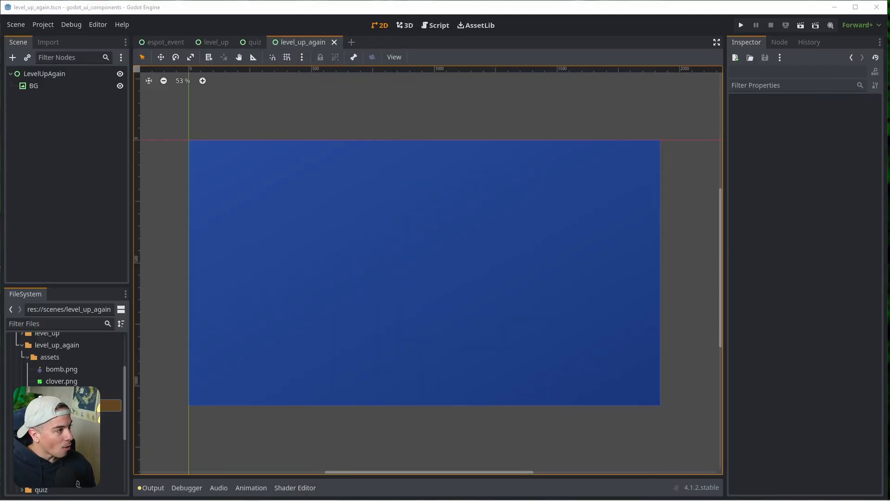
{"action": "left_click", "coordinate": [85, 152]}
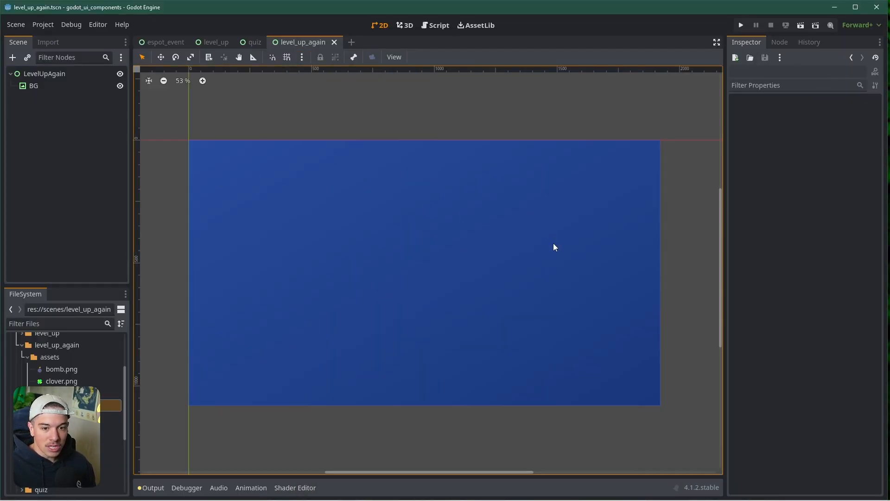
{"action": "left_click", "coordinate": [46, 85]}
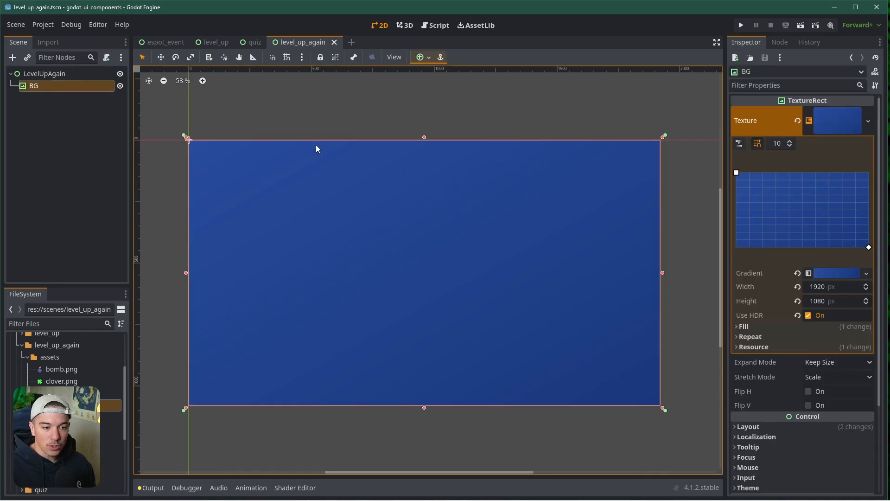
{"action": "left_click", "coordinate": [48, 102]}
{"action": "left_click", "coordinate": [41, 85]}
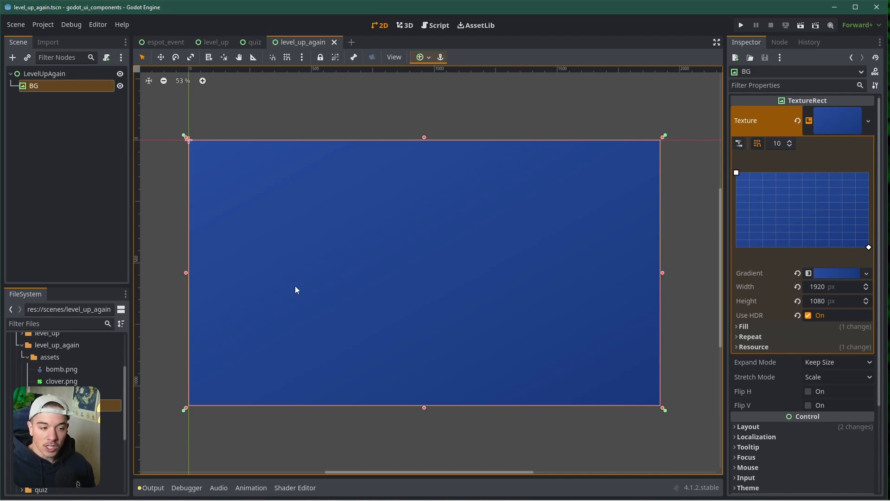
{"action": "left_click", "coordinate": [52, 105]}
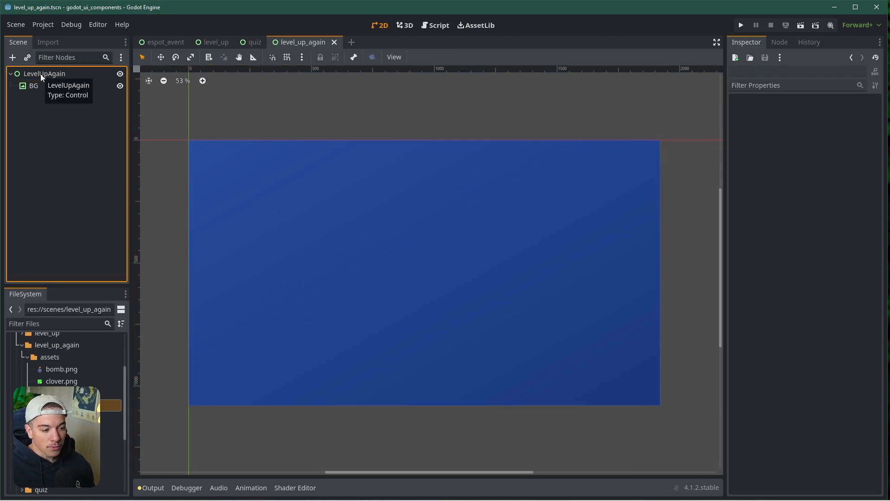
Step: Add a TextureRect child node under LevelUpAgain and rename it Rays
{"action": "right_click", "coordinate": [41, 73]}
{"action": "left_click", "coordinate": [78, 82]}
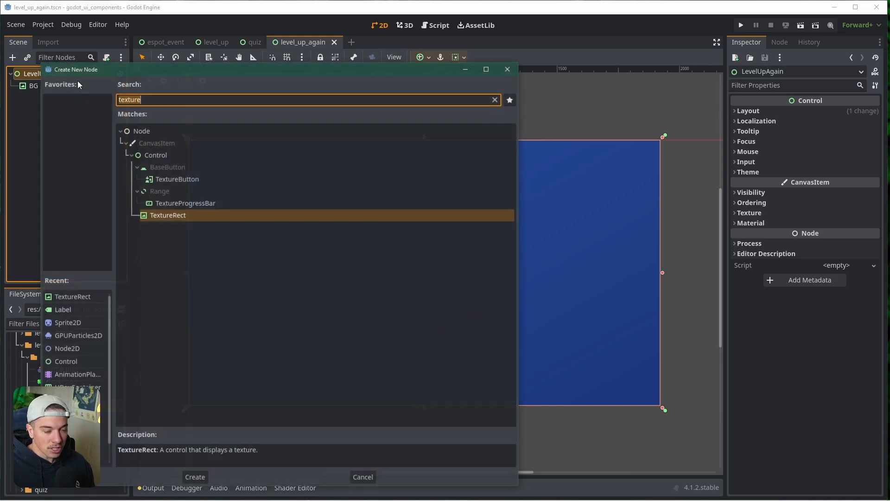
{"action": "type", "text": "texture"}
{"action": "key", "text": "Return"}
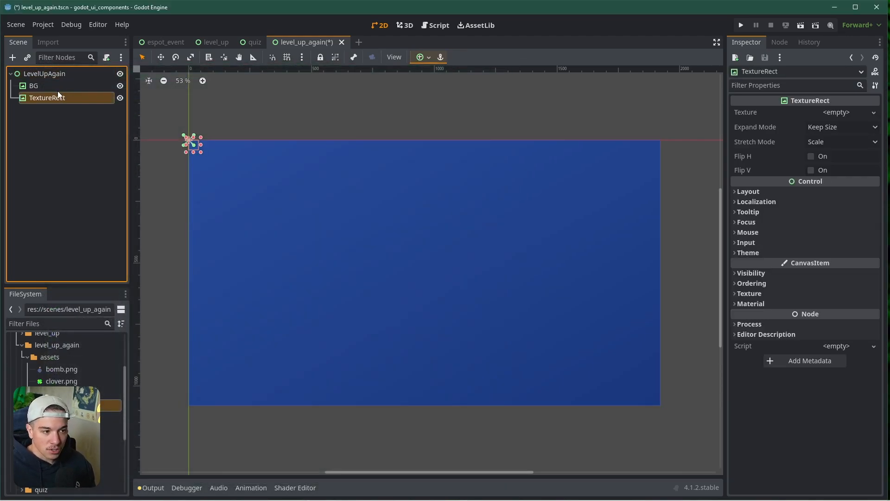
{"action": "double_click", "coordinate": [75, 98]}
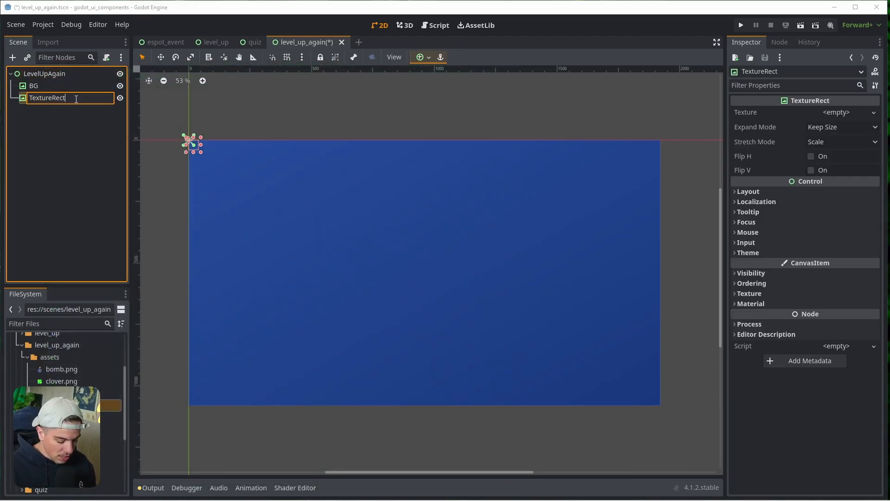
{"action": "type", "text": "Rays"}
{"action": "key", "text": "Return"}
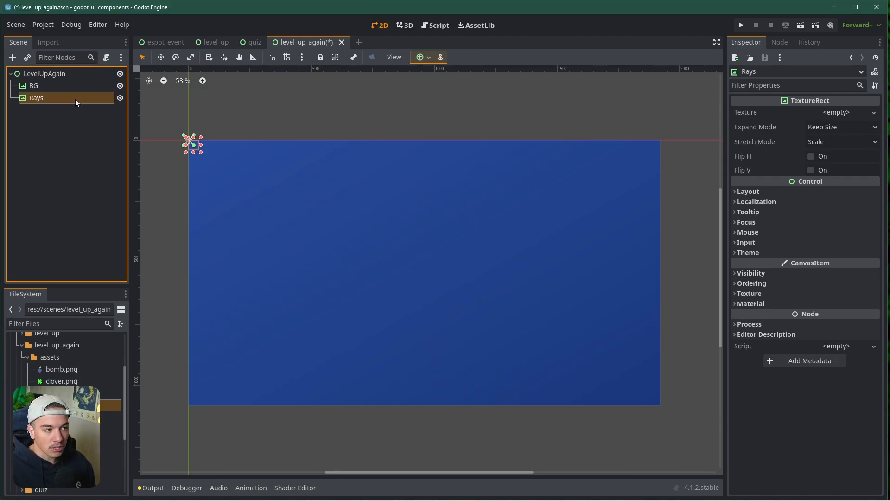
Step: Assign the rays image as the Rays node's texture, with expand mode Fit Width Proportional and stretch mode Keep Aspect Centered
{"action": "left_click", "coordinate": [849, 112]}
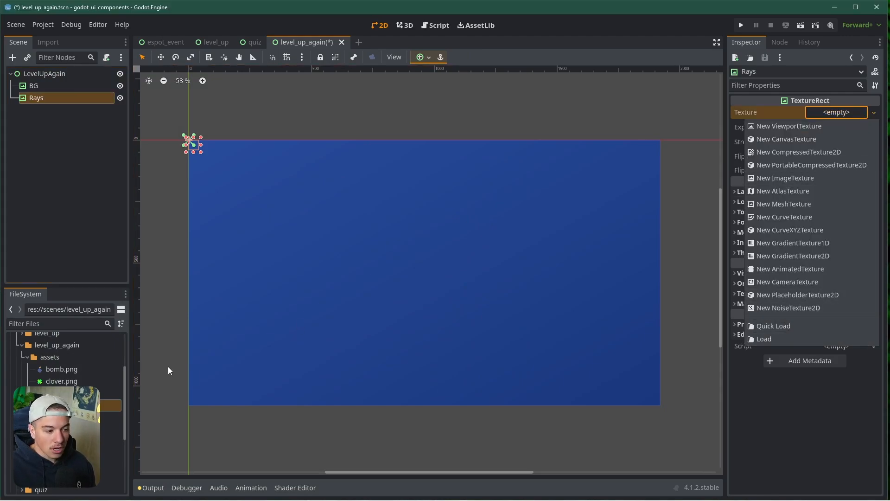
{"action": "left_click_drag", "start_coordinate": [61, 405], "coordinate": [838, 115]}
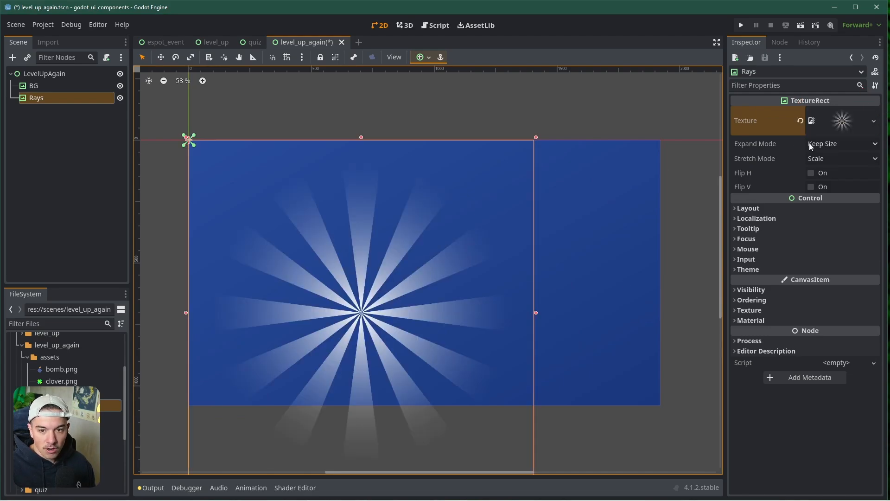
{"action": "left_click", "coordinate": [834, 144]}
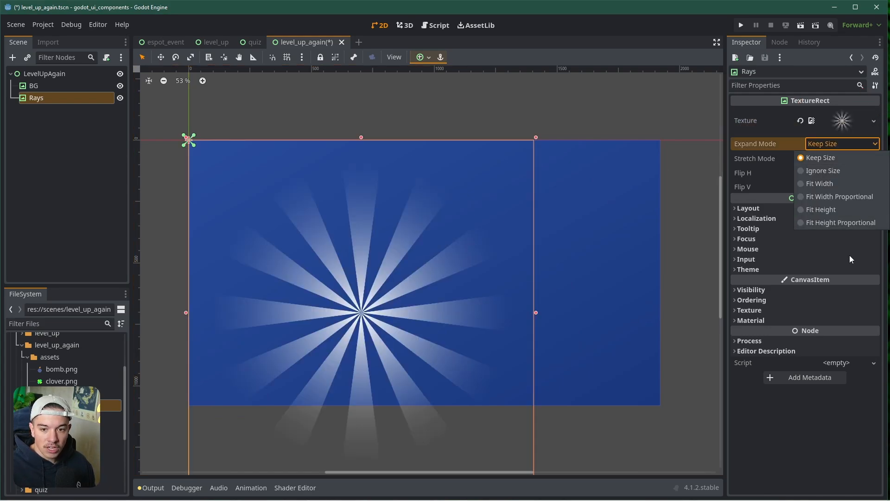
{"action": "left_click", "coordinate": [822, 198]}
{"action": "left_click", "coordinate": [837, 160]}
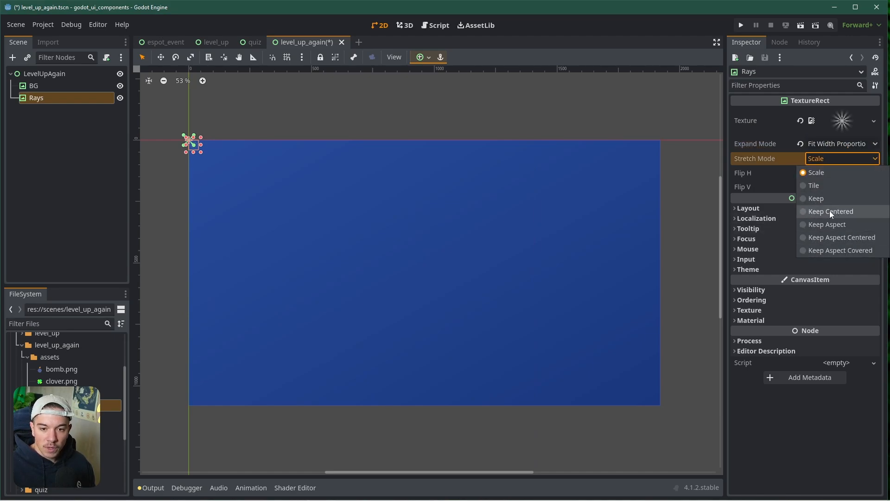
{"action": "left_click", "coordinate": [834, 237]}
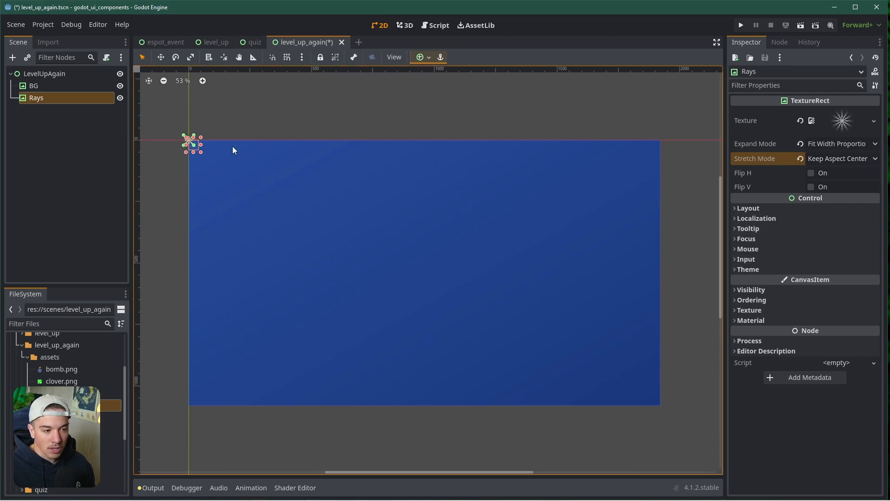
Step: Enlarge the Rays node to roughly two-thirds of the background's height and apply the Center anchor preset
{"action": "mouse_move", "coordinate": [204, 155]}
{"action": "left_mouse_down"}
{"action": "mouse_move", "coordinate": [450, 298]}
{"action": "mouse_move", "coordinate": [352, 230]}
{"action": "mouse_move", "coordinate": [338, 204]}
{"action": "mouse_move", "coordinate": [355, 228]}
{"action": "mouse_move", "coordinate": [201, 152]}
{"action": "mouse_move", "coordinate": [303, 234]}
{"action": "mouse_move", "coordinate": [201, 152]}
{"action": "left_mouse_up"}
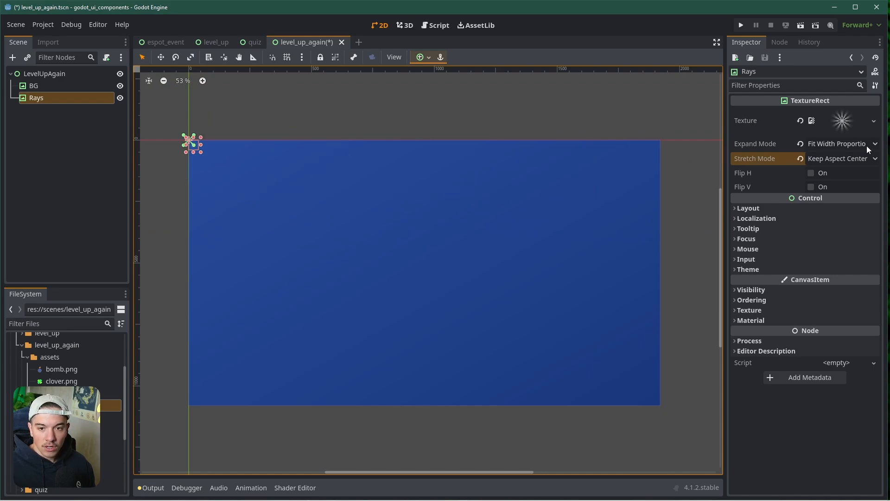
{"action": "left_click", "coordinate": [844, 143]}
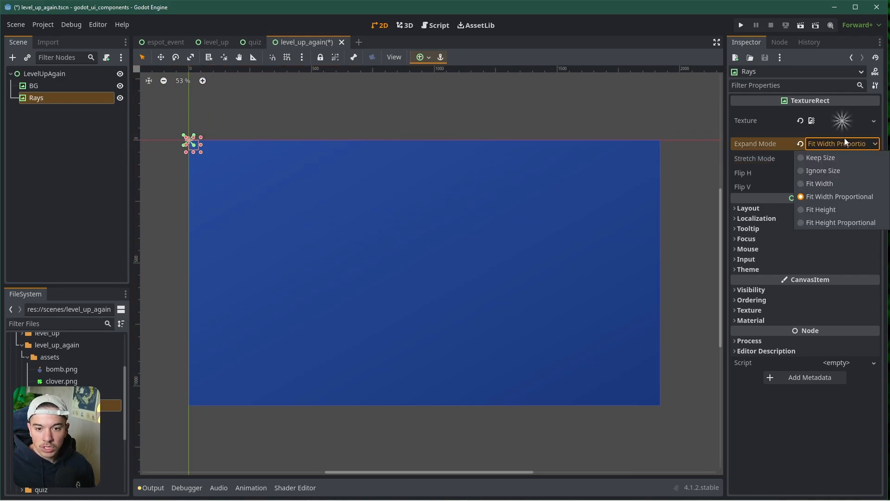
{"action": "left_click", "coordinate": [844, 140]}
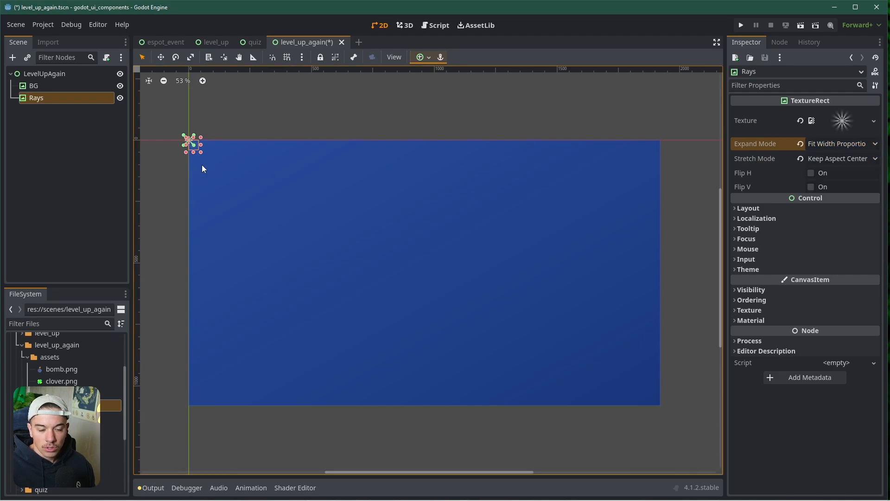
{"action": "left_click_drag", "start_coordinate": [200, 152], "coordinate": [206, 321]}
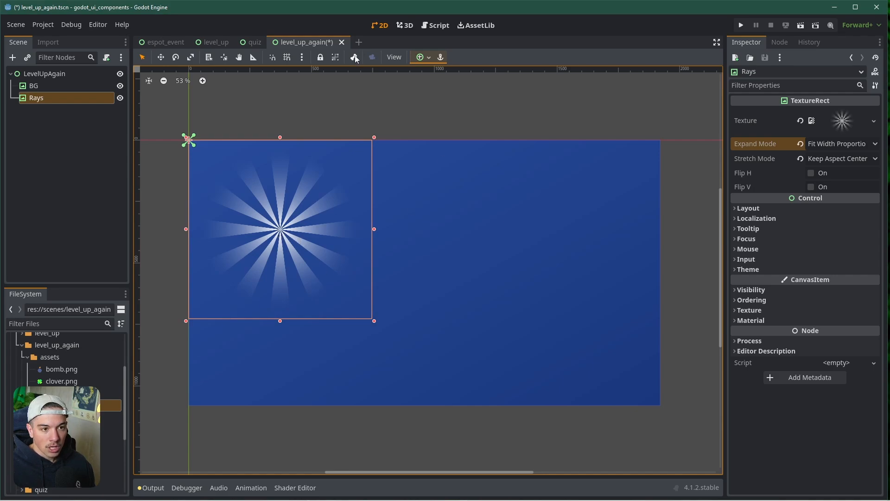
{"action": "left_click", "coordinate": [420, 57]}
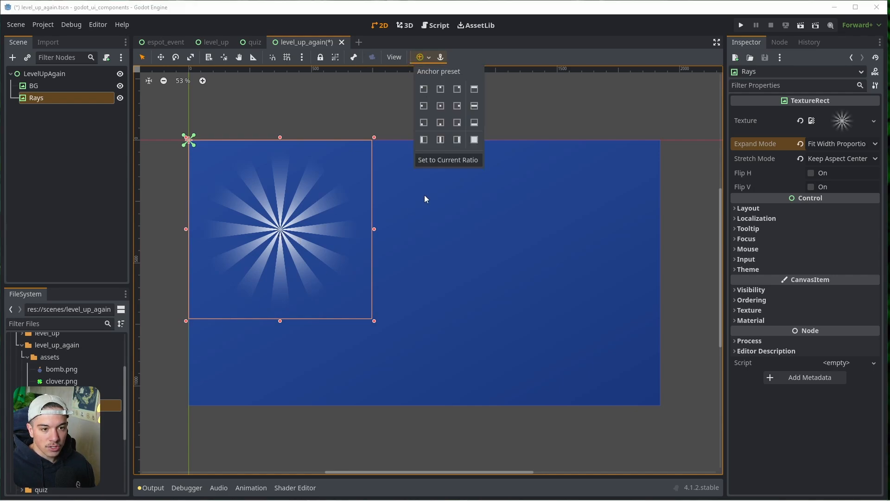
{"action": "left_click", "coordinate": [440, 106]}
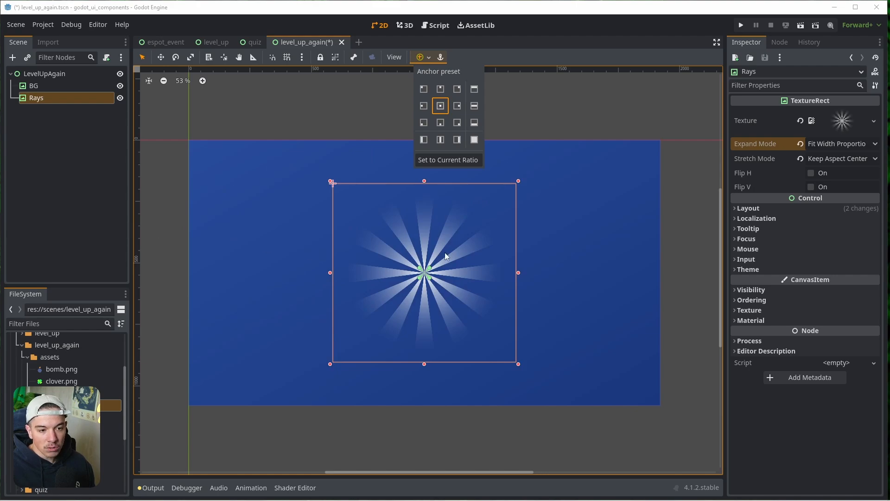
Step: Enlarge the Rays node about its center and move it up to the background's upper edge, keeping it horizontally centered
{"action": "left_click", "coordinate": [520, 365]}
{"action": "left_click_drag", "start_coordinate": [518, 366], "coordinate": [534, 385]}
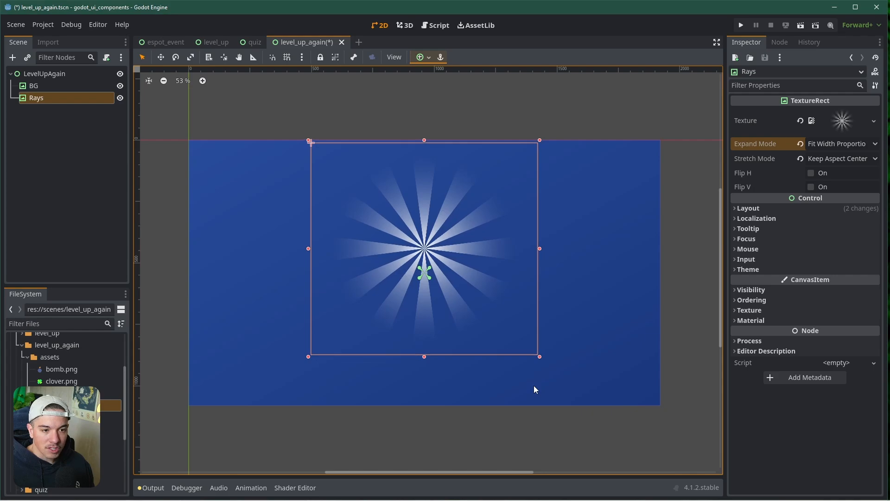
{"action": "key", "text": "Escape"}
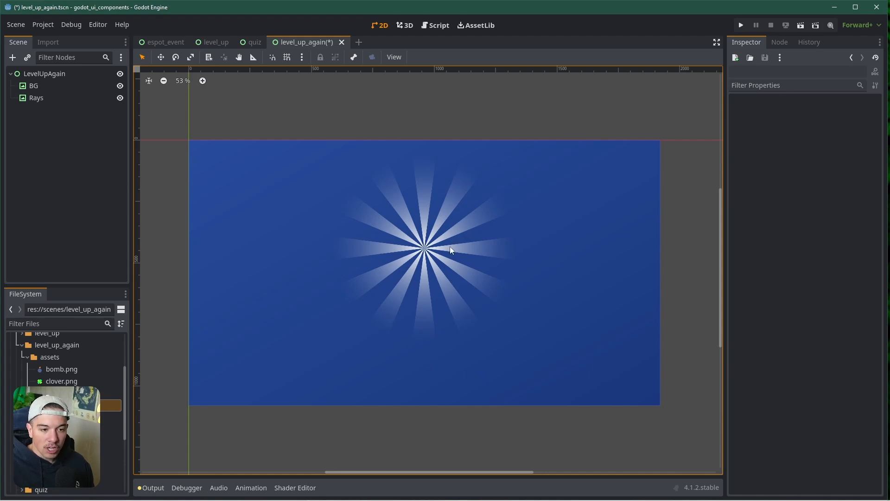
Step: Duplicate the Rays node and rename the copy Shield
{"action": "left_click", "coordinate": [46, 98]}
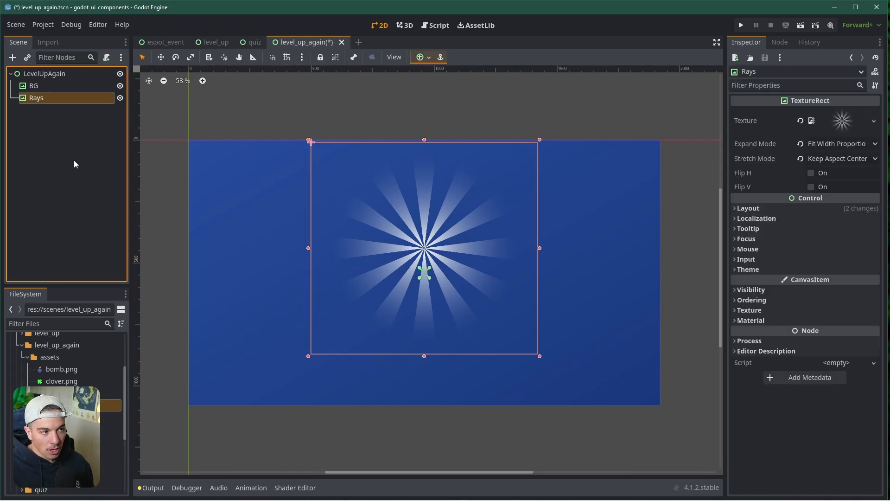
{"action": "key", "text": "ctrl+d"}
{"action": "double_click", "coordinate": [59, 110]}
{"action": "key", "text": "ctrl+a"}
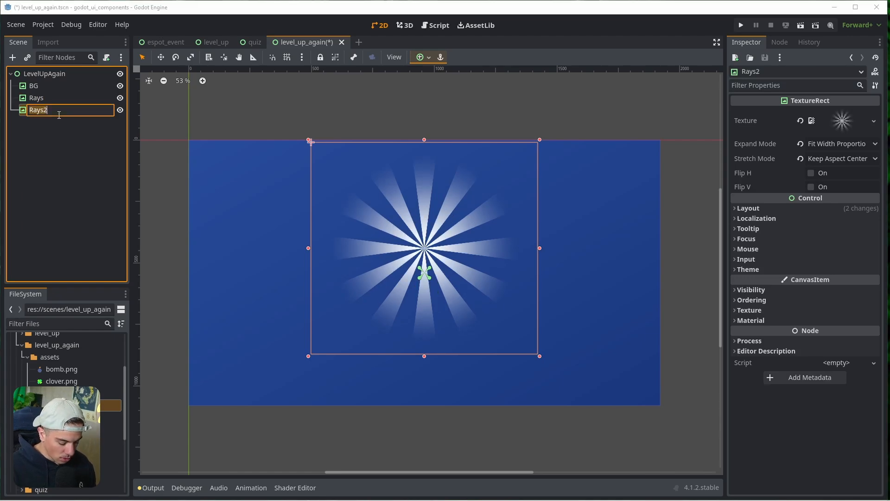
{"action": "type", "text": "Shield"}
{"action": "key", "text": "Return"}
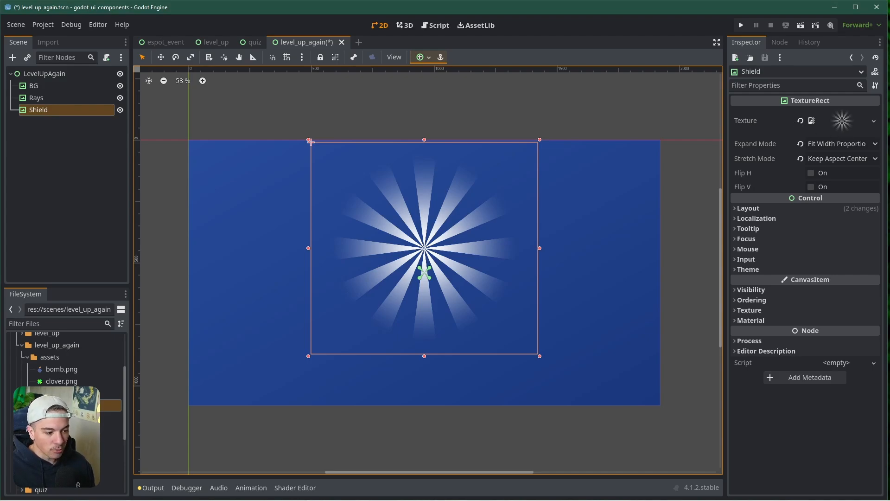
Step: Assign the shield image to the Shield node's texture and shrink it to about half size, horizontally centered just below the rays' center
{"action": "left_click_drag", "start_coordinate": [61, 441], "coordinate": [842, 122]}
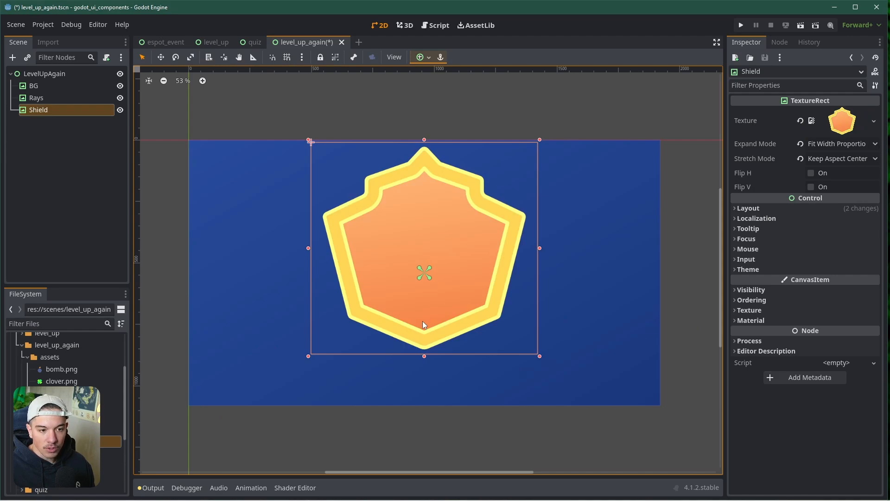
{"action": "left_click_drag", "start_coordinate": [540, 139], "coordinate": [539, 262]}
{"action": "mouse_move", "coordinate": [457, 261]}
{"action": "left_mouse_down"}
{"action": "mouse_move", "coordinate": [451, 248]}
{"action": "mouse_move", "coordinate": [458, 269]}
{"action": "mouse_move", "coordinate": [461, 248]}
{"action": "left_mouse_up"}
{"action": "left_click_drag", "start_coordinate": [538, 303], "coordinate": [442, 306]}
{"action": "key", "text": "ctrl+z"}
{"action": "left_click_drag", "start_coordinate": [539, 357], "coordinate": [483, 351]}
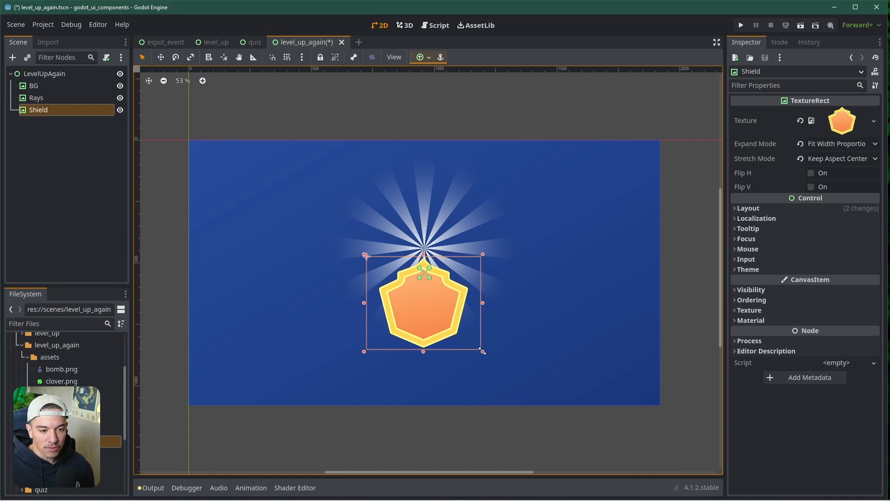
Step: Compare the bounding boxes of the Rays and Shield nodes and look at the anchor presets for Shield
{"action": "left_click", "coordinate": [52, 98]}
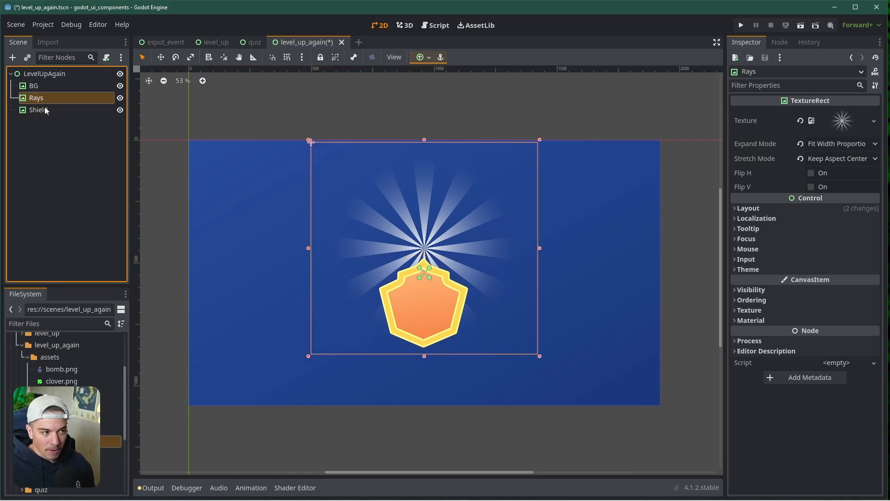
{"action": "left_click", "coordinate": [45, 109]}
{"action": "left_click", "coordinate": [45, 97]}
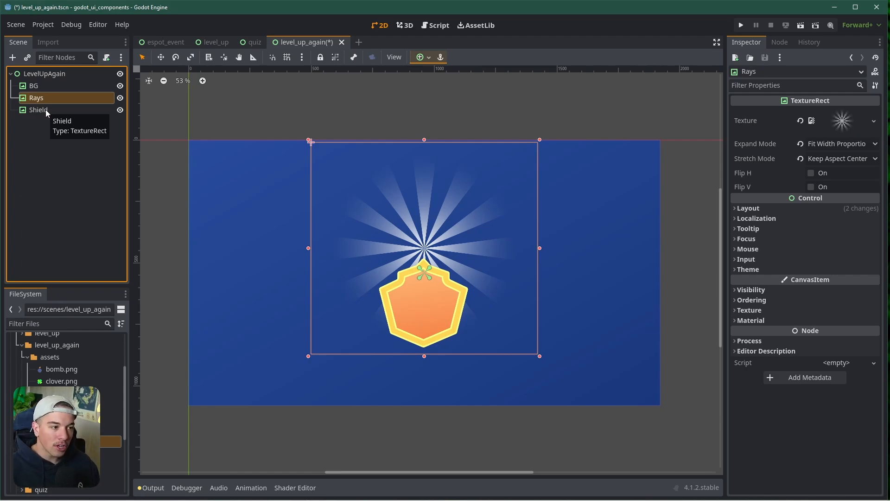
{"action": "left_click", "coordinate": [45, 110]}
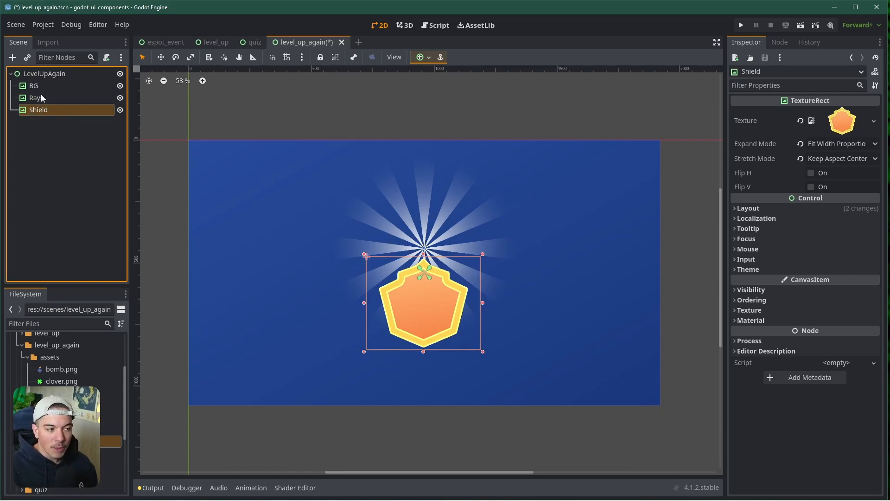
{"action": "left_click", "coordinate": [43, 98]}
{"action": "left_click", "coordinate": [43, 109]}
{"action": "left_click", "coordinate": [43, 97]}
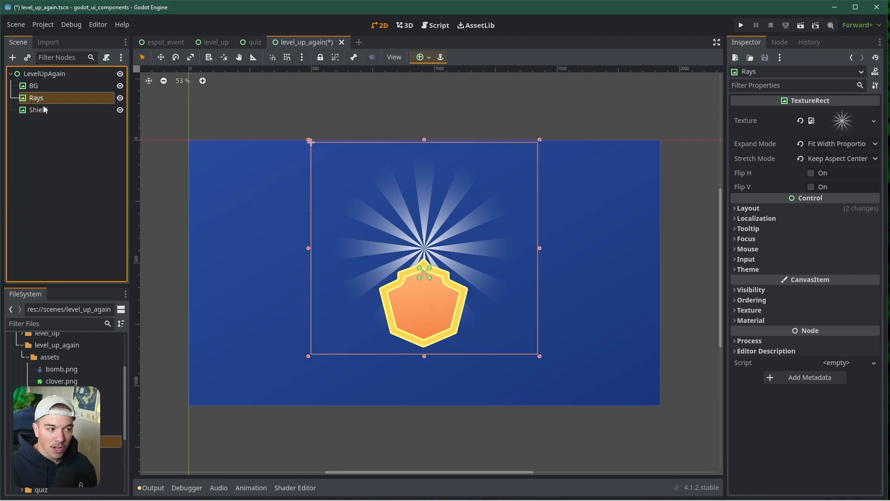
{"action": "left_click", "coordinate": [43, 110]}
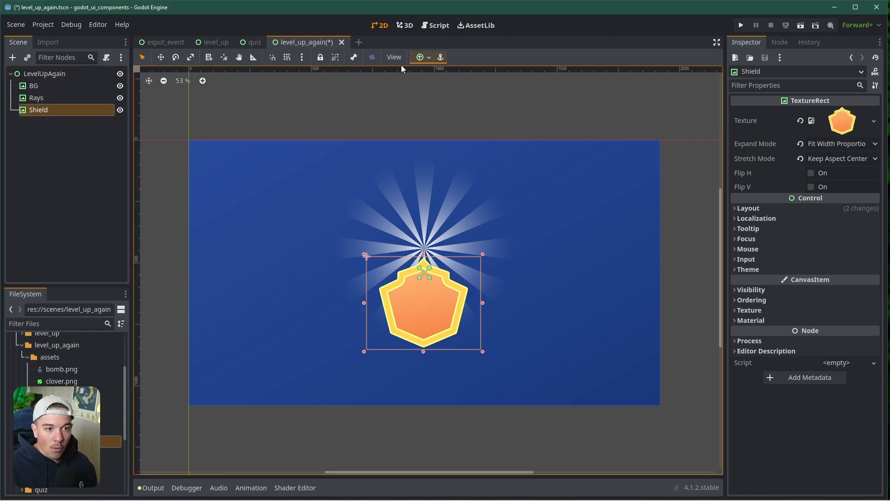
{"action": "left_click", "coordinate": [428, 57]}
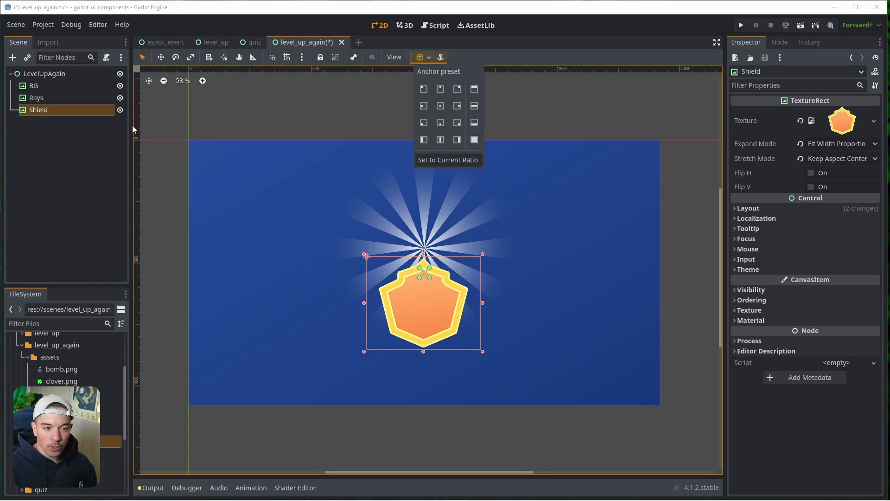
{"action": "left_click", "coordinate": [36, 161]}
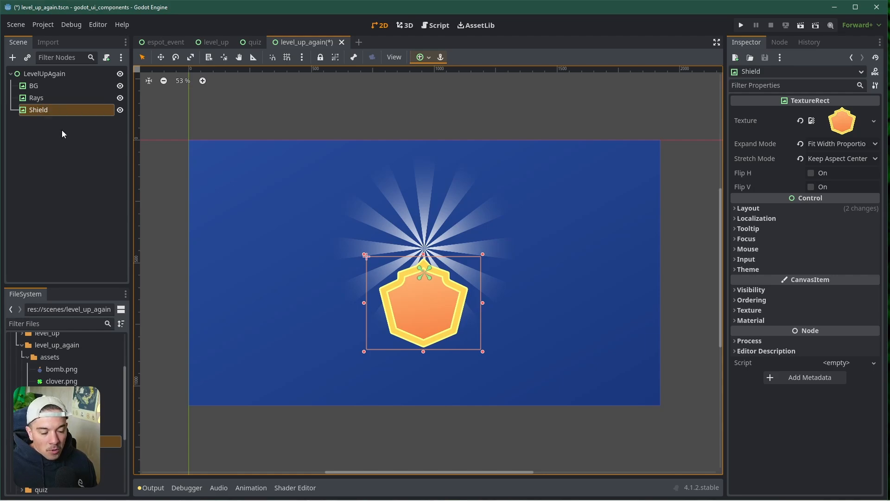
Step: Expand the Rays node's layout transform and try rotating the rays
{"action": "left_click", "coordinate": [41, 97]}
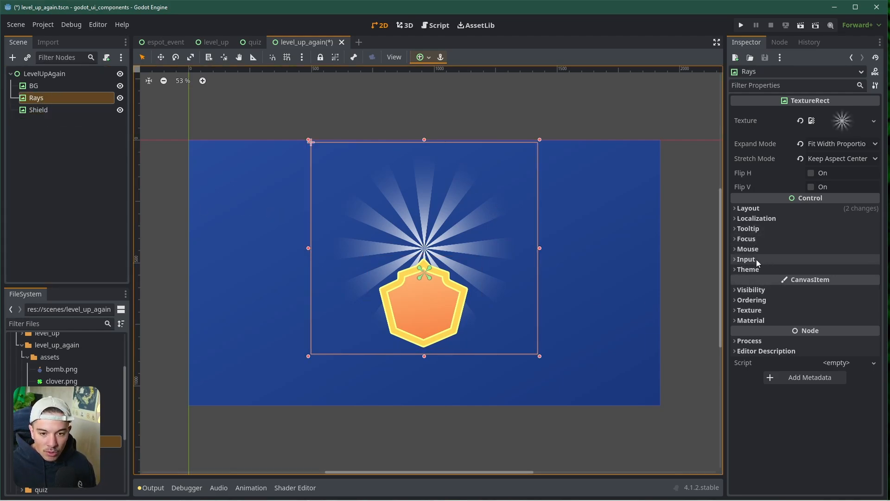
{"action": "left_click", "coordinate": [747, 208]}
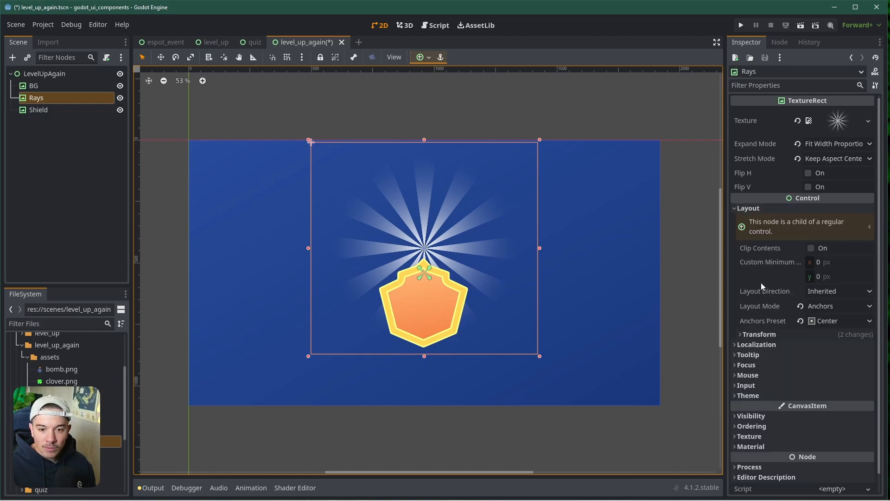
{"action": "left_click", "coordinate": [749, 335]}
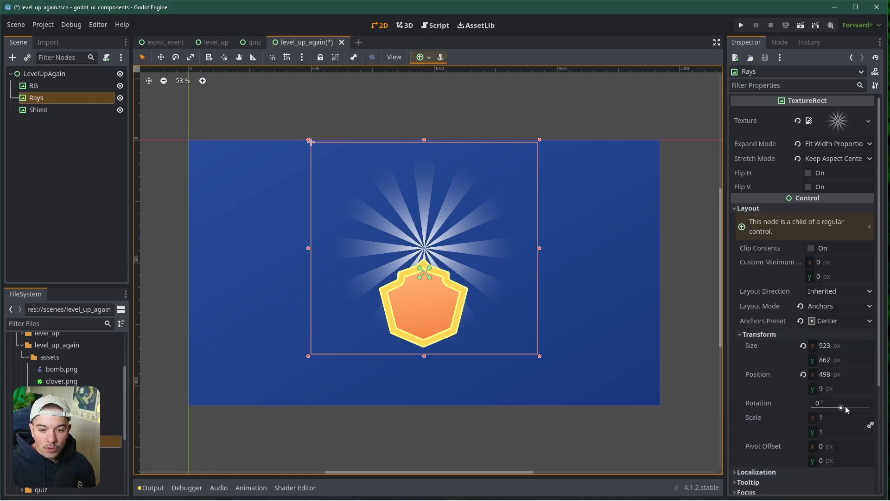
{"action": "left_click_drag", "start_coordinate": [845, 405], "coordinate": [825, 399]}
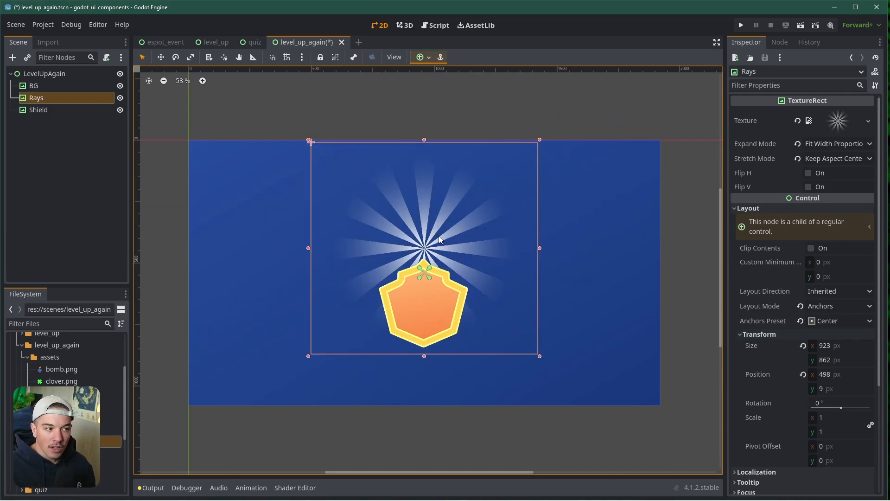
{"action": "left_click", "coordinate": [429, 291]}
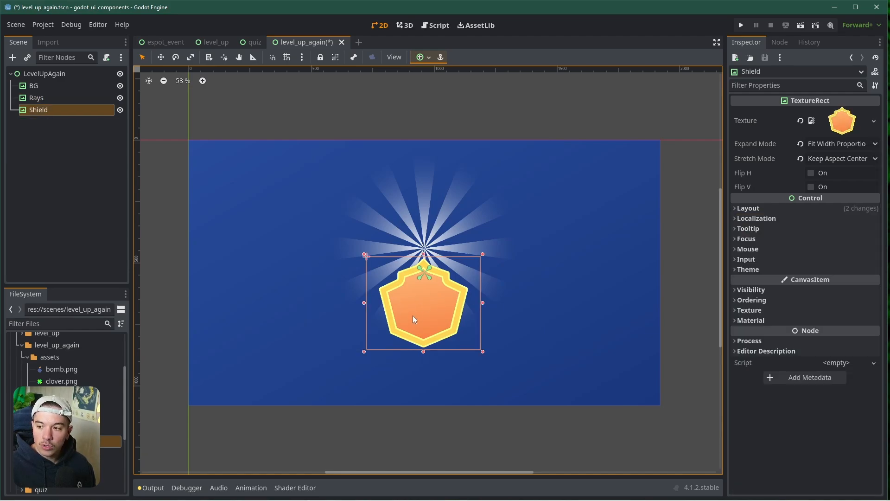
Step: Compare the bounding boxes and centers of the Rays and Shield nodes
{"action": "left_click", "coordinate": [43, 111]}
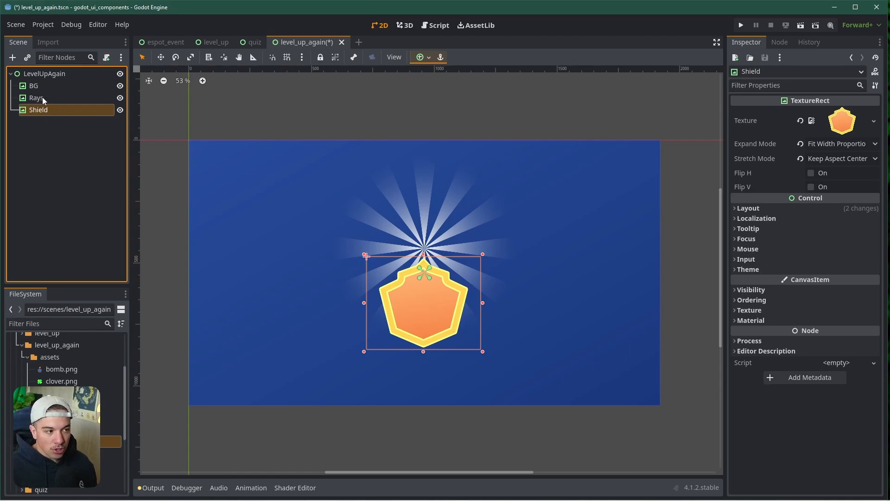
{"action": "left_click", "coordinate": [42, 98]}
{"action": "left_click", "coordinate": [45, 109]}
{"action": "left_click", "coordinate": [41, 97]}
{"action": "left_click", "coordinate": [39, 110]}
{"action": "left_click", "coordinate": [41, 97]}
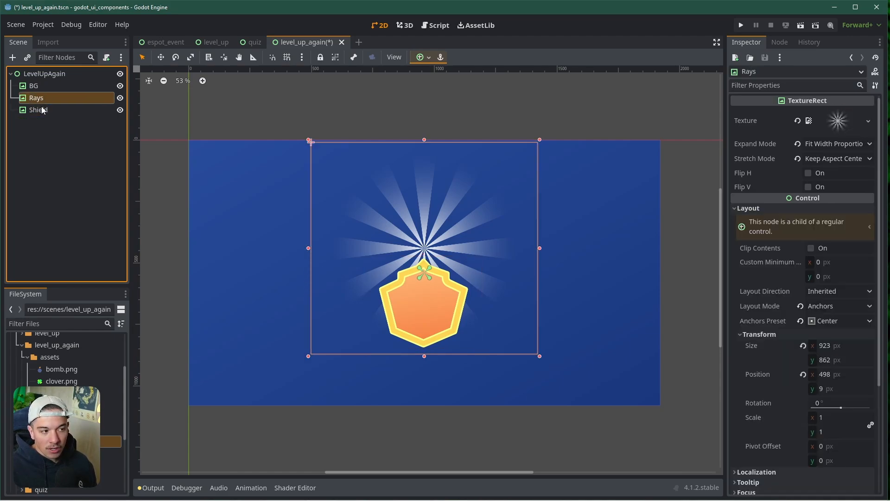
{"action": "left_click", "coordinate": [42, 110]}
Step: Add a Control node as a child of LevelUpAgain and rename it Anchor
{"action": "right_click", "coordinate": [58, 74]}
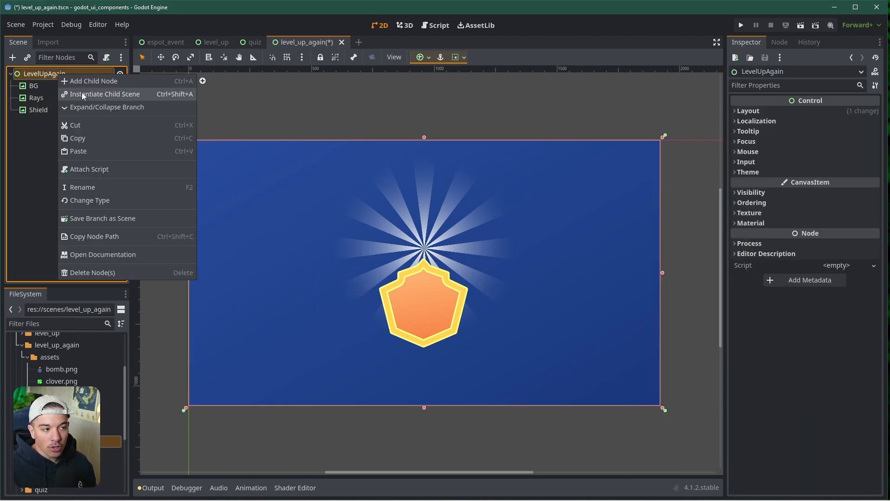
{"action": "left_click", "coordinate": [84, 84]}
{"action": "type", "text": "node"}
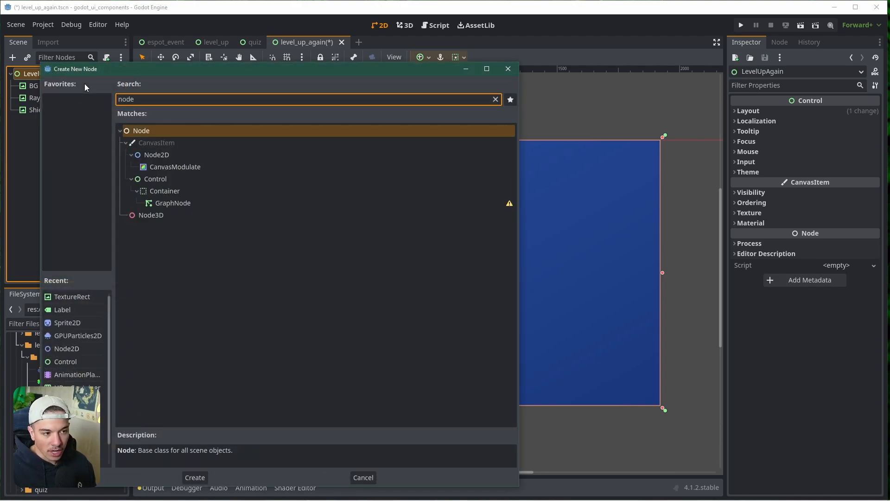
{"action": "double_click", "coordinate": [166, 179]}
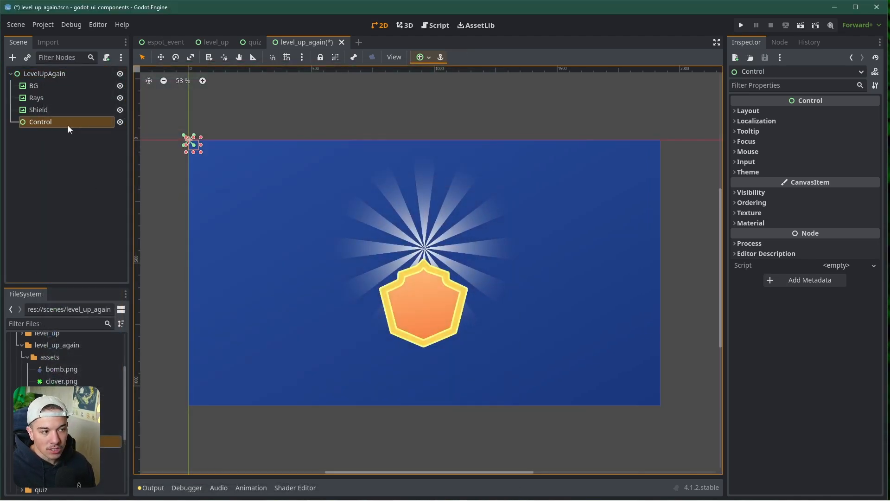
{"action": "double_click", "coordinate": [59, 124]}
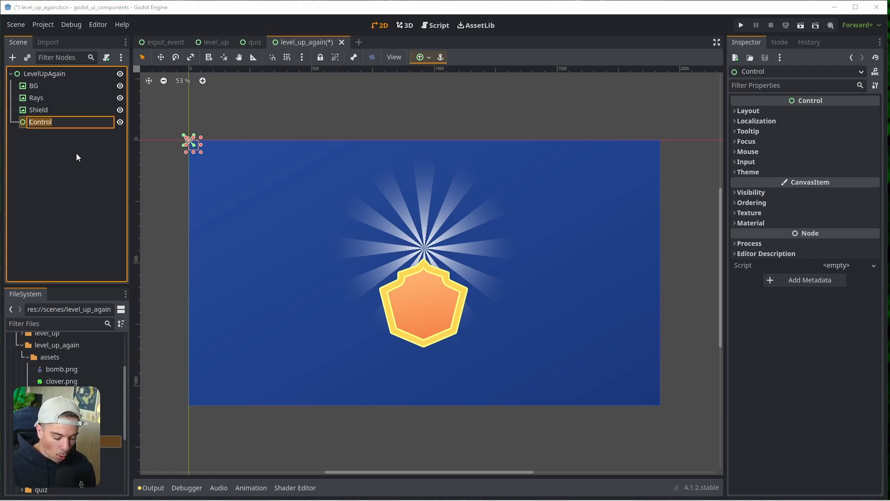
{"action": "type", "text": "Anchor"}
{"action": "key", "text": "Return"}
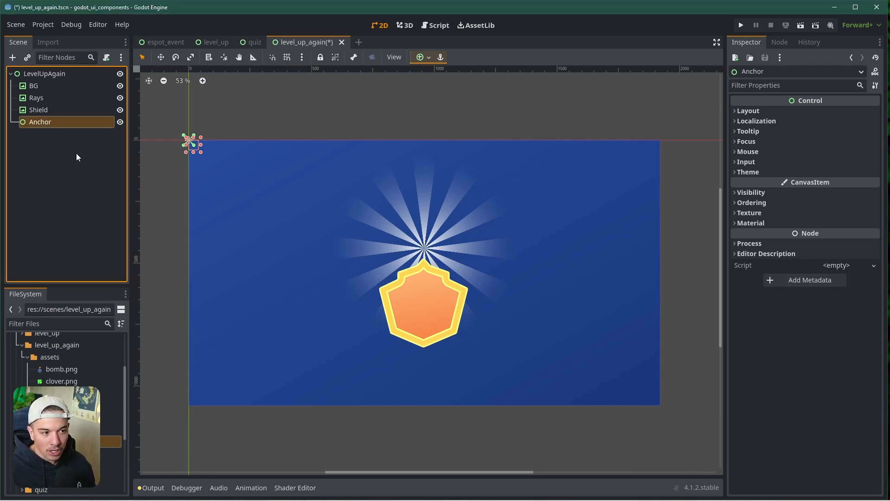
Step: Apply the Center anchor preset to the Anchor node
{"action": "left_click", "coordinate": [422, 56]}
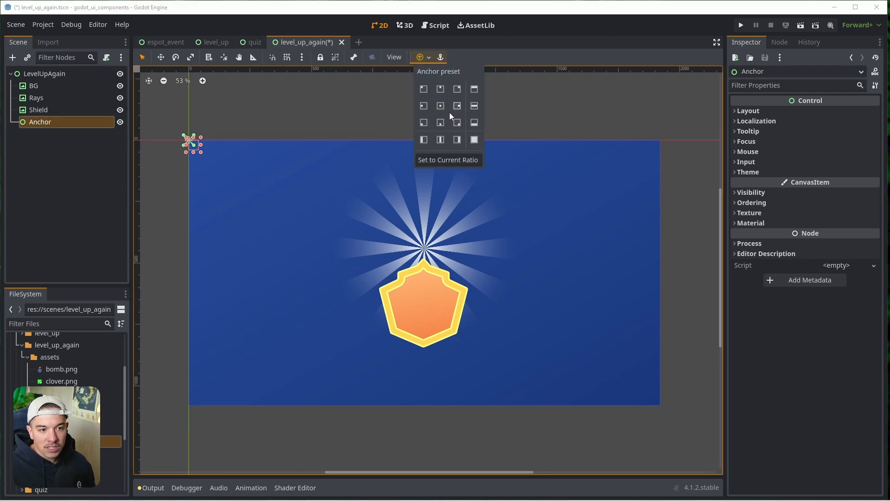
{"action": "left_click", "coordinate": [440, 105]}
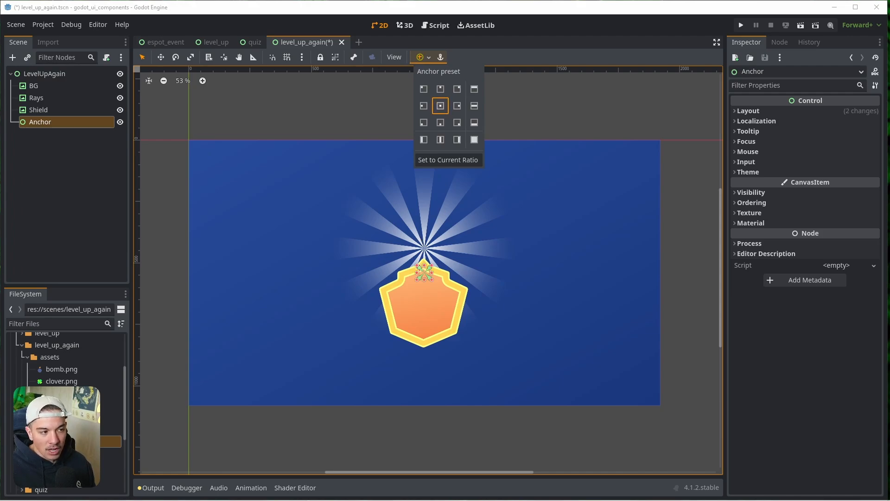
{"action": "left_click", "coordinate": [37, 131]}
Step: Make the Rays and Shield nodes children of the Anchor node
{"action": "left_click", "coordinate": [41, 97]}
{"action": "left_click", "coordinate": [40, 110]}
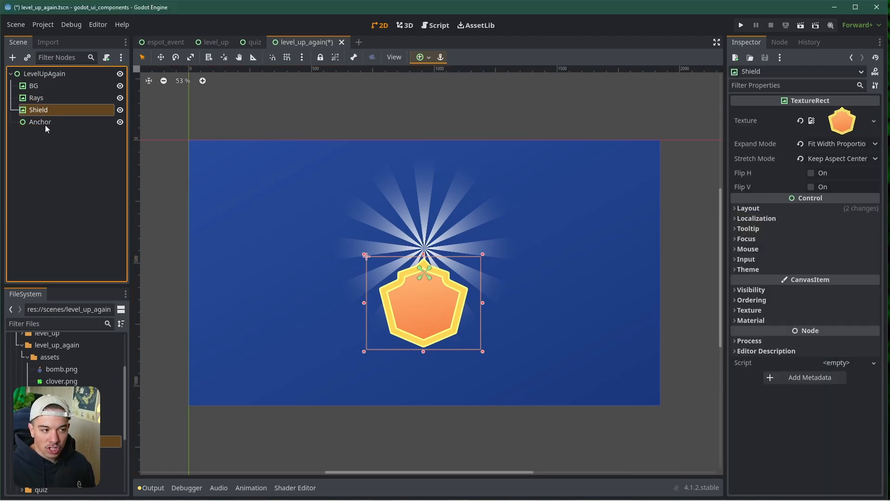
{"action": "left_click", "coordinate": [45, 122]}
{"action": "left_click", "coordinate": [43, 99]}
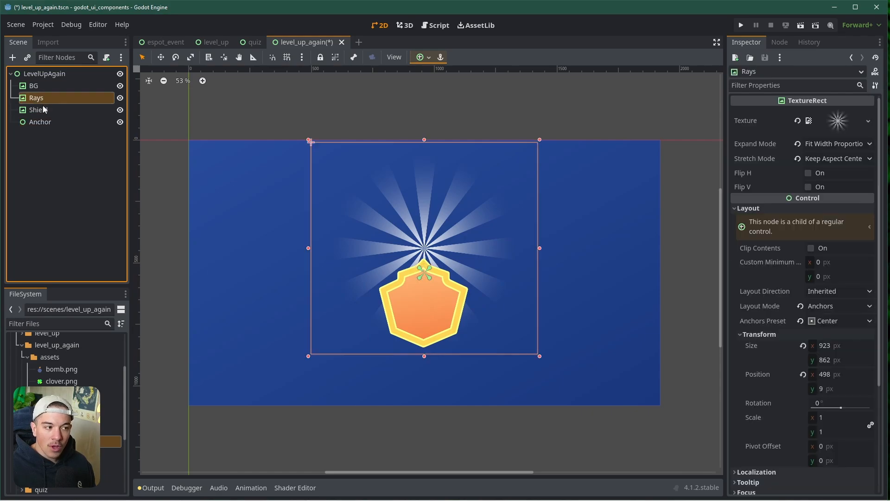
{"action": "left_click", "coordinate": [44, 110]}
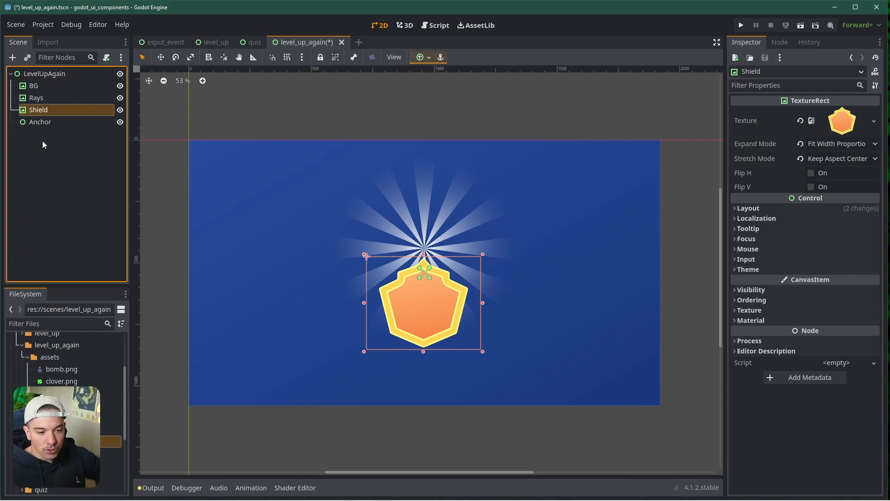
{"action": "key", "text": "Down"}
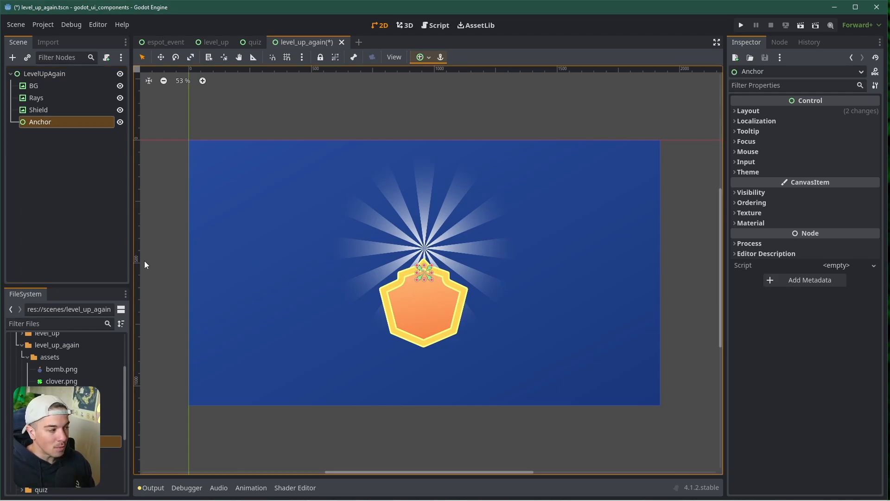
{"action": "left_click", "coordinate": [41, 98]}
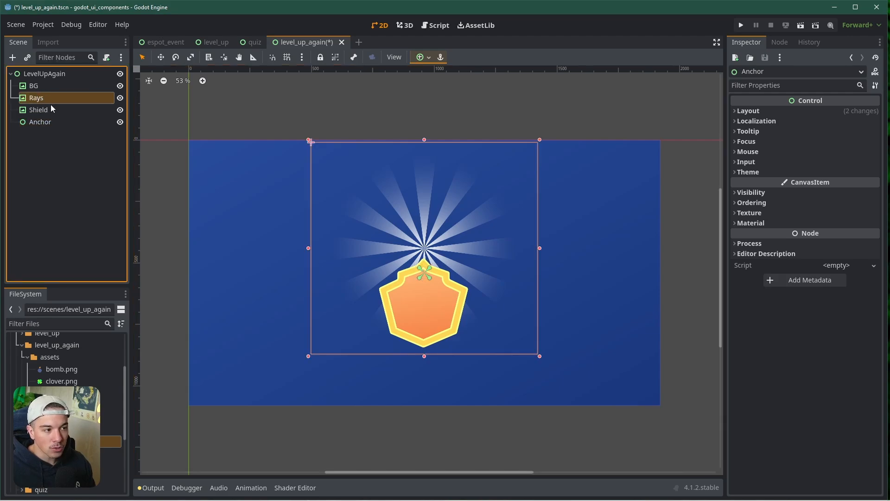
{"action": "left_click", "coordinate": [50, 110], "text": "shift"}
{"action": "left_click_drag", "start_coordinate": [49, 106], "coordinate": [59, 120]}
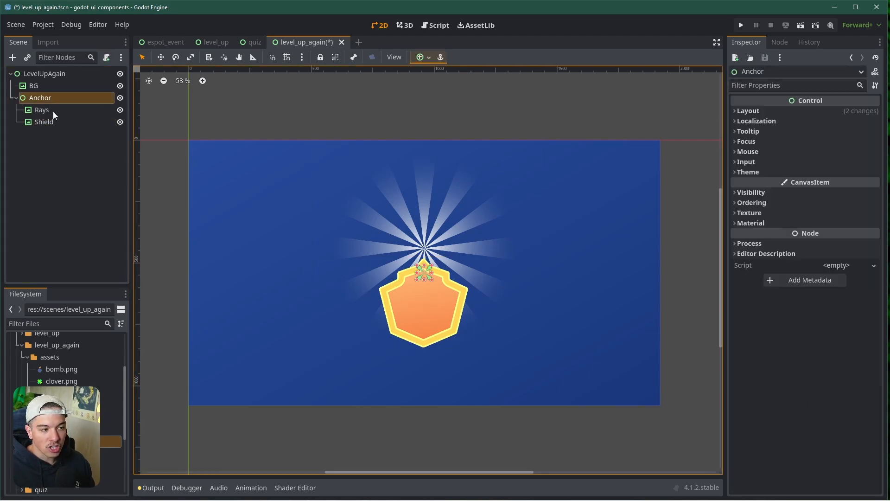
Step: Apply the Center anchor preset to both the Rays and Shield nodes so they share the Anchor node's center
{"action": "left_click", "coordinate": [52, 111]}
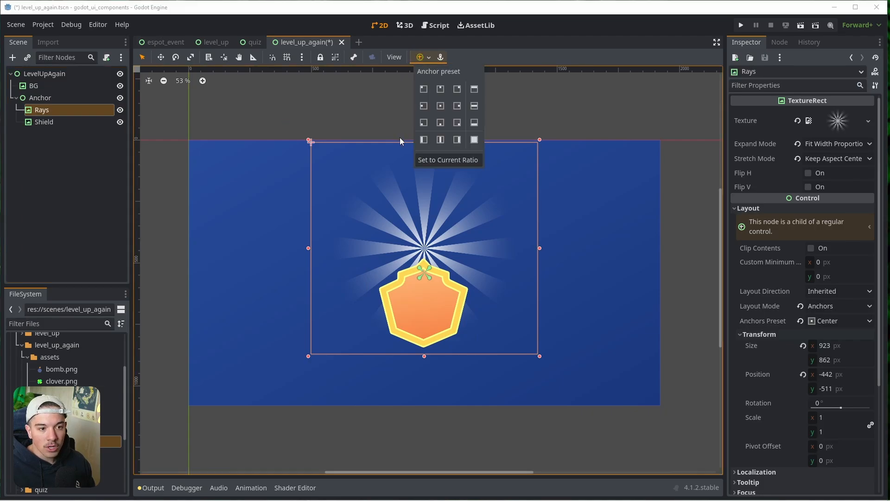
{"action": "left_click", "coordinate": [422, 57]}
{"action": "left_click", "coordinate": [440, 107]}
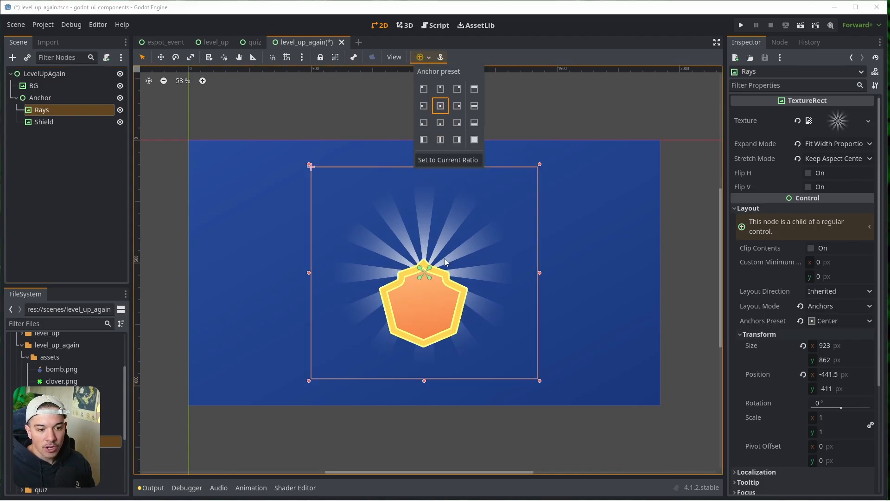
{"action": "left_click", "coordinate": [54, 125]}
{"action": "left_click", "coordinate": [420, 57]}
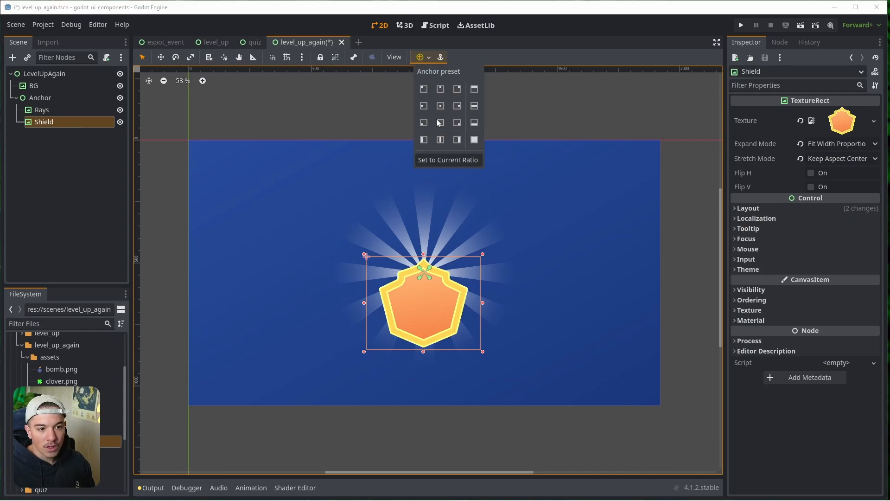
{"action": "left_click", "coordinate": [441, 105]}
{"action": "left_click", "coordinate": [85, 228]}
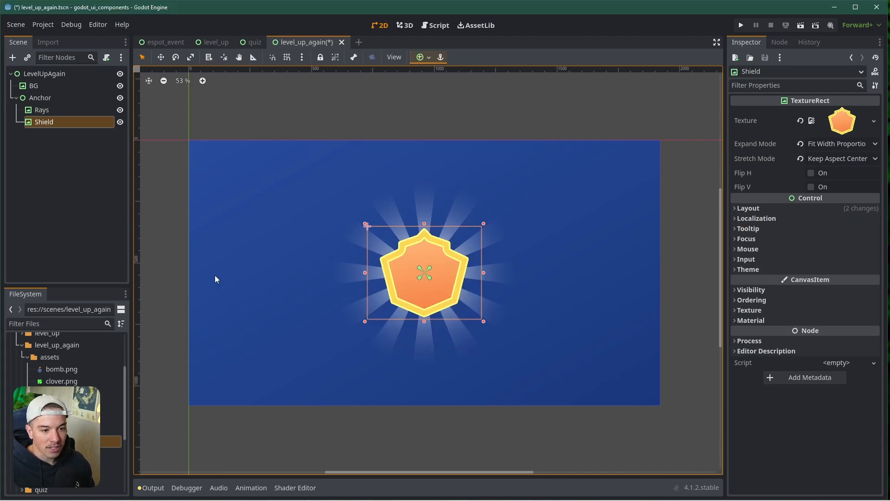
{"action": "left_click", "coordinate": [39, 162]}
Step: Move the Anchor node with its rays and shield straight up into the background's upper half, keeping it horizontally centered
{"action": "left_click", "coordinate": [40, 98]}
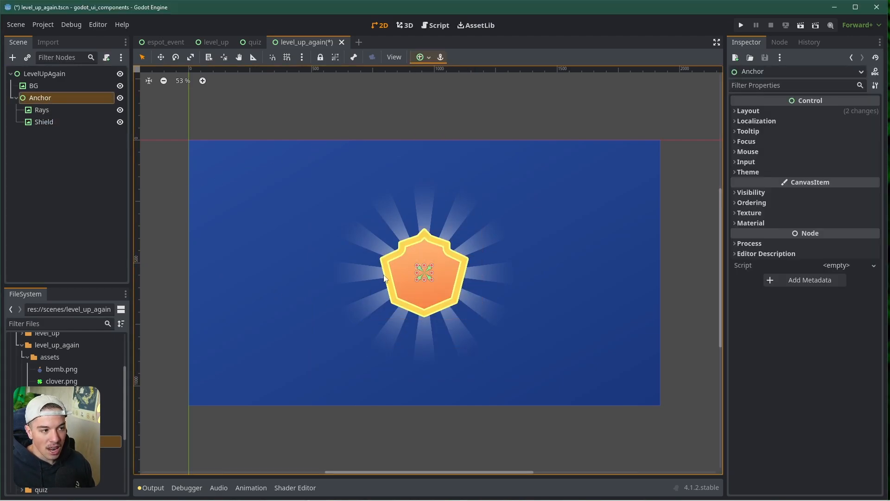
{"action": "left_click", "coordinate": [419, 58]}
{"action": "left_click", "coordinate": [441, 106]}
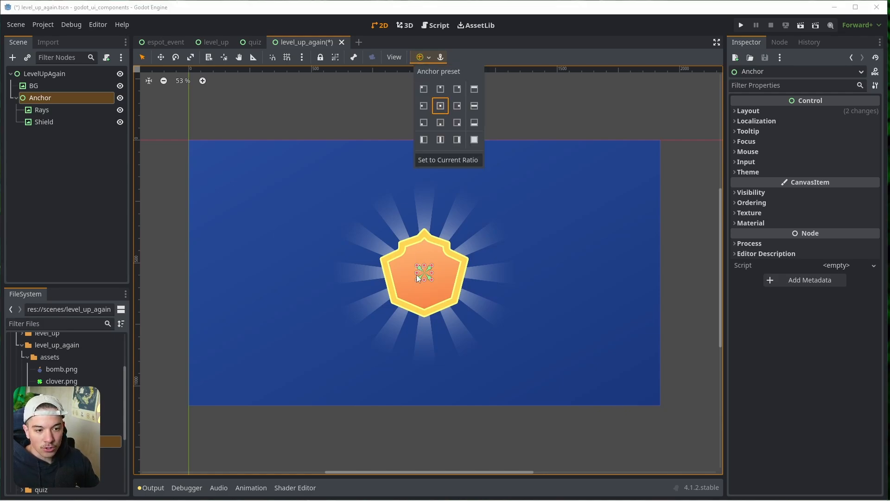
{"action": "left_click", "coordinate": [57, 197]}
{"action": "left_click_drag", "start_coordinate": [432, 267], "coordinate": [426, 256]}
{"action": "key", "text": "Up"}
{"action": "key", "text": "Up"}
{"action": "key", "text": "Up"}
{"action": "key", "text": "Up"}
{"action": "key", "text": "Up"}
{"action": "key", "text": "Up"}
{"action": "key", "text": "Up"}
{"action": "key", "text": "Up"}
{"action": "key", "text": "Up"}
{"action": "key", "text": "Up"}
{"action": "key", "text": "Up"}
{"action": "key", "text": "Up"}
{"action": "key", "text": "Up"}
{"action": "key", "text": "Up"}
{"action": "key", "text": "Up"}
{"action": "key", "text": "Up"}
{"action": "key", "text": "Up"}
{"action": "key", "text": "Up"}
{"action": "key", "text": "Up"}
{"action": "key", "text": "Up"}
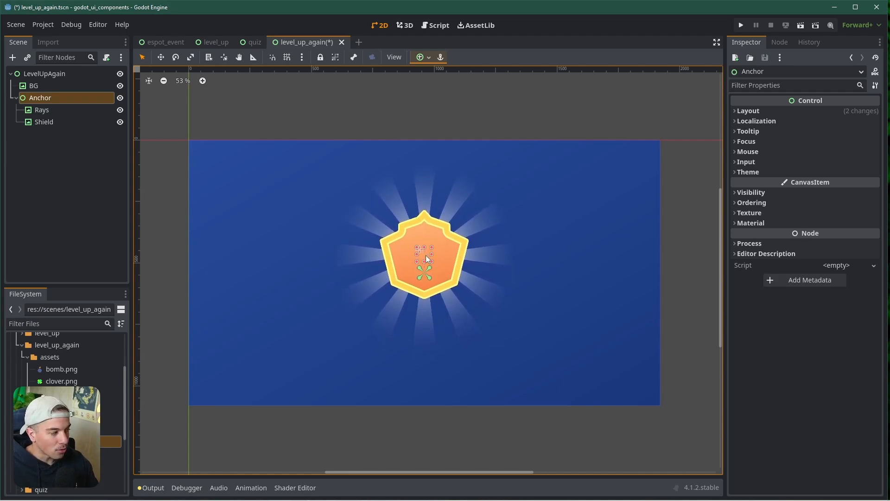
{"action": "key", "text": "Up"}
{"action": "key", "text": "Up"}
{"action": "key", "text": "Up"}
{"action": "key", "text": "Up"}
{"action": "key", "text": "Up"}
{"action": "key", "text": "Up"}
{"action": "key", "text": "Up"}
{"action": "key", "text": "Up"}
{"action": "key", "text": "Up"}
{"action": "key", "text": "Up"}
{"action": "key", "text": "Up"}
{"action": "key", "text": "Up"}
{"action": "key", "text": "Up"}
{"action": "key", "text": "Up"}
{"action": "key", "text": "Up"}
{"action": "key", "text": "Up"}
{"action": "key", "text": "Up"}
{"action": "key", "text": "Up"}
{"action": "key", "text": "Up"}
{"action": "key", "text": "Up"}
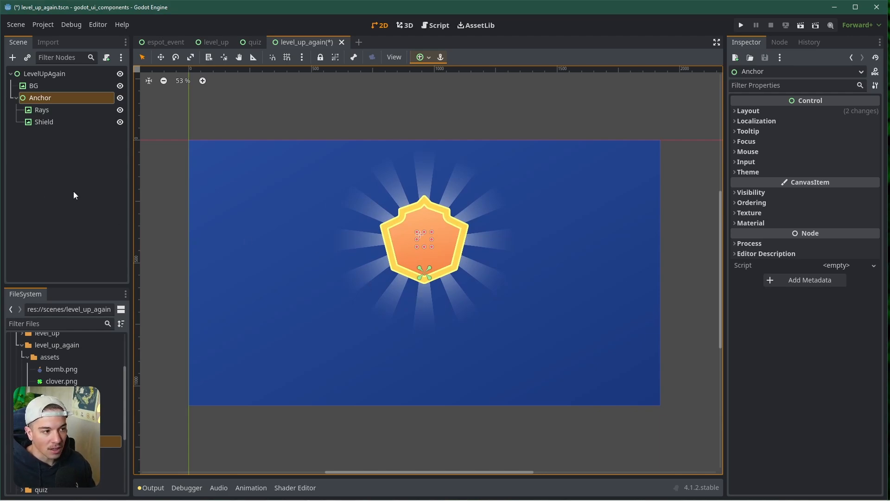
{"action": "left_click", "coordinate": [70, 162]}
Step: Enlarge the Shield node proportionally about its center by about a quarter
{"action": "left_click", "coordinate": [43, 114]}
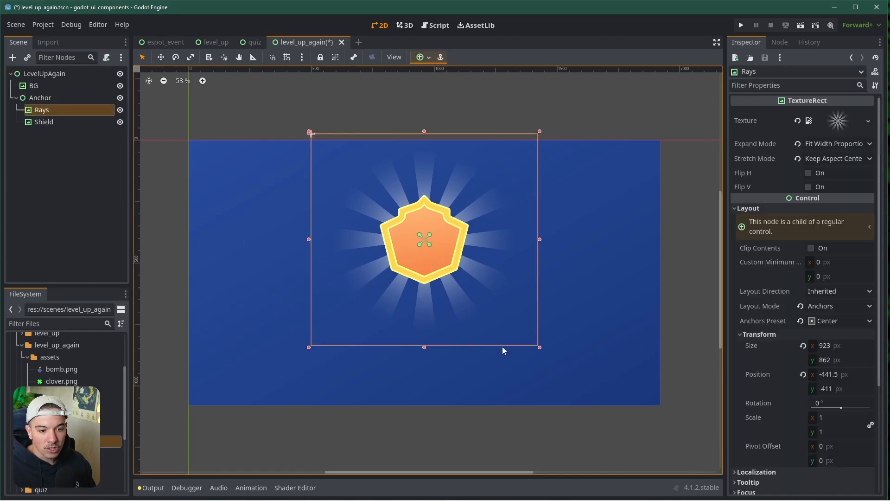
{"action": "left_click", "coordinate": [46, 124]}
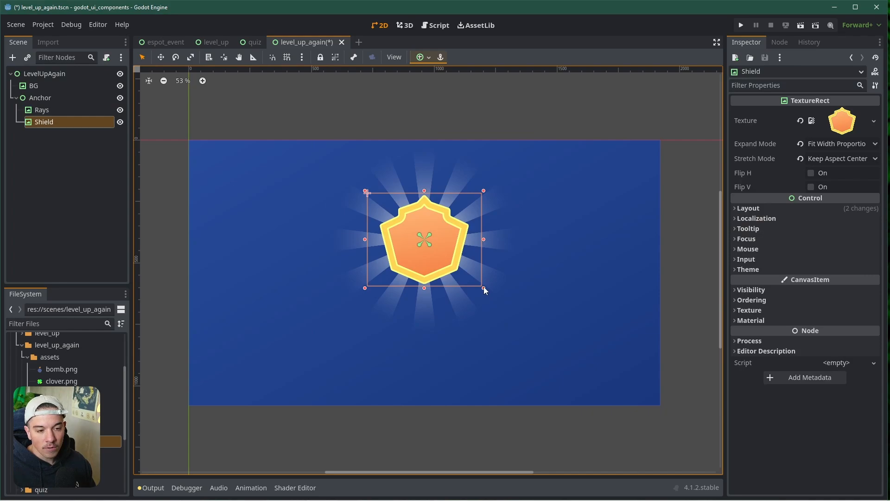
{"action": "left_click_drag", "start_coordinate": [483, 289], "coordinate": [498, 302]}
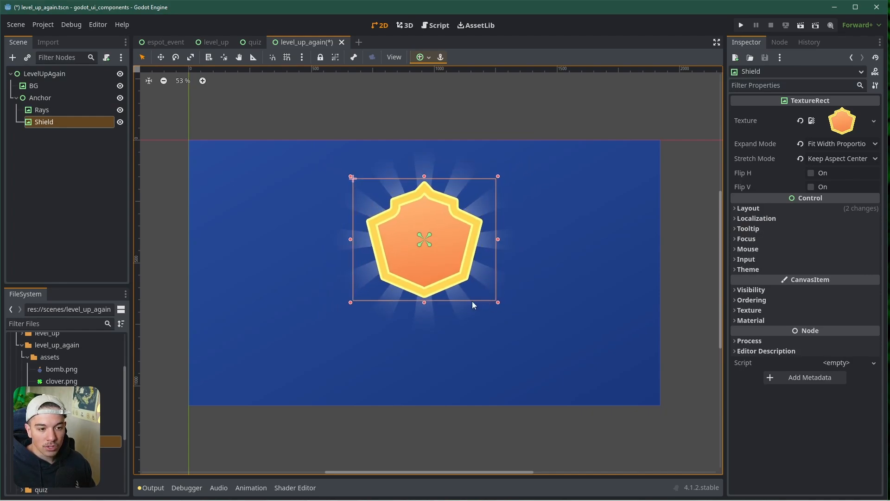
{"action": "left_click", "coordinate": [60, 177]}
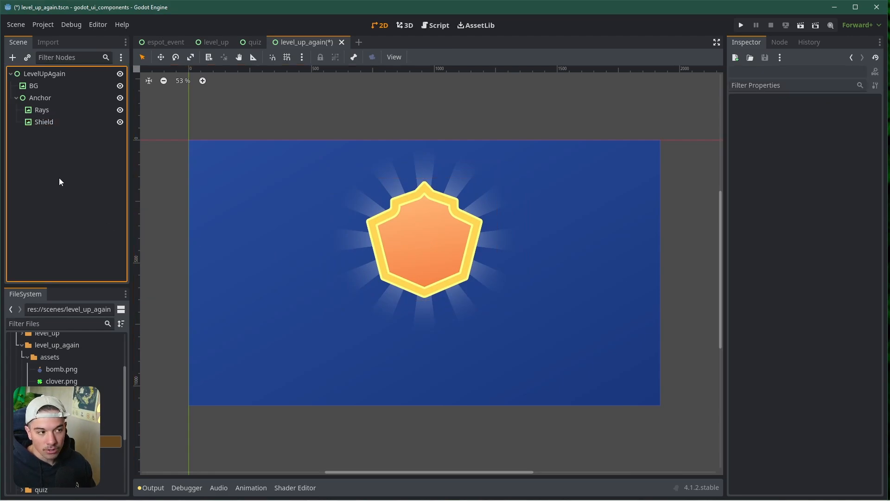
{"action": "left_click", "coordinate": [72, 122]}
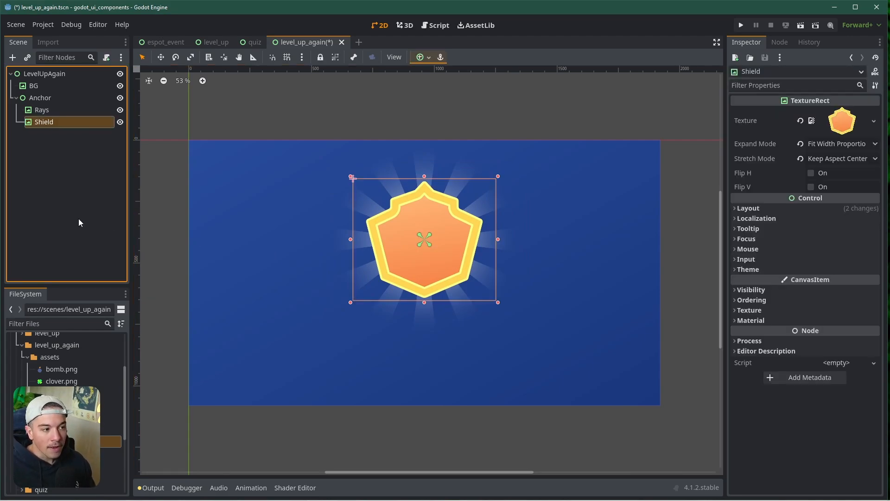
{"action": "left_click", "coordinate": [65, 162]}
{"action": "left_click", "coordinate": [58, 124]}
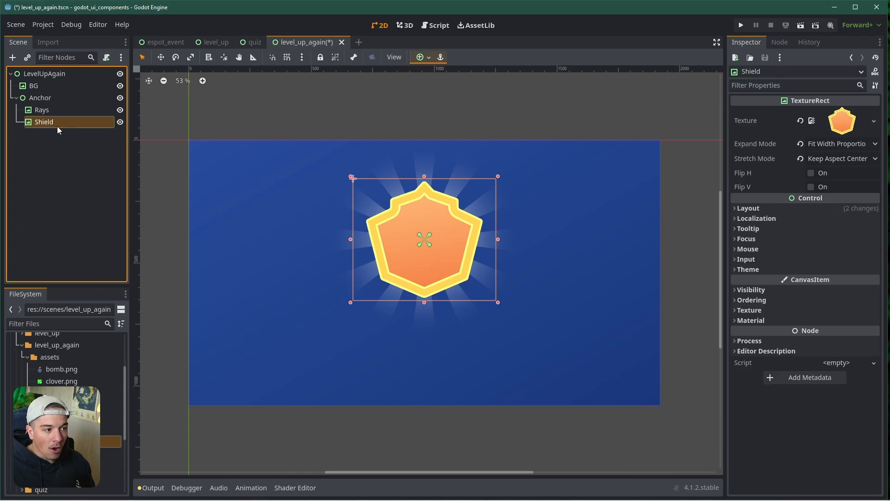
{"action": "right_click", "coordinate": [47, 98]}
{"action": "left_click", "coordinate": [63, 104]}
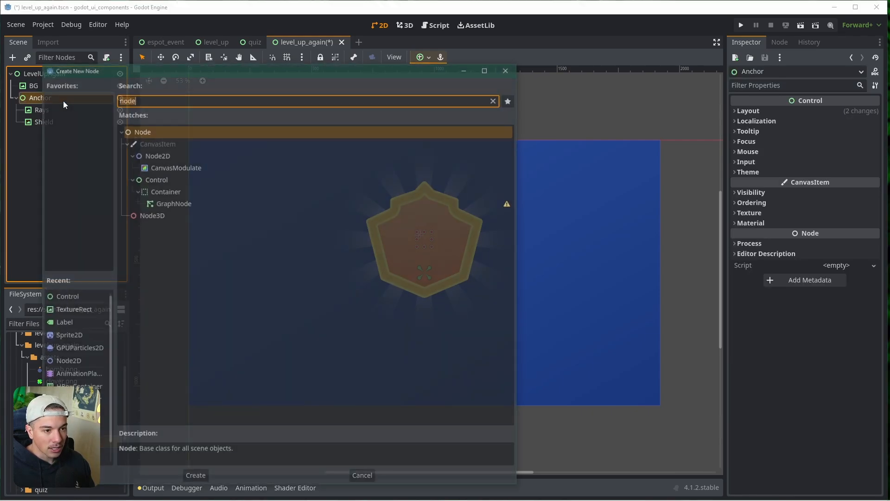
{"action": "key", "text": "Escape"}
Step: Duplicate the Shield node as a new node named Wing and give it the wing texture
{"action": "left_click", "coordinate": [58, 123]}
{"action": "key", "text": "ctrl+d"}
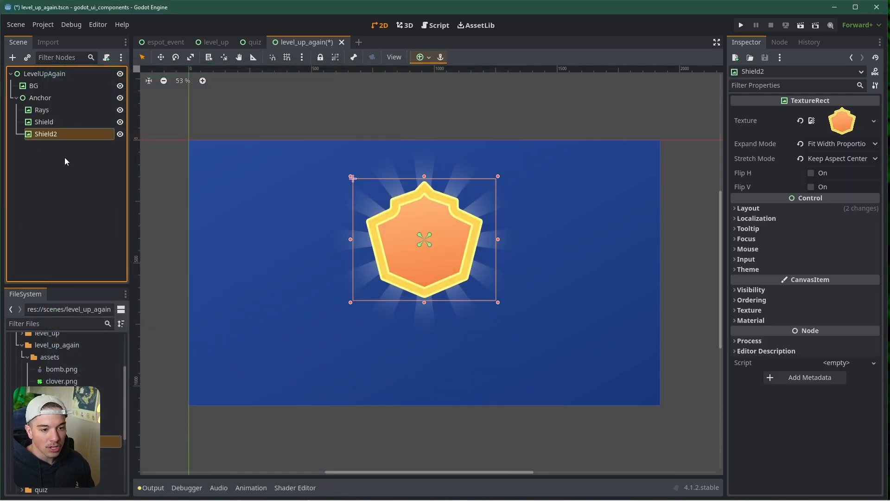
{"action": "double_click", "coordinate": [64, 134]}
{"action": "type", "text": "Wing"}
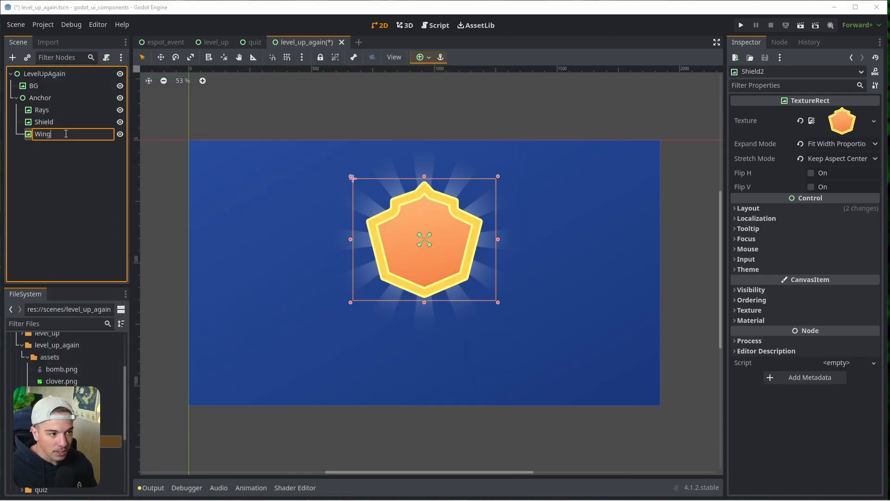
{"action": "key", "text": "Return"}
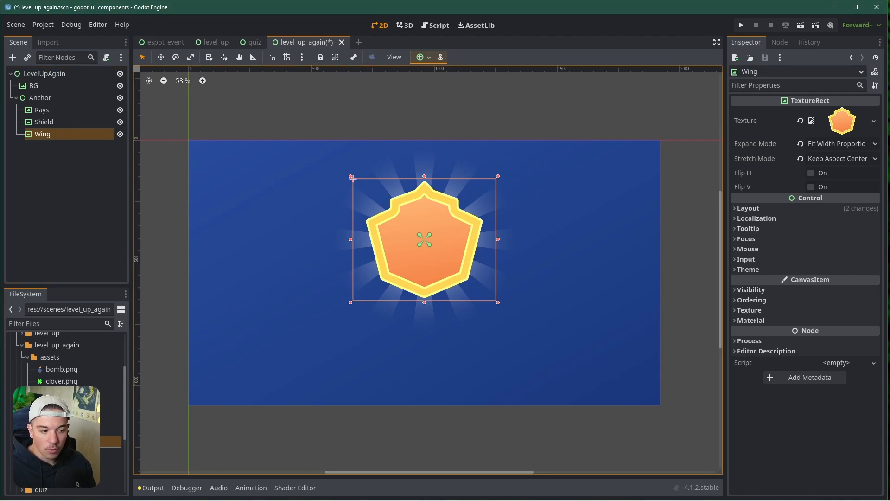
{"action": "left_click_drag", "start_coordinate": [63, 454], "coordinate": [855, 125]}
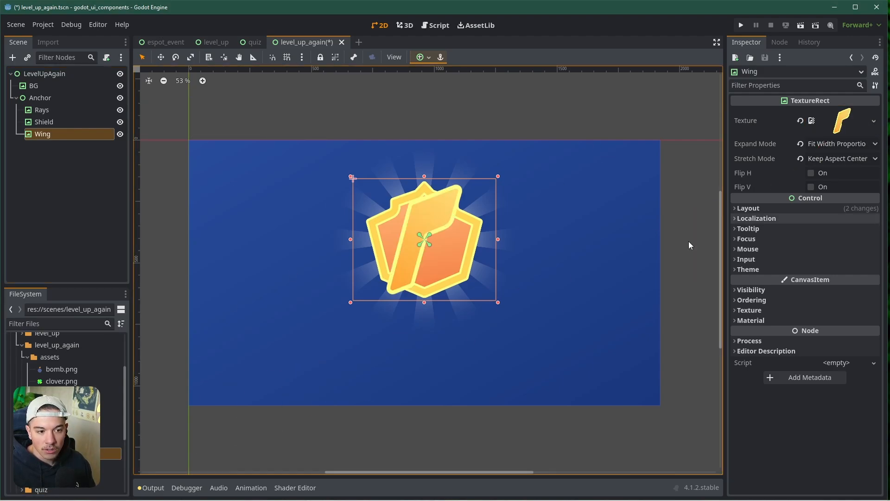
Step: Make the Wing node a child of the Shield node
{"action": "left_click", "coordinate": [45, 156]}
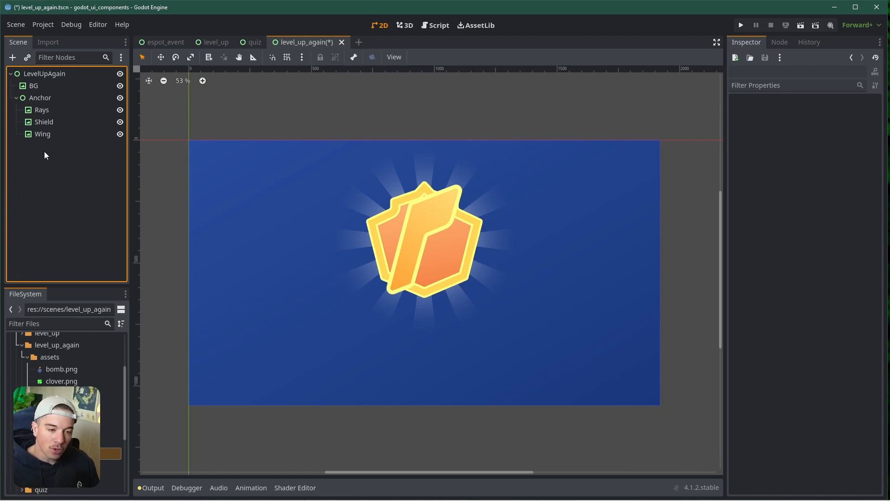
{"action": "left_click", "coordinate": [49, 134]}
{"action": "left_click_drag", "start_coordinate": [53, 134], "coordinate": [52, 123]}
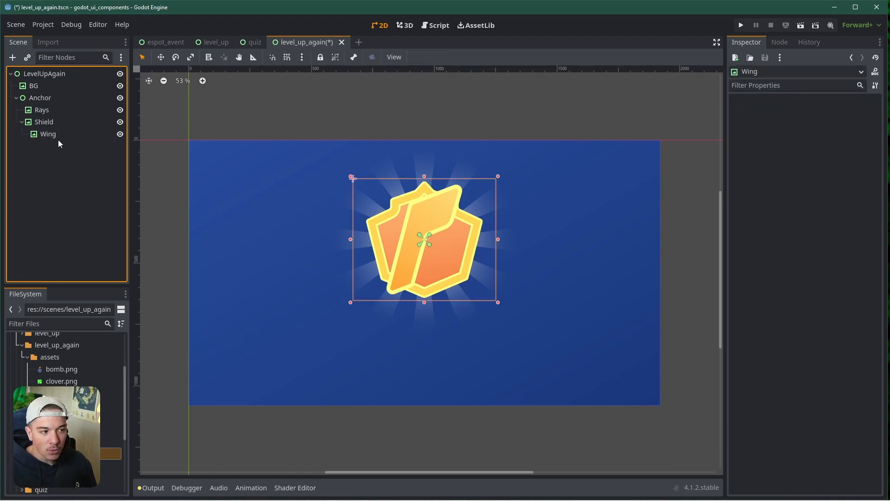
{"action": "left_click", "coordinate": [51, 134]}
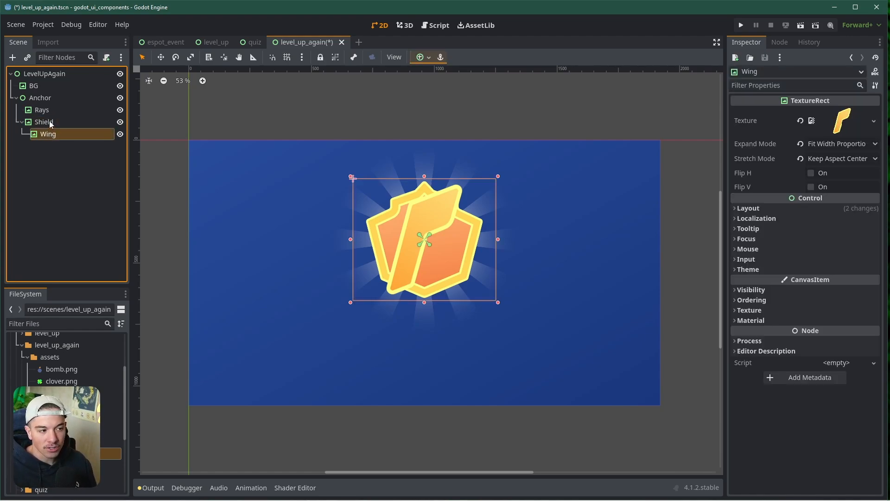
{"action": "left_click", "coordinate": [40, 98]}
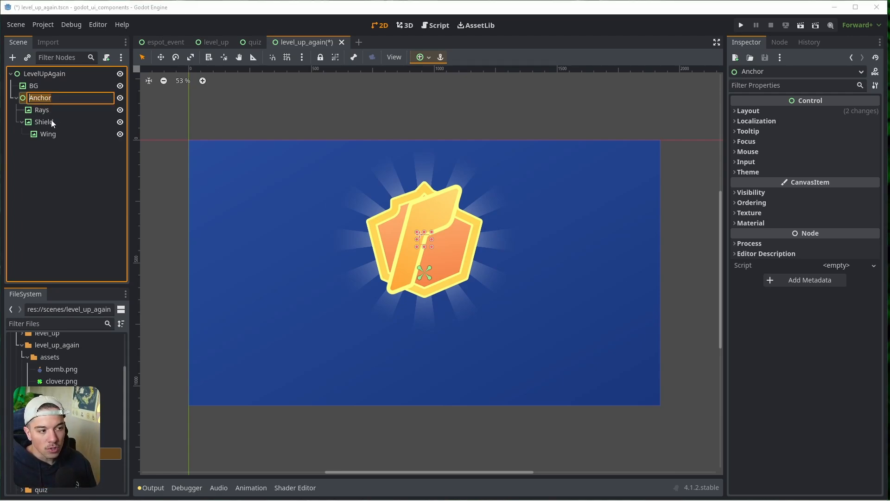
{"action": "left_click", "coordinate": [52, 134]}
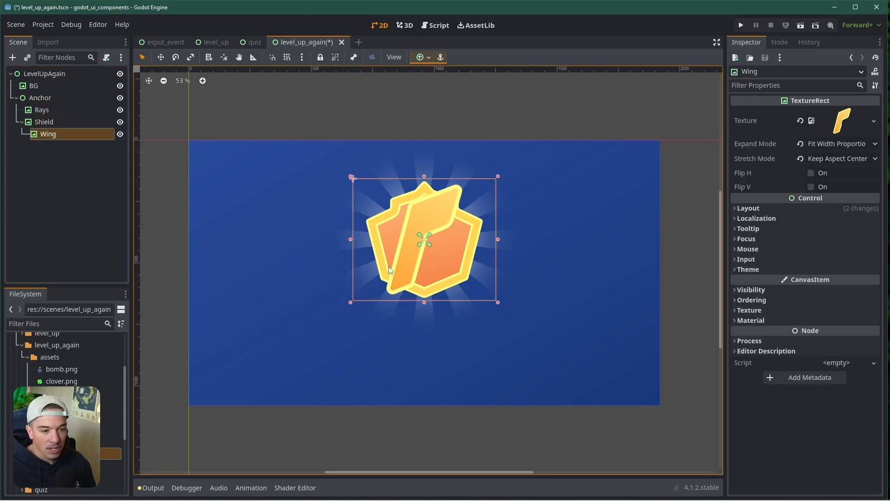
Step: Shrink the Wing node about its center by about a third and apply the Center Right anchor preset to it
{"action": "left_click_drag", "start_coordinate": [498, 302], "coordinate": [459, 281]}
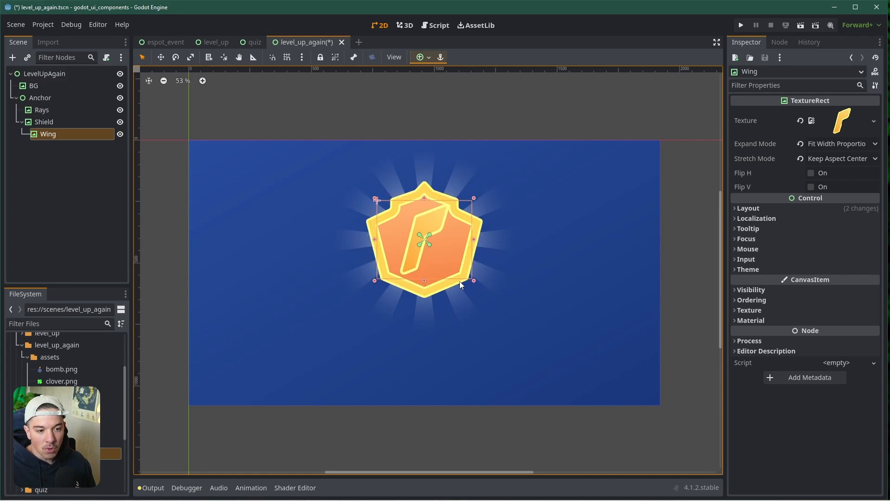
{"action": "left_click", "coordinate": [420, 57]}
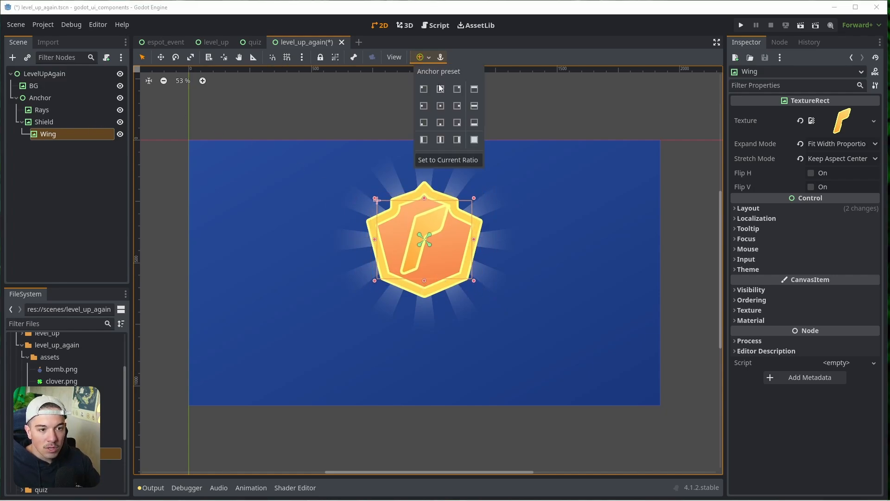
{"action": "left_click", "coordinate": [458, 107]}
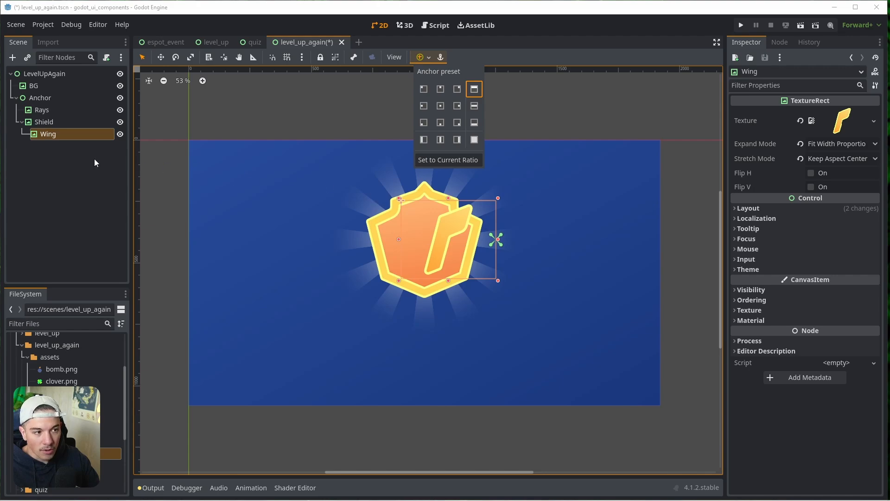
{"action": "left_click", "coordinate": [56, 136]}
{"action": "left_click", "coordinate": [420, 56]}
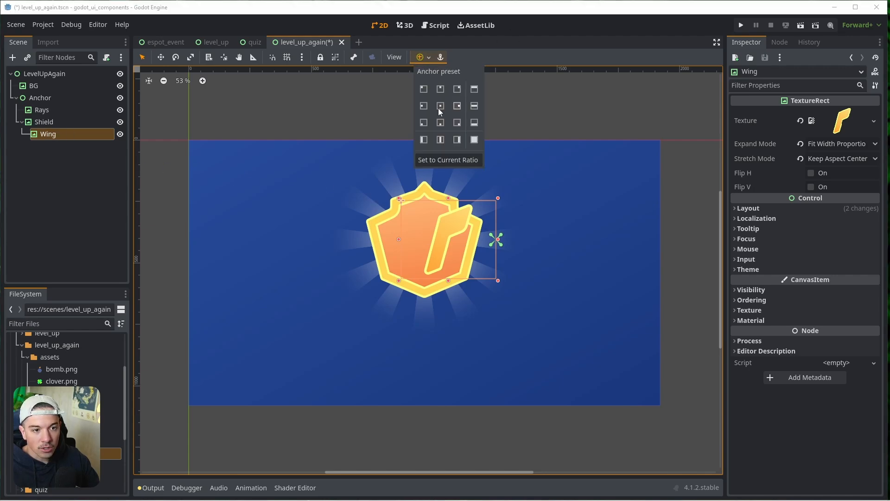
{"action": "left_click", "coordinate": [74, 185]}
Step: Move the Wing node straight right until the wing sticks out past the shield's right edge
{"action": "key", "text": "Right"}
{"action": "key", "text": "Right"}
{"action": "key", "text": "Right"}
{"action": "key", "text": "Right"}
{"action": "key", "text": "Right"}
{"action": "key", "text": "Right"}
{"action": "key", "text": "Right"}
{"action": "key", "text": "Right"}
{"action": "key", "text": "Right"}
{"action": "key", "text": "Right"}
{"action": "key", "text": "Right"}
{"action": "key", "text": "Right"}
{"action": "key", "text": "Right"}
{"action": "key", "text": "Right"}
{"action": "key", "text": "Right"}
{"action": "key", "text": "Right"}
{"action": "key", "text": "Right"}
{"action": "key", "text": "Right"}
{"action": "key", "text": "Right"}
{"action": "key", "text": "Right"}
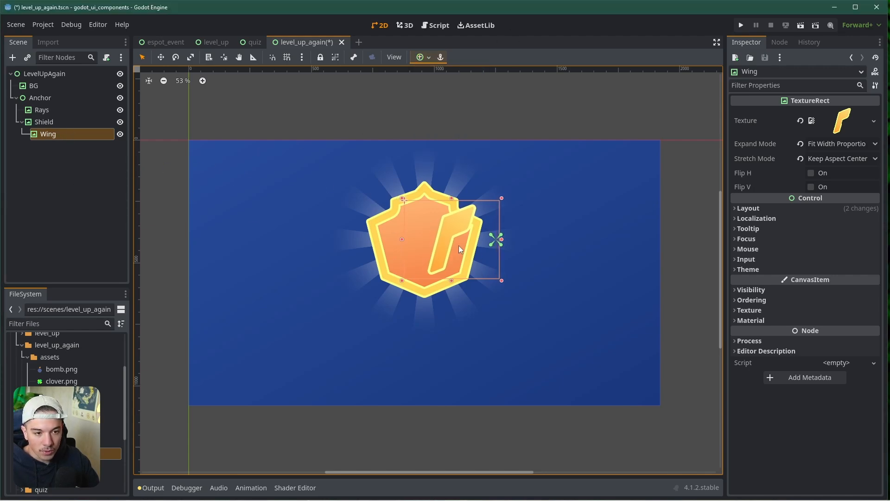
{"action": "key", "text": "Right"}
{"action": "key", "text": "Right"}
{"action": "key", "text": "Right"}
{"action": "key", "text": "Right"}
{"action": "key", "text": "Right"}
{"action": "key", "text": "Right"}
{"action": "key", "text": "Right"}
{"action": "key", "text": "Right"}
{"action": "key", "text": "Right"}
{"action": "key", "text": "Right"}
{"action": "key", "text": "Right"}
{"action": "key", "text": "Right"}
{"action": "key", "text": "Right"}
{"action": "key", "text": "Right"}
{"action": "key", "text": "Right"}
{"action": "key", "text": "Right"}
{"action": "key", "text": "Right"}
{"action": "key", "text": "Right"}
{"action": "key", "text": "Right"}
{"action": "key", "text": "Right"}
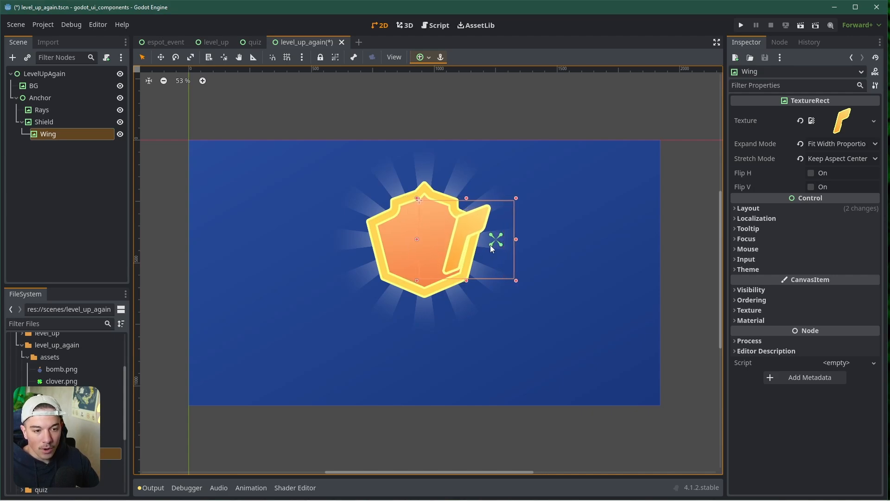
{"action": "key", "text": "Right"}
{"action": "key", "text": "Right"}
{"action": "key", "text": "Right"}
{"action": "key", "text": "Right"}
{"action": "key", "text": "Right"}
{"action": "key", "text": "Right"}
{"action": "key", "text": "Right"}
{"action": "key", "text": "Right"}
{"action": "key", "text": "Right"}
{"action": "key", "text": "Right"}
{"action": "key", "text": "Right"}
{"action": "key", "text": "Right"}
{"action": "key", "text": "Right"}
{"action": "key", "text": "Right"}
{"action": "key", "text": "Right"}
{"action": "key", "text": "Right"}
{"action": "key", "text": "Right"}
{"action": "key", "text": "Right"}
{"action": "key", "text": "Right"}
{"action": "key", "text": "Right"}
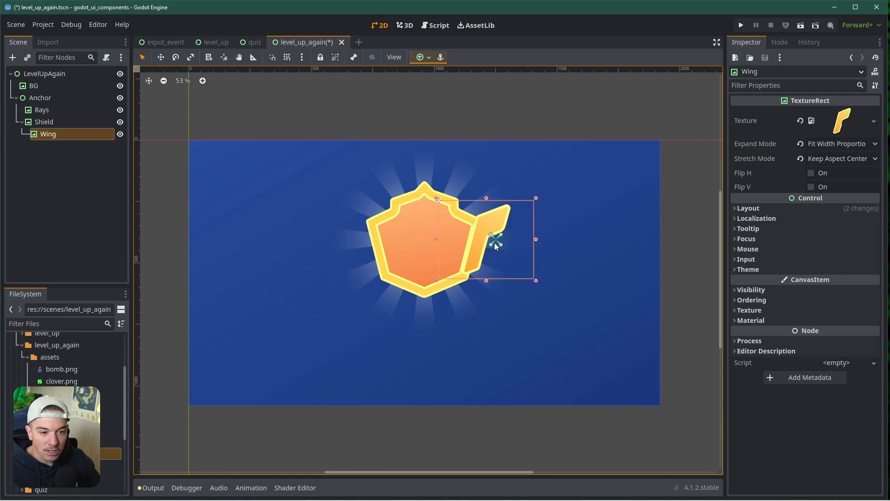
{"action": "key", "text": "Right"}
{"action": "key", "text": "Right"}
{"action": "key", "text": "Right"}
{"action": "key", "text": "Right"}
{"action": "key", "text": "Right"}
{"action": "key", "text": "Right"}
{"action": "key", "text": "Right"}
{"action": "key", "text": "Right"}
{"action": "key", "text": "Right"}
{"action": "key", "text": "Right"}
{"action": "key", "text": "Right"}
{"action": "key", "text": "Right"}
{"action": "scroll", "coordinate": [494, 240], "scroll_direction": "up", "scroll_amount": 6}
{"action": "scroll", "coordinate": [498, 245], "scroll_direction": "up", "scroll_amount": 1}
{"action": "key", "text": "Right"}
{"action": "key", "text": "Right"}
{"action": "key", "text": "Right"}
{"action": "key", "text": "Right"}
{"action": "key", "text": "Right"}
{"action": "key", "text": "Right"}
{"action": "key", "text": "Right"}
{"action": "key", "text": "Right"}
{"action": "key", "text": "Right"}
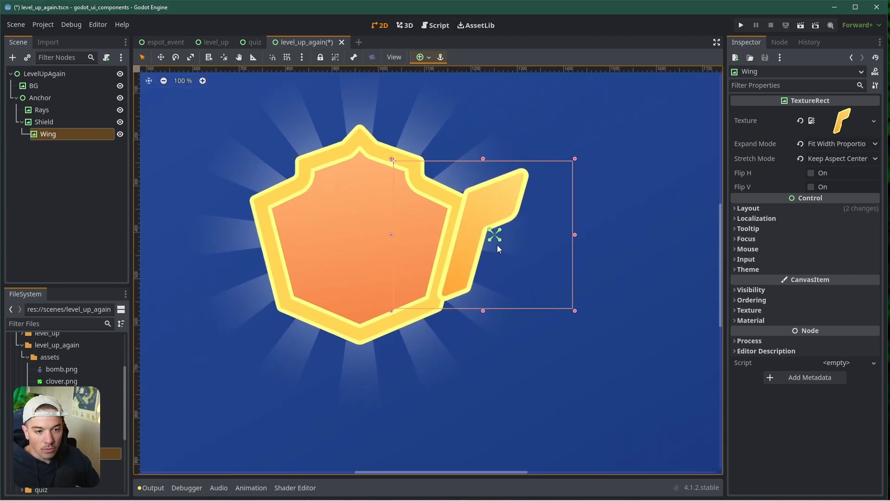
Step: Shrink the Wing node slightly about its center and nudge it down and left so it sits against the shield's right edge
{"action": "left_click_drag", "start_coordinate": [577, 310], "coordinate": [557, 301]}
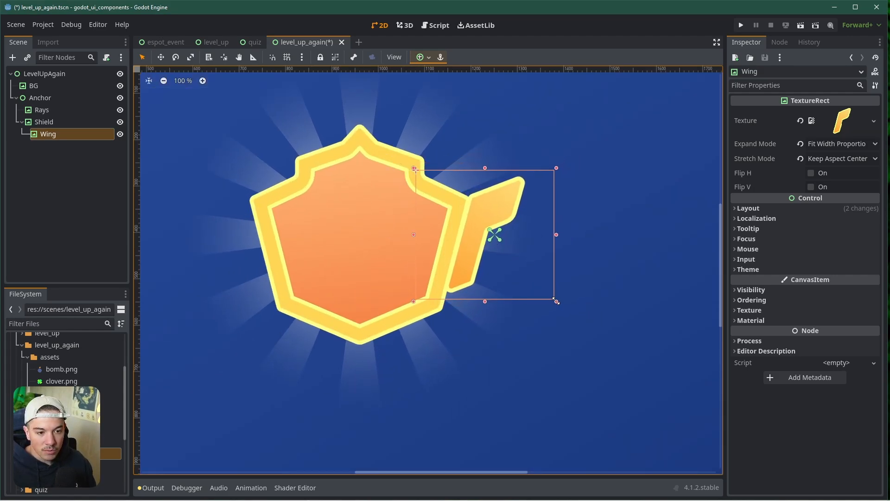
{"action": "key", "text": "Down"}
{"action": "key", "text": "Down"}
{"action": "key", "text": "Down"}
{"action": "key", "text": "Down"}
{"action": "key", "text": "Down"}
{"action": "key", "text": "Down"}
{"action": "key", "text": "Down"}
{"action": "key", "text": "Down"}
{"action": "key", "text": "Down"}
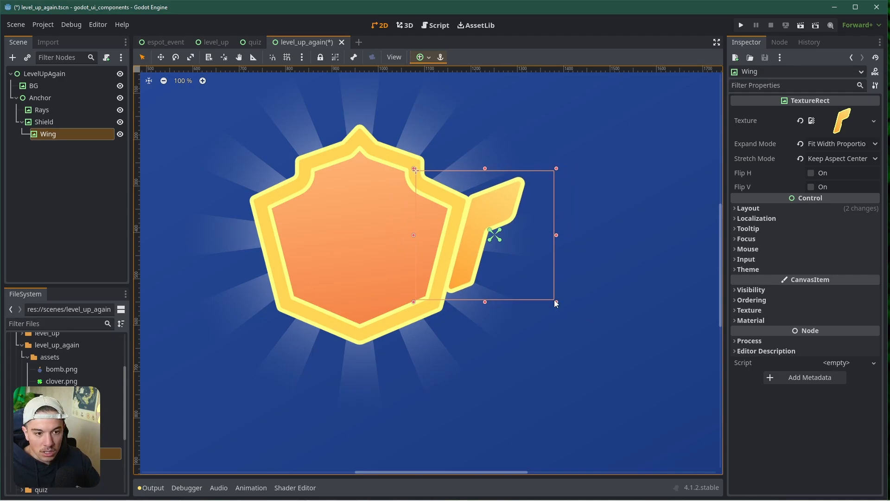
{"action": "key", "text": "Up"}
{"action": "key", "text": "Left"}
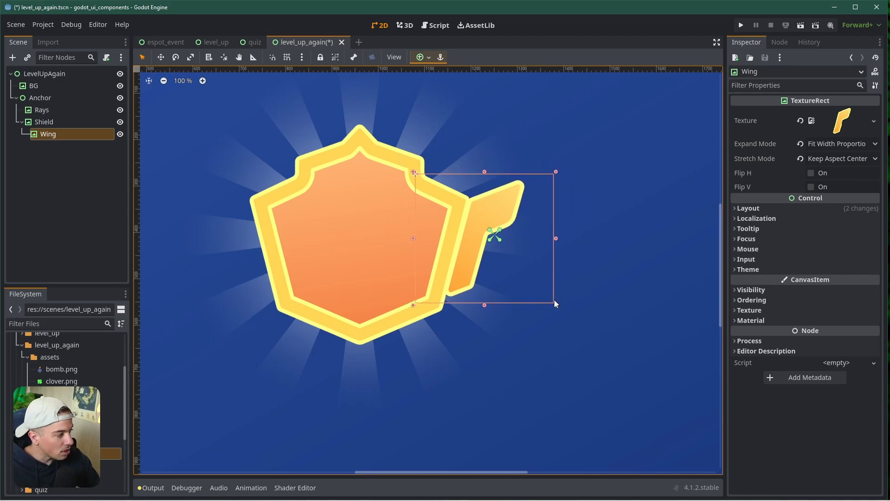
{"action": "key", "text": "Left"}
{"action": "key", "text": "Left"}
{"action": "key", "text": "Left"}
{"action": "key", "text": "Left"}
{"action": "key", "text": "Left"}
{"action": "key", "text": "Left"}
{"action": "key", "text": "Left"}
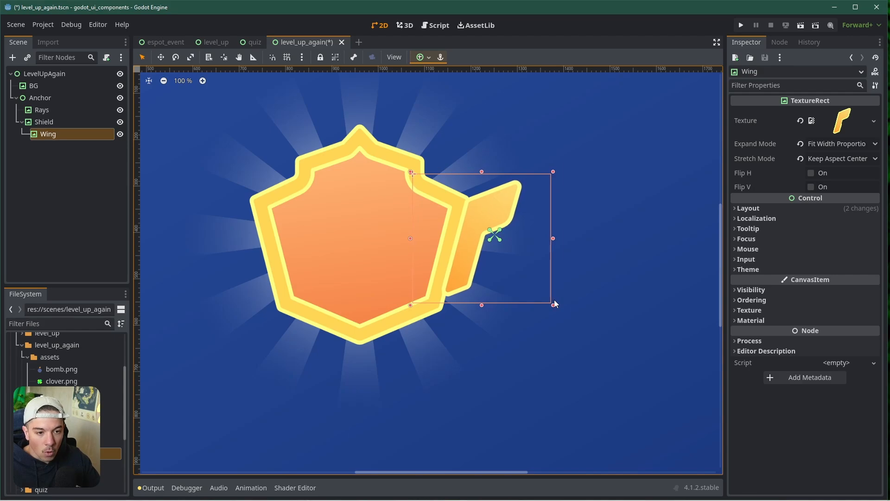
{"action": "key", "text": "Down"}
{"action": "key", "text": "Down"}
{"action": "key", "text": "Left"}
{"action": "key", "text": "Down"}
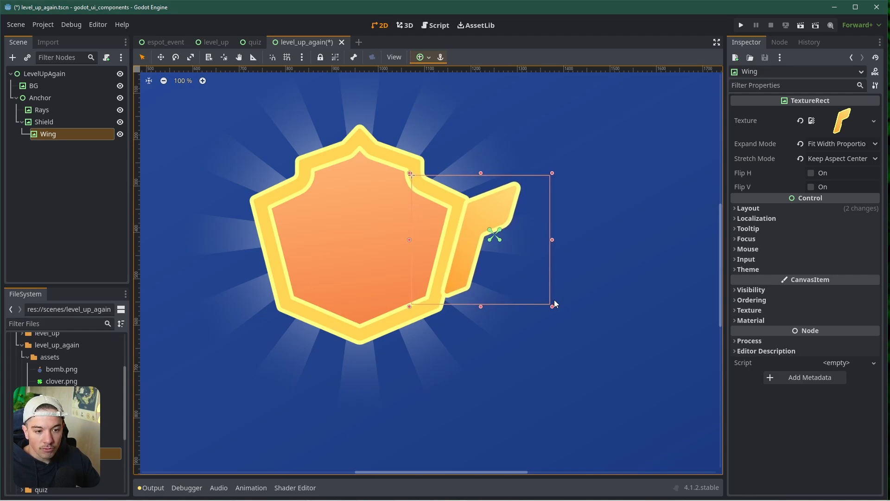
Step: Turn on Show Behind Parent for the Wing node so it is drawn behind the shield
{"action": "left_click", "coordinate": [742, 310]}
{"action": "left_click", "coordinate": [747, 290]}
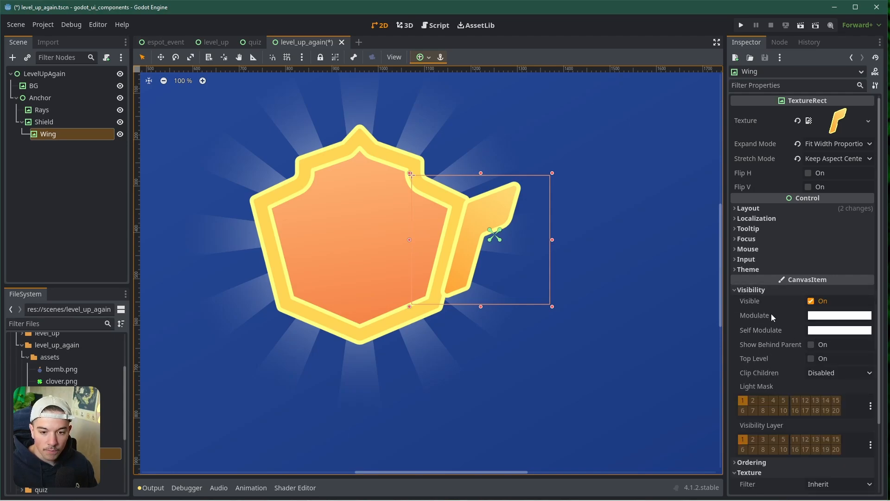
{"action": "left_click", "coordinate": [812, 345]}
{"action": "left_click", "coordinate": [79, 194]}
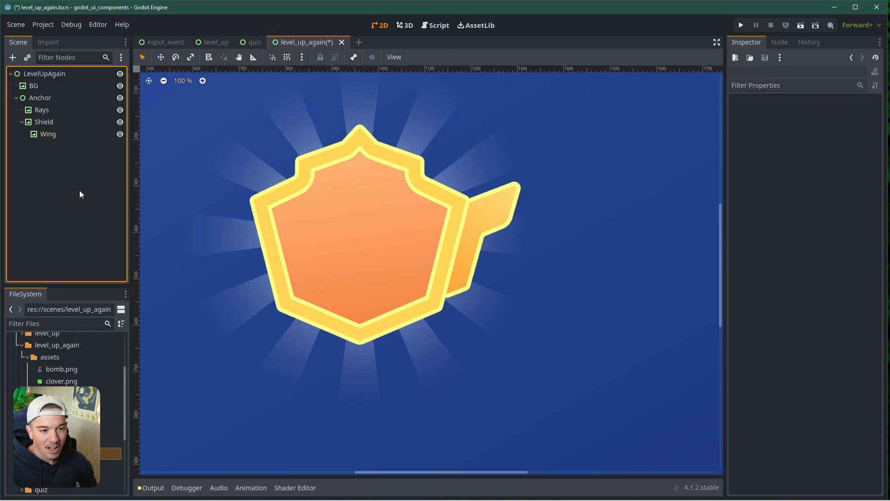
Step: Duplicate the Wing node under the Shield node
{"action": "left_click", "coordinate": [56, 133]}
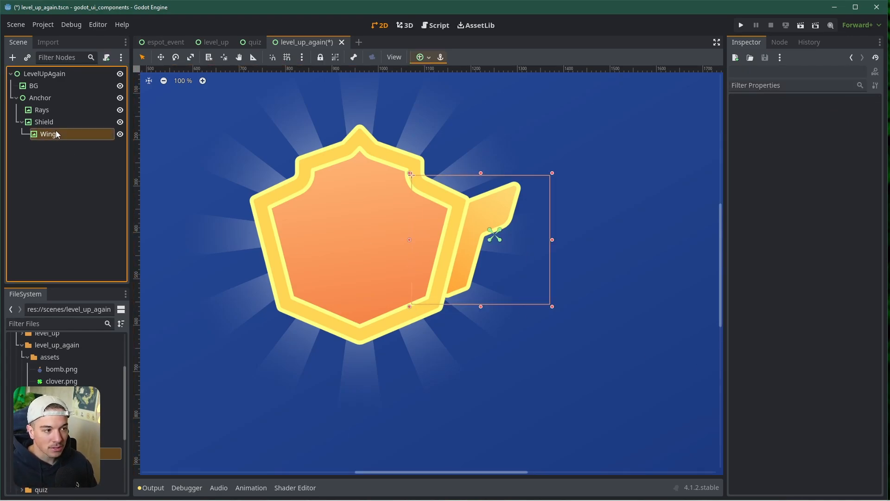
{"action": "left_click", "coordinate": [52, 122]}
{"action": "left_click", "coordinate": [52, 136]}
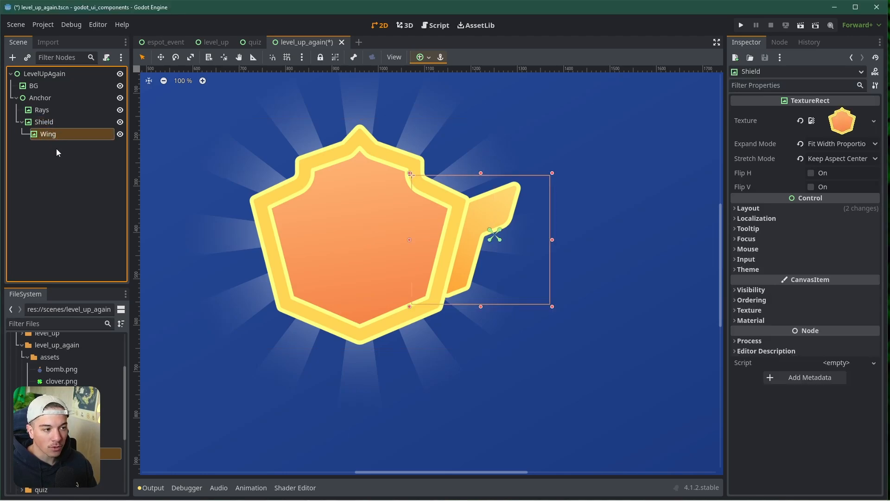
{"action": "key", "text": "ctrl+d"}
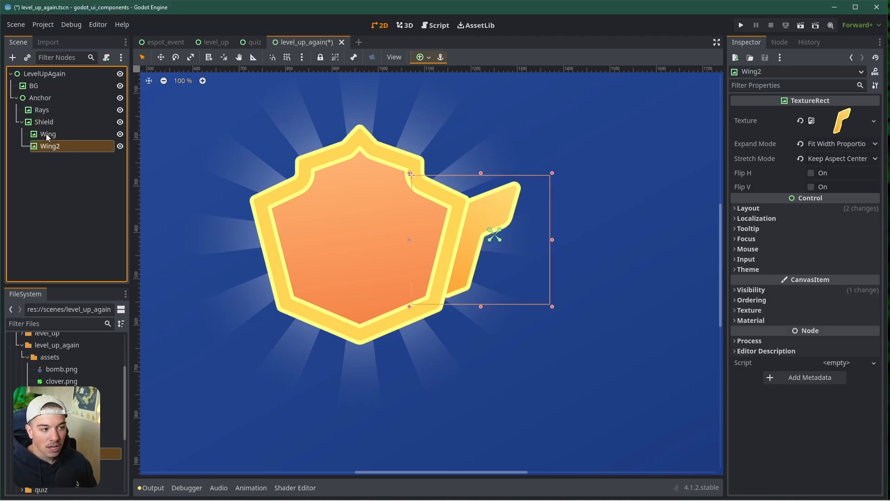
Step: Rename the original wing node WingR and its duplicate WingL
{"action": "double_click", "coordinate": [68, 137]}
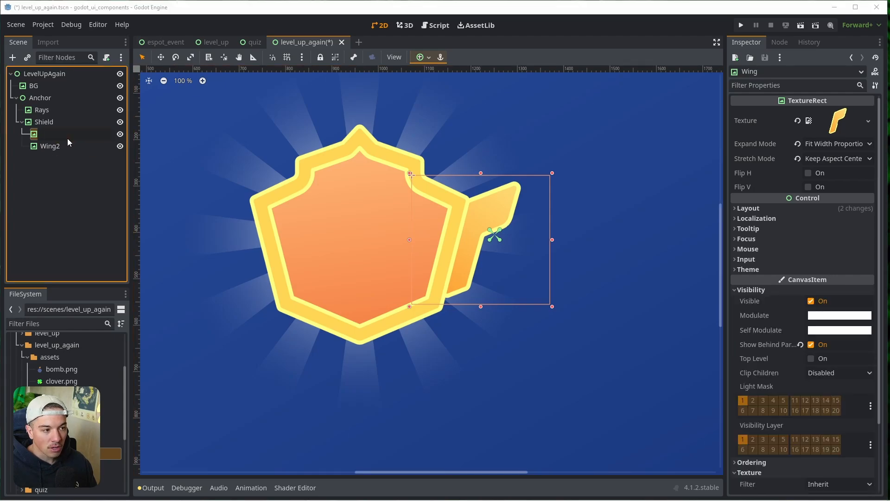
{"action": "left_click", "coordinate": [71, 133]}
{"action": "type", "text": "R"}
{"action": "key", "text": "Return"}
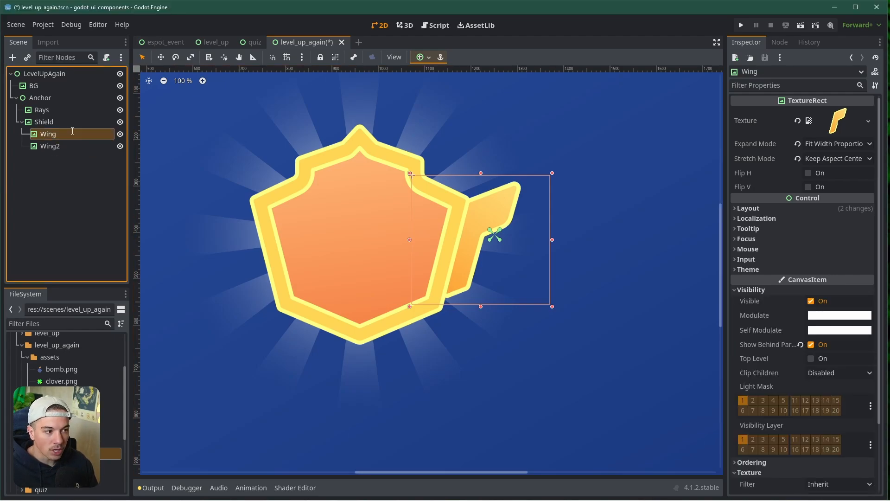
{"action": "double_click", "coordinate": [70, 146]}
{"action": "left_click", "coordinate": [70, 147]}
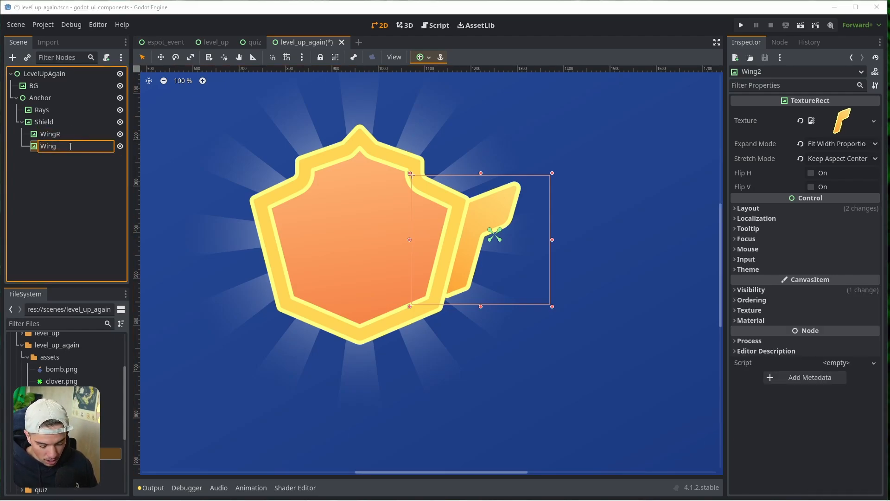
{"action": "type", "text": "L"}
{"action": "key", "text": "Return"}
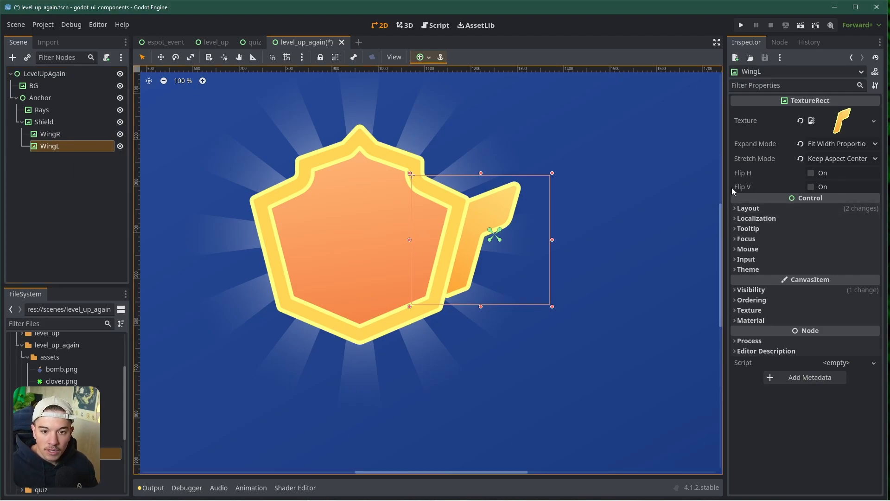
Step: Flip the WingL texture horizontally and apply the Center Left anchor preset to the node
{"action": "left_click", "coordinate": [812, 173]}
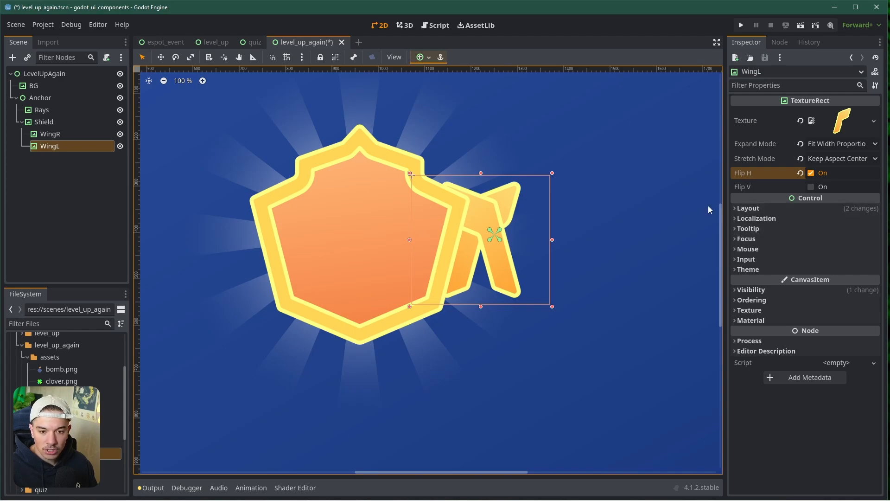
{"action": "left_click", "coordinate": [428, 59]}
{"action": "left_click", "coordinate": [424, 106]}
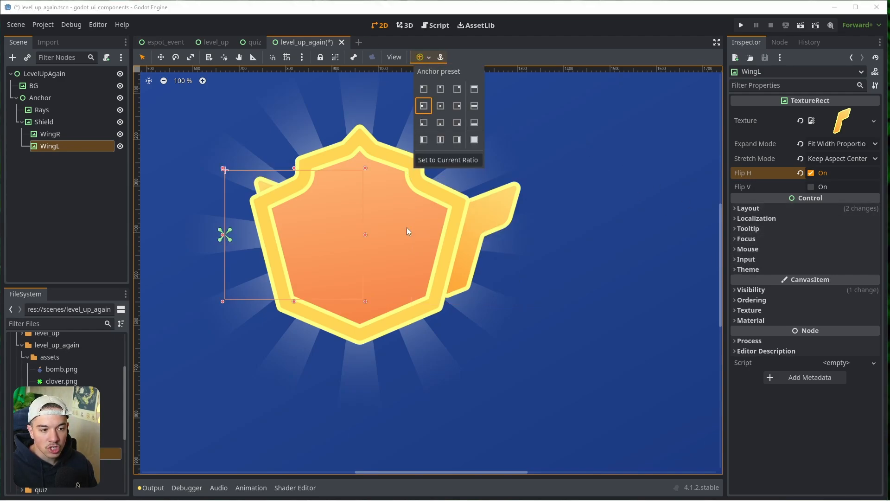
{"action": "left_click", "coordinate": [61, 189]}
{"action": "left_click", "coordinate": [53, 133]}
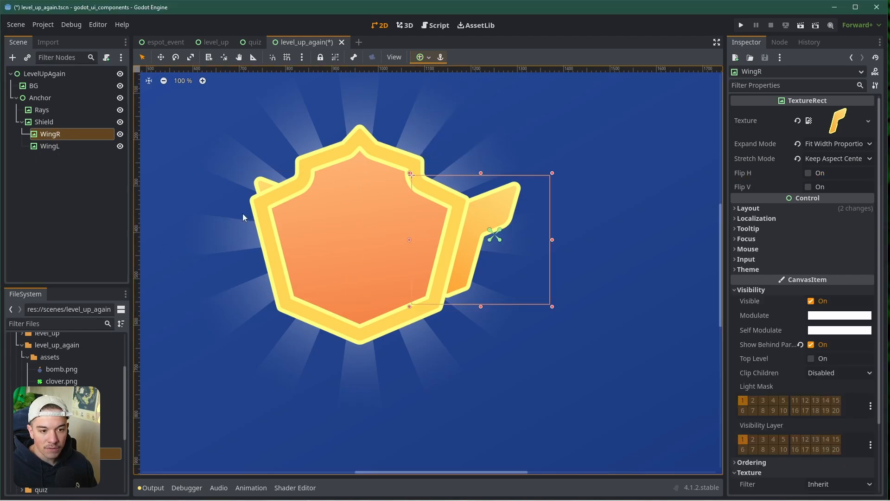
Step: Expand the layout transform values of WingR and of WingL to compare the two wings' positions
{"action": "left_click", "coordinate": [748, 208]}
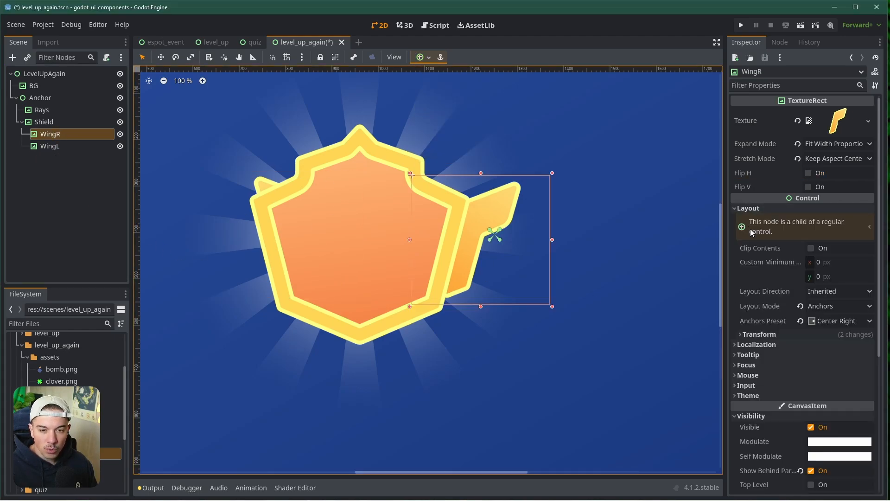
{"action": "left_click", "coordinate": [755, 335]}
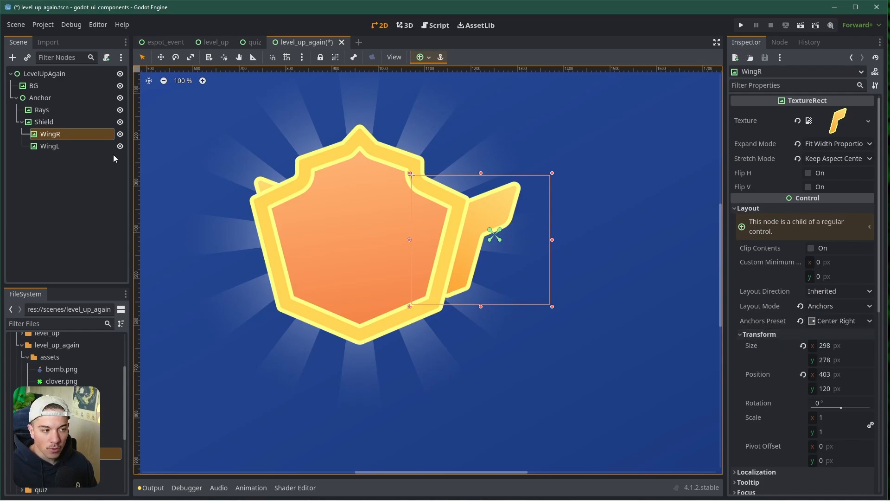
{"action": "left_click", "coordinate": [63, 147]}
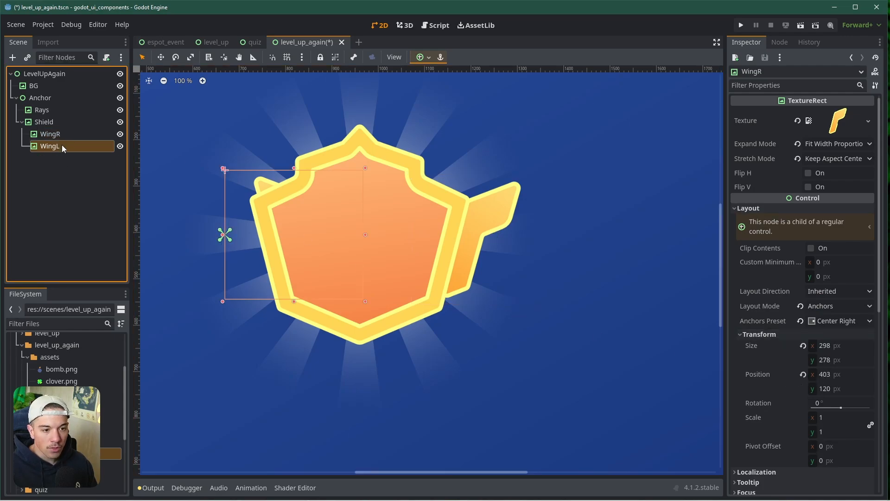
{"action": "left_click", "coordinate": [748, 208]}
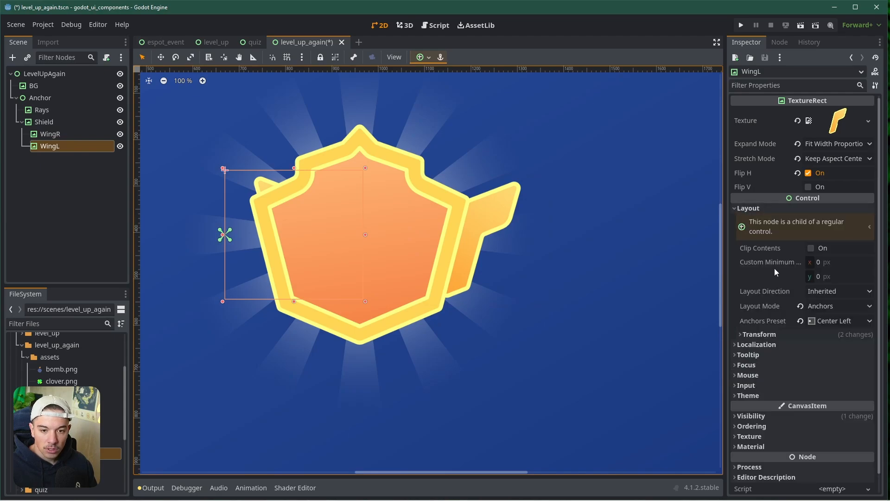
{"action": "left_click", "coordinate": [762, 348]}
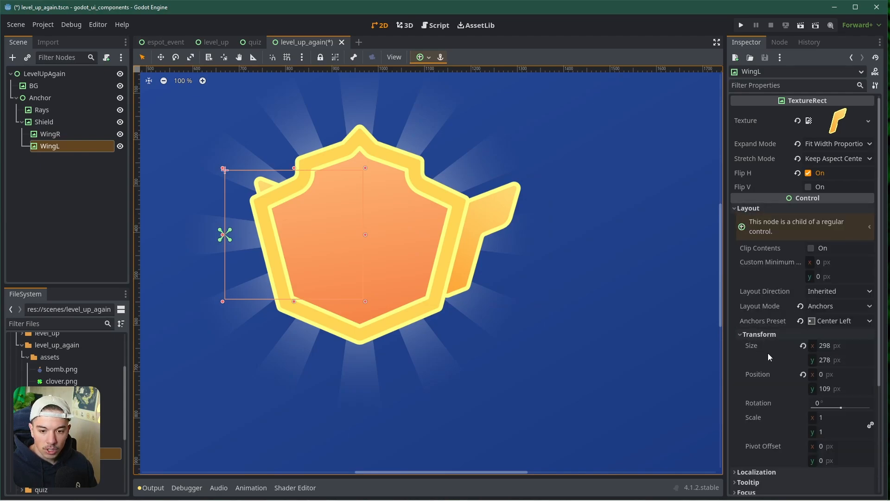
Step: Try setting WingL's X position to -403 px, and undo the change
{"action": "left_click", "coordinate": [837, 376]}
{"action": "type", "text": "-"}
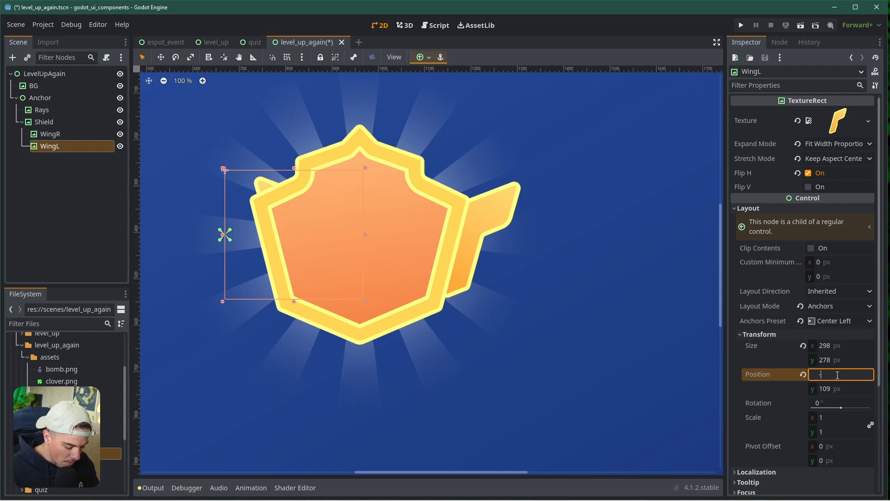
{"action": "type", "text": "403"}
{"action": "key", "text": "Return"}
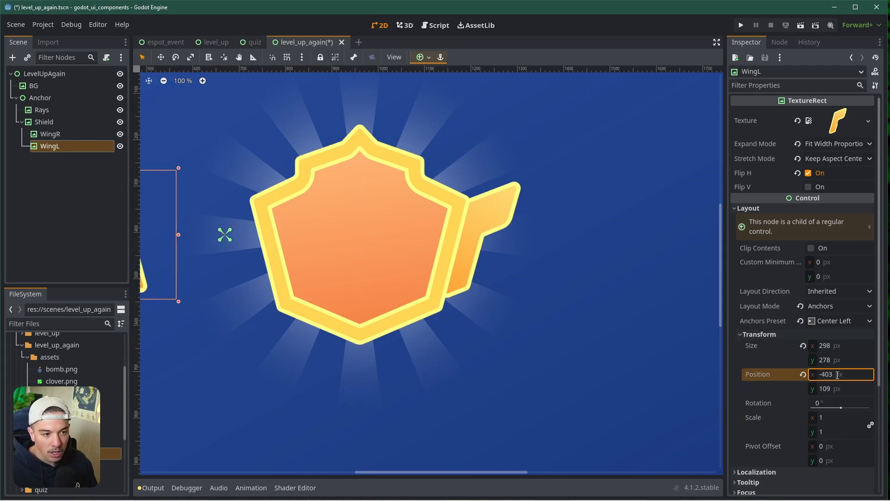
{"action": "key", "text": "ctrl+z"}
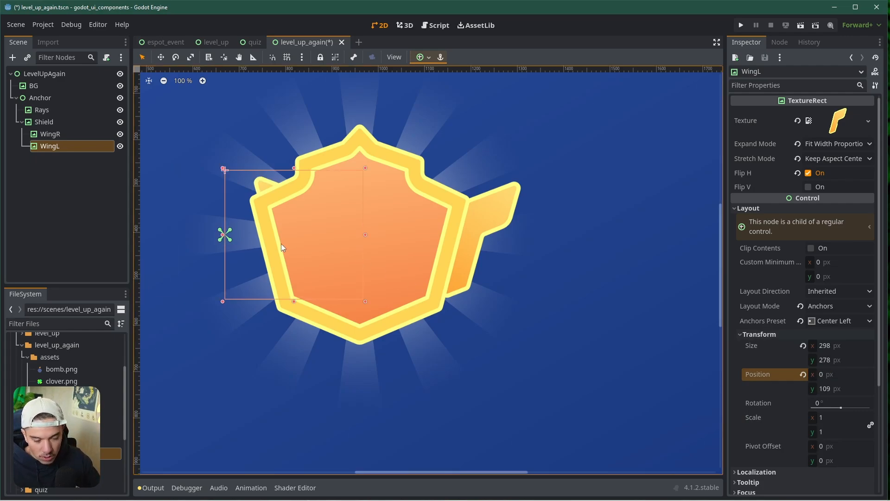
Step: Nudge WingL left out from behind the shield to an X position of about -141 px
{"action": "key", "text": "Left"}
{"action": "key", "text": "Left"}
{"action": "key", "text": "Left"}
{"action": "key", "text": "Left"}
{"action": "key", "text": "Left"}
{"action": "key", "text": "Left"}
{"action": "key", "text": "Left"}
{"action": "key", "text": "Left"}
{"action": "key", "text": "Left"}
{"action": "key", "text": "Left"}
{"action": "key", "text": "Left"}
{"action": "key", "text": "Left"}
{"action": "key", "text": "Left"}
{"action": "key", "text": "Left"}
{"action": "key", "text": "Left"}
{"action": "key", "text": "Left"}
{"action": "key", "text": "Left"}
{"action": "key", "text": "Left"}
{"action": "key", "text": "Left"}
{"action": "key", "text": "Left"}
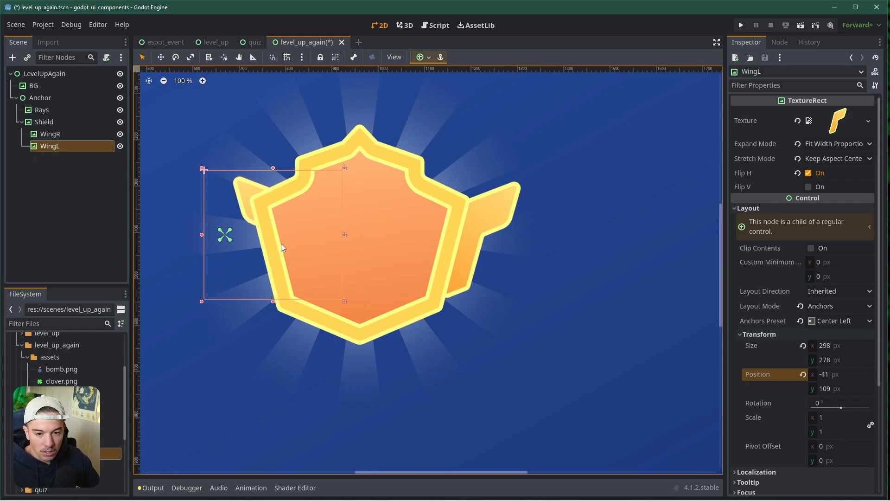
{"action": "key", "text": "Left"}
{"action": "key", "text": "Left"}
{"action": "key", "text": "Left"}
{"action": "key", "text": "Left"}
{"action": "key", "text": "Left"}
{"action": "key", "text": "Left"}
{"action": "key", "text": "Left"}
{"action": "key", "text": "Left"}
{"action": "key", "text": "Left"}
{"action": "key", "text": "Left"}
{"action": "key", "text": "Left"}
{"action": "key", "text": "Left"}
{"action": "key", "text": "Left"}
{"action": "key", "text": "Left"}
{"action": "key", "text": "Left"}
{"action": "key", "text": "Left"}
{"action": "key", "text": "Left"}
{"action": "key", "text": "Left"}
{"action": "key", "text": "Left"}
{"action": "key", "text": "Left"}
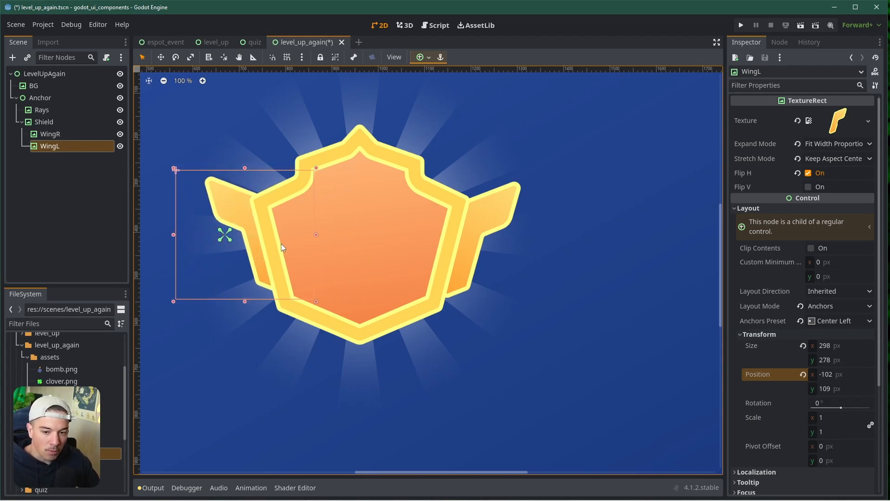
{"action": "key", "text": "Left"}
{"action": "key", "text": "Left"}
{"action": "key", "text": "Left"}
{"action": "key", "text": "Left"}
{"action": "key", "text": "Left"}
{"action": "key", "text": "Left"}
{"action": "key", "text": "Left"}
{"action": "key", "text": "Left"}
{"action": "key", "text": "Left"}
{"action": "key", "text": "Left"}
{"action": "key", "text": "Left"}
{"action": "key", "text": "Left"}
{"action": "key", "text": "Left"}
{"action": "key", "text": "Left"}
{"action": "key", "text": "Left"}
{"action": "key", "text": "Left"}
{"action": "key", "text": "Left"}
{"action": "key", "text": "Left"}
{"action": "key", "text": "Left"}
Step: Nudge WingL back toward the shield to an X position of -122 px so its inner edge tucks behind it
{"action": "scroll", "coordinate": [269, 229], "scroll_direction": "up", "scroll_amount": 5}
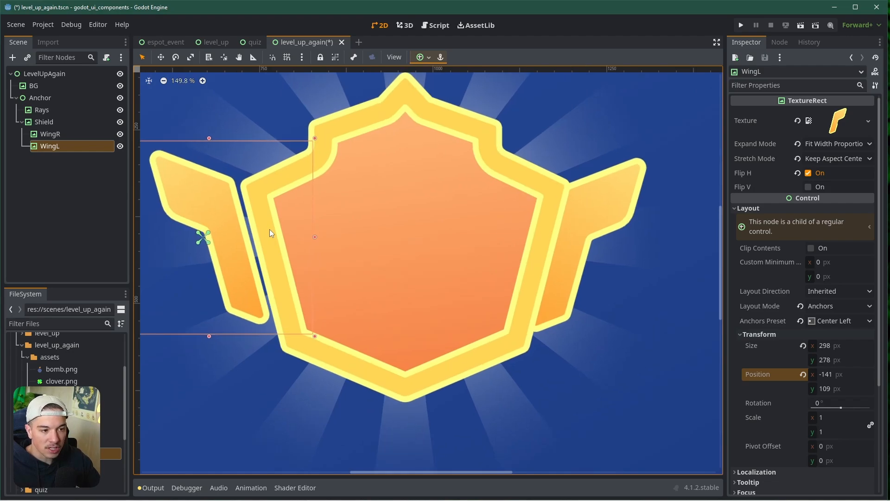
{"action": "key", "text": "Right"}
{"action": "key", "text": "Right"}
{"action": "key", "text": "Right"}
{"action": "key", "text": "Right"}
{"action": "key", "text": "Right"}
{"action": "key", "text": "Right"}
{"action": "key", "text": "Right"}
{"action": "key", "text": "Right"}
{"action": "key", "text": "Right"}
{"action": "key", "text": "Right"}
{"action": "key", "text": "Right"}
{"action": "key", "text": "Right"}
{"action": "key", "text": "Right"}
{"action": "key", "text": "Right"}
{"action": "key", "text": "Right"}
{"action": "key", "text": "Right"}
{"action": "key", "text": "Right"}
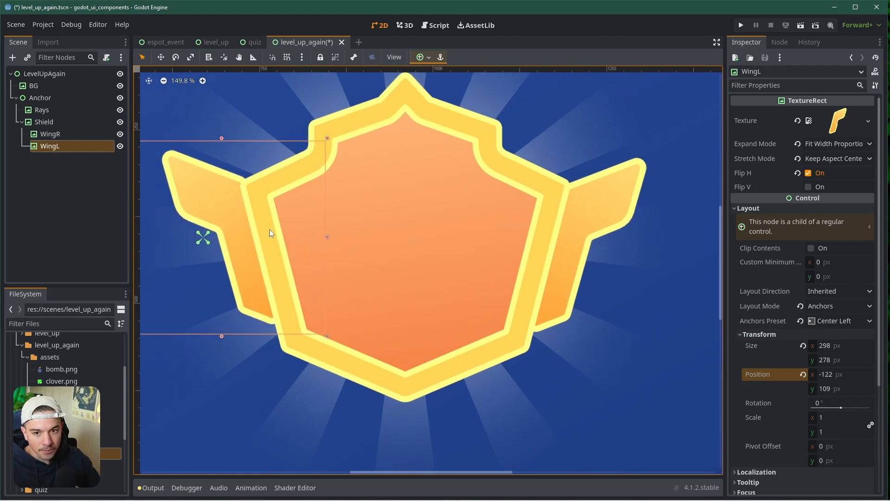
Step: Nudge WingL down to a Y position of 115 px and left to an X position of -125 px
{"action": "key", "text": "Down"}
{"action": "key", "text": "Down"}
{"action": "key", "text": "Down"}
{"action": "key", "text": "Down"}
{"action": "key", "text": "Down"}
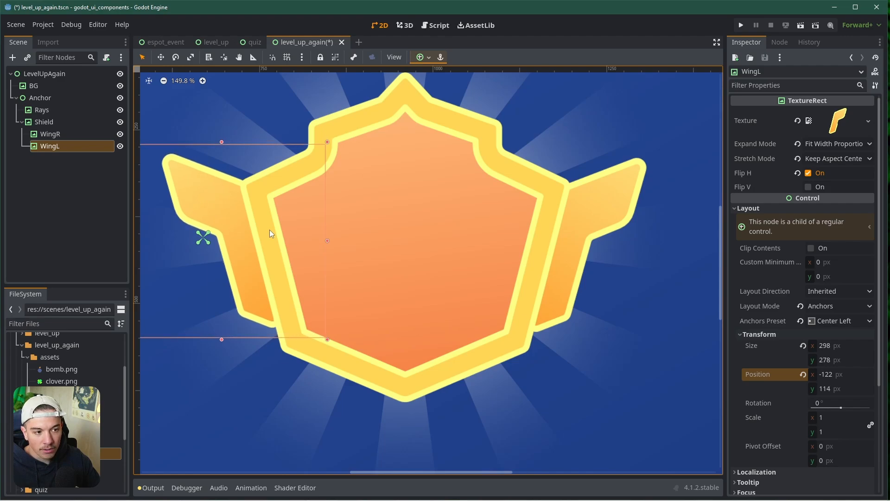
{"action": "key", "text": "Left"}
{"action": "key", "text": "Left"}
{"action": "key", "text": "Left"}
{"action": "key", "text": "Down"}
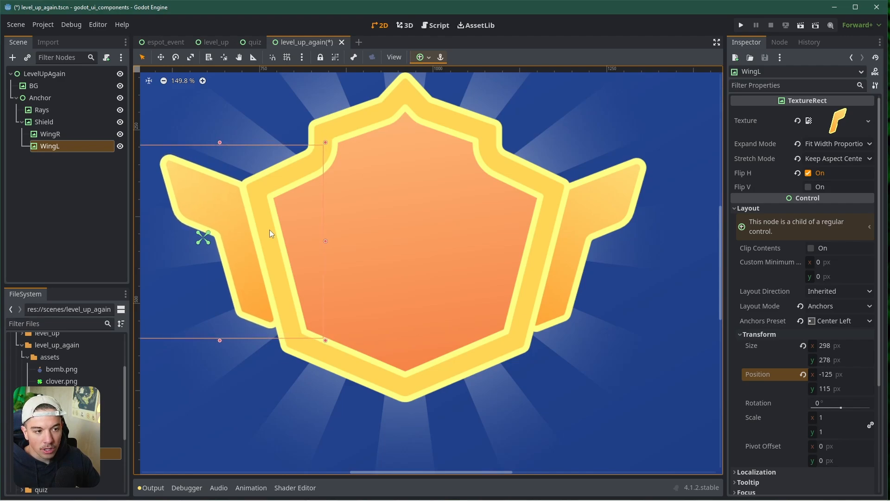
Step: Fine-tune WingL's placement to X -124 px and Y 117 px so it mirrors the right wing
{"action": "scroll", "coordinate": [371, 260], "scroll_direction": "down", "scroll_amount": 2}
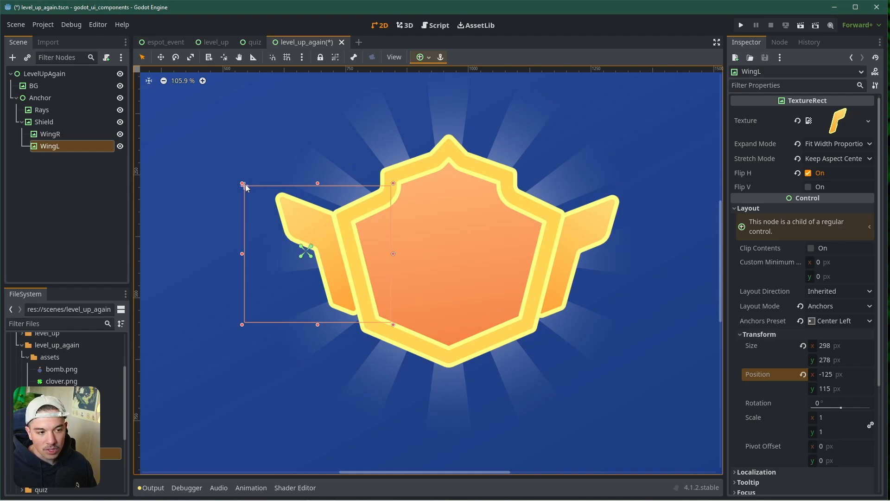
{"action": "scroll", "coordinate": [394, 244], "scroll_direction": "up", "scroll_amount": 3}
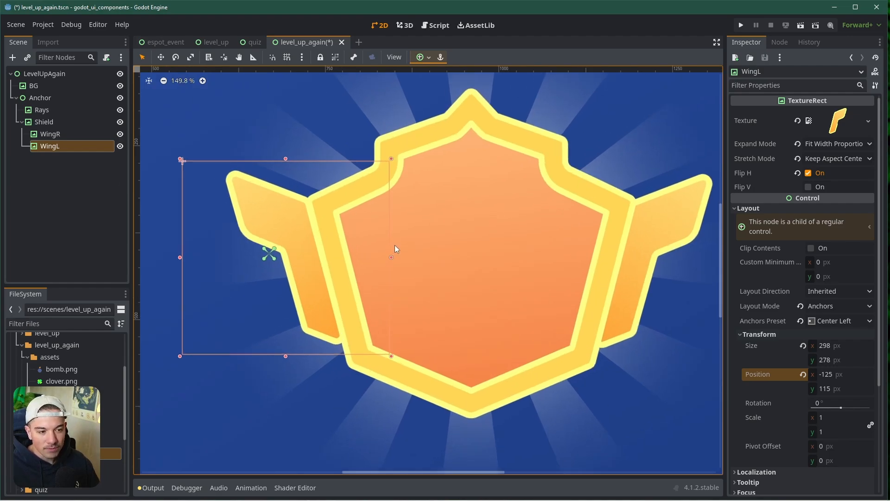
{"action": "scroll", "coordinate": [440, 269], "scroll_direction": "right", "scroll_amount": 2, "text": "shift"}
{"action": "key", "text": "Down"}
{"action": "key", "text": "Down"}
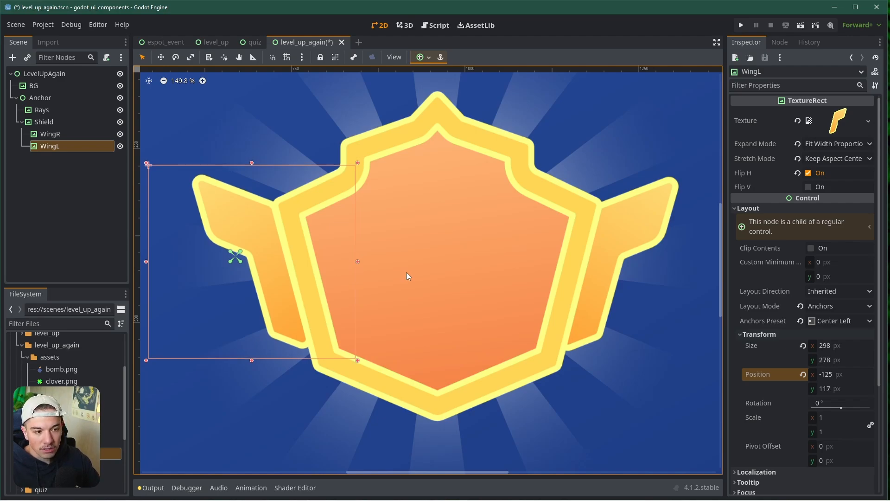
{"action": "key", "text": "Left"}
{"action": "key", "text": "Right"}
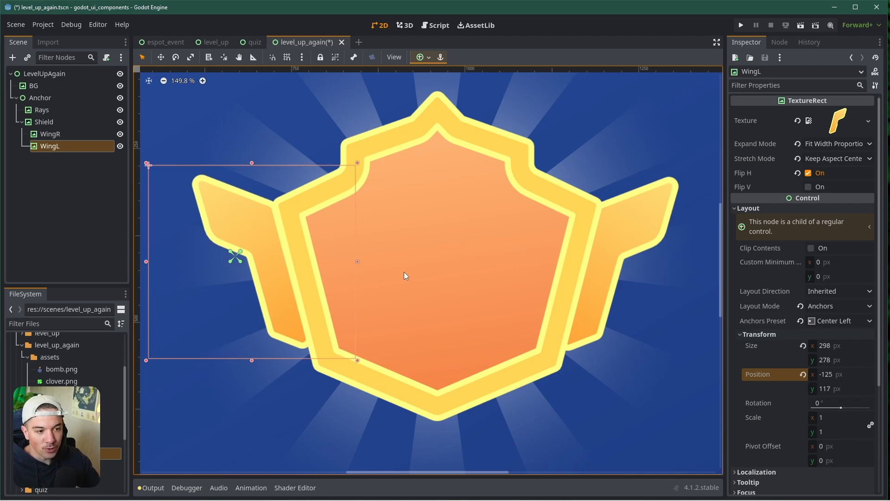
{"action": "key", "text": "Right"}
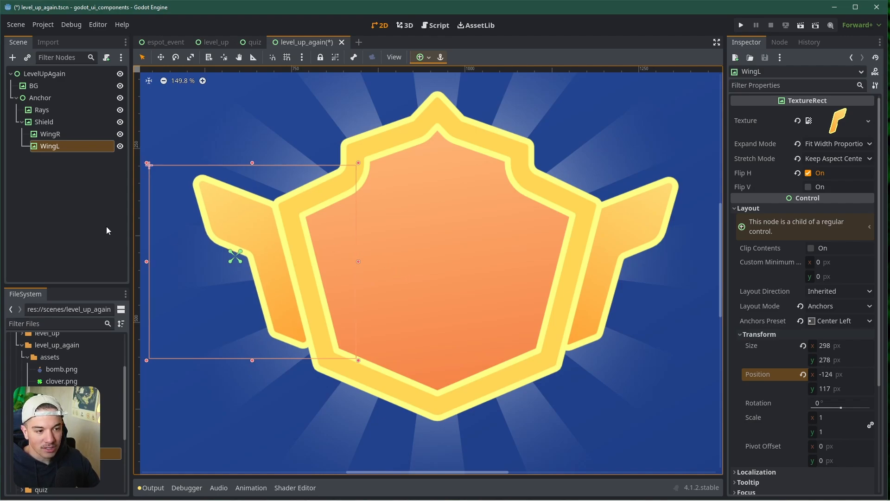
Step: Examine the winged shield within the whole screen and review the scene's node hierarchy
{"action": "key", "text": "Escape"}
{"action": "scroll", "coordinate": [360, 293], "scroll_direction": "down", "scroll_amount": 3}
{"action": "scroll", "coordinate": [390, 288], "scroll_direction": "down", "scroll_amount": 2}
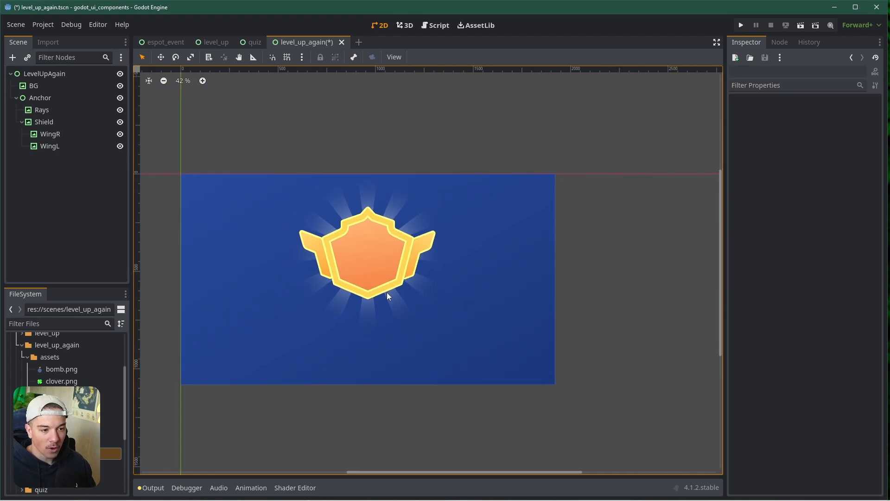
{"action": "scroll", "coordinate": [454, 271], "scroll_direction": "up", "scroll_amount": 1}
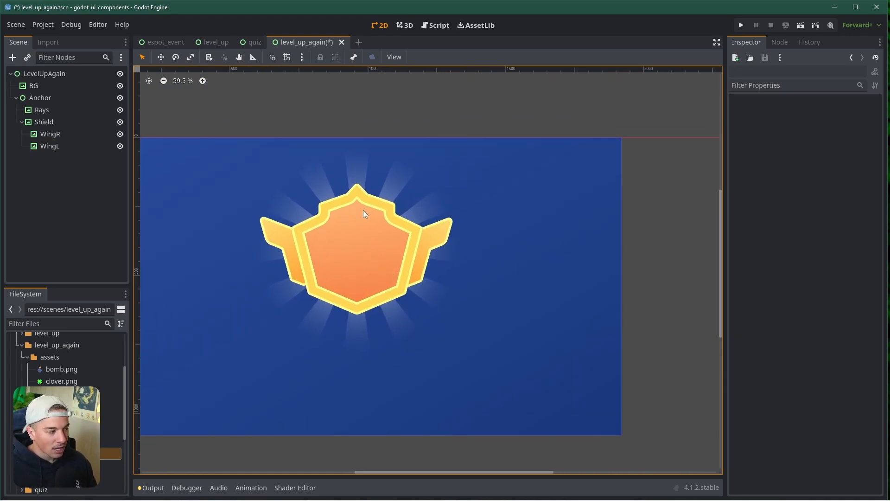
{"action": "left_click", "coordinate": [51, 182]}
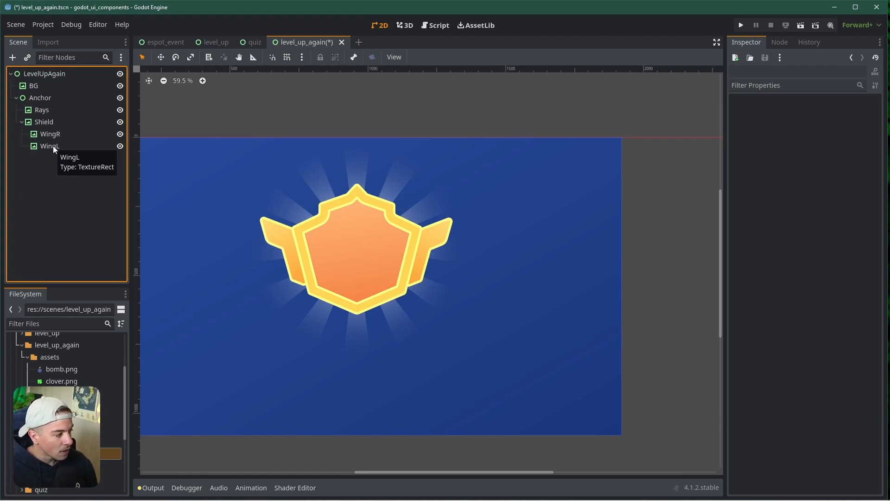
{"action": "left_click", "coordinate": [49, 98]}
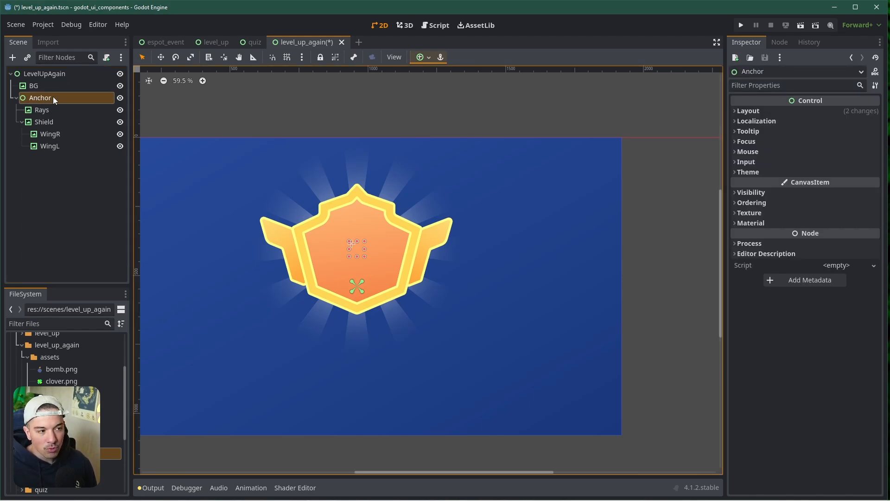
{"action": "left_click", "coordinate": [55, 73]}
{"action": "left_click", "coordinate": [53, 146]}
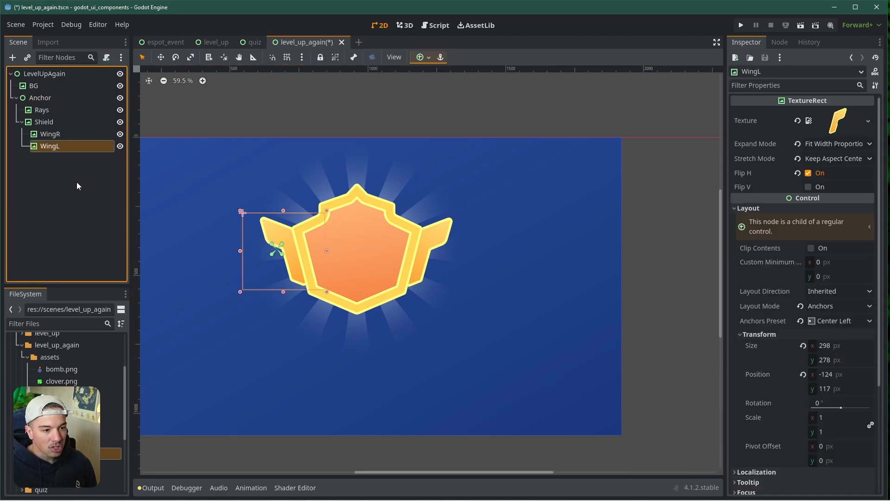
{"action": "left_click", "coordinate": [54, 122]}
Step: Duplicate the Rays node and move the copy directly under the LevelUpAgain root, after Anchor
{"action": "left_click", "coordinate": [57, 110]}
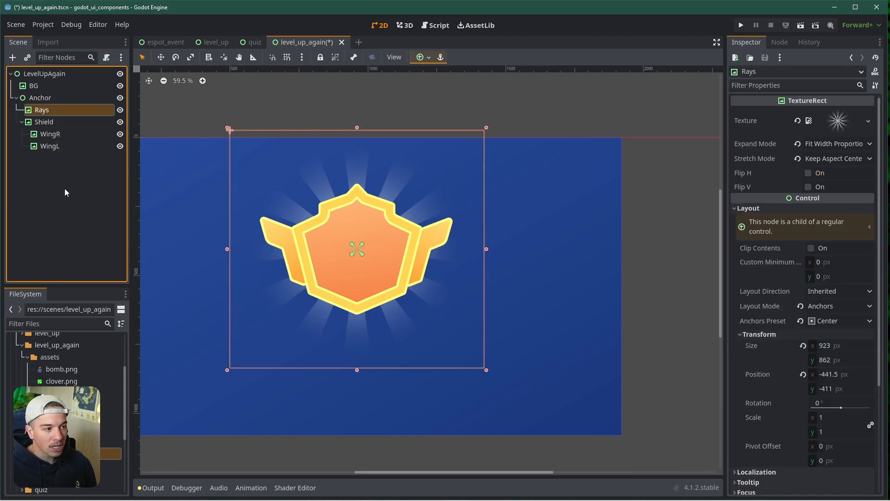
{"action": "key", "text": "ctrl+d"}
{"action": "key", "text": "ctrl+s"}
{"action": "left_click_drag", "start_coordinate": [45, 122], "coordinate": [51, 74]}
{"action": "left_click", "coordinate": [40, 98]}
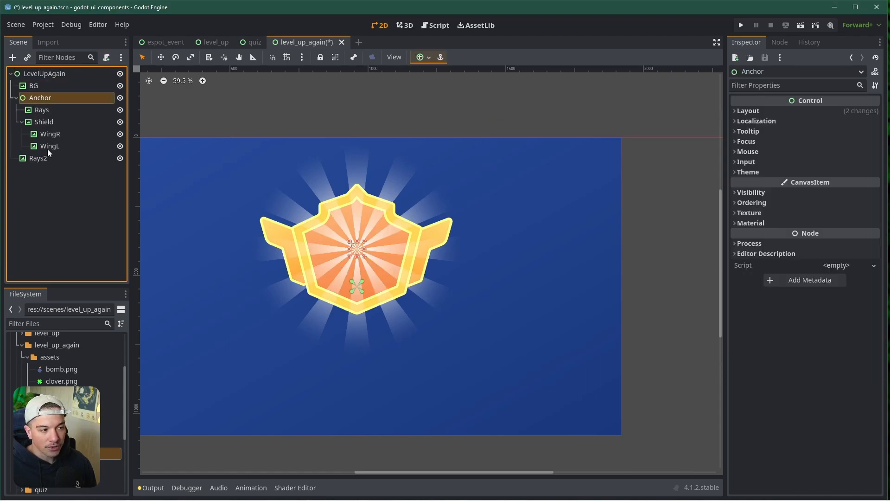
Step: Rename the duplicated Rays2 node to Ribbon
{"action": "left_click", "coordinate": [42, 163]}
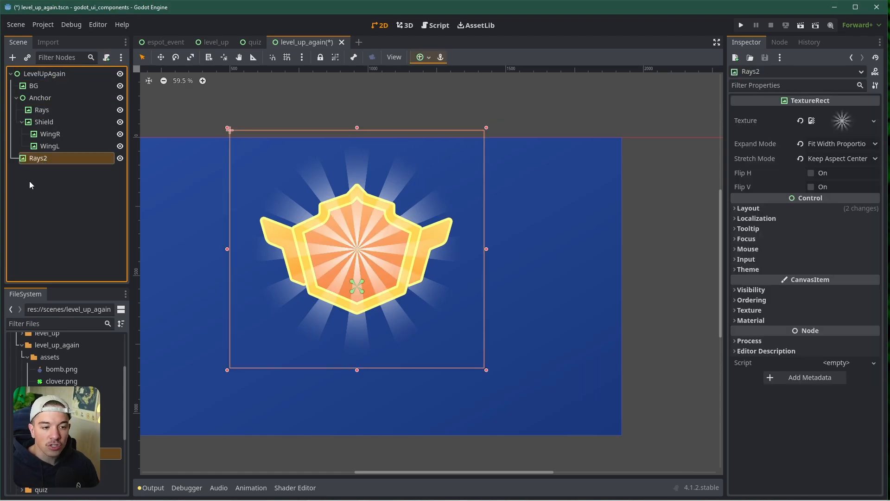
{"action": "double_click", "coordinate": [65, 158]}
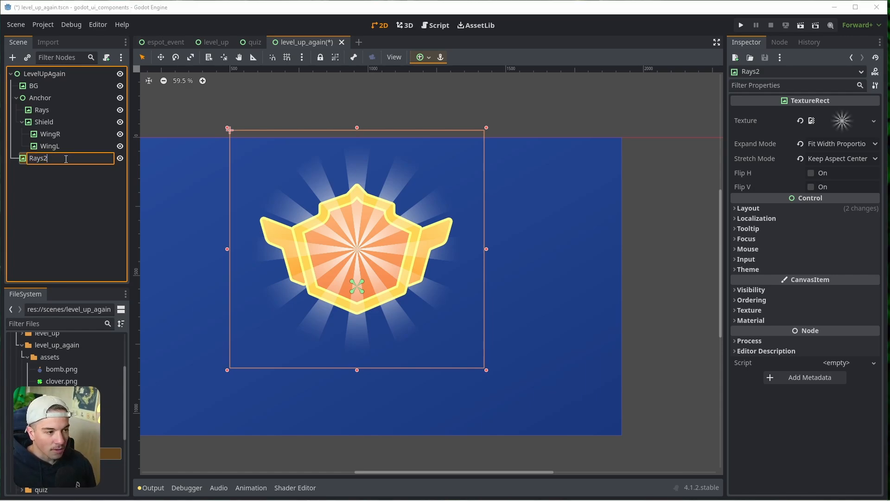
{"action": "type", "text": "Ribbon"}
{"action": "key", "text": "Return"}
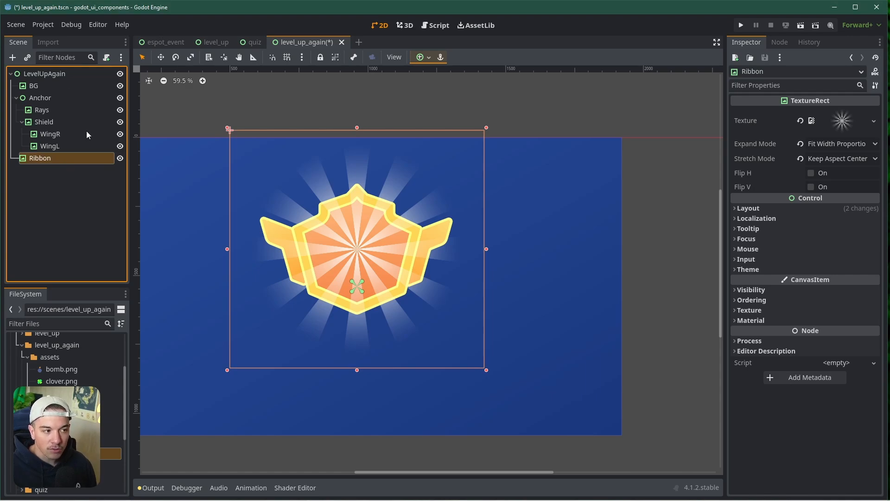
Step: Assign the orange ribbon image from the assets folder as the Ribbon node's texture
{"action": "left_click", "coordinate": [61, 181]}
{"action": "left_click", "coordinate": [45, 160]}
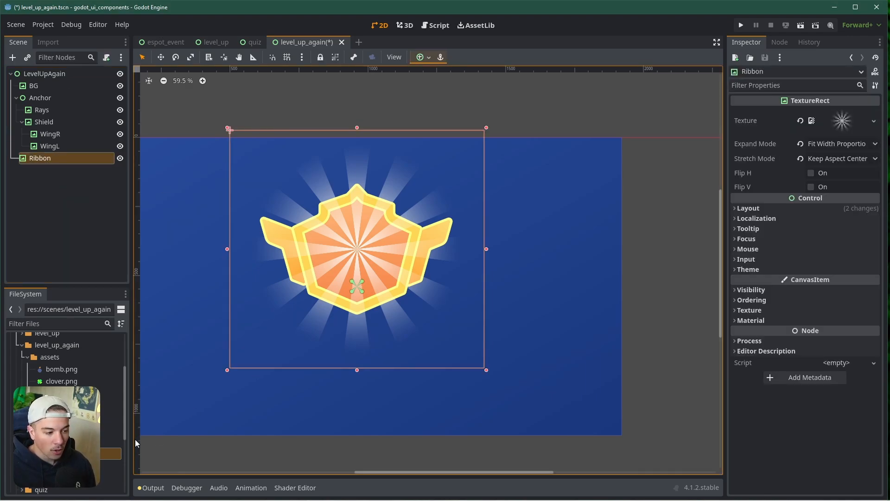
{"action": "left_click_drag", "start_coordinate": [65, 417], "coordinate": [848, 116]}
Step: Scale the oversized Ribbon down and move it over the lower part of the shield
{"action": "scroll", "coordinate": [425, 289], "scroll_direction": "down", "scroll_amount": 3}
{"action": "scroll", "coordinate": [419, 298], "scroll_direction": "down", "scroll_amount": 2}
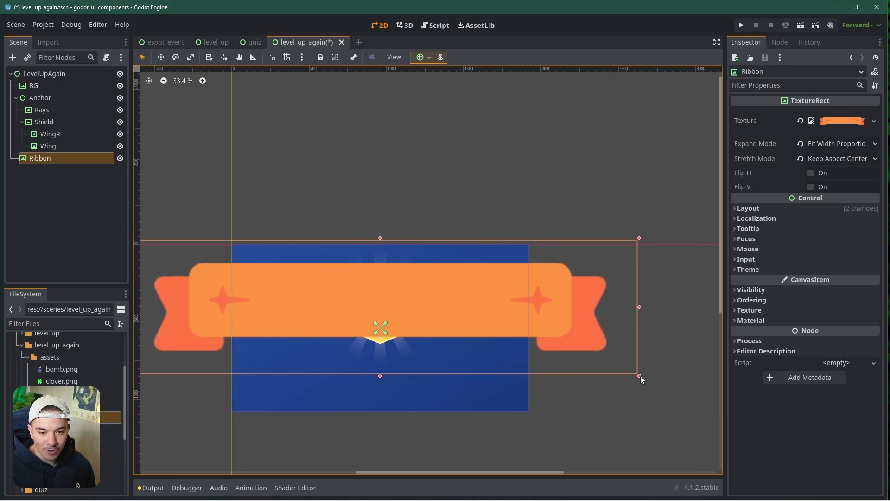
{"action": "left_click_drag", "start_coordinate": [641, 376], "coordinate": [544, 351]}
{"action": "left_click_drag", "start_coordinate": [543, 307], "coordinate": [338, 316]}
{"action": "left_click_drag", "start_coordinate": [255, 304], "coordinate": [373, 342]}
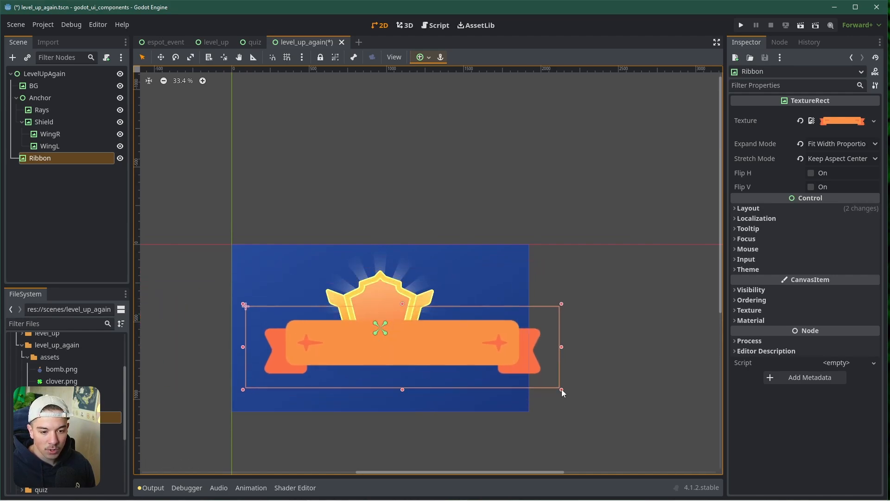
Step: Shrink the Ribbon to a small banner narrower than the winged shield and place it just beneath the shield
{"action": "left_click_drag", "start_coordinate": [563, 391], "coordinate": [442, 355]}
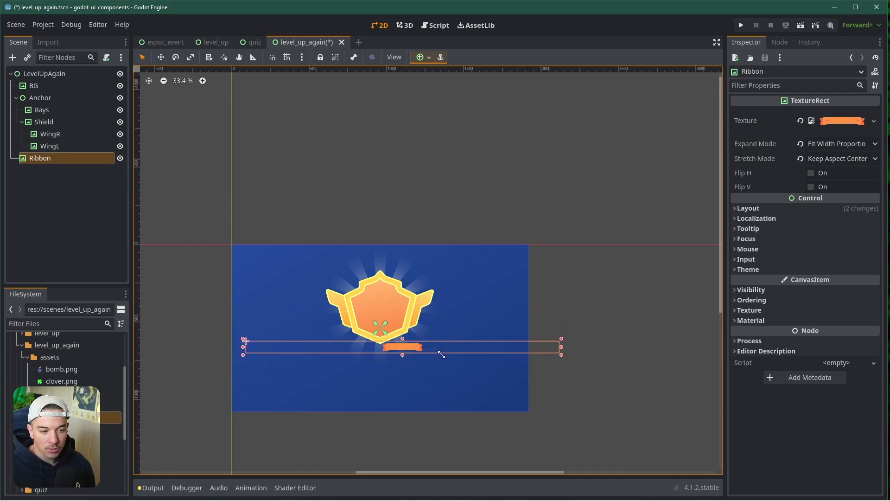
{"action": "left_click_drag", "start_coordinate": [561, 347], "coordinate": [396, 386]}
{"action": "scroll", "coordinate": [417, 351], "scroll_direction": "up", "scroll_amount": 1}
{"action": "scroll", "coordinate": [426, 355], "scroll_direction": "up", "scroll_amount": 1}
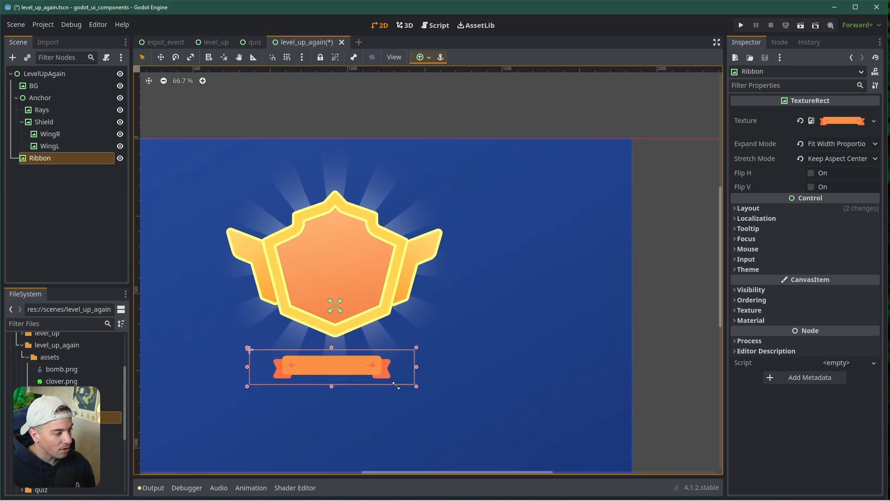
{"action": "mouse_move", "coordinate": [338, 358]}
{"action": "left_mouse_down"}
{"action": "mouse_move", "coordinate": [343, 305]}
{"action": "mouse_move", "coordinate": [344, 352]}
{"action": "left_mouse_up"}
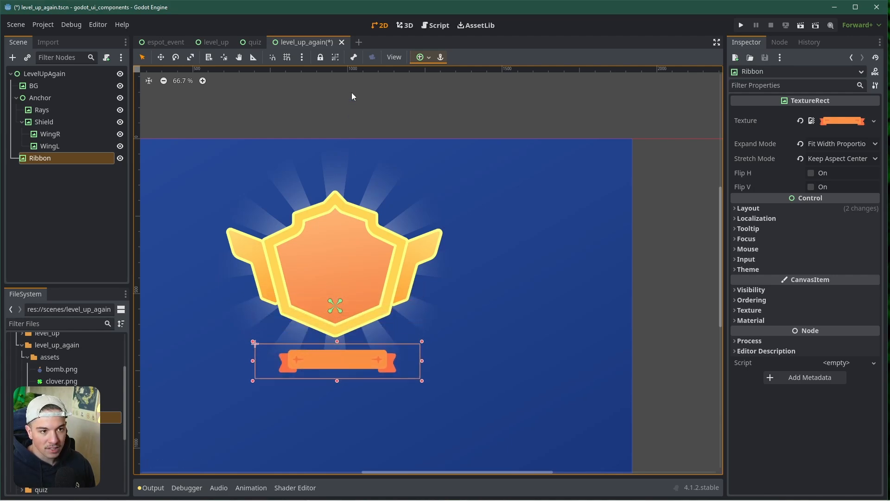
Step: Apply the Center anchor preset to the Ribbon node
{"action": "left_click", "coordinate": [428, 60]}
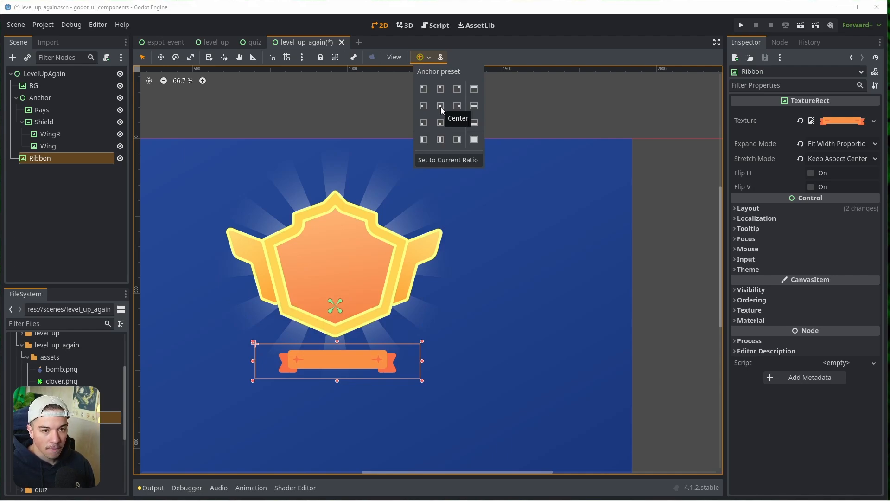
{"action": "left_click", "coordinate": [440, 105]}
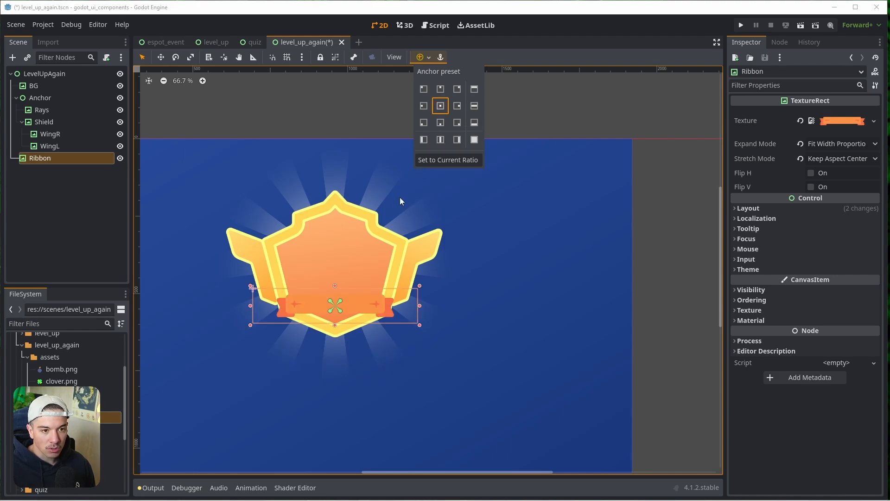
{"action": "key", "text": "Down"}
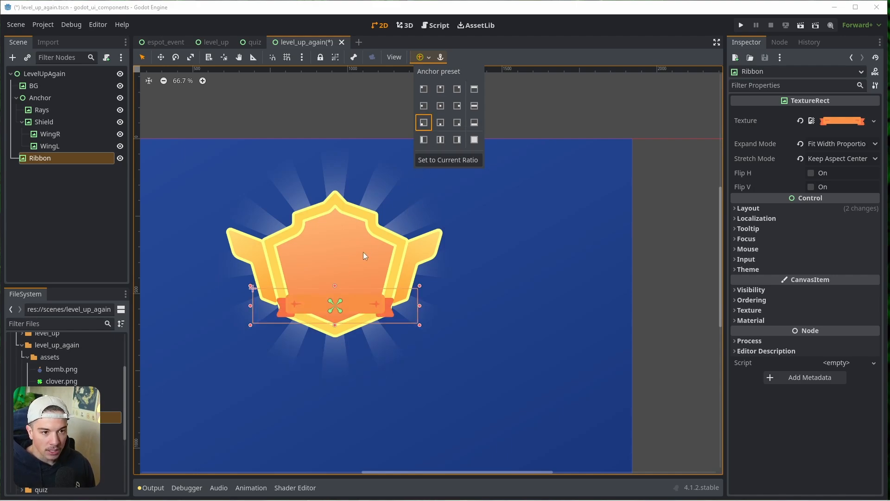
{"action": "left_click", "coordinate": [149, 194]}
Step: Nudge the Ribbon straight down until it sits clear below the shield's tip, keeping it horizontally centred
{"action": "key", "text": "Down"}
{"action": "key", "text": "Down"}
{"action": "key", "text": "Down"}
{"action": "key", "text": "Down"}
{"action": "key", "text": "Down"}
{"action": "key", "text": "Down"}
{"action": "key", "text": "Down"}
{"action": "key", "text": "Down"}
{"action": "key", "text": "Down"}
{"action": "key", "text": "Down"}
{"action": "key", "text": "Down"}
{"action": "key", "text": "Down"}
{"action": "key", "text": "Down"}
{"action": "key", "text": "Down"}
{"action": "key", "text": "Down"}
{"action": "key", "text": "Down"}
{"action": "key", "text": "Down"}
{"action": "key", "text": "Down"}
{"action": "key", "text": "Down"}
{"action": "key", "text": "Down"}
{"action": "key", "text": "Down"}
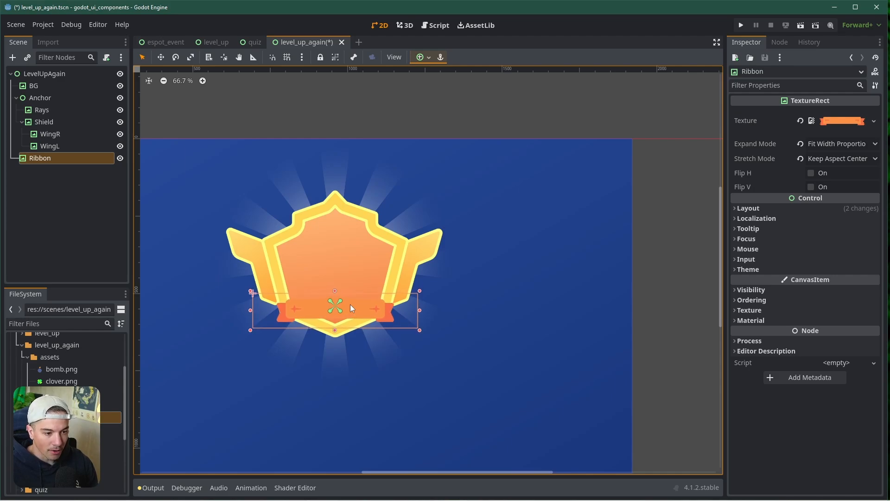
{"action": "key", "text": "Down"}
{"action": "key", "text": "Down"}
{"action": "key", "text": "Down"}
{"action": "key", "text": "Down"}
{"action": "key", "text": "Down"}
{"action": "key", "text": "Down"}
{"action": "key", "text": "Down"}
{"action": "key", "text": "Down"}
{"action": "key", "text": "Down"}
{"action": "key", "text": "Down"}
{"action": "key", "text": "Down"}
{"action": "key", "text": "Down"}
{"action": "key", "text": "Down"}
{"action": "key", "text": "Down"}
{"action": "key", "text": "Down"}
{"action": "key", "text": "Down"}
{"action": "key", "text": "Down"}
{"action": "key", "text": "Down"}
{"action": "key", "text": "Down"}
{"action": "key", "text": "Down"}
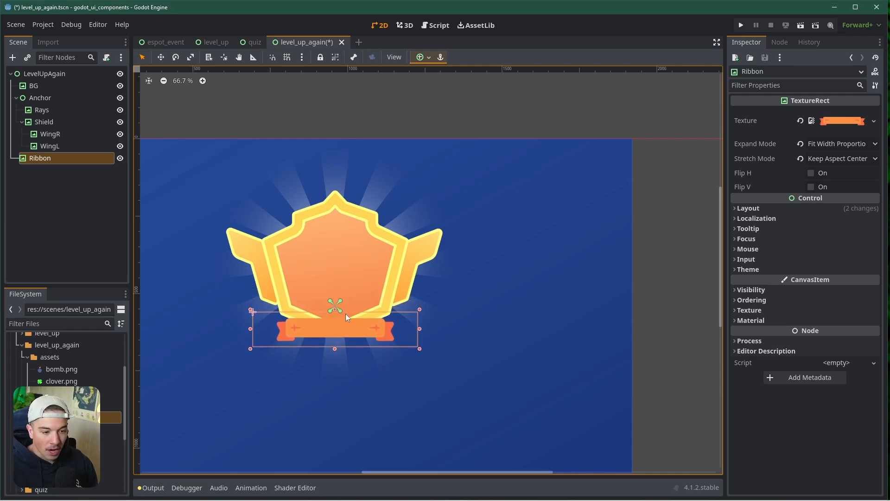
{"action": "key", "text": "Down"}
{"action": "key", "text": "Down"}
{"action": "key", "text": "Down"}
{"action": "key", "text": "Down"}
{"action": "key", "text": "Down"}
{"action": "key", "text": "Down"}
{"action": "key", "text": "Down"}
{"action": "key", "text": "Down"}
{"action": "key", "text": "Down"}
{"action": "key", "text": "Down"}
{"action": "key", "text": "Down"}
{"action": "key", "text": "Down"}
{"action": "key", "text": "Down"}
{"action": "key", "text": "Down"}
{"action": "key", "text": "Down"}
{"action": "key", "text": "Down"}
{"action": "key", "text": "Down"}
{"action": "key", "text": "Down"}
{"action": "key", "text": "Down"}
{"action": "key", "text": "Down"}
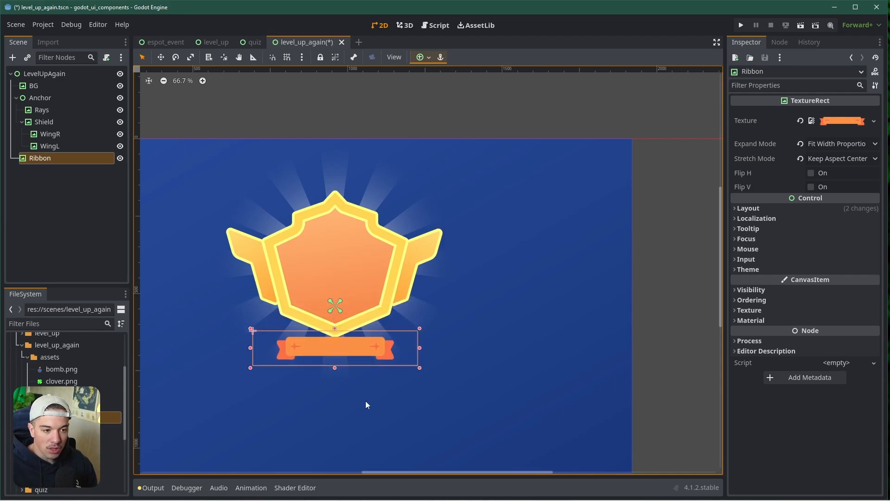
{"action": "key", "text": "Down"}
{"action": "key", "text": "Down"}
{"action": "key", "text": "Down"}
{"action": "key", "text": "Down"}
{"action": "key", "text": "Down"}
{"action": "key", "text": "Down"}
{"action": "key", "text": "Down"}
{"action": "key", "text": "Down"}
{"action": "key", "text": "Down"}
{"action": "key", "text": "Down"}
{"action": "key", "text": "Down"}
{"action": "key", "text": "Down"}
{"action": "key", "text": "Down"}
{"action": "key", "text": "Down"}
{"action": "key", "text": "Down"}
{"action": "key", "text": "Down"}
{"action": "key", "text": "Down"}
{"action": "key", "text": "Down"}
{"action": "key", "text": "Down"}
{"action": "key", "text": "Down"}
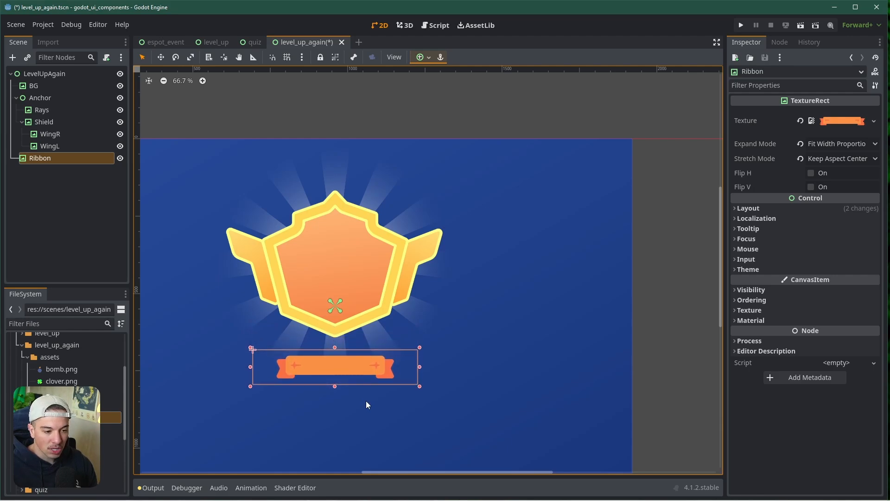
{"action": "middle_click_drag", "start_coordinate": [390, 418], "coordinate": [414, 334]}
{"action": "key", "text": "Down"}
{"action": "key", "text": "Down"}
{"action": "key", "text": "Down"}
{"action": "key", "text": "Down"}
{"action": "key", "text": "Down"}
{"action": "key", "text": "Down"}
{"action": "key", "text": "Down"}
{"action": "key", "text": "Down"}
{"action": "key", "text": "Down"}
{"action": "key", "text": "Down"}
{"action": "key", "text": "Down"}
{"action": "key", "text": "Down"}
{"action": "key", "text": "Down"}
{"action": "key", "text": "Down"}
{"action": "key", "text": "Down"}
{"action": "key", "text": "Down"}
{"action": "key", "text": "Down"}
{"action": "key", "text": "Down"}
{"action": "key", "text": "Down"}
{"action": "key", "text": "Down"}
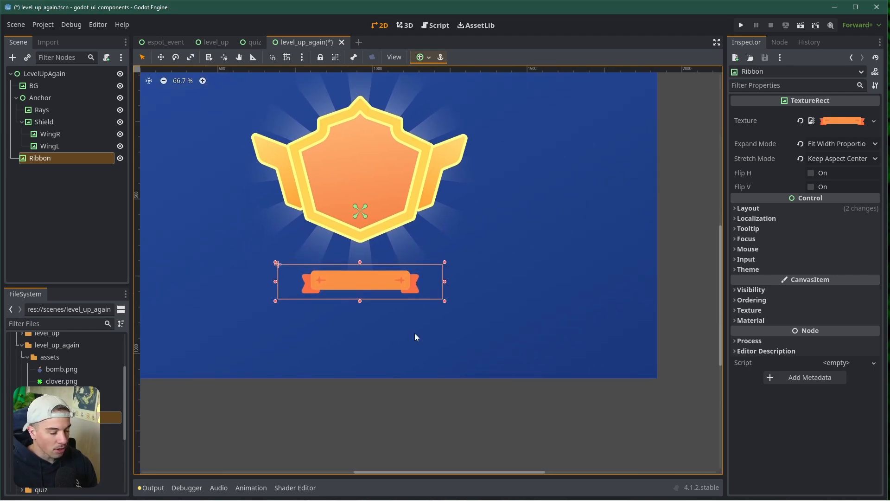
Step: Nudge the Anchor node with the rays and winged shield up slightly to widen the gap above the ribbon
{"action": "middle_click_drag", "start_coordinate": [427, 231], "coordinate": [411, 272]}
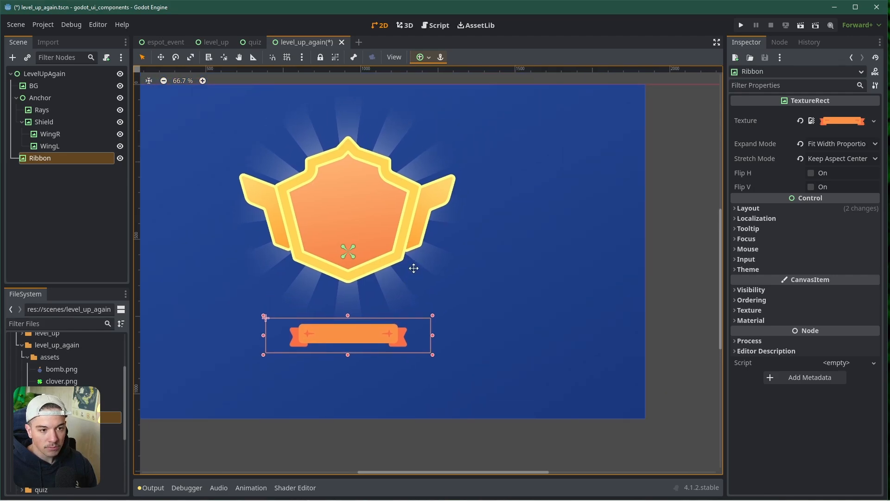
{"action": "left_click", "coordinate": [45, 98]}
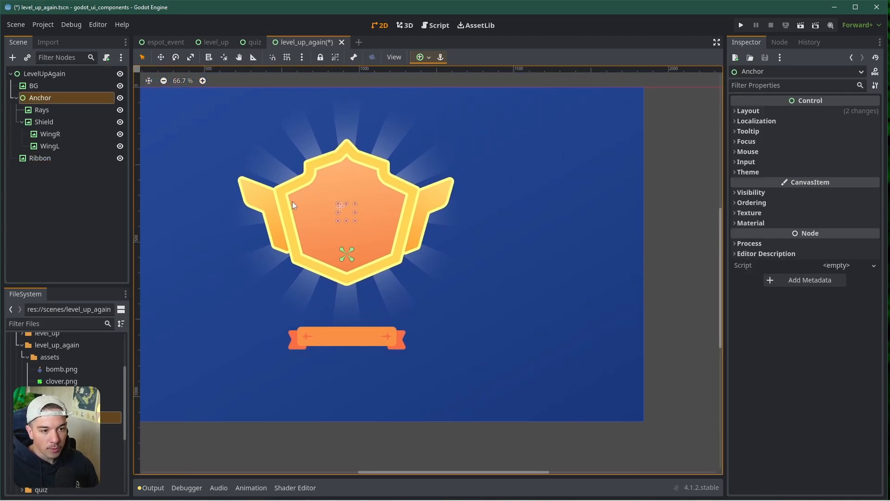
{"action": "key", "text": "Up"}
{"action": "key", "text": "Up"}
{"action": "key", "text": "Up"}
{"action": "key", "text": "Up"}
{"action": "key", "text": "Up"}
{"action": "key", "text": "Up"}
{"action": "key", "text": "Up"}
{"action": "key", "text": "Up"}
{"action": "key", "text": "Up"}
{"action": "key", "text": "Up"}
{"action": "key", "text": "Up"}
{"action": "key", "text": "Up"}
{"action": "key", "text": "Up"}
{"action": "key", "text": "Up"}
{"action": "key", "text": "Up"}
{"action": "key", "text": "Up"}
{"action": "key", "text": "Up"}
{"action": "key", "text": "Up"}
{"action": "key", "text": "Up"}
{"action": "key", "text": "Up"}
{"action": "key", "text": "Up"}
{"action": "key", "text": "Up"}
{"action": "key", "text": "Up"}
{"action": "key", "text": "Up"}
{"action": "key", "text": "Up"}
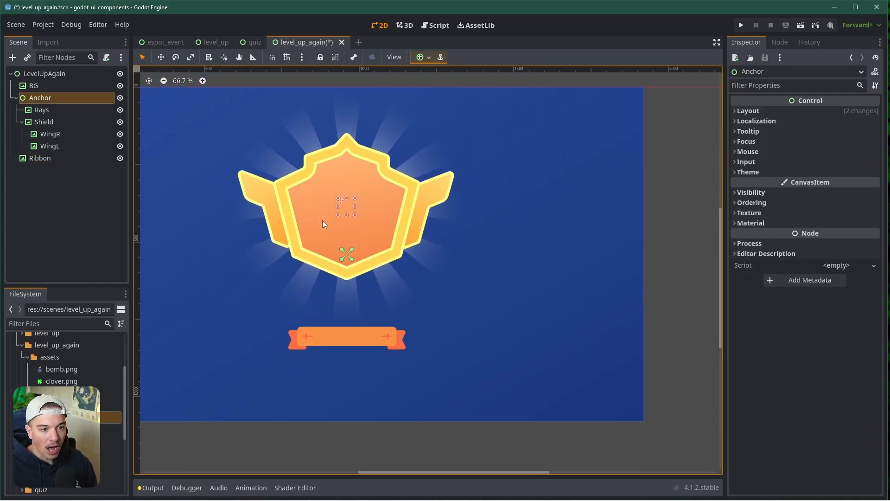
{"action": "key", "text": "Up"}
{"action": "key", "text": "Up"}
{"action": "key", "text": "Up"}
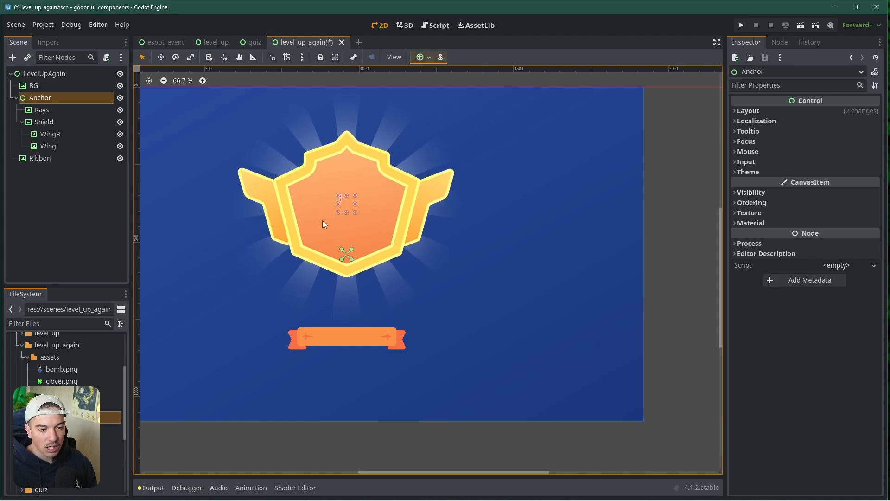
Step: Nudge the Ribbon up a few pixels towards the shield and deselect it
{"action": "left_click", "coordinate": [39, 158]}
{"action": "key", "text": "Up"}
{"action": "key", "text": "Up"}
{"action": "key", "text": "Up"}
{"action": "key", "text": "Up"}
{"action": "key", "text": "Up"}
{"action": "key", "text": "Up"}
{"action": "key", "text": "Up"}
{"action": "key", "text": "Up"}
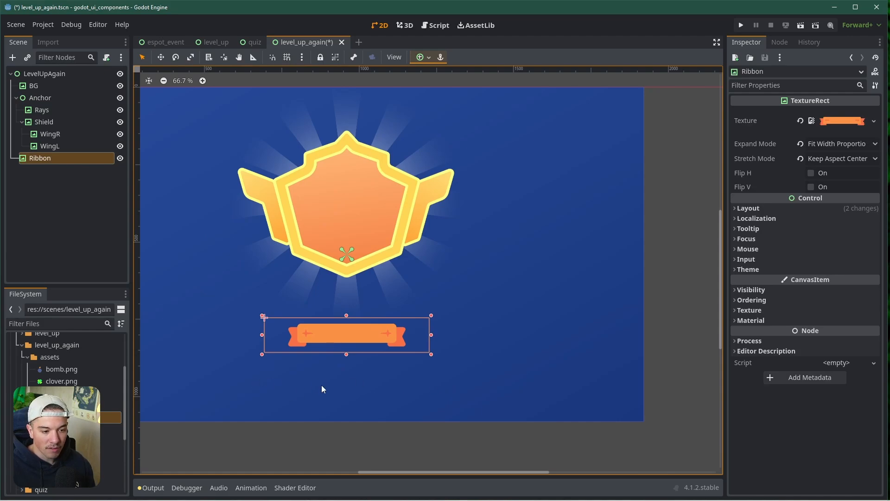
{"action": "left_click", "coordinate": [87, 238]}
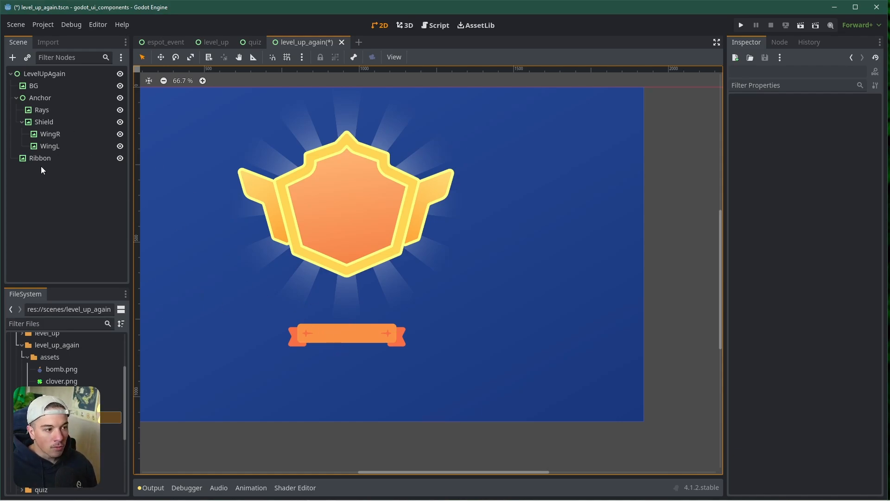
Step: Add an HBoxContainer as a child of the LevelUpAgain root node
{"action": "right_click", "coordinate": [43, 76]}
{"action": "left_click", "coordinate": [110, 171]}
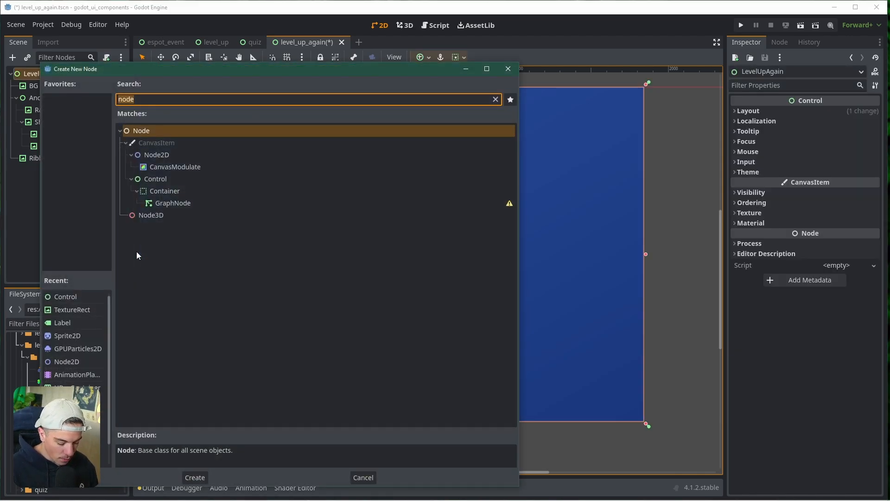
{"action": "type", "text": "hbox"}
{"action": "key", "text": "Return"}
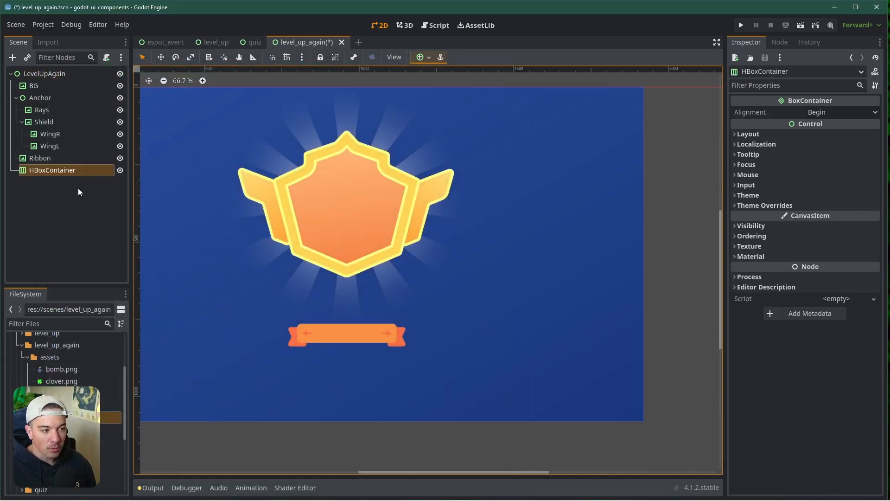
Step: Add a Button node as a child of the HBoxContainer
{"action": "right_click", "coordinate": [68, 176]}
{"action": "left_click", "coordinate": [72, 185]}
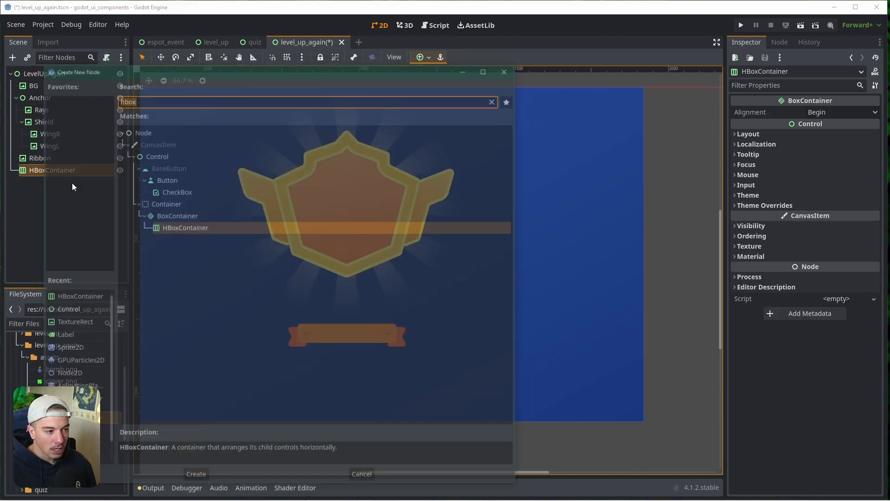
{"action": "type", "text": "button"}
{"action": "key", "text": "Return"}
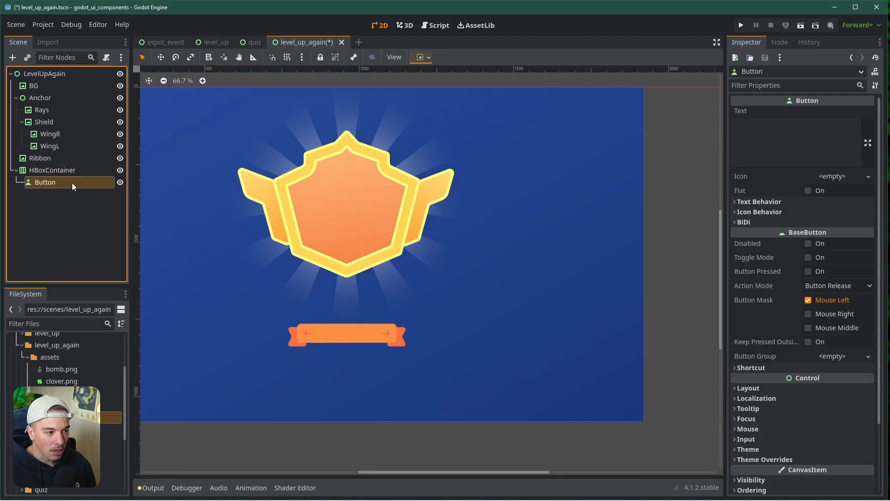
Step: Set the Button's custom minimum size to 96 px wide and 97 px high
{"action": "middle_click_drag", "start_coordinate": [310, 341], "coordinate": [431, 370]}
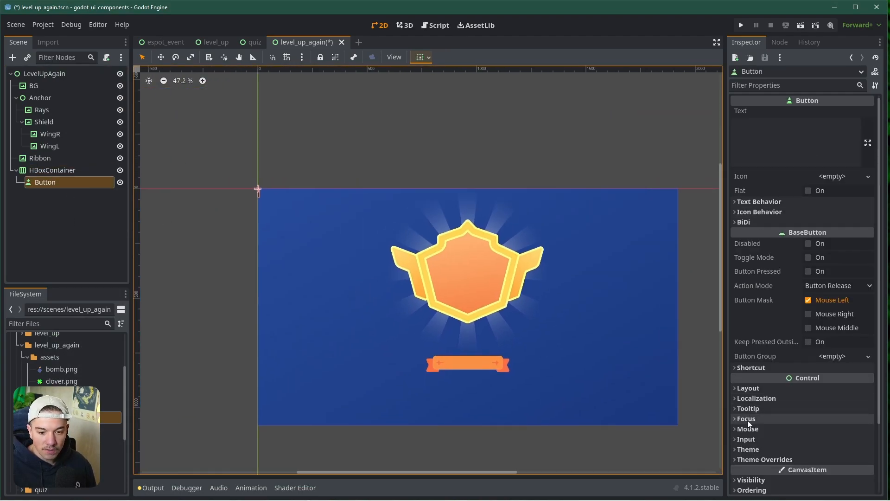
{"action": "scroll", "coordinate": [750, 424], "scroll_direction": "down", "scroll_amount": 3}
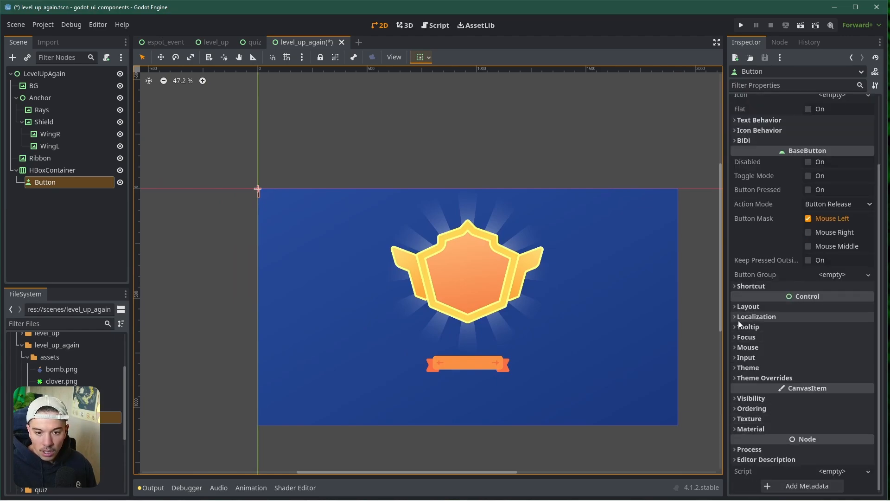
{"action": "left_click", "coordinate": [744, 305]}
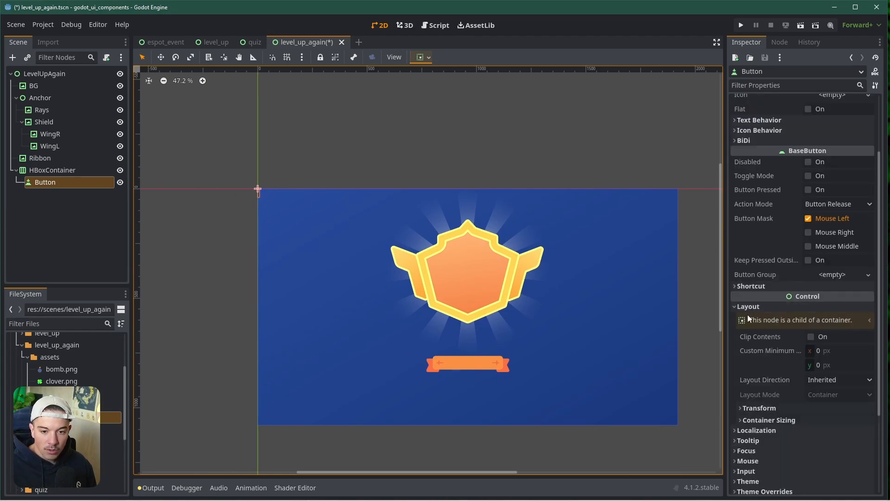
{"action": "left_click", "coordinate": [751, 408]}
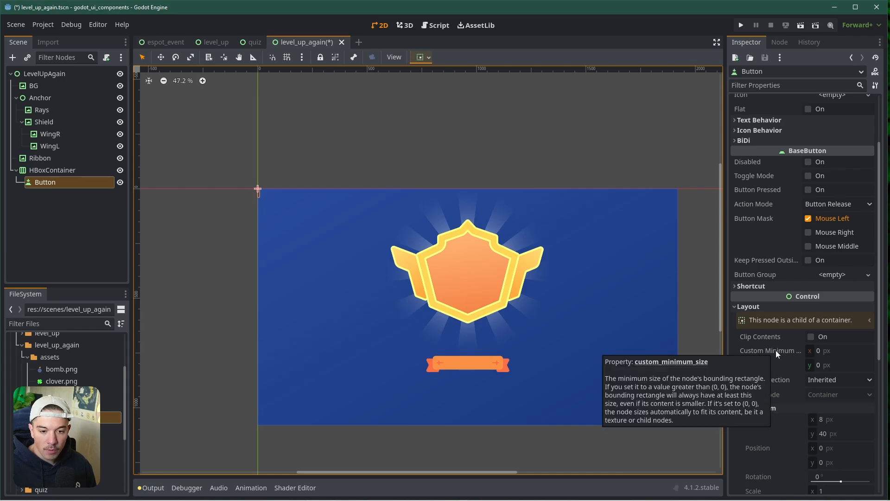
{"action": "left_click", "coordinate": [828, 350]}
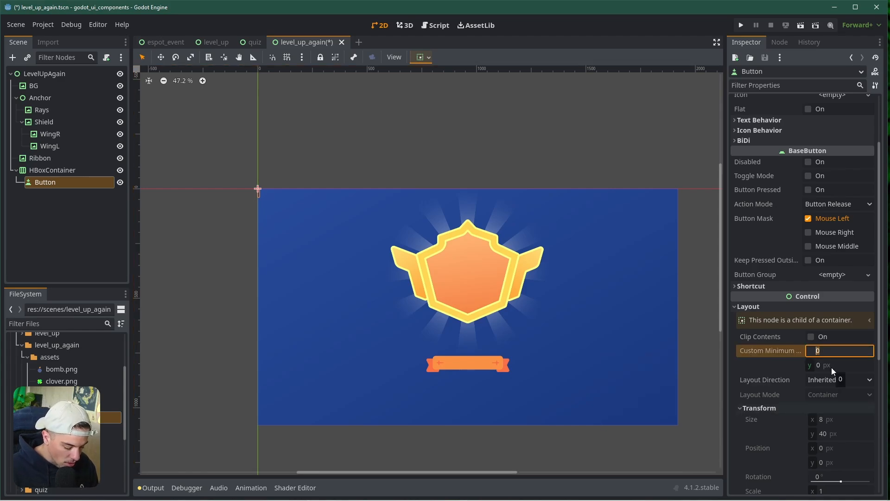
{"action": "type", "text": "96"}
{"action": "key", "text": "Tab"}
{"action": "type", "text": "97"}
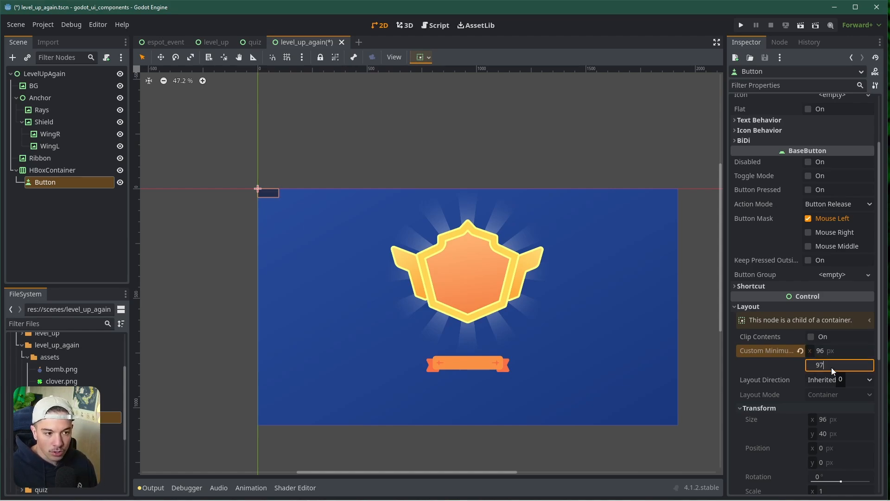
{"action": "key", "text": "Return"}
{"action": "scroll", "coordinate": [418, 301], "scroll_direction": "up", "scroll_amount": 4}
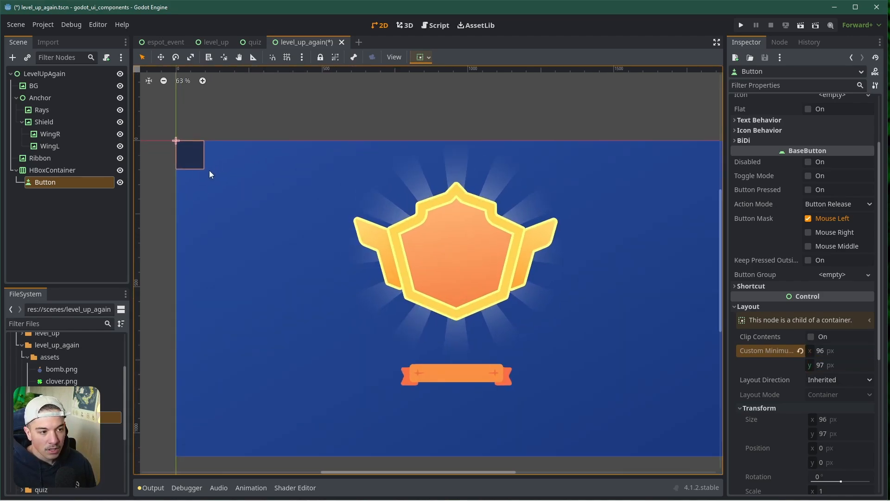
{"action": "scroll", "coordinate": [202, 174], "scroll_direction": "down", "scroll_amount": 1}
Step: Duplicate the Button twice so the HBoxContainer holds three equal buttons
{"action": "left_click", "coordinate": [72, 170]}
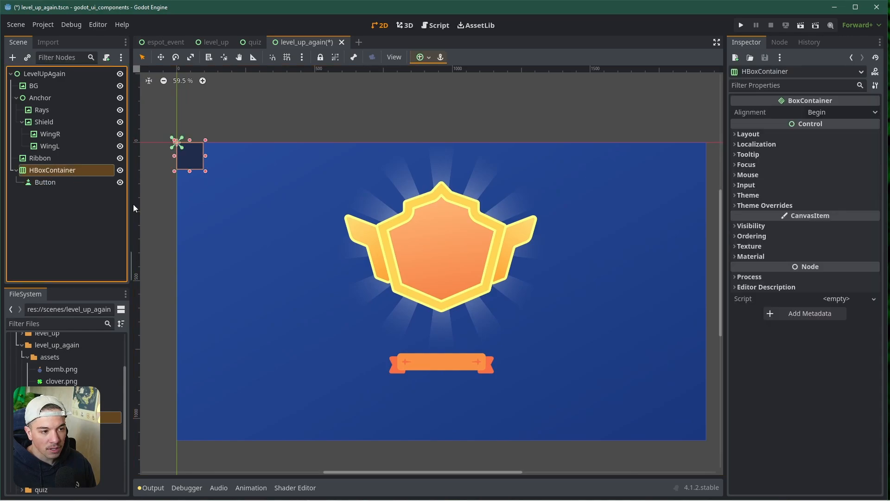
{"action": "left_click", "coordinate": [72, 185]}
{"action": "key", "text": "ctrl+d"}
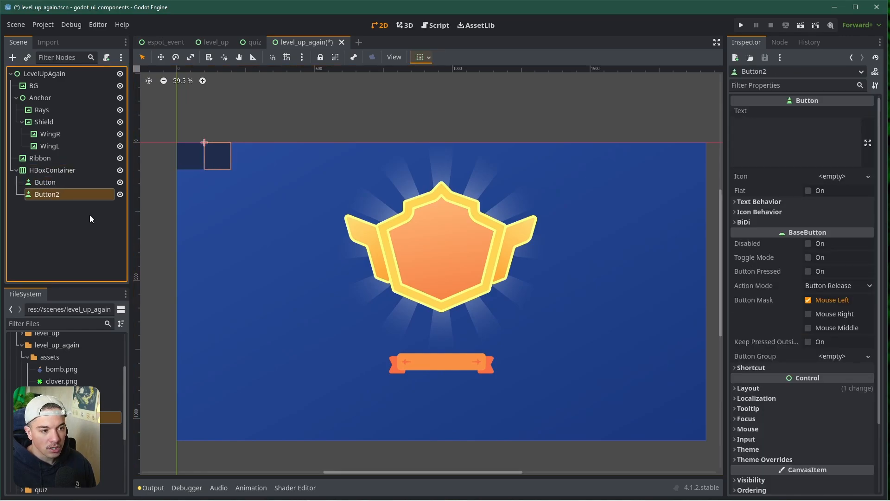
{"action": "key", "text": "ctrl+d"}
Step: Override the HBoxContainer's separation theme constant with a value of 15
{"action": "left_click", "coordinate": [46, 169]}
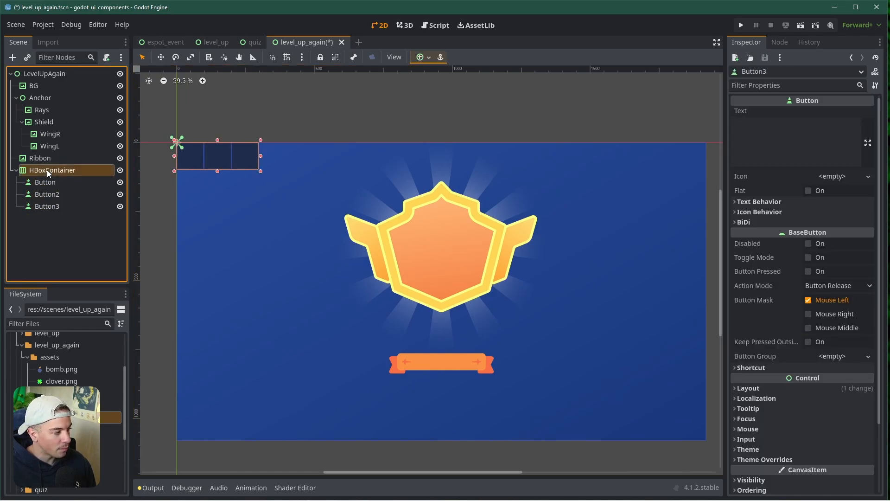
{"action": "left_click", "coordinate": [756, 206]}
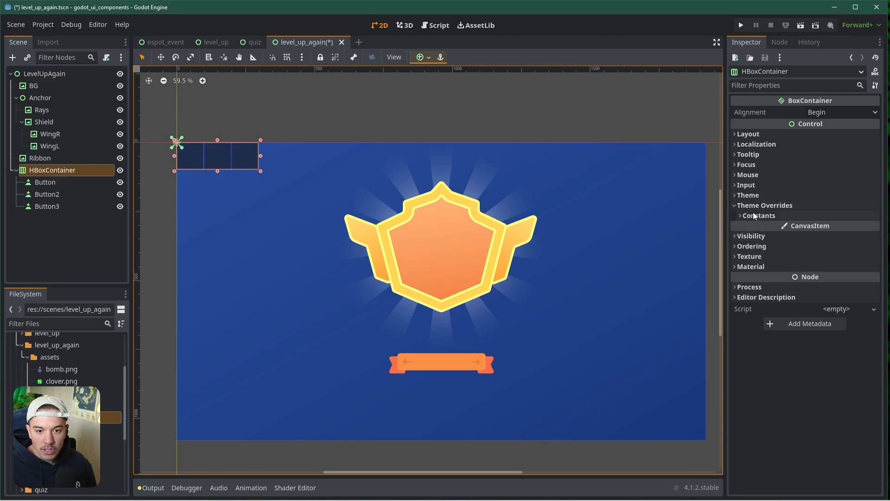
{"action": "left_click", "coordinate": [759, 215]}
{"action": "left_click", "coordinate": [749, 227]}
{"action": "left_click", "coordinate": [837, 226]}
{"action": "type", "text": "115"}
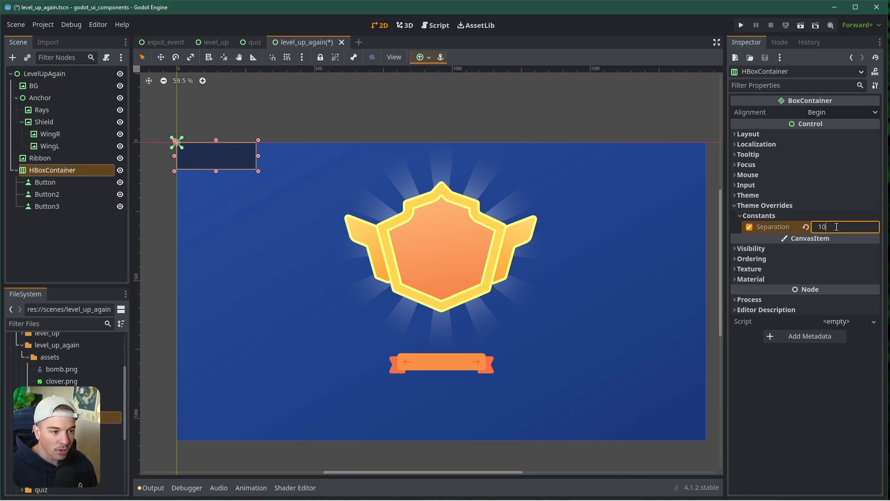
{"action": "key", "text": "Return"}
{"action": "left_click", "coordinate": [837, 226]}
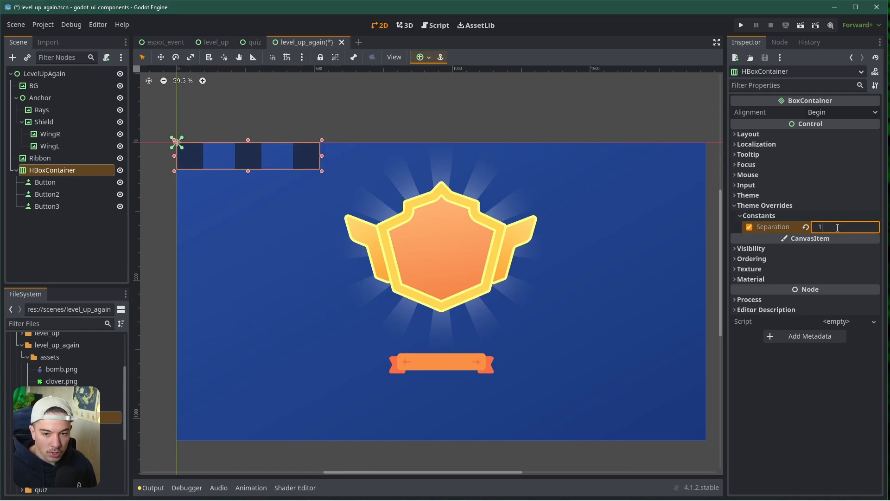
{"action": "type", "text": "15"}
{"action": "key", "text": "Return"}
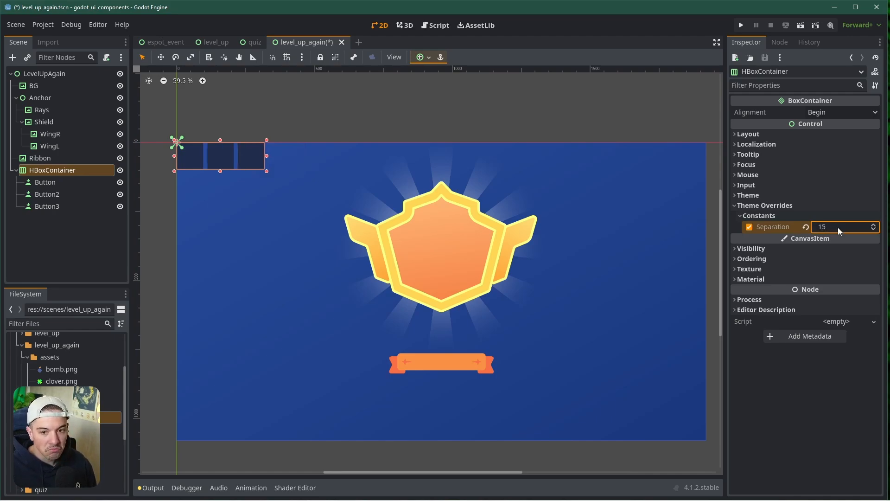
Step: Rename the HBoxContainer node to ButtonsContainer
{"action": "left_click", "coordinate": [73, 222]}
{"action": "left_click", "coordinate": [62, 170]}
{"action": "left_click", "coordinate": [78, 170]}
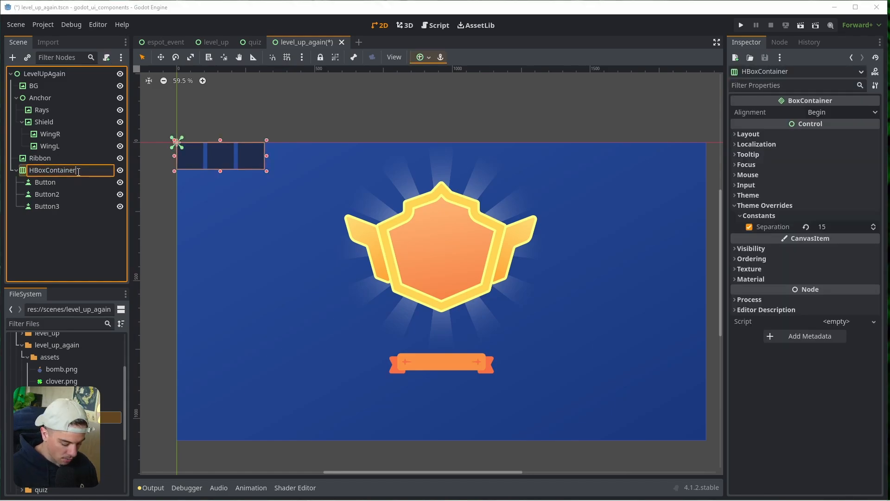
{"action": "type", "text": "Buttons"}
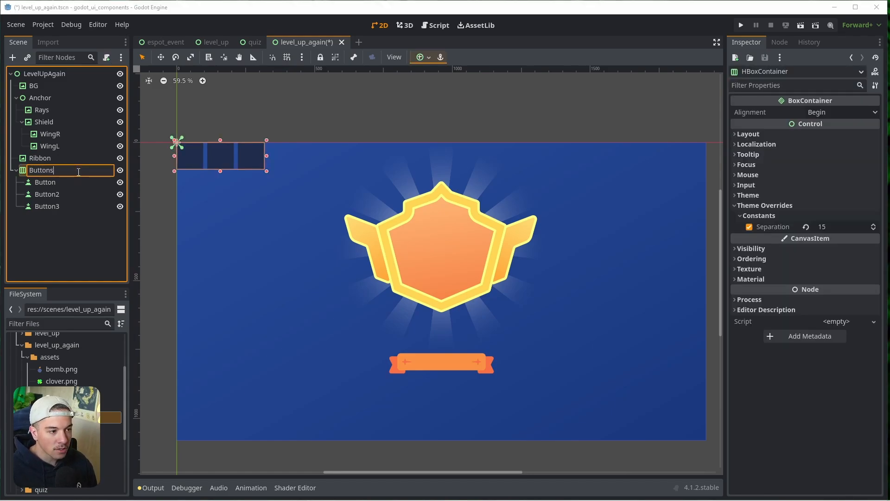
{"action": "type", "text": "Container"}
{"action": "key", "text": "Return"}
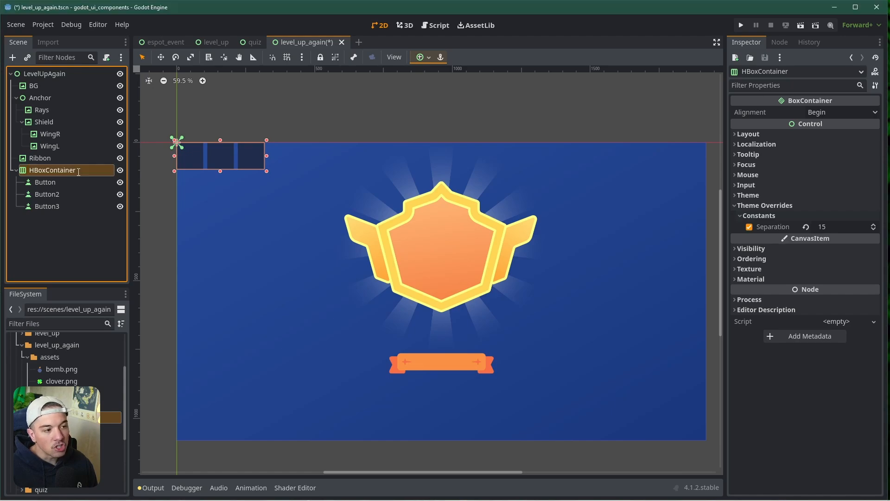
Step: Anchor the ButtonsContainer to the bottom centre of the root with the matching anchor preset
{"action": "left_click", "coordinate": [423, 57]}
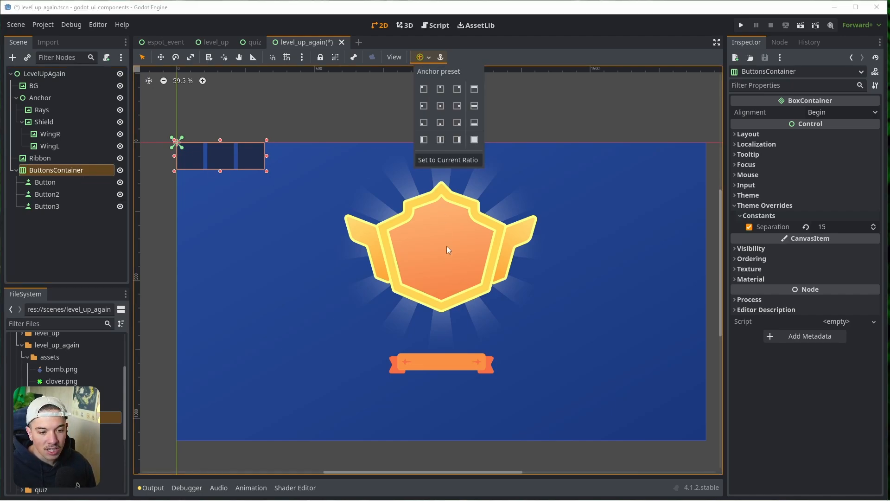
{"action": "left_click", "coordinate": [440, 122]}
{"action": "left_click", "coordinate": [74, 241]}
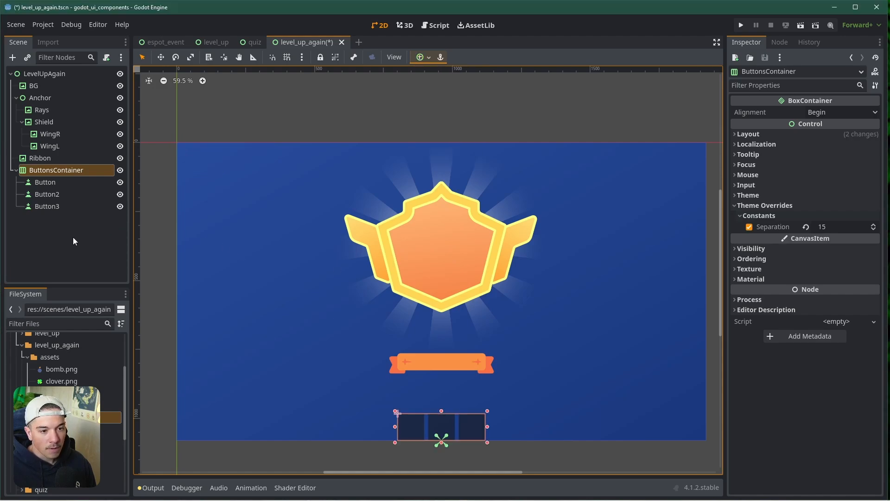
Step: Test the anchoring by stretching the LevelUpAgain root's lower edge downward, and undo the resize
{"action": "middle_click_drag", "start_coordinate": [482, 299], "coordinate": [427, 280]}
{"action": "scroll", "coordinate": [409, 283], "scroll_direction": "down", "scroll_amount": 1}
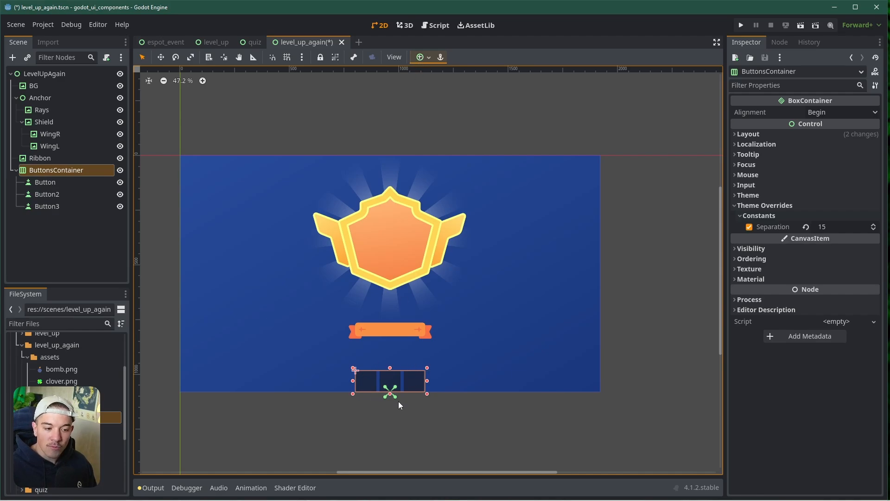
{"action": "left_click", "coordinate": [48, 74]}
{"action": "scroll", "coordinate": [412, 277], "scroll_direction": "down", "scroll_amount": 2}
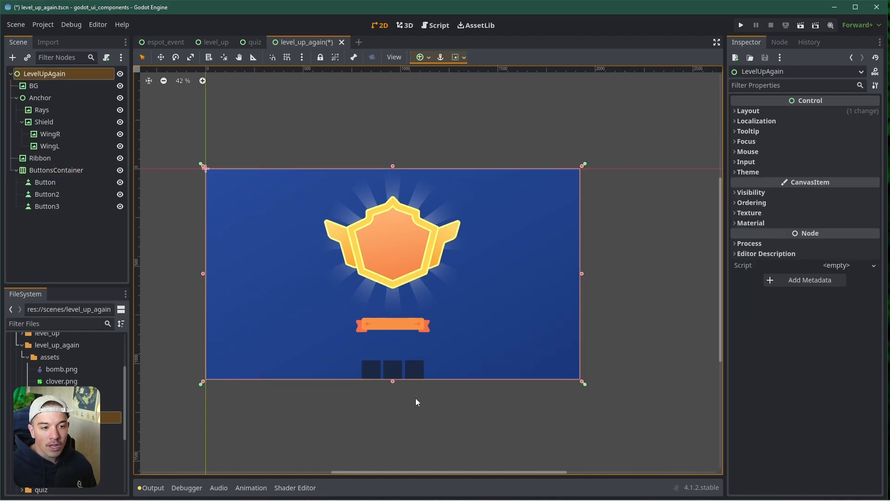
{"action": "left_click_drag", "start_coordinate": [393, 381], "coordinate": [392, 397]}
{"action": "left_click_drag", "start_coordinate": [401, 403], "coordinate": [400, 442]}
{"action": "key", "text": "ctrl+z"}
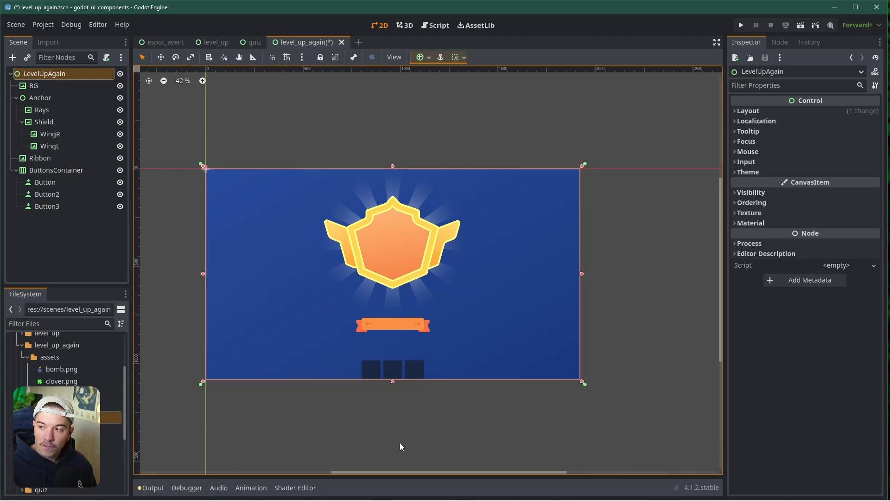
Step: Nudge the ButtonsContainer up from the canvas's lower edge towards the ribbon, fine-tuning it back down slightly
{"action": "left_click", "coordinate": [64, 239]}
{"action": "scroll", "coordinate": [383, 379], "scroll_direction": "up", "scroll_amount": 6}
{"action": "left_click", "coordinate": [42, 169]}
{"action": "scroll", "coordinate": [459, 360], "scroll_direction": "up", "scroll_amount": 5}
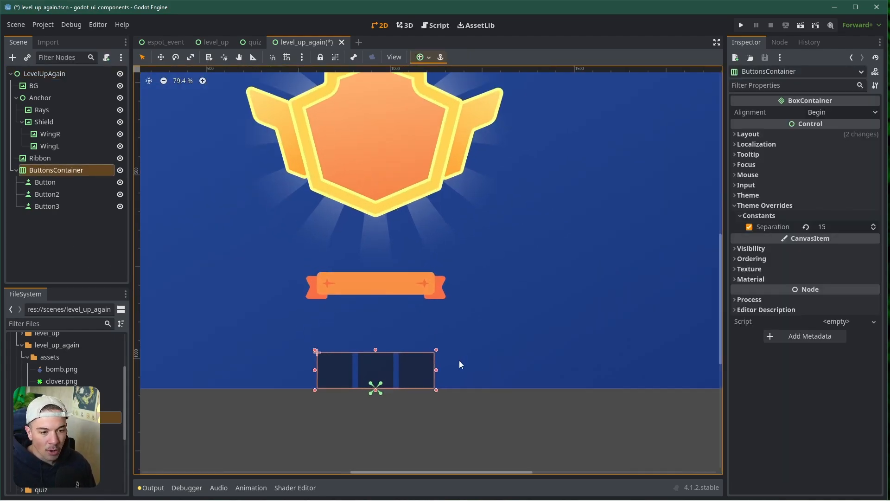
{"action": "scroll", "coordinate": [371, 372], "scroll_direction": "up", "scroll_amount": 5}
{"action": "key", "text": "Up"}
{"action": "key", "text": "Up"}
{"action": "key", "text": "Up"}
{"action": "key", "text": "Up"}
{"action": "key", "text": "Up"}
{"action": "key", "text": "Up"}
{"action": "key", "text": "Up"}
{"action": "key", "text": "Up"}
{"action": "key", "text": "Up"}
{"action": "key", "text": "Up"}
{"action": "key", "text": "Up"}
{"action": "key", "text": "Up"}
{"action": "key", "text": "Up"}
{"action": "key", "text": "Up"}
{"action": "key", "text": "Up"}
{"action": "key", "text": "Up"}
{"action": "key", "text": "Up"}
{"action": "key", "text": "Up"}
{"action": "key", "text": "Up"}
{"action": "key", "text": "Up"}
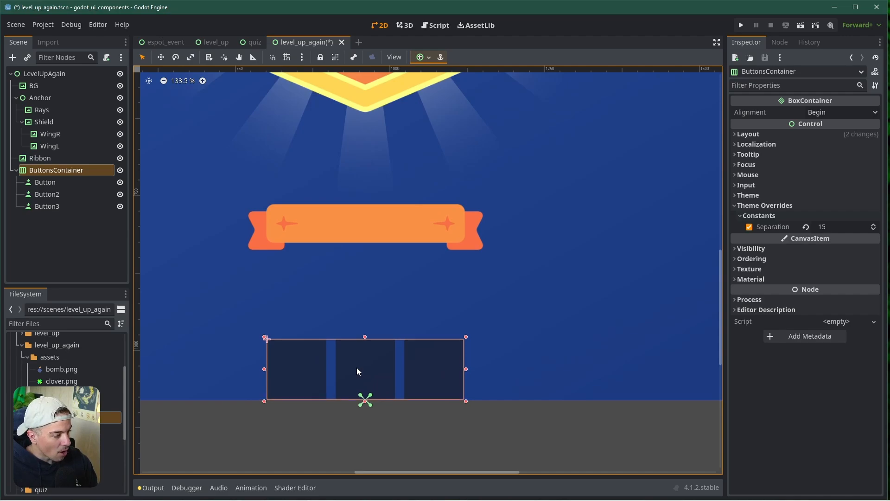
{"action": "key", "text": "Up"}
{"action": "key", "text": "Up"}
{"action": "key", "text": "Up"}
{"action": "key", "text": "Up"}
{"action": "key", "text": "Up"}
{"action": "key", "text": "Up"}
{"action": "key", "text": "Up"}
{"action": "key", "text": "Up"}
{"action": "key", "text": "Up"}
{"action": "key", "text": "Up"}
{"action": "key", "text": "Up"}
{"action": "key", "text": "Up"}
{"action": "key", "text": "Up"}
{"action": "key", "text": "Up"}
{"action": "key", "text": "Up"}
{"action": "key", "text": "Up"}
{"action": "key", "text": "Up"}
{"action": "key", "text": "Up"}
{"action": "key", "text": "Up"}
{"action": "key", "text": "Up"}
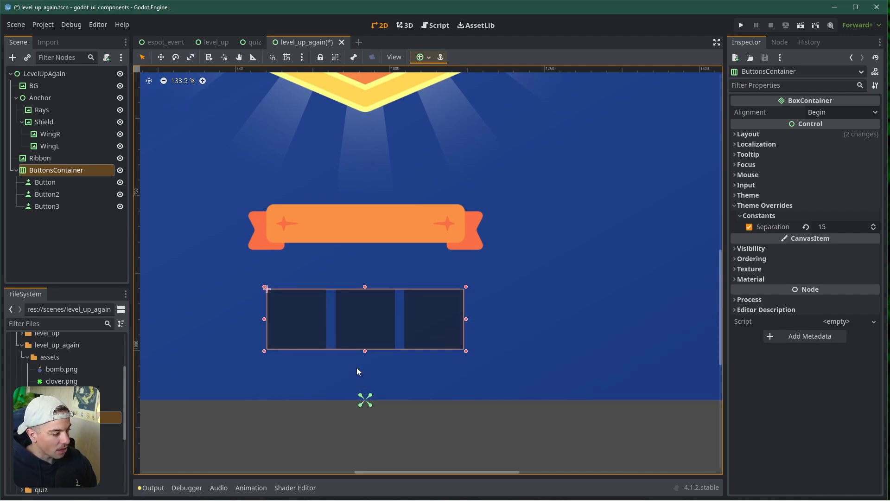
{"action": "key", "text": "Down"}
{"action": "key", "text": "Down"}
{"action": "key", "text": "Down"}
{"action": "key", "text": "Down"}
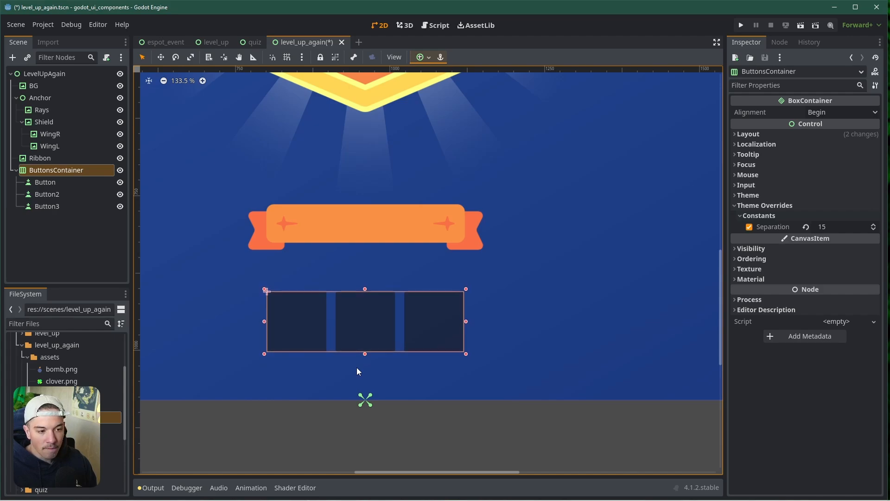
Step: Nudge the Ribbon down closer to the row of three buttons
{"action": "scroll", "coordinate": [349, 340], "scroll_direction": "down", "scroll_amount": 5}
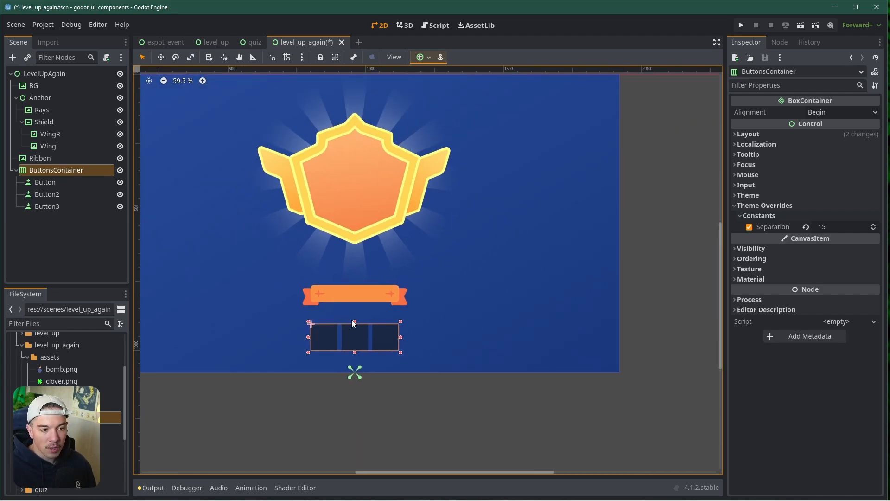
{"action": "left_click", "coordinate": [357, 295]}
{"action": "key", "text": "Down"}
{"action": "key", "text": "Down"}
{"action": "key", "text": "Down"}
{"action": "key", "text": "Down"}
{"action": "key", "text": "Down"}
{"action": "key", "text": "Down"}
{"action": "key", "text": "Down"}
{"action": "key", "text": "Down"}
{"action": "key", "text": "Down"}
{"action": "key", "text": "Down"}
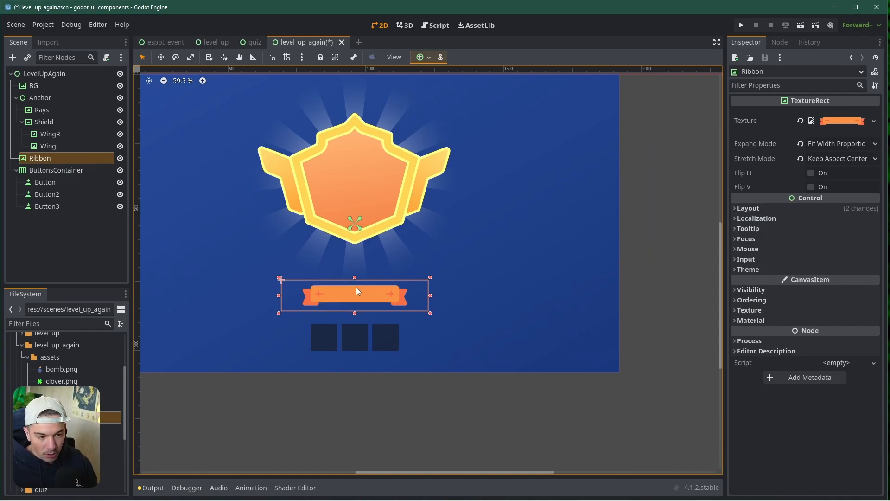
{"action": "key", "text": "Down"}
{"action": "key", "text": "Down"}
{"action": "key", "text": "Down"}
{"action": "key", "text": "Down"}
{"action": "key", "text": "Down"}
{"action": "key", "text": "Down"}
{"action": "key", "text": "Down"}
{"action": "key", "text": "Down"}
{"action": "key", "text": "Down"}
{"action": "key", "text": "Down"}
{"action": "key", "text": "Down"}
{"action": "key", "text": "Down"}
{"action": "key", "text": "Down"}
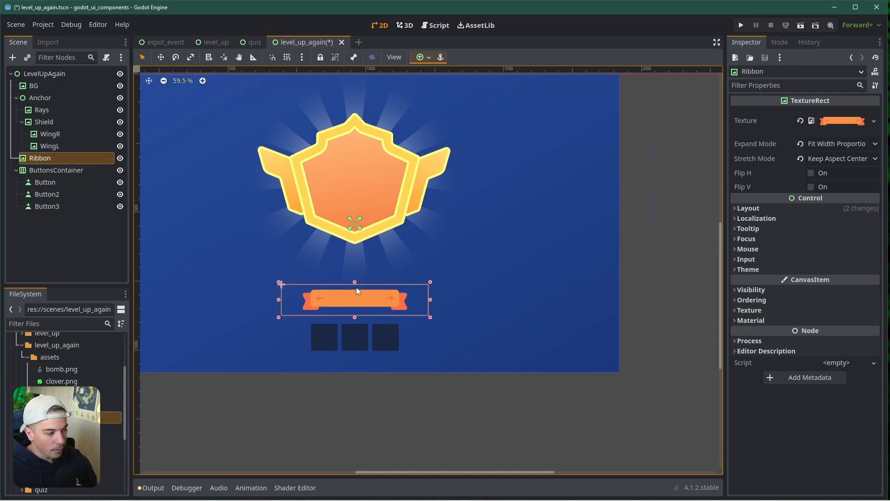
{"action": "key", "text": "Down"}
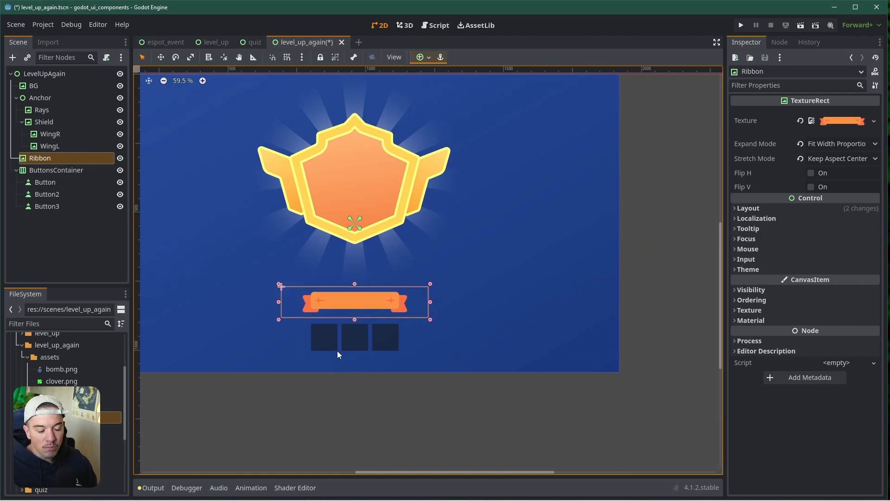
Step: Anchor the Ribbon to the bottom centre of the root with the matching anchor preset
{"action": "scroll", "coordinate": [352, 329], "scroll_direction": "up", "scroll_amount": 3}
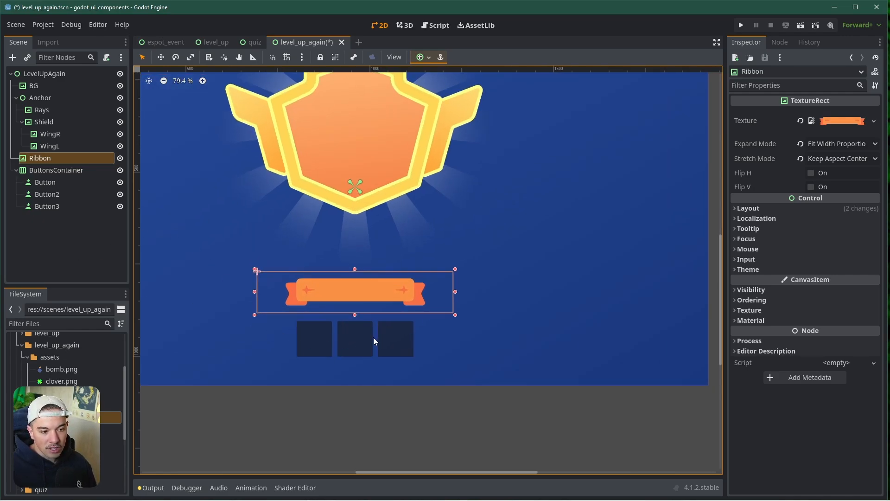
{"action": "left_click", "coordinate": [422, 57]}
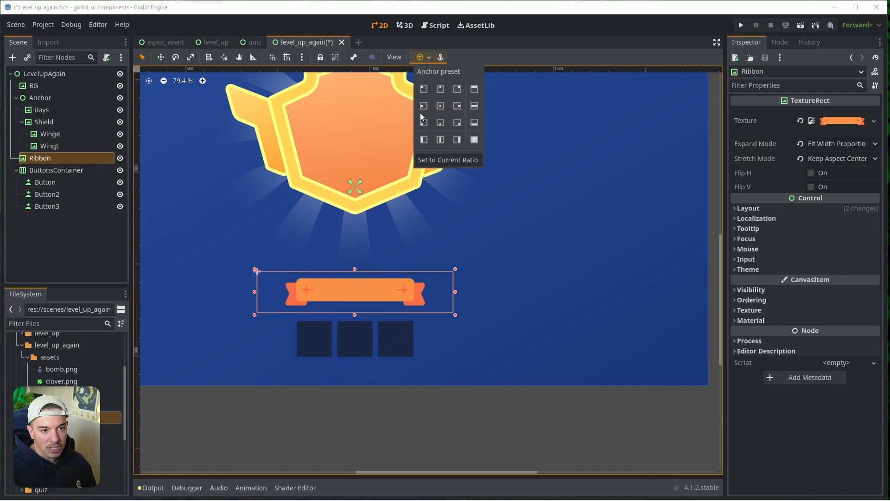
{"action": "left_click", "coordinate": [443, 124]}
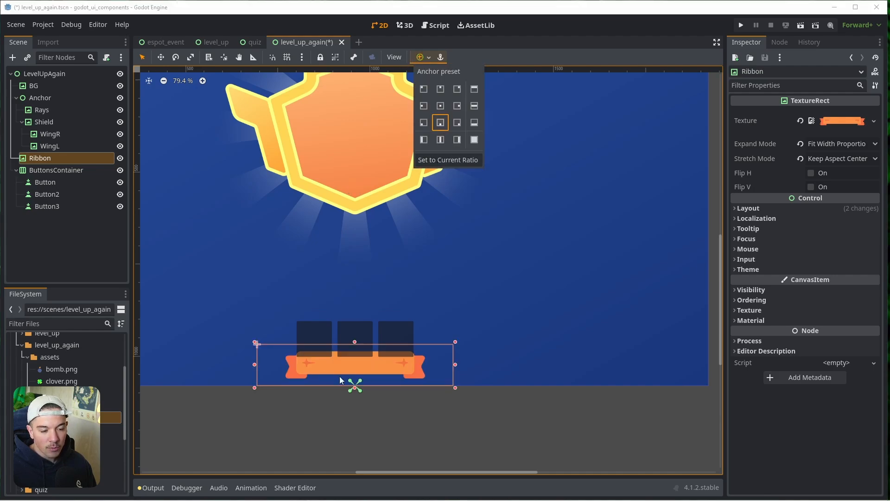
{"action": "left_click", "coordinate": [54, 157]}
Step: Nudge the Ribbon up until it sits just above the row of three buttons, fine-tune it back down slightly, and deselect it
{"action": "key", "text": "Up"}
{"action": "key", "text": "Up"}
{"action": "key", "text": "Up"}
{"action": "key", "text": "Up"}
{"action": "key", "text": "Up"}
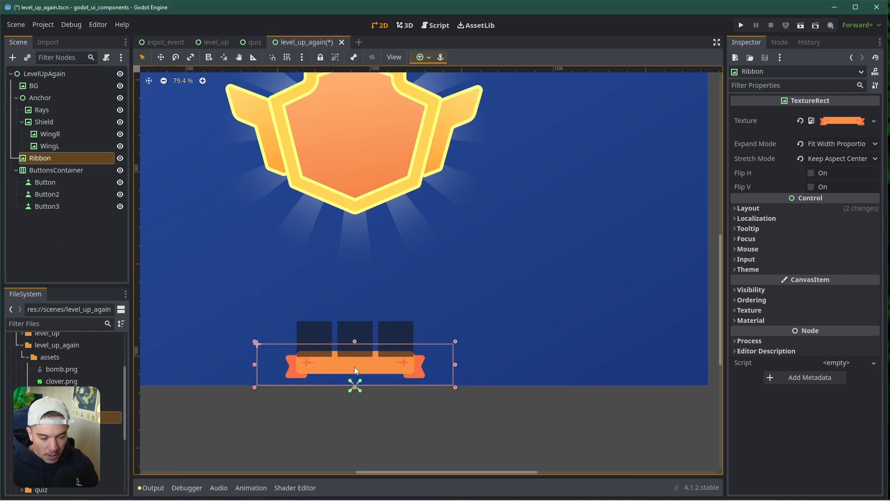
{"action": "key", "text": "Up"}
{"action": "key", "text": "Up"}
{"action": "key", "text": "Up"}
{"action": "key", "text": "Up"}
{"action": "key", "text": "Up"}
{"action": "key", "text": "Up"}
{"action": "key", "text": "Up"}
{"action": "key", "text": "Up"}
{"action": "key", "text": "Up"}
{"action": "key", "text": "Up"}
{"action": "key", "text": "Up"}
{"action": "key", "text": "Up"}
{"action": "key", "text": "Up"}
{"action": "key", "text": "Up"}
{"action": "key", "text": "Up"}
{"action": "key", "text": "Up"}
{"action": "key", "text": "Up"}
{"action": "key", "text": "Up"}
{"action": "key", "text": "Up"}
{"action": "key", "text": "Up"}
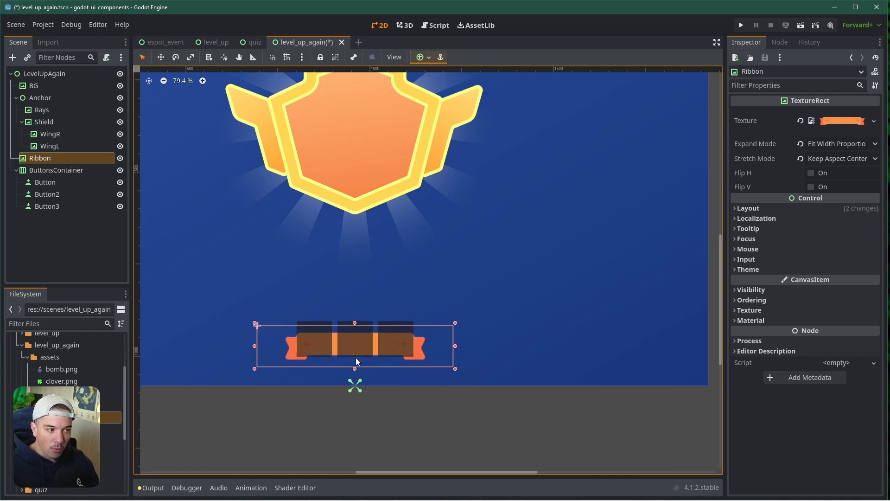
{"action": "key", "text": "Up"}
{"action": "key", "text": "Up"}
{"action": "key", "text": "Up"}
{"action": "key", "text": "Up"}
{"action": "key", "text": "Up"}
{"action": "key", "text": "Up"}
{"action": "key", "text": "Up"}
{"action": "key", "text": "Up"}
{"action": "key", "text": "Up"}
{"action": "key", "text": "Up"}
{"action": "key", "text": "Up"}
{"action": "key", "text": "Up"}
{"action": "key", "text": "Up"}
{"action": "key", "text": "Up"}
{"action": "key", "text": "Up"}
{"action": "key", "text": "Up"}
{"action": "key", "text": "Up"}
{"action": "key", "text": "Up"}
{"action": "key", "text": "Up"}
{"action": "key", "text": "Up"}
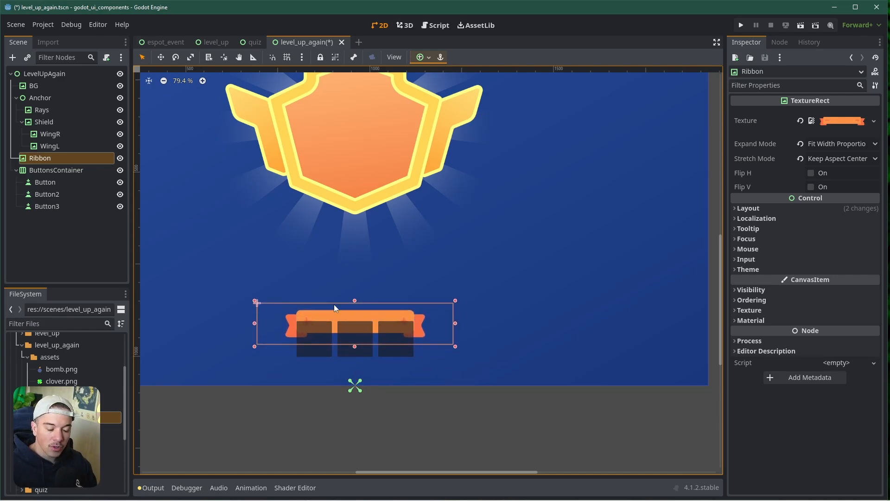
{"action": "key", "text": "Up"}
{"action": "key", "text": "Up"}
{"action": "key", "text": "Up"}
{"action": "key", "text": "Up"}
{"action": "key", "text": "Up"}
{"action": "key", "text": "Up"}
{"action": "key", "text": "Up"}
{"action": "key", "text": "Up"}
{"action": "key", "text": "Up"}
{"action": "key", "text": "Up"}
{"action": "key", "text": "Up"}
{"action": "key", "text": "Up"}
{"action": "key", "text": "Up"}
{"action": "key", "text": "Up"}
{"action": "key", "text": "Up"}
{"action": "key", "text": "Up"}
{"action": "key", "text": "Up"}
{"action": "key", "text": "Up"}
{"action": "key", "text": "Up"}
{"action": "key", "text": "Up"}
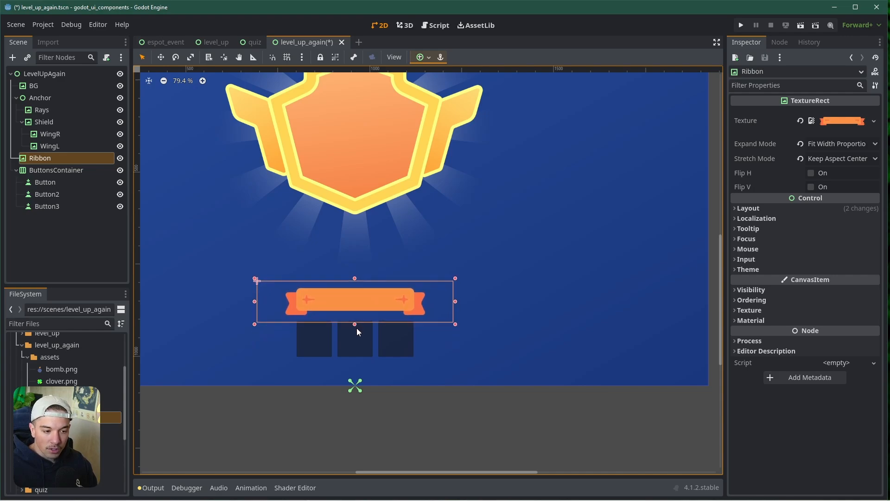
{"action": "key", "text": "Down"}
{"action": "key", "text": "Down"}
{"action": "key", "text": "Down"}
{"action": "key", "text": "Down"}
{"action": "key", "text": "Down"}
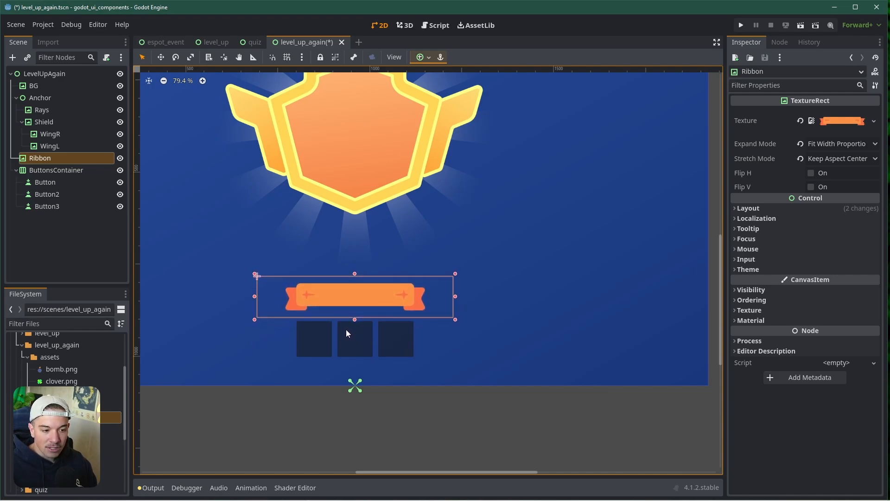
{"action": "key", "text": "Down"}
{"action": "key", "text": "Down"}
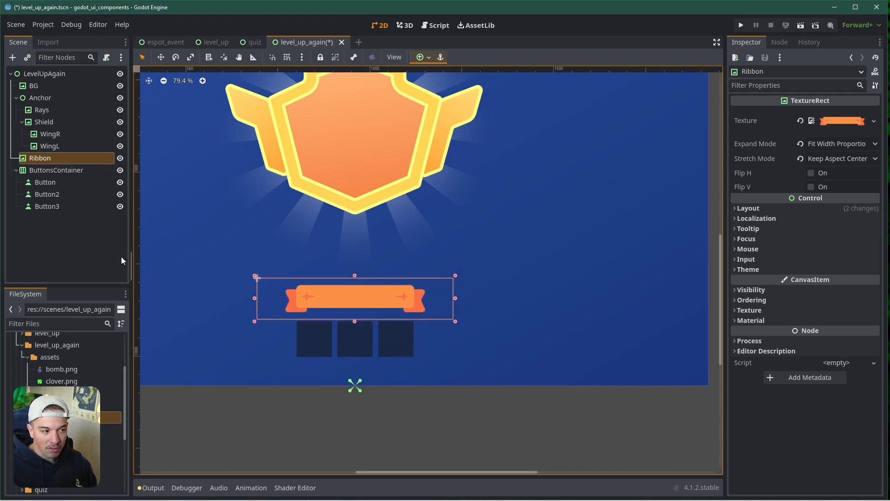
{"action": "key", "text": "Escape"}
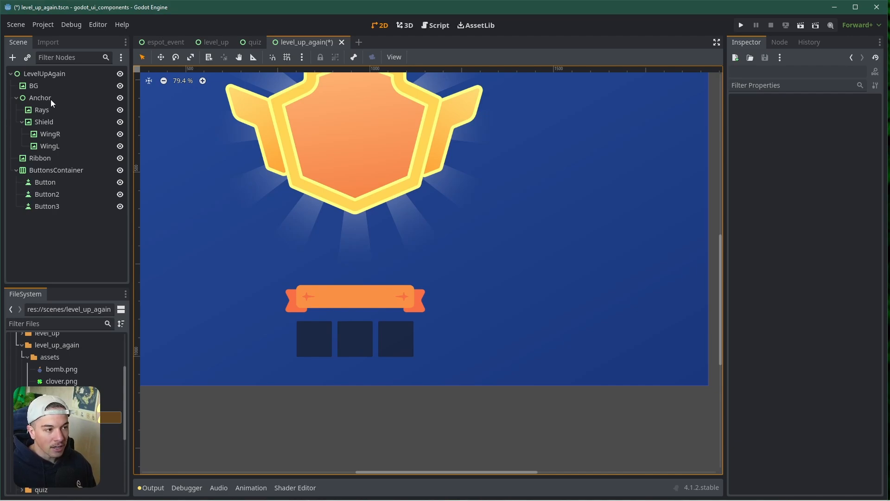
Step: Test the Ribbon and button anchoring by stretching the LevelUpAgain root's lower edge downward, and undo the resize
{"action": "left_click", "coordinate": [392, 250]}
{"action": "scroll", "coordinate": [389, 253], "scroll_direction": "down", "scroll_amount": 13}
{"action": "left_click_drag", "start_coordinate": [365, 338], "coordinate": [369, 400], "text": "alt"}
{"action": "key", "text": "ctrl+z"}
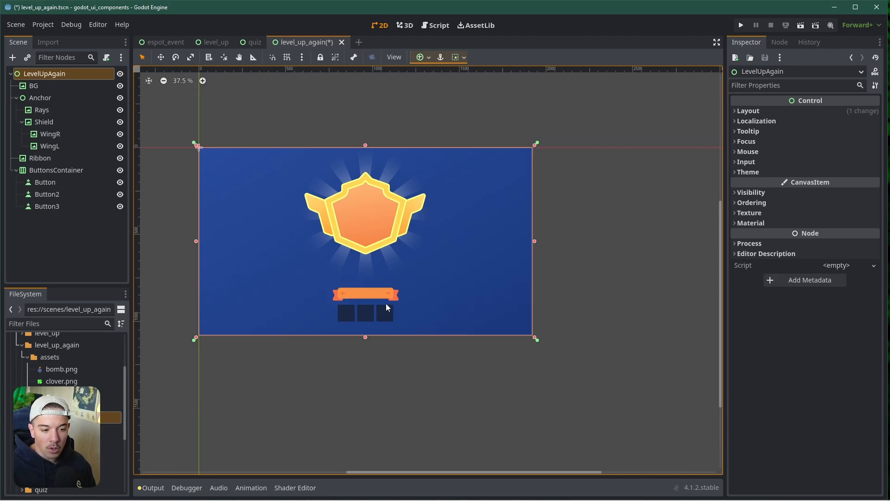
{"action": "scroll", "coordinate": [367, 330], "scroll_direction": "up", "scroll_amount": 1}
{"action": "scroll", "coordinate": [375, 297], "scroll_direction": "down", "scroll_amount": 2}
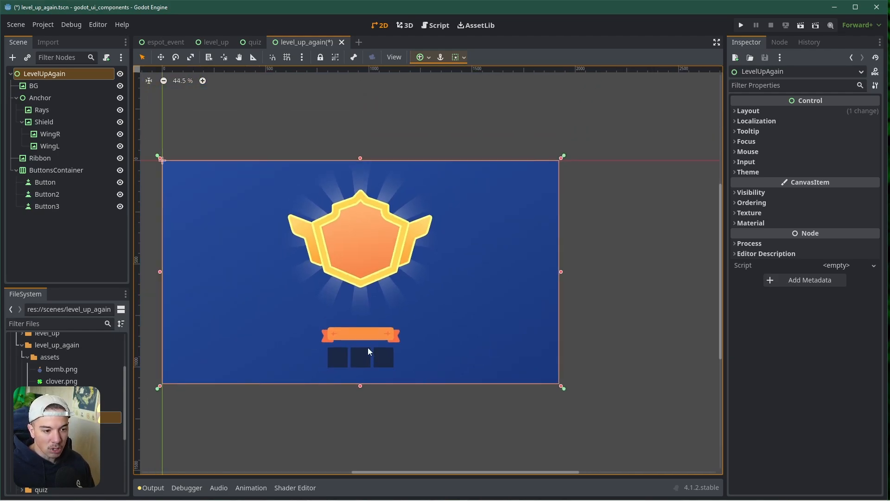
{"action": "scroll", "coordinate": [368, 347], "scroll_direction": "up", "scroll_amount": 2}
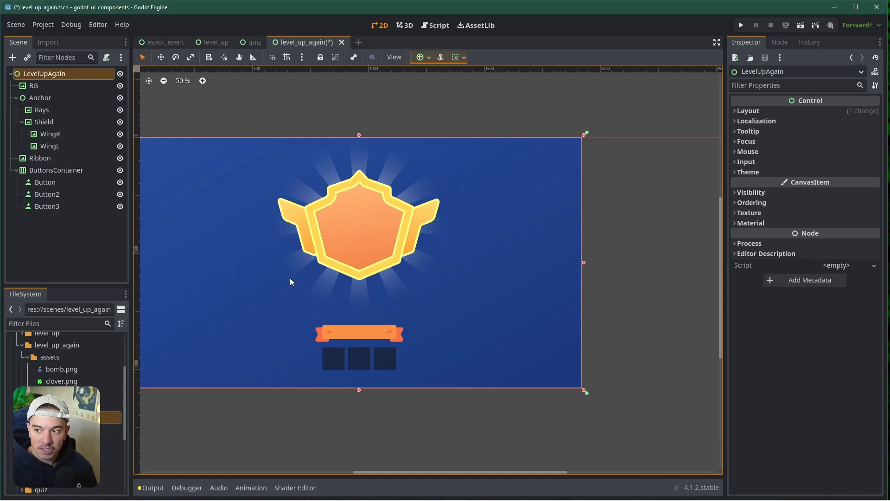
Step: Add a Label node as a child of the LevelUpAgain root
{"action": "right_click", "coordinate": [48, 73]}
{"action": "left_click", "coordinate": [77, 79]}
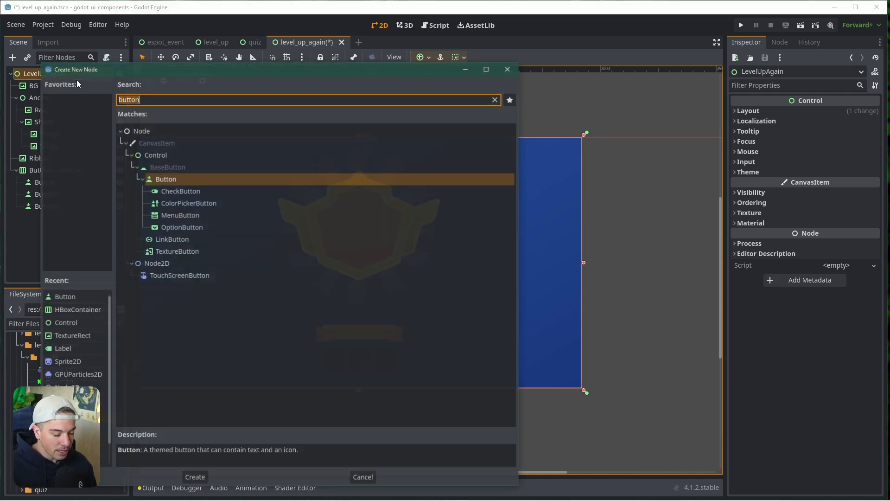
{"action": "type", "text": "label"}
{"action": "key", "text": "Return"}
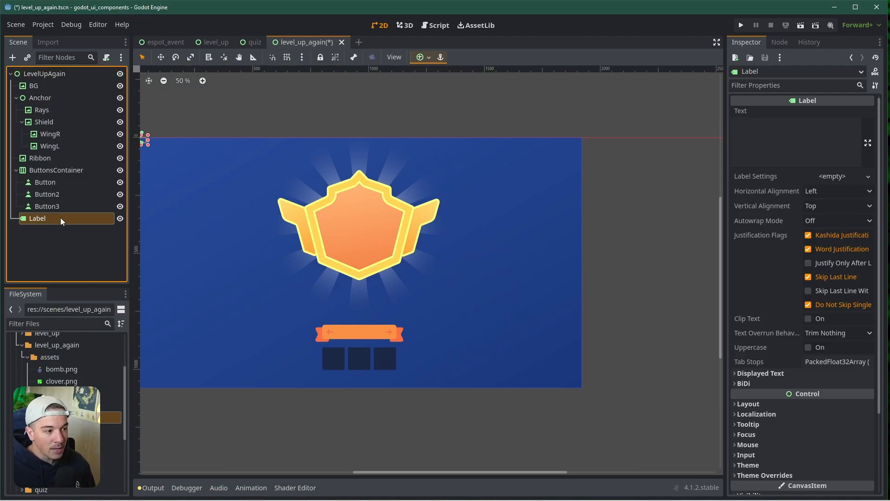
{"action": "middle_click_drag", "start_coordinate": [293, 192], "coordinate": [368, 219]}
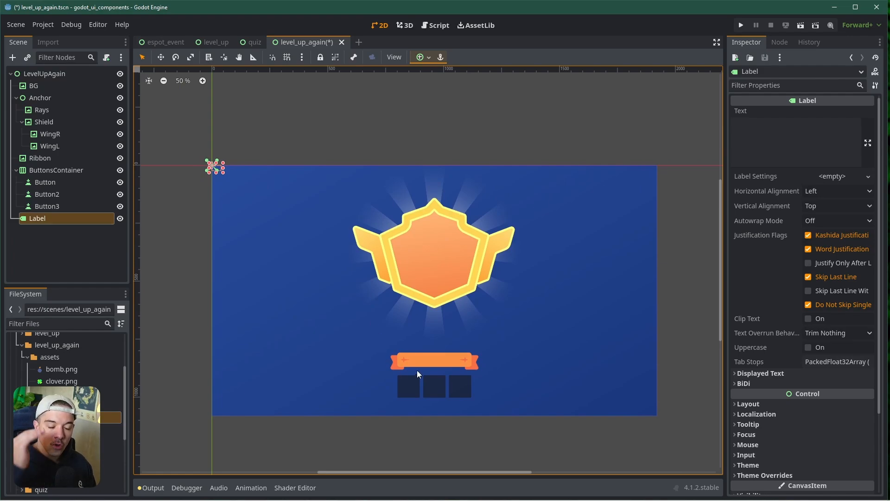
Step: Go through the scene tree nodes from BG down to Button3 to examine the order in which they are drawn
{"action": "left_click", "coordinate": [36, 86]}
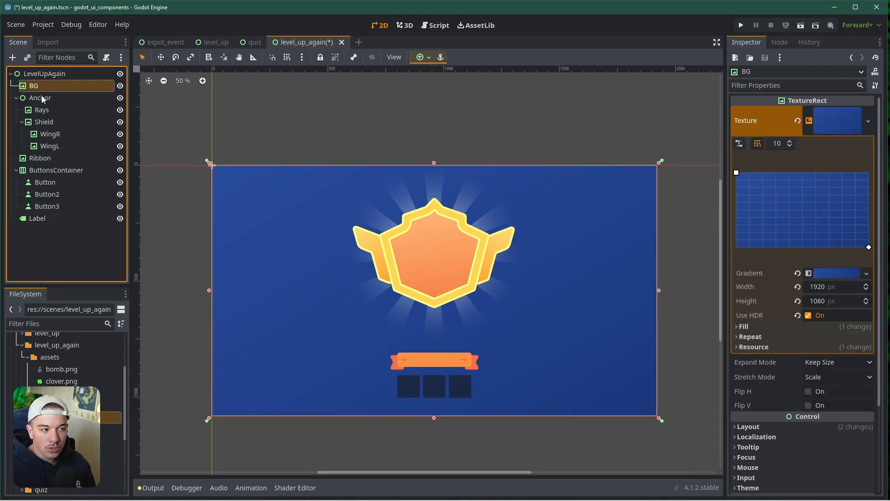
{"action": "left_click", "coordinate": [40, 98]}
{"action": "left_click", "coordinate": [49, 112]}
{"action": "left_click", "coordinate": [54, 158]}
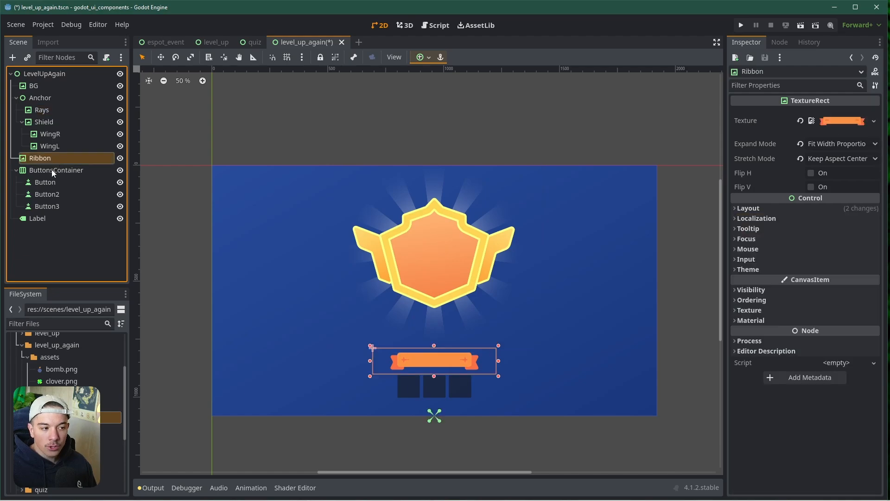
{"action": "left_click", "coordinate": [52, 170]}
{"action": "left_click", "coordinate": [50, 184]}
{"action": "left_click", "coordinate": [51, 206]}
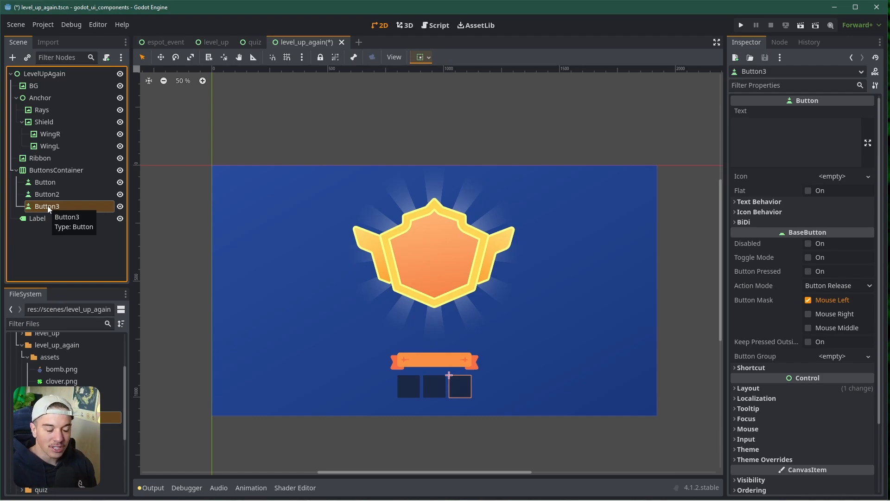
Step: Set the Label's text to "You have reached a new level!"
{"action": "left_click", "coordinate": [59, 217]}
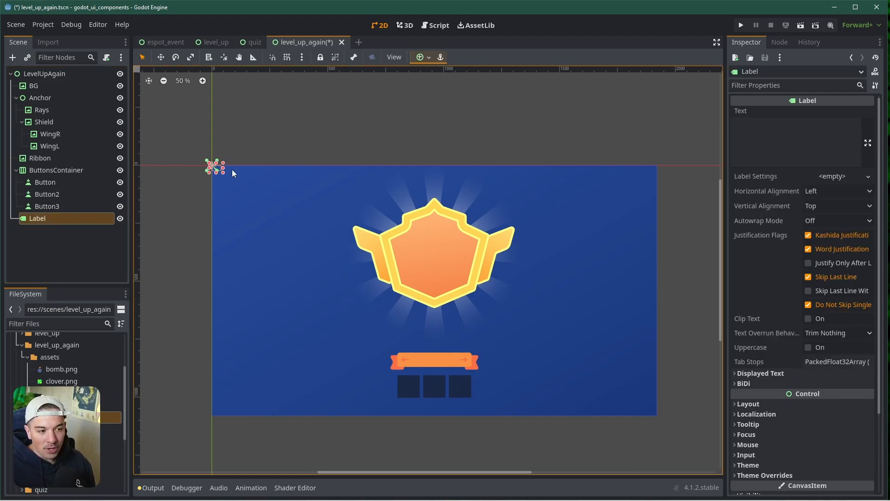
{"action": "left_click", "coordinate": [812, 142]}
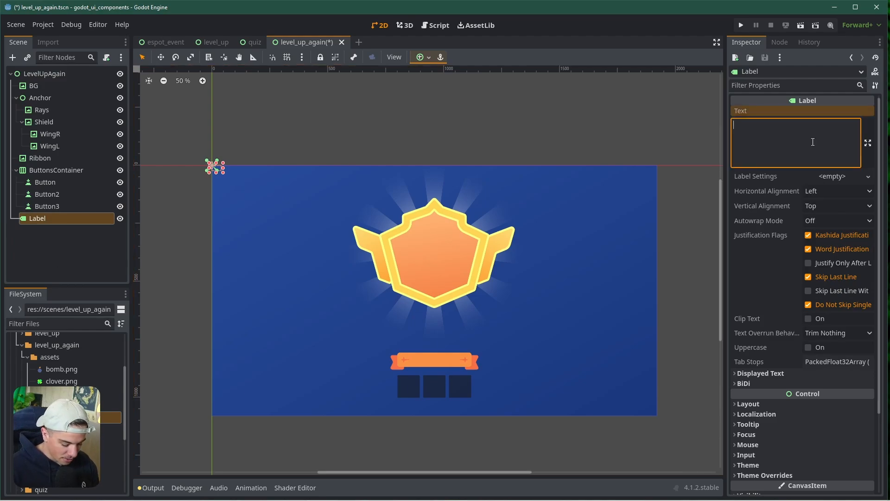
{"action": "type", "text": "You have reached a "}
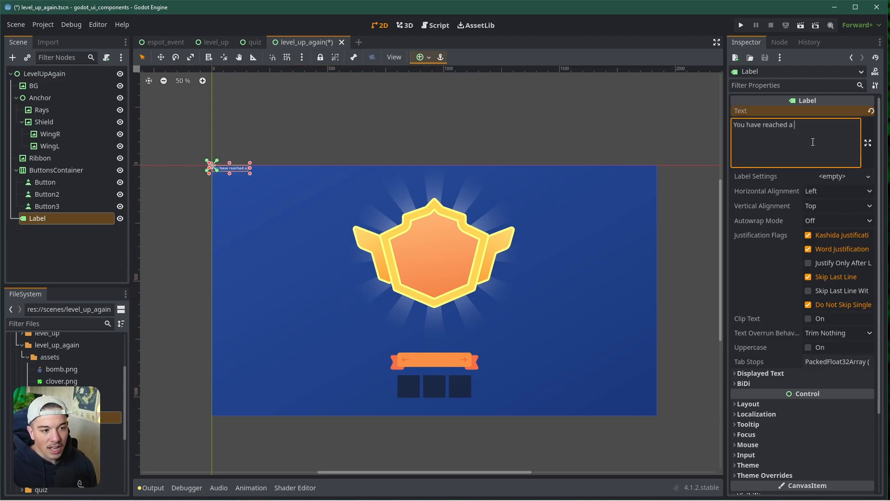
{"action": "type", "text": "new level!"}
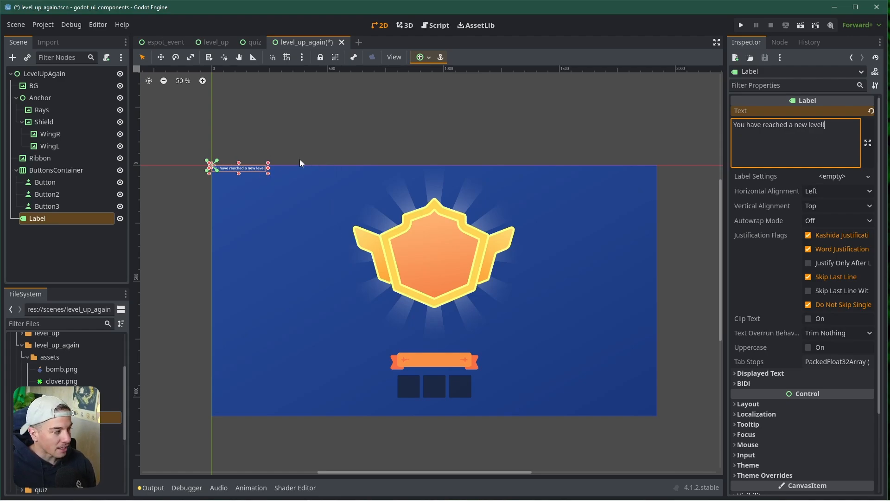
Step: Anchor the Label to the top centre of the root with the matching anchor preset
{"action": "left_click", "coordinate": [422, 57]}
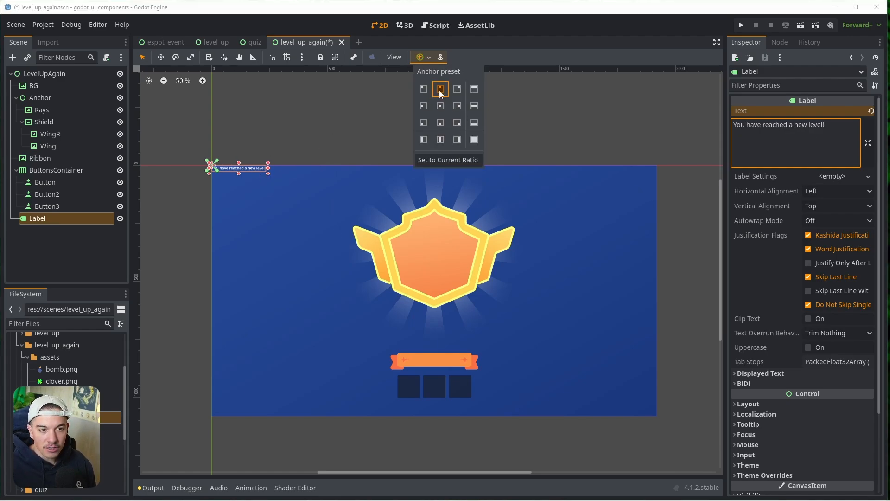
{"action": "left_click", "coordinate": [441, 91]}
{"action": "left_click", "coordinate": [418, 186]}
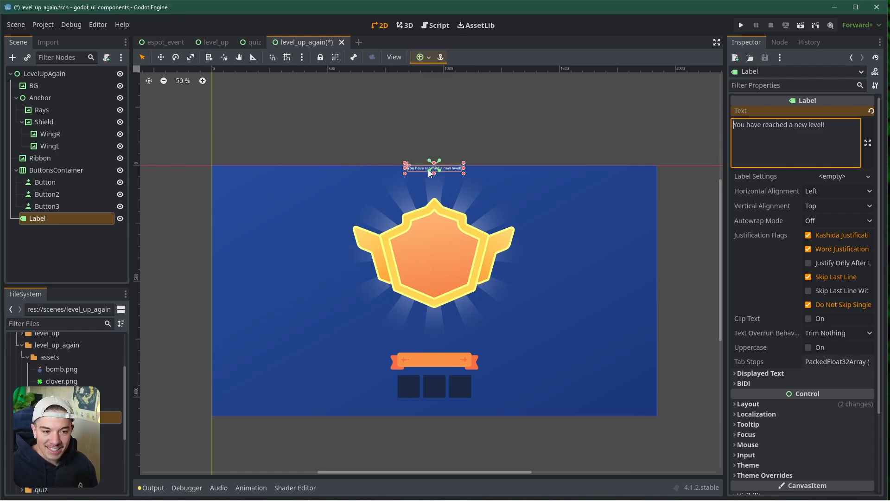
Step: Move the Label node up in the scene tree so it sits directly below BG and above Anchor
{"action": "left_click", "coordinate": [45, 228]}
{"action": "left_click", "coordinate": [52, 219]}
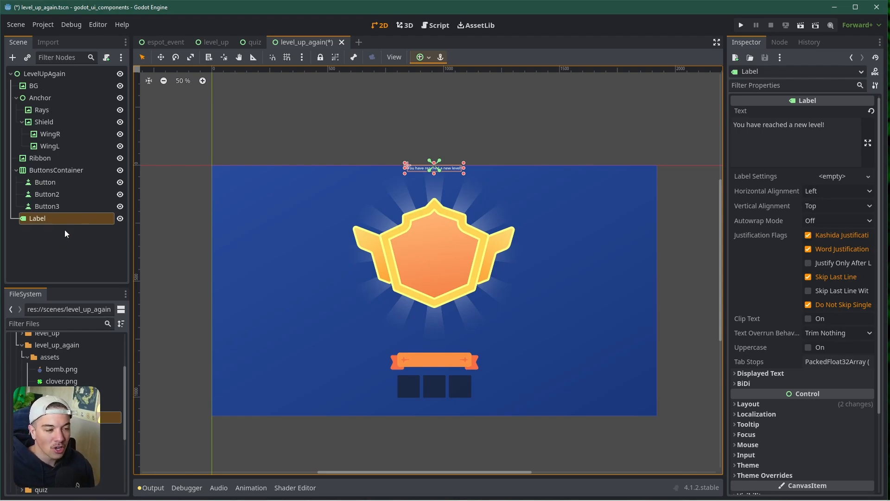
{"action": "left_click_drag", "start_coordinate": [65, 217], "coordinate": [63, 92]}
Step: Examine the new node order by selecting BG, the Label and the root, and try picking the Label's text on the canvas
{"action": "left_click", "coordinate": [42, 84]}
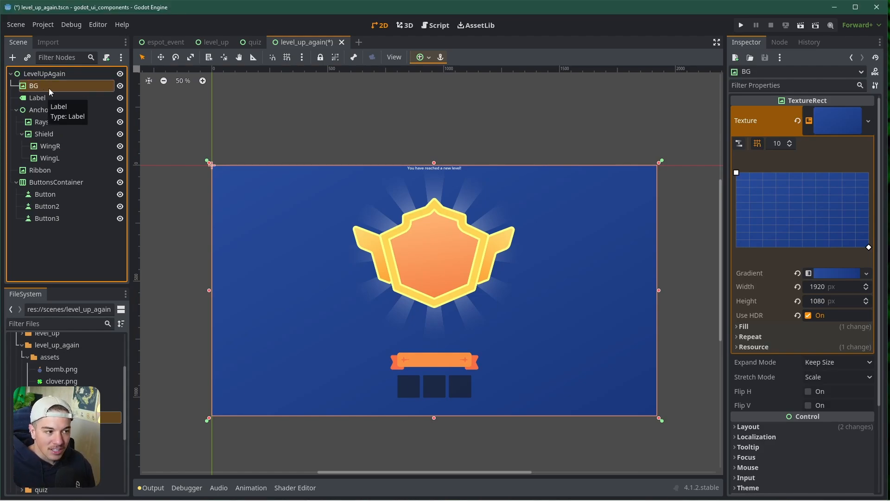
{"action": "left_click", "coordinate": [44, 98]}
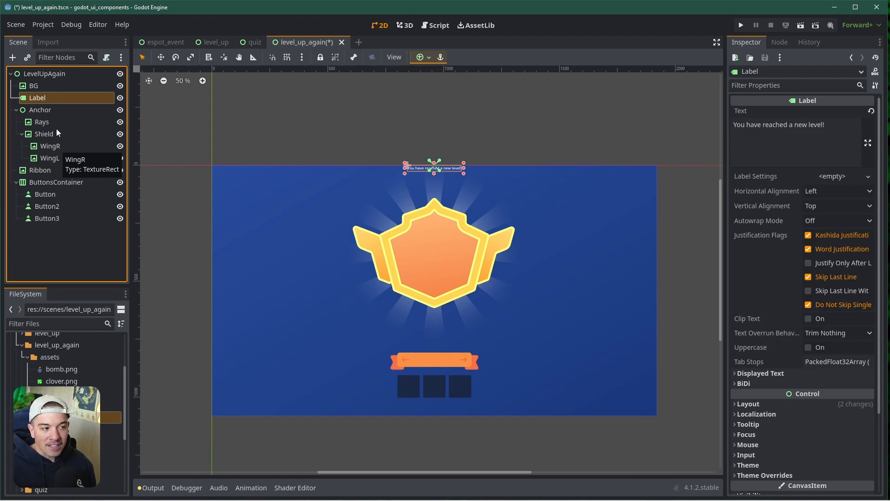
{"action": "left_click", "coordinate": [43, 75]}
{"action": "left_click", "coordinate": [68, 245]}
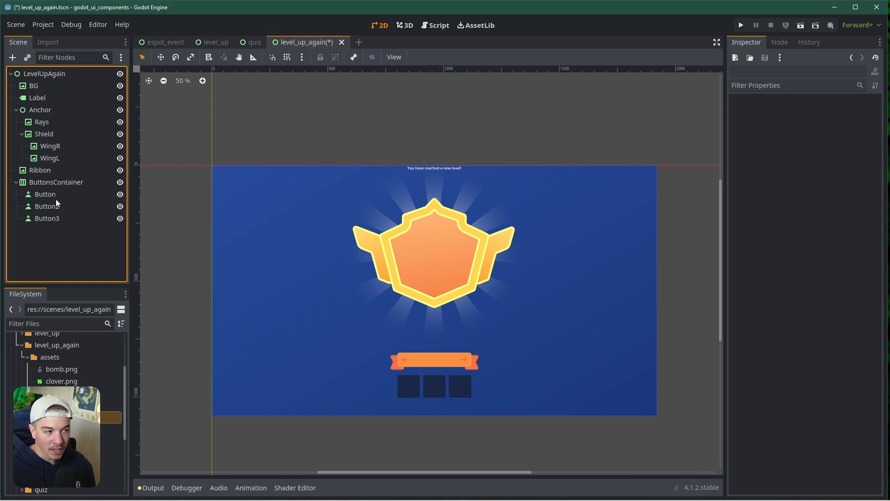
{"action": "left_click", "coordinate": [40, 85]}
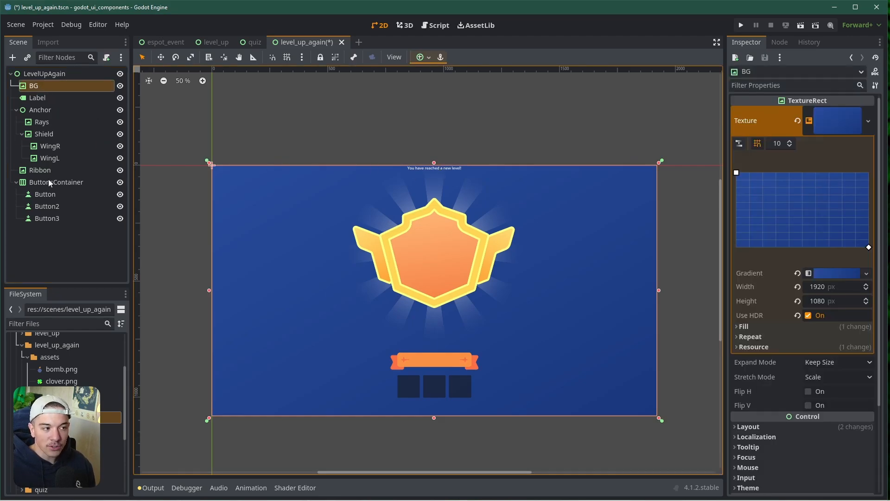
{"action": "left_click", "coordinate": [437, 168]}
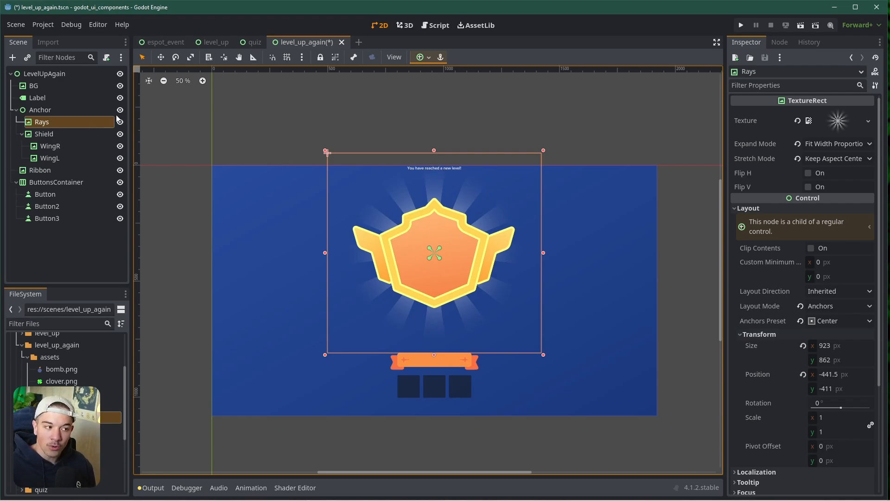
Step: Rename the Label node as Title
{"action": "left_click", "coordinate": [39, 98]}
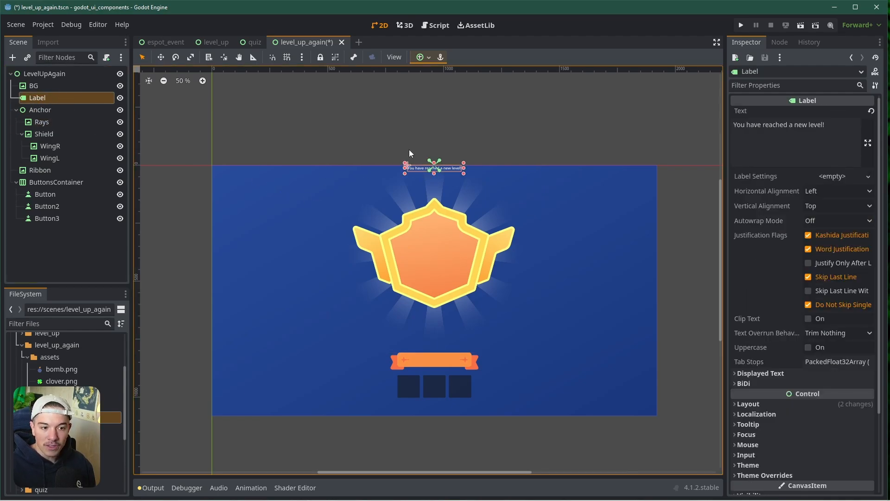
{"action": "double_click", "coordinate": [58, 100]}
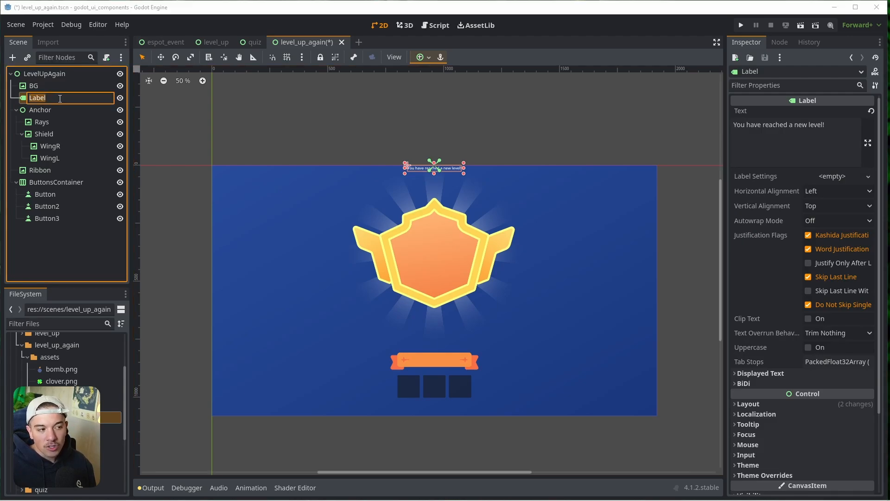
{"action": "type", "text": "Title"}
{"action": "key", "text": "Return"}
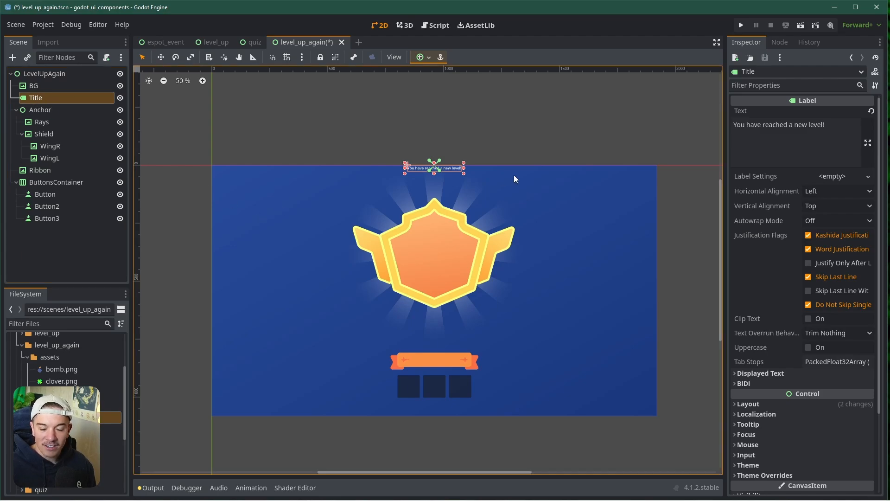
Step: Nudge the Title down from the canvas's upper edge until it sits just above the shield's tip
{"action": "scroll", "coordinate": [447, 181], "scroll_direction": "up", "scroll_amount": 13}
{"action": "scroll", "coordinate": [444, 185], "scroll_direction": "down", "scroll_amount": 9}
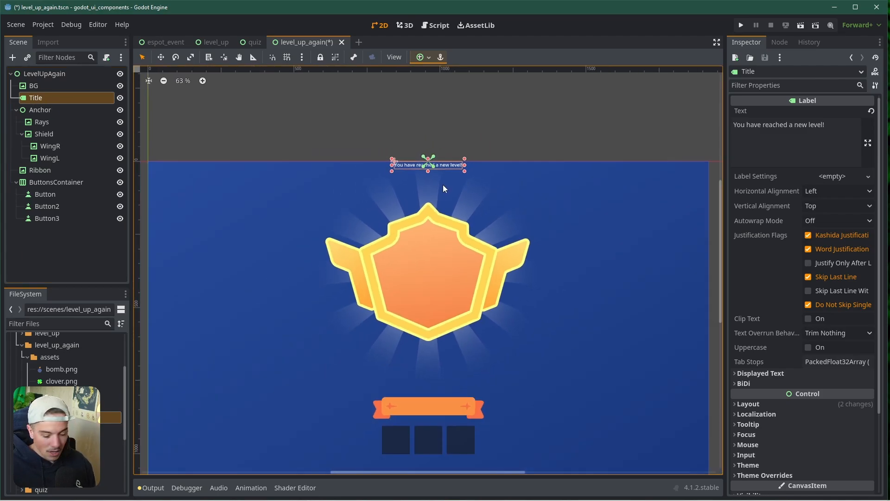
{"action": "key", "text": "Down"}
{"action": "key", "text": "Down"}
{"action": "key", "text": "Down"}
{"action": "key", "text": "Down"}
{"action": "key", "text": "Down"}
{"action": "key", "text": "Down"}
{"action": "key", "text": "Down"}
{"action": "key", "text": "Down"}
{"action": "key", "text": "Down"}
{"action": "key", "text": "Down"}
{"action": "key", "text": "Down"}
{"action": "key", "text": "Down"}
{"action": "key", "text": "Down"}
{"action": "key", "text": "Down"}
{"action": "key", "text": "Down"}
{"action": "key", "text": "Down"}
{"action": "key", "text": "Down"}
{"action": "key", "text": "Down"}
{"action": "key", "text": "Down"}
{"action": "key", "text": "Down"}
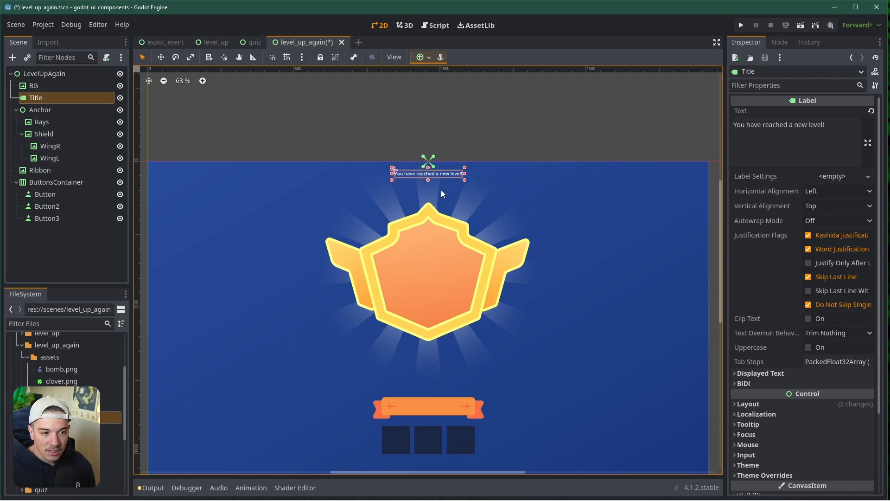
{"action": "key", "text": "Down"}
{"action": "key", "text": "Down"}
{"action": "key", "text": "Down"}
{"action": "key", "text": "Down"}
{"action": "key", "text": "Down"}
{"action": "key", "text": "Down"}
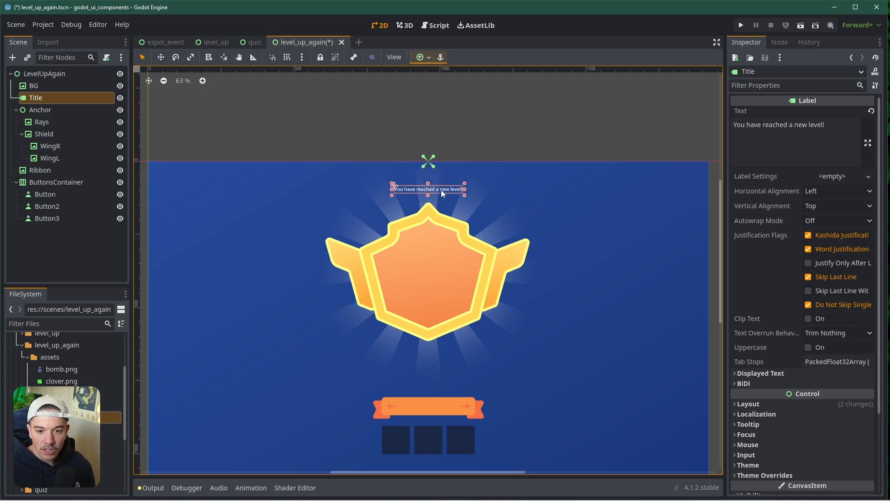
{"action": "scroll", "coordinate": [755, 256], "scroll_direction": "down", "scroll_amount": 3}
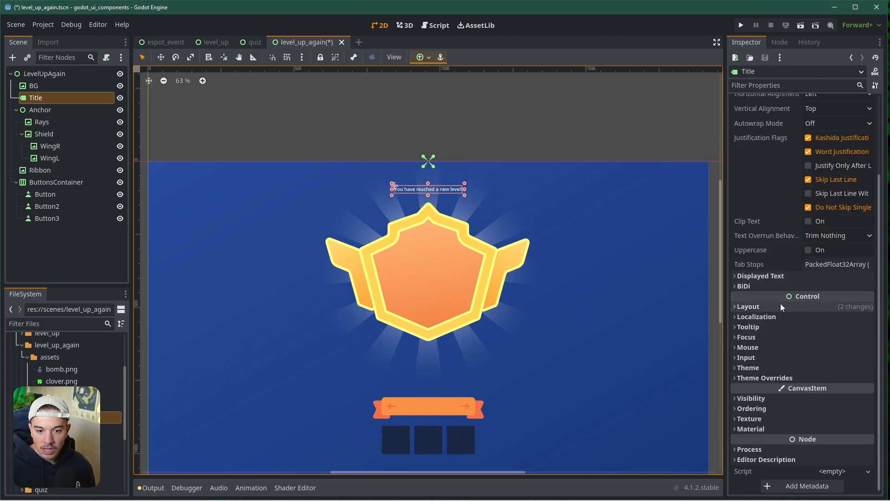
Step: Override the Title label's font with Signika-Medium.ttf from the shared fonts
{"action": "left_click", "coordinate": [749, 307]}
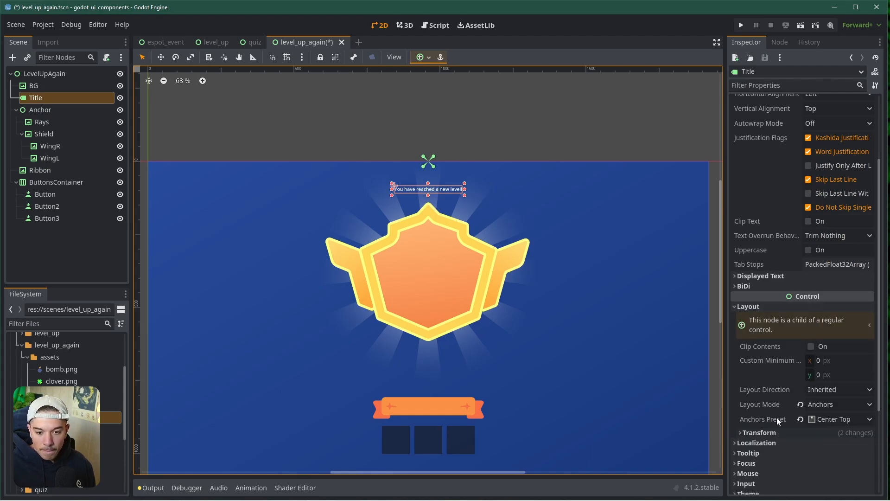
{"action": "scroll", "coordinate": [778, 425], "scroll_direction": "up", "scroll_amount": 3}
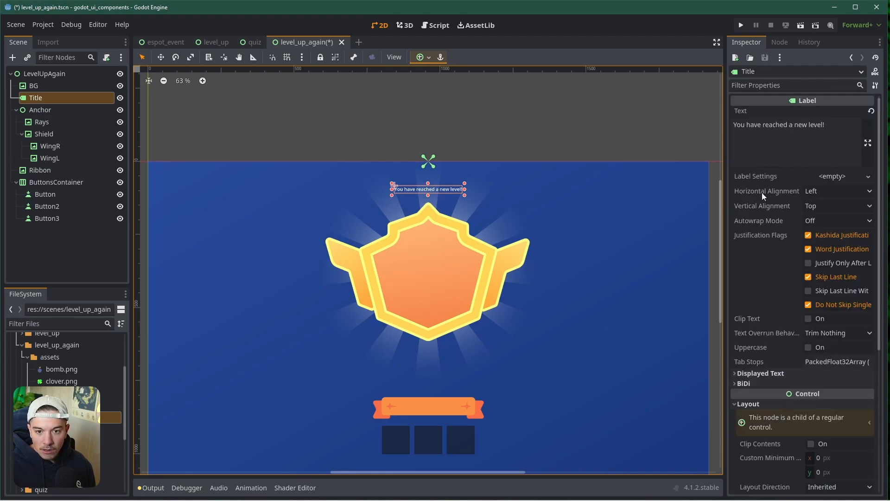
{"action": "scroll", "coordinate": [748, 231], "scroll_direction": "down", "scroll_amount": 5}
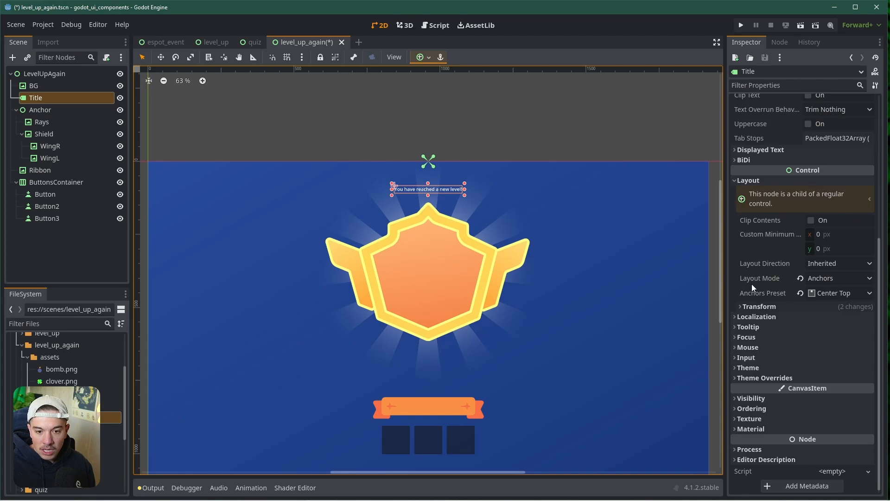
{"action": "left_click", "coordinate": [758, 374]}
{"action": "left_click", "coordinate": [751, 412]}
{"action": "left_click", "coordinate": [835, 423]}
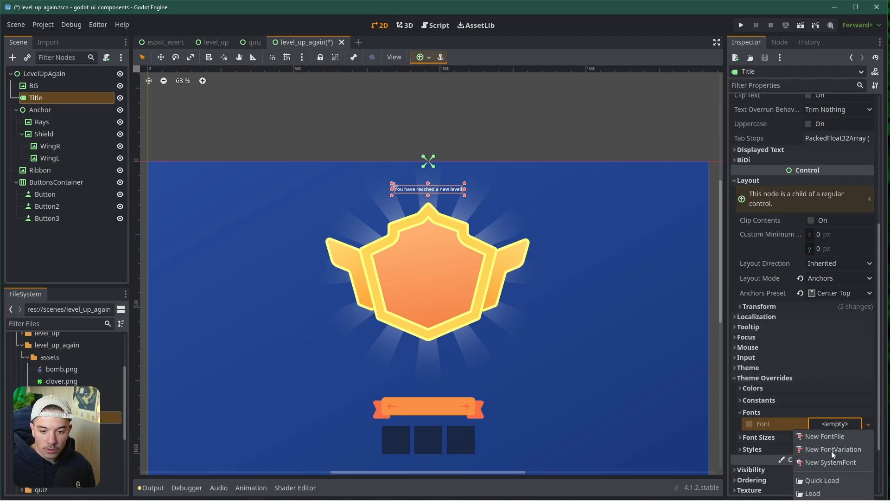
{"action": "left_click", "coordinate": [819, 480]}
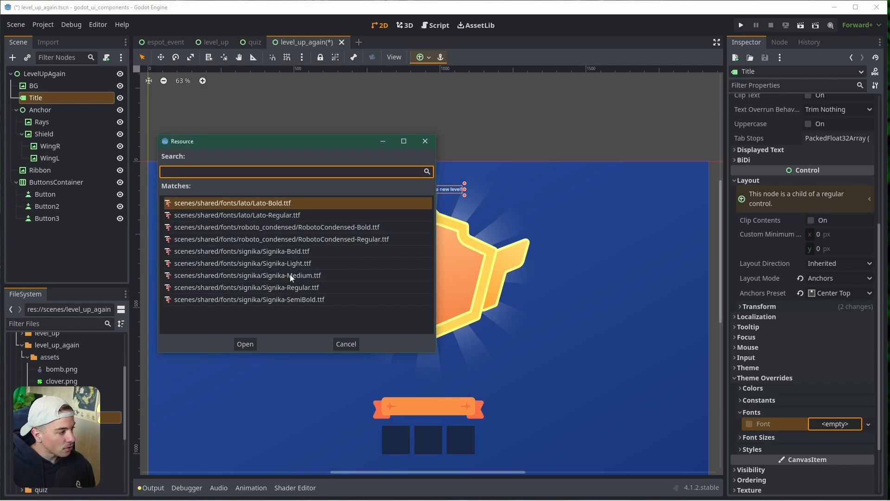
{"action": "double_click", "coordinate": [276, 275]}
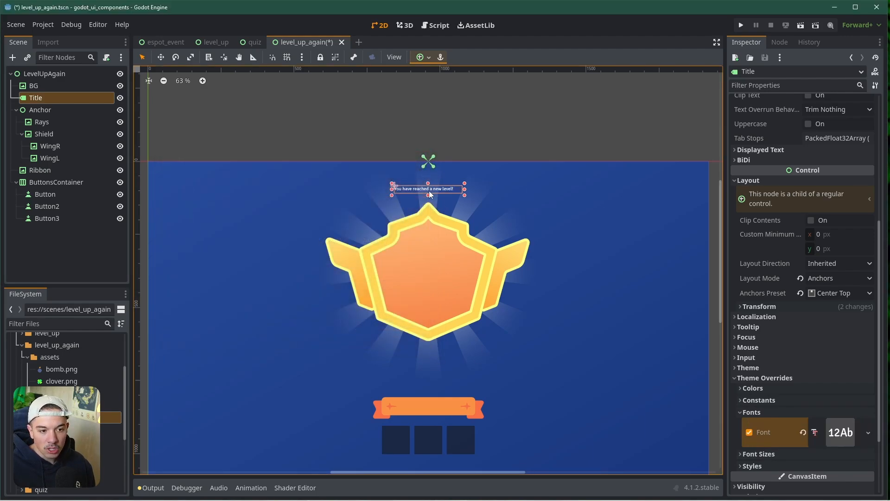
Step: Override the Title label's font size with 71 px
{"action": "scroll", "coordinate": [785, 425], "scroll_direction": "down", "scroll_amount": 3}
{"action": "left_click", "coordinate": [761, 406]}
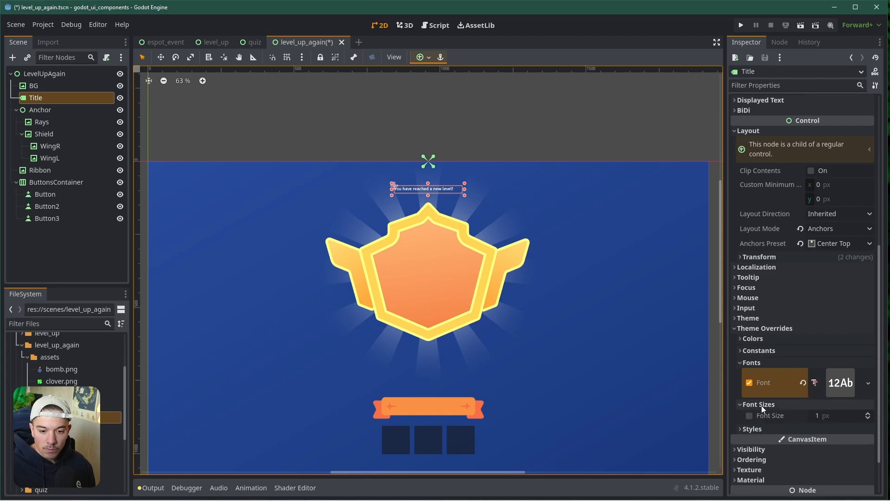
{"action": "left_click_drag", "start_coordinate": [828, 419], "coordinate": [794, 419]}
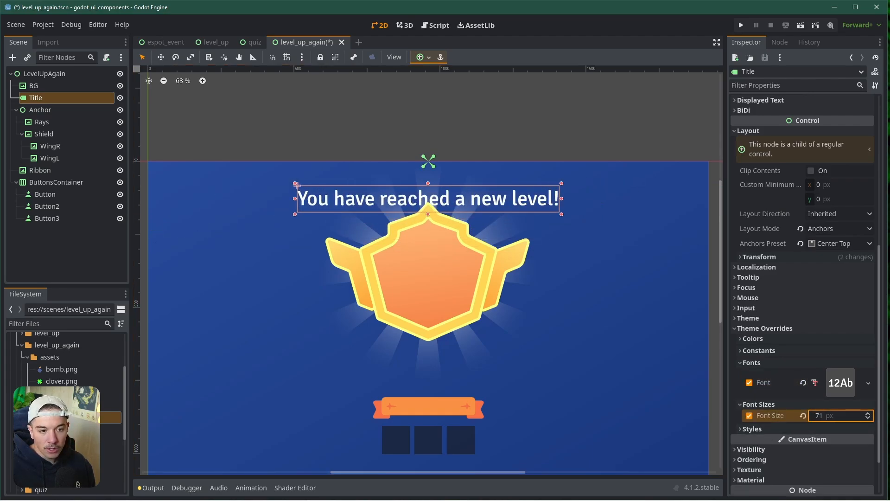
Step: Nudge the Title up until its text clears the shield's tip, and save the scene
{"action": "key", "text": "Up"}
{"action": "key", "text": "Up"}
{"action": "key", "text": "Up"}
{"action": "key", "text": "Up"}
{"action": "key", "text": "Up"}
{"action": "key", "text": "Up"}
{"action": "key", "text": "Up"}
{"action": "key", "text": "Up"}
{"action": "key", "text": "Up"}
{"action": "key", "text": "Up"}
{"action": "key", "text": "Up"}
{"action": "key", "text": "Up"}
{"action": "key", "text": "Up"}
{"action": "key", "text": "Up"}
{"action": "key", "text": "Up"}
{"action": "key", "text": "Up"}
{"action": "key", "text": "Up"}
{"action": "key", "text": "Up"}
{"action": "key", "text": "Up"}
{"action": "key", "text": "Up"}
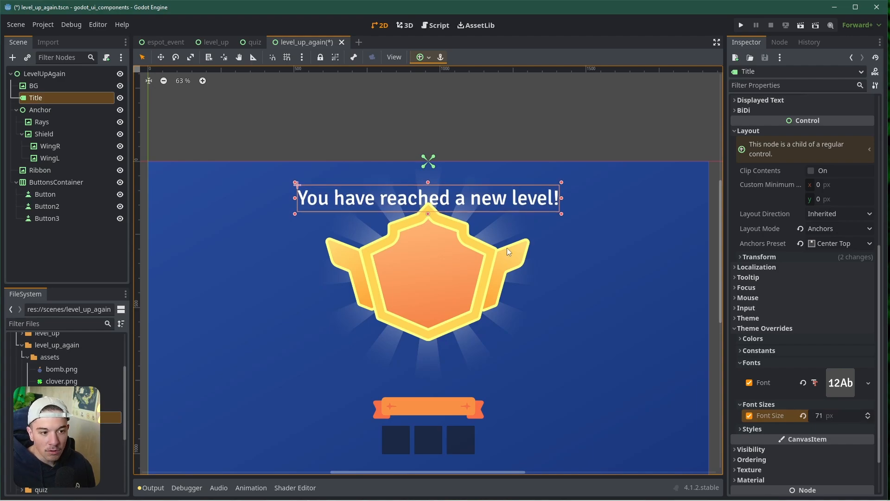
{"action": "key", "text": "Up"}
{"action": "key", "text": "Up"}
{"action": "key", "text": "Up"}
{"action": "key", "text": "Up"}
{"action": "key", "text": "Up"}
{"action": "key", "text": "Up"}
{"action": "key", "text": "Up"}
{"action": "key", "text": "Up"}
{"action": "key", "text": "Up"}
{"action": "key", "text": "Up"}
{"action": "key", "text": "Up"}
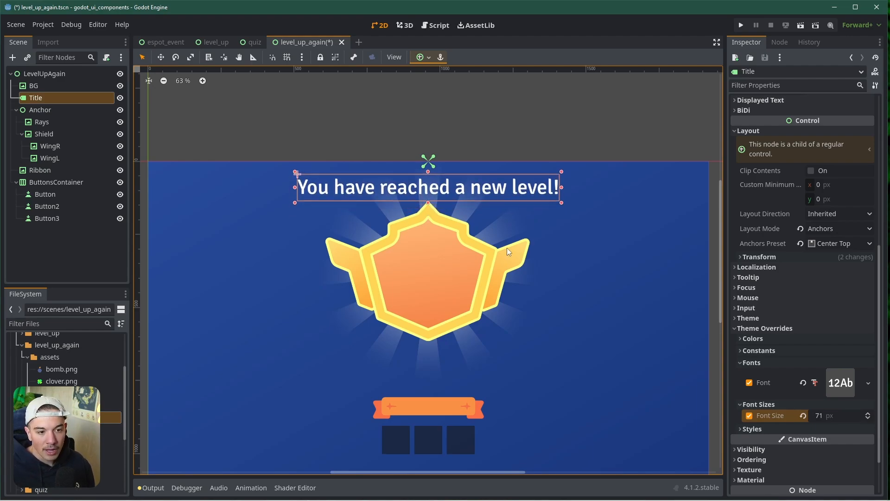
{"action": "scroll", "coordinate": [488, 221], "scroll_direction": "down", "scroll_amount": 2}
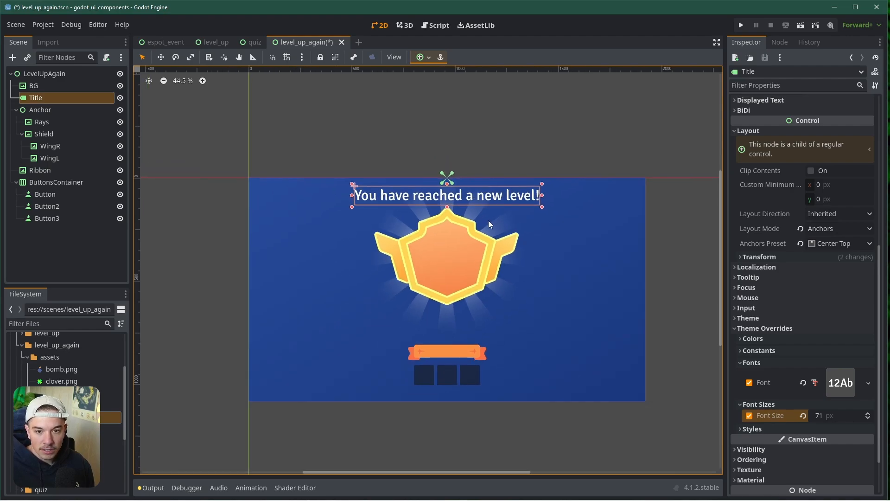
{"action": "key", "text": "ctrl+s"}
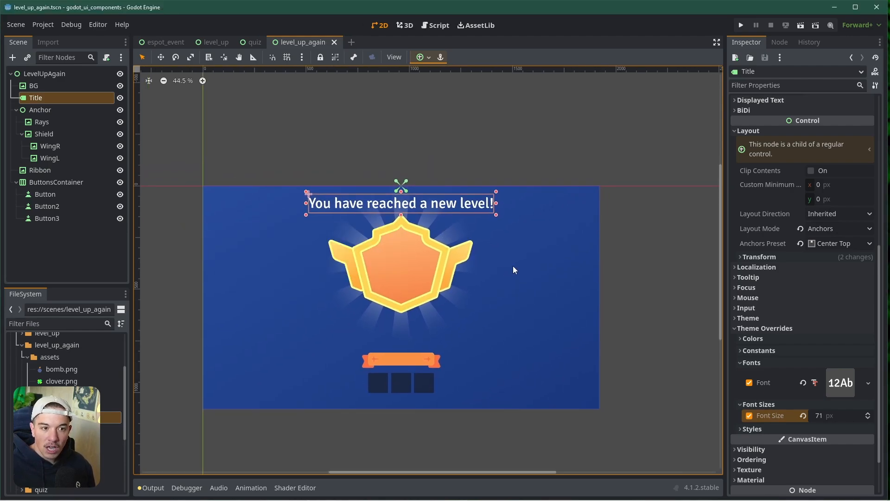
Step: Try picking the Title's text on the canvas, clear the selection, and select the Title node
{"action": "left_click", "coordinate": [511, 143]}
{"action": "scroll", "coordinate": [431, 221], "scroll_direction": "up", "scroll_amount": 2}
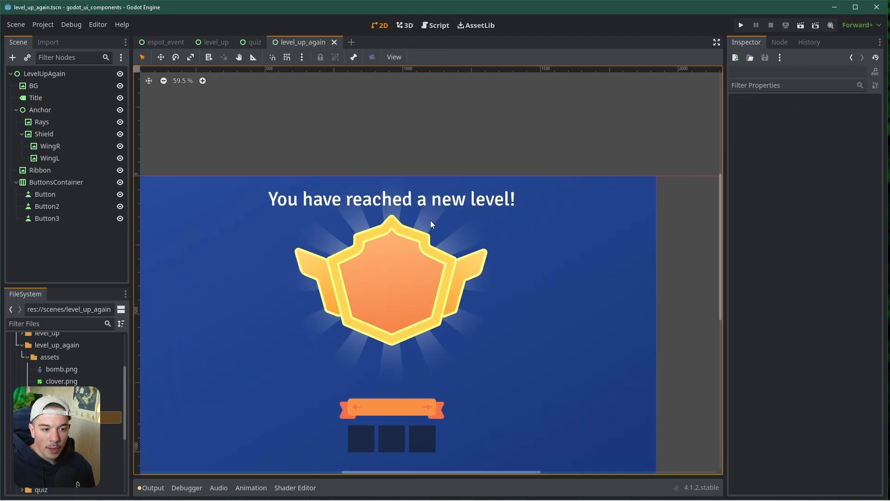
{"action": "left_click", "coordinate": [430, 203]}
{"action": "scroll", "coordinate": [429, 203], "scroll_direction": "down", "scroll_amount": 2}
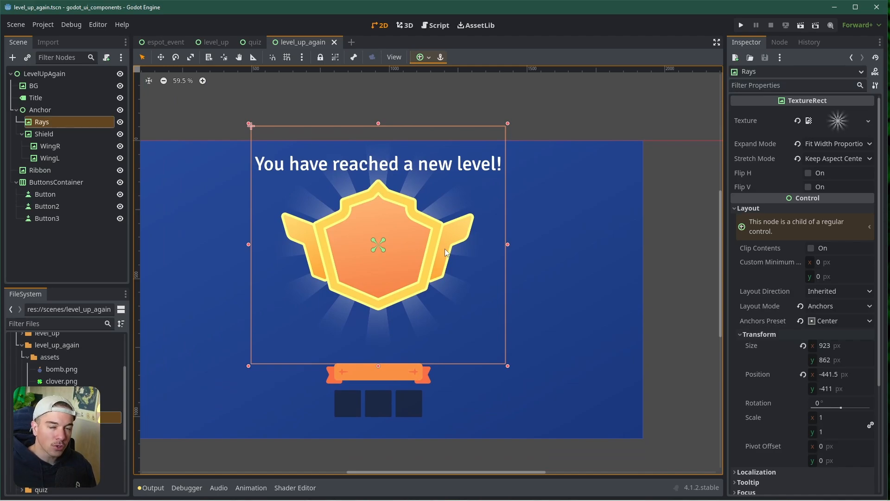
{"action": "left_click", "coordinate": [542, 118]}
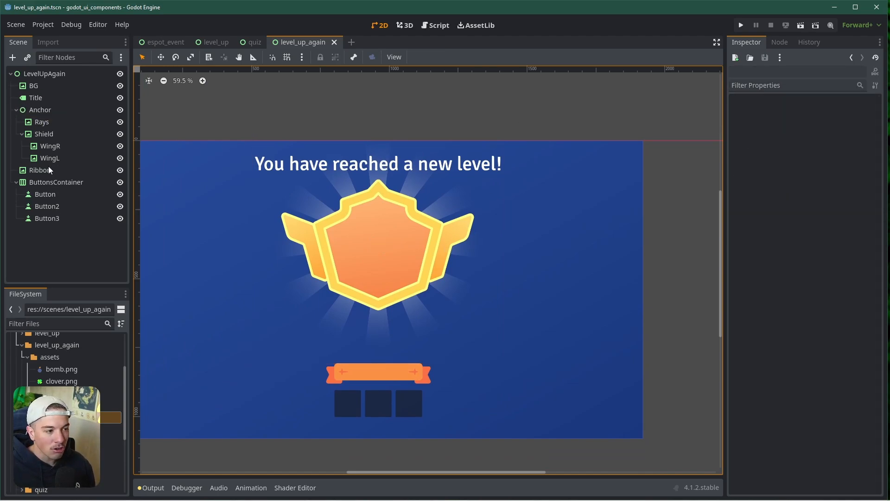
{"action": "left_click", "coordinate": [55, 98]}
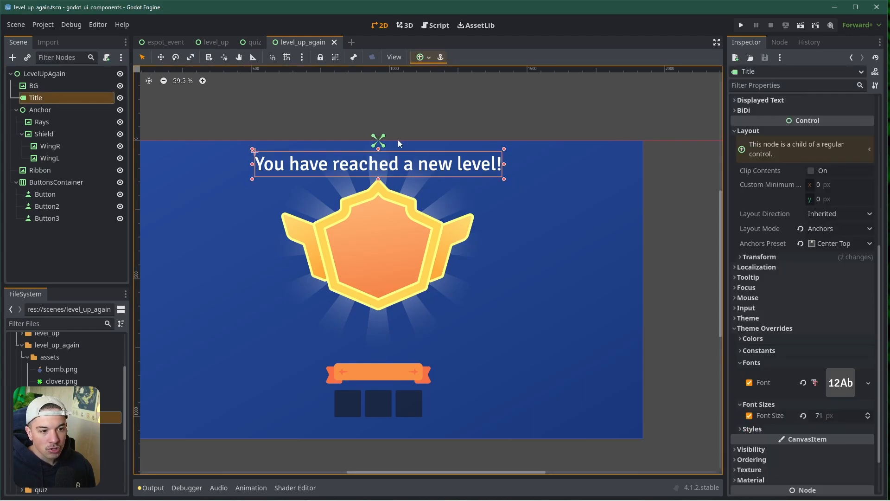
Step: Shorten the Title's text to "You have" to test its left alignment, keeping the removed words copied, and save the scene
{"action": "scroll", "coordinate": [399, 175], "scroll_direction": "up", "scroll_amount": 2}
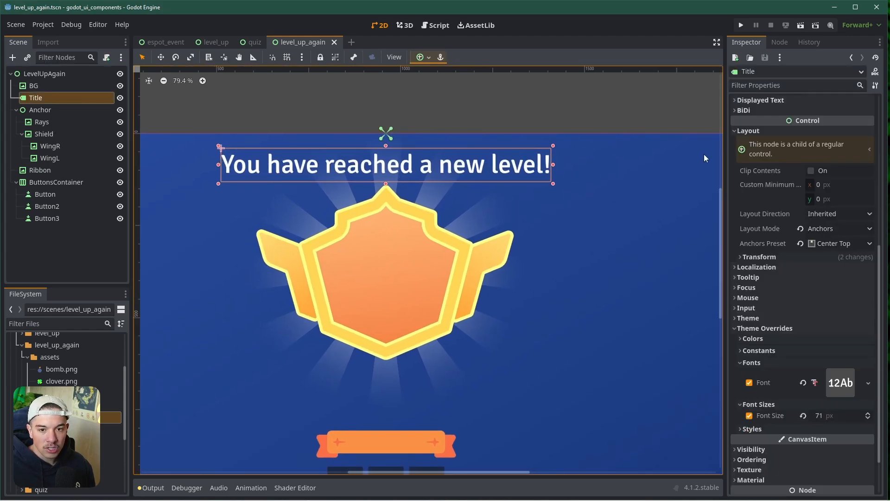
{"action": "scroll", "coordinate": [816, 209], "scroll_direction": "up", "scroll_amount": 5}
{"action": "left_click", "coordinate": [834, 140]}
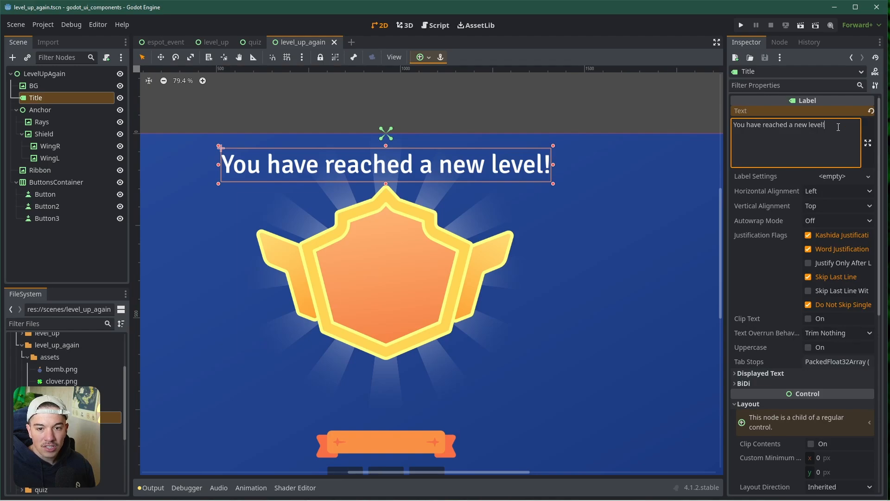
{"action": "left_click_drag", "start_coordinate": [838, 127], "coordinate": [763, 126]}
{"action": "key", "text": "ctrl+c"}
{"action": "key", "text": "BackSpace"}
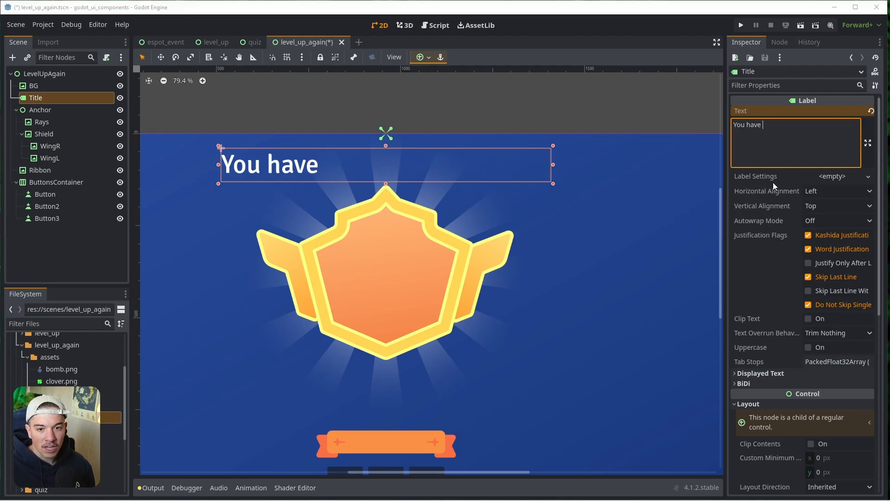
{"action": "key", "text": "ctrl+s"}
{"action": "left_click", "coordinate": [274, 174]}
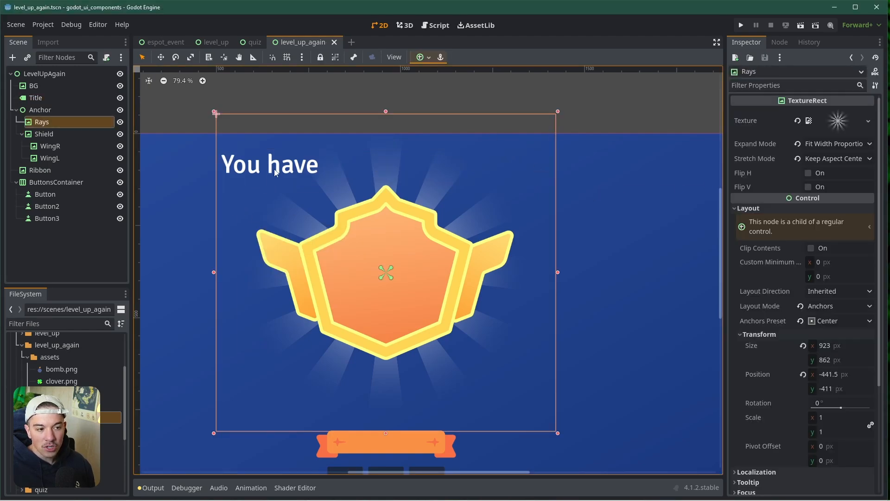
Step: Restore the Title's text to "You have reached a new level!" and set its horizontal alignment to Center
{"action": "left_click", "coordinate": [36, 97]}
{"action": "left_click", "coordinate": [809, 130]}
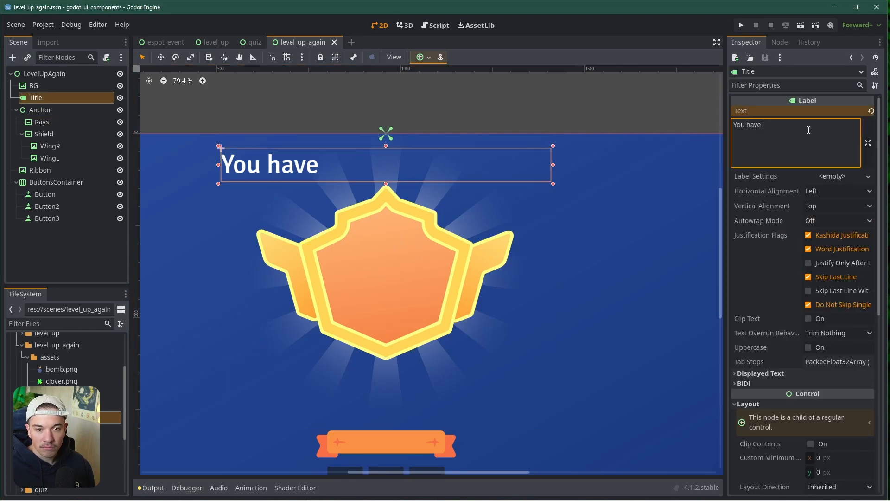
{"action": "key", "text": "ctrl+v"}
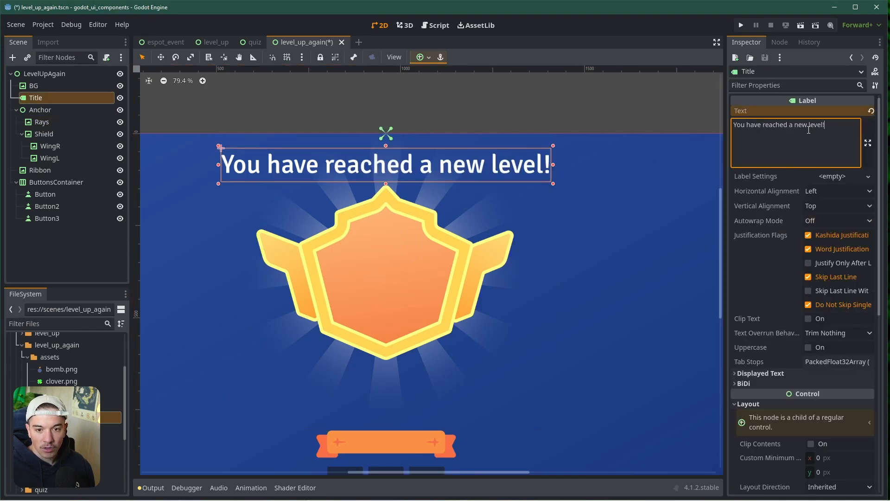
{"action": "left_click", "coordinate": [815, 190]}
{"action": "left_click", "coordinate": [820, 216]}
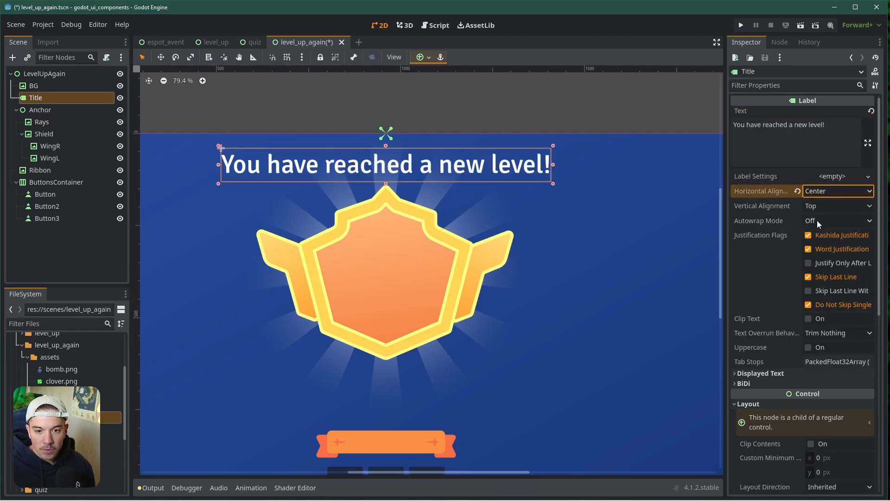
Step: Test the centered Title by shortening its text to "You have" and by appending "zzdzdzdzdzd", undoing each text change
{"action": "left_click", "coordinate": [825, 125]}
{"action": "left_click_drag", "start_coordinate": [825, 124], "coordinate": [763, 125]}
{"action": "key", "text": "BackSpace"}
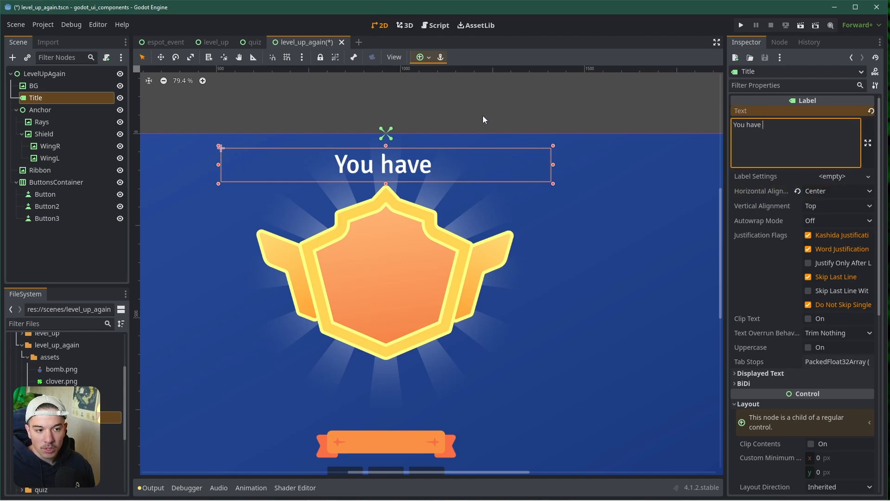
{"action": "key", "text": "ctrl+z"}
{"action": "key", "text": "ctrl+s"}
{"action": "key", "text": "BackSpace"}
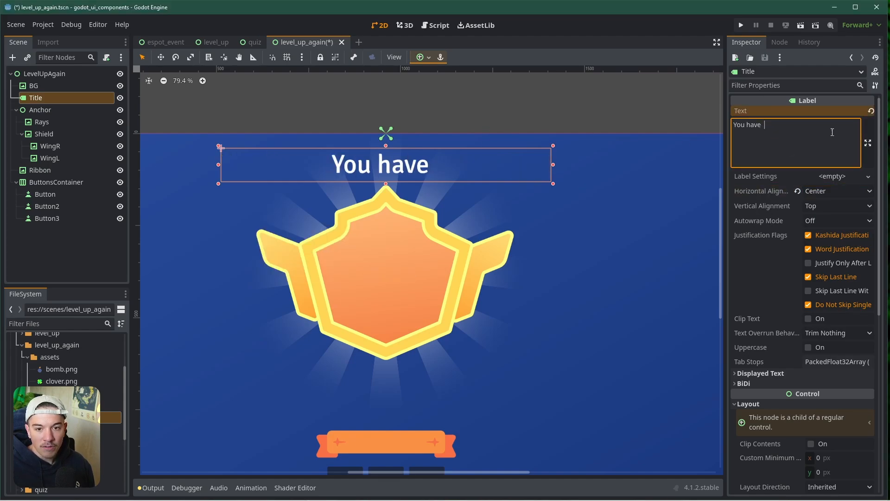
{"action": "key", "text": "ctrl+z"}
{"action": "type", "text": "zzdzdzdzdzd"}
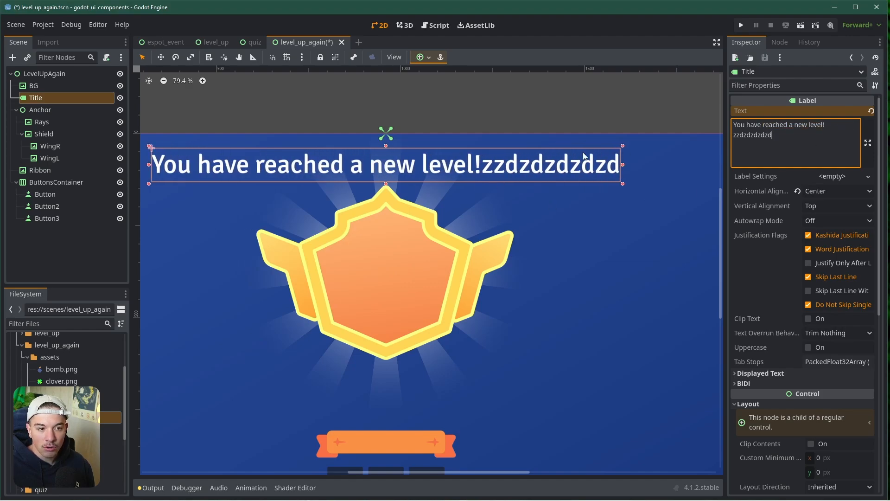
{"action": "key", "text": "ctrl+z"}
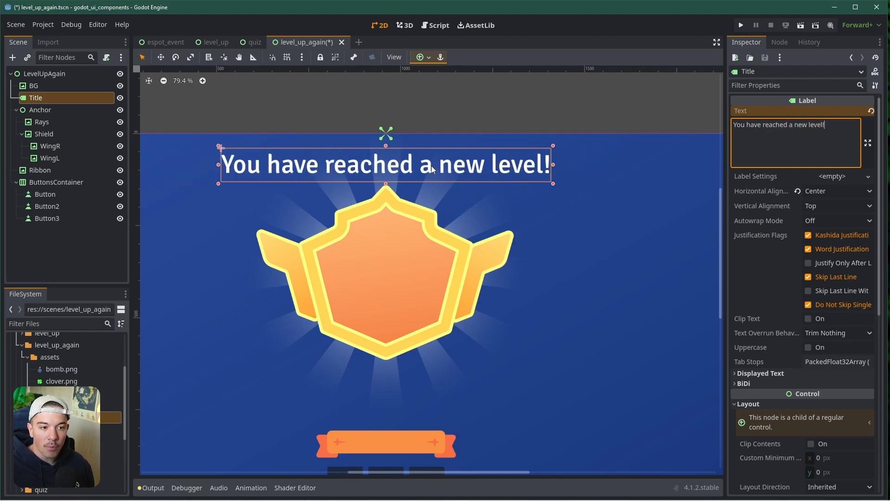
Step: Change the Title's anchor preset to Top Left
{"action": "left_click", "coordinate": [430, 58]}
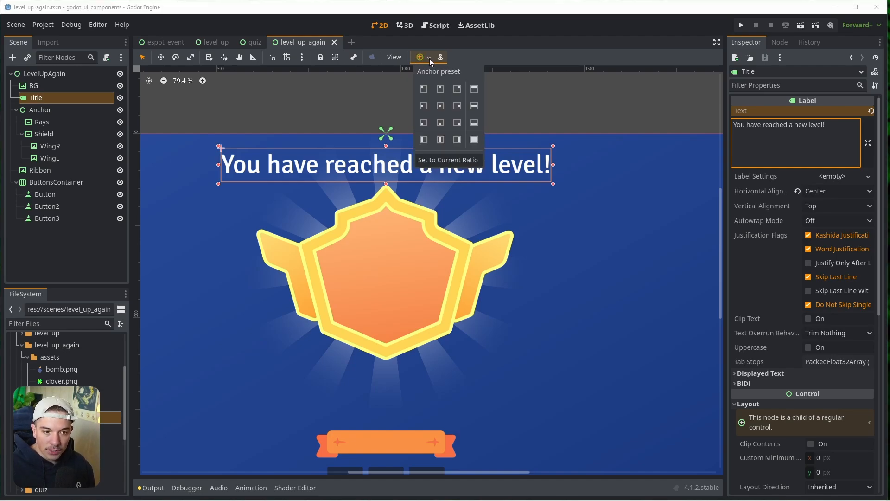
{"action": "left_click", "coordinate": [439, 91]}
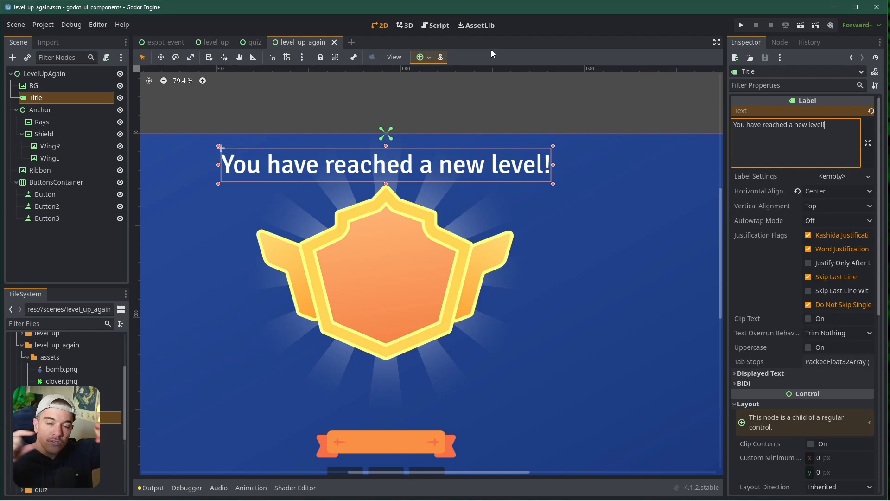
{"action": "scroll", "coordinate": [368, 246], "scroll_direction": "down", "scroll_amount": 8}
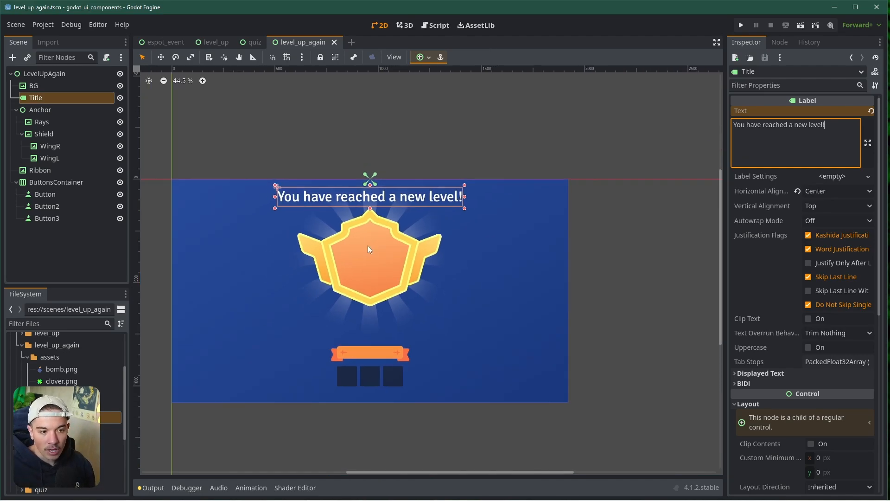
{"action": "scroll", "coordinate": [395, 207], "scroll_direction": "up", "scroll_amount": 9}
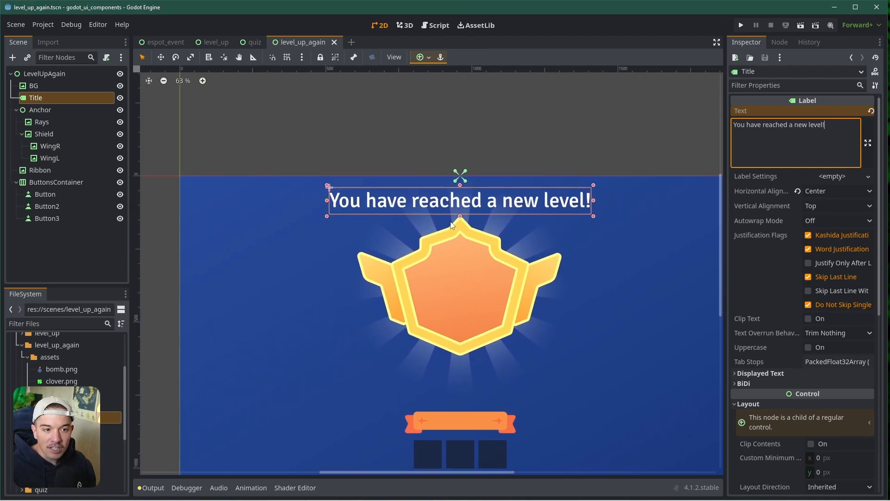
{"action": "left_click", "coordinate": [426, 58]}
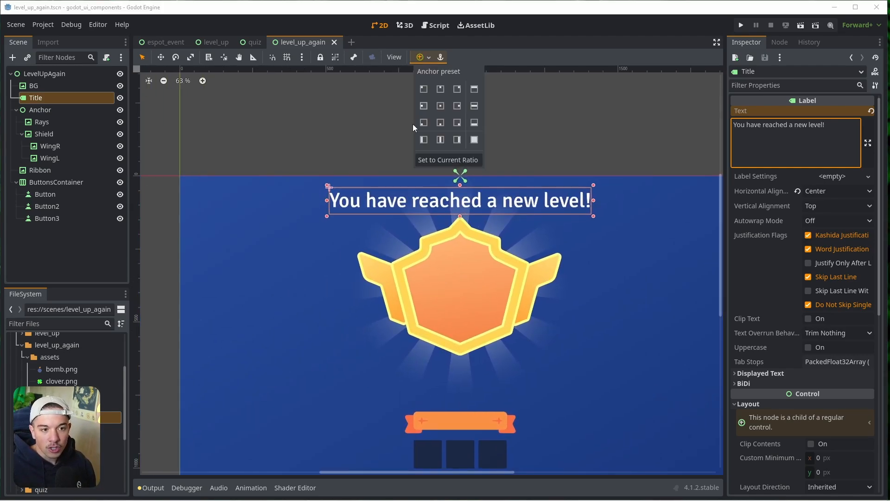
{"action": "left_click", "coordinate": [424, 90]}
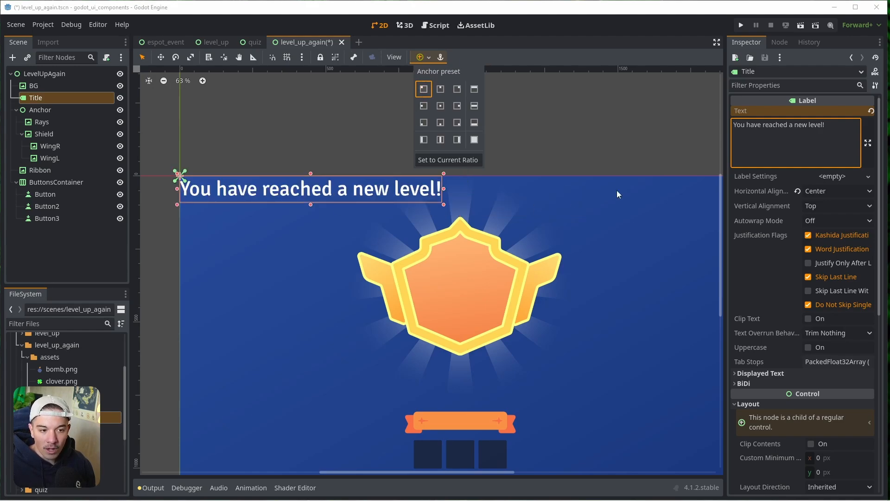
Step: Append "zdzdzdzd" to the Title's text to test which way it grows from the anchor, and delete the extra letters
{"action": "left_click", "coordinate": [839, 130]}
{"action": "type", "text": "zdzdzdzd"}
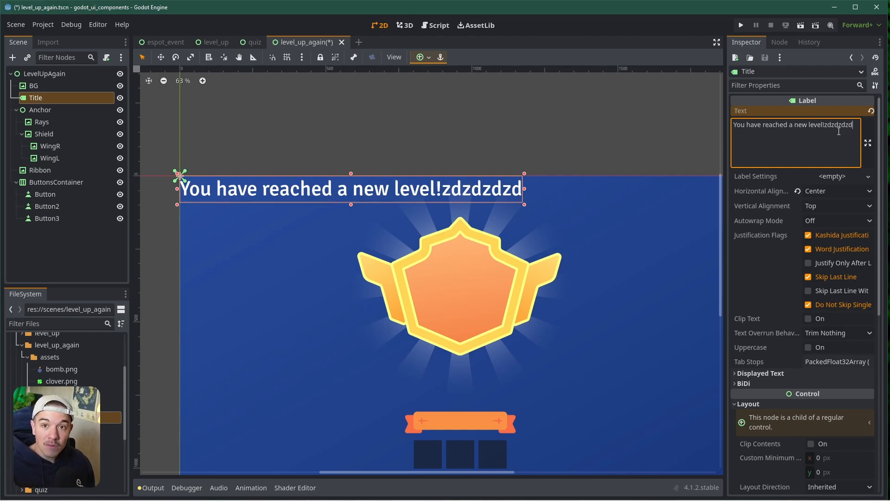
{"action": "key", "text": "BackSpace"}
{"action": "key", "text": "BackSpace"}
{"action": "key", "text": "BackSpace"}
{"action": "key", "text": "BackSpace"}
{"action": "key", "text": "BackSpace"}
{"action": "key", "text": "BackSpace"}
{"action": "key", "text": "BackSpace"}
{"action": "key", "text": "BackSpace"}
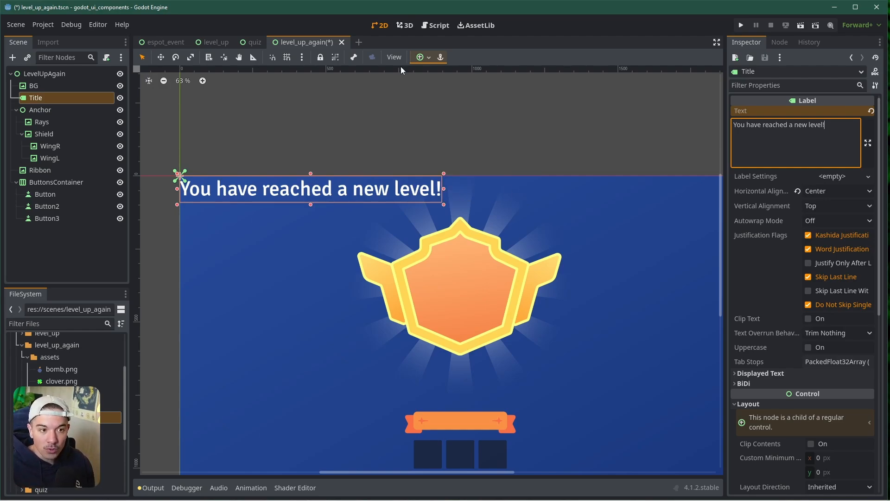
Step: Change the Title's anchor preset to Center Top
{"action": "left_click", "coordinate": [429, 57]}
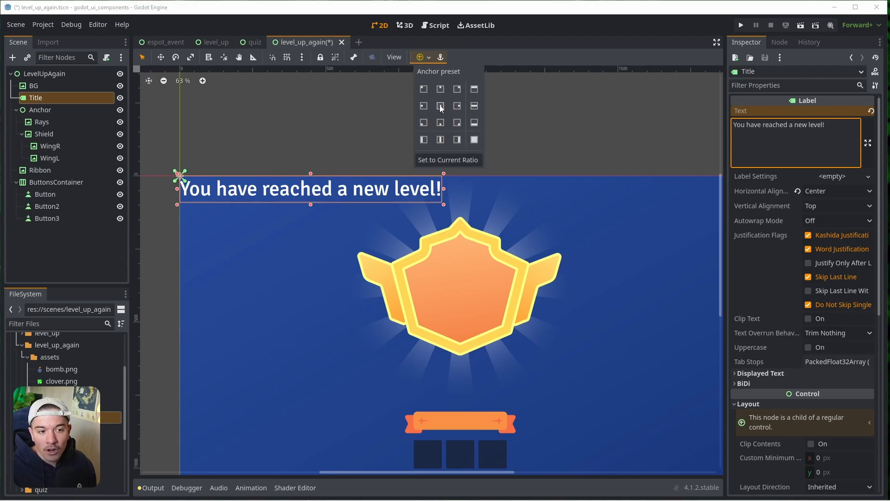
{"action": "left_click", "coordinate": [440, 106]}
{"action": "scroll", "coordinate": [489, 201], "scroll_direction": "down", "scroll_amount": 2}
{"action": "left_click", "coordinate": [498, 192]}
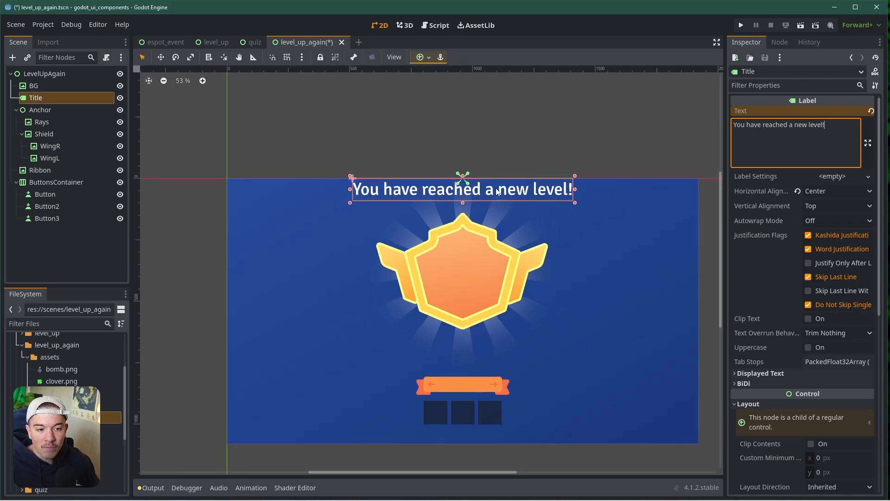
{"action": "left_click", "coordinate": [507, 155]}
{"action": "left_click", "coordinate": [490, 190]}
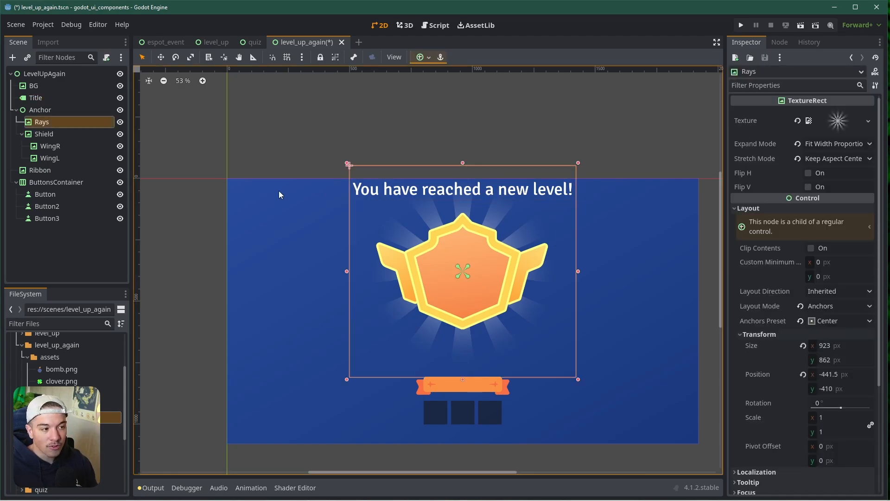
Step: Nudge the Title straight down until its top offset is 36 px below the screen's upper edge
{"action": "left_click", "coordinate": [38, 98]}
{"action": "key", "text": "Down"}
{"action": "key", "text": "Down"}
{"action": "key", "text": "Down"}
{"action": "key", "text": "Down"}
{"action": "key", "text": "Down"}
{"action": "key", "text": "Down"}
{"action": "key", "text": "Down"}
{"action": "key", "text": "Down"}
{"action": "key", "text": "Down"}
{"action": "key", "text": "Down"}
{"action": "key", "text": "Down"}
{"action": "key", "text": "Down"}
{"action": "key", "text": "Down"}
{"action": "key", "text": "Down"}
{"action": "key", "text": "Down"}
{"action": "key", "text": "Down"}
{"action": "key", "text": "Down"}
{"action": "key", "text": "Down"}
{"action": "key", "text": "Down"}
{"action": "key", "text": "Down"}
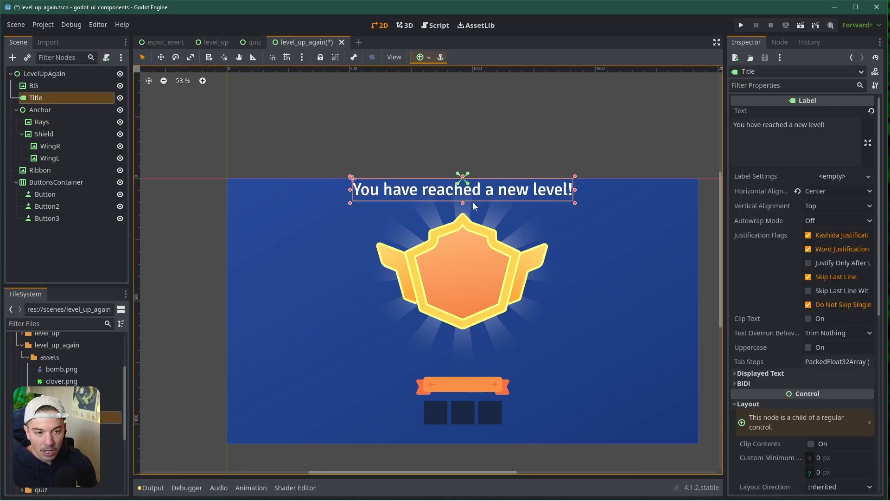
Step: Switch the Title's Anchors Preset to Custom in a widened Inspector and expand its anchor points, anchor offsets and grow direction
{"action": "scroll", "coordinate": [807, 343], "scroll_direction": "down", "scroll_amount": 5}
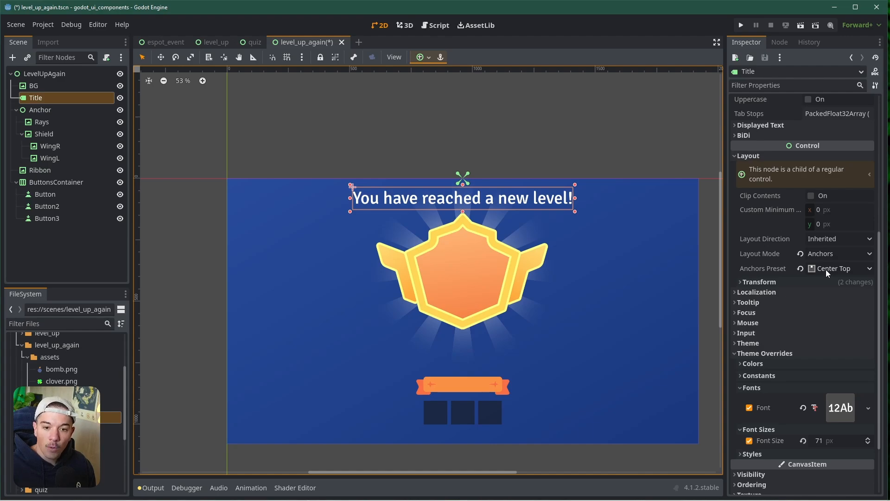
{"action": "left_click_drag", "start_coordinate": [725, 275], "coordinate": [687, 276]}
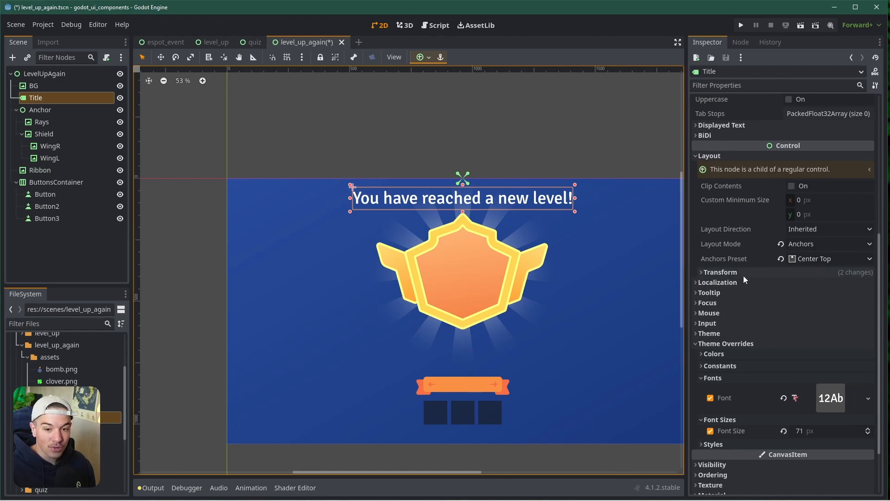
{"action": "left_click", "coordinate": [809, 259]}
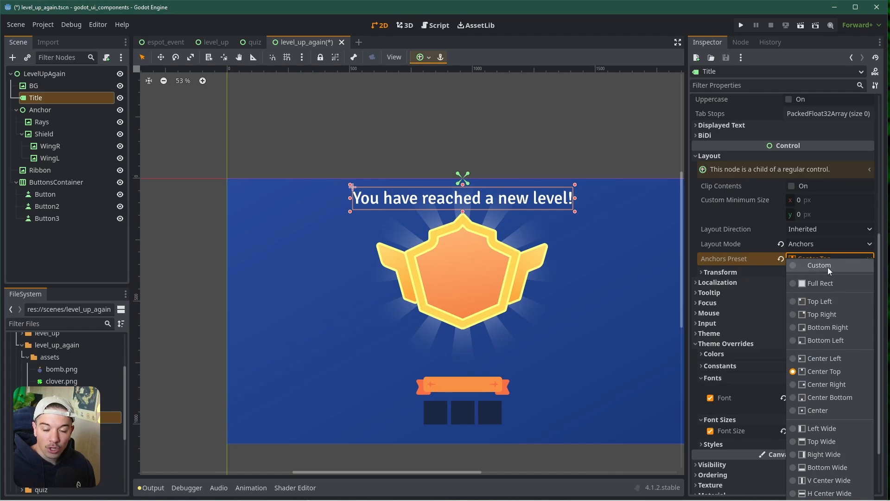
{"action": "left_click", "coordinate": [828, 266]}
{"action": "left_click", "coordinate": [730, 274]}
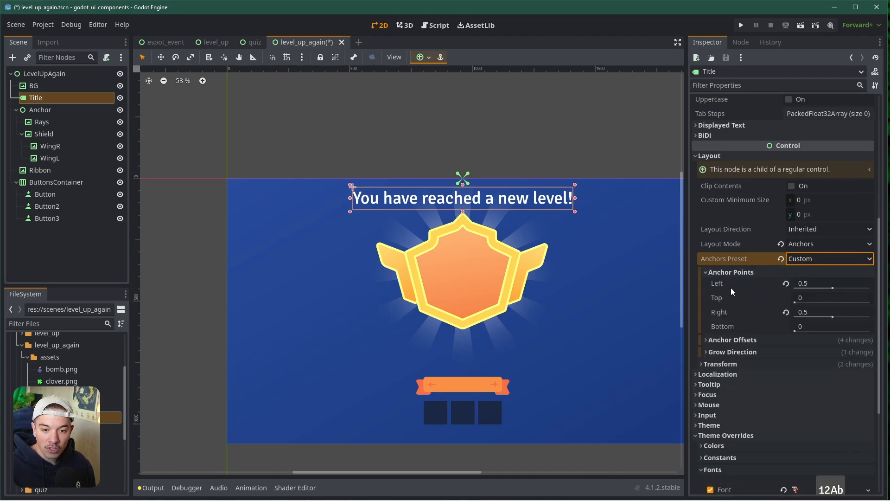
{"action": "left_click", "coordinate": [737, 341]}
{"action": "left_click", "coordinate": [727, 408]}
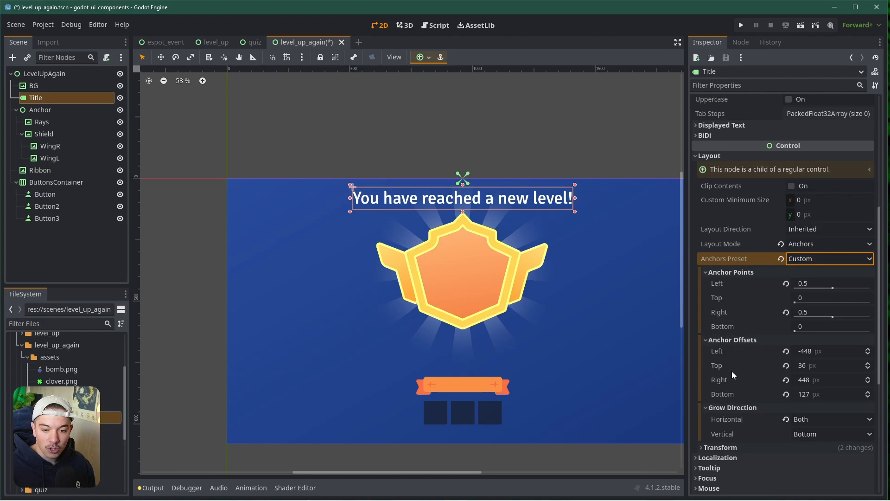
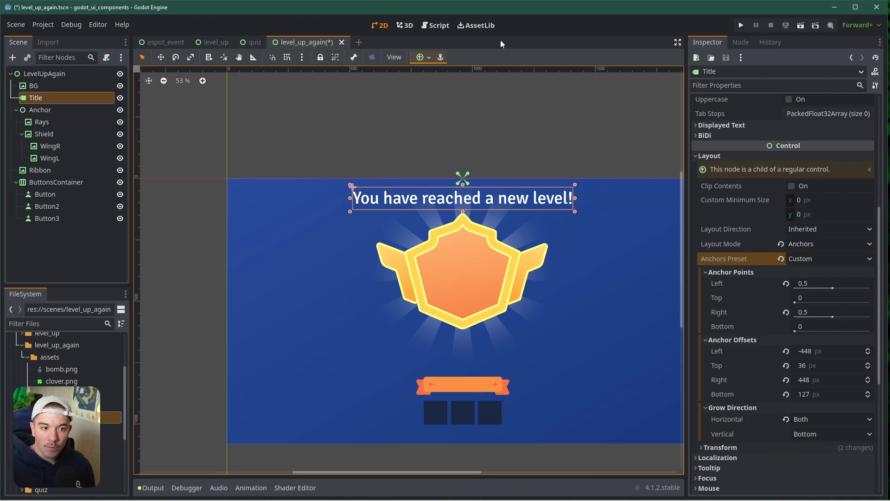
Step: Try custom anchor points on the Title by setting its Right anchor to 0.671
{"action": "left_click", "coordinate": [428, 57]}
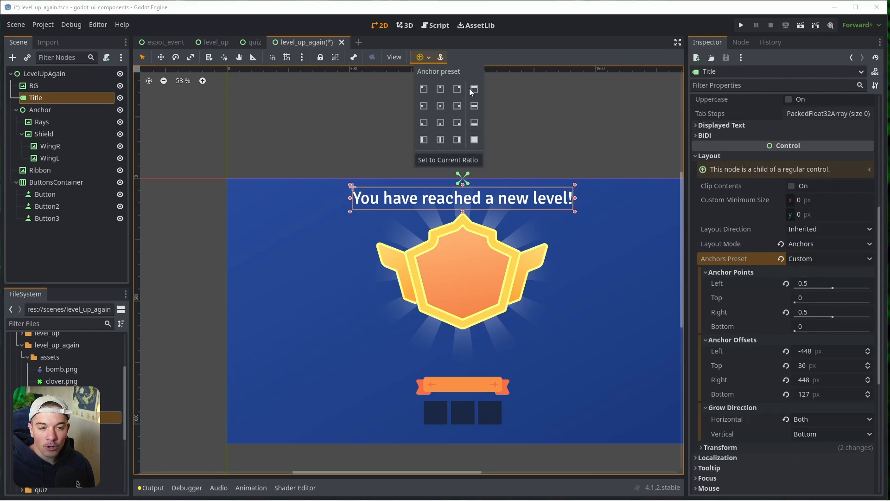
{"action": "left_click", "coordinate": [481, 50]}
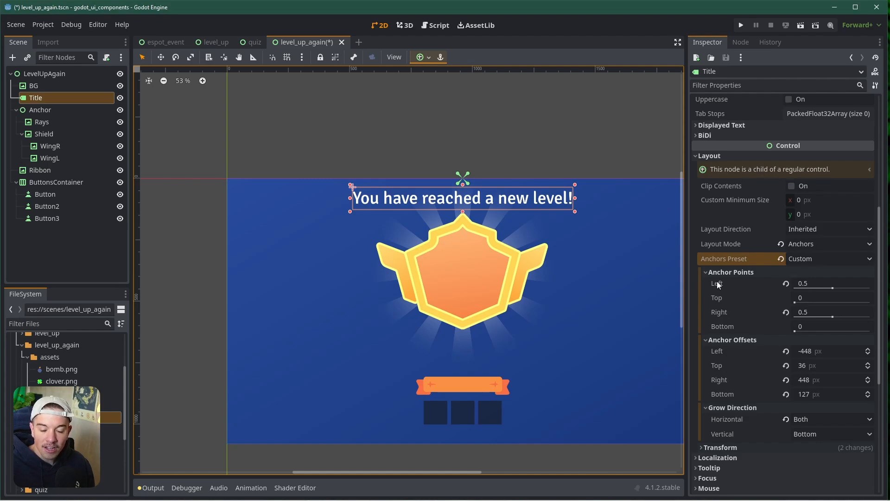
{"action": "mouse_move", "coordinate": [822, 283]}
{"action": "left_mouse_down"}
{"action": "mouse_move", "coordinate": [844, 288]}
{"action": "mouse_move", "coordinate": [819, 290]}
{"action": "left_mouse_up"}
{"action": "key", "text": "ctrl+z"}
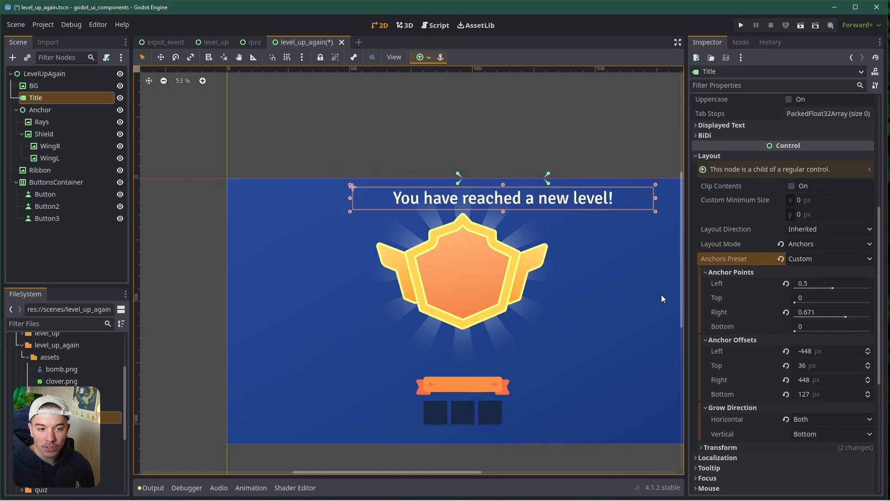
Step: Try the Center Top anchor preset on the Rays node, and undo the change
{"action": "left_click", "coordinate": [530, 149]}
{"action": "left_click", "coordinate": [469, 197]}
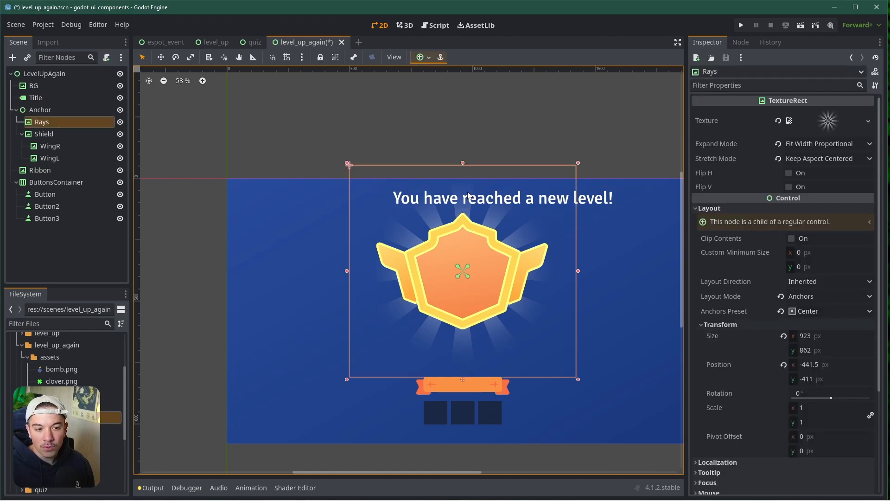
{"action": "left_click", "coordinate": [430, 59]}
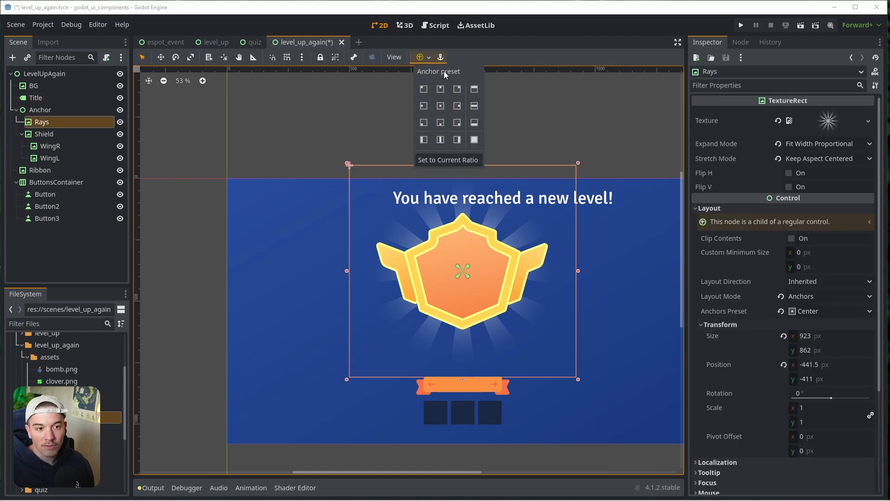
{"action": "left_click", "coordinate": [441, 89]}
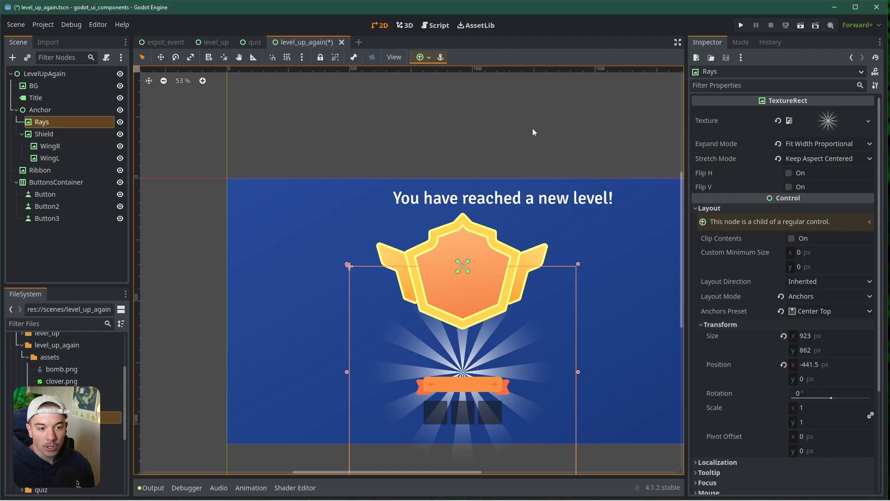
{"action": "key", "text": "ctrl+z"}
Step: Reapply the Center Top anchor preset to the Title and switch Anchors Preset to Custom to show its grow direction settings
{"action": "left_click", "coordinate": [608, 200]}
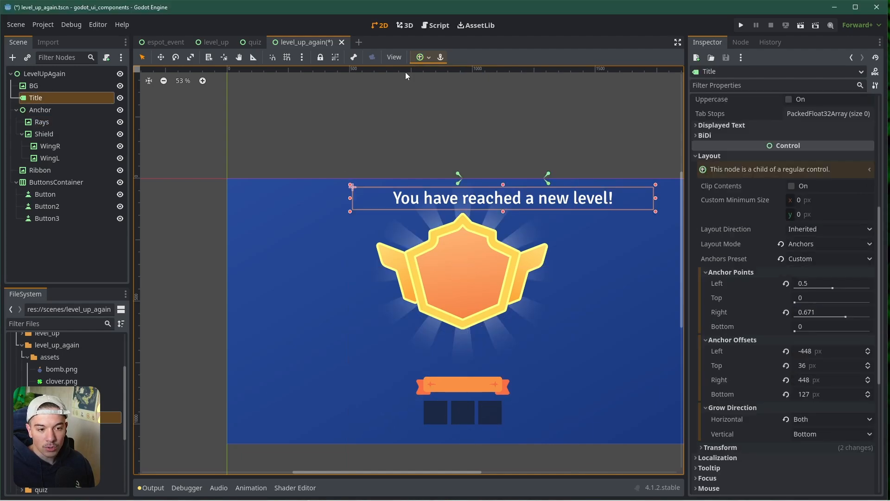
{"action": "left_click", "coordinate": [421, 57]}
{"action": "left_click", "coordinate": [440, 89]}
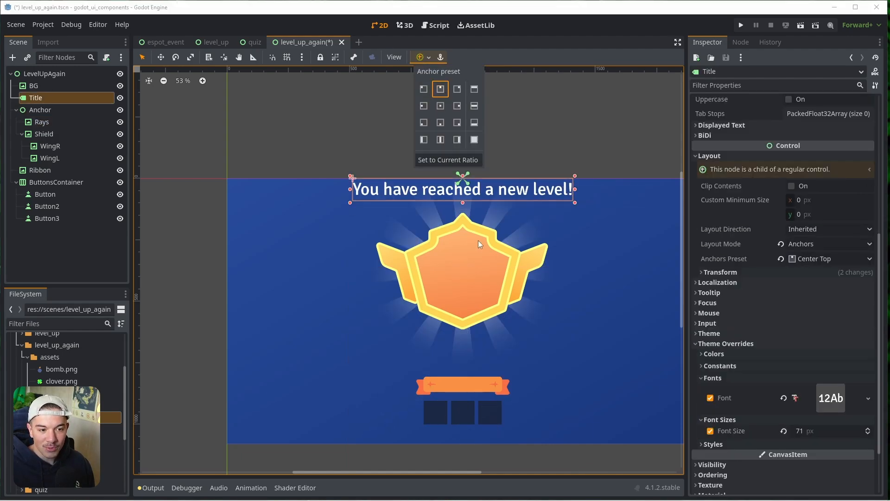
{"action": "left_click", "coordinate": [810, 258]}
{"action": "left_click", "coordinate": [813, 268]}
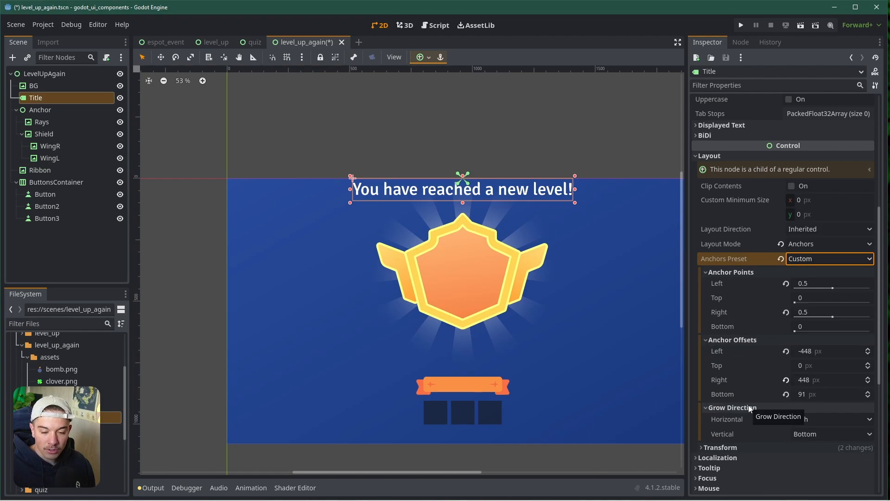
Step: Anchor the Title to Top Left, switch it to the Custom preset and set its horizontal grow direction to Left
{"action": "left_click", "coordinate": [427, 59]}
{"action": "left_click", "coordinate": [424, 89]}
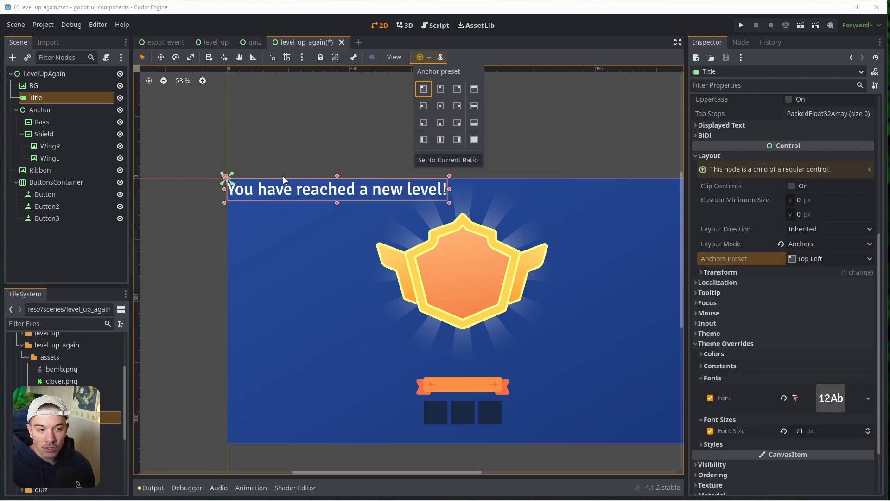
{"action": "left_click", "coordinate": [811, 259]}
{"action": "left_click", "coordinate": [812, 258]}
{"action": "left_click", "coordinate": [813, 266]}
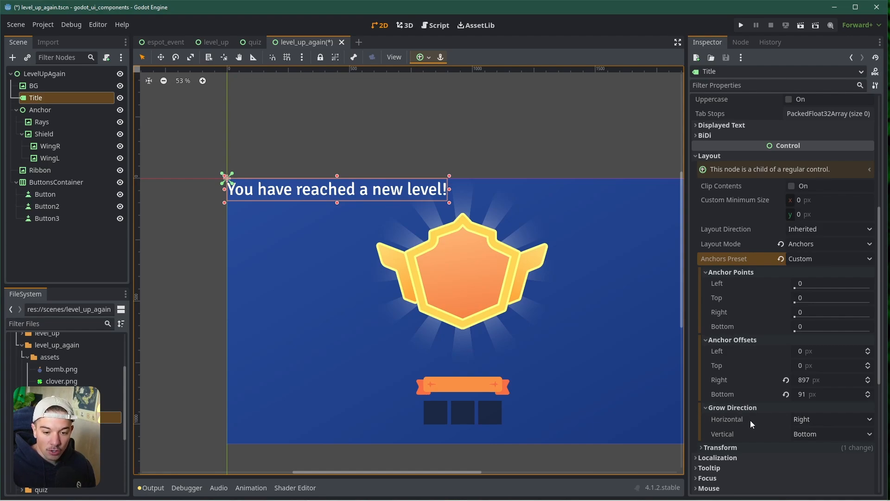
{"action": "left_click", "coordinate": [819, 419]}
{"action": "left_click", "coordinate": [819, 433]}
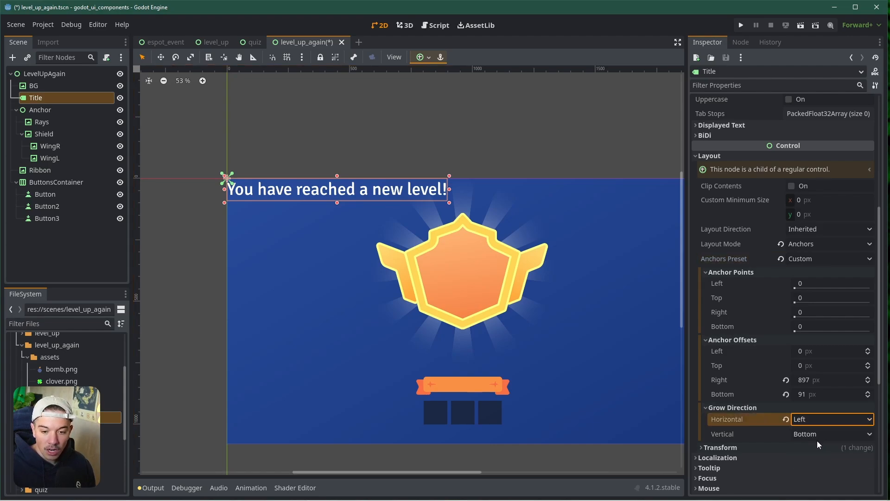
Step: Append "zdzdzdzdzdzd" to the Title's text to test the grow direction, and delete the extra letters
{"action": "scroll", "coordinate": [798, 257], "scroll_direction": "up", "scroll_amount": 10}
{"action": "left_click", "coordinate": [822, 132]}
{"action": "type", "text": "zdzdzdzd"}
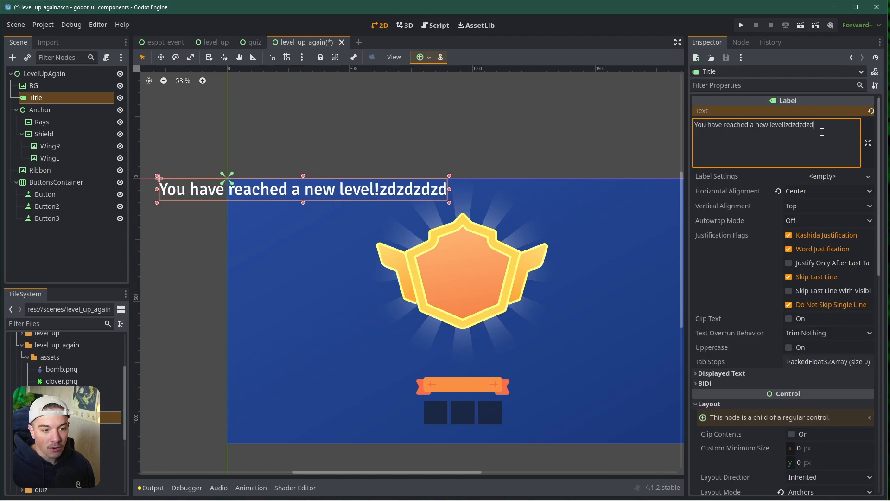
{"action": "type", "text": "zdzd"}
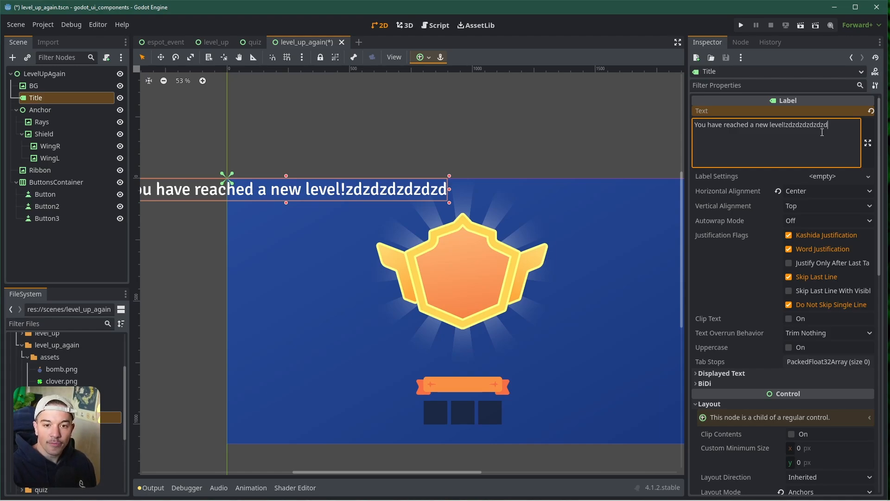
{"action": "key", "text": "BackSpace"}
{"action": "key", "text": "BackSpace"}
{"action": "key", "text": "BackSpace"}
{"action": "key", "text": "BackSpace"}
{"action": "key", "text": "BackSpace"}
{"action": "key", "text": "BackSpace"}
{"action": "key", "text": "BackSpace"}
{"action": "key", "text": "BackSpace"}
{"action": "key", "text": "BackSpace"}
{"action": "key", "text": "BackSpace"}
{"action": "key", "text": "BackSpace"}
{"action": "key", "text": "BackSpace"}
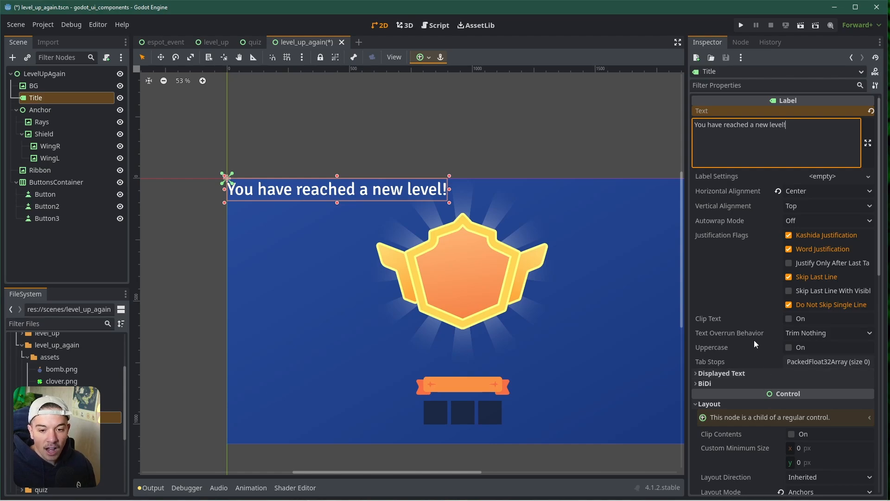
Step: Set the Title's anchor preset back to Center Top
{"action": "scroll", "coordinate": [791, 318], "scroll_direction": "down", "scroll_amount": 5}
{"action": "scroll", "coordinate": [542, 241], "scroll_direction": "up", "scroll_amount": 3}
{"action": "scroll", "coordinate": [473, 109], "scroll_direction": "down", "scroll_amount": 4}
{"action": "middle_click_drag", "start_coordinate": [473, 109], "coordinate": [403, 132]}
{"action": "left_click", "coordinate": [428, 58]}
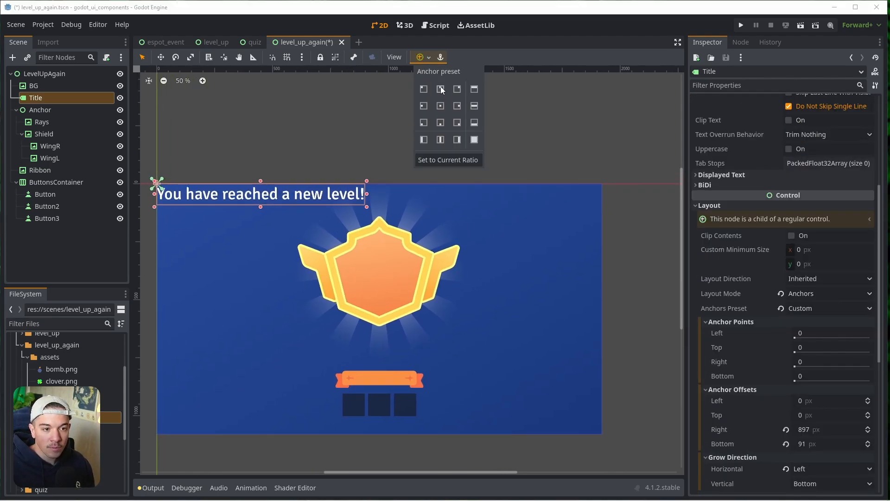
{"action": "left_click", "coordinate": [440, 89]}
{"action": "left_click", "coordinate": [397, 198]}
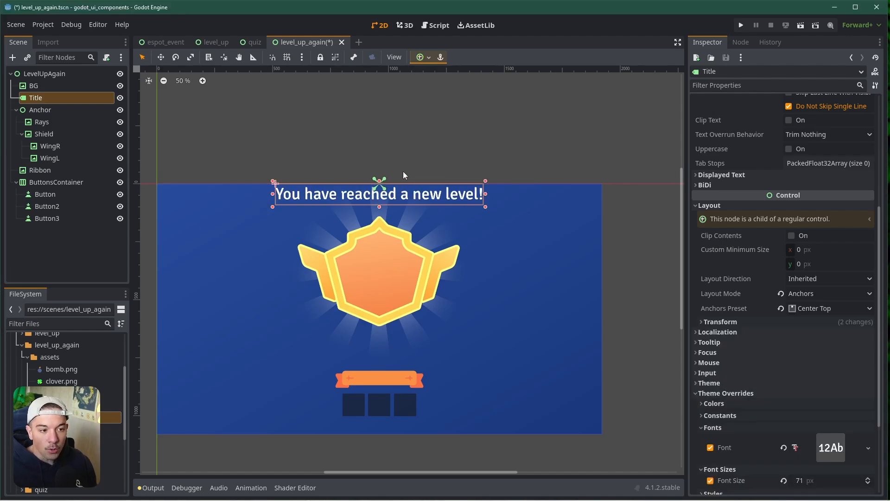
Step: Move the Title slightly down so it sits just above the shield, and deselect it
{"action": "scroll", "coordinate": [421, 178], "scroll_direction": "up", "scroll_amount": 1}
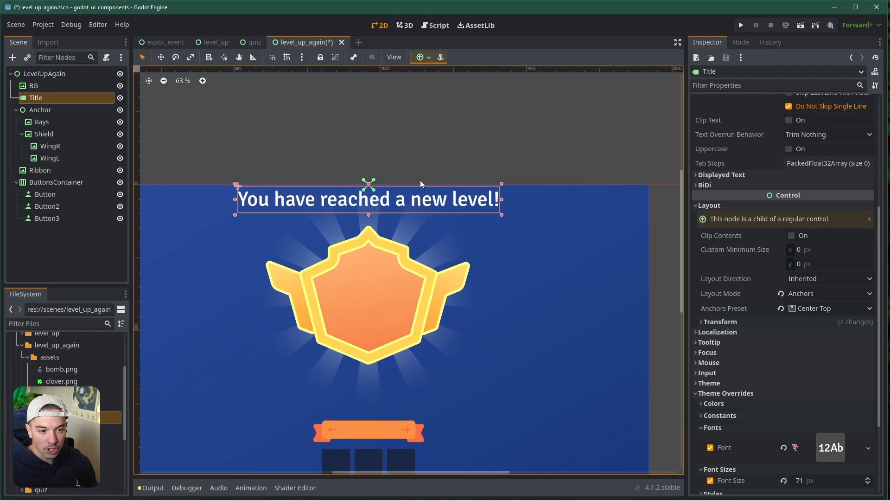
{"action": "left_click_drag", "start_coordinate": [421, 183], "coordinate": [430, 208]}
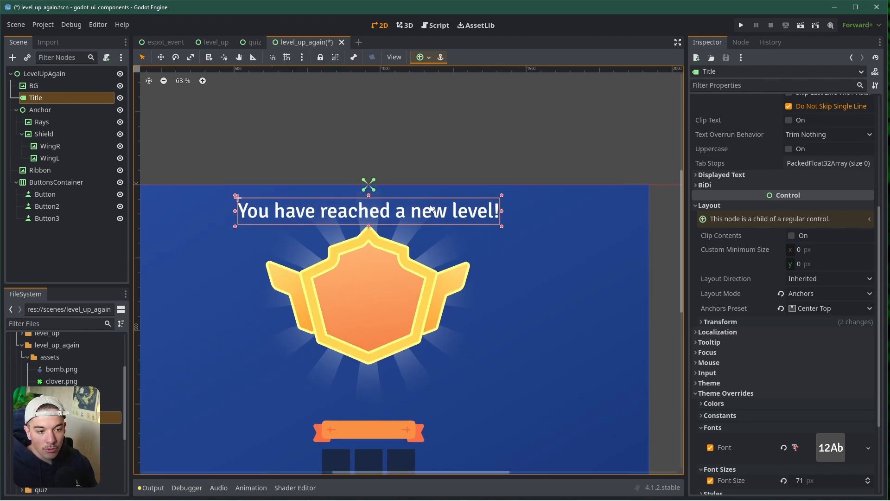
{"action": "left_click", "coordinate": [447, 152]}
{"action": "scroll", "coordinate": [401, 229], "scroll_direction": "down", "scroll_amount": 1}
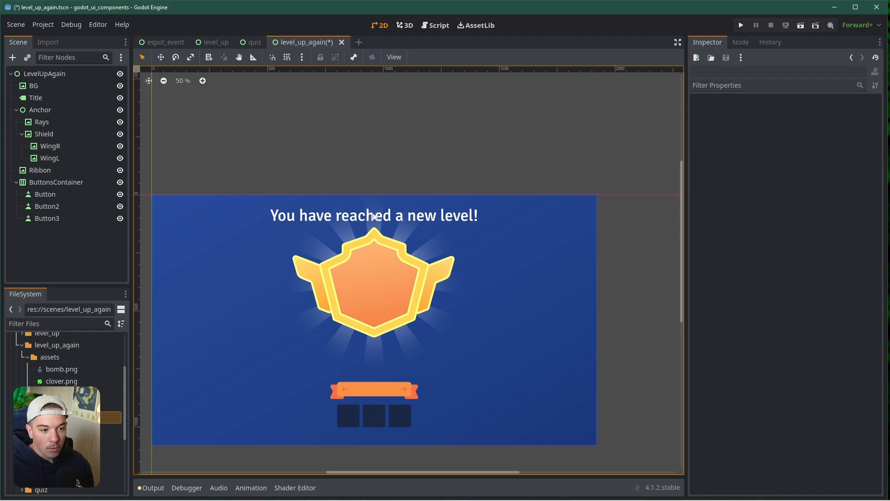
Step: Duplicate the Title label and rename the copy Level
{"action": "left_click", "coordinate": [388, 225]}
{"action": "left_click", "coordinate": [42, 97]}
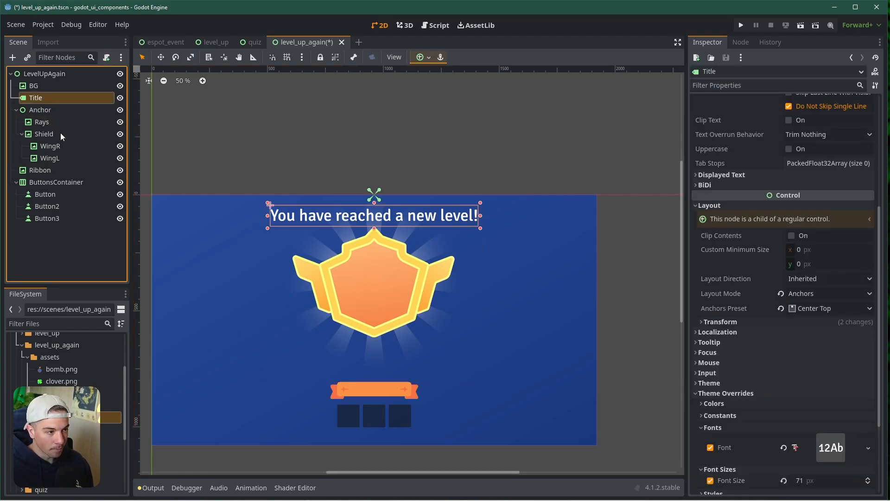
{"action": "key", "text": "ctrl+d"}
{"action": "double_click", "coordinate": [54, 110]}
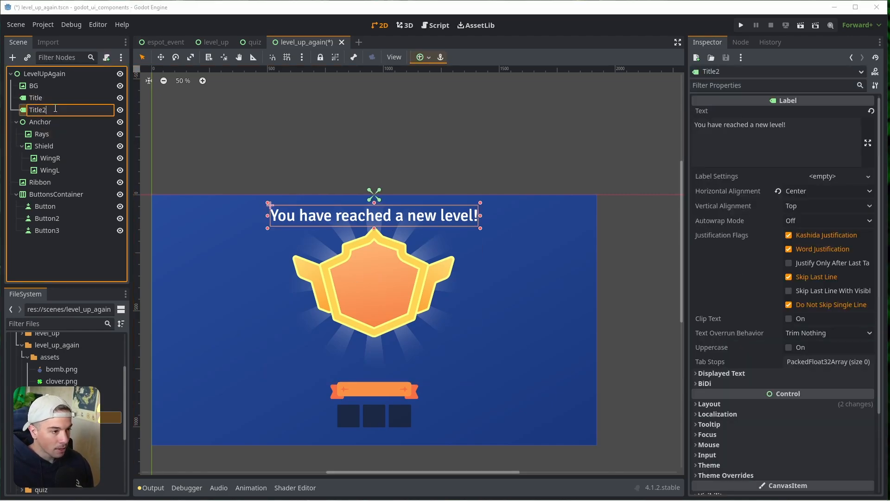
{"action": "type", "text": "level"}
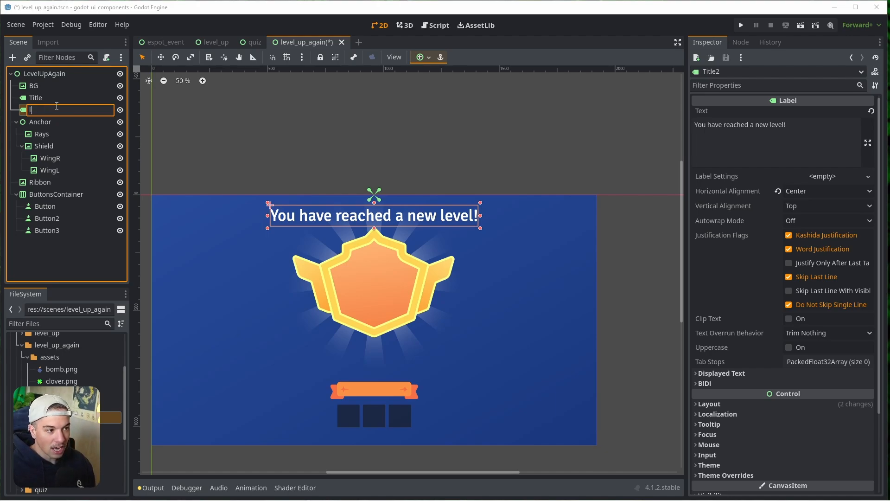
{"action": "key", "text": "BackSpace"}
{"action": "key", "text": "BackSpace"}
{"action": "type", "text": "Level"}
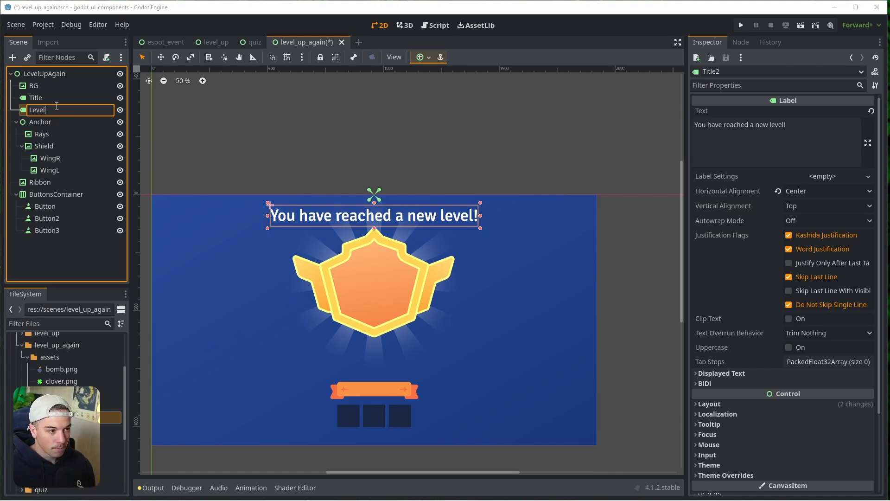
{"action": "key", "text": "Return"}
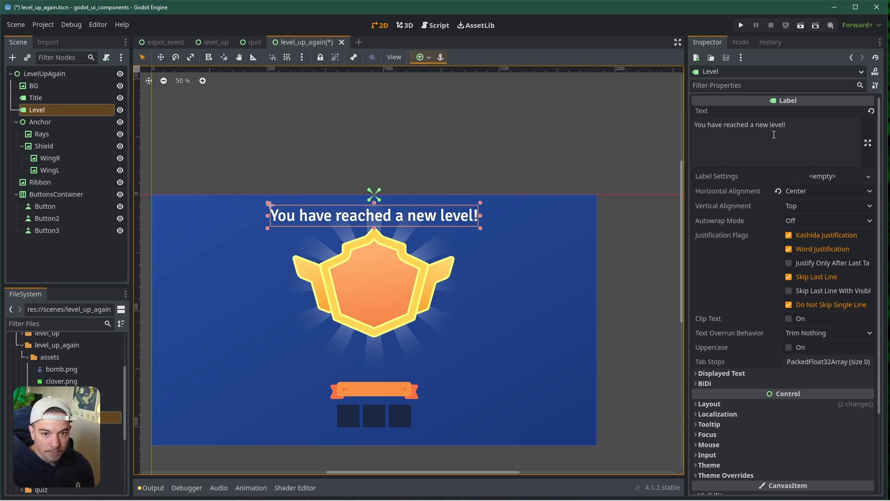
Step: Replace the Level label's text with "LEVEL"
{"action": "left_click", "coordinate": [773, 134]}
{"action": "key", "text": "ctrl+a"}
{"action": "type", "text": "LEVEL"}
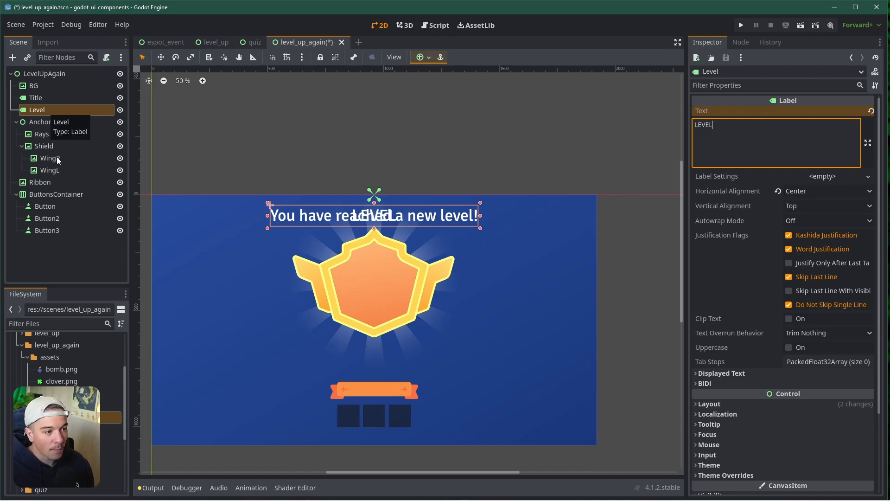
Step: Make the Level label a child of the Shield node, placed above WingR
{"action": "left_click", "coordinate": [49, 146]}
{"action": "left_click_drag", "start_coordinate": [48, 110], "coordinate": [56, 147]}
{"action": "left_click", "coordinate": [46, 135]}
{"action": "left_click", "coordinate": [399, 221]}
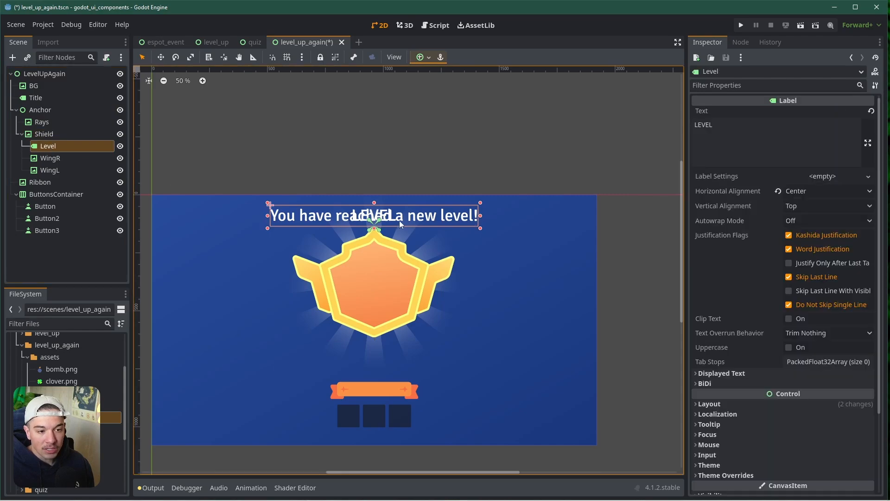
Step: Set the Level label's anchor preset to Center Top and narrow its box symmetrically to fit the text
{"action": "scroll", "coordinate": [350, 99], "scroll_direction": "up", "scroll_amount": 1}
{"action": "left_click", "coordinate": [421, 57]}
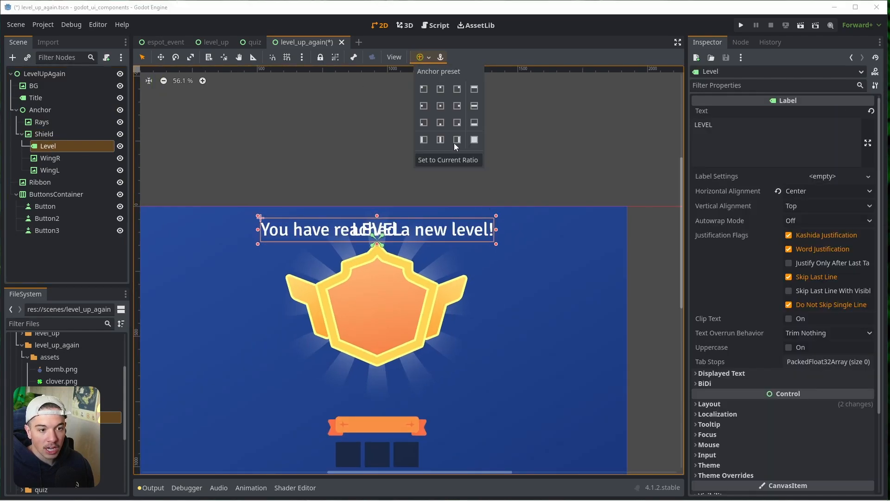
{"action": "left_click", "coordinate": [441, 91]}
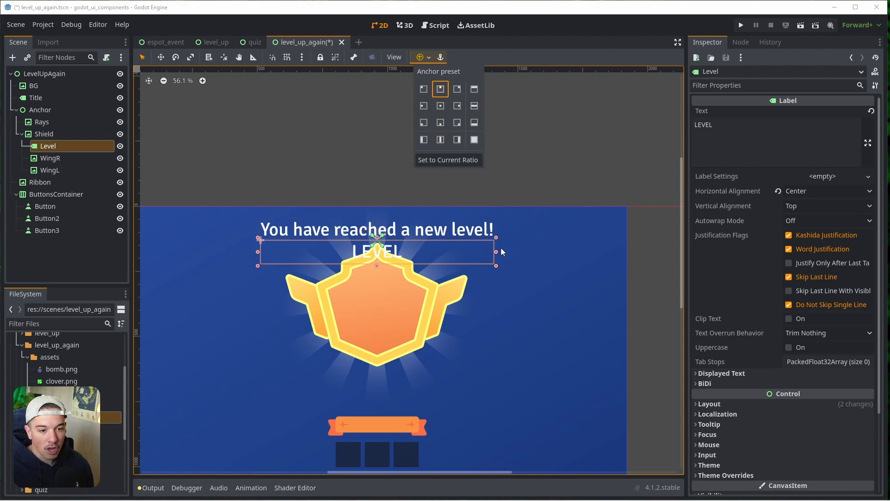
{"action": "left_click", "coordinate": [471, 253]}
{"action": "left_click_drag", "start_coordinate": [497, 252], "coordinate": [408, 253]}
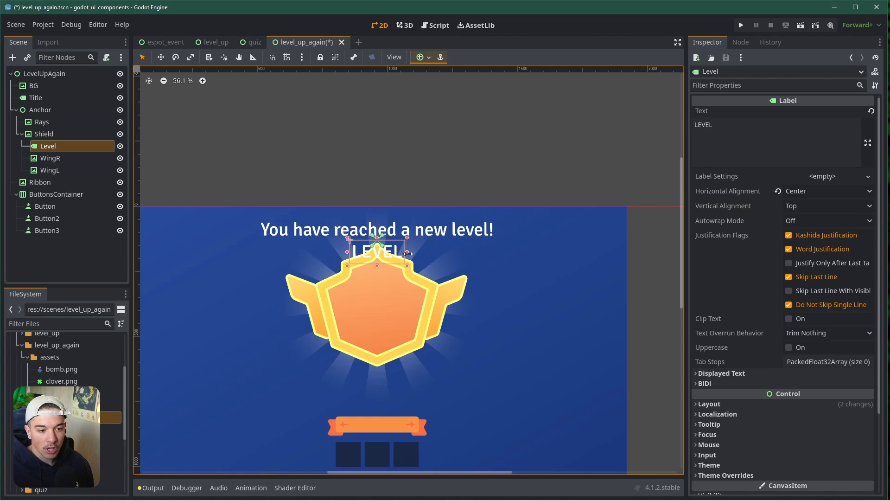
Step: Move the Level label straight down into the upper part of the shield's orange face
{"action": "key", "text": "Down"}
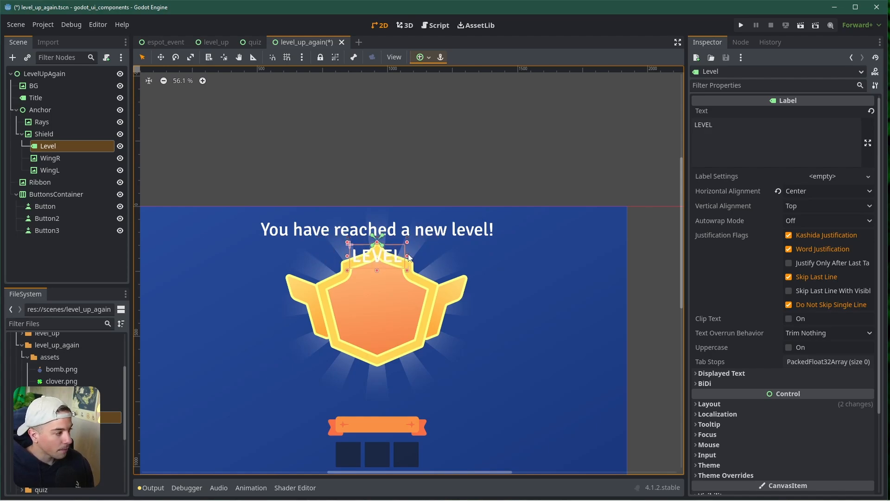
{"action": "key", "text": "Down"}
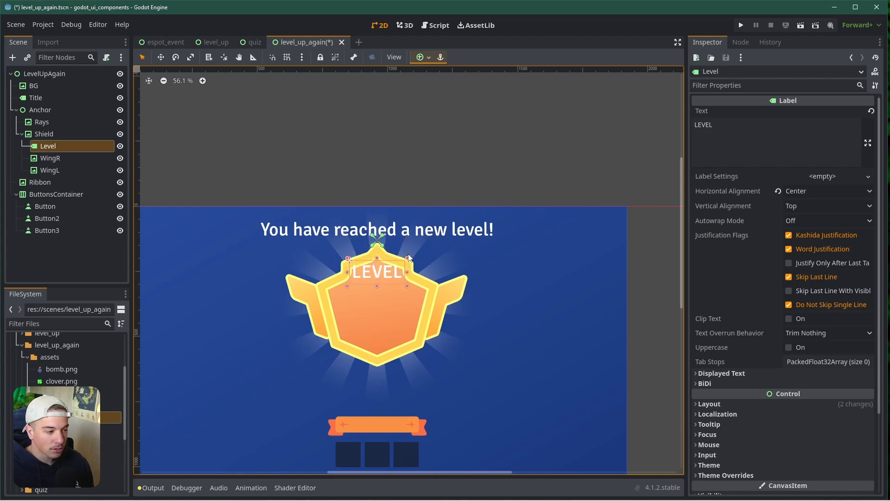
{"action": "key", "text": "Down"}
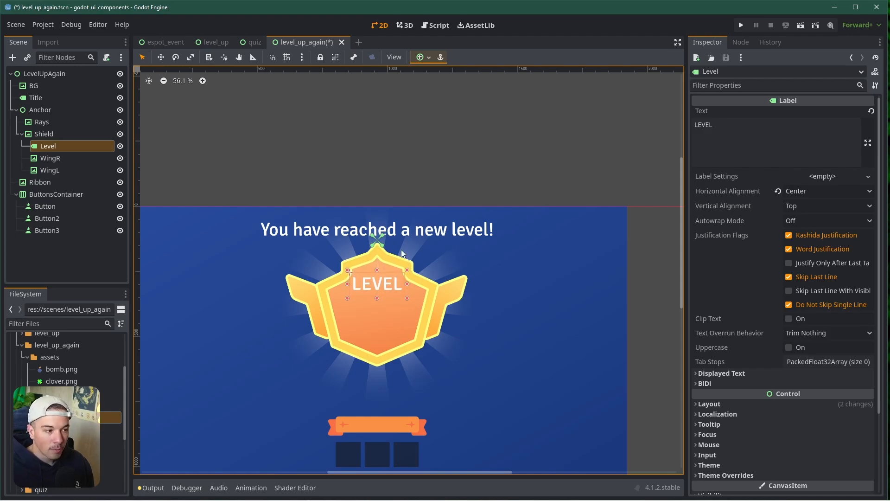
{"action": "left_click", "coordinate": [65, 146]}
Step: Duplicate the Level label as LevelNb and set the copy's text to "10"
{"action": "scroll", "coordinate": [378, 290], "scroll_direction": "up", "scroll_amount": 3}
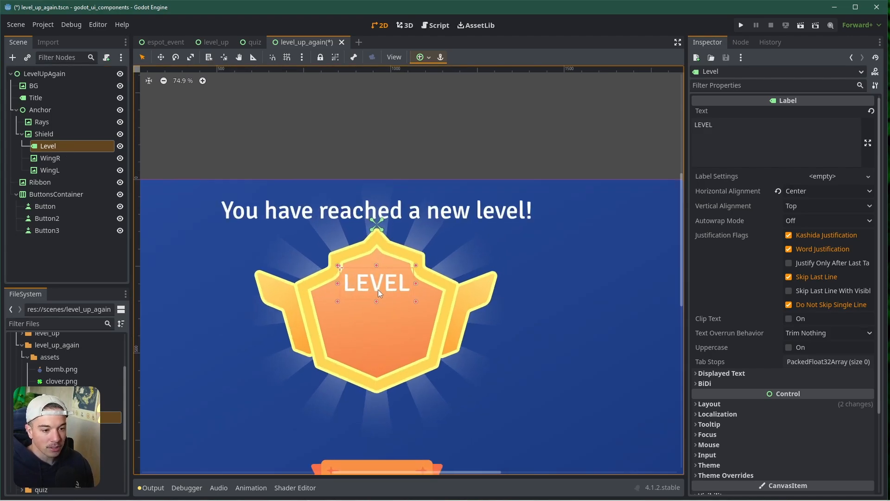
{"action": "scroll", "coordinate": [386, 238], "scroll_direction": "up", "scroll_amount": 1}
{"action": "left_click", "coordinate": [68, 146]}
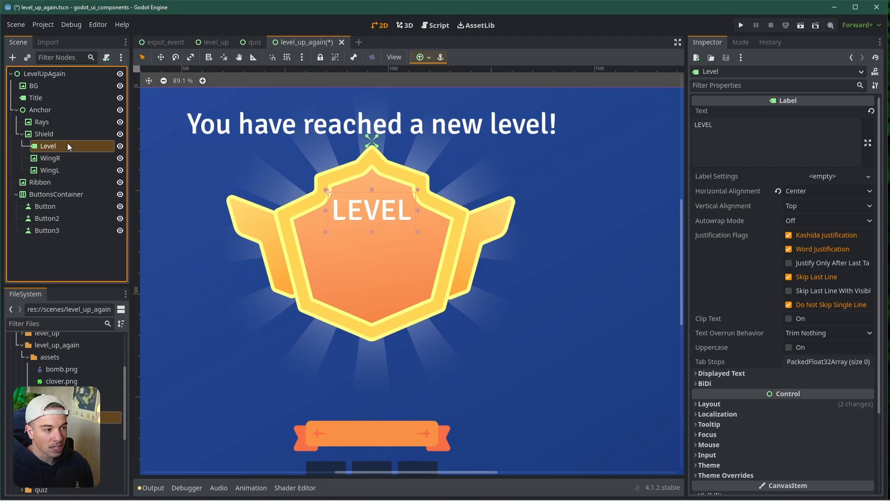
{"action": "key", "text": "ctrl+d"}
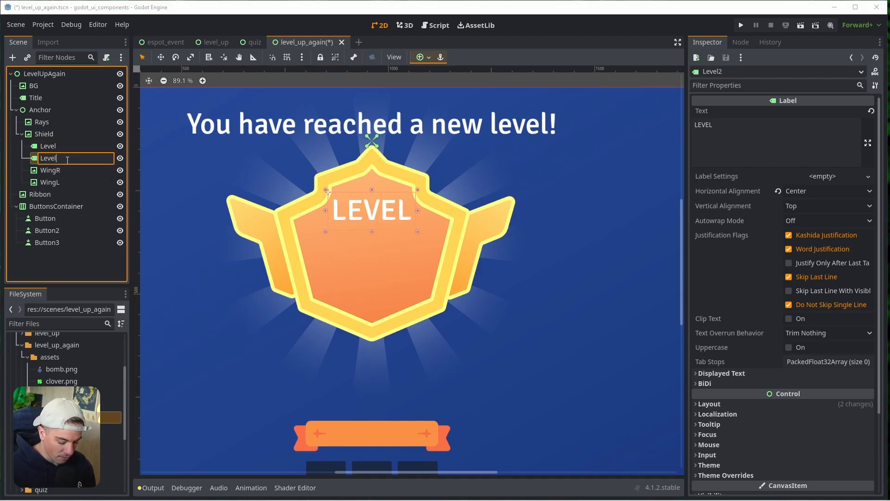
{"action": "type", "text": "Nb"}
{"action": "key", "text": "Return"}
{"action": "double_click", "coordinate": [703, 125]}
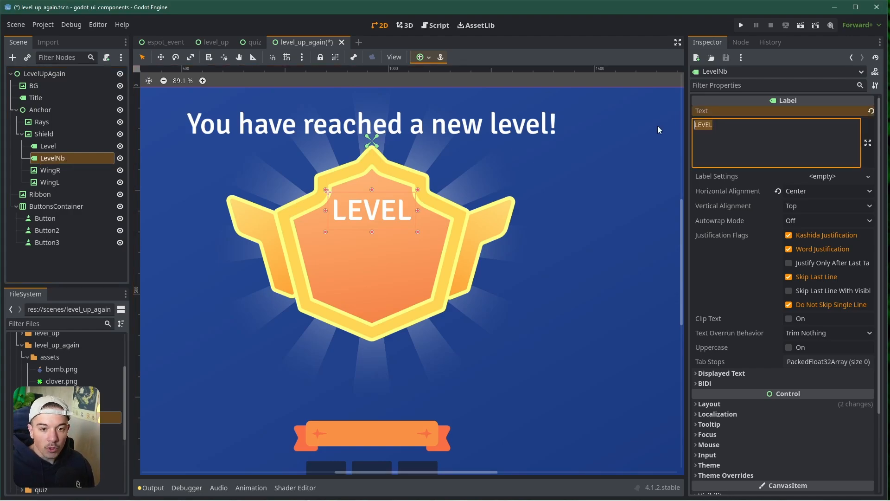
{"action": "type", "text": "10"}
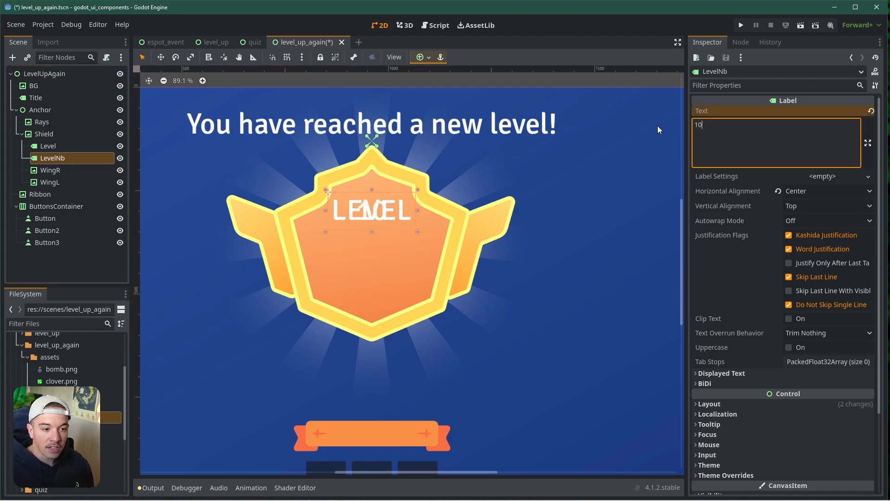
Step: Set the LevelNb label's anchor preset to Center within the shield
{"action": "left_click", "coordinate": [421, 57]}
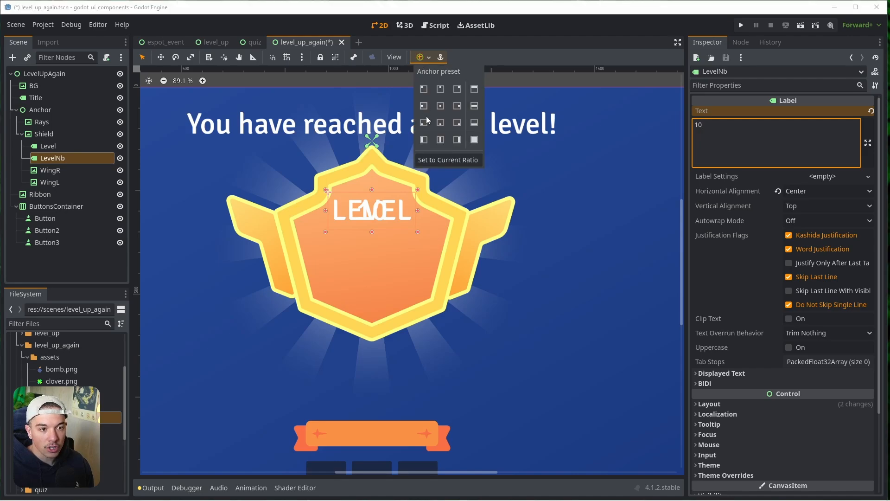
{"action": "left_click", "coordinate": [440, 106]}
{"action": "left_click", "coordinate": [326, 265]}
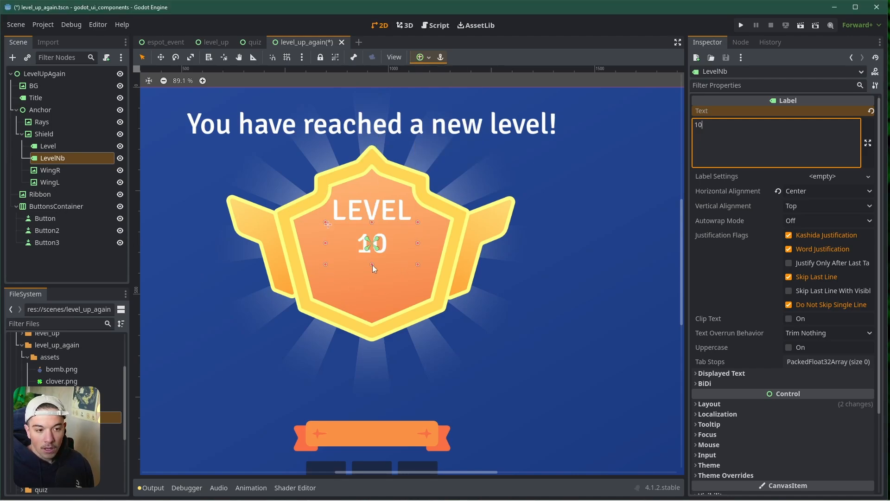
Step: Extend the LevelNb label's box down towards the shield's lower edge and set its vertical alignment to Center
{"action": "left_click_drag", "start_coordinate": [373, 265], "coordinate": [373, 301]}
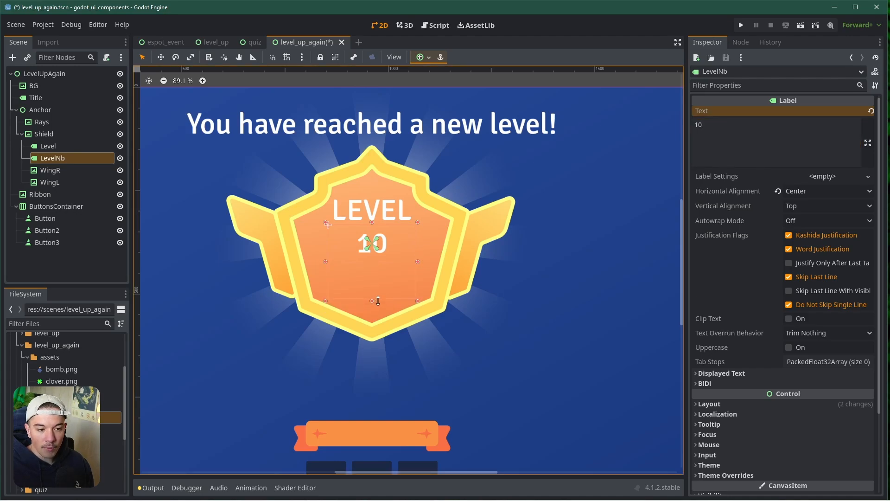
{"action": "left_click", "coordinate": [795, 206]}
{"action": "left_click", "coordinate": [806, 232]}
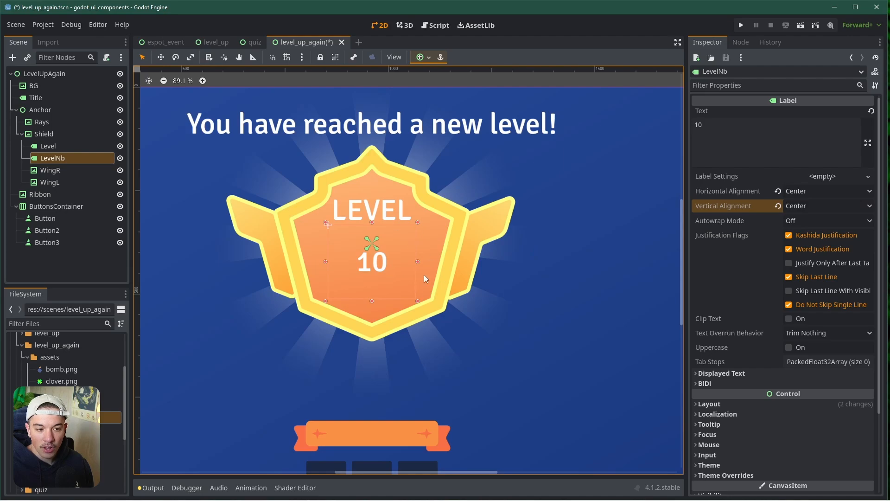
Step: Override the LevelNb label's font size with 196 px
{"action": "scroll", "coordinate": [755, 365], "scroll_direction": "down", "scroll_amount": 3}
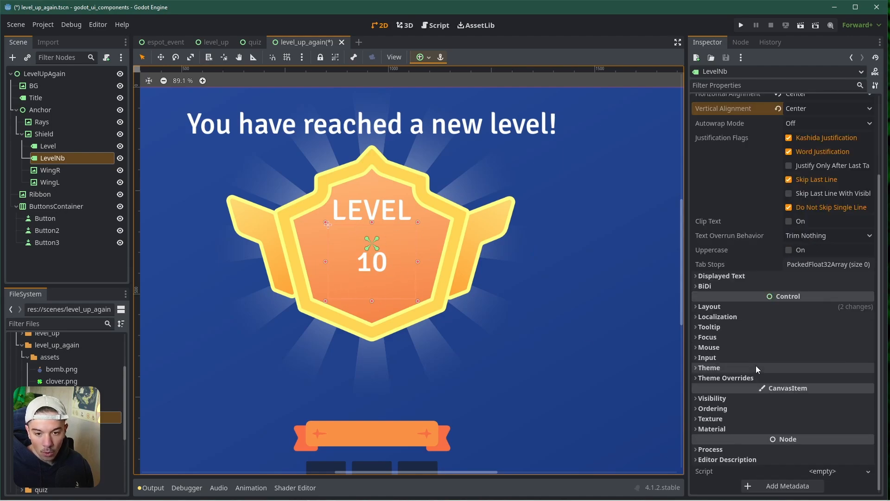
{"action": "scroll", "coordinate": [723, 381], "scroll_direction": "up", "scroll_amount": 3}
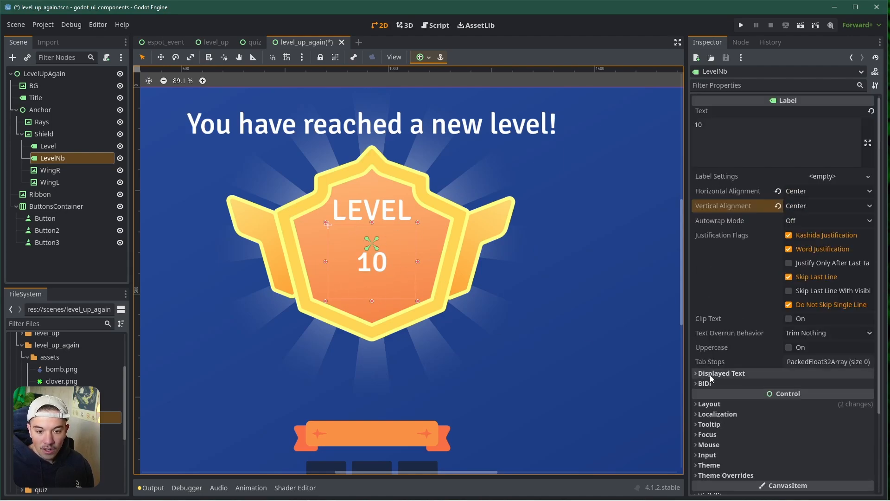
{"action": "scroll", "coordinate": [755, 327], "scroll_direction": "down", "scroll_amount": 3}
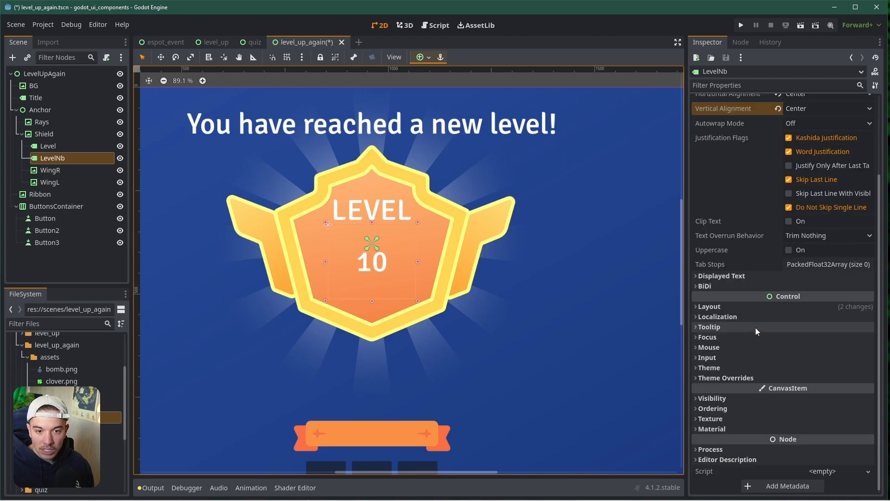
{"action": "left_click", "coordinate": [708, 380]}
{"action": "left_click", "coordinate": [710, 437]}
{"action": "left_click", "coordinate": [709, 437]}
{"action": "left_click", "coordinate": [716, 424]}
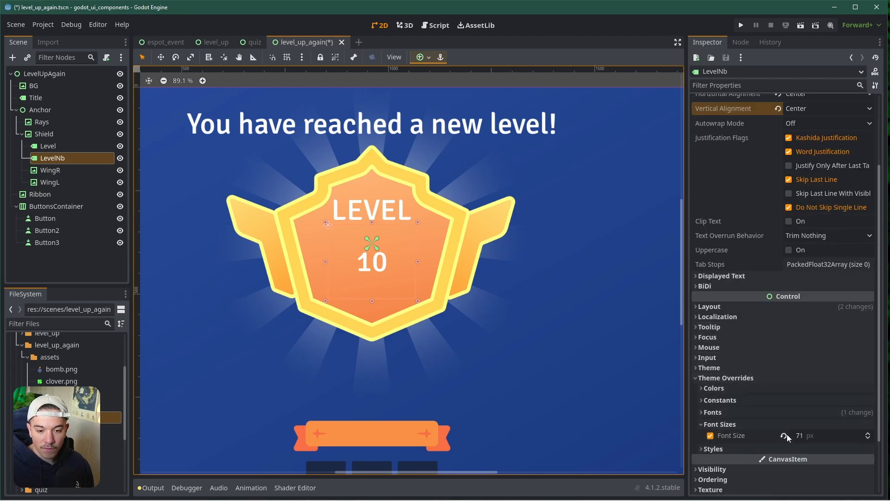
{"action": "left_click", "coordinate": [709, 436]}
{"action": "left_click_drag", "start_coordinate": [816, 436], "coordinate": [839, 435]}
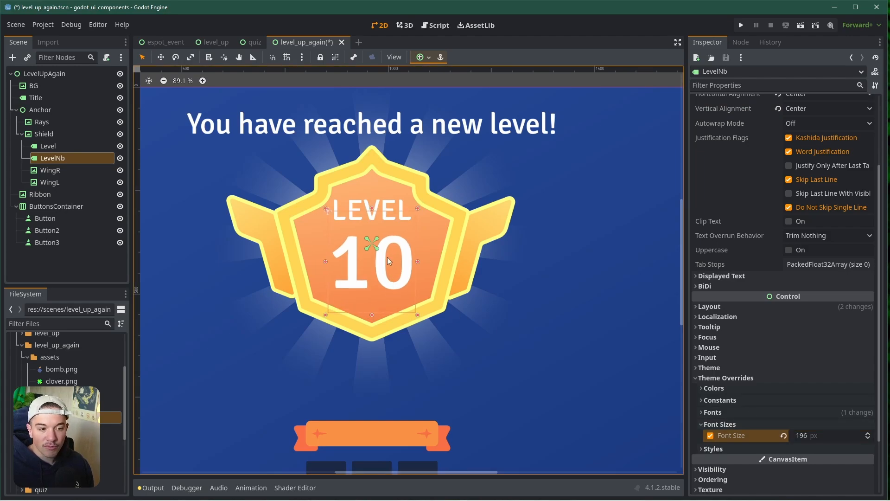
Step: Reduce the Level label's font size override to 46 px
{"action": "left_click", "coordinate": [396, 204]}
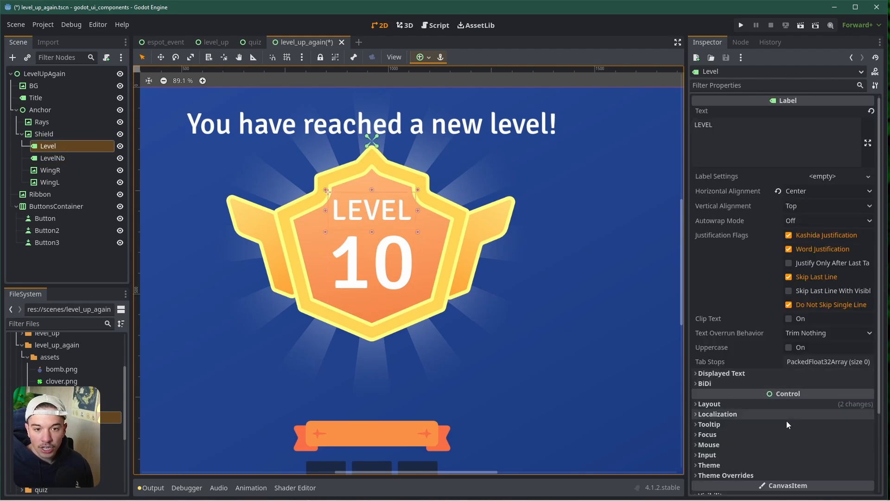
{"action": "scroll", "coordinate": [769, 408], "scroll_direction": "down", "scroll_amount": 3}
{"action": "left_click", "coordinate": [722, 377]}
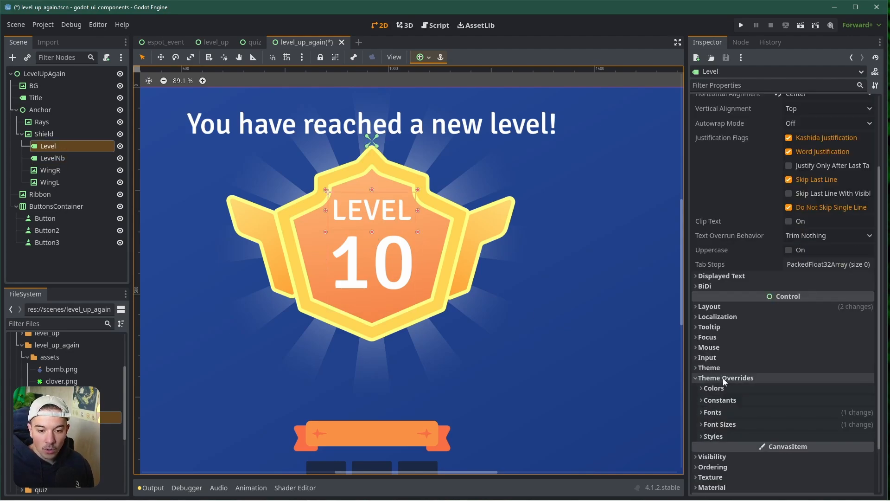
{"action": "left_click", "coordinate": [717, 427]}
{"action": "left_click_drag", "start_coordinate": [824, 438], "coordinate": [766, 438]}
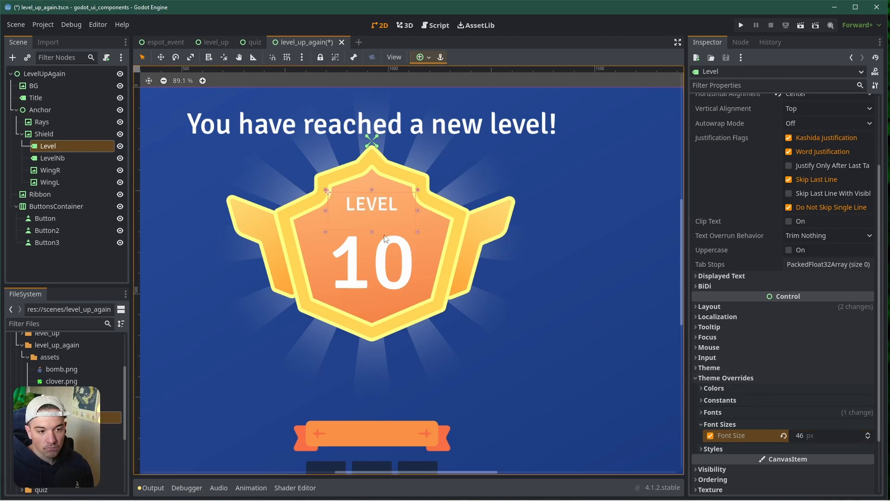
Step: Tighten the Level label's box vertically around its text and raise its font size to 50 px
{"action": "left_click_drag", "start_coordinate": [372, 189], "coordinate": [372, 196]}
{"action": "left_click_drag", "start_coordinate": [372, 231], "coordinate": [372, 226]}
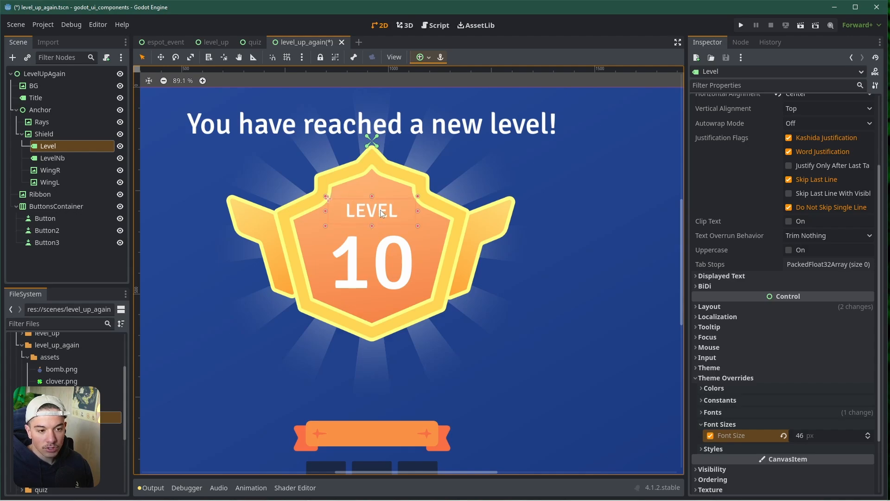
{"action": "left_click", "coordinate": [869, 433]}
{"action": "left_click", "coordinate": [869, 433]}
{"action": "left_click", "coordinate": [869, 433]}
{"action": "left_click", "coordinate": [869, 433]}
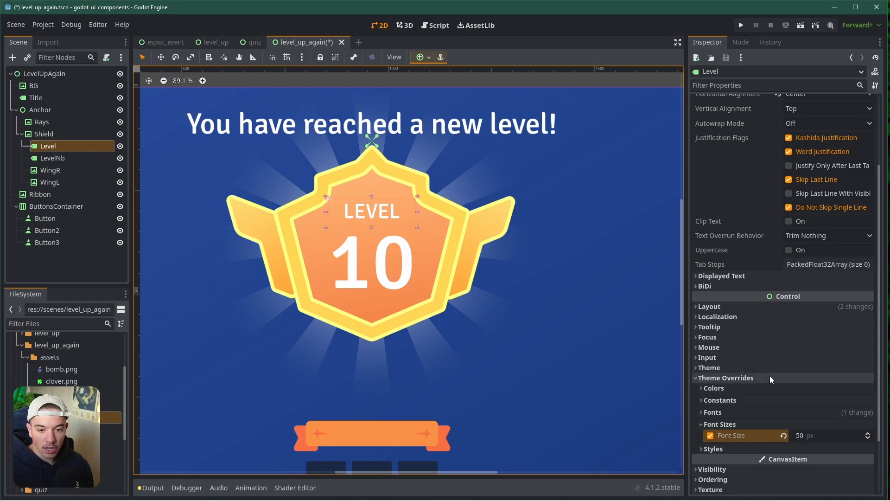
Step: Enable the Level label's font color override and sample the yellow of the shield's border for it
{"action": "scroll", "coordinate": [768, 375], "scroll_direction": "down", "scroll_amount": 3}
{"action": "left_click", "coordinate": [712, 318]}
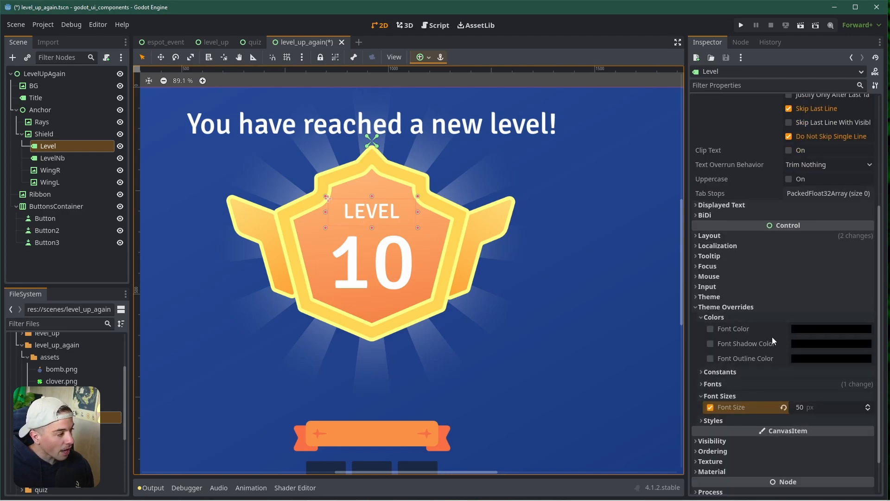
{"action": "left_click", "coordinate": [710, 329]}
{"action": "left_click", "coordinate": [799, 330]}
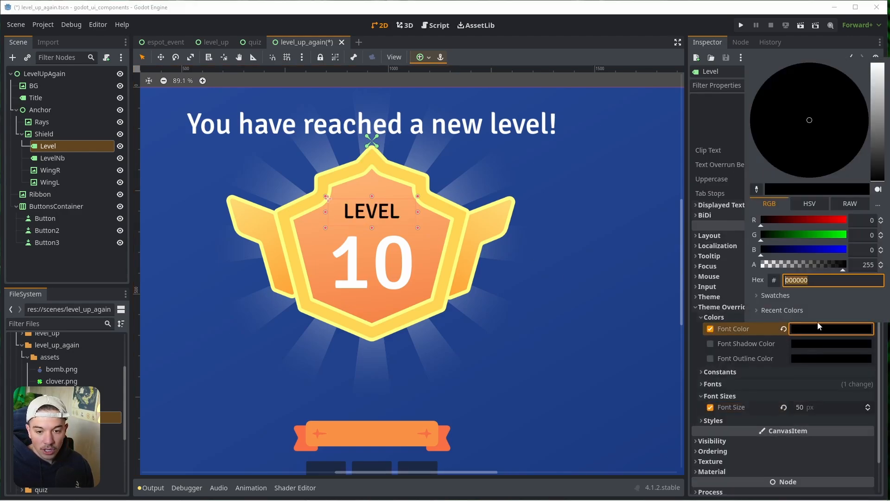
{"action": "key", "text": "ctrl+v"}
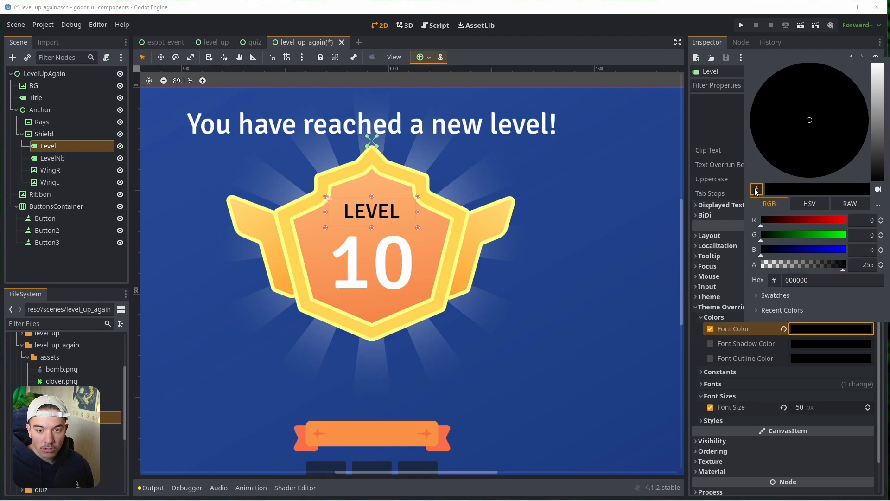
{"action": "key", "text": "Return"}
{"action": "left_click", "coordinate": [335, 177]}
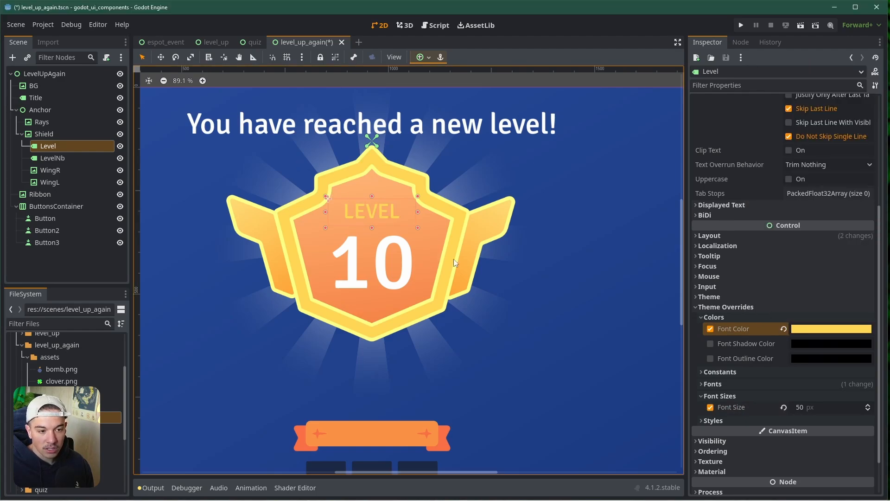
{"action": "left_click", "coordinate": [497, 298]}
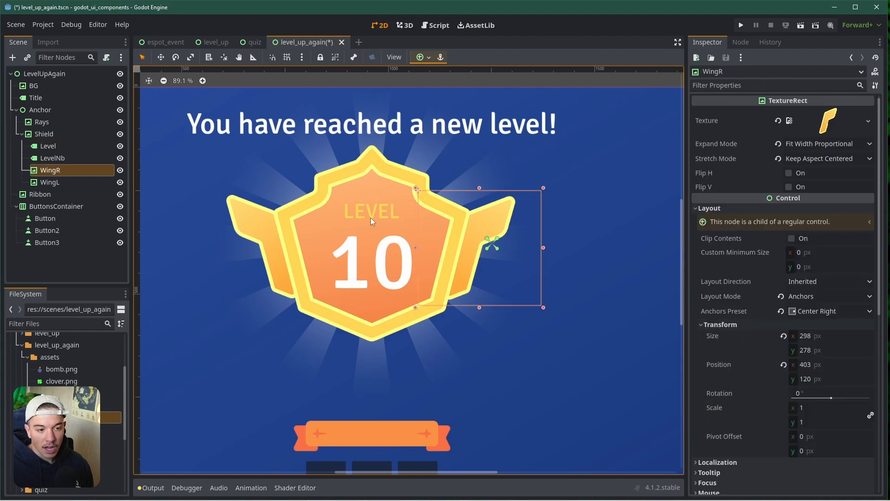
{"action": "scroll", "coordinate": [369, 251], "scroll_direction": "down", "scroll_amount": 2}
{"action": "left_click", "coordinate": [371, 218]}
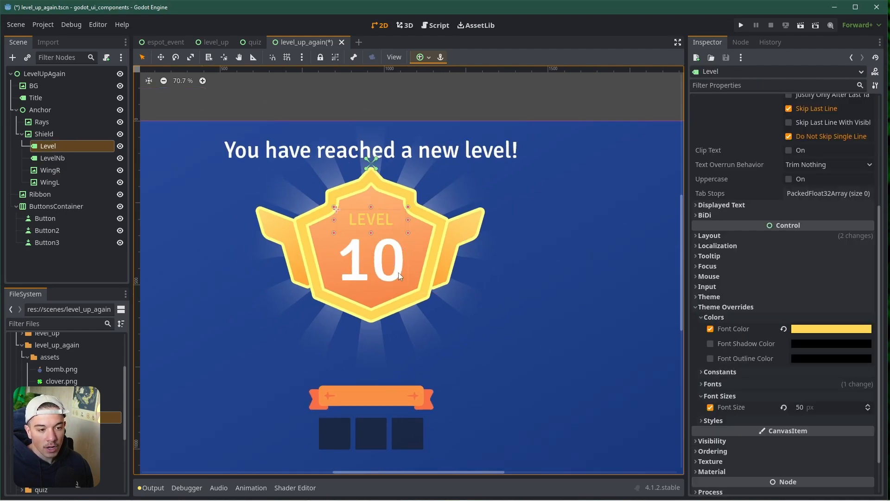
{"action": "scroll", "coordinate": [399, 271], "scroll_direction": "down", "scroll_amount": 2}
{"action": "left_click", "coordinate": [405, 134]}
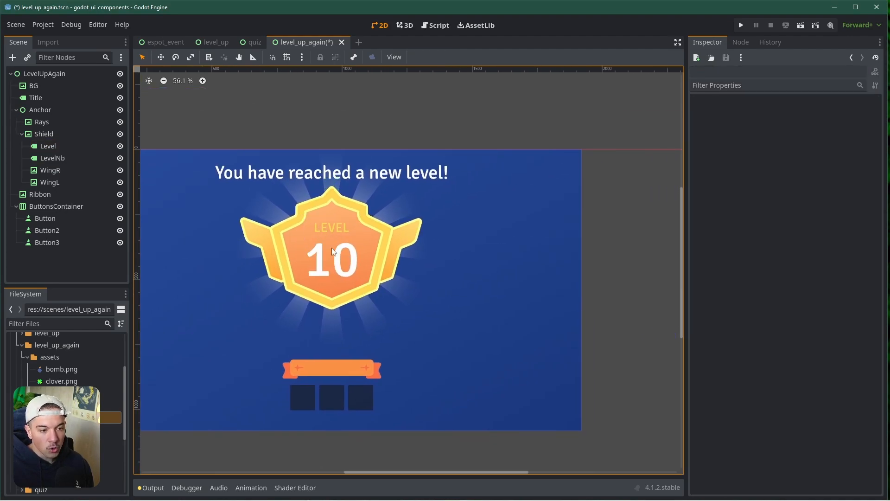
Step: Nudge the LevelNb label slightly upward within the shield and save the scene
{"action": "scroll", "coordinate": [343, 255], "scroll_direction": "up", "scroll_amount": 4}
{"action": "left_click", "coordinate": [349, 263]}
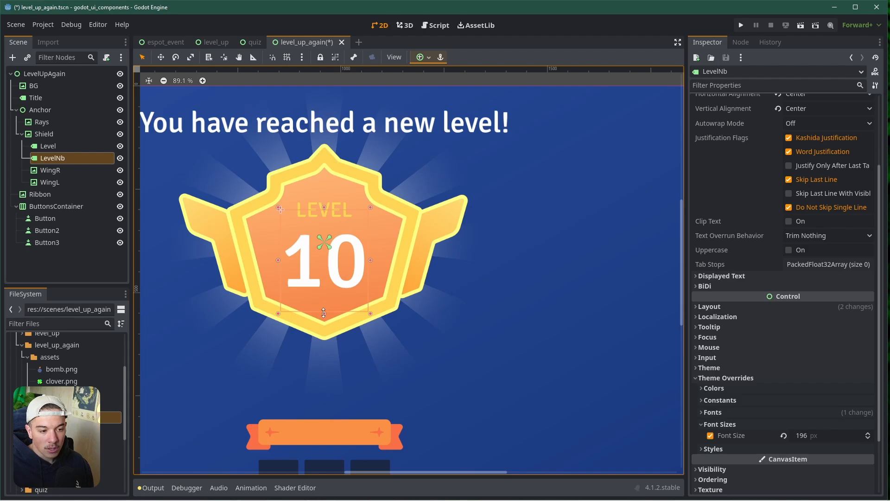
{"action": "left_click", "coordinate": [53, 172]}
{"action": "left_click", "coordinate": [53, 160]}
{"action": "left_click_drag", "start_coordinate": [325, 314], "coordinate": [327, 324]}
{"action": "key", "text": "ctrl+z"}
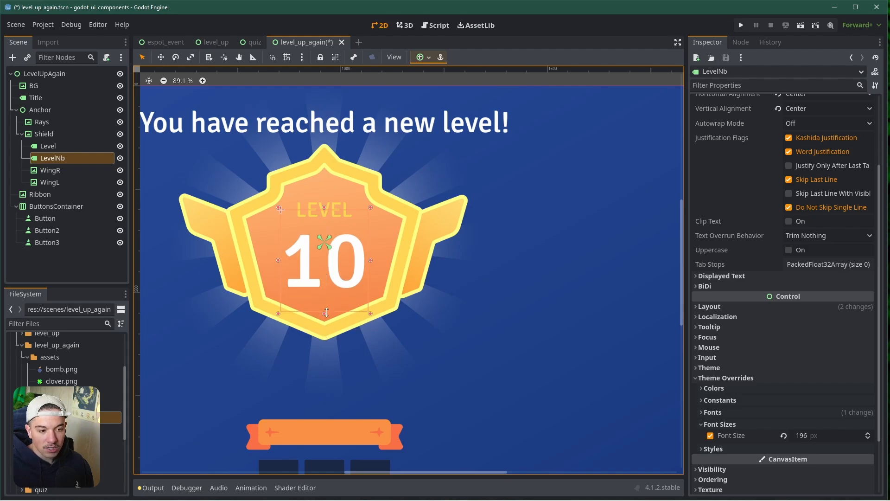
{"action": "key", "text": "Up"}
{"action": "key", "text": "Up"}
{"action": "key", "text": "Up"}
{"action": "key", "text": "Up"}
{"action": "key", "text": "Up"}
{"action": "key", "text": "Up"}
{"action": "key", "text": "Up"}
{"action": "key", "text": "Up"}
{"action": "key", "text": "Up"}
{"action": "key", "text": "Up"}
{"action": "key", "text": "Up"}
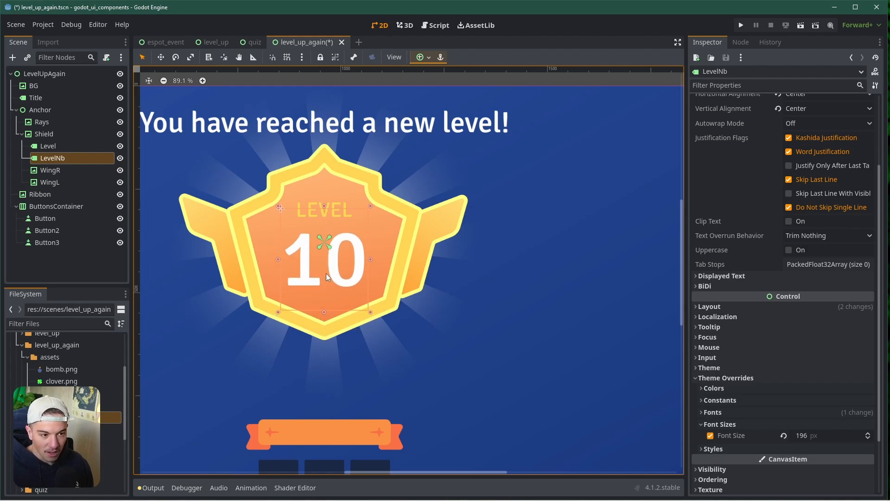
{"action": "left_click", "coordinate": [62, 275]}
{"action": "key", "text": "ctrl+s"}
Step: Duplicate the LevelNb label under Shield and save the scene
{"action": "scroll", "coordinate": [362, 273], "scroll_direction": "down", "scroll_amount": 2}
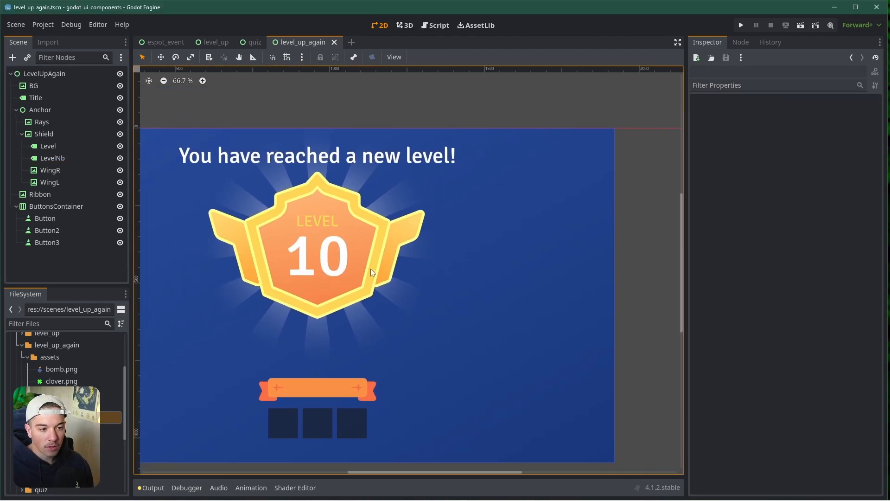
{"action": "scroll", "coordinate": [371, 269], "scroll_direction": "down", "scroll_amount": 1}
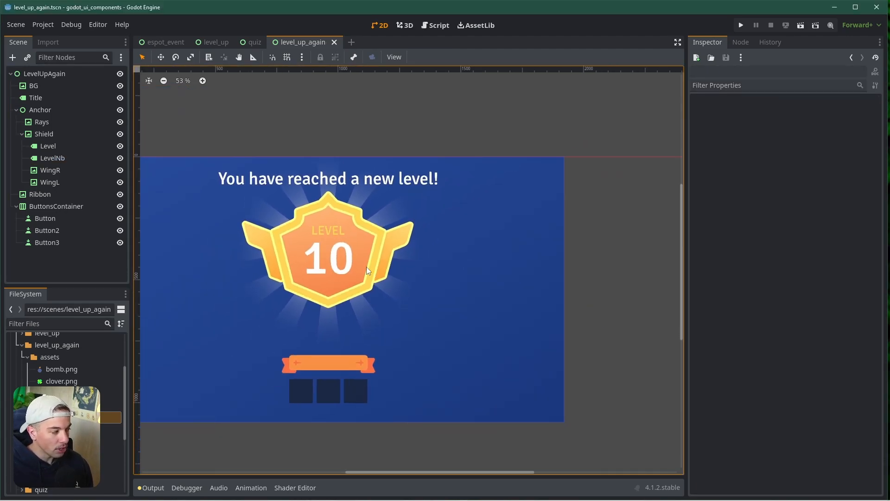
{"action": "left_click", "coordinate": [343, 271]}
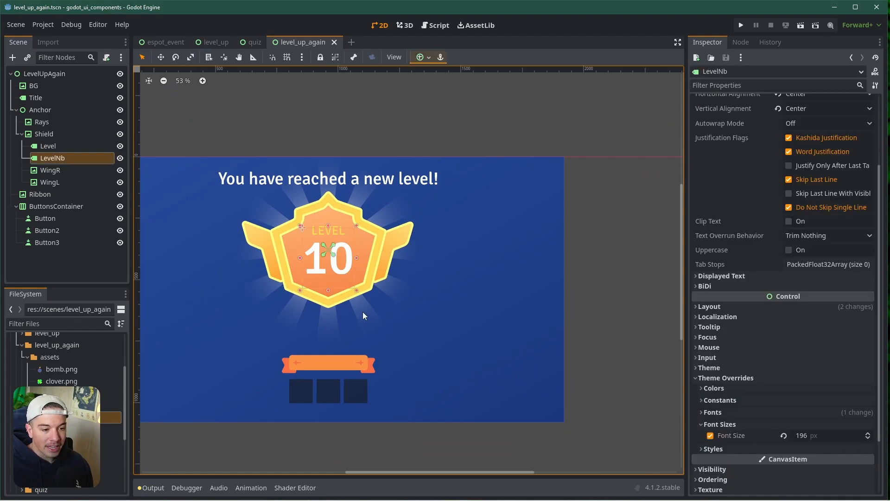
{"action": "key", "text": "ctrl+d"}
{"action": "key", "text": "ctrl+s"}
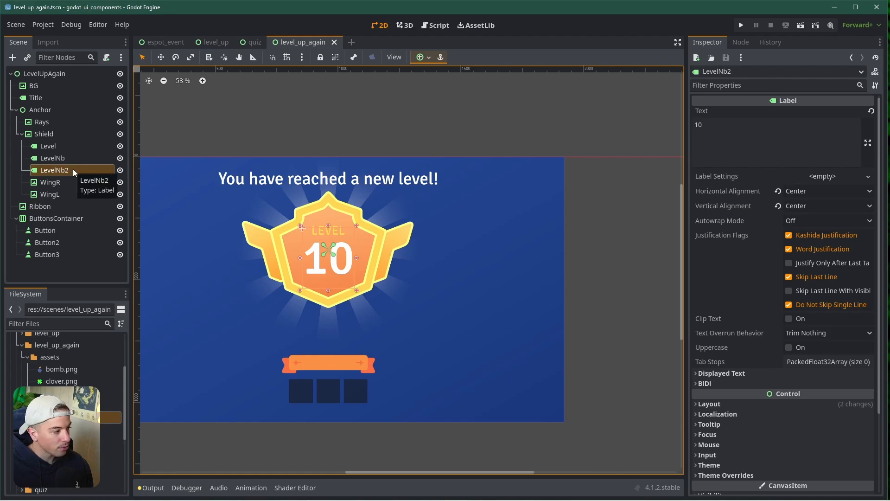
Step: Rename the duplicated level number label to LevelUp
{"action": "left_click", "coordinate": [37, 110]}
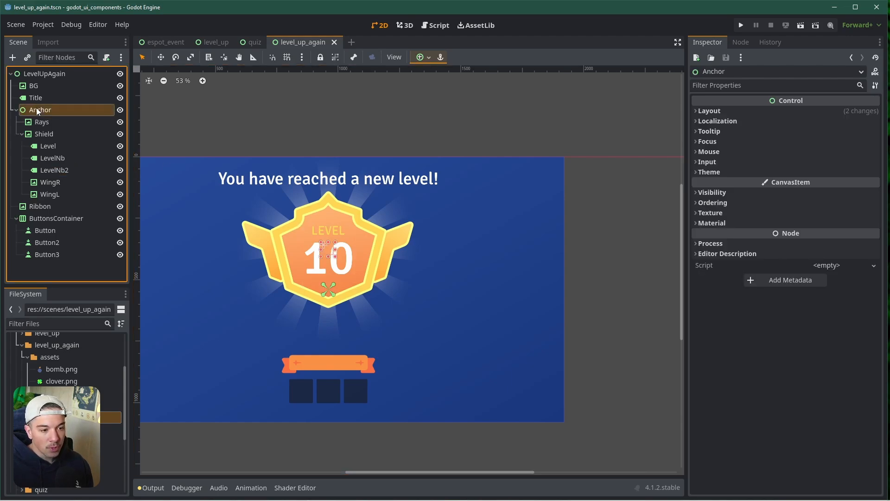
{"action": "left_click", "coordinate": [54, 171]}
{"action": "left_click", "coordinate": [76, 169]}
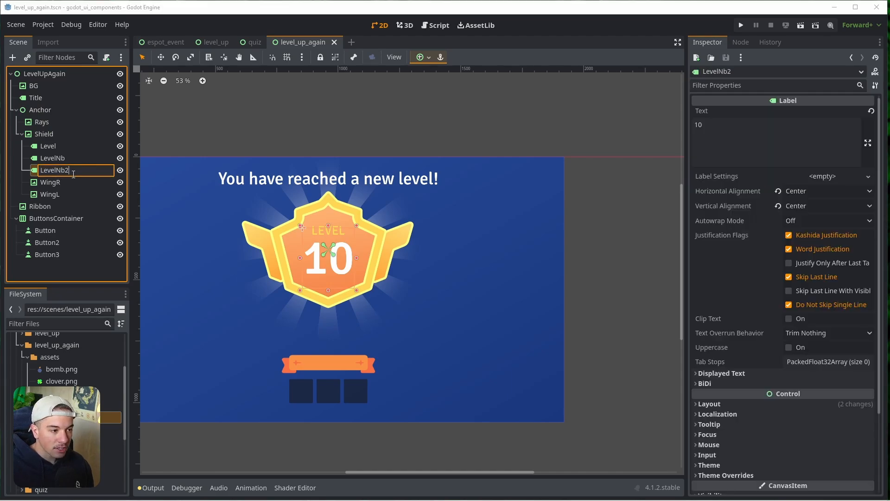
{"action": "key", "text": "BackSpace"}
{"action": "key", "text": "BackSpace"}
{"action": "key", "text": "BackSpace"}
{"action": "type", "text": "Up"}
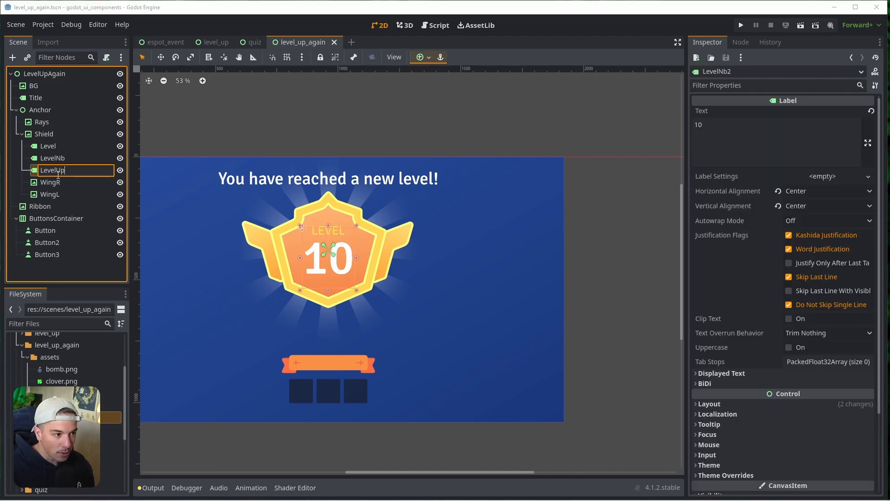
{"action": "key", "text": "Return"}
Step: Replace the LevelUp label's text with "LEVEL UP!"
{"action": "left_click_drag", "start_coordinate": [737, 133], "coordinate": [650, 124]}
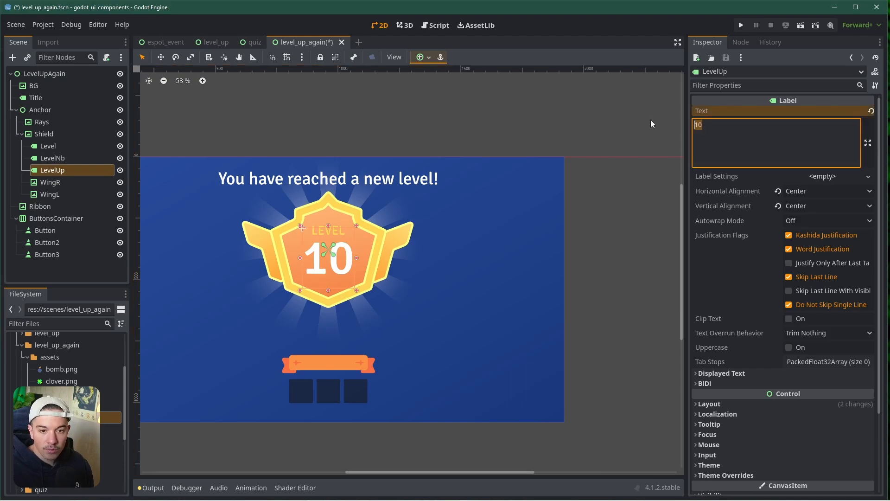
{"action": "type", "text": "LEVEL "}
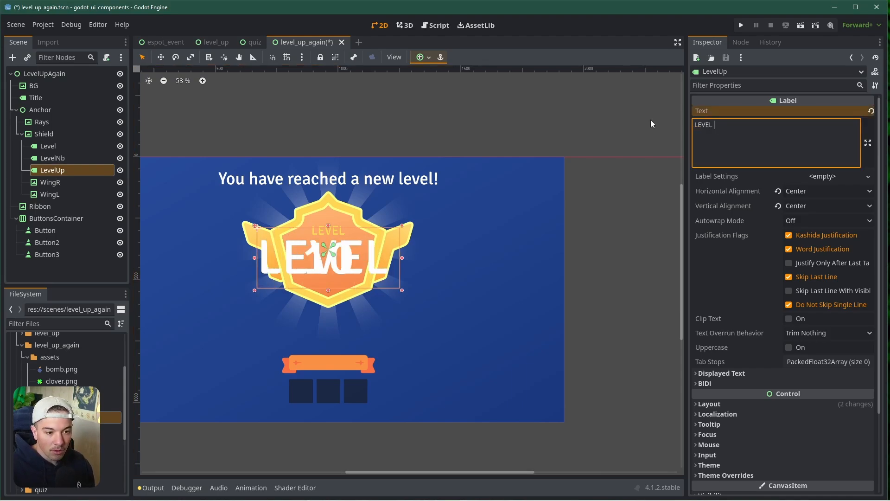
{"action": "type", "text": "UP!"}
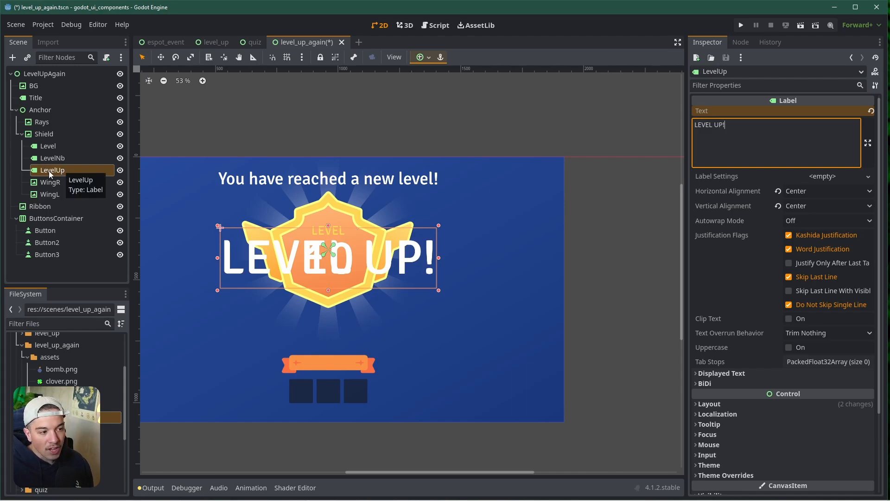
Step: Move the LevelUp label out of Shield to be a direct child of Anchor and apply the center-bottom anchor preset
{"action": "left_click_drag", "start_coordinate": [49, 171], "coordinate": [43, 196]}
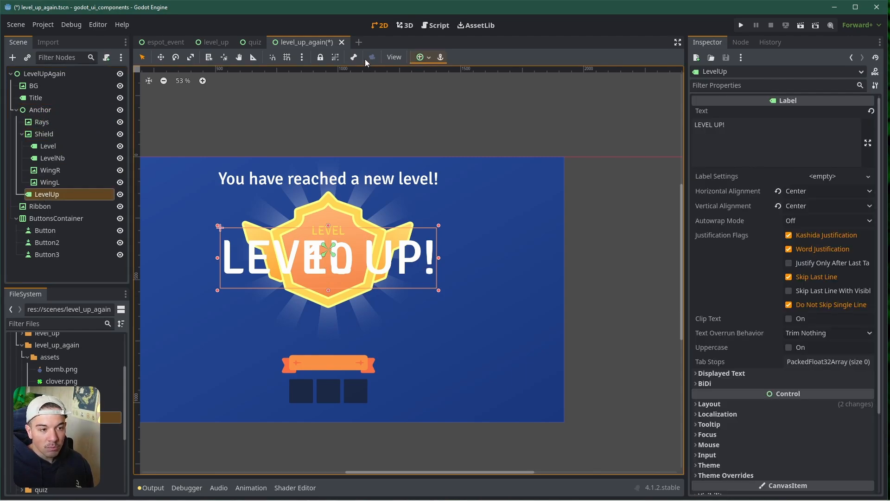
{"action": "left_click", "coordinate": [425, 58]}
{"action": "left_click", "coordinate": [440, 122]}
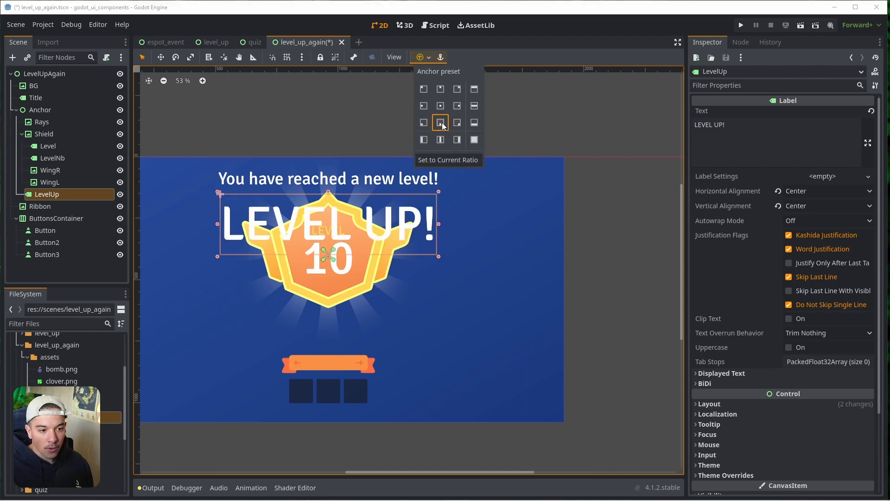
{"action": "left_click", "coordinate": [82, 277]}
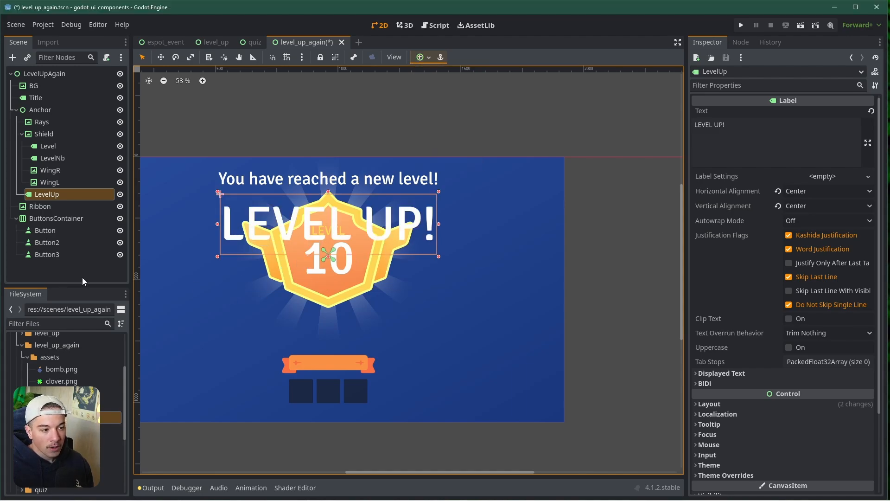
Step: Compare the bounds of the Anchor, Shield and Rays nodes with the LevelUp label's anchor position
{"action": "left_click", "coordinate": [42, 110]}
{"action": "scroll", "coordinate": [344, 273], "scroll_direction": "up", "scroll_amount": 3}
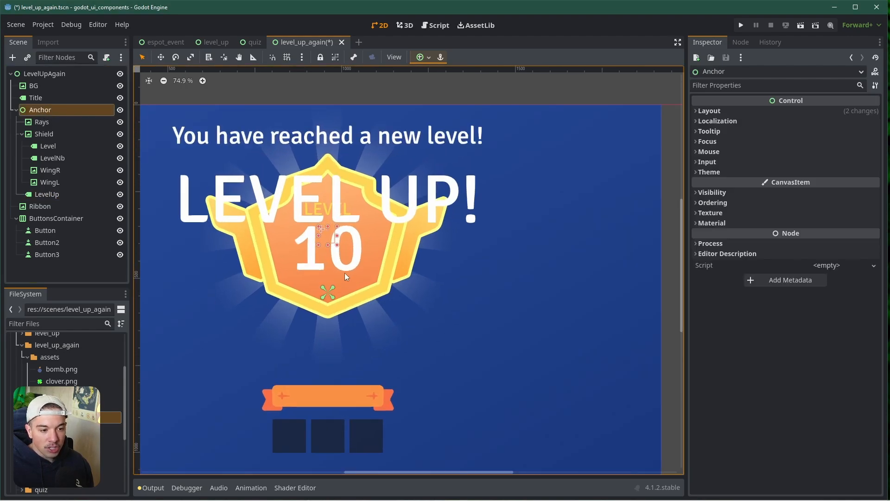
{"action": "left_click", "coordinate": [51, 134]}
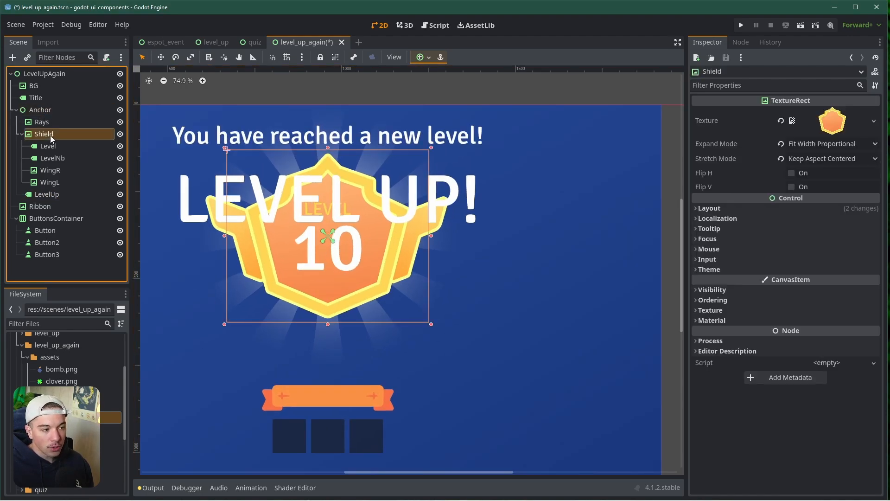
{"action": "left_click", "coordinate": [44, 123]}
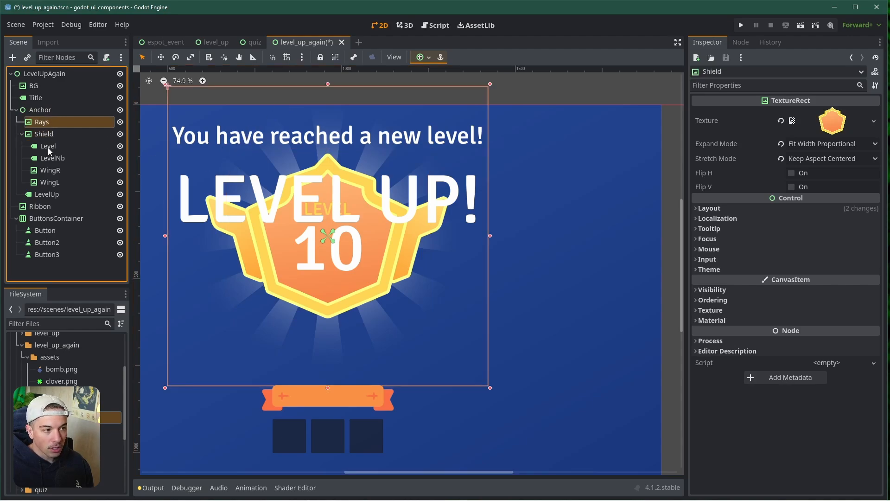
{"action": "left_click", "coordinate": [44, 195]}
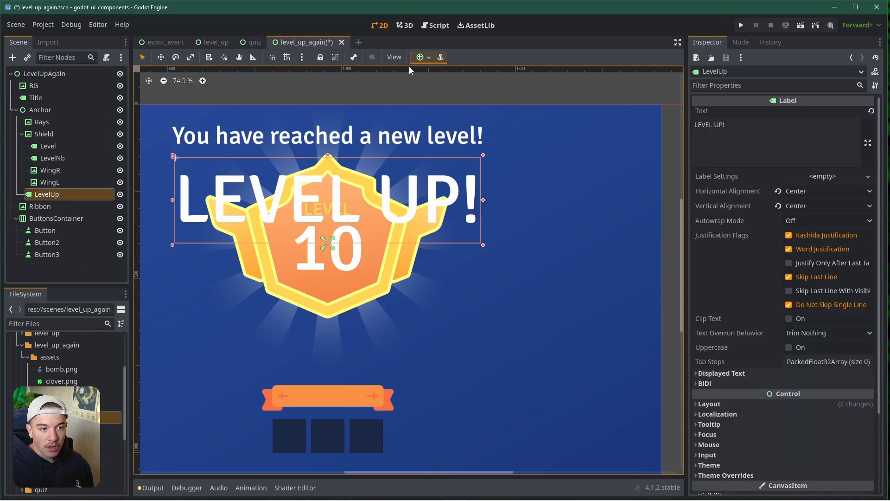
{"action": "left_click", "coordinate": [429, 57]}
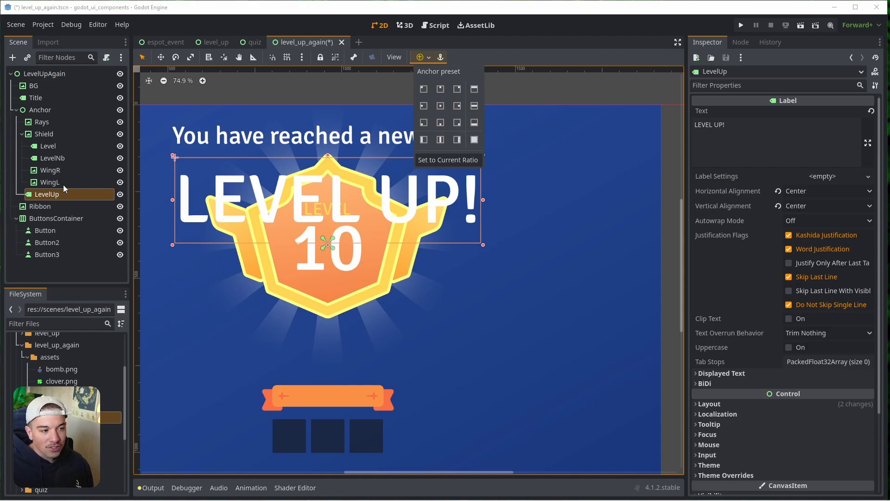
{"action": "left_click", "coordinate": [326, 218]}
{"action": "scroll", "coordinate": [326, 219], "scroll_direction": "up", "scroll_amount": 5}
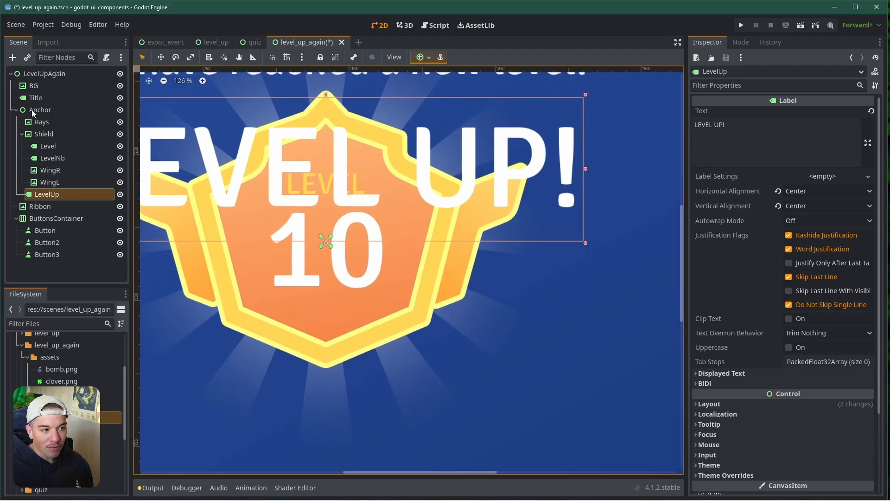
Step: Enlarge the Anchor node's box symmetrically in height and width to enclose the shield and both wings
{"action": "left_click", "coordinate": [40, 110]}
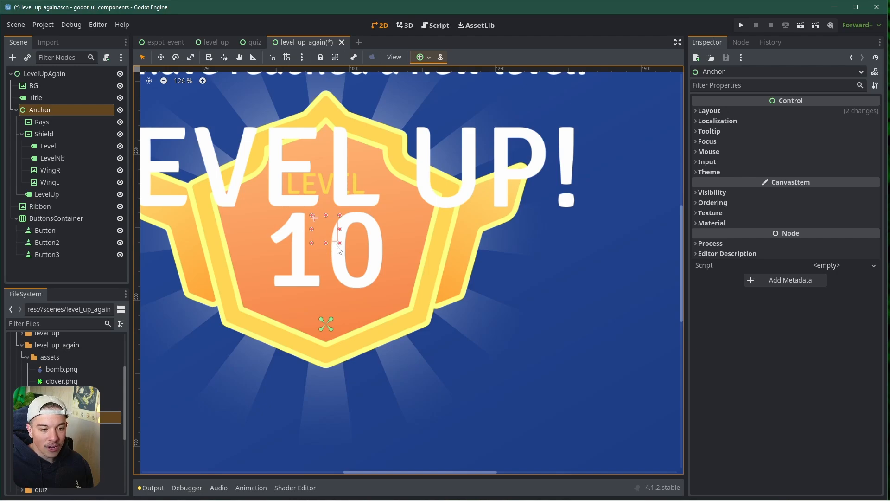
{"action": "scroll", "coordinate": [339, 250], "scroll_direction": "down", "scroll_amount": 6}
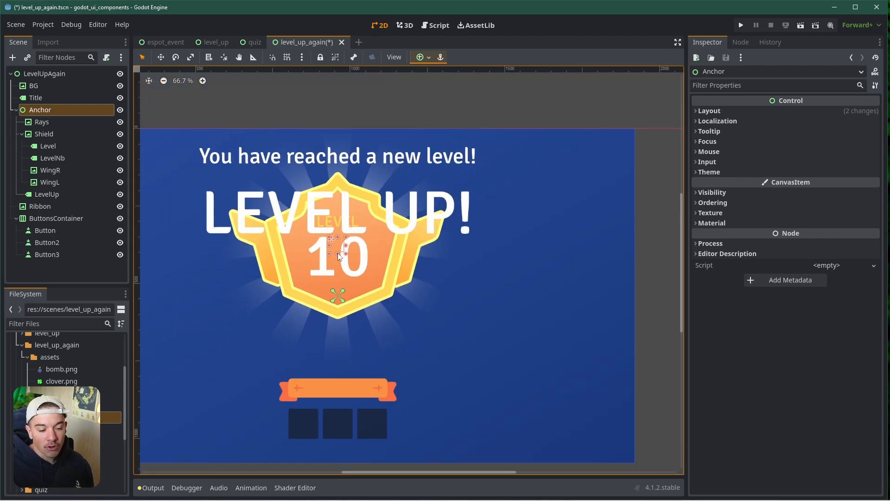
{"action": "left_click_drag", "start_coordinate": [339, 254], "coordinate": [355, 314]}
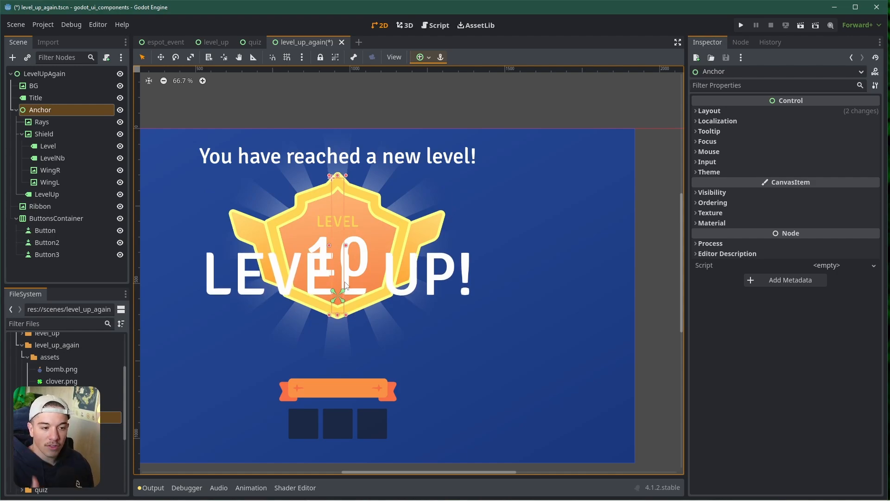
{"action": "left_click_drag", "start_coordinate": [336, 318], "coordinate": [336, 324]}
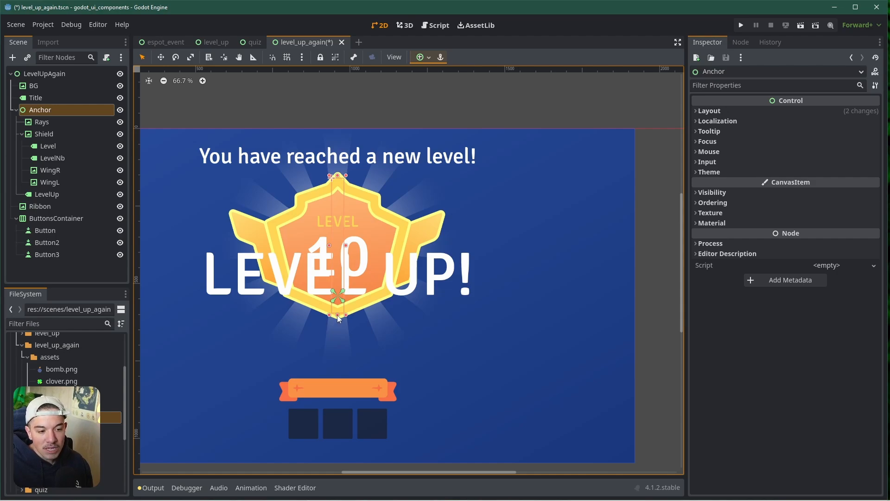
{"action": "left_click_drag", "start_coordinate": [346, 245], "coordinate": [460, 244]}
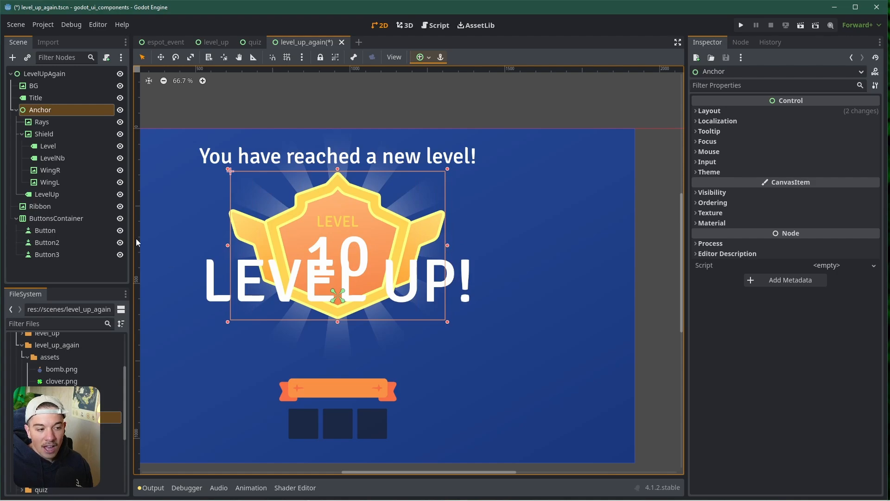
Step: Check the LevelUp label's anchor position and extend the Anchor node's box slightly further above and below the shield
{"action": "left_click", "coordinate": [46, 194]}
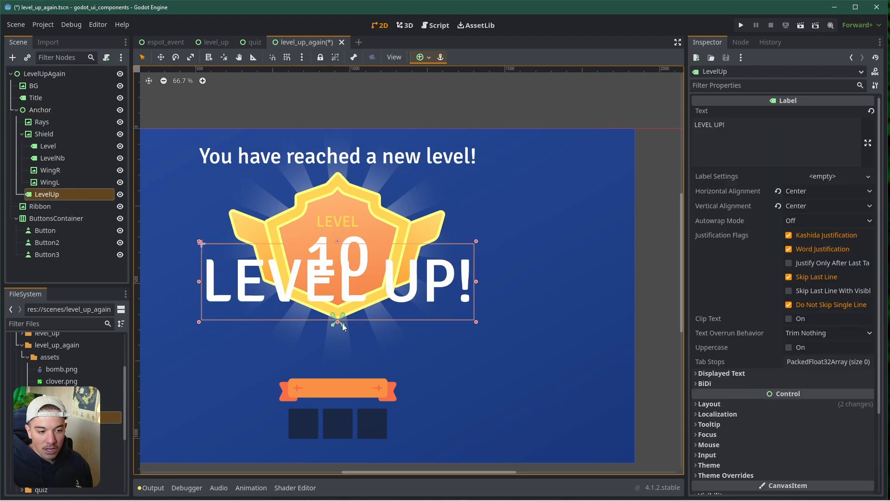
{"action": "scroll", "coordinate": [332, 320], "scroll_direction": "up", "scroll_amount": 4}
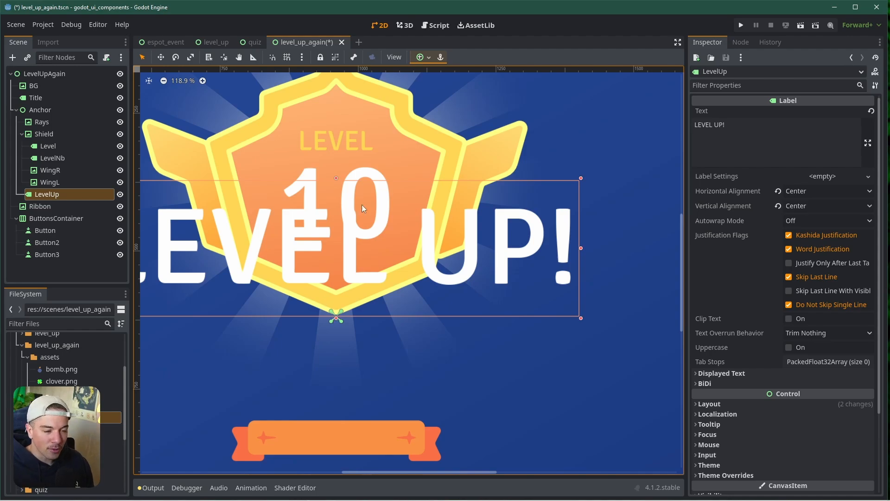
{"action": "scroll", "coordinate": [334, 318], "scroll_direction": "down", "scroll_amount": 3}
{"action": "left_click", "coordinate": [42, 111]}
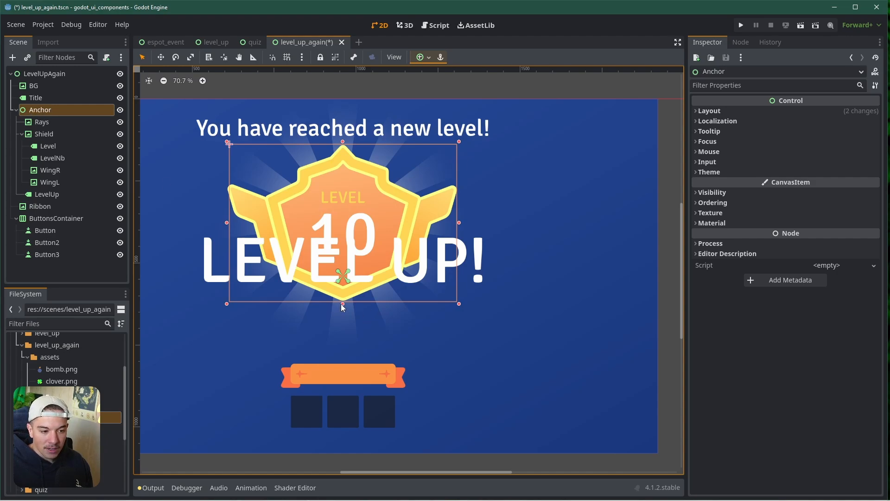
{"action": "left_click_drag", "start_coordinate": [341, 304], "coordinate": [382, 306], "text": "alt"}
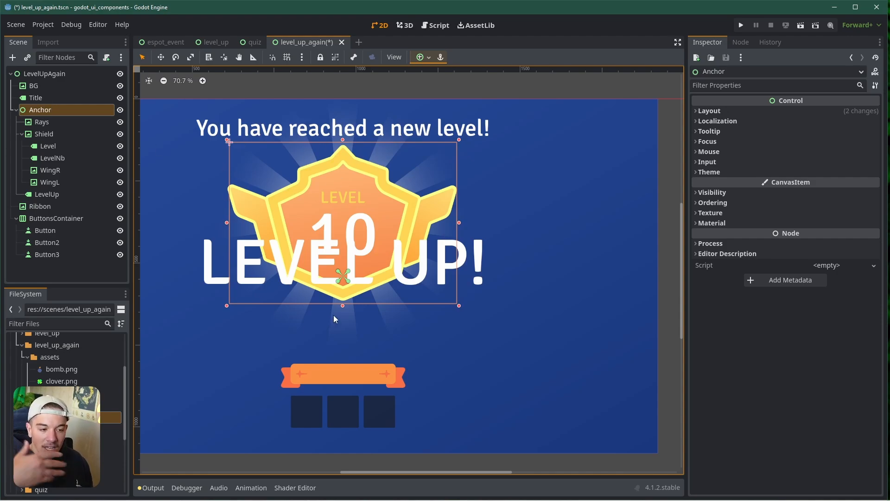
Step: Move the LevelUp label straight down so its text overlaps the shield's lower tip, clear of the level number
{"action": "left_click", "coordinate": [69, 195]}
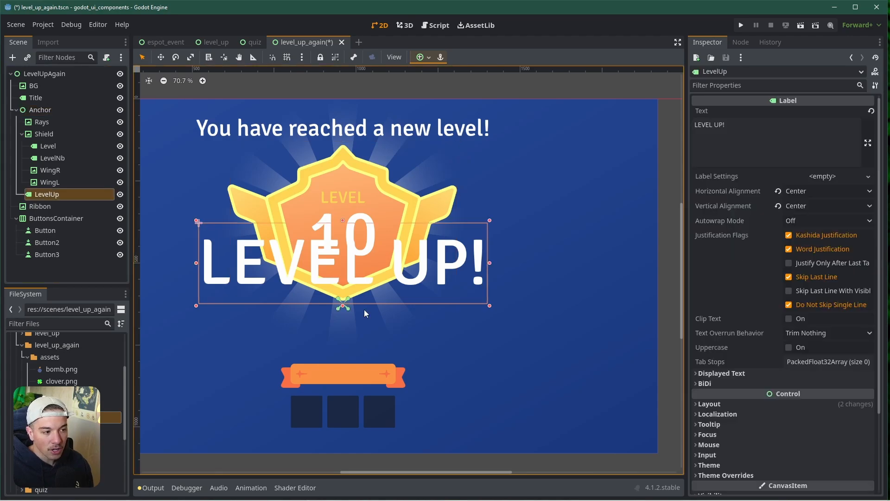
{"action": "key", "text": "Down"}
{"action": "key", "text": "Down"}
{"action": "key", "text": "Down"}
{"action": "key", "text": "Down"}
{"action": "key", "text": "Down"}
{"action": "key", "text": "Down"}
{"action": "key", "text": "Down"}
{"action": "key", "text": "Down"}
{"action": "key", "text": "Down"}
{"action": "key", "text": "Down"}
{"action": "key", "text": "Down"}
{"action": "key", "text": "Down"}
{"action": "key", "text": "Down"}
{"action": "key", "text": "Down"}
{"action": "key", "text": "Down"}
{"action": "key", "text": "Down"}
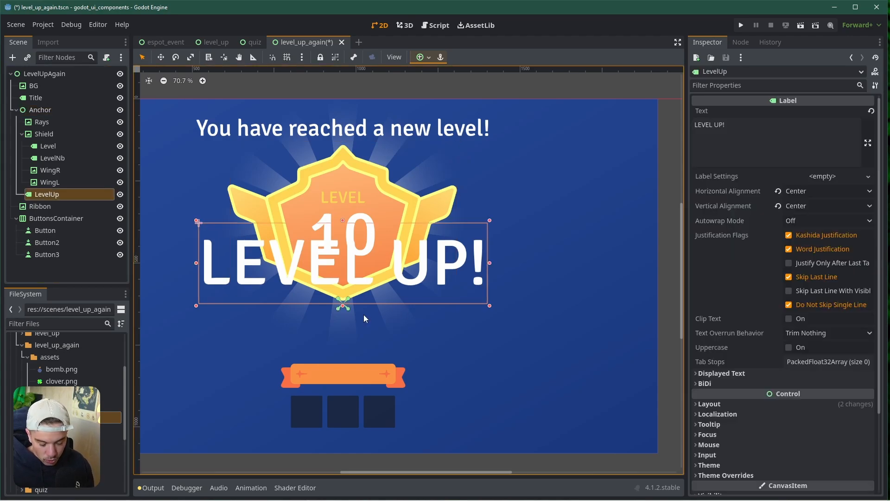
{"action": "key", "text": "Down"}
{"action": "key", "text": "Down"}
{"action": "key", "text": "Down"}
{"action": "key", "text": "Down"}
{"action": "key", "text": "Down"}
{"action": "key", "text": "Down"}
{"action": "key", "text": "Down"}
{"action": "key", "text": "Down"}
{"action": "key", "text": "Down"}
{"action": "key", "text": "Down"}
{"action": "key", "text": "Down"}
{"action": "key", "text": "Down"}
{"action": "key", "text": "Down"}
{"action": "key", "text": "Down"}
{"action": "key", "text": "Down"}
{"action": "key", "text": "Down"}
{"action": "key", "text": "Down"}
{"action": "key", "text": "Down"}
{"action": "key", "text": "Down"}
{"action": "key", "text": "Down"}
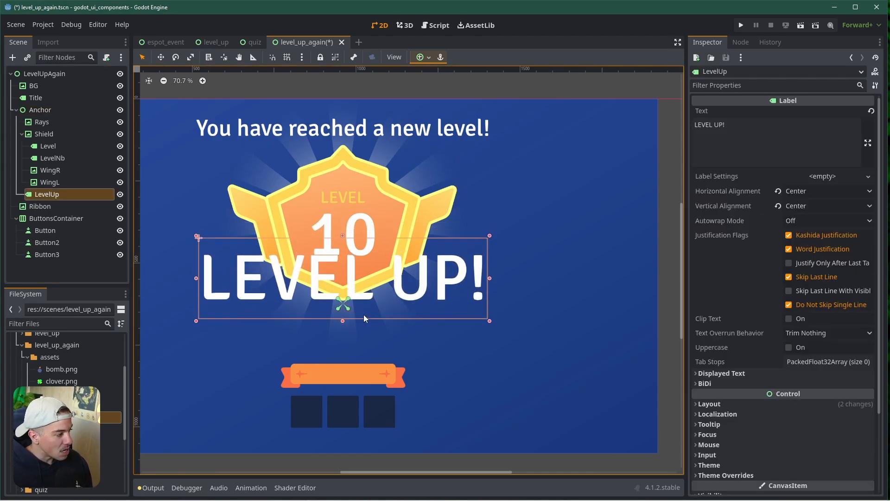
{"action": "key", "text": "Down"}
{"action": "key", "text": "Down"}
{"action": "key", "text": "Down"}
{"action": "key", "text": "Down"}
{"action": "key", "text": "Down"}
{"action": "key", "text": "Down"}
{"action": "key", "text": "Down"}
{"action": "key", "text": "Down"}
{"action": "key", "text": "Down"}
{"action": "key", "text": "Down"}
{"action": "key", "text": "Down"}
{"action": "key", "text": "Down"}
{"action": "key", "text": "Down"}
{"action": "key", "text": "Down"}
{"action": "key", "text": "Down"}
{"action": "key", "text": "Down"}
{"action": "key", "text": "Down"}
{"action": "key", "text": "Down"}
{"action": "key", "text": "Down"}
{"action": "key", "text": "Down"}
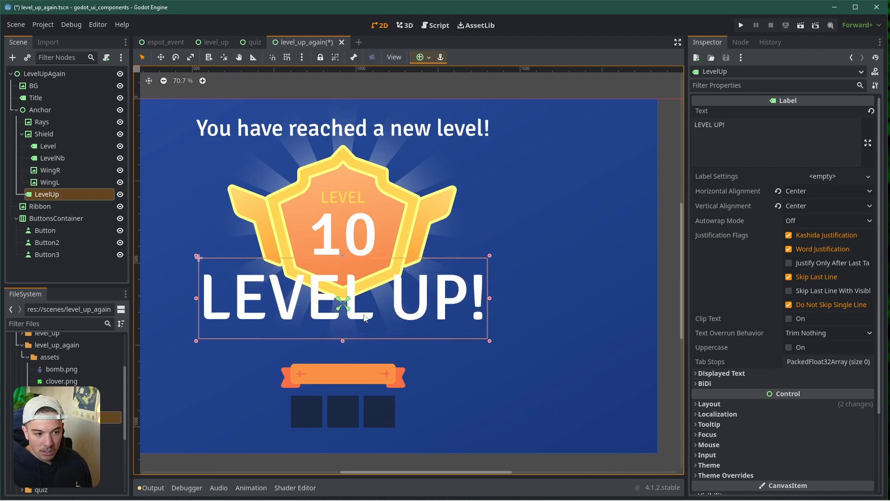
Step: Move the LevelUp label straight down until its box sits just above the ribbon
{"action": "key", "text": "Down"}
{"action": "key", "text": "Down"}
{"action": "key", "text": "Down"}
{"action": "key", "text": "Down"}
{"action": "key", "text": "Down"}
{"action": "key", "text": "Down"}
{"action": "key", "text": "Down"}
{"action": "key", "text": "Down"}
{"action": "key", "text": "Down"}
{"action": "key", "text": "Down"}
{"action": "key", "text": "Down"}
{"action": "key", "text": "Down"}
{"action": "key", "text": "Down"}
{"action": "key", "text": "Down"}
{"action": "key", "text": "Down"}
{"action": "key", "text": "Down"}
{"action": "key", "text": "Down"}
{"action": "key", "text": "Down"}
{"action": "key", "text": "Down"}
{"action": "key", "text": "Down"}
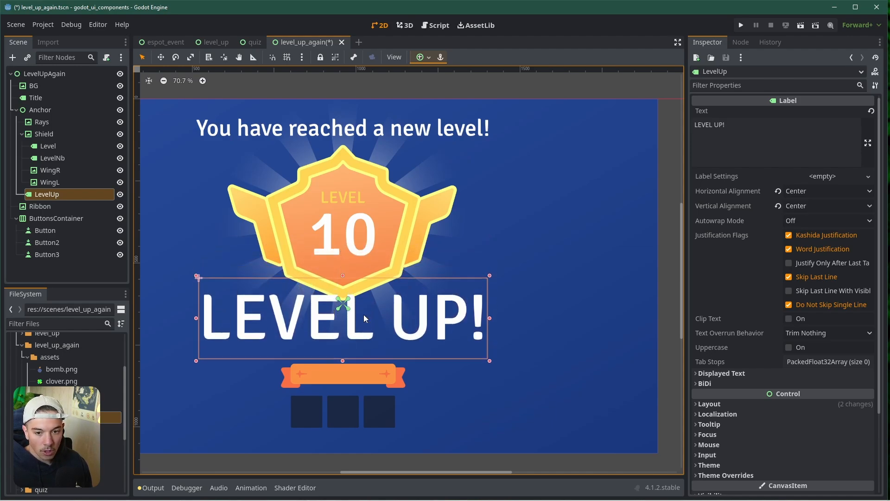
Step: Override the LevelUp label's font size with 111 px
{"action": "scroll", "coordinate": [776, 297], "scroll_direction": "down", "scroll_amount": 3}
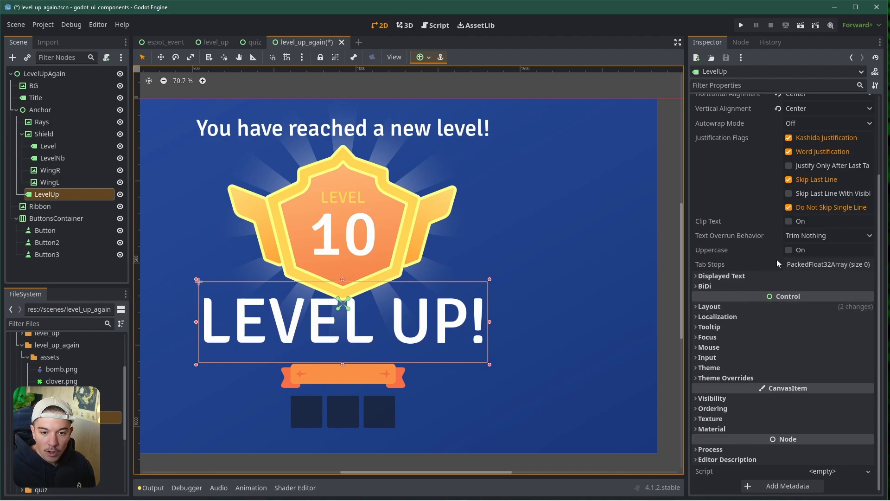
{"action": "left_click", "coordinate": [720, 377]}
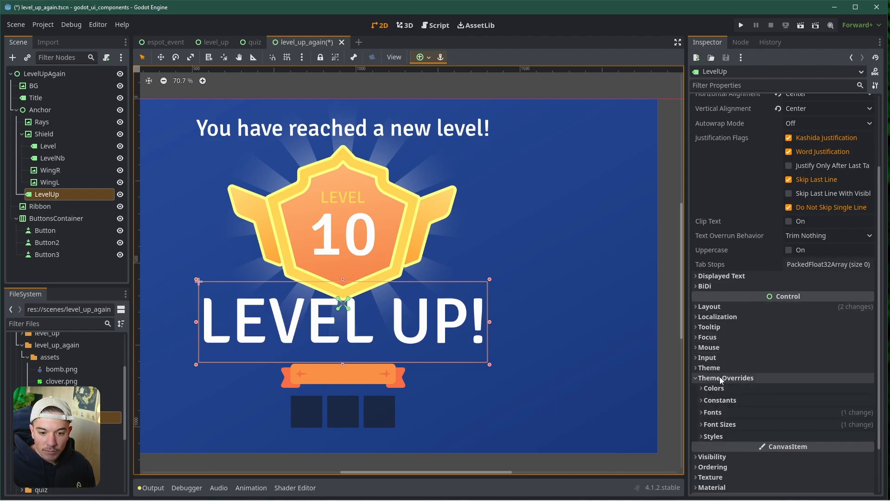
{"action": "left_click", "coordinate": [717, 425]}
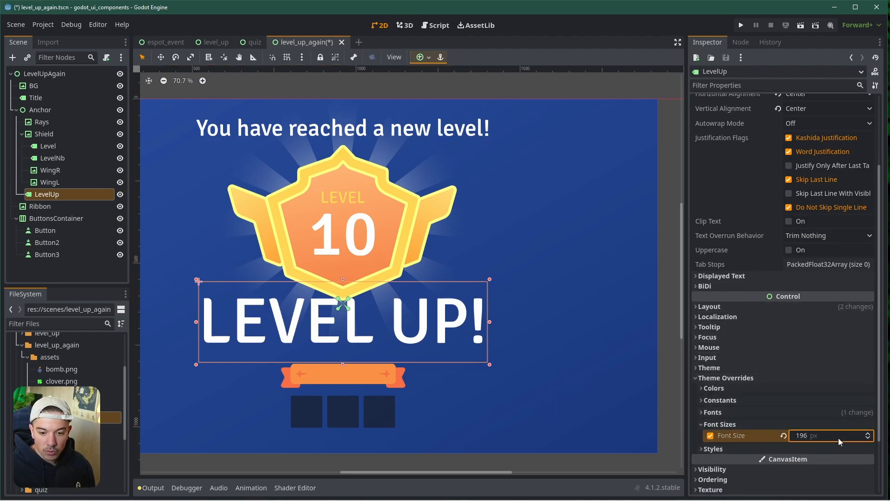
{"action": "left_click_drag", "start_coordinate": [838, 438], "coordinate": [786, 438]}
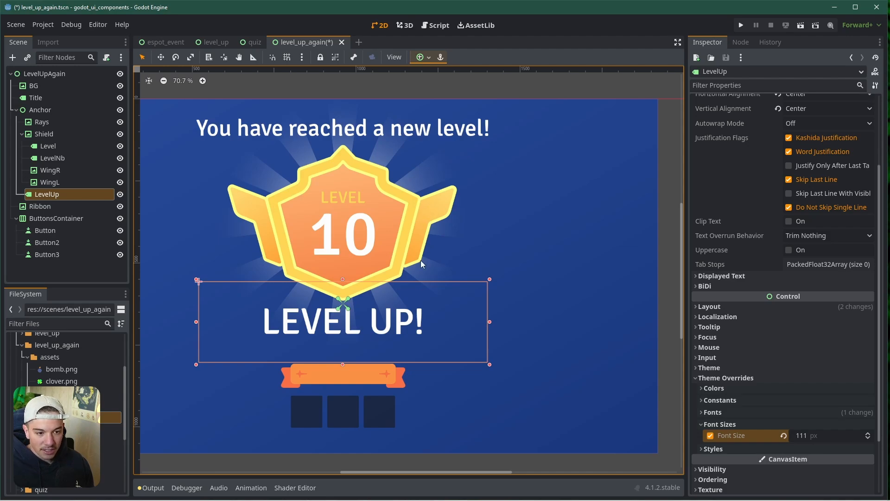
Step: Tighten the LevelUp label's box around its text by lowering the upper edge and narrowing both sides symmetrically
{"action": "left_click", "coordinate": [286, 57]}
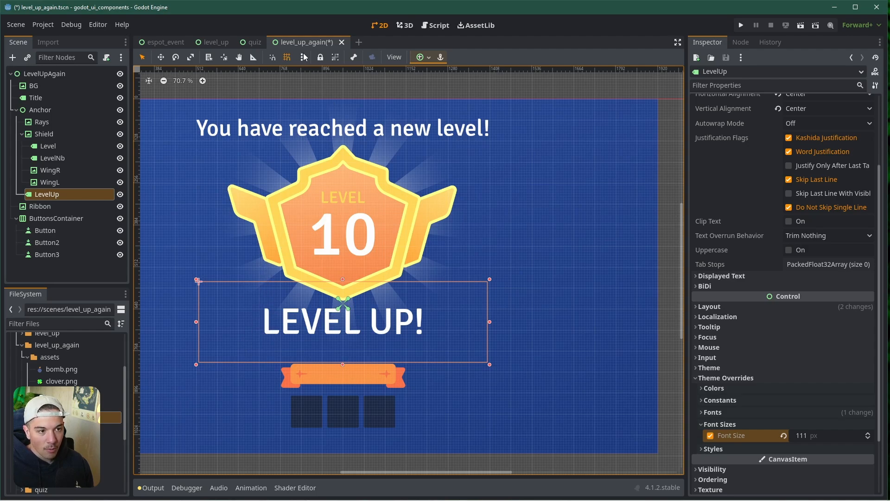
{"action": "left_click", "coordinate": [287, 57]}
{"action": "scroll", "coordinate": [358, 338], "scroll_direction": "up", "scroll_amount": 1}
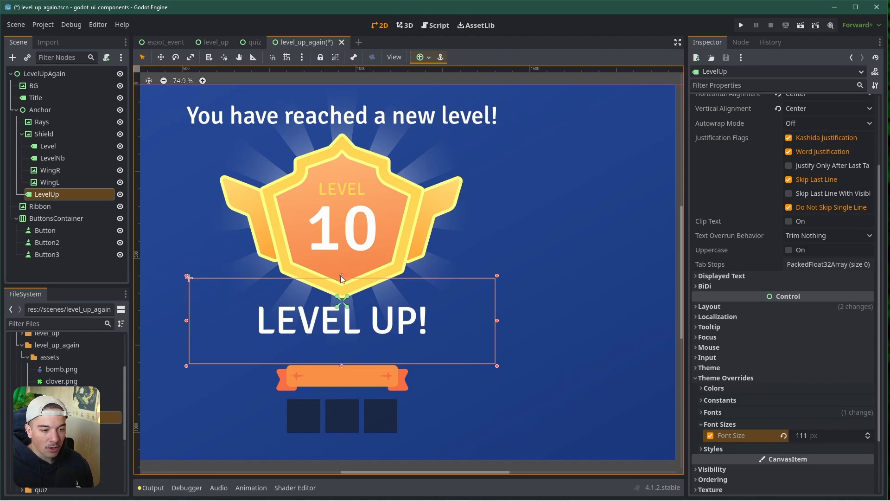
{"action": "left_click_drag", "start_coordinate": [342, 277], "coordinate": [346, 315]}
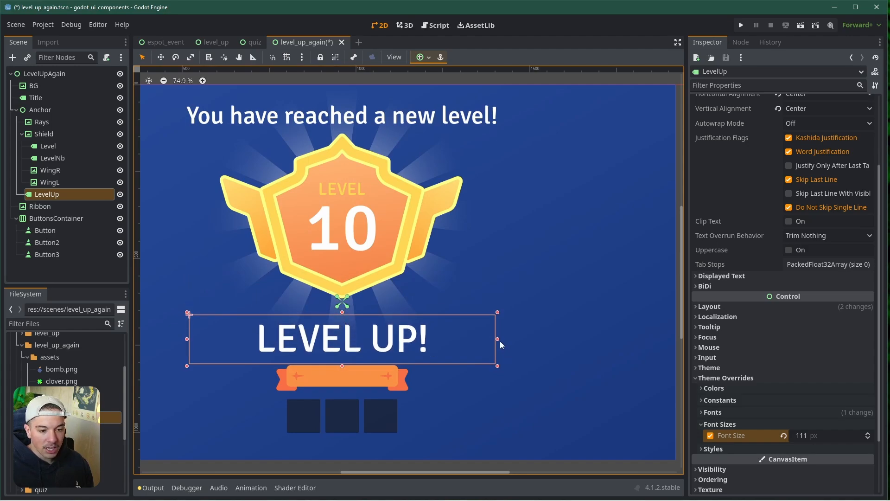
{"action": "left_click_drag", "start_coordinate": [497, 339], "coordinate": [449, 341], "text": "alt"}
Step: Move the LevelUp label straight up so its box sits directly beneath the shield's lower tip, then deselect it
{"action": "key", "text": "Up"}
{"action": "key", "text": "Up"}
{"action": "key", "text": "Up"}
{"action": "key", "text": "Up"}
{"action": "key", "text": "Up"}
{"action": "key", "text": "Up"}
{"action": "key", "text": "Up"}
{"action": "key", "text": "Up"}
{"action": "key", "text": "Up"}
{"action": "key", "text": "Up"}
{"action": "key", "text": "Up"}
{"action": "key", "text": "Up"}
{"action": "key", "text": "Up"}
{"action": "key", "text": "Up"}
{"action": "key", "text": "Up"}
{"action": "key", "text": "Up"}
{"action": "key", "text": "Up"}
{"action": "key", "text": "Up"}
{"action": "key", "text": "Up"}
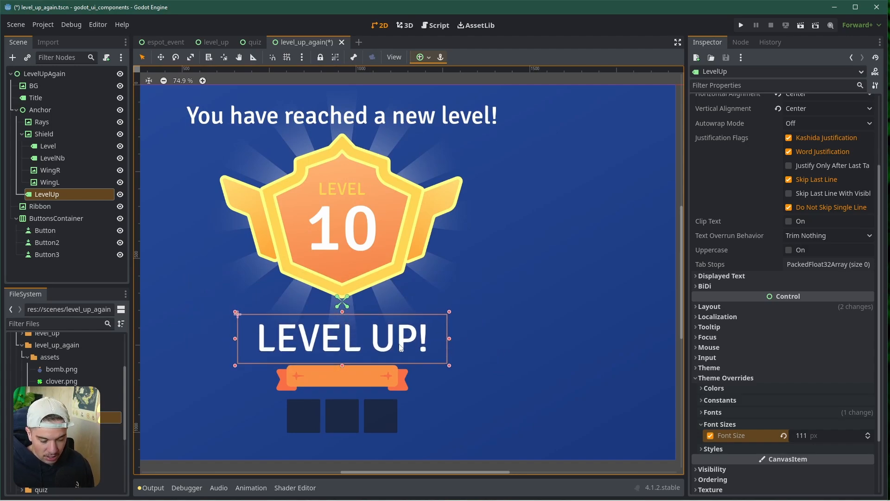
{"action": "key", "text": "Up"}
{"action": "key", "text": "Up"}
{"action": "key", "text": "Up"}
{"action": "key", "text": "Up"}
{"action": "key", "text": "Up"}
{"action": "key", "text": "Up"}
{"action": "key", "text": "Up"}
{"action": "key", "text": "Up"}
{"action": "key", "text": "Up"}
{"action": "key", "text": "Up"}
{"action": "key", "text": "Up"}
{"action": "key", "text": "Up"}
{"action": "key", "text": "Up"}
{"action": "key", "text": "Up"}
{"action": "key", "text": "Up"}
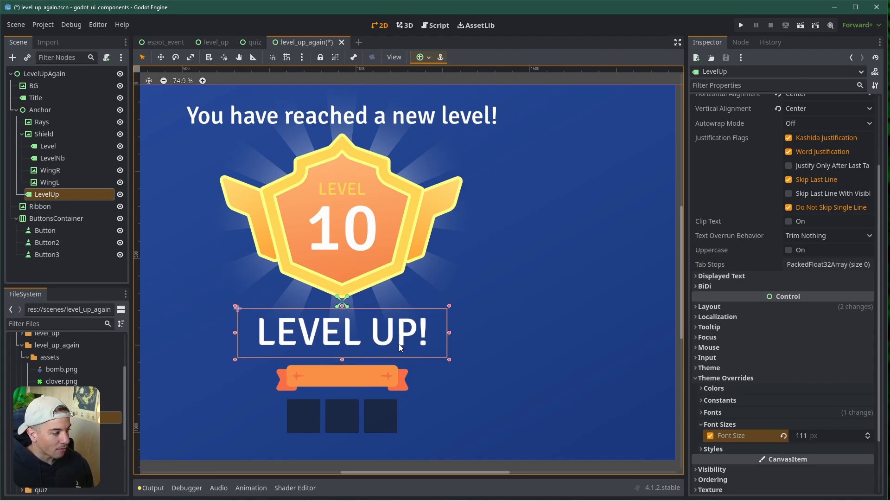
{"action": "key", "text": "Up"}
{"action": "key", "text": "Up"}
{"action": "key", "text": "Up"}
{"action": "key", "text": "Up"}
{"action": "key", "text": "Up"}
{"action": "key", "text": "Up"}
{"action": "key", "text": "Up"}
{"action": "key", "text": "Up"}
{"action": "key", "text": "Up"}
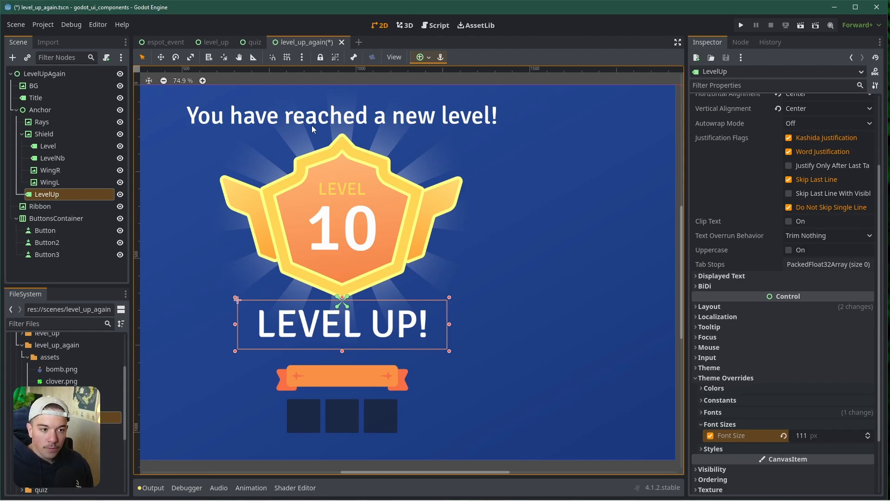
{"action": "scroll", "coordinate": [333, 214], "scroll_direction": "down", "scroll_amount": 3}
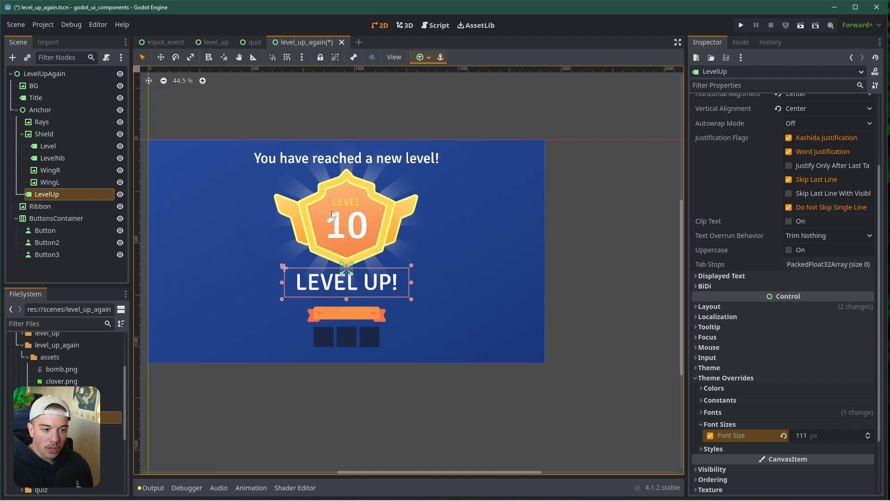
{"action": "left_click", "coordinate": [601, 243]}
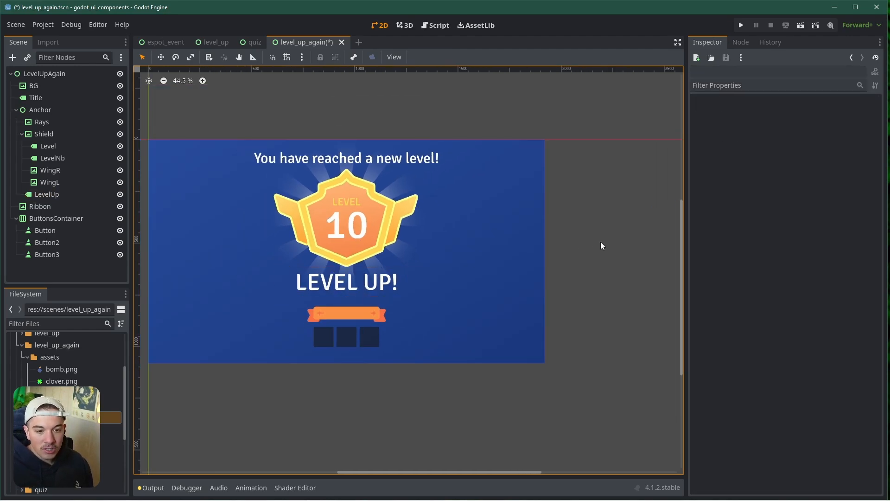
Step: Move the Ribbon and ButtonsContainer nodes together slightly down, widening the gap below the LEVEL UP! text
{"action": "scroll", "coordinate": [369, 313], "scroll_direction": "up", "scroll_amount": 2}
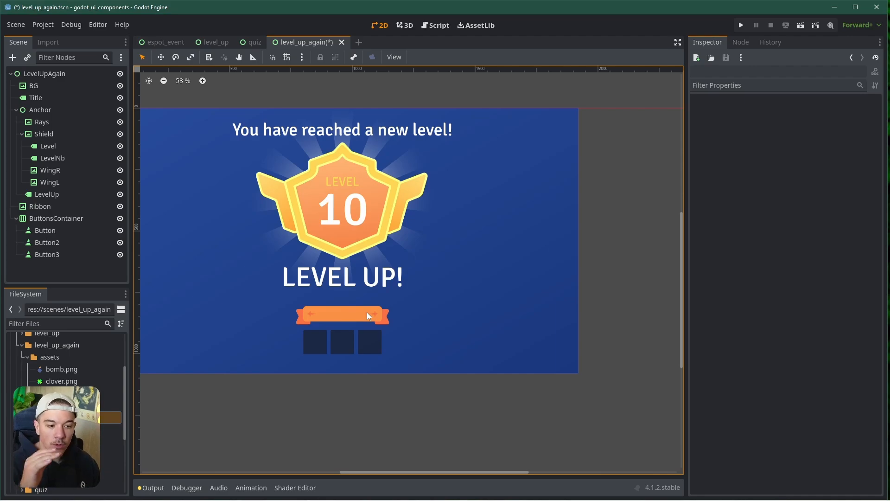
{"action": "scroll", "coordinate": [366, 312], "scroll_direction": "up", "scroll_amount": 2}
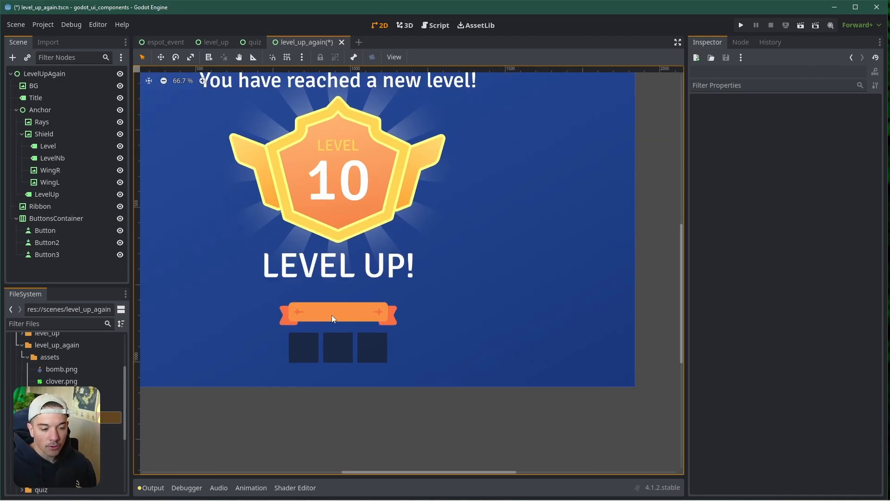
{"action": "left_click", "coordinate": [51, 220]}
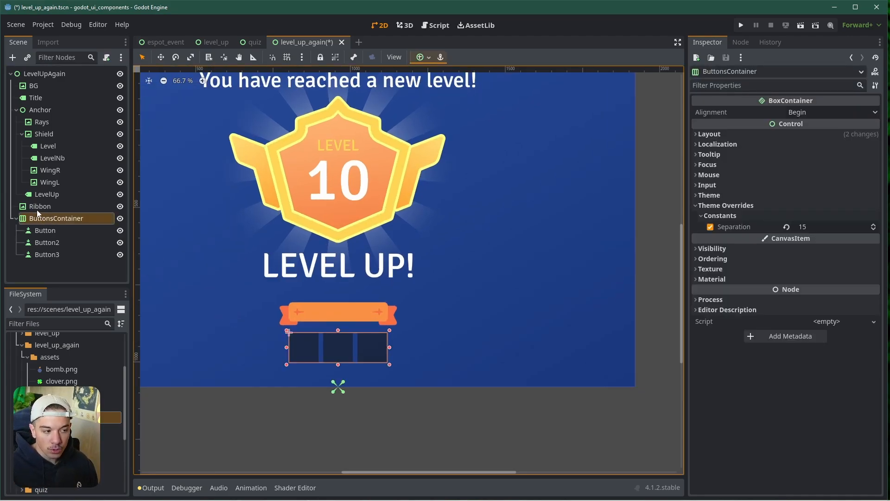
{"action": "left_click", "coordinate": [39, 207]}
{"action": "left_click", "coordinate": [44, 216], "text": "ctrl"}
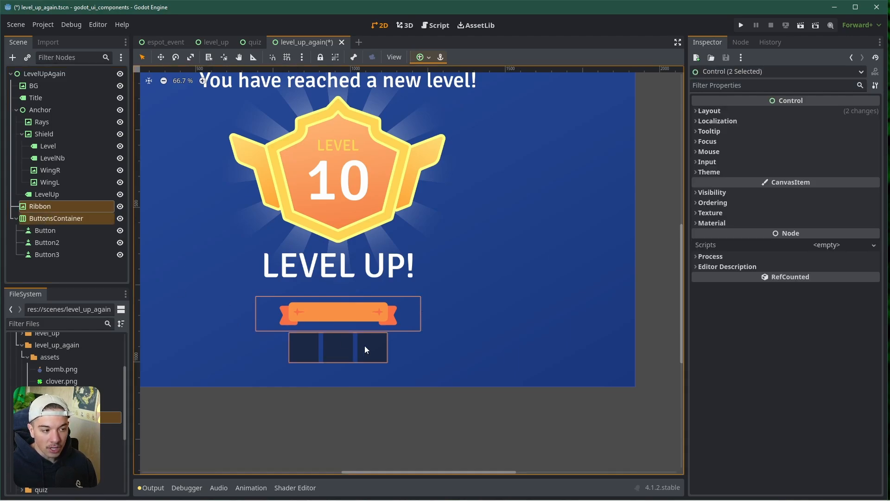
{"action": "key", "text": "Down"}
{"action": "key", "text": "Down"}
{"action": "key", "text": "Down"}
{"action": "key", "text": "Down"}
{"action": "key", "text": "Down"}
{"action": "key", "text": "Down"}
{"action": "key", "text": "Down"}
{"action": "key", "text": "Down"}
{"action": "key", "text": "Down"}
{"action": "key", "text": "Down"}
{"action": "key", "text": "Down"}
{"action": "key", "text": "Down"}
{"action": "key", "text": "Down"}
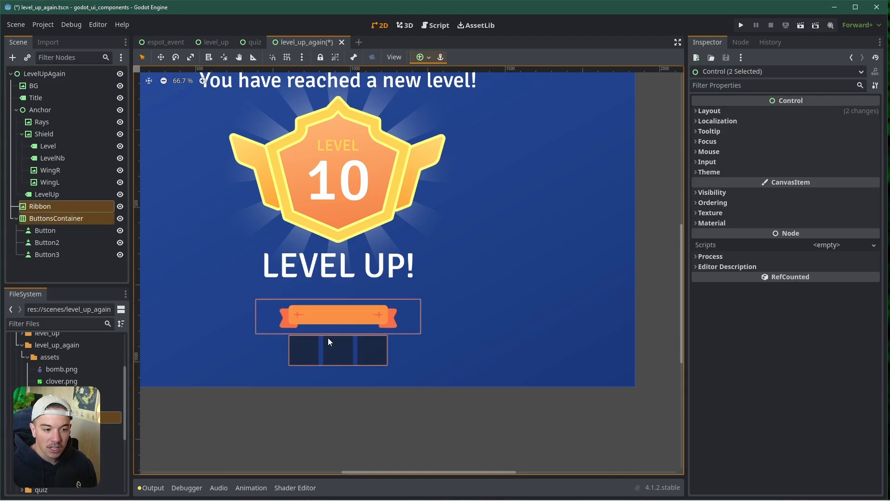
{"action": "key", "text": "Down"}
{"action": "key", "text": "Down"}
{"action": "key", "text": "Down"}
{"action": "key", "text": "Down"}
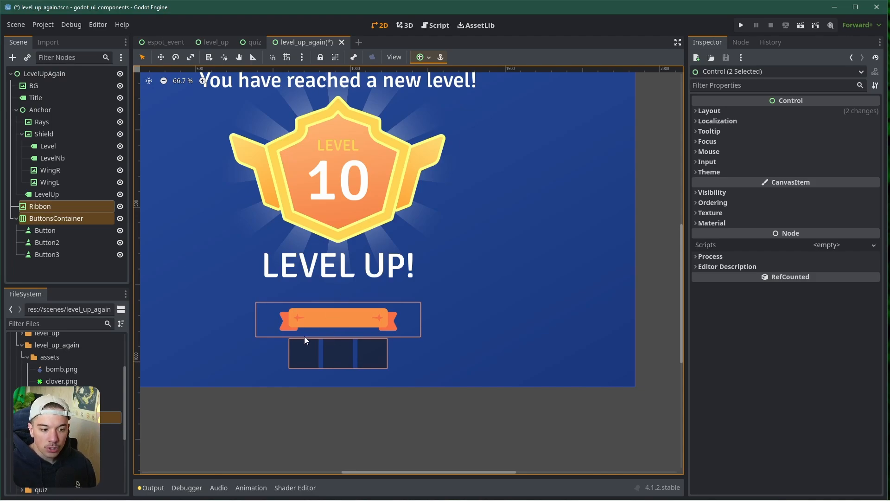
{"action": "scroll", "coordinate": [304, 336], "scroll_direction": "down", "scroll_amount": 1}
{"action": "left_click", "coordinate": [360, 402]}
{"action": "scroll", "coordinate": [384, 298], "scroll_direction": "up", "scroll_amount": 1}
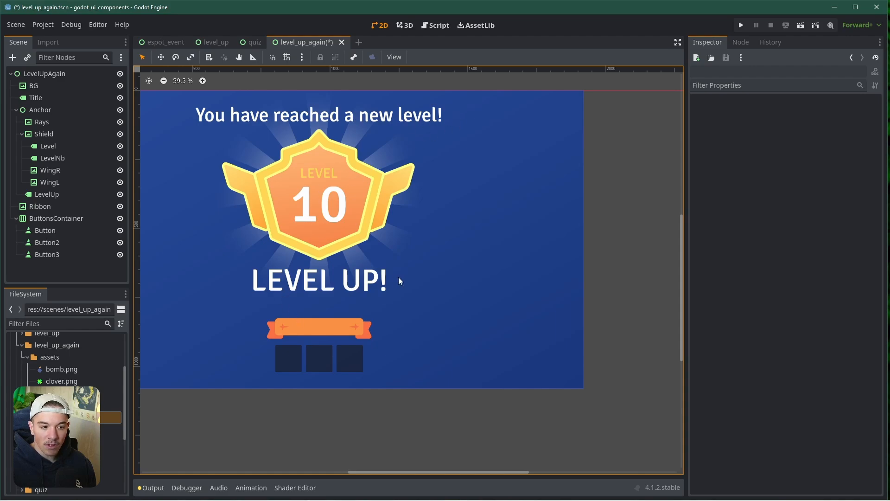
Step: Check the spacing between the ribbon, buttons and LEVEL UP! text, and select the level number label inside the shield
{"action": "scroll", "coordinate": [329, 352], "scroll_direction": "up", "scroll_amount": 5}
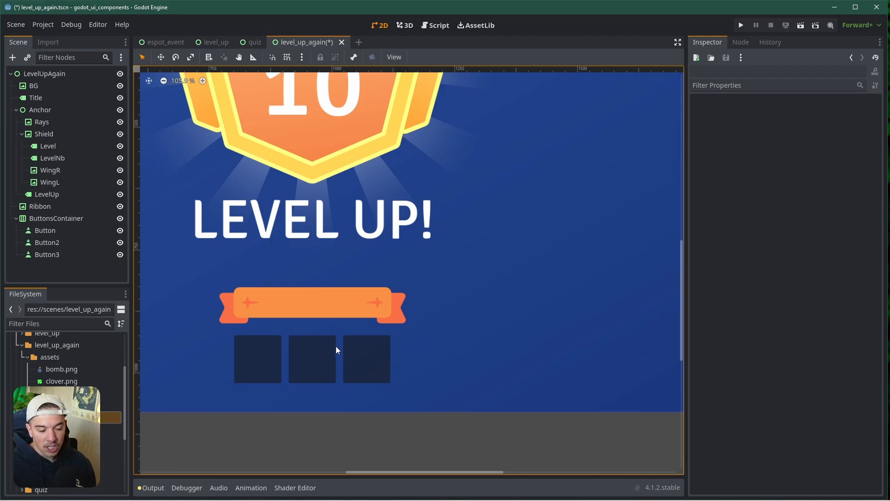
{"action": "scroll", "coordinate": [336, 347], "scroll_direction": "down", "scroll_amount": 4}
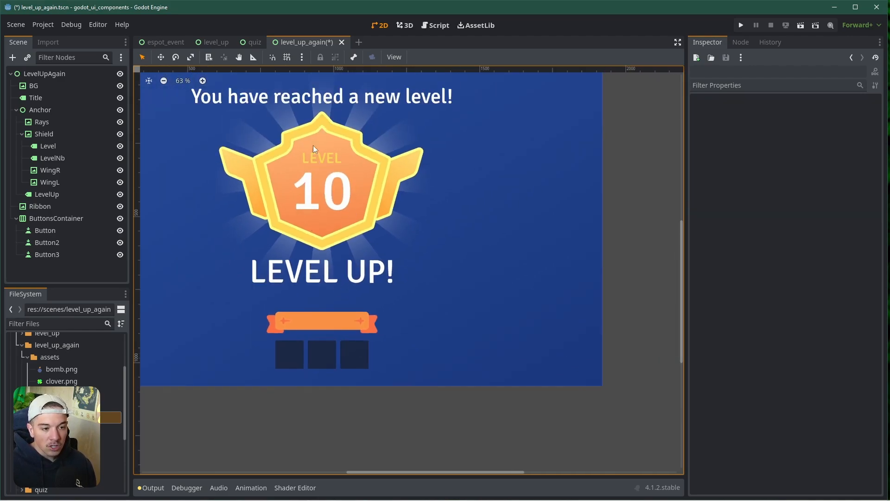
{"action": "left_click", "coordinate": [356, 218]}
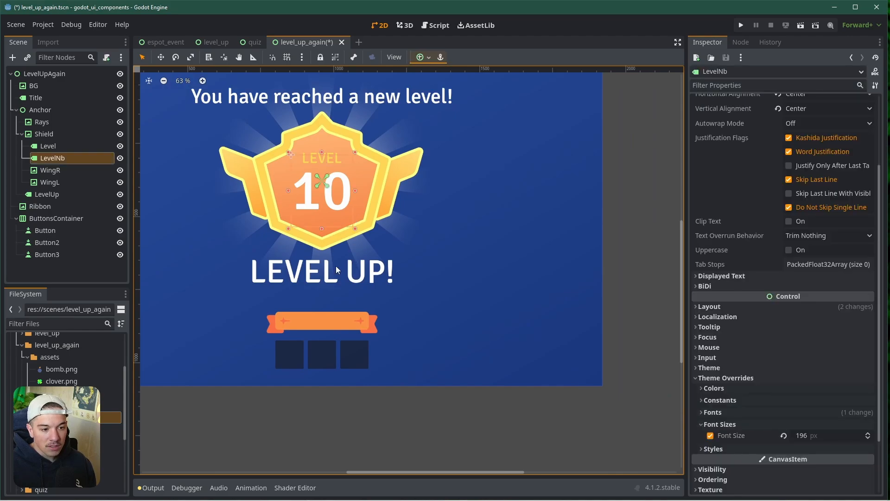
Step: Duplicate the LevelUp label and rename the copy Rewards
{"action": "left_click", "coordinate": [354, 278]}
{"action": "key", "text": "ctrl+d"}
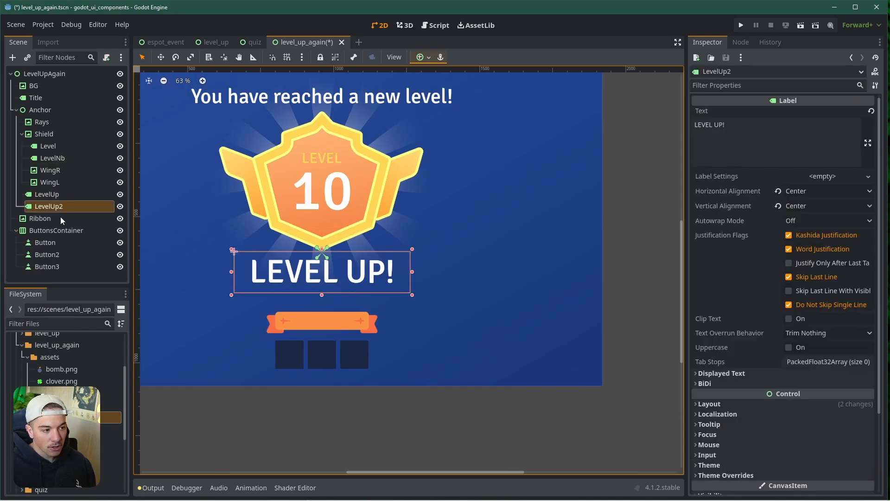
{"action": "double_click", "coordinate": [72, 206]}
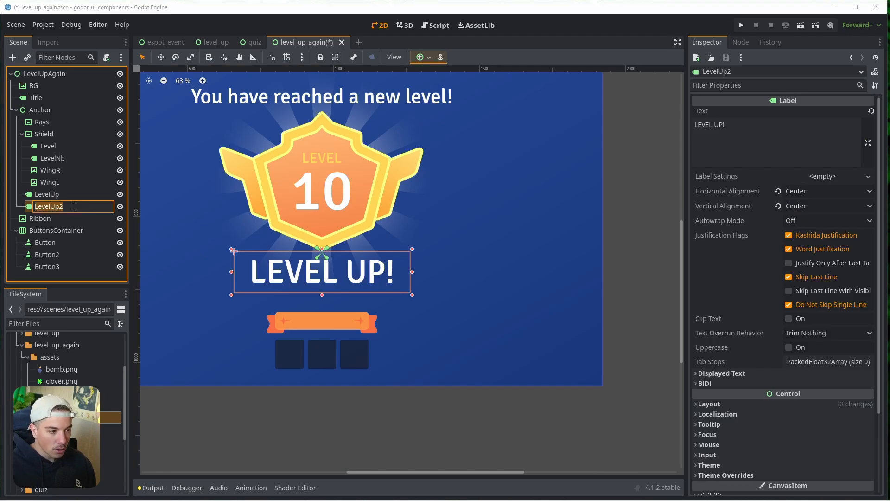
{"action": "type", "text": "Rewards"}
{"action": "key", "text": "Return"}
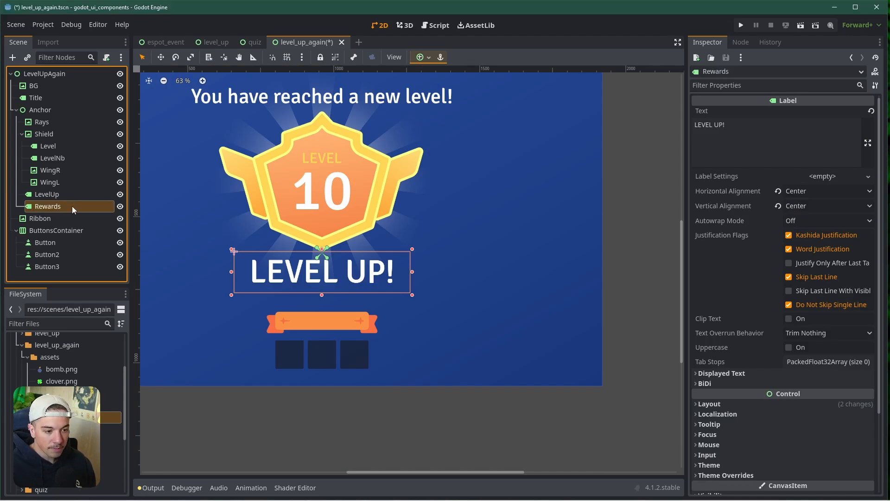
Step: Change the Rewards label's text to REWARDS and save the scene
{"action": "left_click_drag", "start_coordinate": [761, 153], "coordinate": [616, 119]}
{"action": "type", "text": "Rewards"}
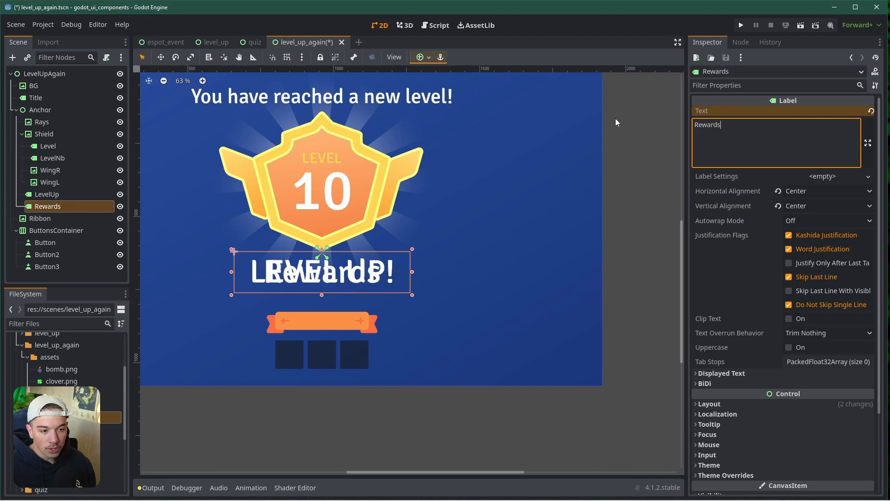
{"action": "key", "text": "ctrl+a"}
{"action": "type", "text": "REWARDS"}
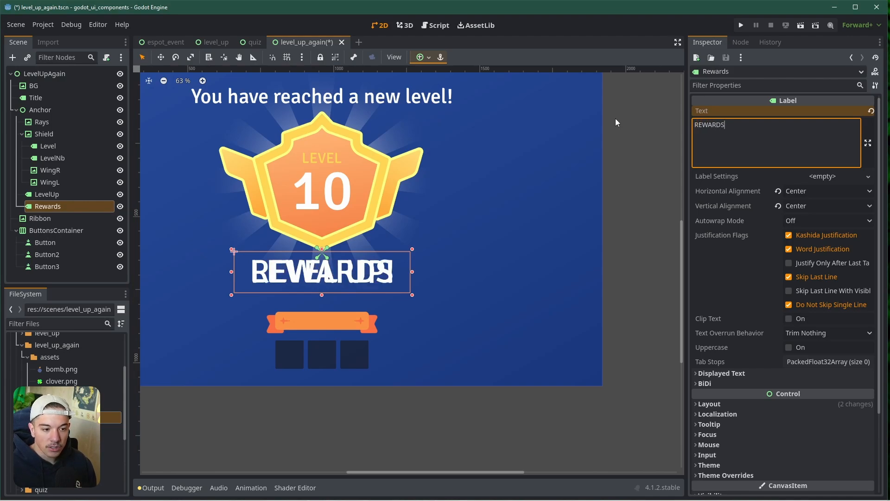
{"action": "key", "text": "ctrl+s"}
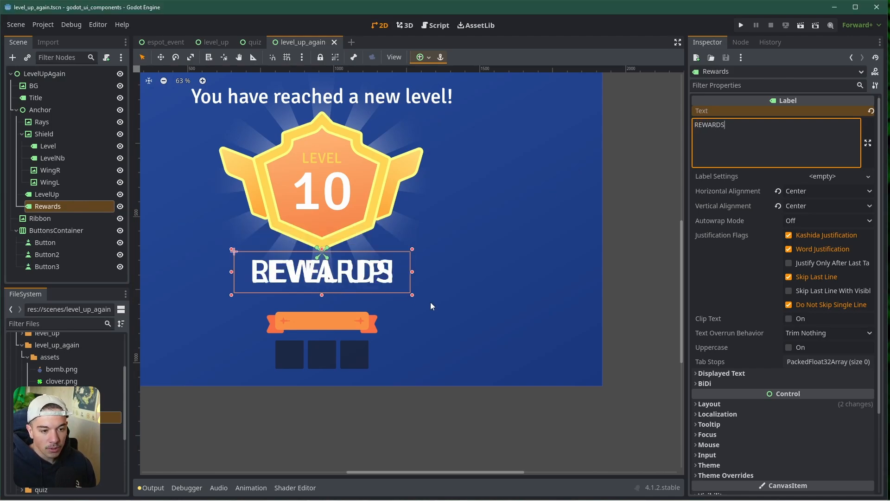
Step: Override the Rewards label's font size with 46 px and shrink its box symmetrically around the text
{"action": "scroll", "coordinate": [738, 385], "scroll_direction": "down", "scroll_amount": 3}
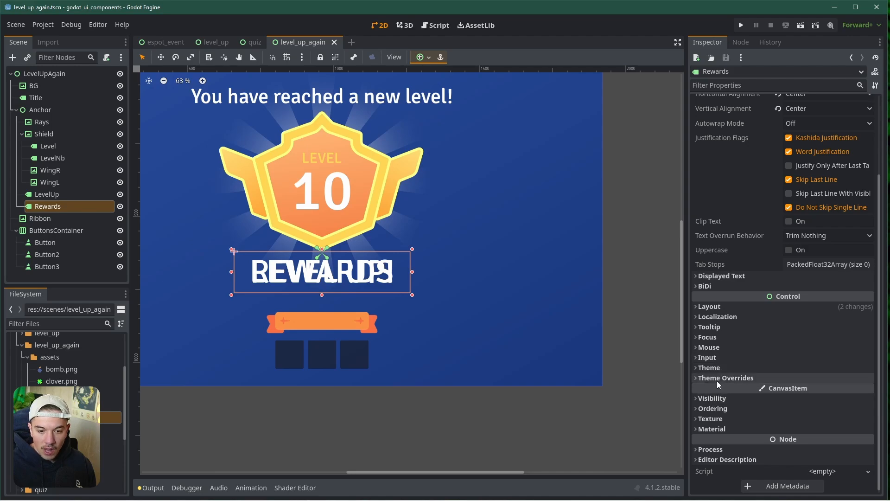
{"action": "left_click", "coordinate": [717, 378]}
{"action": "left_click", "coordinate": [717, 424]}
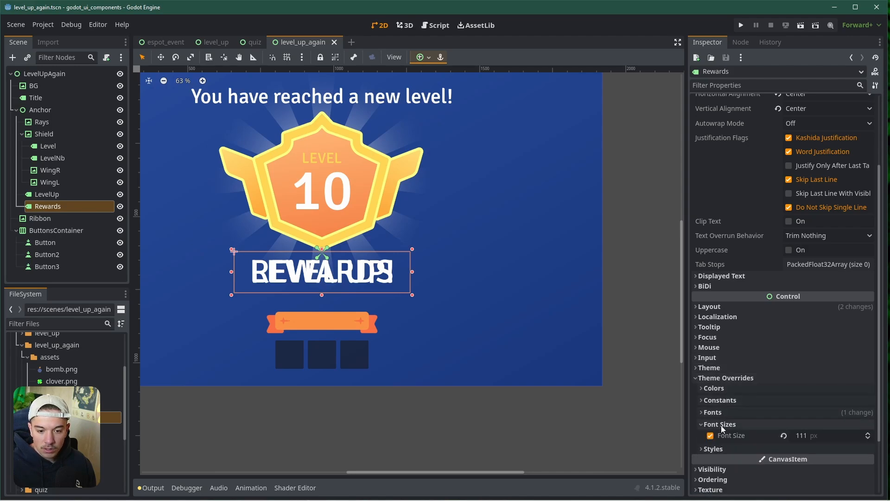
{"action": "left_click", "coordinate": [841, 438]}
{"action": "left_click_drag", "start_coordinate": [841, 438], "coordinate": [848, 438]}
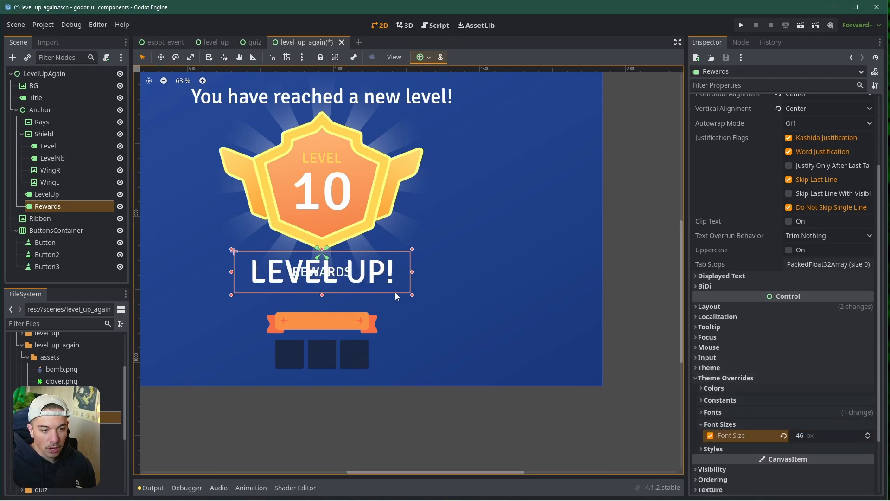
{"action": "left_click_drag", "start_coordinate": [412, 295], "coordinate": [370, 291], "text": "alt"}
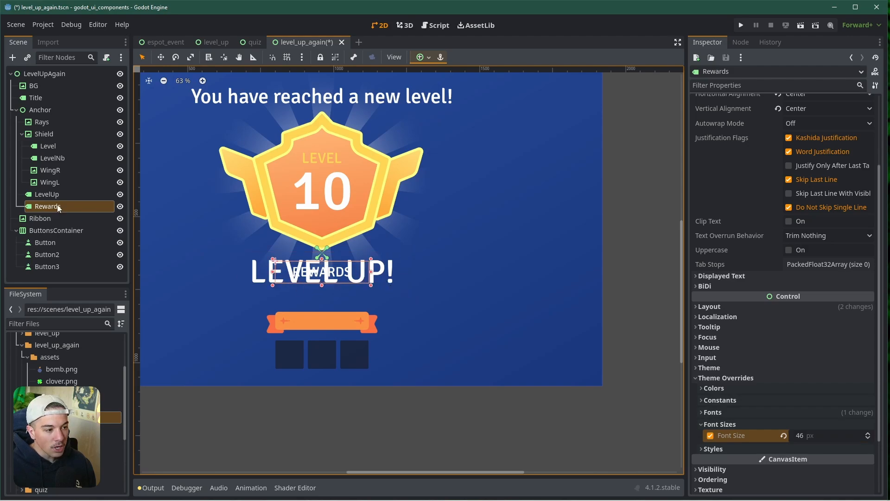
Step: Make the Rewards label a child of the Ribbon node
{"action": "left_click_drag", "start_coordinate": [57, 205], "coordinate": [52, 219]}
{"action": "left_click", "coordinate": [42, 206]}
{"action": "left_click", "coordinate": [46, 217]}
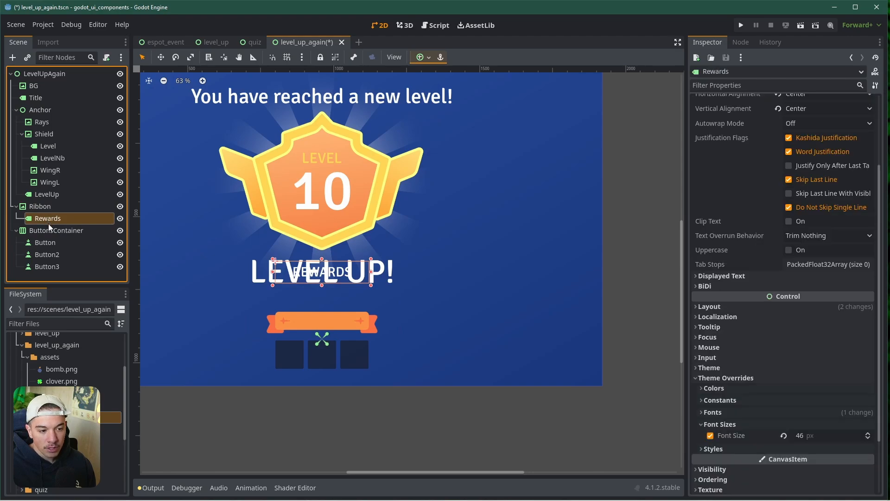
Step: Apply the Full Rect anchor preset to the Rewards label inside the Ribbon
{"action": "scroll", "coordinate": [340, 339], "scroll_direction": "up", "scroll_amount": 3}
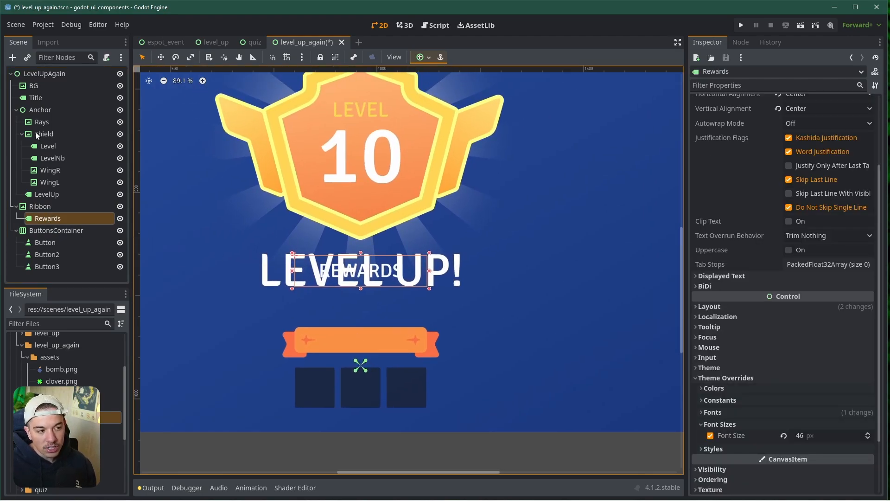
{"action": "left_click", "coordinate": [38, 207]}
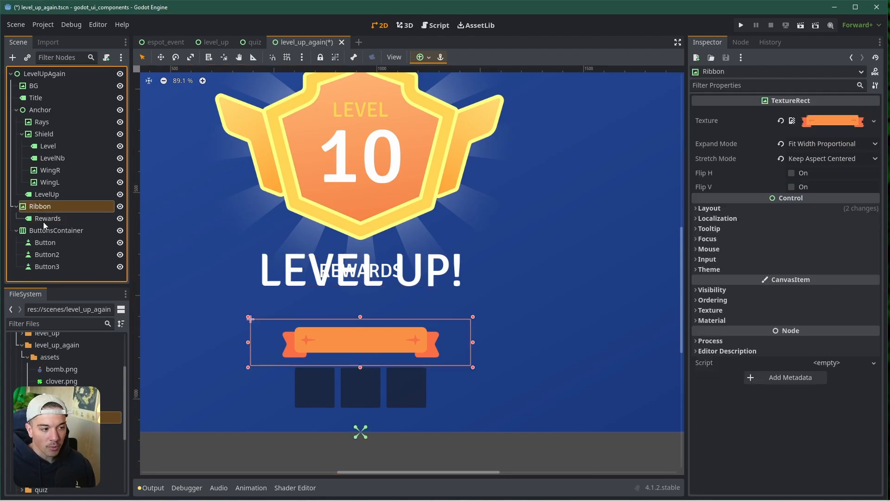
{"action": "left_click", "coordinate": [43, 221]}
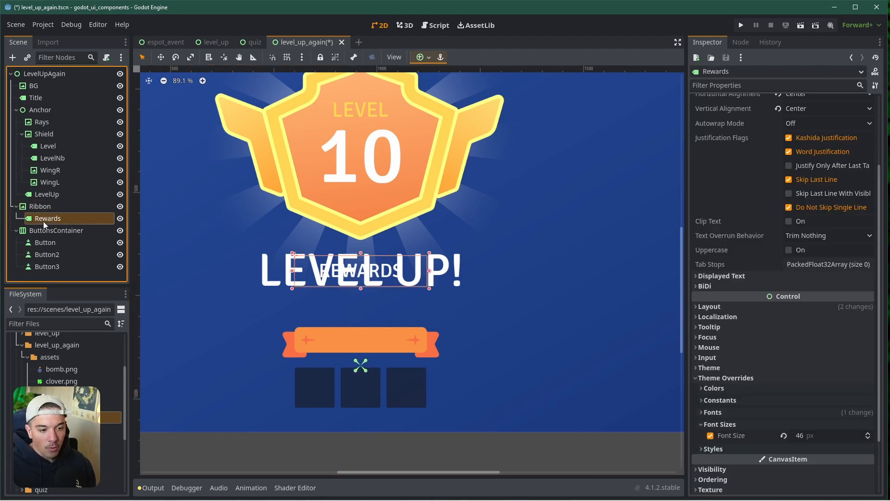
{"action": "left_click", "coordinate": [422, 57]}
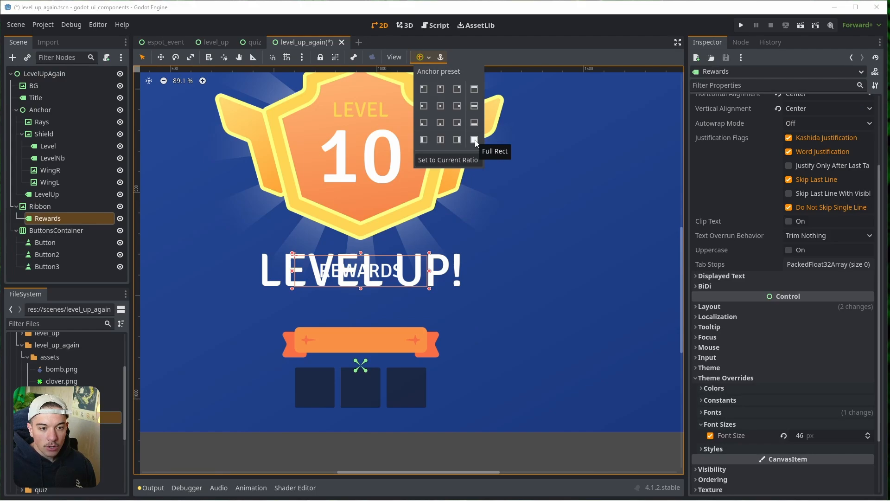
{"action": "left_click", "coordinate": [474, 140]}
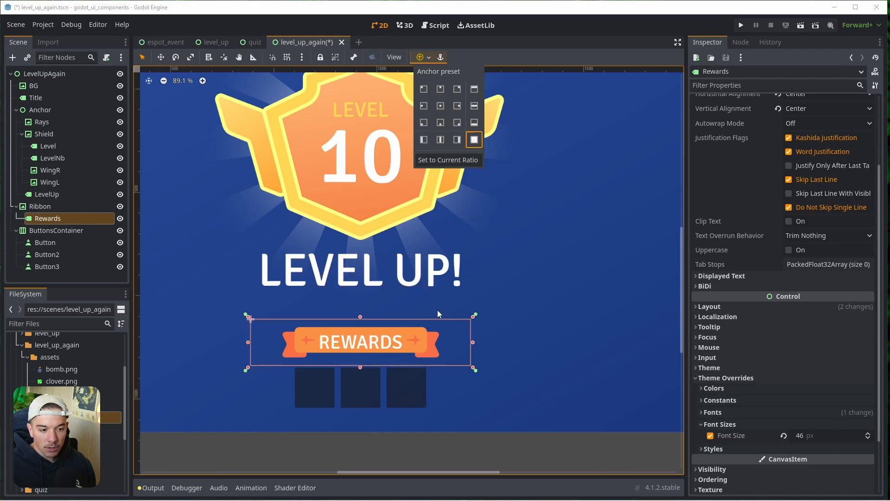
Step: Shrink the Rewards label's box to roughly fit the orange front band of the ribbon
{"action": "scroll", "coordinate": [394, 346], "scroll_direction": "up", "scroll_amount": 4}
{"action": "left_click", "coordinate": [58, 219]}
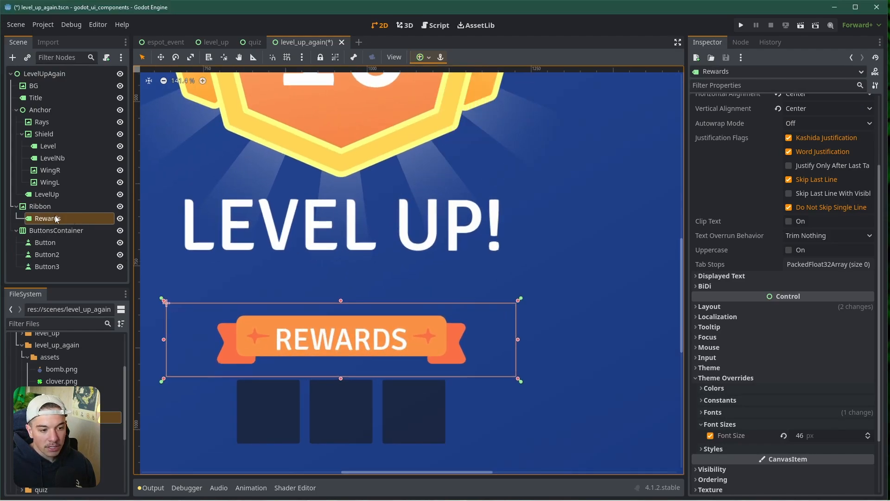
{"action": "left_click_drag", "start_coordinate": [518, 379], "coordinate": [474, 362]}
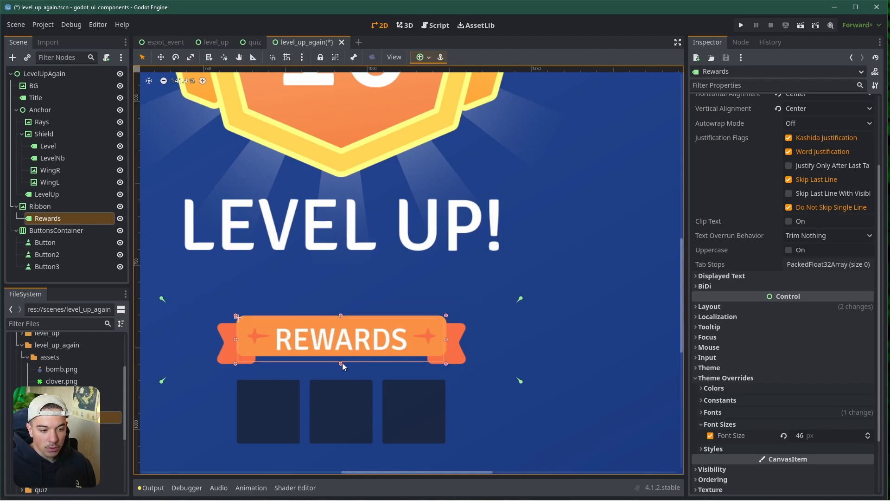
{"action": "left_click_drag", "start_coordinate": [342, 364], "coordinate": [343, 353]}
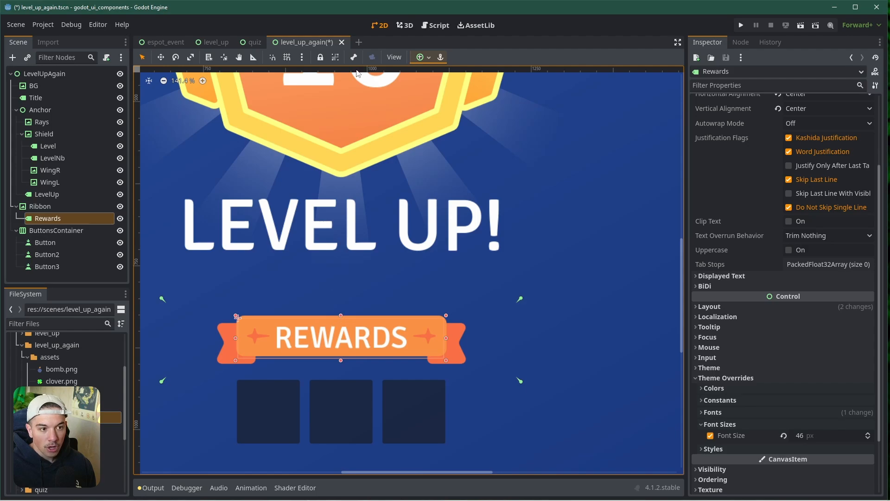
Step: Apply the Center anchor preset to the Rewards label and nudge it a few pixels up on the ribbon
{"action": "left_click", "coordinate": [421, 56]}
{"action": "left_click", "coordinate": [441, 106]}
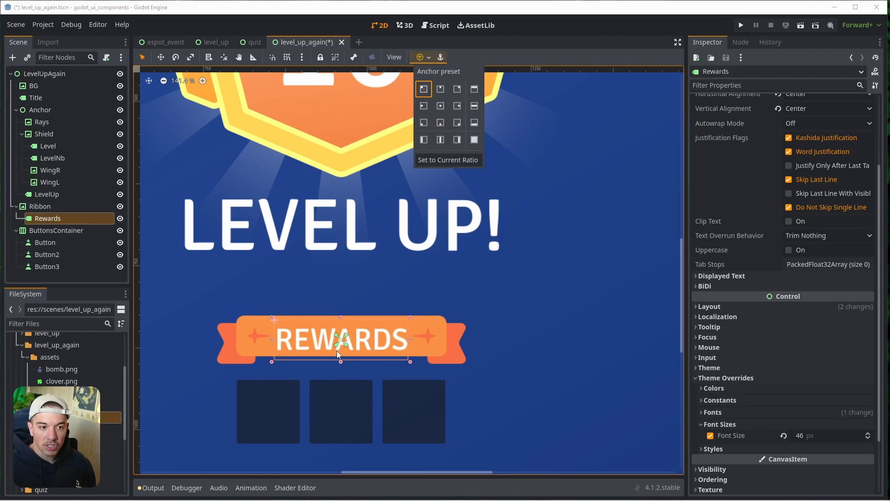
{"action": "left_click", "coordinate": [49, 224]}
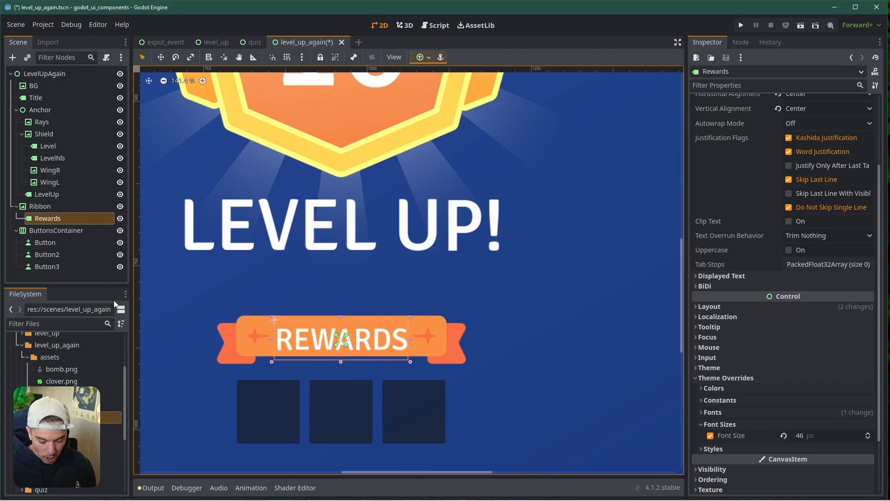
{"action": "key", "text": "Up"}
{"action": "key", "text": "Up"}
{"action": "key", "text": "Up"}
{"action": "key", "text": "Up"}
{"action": "key", "text": "Up"}
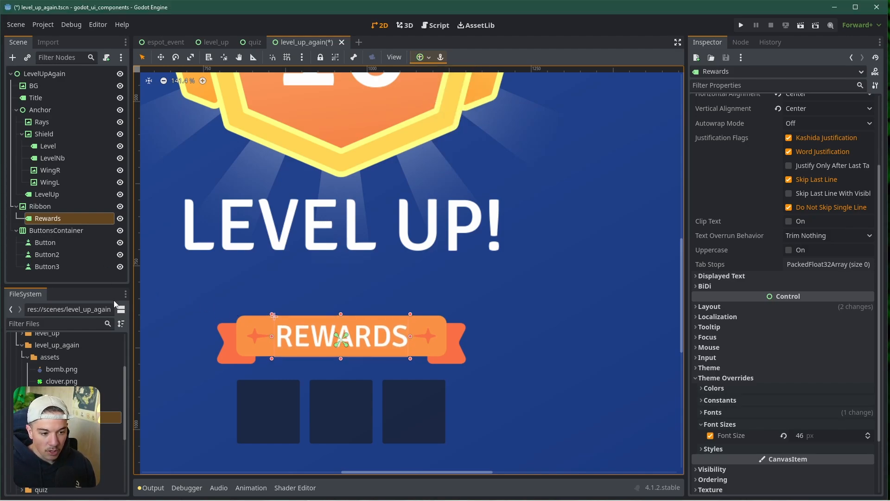
Step: Set the Rewards label's font size to 34 px
{"action": "scroll", "coordinate": [431, 336], "scroll_direction": "down", "scroll_amount": 2}
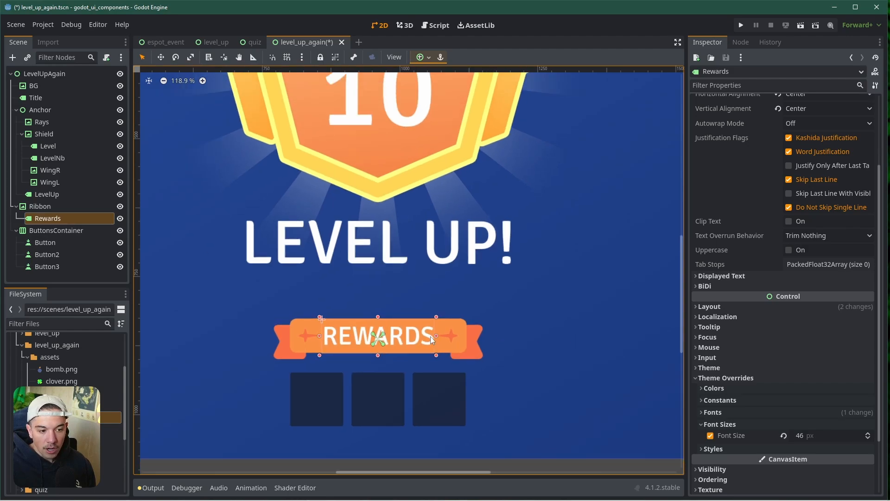
{"action": "left_click_drag", "start_coordinate": [866, 440], "coordinate": [871, 441]}
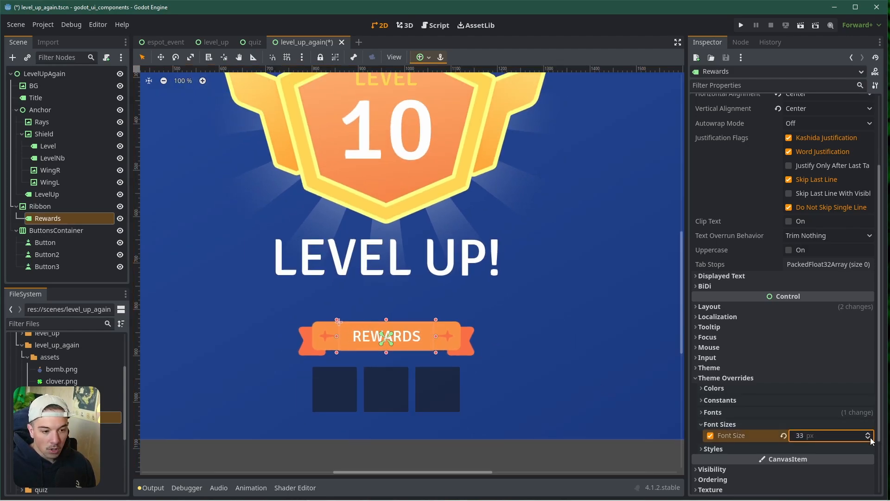
{"action": "left_click", "coordinate": [869, 433]}
{"action": "scroll", "coordinate": [768, 378], "scroll_direction": "down", "scroll_amount": 1}
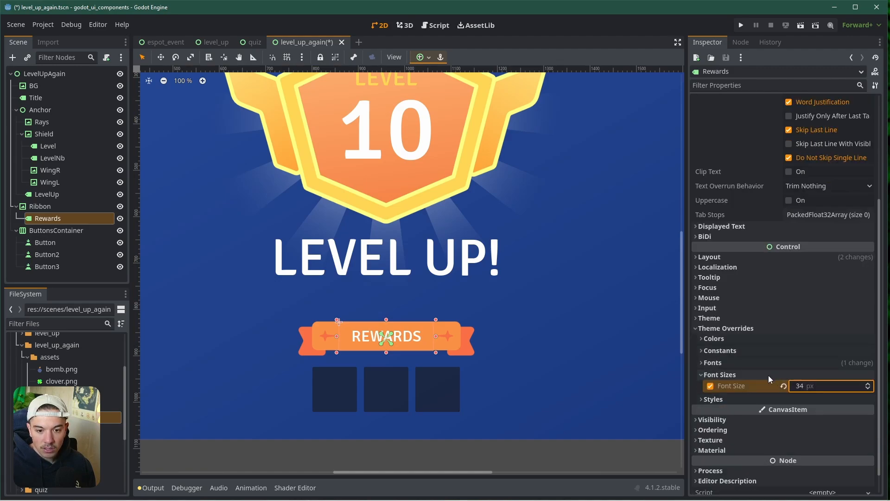
{"action": "left_click", "coordinate": [701, 375]}
{"action": "left_click", "coordinate": [702, 363]}
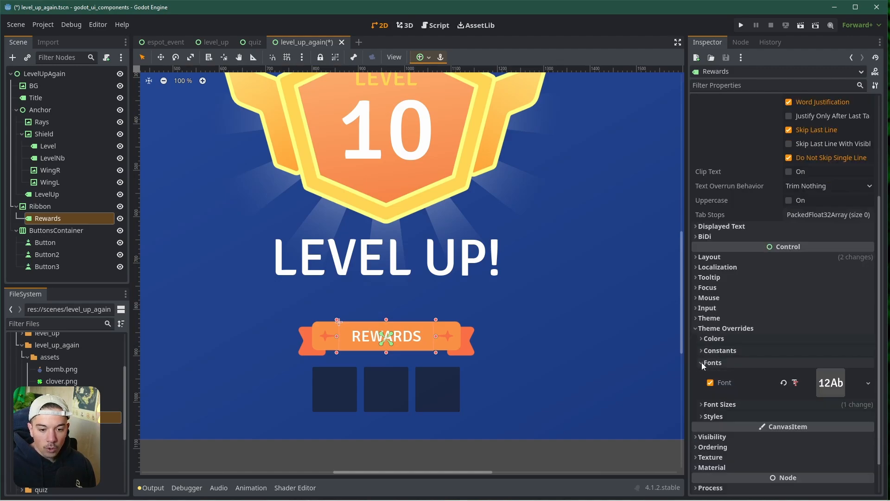
{"action": "left_click", "coordinate": [868, 383]}
{"action": "left_click", "coordinate": [811, 374]}
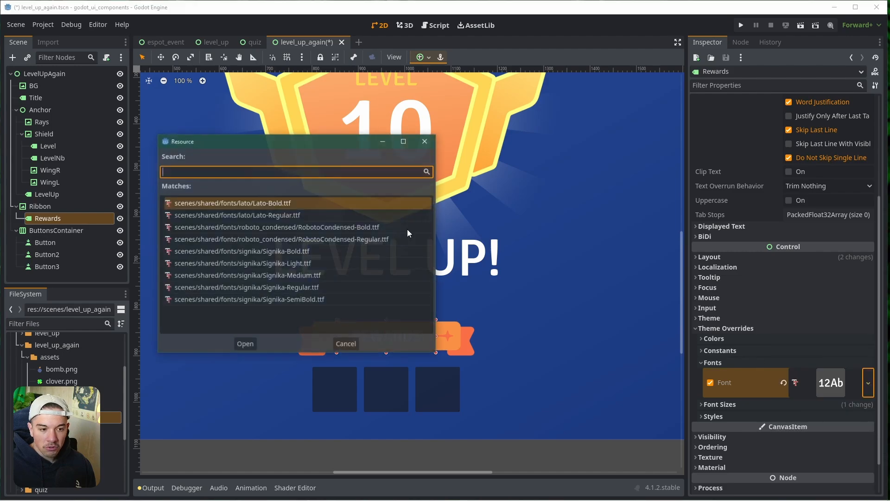
{"action": "left_click", "coordinate": [416, 143]}
{"action": "scroll", "coordinate": [394, 262], "scroll_direction": "up", "scroll_amount": 5}
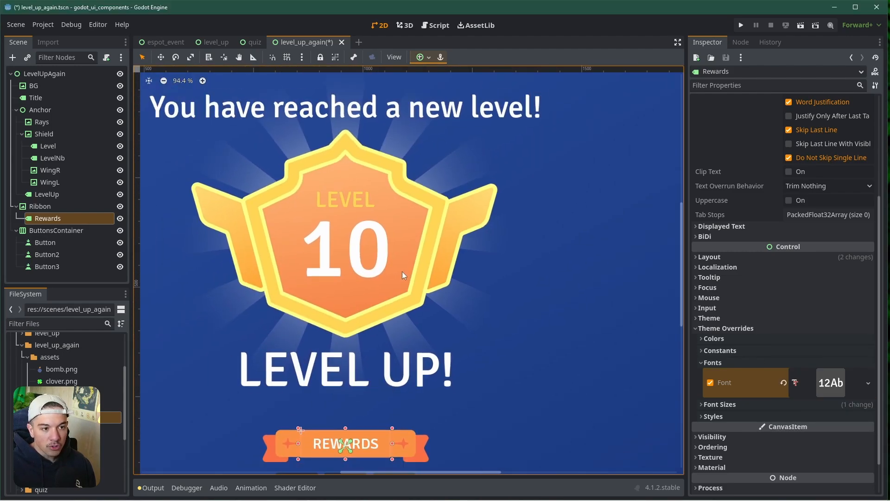
{"action": "left_click", "coordinate": [450, 103]}
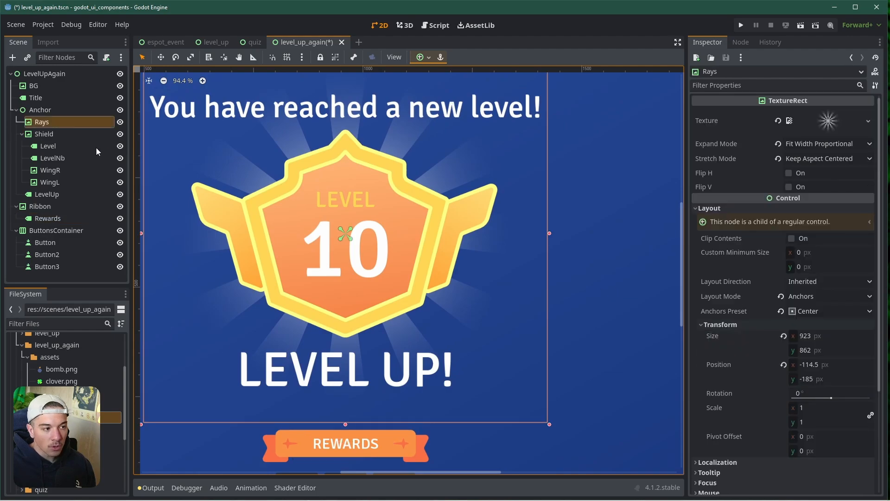
{"action": "left_click", "coordinate": [47, 97]}
{"action": "scroll", "coordinate": [817, 399], "scroll_direction": "down", "scroll_amount": 3}
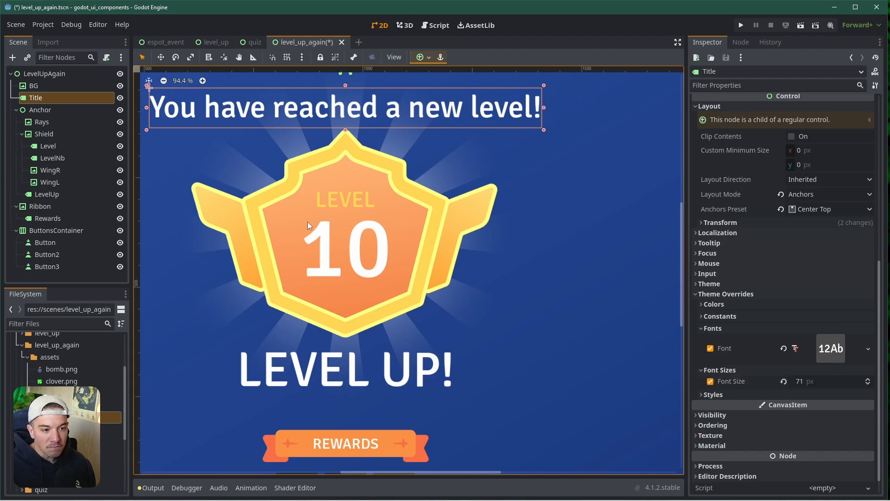
Step: Set the font override of the LevelNb label, the number on the shield, to Signika-Bold.ttf
{"action": "left_click", "coordinate": [336, 252]}
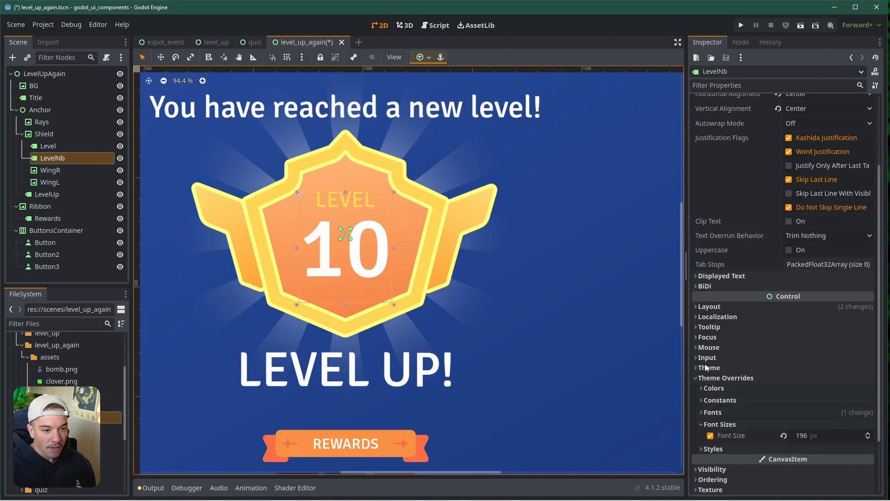
{"action": "scroll", "coordinate": [788, 371], "scroll_direction": "down", "scroll_amount": 3}
{"action": "left_click", "coordinate": [714, 378]}
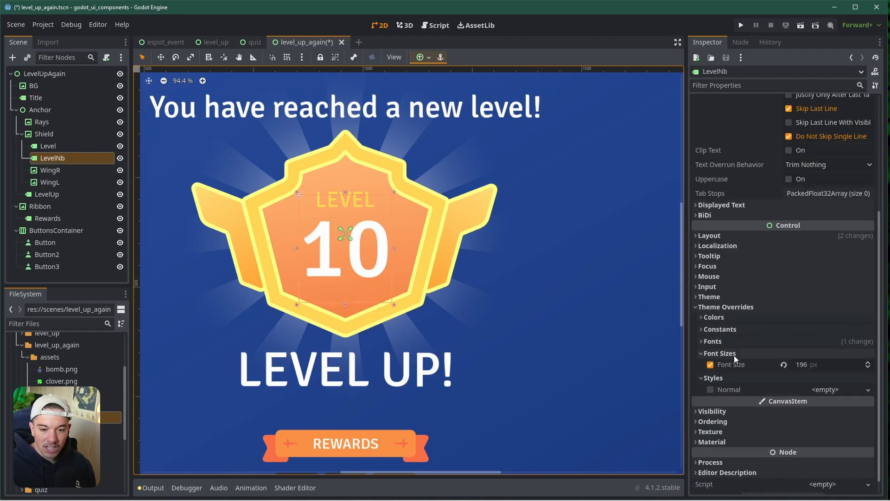
{"action": "left_click", "coordinate": [713, 341]}
{"action": "left_click", "coordinate": [870, 361]}
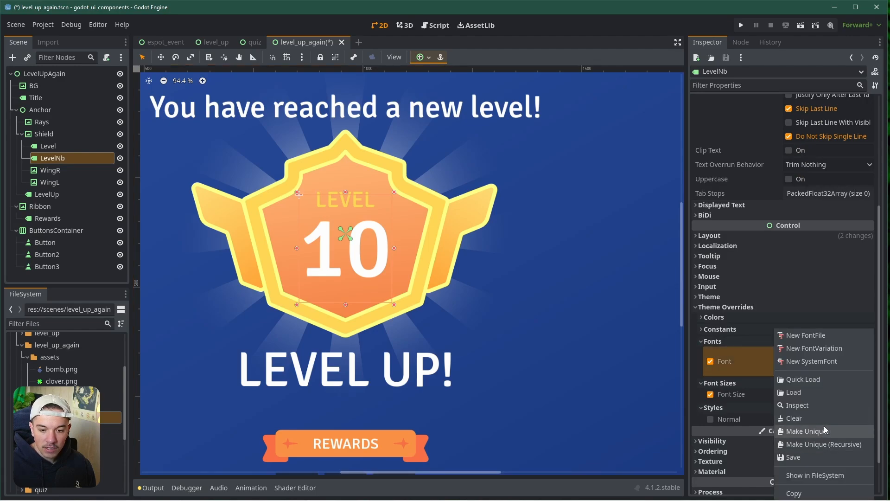
{"action": "left_click", "coordinate": [803, 380]}
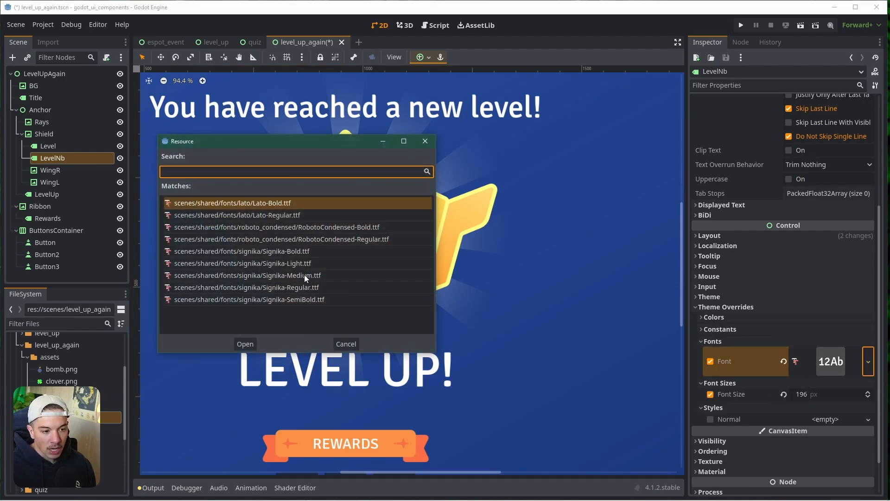
{"action": "left_click", "coordinate": [284, 251]}
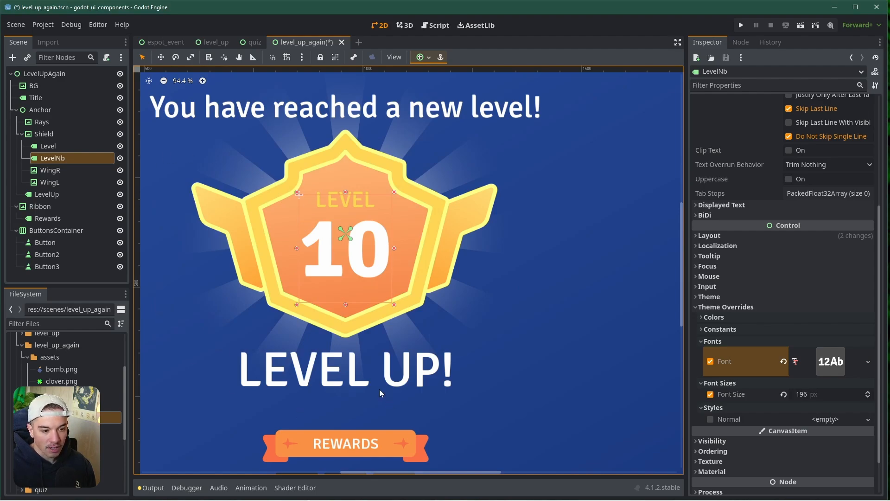
Step: Set the font override of the LevelUp label, the LEVEL UP! text below the shield, to Signika-Bold.ttf
{"action": "left_click", "coordinate": [364, 377]}
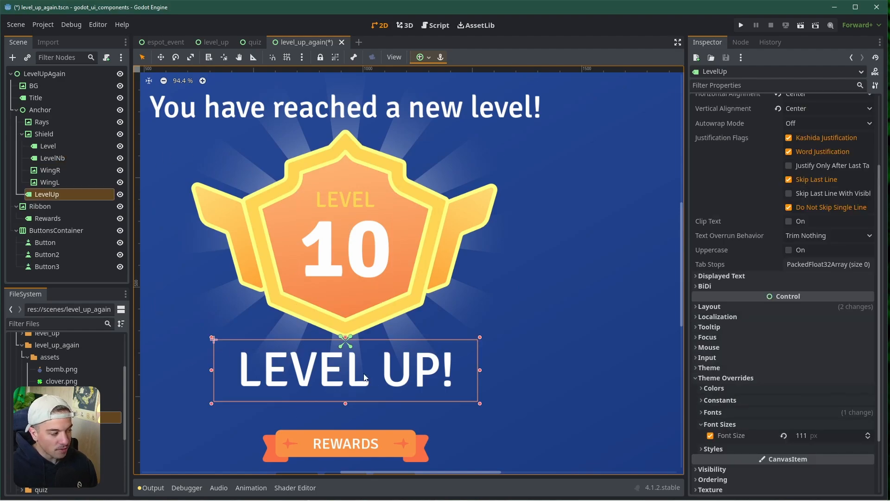
{"action": "scroll", "coordinate": [731, 358], "scroll_direction": "down", "scroll_amount": 3}
{"action": "left_click", "coordinate": [719, 342]}
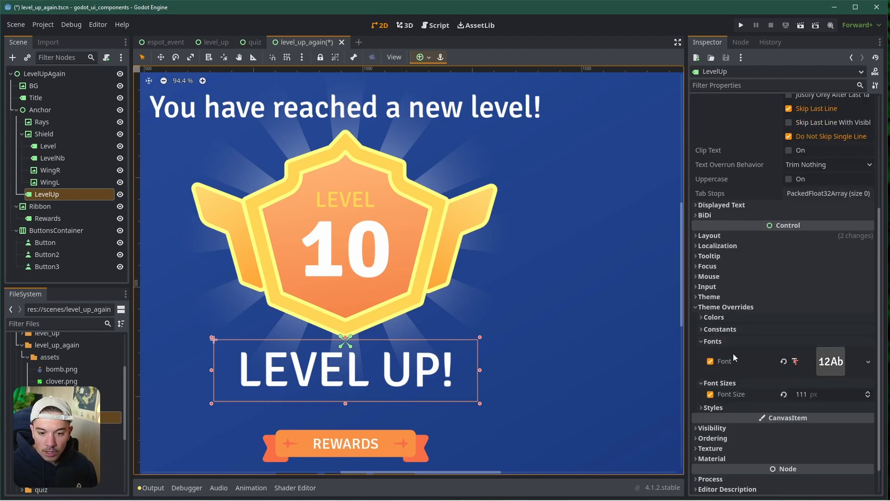
{"action": "left_click", "coordinate": [867, 365]}
{"action": "left_click", "coordinate": [821, 382]}
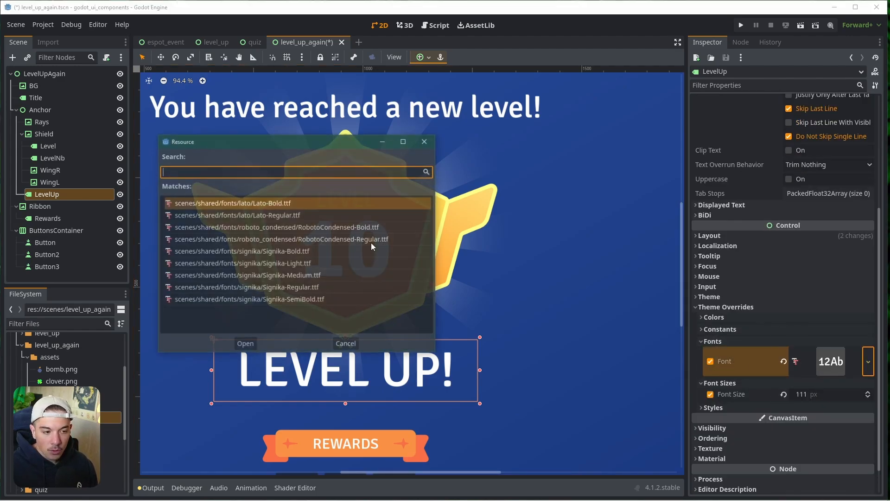
{"action": "double_click", "coordinate": [291, 251]}
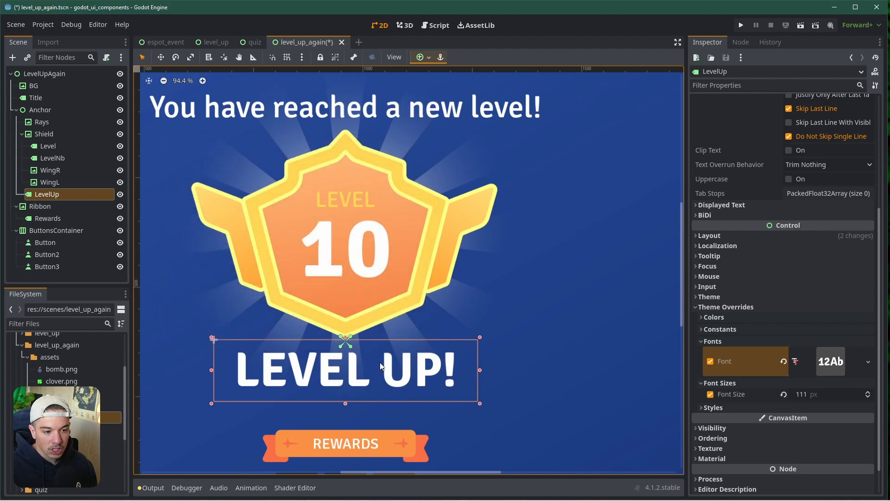
{"action": "left_click", "coordinate": [108, 277]}
Step: Set the font size override of the Level label above the number on the shield to 60 px
{"action": "scroll", "coordinate": [361, 294], "scroll_direction": "down", "scroll_amount": 11}
{"action": "middle_click_drag", "start_coordinate": [361, 302], "coordinate": [314, 287]}
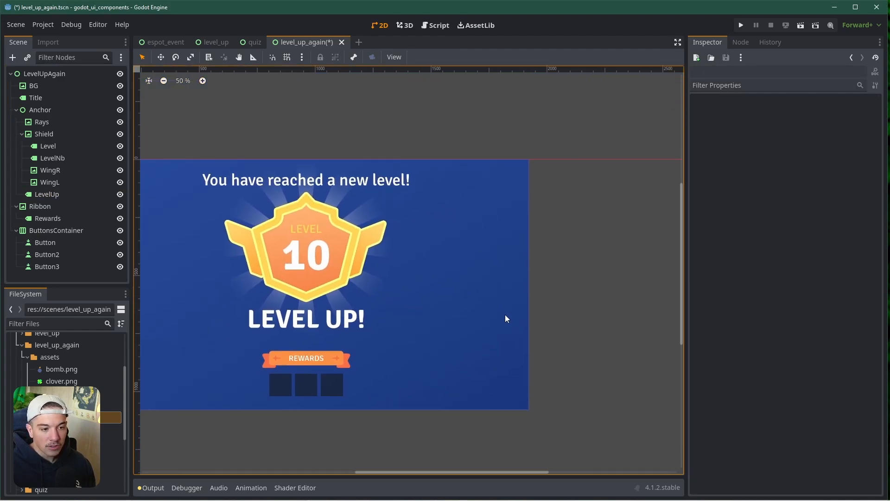
{"action": "scroll", "coordinate": [251, 246], "scroll_direction": "up", "scroll_amount": 5}
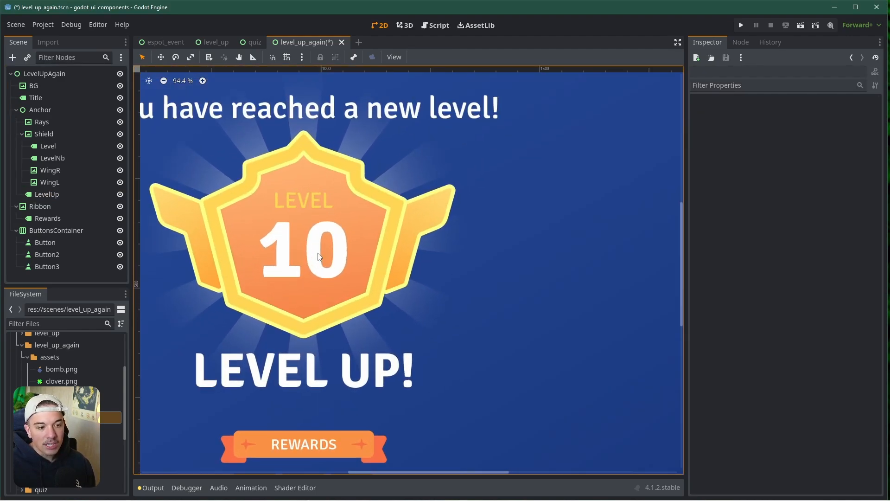
{"action": "left_click", "coordinate": [343, 193]}
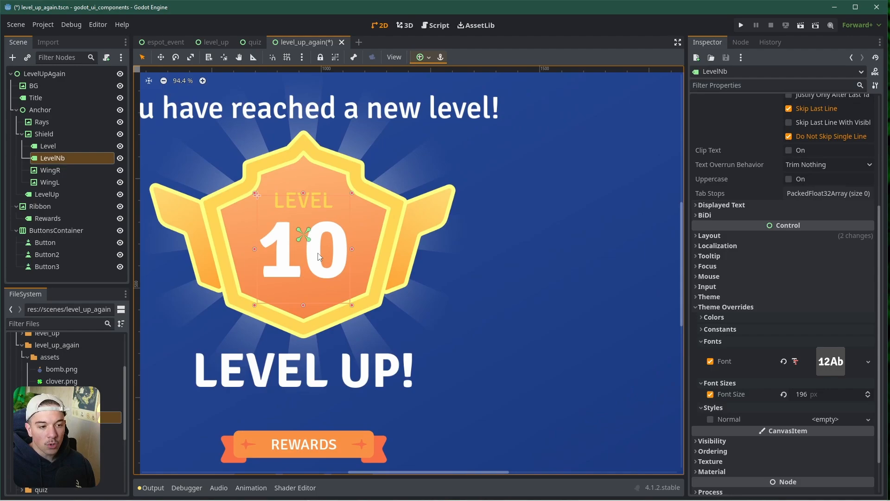
{"action": "left_click", "coordinate": [321, 191]}
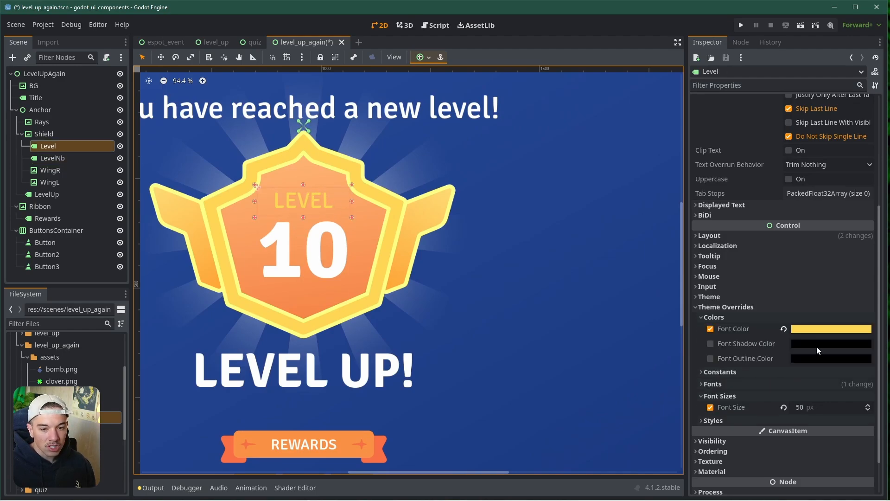
{"action": "left_click", "coordinate": [816, 408]}
{"action": "type", "text": "80"}
{"action": "key", "text": "Return"}
{"action": "left_click_drag", "start_coordinate": [816, 407], "coordinate": [808, 407]}
Step: Nudge the Level label a few pixels up on the shield, away from the number
{"action": "scroll", "coordinate": [323, 241], "scroll_direction": "up", "scroll_amount": 1}
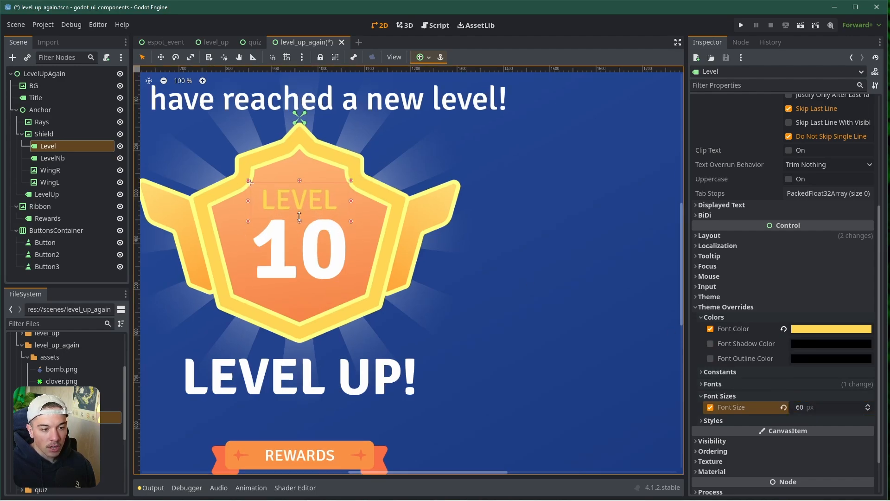
{"action": "key", "text": "Up"}
{"action": "key", "text": "Up"}
{"action": "key", "text": "Up"}
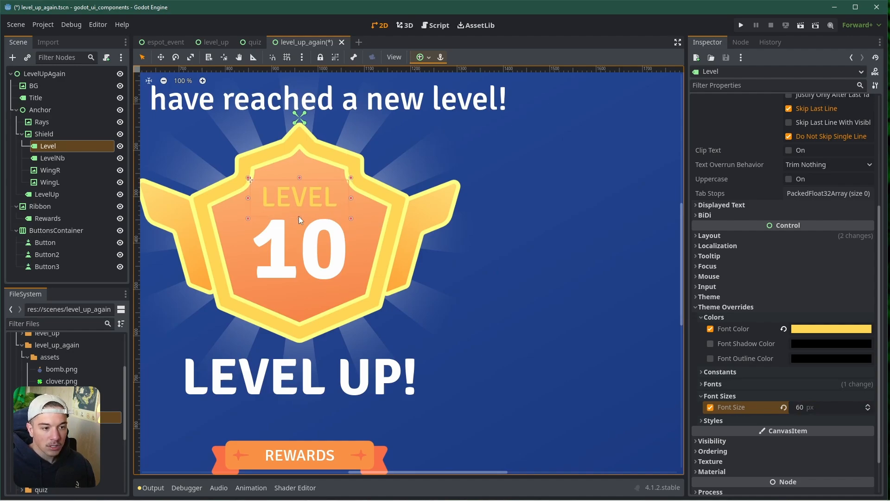
Step: Reduce the font size override of the LevelNb label, the number on the shield, to 184 px
{"action": "scroll", "coordinate": [299, 217], "scroll_direction": "down", "scroll_amount": 5}
{"action": "left_click", "coordinate": [519, 285]}
{"action": "scroll", "coordinate": [293, 268], "scroll_direction": "up", "scroll_amount": 1}
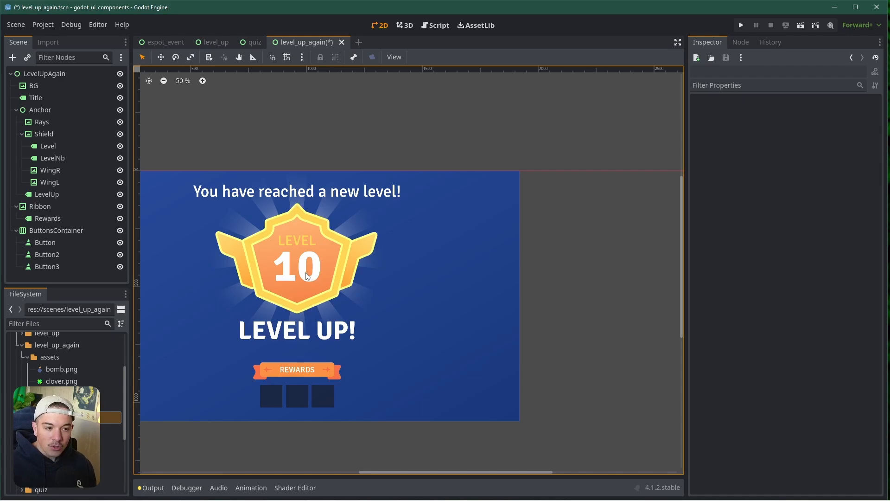
{"action": "left_click", "coordinate": [313, 279]}
{"action": "scroll", "coordinate": [313, 279], "scroll_direction": "up", "scroll_amount": 1}
{"action": "left_click", "coordinate": [868, 397]}
{"action": "left_click", "coordinate": [869, 397]}
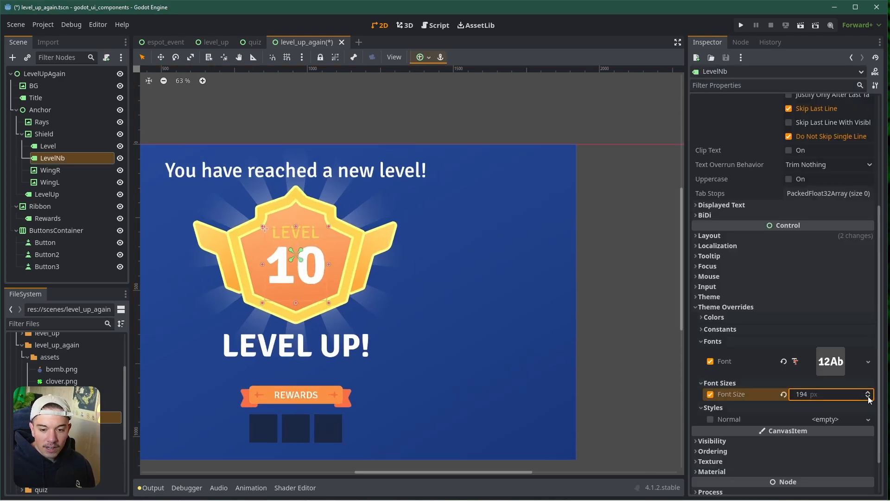
{"action": "left_click", "coordinate": [869, 397]}
{"action": "left_click", "coordinate": [868, 397]}
{"action": "left_click", "coordinate": [868, 397]}
{"action": "left_click", "coordinate": [868, 397]}
{"action": "left_click", "coordinate": [868, 397]}
{"action": "left_click", "coordinate": [869, 397]}
{"action": "left_click", "coordinate": [648, 260]}
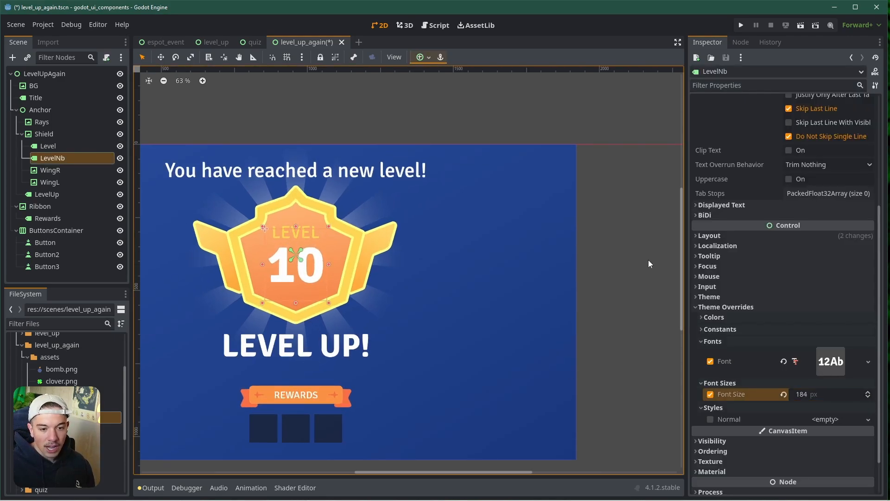
{"action": "scroll", "coordinate": [284, 238], "scroll_direction": "down", "scroll_amount": 1}
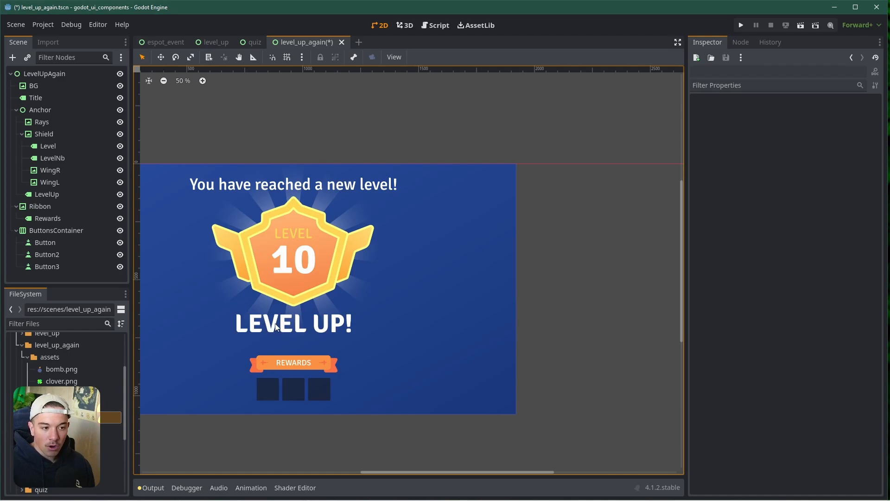
{"action": "scroll", "coordinate": [308, 302], "scroll_direction": "up", "scroll_amount": 1}
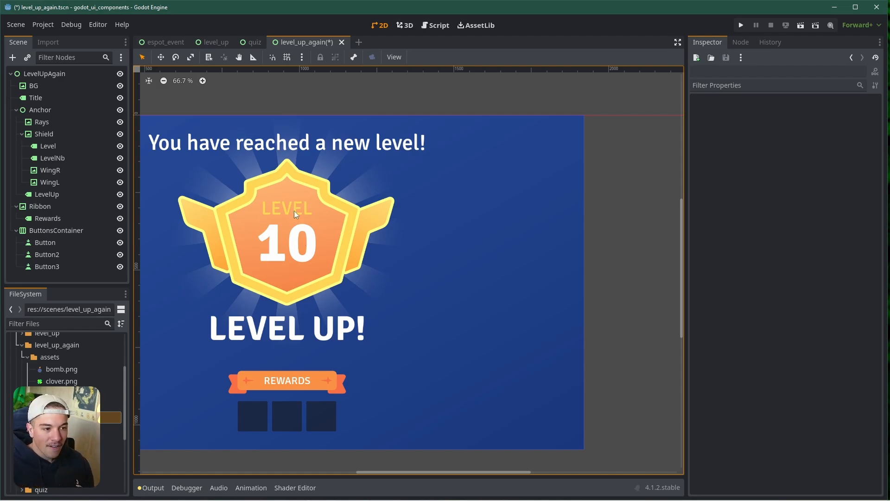
{"action": "middle_click_drag", "start_coordinate": [312, 262], "coordinate": [291, 243]}
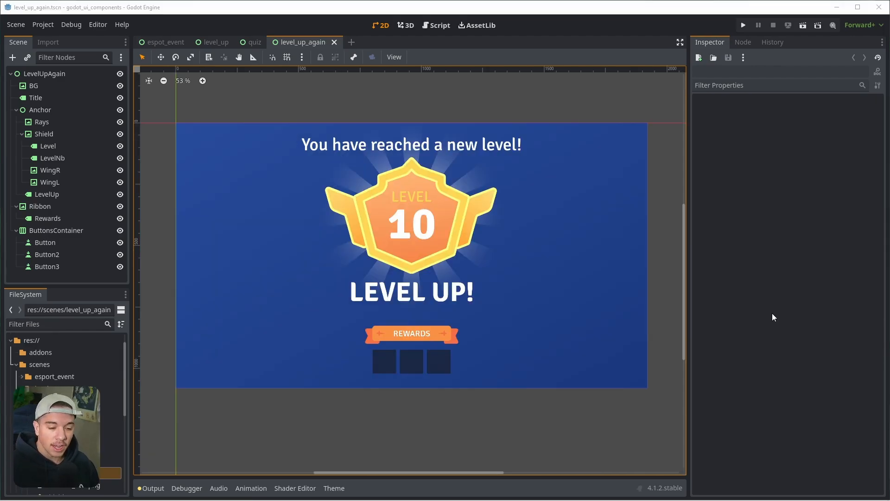
Step: Set the custom minimum height of all three buttons in ButtonsContainer to 128 px together
{"action": "scroll", "coordinate": [424, 370], "scroll_direction": "up", "scroll_amount": 1}
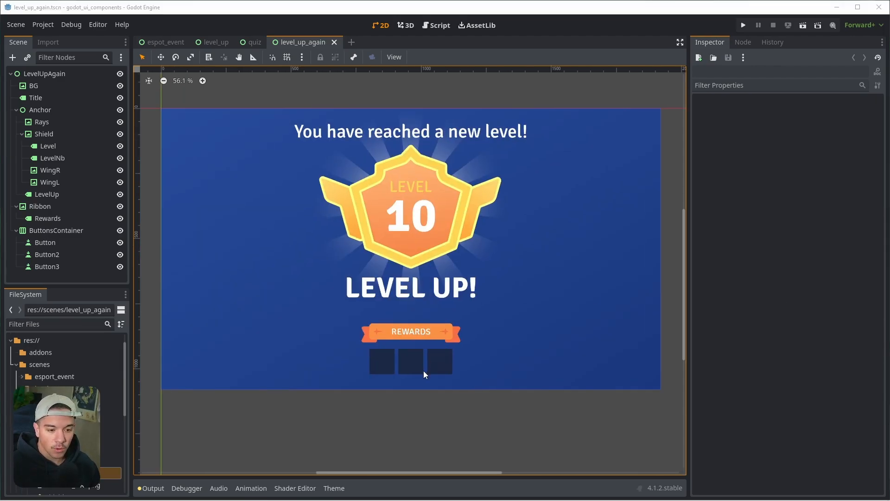
{"action": "scroll", "coordinate": [398, 377], "scroll_direction": "up", "scroll_amount": 2}
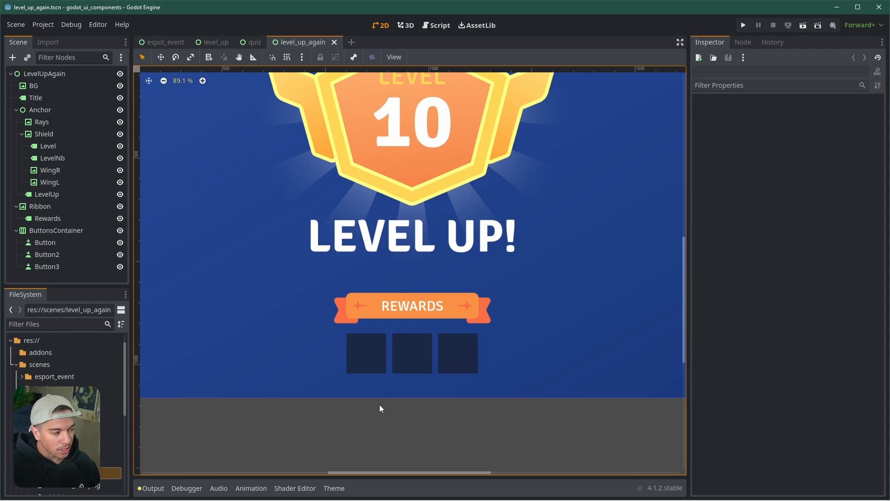
{"action": "left_click", "coordinate": [366, 352]}
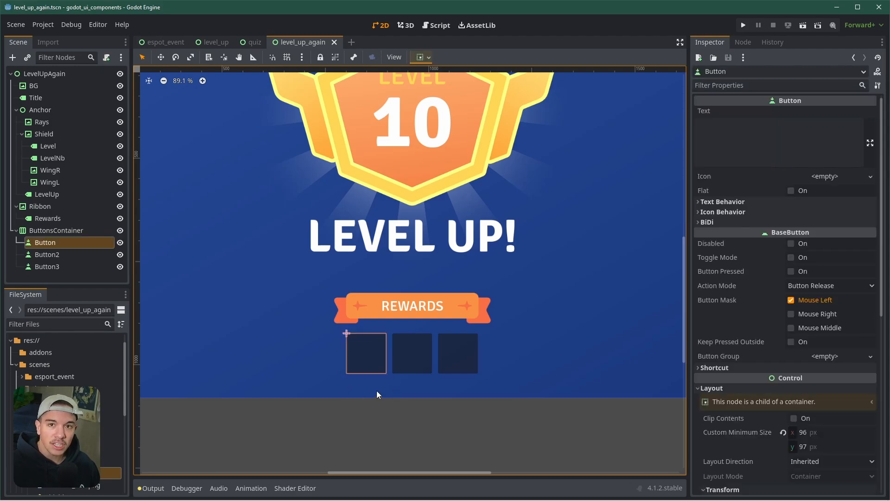
{"action": "scroll", "coordinate": [399, 385], "scroll_direction": "up", "scroll_amount": 5}
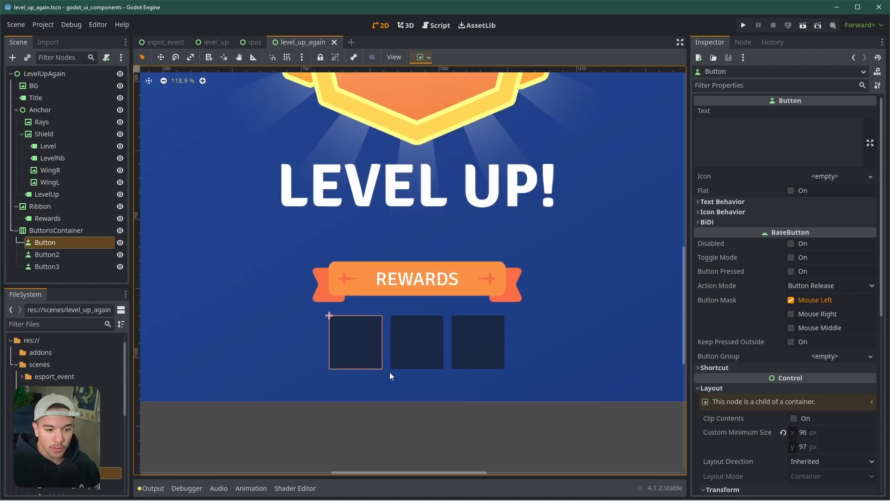
{"action": "double_click", "coordinate": [45, 242]}
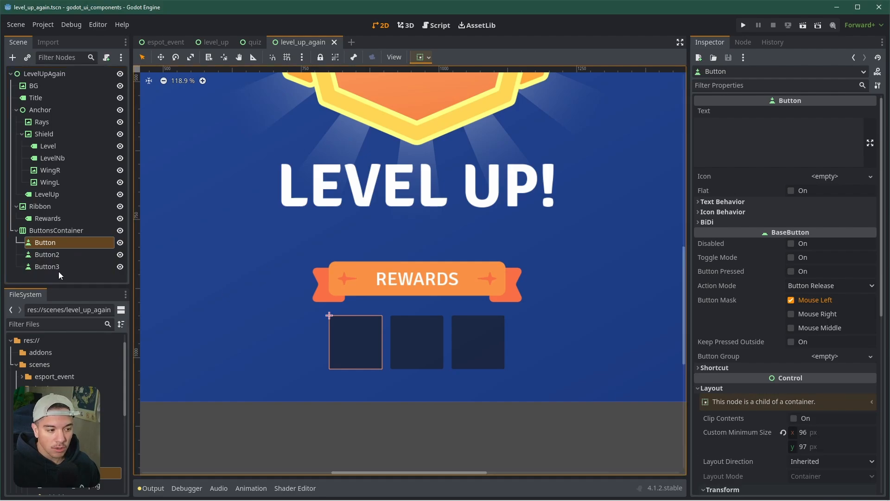
{"action": "left_click", "coordinate": [51, 268], "text": "shift"}
{"action": "scroll", "coordinate": [484, 350], "scroll_direction": "up", "scroll_amount": 1}
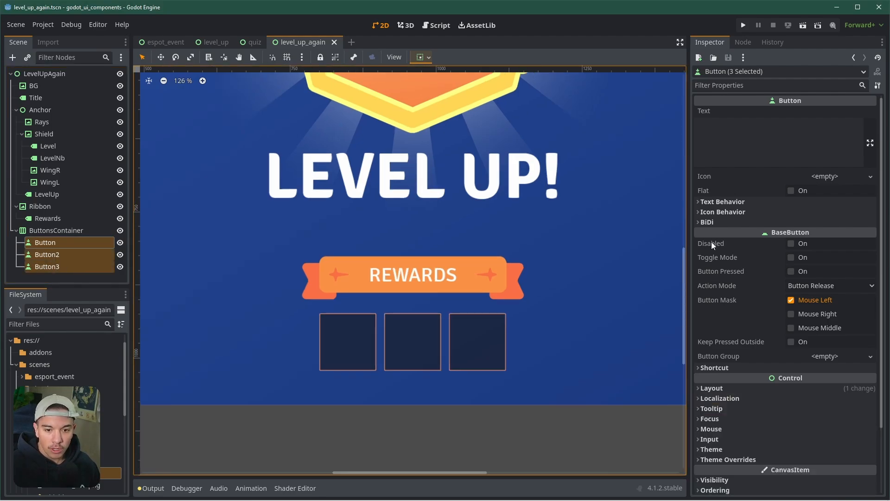
{"action": "left_click", "coordinate": [712, 388]}
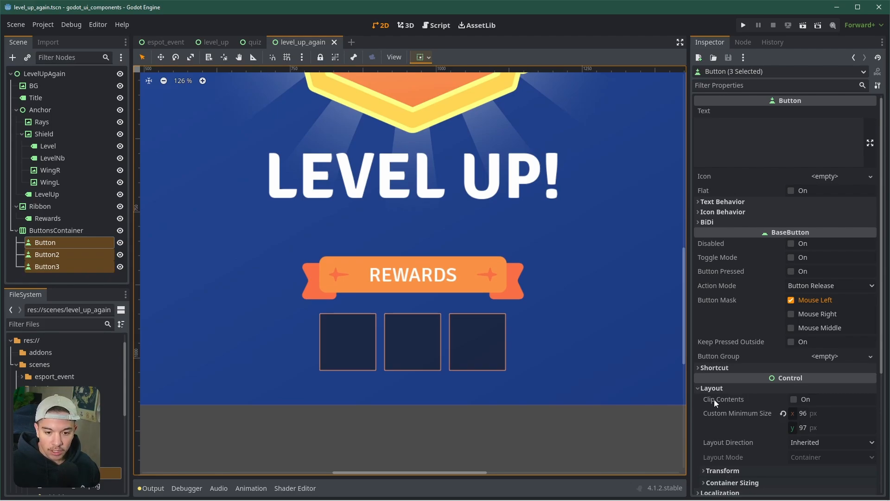
{"action": "scroll", "coordinate": [715, 399], "scroll_direction": "down", "scroll_amount": 3}
{"action": "left_click", "coordinate": [721, 322]}
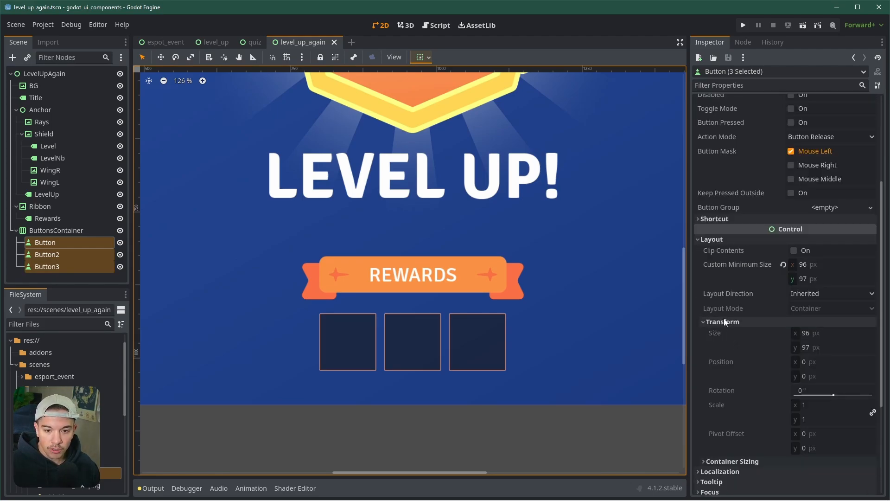
{"action": "left_click", "coordinate": [809, 275]}
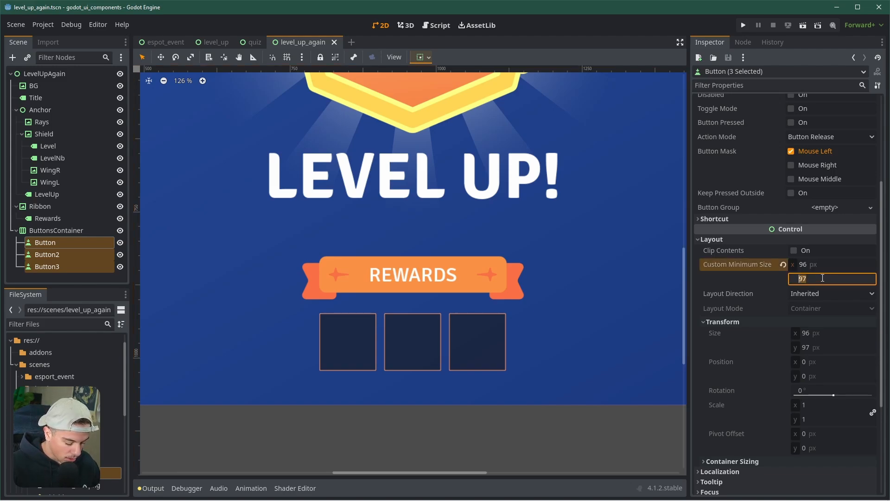
{"action": "type", "text": "128"}
{"action": "key", "text": "Return"}
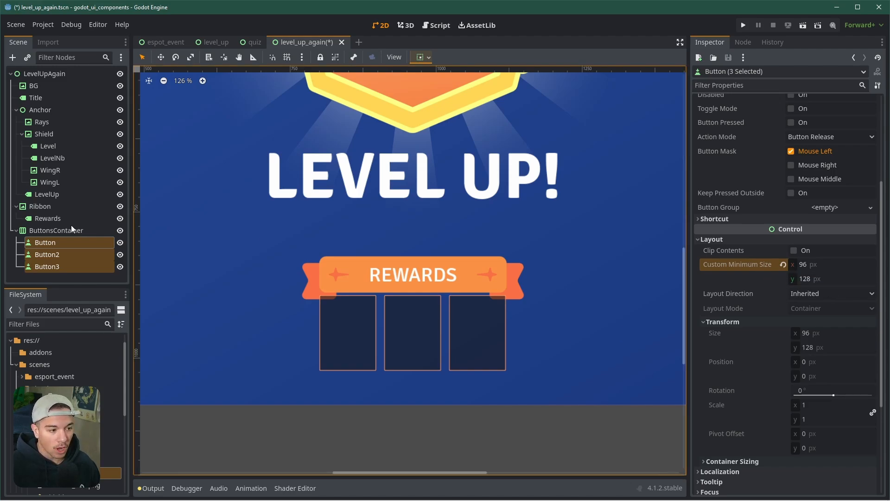
Step: Move the ButtonsContainer about 20 px down, clear of the REWARDS ribbon
{"action": "left_click", "coordinate": [58, 230]}
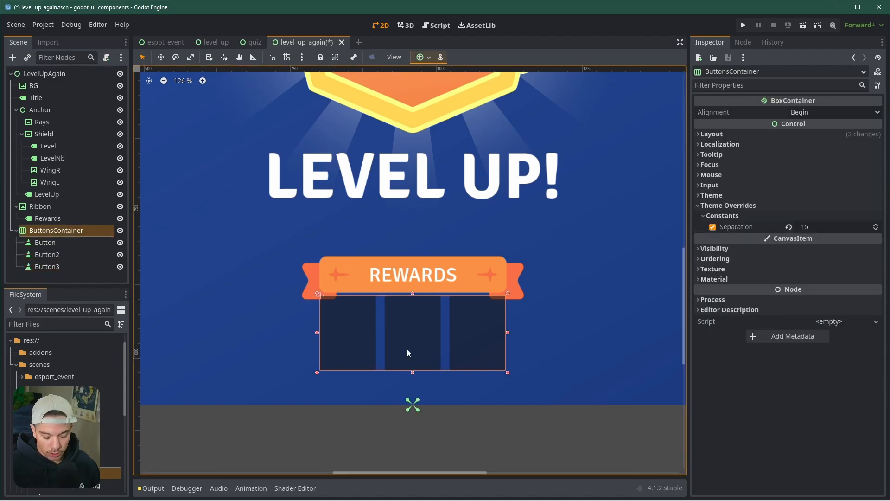
{"action": "key", "text": "Down"}
{"action": "key", "text": "Down"}
{"action": "key", "text": "Down"}
{"action": "key", "text": "Down"}
{"action": "key", "text": "Down"}
{"action": "key", "text": "Down"}
{"action": "key", "text": "Down"}
{"action": "key", "text": "Down"}
{"action": "key", "text": "Down"}
{"action": "key", "text": "Down"}
{"action": "key", "text": "Down"}
{"action": "key", "text": "Down"}
{"action": "key", "text": "Down"}
{"action": "key", "text": "Down"}
{"action": "key", "text": "Down"}
{"action": "key", "text": "Down"}
{"action": "key", "text": "Down"}
{"action": "key", "text": "Down"}
{"action": "key", "text": "Down"}
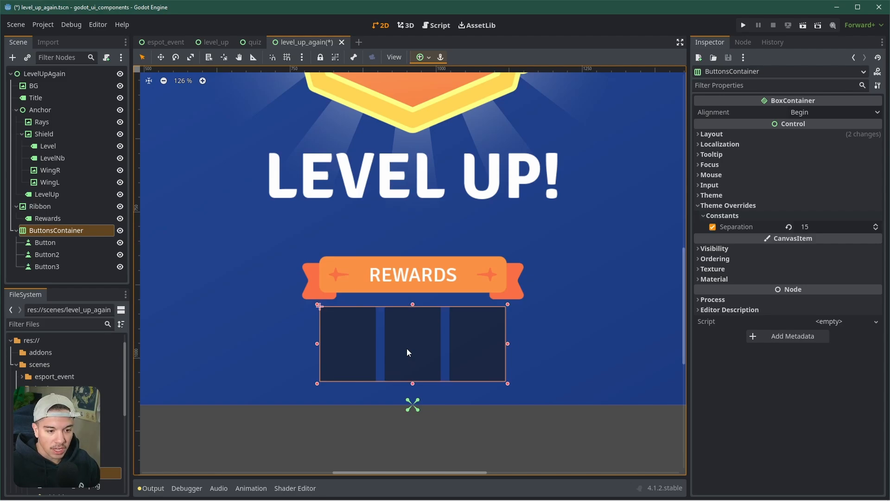
{"action": "key", "text": "Down"}
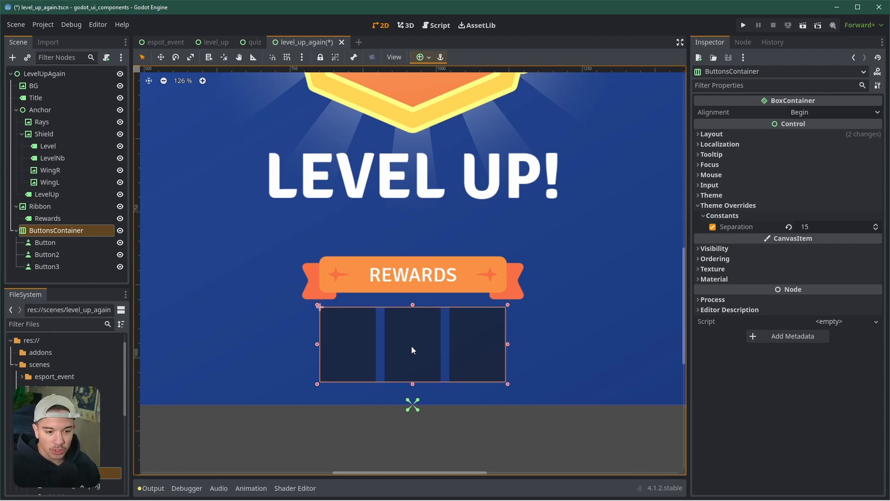
Step: Set the custom minimum height of Button, Button2 and Button3 to 112 px together
{"action": "left_click", "coordinate": [55, 242]}
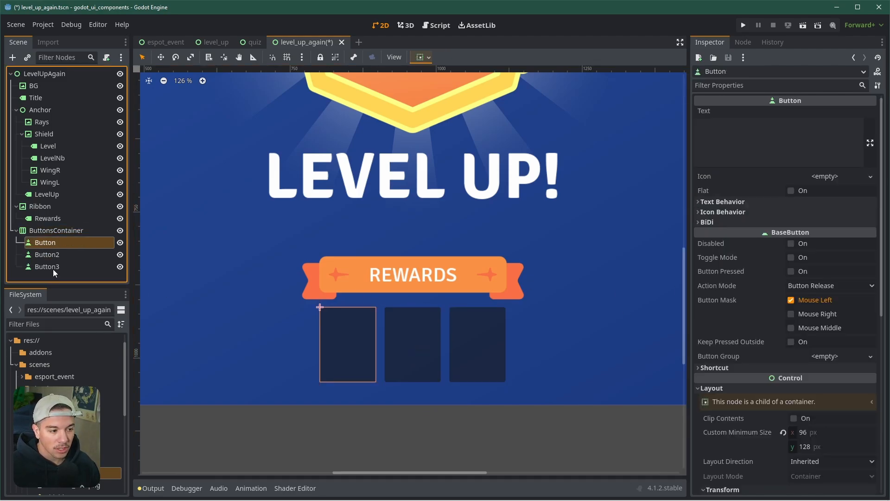
{"action": "left_click", "coordinate": [53, 269], "text": "shift"}
{"action": "scroll", "coordinate": [750, 393], "scroll_direction": "down", "scroll_amount": 3}
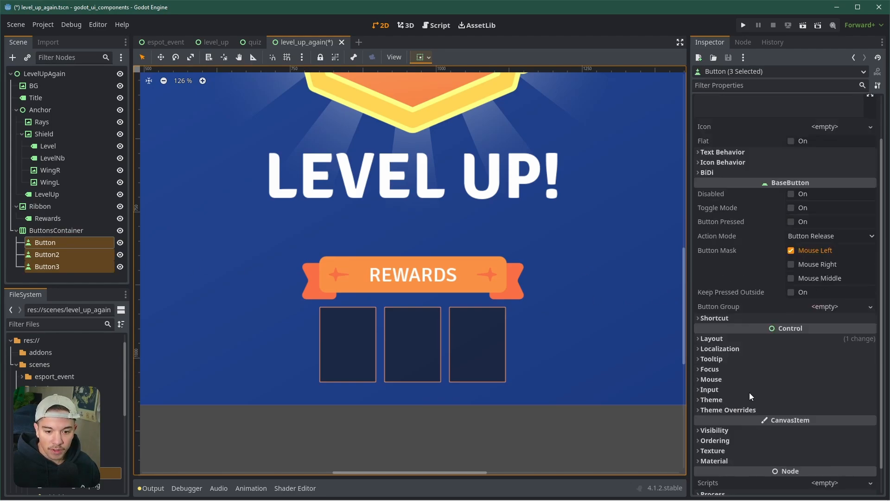
{"action": "left_click", "coordinate": [714, 312]}
{"action": "left_click", "coordinate": [819, 351]}
{"action": "left_click", "coordinate": [819, 352]}
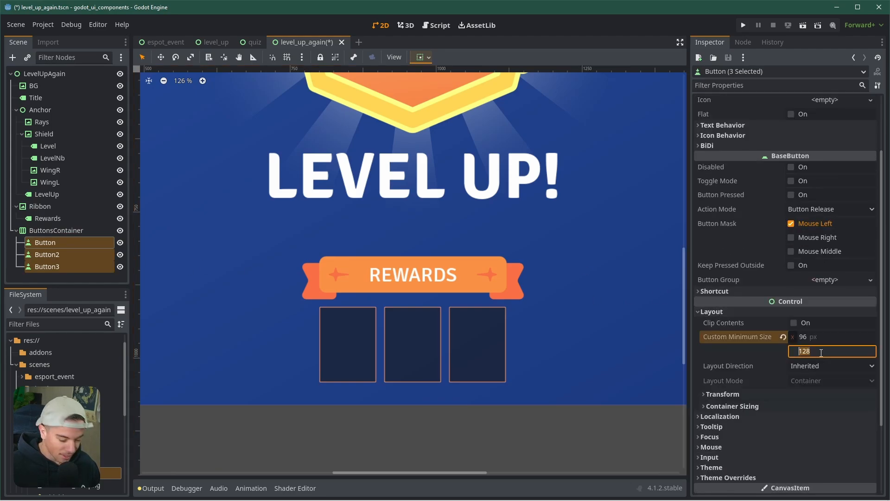
{"action": "type", "text": "112"}
{"action": "key", "text": "Return"}
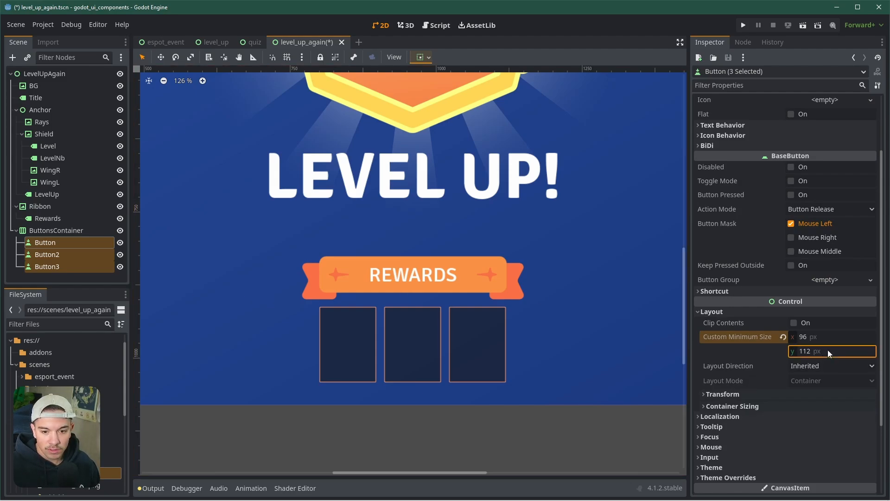
{"action": "left_click", "coordinate": [52, 242]}
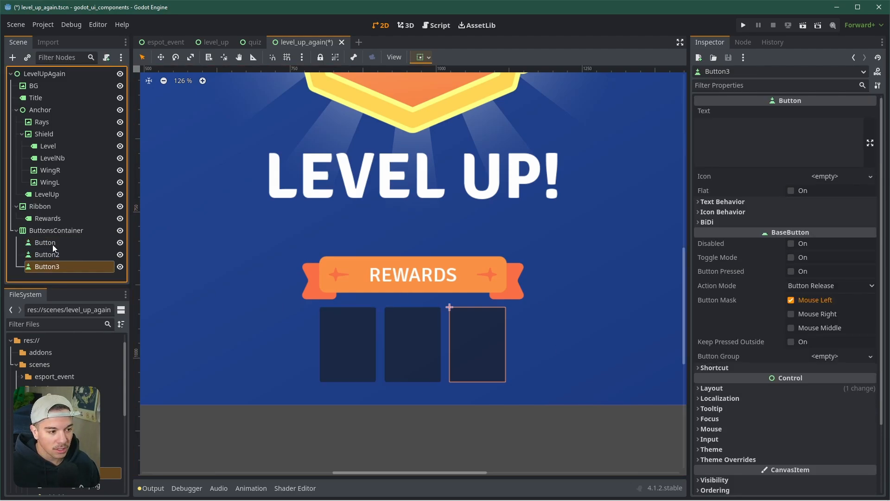
{"action": "left_click", "coordinate": [54, 254]}
{"action": "left_click", "coordinate": [54, 266]}
{"action": "left_click", "coordinate": [51, 242]}
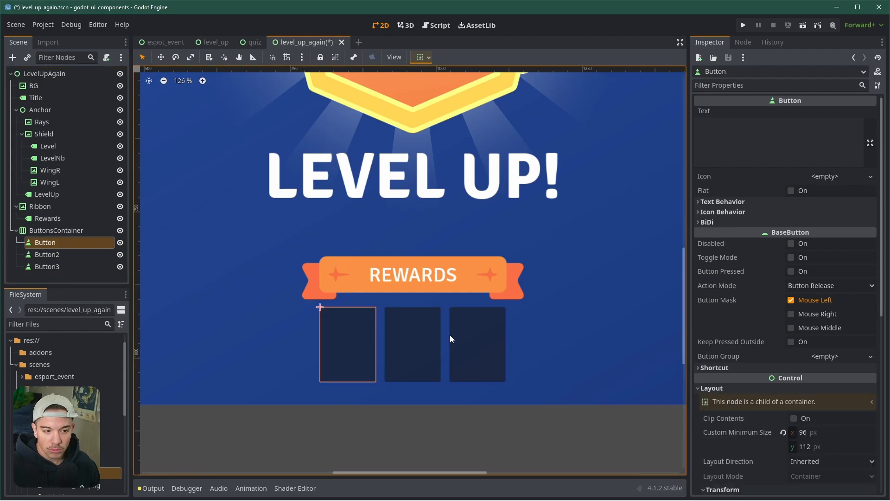
Step: Shrink the ButtonsContainer from its upper edge to the buttons' height and nudge it up about 10 px towards the REWARDS ribbon
{"action": "left_click", "coordinate": [52, 227]}
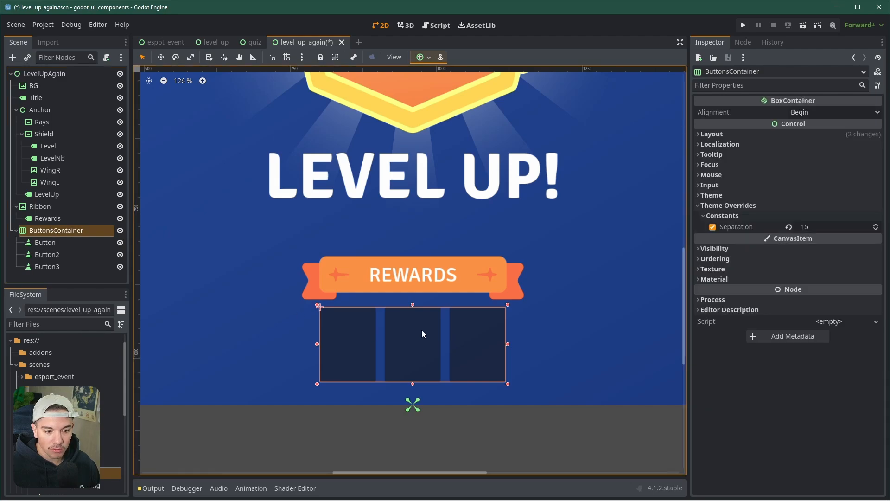
{"action": "left_click_drag", "start_coordinate": [414, 307], "coordinate": [416, 344]}
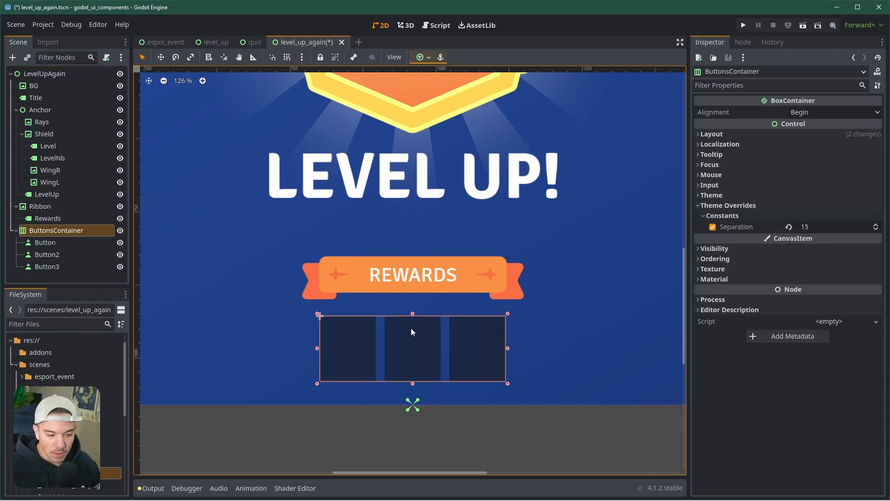
{"action": "key", "text": "Up"}
{"action": "key", "text": "Up"}
{"action": "key", "text": "Up"}
{"action": "key", "text": "Up"}
{"action": "key", "text": "Up"}
{"action": "key", "text": "Up"}
{"action": "key", "text": "Up"}
{"action": "key", "text": "Up"}
{"action": "key", "text": "Up"}
{"action": "key", "text": "Up"}
{"action": "key", "text": "Up"}
{"action": "key", "text": "Up"}
{"action": "key", "text": "Up"}
{"action": "key", "text": "Up"}
{"action": "key", "text": "Down"}
{"action": "key", "text": "Down"}
{"action": "key", "text": "Down"}
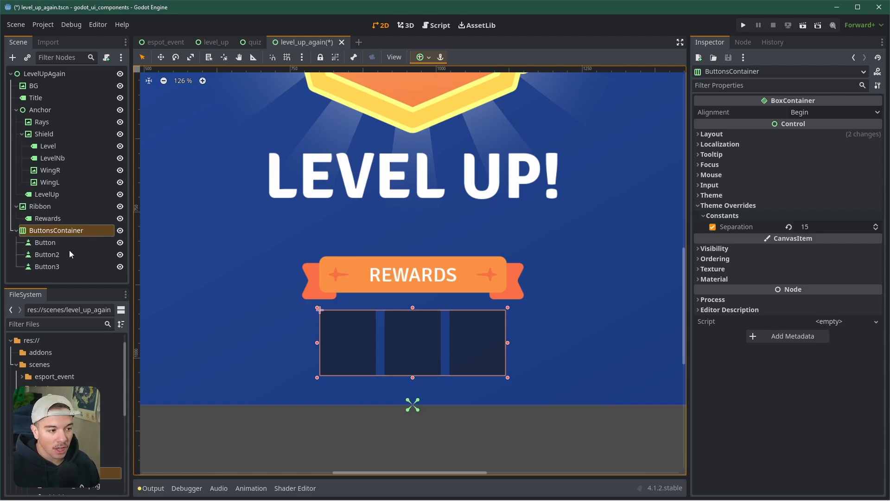
Step: Assign a new StyleBoxFlat as the Normal style override of the first button, Button
{"action": "left_click", "coordinate": [47, 242]}
{"action": "scroll", "coordinate": [359, 359], "scroll_direction": "up", "scroll_amount": 2}
{"action": "scroll", "coordinate": [360, 296], "scroll_direction": "down", "scroll_amount": 2}
{"action": "scroll", "coordinate": [360, 296], "scroll_direction": "up", "scroll_amount": 1}
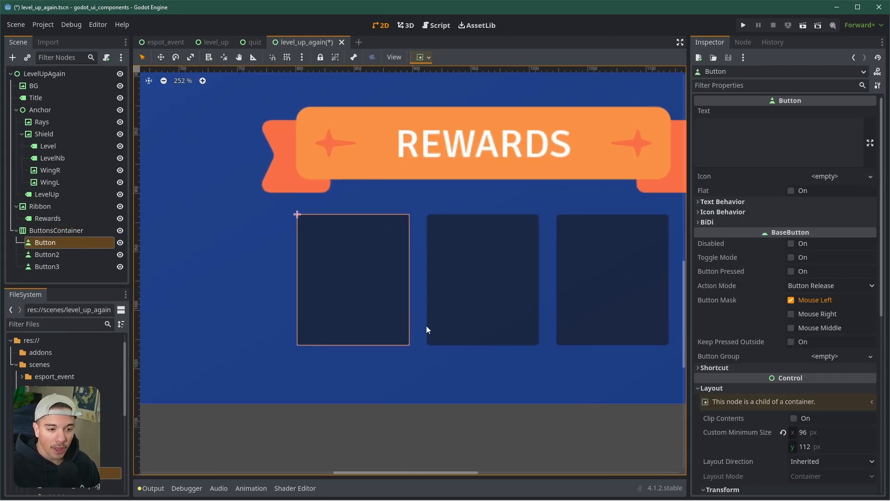
{"action": "scroll", "coordinate": [464, 362], "scroll_direction": "down", "scroll_amount": 2}
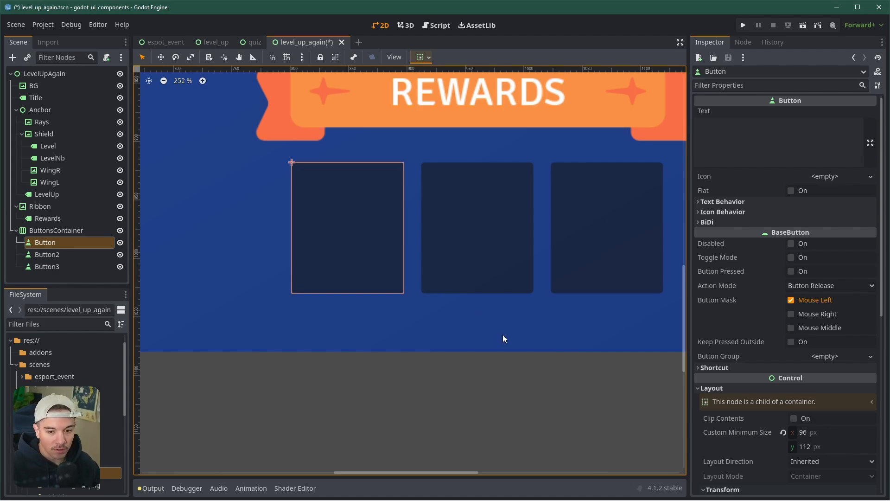
{"action": "scroll", "coordinate": [785, 380], "scroll_direction": "down", "scroll_amount": 5}
{"action": "left_click", "coordinate": [711, 400]}
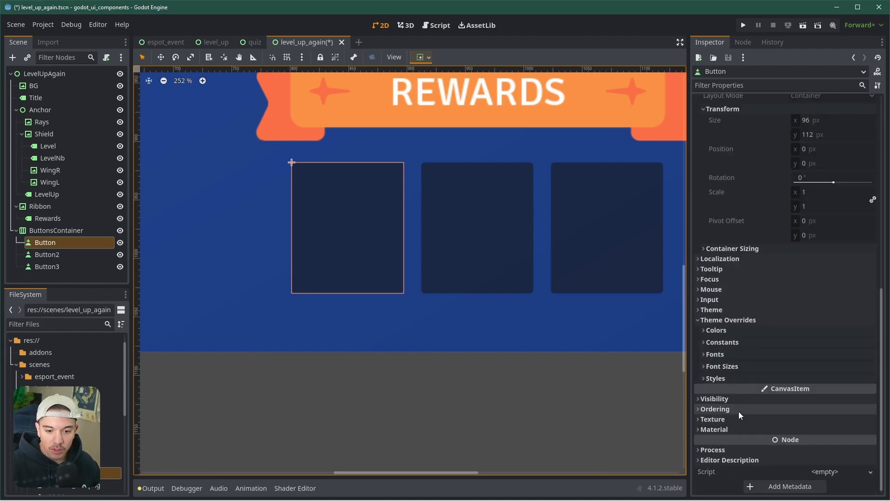
{"action": "left_click", "coordinate": [715, 379]}
{"action": "scroll", "coordinate": [717, 396], "scroll_direction": "down", "scroll_amount": 3}
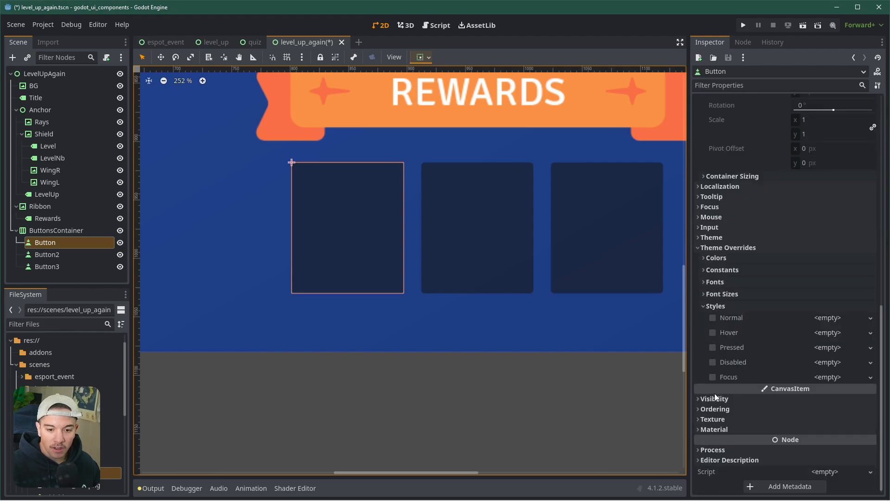
{"action": "left_click", "coordinate": [833, 320]}
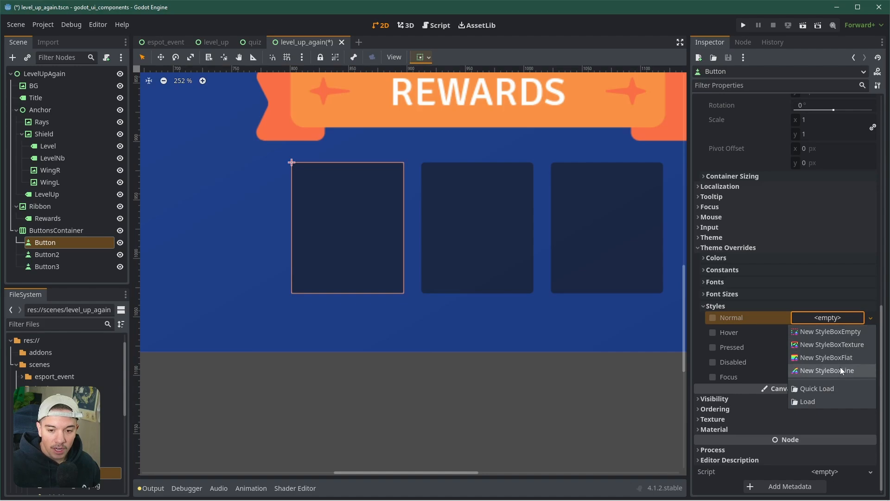
{"action": "left_click", "coordinate": [830, 358]}
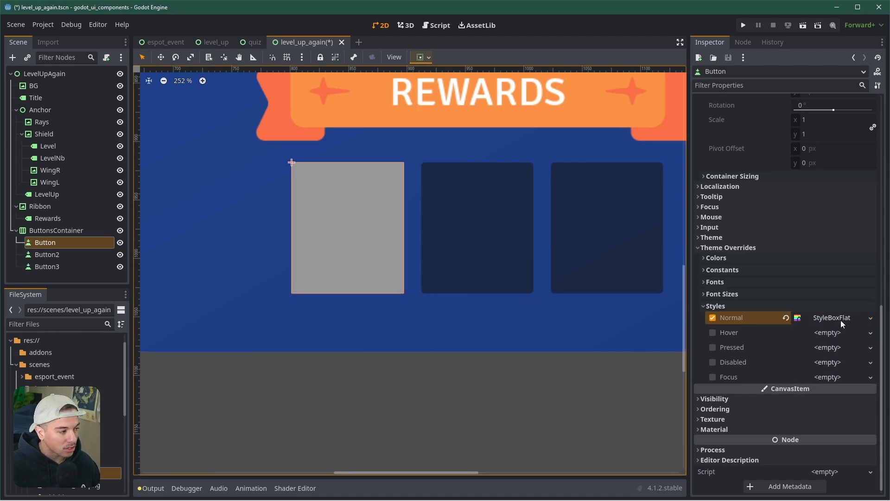
Step: Set the Normal StyleBoxFlat's BG Color to a darker shade of the blue sampled from the scene background
{"action": "scroll", "coordinate": [431, 240], "scroll_direction": "up", "scroll_amount": 1}
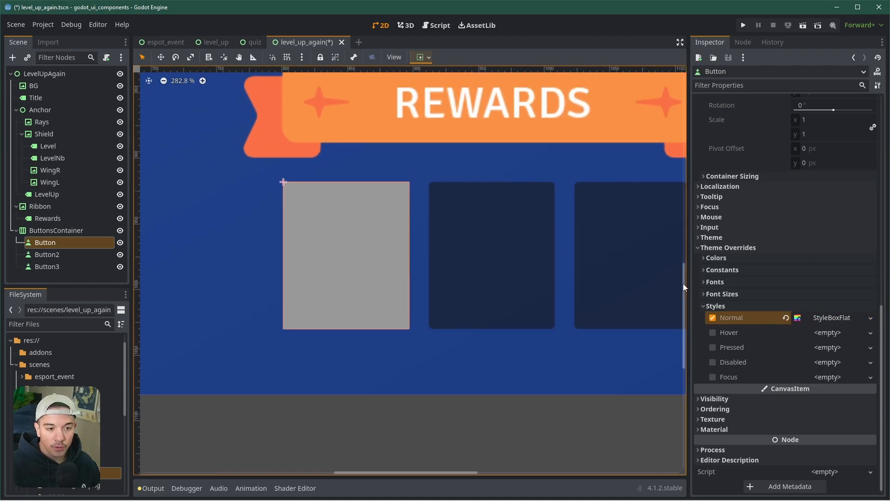
{"action": "left_click", "coordinate": [828, 317]}
{"action": "left_click", "coordinate": [820, 402]}
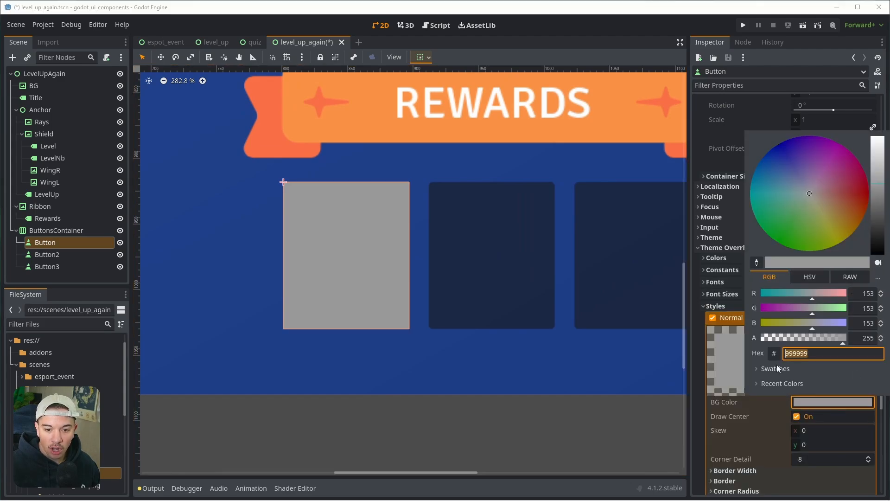
{"action": "left_click", "coordinate": [756, 262]}
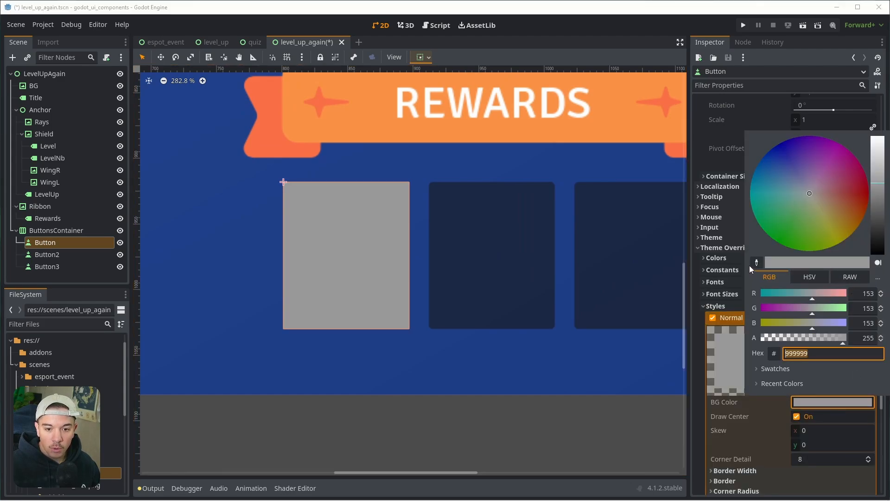
{"action": "left_click", "coordinate": [215, 238]}
{"action": "left_click", "coordinate": [829, 401]}
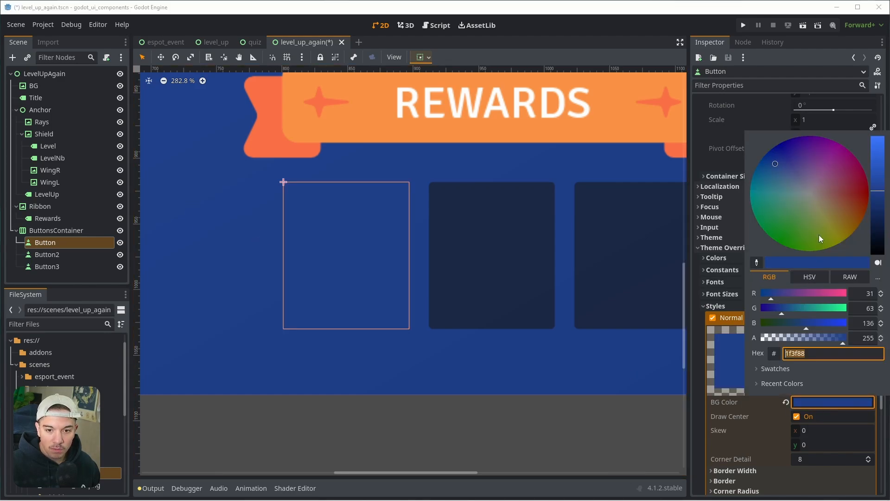
{"action": "left_click_drag", "start_coordinate": [878, 199], "coordinate": [882, 218]}
{"action": "left_click", "coordinate": [700, 421]}
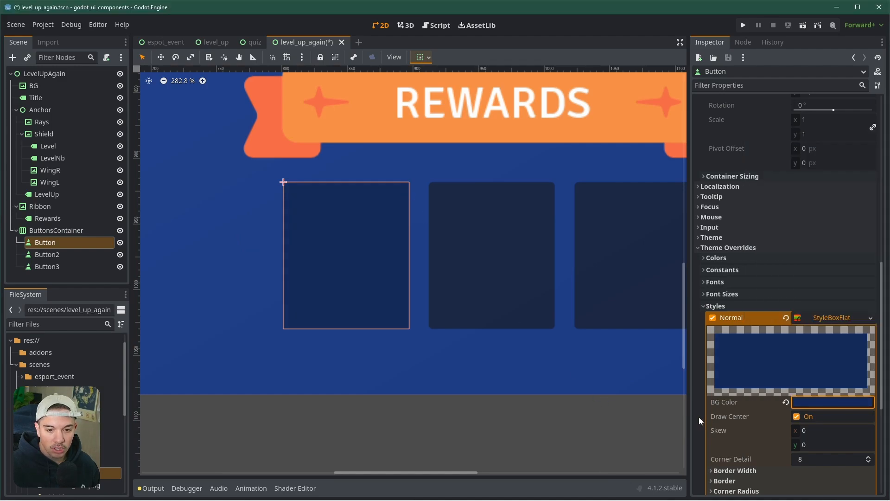
Step: Set the corner radius of all four corners of Button's Normal style to 12 px
{"action": "scroll", "coordinate": [770, 384], "scroll_direction": "down", "scroll_amount": 5}
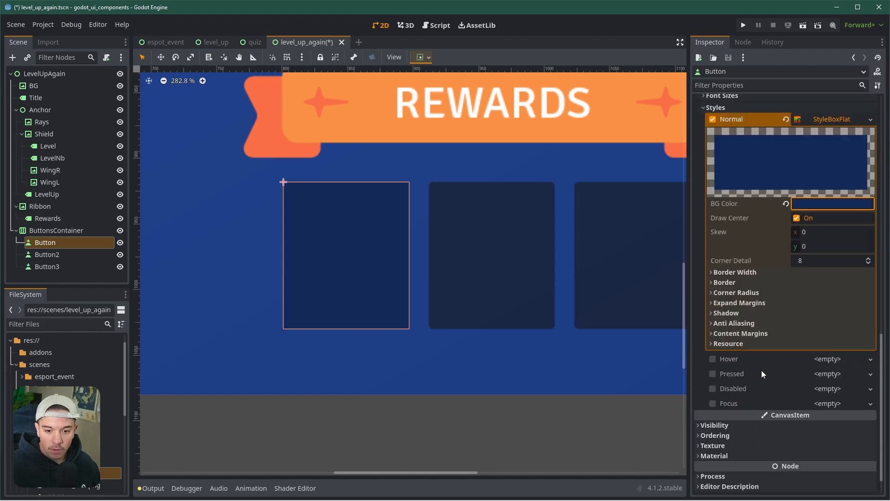
{"action": "left_click", "coordinate": [720, 292]}
{"action": "left_click", "coordinate": [818, 305]}
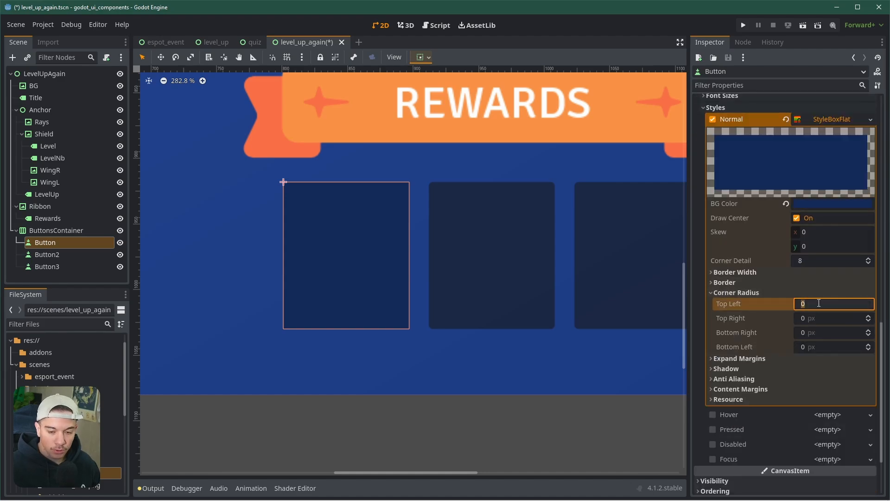
{"action": "type", "text": "12"}
{"action": "key", "text": "Tab"}
{"action": "type", "text": "12"}
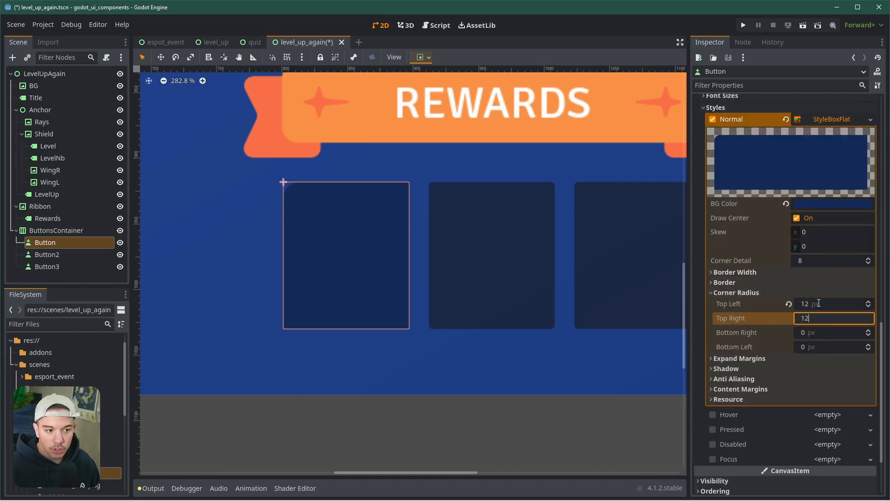
{"action": "key", "text": "Tab"}
{"action": "type", "text": "12"}
{"action": "key", "text": "Tab"}
{"action": "type", "text": "12"}
{"action": "key", "text": "Return"}
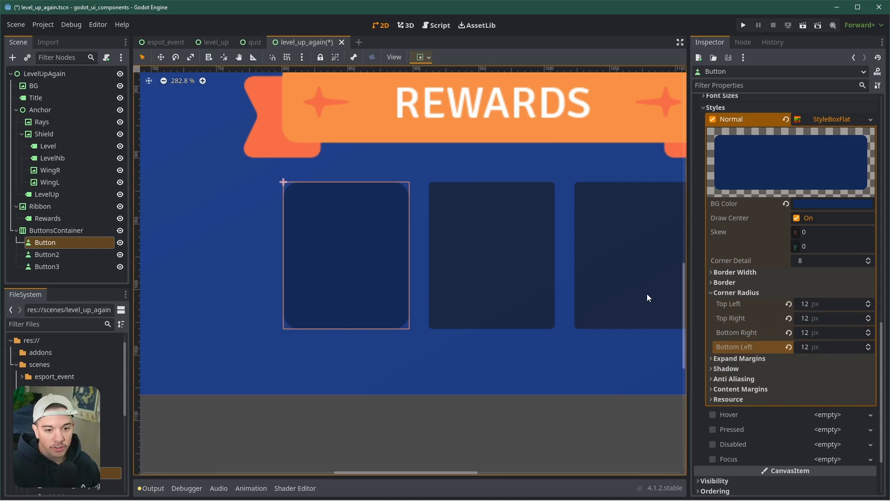
Step: Increase all four corner radii of Button's Normal style to 16 px
{"action": "left_click", "coordinate": [830, 304]}
{"action": "key", "text": "Tab"}
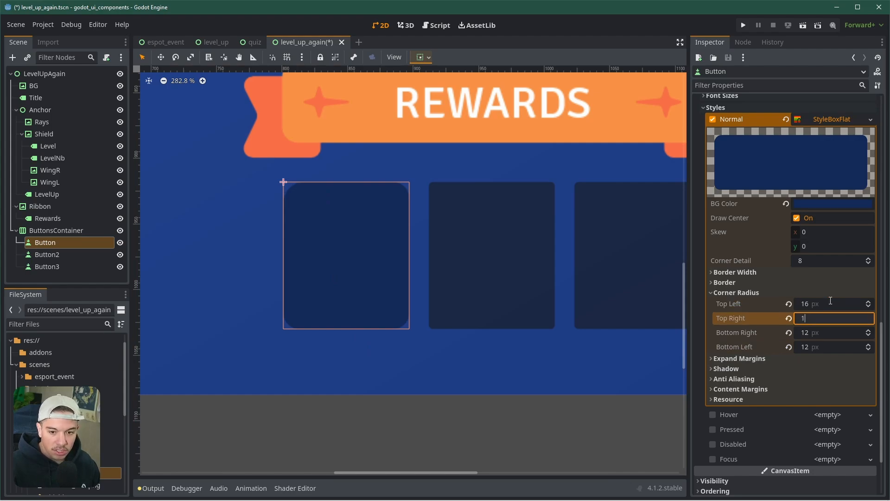
{"action": "type", "text": "16"}
{"action": "left_click", "coordinate": [835, 332]}
{"action": "type", "text": "16"}
{"action": "key", "text": "Tab"}
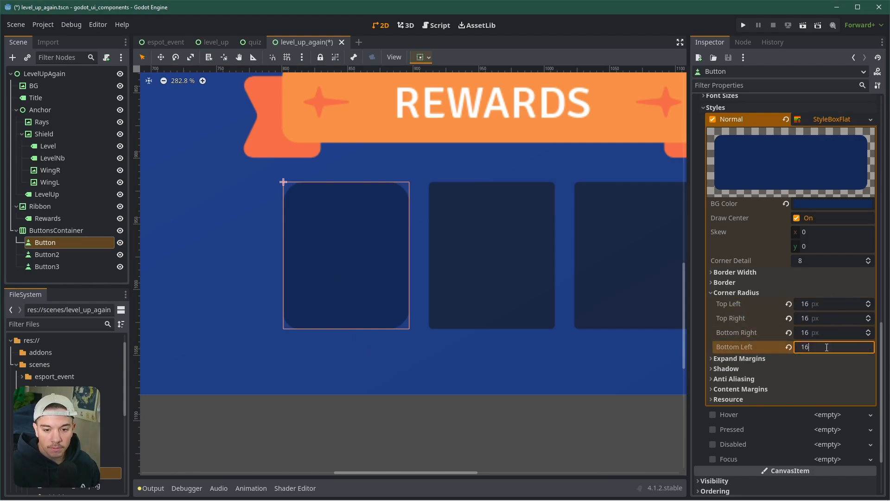
{"action": "type", "text": "16"}
{"action": "left_click", "coordinate": [553, 409]}
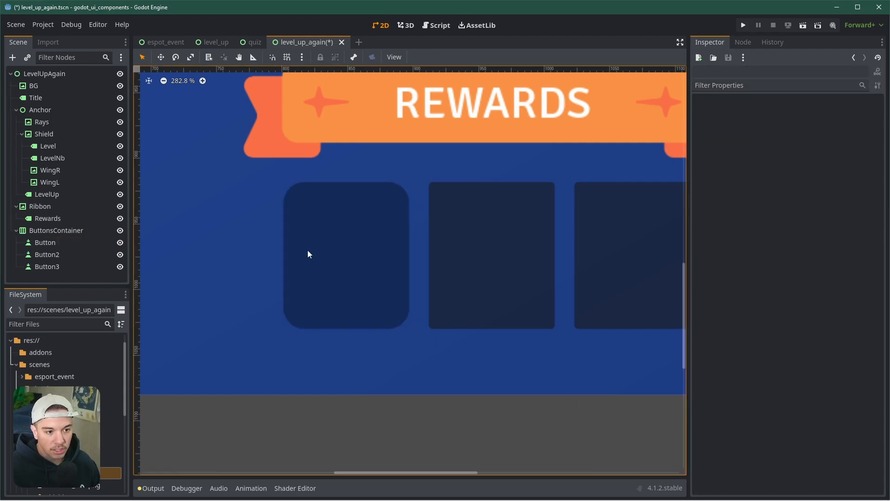
Step: Set the Normal style's border color to the sampled background blue, brightened to hex 305ecd
{"action": "left_click", "coordinate": [361, 245]}
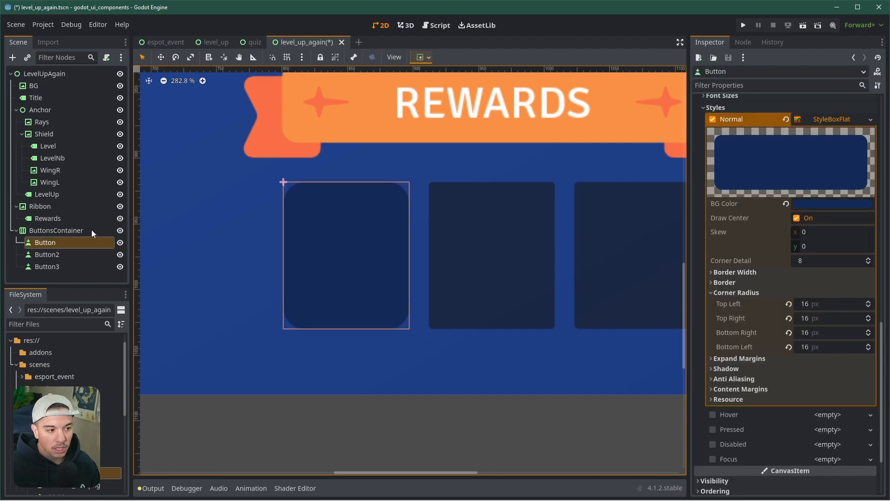
{"action": "left_click", "coordinate": [736, 295]}
{"action": "left_click", "coordinate": [725, 283]}
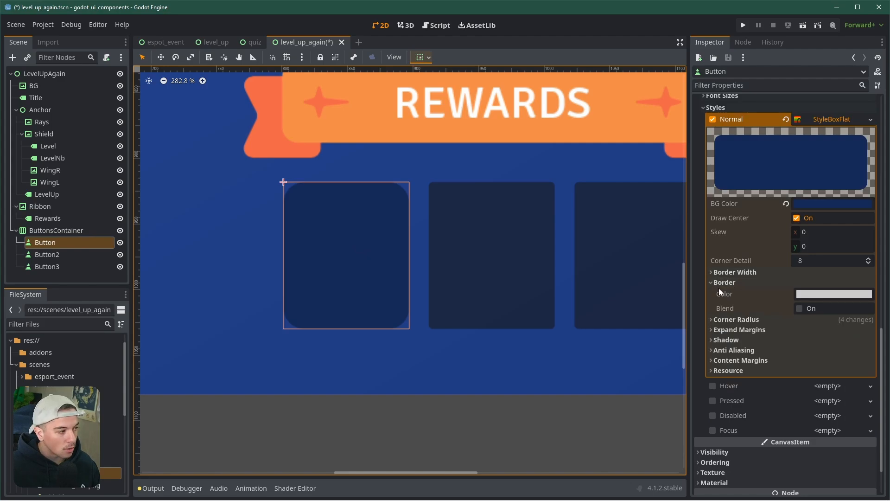
{"action": "left_click", "coordinate": [833, 294]}
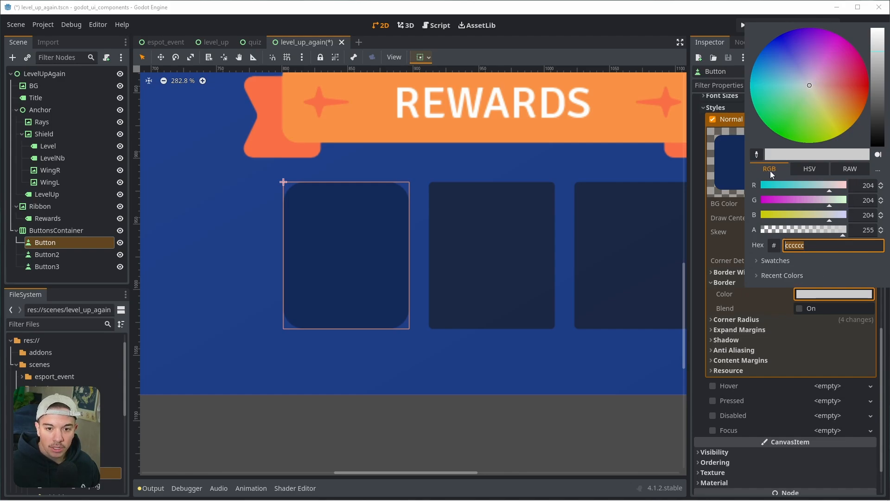
{"action": "left_click", "coordinate": [757, 155]}
{"action": "left_click", "coordinate": [232, 197]}
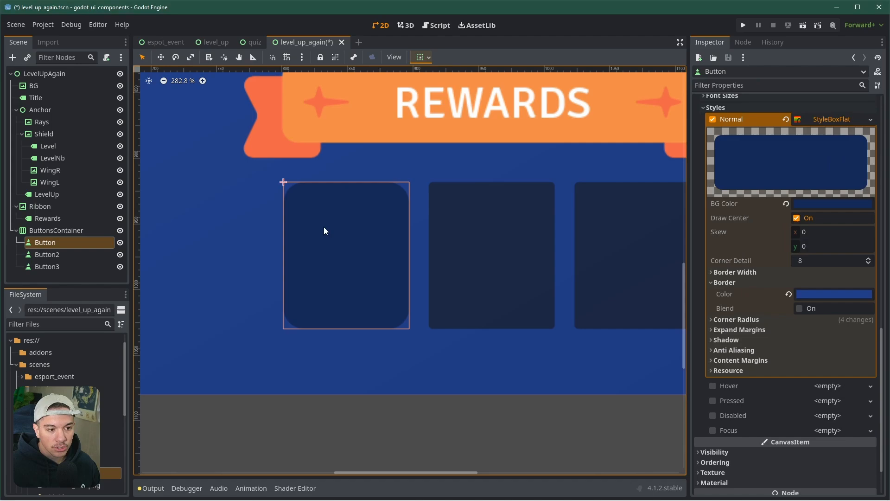
{"action": "left_click", "coordinate": [840, 293]}
{"action": "mouse_move", "coordinate": [878, 82]}
{"action": "left_mouse_down"}
{"action": "mouse_move", "coordinate": [878, 43]}
{"action": "mouse_move", "coordinate": [877, 50]}
{"action": "left_mouse_up"}
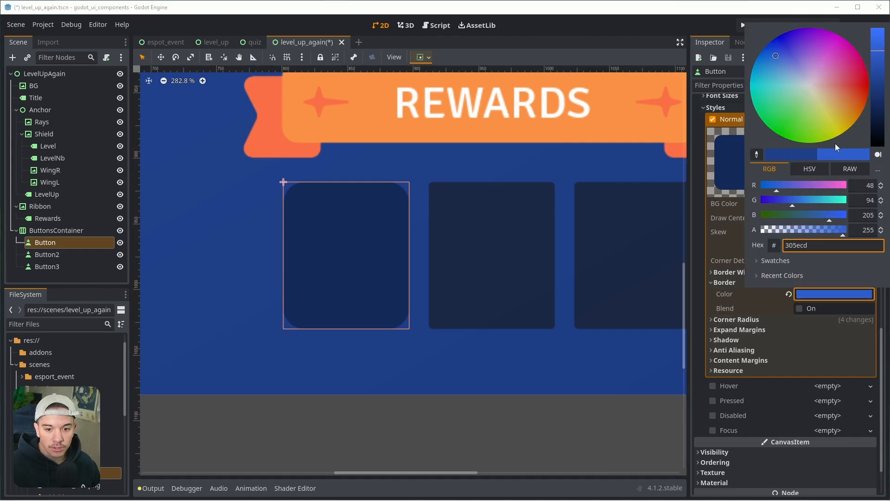
{"action": "left_click", "coordinate": [716, 281]}
Step: Set the border width of Button's Normal style to 1 px on all four sides and check it against the scene
{"action": "left_click", "coordinate": [725, 273]}
{"action": "left_click", "coordinate": [869, 282]}
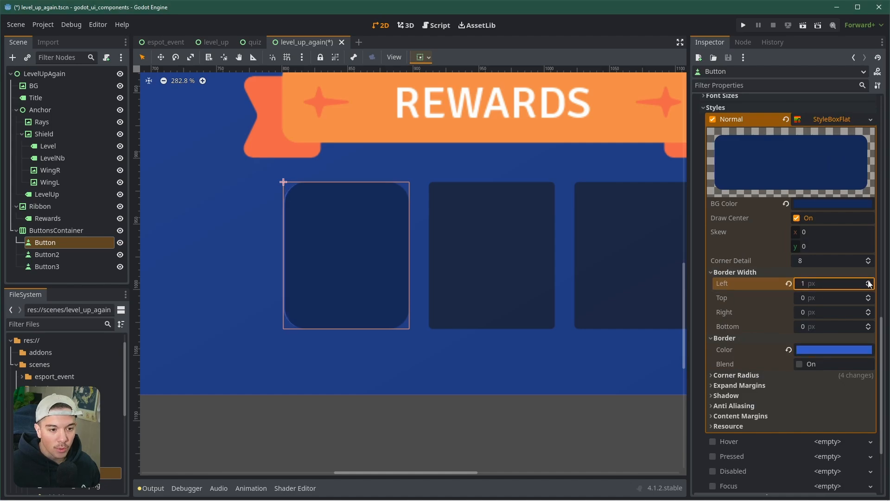
{"action": "left_click", "coordinate": [868, 295]}
{"action": "left_click", "coordinate": [868, 310]}
{"action": "left_click", "coordinate": [869, 325]}
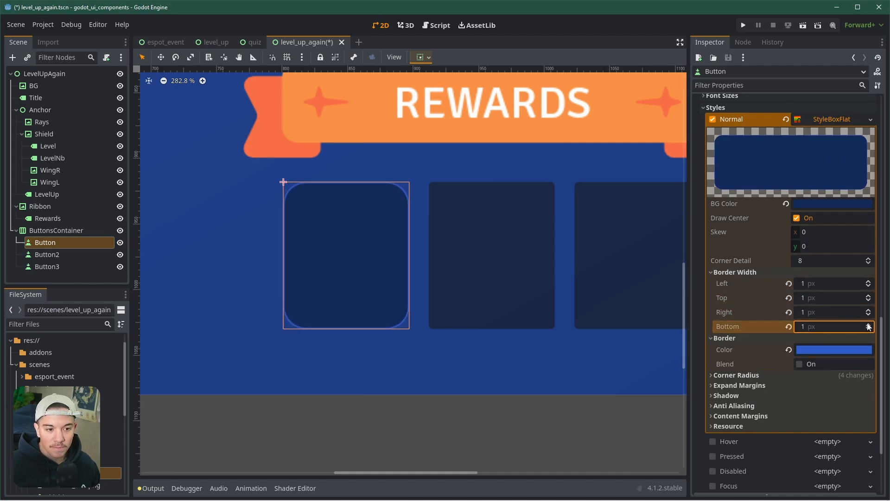
{"action": "left_click", "coordinate": [433, 404]}
{"action": "scroll", "coordinate": [388, 384], "scroll_direction": "down", "scroll_amount": 6}
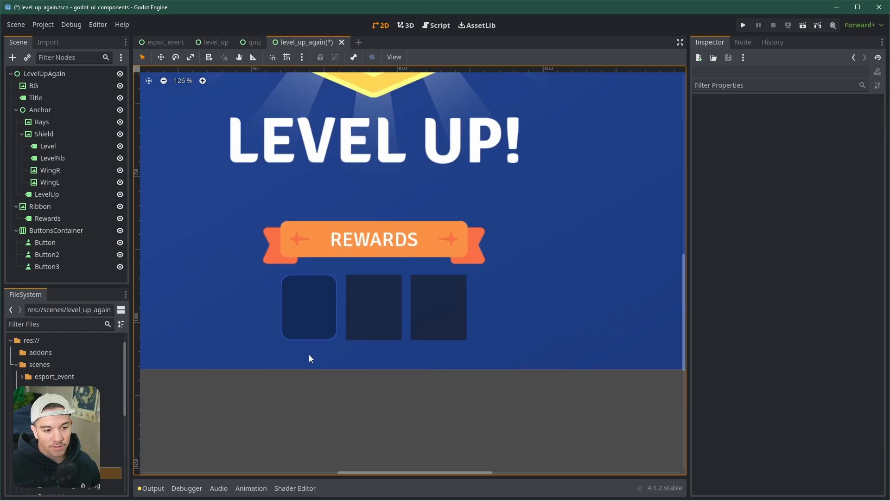
{"action": "scroll", "coordinate": [318, 352], "scroll_direction": "up", "scroll_amount": 4}
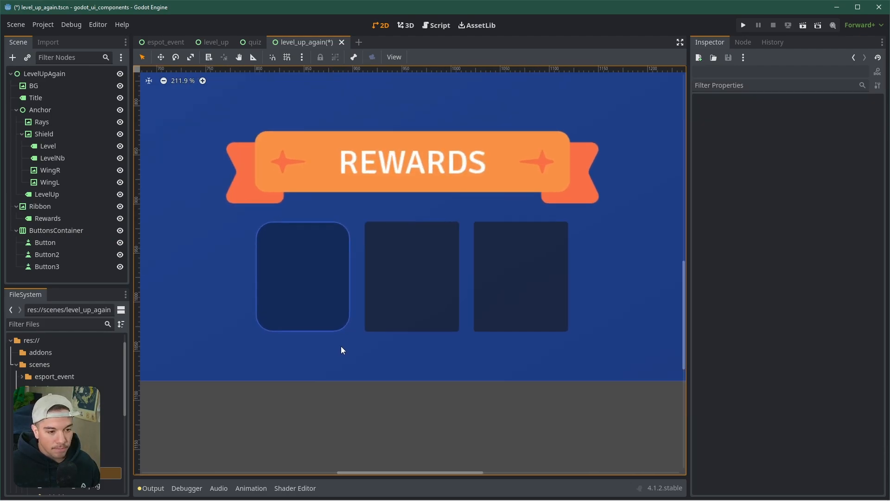
Step: Increase the border width of Button's Normal style to 2 px on all four sides
{"action": "left_click", "coordinate": [332, 275]}
{"action": "left_click", "coordinate": [870, 281]}
{"action": "left_click", "coordinate": [870, 295]}
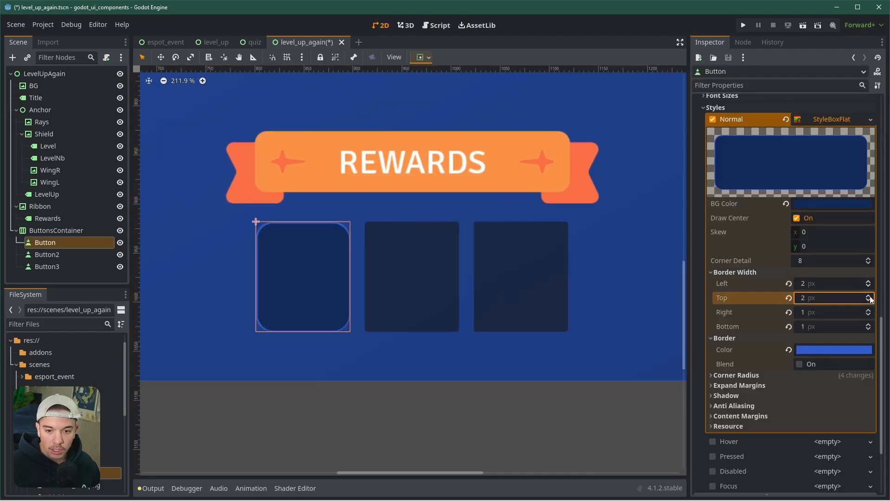
{"action": "left_click", "coordinate": [869, 310]}
{"action": "left_click", "coordinate": [870, 324]}
{"action": "left_click", "coordinate": [435, 393]}
{"action": "scroll", "coordinate": [240, 312], "scroll_direction": "down", "scroll_amount": 3}
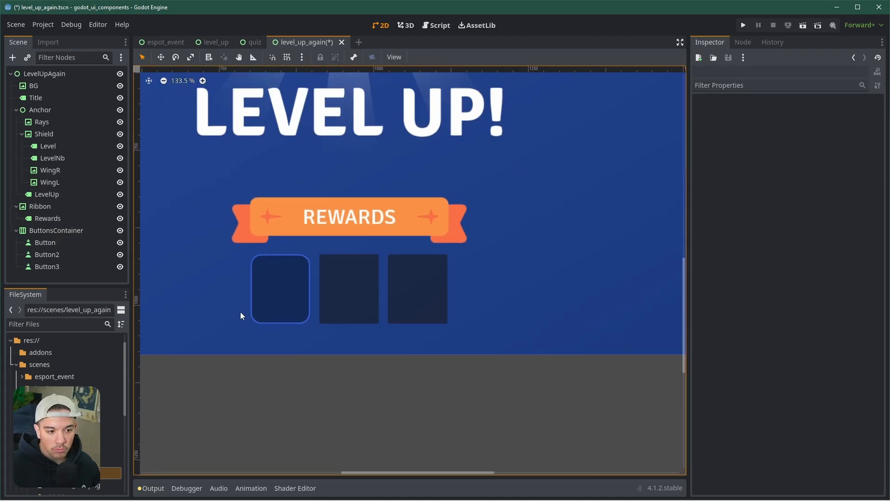
Step: Brighten the border color of Button's Normal style to hex 3b74fd
{"action": "scroll", "coordinate": [288, 295], "scroll_direction": "up", "scroll_amount": 5}
{"action": "left_click", "coordinate": [294, 218]}
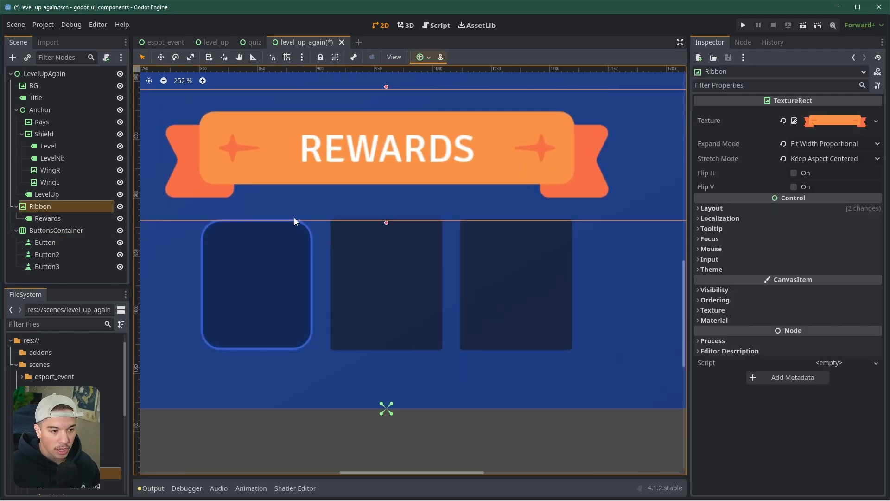
{"action": "left_click", "coordinate": [289, 253]}
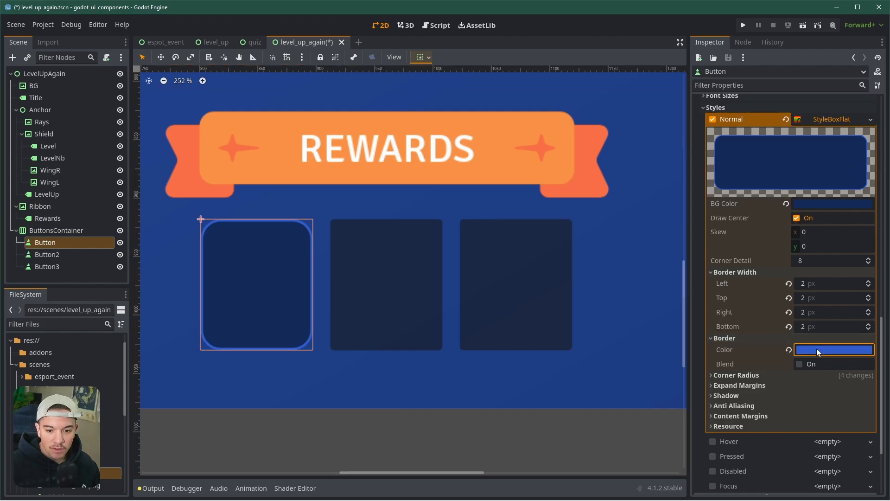
{"action": "left_click", "coordinate": [835, 350]}
{"action": "left_click_drag", "start_coordinate": [878, 106], "coordinate": [877, 85]}
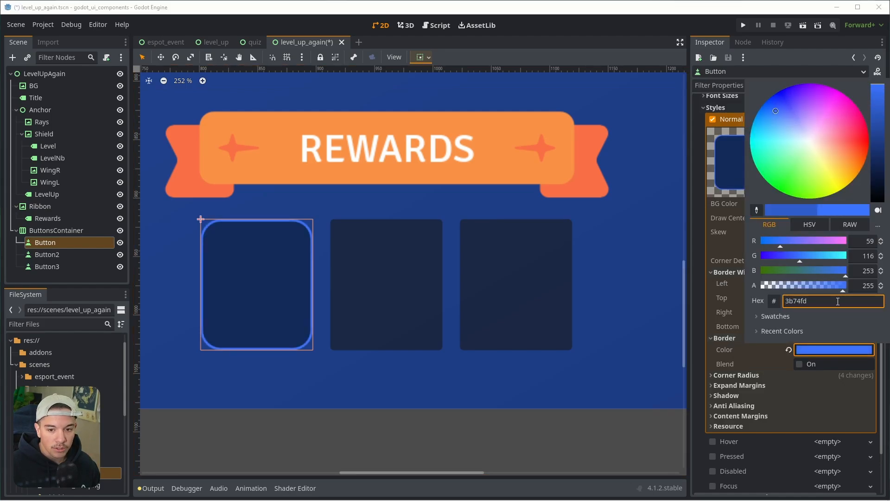
Step: Make the border color of Button's Normal style partly transparent and check the button in the scene
{"action": "mouse_move", "coordinate": [841, 285]}
{"action": "left_mouse_down"}
{"action": "mouse_move", "coordinate": [803, 284]}
{"action": "mouse_move", "coordinate": [864, 288]}
{"action": "mouse_move", "coordinate": [826, 289]}
{"action": "left_mouse_up"}
{"action": "left_click", "coordinate": [493, 429]}
{"action": "scroll", "coordinate": [275, 278], "scroll_direction": "down", "scroll_amount": 6}
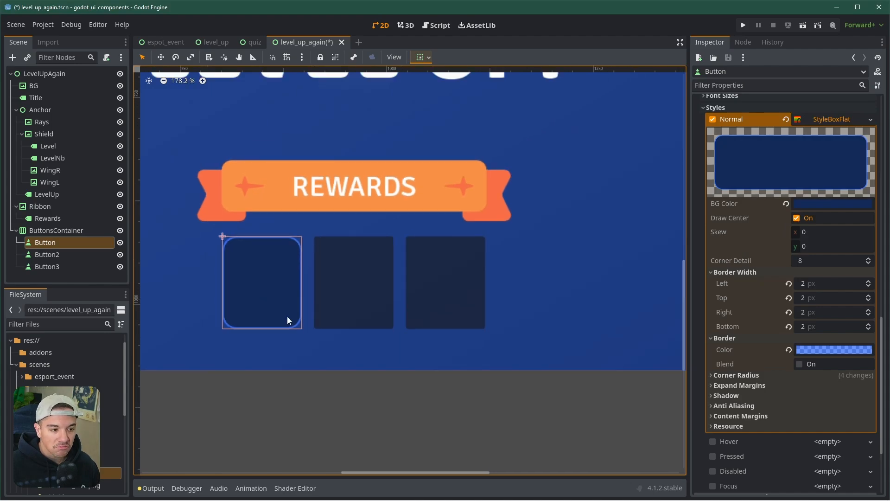
{"action": "left_click", "coordinate": [299, 394]}
{"action": "scroll", "coordinate": [223, 276], "scroll_direction": "up", "scroll_amount": 5}
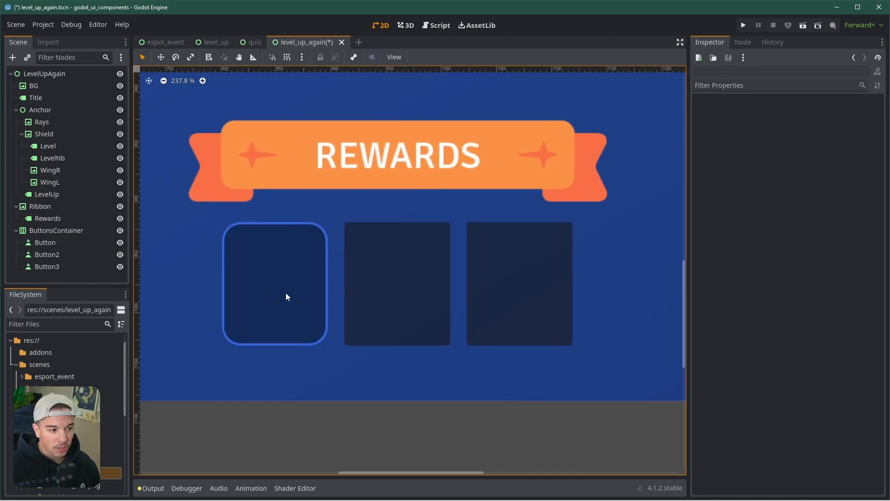
{"action": "scroll", "coordinate": [248, 293], "scroll_direction": "up", "scroll_amount": 4}
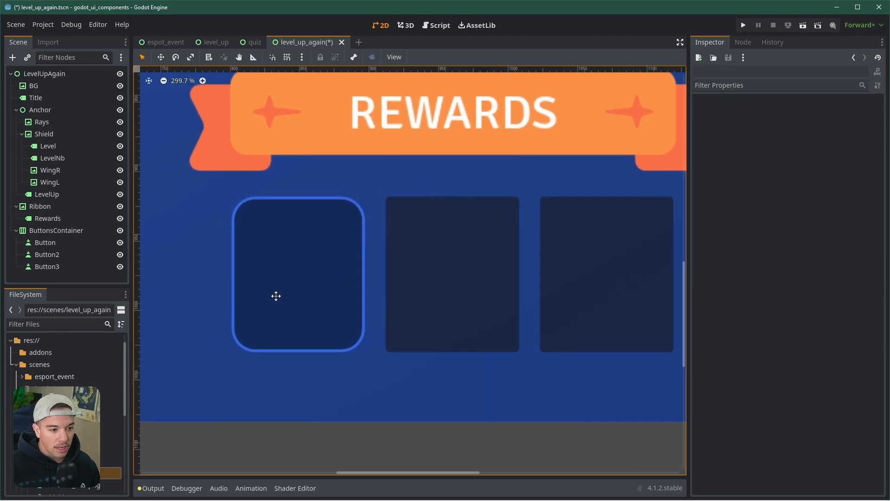
Step: Add a Panel node as a child of Button
{"action": "left_click", "coordinate": [54, 243]}
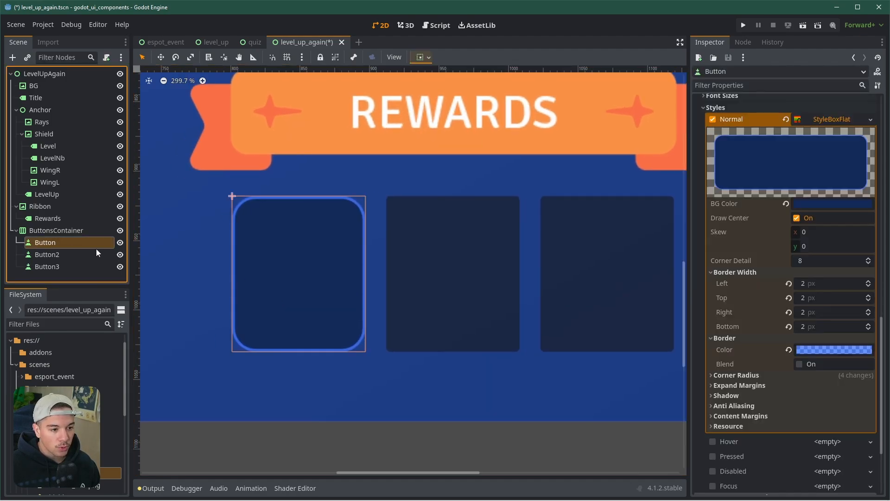
{"action": "right_click", "coordinate": [59, 244]}
{"action": "left_click", "coordinate": [82, 216]}
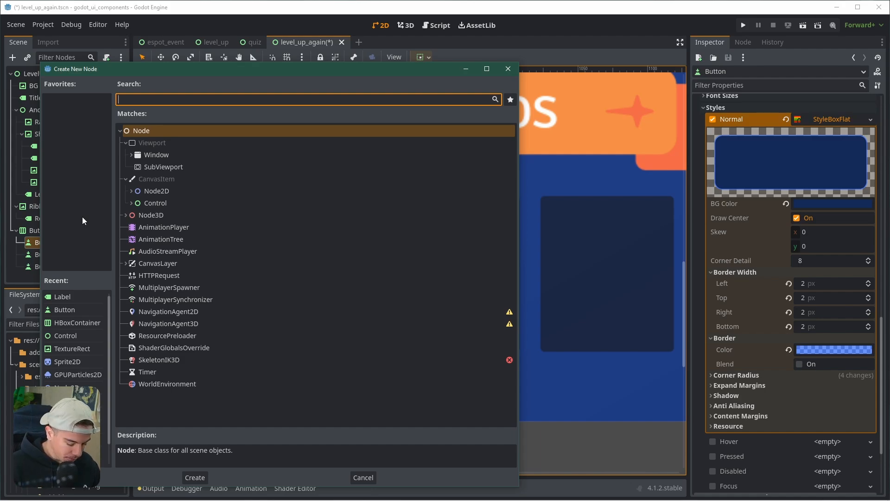
{"action": "type", "text": "panel"}
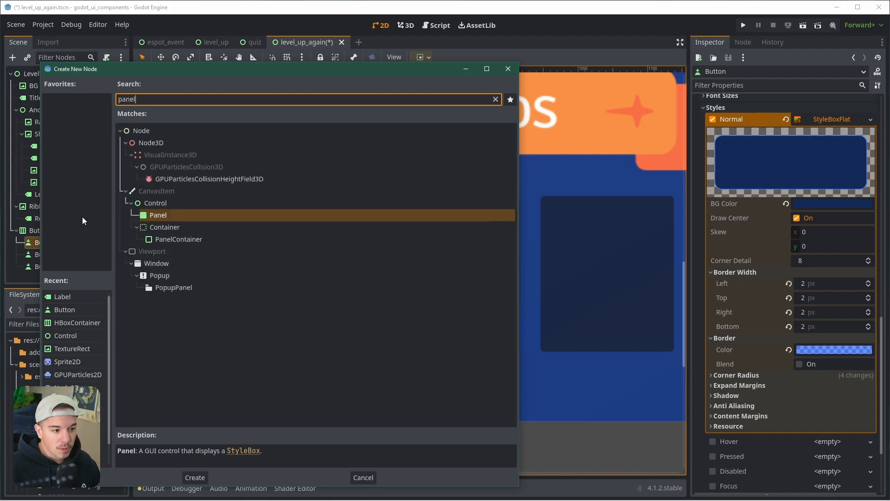
{"action": "key", "text": "Return"}
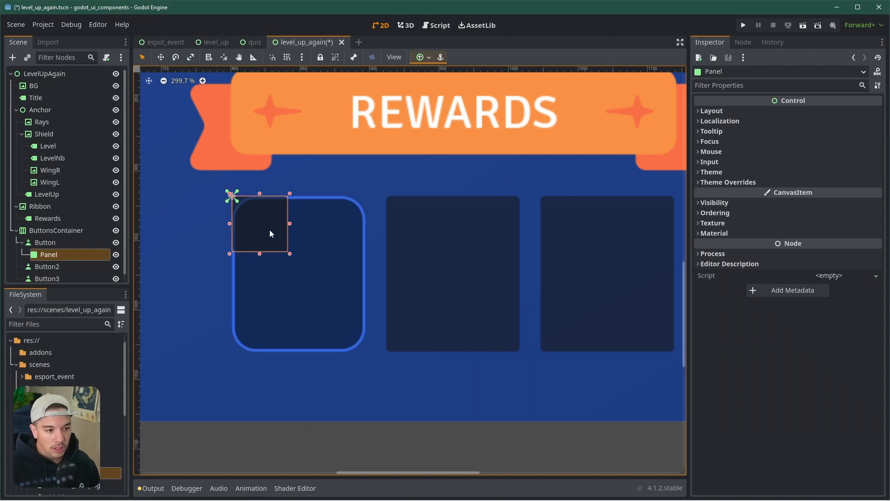
Step: Anchor Panel across Button's bottom edge with the Bottom Wide preset and raise its top edge to form a low strip
{"action": "left_click", "coordinate": [423, 57]}
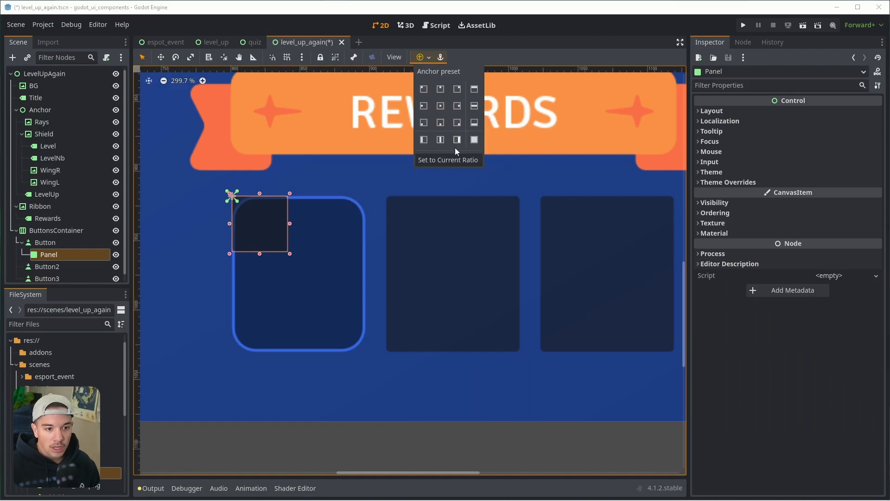
{"action": "left_click", "coordinate": [474, 122]}
{"action": "left_click", "coordinate": [298, 348]}
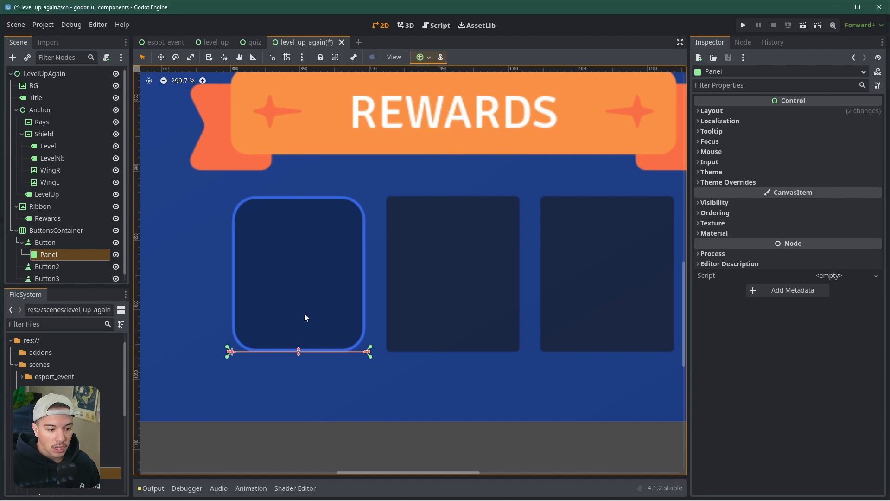
{"action": "left_click_drag", "start_coordinate": [299, 351], "coordinate": [302, 314]}
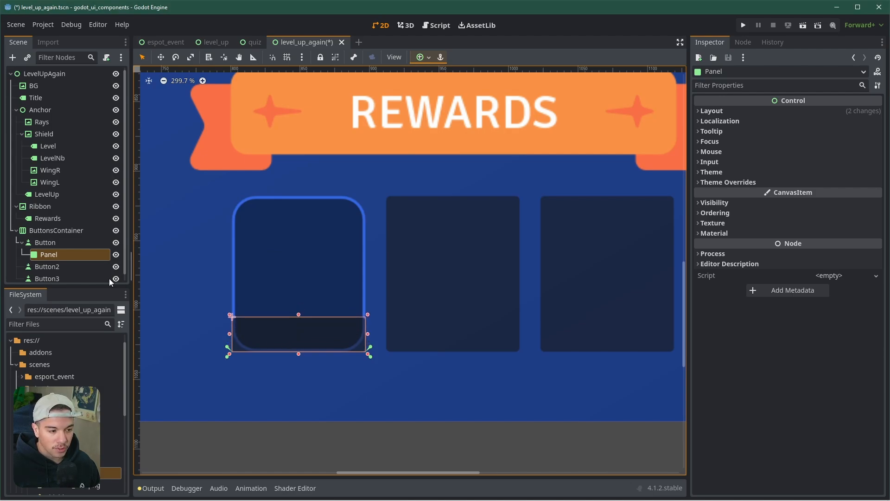
{"action": "scroll", "coordinate": [243, 354], "scroll_direction": "up", "scroll_amount": 5}
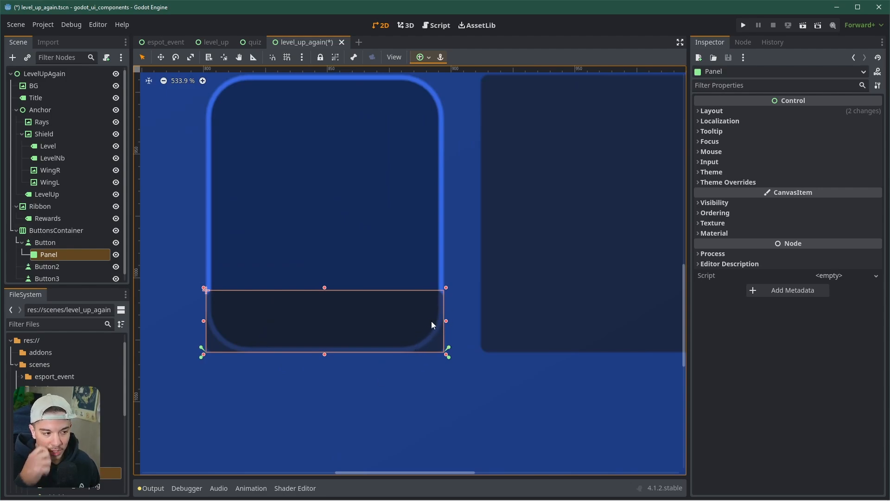
Step: Expand the Styles section of Panel's theme overrides
{"action": "left_click", "coordinate": [712, 173]}
{"action": "left_click", "coordinate": [711, 173]}
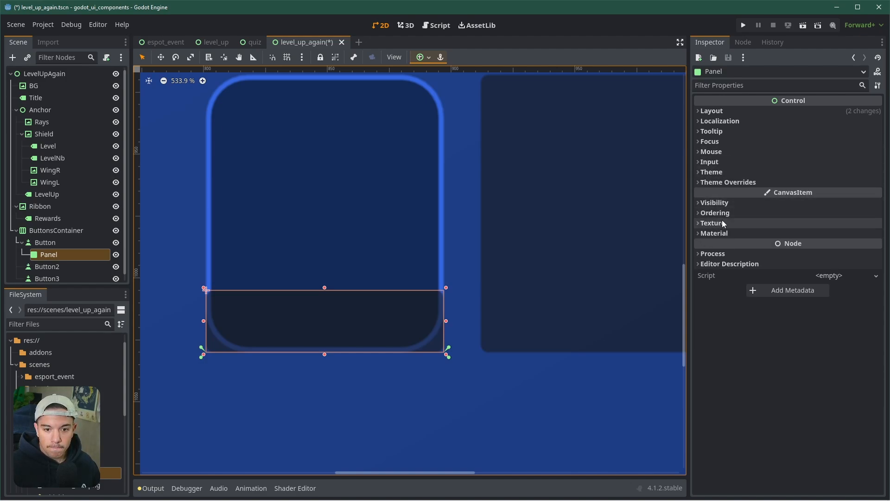
{"action": "left_click", "coordinate": [716, 182]}
{"action": "left_click", "coordinate": [718, 192]}
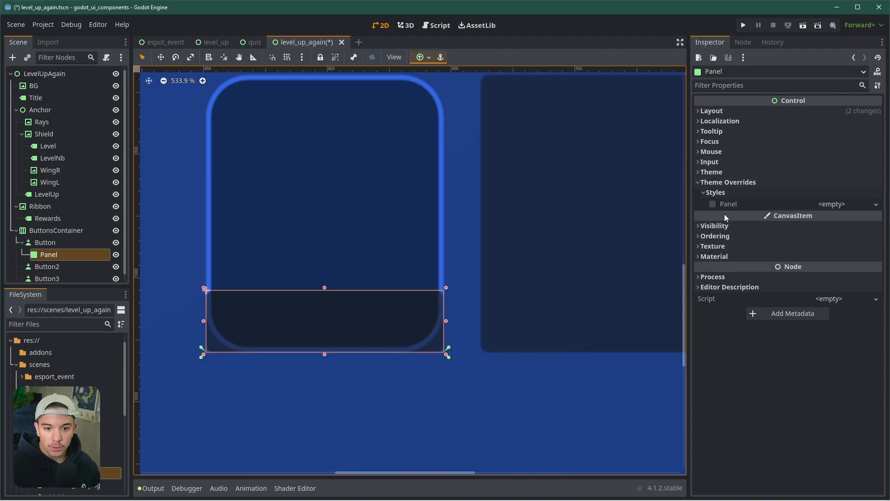
{"action": "left_click", "coordinate": [825, 204]}
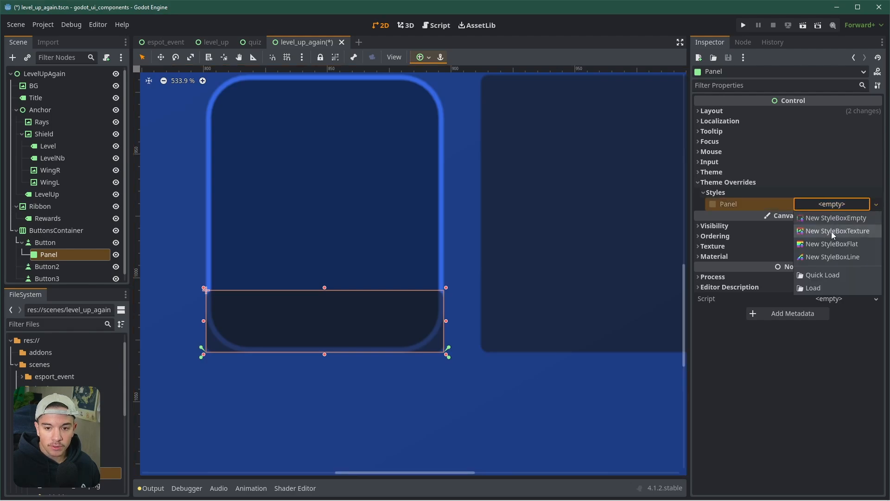
{"action": "left_click", "coordinate": [828, 232]}
{"action": "left_click", "coordinate": [833, 204]}
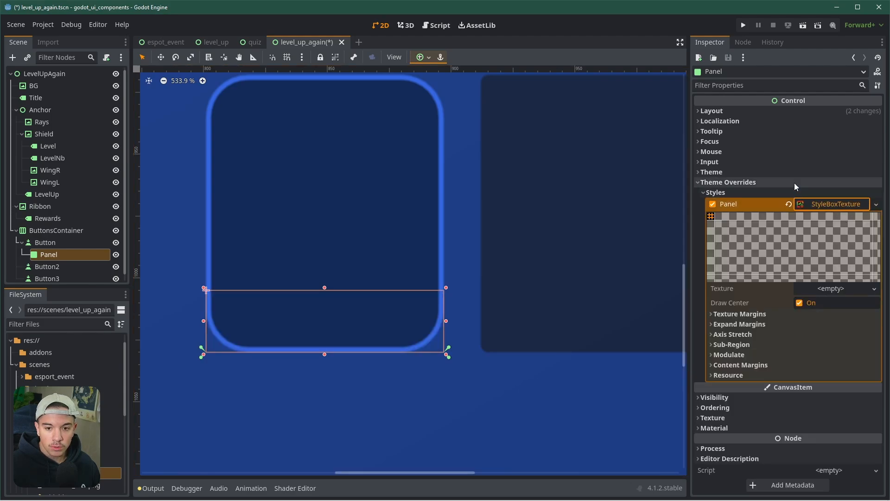
{"action": "left_click", "coordinate": [791, 205]}
Step: Assign a new StyleBoxFlat to Panel's style override and sample the button's border blue as its background color
{"action": "left_click", "coordinate": [830, 204]}
{"action": "left_click", "coordinate": [826, 243]}
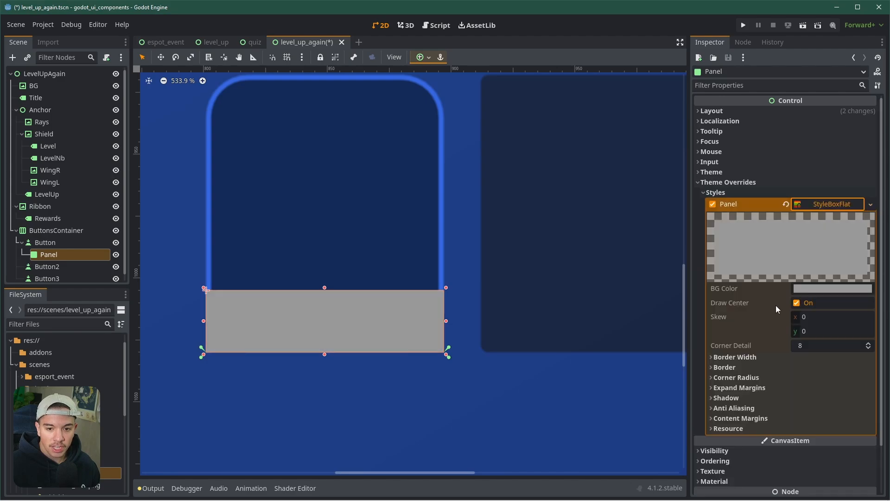
{"action": "left_click", "coordinate": [807, 292]}
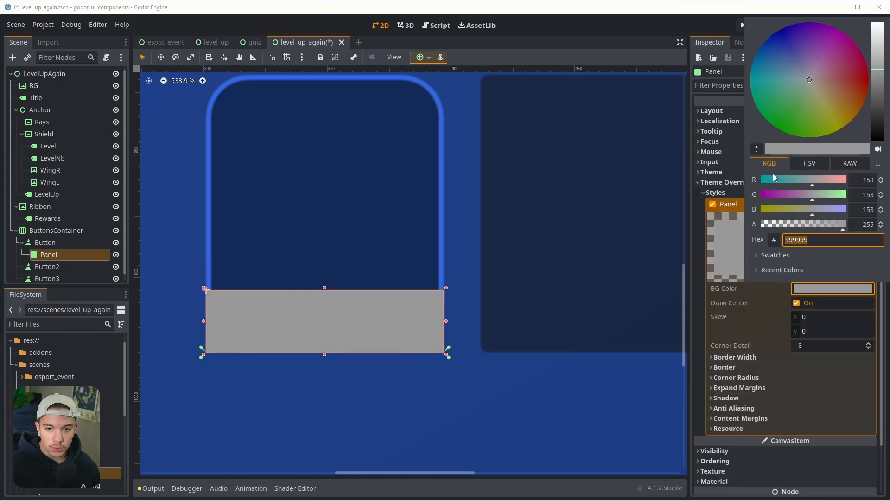
{"action": "left_click", "coordinate": [441, 214]}
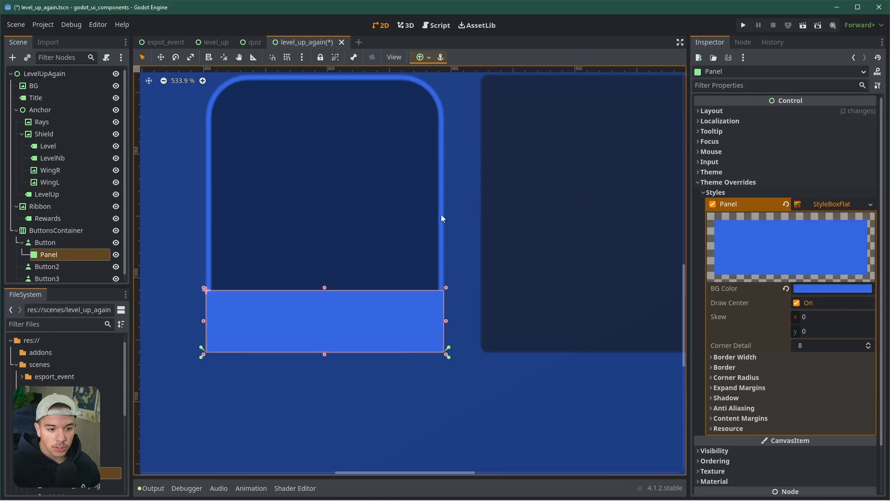
Step: Set the corner radius of Panel's style to 16 px at the bottom right and 15 px at the bottom left
{"action": "left_click", "coordinate": [733, 377]}
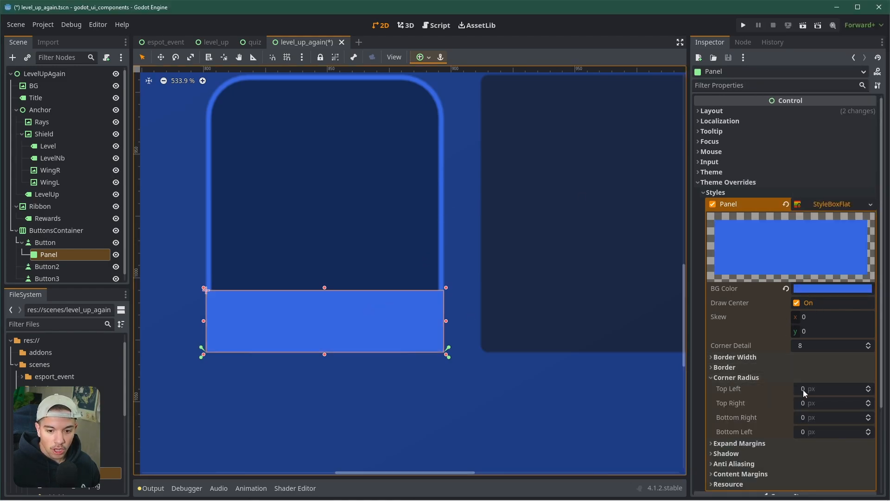
{"action": "left_click", "coordinate": [822, 416]}
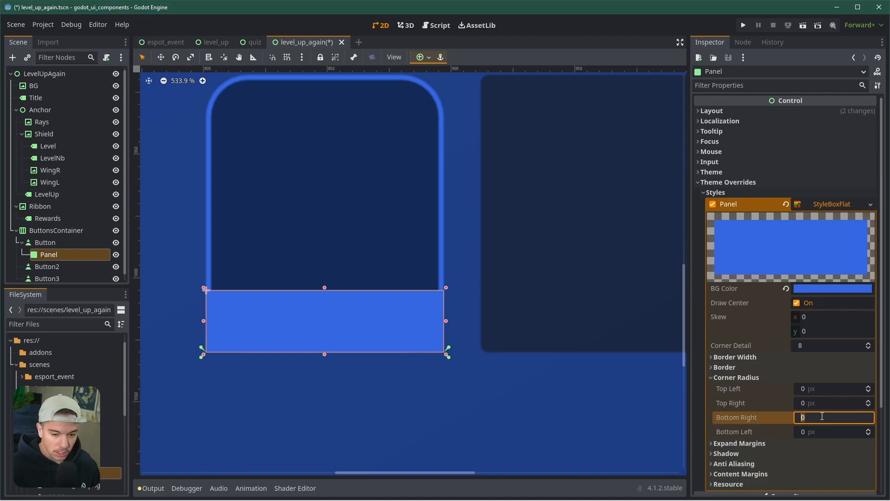
{"action": "type", "text": "16"}
{"action": "left_click", "coordinate": [828, 432]}
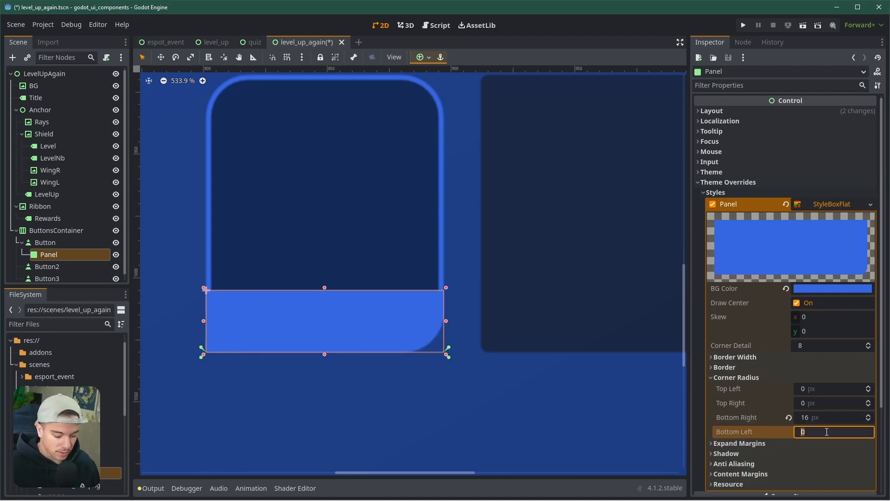
{"action": "type", "text": "15"}
{"action": "key", "text": "Return"}
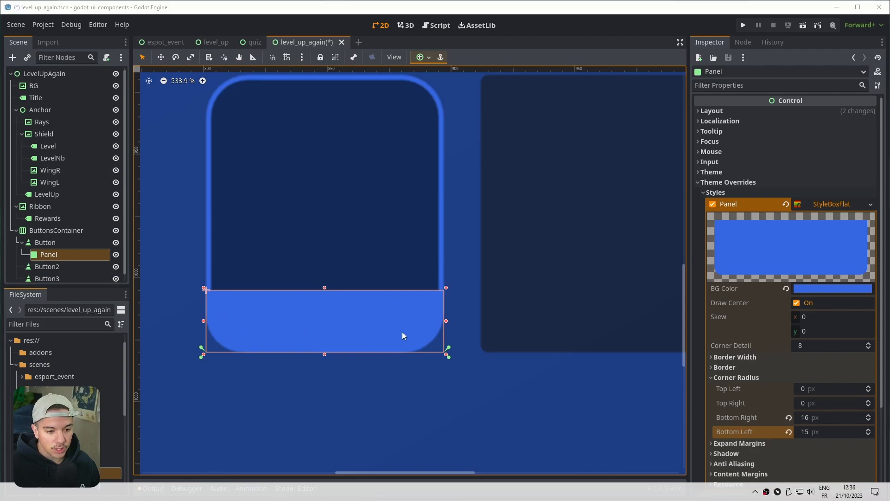
Step: Raise Panel's top edge slightly to make the blue strip taller and check its fit against the button's border
{"action": "left_click", "coordinate": [416, 238]}
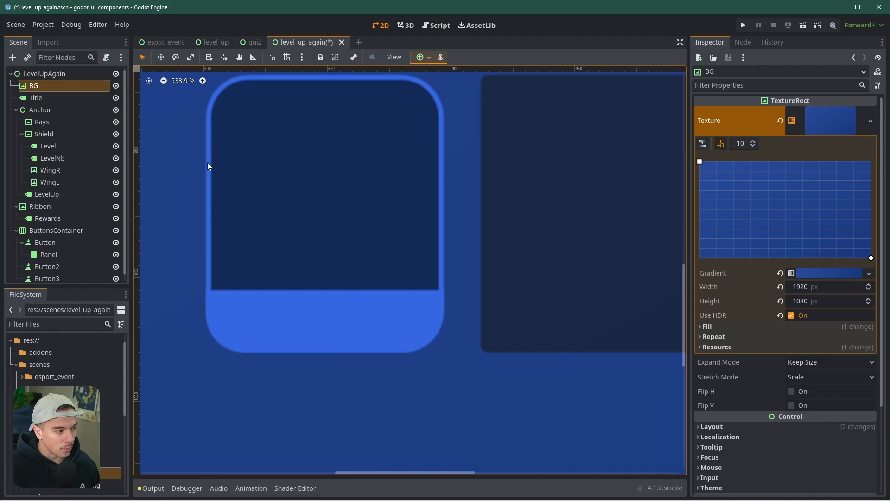
{"action": "middle_click_drag", "start_coordinate": [347, 244], "coordinate": [334, 284]}
{"action": "left_click", "coordinate": [273, 363]}
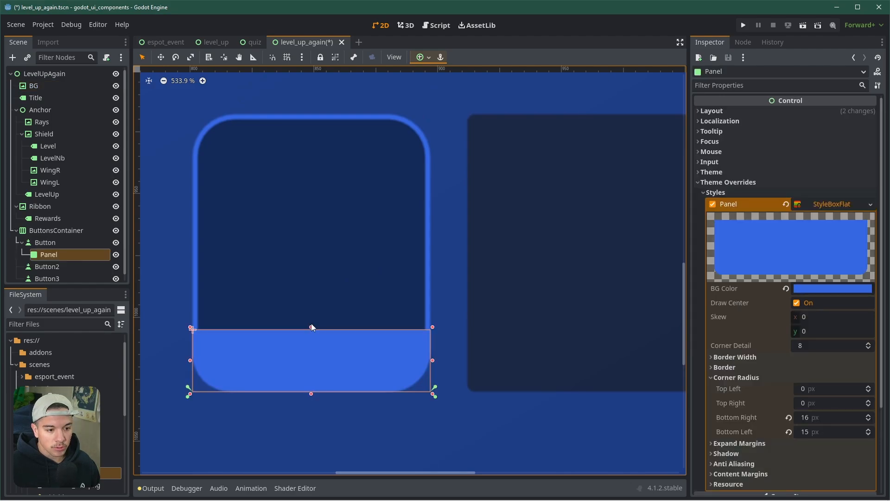
{"action": "mouse_move", "coordinate": [312, 327]}
{"action": "left_mouse_down"}
{"action": "mouse_move", "coordinate": [310, 290]}
{"action": "mouse_move", "coordinate": [312, 321]}
{"action": "left_mouse_up"}
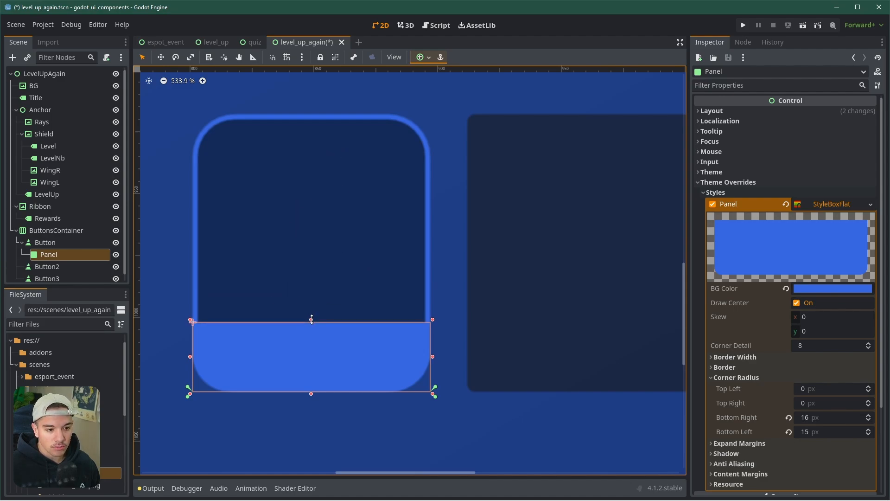
{"action": "left_click", "coordinate": [411, 418]}
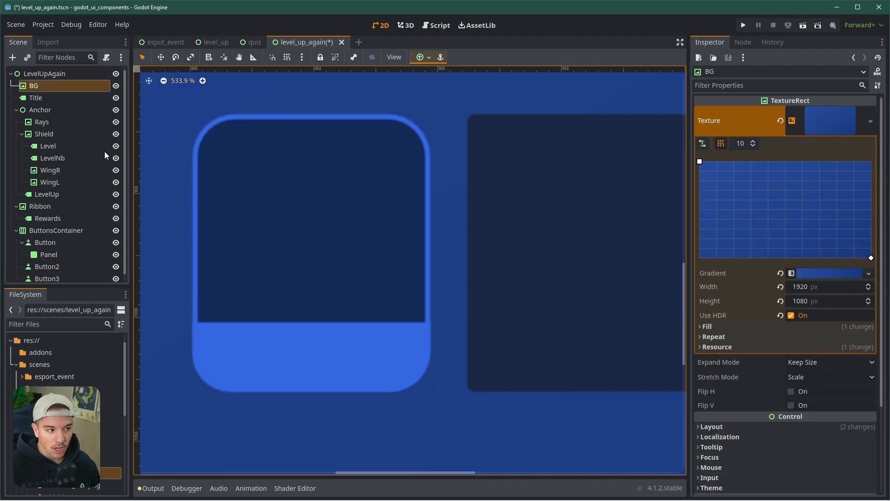
Step: Add a Label node as a child of Panel and anchor it to the panel's full rectangle
{"action": "left_click", "coordinate": [307, 363]}
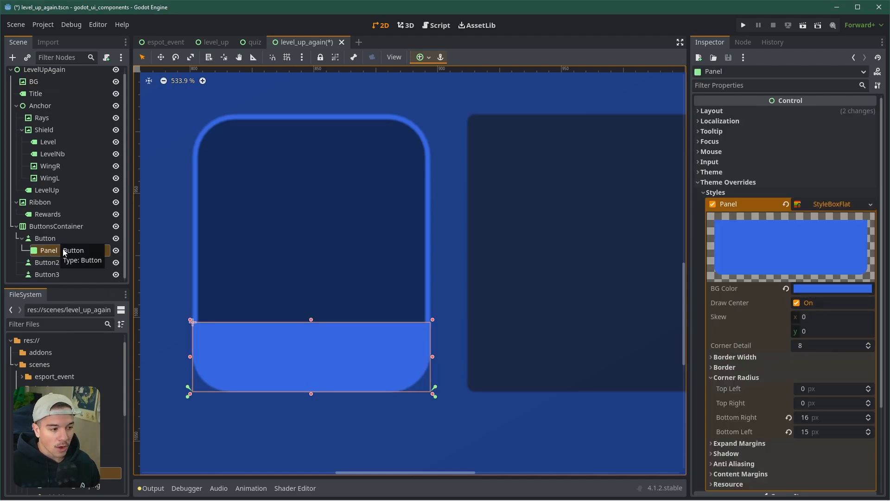
{"action": "right_click", "coordinate": [49, 251]}
{"action": "left_click", "coordinate": [60, 218]}
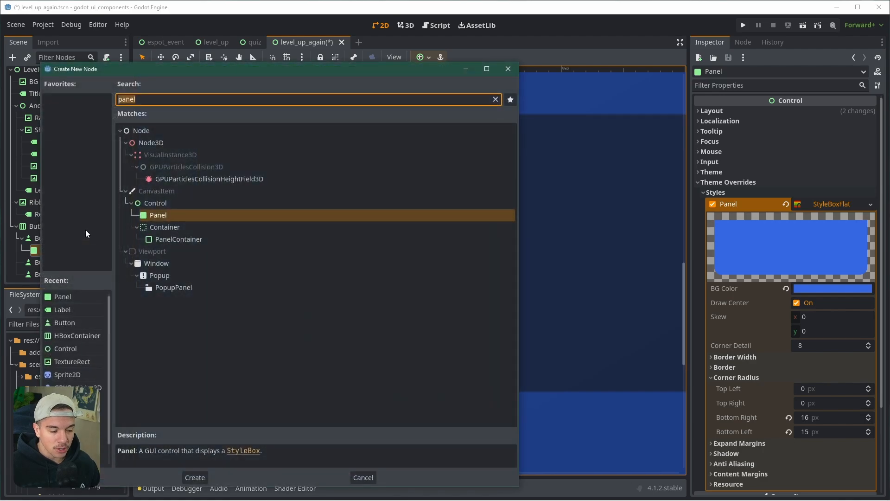
{"action": "type", "text": "label"}
{"action": "key", "text": "Return"}
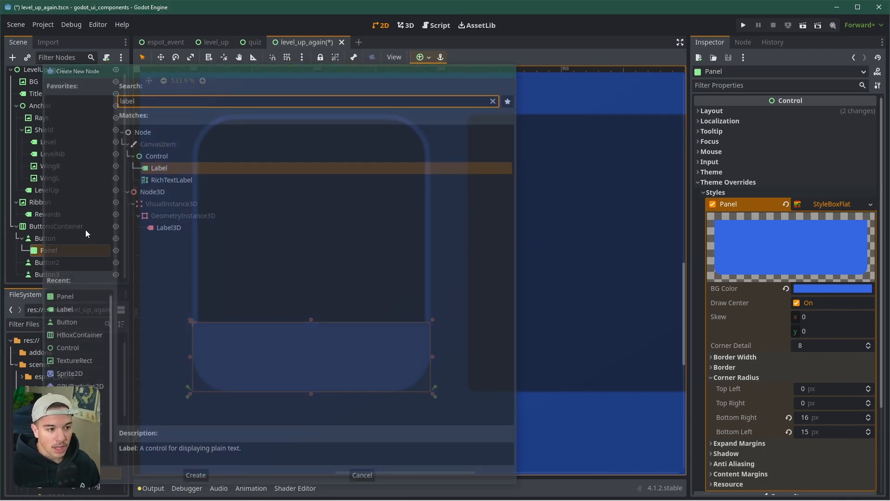
{"action": "left_click", "coordinate": [423, 57]}
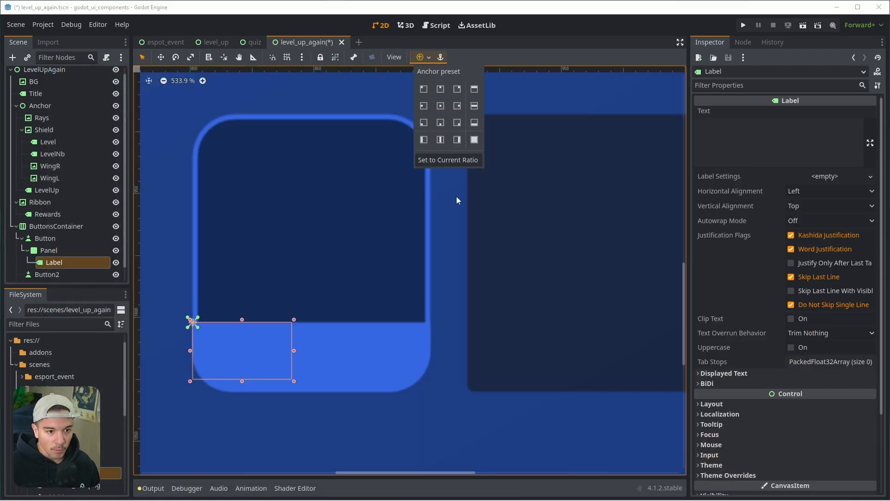
{"action": "left_click", "coordinate": [474, 140]}
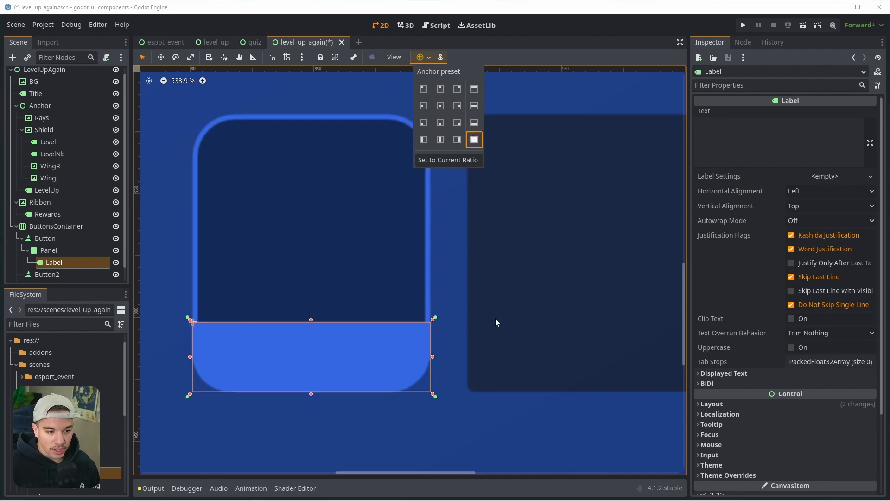
Step: Set the label's text to BOMB and center it both horizontally and vertically
{"action": "left_click", "coordinate": [776, 145]}
{"action": "left_click", "coordinate": [768, 139]}
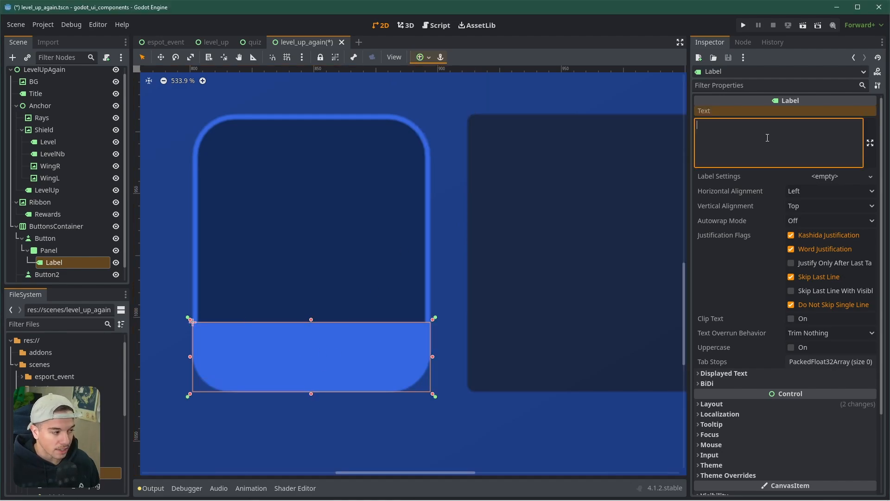
{"action": "type", "text": "BOMB"}
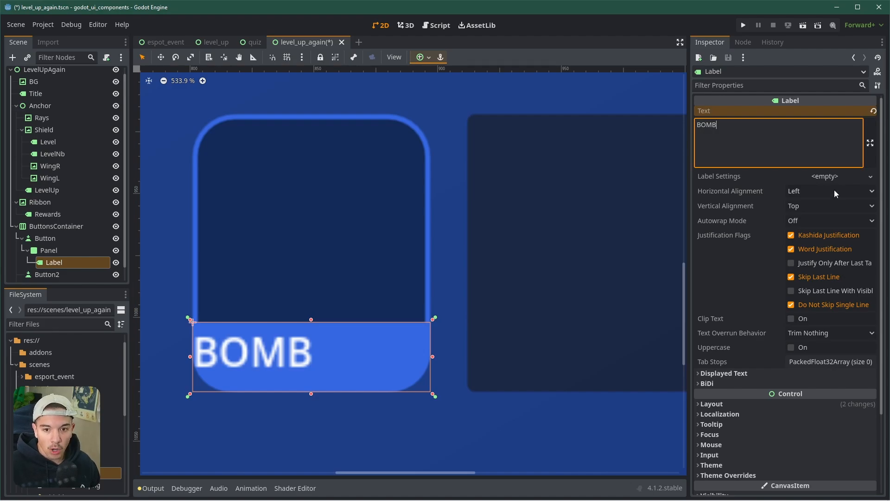
{"action": "left_click", "coordinate": [834, 190]}
{"action": "left_click", "coordinate": [805, 213]}
{"action": "left_click", "coordinate": [804, 202]}
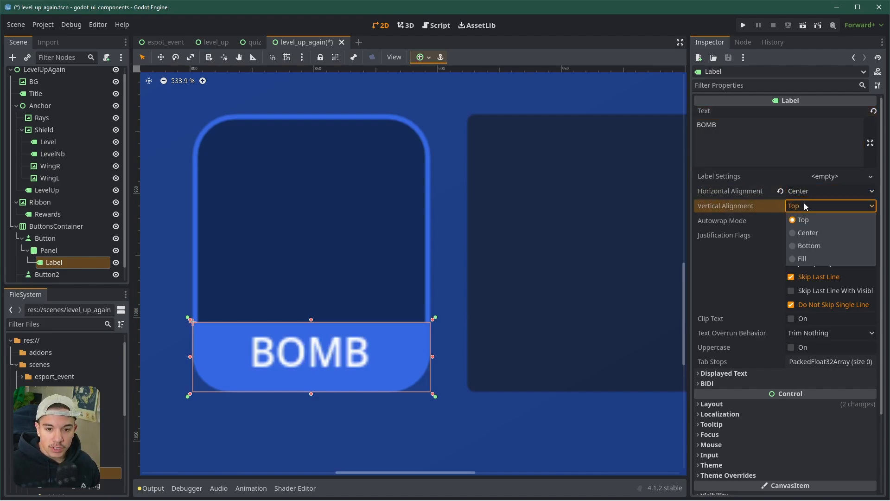
{"action": "left_click", "coordinate": [812, 233]}
{"action": "scroll", "coordinate": [742, 358], "scroll_direction": "down", "scroll_amount": 3}
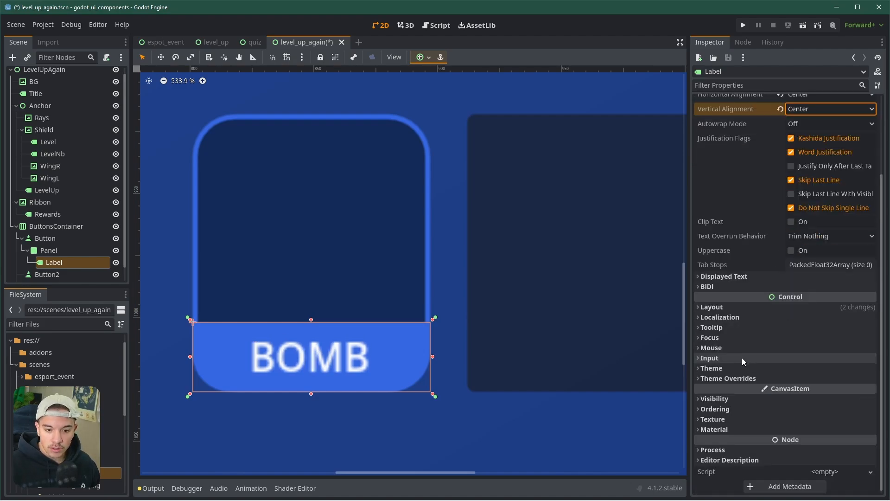
Step: Override the BOMB label's font with Signika-Regular.ttf
{"action": "left_click", "coordinate": [724, 277]}
{"action": "left_click", "coordinate": [731, 277]}
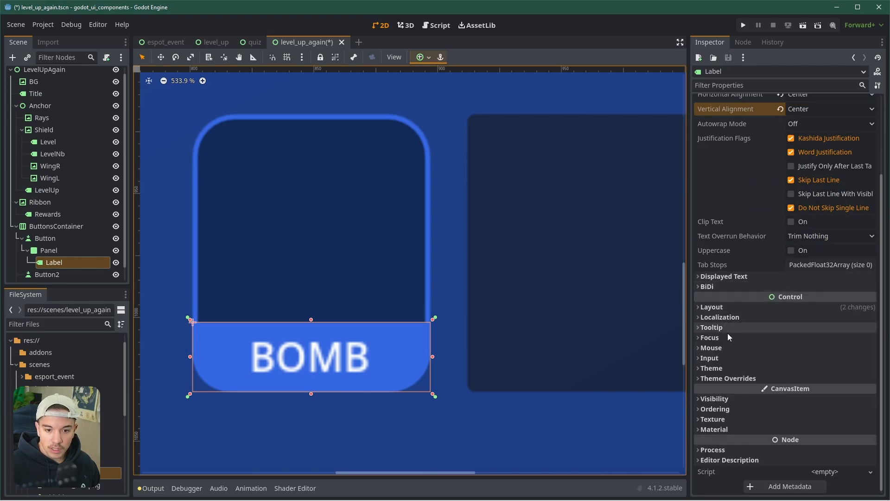
{"action": "left_click", "coordinate": [721, 380]}
{"action": "left_click", "coordinate": [724, 411]}
{"action": "left_click", "coordinate": [828, 425]}
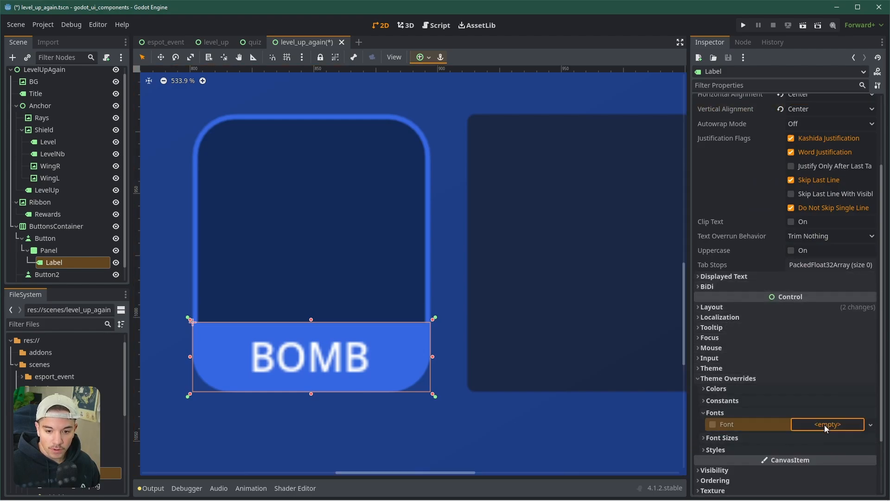
{"action": "left_click", "coordinate": [825, 480]}
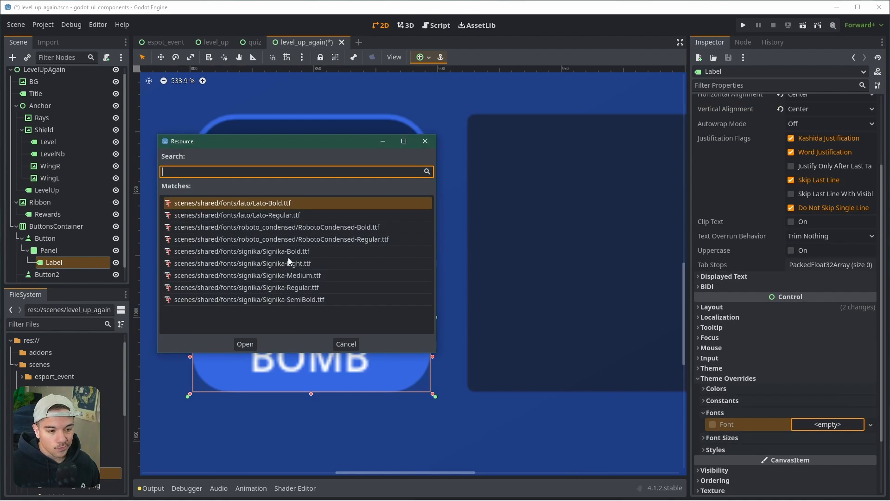
{"action": "double_click", "coordinate": [288, 287]}
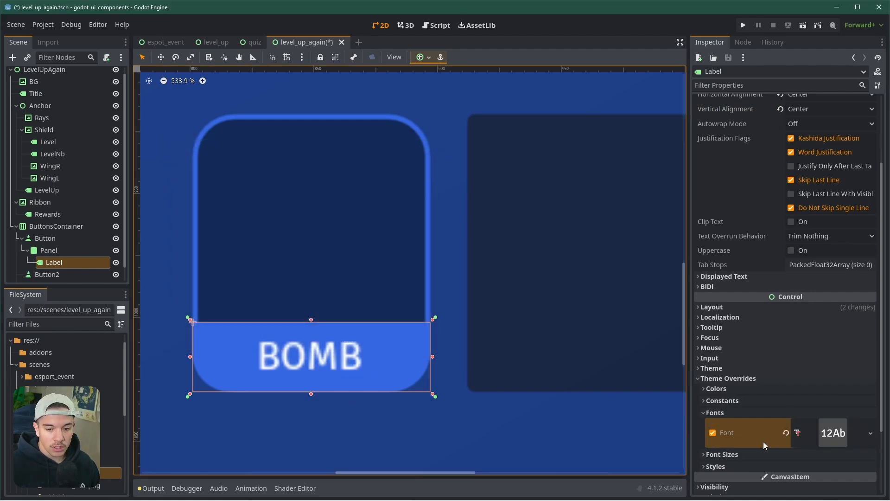
Step: Override the BOMB label's font size with 20 px
{"action": "left_click", "coordinate": [730, 455]}
{"action": "scroll", "coordinate": [751, 453], "scroll_direction": "down", "scroll_amount": 3}
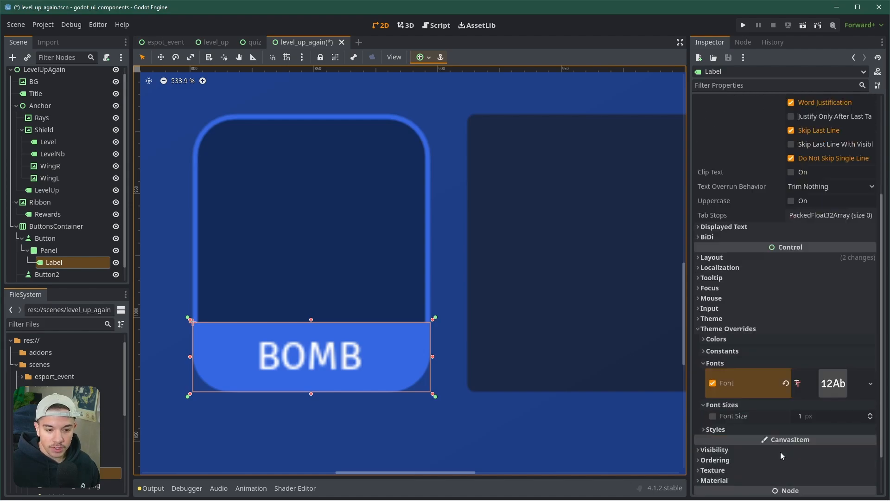
{"action": "left_click", "coordinate": [822, 371]}
{"action": "left_click_drag", "start_coordinate": [822, 371], "coordinate": [830, 370]}
{"action": "scroll", "coordinate": [871, 367], "scroll_direction": "down", "scroll_amount": 7}
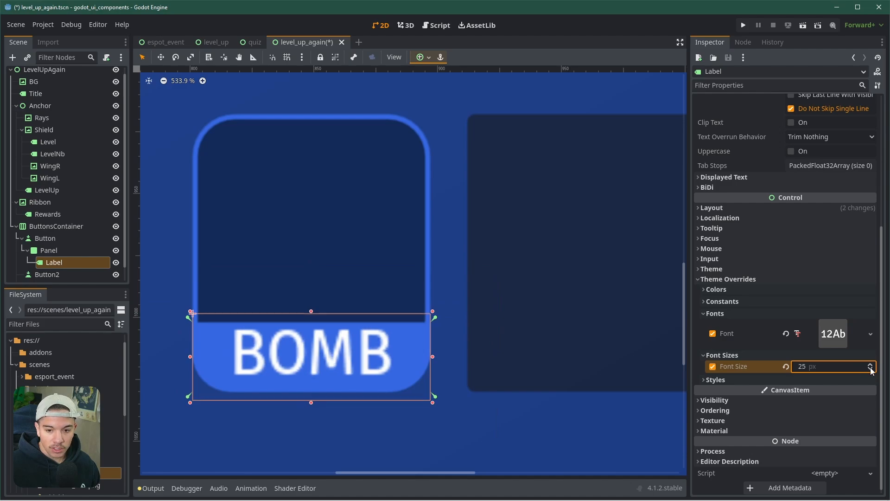
{"action": "scroll", "coordinate": [871, 367], "scroll_direction": "up", "scroll_amount": 1}
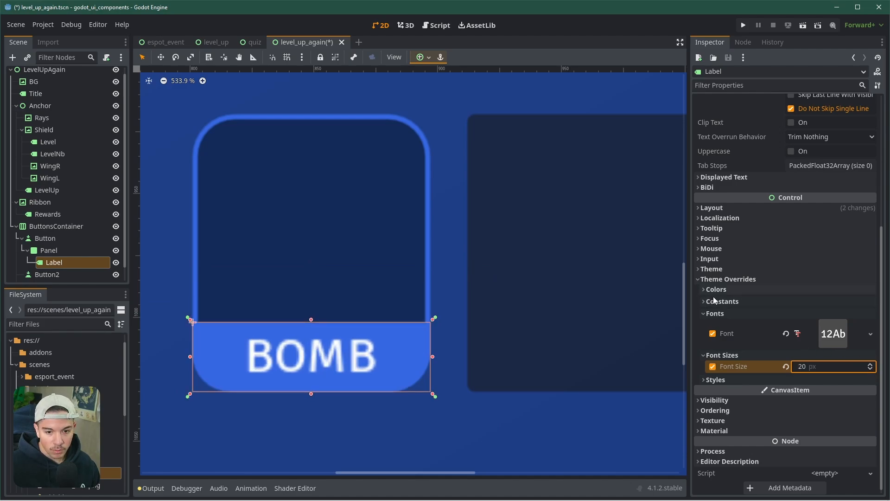
{"action": "scroll", "coordinate": [373, 394], "scroll_direction": "down", "scroll_amount": 1}
Step: Check how the BOMB button looks within the whole level-up screen and beside the other reward buttons
{"action": "scroll", "coordinate": [313, 410], "scroll_direction": "down", "scroll_amount": 8}
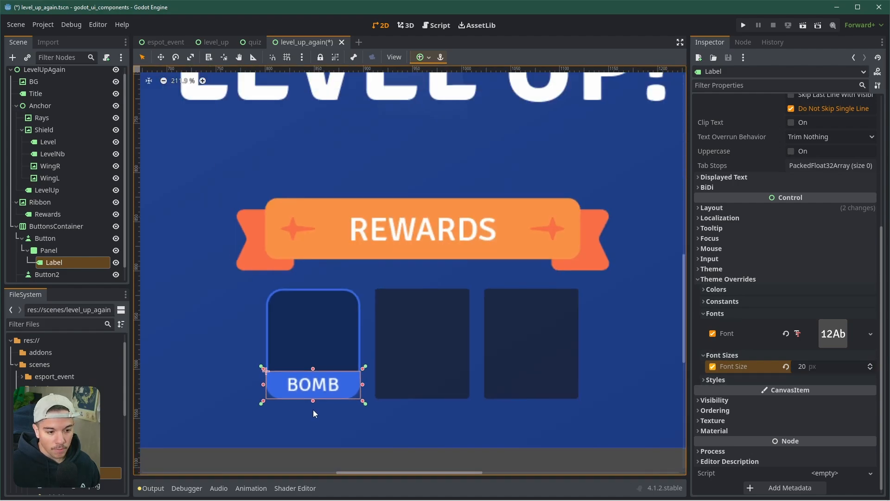
{"action": "middle_click_drag", "start_coordinate": [329, 407], "coordinate": [289, 324]}
{"action": "left_click", "coordinate": [323, 395]}
{"action": "scroll", "coordinate": [329, 375], "scroll_direction": "down", "scroll_amount": 6}
{"action": "middle_click_drag", "start_coordinate": [332, 362], "coordinate": [338, 393]}
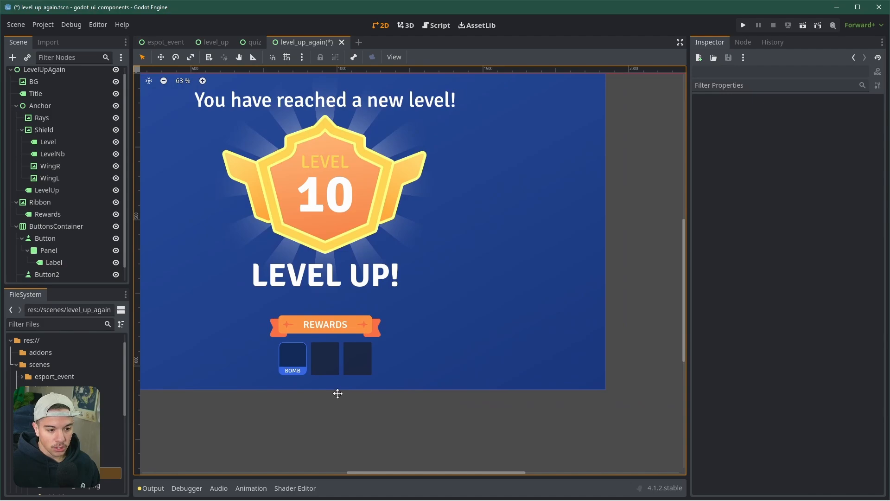
{"action": "scroll", "coordinate": [293, 371], "scroll_direction": "up", "scroll_amount": 5}
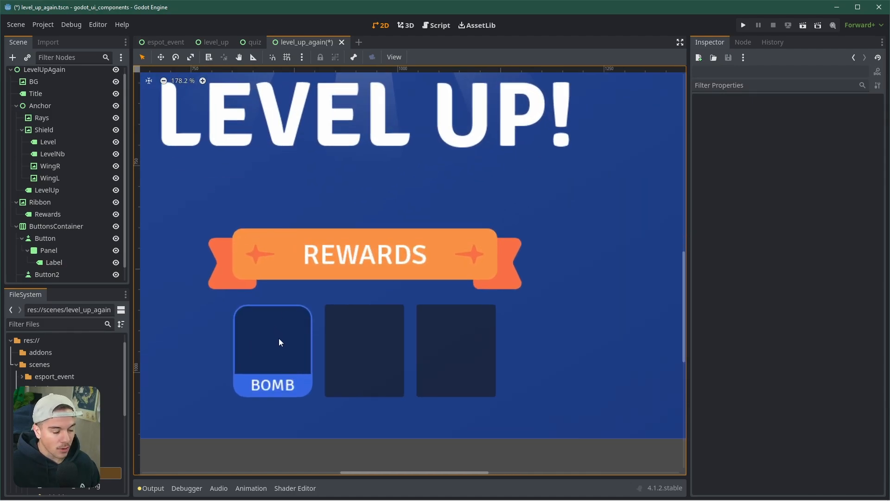
{"action": "scroll", "coordinate": [280, 338], "scroll_direction": "up", "scroll_amount": 2}
Step: Add a TextureRect node as a child of the first Button
{"action": "left_click", "coordinate": [55, 227]}
{"action": "left_click", "coordinate": [51, 238]}
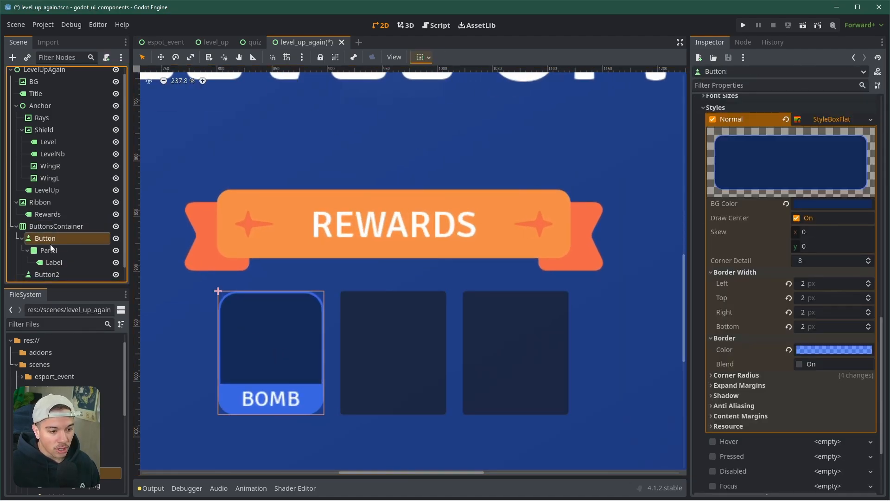
{"action": "right_click", "coordinate": [49, 238]}
{"action": "left_click", "coordinate": [75, 214]}
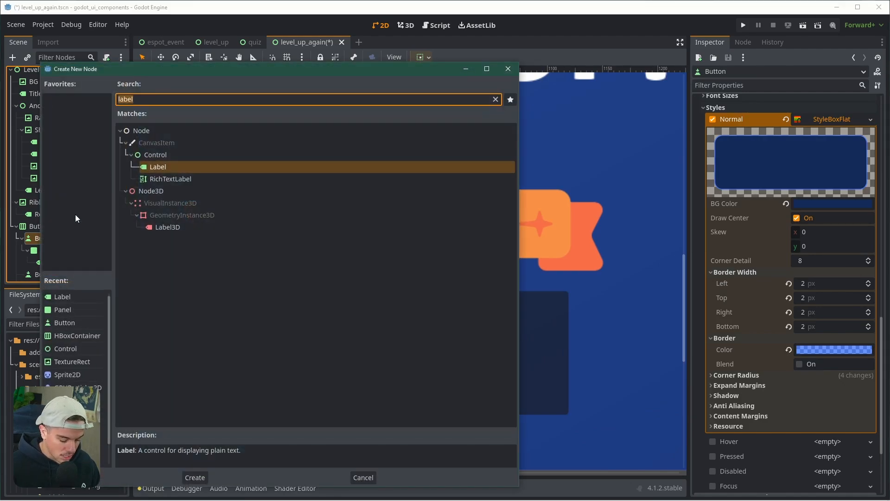
{"action": "type", "text": "texture"}
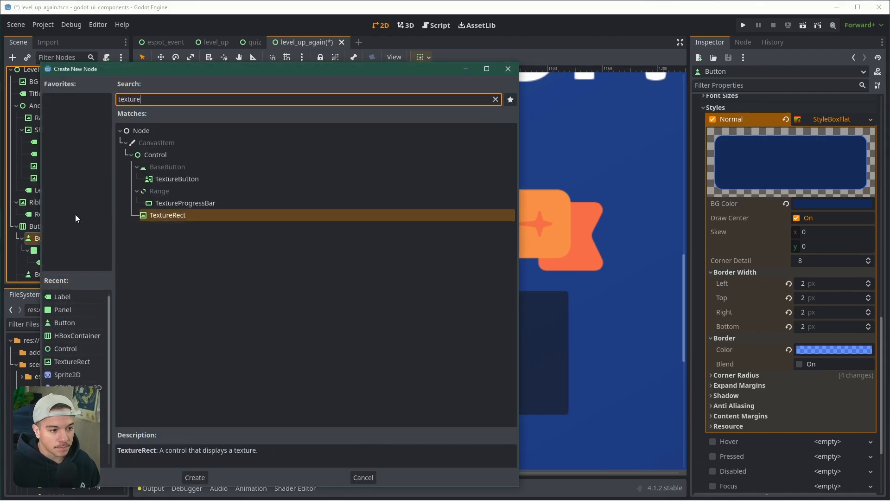
{"action": "key", "text": "Return"}
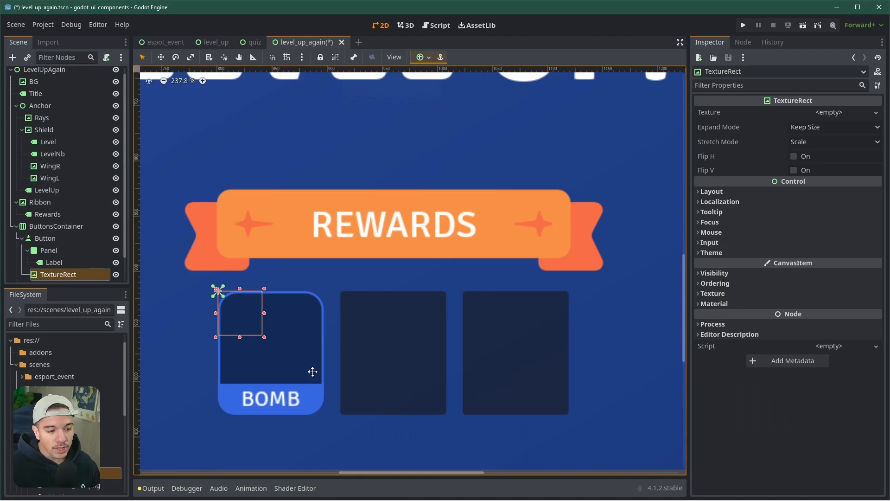
Step: Try stretching ButtonsContainer's top edge upward over the REWARDS ribbon, and undo the resize
{"action": "scroll", "coordinate": [71, 254], "scroll_direction": "down", "scroll_amount": 1}
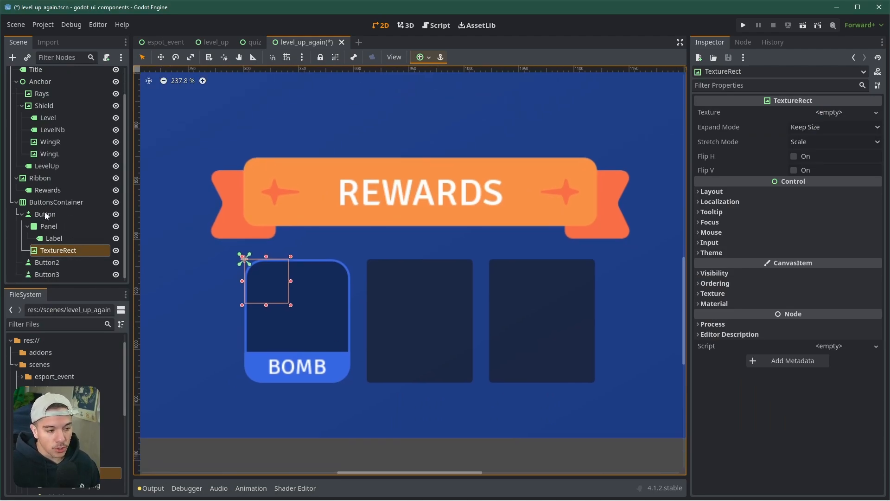
{"action": "left_click", "coordinate": [45, 215]}
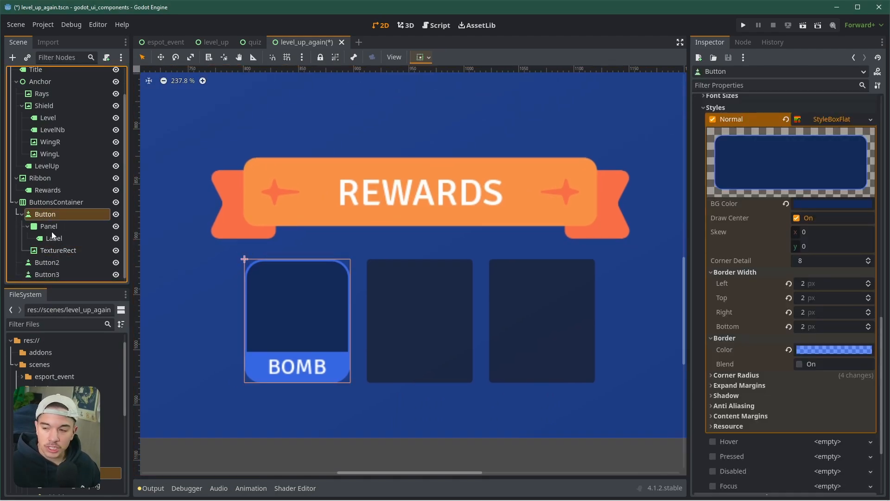
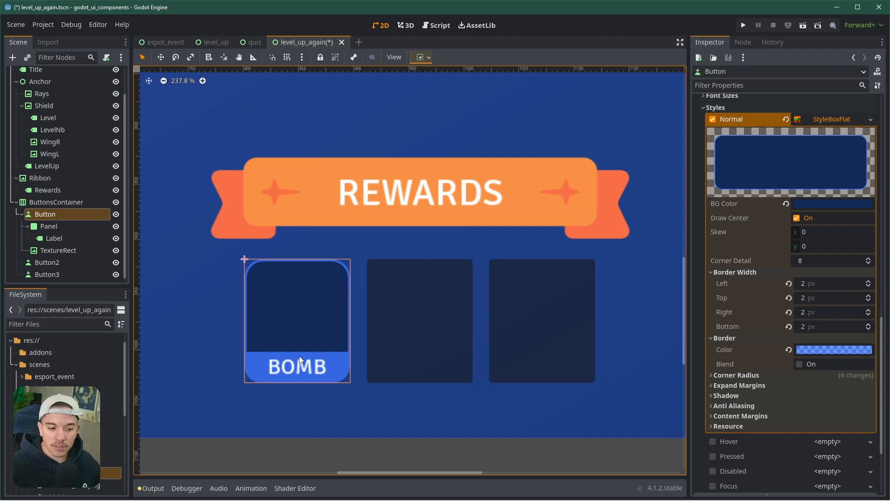
{"action": "left_click", "coordinate": [55, 202]}
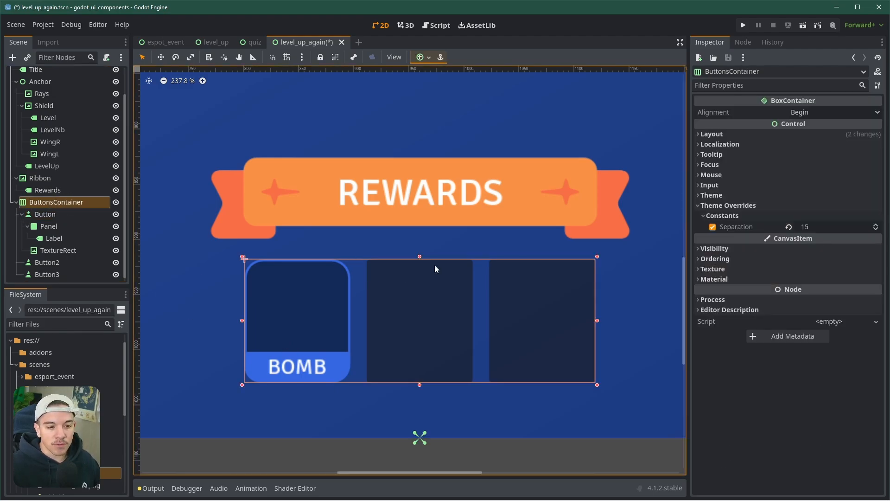
{"action": "left_click_drag", "start_coordinate": [419, 259], "coordinate": [415, 179]}
{"action": "key", "text": "ctrl+z"}
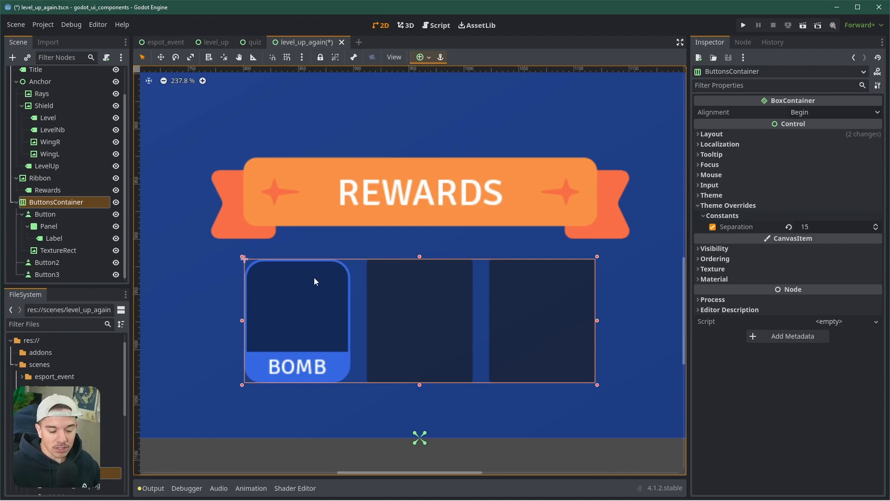
Step: Move TextureRect above Panel in Button's list of children
{"action": "left_click", "coordinate": [58, 224]}
{"action": "left_click", "coordinate": [58, 251]}
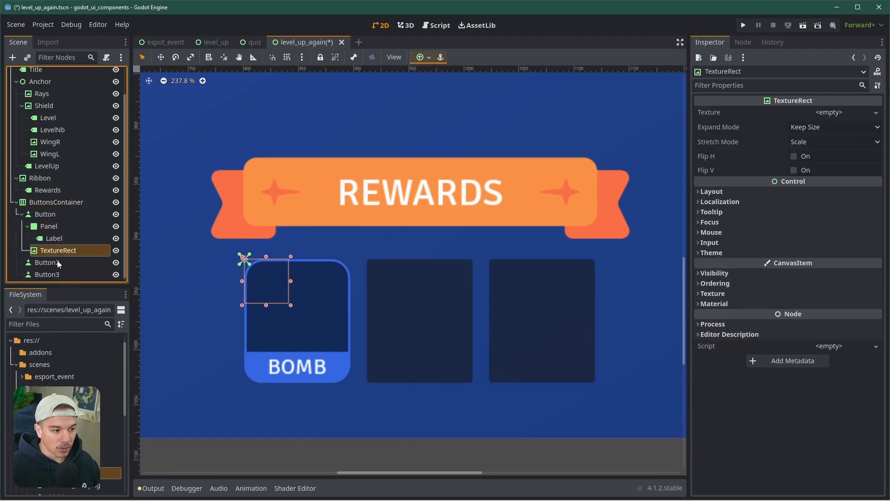
{"action": "left_click_drag", "start_coordinate": [59, 254], "coordinate": [47, 221]}
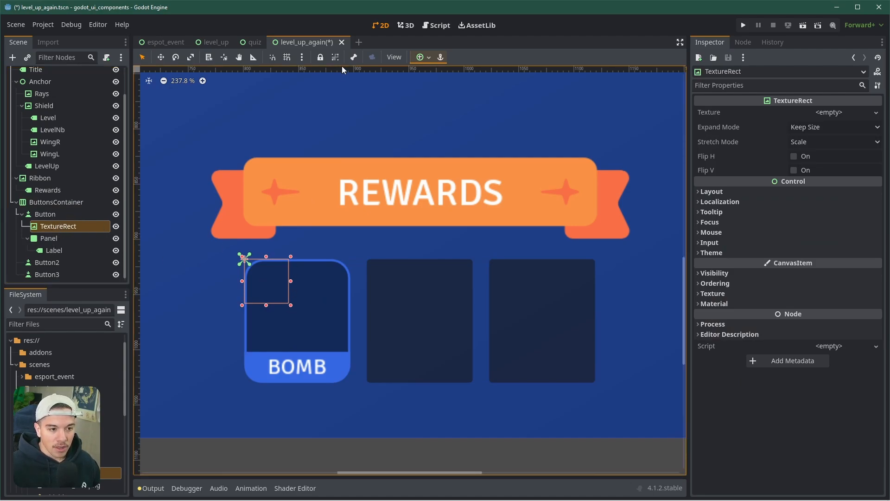
Step: Try top-wide and center anchoring on TextureRect, stretching it down to just above the BOMB strip
{"action": "left_click", "coordinate": [424, 57]}
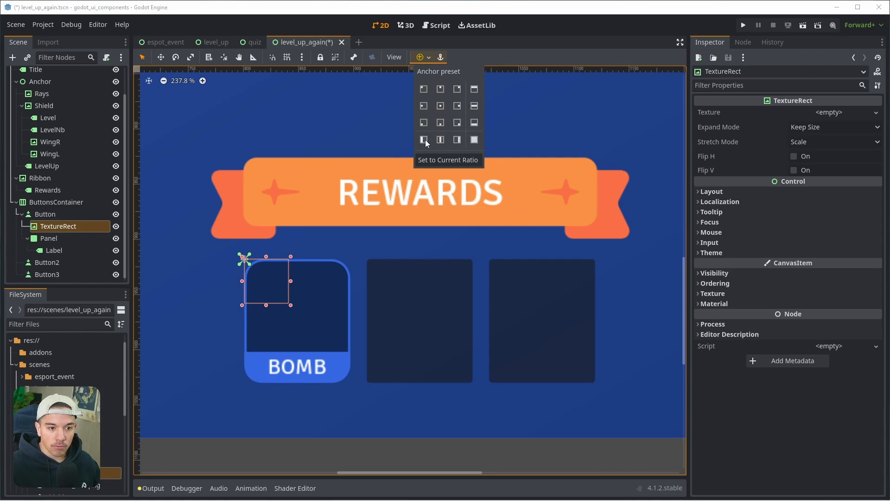
{"action": "left_click", "coordinate": [474, 88]}
{"action": "left_click", "coordinate": [299, 263]}
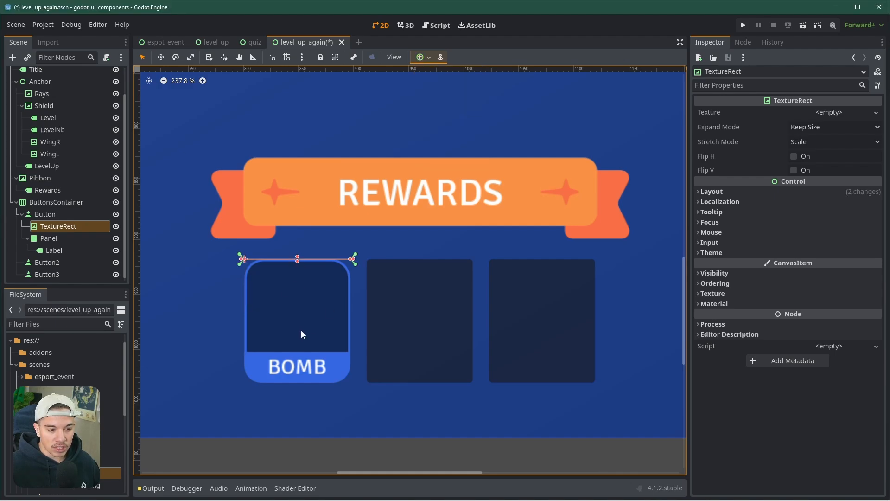
{"action": "left_click_drag", "start_coordinate": [297, 263], "coordinate": [297, 348]}
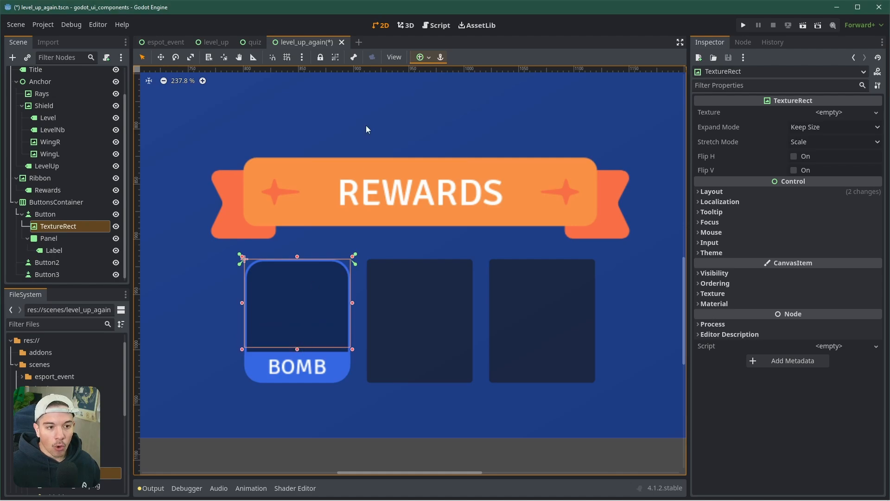
{"action": "left_click", "coordinate": [420, 56]}
{"action": "left_click", "coordinate": [440, 106]}
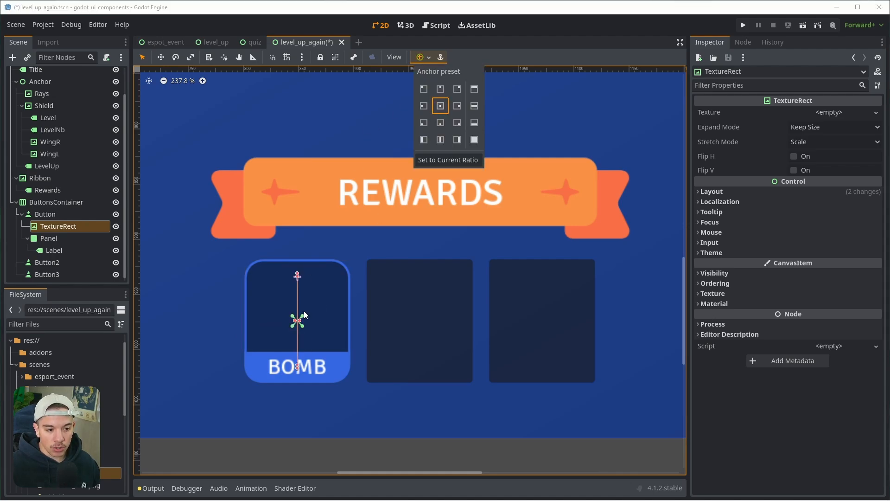
Step: Set TextureRect's expand mode to Fit Width Proportional and its stretch mode to Keep Aspect Centered
{"action": "left_click", "coordinate": [824, 132]}
{"action": "left_click", "coordinate": [805, 129]}
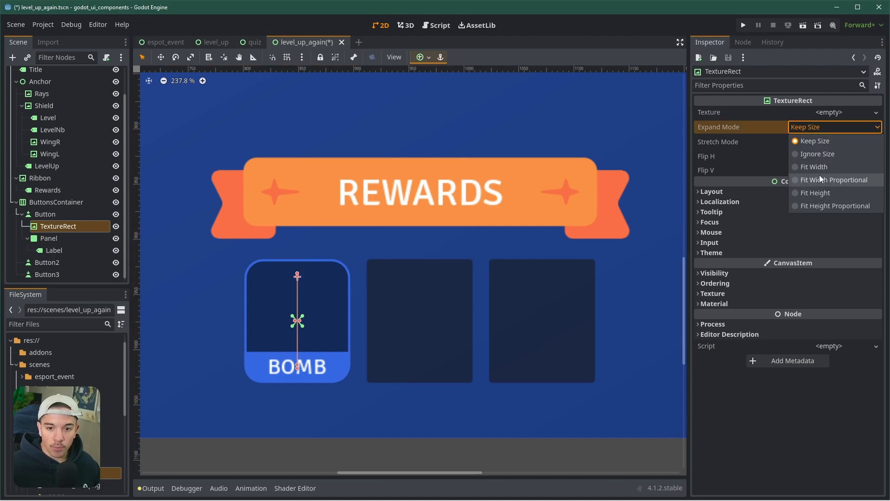
{"action": "left_click", "coordinate": [827, 181]}
{"action": "left_click", "coordinate": [814, 143]}
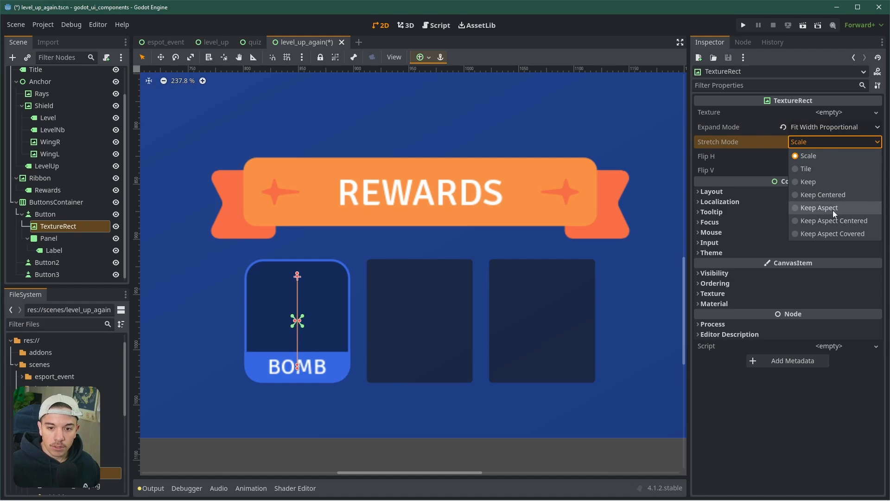
{"action": "left_click", "coordinate": [828, 221]}
Step: Assign the bomb image from the project files as TextureRect's texture
{"action": "left_click", "coordinate": [825, 113]}
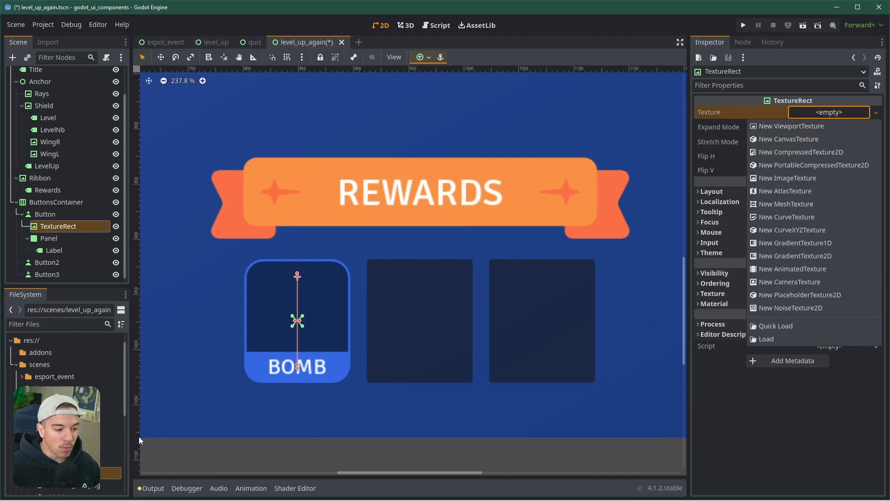
{"action": "left_click", "coordinate": [79, 425]}
{"action": "left_click", "coordinate": [79, 425]}
{"action": "left_click_drag", "start_coordinate": [78, 425], "coordinate": [850, 117]}
{"action": "scroll", "coordinate": [307, 323], "scroll_direction": "up", "scroll_amount": 3}
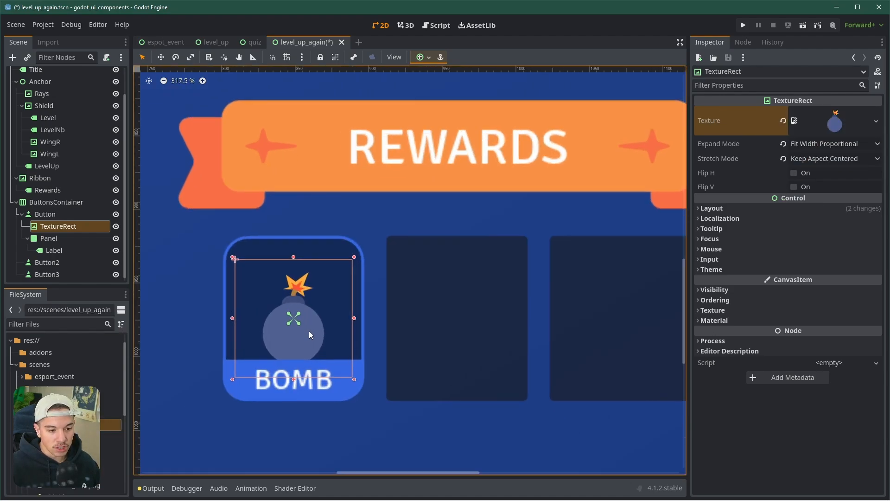
Step: Anchor TextureRect across the button's full top width and stretch it down to the upper edge of the BOMB strip
{"action": "mouse_move", "coordinate": [293, 256]}
{"action": "left_mouse_down"}
{"action": "mouse_move", "coordinate": [294, 280]}
{"action": "mouse_move", "coordinate": [288, 244]}
{"action": "left_mouse_up"}
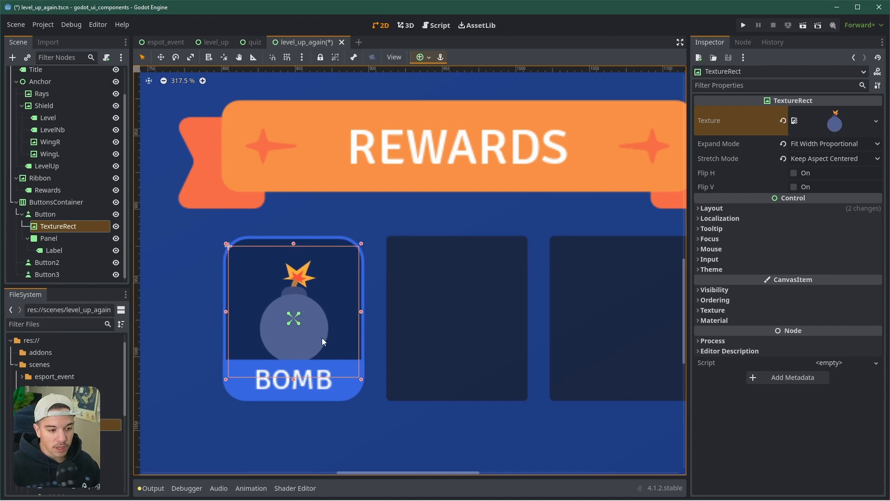
{"action": "left_click", "coordinate": [420, 57]}
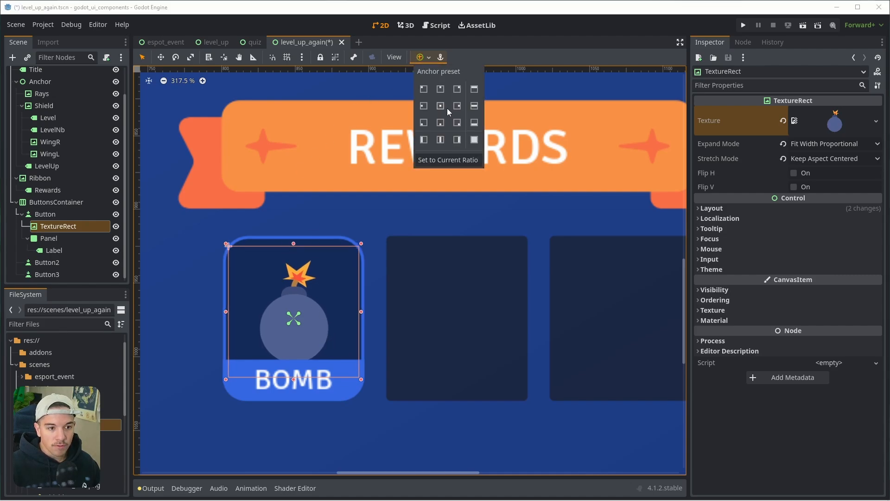
{"action": "left_click", "coordinate": [475, 123]}
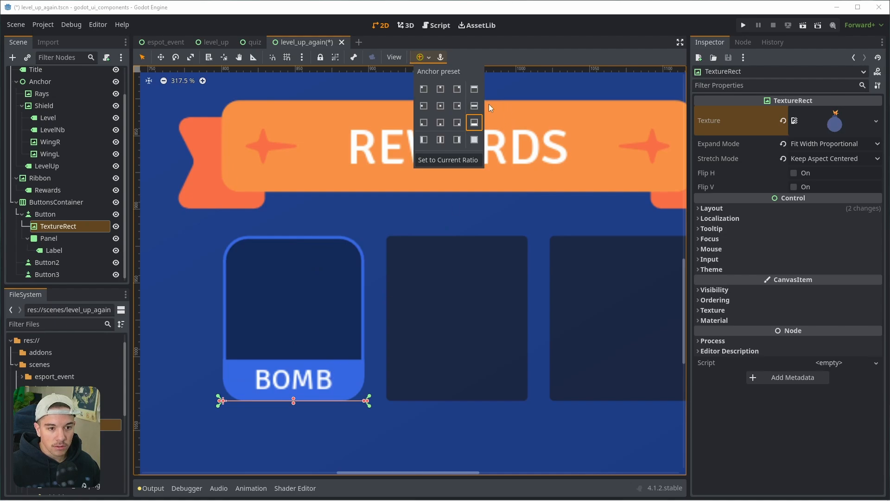
{"action": "left_click", "coordinate": [475, 90]}
{"action": "left_click", "coordinate": [295, 238]}
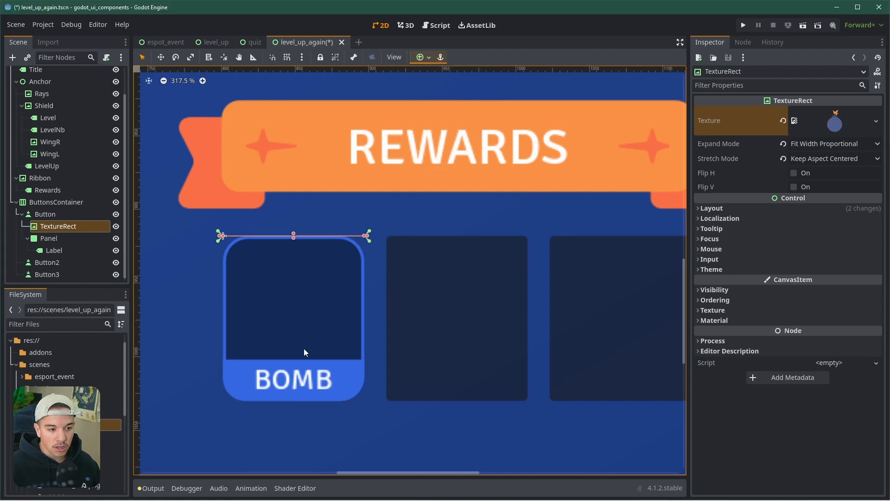
{"action": "left_click_drag", "start_coordinate": [294, 240], "coordinate": [308, 362]}
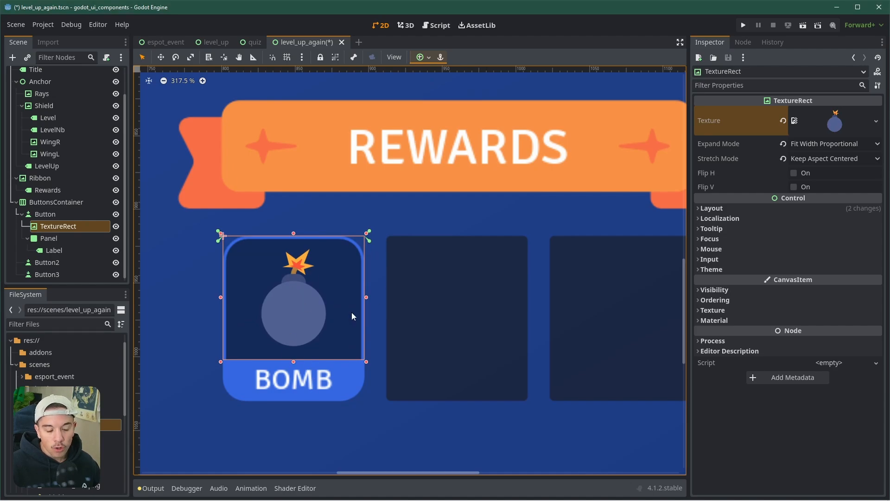
Step: Try to move ButtonsContainer upward over the REWARDS ribbon
{"action": "left_click", "coordinate": [63, 214]}
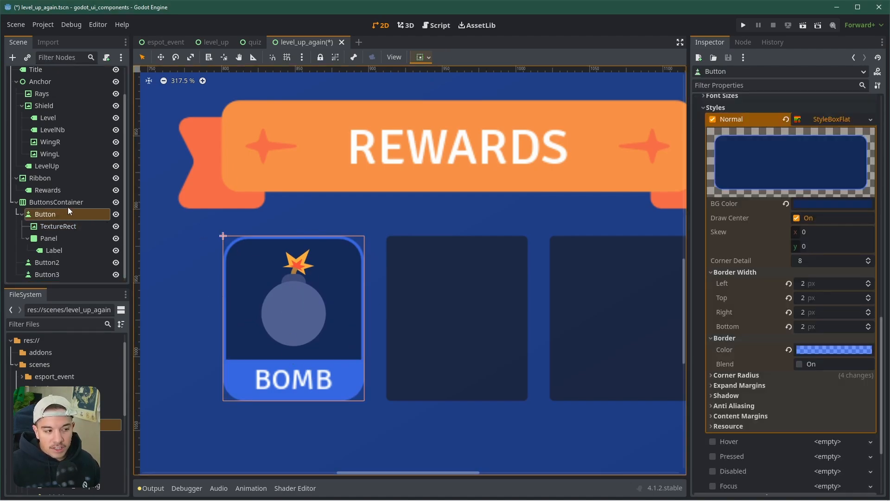
{"action": "left_click", "coordinate": [65, 202]}
{"action": "left_click_drag", "start_coordinate": [458, 236], "coordinate": [460, 86]}
{"action": "key", "text": "ctrl+z"}
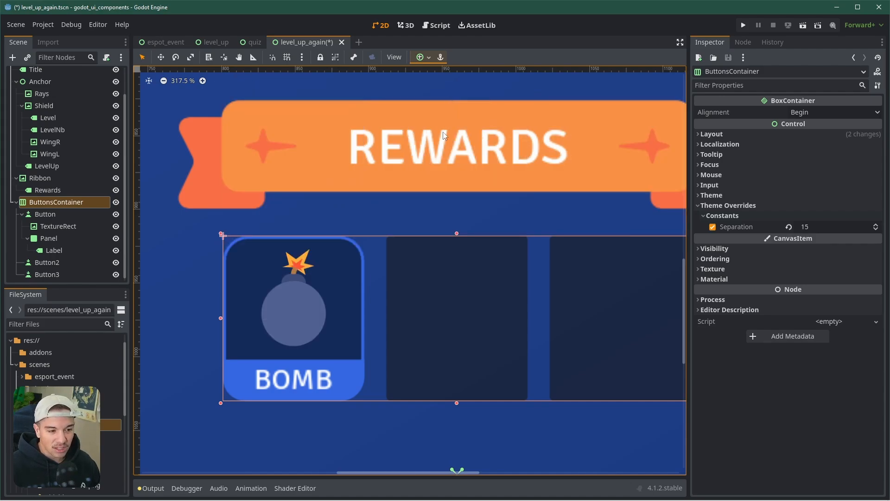
Step: Examine the bomb button and how its icon sits in the row below the REWARDS ribbon
{"action": "scroll", "coordinate": [292, 293], "scroll_direction": "down", "scroll_amount": 11}
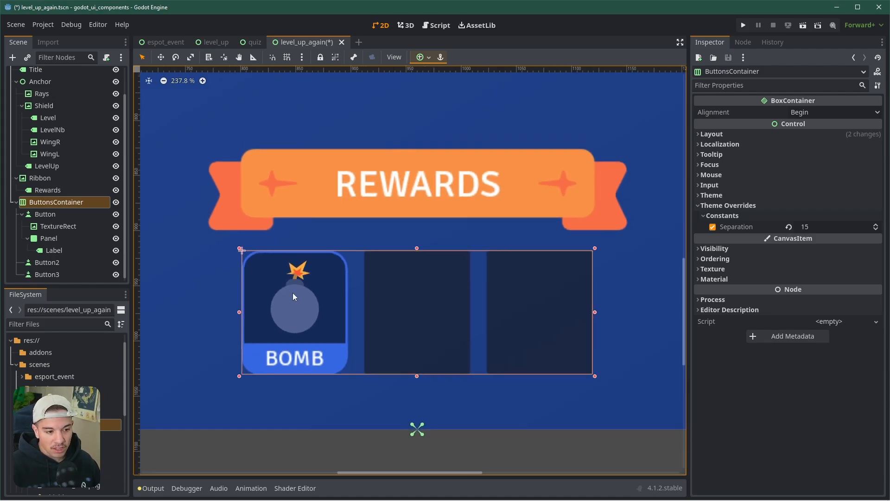
{"action": "middle_click_drag", "start_coordinate": [316, 327], "coordinate": [288, 266]}
{"action": "left_click", "coordinate": [310, 362]}
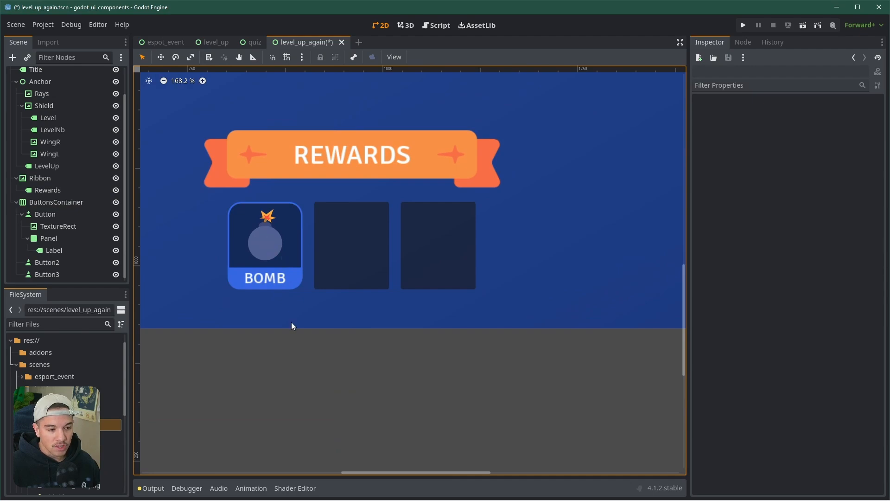
{"action": "left_click", "coordinate": [51, 214]}
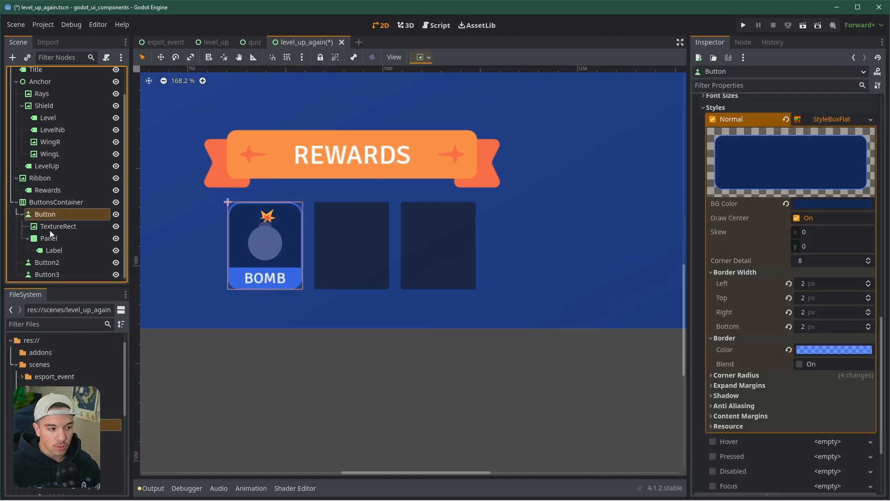
{"action": "left_click", "coordinate": [51, 227]}
{"action": "scroll", "coordinate": [263, 236], "scroll_direction": "up", "scroll_amount": 4}
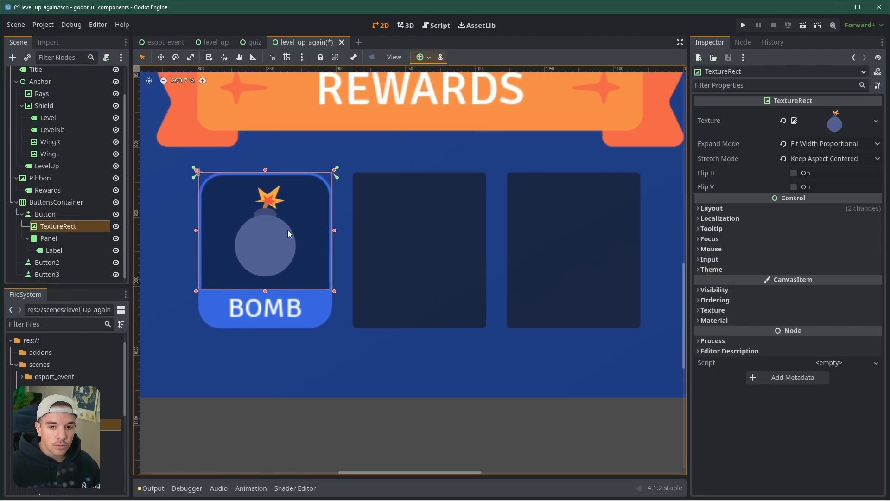
{"action": "scroll", "coordinate": [344, 371], "scroll_direction": "down", "scroll_amount": 2}
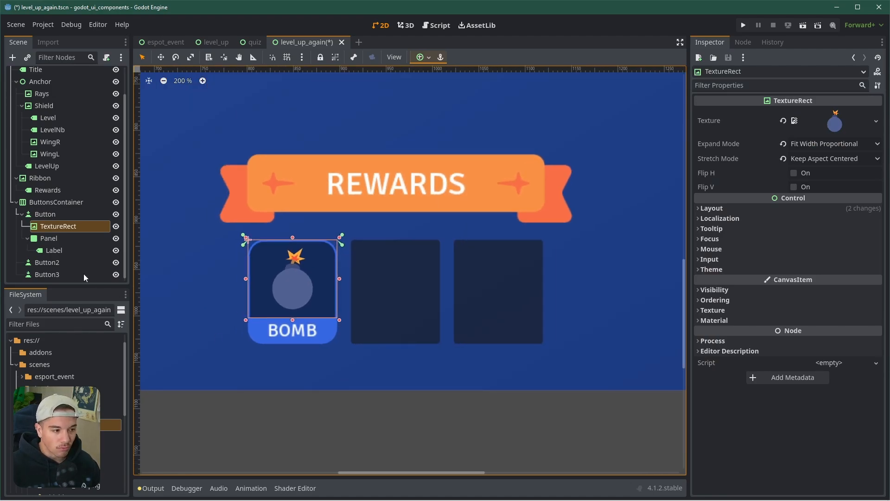
Step: Delete the two unstyled buttons, Button2 and Button3, from ButtonsContainer
{"action": "left_click", "coordinate": [52, 262]}
{"action": "left_click", "coordinate": [49, 274], "text": "shift"}
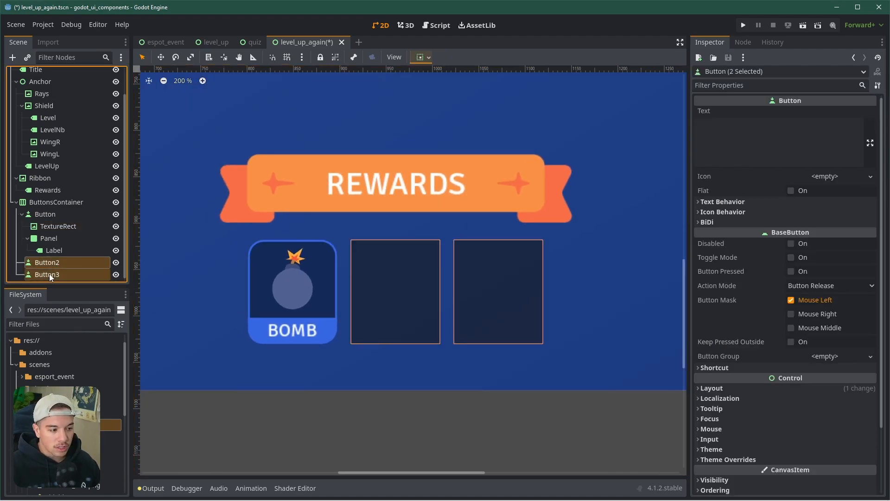
{"action": "key", "text": "Delete"}
{"action": "key", "text": "Return"}
Step: Duplicate the finished bomb Button twice inside ButtonsContainer to make a row of three reward buttons
{"action": "left_click", "coordinate": [46, 239]}
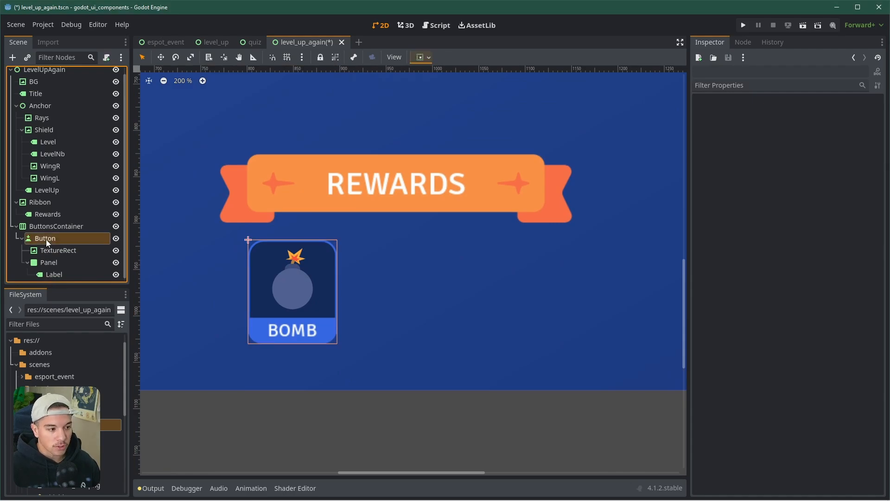
{"action": "key", "text": "ctrl+d"}
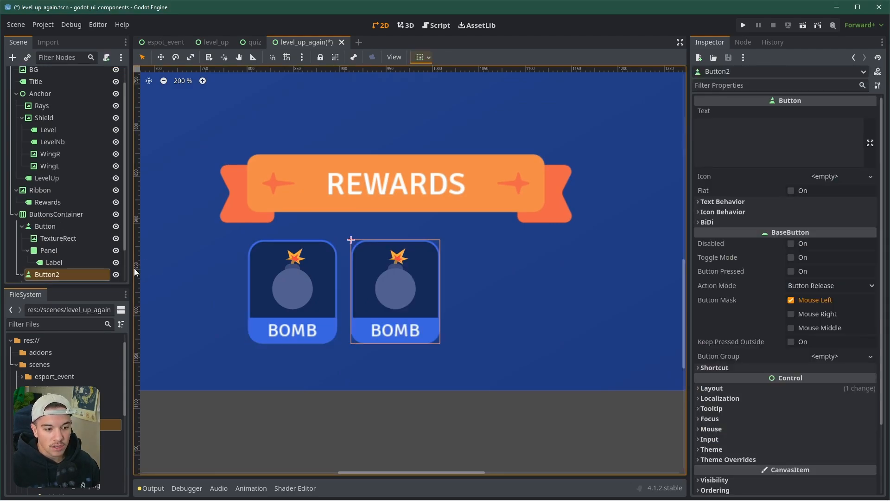
{"action": "key", "text": "ctrl+d"}
{"action": "scroll", "coordinate": [124, 250], "scroll_direction": "down", "scroll_amount": 2}
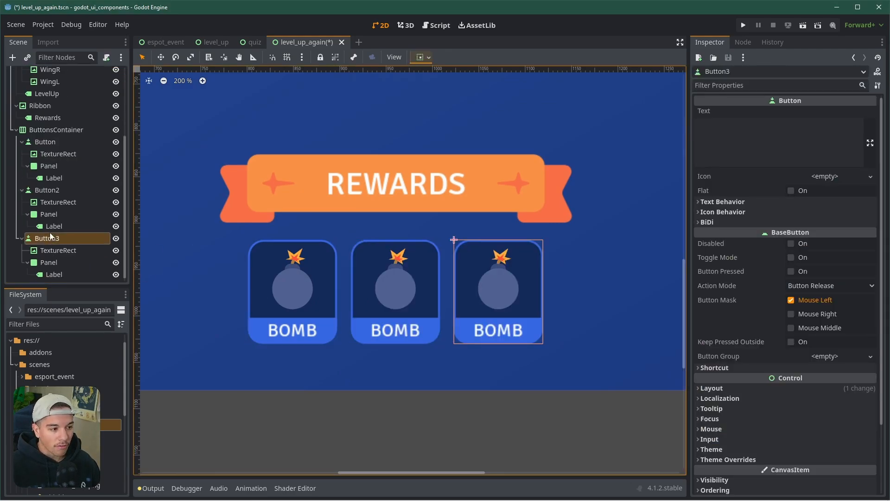
Step: Assign the clover image as Button2's TextureRect texture and the heart image as Button3's, both from the project files
{"action": "left_click", "coordinate": [52, 203]}
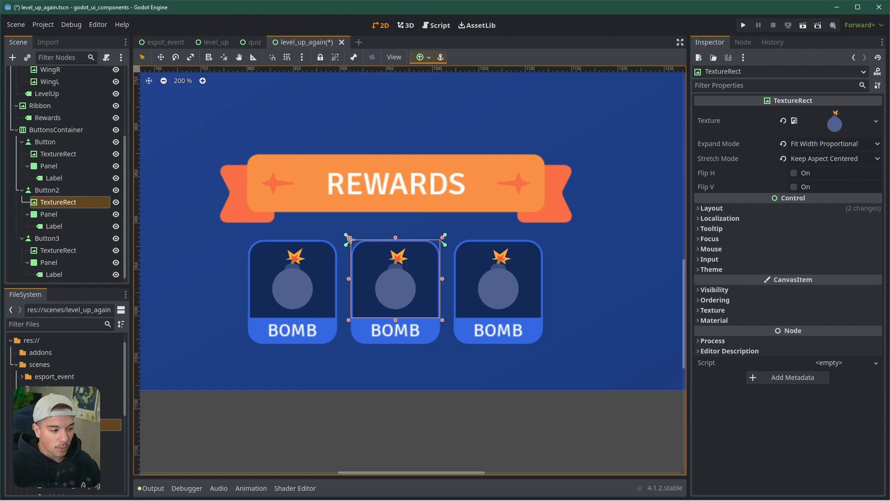
{"action": "left_click_drag", "start_coordinate": [60, 436], "coordinate": [857, 119]}
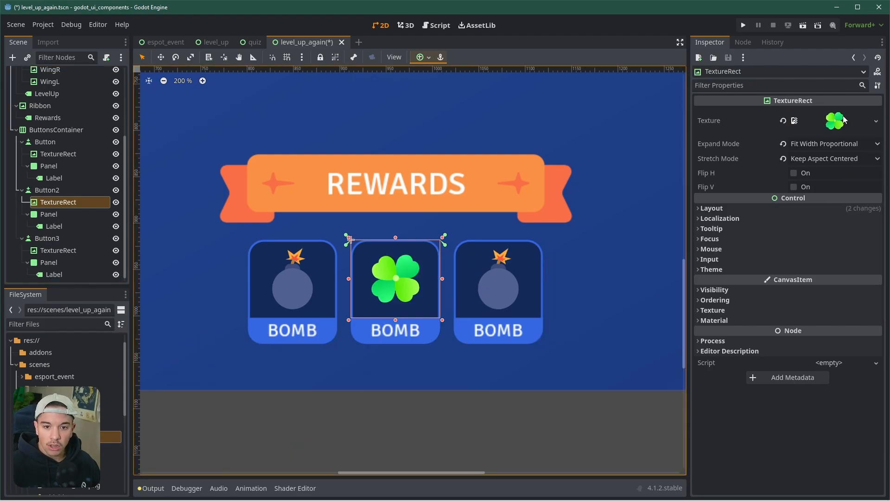
{"action": "left_click", "coordinate": [50, 250]}
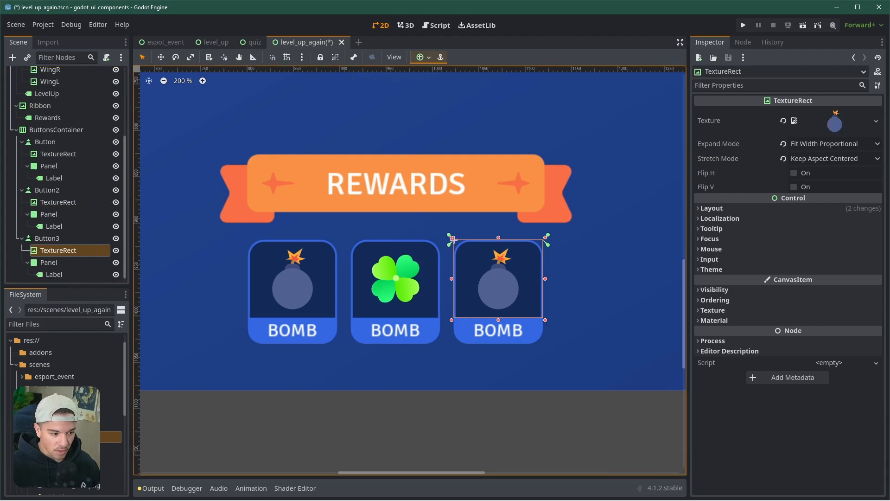
{"action": "left_click", "coordinate": [60, 448]}
{"action": "left_click_drag", "start_coordinate": [61, 449], "coordinate": [835, 120]}
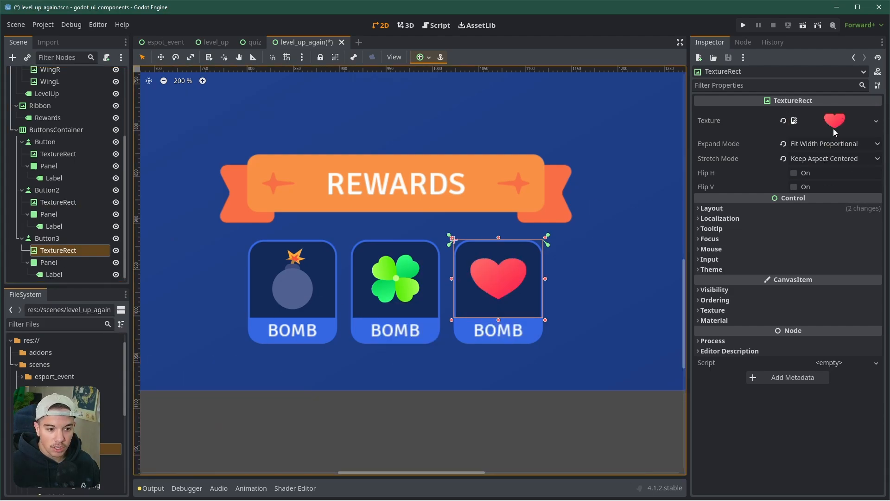
Step: Change the text of Button2's Label to "Clover" in title case
{"action": "left_click", "coordinate": [53, 226]}
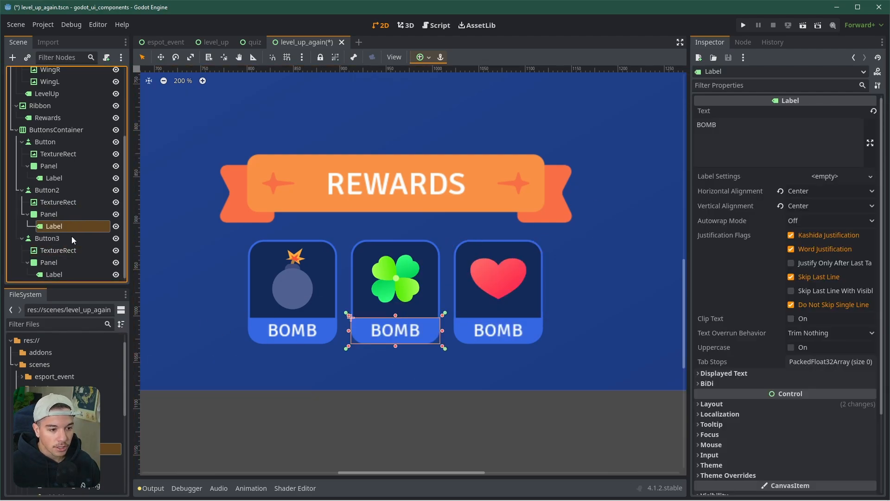
{"action": "double_click", "coordinate": [783, 138]}
{"action": "type", "text": "CLOVER"}
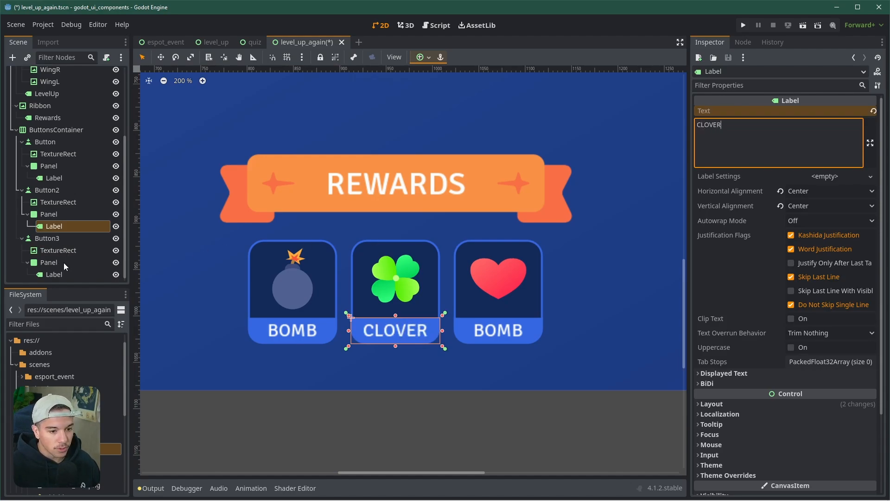
{"action": "double_click", "coordinate": [768, 139]}
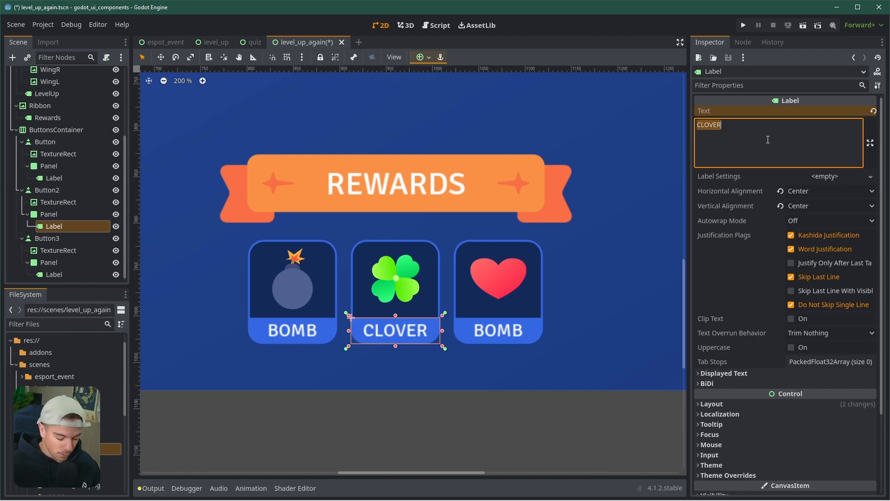
{"action": "type", "text": "Clover"}
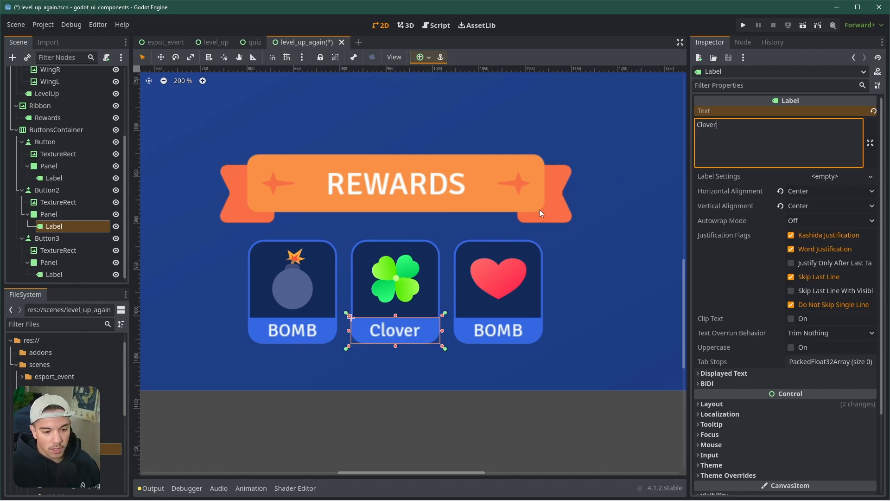
Step: Change the text of the first button's Label to "Bomb" in title case
{"action": "left_click", "coordinate": [54, 178]}
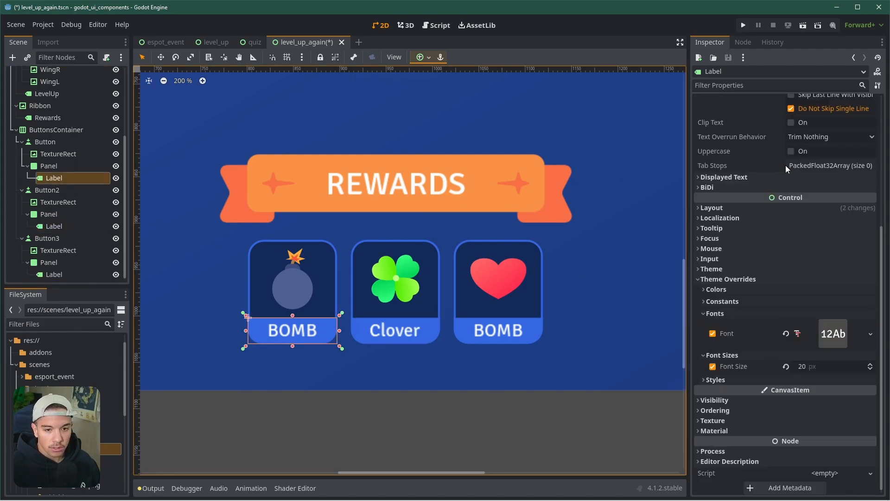
{"action": "scroll", "coordinate": [786, 169], "scroll_direction": "up", "scroll_amount": 5}
{"action": "double_click", "coordinate": [776, 127]}
{"action": "type", "text": "Bom"}
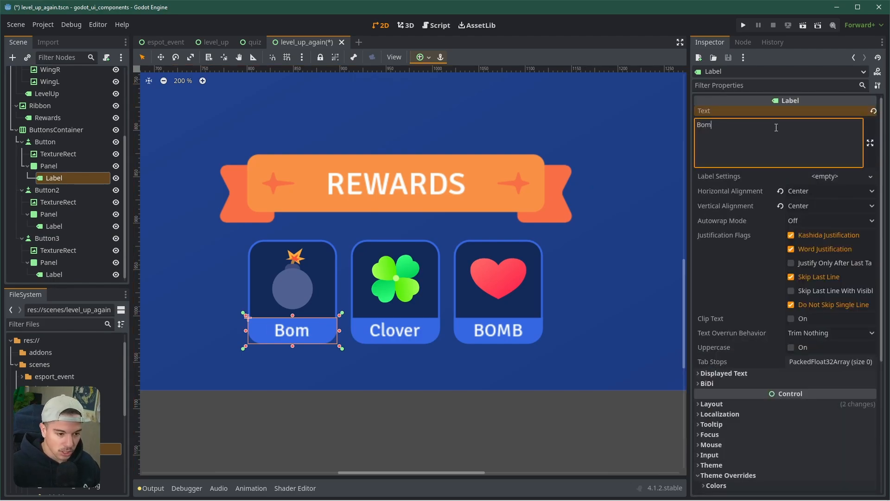
{"action": "type", "text": "b"}
Step: Change the text of Button3's Label to "Heart"
{"action": "left_click", "coordinate": [59, 275]}
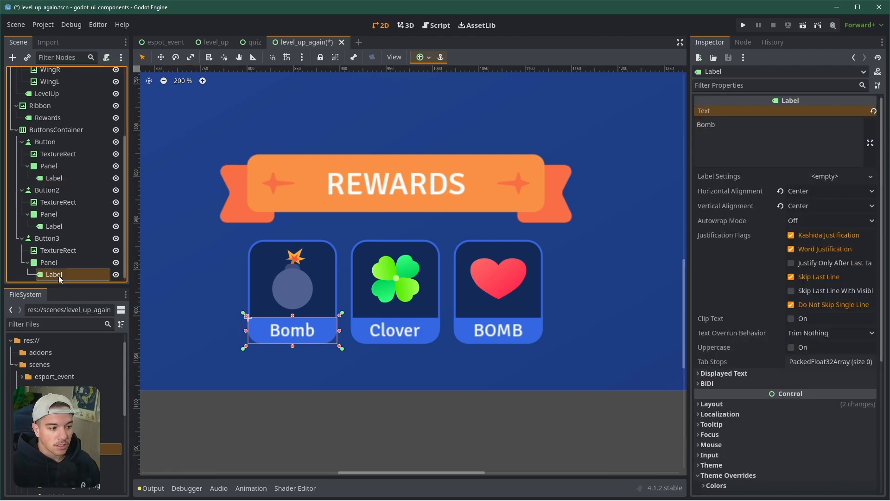
{"action": "double_click", "coordinate": [849, 125]}
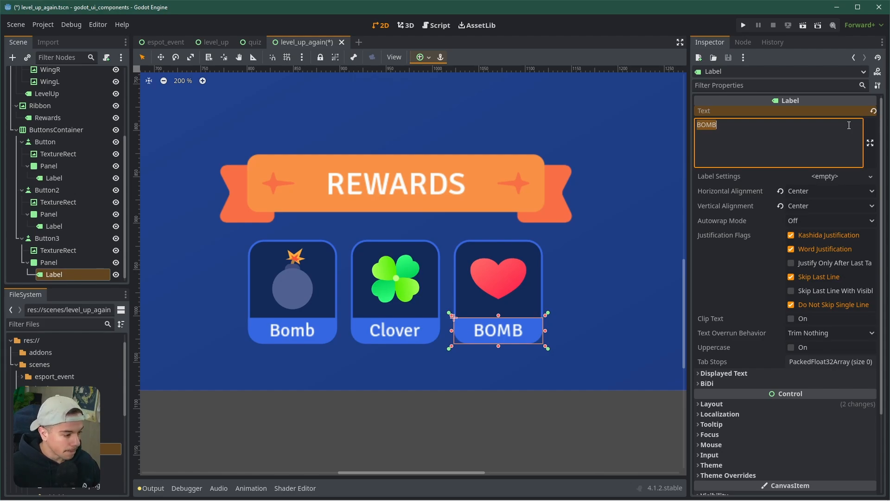
{"action": "type", "text": "Heart"}
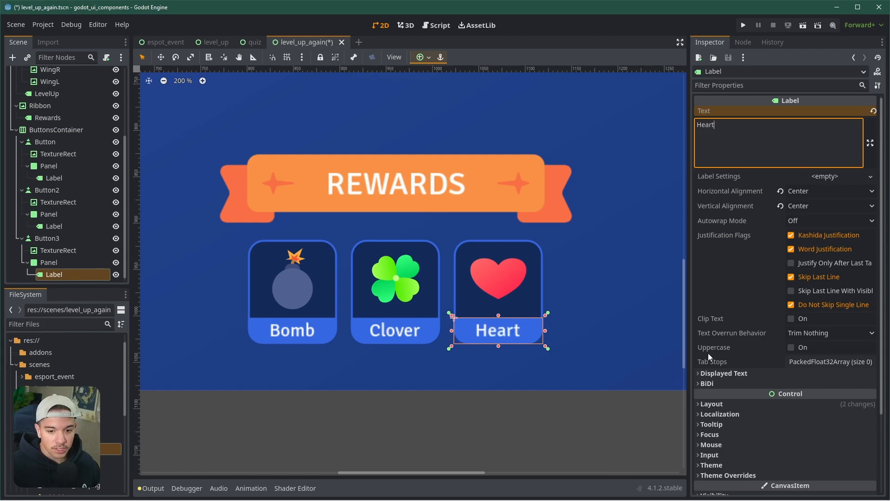
Step: Try the Uppercase option on the Heart label by switching it on and off several times
{"action": "left_click", "coordinate": [695, 347]}
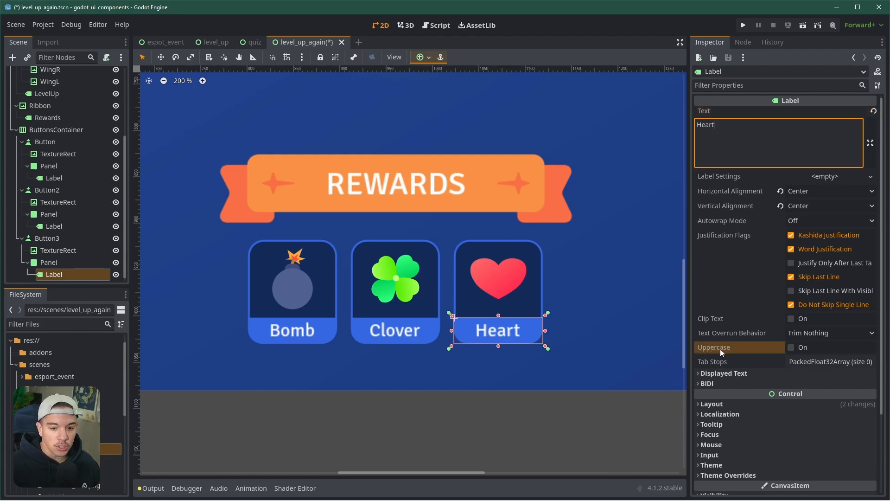
{"action": "left_click", "coordinate": [795, 351]}
{"action": "left_click", "coordinate": [795, 353]}
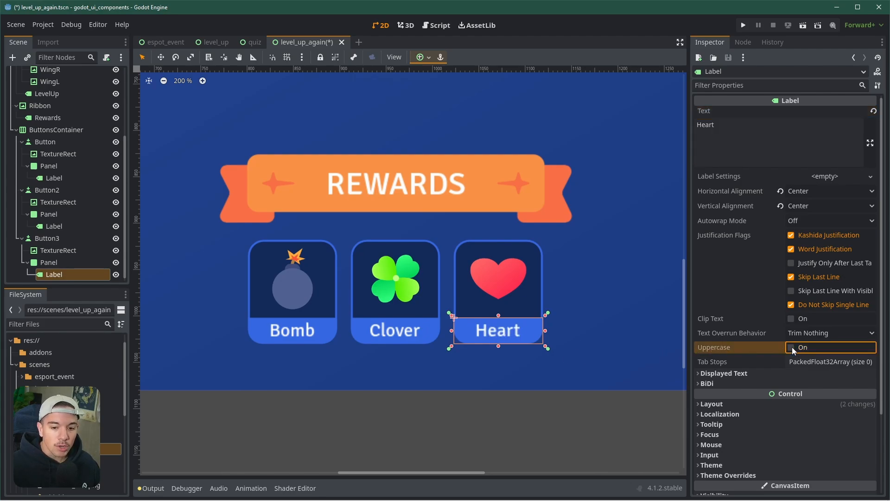
{"action": "left_click", "coordinate": [792, 347]}
{"action": "left_click", "coordinate": [792, 347]}
{"action": "left_click", "coordinate": [792, 347]}
{"action": "left_click", "coordinate": [792, 347]}
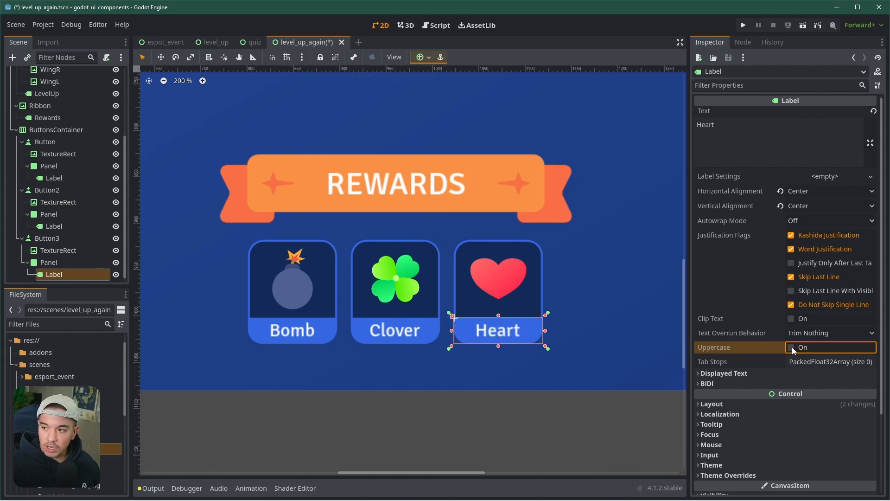
{"action": "scroll", "coordinate": [464, 341], "scroll_direction": "up", "scroll_amount": 2}
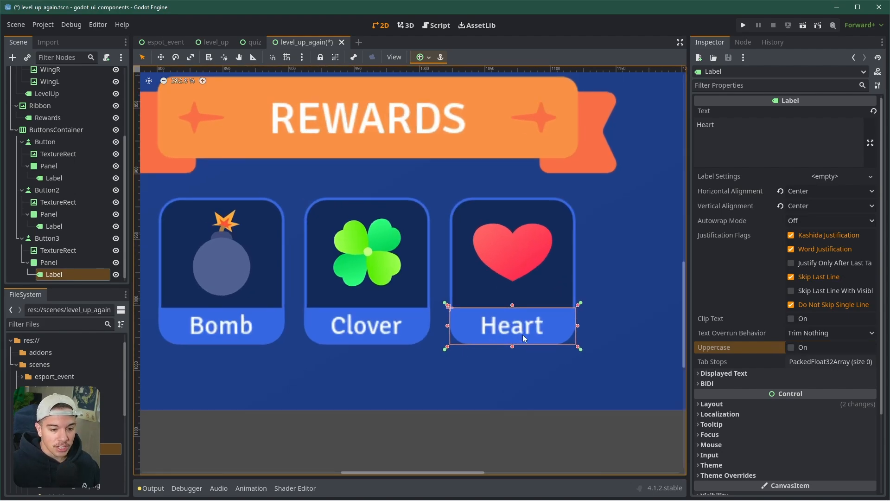
{"action": "scroll", "coordinate": [522, 335], "scroll_direction": "down", "scroll_amount": 1}
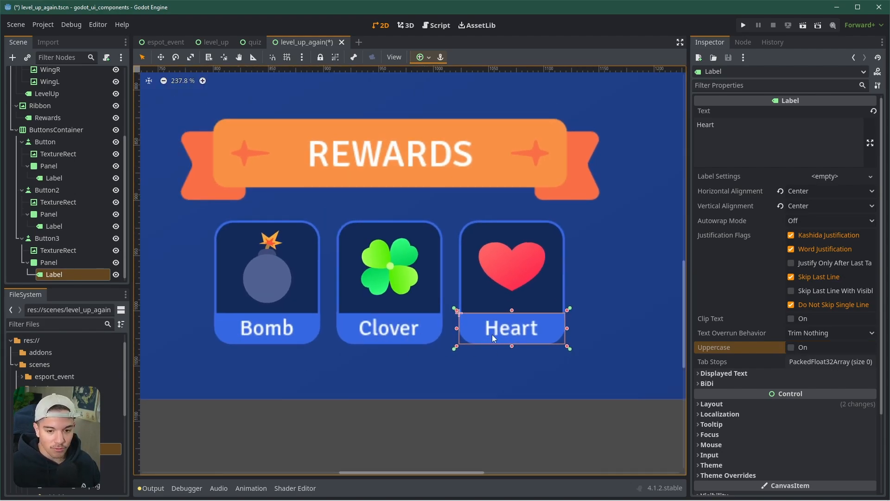
{"action": "left_click", "coordinate": [791, 347]}
{"action": "left_click", "coordinate": [791, 348]}
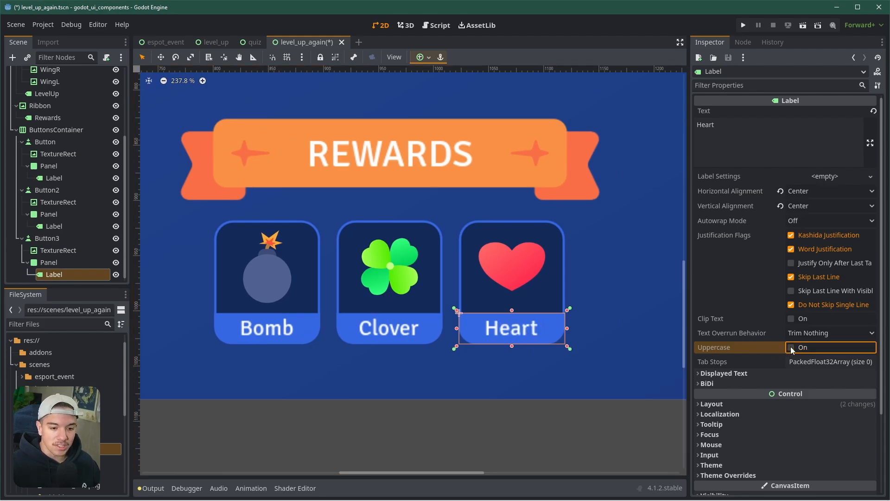
Step: Examine the whole level-up screen and the LevelUp label's font overrides
{"action": "scroll", "coordinate": [438, 304], "scroll_direction": "down", "scroll_amount": 2}
{"action": "scroll", "coordinate": [330, 336], "scroll_direction": "down", "scroll_amount": 6}
{"action": "left_click", "coordinate": [395, 401]}
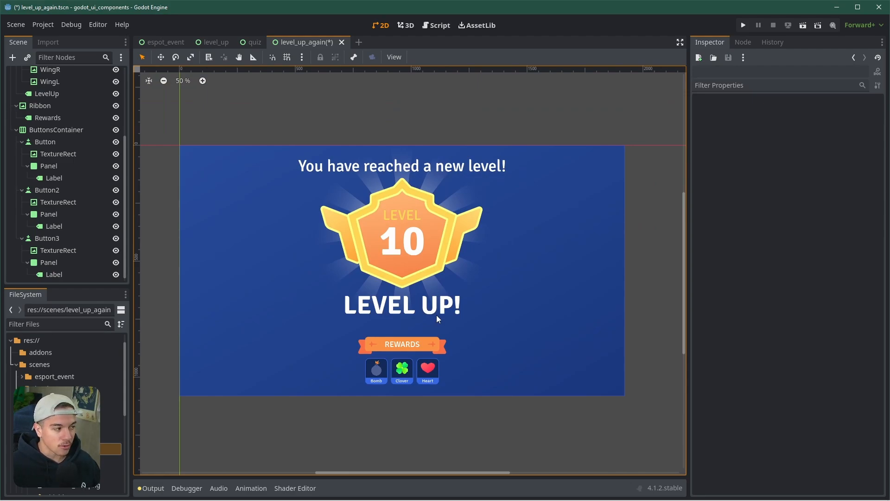
{"action": "scroll", "coordinate": [436, 316], "scroll_direction": "up", "scroll_amount": 5}
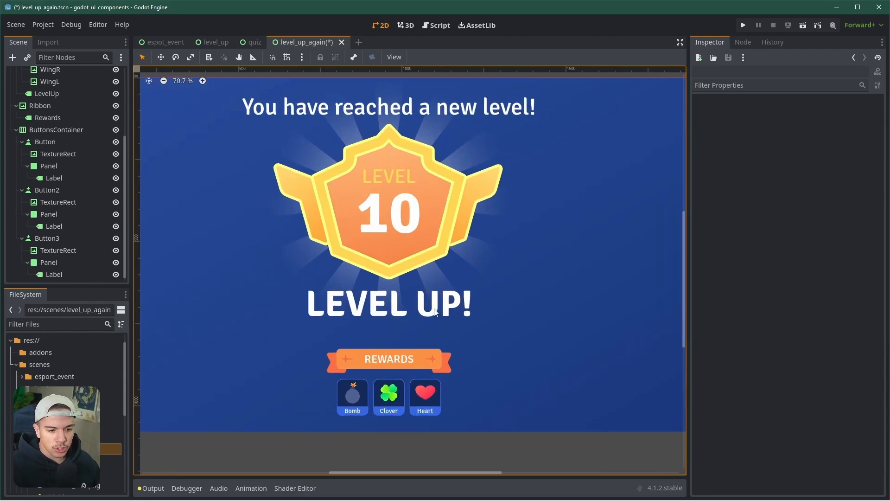
{"action": "left_click", "coordinate": [436, 311]}
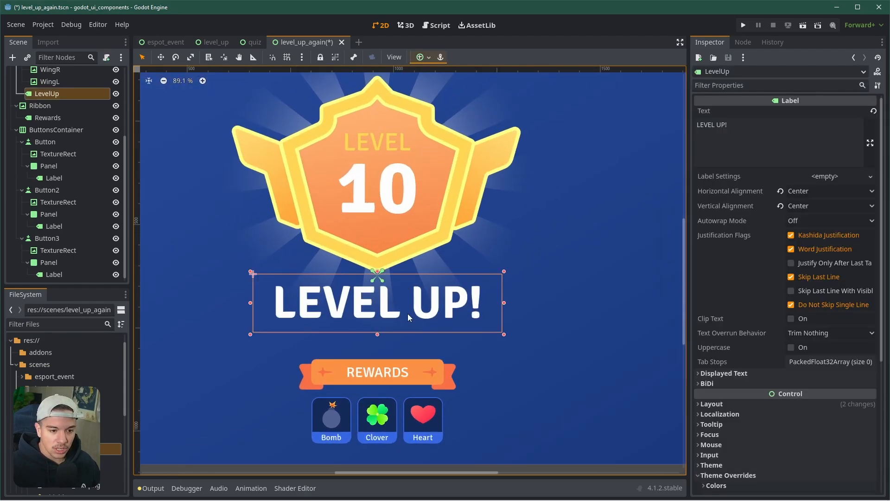
{"action": "scroll", "coordinate": [408, 317], "scroll_direction": "down", "scroll_amount": 1}
{"action": "scroll", "coordinate": [394, 316], "scroll_direction": "up", "scroll_amount": 2}
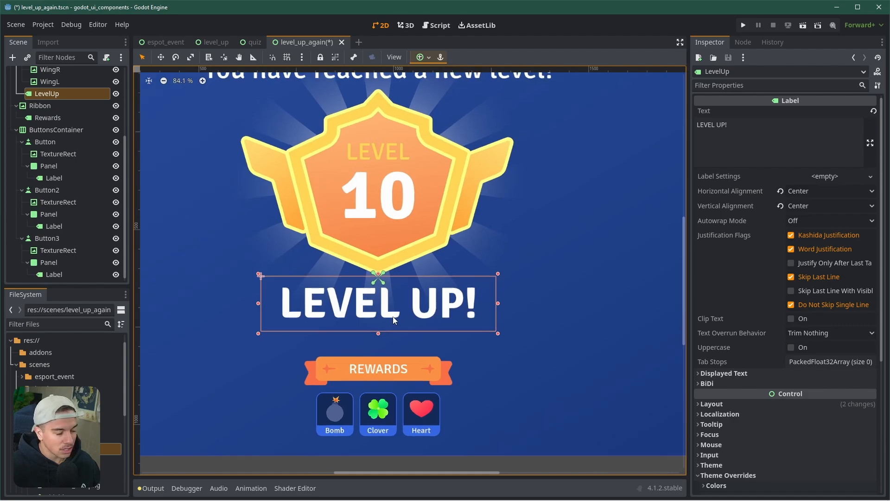
{"action": "scroll", "coordinate": [723, 357], "scroll_direction": "down", "scroll_amount": 4}
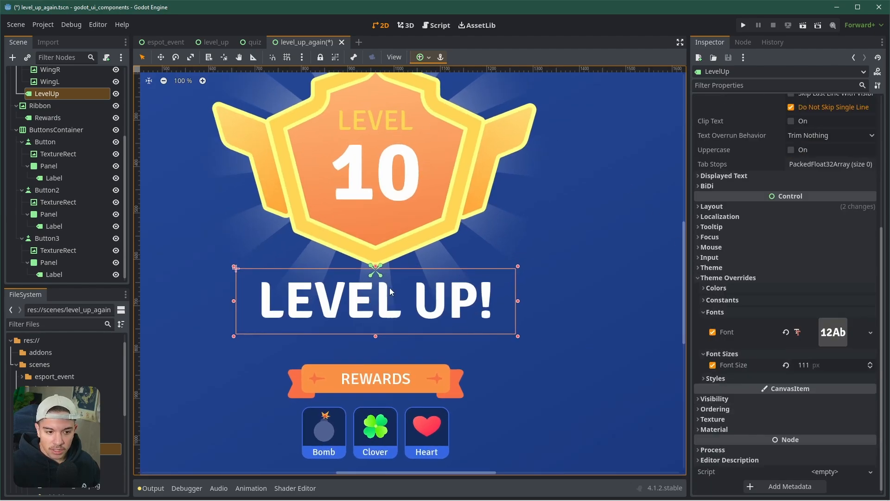
Step: Override the LevelUp label's font color with the yellow sampled from the shield's border
{"action": "left_click", "coordinate": [716, 288]}
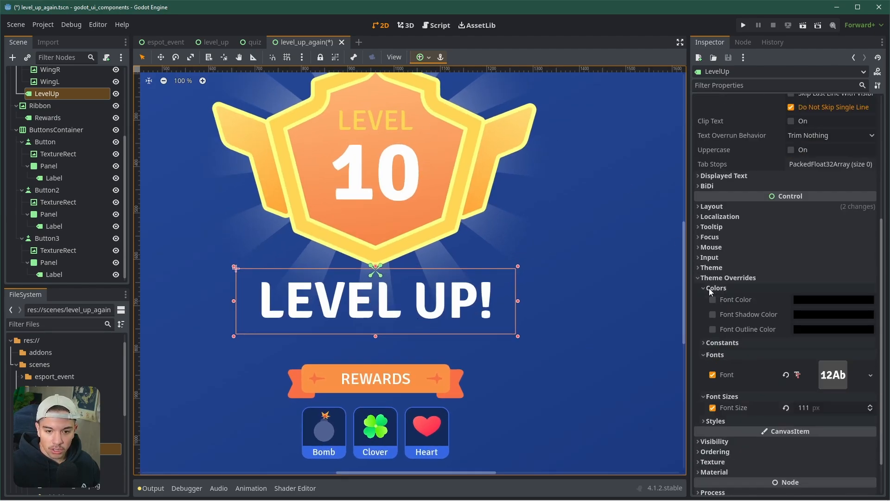
{"action": "left_click", "coordinate": [713, 299]}
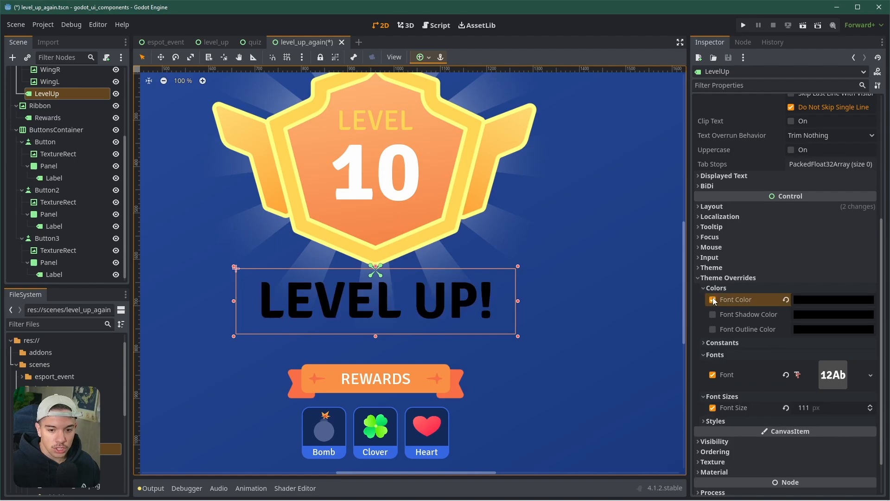
{"action": "left_click", "coordinate": [810, 300]}
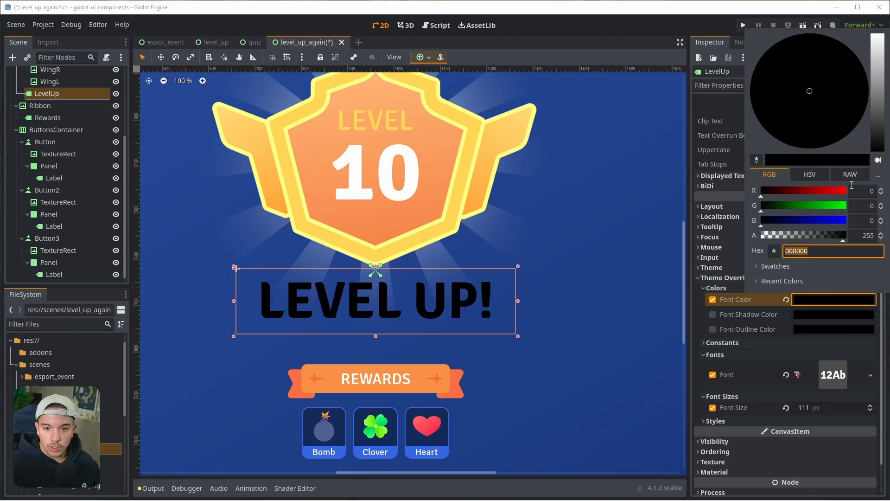
{"action": "left_click", "coordinate": [756, 160]}
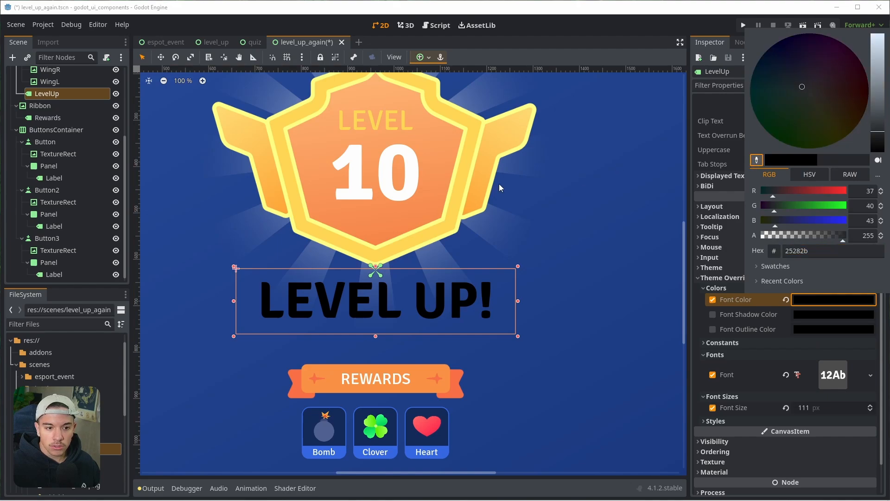
{"action": "left_click", "coordinate": [452, 217]}
{"action": "scroll", "coordinate": [248, 315], "scroll_direction": "down", "scroll_amount": 1}
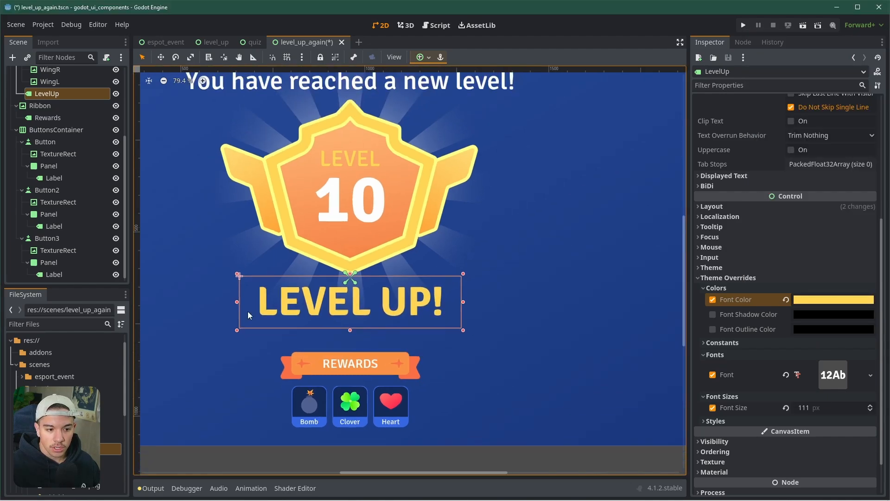
{"action": "scroll", "coordinate": [248, 316], "scroll_direction": "down", "scroll_amount": 3}
{"action": "left_click", "coordinate": [570, 317]}
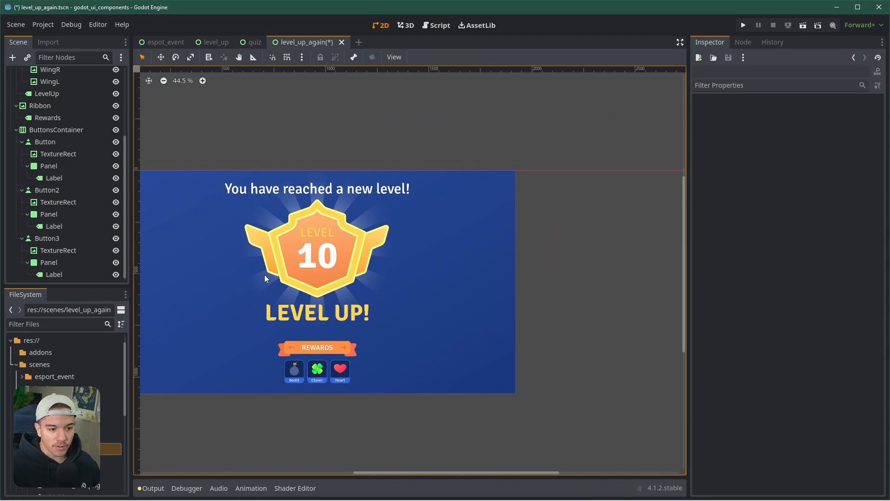
Step: Tint the Rays texture by setting its Self Modulate color to the yellow sampled from the shield badge
{"action": "scroll", "coordinate": [332, 284], "scroll_direction": "up", "scroll_amount": 1}
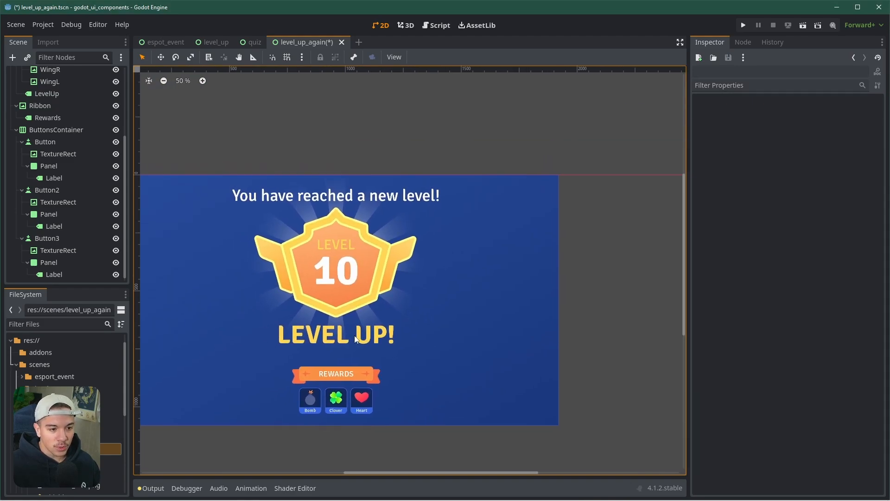
{"action": "left_click", "coordinate": [402, 236]}
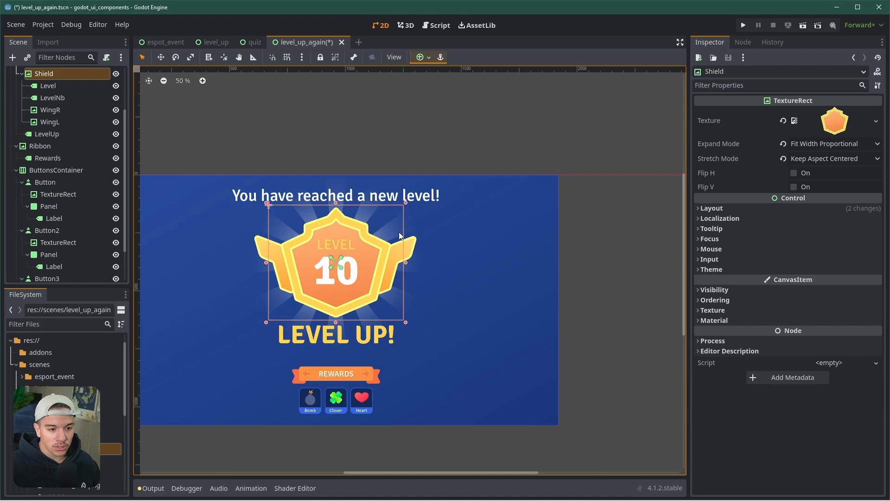
{"action": "scroll", "coordinate": [59, 102], "scroll_direction": "up", "scroll_amount": 3}
{"action": "left_click", "coordinate": [49, 121]}
{"action": "scroll", "coordinate": [324, 291], "scroll_direction": "up", "scroll_amount": 3}
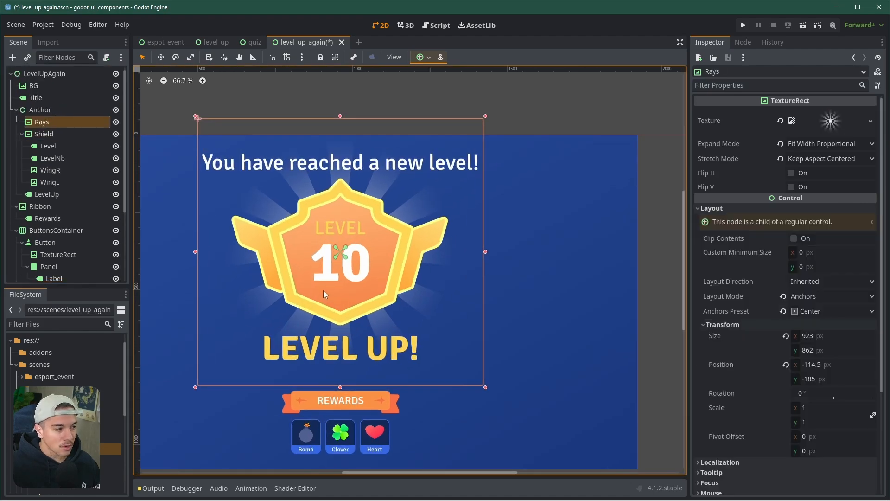
{"action": "scroll", "coordinate": [759, 402], "scroll_direction": "down", "scroll_amount": 3}
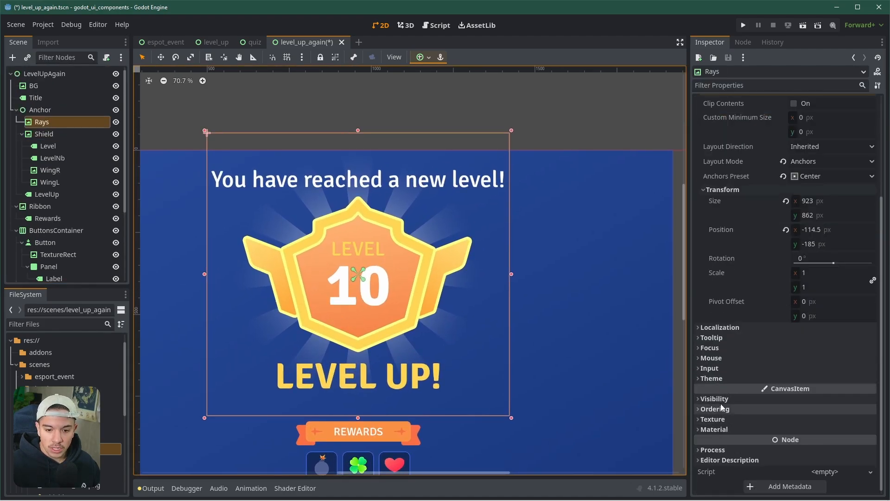
{"action": "left_click", "coordinate": [721, 403]}
{"action": "left_click", "coordinate": [807, 442]}
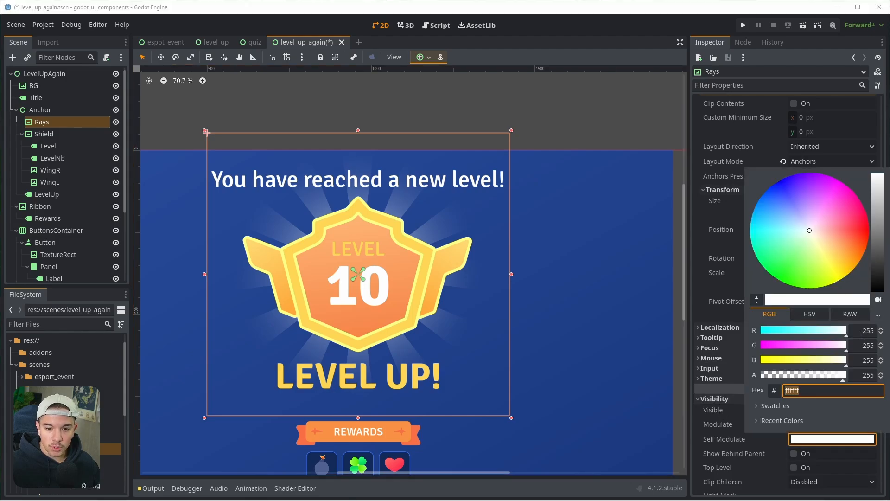
{"action": "left_click", "coordinate": [757, 299]}
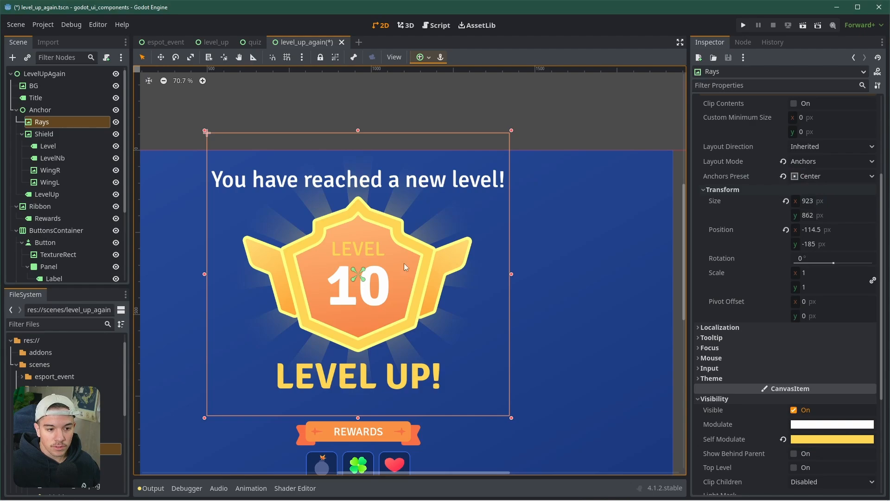
{"action": "scroll", "coordinate": [335, 304], "scroll_direction": "down", "scroll_amount": 3}
{"action": "left_click", "coordinate": [630, 274]}
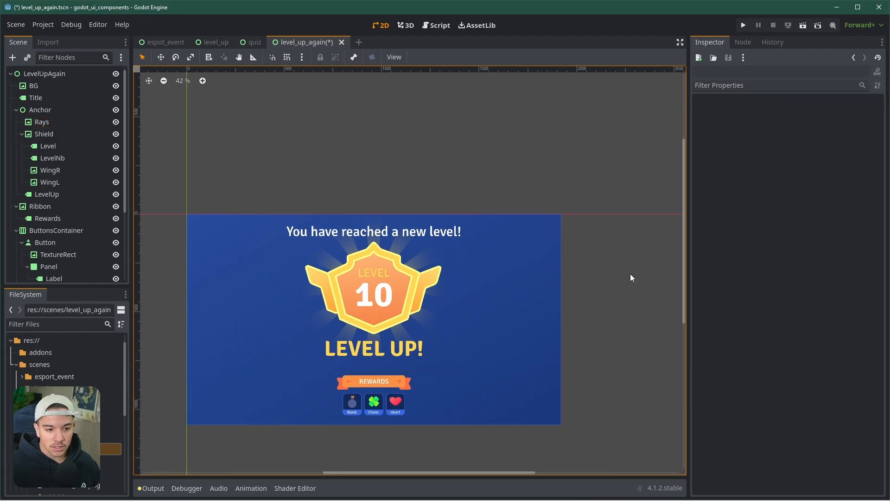
Step: Check the recolored level-up screen and save the scene
{"action": "scroll", "coordinate": [422, 302], "scroll_direction": "up", "scroll_amount": 2}
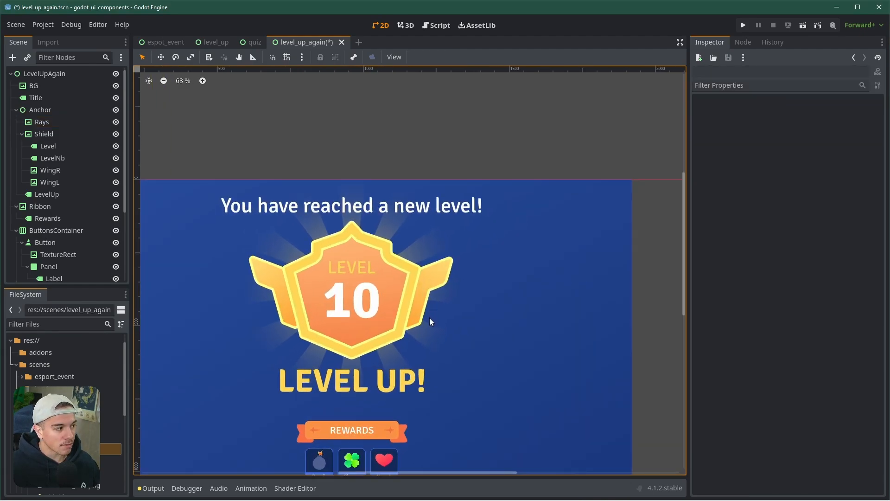
{"action": "scroll", "coordinate": [428, 321], "scroll_direction": "down", "scroll_amount": 2}
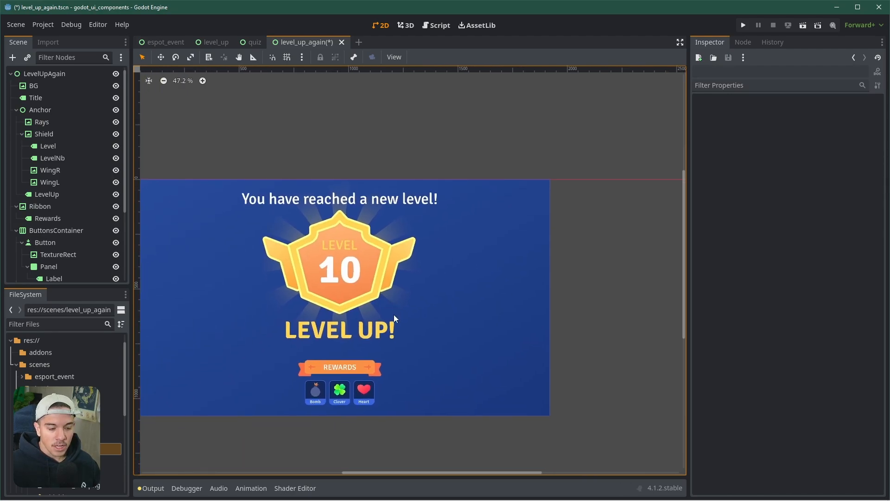
{"action": "key", "text": "ctrl+s"}
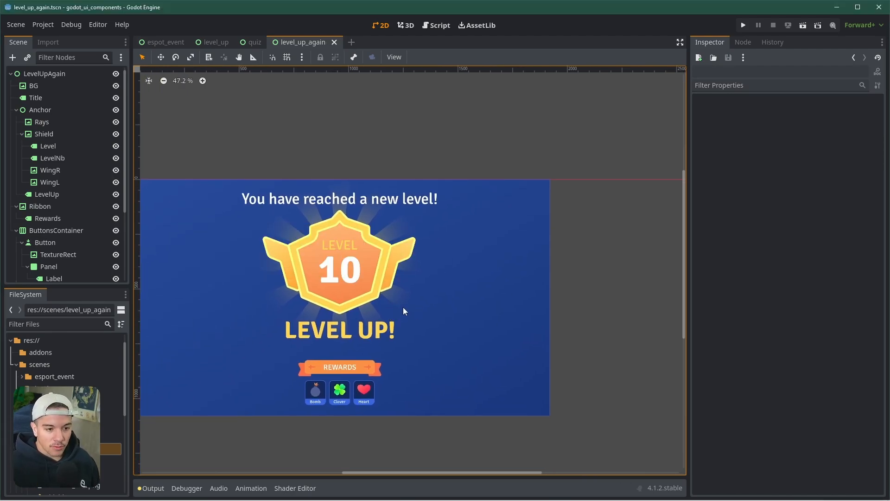
Step: Add a GPUParticles2D node under the LevelUpAgain root and place it directly after BG in the node order
{"action": "middle_click_drag", "start_coordinate": [402, 307], "coordinate": [422, 310]}
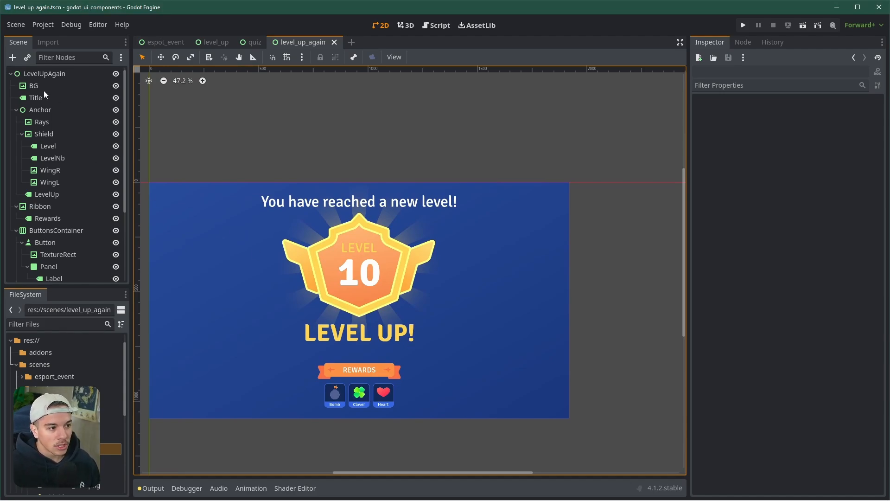
{"action": "right_click", "coordinate": [51, 72]}
{"action": "left_click", "coordinate": [74, 87]}
{"action": "key", "text": "Escape"}
{"action": "right_click", "coordinate": [51, 71]}
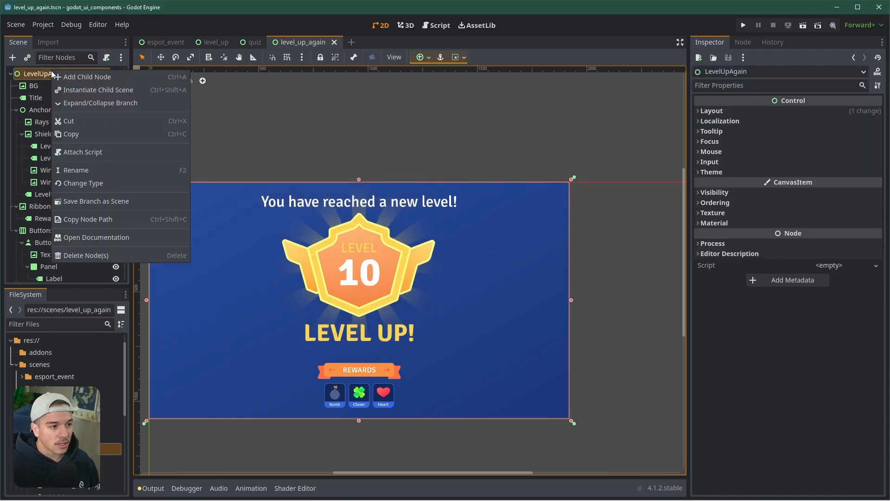
{"action": "left_click", "coordinate": [65, 77]}
{"action": "type", "text": "particle"}
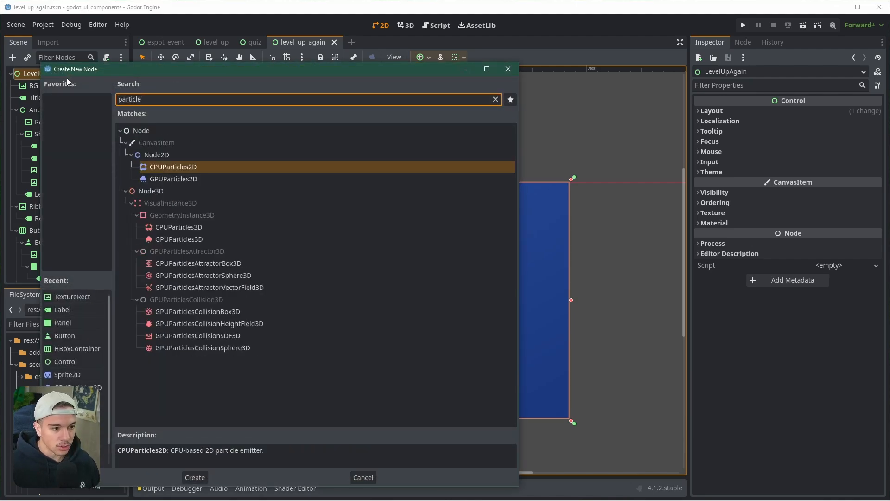
{"action": "type", "text": "s"}
{"action": "key", "text": "Down"}
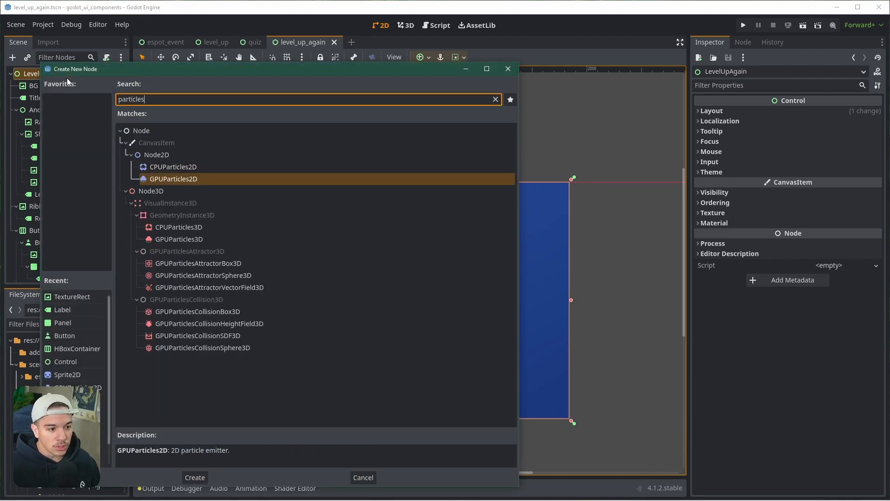
{"action": "key", "text": "Return"}
{"action": "left_click_drag", "start_coordinate": [70, 207], "coordinate": [36, 87]}
{"action": "left_click", "coordinate": [37, 86]}
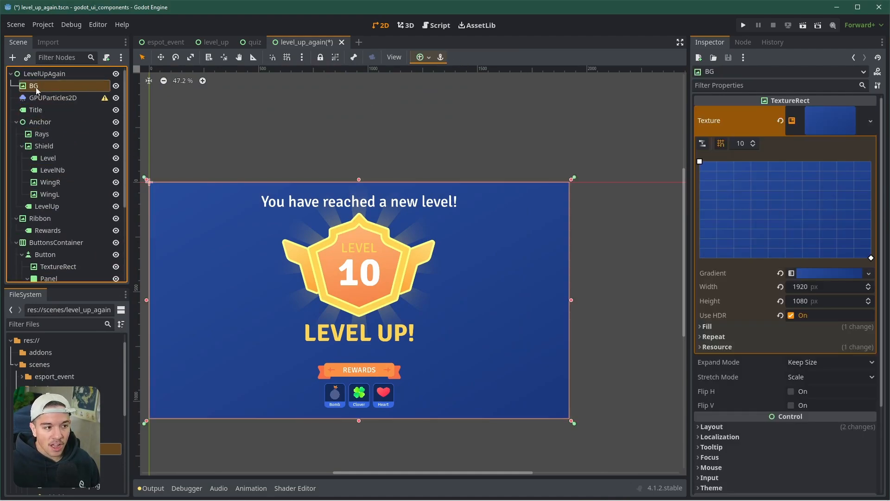
Step: Position the GPUParticles2D node at the screen center, with x 1920/2 (960 px) and y 1080/2 (540 px)
{"action": "left_click", "coordinate": [40, 98]}
{"action": "middle_click_drag", "start_coordinate": [335, 266], "coordinate": [363, 281]}
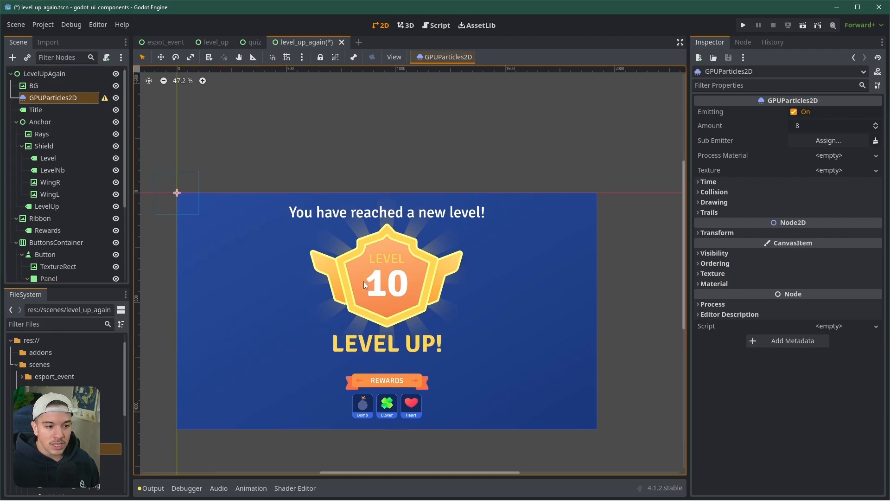
{"action": "middle_click_drag", "start_coordinate": [319, 258], "coordinate": [309, 230]}
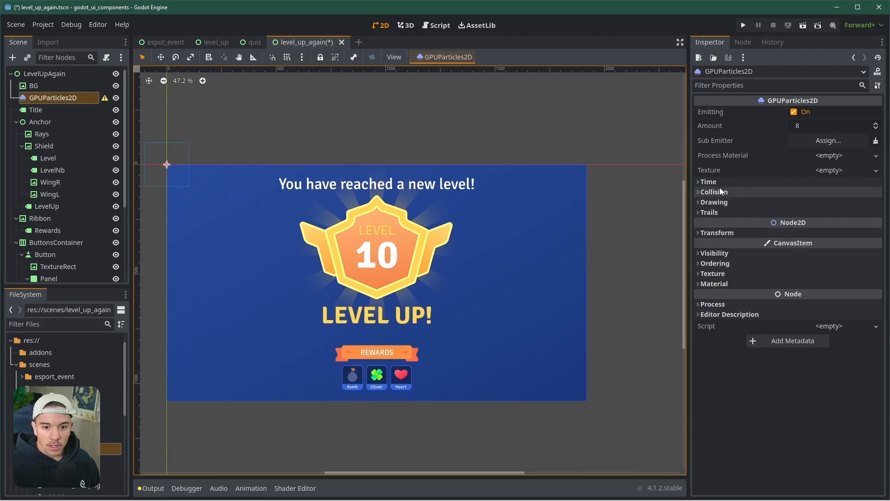
{"action": "left_click", "coordinate": [717, 233]}
{"action": "left_click", "coordinate": [802, 244]}
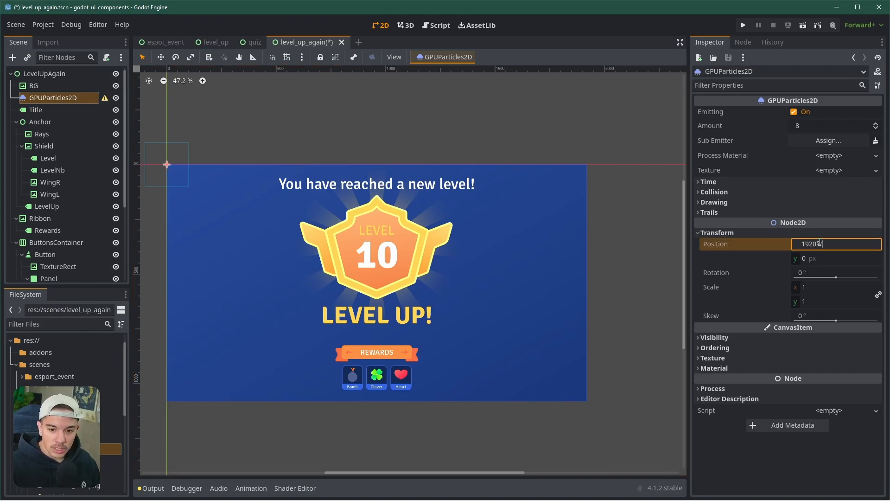
{"action": "type", "text": "1920/2"}
{"action": "key", "text": "Return"}
{"action": "key", "text": "Tab"}
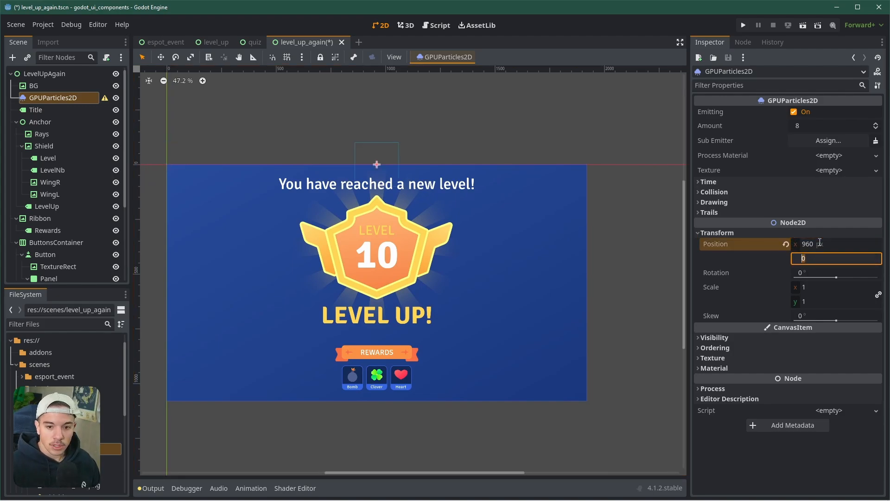
{"action": "type", "text": "1080/2"}
{"action": "key", "text": "Return"}
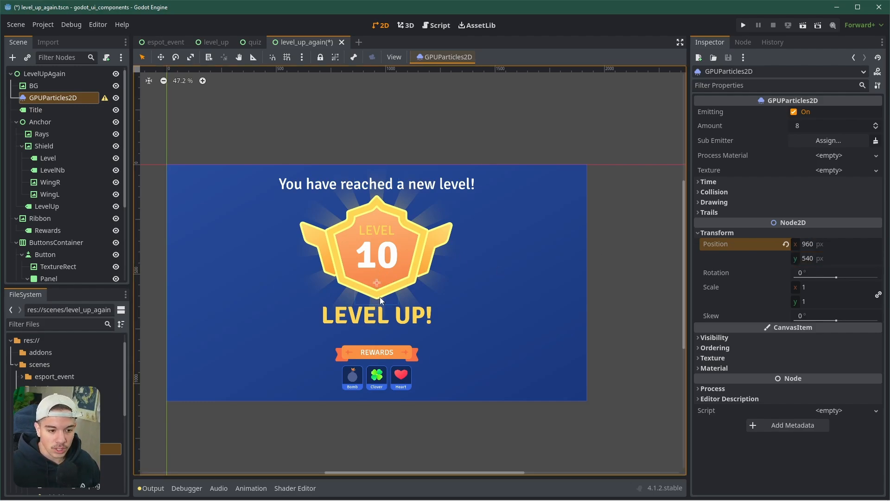
Step: Set the particle amount to 31 and assign a new ParticleProcessMaterial as the process material
{"action": "left_click", "coordinate": [814, 126]}
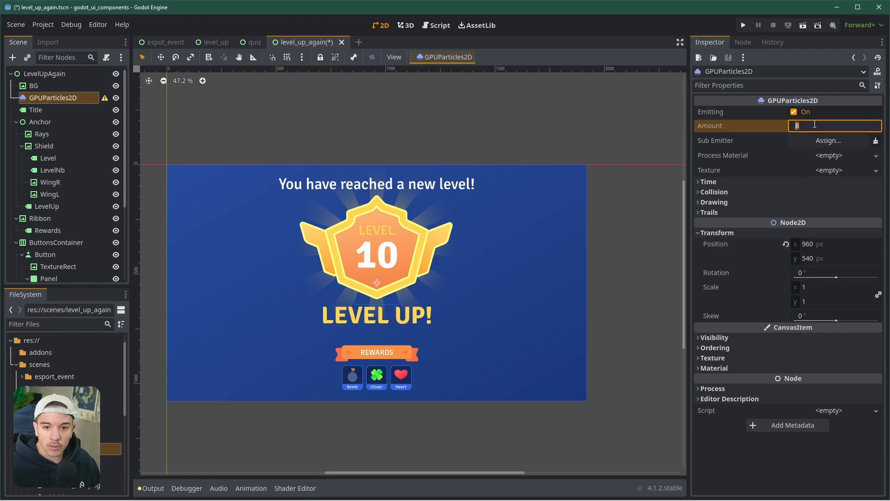
{"action": "type", "text": "31"}
{"action": "key", "text": "Return"}
{"action": "left_click", "coordinate": [816, 155]}
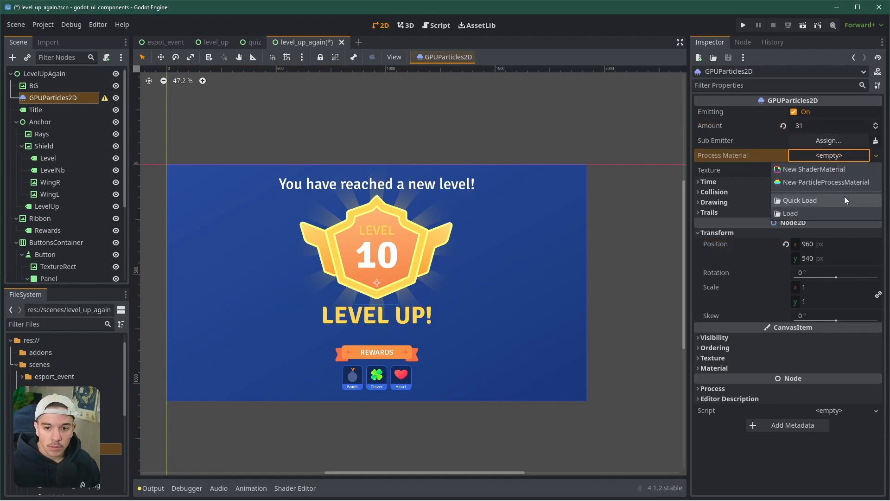
{"action": "left_click", "coordinate": [833, 158]}
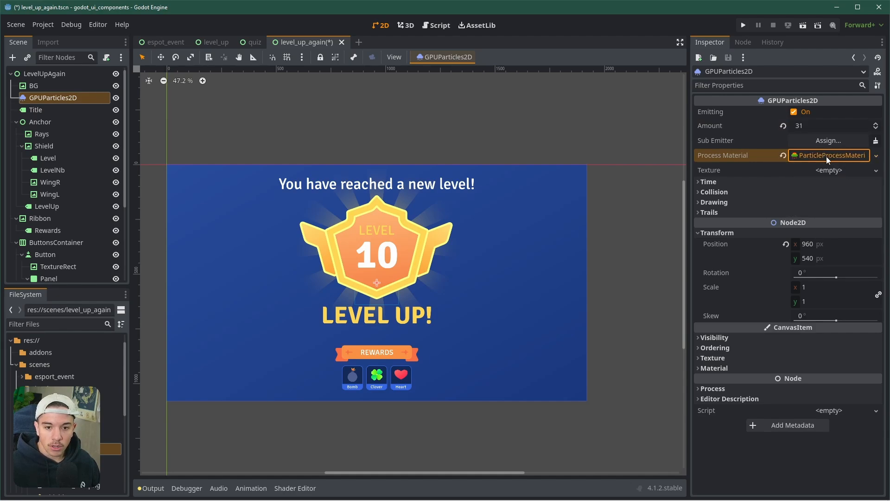
{"action": "left_click", "coordinate": [827, 157]}
{"action": "left_click", "coordinate": [827, 157]}
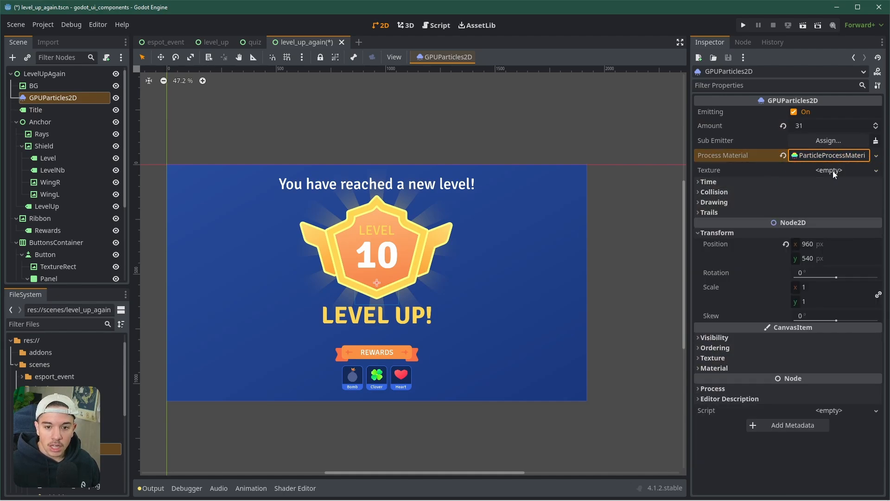
Step: Assign the white rounded-square image from the level_up_again assets as the particle texture
{"action": "left_click", "coordinate": [833, 171]}
{"action": "left_click", "coordinate": [61, 440]}
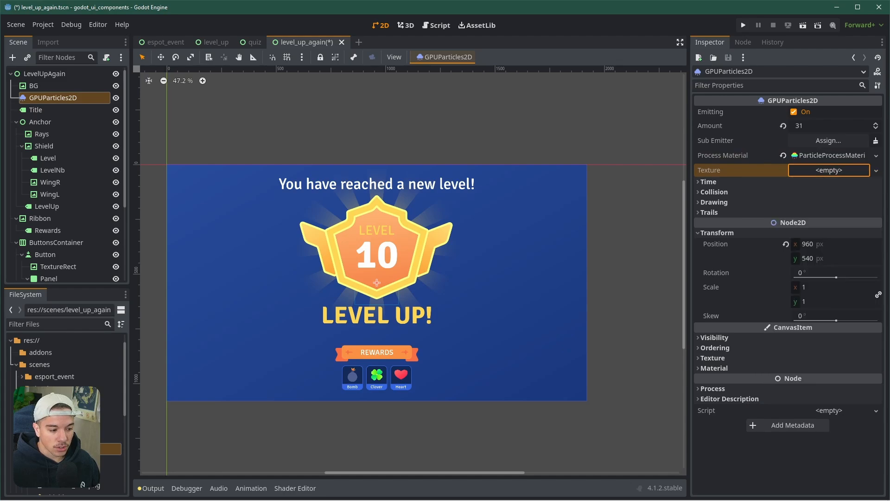
{"action": "scroll", "coordinate": [83, 485], "scroll_direction": "down", "scroll_amount": 3}
{"action": "left_click_drag", "start_coordinate": [78, 425], "coordinate": [834, 174]}
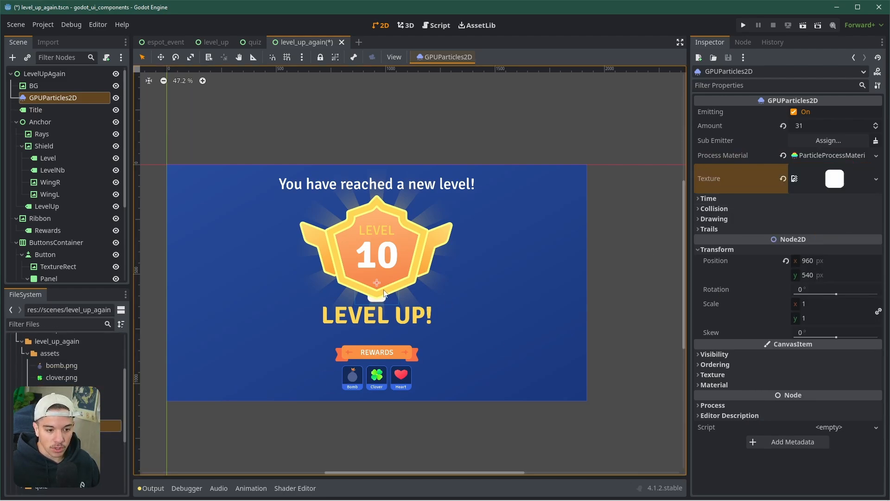
Step: Set the particles' lifetime to 4.5 s
{"action": "left_click", "coordinate": [818, 154]}
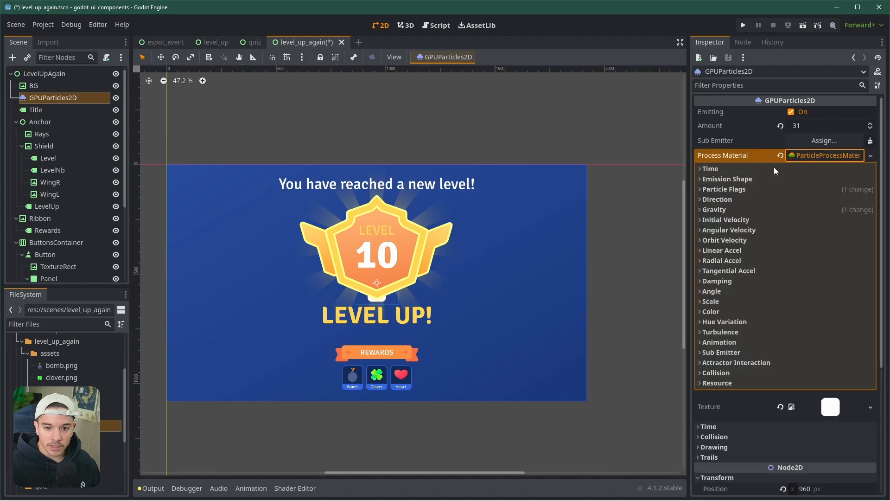
{"action": "left_click", "coordinate": [813, 155]}
{"action": "left_click", "coordinate": [707, 198]}
{"action": "left_click", "coordinate": [816, 210]}
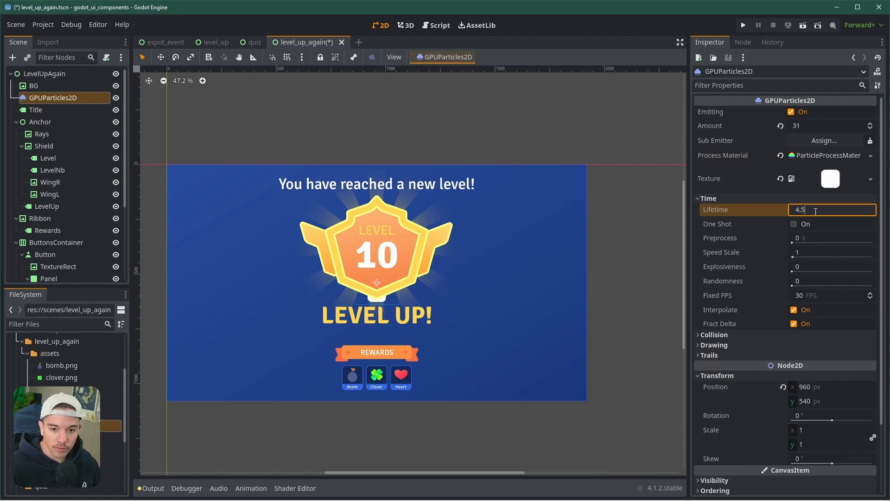
{"action": "type", "text": "4.5"}
{"action": "key", "text": "Return"}
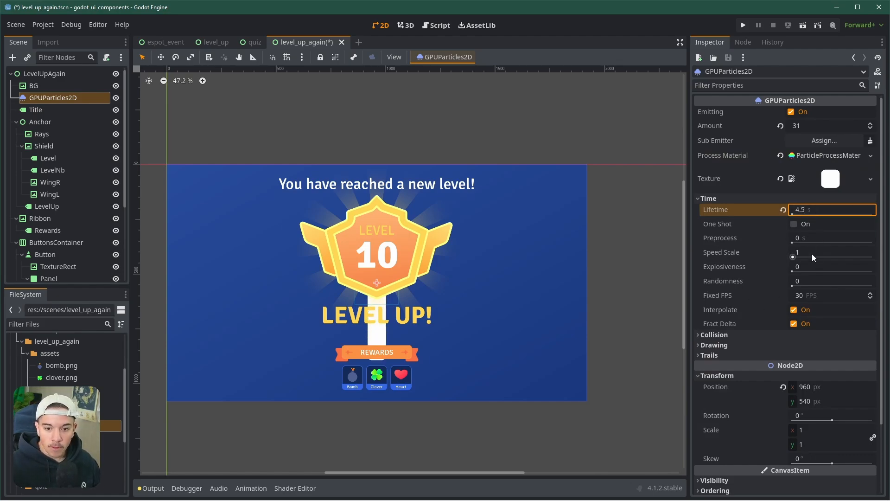
Step: Set the particles' randomness to 0.36 and the process material's y gravity to -15
{"action": "left_click_drag", "start_coordinate": [795, 284], "coordinate": [821, 285]}
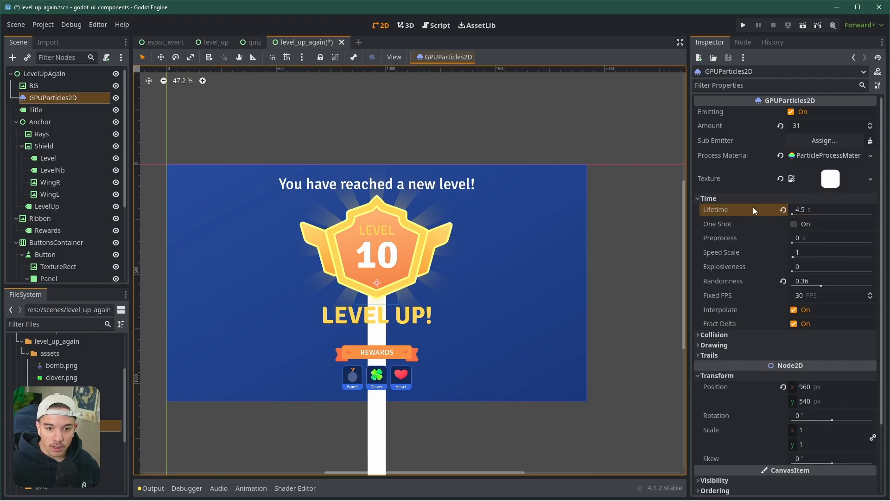
{"action": "left_click", "coordinate": [714, 198]}
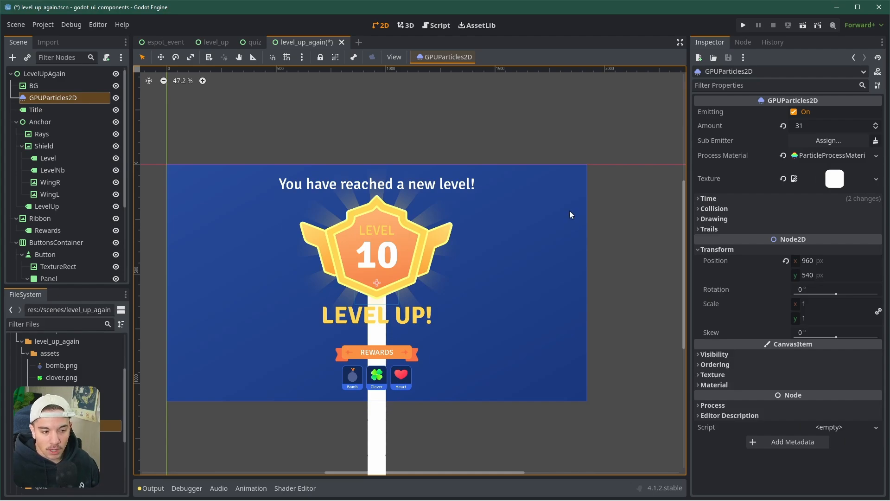
{"action": "scroll", "coordinate": [457, 312], "scroll_direction": "up", "scroll_amount": 3}
{"action": "left_click", "coordinate": [828, 156]}
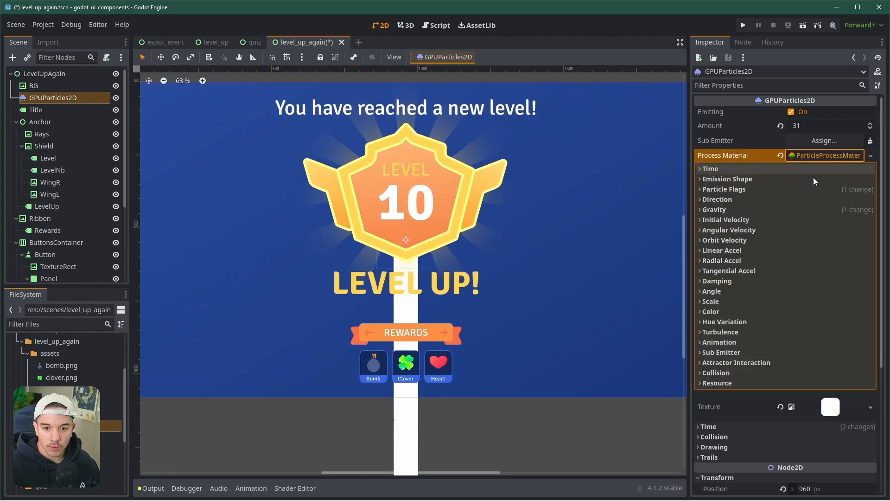
{"action": "left_click", "coordinate": [714, 211]}
{"action": "left_click", "coordinate": [791, 233]}
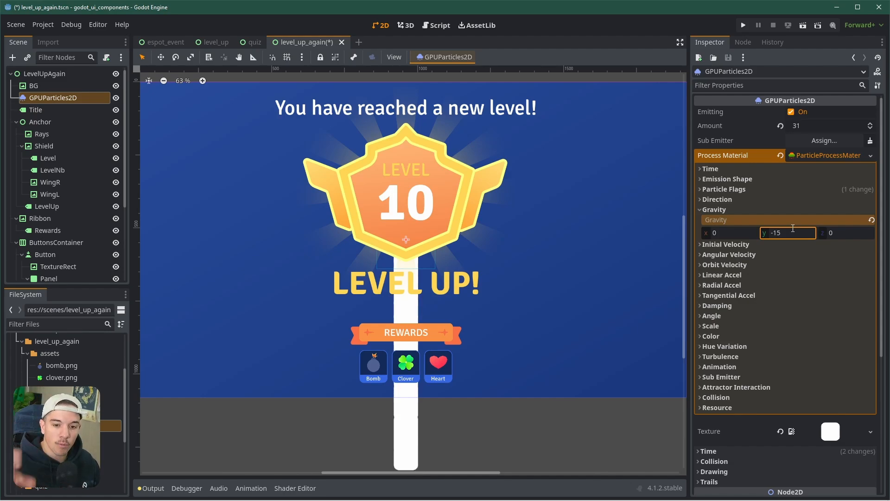
{"action": "left_click", "coordinate": [718, 210]}
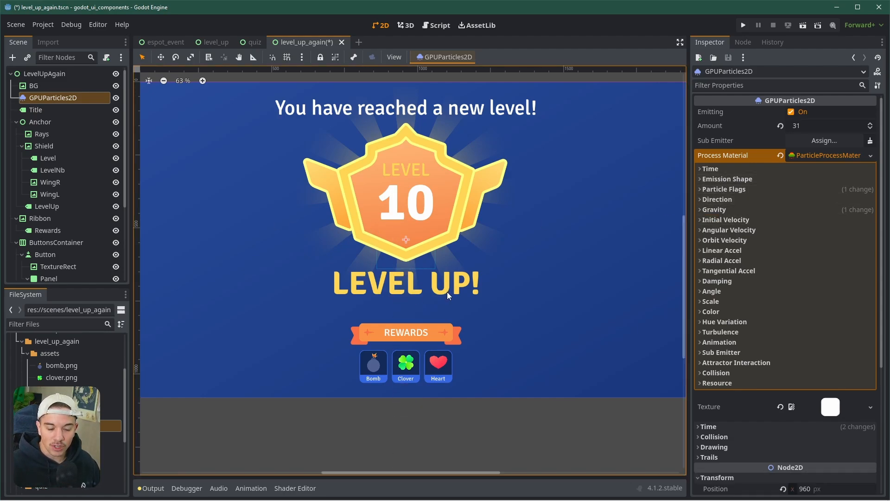
Step: Change the process material's emission shape to Box
{"action": "scroll", "coordinate": [447, 291], "scroll_direction": "down", "scroll_amount": 1}
{"action": "left_click", "coordinate": [719, 179]}
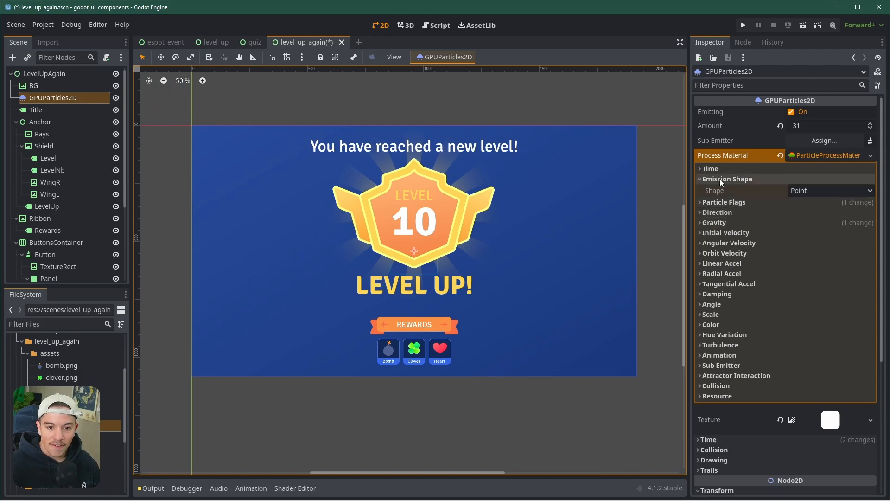
{"action": "left_click", "coordinate": [815, 190]}
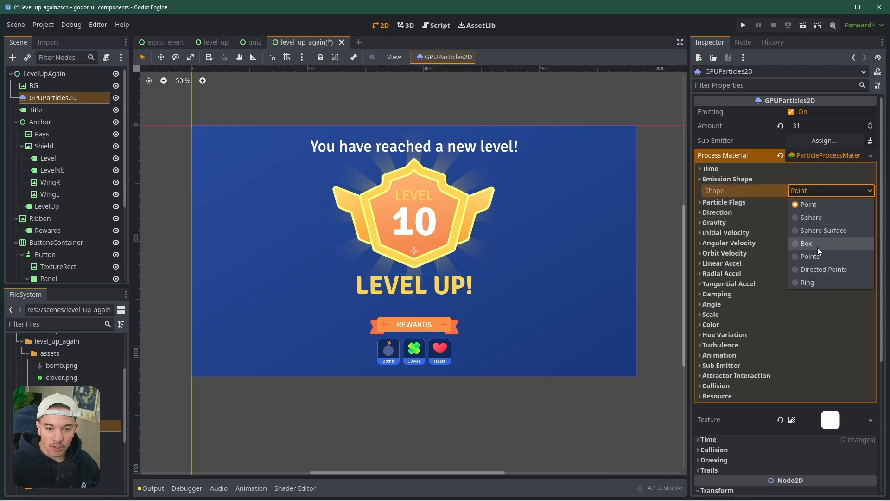
{"action": "left_click", "coordinate": [810, 244]}
{"action": "left_click", "coordinate": [809, 191]}
{"action": "left_click", "coordinate": [764, 210]}
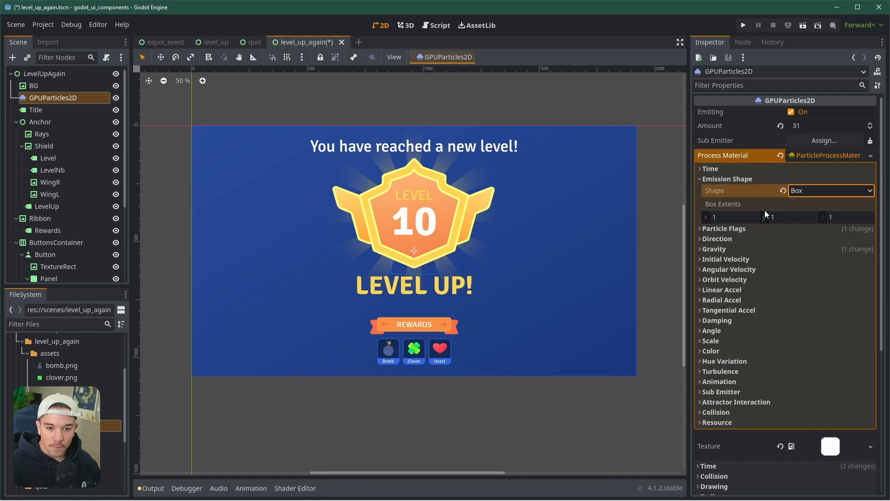
Step: Set the emission box extents to x 1920/2 (960) and y 1080/2 (540)
{"action": "left_click", "coordinate": [743, 218]}
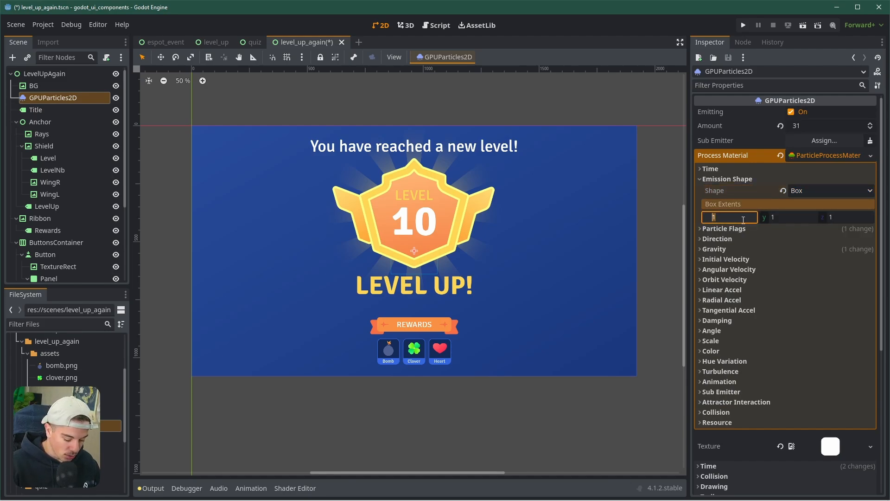
{"action": "type", "text": "1920/2"}
{"action": "key", "text": "Return"}
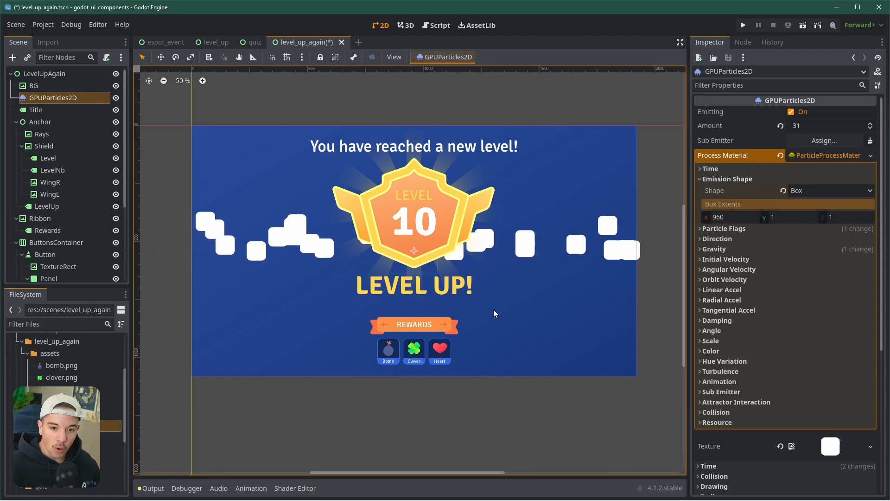
{"action": "left_click", "coordinate": [795, 217]}
{"action": "type", "text": "1080/2"}
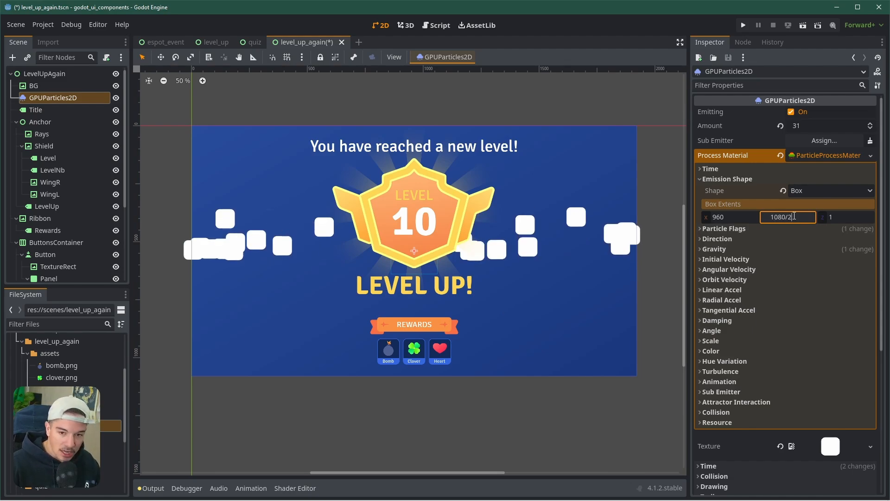
{"action": "key", "text": "Return"}
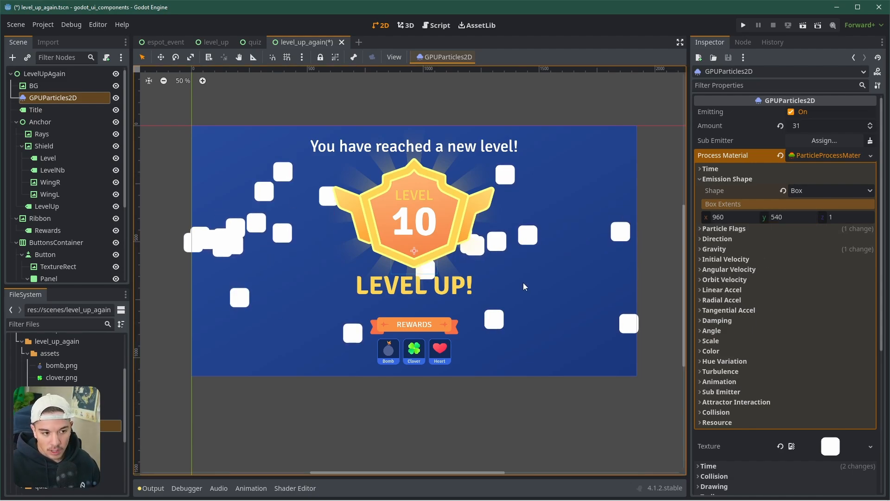
{"action": "left_click", "coordinate": [723, 181]}
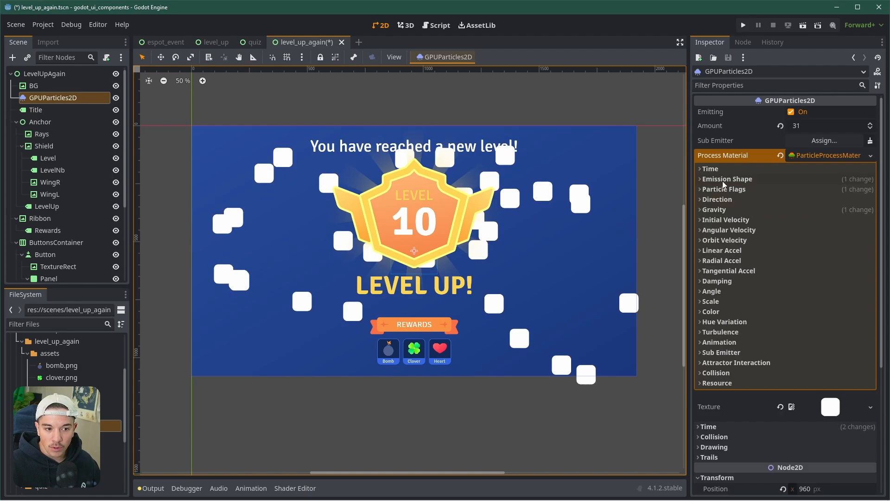
Step: Try a particle angle of 45° for both the minimum and the maximum
{"action": "left_click", "coordinate": [713, 291]}
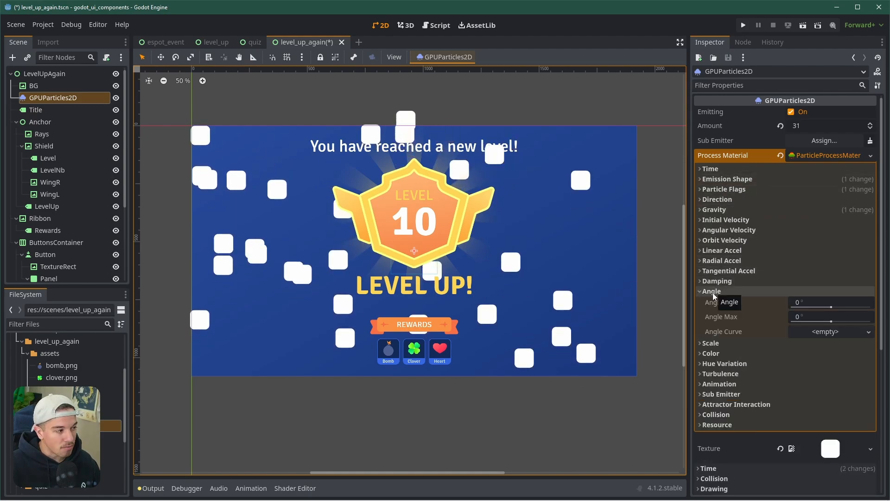
{"action": "left_click", "coordinate": [805, 302]}
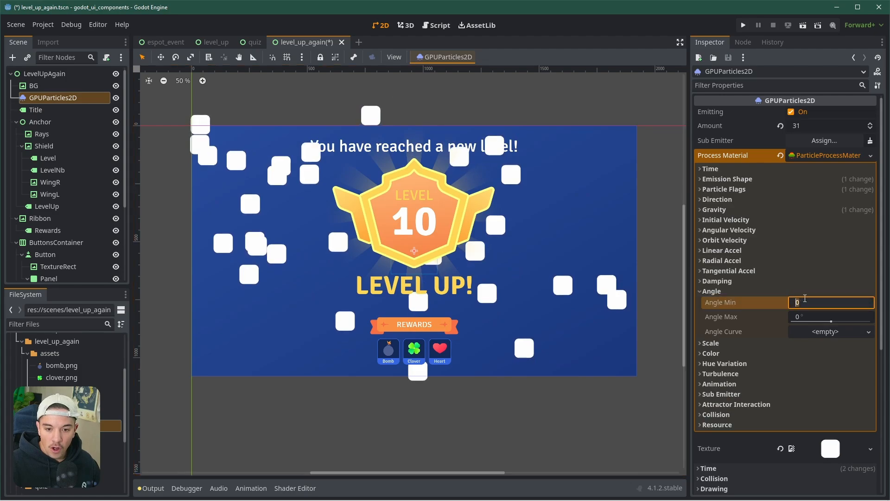
{"action": "type", "text": "45"}
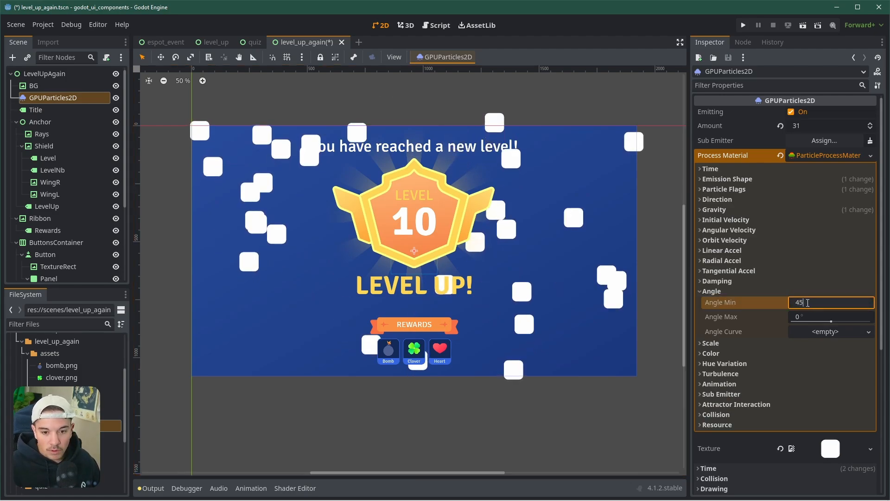
{"action": "left_click", "coordinate": [810, 317]}
{"action": "type", "text": "4"}
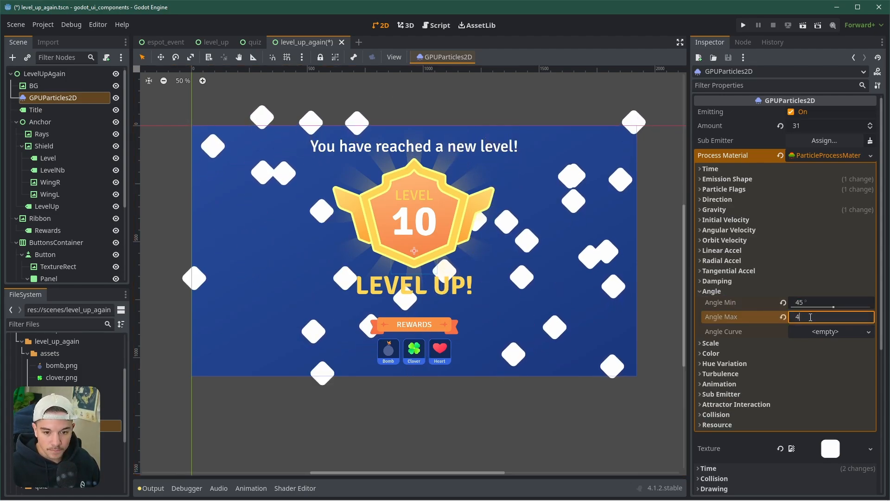
{"action": "type", "text": "5"}
{"action": "key", "text": "Return"}
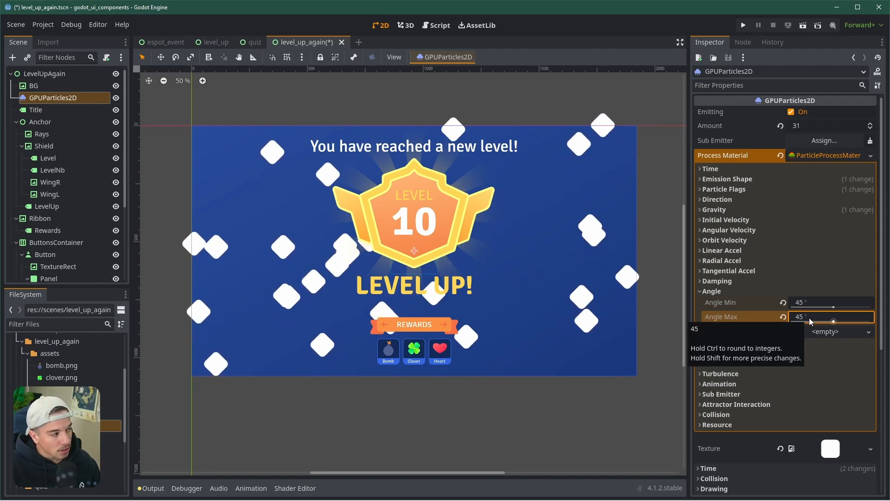
Step: Set the particle angle range to a minimum of -720° and a maximum of 720°
{"action": "left_click_drag", "start_coordinate": [833, 307], "coordinate": [777, 321]}
{"action": "left_click_drag", "start_coordinate": [833, 321], "coordinate": [886, 323]}
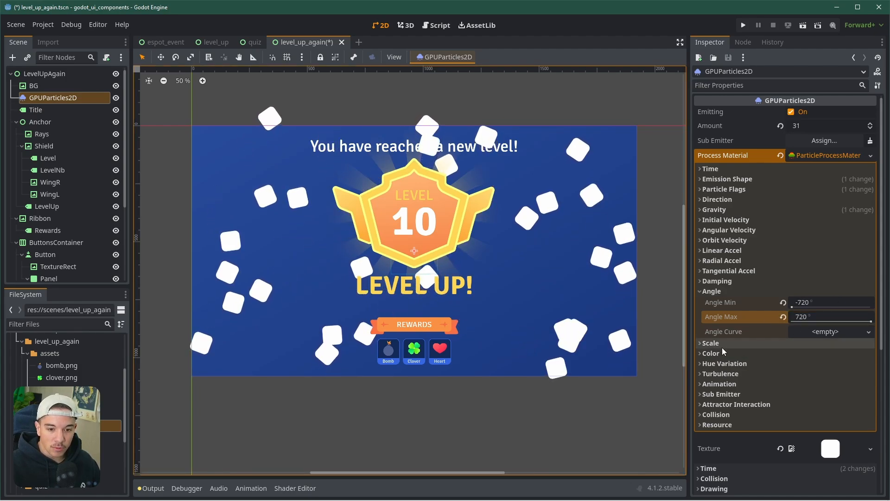
{"action": "left_click", "coordinate": [712, 292]}
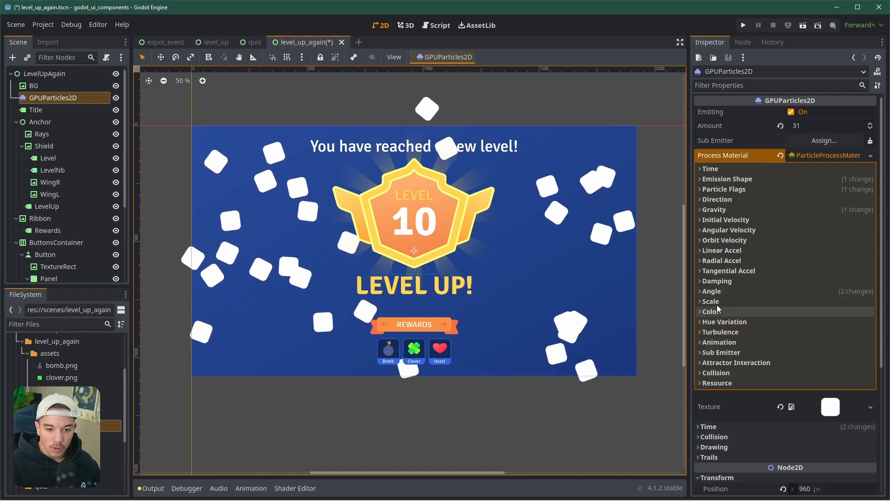
Step: Try smaller particles with a minimum scale of 0.2, then 0.05, and a maximum of 0.1, then 0.2
{"action": "left_click", "coordinate": [711, 301]}
{"action": "left_click", "coordinate": [825, 312]}
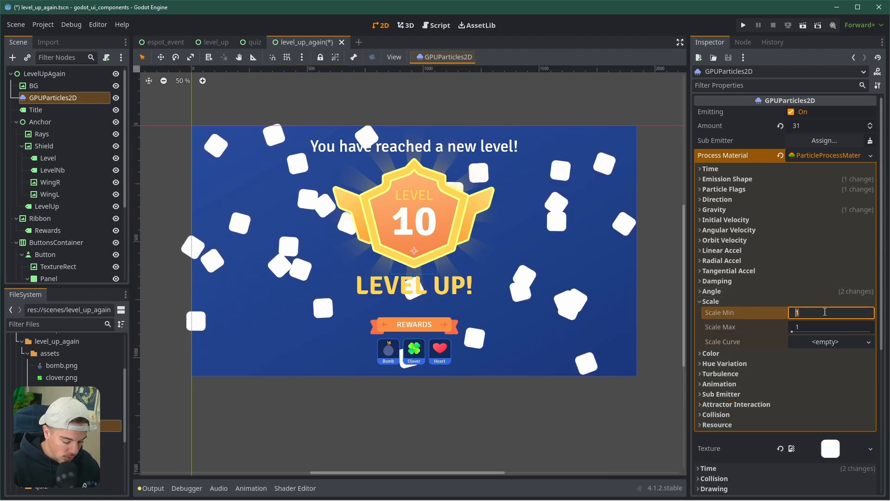
{"action": "type", "text": "0.2"}
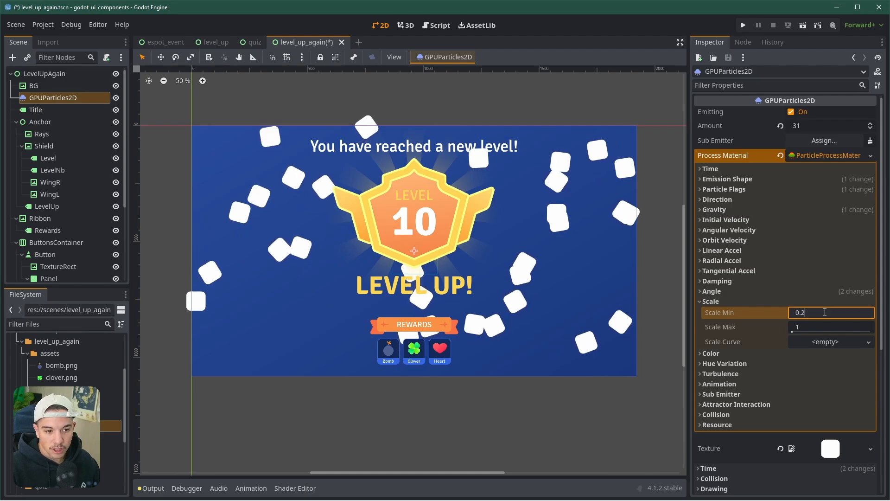
{"action": "key", "text": "Return"}
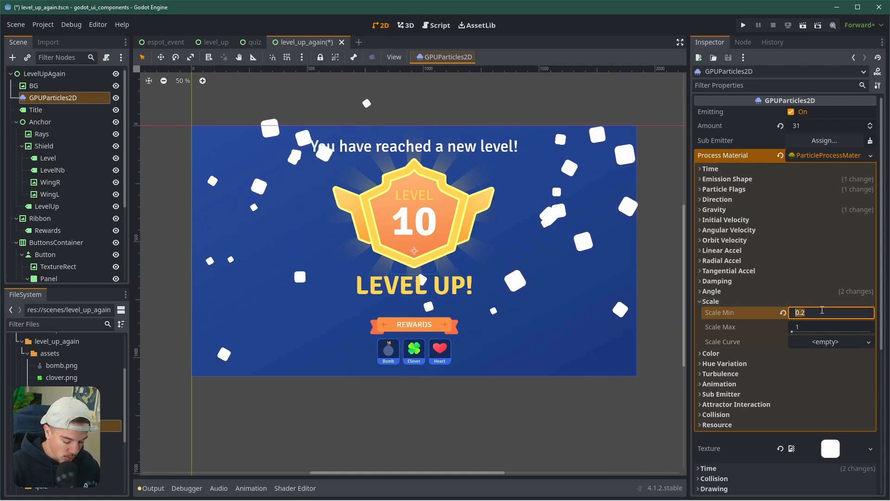
{"action": "type", "text": "0.05"}
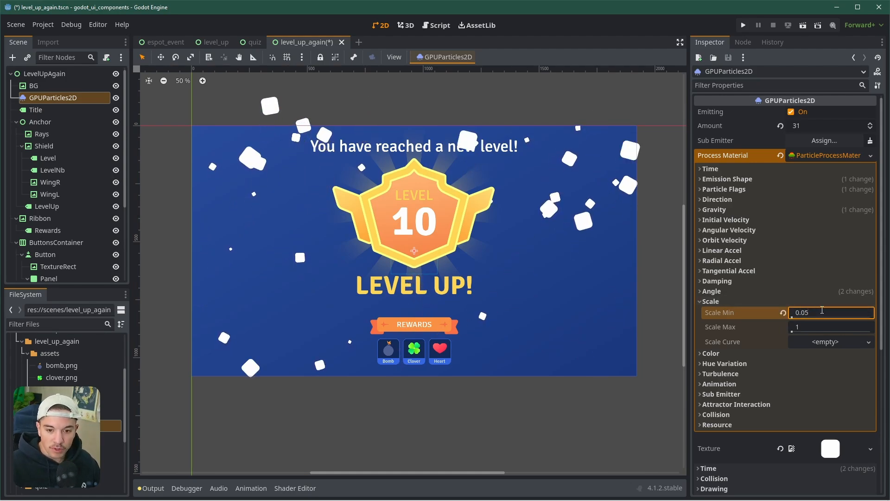
{"action": "left_click", "coordinate": [820, 327]}
{"action": "type", "text": "0.1"}
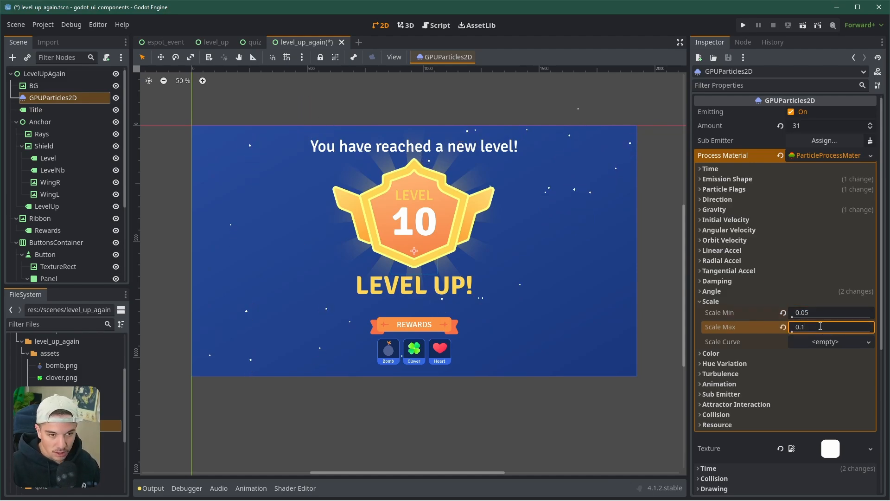
{"action": "key", "text": "Return"}
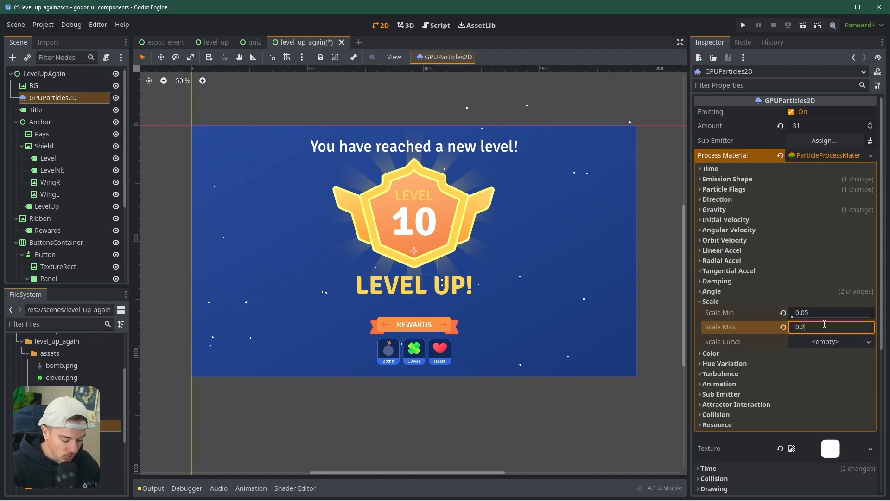
{"action": "key", "text": "Return"}
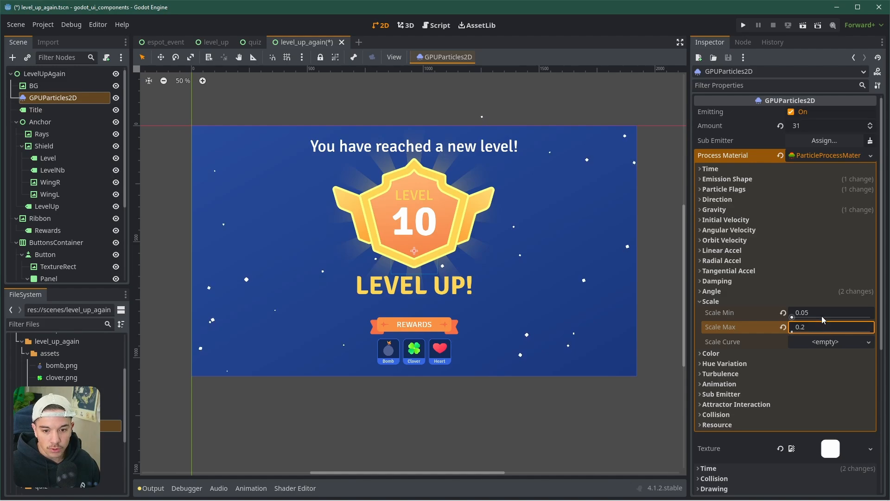
Step: Set the particles' maximum scale to 0.25 and minimum scale to 0.1
{"action": "left_click", "coordinate": [825, 331]}
{"action": "type", "text": "5"}
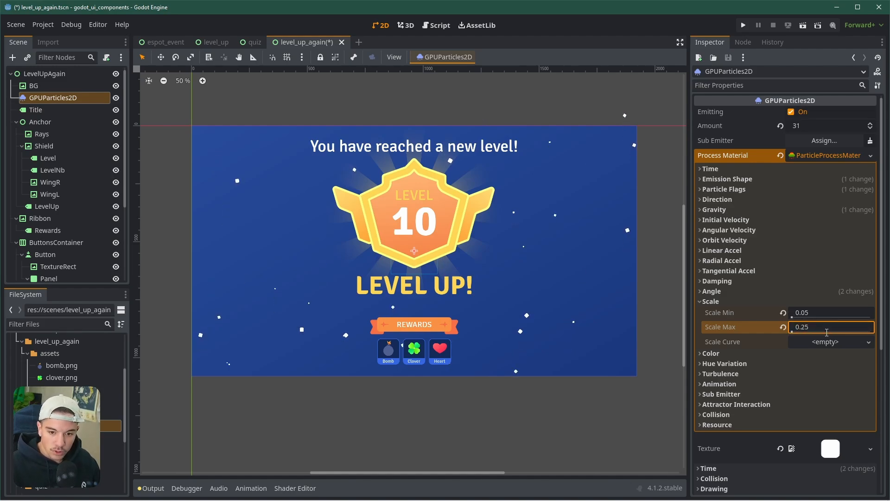
{"action": "left_click", "coordinate": [830, 312]}
{"action": "type", "text": "0.1"}
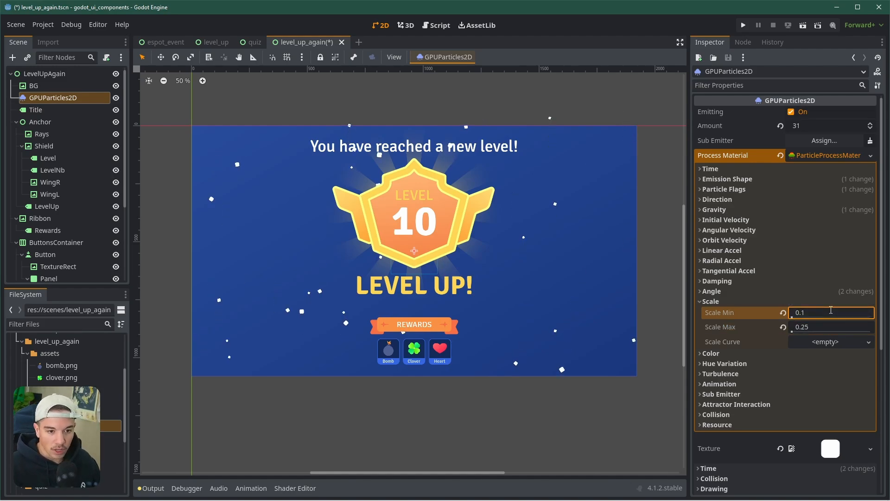
{"action": "key", "text": "Return"}
Step: Give the particle scale a new CurveTexture rising from 0 to a peak of 1 at about 0.49 and falling back to 0
{"action": "scroll", "coordinate": [444, 307], "scroll_direction": "up", "scroll_amount": 2}
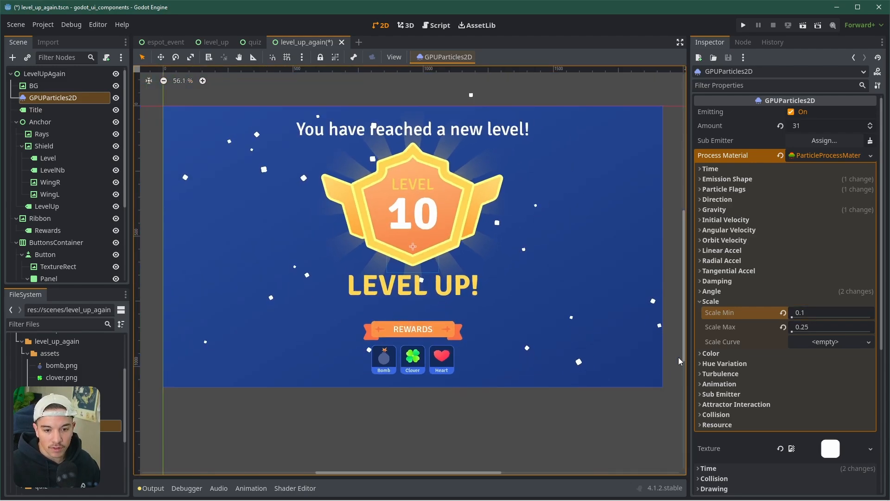
{"action": "left_click", "coordinate": [826, 342]}
{"action": "left_click", "coordinate": [824, 356]}
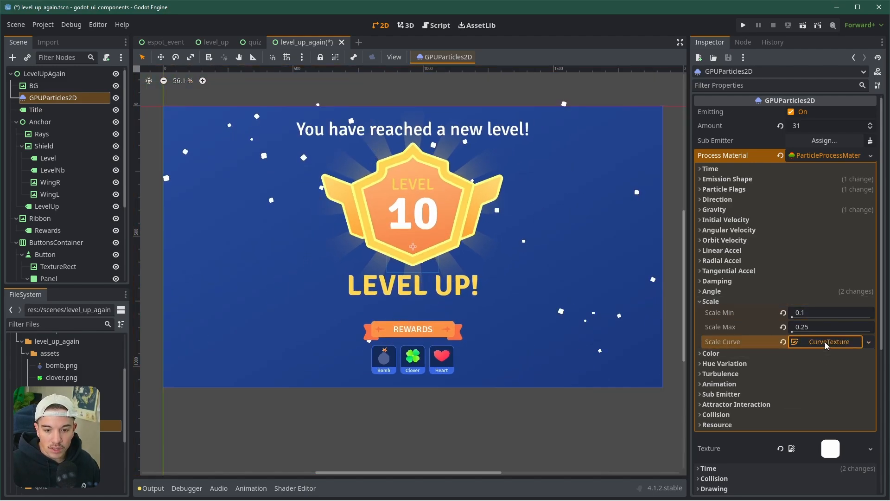
{"action": "left_click_drag", "start_coordinate": [718, 441], "coordinate": [715, 479]}
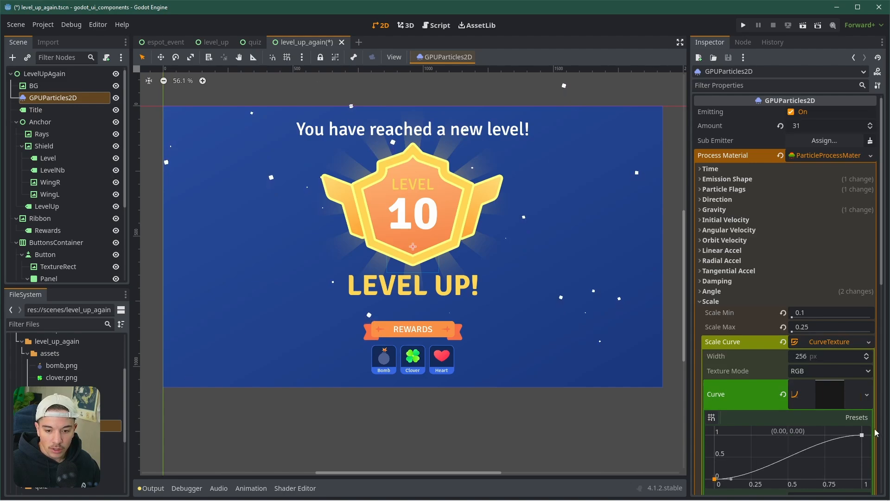
{"action": "left_click_drag", "start_coordinate": [861, 435], "coordinate": [869, 492]}
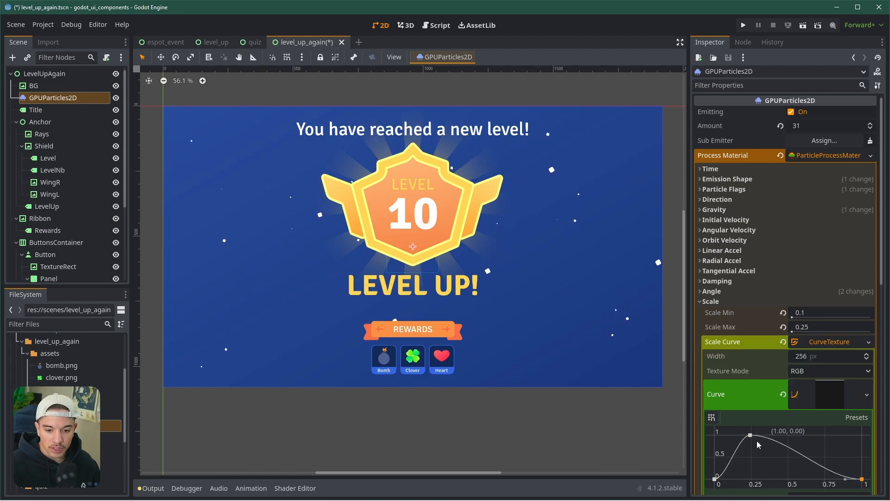
{"action": "left_click_drag", "start_coordinate": [751, 435], "coordinate": [788, 436]}
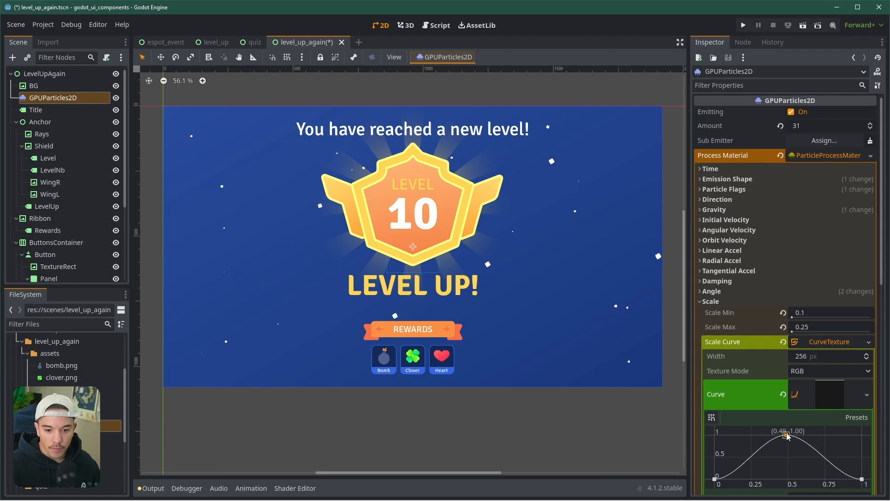
{"action": "left_click", "coordinate": [611, 300]}
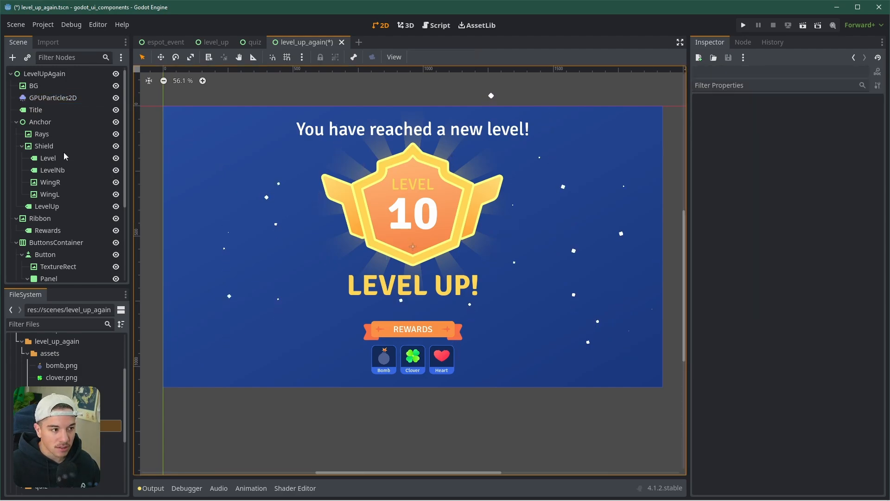
Step: Give the background particles' process material a new gradient texture as its color ramp
{"action": "left_click", "coordinate": [51, 98]}
{"action": "left_click", "coordinate": [714, 301]}
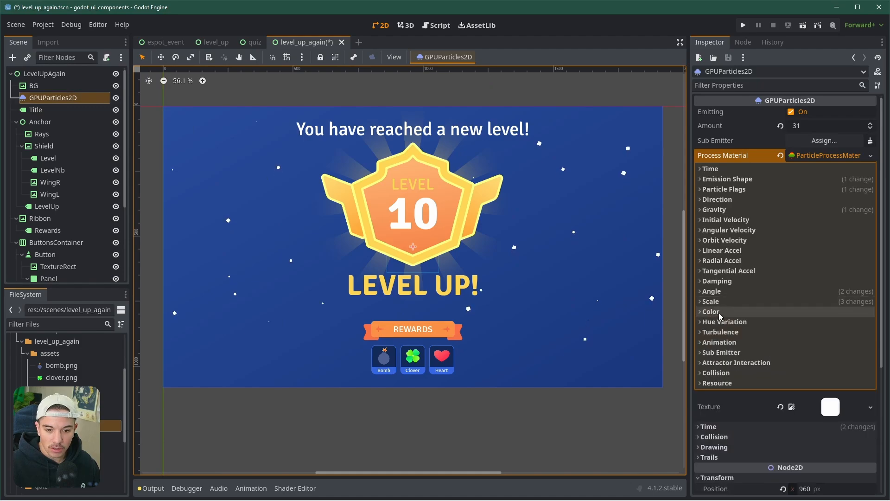
{"action": "left_click", "coordinate": [710, 311]}
{"action": "left_click", "coordinate": [825, 338]}
{"action": "left_click", "coordinate": [825, 343]}
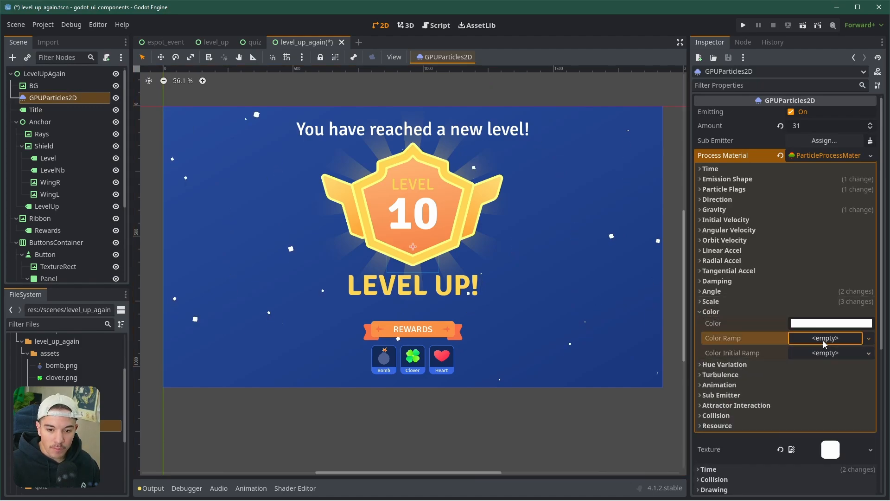
{"action": "left_click", "coordinate": [809, 363]}
Step: Remove the gradient's black stop and add white stops at its start and about one fifth along it
{"action": "right_click", "coordinate": [708, 379]}
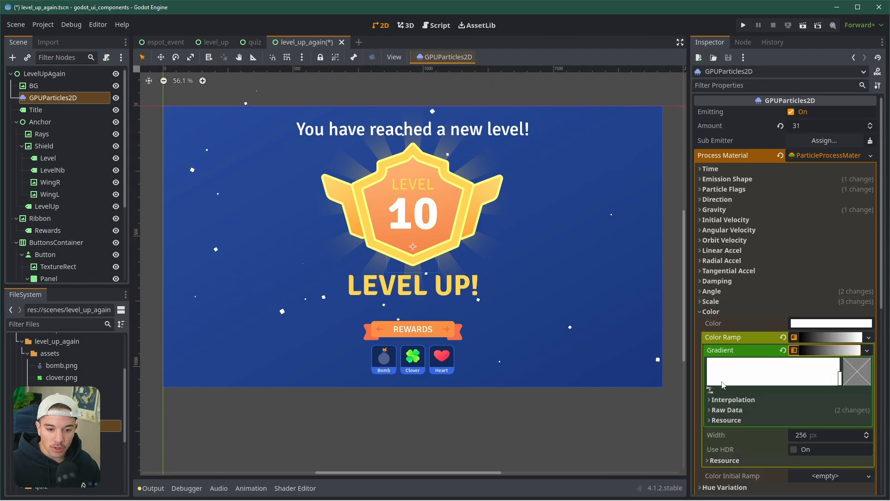
{"action": "double_click", "coordinate": [722, 378]}
{"action": "left_click", "coordinate": [725, 384]}
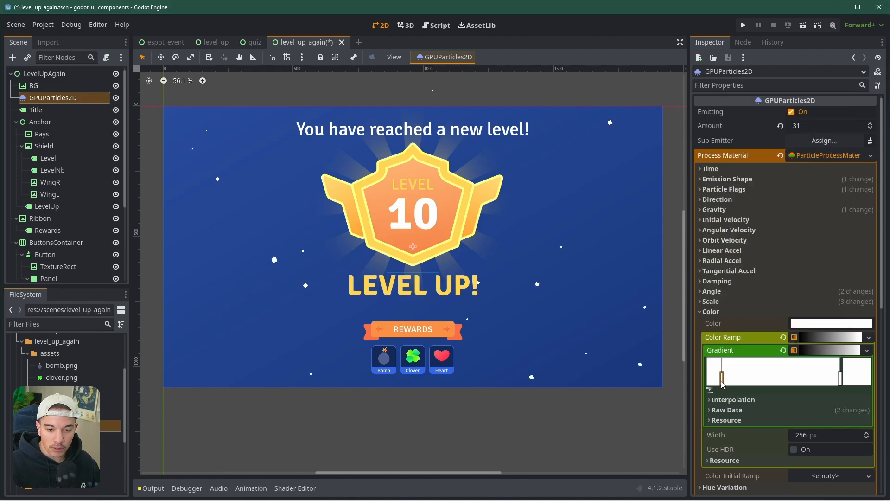
{"action": "left_click_drag", "start_coordinate": [722, 378], "coordinate": [706, 378]}
{"action": "left_click", "coordinate": [738, 378]}
{"action": "left_click", "coordinate": [863, 380]}
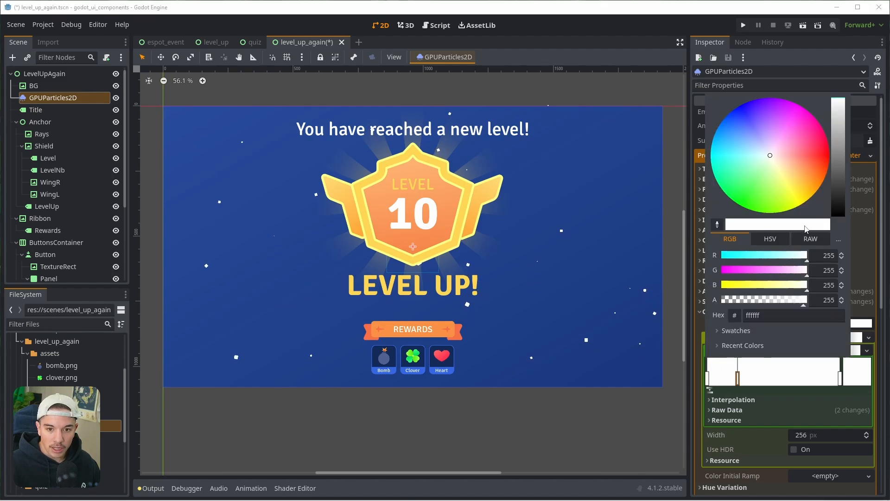
Step: Make the gradient's first stop fully transparent by setting its alpha to 0
{"action": "left_click", "coordinate": [709, 382]}
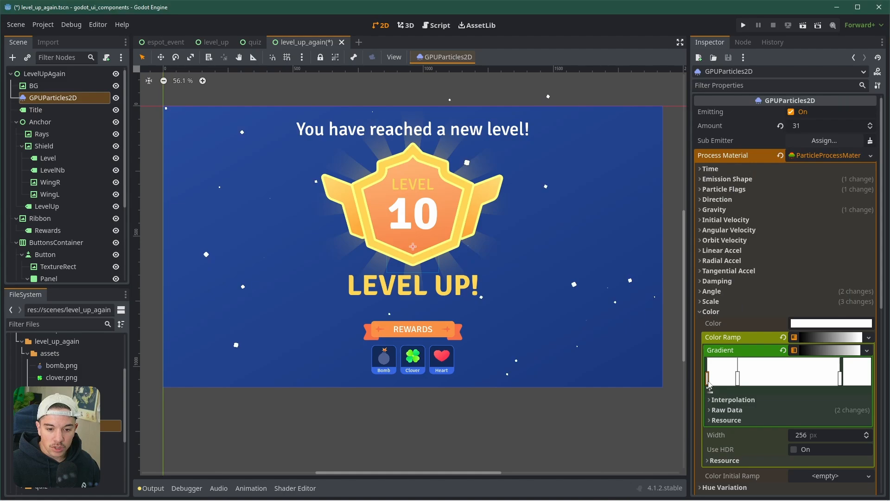
{"action": "left_click", "coordinate": [739, 380]}
{"action": "double_click", "coordinate": [839, 371]}
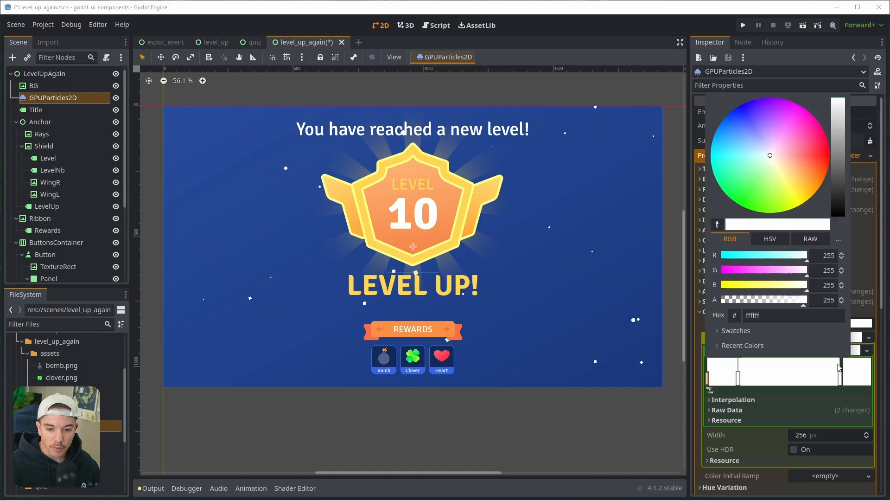
{"action": "left_click_drag", "start_coordinate": [803, 307], "coordinate": [659, 309]}
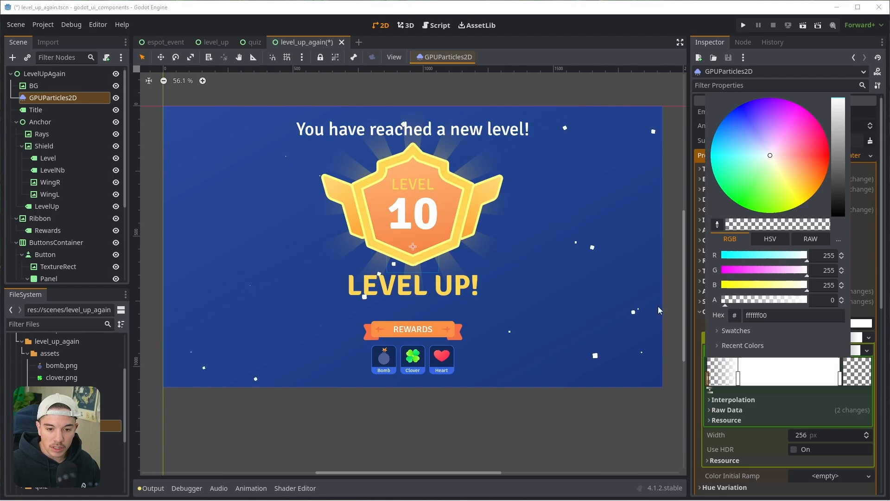
Step: Make the gradient's second stop semi-transparent white with an alpha of about 138
{"action": "left_click", "coordinate": [739, 378]}
{"action": "left_click", "coordinate": [850, 372]}
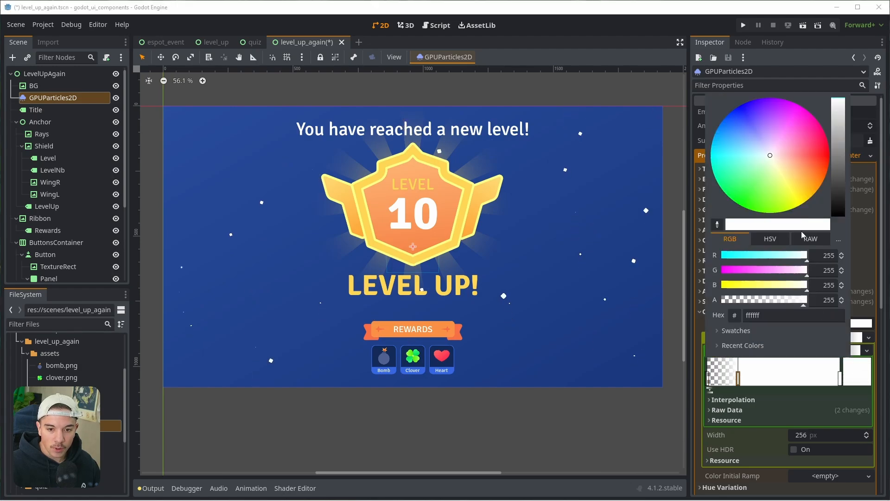
{"action": "left_click_drag", "start_coordinate": [802, 307], "coordinate": [769, 304]}
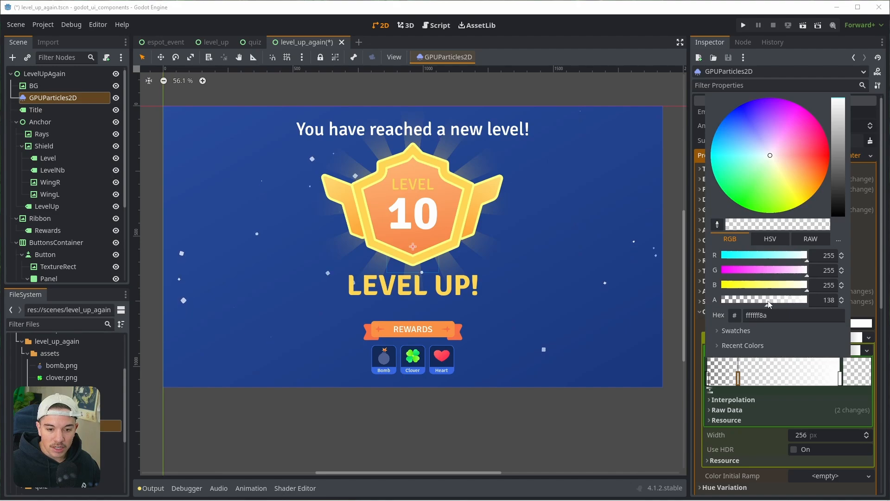
Step: Move the gradient's last white stop inward to about three quarters and lower its alpha to about 160
{"action": "left_click", "coordinate": [848, 379]}
{"action": "left_click_drag", "start_coordinate": [839, 374], "coordinate": [805, 374]}
{"action": "left_click", "coordinate": [849, 371]}
{"action": "left_click_drag", "start_coordinate": [804, 307], "coordinate": [775, 306]}
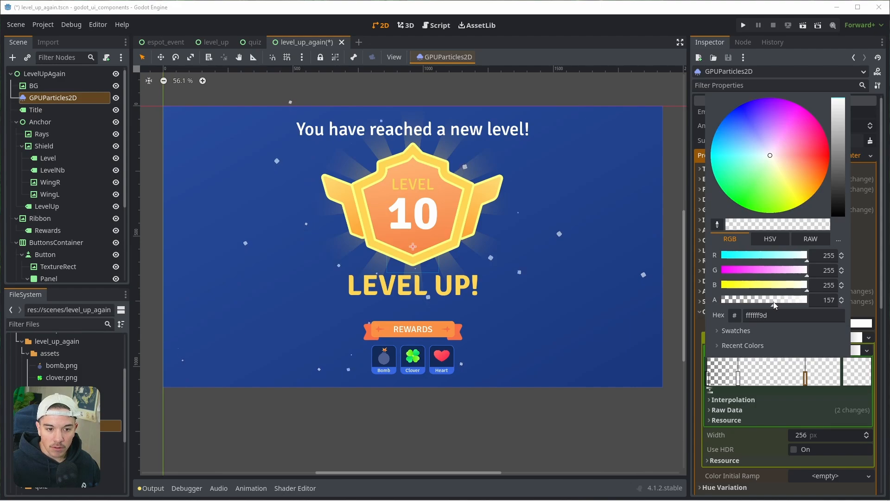
Step: Add a transparent stop at the gradient's end and nudge the stop before it slightly towards the end
{"action": "left_click", "coordinate": [832, 365]}
{"action": "left_click_drag", "start_coordinate": [832, 373], "coordinate": [839, 373]}
{"action": "left_click", "coordinate": [857, 371]}
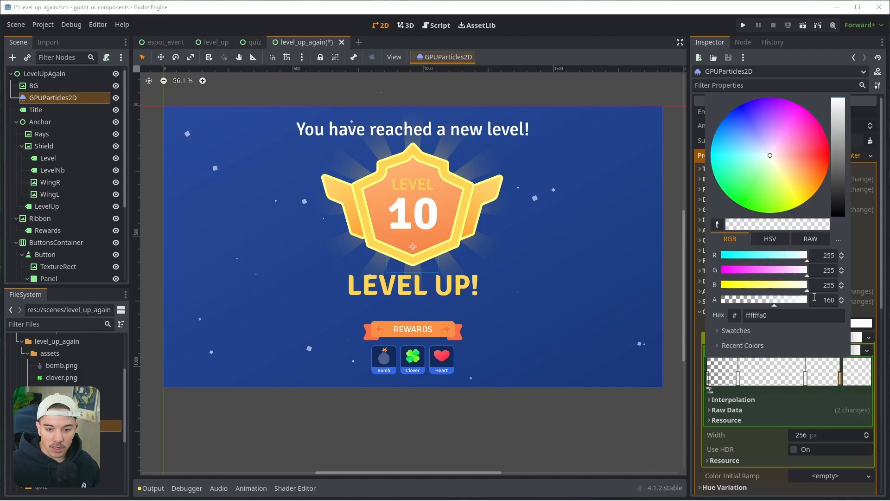
{"action": "left_click", "coordinate": [692, 385]}
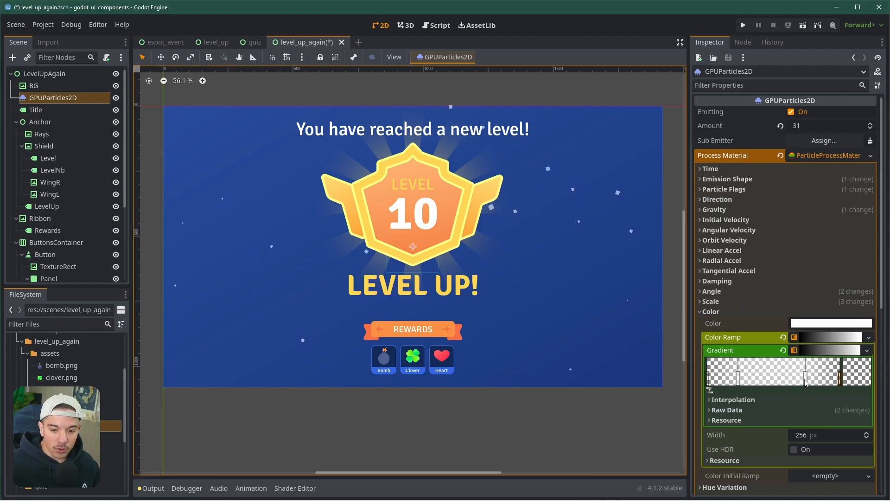
{"action": "left_click_drag", "start_coordinate": [806, 380], "coordinate": [808, 381]}
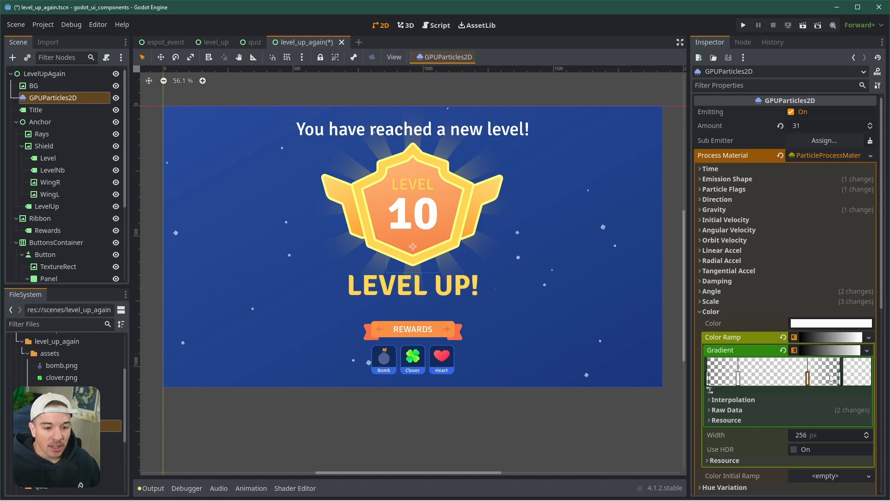
{"action": "left_click", "coordinate": [628, 424]}
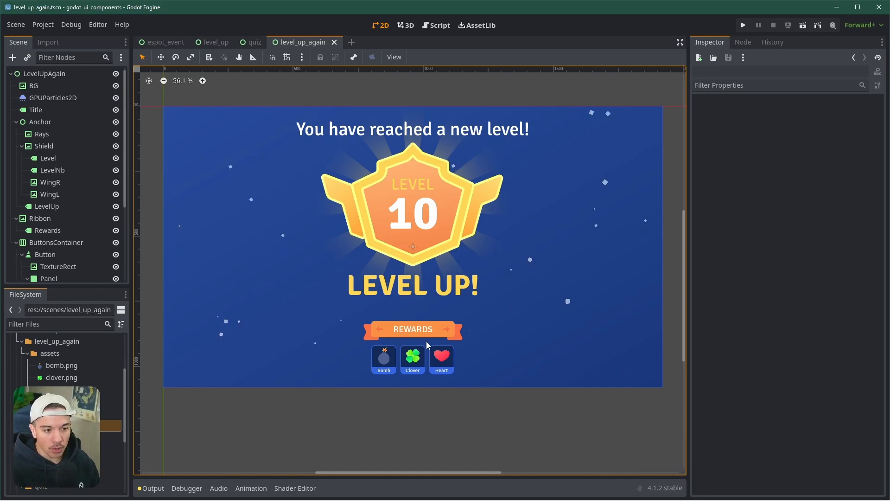
Step: Turn on grid snapping and smart snapping for the 2D canvas
{"action": "left_click", "coordinate": [285, 59]}
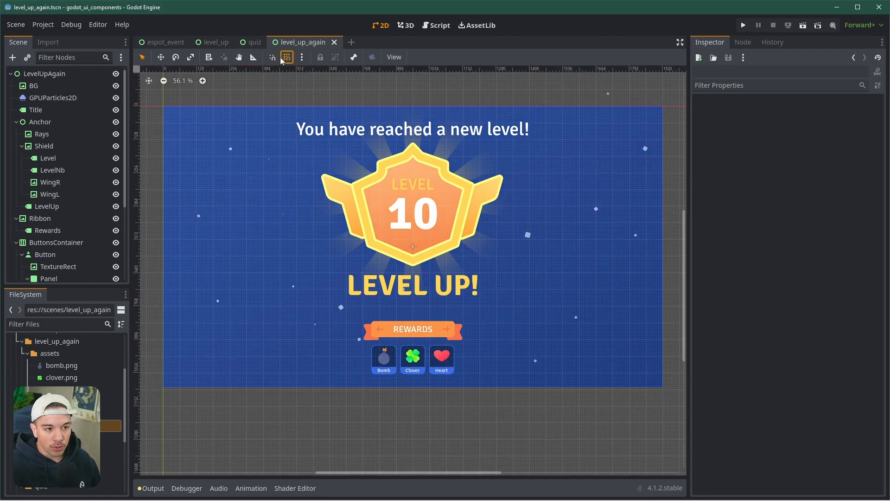
{"action": "left_click", "coordinate": [273, 59]}
{"action": "scroll", "coordinate": [350, 223], "scroll_direction": "down", "scroll_amount": 4}
{"action": "middle_click_drag", "start_coordinate": [456, 273], "coordinate": [414, 265]}
{"action": "scroll", "coordinate": [363, 226], "scroll_direction": "up", "scroll_amount": 3}
{"action": "scroll", "coordinate": [363, 226], "scroll_direction": "up", "scroll_amount": 1}
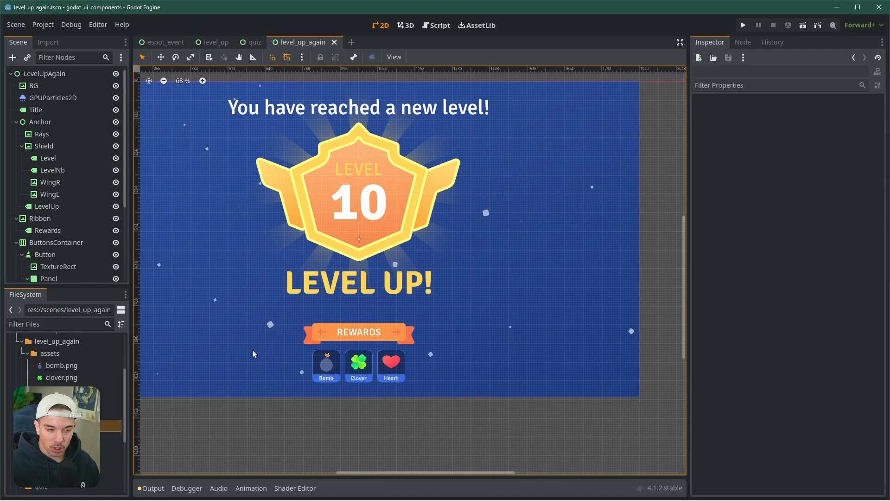
{"action": "left_click", "coordinate": [297, 191]}
{"action": "left_click", "coordinate": [422, 175], "text": "shift"}
{"action": "left_click", "coordinate": [440, 176], "text": "shift"}
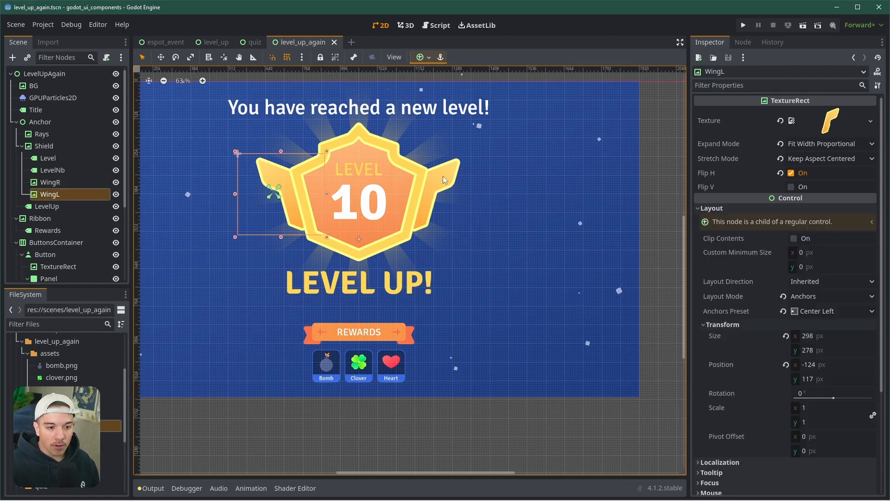
{"action": "left_click", "coordinate": [374, 142], "text": "shift"}
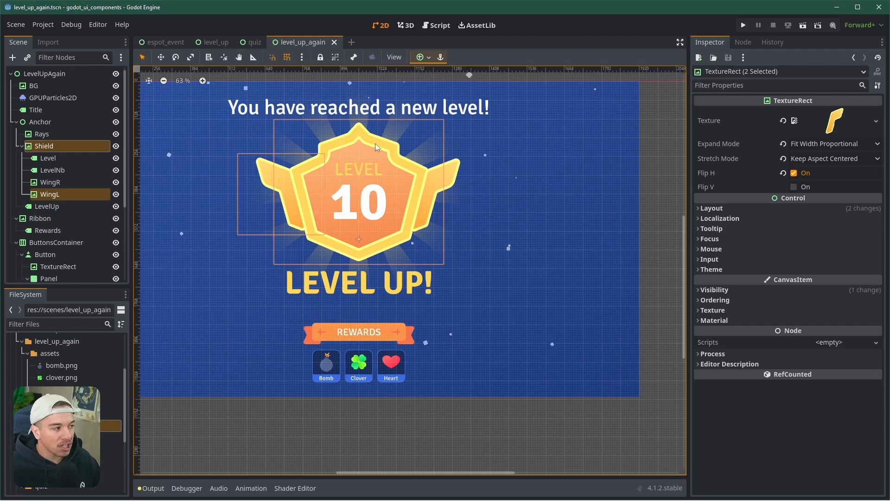
{"action": "scroll", "coordinate": [442, 248], "scroll_direction": "down", "scroll_amount": 3}
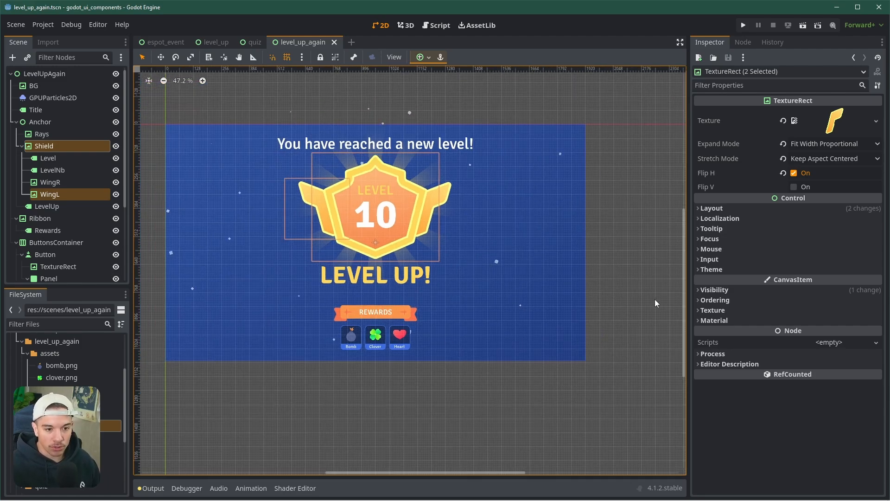
{"action": "left_click", "coordinate": [654, 299]}
{"action": "scroll", "coordinate": [385, 190], "scroll_direction": "up", "scroll_amount": 2}
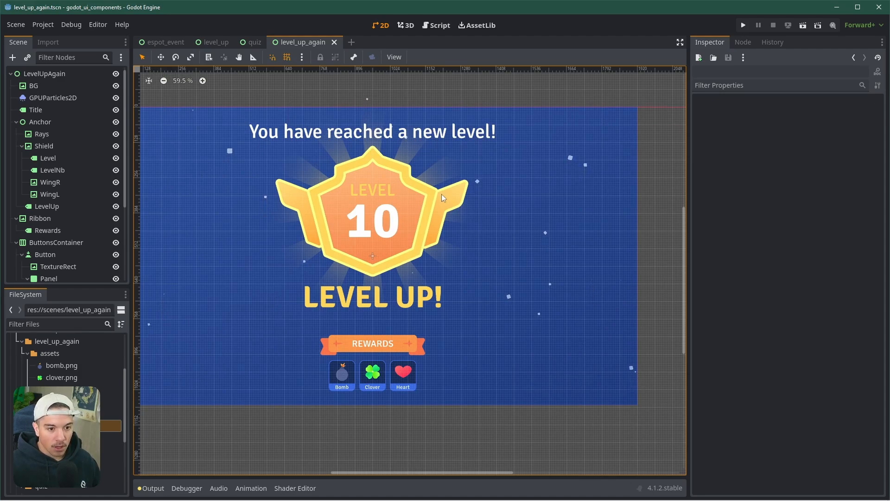
Step: Duplicate the background particles node and make the copy's process material unique with all its sub-resources
{"action": "left_click", "coordinate": [61, 99]}
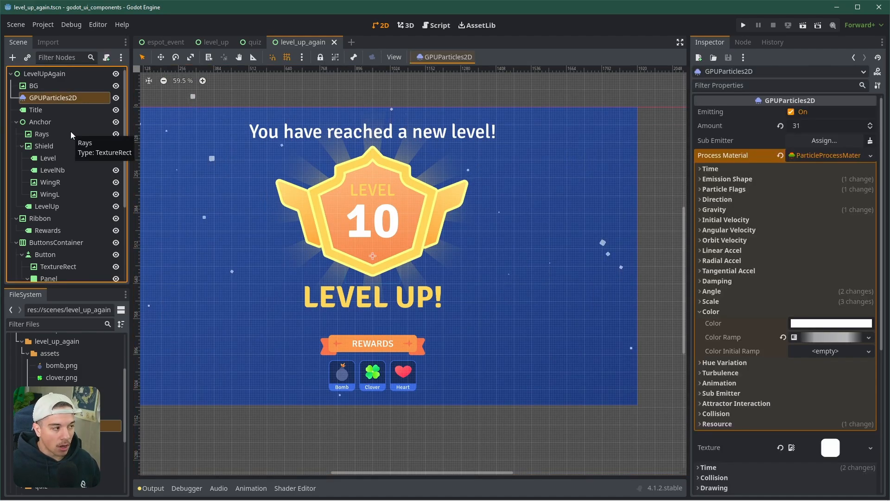
{"action": "key", "text": "ctrl+d"}
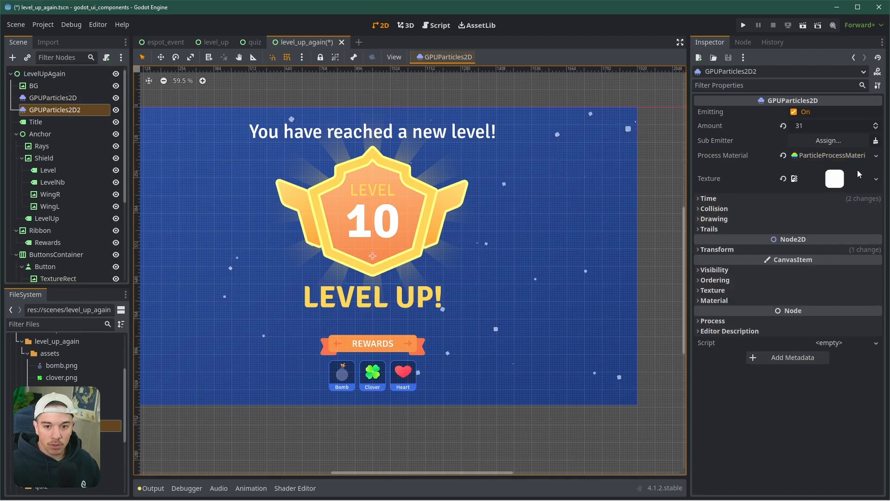
{"action": "left_click", "coordinate": [876, 156]}
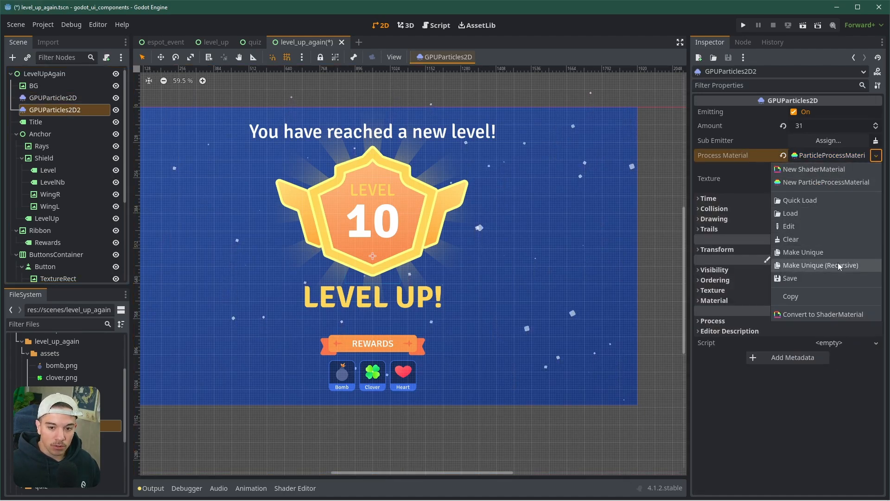
{"action": "left_click", "coordinate": [800, 265]}
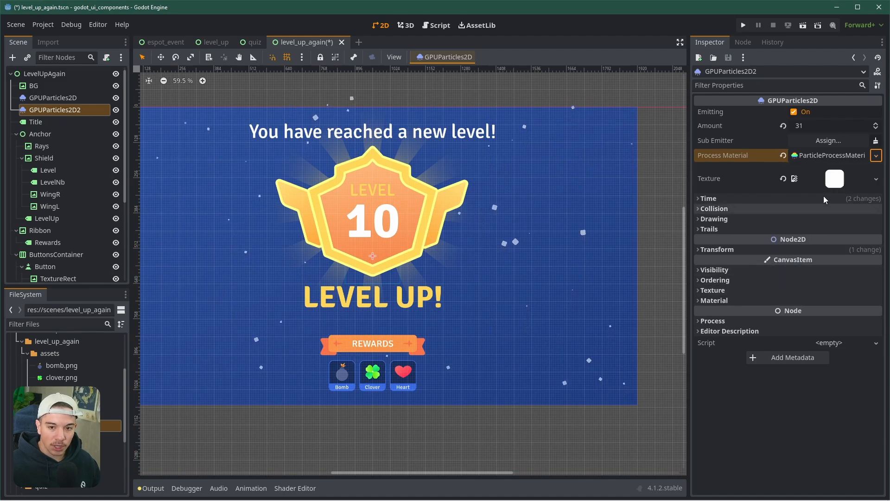
Step: Set the duplicated particle emitter's amount to 1
{"action": "left_click", "coordinate": [827, 156]}
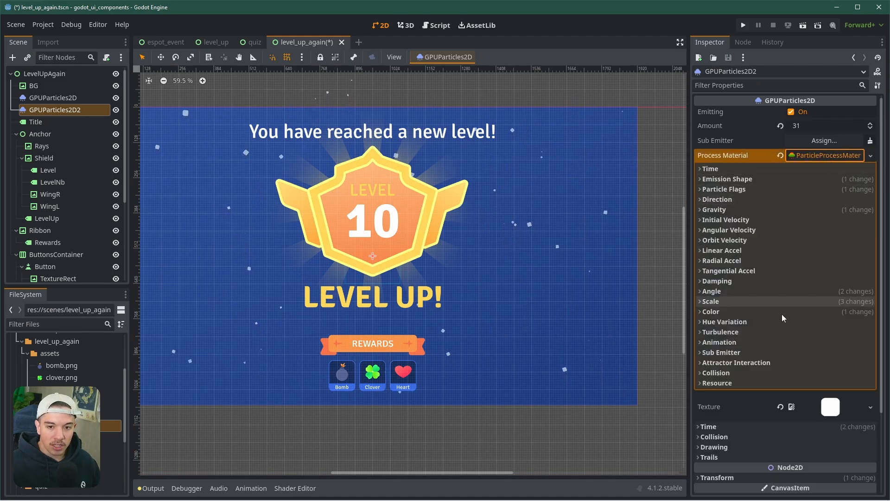
{"action": "left_click", "coordinate": [816, 156]}
{"action": "left_click", "coordinate": [817, 126]}
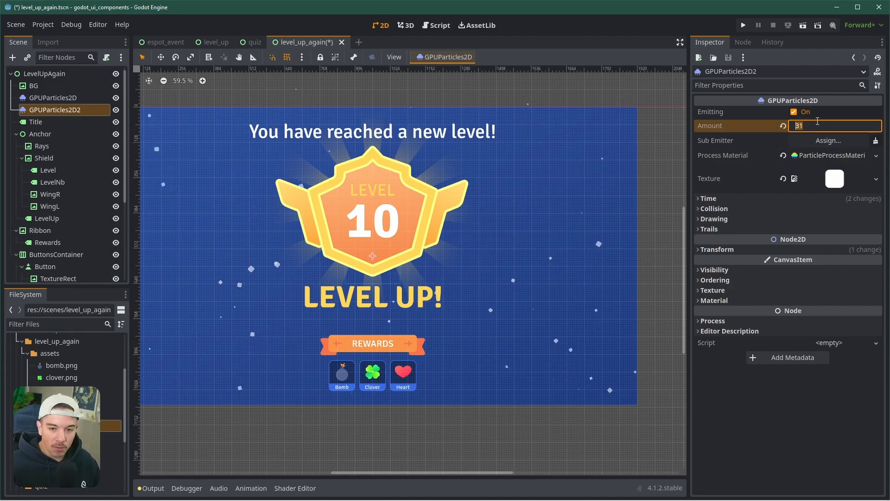
{"action": "type", "text": "1"}
{"action": "key", "text": "Return"}
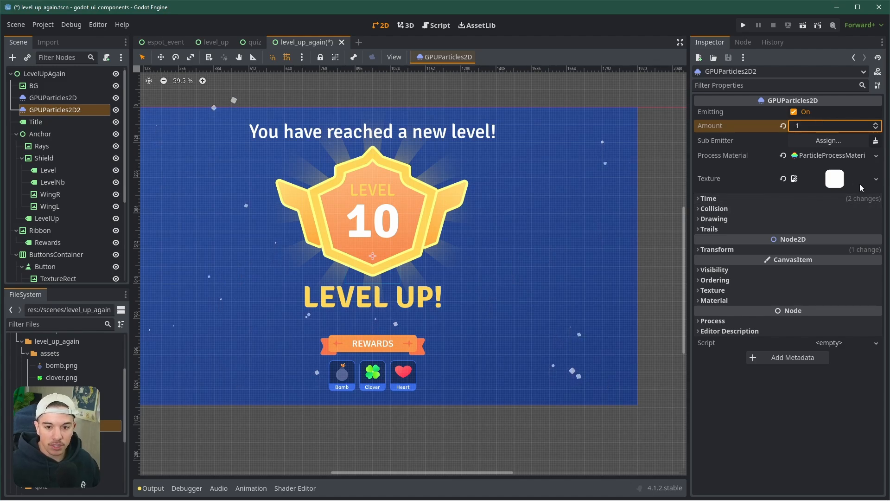
Step: Replace the duplicated emitter's particle texture with the golden wing image from the project assets
{"action": "left_click", "coordinate": [877, 180]}
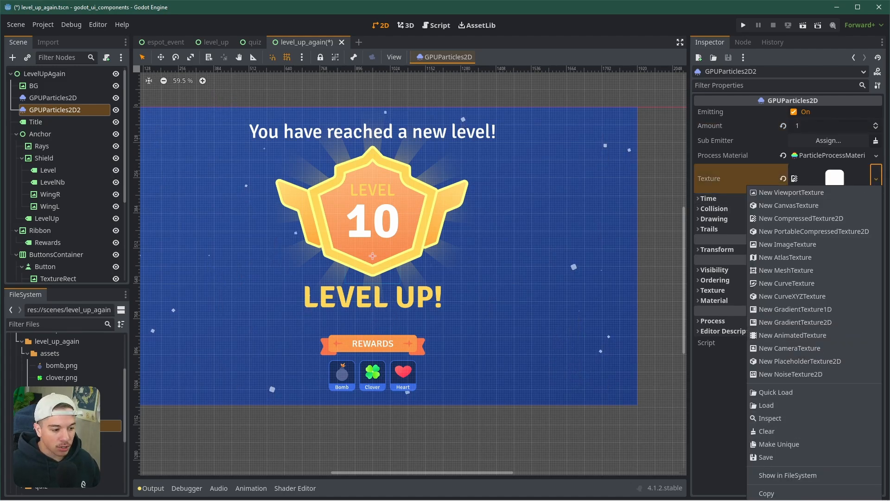
{"action": "left_click", "coordinate": [65, 411]}
{"action": "left_click_drag", "start_coordinate": [111, 450], "coordinate": [848, 182]}
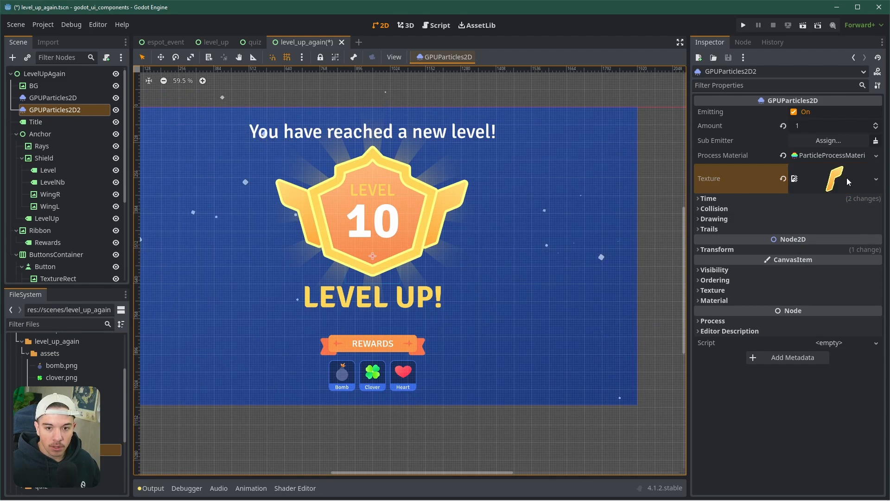
Step: Move the duplicated emitter from the badge's centre to beside the lower edge of its right wing
{"action": "left_click", "coordinate": [717, 249]}
{"action": "right_click", "coordinate": [374, 255], "text": "alt"}
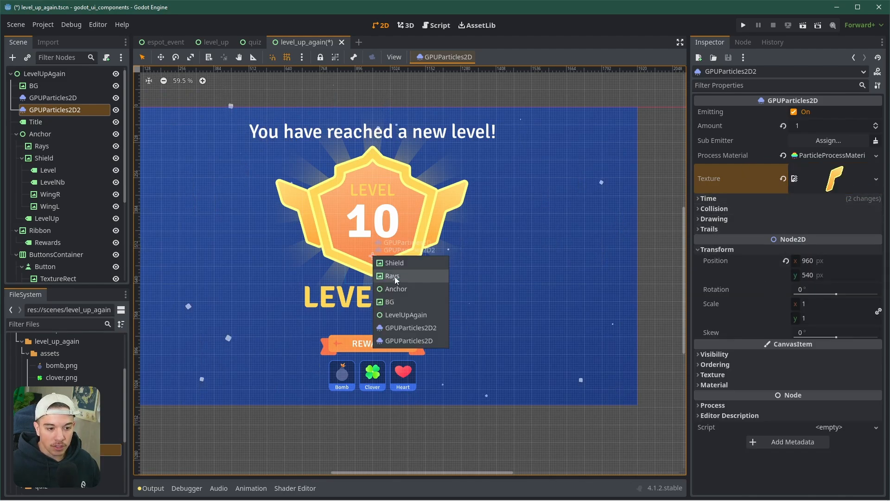
{"action": "left_click", "coordinate": [409, 328]}
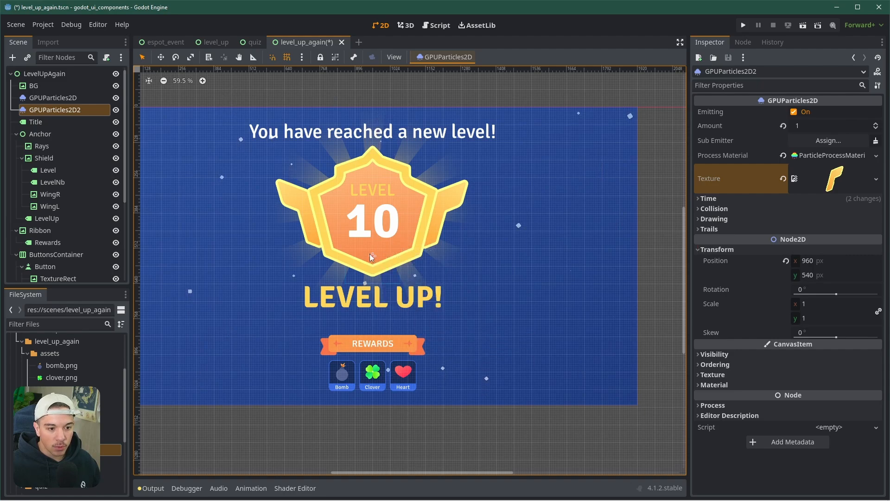
{"action": "left_click_drag", "start_coordinate": [373, 256], "coordinate": [463, 230]}
Step: Rename the original particle emitter as BackgroundParticles
{"action": "left_click", "coordinate": [64, 98]}
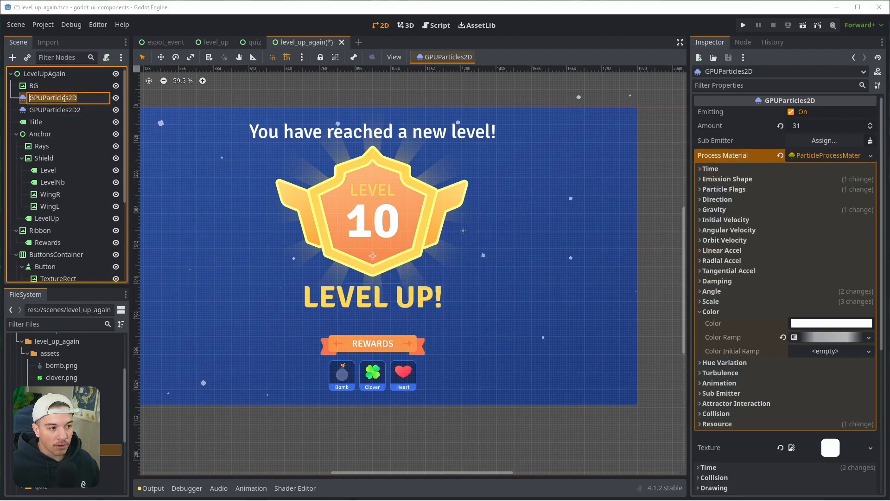
{"action": "left_click", "coordinate": [65, 97]}
{"action": "type", "text": "Backgrou"}
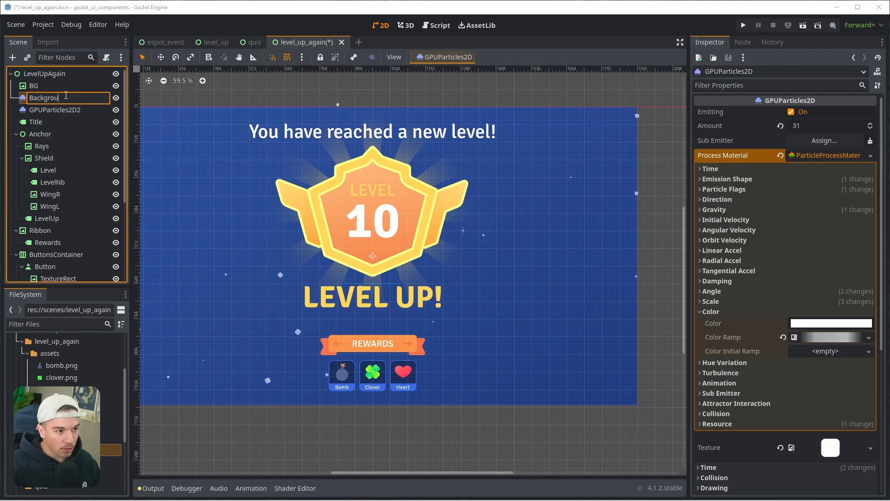
{"action": "type", "text": "ndParticles"}
{"action": "key", "text": "Return"}
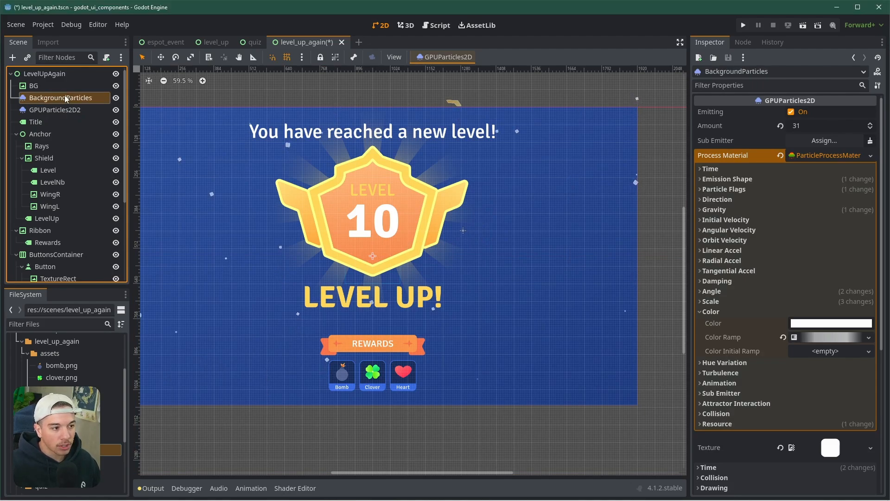
Step: Rename the duplicated particle emitter as WingParticles
{"action": "left_click", "coordinate": [77, 112]}
{"action": "left_click", "coordinate": [77, 113]}
{"action": "type", "text": "Win"}
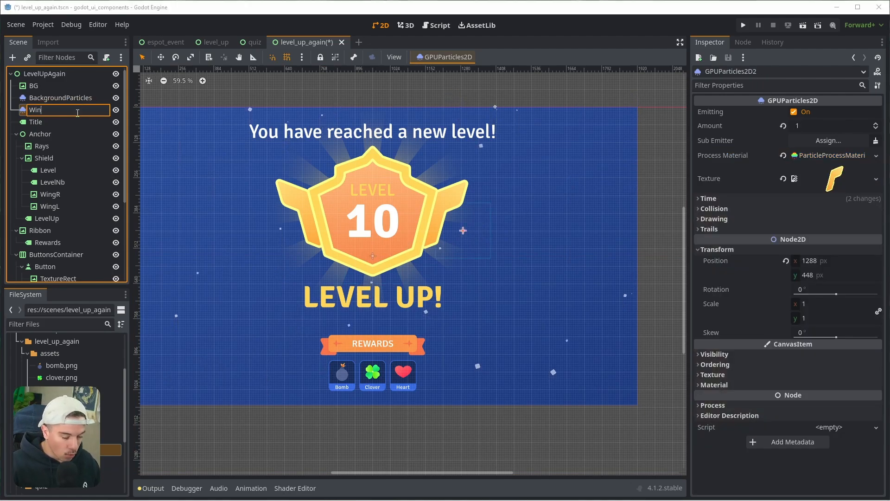
{"action": "type", "text": "gParticle"}
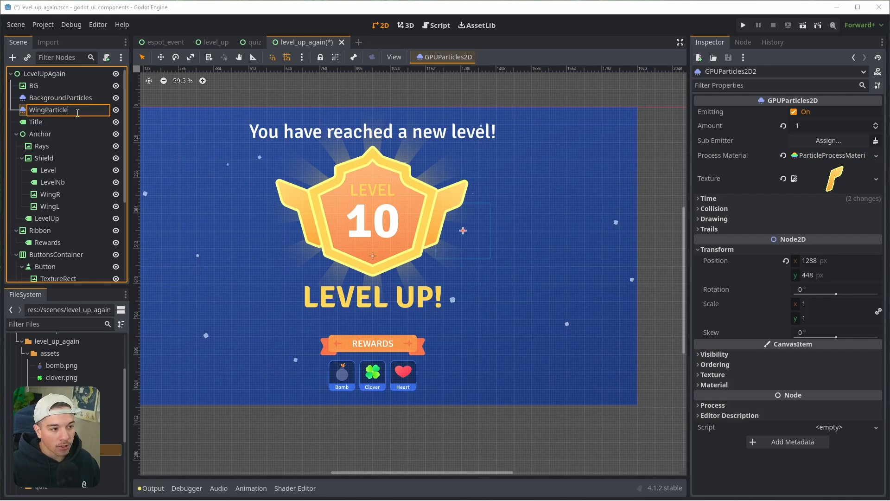
{"action": "type", "text": "s"}
{"action": "key", "text": "Return"}
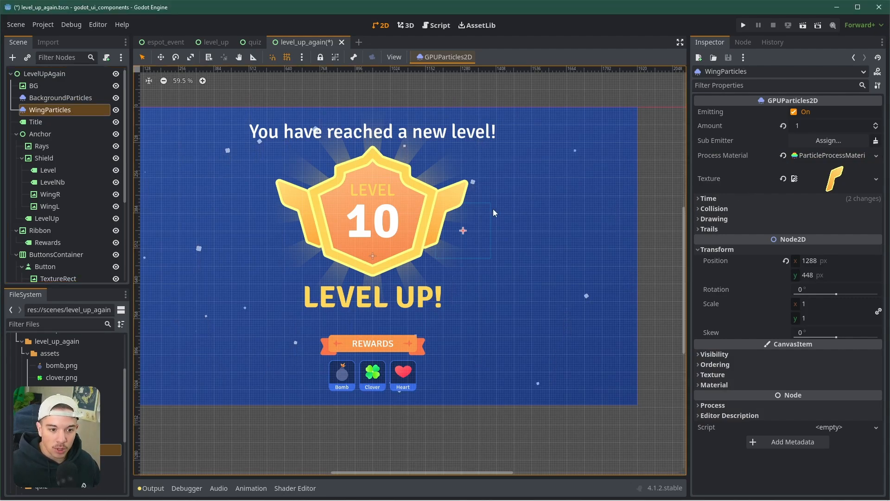
Step: Set the lifetime of the WingParticles emitter to 1.2 seconds
{"action": "scroll", "coordinate": [493, 209], "scroll_direction": "up", "scroll_amount": 3}
{"action": "left_click", "coordinate": [709, 198]}
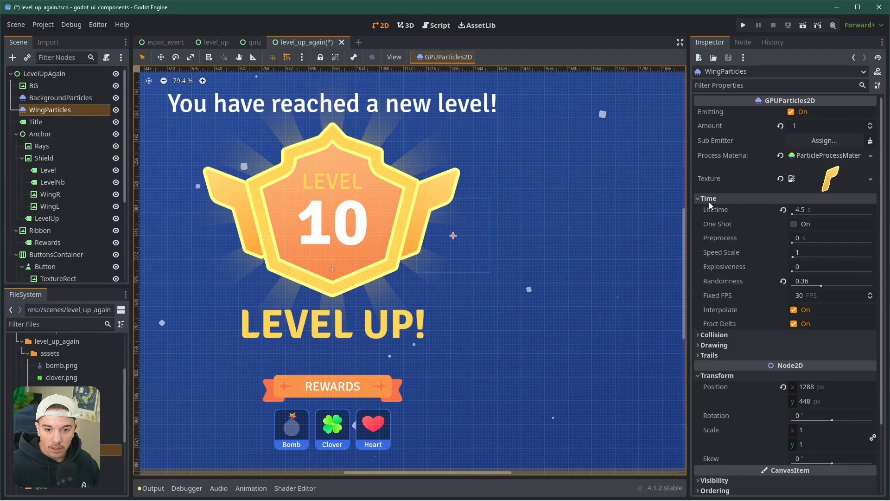
{"action": "left_click", "coordinate": [817, 210]}
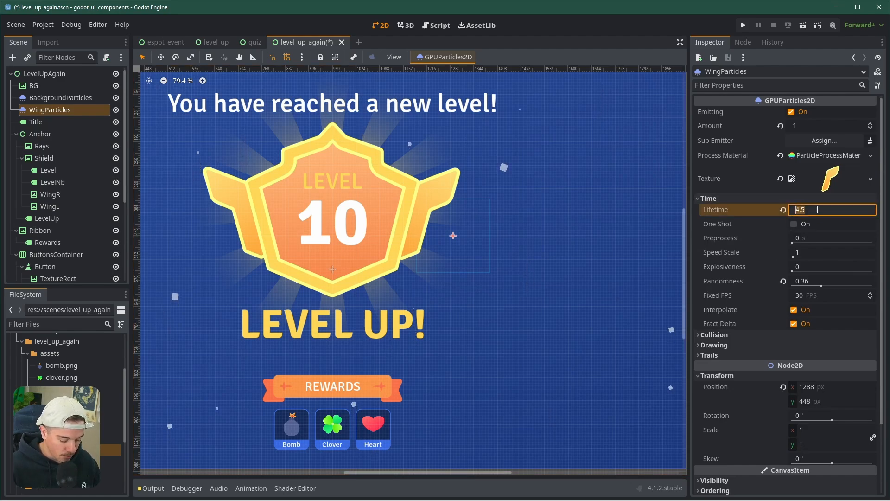
{"action": "type", "text": "1.2"}
{"action": "key", "text": "Return"}
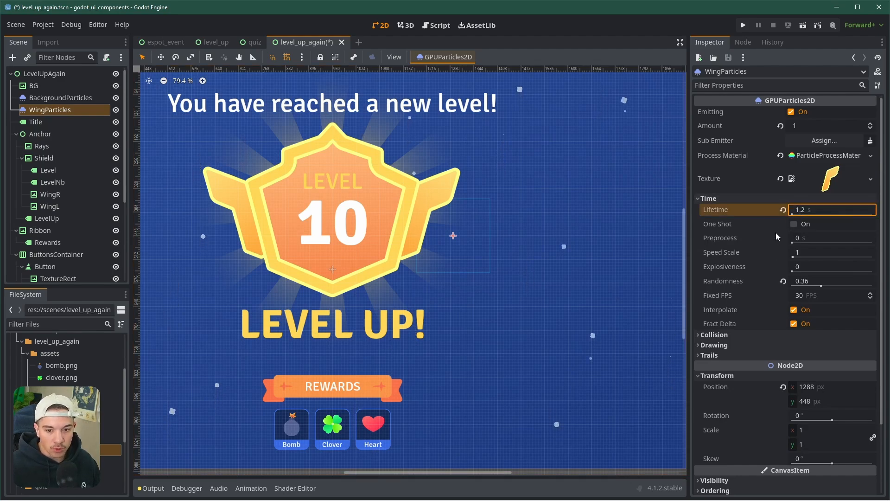
Step: Change the emission shape in the WingParticles process material from Box to Point
{"action": "left_click", "coordinate": [831, 155]}
{"action": "left_click", "coordinate": [727, 179]}
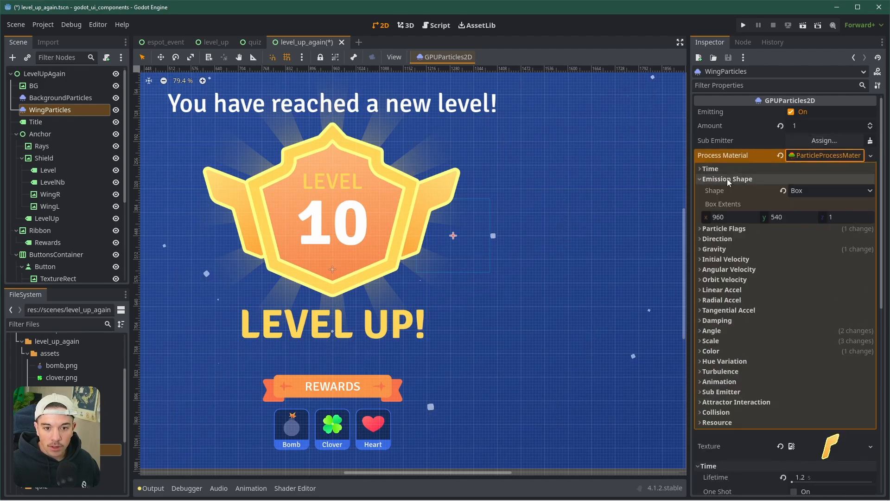
{"action": "left_click", "coordinate": [816, 190]}
{"action": "left_click", "coordinate": [810, 203]}
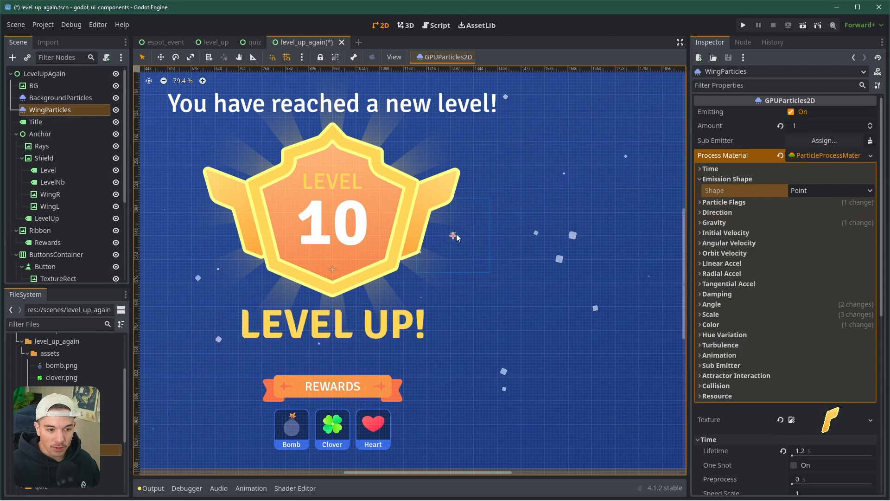
Step: Reset the wing particles' minimum and maximum scale to 1 and remove their scale curve
{"action": "left_click", "coordinate": [712, 314]}
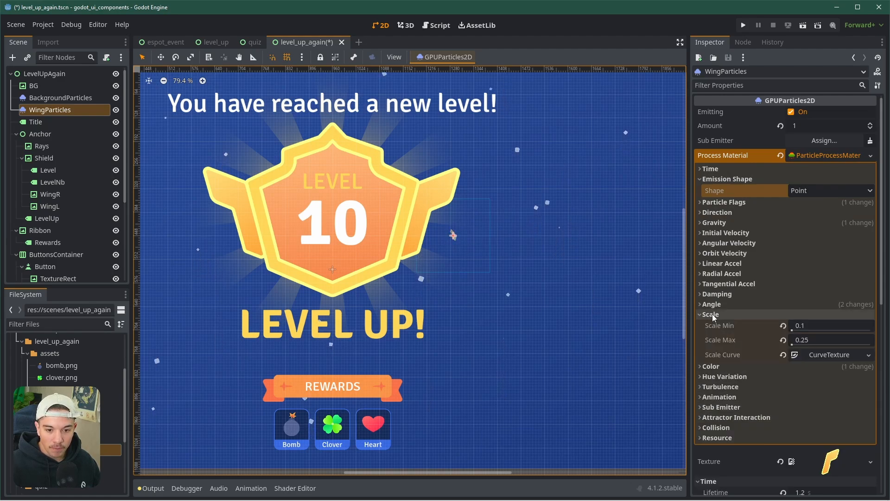
{"action": "left_click", "coordinate": [783, 326]}
{"action": "left_click", "coordinate": [783, 340]}
{"action": "left_click", "coordinate": [783, 355]}
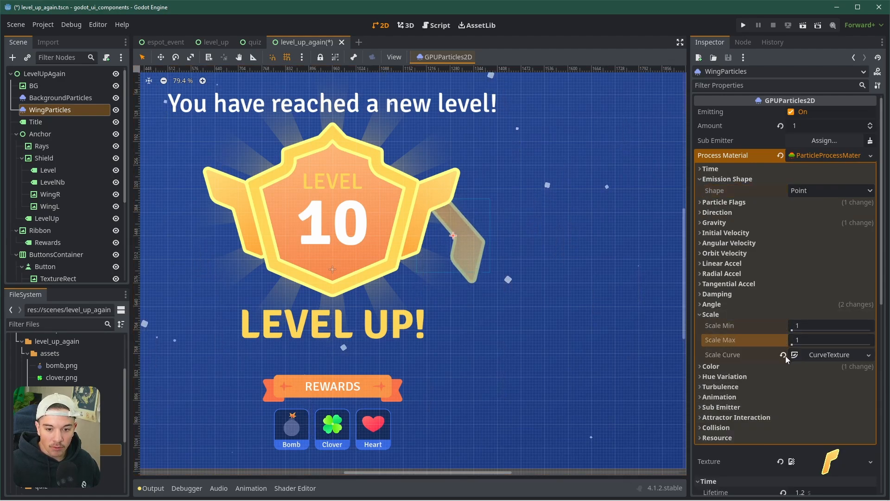
Step: Clear the wing particles' color ramp and reset their minimum and maximum angle to 0°
{"action": "left_click", "coordinate": [708, 315]}
{"action": "left_click", "coordinate": [712, 324]}
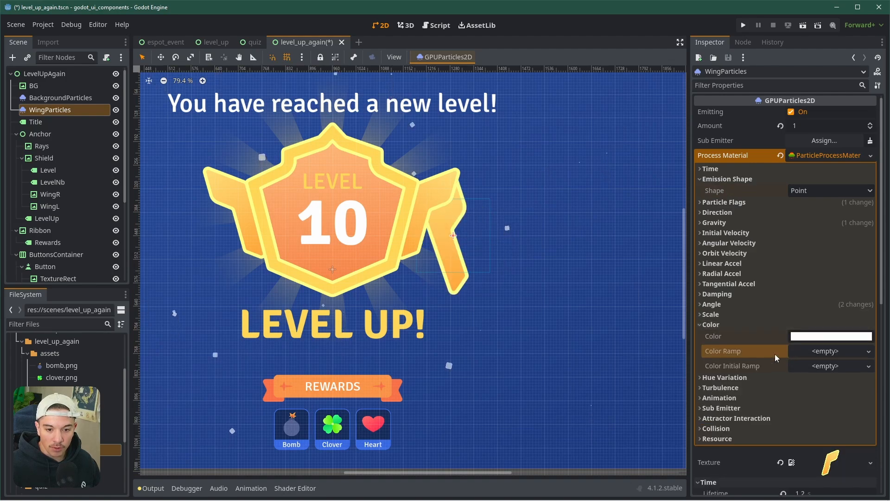
{"action": "left_click", "coordinate": [706, 305]}
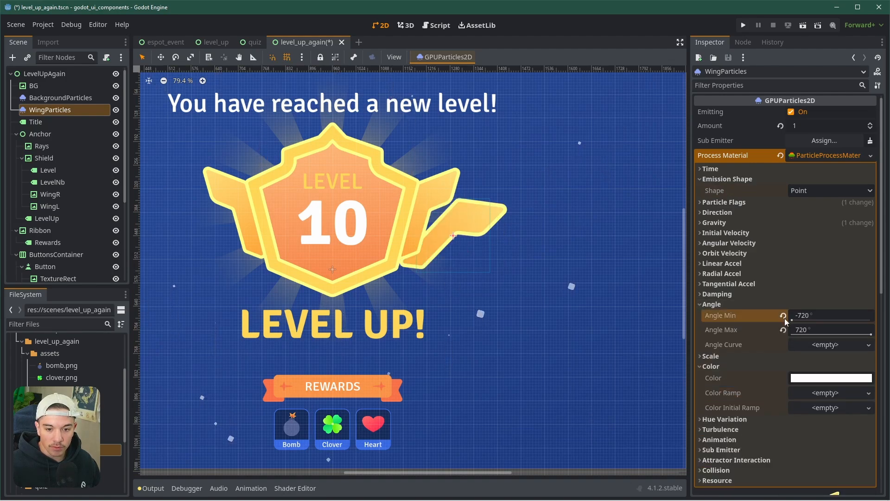
{"action": "left_click", "coordinate": [784, 330]}
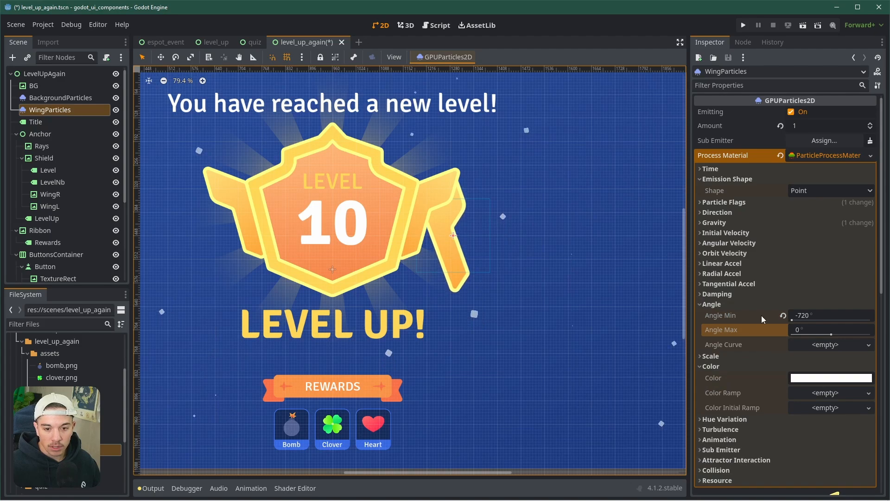
{"action": "left_click", "coordinate": [784, 315]}
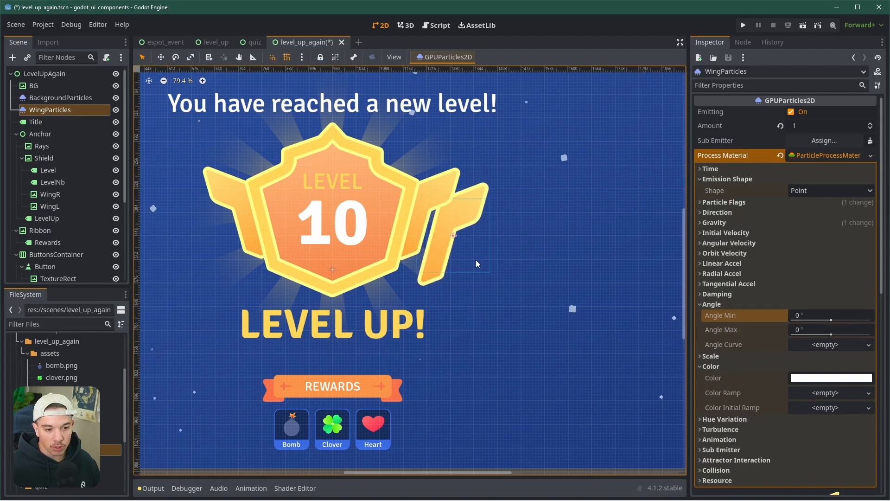
Step: Set the Y gravity of the wing particles to -23
{"action": "middle_click_drag", "start_coordinate": [482, 259], "coordinate": [395, 306]}
{"action": "scroll", "coordinate": [333, 279], "scroll_direction": "up", "scroll_amount": 3}
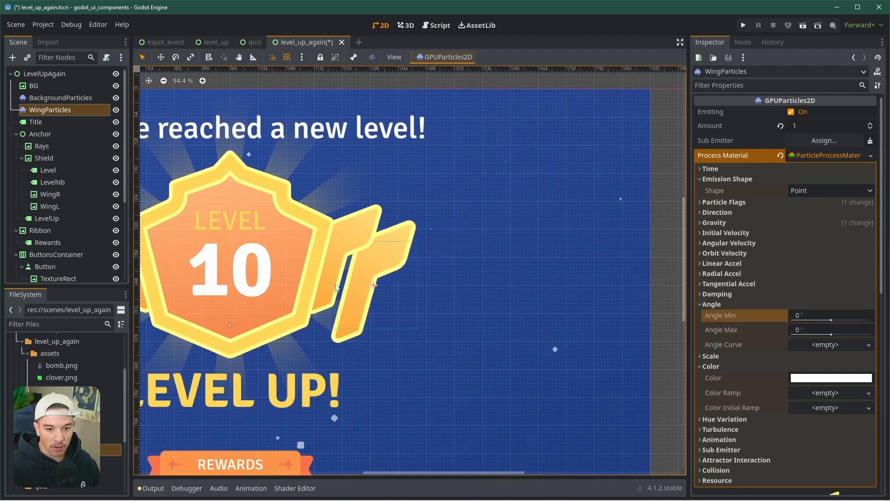
{"action": "left_click", "coordinate": [714, 222]}
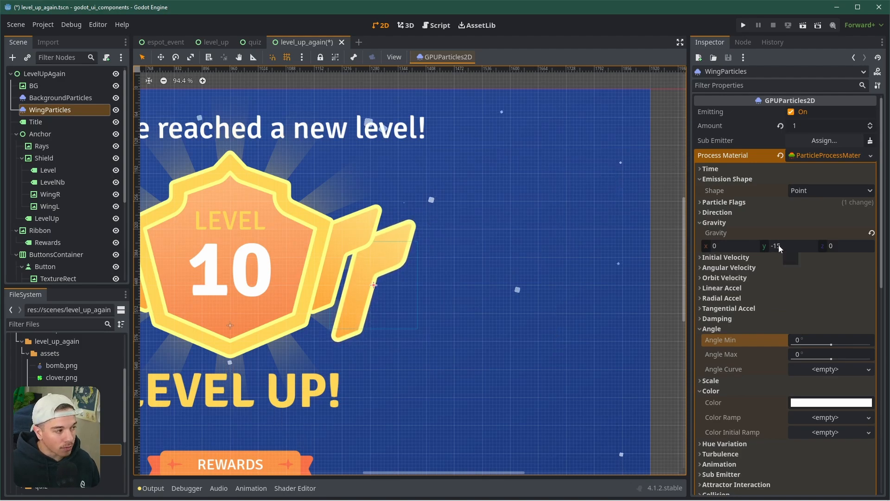
{"action": "left_click", "coordinate": [793, 245]}
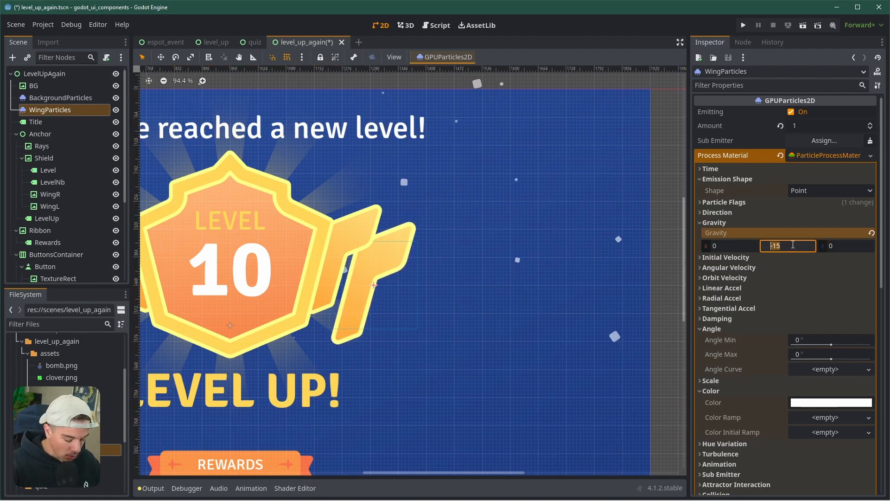
{"action": "type", "text": "-23"}
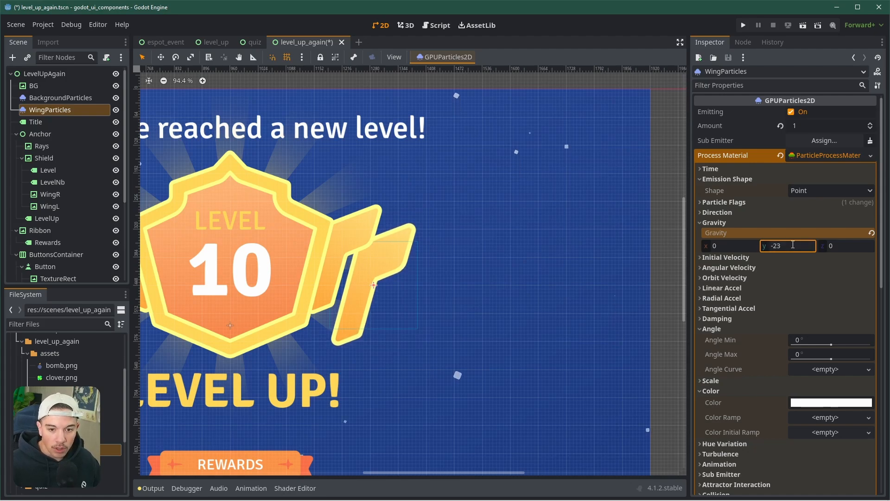
Step: Give the wing particles an initial velocity with a minimum of 32.65 and a maximum of 121.46
{"action": "left_click", "coordinate": [714, 223]}
{"action": "left_click", "coordinate": [725, 233]}
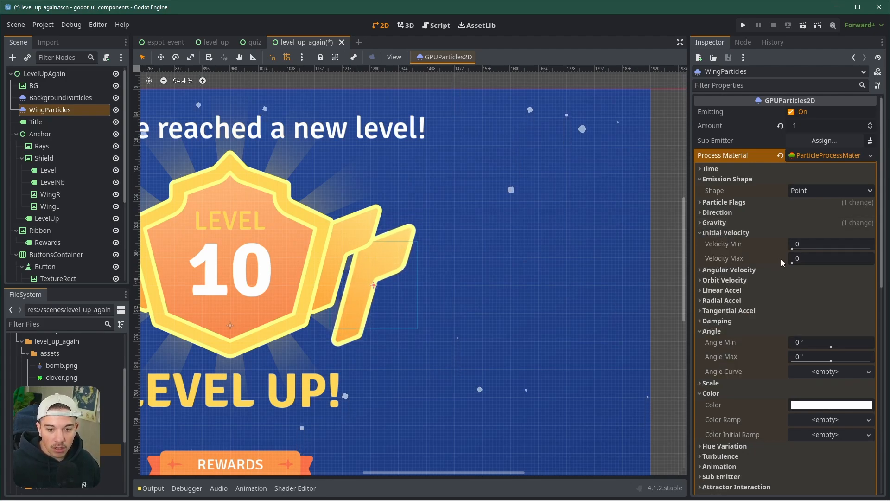
{"action": "mouse_move", "coordinate": [793, 249]}
{"action": "left_mouse_down"}
{"action": "mouse_move", "coordinate": [849, 244]}
{"action": "mouse_move", "coordinate": [823, 260]}
{"action": "mouse_move", "coordinate": [784, 260]}
{"action": "left_mouse_up"}
{"action": "left_click", "coordinate": [808, 248]}
{"action": "type", "text": "119.79"}
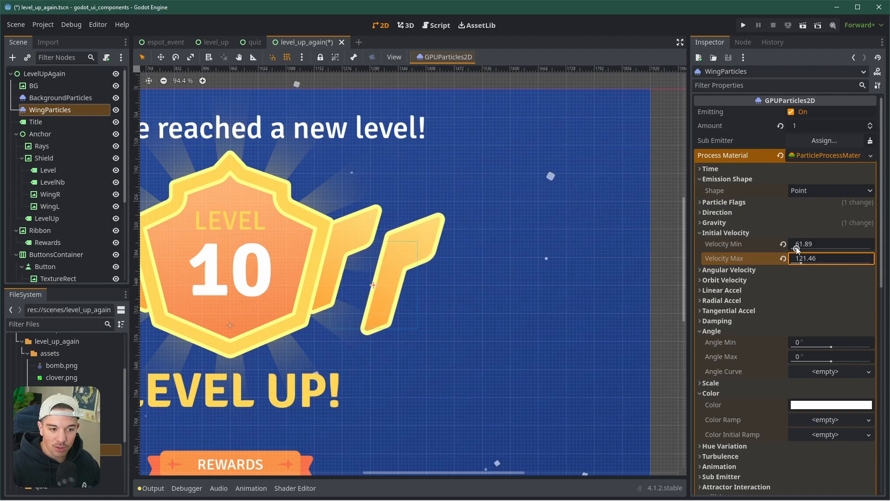
Step: Add damping to the wing particles with a minimum of 24.351 and a maximum of 35.088
{"action": "left_click", "coordinate": [710, 233]}
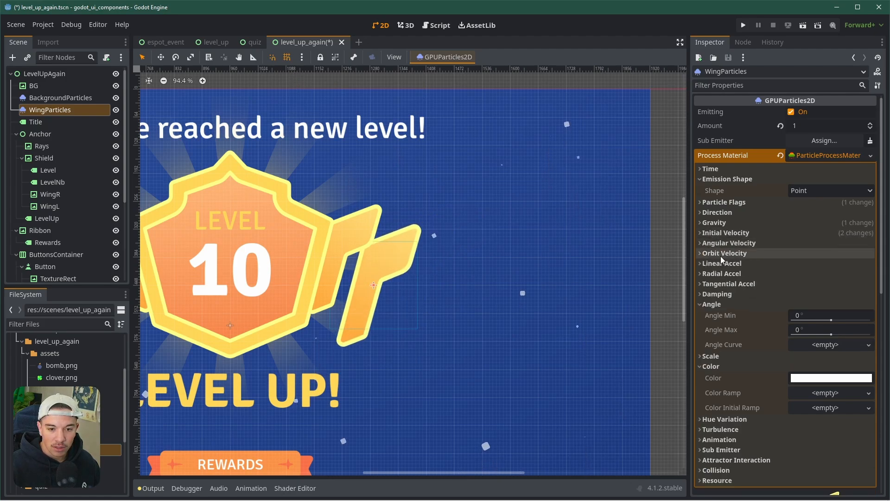
{"action": "left_click", "coordinate": [721, 296]}
{"action": "left_click_drag", "start_coordinate": [796, 305], "coordinate": [828, 324]}
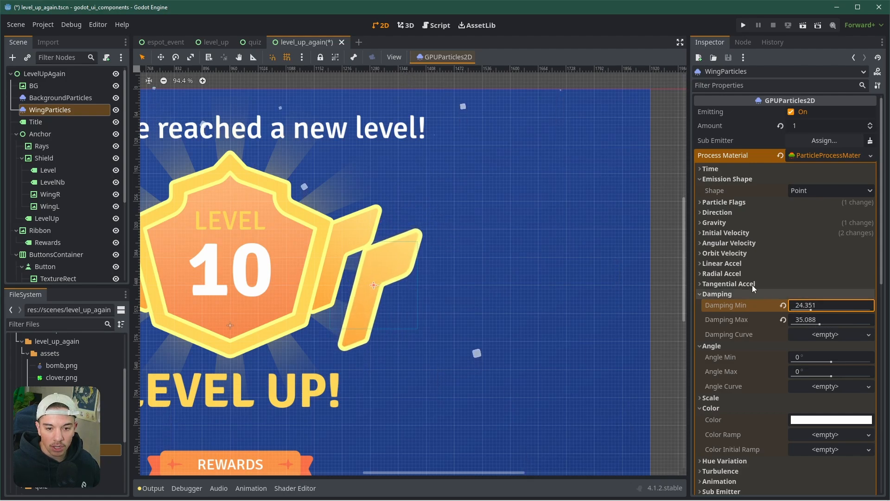
Step: Set the spread of the wing particles' direction to 0
{"action": "left_click", "coordinate": [713, 222]}
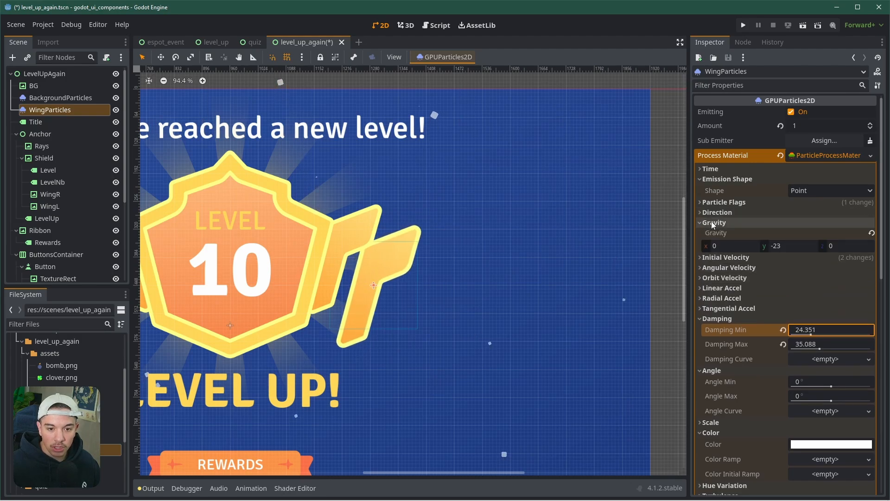
{"action": "left_click", "coordinate": [713, 214]}
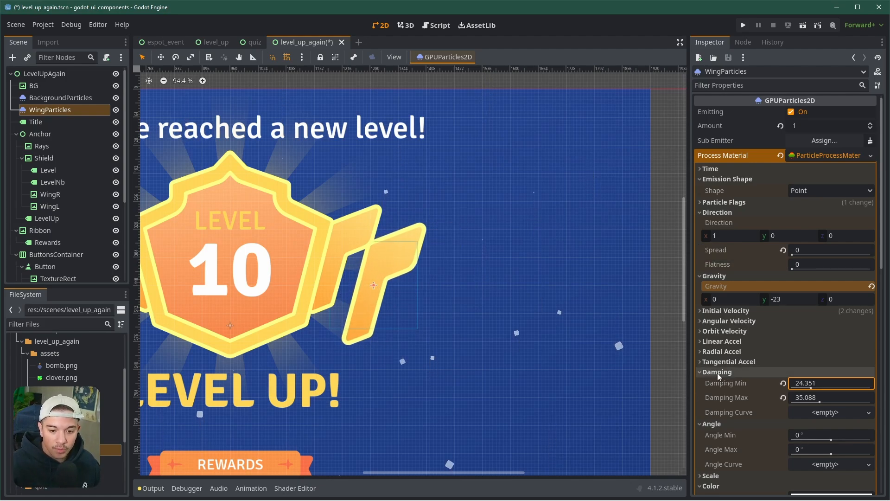
Step: Copy the minimum damping value of 24.351 into the maximum damping and save the scene
{"action": "scroll", "coordinate": [735, 391], "scroll_direction": "down", "scroll_amount": 3}
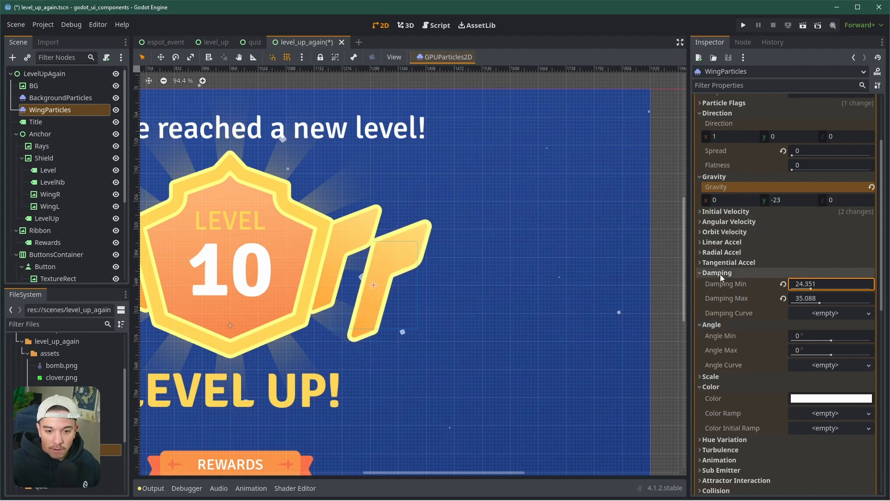
{"action": "key", "text": "ctrl+a"}
{"action": "key", "text": "ctrl+c"}
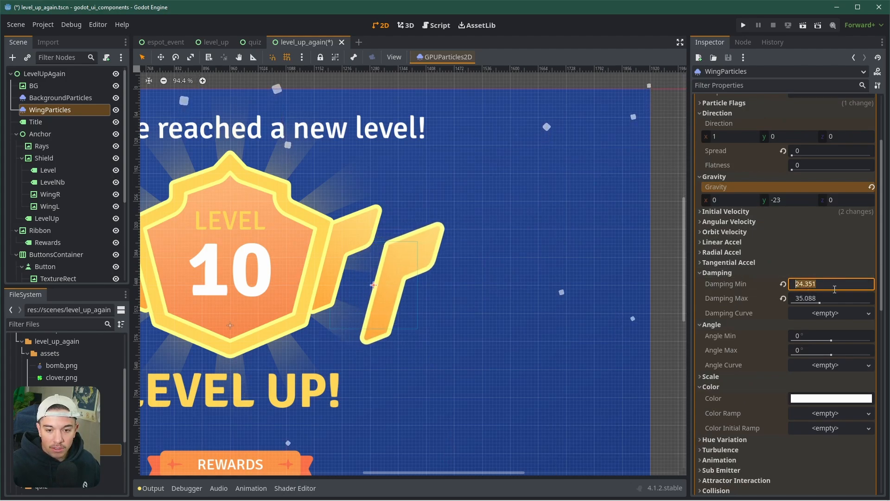
{"action": "left_click", "coordinate": [834, 298]}
{"action": "key", "text": "ctrl+v"}
{"action": "key", "text": "Return"}
{"action": "key", "text": "ctrl+s"}
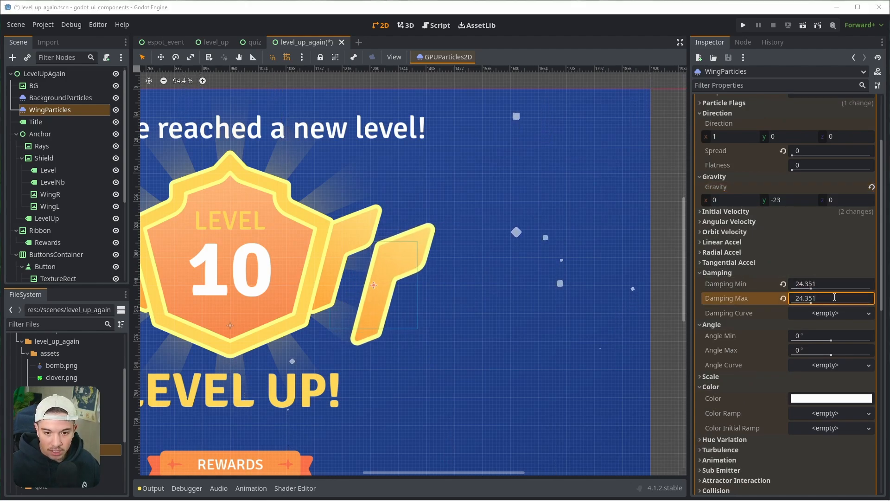
Step: Reset the time randomness of the WingParticles emitter to its default
{"action": "scroll", "coordinate": [753, 266], "scroll_direction": "up", "scroll_amount": 3}
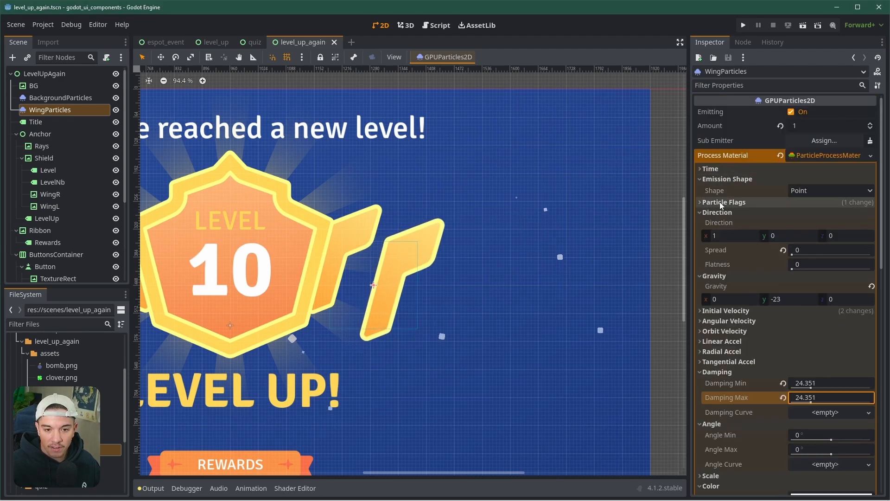
{"action": "scroll", "coordinate": [723, 278], "scroll_direction": "down", "scroll_amount": 3}
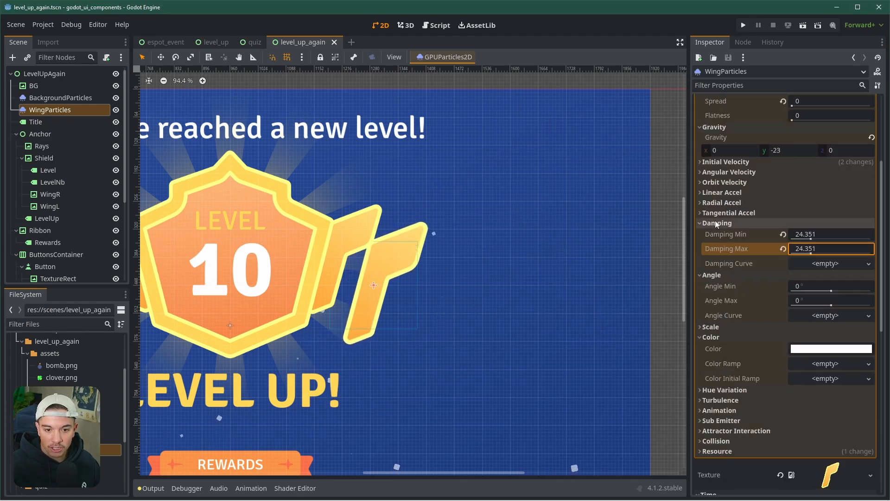
{"action": "scroll", "coordinate": [714, 221], "scroll_direction": "down", "scroll_amount": 4}
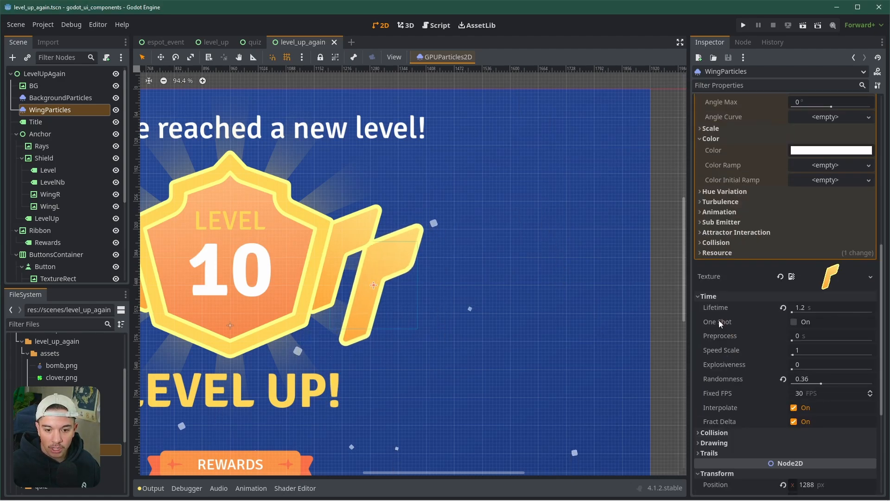
{"action": "left_click", "coordinate": [783, 378]}
Step: Set both the minimum and maximum initial velocity of the wing particles to 50
{"action": "scroll", "coordinate": [708, 369], "scroll_direction": "up", "scroll_amount": 7}
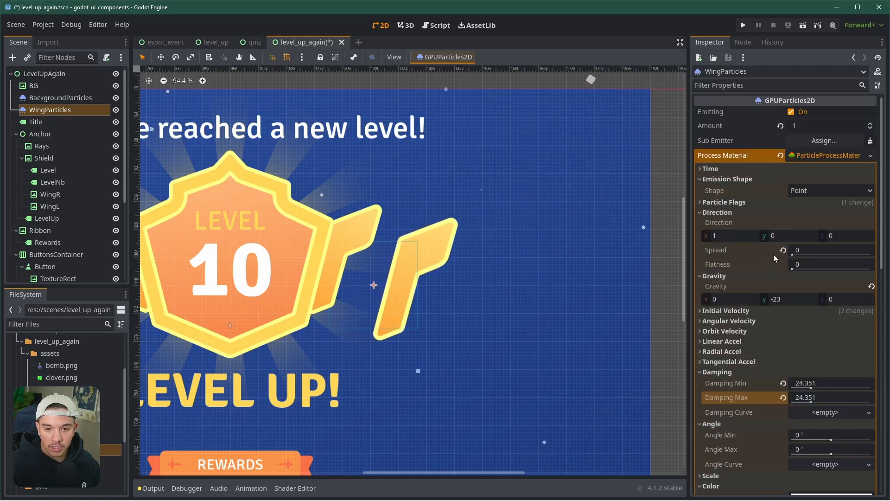
{"action": "left_click", "coordinate": [712, 213]}
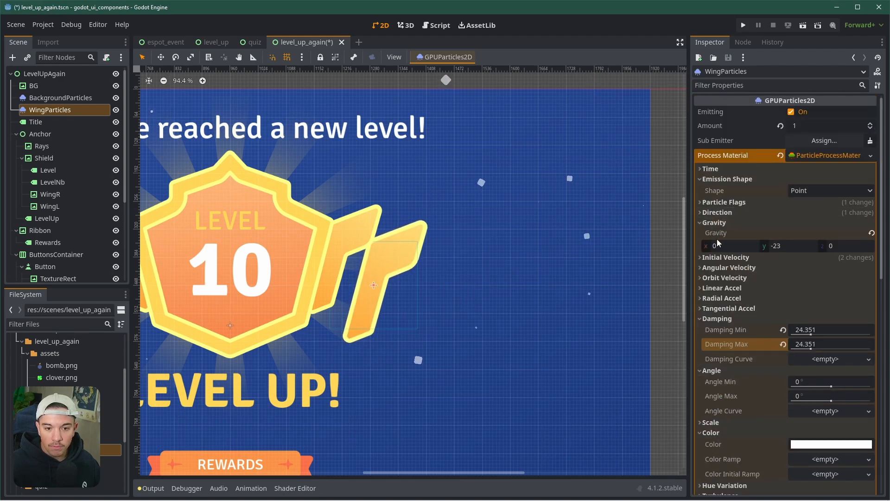
{"action": "left_click", "coordinate": [725, 319]}
{"action": "left_click", "coordinate": [719, 278]}
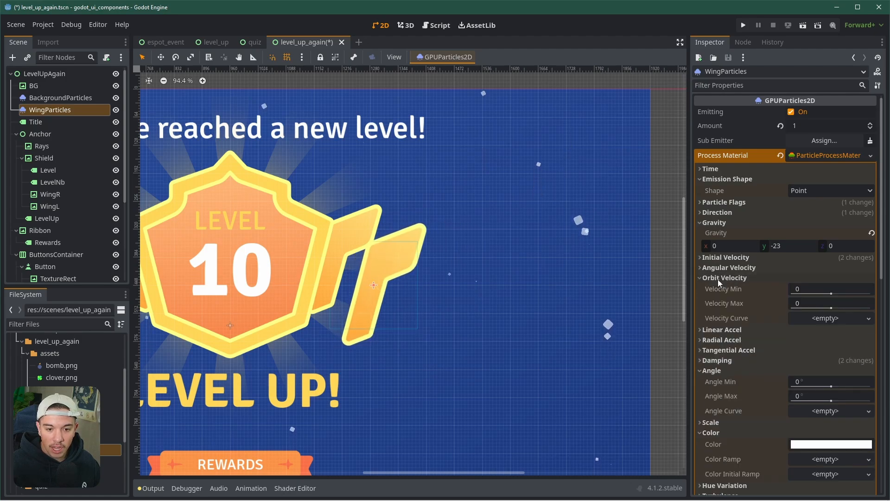
{"action": "left_click", "coordinate": [717, 278]}
{"action": "left_click", "coordinate": [715, 257]}
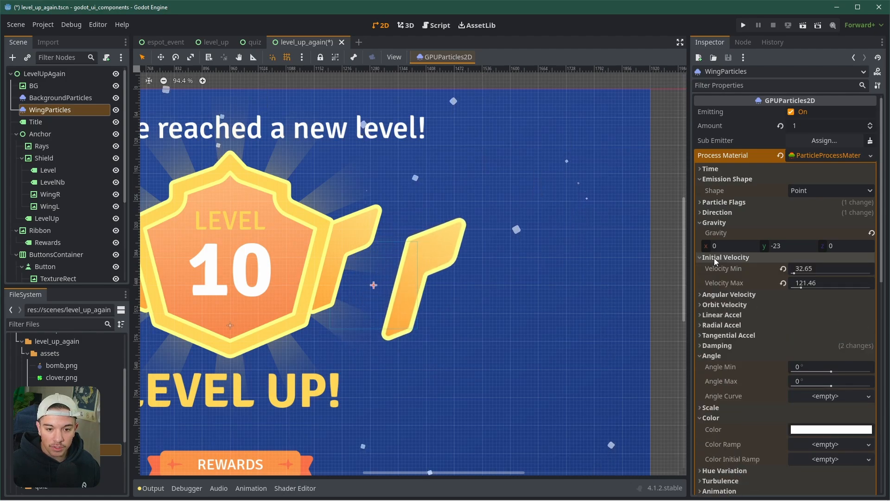
{"action": "type", "text": "50"}
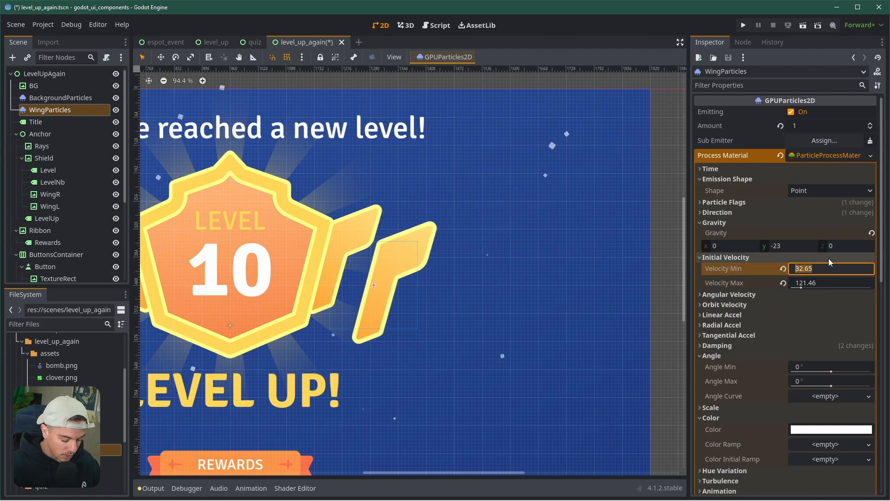
{"action": "key", "text": "Tab"}
{"action": "type", "text": "50"}
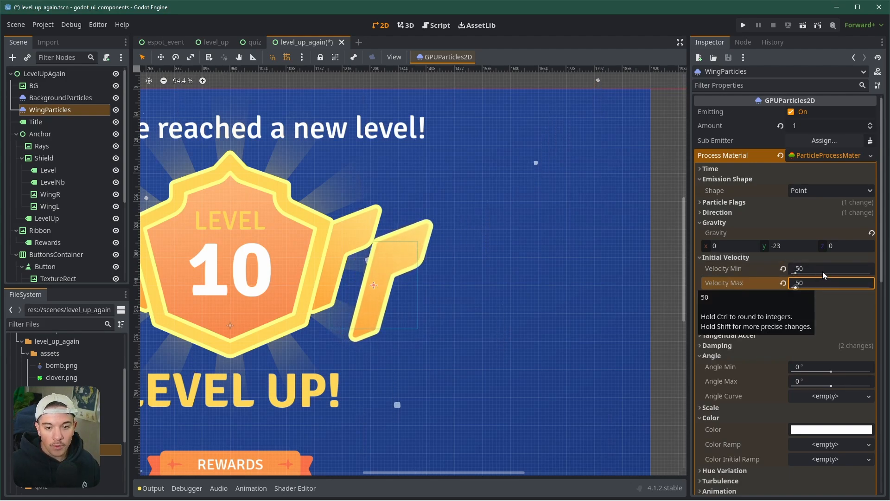
Step: Set the wing particles' minimum and maximum initial velocity to 80 and save the scene
{"action": "left_click", "coordinate": [823, 271]}
{"action": "type", "text": "80"}
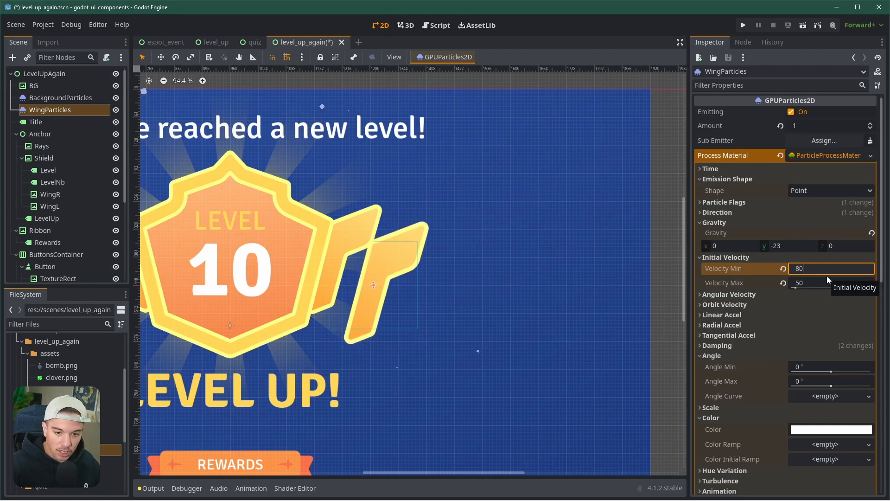
{"action": "key", "text": "Tab"}
{"action": "type", "text": "9"}
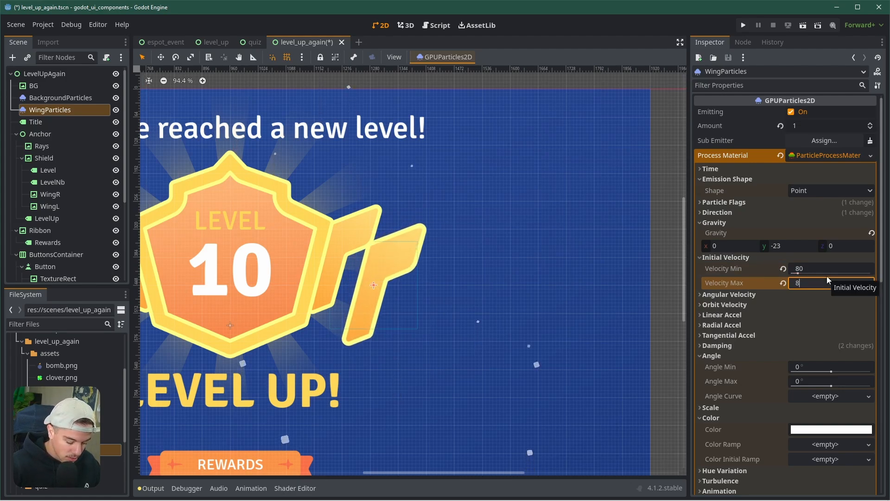
{"action": "type", "text": "80"}
{"action": "key", "text": "Return"}
{"action": "key", "text": "ctrl+s"}
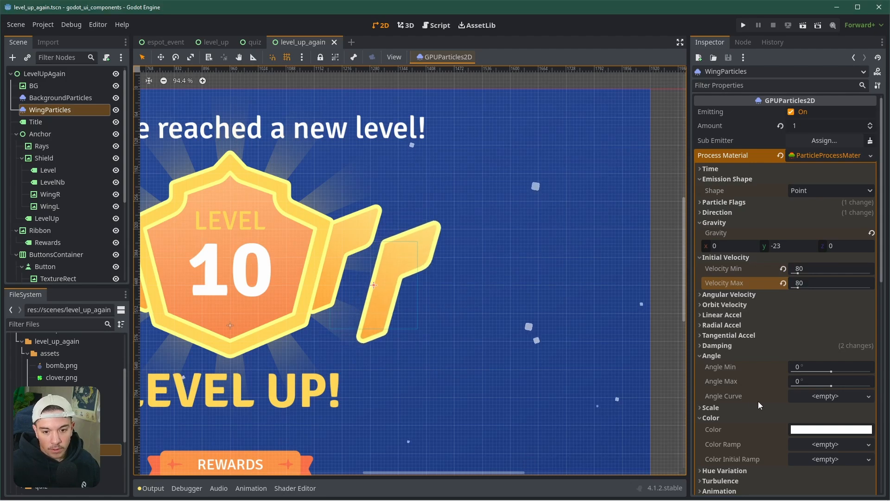
Step: Try a minimum scale of 0.7 for the wing particles and reset it to the default
{"action": "scroll", "coordinate": [758, 405], "scroll_direction": "down", "scroll_amount": 3}
{"action": "left_click", "coordinate": [711, 308]}
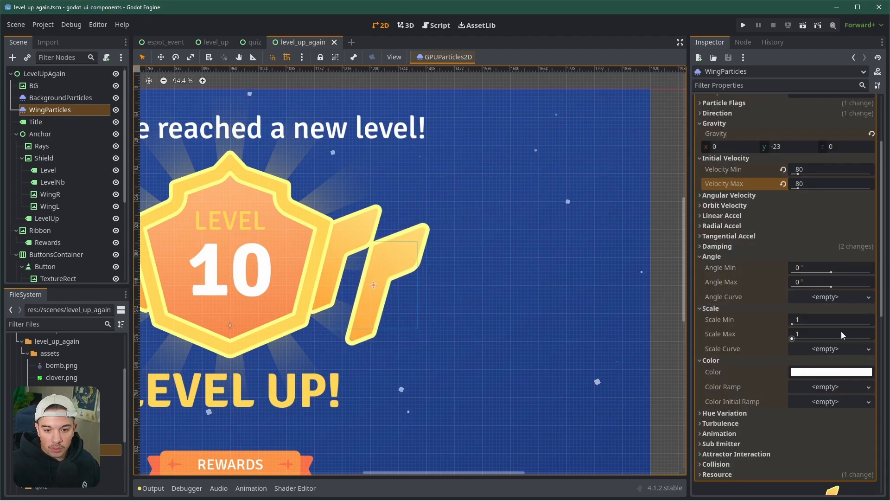
{"action": "left_click", "coordinate": [814, 320]}
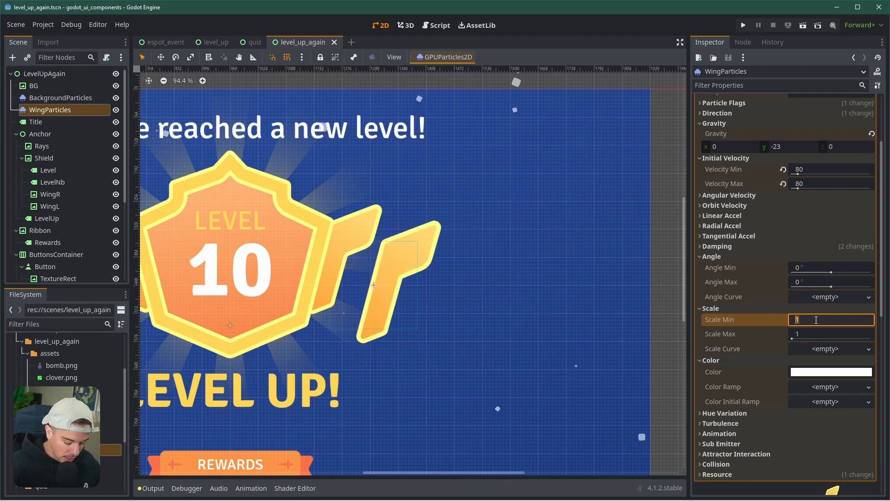
{"action": "type", "text": "0.7"}
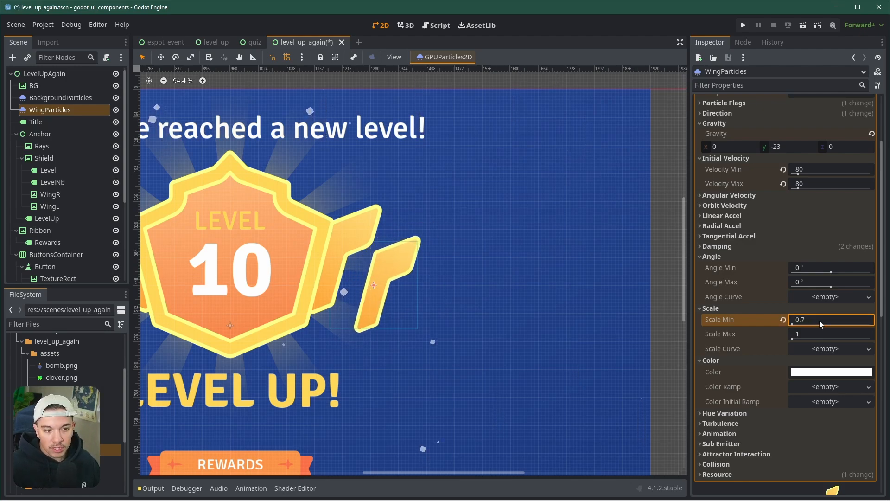
{"action": "left_click", "coordinate": [816, 332]}
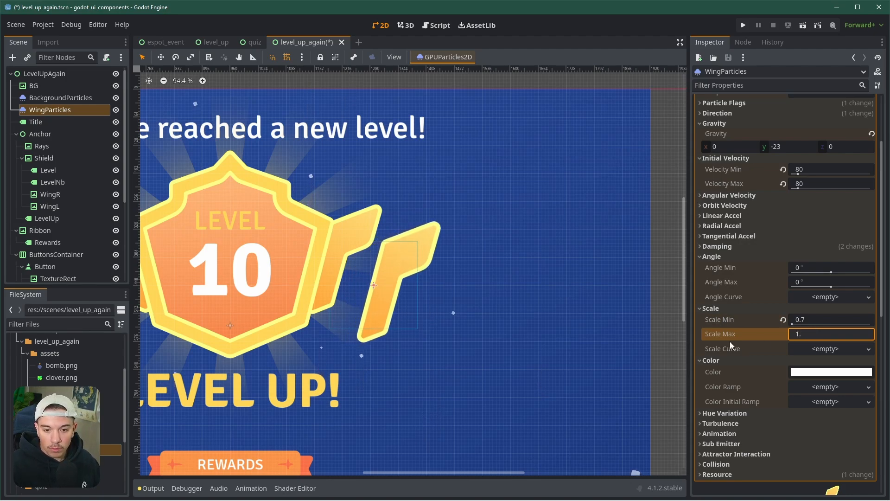
{"action": "left_click", "coordinate": [783, 320]}
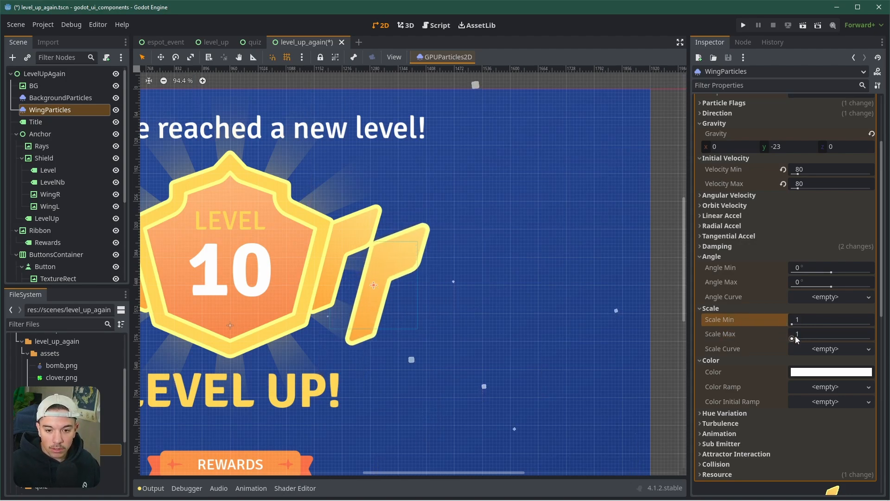
Step: Set both the maximum and minimum scale of the wing particles to 1.3
{"action": "left_click", "coordinate": [826, 350]}
{"action": "left_click", "coordinate": [810, 332]}
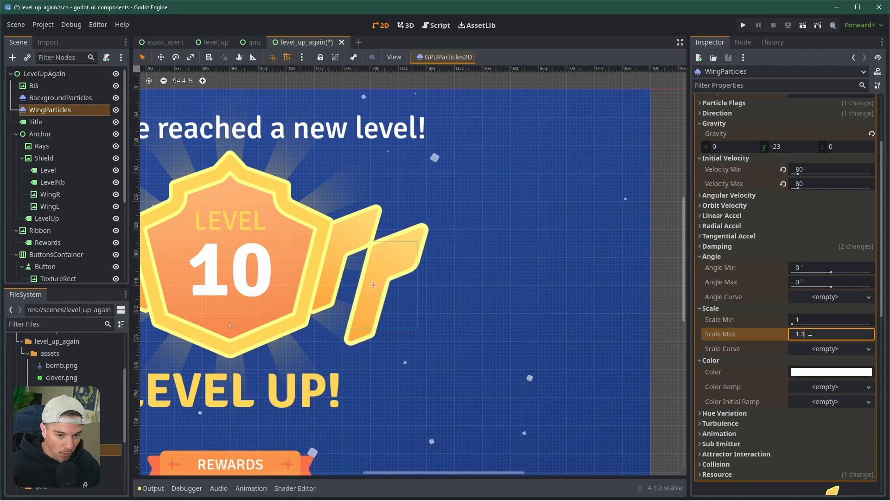
{"action": "left_click", "coordinate": [811, 319]}
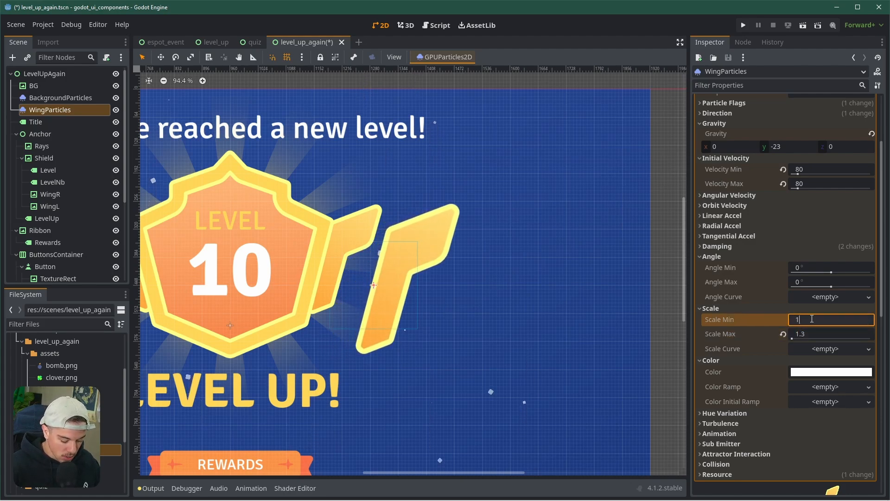
Step: Assign a new CurveTexture as the wing particles' scale curve and expand its properties
{"action": "left_click", "coordinate": [825, 349]}
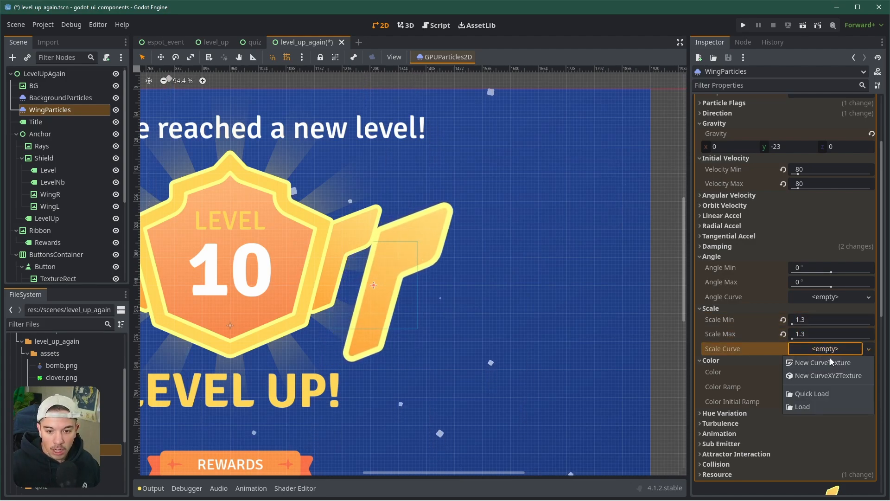
{"action": "left_click", "coordinate": [829, 359]}
{"action": "left_click", "coordinate": [825, 358]}
{"action": "left_click", "coordinate": [824, 350]}
{"action": "left_click", "coordinate": [825, 364]}
{"action": "left_click", "coordinate": [815, 360]}
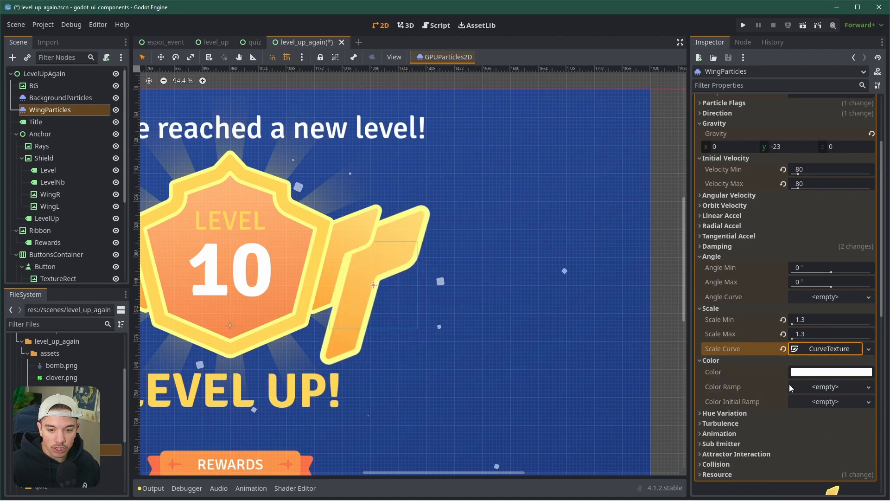
{"action": "left_click", "coordinate": [827, 388]}
{"action": "left_click", "coordinate": [830, 402]}
{"action": "left_click", "coordinate": [805, 352]}
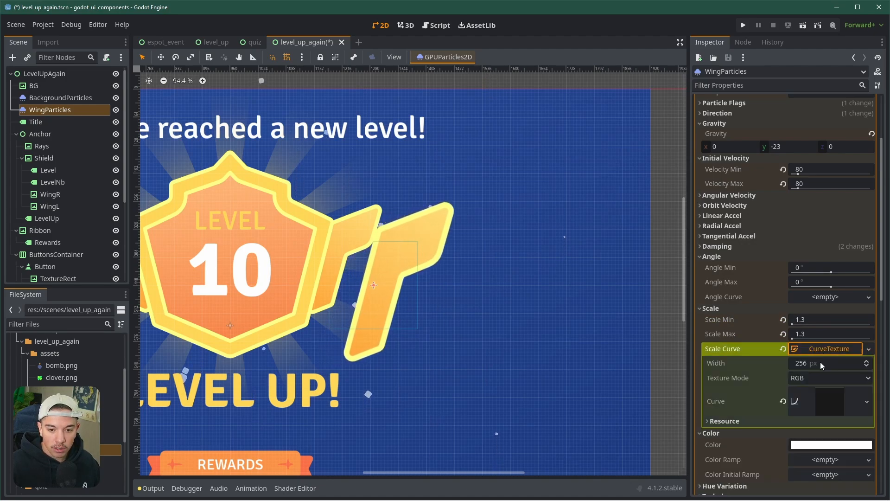
Step: Shape the scale curve to start at about 0.59, end at 1, and steepen its end tangent to about -36.3°
{"action": "left_click", "coordinate": [802, 403]}
{"action": "scroll", "coordinate": [769, 386], "scroll_direction": "down", "scroll_amount": 3}
{"action": "left_click_drag", "start_coordinate": [715, 293], "coordinate": [707, 309]}
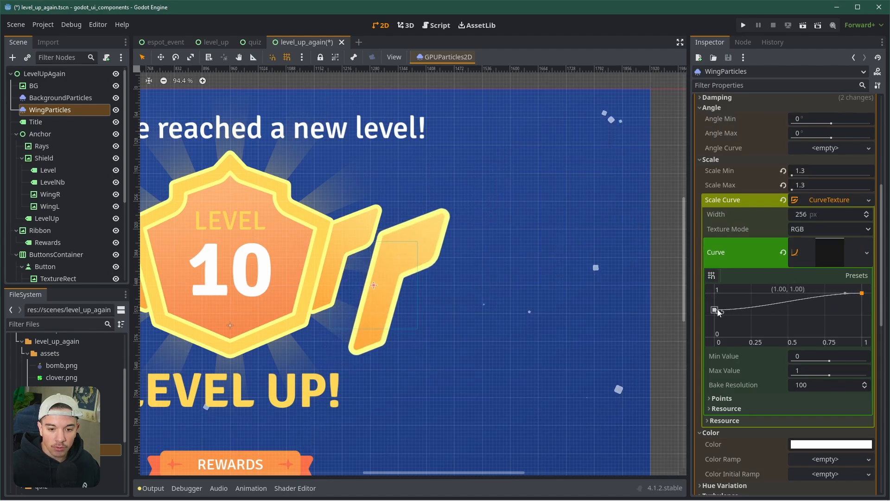
{"action": "left_click_drag", "start_coordinate": [716, 309], "coordinate": [715, 312]}
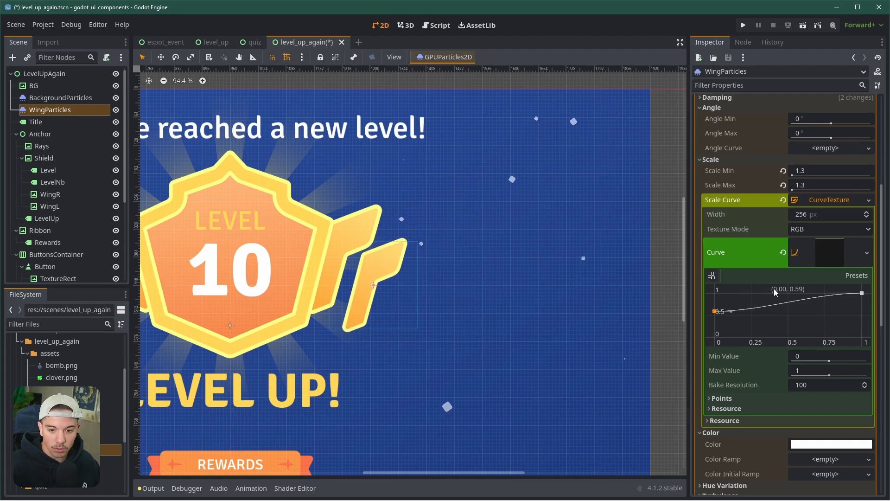
{"action": "left_click_drag", "start_coordinate": [845, 293], "coordinate": [845, 301]}
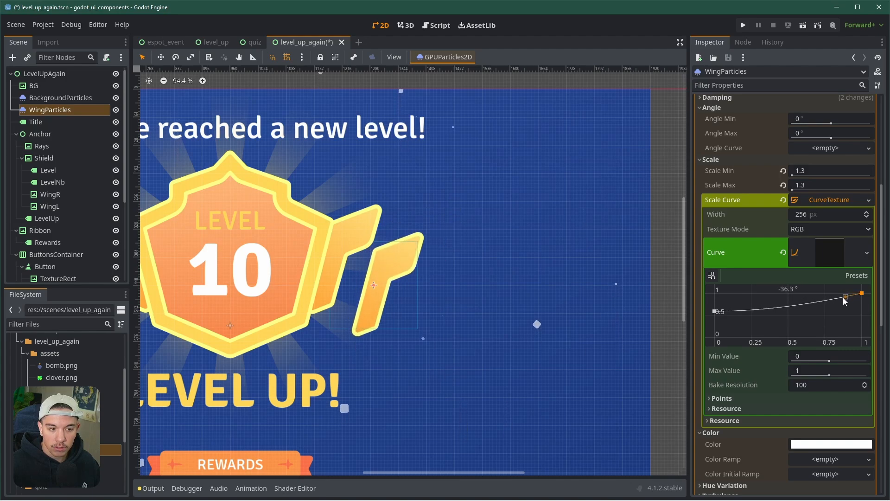
Step: Set the wing particles' lifetime to 1.6 s and save the scene
{"action": "scroll", "coordinate": [783, 350], "scroll_direction": "up", "scroll_amount": 5}
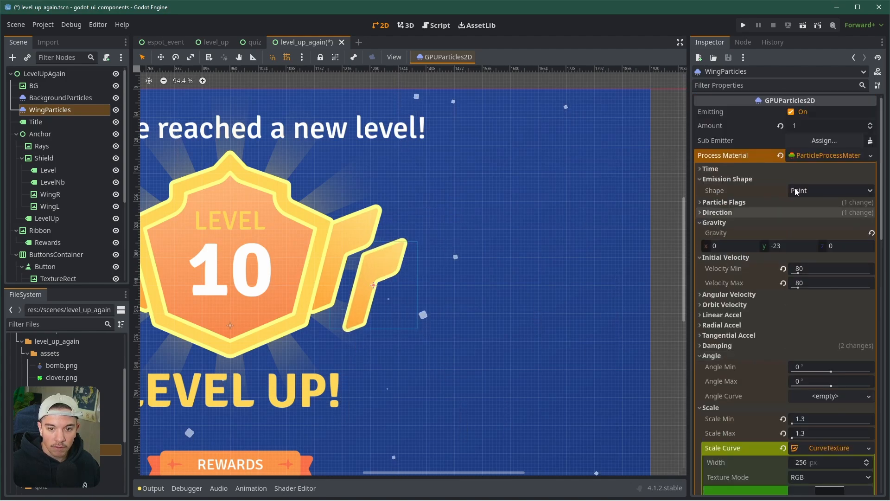
{"action": "left_click", "coordinate": [702, 179]}
{"action": "scroll", "coordinate": [722, 359], "scroll_direction": "down", "scroll_amount": 2}
{"action": "scroll", "coordinate": [724, 357], "scroll_direction": "down", "scroll_amount": 5}
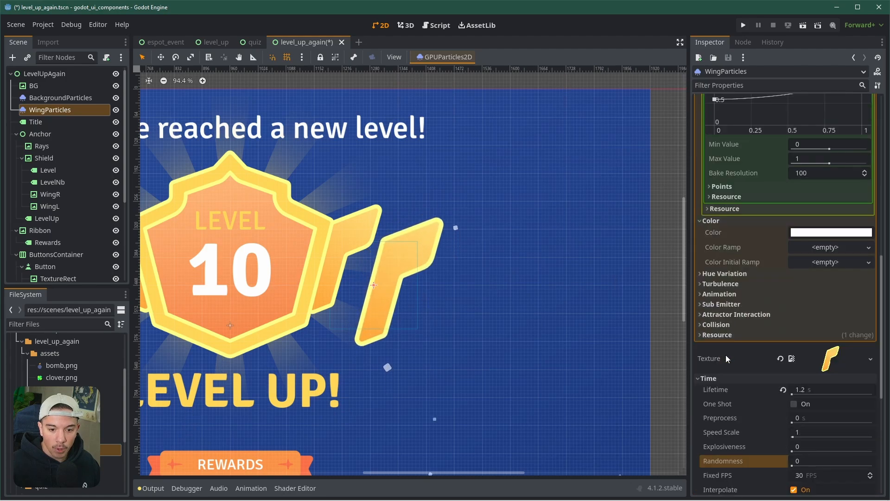
{"action": "scroll", "coordinate": [761, 376], "scroll_direction": "up", "scroll_amount": 1}
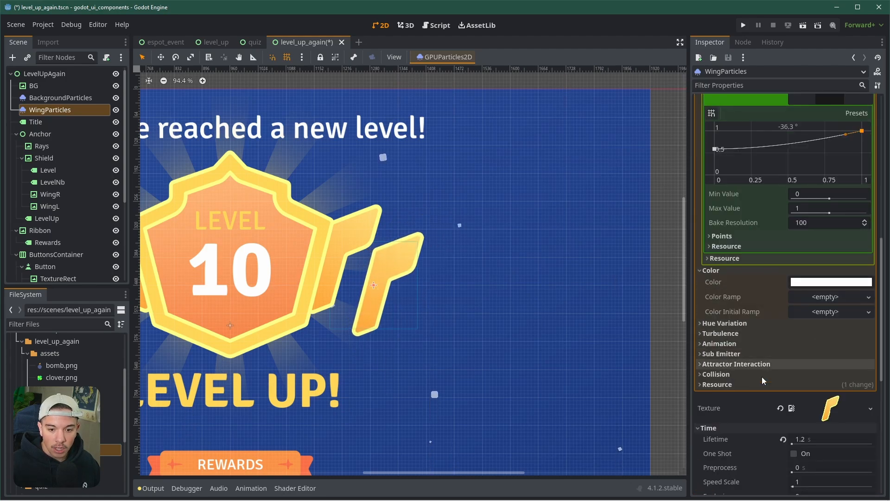
{"action": "scroll", "coordinate": [813, 394], "scroll_direction": "down", "scroll_amount": 2}
{"action": "left_click", "coordinate": [826, 340]}
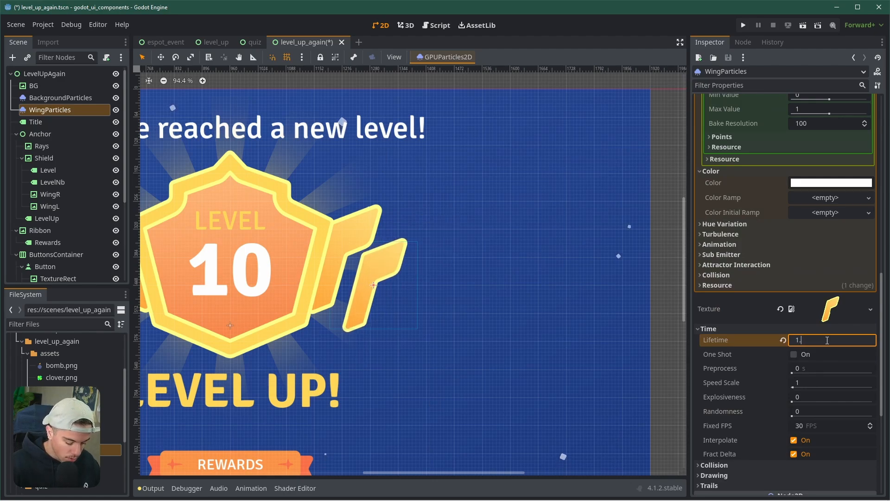
{"action": "key", "text": "Return"}
{"action": "key", "text": "ctrl+s"}
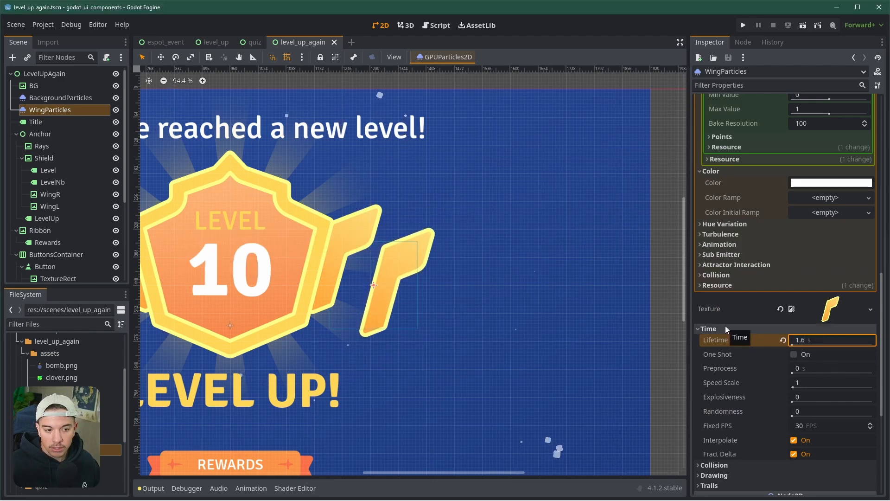
Step: Tilt the scale curve's start tangent to about 23.8° and collapse the Scale properties
{"action": "scroll", "coordinate": [774, 302], "scroll_direction": "up", "scroll_amount": 7}
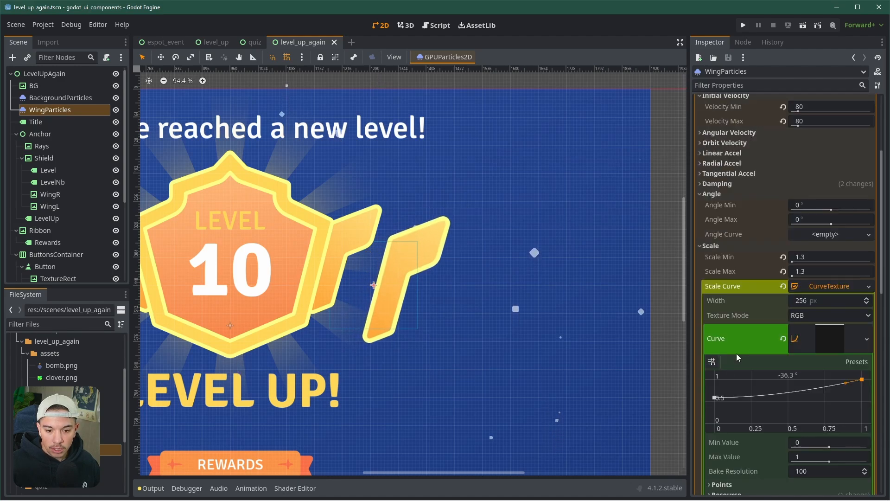
{"action": "left_click_drag", "start_coordinate": [732, 396], "coordinate": [733, 395]}
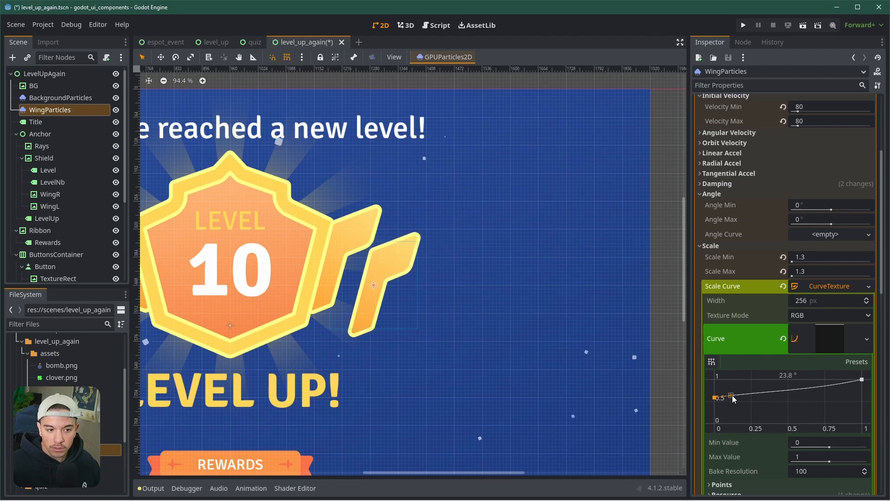
{"action": "scroll", "coordinate": [702, 311], "scroll_direction": "up", "scroll_amount": 3}
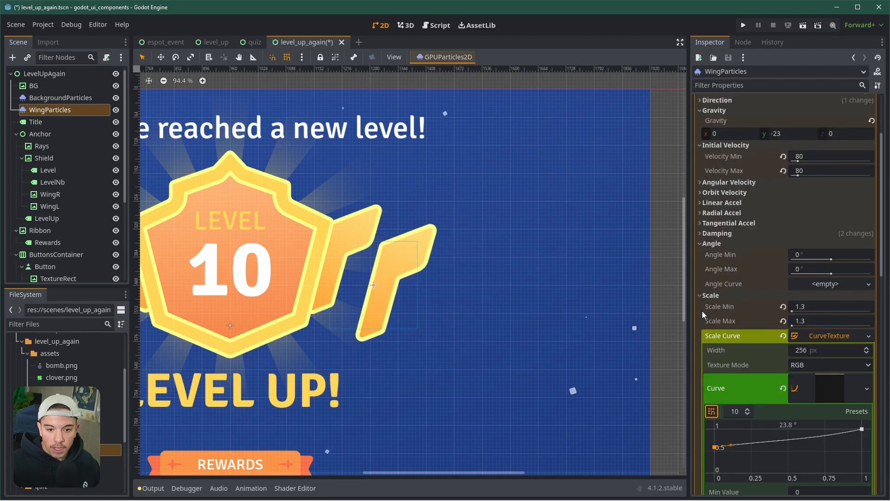
{"action": "scroll", "coordinate": [702, 311], "scroll_direction": "down", "scroll_amount": 2}
{"action": "left_click", "coordinate": [707, 295]}
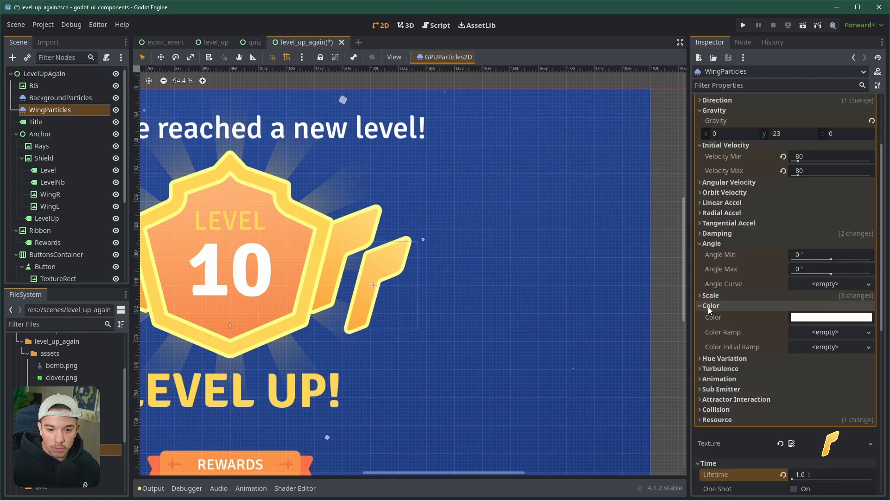
Step: Assign a new gradient texture as the wing particles' color ramp and open its gradient for editing
{"action": "left_click", "coordinate": [819, 332]}
{"action": "left_click", "coordinate": [817, 340]}
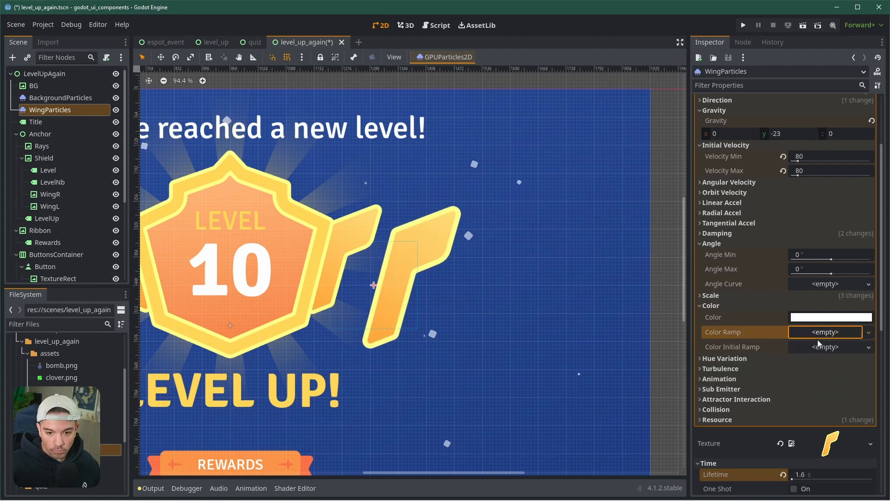
{"action": "left_click", "coordinate": [803, 346]}
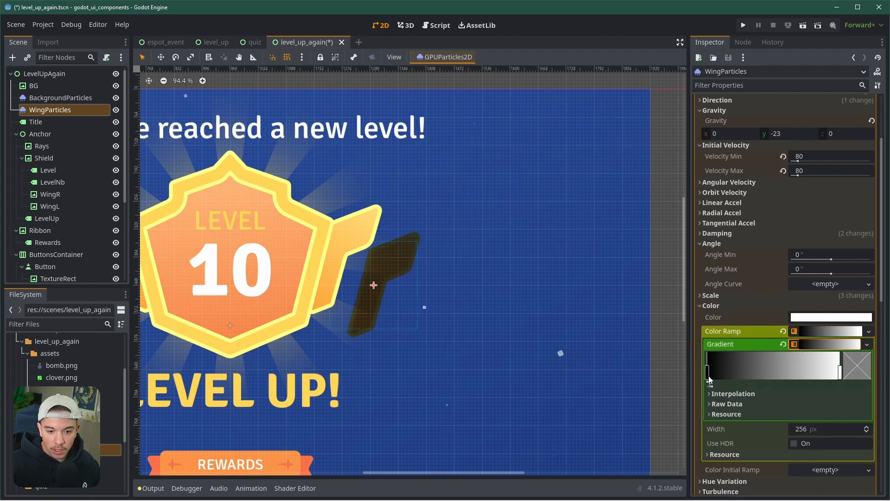
Step: Replace the color ramp's black starting stop with a white one near the gradient's start and lower its alpha strongly
{"action": "right_click", "coordinate": [708, 376]}
{"action": "left_click", "coordinate": [855, 368]}
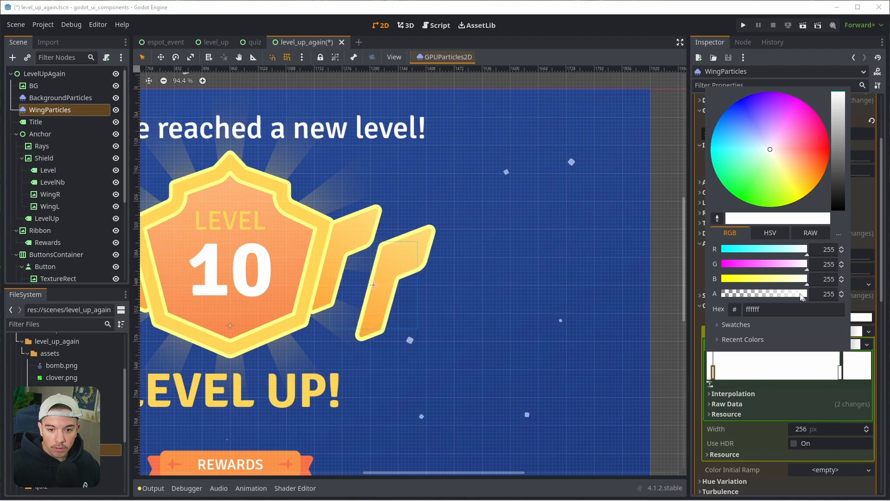
{"action": "left_click_drag", "start_coordinate": [802, 295], "coordinate": [743, 296]}
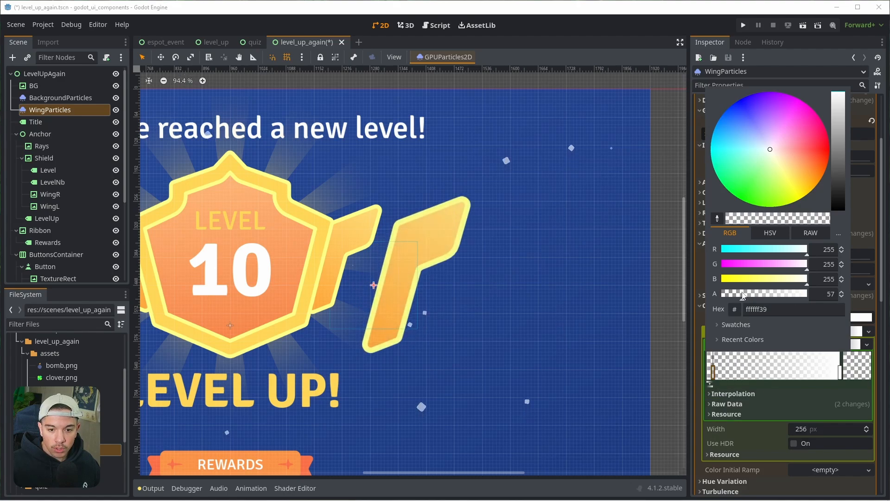
Step: Add a white stop near the middle of the color ramp gradient and lower its alpha
{"action": "left_click", "coordinate": [744, 371]}
{"action": "left_click", "coordinate": [861, 374]}
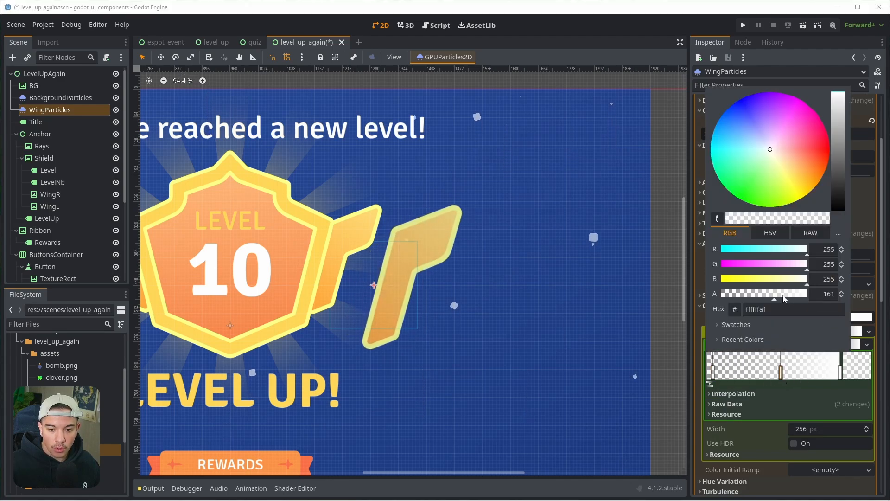
{"action": "left_click_drag", "start_coordinate": [784, 299], "coordinate": [717, 287]}
Step: Fade the gradient's end stop to transparent by lowering the alpha of its white color
{"action": "left_click", "coordinate": [840, 371]}
{"action": "left_click", "coordinate": [839, 372]}
{"action": "left_click", "coordinate": [858, 369]}
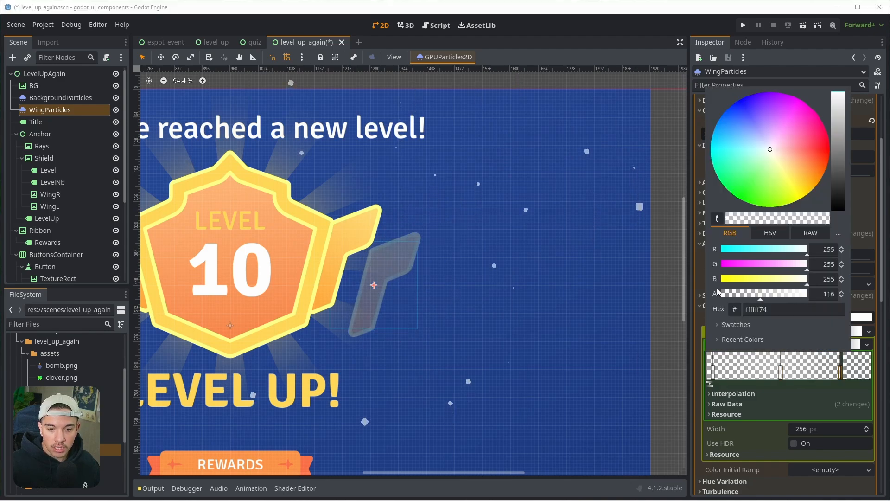
{"action": "left_click", "coordinate": [769, 382]}
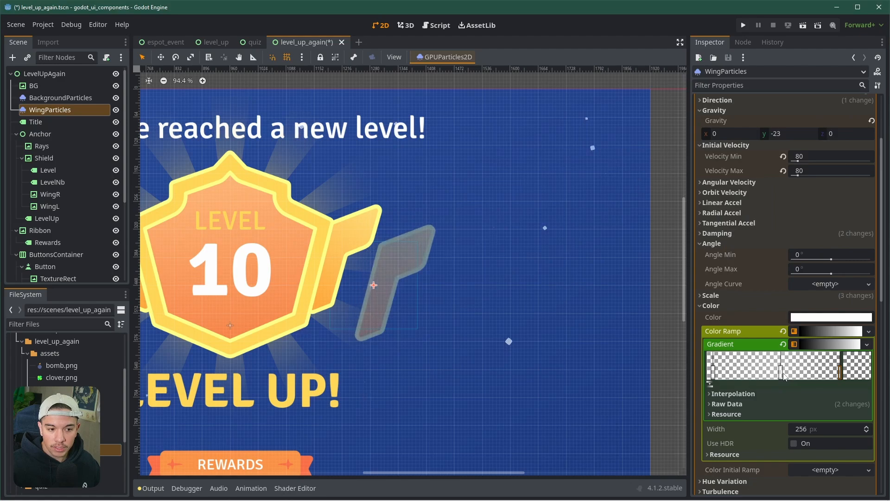
Step: Shift the gradient's middle stop toward the end and raise the first stop's alpha to about 190
{"action": "left_click_drag", "start_coordinate": [781, 371], "coordinate": [798, 373]}
{"action": "left_click", "coordinate": [713, 373]}
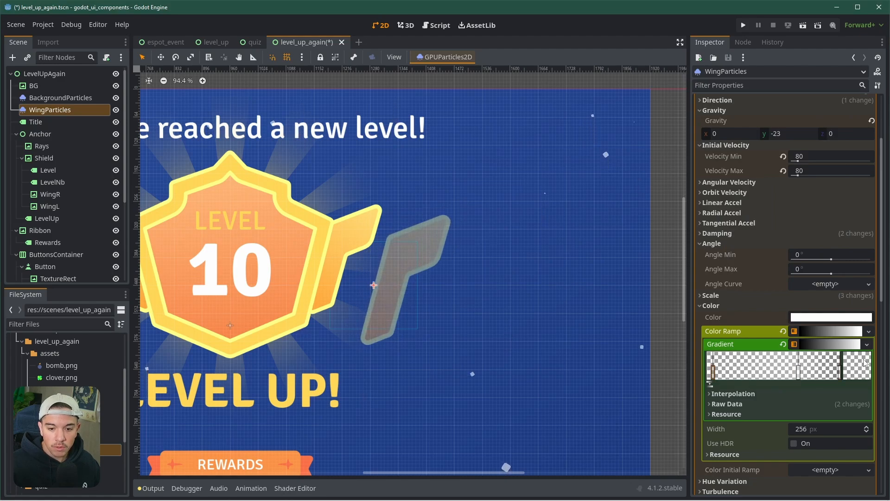
{"action": "left_click", "coordinate": [857, 367]}
{"action": "left_click_drag", "start_coordinate": [773, 295], "coordinate": [790, 297]}
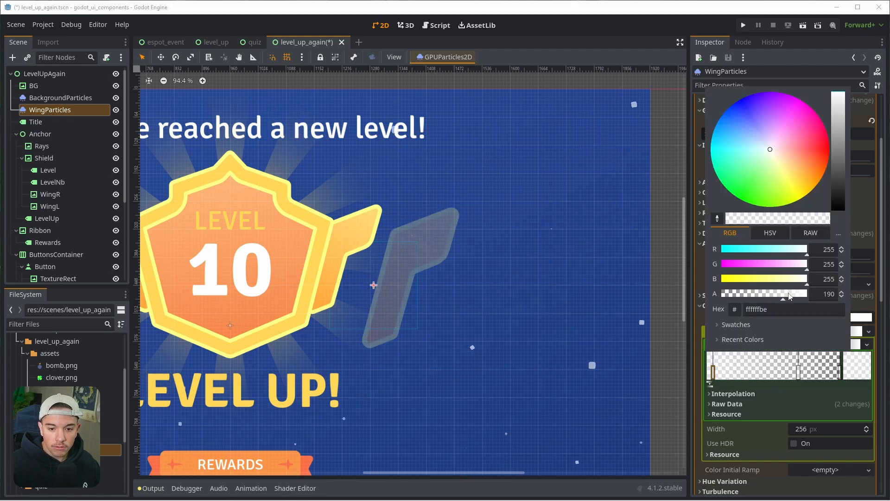
{"action": "left_click", "coordinate": [703, 378]}
Step: Move the first stop to the very start of the gradient and the middle stop back to about its center
{"action": "left_click_drag", "start_coordinate": [713, 372], "coordinate": [706, 372]}
{"action": "left_click_drag", "start_coordinate": [798, 374], "coordinate": [775, 374]}
{"action": "scroll", "coordinate": [277, 285], "scroll_direction": "down", "scroll_amount": 2}
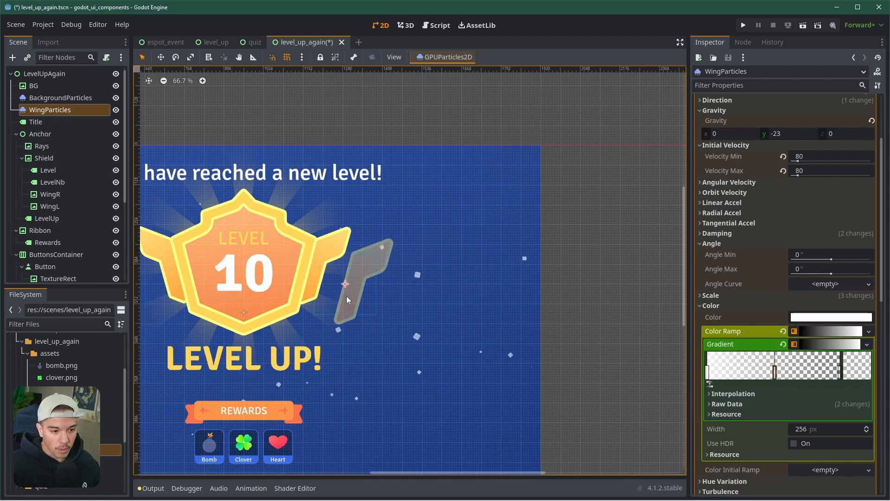
Step: Move the WingParticles emitter onto the shield's right wing, to about X 1200, Y 392 px
{"action": "left_click_drag", "start_coordinate": [348, 284], "coordinate": [324, 274]}
{"action": "key", "text": "ctrl+z"}
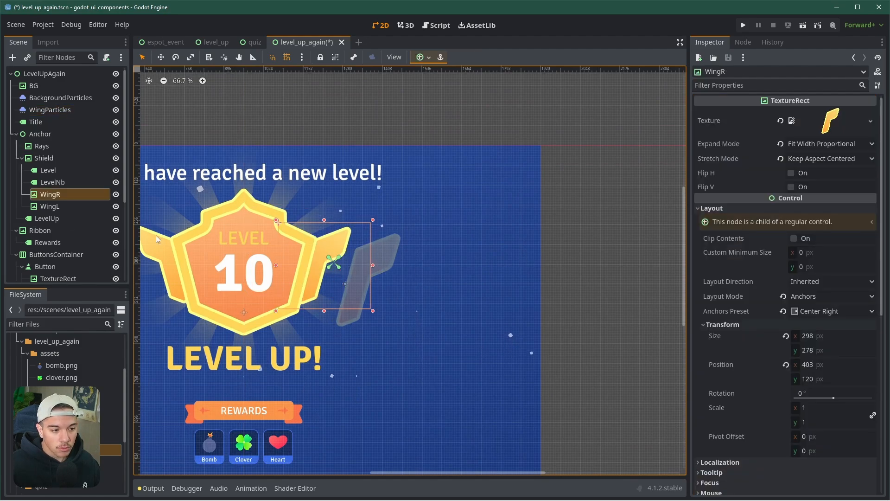
{"action": "left_click", "coordinate": [49, 110]}
{"action": "scroll", "coordinate": [278, 245], "scroll_direction": "up", "scroll_amount": 3}
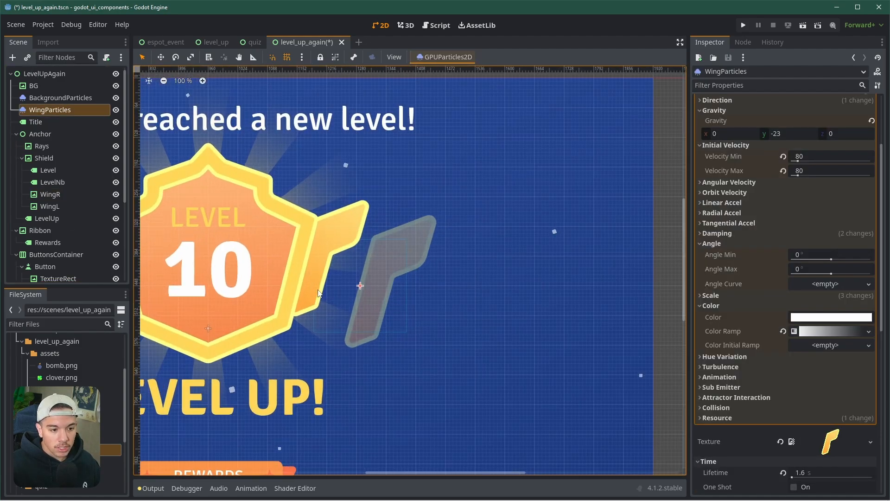
{"action": "right_click", "coordinate": [367, 286], "text": "alt"}
{"action": "left_click", "coordinate": [359, 285]}
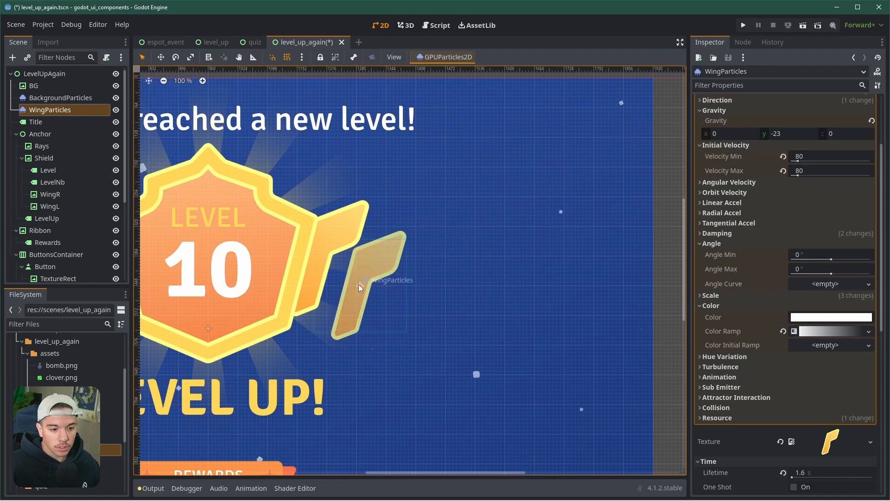
{"action": "right_click", "coordinate": [357, 286], "text": "alt"}
{"action": "left_click", "coordinate": [361, 285]}
{"action": "right_click", "coordinate": [362, 284], "text": "alt"}
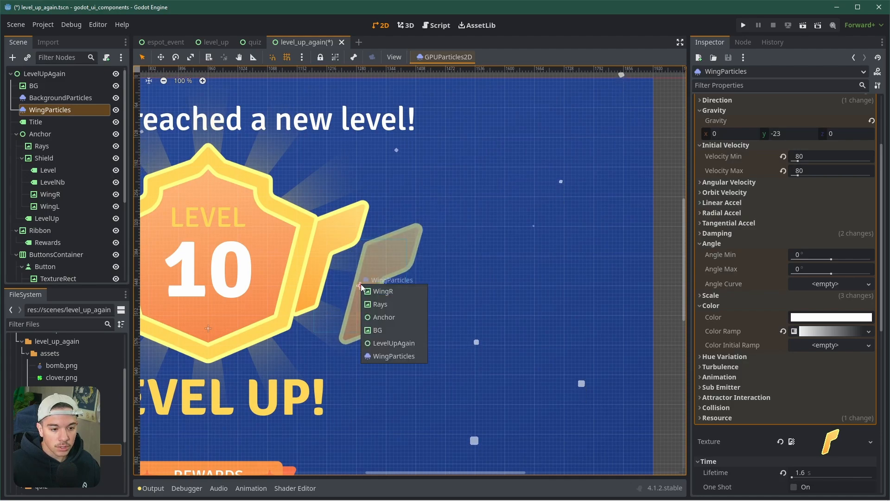
{"action": "left_click", "coordinate": [388, 355]}
{"action": "left_click_drag", "start_coordinate": [360, 285], "coordinate": [319, 260]}
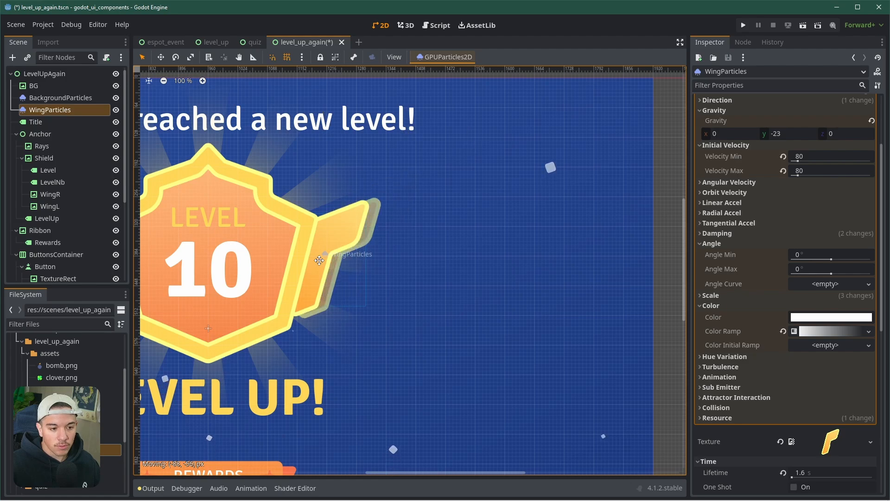
Step: Duplicate the WingParticles node and expand the copy's Transform properties
{"action": "scroll", "coordinate": [319, 260], "scroll_direction": "down", "scroll_amount": 3}
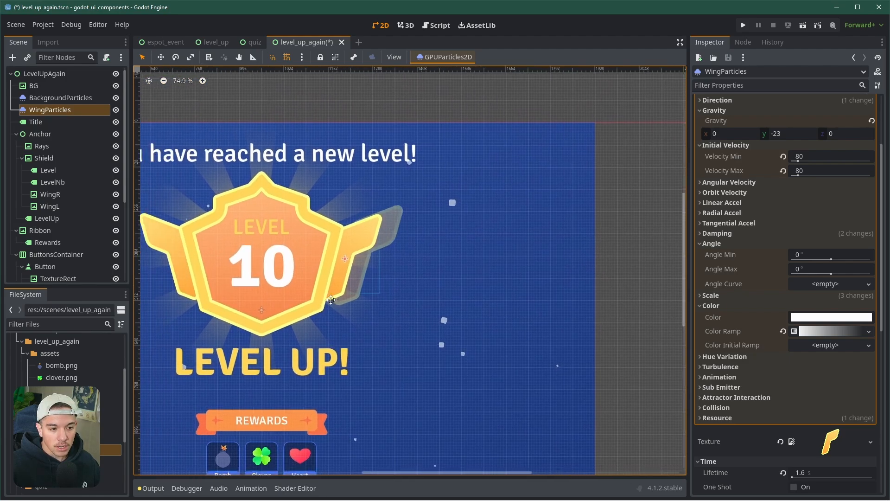
{"action": "scroll", "coordinate": [331, 300], "scroll_direction": "down", "scroll_amount": 1}
{"action": "left_click", "coordinate": [62, 135]}
{"action": "left_click", "coordinate": [56, 110]}
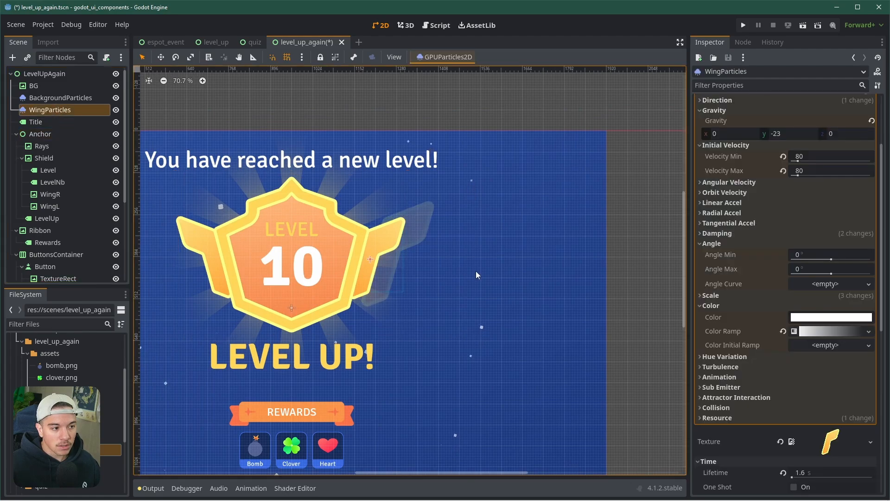
{"action": "key", "text": "ctrl+d"}
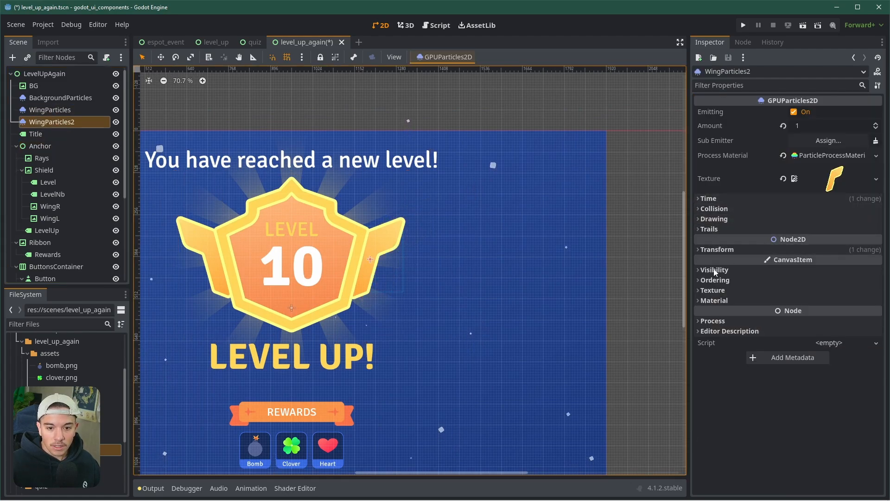
{"action": "left_click", "coordinate": [714, 250]}
{"action": "left_click", "coordinate": [807, 262]}
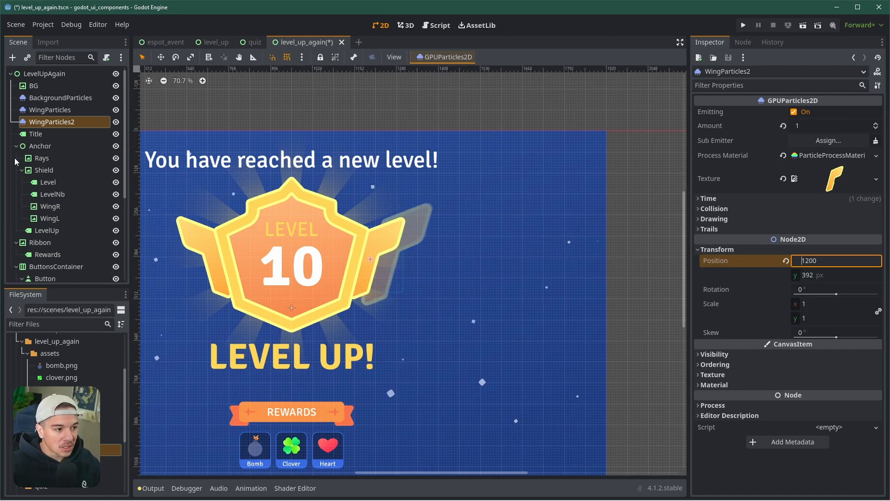
{"action": "left_click", "coordinate": [56, 123]}
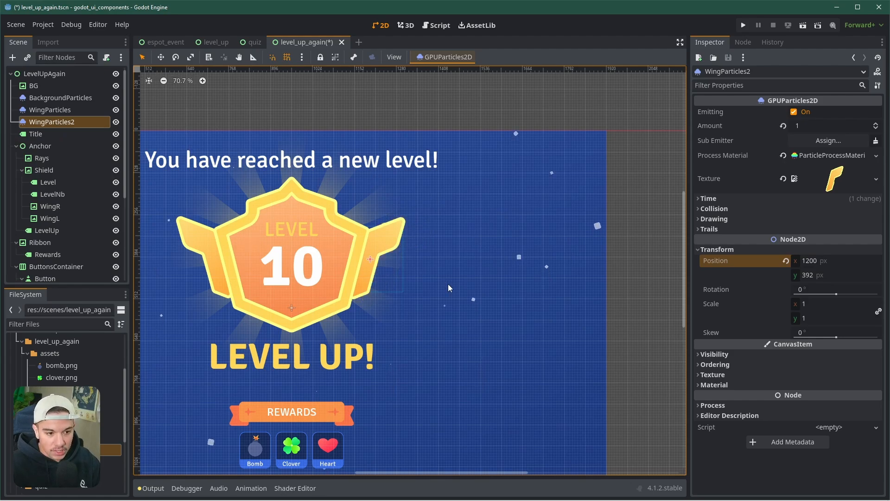
{"action": "scroll", "coordinate": [432, 276], "scroll_direction": "up", "scroll_amount": 4}
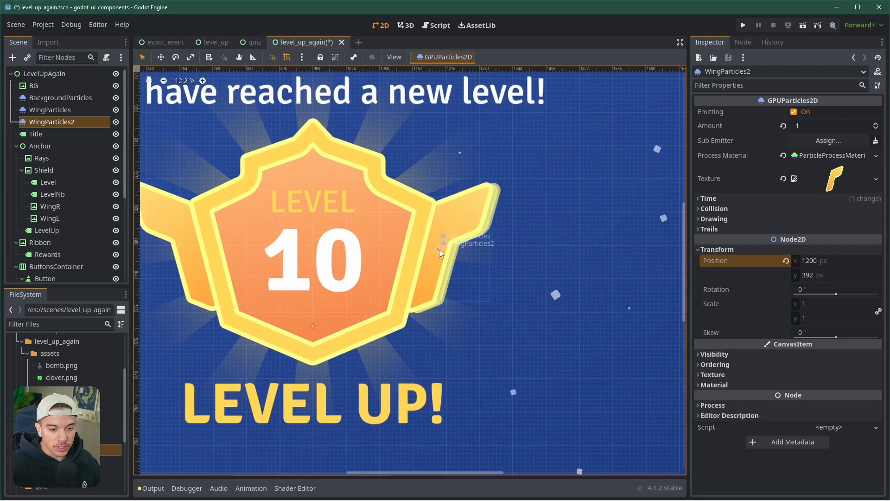
{"action": "left_click_drag", "start_coordinate": [412, 250], "coordinate": [195, 250]}
{"action": "key", "text": "ctrl+z"}
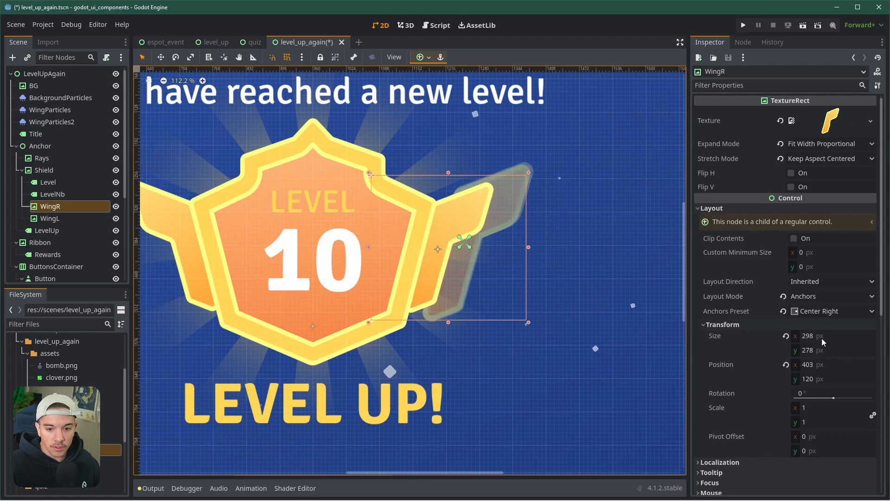
Step: Shift WingParticles2 onto the shield's left wing by subtracting 500 from its X position, fine-tuning it to X 712 px
{"action": "left_click", "coordinate": [52, 122]}
{"action": "left_click", "coordinate": [839, 260]}
{"action": "type", "text": "-"}
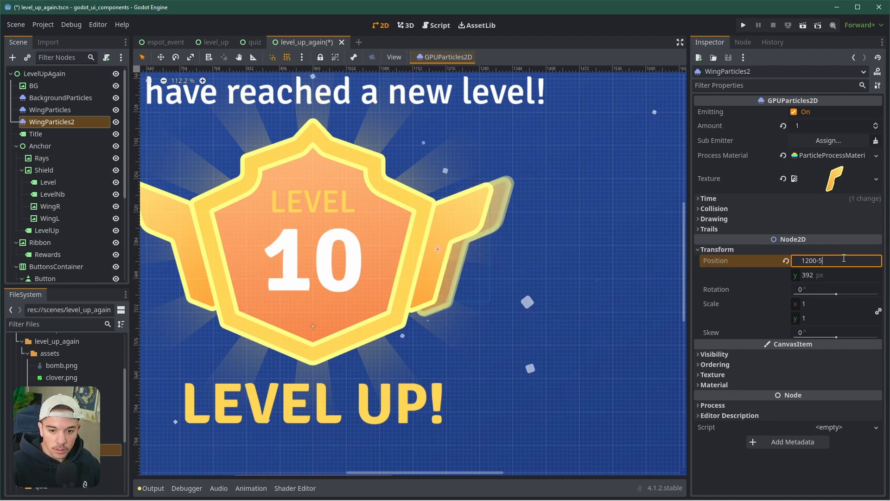
{"action": "type", "text": "500"}
{"action": "key", "text": "Return"}
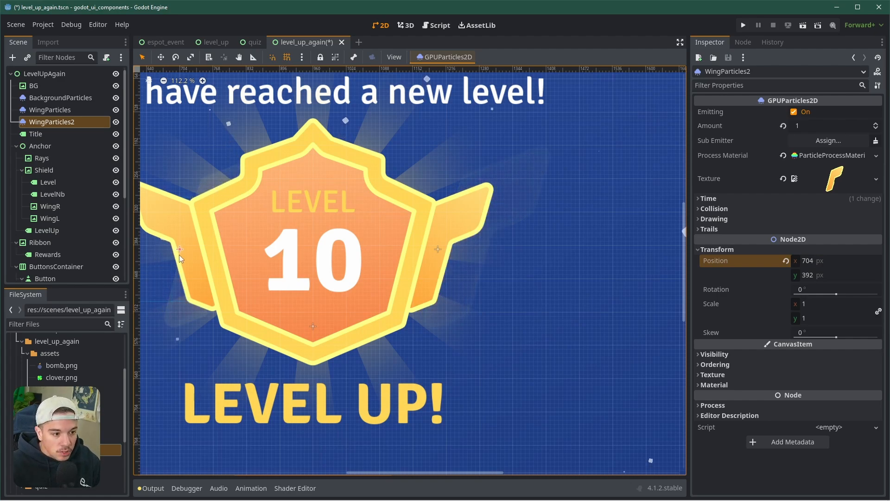
{"action": "left_click_drag", "start_coordinate": [179, 254], "coordinate": [183, 252]}
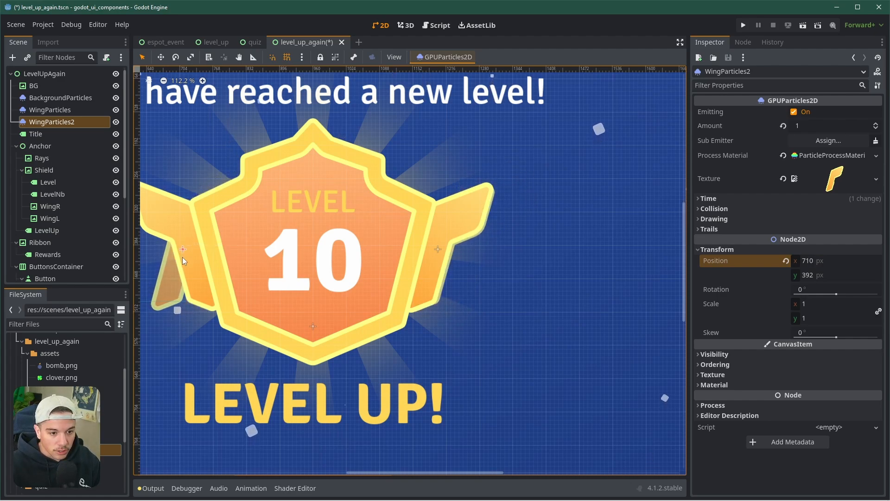
{"action": "middle_click_drag", "start_coordinate": [182, 263], "coordinate": [300, 312]}
Step: Try to mirror WingParticles2 with an unlinked scale of X -1 and Y 1, and reset the scale
{"action": "left_click", "coordinate": [826, 308]}
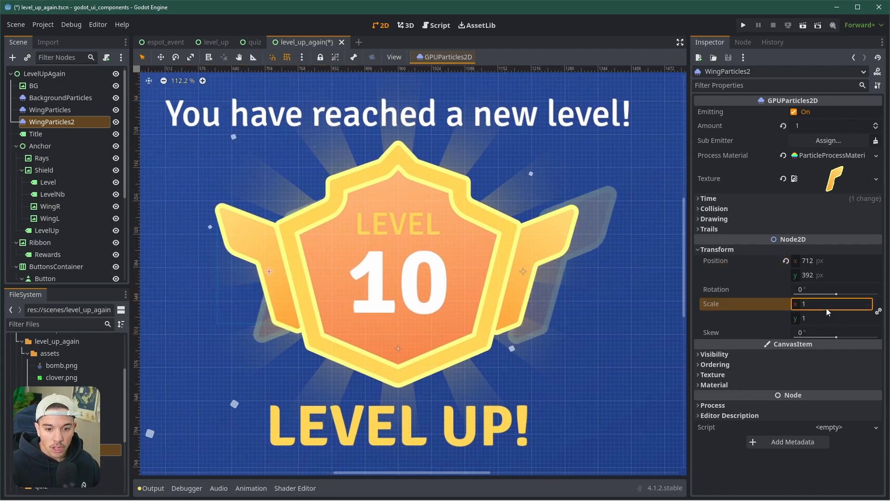
{"action": "type", "text": "-1"}
{"action": "key", "text": "Return"}
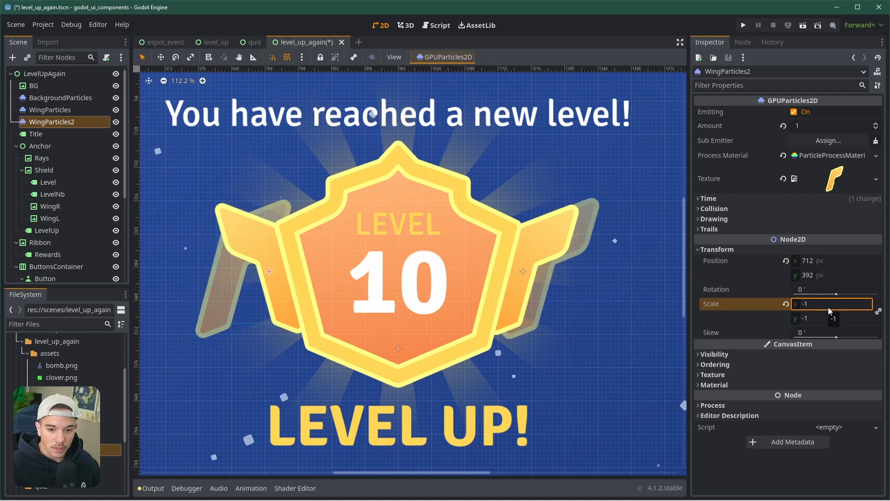
{"action": "left_click", "coordinate": [878, 311]}
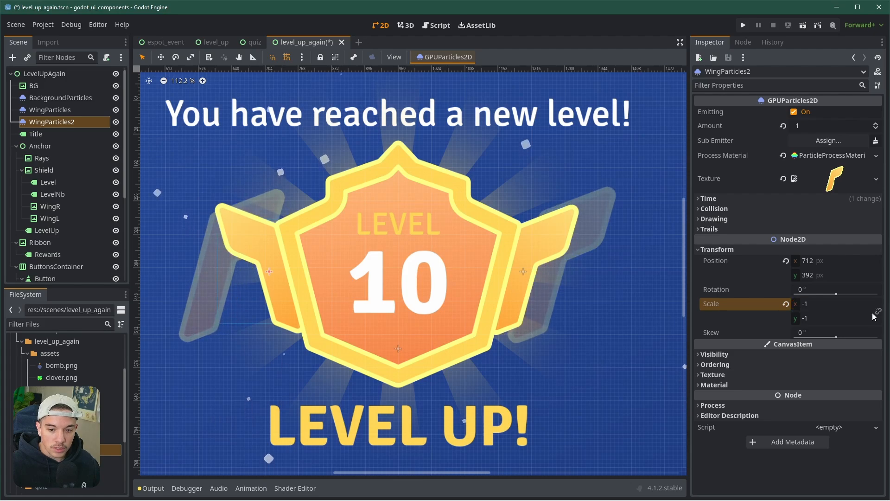
{"action": "left_click", "coordinate": [827, 318]}
{"action": "type", "text": "1"}
{"action": "key", "text": "Return"}
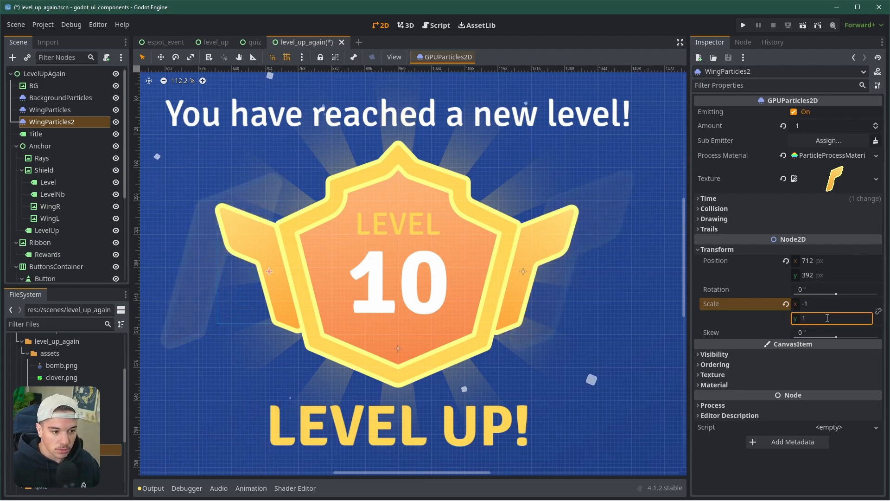
{"action": "key", "text": "ctrl+s"}
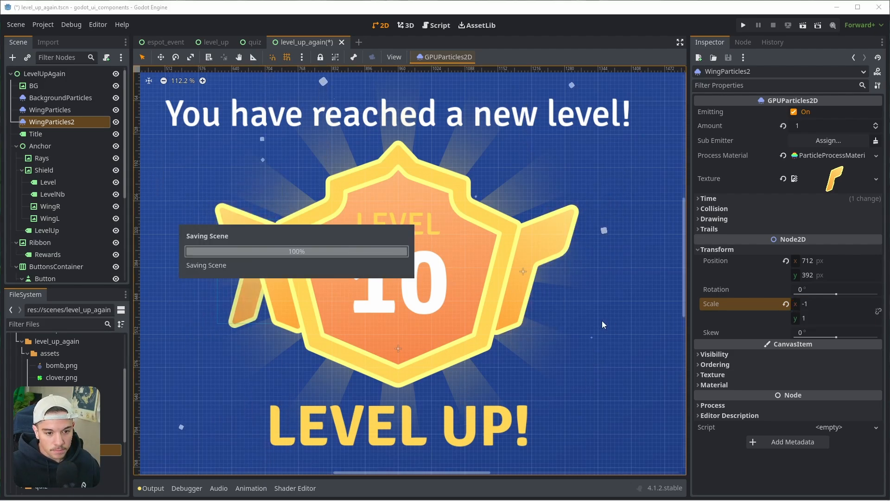
{"action": "left_click", "coordinate": [786, 304]}
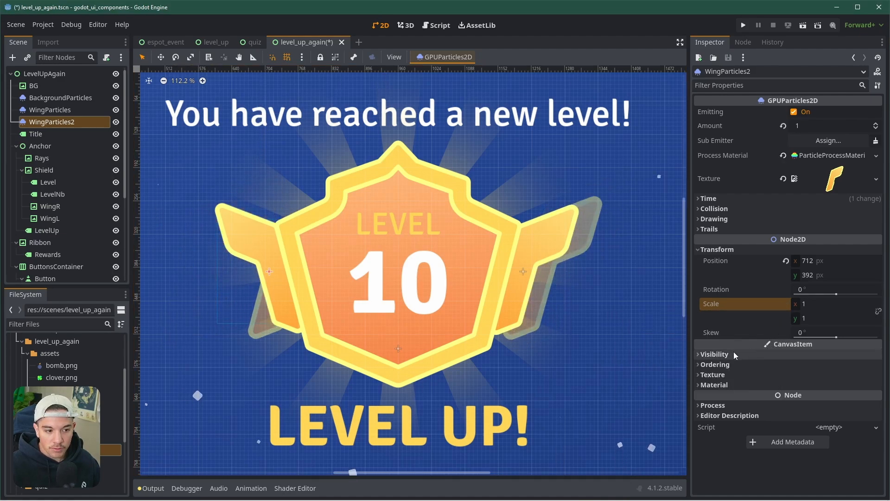
Step: Examine the Material, Texture and Process Material properties of WingParticles2, including the particle Scale settings
{"action": "left_click", "coordinate": [719, 384]}
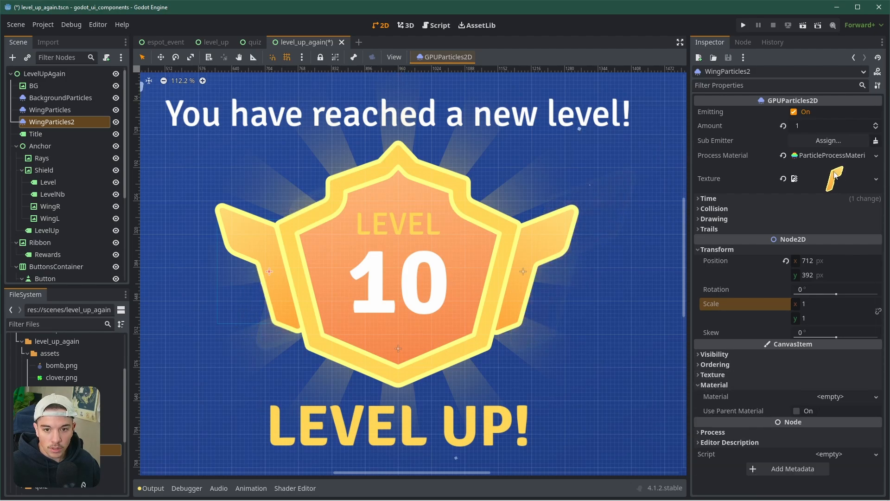
{"action": "left_click", "coordinate": [835, 174]}
{"action": "scroll", "coordinate": [723, 205], "scroll_direction": "down", "scroll_amount": 3}
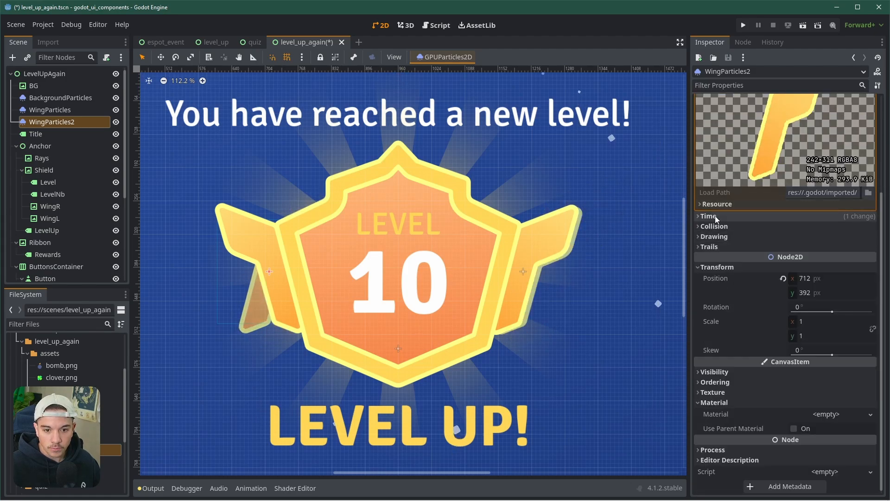
{"action": "scroll", "coordinate": [744, 286], "scroll_direction": "up", "scroll_amount": 3}
{"action": "left_click", "coordinate": [826, 155]}
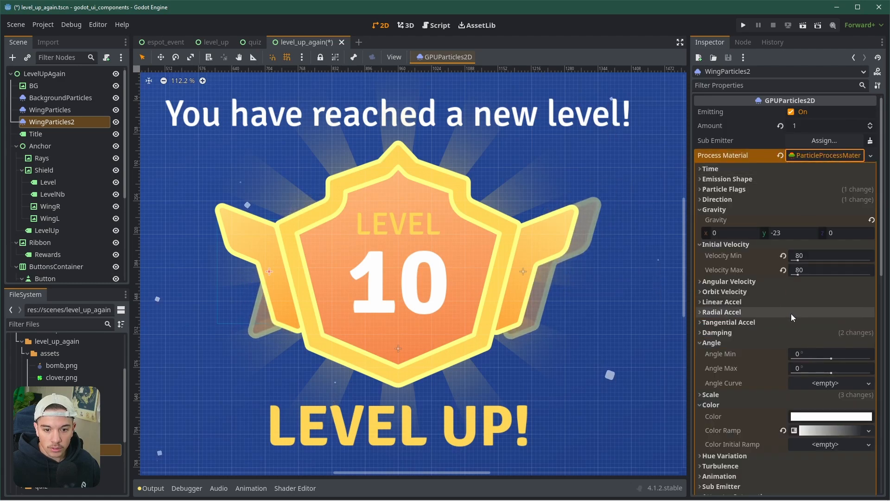
{"action": "scroll", "coordinate": [722, 274], "scroll_direction": "down", "scroll_amount": 5}
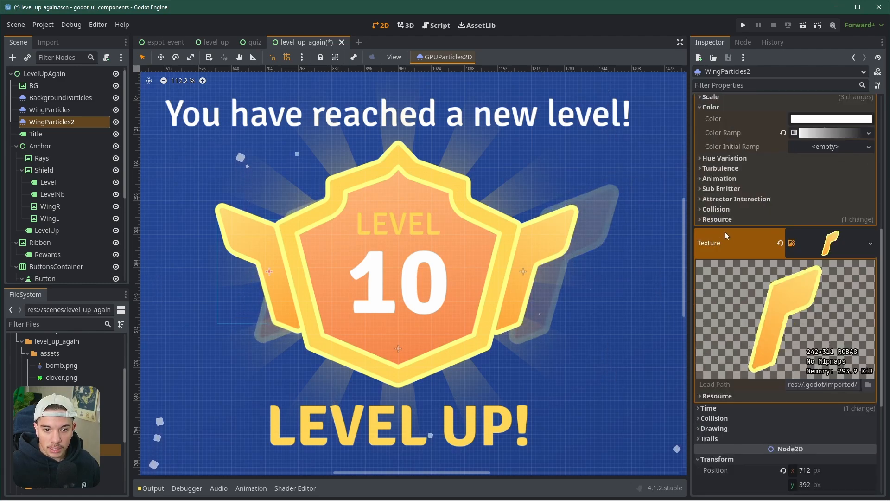
{"action": "scroll", "coordinate": [730, 260], "scroll_direction": "up", "scroll_amount": 5}
{"action": "left_click", "coordinate": [712, 295]}
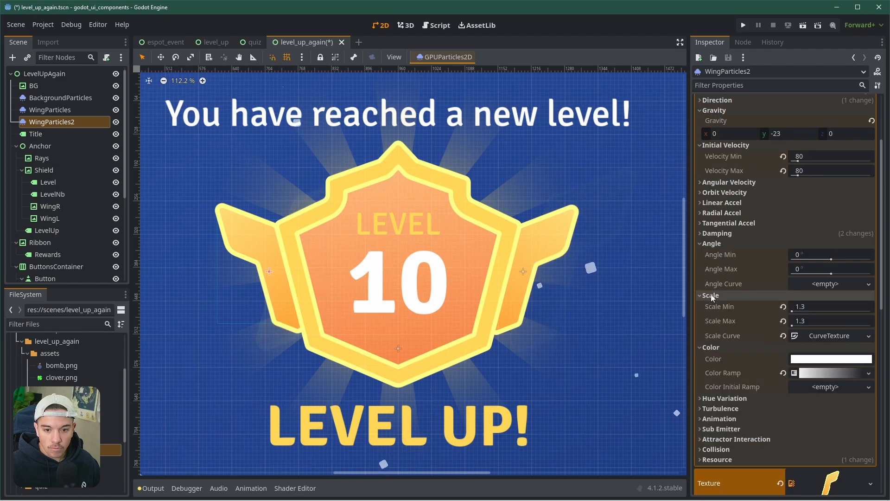
Step: Try a Scale Min of 0 in the process material of WingParticles2
{"action": "left_click", "coordinate": [796, 307]}
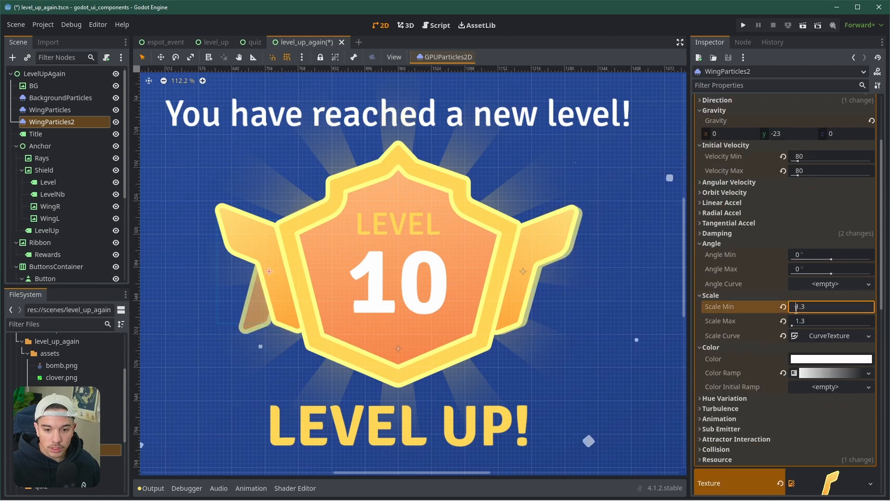
{"action": "type", "text": "0"}
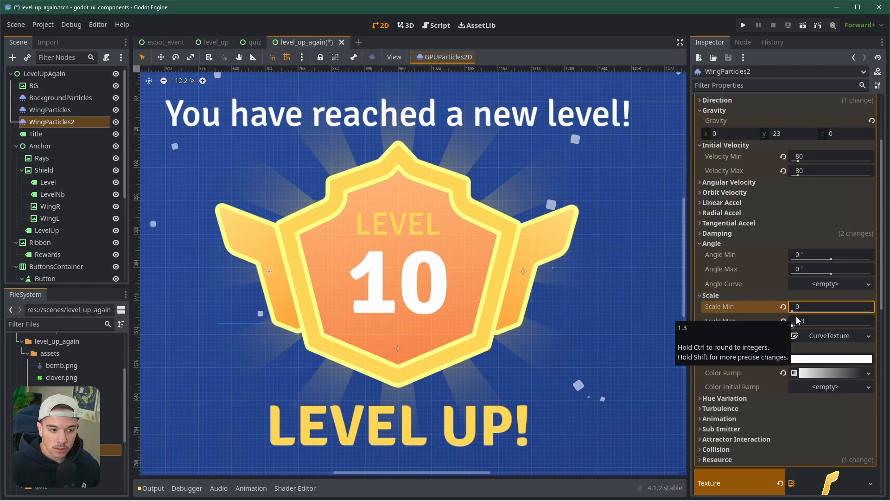
{"action": "left_click", "coordinate": [802, 317]}
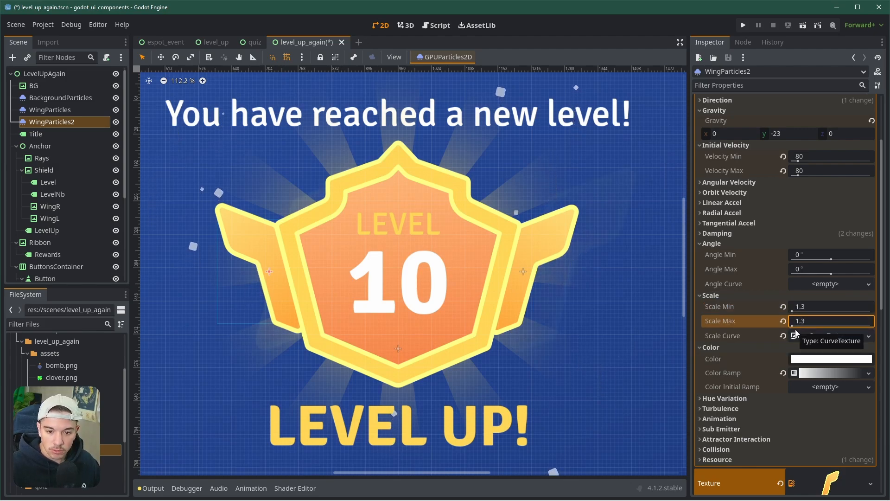
Step: Make the process material of WingParticles2 unique, including its sub-resources
{"action": "scroll", "coordinate": [783, 306], "scroll_direction": "up", "scroll_amount": 4}
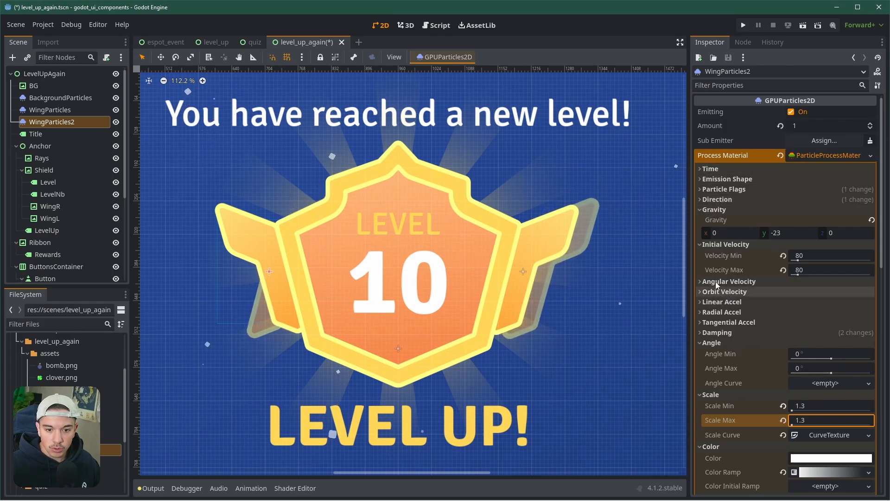
{"action": "left_click", "coordinate": [871, 156]}
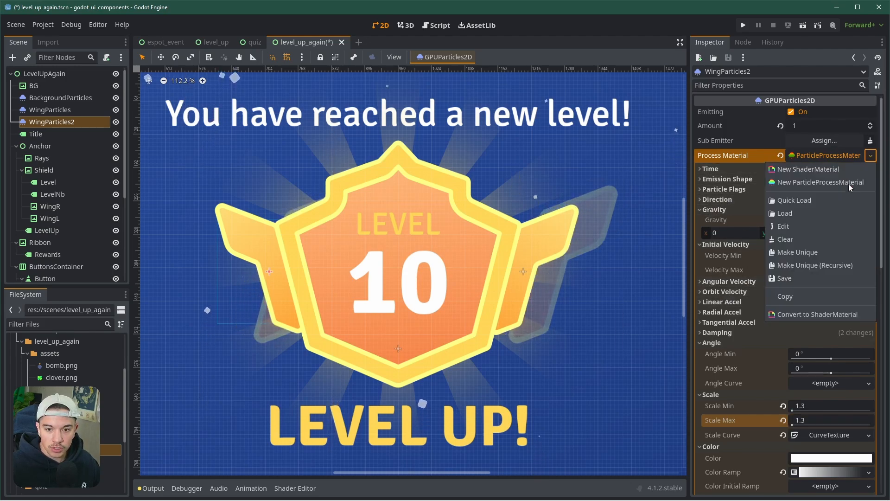
{"action": "left_click", "coordinate": [822, 265]}
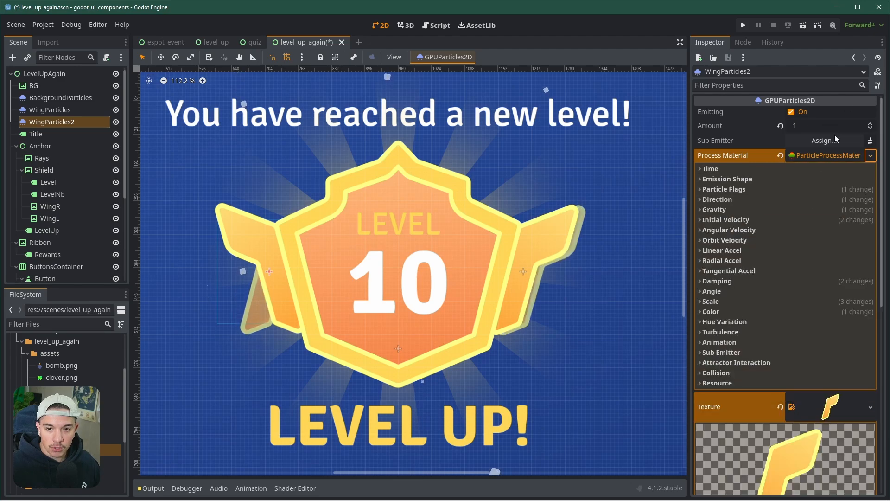
Step: Try an Initial Velocity Min and Max of -80 in the process material of WingParticles2, and undo the changes
{"action": "left_click", "coordinate": [714, 210]}
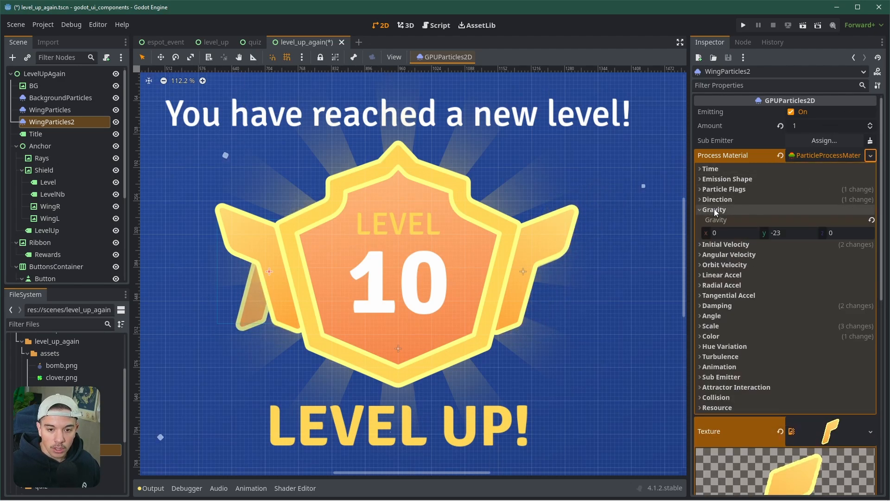
{"action": "left_click", "coordinate": [714, 210]}
{"action": "left_click", "coordinate": [726, 220]}
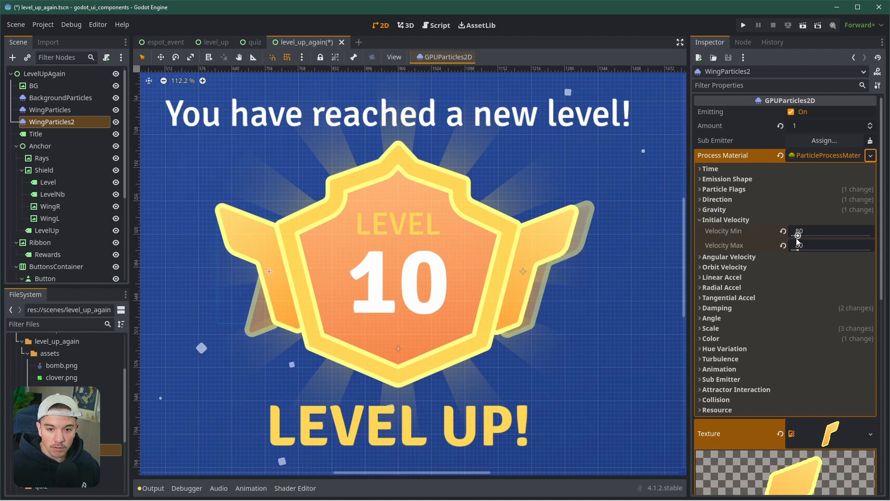
{"action": "left_click", "coordinate": [794, 231]}
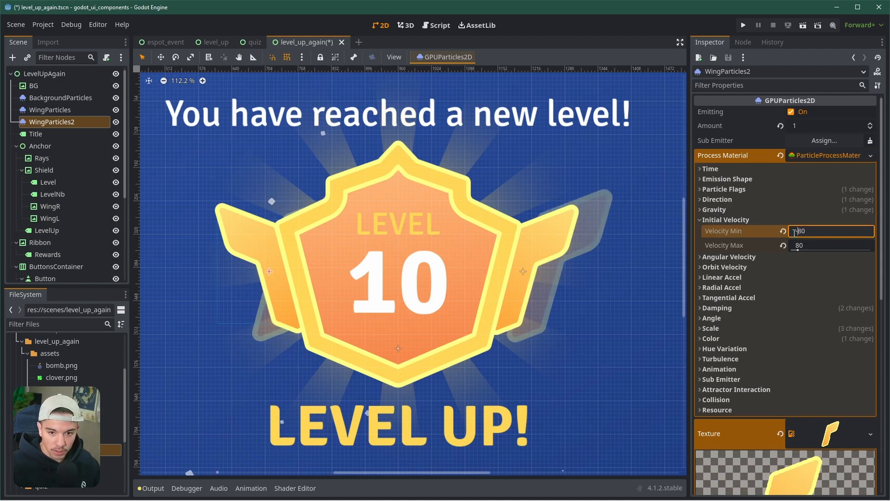
{"action": "left_click", "coordinate": [794, 246]}
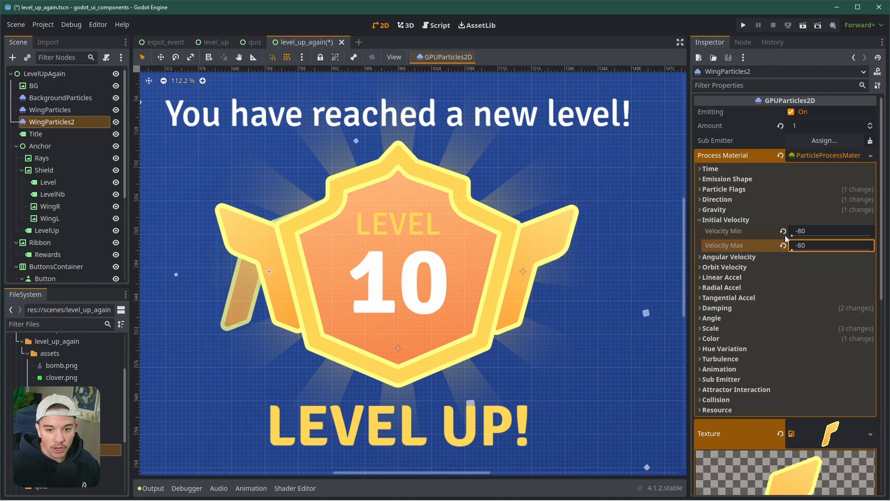
{"action": "left_click", "coordinate": [783, 231]}
{"action": "left_click", "coordinate": [783, 245]}
{"action": "key", "text": "ctrl+z"}
{"action": "key", "text": "ctrl+z"}
{"action": "key", "text": "ctrl+z"}
{"action": "key", "text": "ctrl+z"}
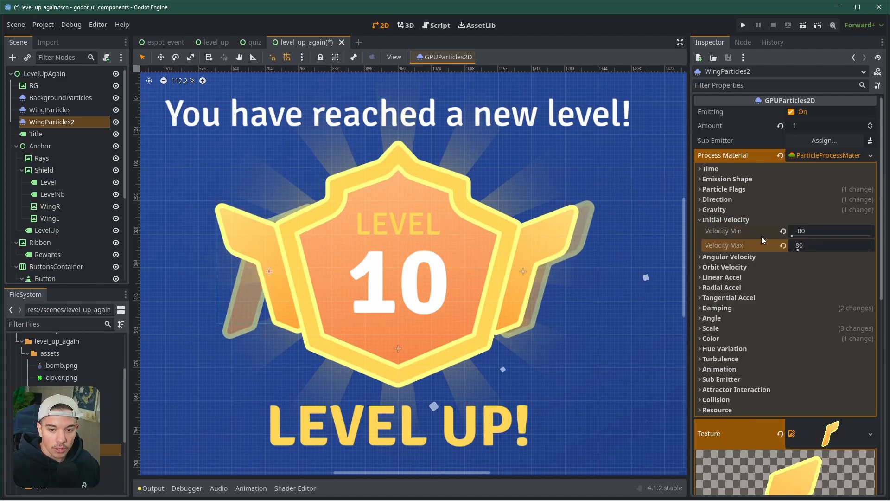
Step: Set the process material's Direction X to -1 for WingParticles2 and save the scene
{"action": "left_click", "coordinate": [717, 200]}
{"action": "left_click", "coordinate": [746, 223]}
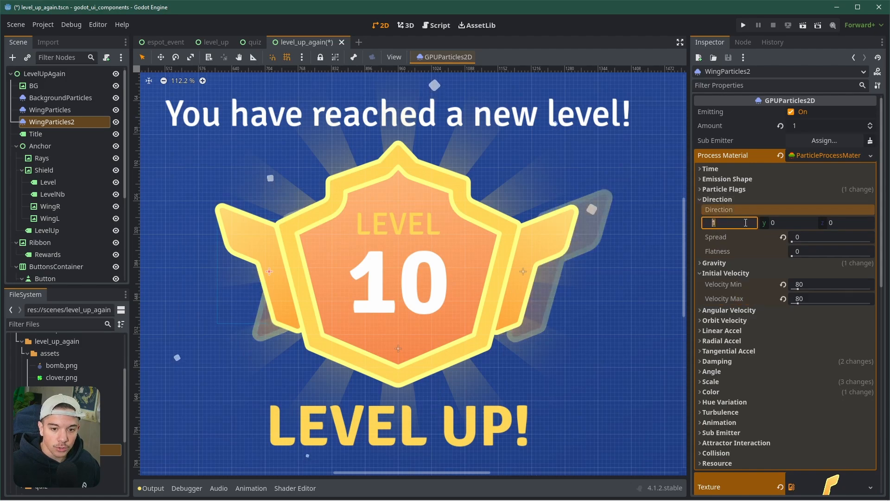
{"action": "key", "text": "ctrl+s"}
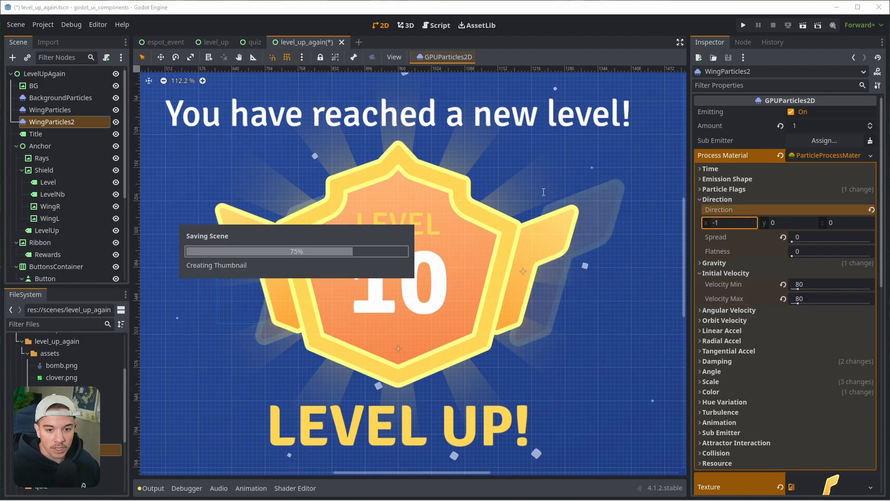
{"action": "scroll", "coordinate": [294, 270], "scroll_direction": "down", "scroll_amount": 1}
{"action": "scroll", "coordinate": [294, 270], "scroll_direction": "down", "scroll_amount": 1}
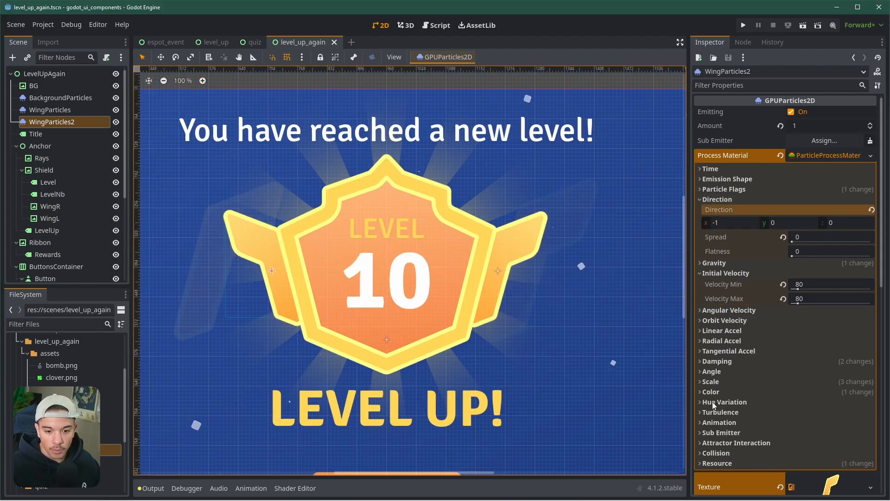
Step: Try to mirror WingParticles2 with a Transform Scale X of -1, and undo the change
{"action": "scroll", "coordinate": [728, 406], "scroll_direction": "down", "scroll_amount": 5}
{"action": "scroll", "coordinate": [713, 265], "scroll_direction": "up", "scroll_amount": 3}
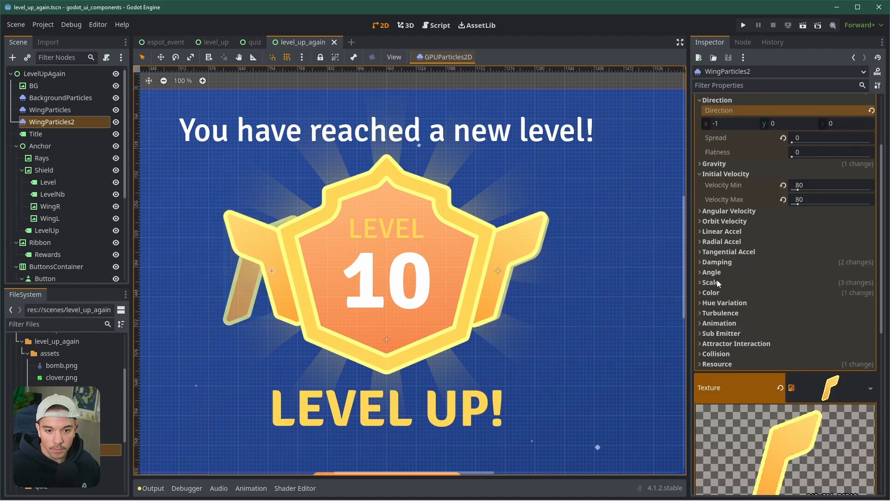
{"action": "left_click", "coordinate": [714, 273]}
{"action": "left_click", "coordinate": [713, 272]}
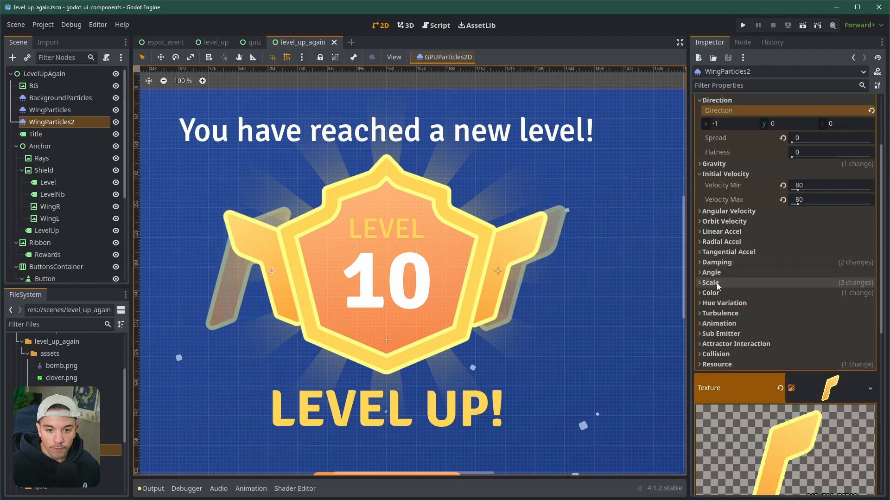
{"action": "left_click", "coordinate": [714, 282]}
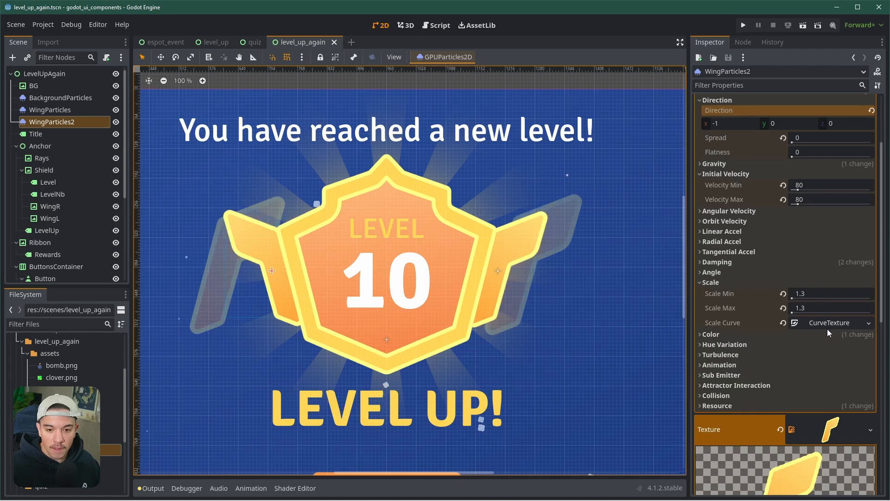
{"action": "scroll", "coordinate": [717, 360], "scroll_direction": "down", "scroll_amount": 5}
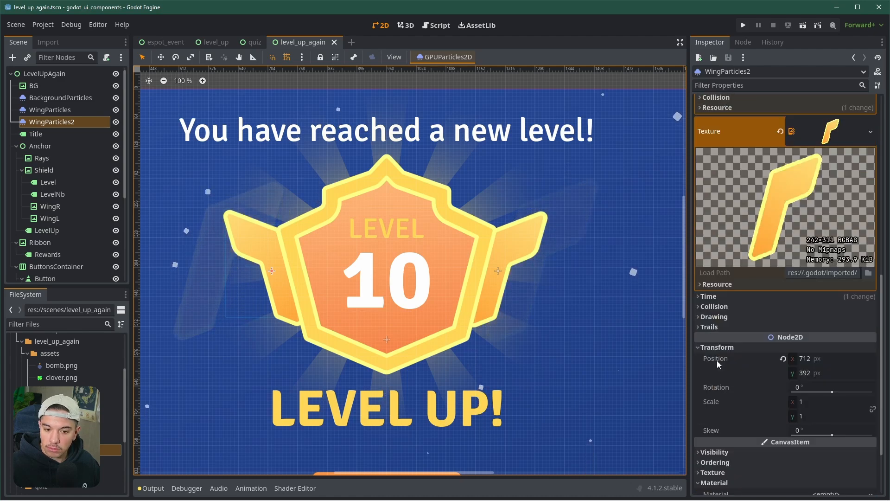
{"action": "left_click", "coordinate": [799, 404]}
{"action": "type", "text": "-1"}
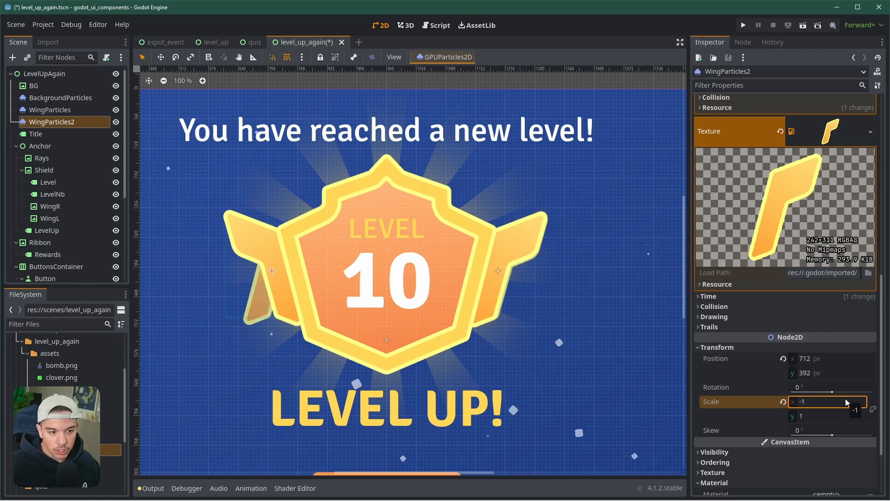
{"action": "key", "text": "ctrl+z"}
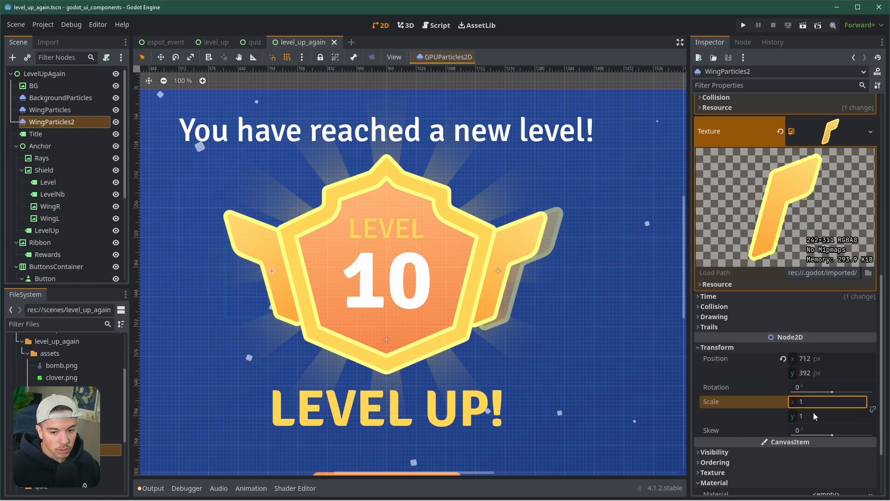
Step: Examine the Texture and Visibility properties of WingParticles2 and its process material for a way to flip the wing
{"action": "scroll", "coordinate": [813, 409], "scroll_direction": "down", "scroll_amount": 3}
{"action": "left_click", "coordinate": [713, 392]}
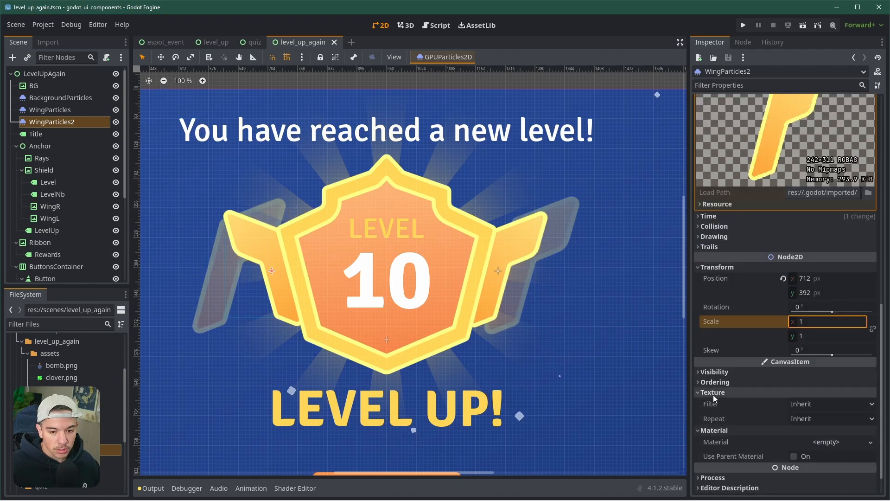
{"action": "left_click", "coordinate": [715, 392]}
{"action": "left_click", "coordinate": [719, 373]}
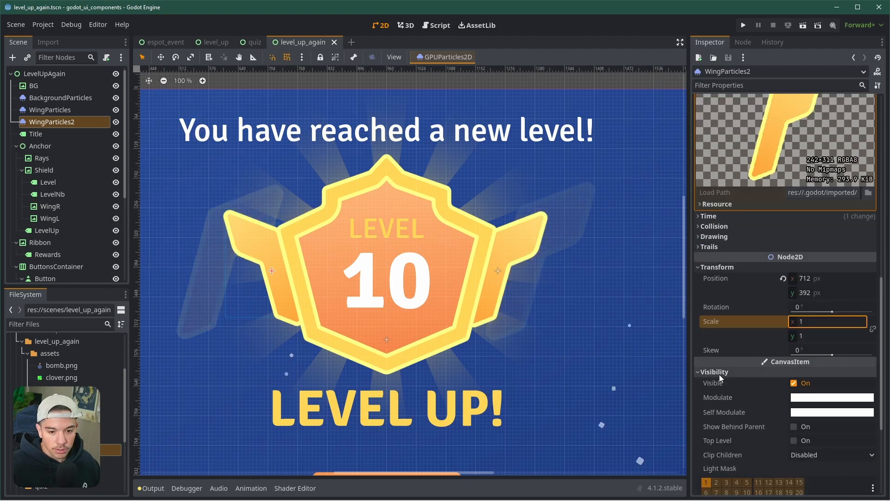
{"action": "left_click", "coordinate": [719, 372]}
{"action": "scroll", "coordinate": [749, 417], "scroll_direction": "up", "scroll_amount": 10}
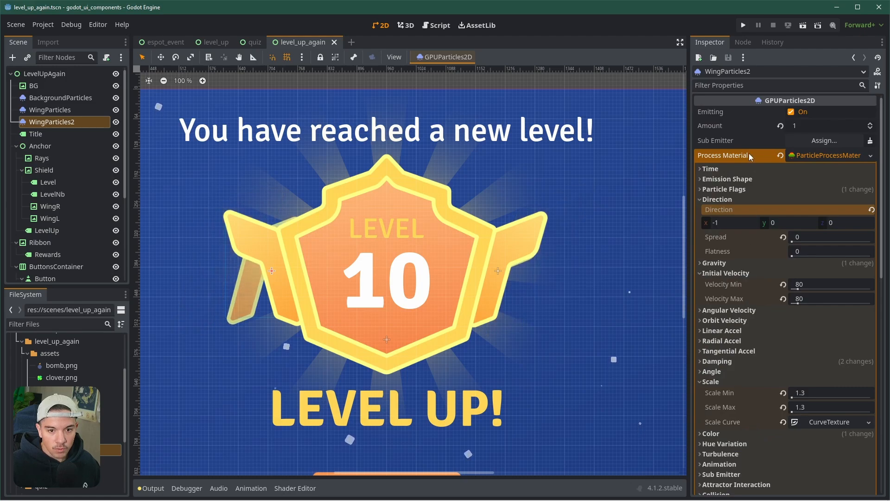
{"action": "scroll", "coordinate": [741, 296], "scroll_direction": "down", "scroll_amount": 7}
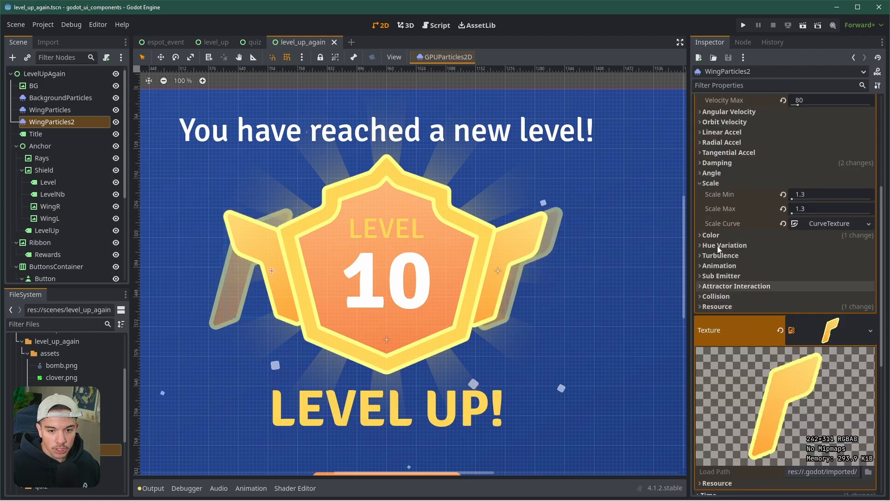
{"action": "scroll", "coordinate": [737, 320], "scroll_direction": "down", "scroll_amount": 4}
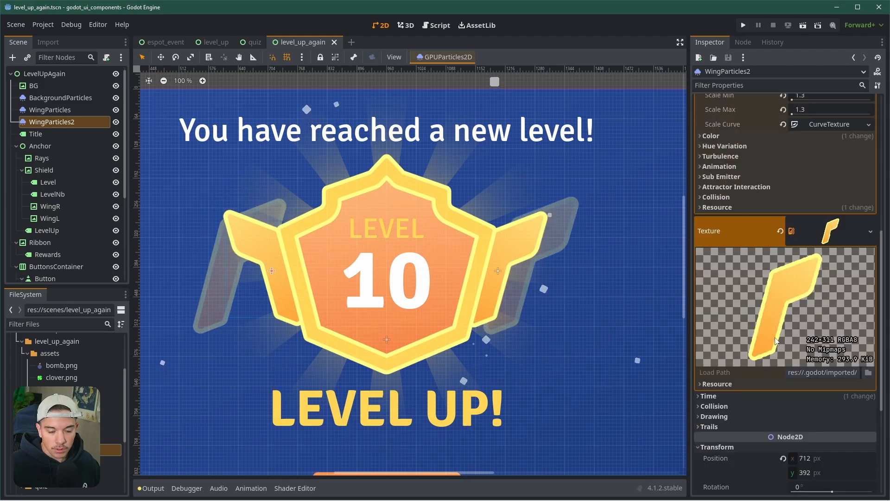
{"action": "scroll", "coordinate": [772, 344], "scroll_direction": "up", "scroll_amount": 6}
Step: Examine the Time, Collision, Drawing and Trails properties of WingParticles2, along with its texture preview
{"action": "left_click", "coordinate": [817, 380]}
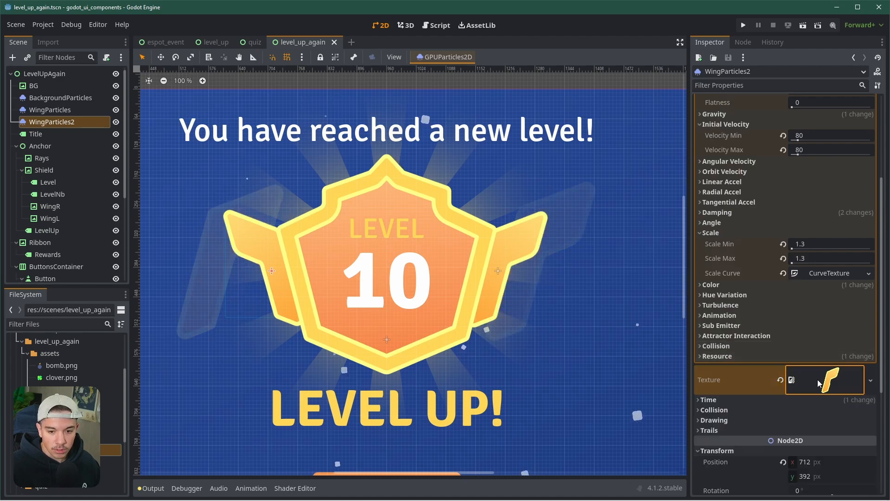
{"action": "left_click", "coordinate": [710, 399]}
{"action": "scroll", "coordinate": [729, 400], "scroll_direction": "down", "scroll_amount": 4}
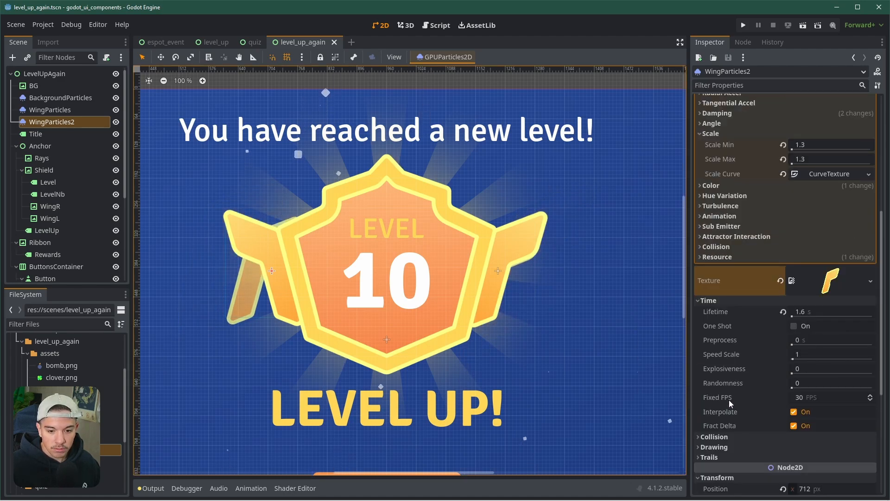
{"action": "left_click", "coordinate": [708, 300]}
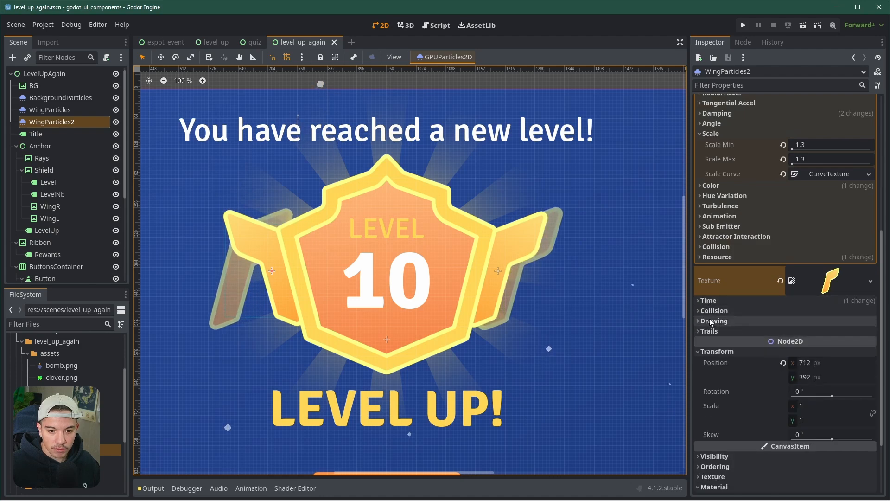
{"action": "left_click", "coordinate": [711, 310]}
{"action": "left_click", "coordinate": [710, 310]}
{"action": "left_click", "coordinate": [714, 321]}
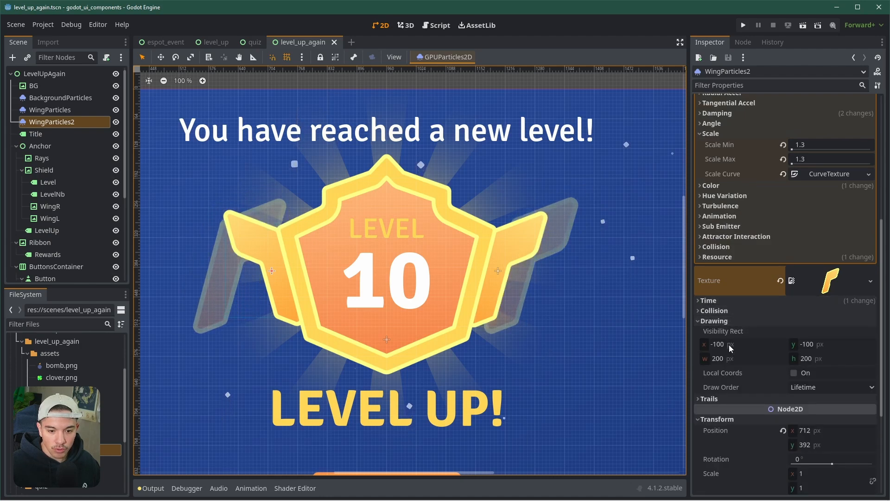
{"action": "left_click", "coordinate": [711, 399]}
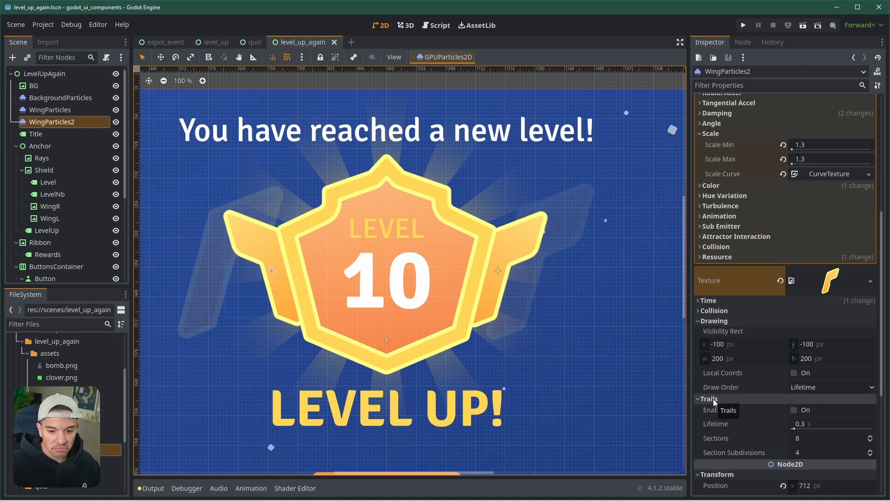
{"action": "left_click", "coordinate": [713, 399]}
{"action": "scroll", "coordinate": [796, 371], "scroll_direction": "up", "scroll_amount": 3}
{"action": "left_click", "coordinate": [827, 428]}
{"action": "scroll", "coordinate": [827, 427], "scroll_direction": "down", "scroll_amount": 2}
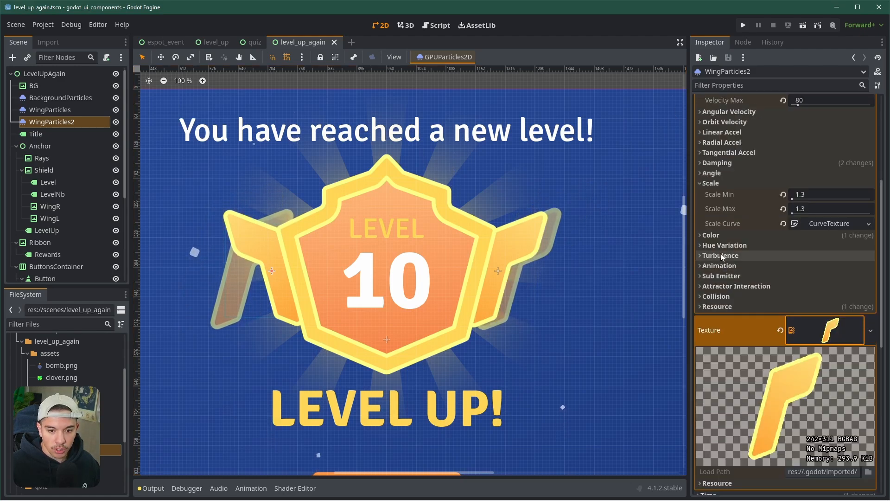
Step: Examine the Gravity, Emission Shape and Time settings in the process material of WingParticles2
{"action": "scroll", "coordinate": [730, 358], "scroll_direction": "up", "scroll_amount": 4}
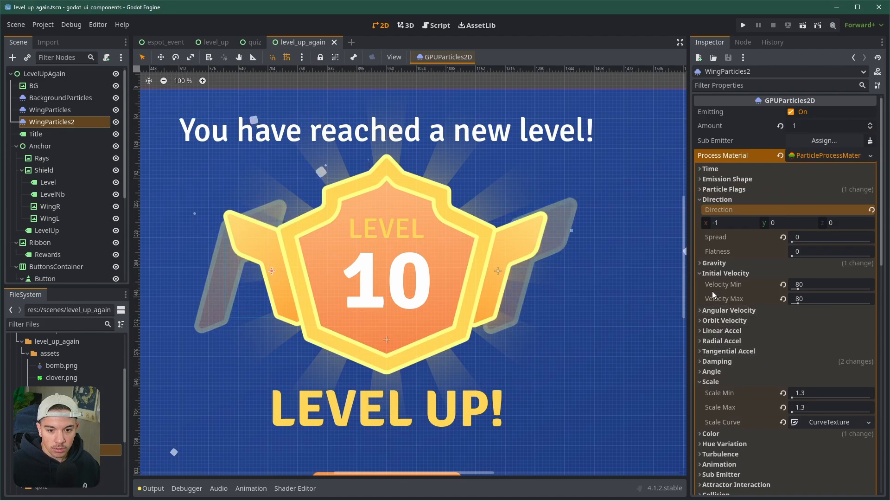
{"action": "left_click", "coordinate": [712, 263]}
{"action": "left_click", "coordinate": [712, 263]}
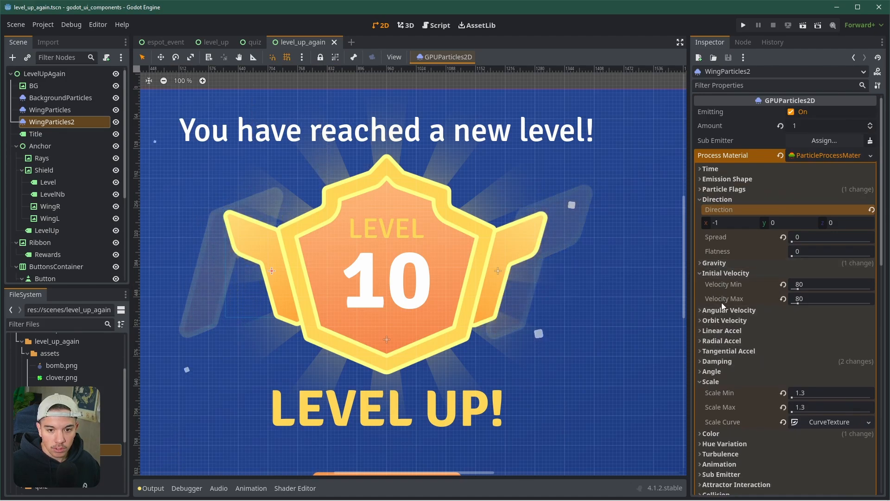
{"action": "left_click", "coordinate": [712, 179]}
{"action": "left_click", "coordinate": [712, 179]}
{"action": "left_click", "coordinate": [712, 178]}
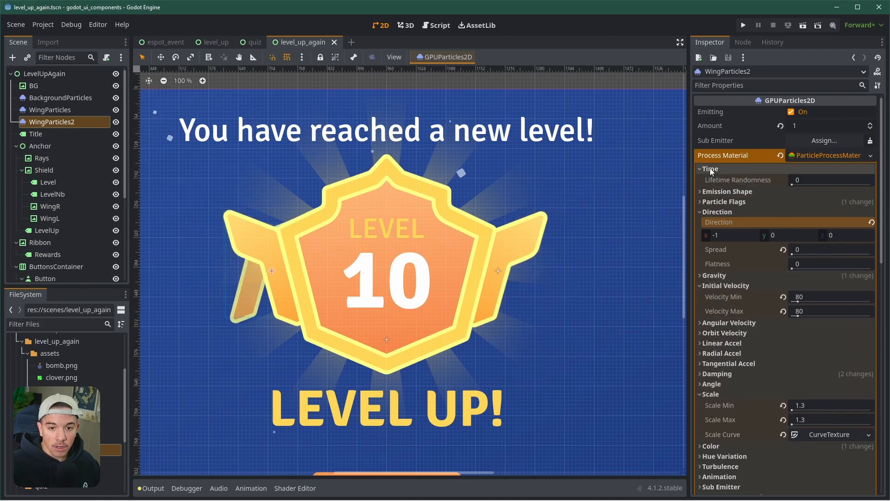
{"action": "left_click", "coordinate": [713, 178]}
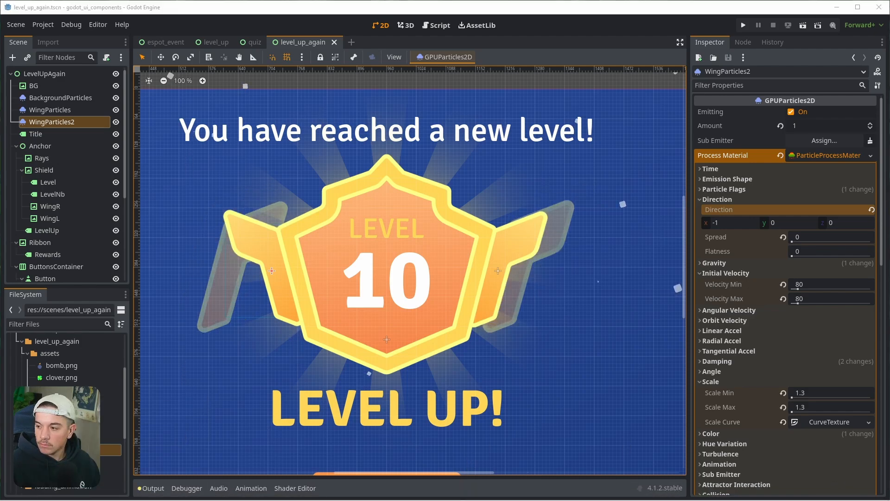
Step: Assign the mirrored wing image from the project files as the texture of WingParticles2 and save the scene
{"action": "left_click", "coordinate": [132, 421]}
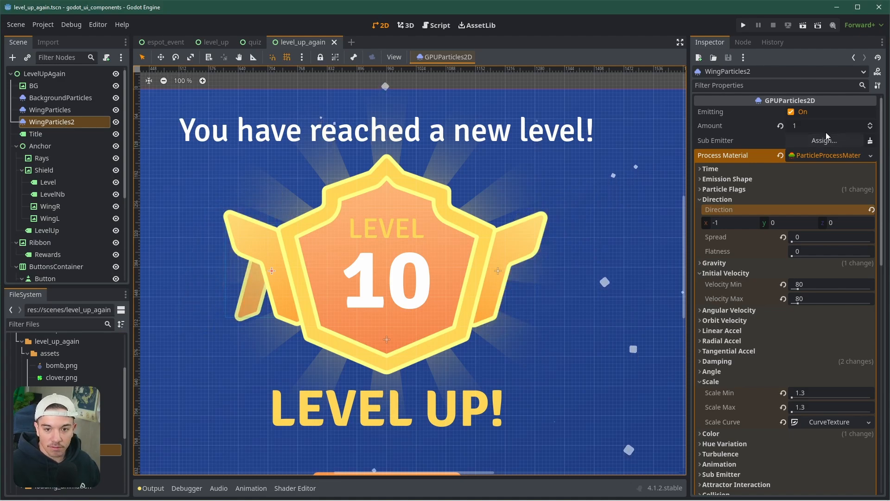
{"action": "scroll", "coordinate": [771, 332], "scroll_direction": "down", "scroll_amount": 5}
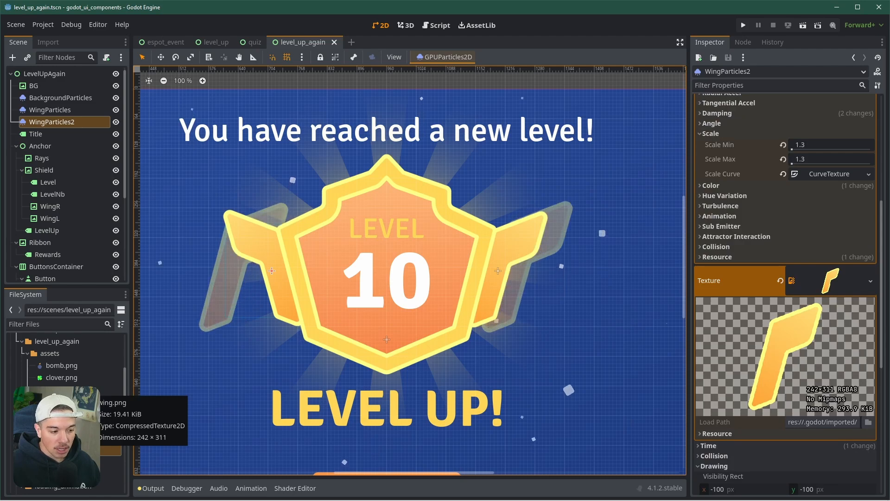
{"action": "left_click_drag", "start_coordinate": [88, 462], "coordinate": [822, 280]}
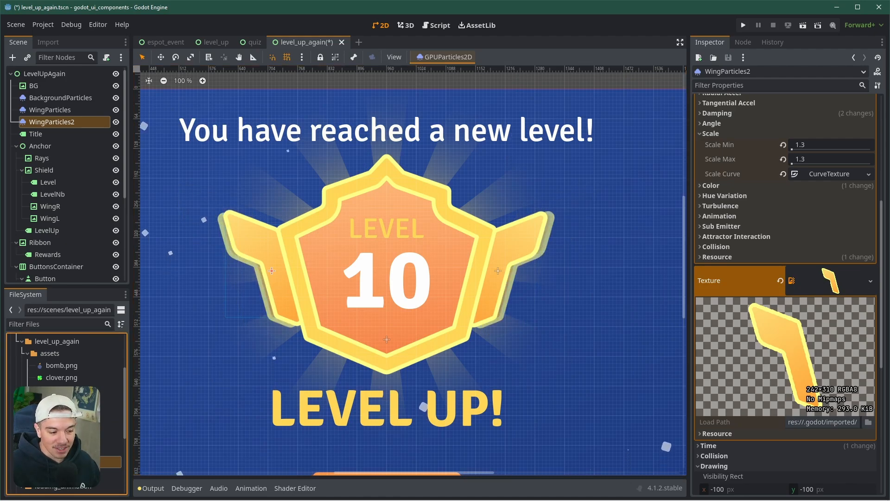
{"action": "key", "text": "ctrl+s"}
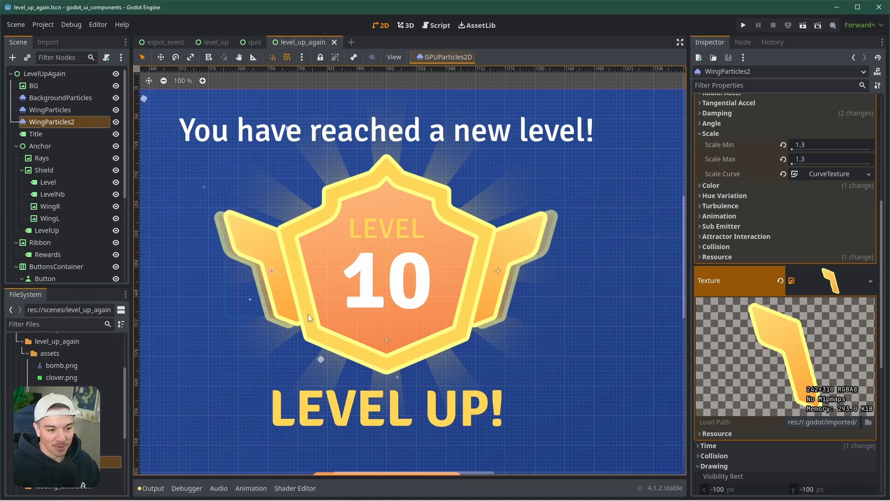
Step: Try setting the Amount of both WingParticles and WingParticles2 to 3
{"action": "scroll", "coordinate": [280, 299], "scroll_direction": "down", "scroll_amount": 4}
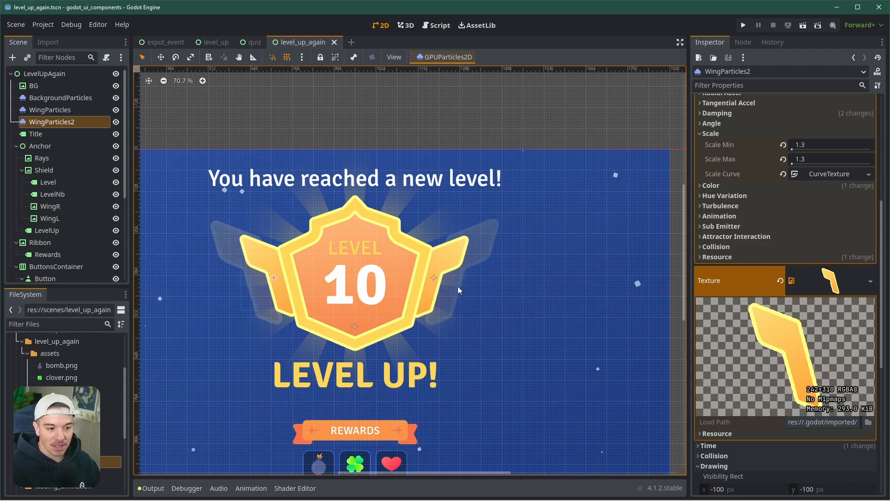
{"action": "left_click", "coordinate": [49, 110], "text": "shift"}
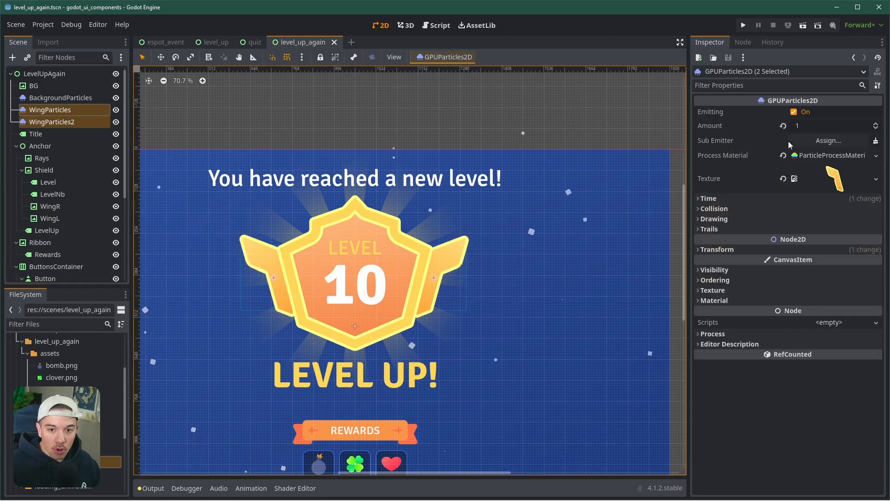
{"action": "left_click", "coordinate": [820, 127]}
{"action": "type", "text": "3"}
{"action": "key", "text": "Return"}
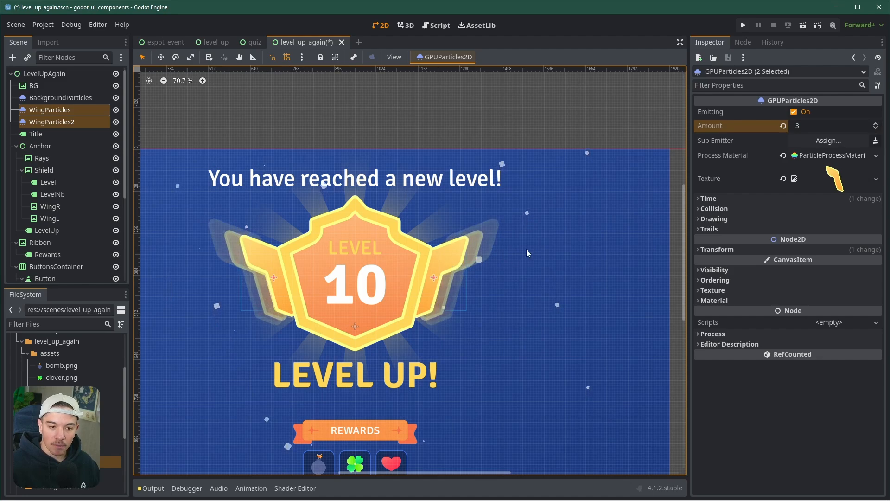
Step: Reset the Amount of both wing particle nodes to 1 and save the scene
{"action": "left_click", "coordinate": [820, 126]}
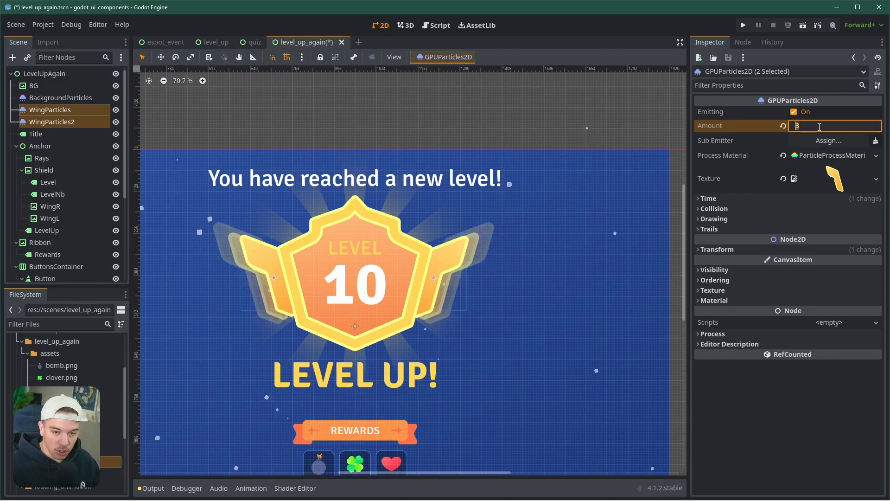
{"action": "type", "text": "1"}
{"action": "key", "text": "Return"}
{"action": "key", "text": "ctrl+s"}
{"action": "scroll", "coordinate": [424, 272], "scroll_direction": "down", "scroll_amount": 3}
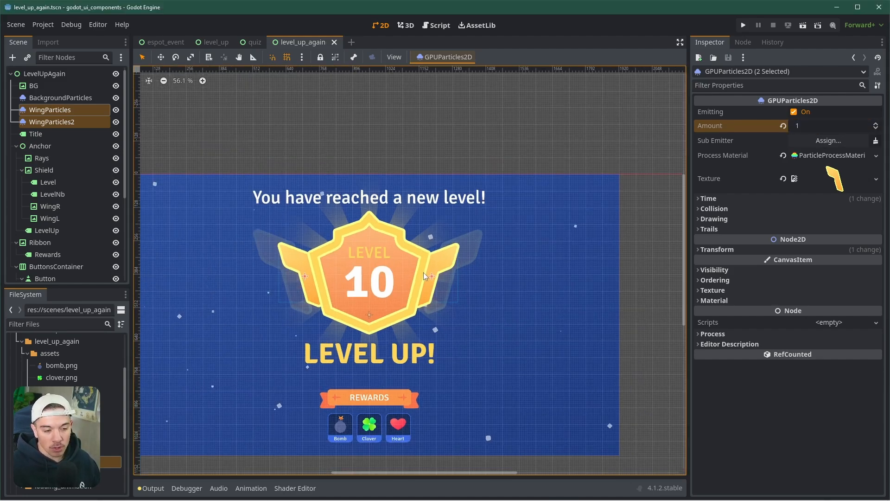
{"action": "scroll", "coordinate": [376, 326], "scroll_direction": "up", "scroll_amount": 1}
{"action": "scroll", "coordinate": [394, 330], "scroll_direction": "down", "scroll_amount": 1}
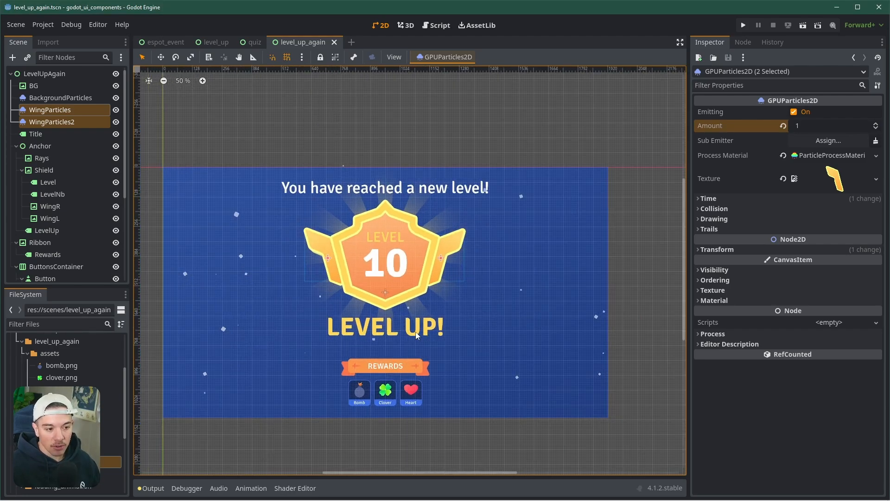
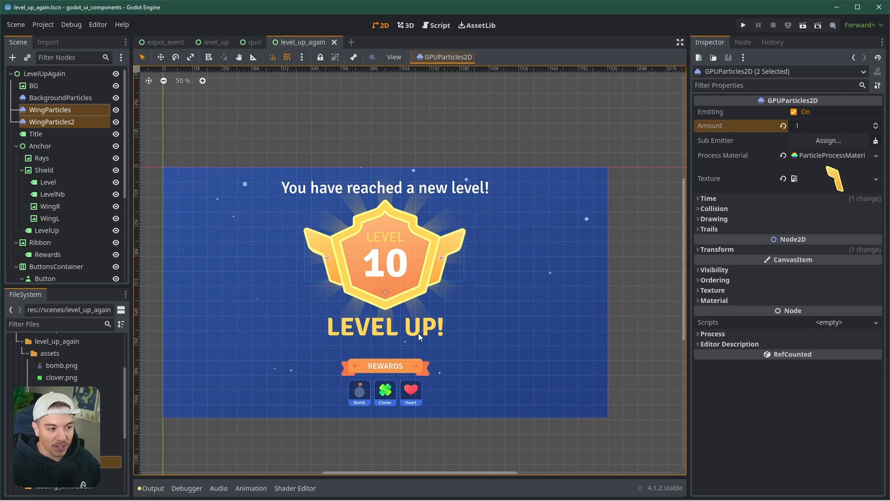
Step: Examine the Normal style override of the Bomb reward's Button node and collapse its StyleBoxFlat settings
{"action": "scroll", "coordinate": [413, 366], "scroll_direction": "up", "scroll_amount": 11}
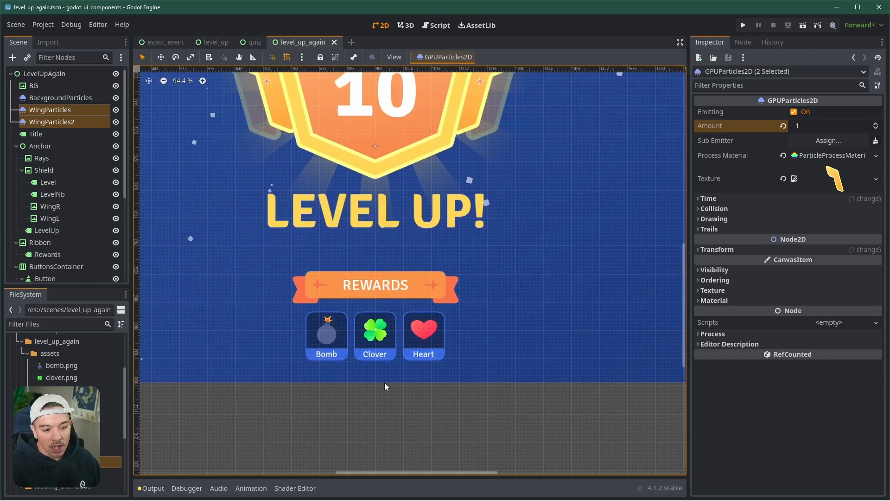
{"action": "left_click", "coordinate": [382, 396]}
{"action": "scroll", "coordinate": [347, 357], "scroll_direction": "up", "scroll_amount": 5}
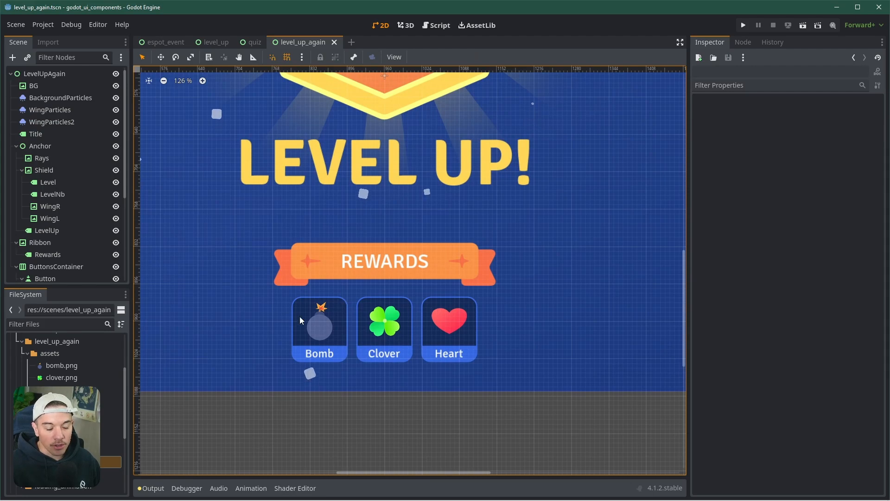
{"action": "scroll", "coordinate": [98, 258], "scroll_direction": "down", "scroll_amount": 4}
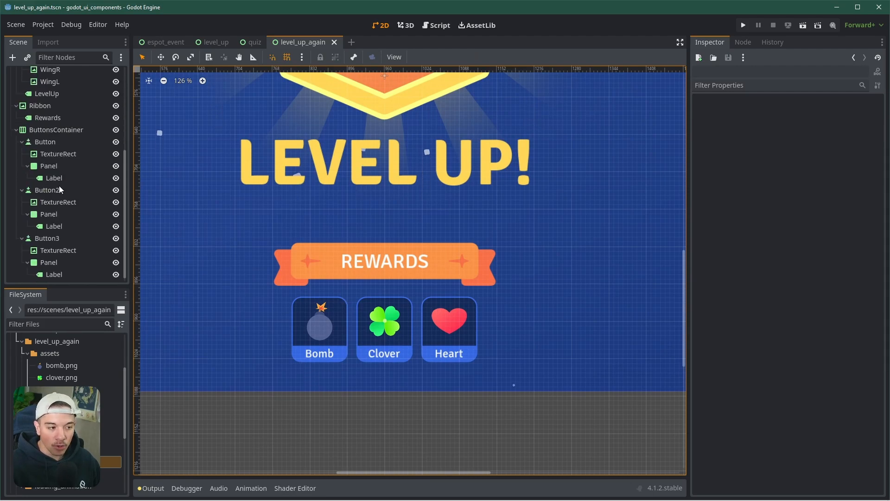
{"action": "left_click", "coordinate": [49, 140]}
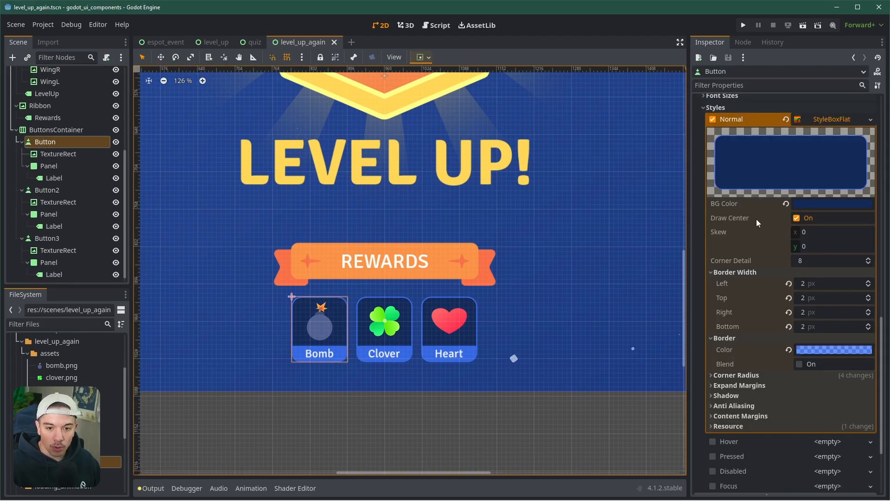
{"action": "scroll", "coordinate": [751, 232], "scroll_direction": "up", "scroll_amount": 3}
{"action": "left_click", "coordinate": [813, 222]}
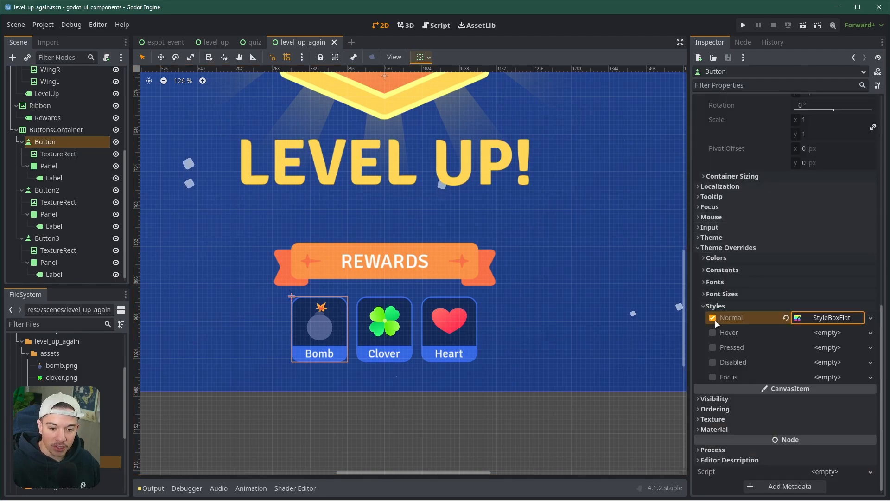
Step: Run the current scene to check the wing particles and reward buttons, and close the game window
{"action": "left_click", "coordinate": [799, 26]}
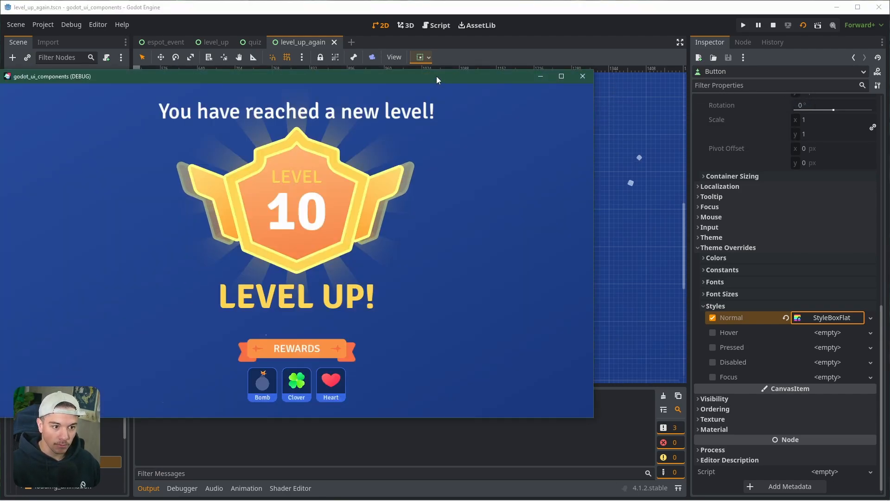
{"action": "left_click_drag", "start_coordinate": [436, 76], "coordinate": [486, 73]}
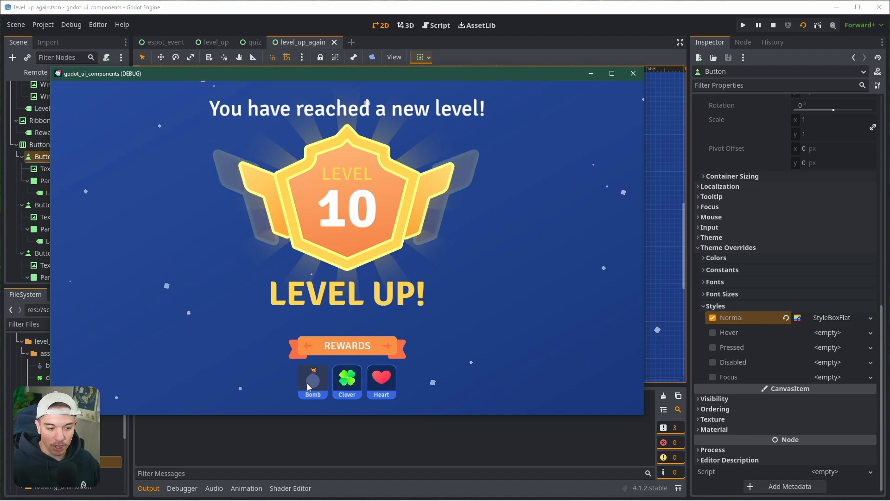
{"action": "left_click", "coordinate": [633, 74]}
{"action": "scroll", "coordinate": [405, 236], "scroll_direction": "down", "scroll_amount": 6}
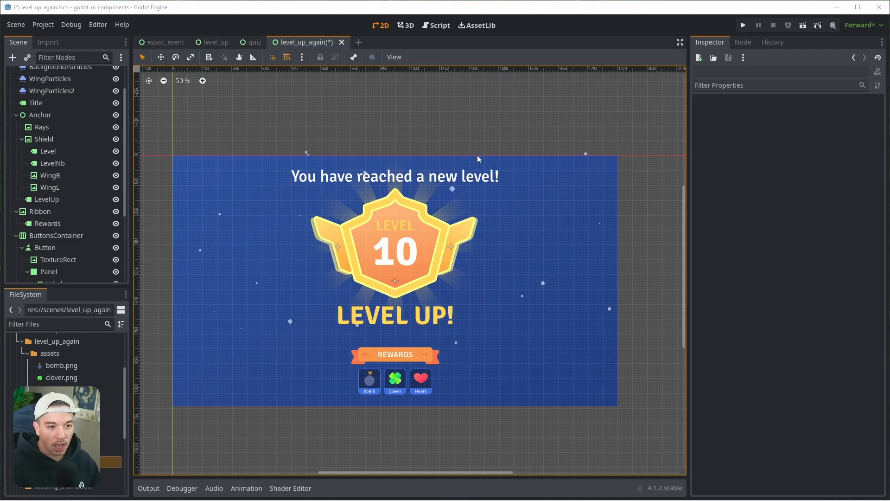
Step: Assign a new ShaderMaterial to the Shield node
{"action": "scroll", "coordinate": [398, 256], "scroll_direction": "up", "scroll_amount": 1}
{"action": "scroll", "coordinate": [397, 257], "scroll_direction": "up", "scroll_amount": 1}
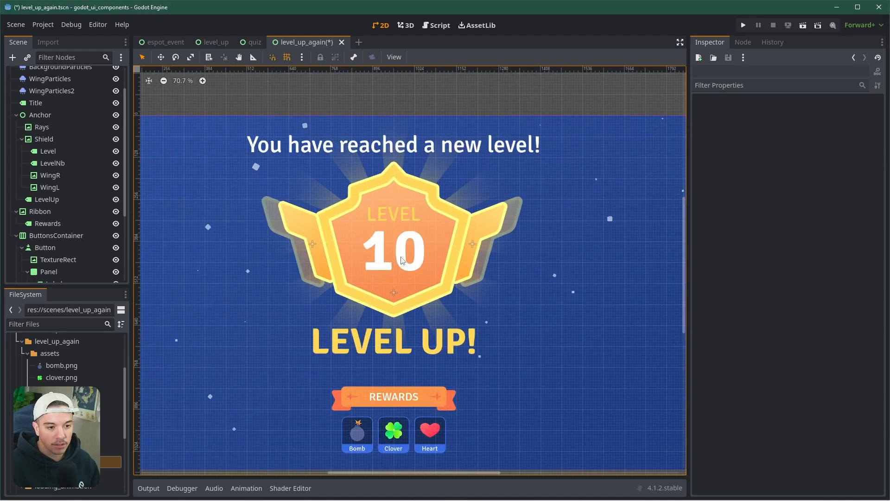
{"action": "scroll", "coordinate": [402, 260], "scroll_direction": "up", "scroll_amount": 1}
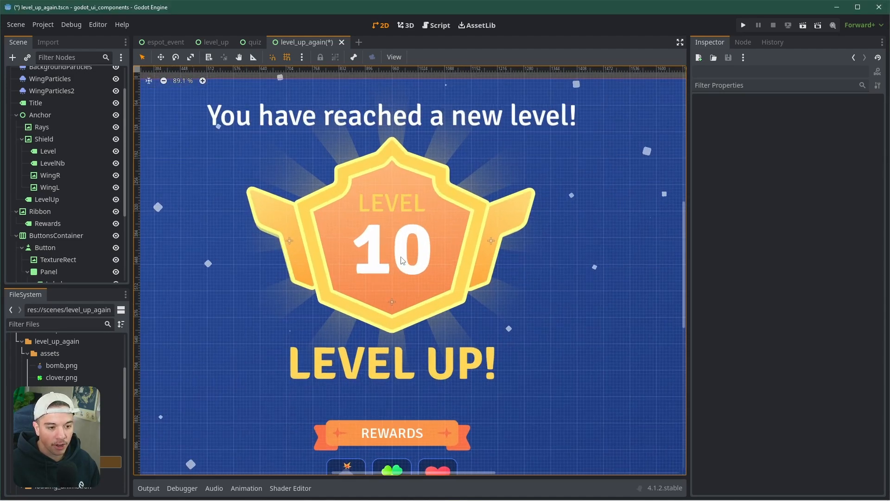
{"action": "left_click", "coordinate": [408, 158]}
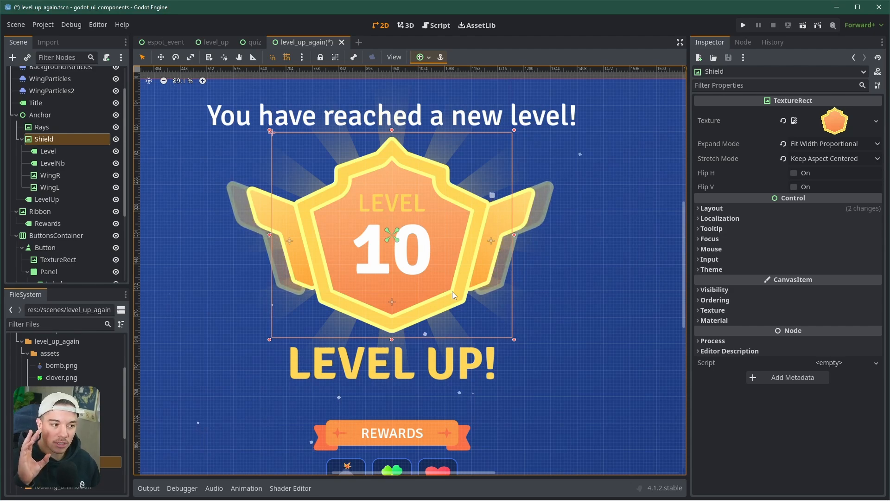
{"action": "left_click", "coordinate": [719, 321]}
{"action": "left_click", "coordinate": [828, 332]}
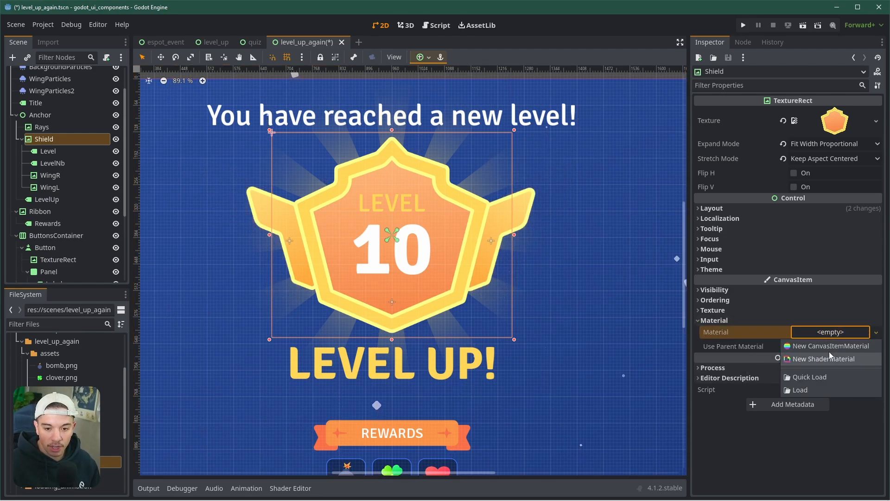
{"action": "left_click", "coordinate": [829, 332]}
{"action": "left_click", "coordinate": [827, 332]}
{"action": "left_click", "coordinate": [830, 359]}
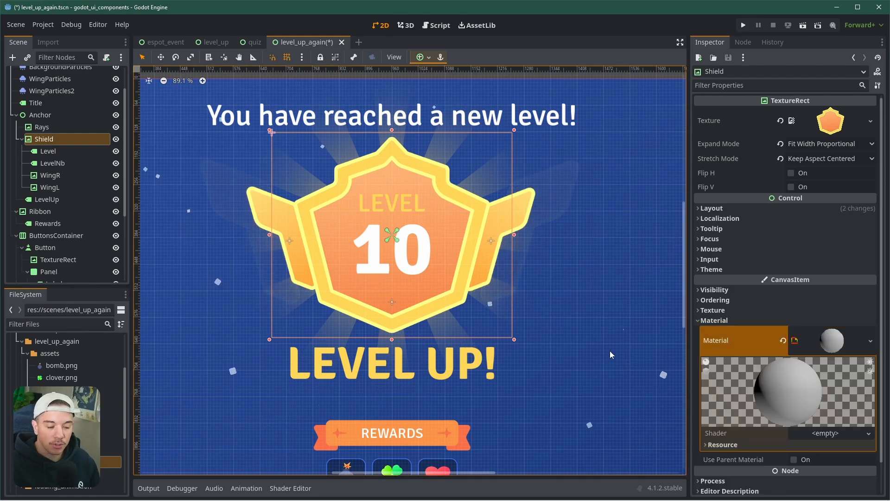
Step: Start a new shader for the Shield's material and choose res://scenes/shared/shaders as its folder
{"action": "scroll", "coordinate": [345, 323], "scroll_direction": "down", "scroll_amount": 2}
{"action": "middle_click_drag", "start_coordinate": [392, 355], "coordinate": [382, 326]}
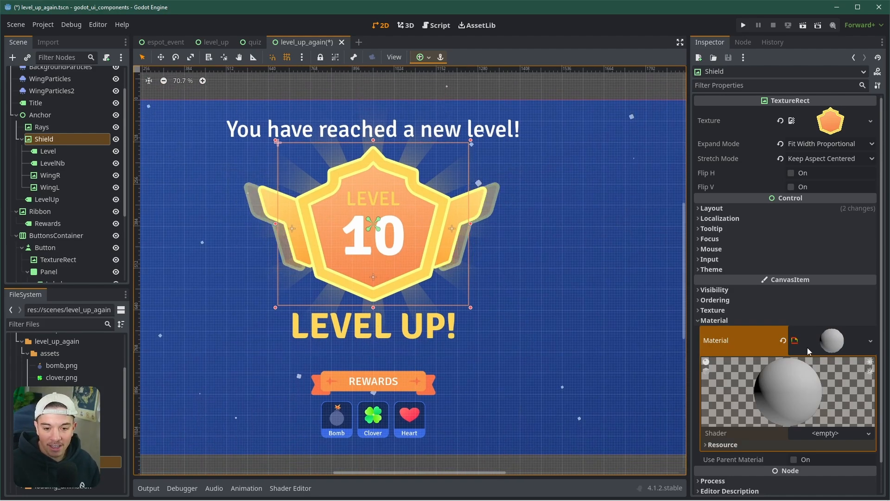
{"action": "left_click", "coordinate": [821, 432]}
{"action": "left_click", "coordinate": [818, 441]}
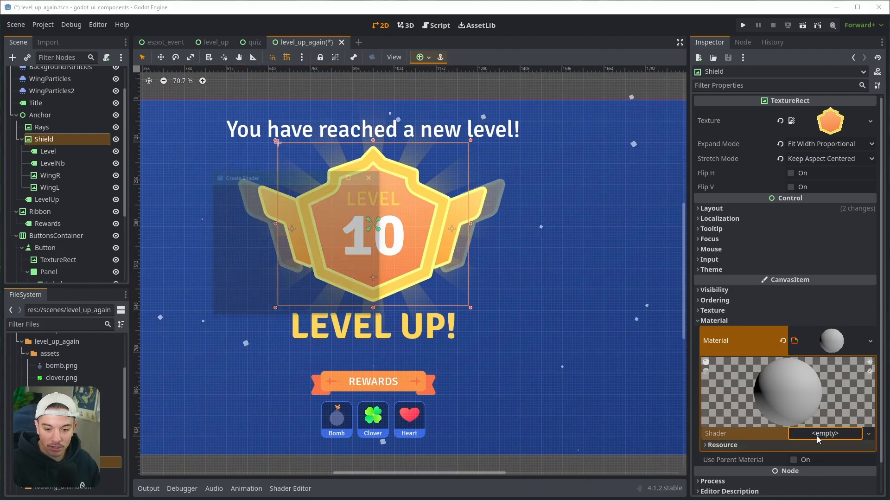
{"action": "left_click", "coordinate": [374, 252]}
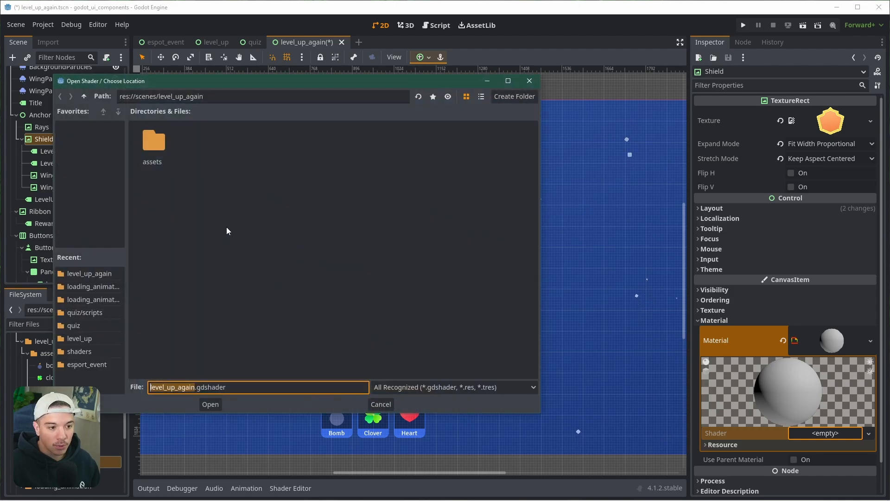
{"action": "left_click", "coordinate": [83, 97]}
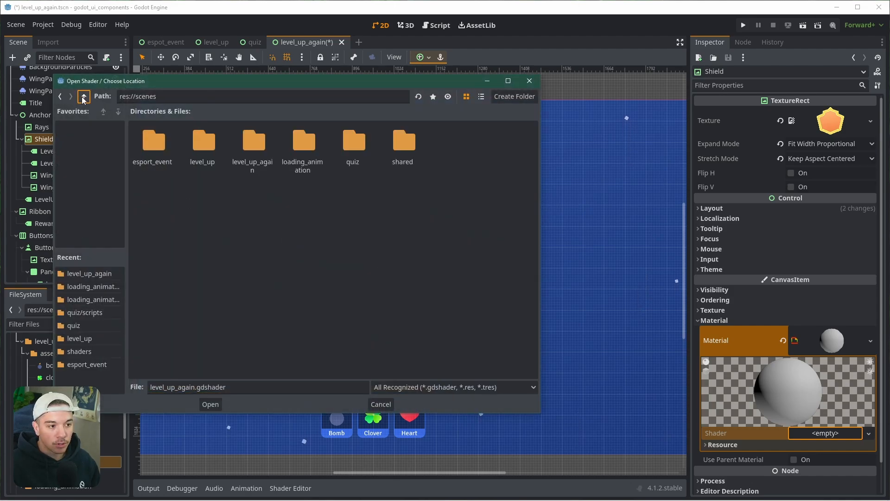
{"action": "double_click", "coordinate": [405, 149]}
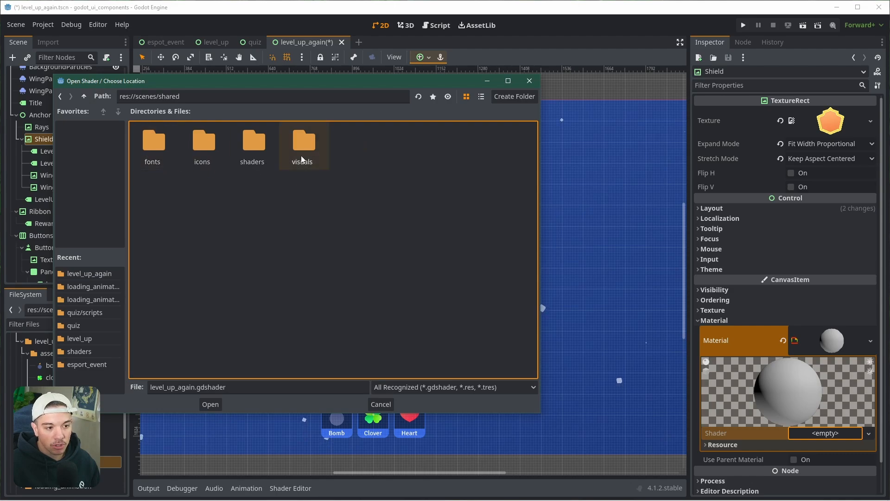
{"action": "double_click", "coordinate": [254, 144]}
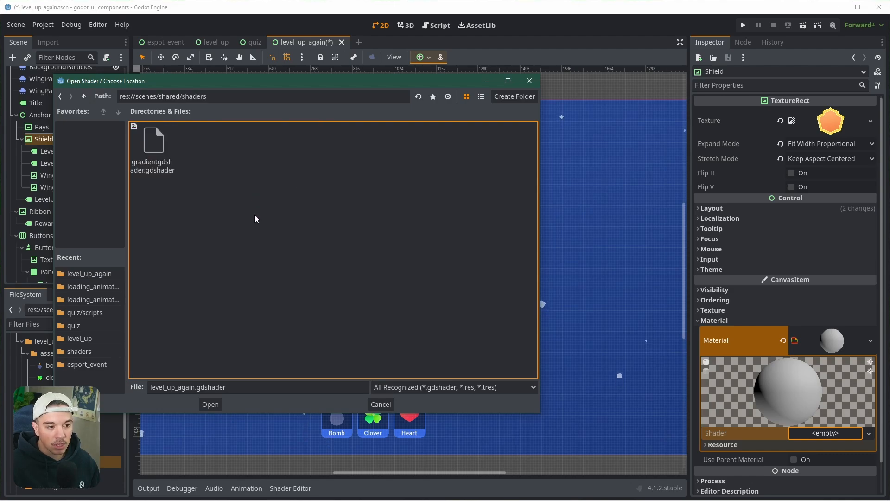
Step: Name the shader file fake_3D.gdshader and create it
{"action": "double_click", "coordinate": [195, 388]}
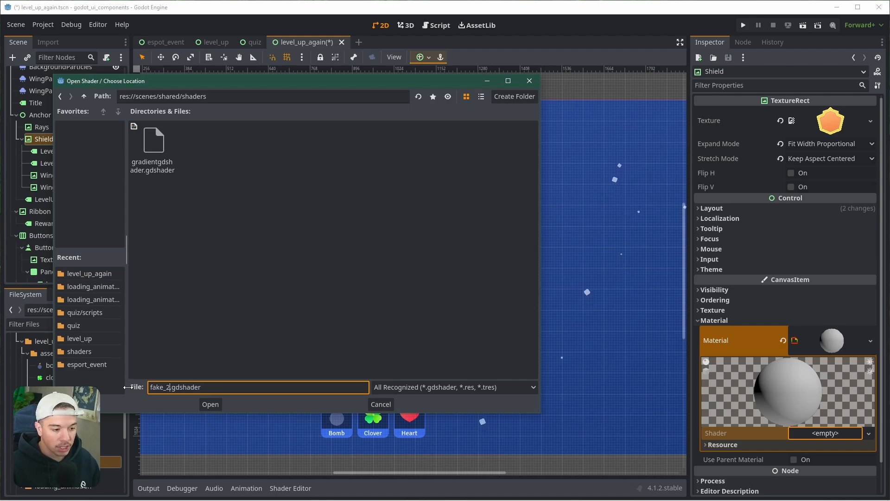
{"action": "left_click", "coordinate": [211, 403]}
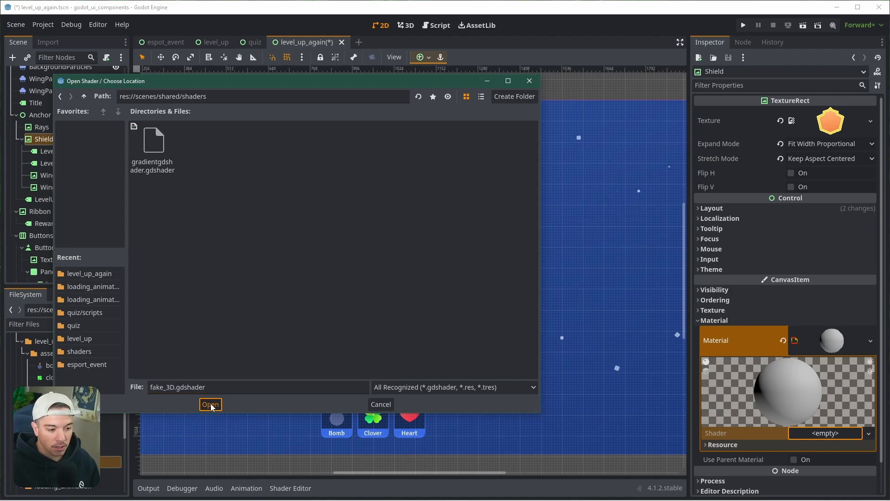
{"action": "left_click", "coordinate": [263, 308]}
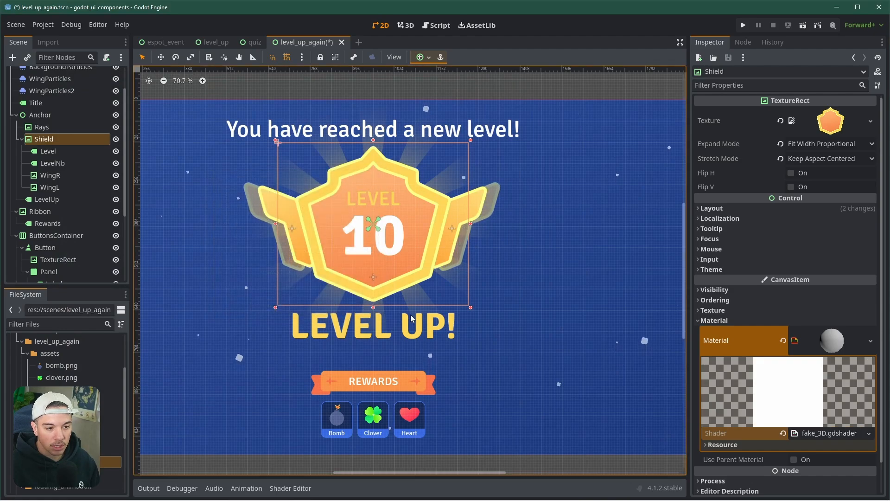
Step: Open fake_3D.gdshader in an enlarged Shader Editor and paste the copied fake 3D shader code below the template
{"action": "scroll", "coordinate": [580, 338], "scroll_direction": "down", "scroll_amount": 2}
{"action": "left_click", "coordinate": [819, 434]}
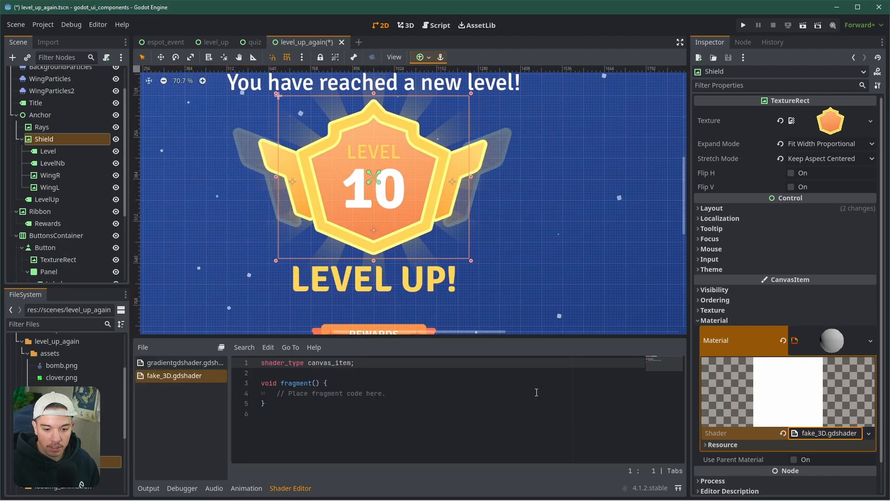
{"action": "left_click_drag", "start_coordinate": [405, 337], "coordinate": [406, 253]}
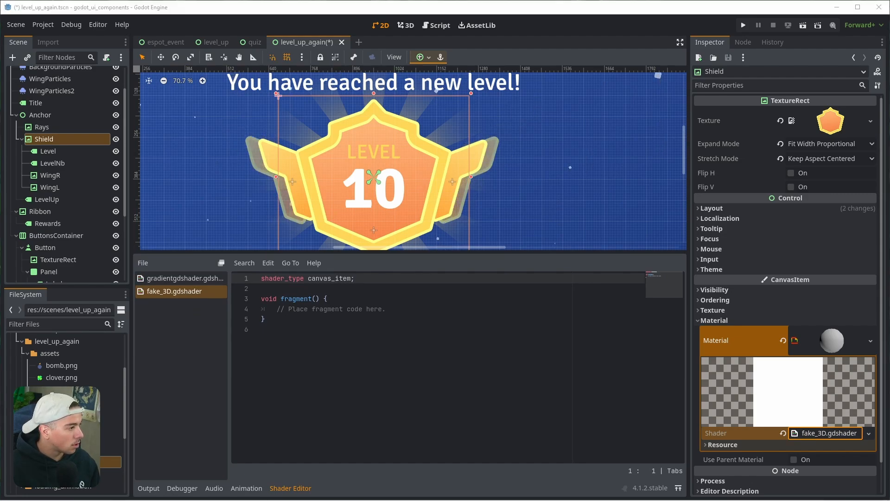
{"action": "left_click", "coordinate": [345, 333]}
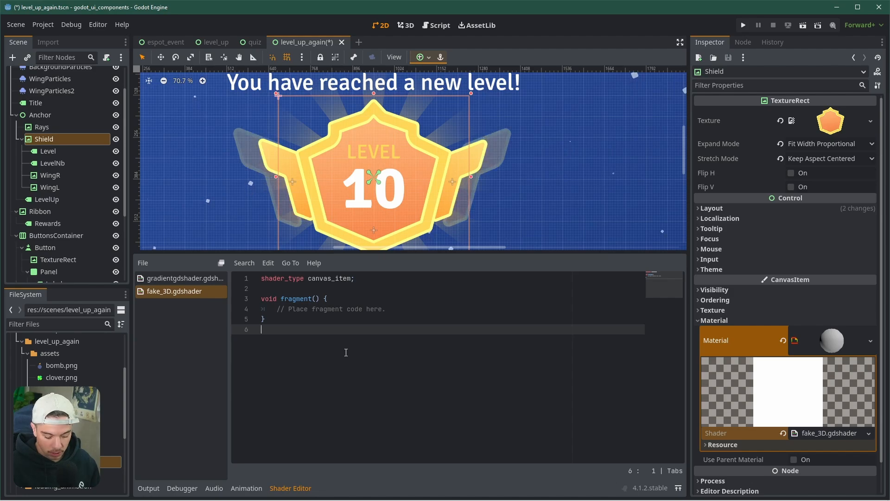
{"action": "key", "text": "ctrl+v"}
Step: Delete the default template code above the pasted shader in fake_3D.gdshader and save
{"action": "scroll", "coordinate": [327, 388], "scroll_direction": "up", "scroll_amount": 10}
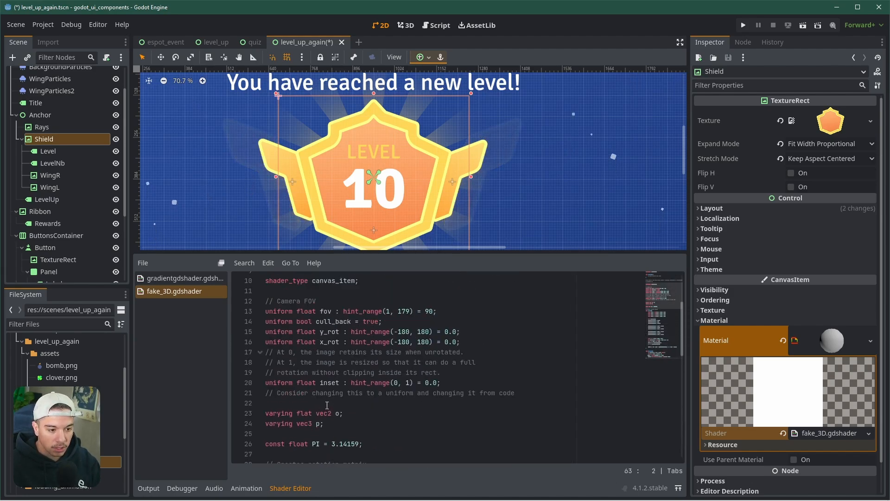
{"action": "scroll", "coordinate": [320, 381], "scroll_direction": "up", "scroll_amount": 3}
{"action": "left_click_drag", "start_coordinate": [338, 355], "coordinate": [260, 279]}
{"action": "key", "text": "BackSpace"}
{"action": "key", "text": "Delete"}
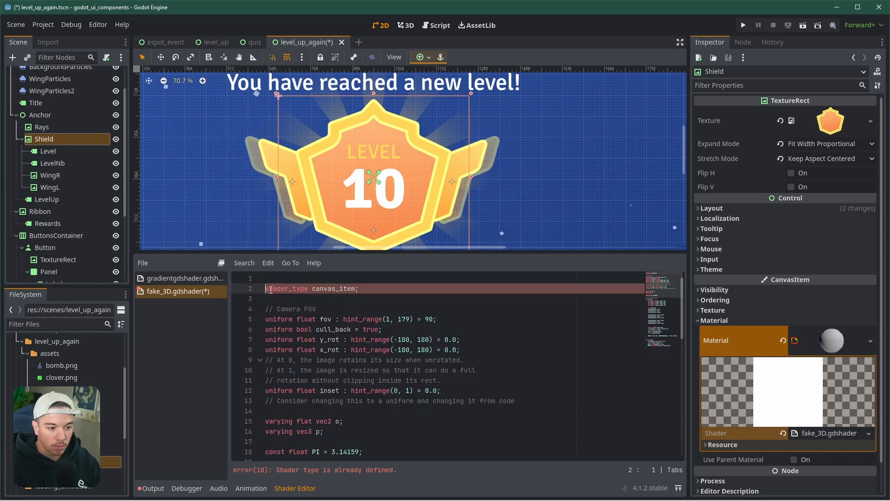
{"action": "key", "text": "ctrl+s"}
{"action": "scroll", "coordinate": [340, 345], "scroll_direction": "down", "scroll_amount": 12}
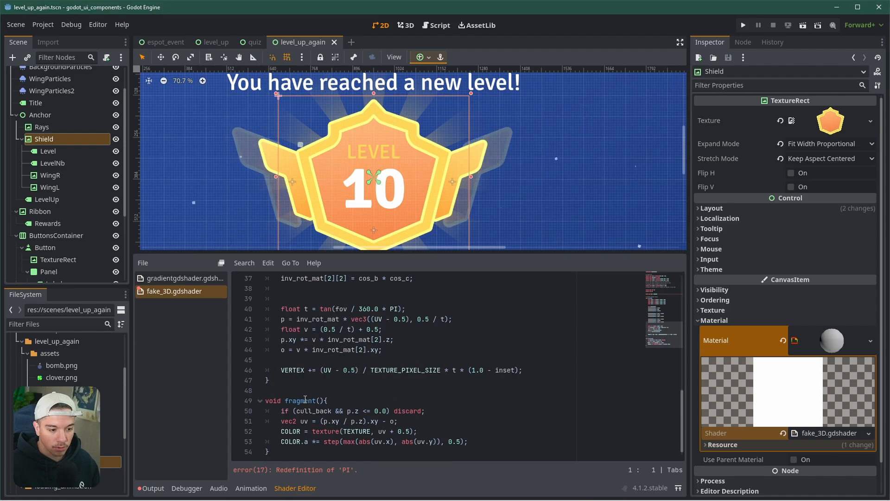
Step: Delete the duplicate PI constant line from fake_3D.gdshader and save the shader
{"action": "left_click", "coordinate": [338, 400]}
{"action": "scroll", "coordinate": [325, 399], "scroll_direction": "up", "scroll_amount": 10}
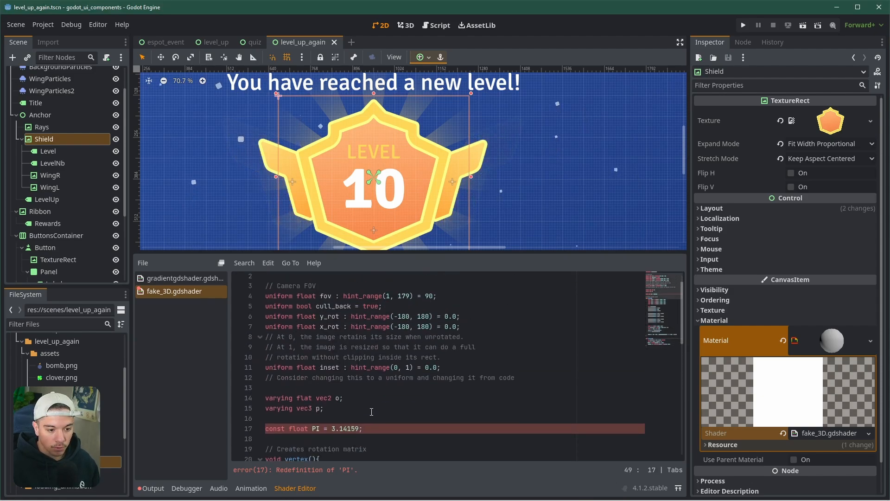
{"action": "left_click", "coordinate": [375, 382]}
{"action": "key", "text": "ctrl+shift+k"}
{"action": "key", "text": "ctrl+shift+k"}
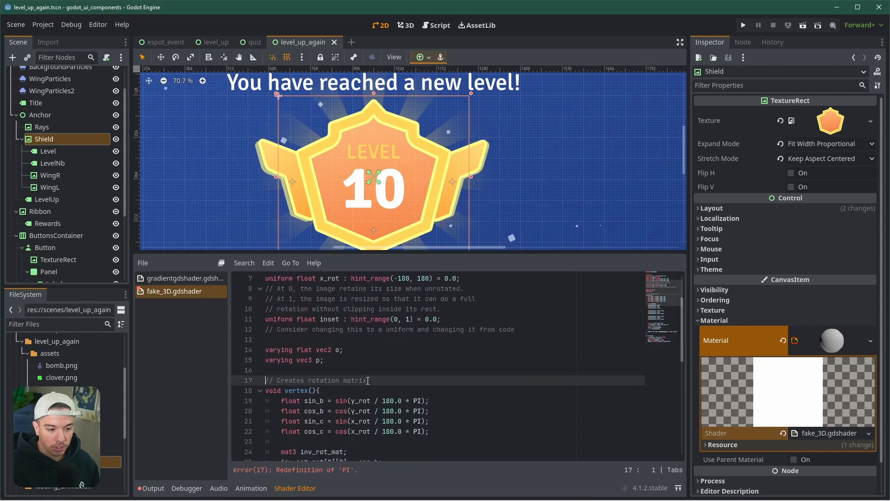
{"action": "key", "text": "ctrl+s"}
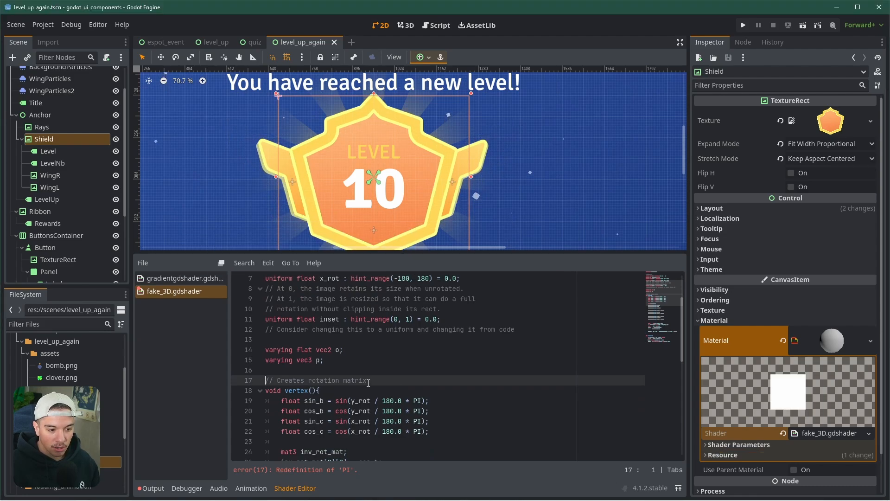
Step: Insert the indented line VERTEX += (UV - 0.5) * rect_size * tang * (1.0 - inset); above the original VERTEX line and comment out the original
{"action": "scroll", "coordinate": [368, 382], "scroll_direction": "up", "scroll_amount": 2}
{"action": "scroll", "coordinate": [368, 386], "scroll_direction": "down", "scroll_amount": 6}
{"action": "scroll", "coordinate": [367, 389], "scroll_direction": "up", "scroll_amount": 6}
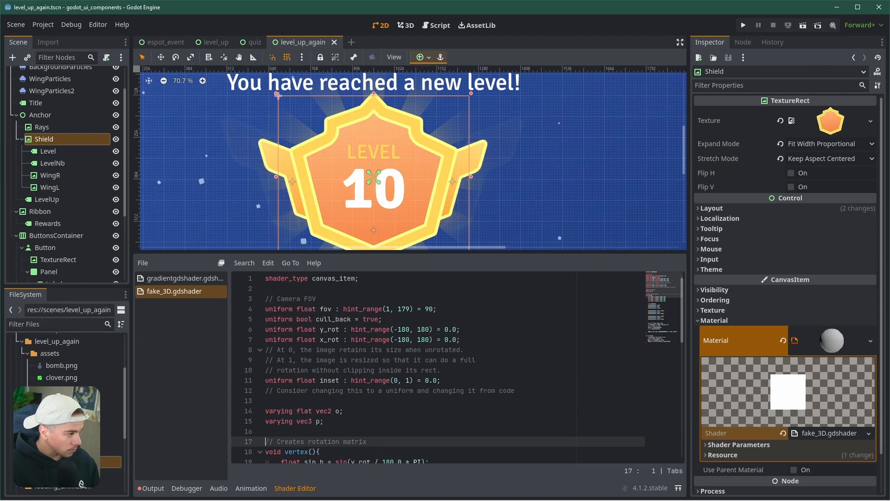
{"action": "scroll", "coordinate": [411, 362], "scroll_direction": "down", "scroll_amount": 11}
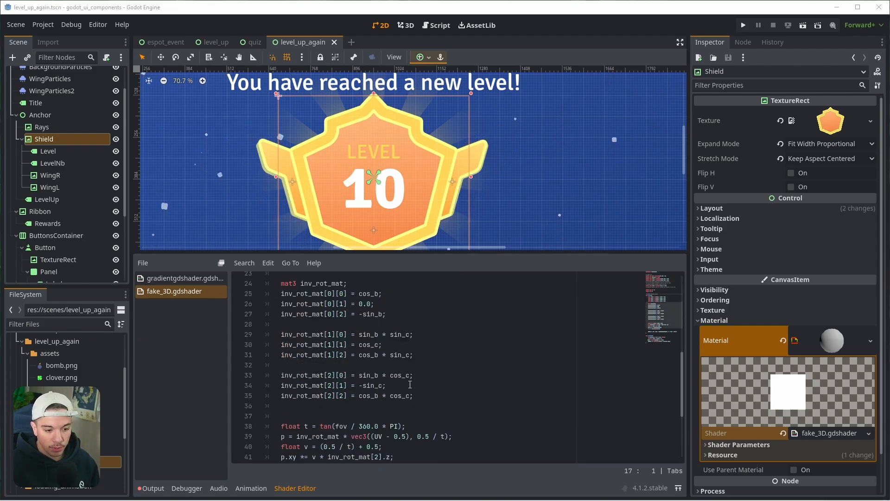
{"action": "left_click", "coordinate": [453, 390]}
{"action": "left_click", "coordinate": [399, 361]}
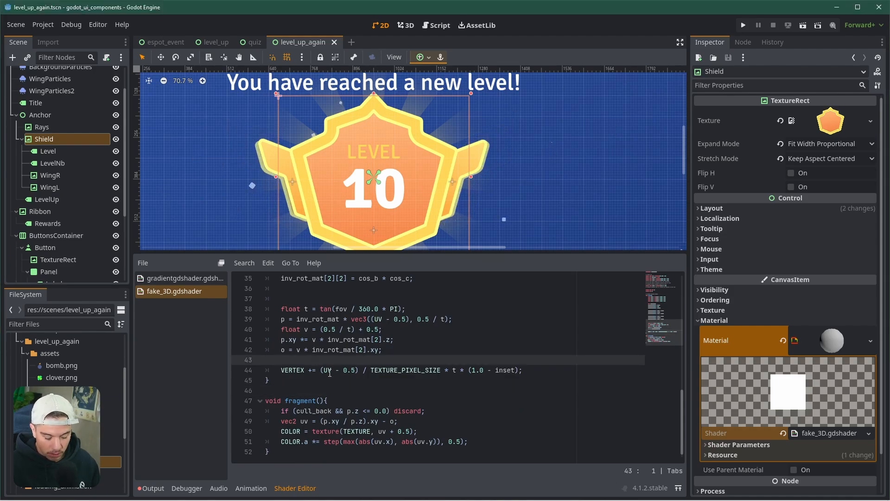
{"action": "type", "text": "// to (rect_size is a uniform): VERTEX += (UV - 0.5) * rect_size * tang * (1.0 - inset);"}
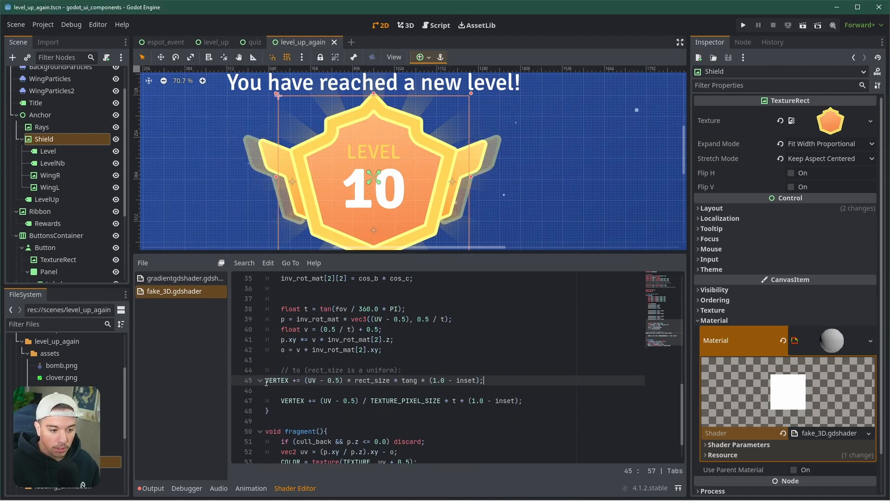
{"action": "left_click", "coordinate": [266, 380]}
{"action": "key", "text": "Tab"}
{"action": "left_click", "coordinate": [559, 400]}
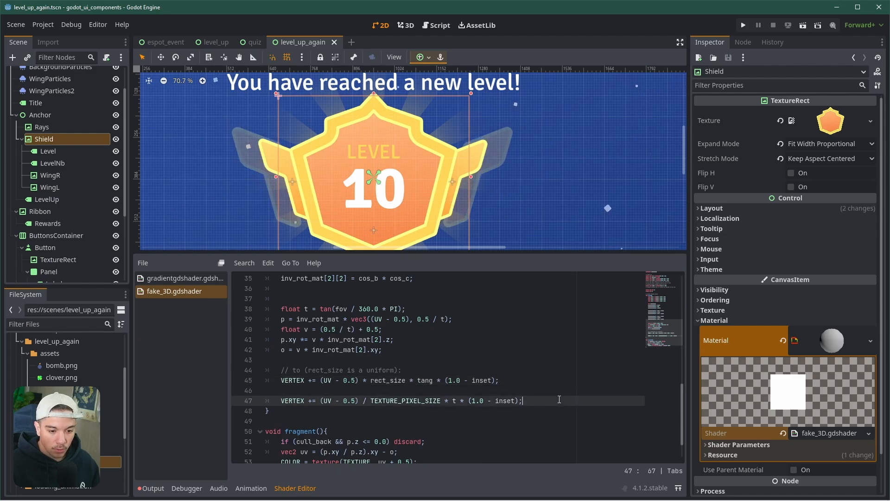
Step: Declare uniform vec2 rect_size; below the shader_type line in fake_3D.gdshader and save
{"action": "double_click", "coordinate": [394, 380]}
{"action": "scroll", "coordinate": [459, 388], "scroll_direction": "up", "scroll_amount": 11}
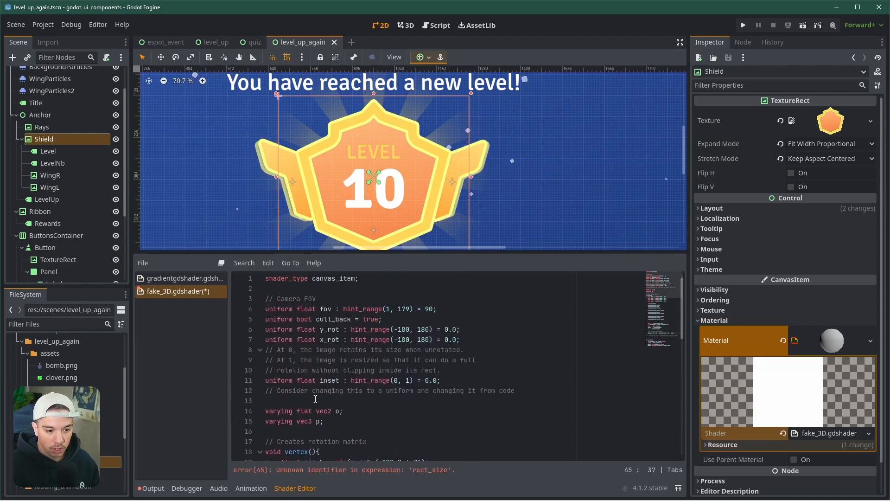
{"action": "left_click", "coordinate": [452, 381]}
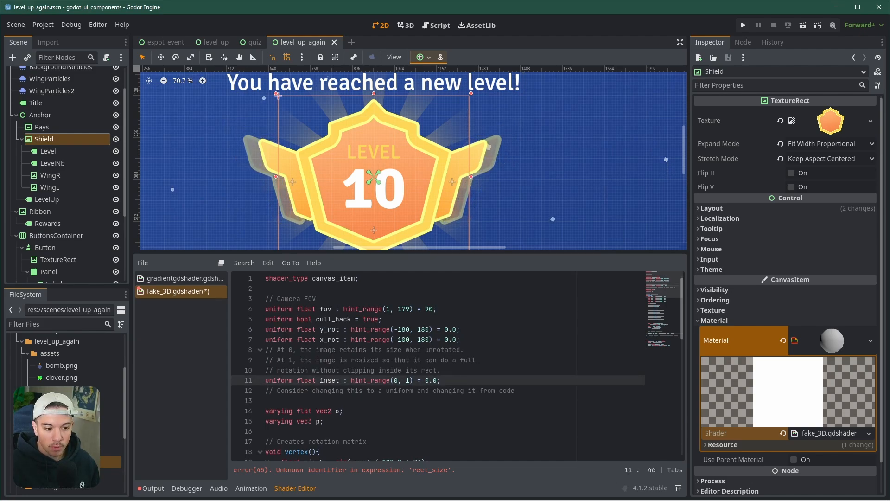
{"action": "left_click", "coordinate": [328, 289]}
{"action": "key", "text": "Return"}
{"action": "key", "text": "Return"}
{"action": "key", "text": "Up"}
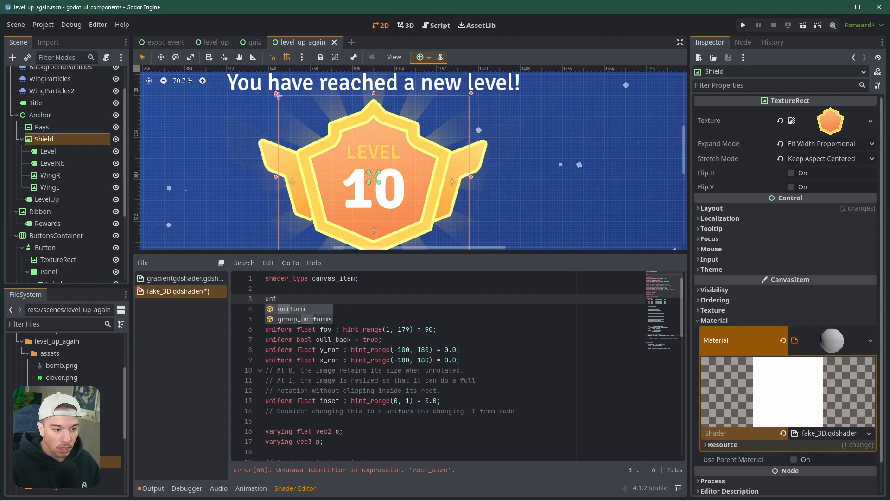
{"action": "type", "text": "uniform vec2"}
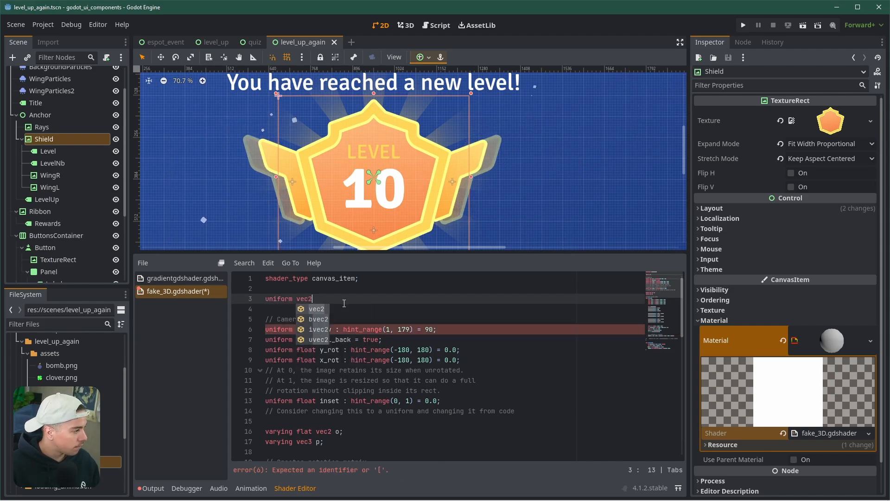
{"action": "type", "text": " rect_size;"}
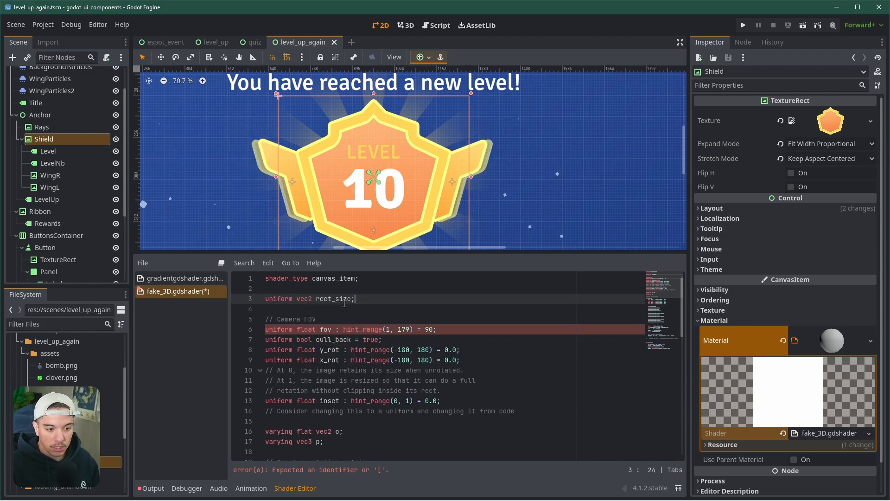
{"action": "key", "text": "ctrl+s"}
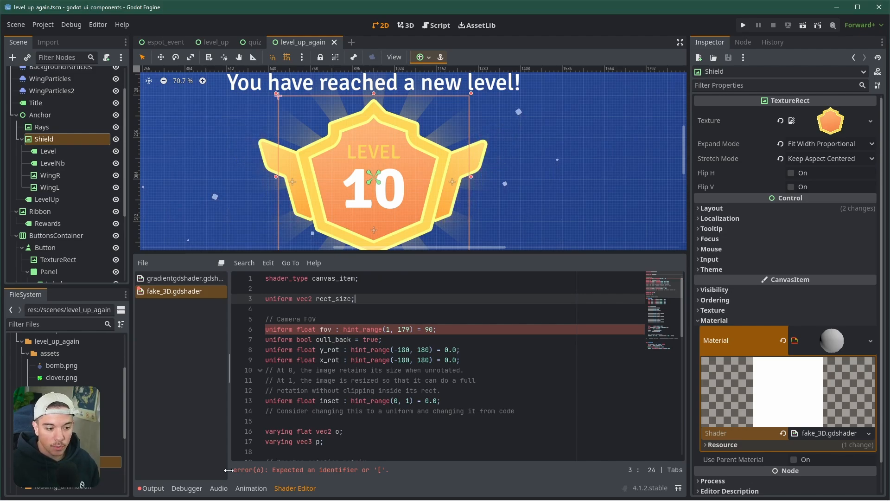
Step: Replace tang with t in the rect_size VERTEX line, save the shader, and collapse the bottom panel
{"action": "scroll", "coordinate": [340, 316], "scroll_direction": "down", "scroll_amount": 13}
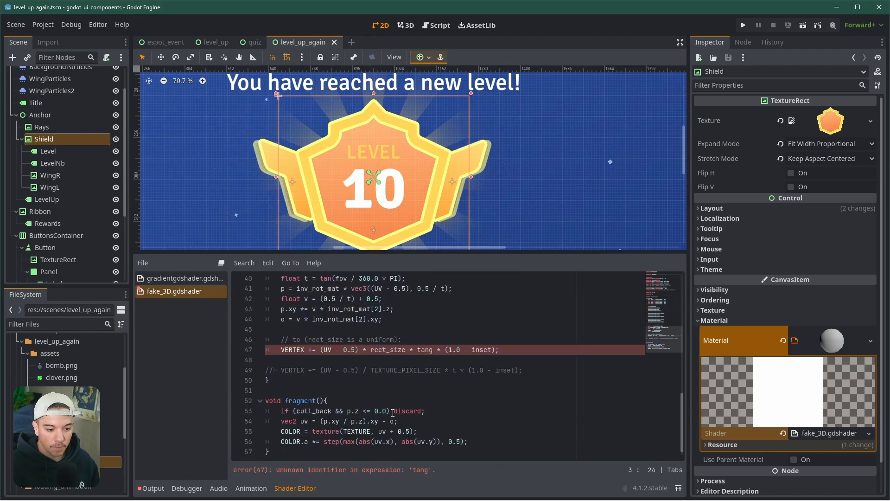
{"action": "double_click", "coordinate": [425, 349]}
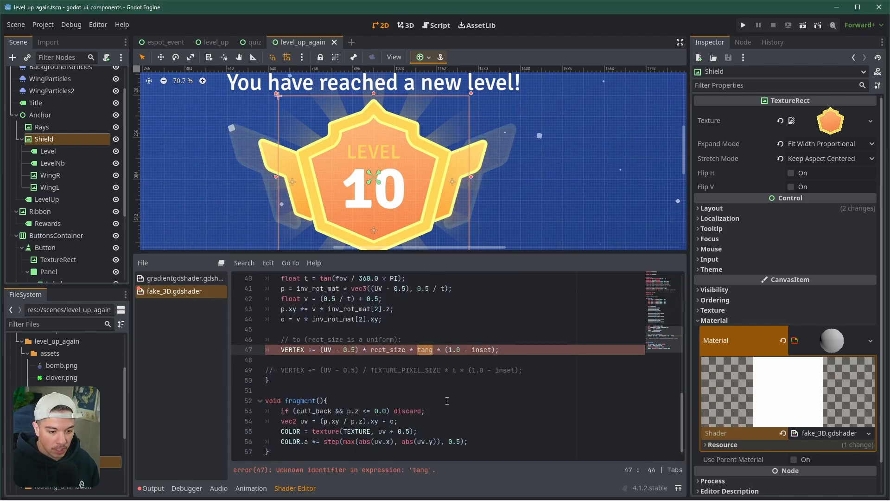
{"action": "type", "text": "t"}
{"action": "left_click", "coordinate": [435, 380]}
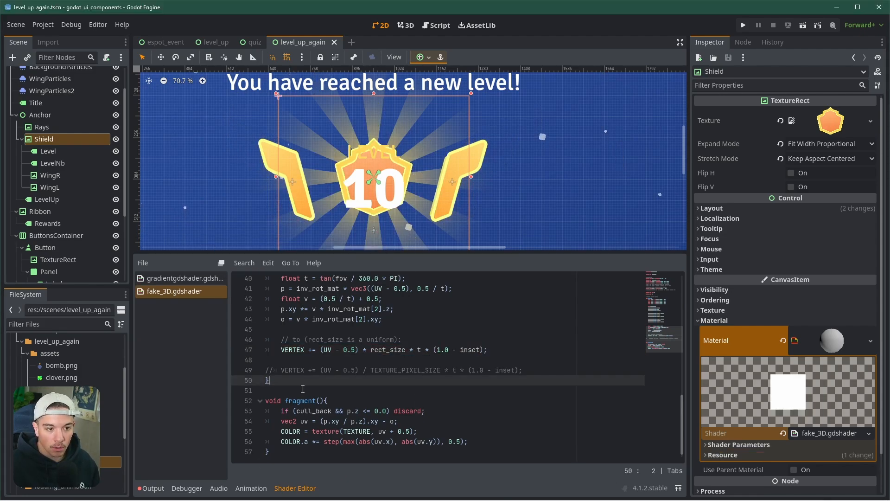
{"action": "left_click", "coordinate": [151, 489]}
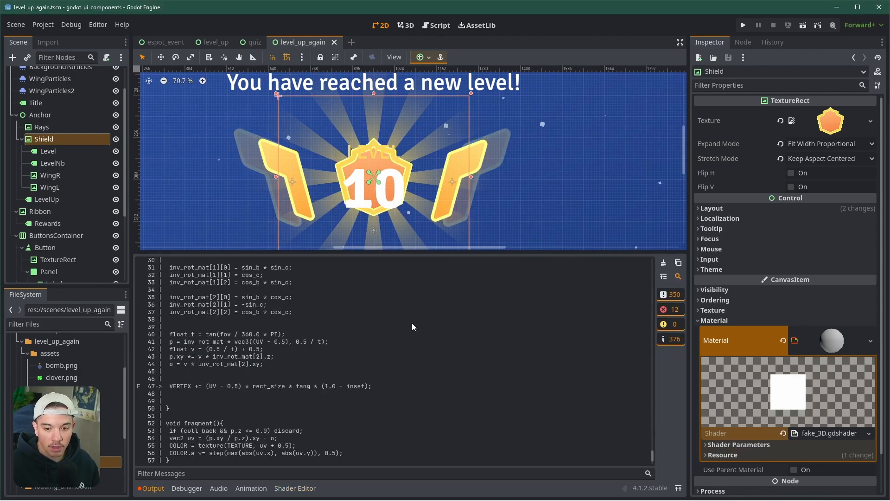
{"action": "left_click", "coordinate": [149, 489]}
Step: Copy the Shield's transform Size and paste it into its fake 3D shader's Rect Size parameter as 582 × 496
{"action": "scroll", "coordinate": [361, 238], "scroll_direction": "up", "scroll_amount": 8}
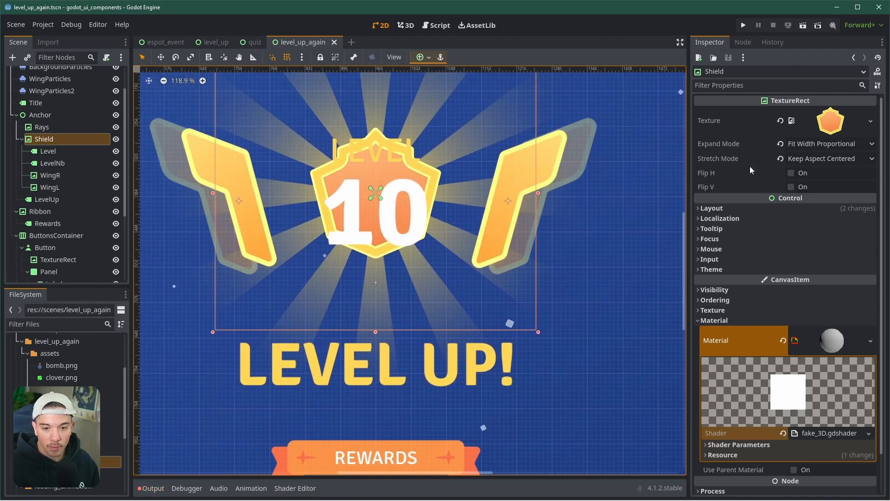
{"action": "left_click", "coordinate": [712, 208]}
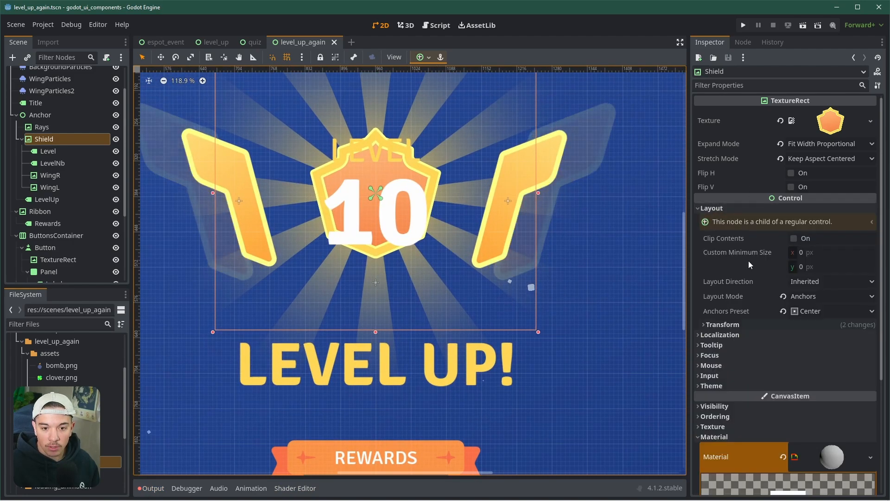
{"action": "left_click", "coordinate": [714, 324]}
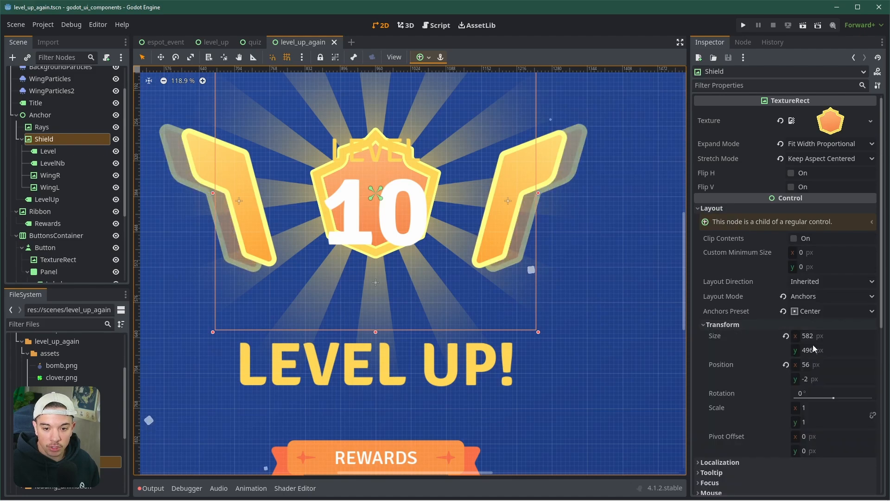
{"action": "right_click", "coordinate": [713, 336]}
{"action": "left_click", "coordinate": [734, 345]}
{"action": "scroll", "coordinate": [823, 288], "scroll_direction": "down", "scroll_amount": 5}
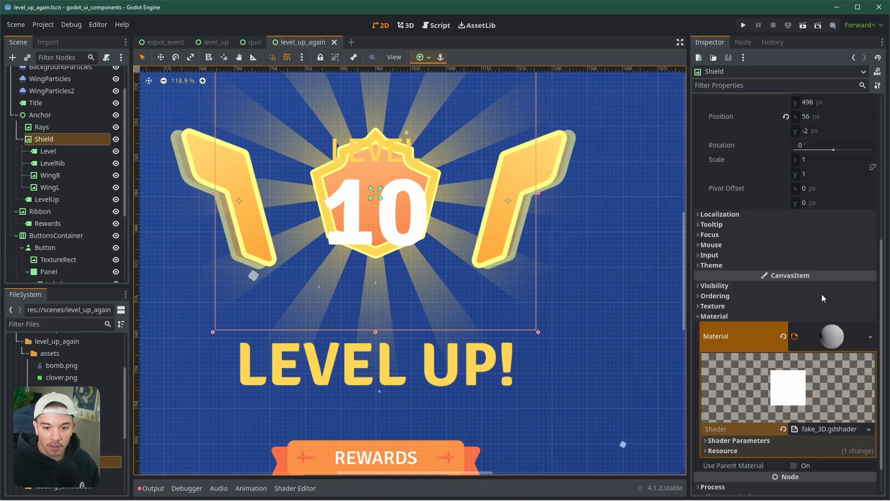
{"action": "scroll", "coordinate": [821, 295], "scroll_direction": "up", "scroll_amount": 4}
{"action": "scroll", "coordinate": [816, 301], "scroll_direction": "down", "scroll_amount": 5}
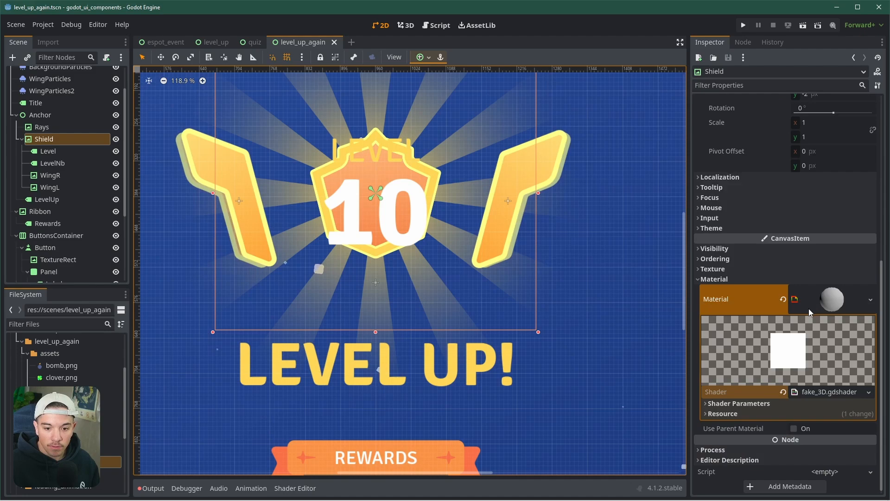
{"action": "left_click", "coordinate": [768, 404]}
{"action": "right_click", "coordinate": [727, 410]}
{"action": "left_click", "coordinate": [737, 430]}
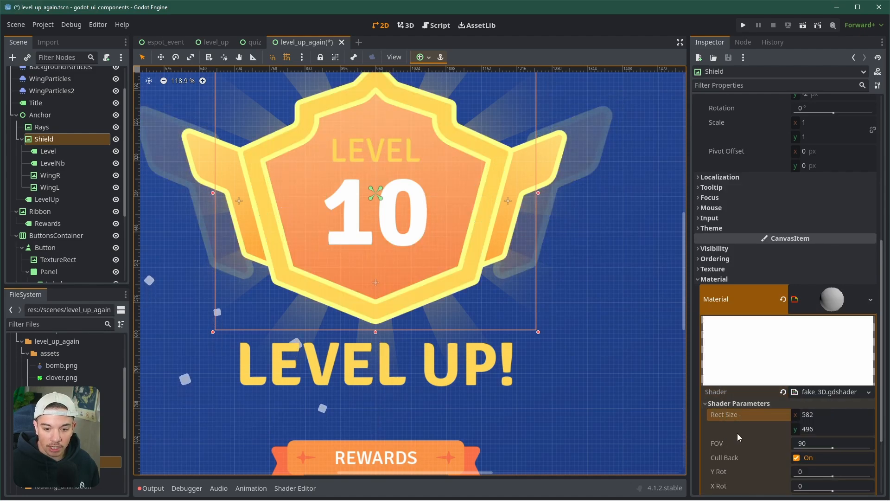
Step: Turn off Cull Back in the Shield's shader parameters, test Y Rot at about -87, and reset Y Rot to 0
{"action": "scroll", "coordinate": [738, 414], "scroll_direction": "down", "scroll_amount": 4}
{"action": "scroll", "coordinate": [366, 241], "scroll_direction": "down", "scroll_amount": 3}
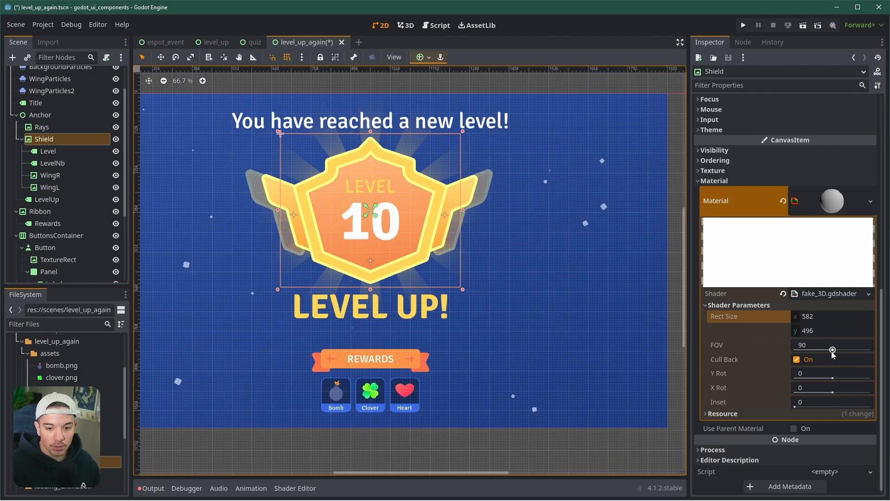
{"action": "left_click_drag", "start_coordinate": [833, 378], "coordinate": [814, 380]}
{"action": "left_click", "coordinate": [797, 359]}
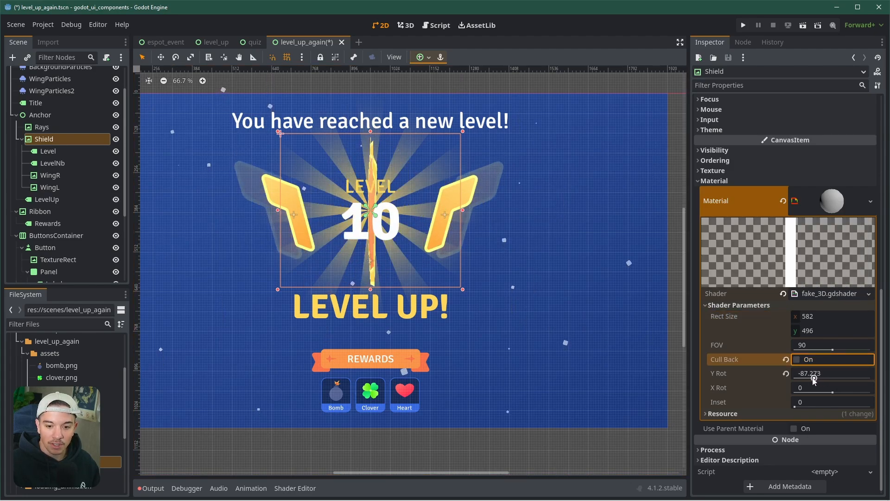
{"action": "left_click", "coordinate": [786, 373]}
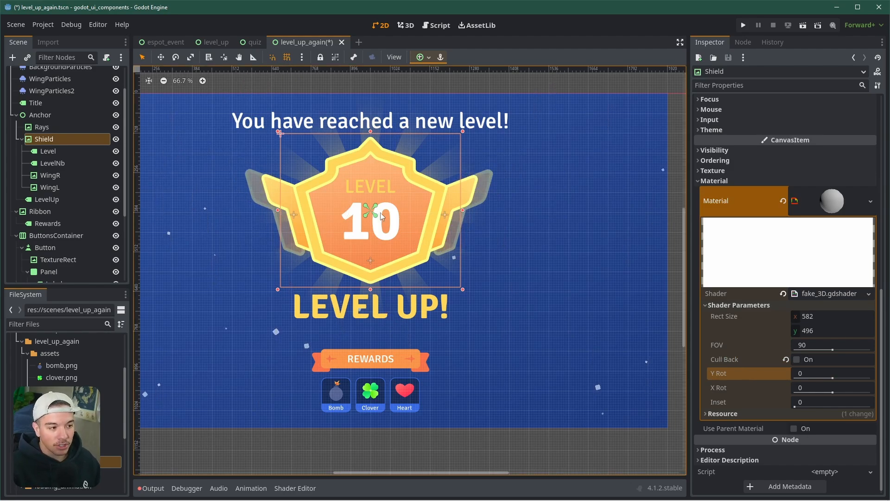
Step: Hide the Level and LevelNb labels to inspect the bare Shield, and show both labels again
{"action": "left_click", "coordinate": [50, 164]}
{"action": "left_click", "coordinate": [49, 151]}
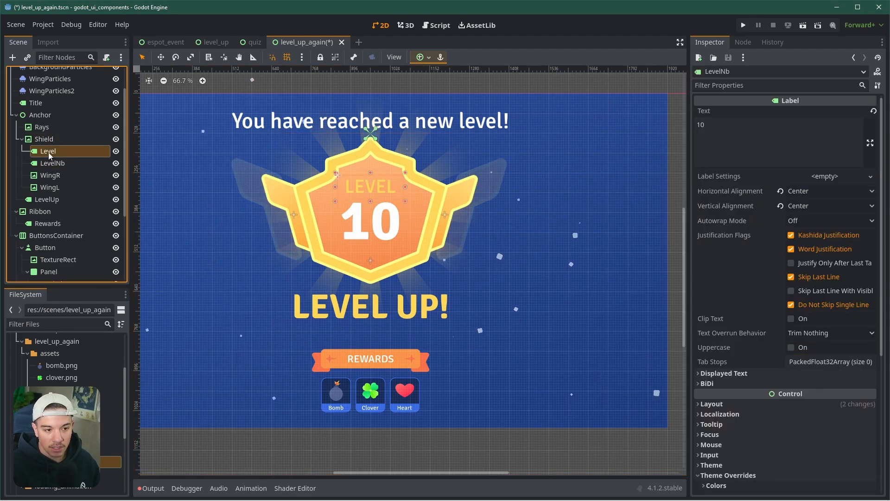
{"action": "left_click", "coordinate": [65, 163]}
{"action": "left_click", "coordinate": [116, 163]}
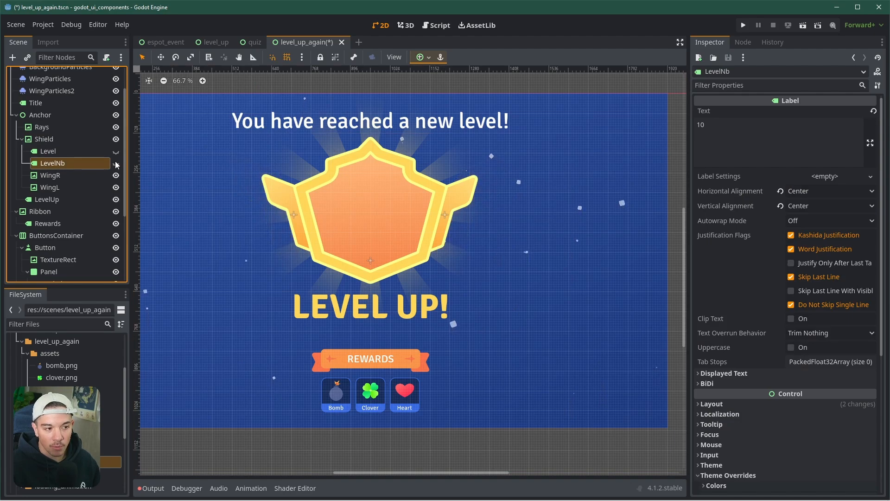
{"action": "left_click", "coordinate": [116, 163]}
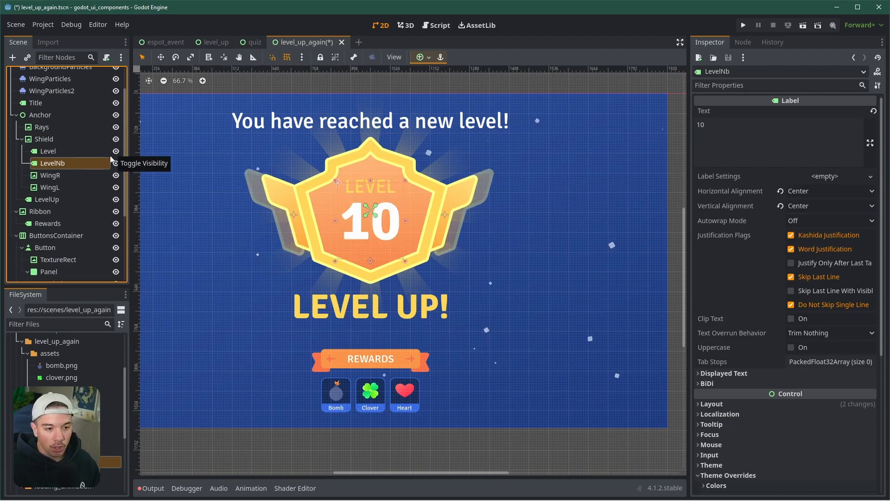
{"action": "left_click", "coordinate": [22, 140]}
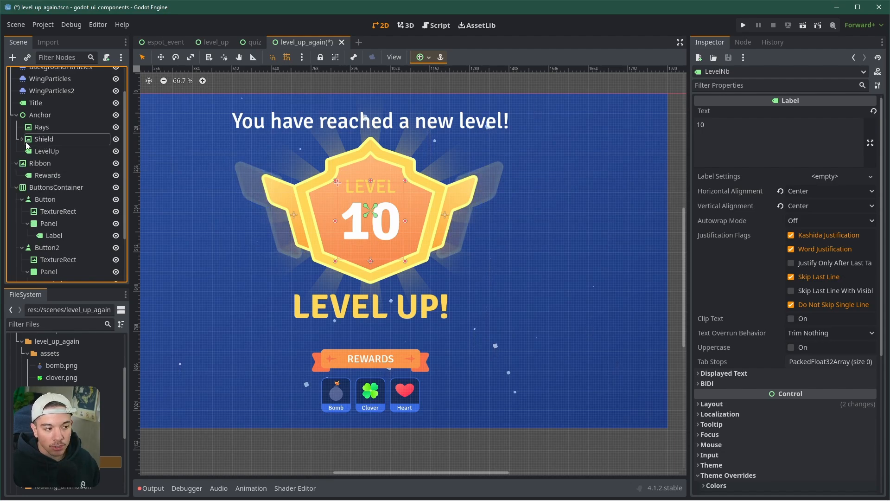
{"action": "left_click", "coordinate": [23, 139]}
{"action": "left_click", "coordinate": [51, 137]}
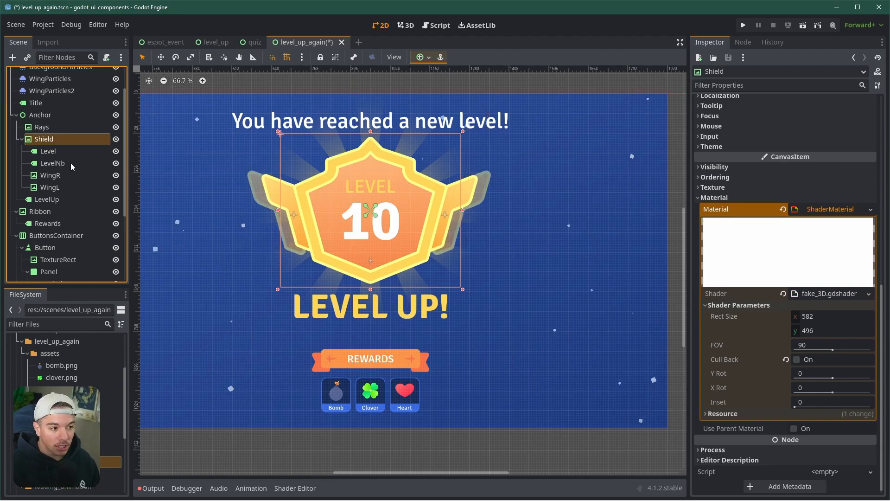
{"action": "left_click", "coordinate": [59, 175]}
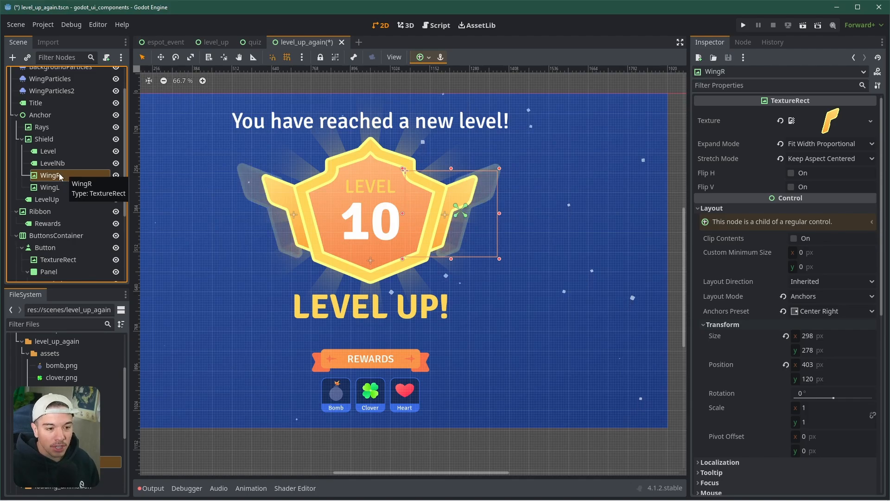
{"action": "scroll", "coordinate": [394, 268], "scroll_direction": "up", "scroll_amount": 2}
{"action": "scroll", "coordinate": [398, 260], "scroll_direction": "up", "scroll_amount": 3}
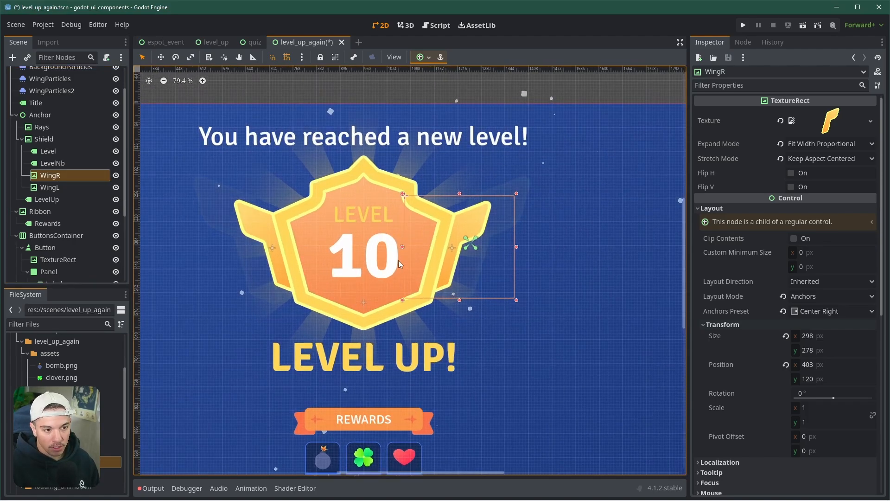
{"action": "middle_click_drag", "start_coordinate": [391, 383], "coordinate": [391, 338]}
{"action": "scroll", "coordinate": [390, 338], "scroll_direction": "down", "scroll_amount": 4}
{"action": "scroll", "coordinate": [371, 291], "scroll_direction": "up", "scroll_amount": 2}
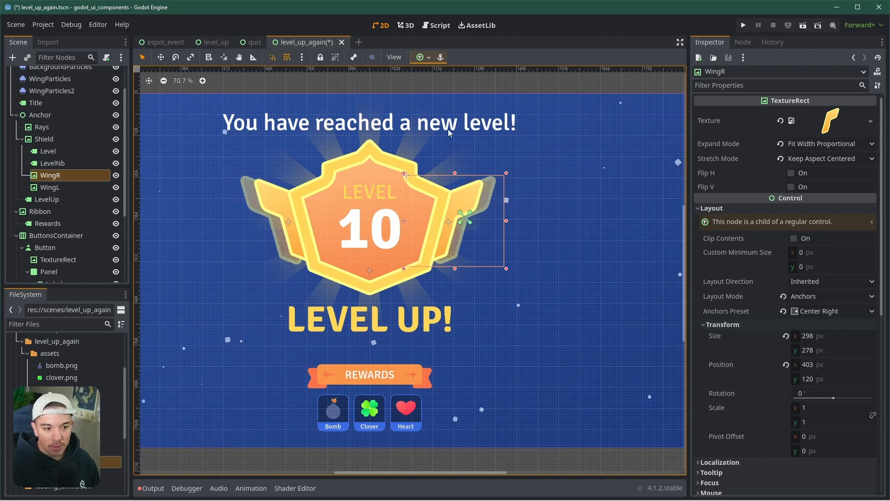
Step: Examine the Shield, Anchor, Rays, Level, WingR and LevelUp nodes and the rewards area of the layout
{"action": "left_click", "coordinate": [366, 170]}
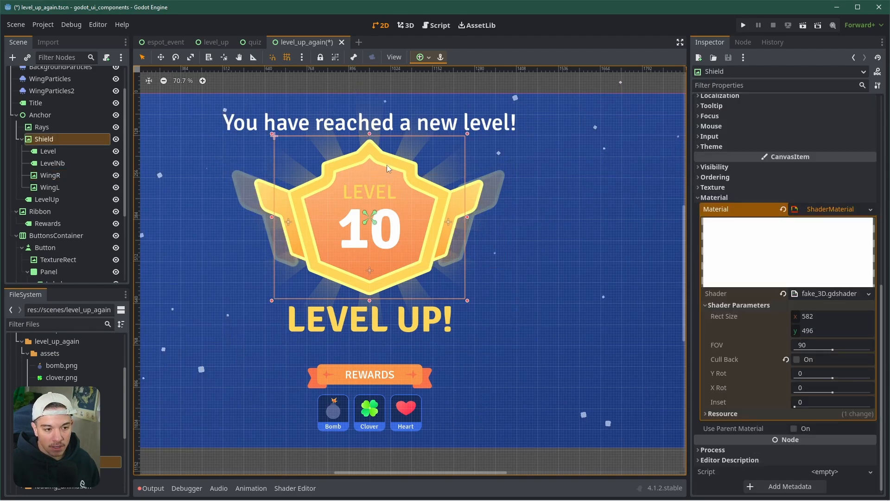
{"action": "left_click", "coordinate": [47, 116]}
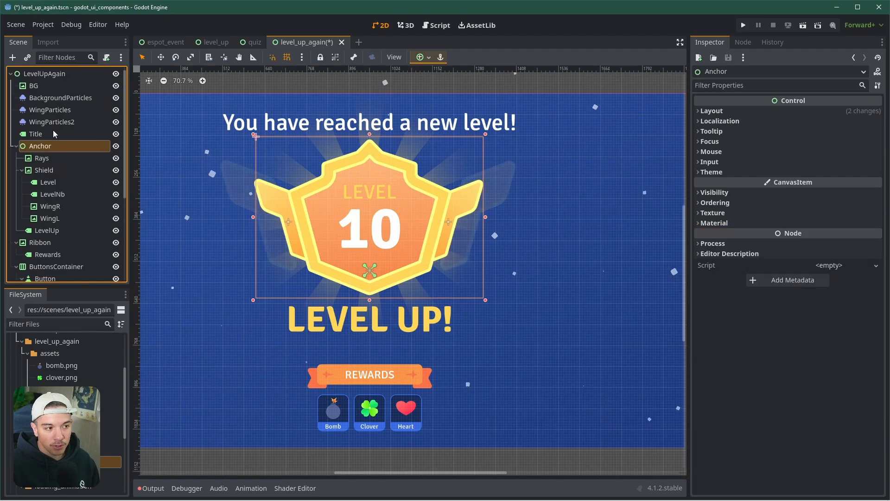
{"action": "left_click", "coordinate": [48, 157]}
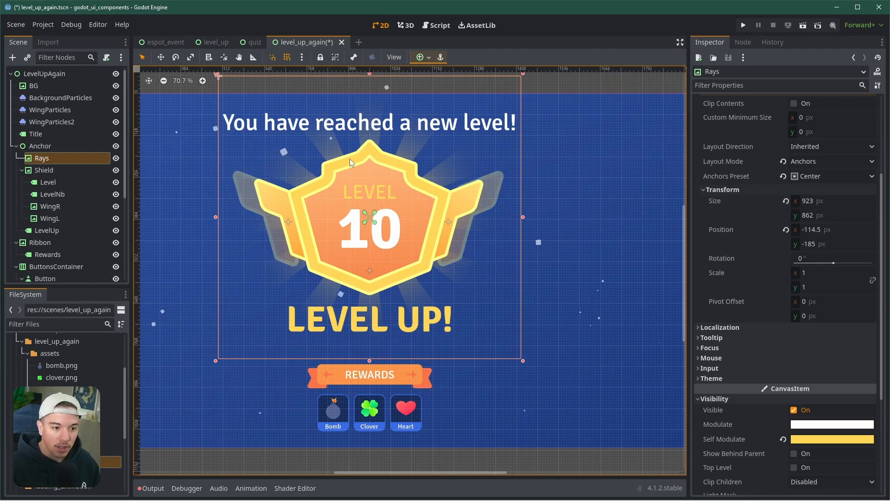
{"action": "left_click", "coordinate": [84, 171]}
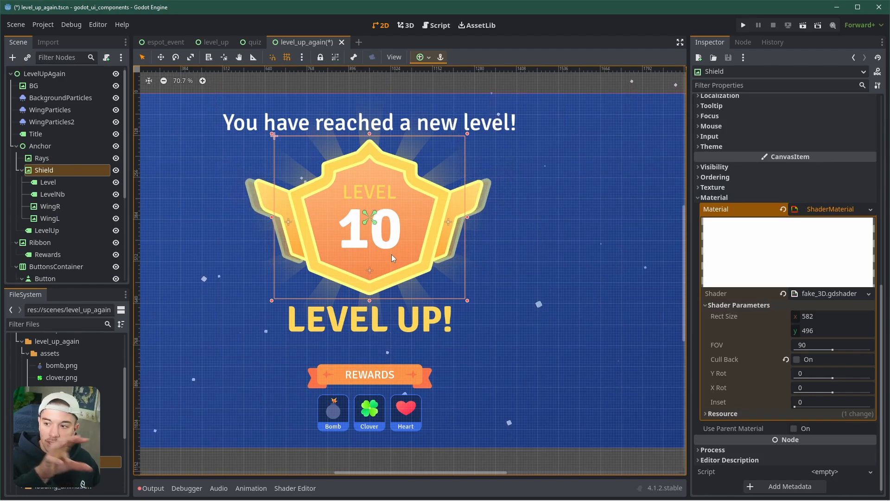
{"action": "left_click", "coordinate": [50, 183]}
{"action": "left_click", "coordinate": [61, 209]}
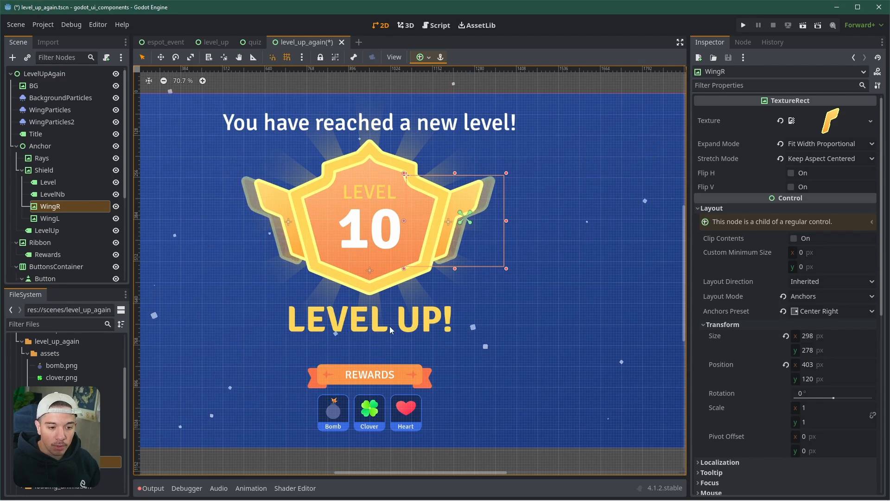
{"action": "left_click", "coordinate": [374, 328]}
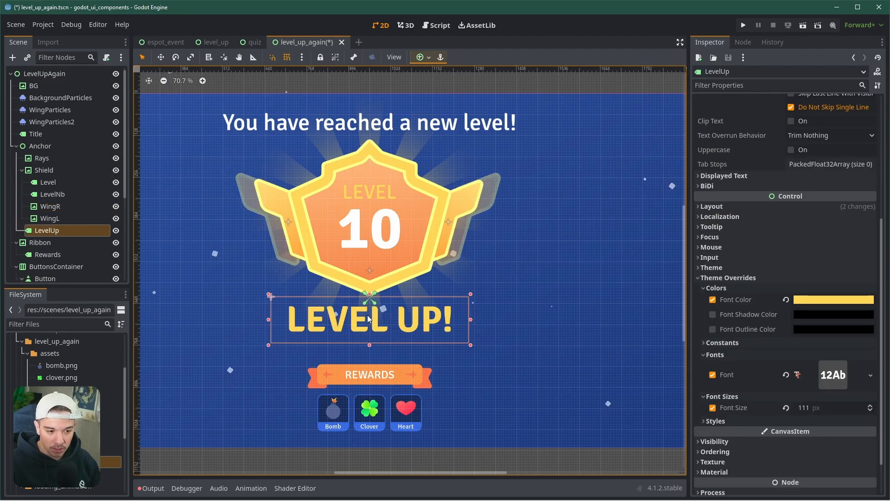
{"action": "scroll", "coordinate": [380, 378], "scroll_direction": "up", "scroll_amount": 2}
{"action": "middle_click_drag", "start_coordinate": [380, 378], "coordinate": [380, 283]}
{"action": "scroll", "coordinate": [379, 283], "scroll_direction": "up", "scroll_amount": 10}
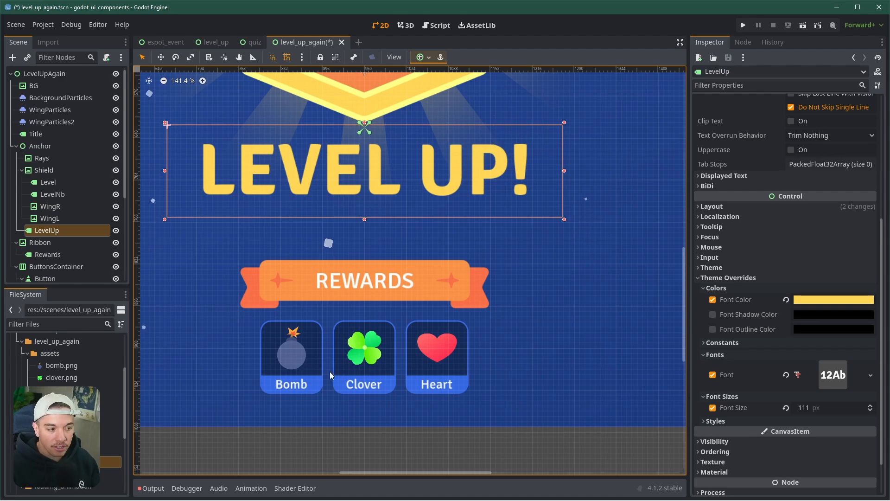
{"action": "scroll", "coordinate": [279, 357], "scroll_direction": "down", "scroll_amount": 2}
{"action": "scroll", "coordinate": [394, 351], "scroll_direction": "down", "scroll_amount": 4}
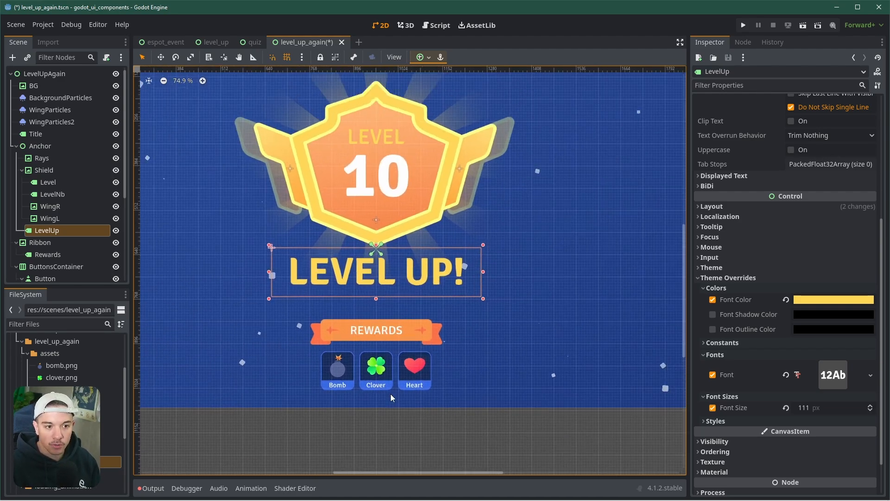
{"action": "scroll", "coordinate": [500, 149], "scroll_direction": "down", "scroll_amount": 1}
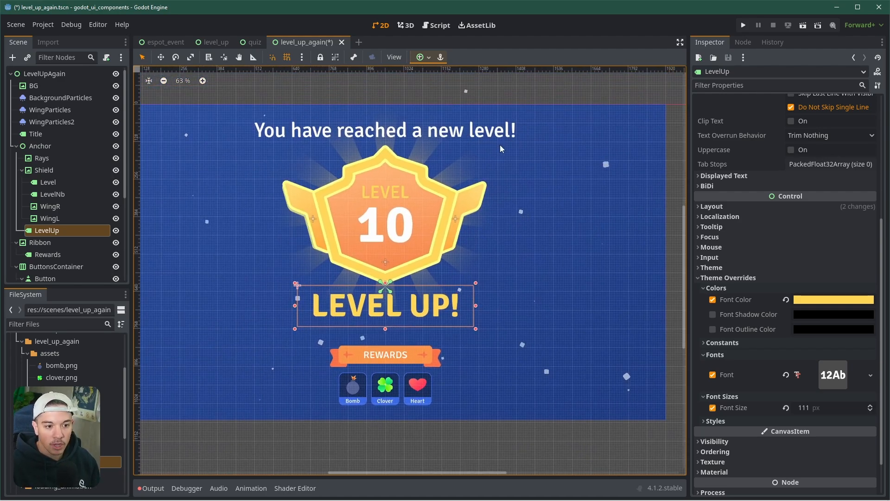
Step: Attach a new GDScript level_up_again.gd to the LevelUpAgain root node, stored in a new scripts folder, and save the scene
{"action": "right_click", "coordinate": [52, 74]}
{"action": "left_click", "coordinate": [92, 155]}
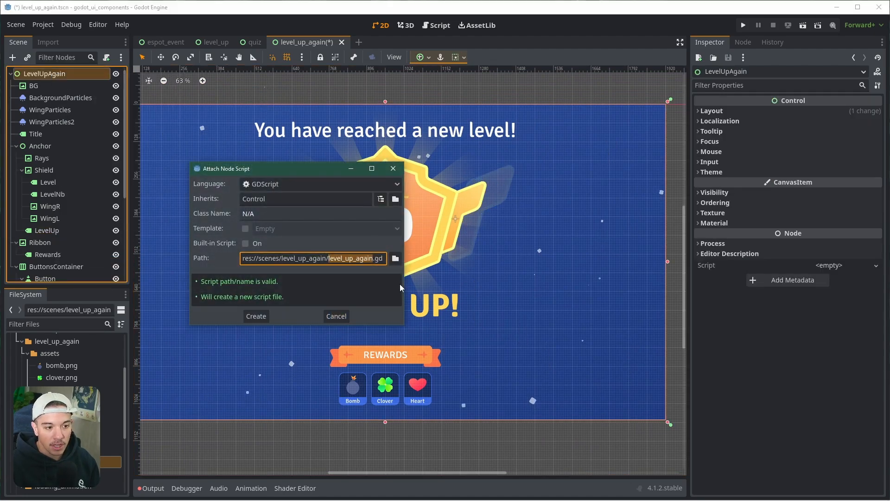
{"action": "left_click", "coordinate": [394, 258]}
{"action": "right_click", "coordinate": [232, 168]}
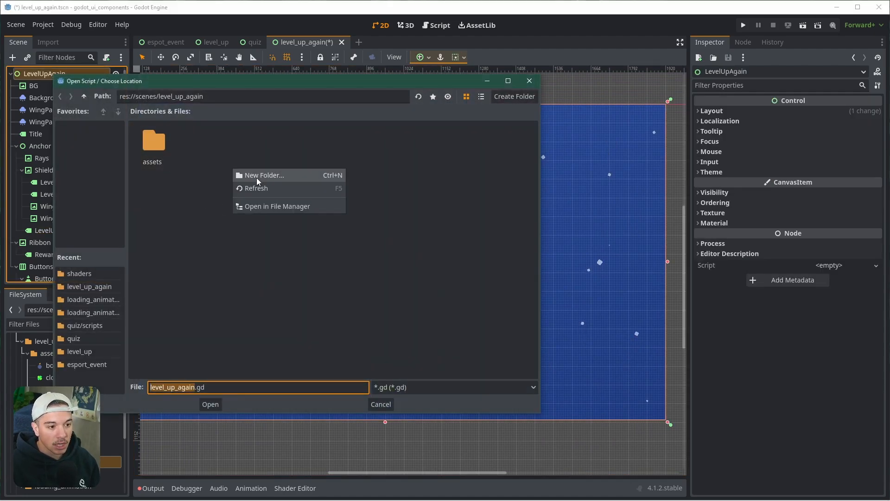
{"action": "left_click", "coordinate": [257, 178]}
{"action": "type", "text": "scripts"}
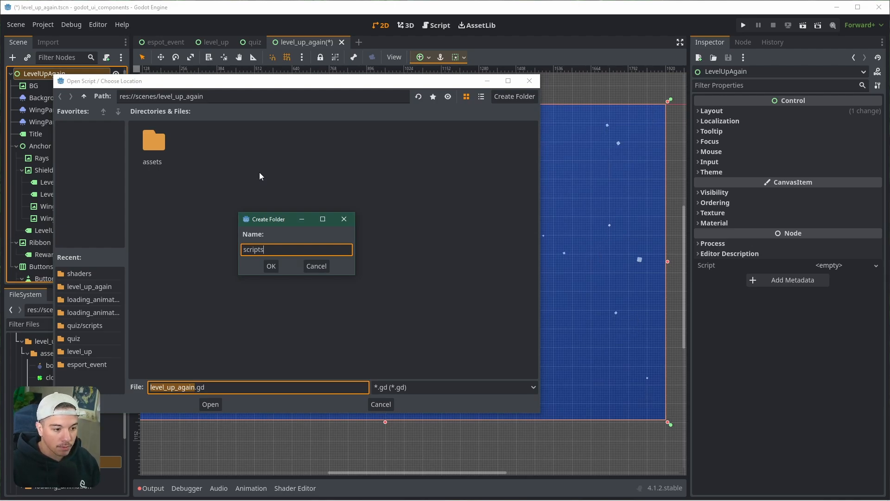
{"action": "key", "text": "Return"}
{"action": "key", "text": "Return"}
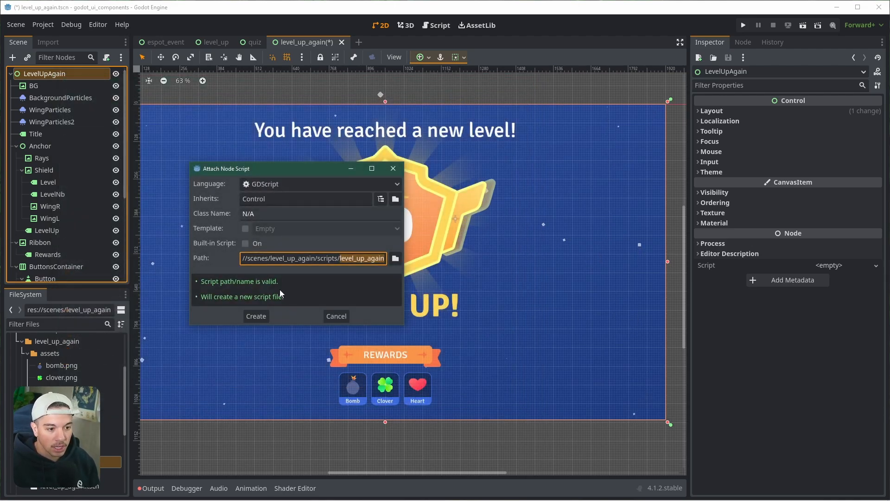
{"action": "left_click", "coordinate": [256, 315]}
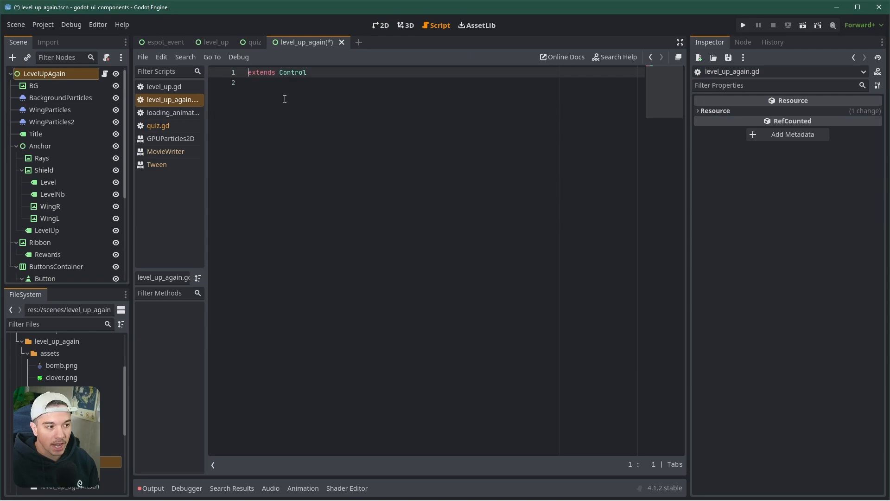
{"action": "left_click", "coordinate": [284, 99]}
{"action": "key", "text": "ctrl+s"}
{"action": "key", "text": "Return"}
{"action": "key", "text": "Return"}
{"action": "left_click", "coordinate": [275, 96]}
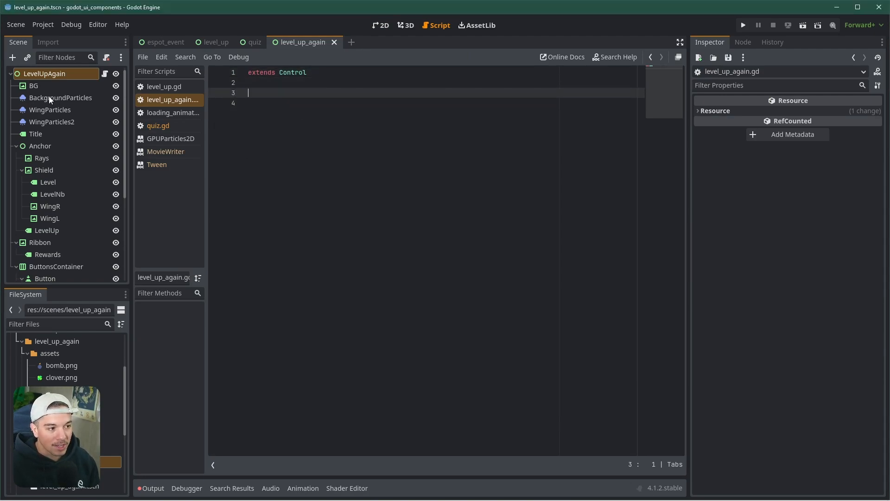
{"action": "left_click_drag", "start_coordinate": [48, 96], "coordinate": [251, 95], "text": "ctrl"}
{"action": "left_click_drag", "start_coordinate": [41, 111], "coordinate": [283, 115]}
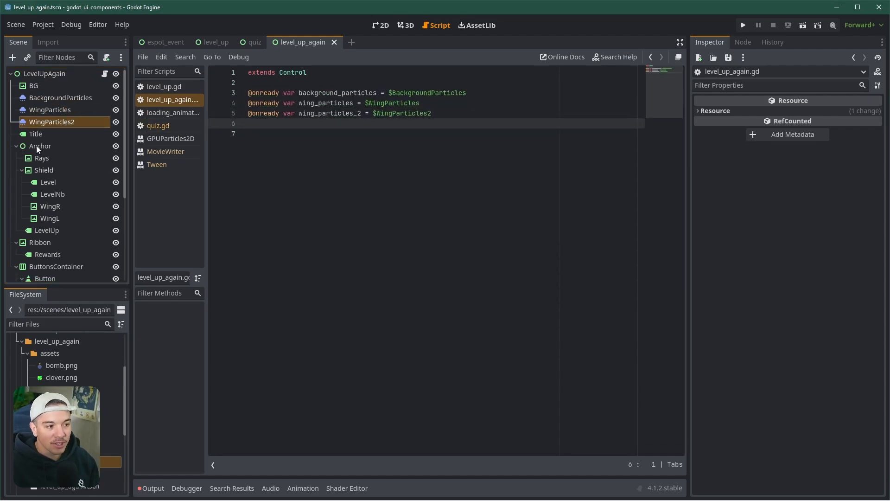
{"action": "left_click_drag", "start_coordinate": [46, 158], "coordinate": [296, 128], "text": "ctrl"}
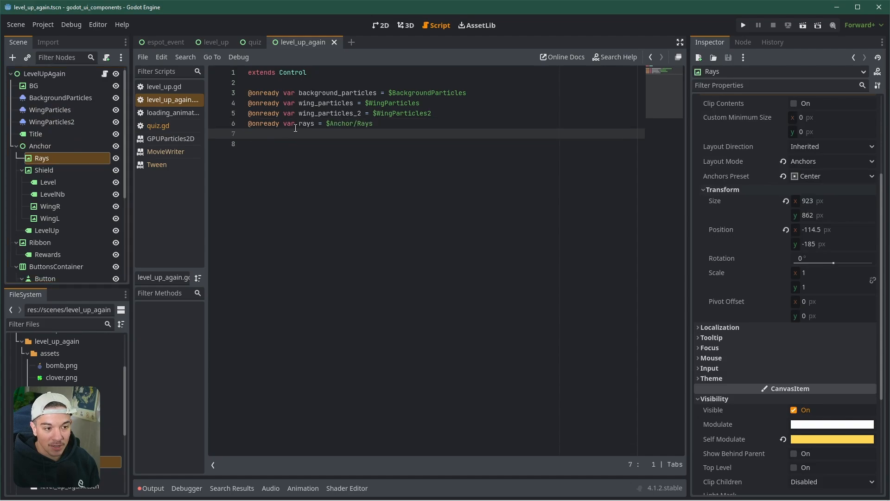
{"action": "key", "text": "Up"}
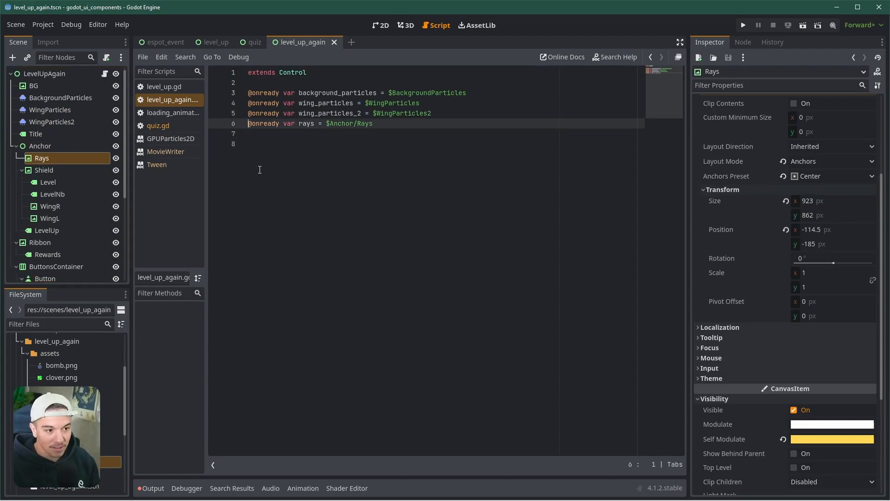
{"action": "key", "text": "Return"}
{"action": "left_click_drag", "start_coordinate": [61, 169], "coordinate": [281, 145], "text": "ctrl"}
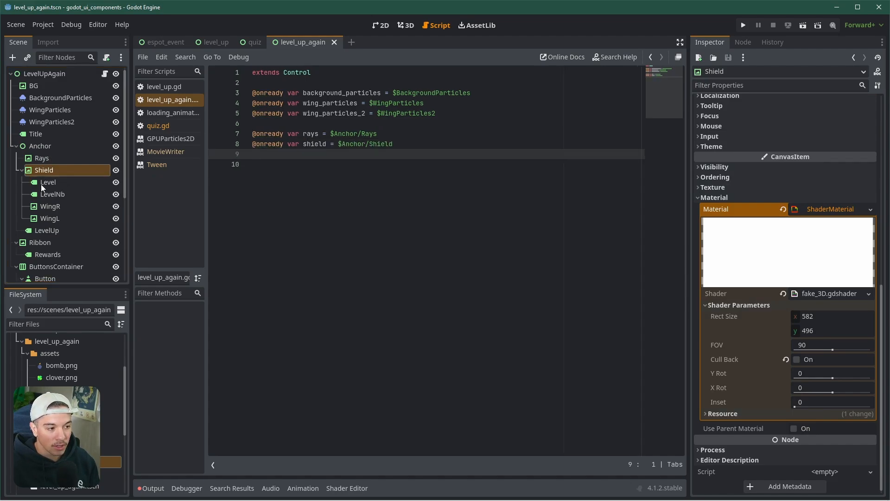
{"action": "left_click_drag", "start_coordinate": [41, 185], "coordinate": [278, 155], "text": "ctrl"}
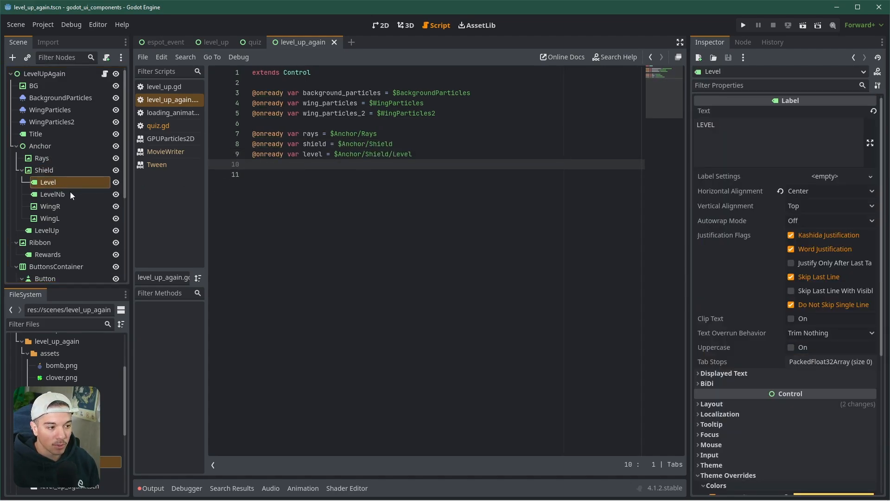
{"action": "left_click_drag", "start_coordinate": [70, 191], "coordinate": [287, 165], "text": "ctrl"}
{"action": "left_click", "coordinate": [50, 206]}
{"action": "left_click", "coordinate": [49, 219], "text": "shift"}
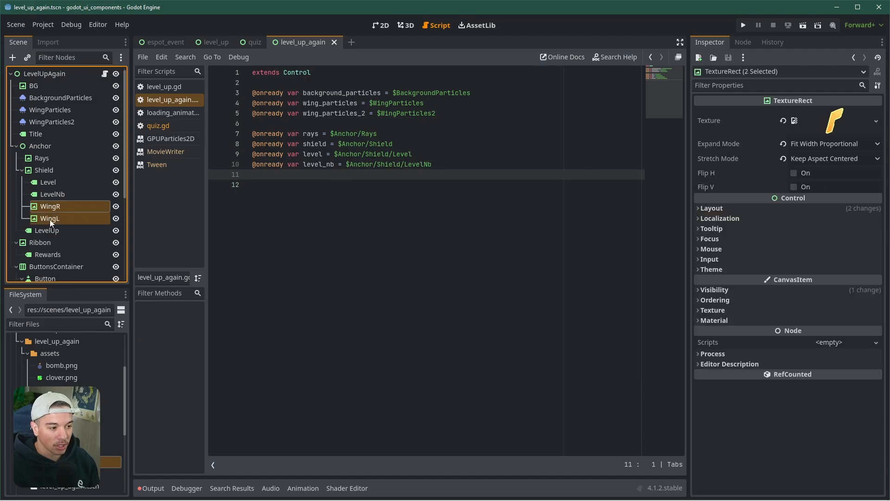
{"action": "left_click", "coordinate": [45, 232], "text": "shift"}
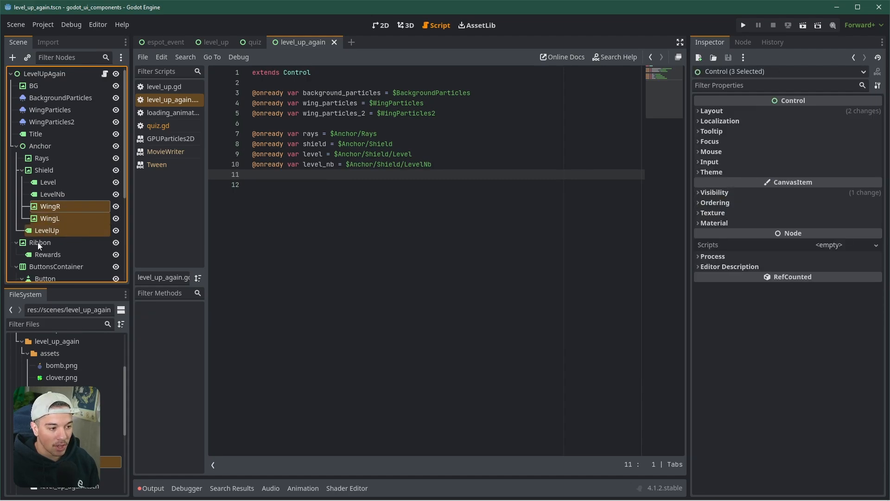
{"action": "left_click", "coordinate": [37, 242], "text": "shift"}
{"action": "left_click_drag", "start_coordinate": [62, 236], "coordinate": [284, 177]}
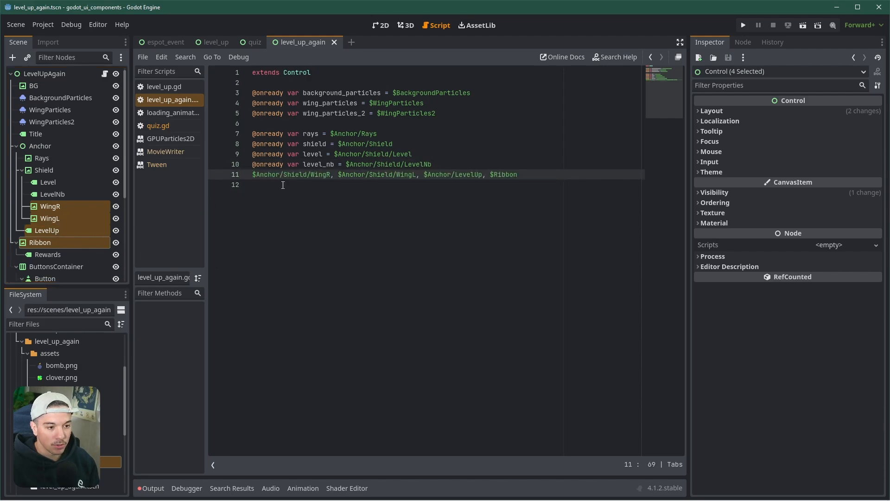
{"action": "key", "text": "ctrl+z"}
{"action": "left_click_drag", "start_coordinate": [54, 236], "coordinate": [257, 173], "text": "ctrl"}
{"action": "scroll", "coordinate": [49, 264], "scroll_direction": "down", "scroll_amount": 3}
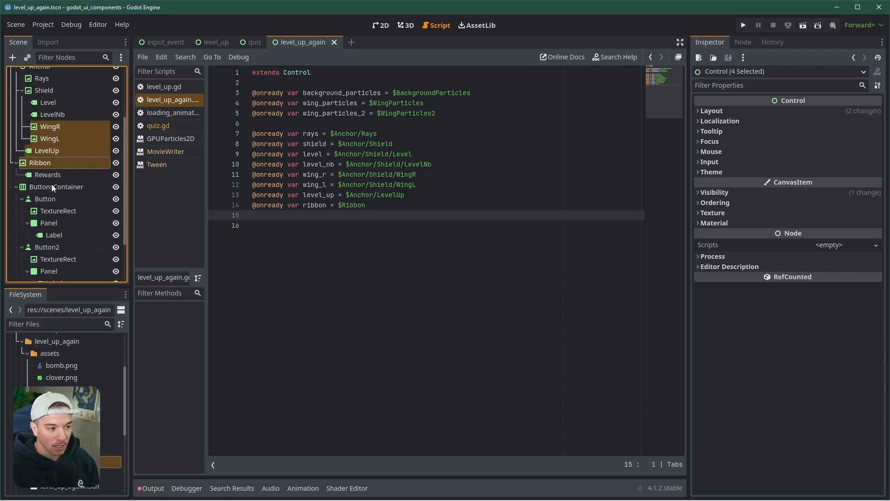
{"action": "left_click_drag", "start_coordinate": [52, 186], "coordinate": [255, 216]}
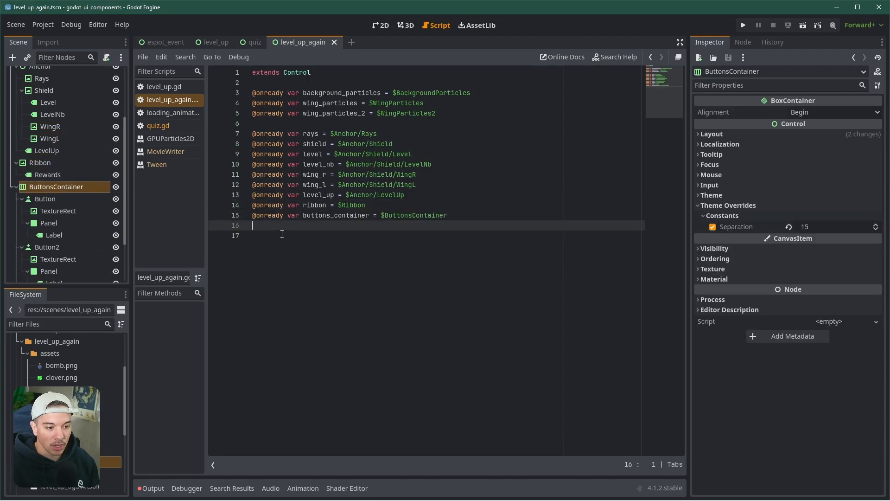
{"action": "left_click", "coordinate": [282, 233]}
{"action": "left_click", "coordinate": [380, 25]}
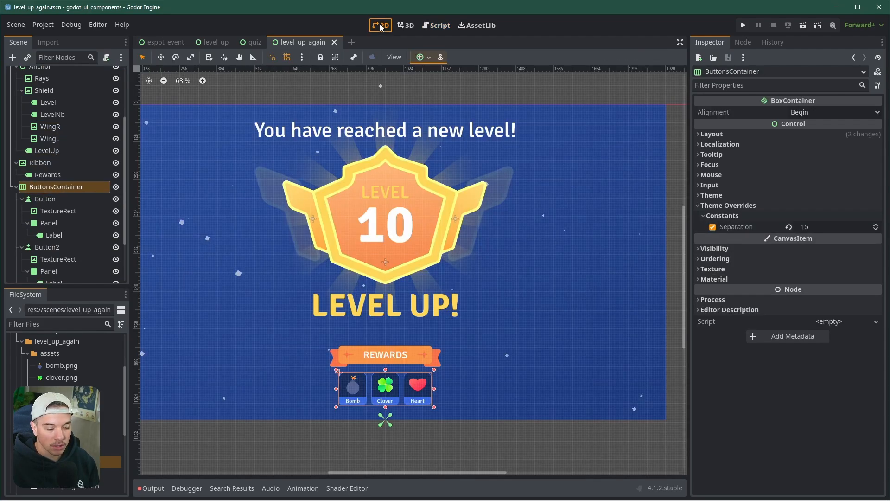
{"action": "left_click", "coordinate": [58, 172]}
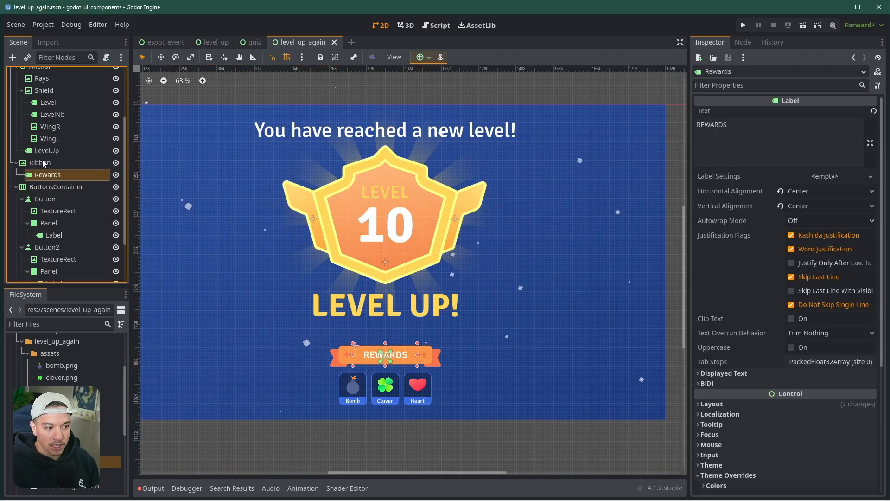
{"action": "left_click", "coordinate": [46, 163]}
{"action": "scroll", "coordinate": [82, 133], "scroll_direction": "up", "scroll_amount": 3}
{"action": "key", "text": "ctrl+F3"}
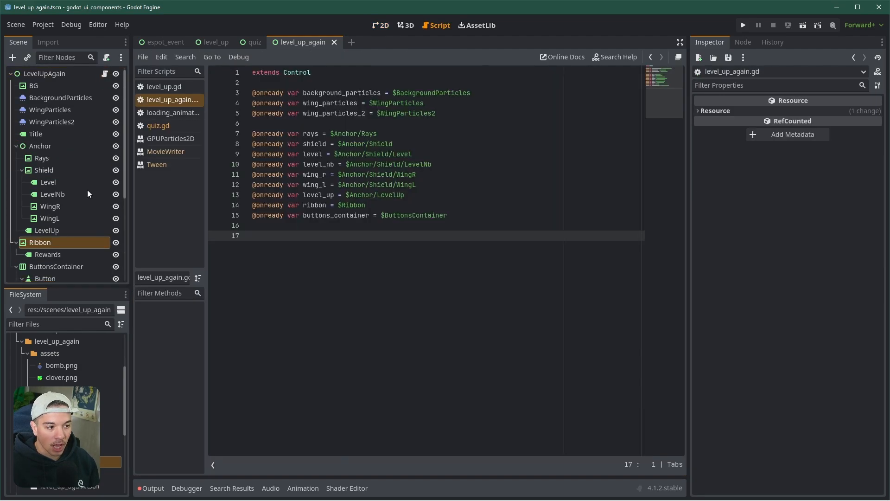
{"action": "left_click", "coordinate": [53, 254]}
{"action": "left_click", "coordinate": [383, 206]}
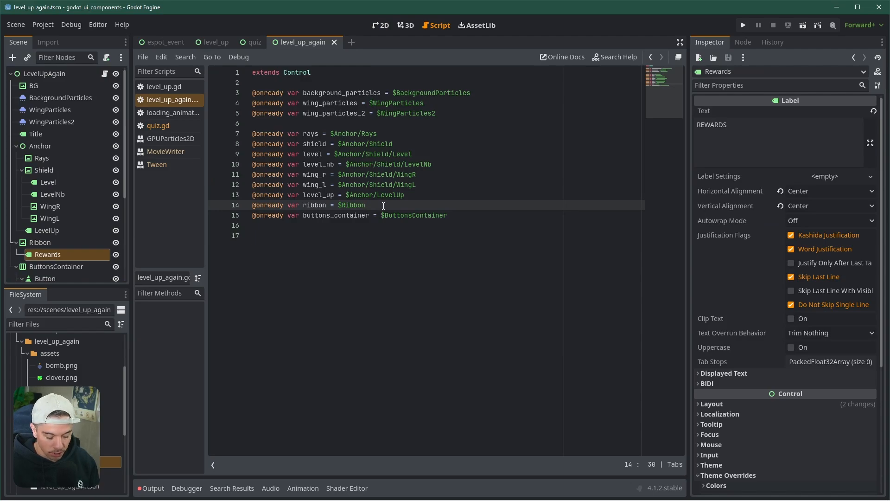
{"action": "key", "text": "Return"}
{"action": "left_click_drag", "start_coordinate": [56, 254], "coordinate": [304, 216], "text": "ctrl"}
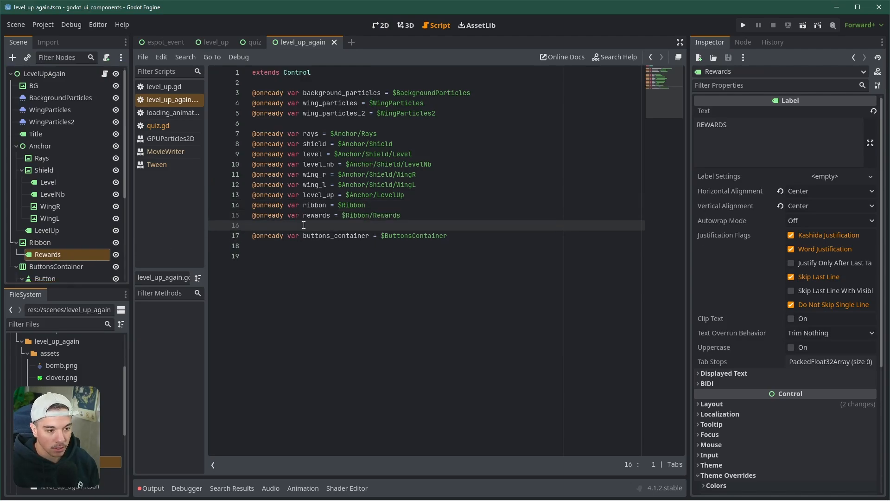
{"action": "key", "text": "Delete"}
{"action": "key", "text": "Down"}
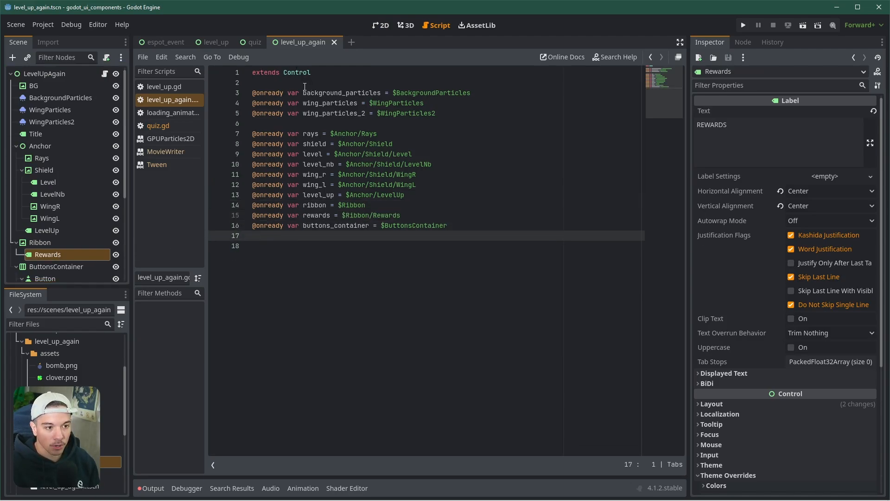
{"action": "left_click_drag", "start_coordinate": [305, 86], "coordinate": [388, 250]}
{"action": "left_click", "coordinate": [297, 254]}
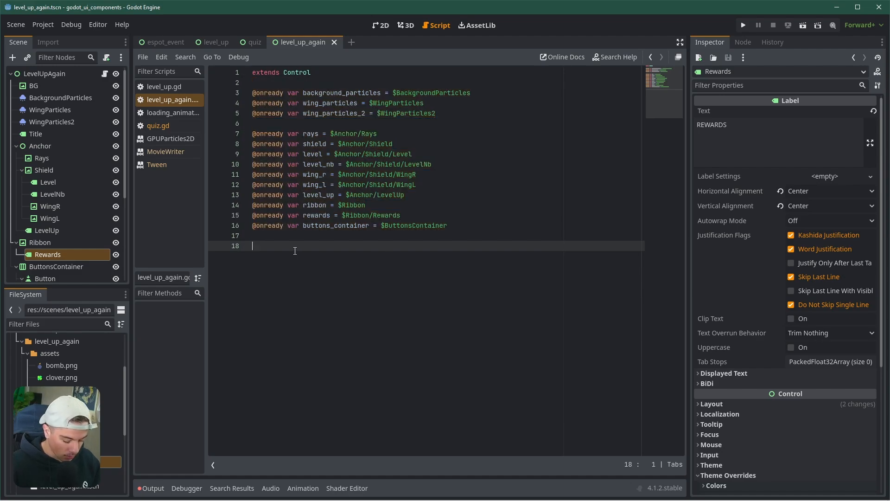
{"action": "type", "text": "var tween: S"}
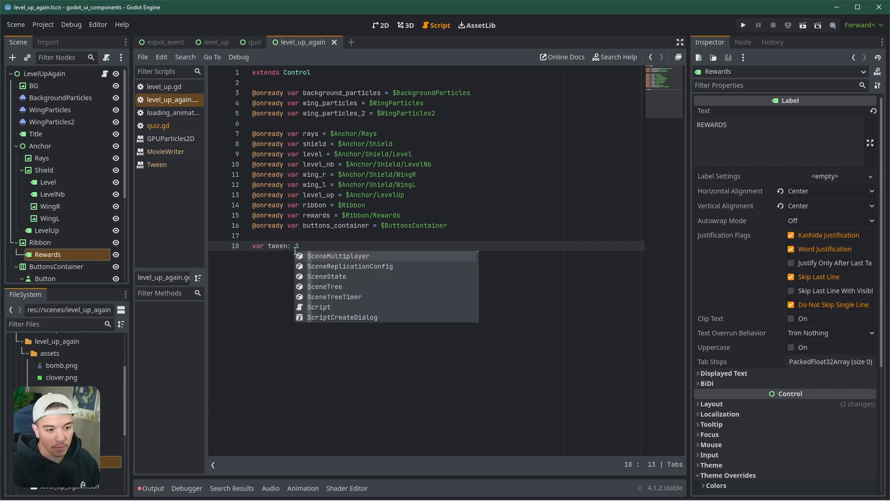
{"action": "key", "text": "BackSpace"}
{"action": "type", "text": "Tre"}
{"action": "key", "text": "BackSpace"}
{"action": "key", "text": "BackSpace"}
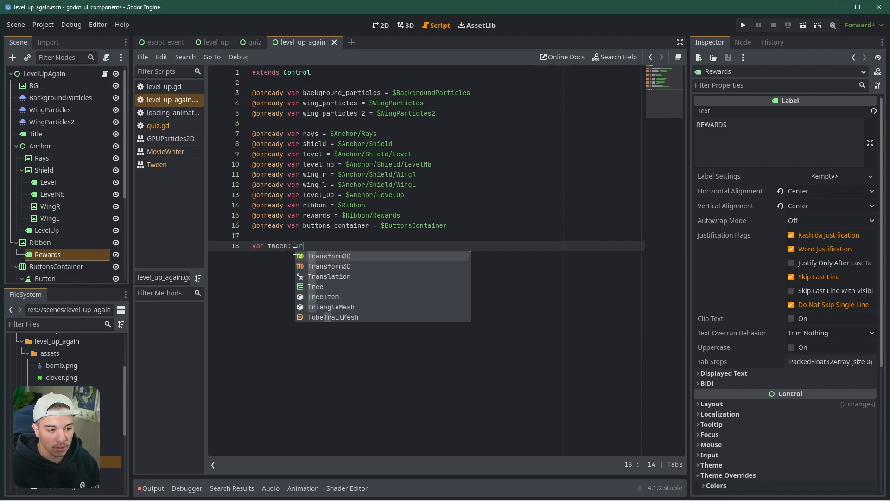
{"action": "type", "text": "ween"}
{"action": "key", "text": "Return"}
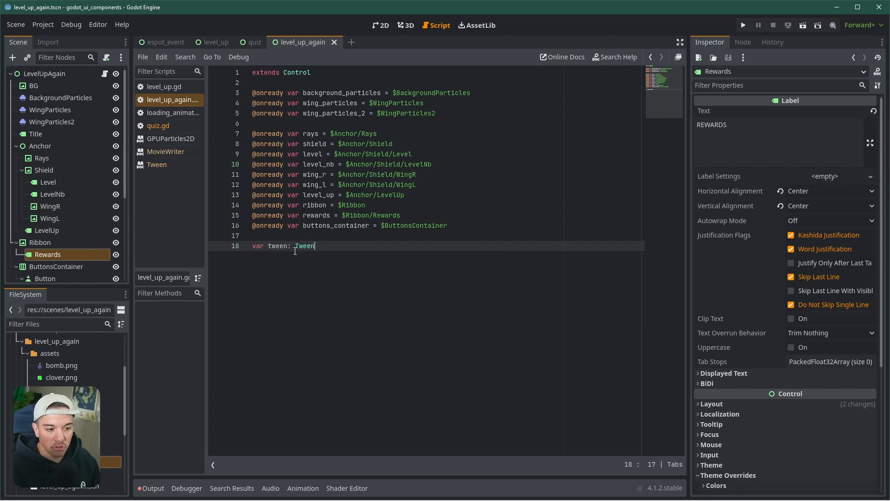
Step: Add a _ready() -> void function below the tween variable that calls animate()
{"action": "key", "text": "Return"}
{"action": "key", "text": "Return"}
{"action": "type", "text": "func _ready():"}
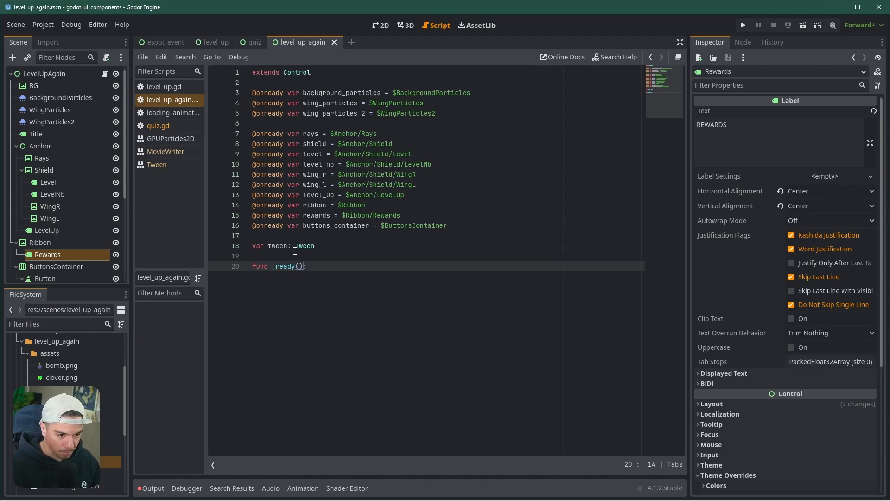
{"action": "type", "text": " -> void"}
{"action": "key", "text": "Return"}
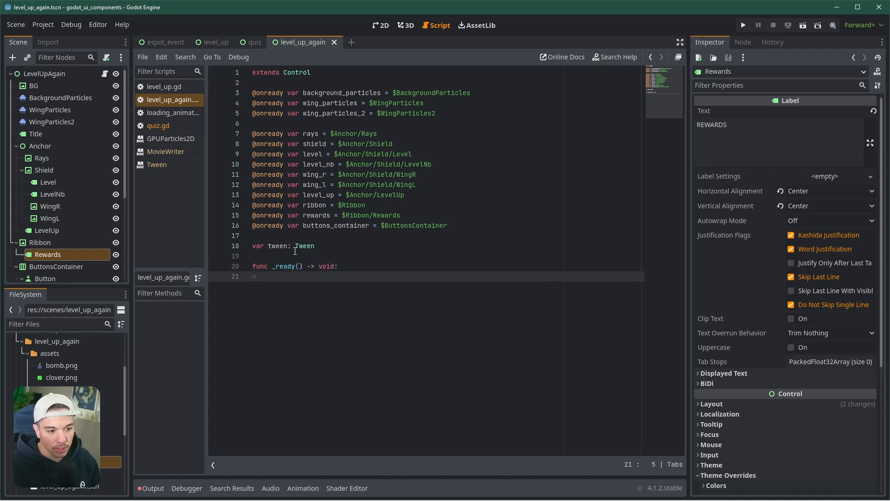
{"action": "type", "text": "animate("}
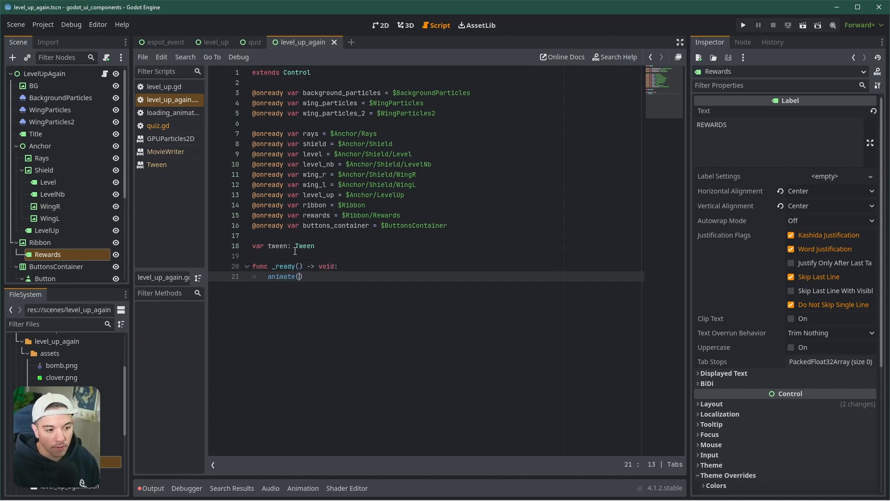
Step: Define func animate() -> void below _ready() with pass as its body, and save
{"action": "key", "text": "Return"}
{"action": "key", "text": "Return"}
{"action": "key", "text": "BackSpace"}
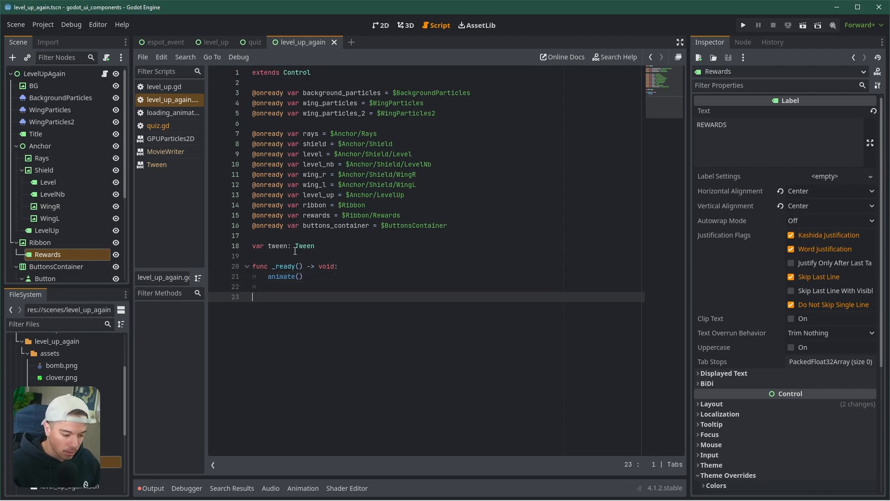
{"action": "type", "text": "func animate("}
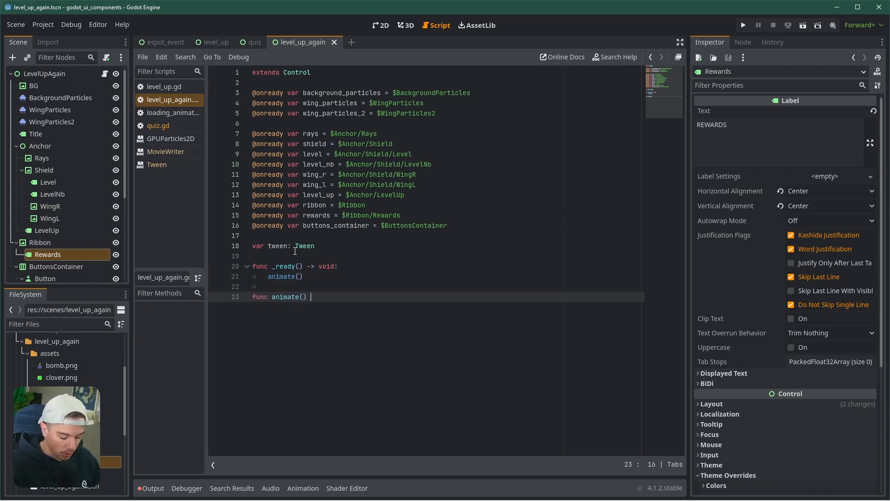
{"action": "type", "text": ") -> void:"}
{"action": "key", "text": "Return"}
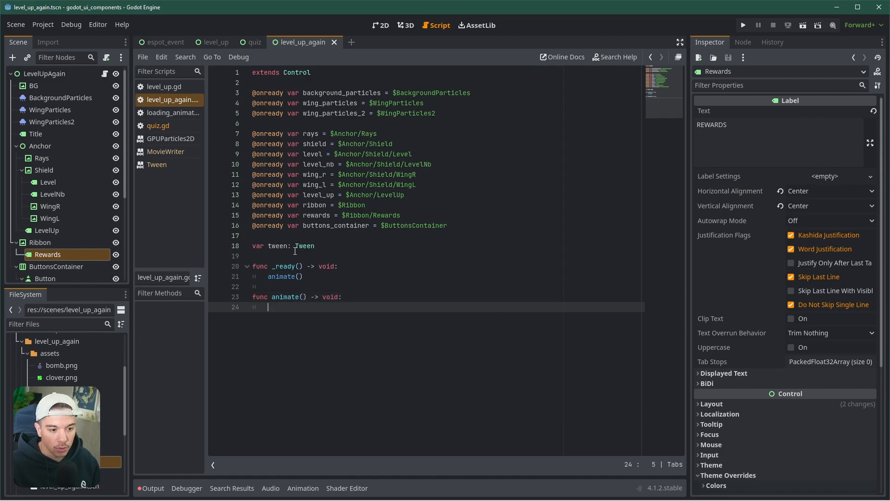
{"action": "type", "text": "pass"}
{"action": "key", "text": "ctrl+s"}
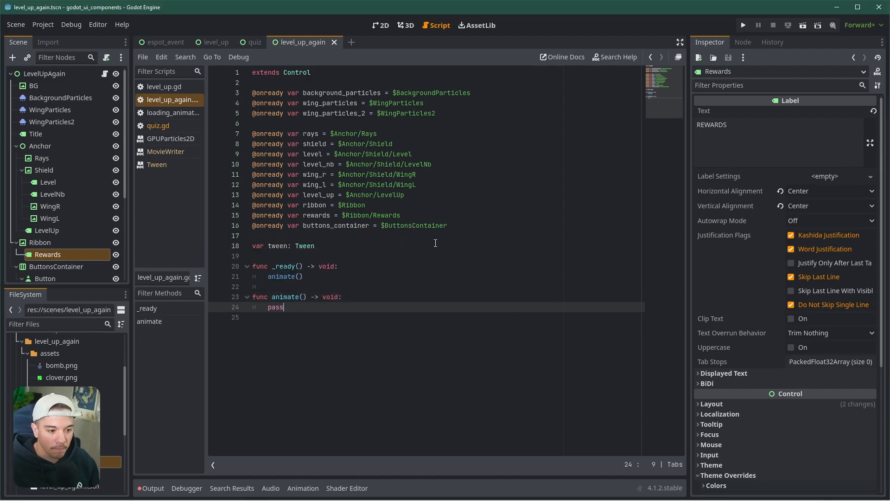
Step: Replace pass in animate() with tween = create_tween().set_ease(Tween.EASE_IN_OUT)
{"action": "key", "text": "shift+Home"}
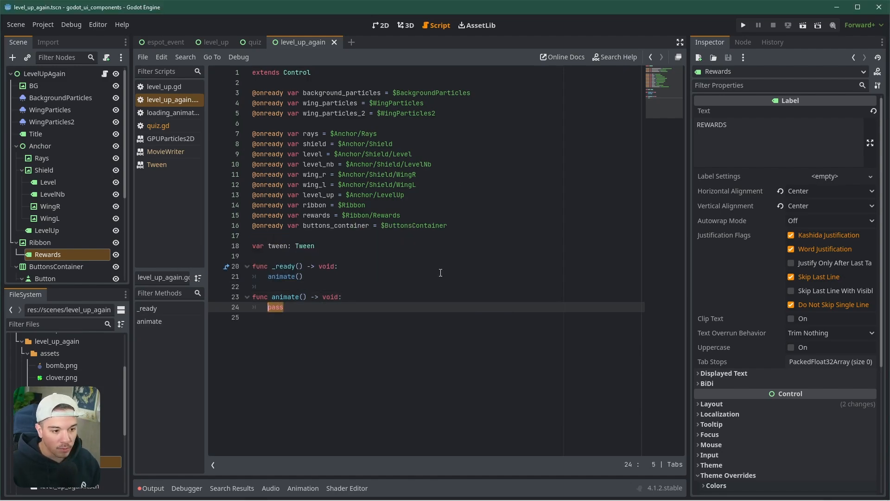
{"action": "type", "text": "t"}
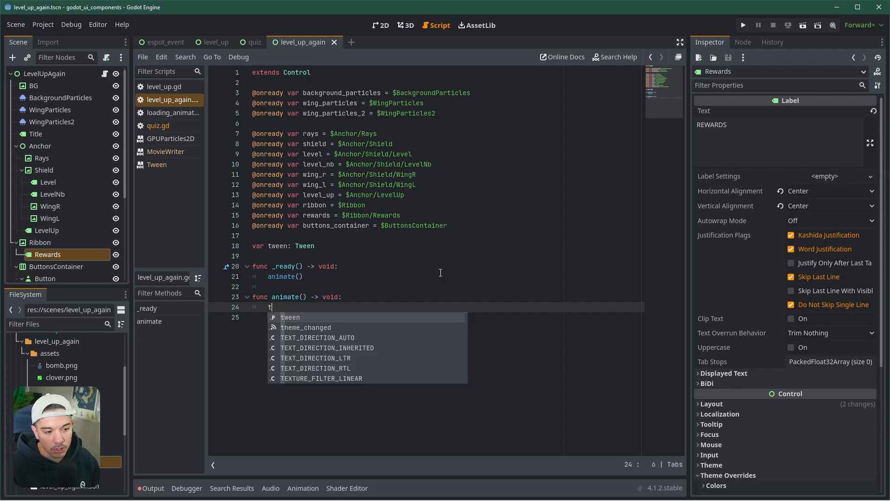
{"action": "type", "text": "ween"}
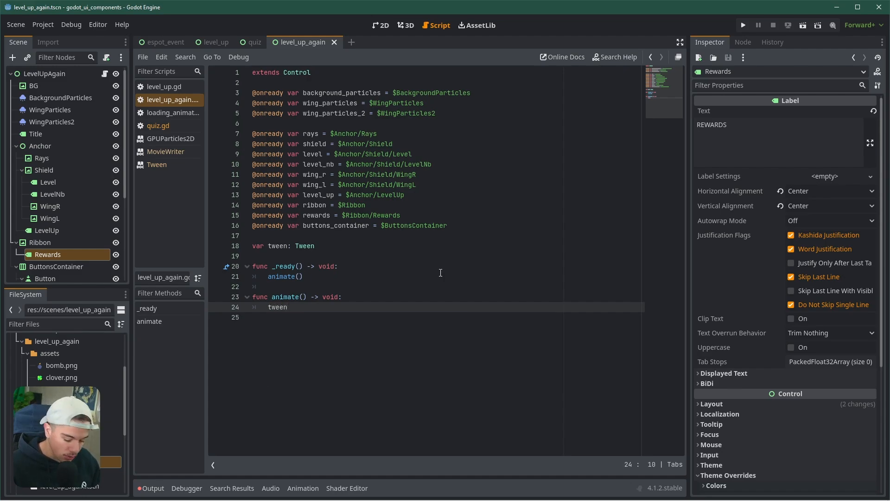
{"action": "type", "text": " = cre"}
{"action": "key", "text": "Return"}
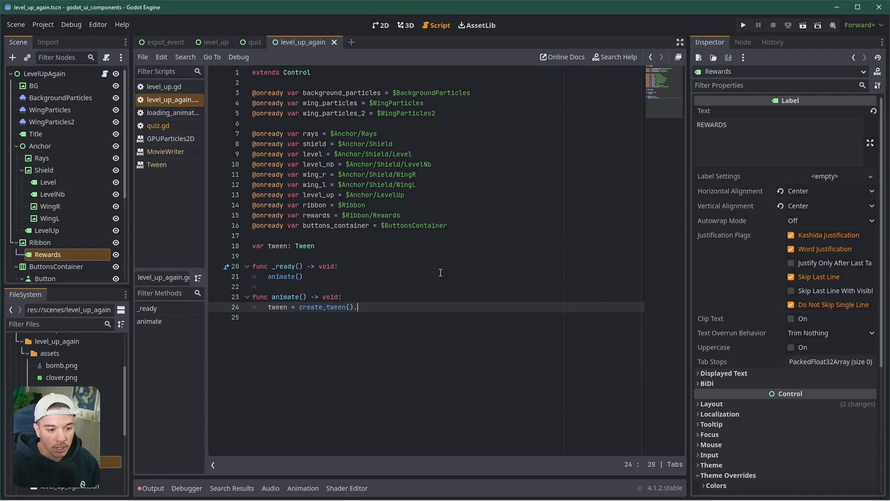
{"action": "type", "text": "set_e"}
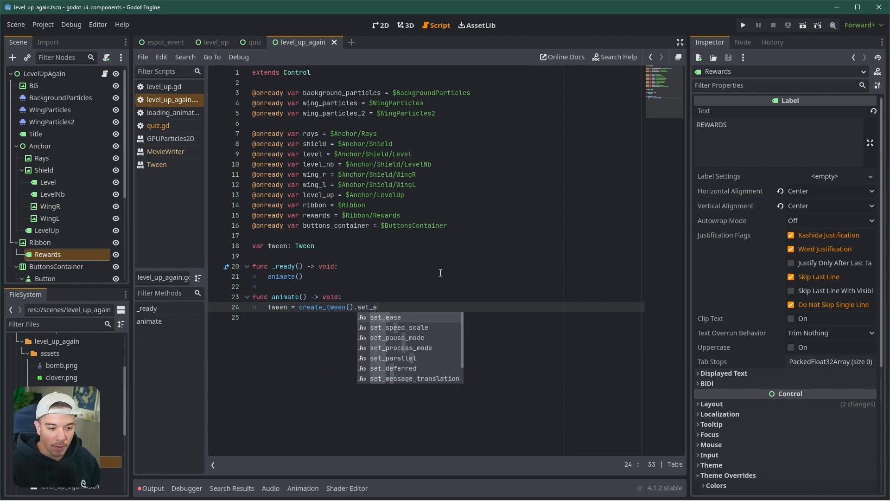
{"action": "key", "text": "Return"}
{"action": "key", "text": "Down"}
{"action": "key", "text": "Return"}
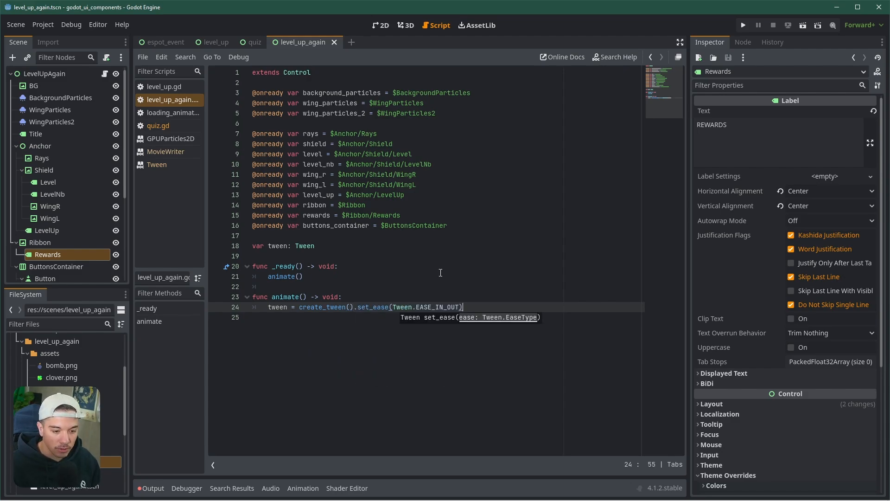
Step: Chain .set_trans(Tween.TRANS_CUBIC) onto the create_tween() line in animate()
{"action": "type", "text": ".set_trans"}
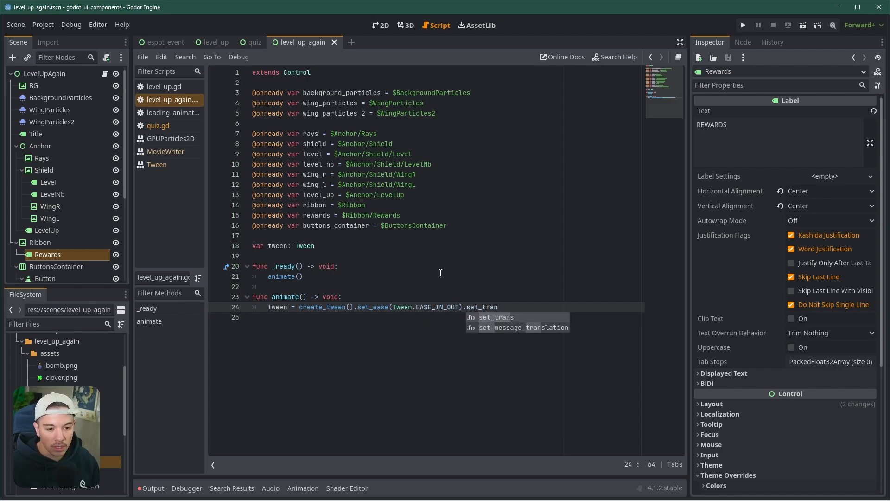
{"action": "key", "text": "Return"}
{"action": "key", "text": "Down"}
{"action": "key", "text": "Down"}
{"action": "key", "text": "Down"}
{"action": "key", "text": "Return"}
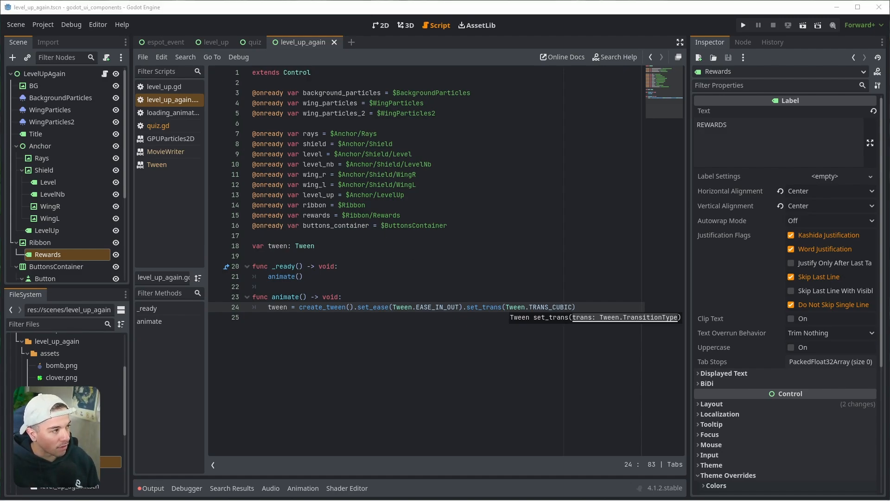
Step: Consult the Godot Tweening CheatSheet in the browser window, and return to line 25 of the script in Godot
{"action": "left_click_drag", "start_coordinate": [889, 52], "coordinate": [469, 23]}
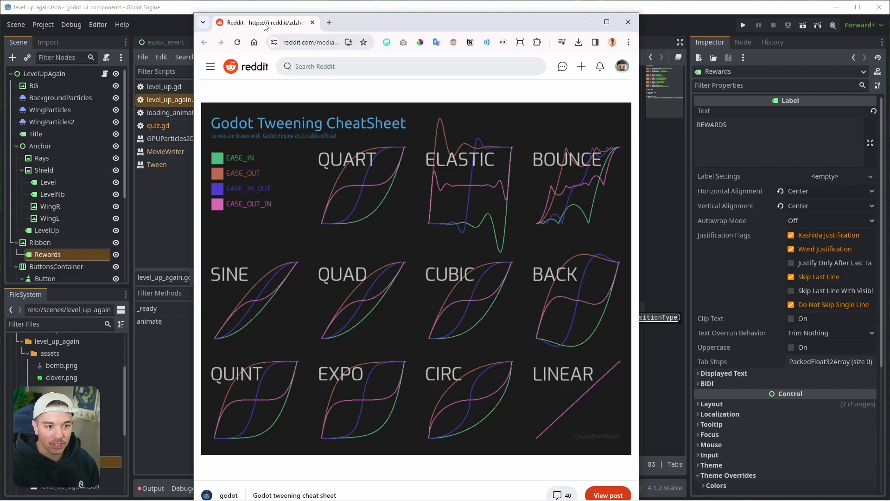
{"action": "left_click_drag", "start_coordinate": [266, 26], "coordinate": [0, 55]}
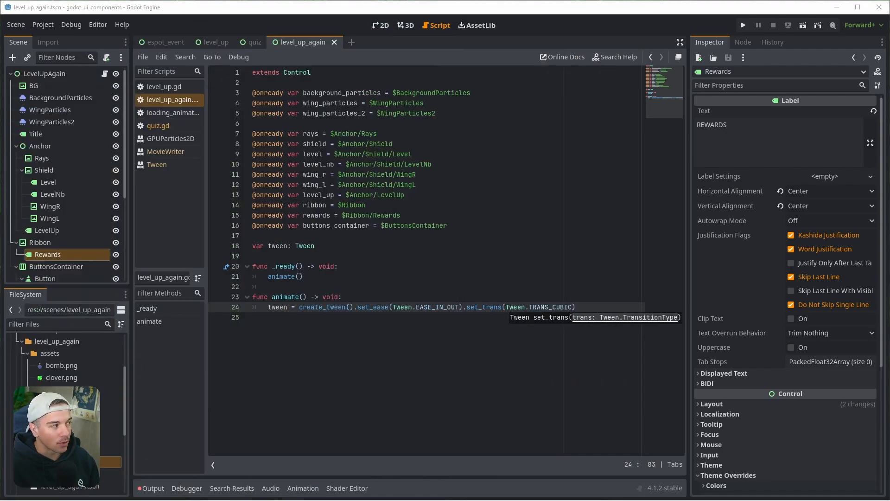
{"action": "left_click", "coordinate": [284, 331]}
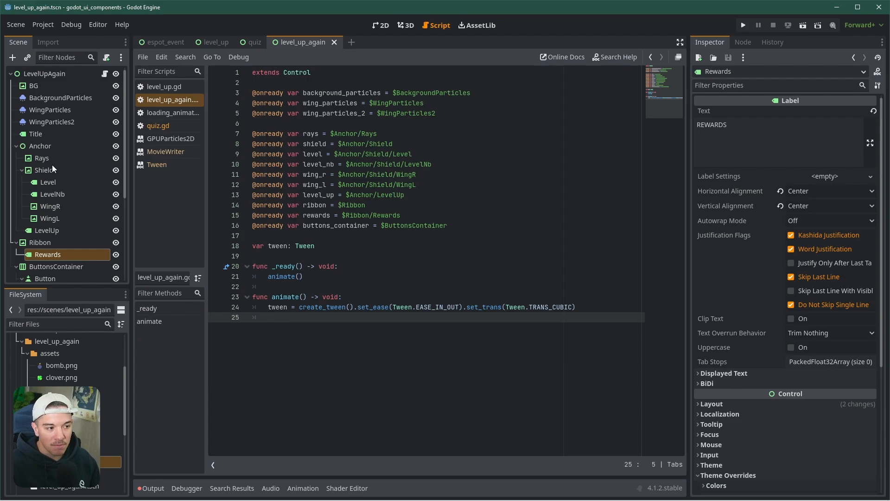
Step: Check the Title label in the 2D view, and add the comment "# Rays & shield" in animate() after a blank line
{"action": "left_click", "coordinate": [40, 133]}
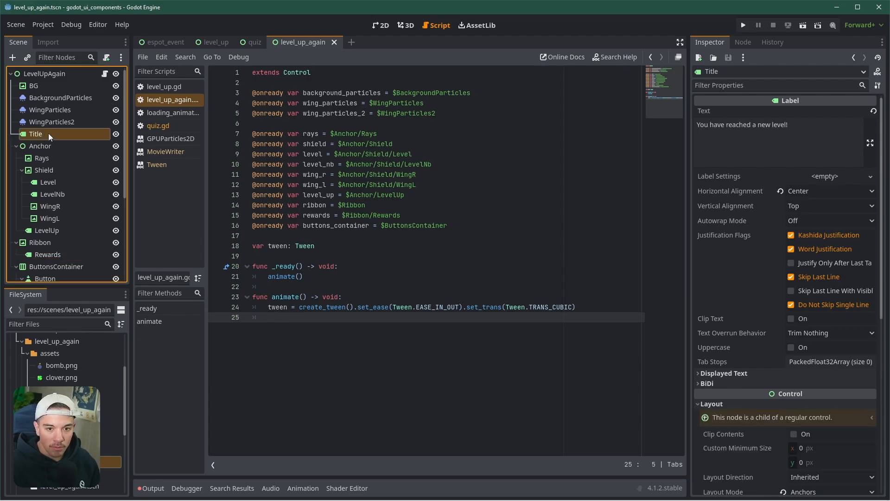
{"action": "left_click", "coordinate": [382, 26]}
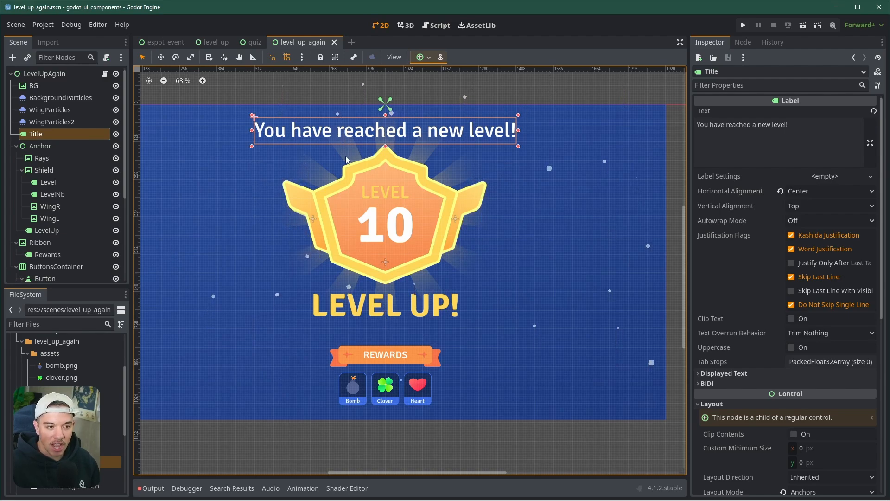
{"action": "left_click", "coordinate": [105, 74]}
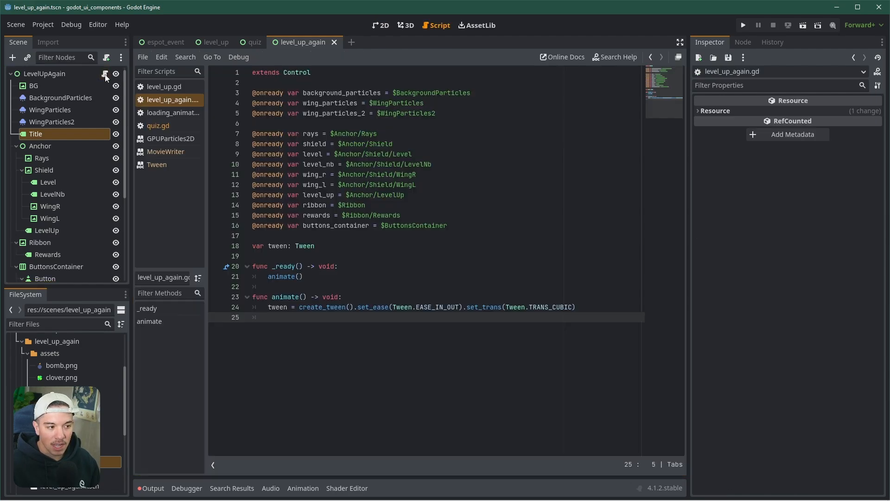
{"action": "key", "text": "Return"}
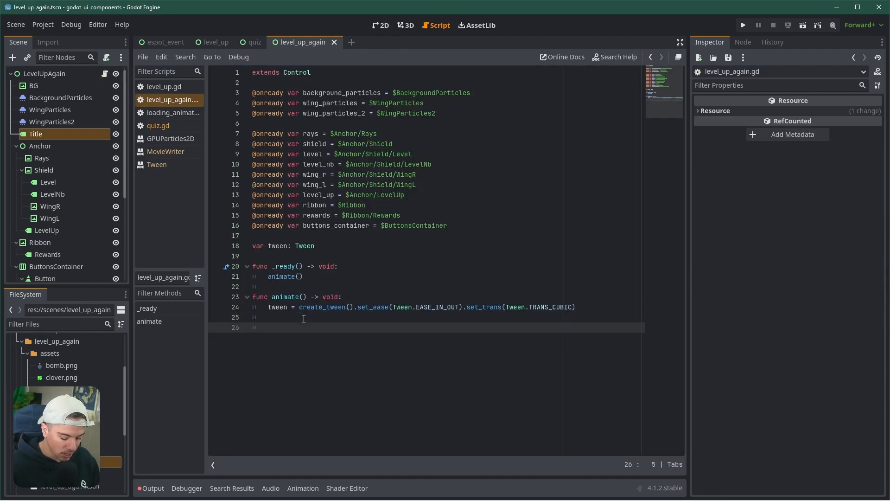
{"action": "type", "text": "# Rays"}
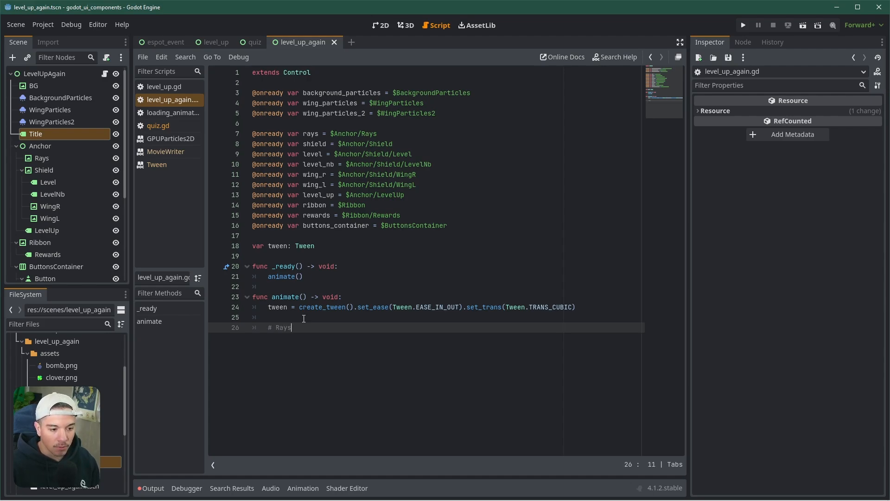
{"action": "type", "text": " & shield"}
{"action": "key", "text": "Return"}
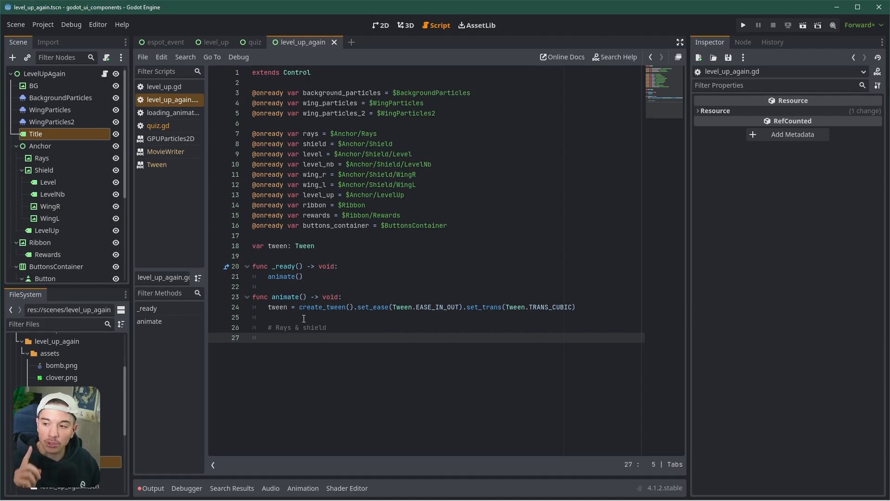
Step: Review the level-up screen layout in the 2D view with Title selected, and reopen the LevelUpAgain script
{"action": "left_click", "coordinate": [35, 135]}
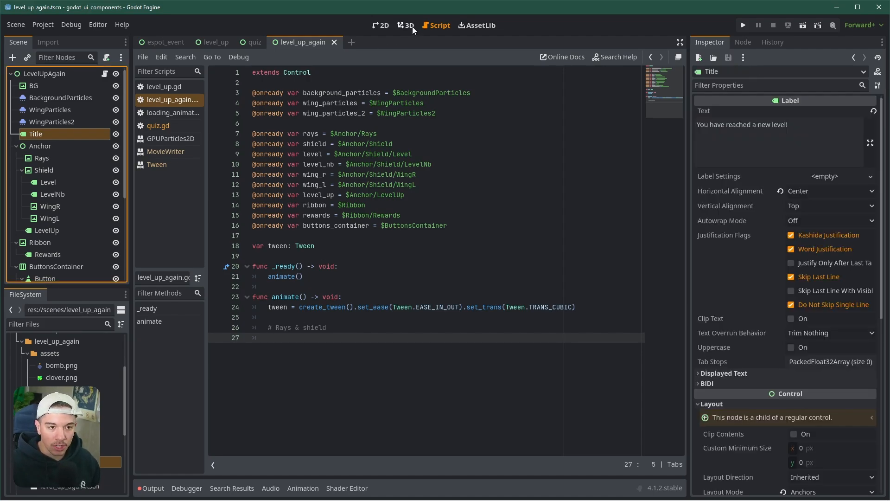
{"action": "left_click", "coordinate": [385, 26]}
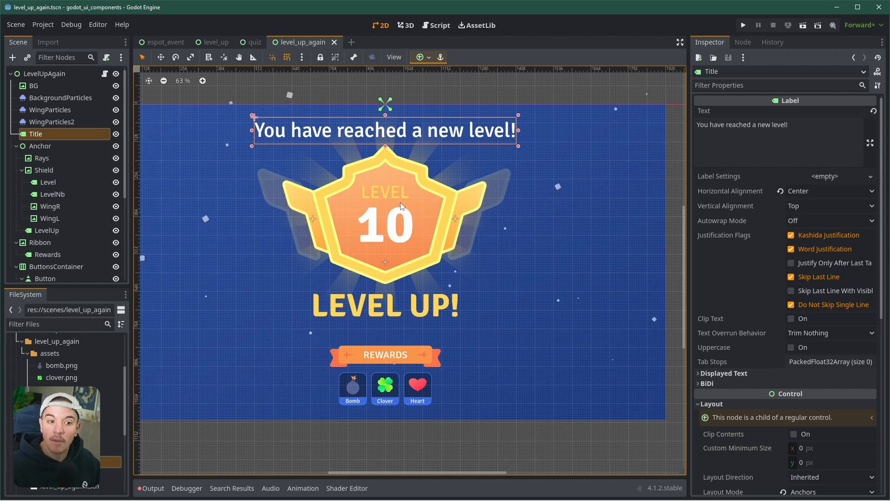
{"action": "left_click", "coordinate": [105, 74]}
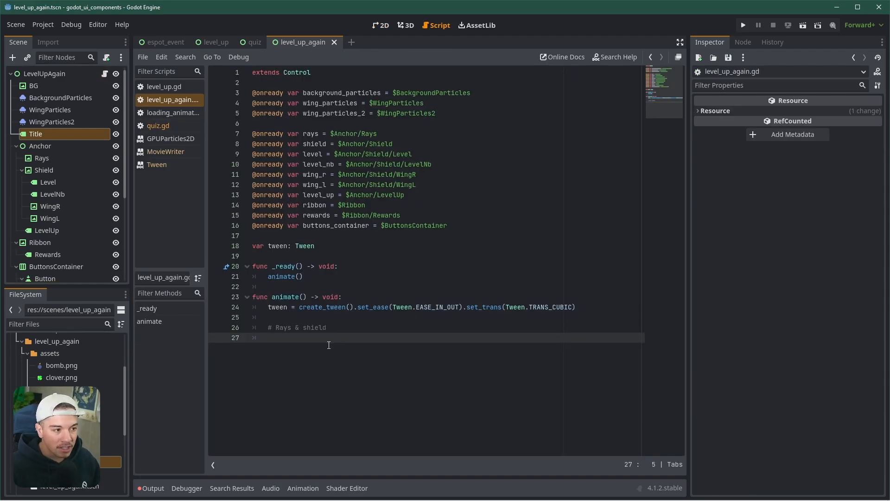
Step: Start a tween.tween_property() call on line 27, below the "# Rays & shield" comment
{"action": "type", "text": "rays"}
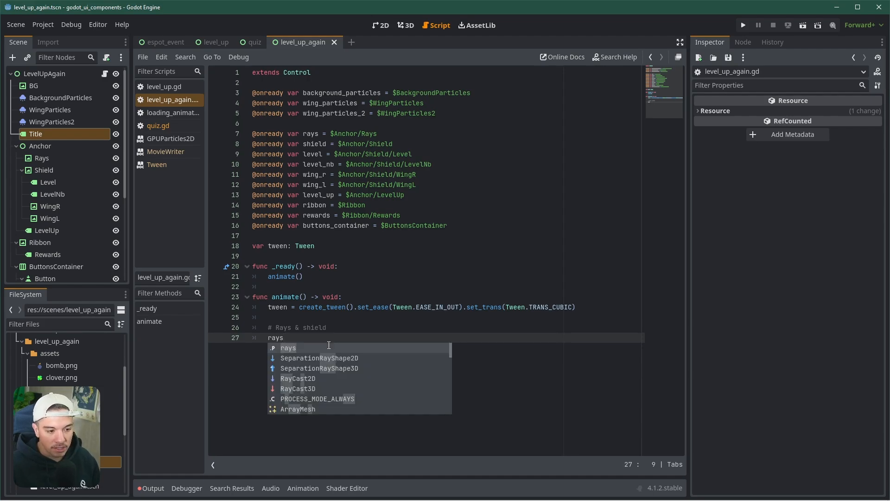
{"action": "key", "text": "BackSpace"}
{"action": "key", "text": "BackSpace"}
{"action": "key", "text": "BackSpace"}
{"action": "type", "text": "twee;"}
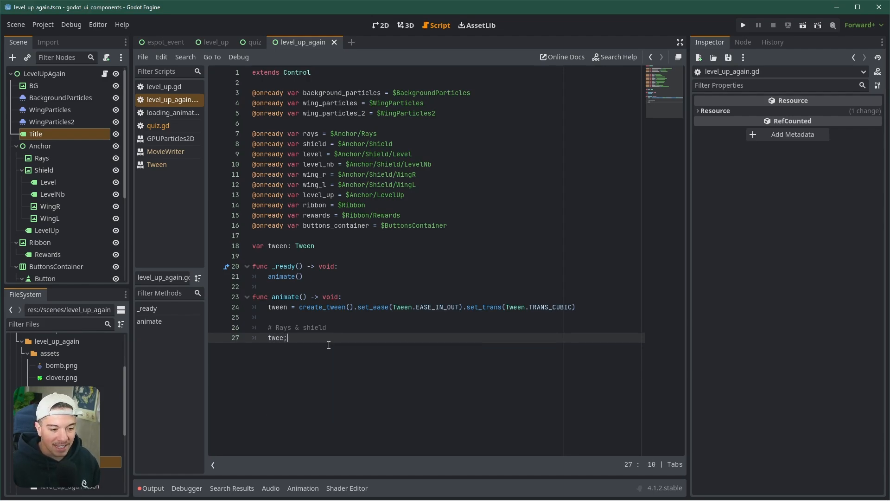
{"action": "key", "text": "BackSpace"}
{"action": "type", "text": "n."}
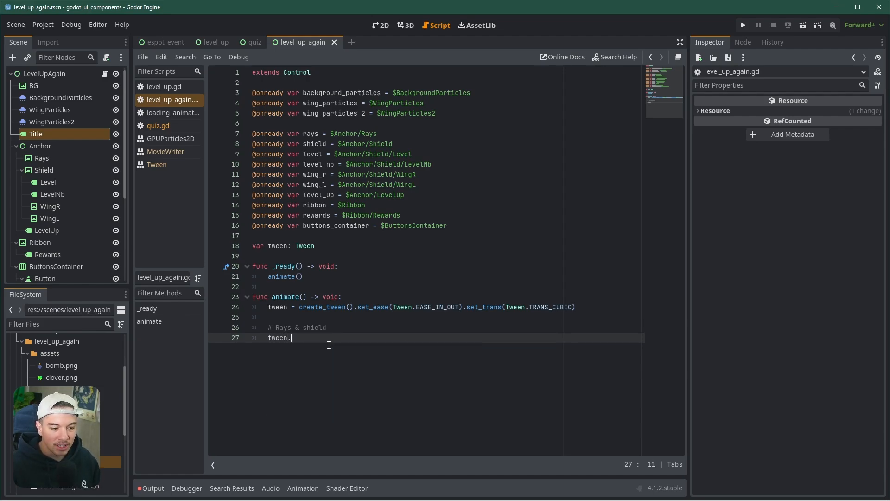
{"action": "type", "text": "twee"}
{"action": "key", "text": "Down"}
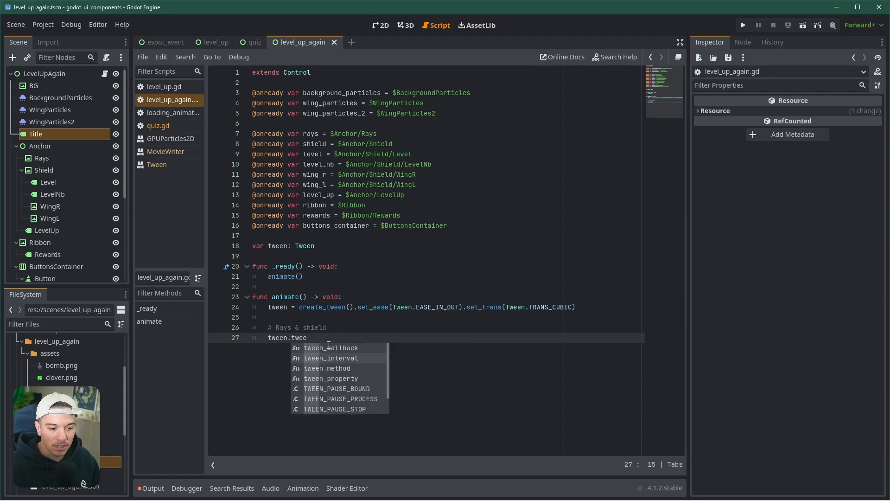
{"action": "key", "text": "Down"}
{"action": "key", "text": "Down"}
{"action": "key", "text": "Return"}
Step: Pass rays and "scale" to the tween_property call on line 27, and check the Scale property of the Rays node
{"action": "type", "text": "rays,"}
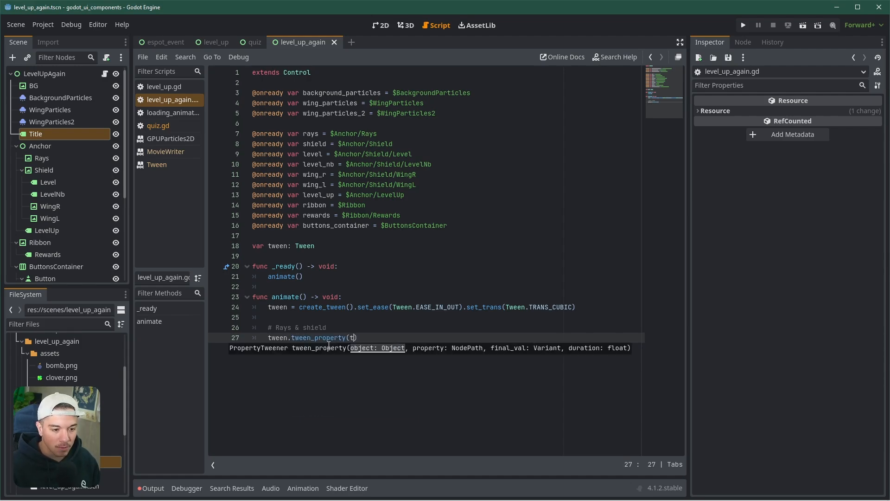
{"action": "type", "text": " \""}
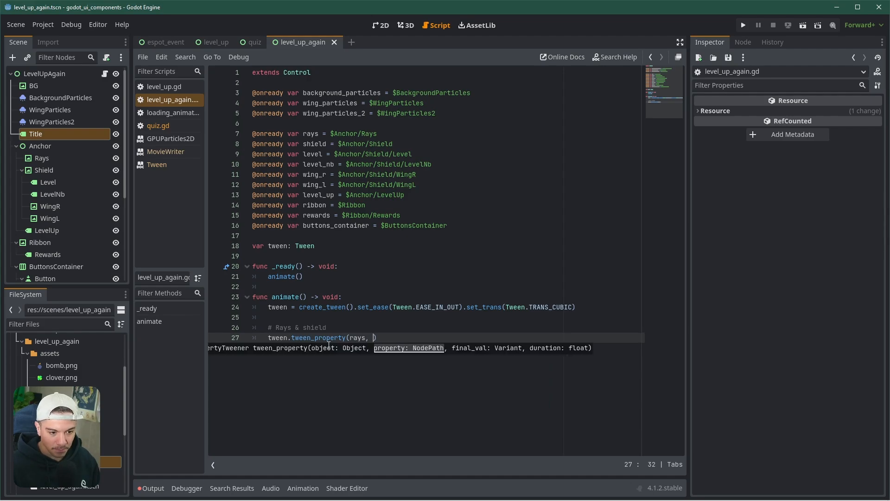
{"action": "type", "text": "scale"}
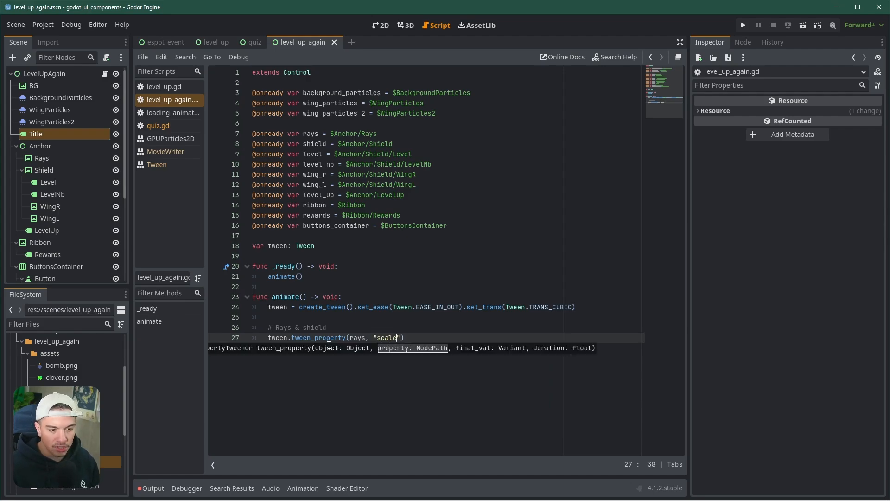
{"action": "left_click", "coordinate": [42, 158]}
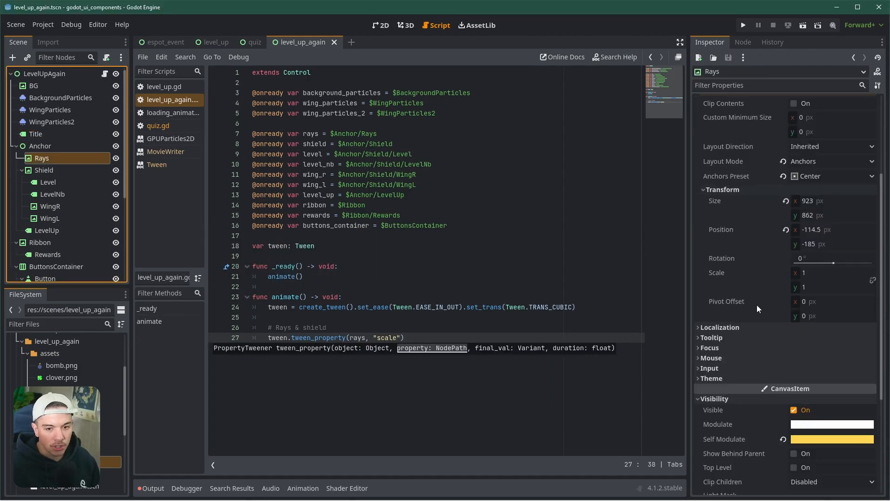
{"action": "mouse_move", "coordinate": [720, 275]}
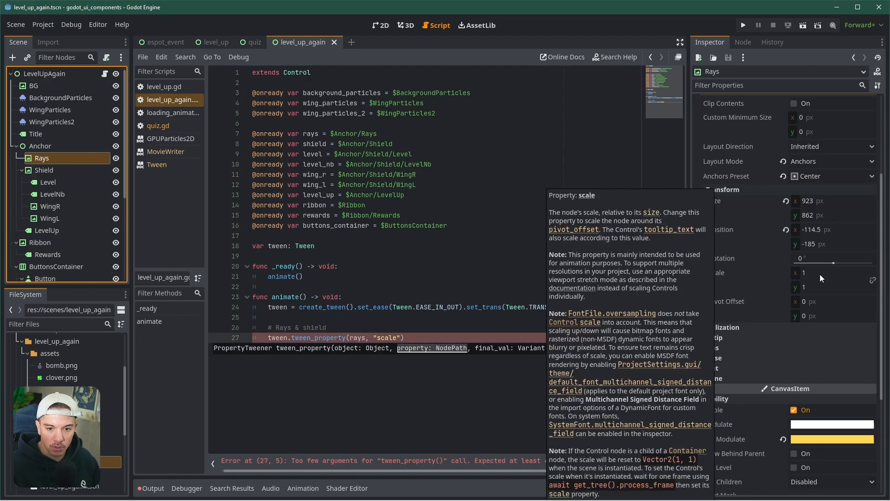
Step: Complete the rays tween_property call with the final value Vector2.ONE and a duration of 0.3
{"action": "left_click", "coordinate": [411, 338]}
{"action": "key", "text": "Down"}
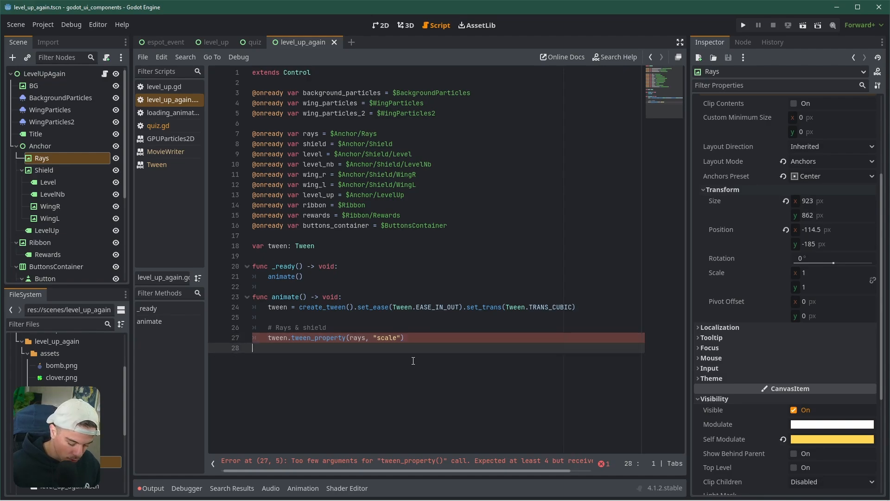
{"action": "key", "text": "Up"}
{"action": "key", "text": "Left"}
{"action": "type", "text": ", "}
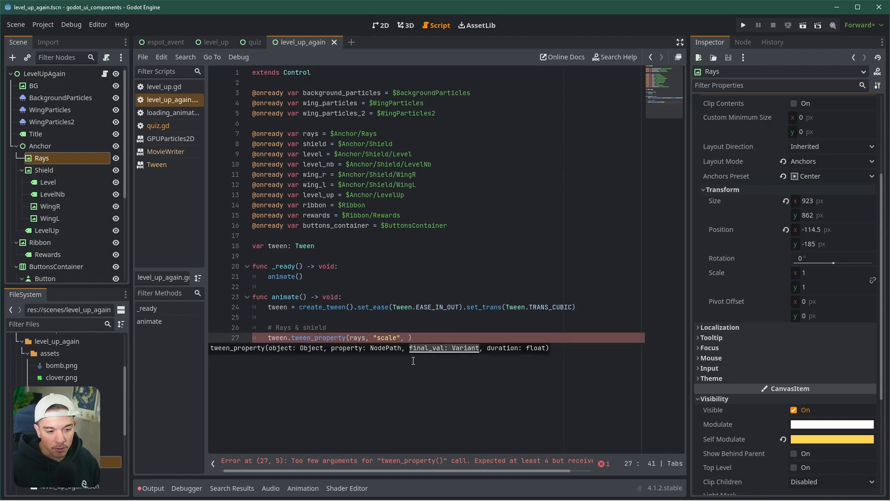
{"action": "type", "text": "Vector2.O"}
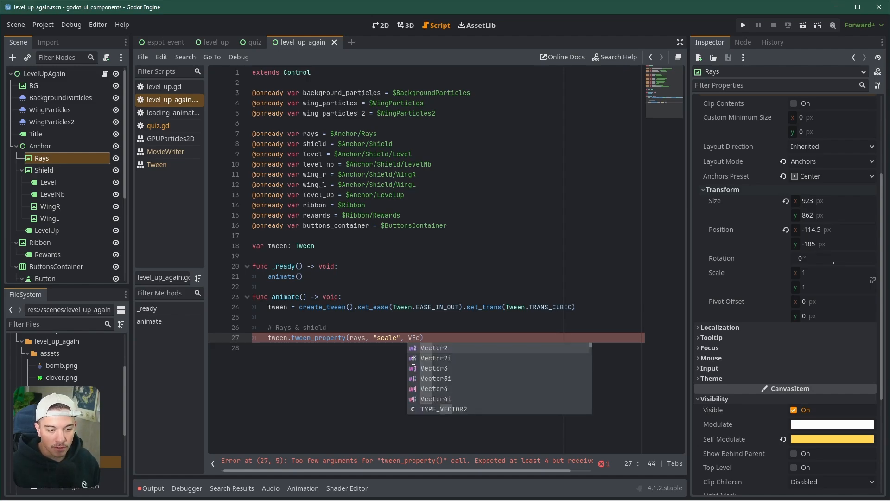
{"action": "key", "text": "Return"}
{"action": "type", "text": ", "}
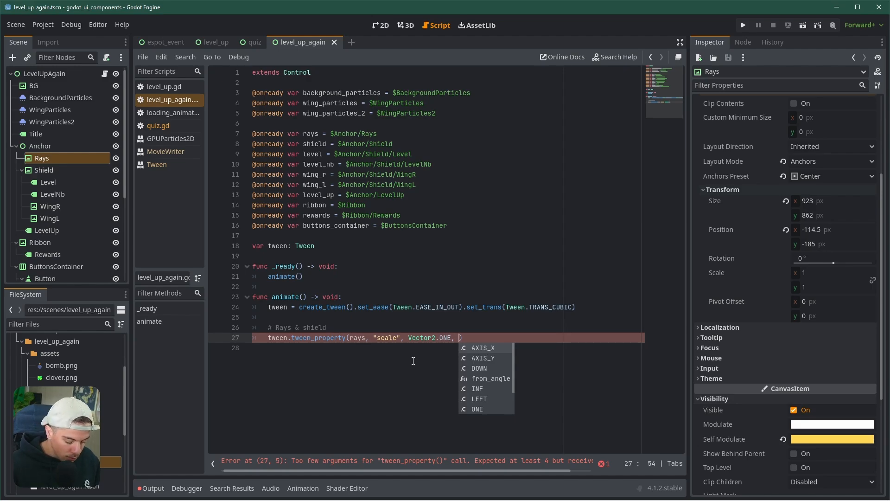
{"action": "type", "text": "0.3"}
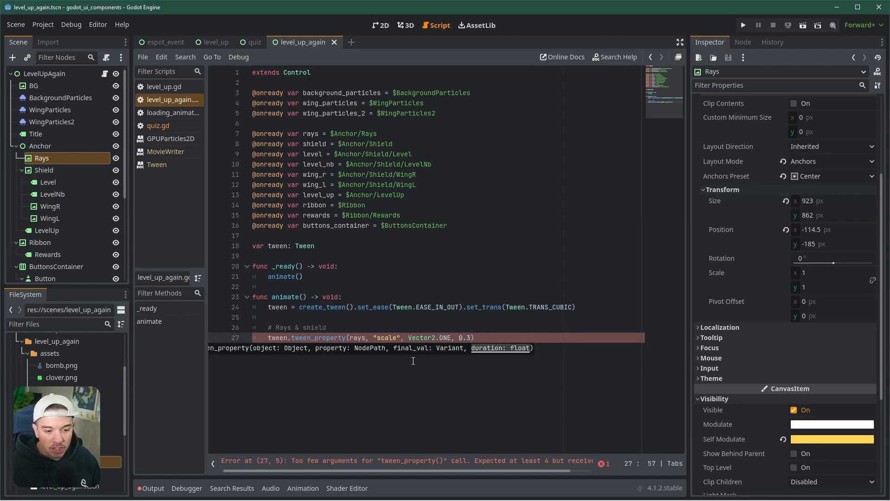
{"action": "type", "text": ")"}
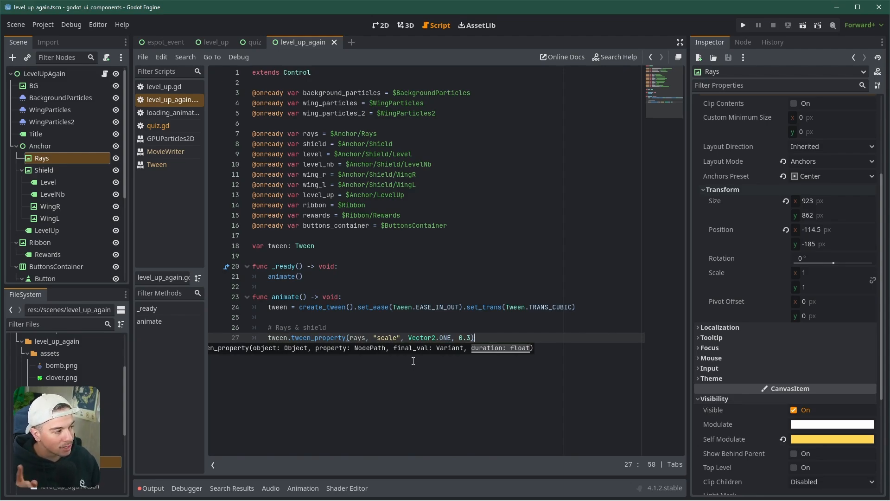
Step: Chain set_trans(Tween.TRANS_ELASTIC) onto the rays scale tween on line 27
{"action": "type", "text": "."}
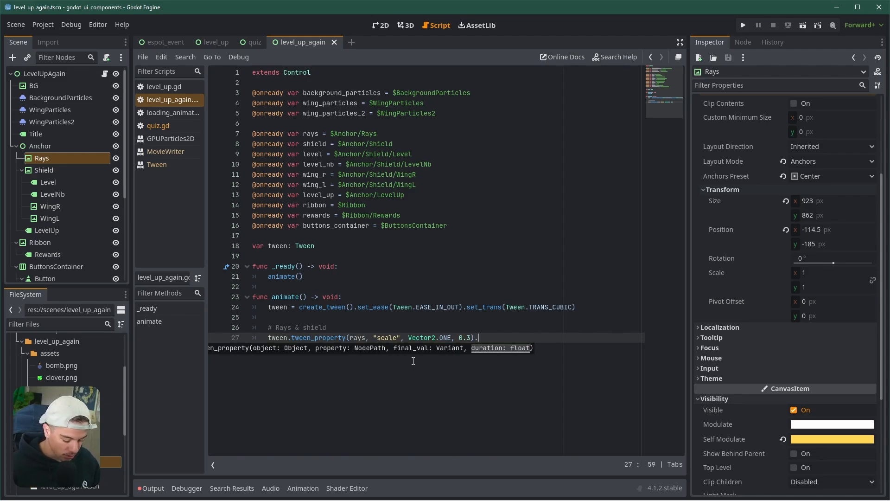
{"action": "type", "text": "set_tria"}
{"action": "key", "text": "BackSpace"}
{"action": "key", "text": "BackSpace"}
{"action": "key", "text": "BackSpace"}
{"action": "type", "text": "a"}
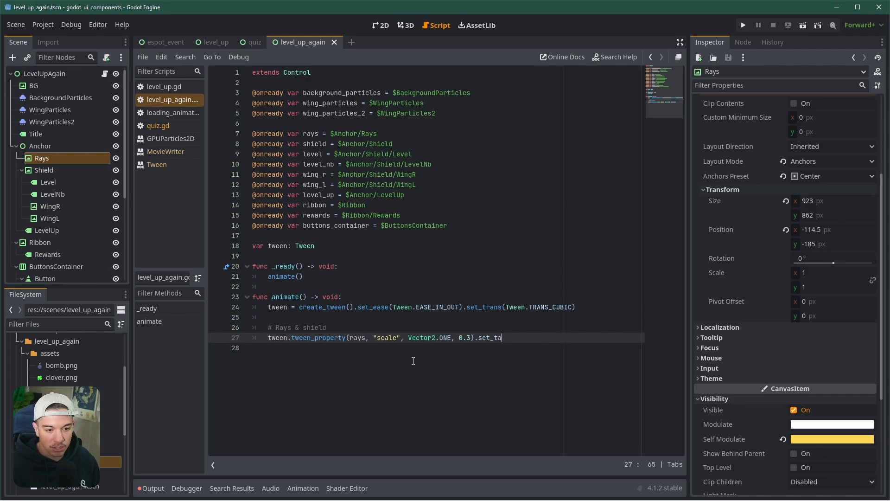
{"action": "key", "text": "Return"}
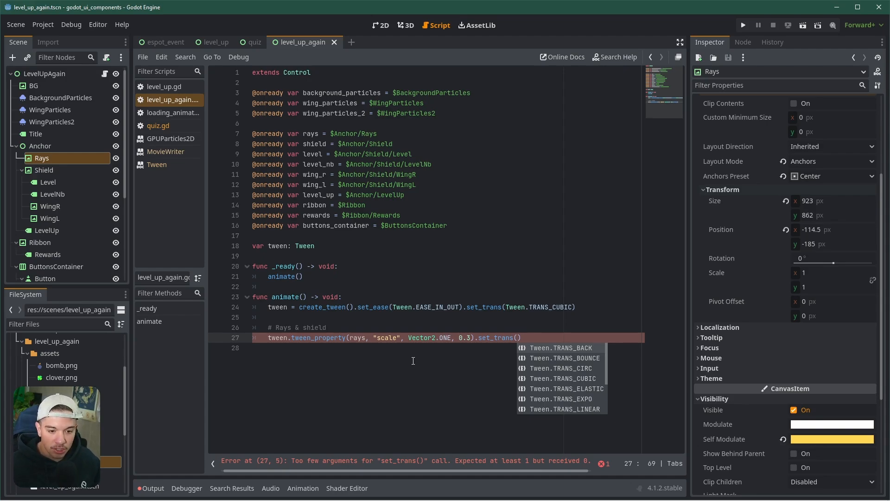
{"action": "type", "text": "ela"}
{"action": "key", "text": "Return"}
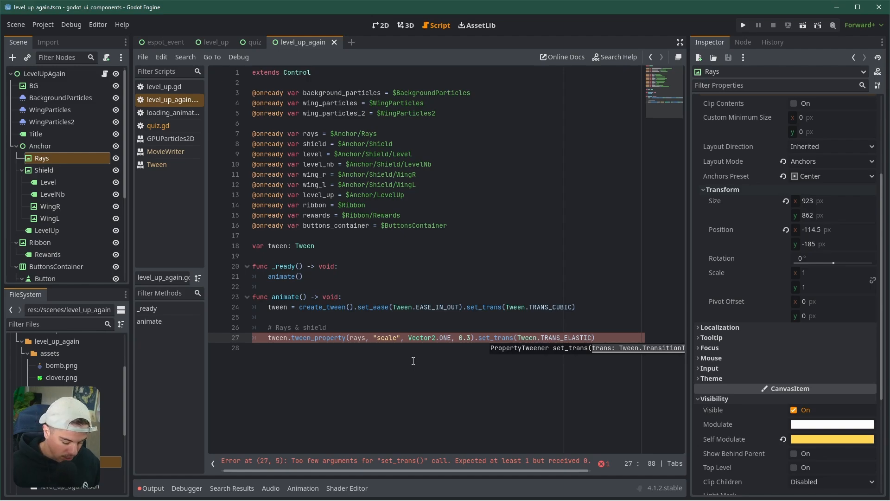
Step: Chain set_ease(Tween.EASE_OUT) onto line 27, widen the script editor area to fit the line, and save
{"action": "type", "text": ".set_"}
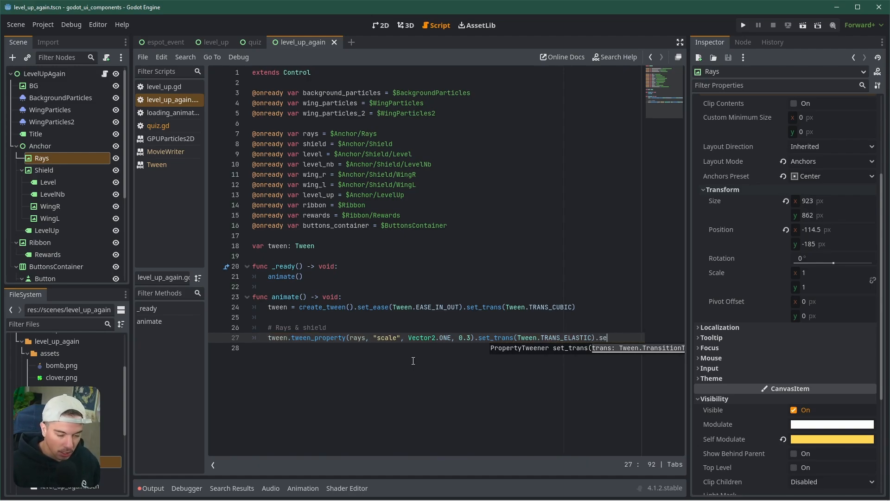
{"action": "type", "text": "ea"}
{"action": "key", "text": "Return"}
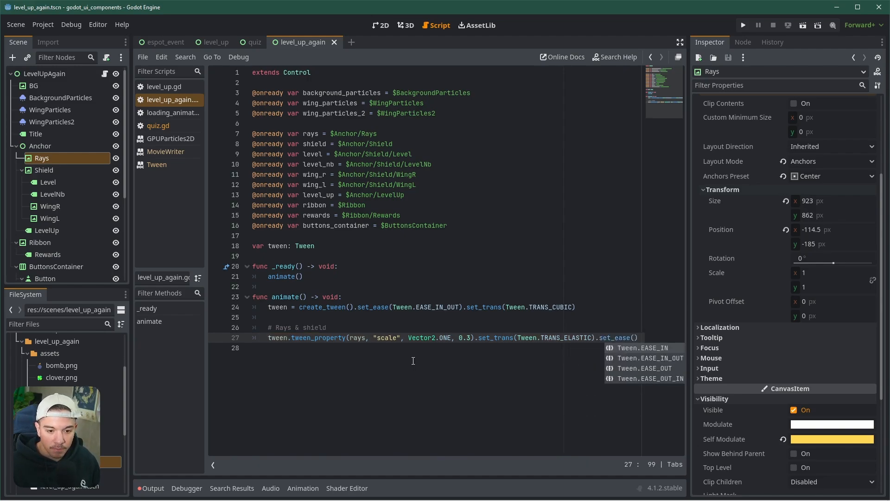
{"action": "key", "text": "Down"}
{"action": "key", "text": "Down"}
{"action": "key", "text": "Return"}
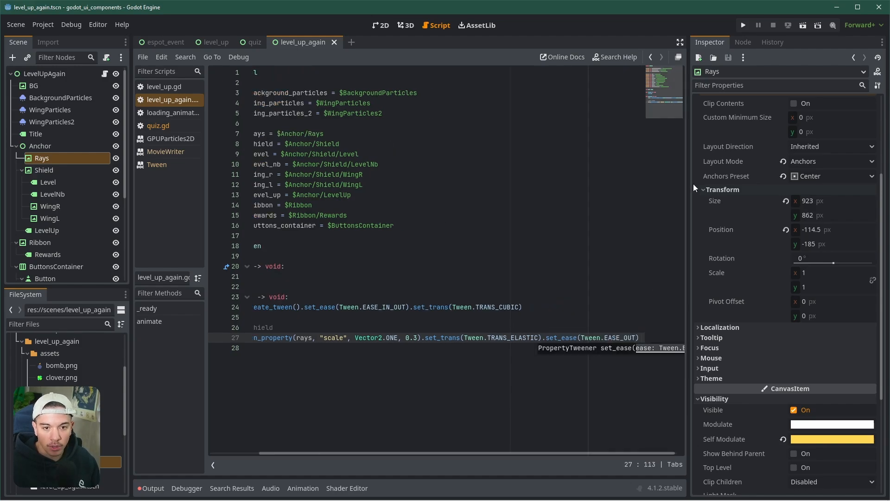
{"action": "left_click_drag", "start_coordinate": [689, 180], "coordinate": [772, 179]}
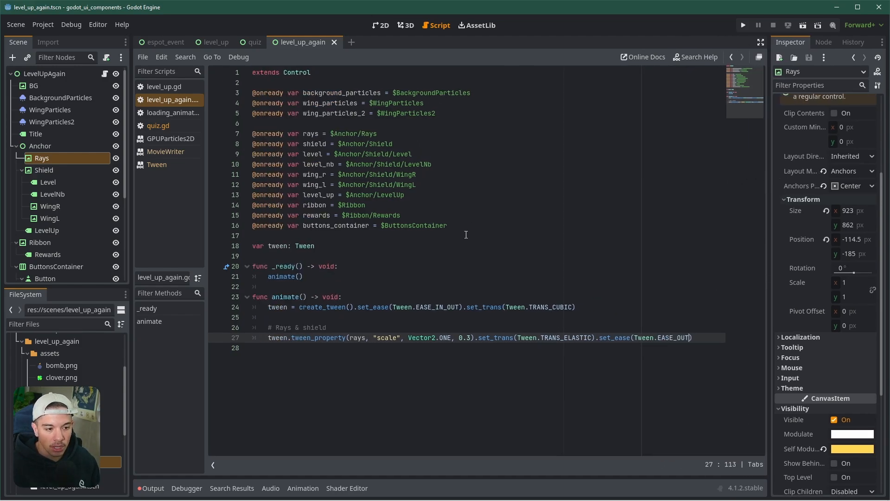
{"action": "key", "text": "ctrl+s"}
{"action": "left_click_drag", "start_coordinate": [342, 1], "coordinate": [387, 20]}
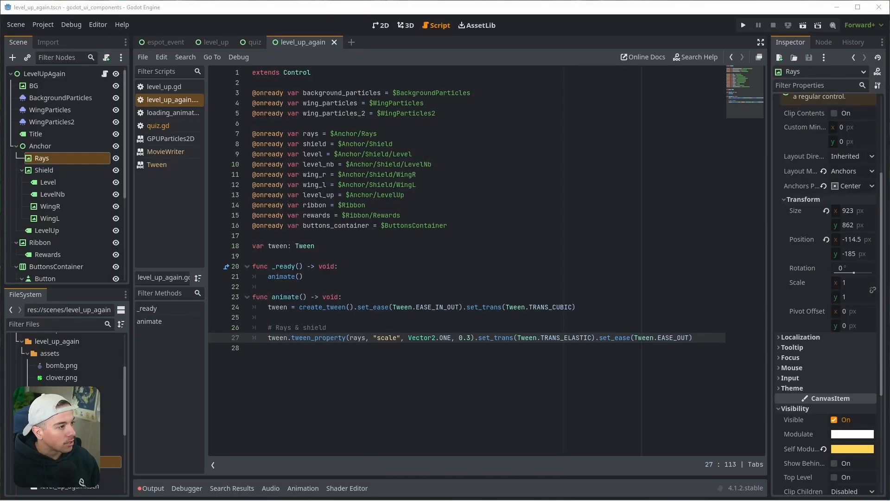
Step: Duplicate the rays scale tween line directly below itself as line 28
{"action": "left_click", "coordinate": [325, 338]}
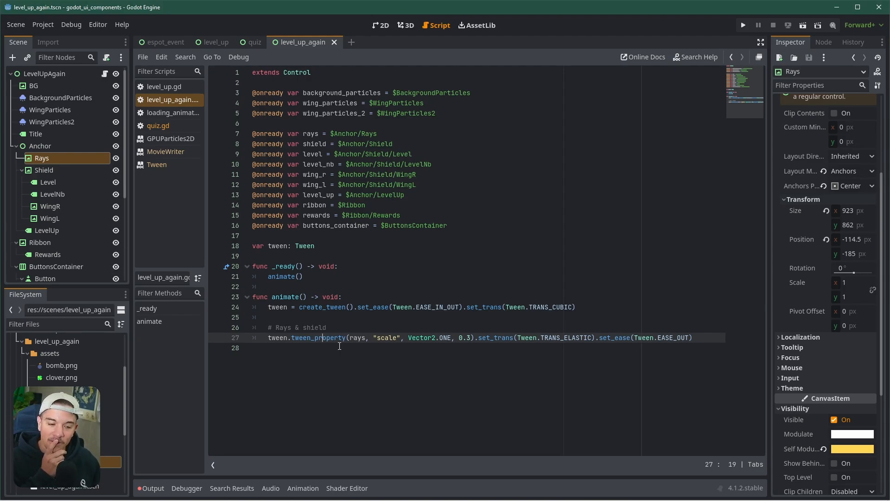
{"action": "left_click", "coordinate": [348, 337]}
{"action": "key", "text": "ctrl+shift+d"}
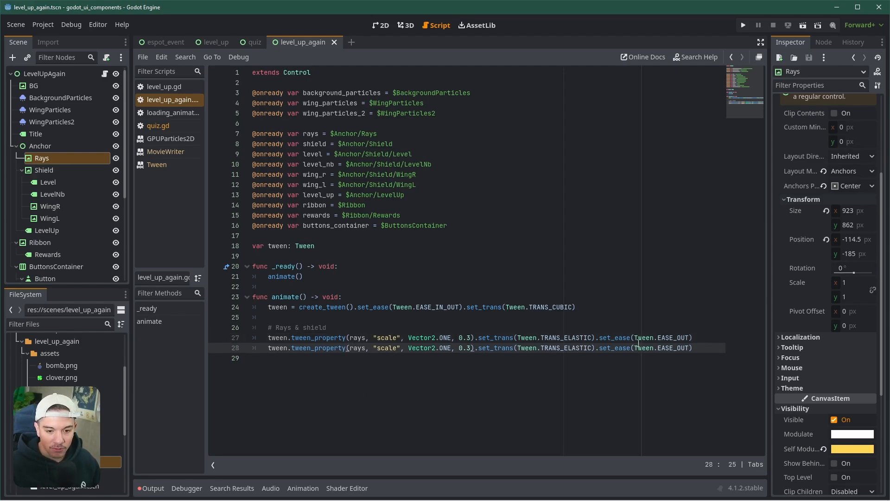
Step: Remove the set_trans and set_ease calls from the rays tween on line 27, and save the script
{"action": "left_click", "coordinate": [562, 338]}
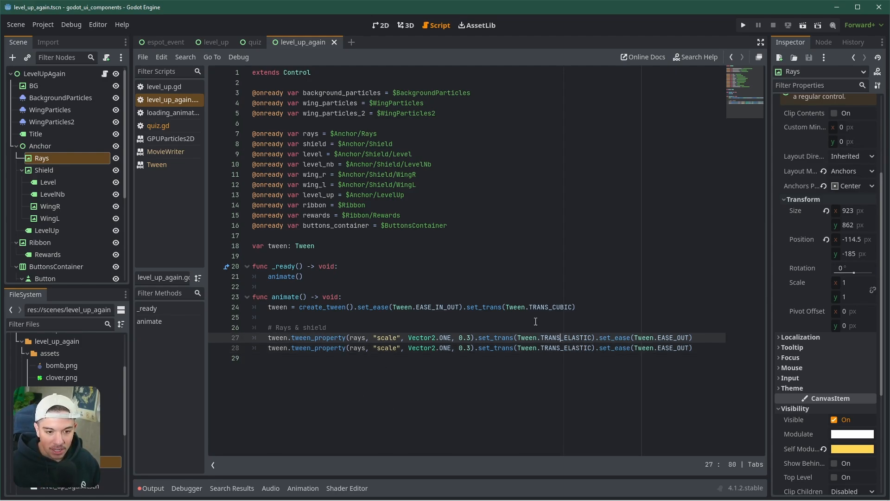
{"action": "double_click", "coordinate": [443, 308]}
{"action": "left_click_drag", "start_coordinate": [360, 309], "coordinate": [598, 314]}
{"action": "left_click_drag", "start_coordinate": [693, 338], "coordinate": [479, 339]}
{"action": "key", "text": "BackSpace"}
{"action": "key", "text": "BackSpace"}
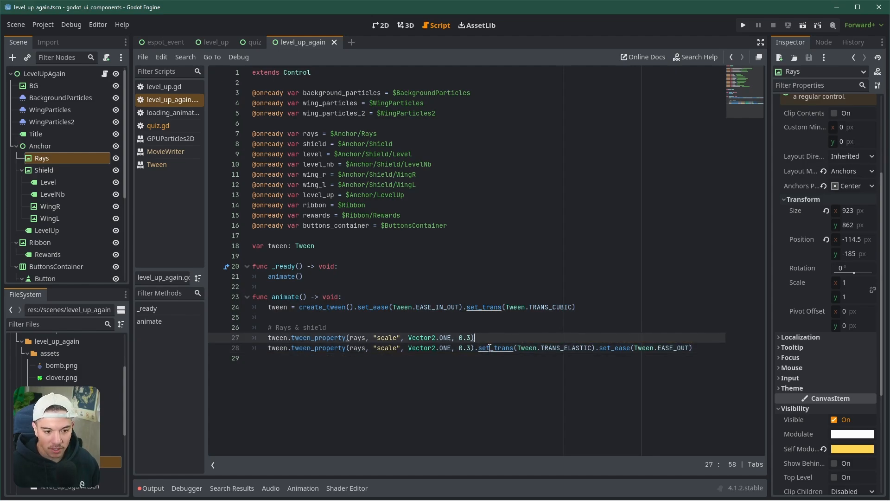
{"action": "key", "text": "ctrl+s"}
{"action": "double_click", "coordinate": [392, 338]}
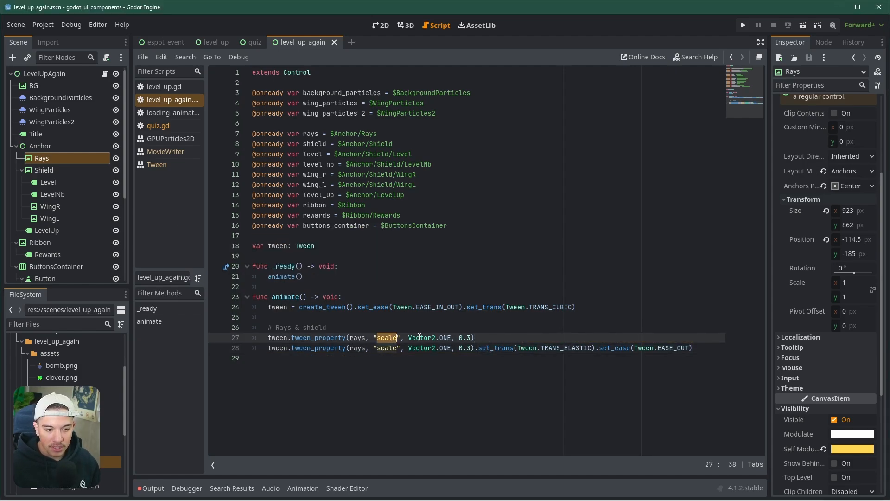
{"action": "left_click", "coordinate": [469, 338]}
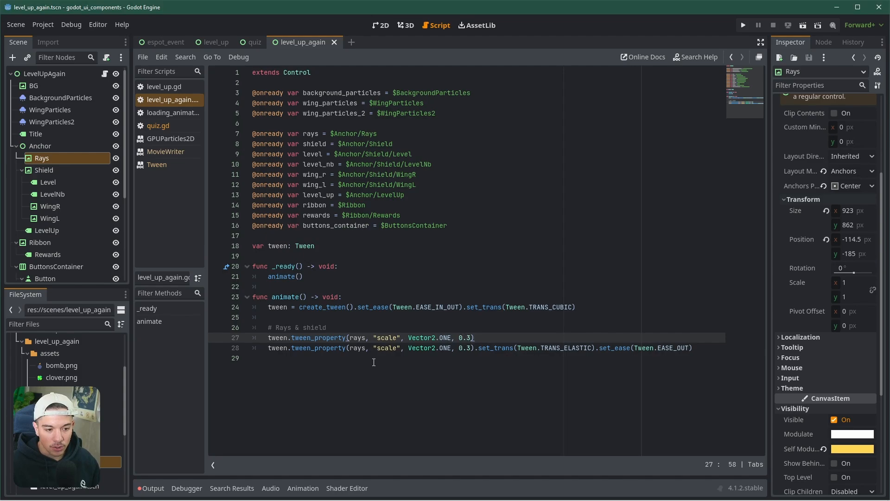
Step: Insert parallel() before tween_property on line 28, change its target from rays to shield, and save the script
{"action": "left_click", "coordinate": [292, 348]}
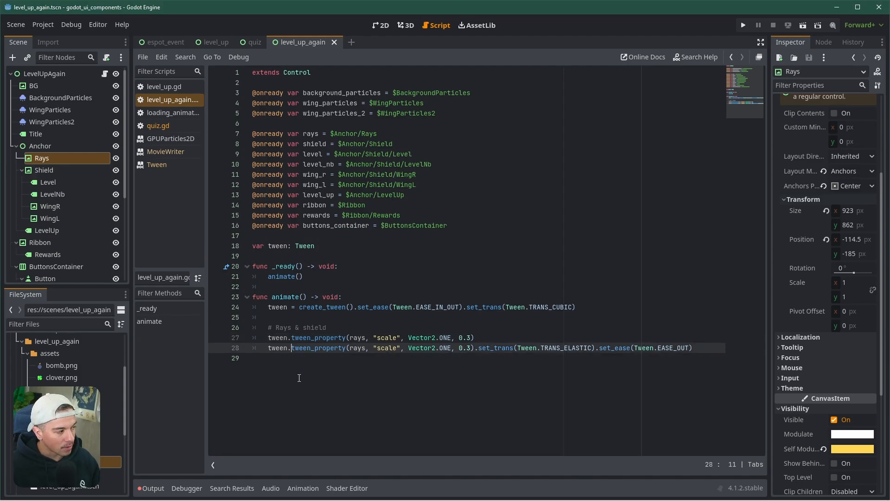
{"action": "type", "text": "parallel()."}
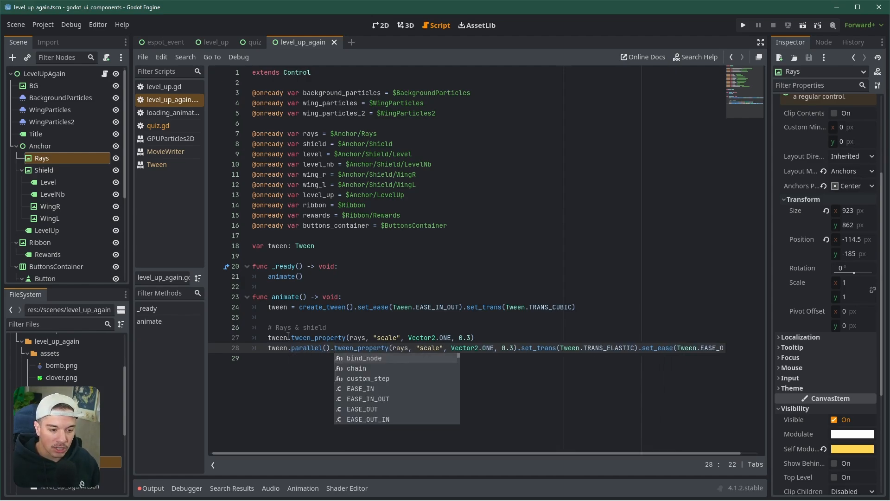
{"action": "left_click", "coordinate": [337, 369]}
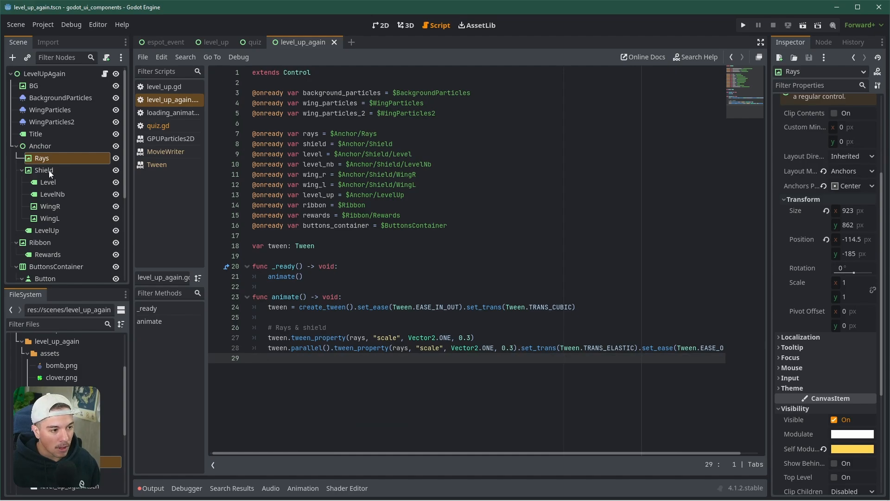
{"action": "double_click", "coordinate": [402, 347]}
{"action": "type", "text": "shield"}
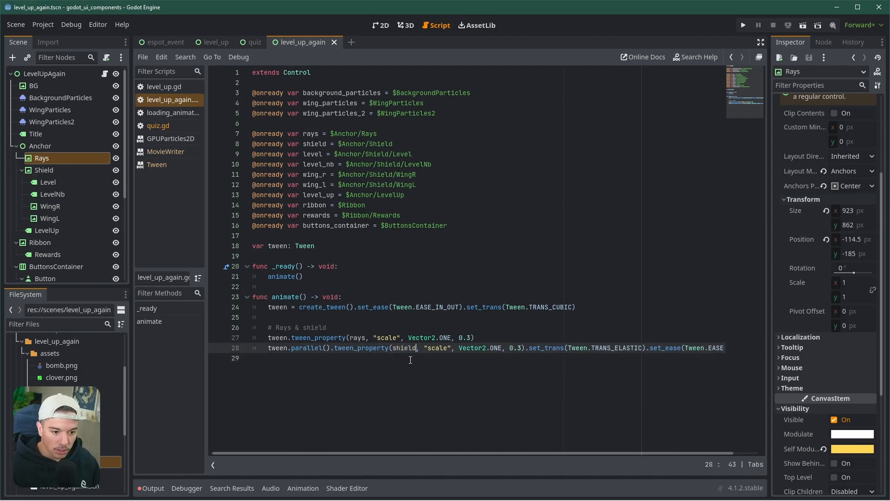
{"action": "key", "text": "ctrl+s"}
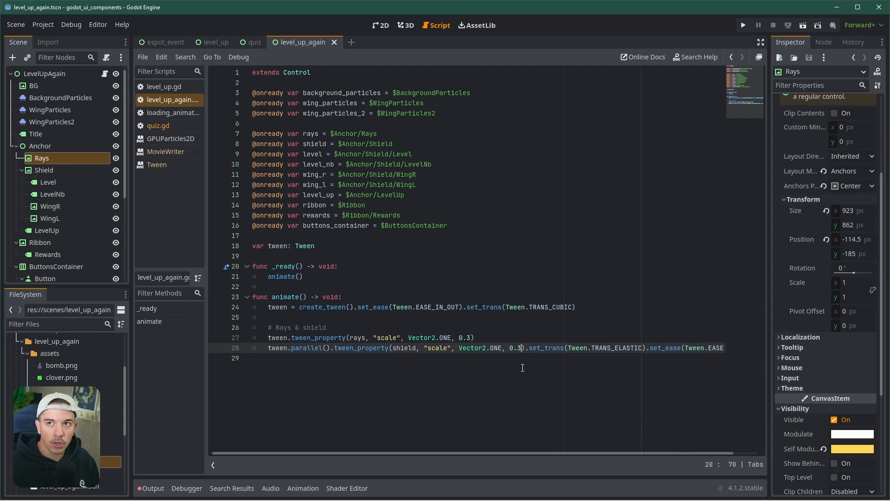
Step: Set the duration of the shield scale tween on line 28 to 0.4
{"action": "left_click", "coordinate": [544, 358]}
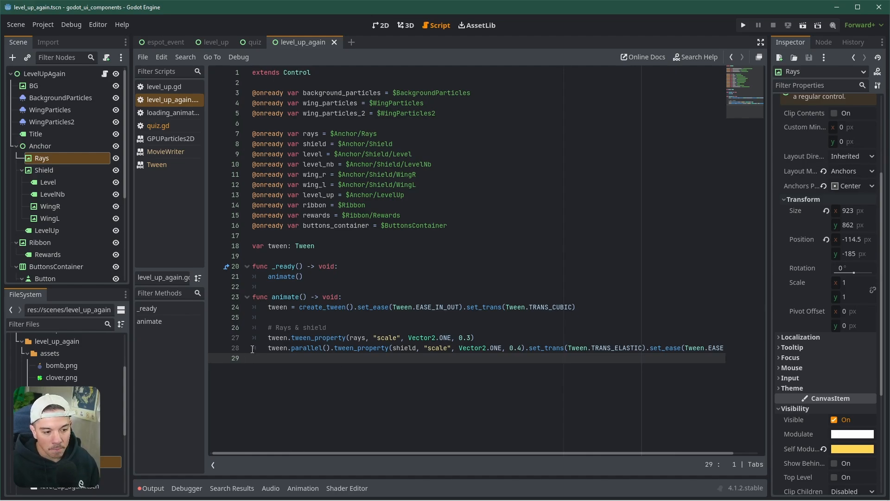
{"action": "key", "text": "Up"}
{"action": "key", "text": "Home"}
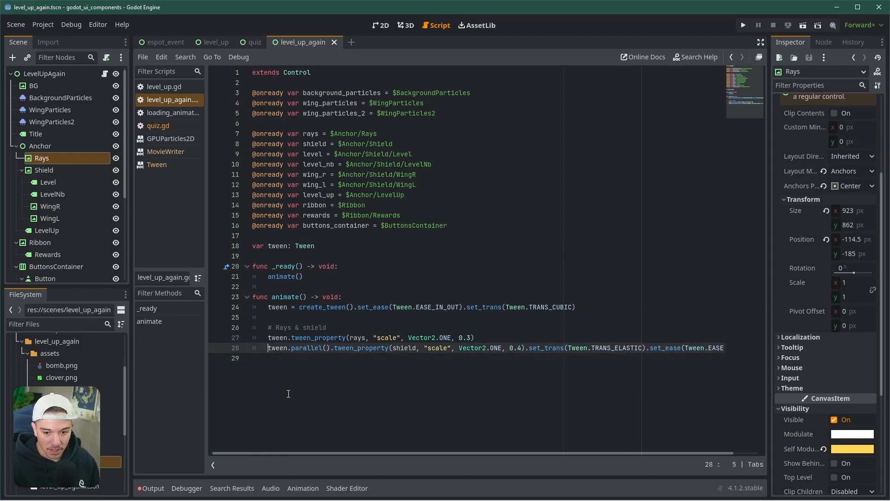
Step: Check the Shield node's shader parameters, and duplicate the shield tween line as line 29
{"action": "left_click", "coordinate": [50, 173]}
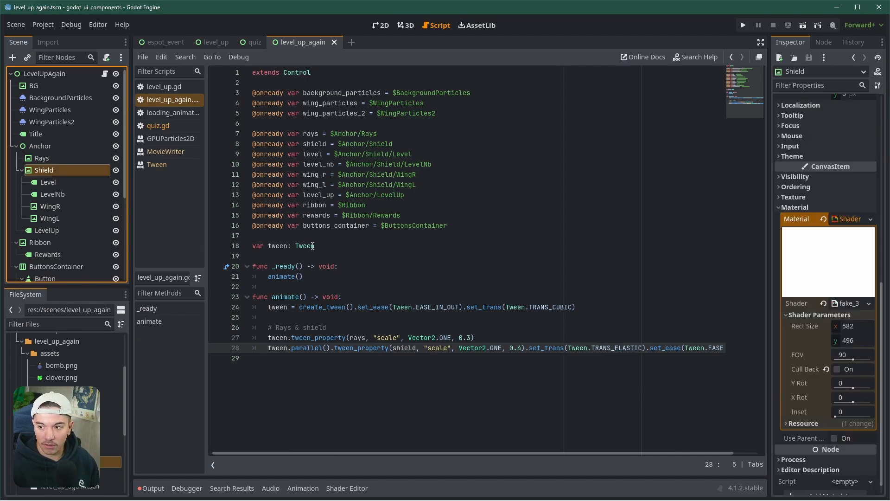
{"action": "left_click", "coordinate": [318, 348]}
{"action": "key", "text": "ctrl+shift+d"}
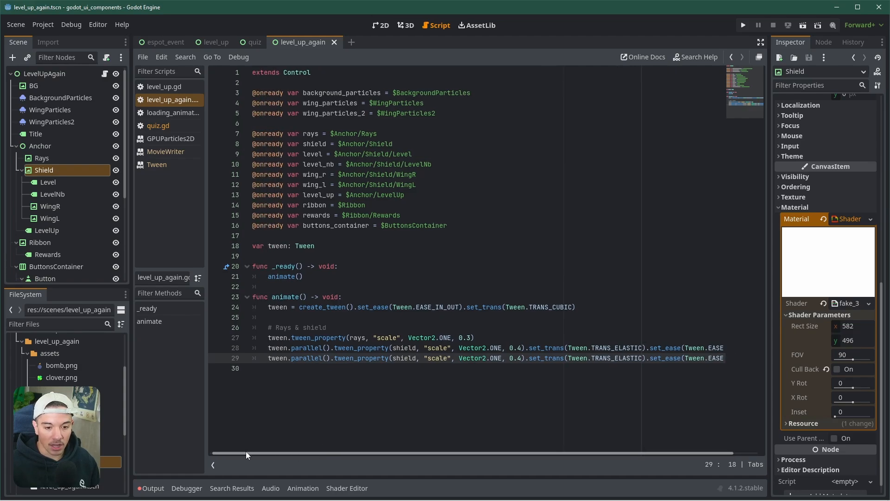
Step: Change the target of the duplicated tween on line 29 from shield to shield.material
{"action": "left_click", "coordinate": [540, 374]}
{"action": "left_click_drag", "start_coordinate": [530, 358], "coordinate": [733, 361]}
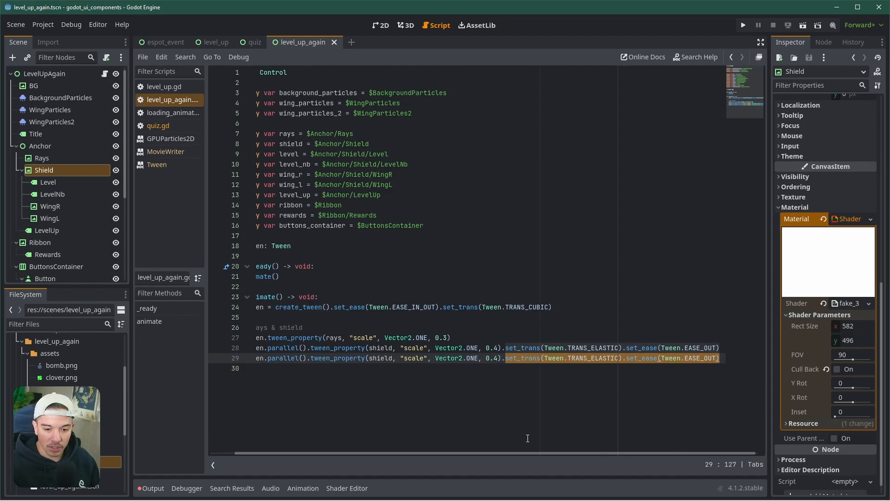
{"action": "scroll", "coordinate": [530, 453], "scroll_direction": "left", "scroll_amount": 1}
{"action": "left_click", "coordinate": [434, 358]}
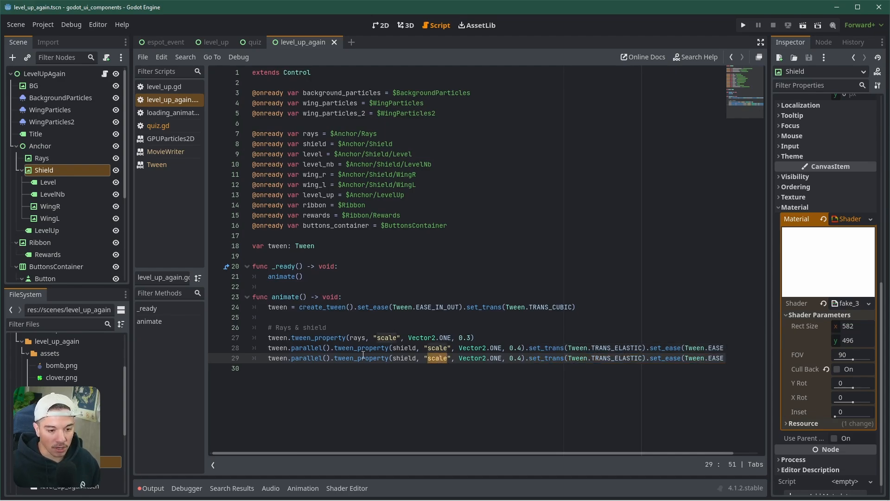
{"action": "left_click", "coordinate": [60, 170]}
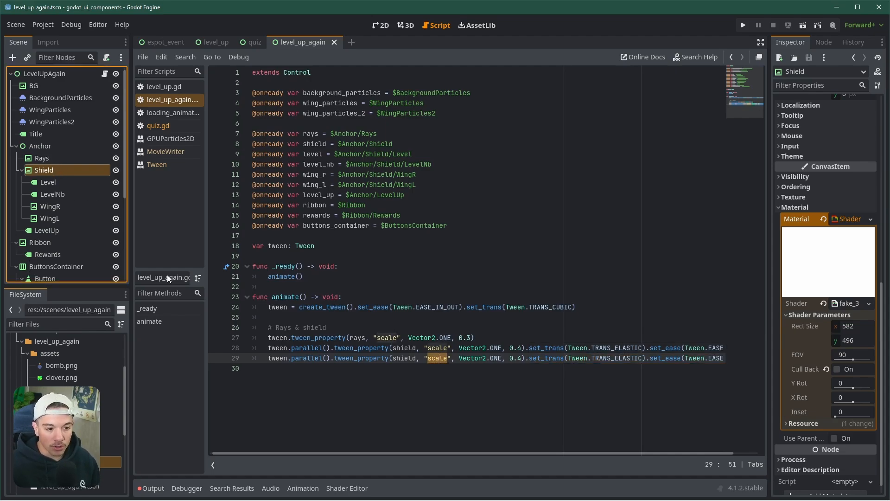
{"action": "left_click", "coordinate": [415, 358]}
{"action": "type", "text": ".mate"}
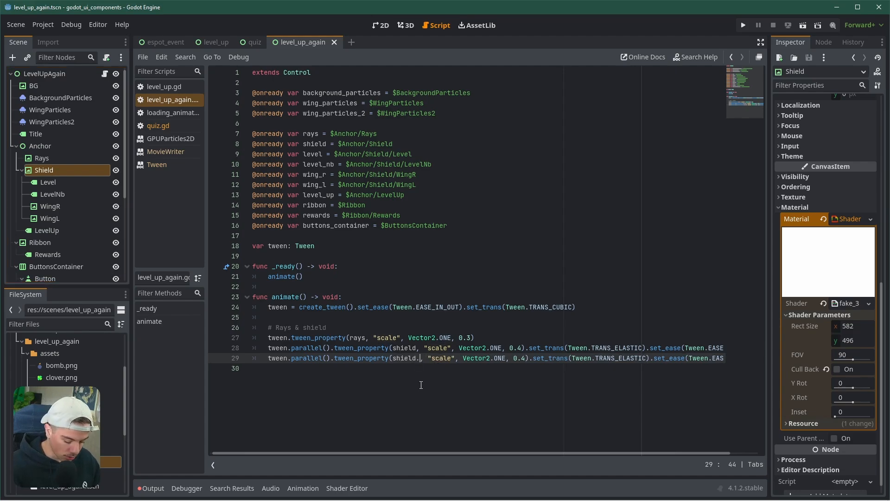
{"action": "key", "text": "Return"}
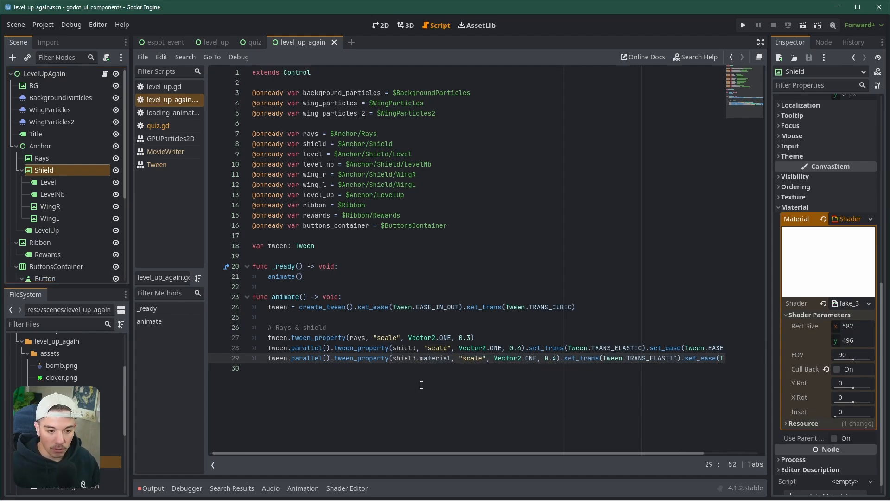
Step: Replace the "scale" property on line 29 with the Shield's Y Rot property path, written as "shader_parameter:y_rot", and save the script
{"action": "right_click", "coordinate": [798, 383]}
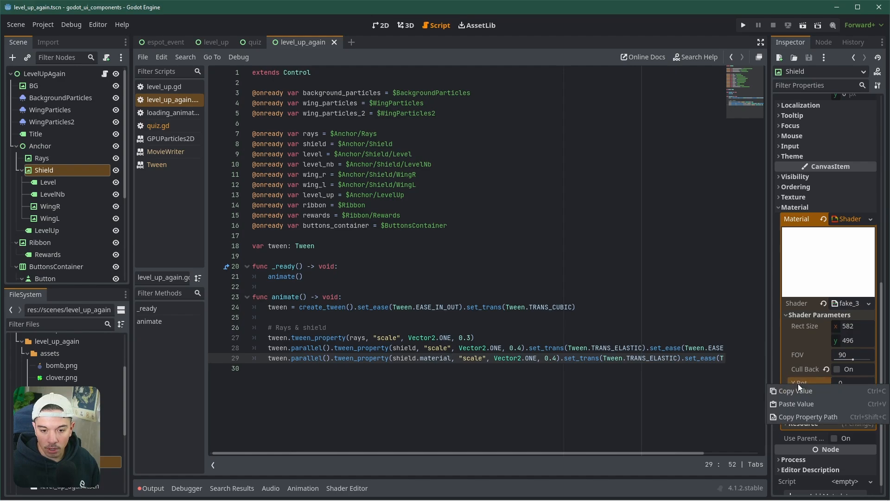
{"action": "left_click", "coordinate": [797, 416]}
{"action": "double_click", "coordinate": [472, 359]}
{"action": "key", "text": "ctrl+v"}
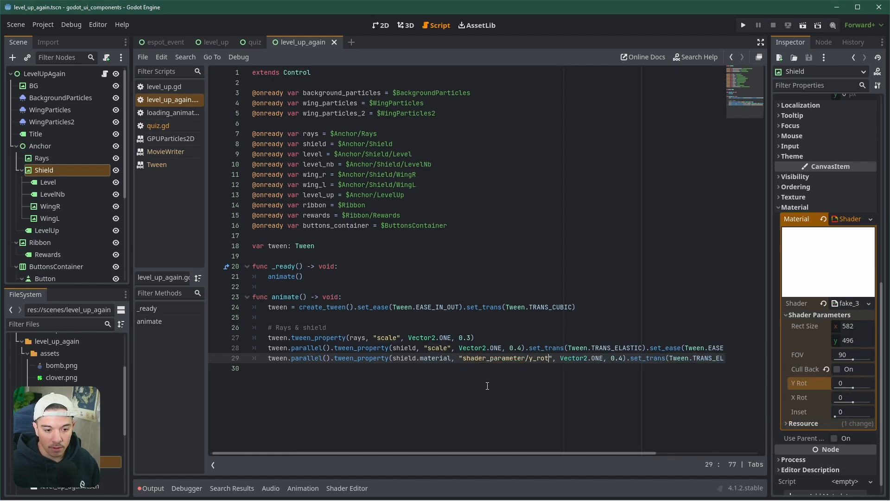
{"action": "type", "text": ":"}
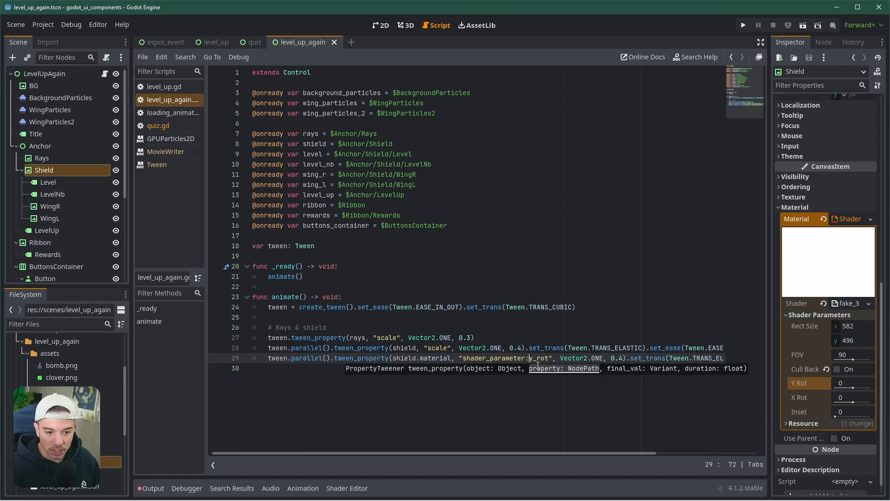
{"action": "left_click", "coordinate": [525, 365]}
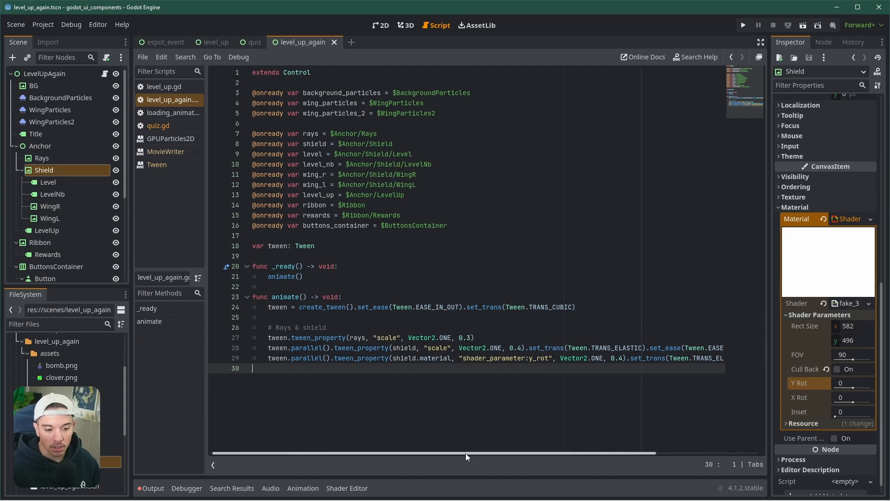
{"action": "mouse_move", "coordinate": [466, 453]}
{"action": "left_mouse_down"}
{"action": "mouse_move", "coordinate": [536, 452]}
{"action": "mouse_move", "coordinate": [469, 454]}
{"action": "left_mouse_up"}
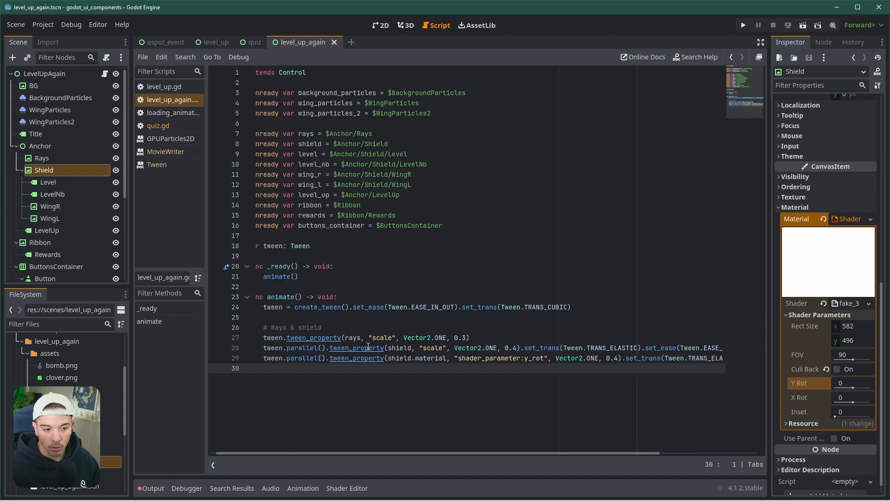
{"action": "key", "text": "ctrl+s"}
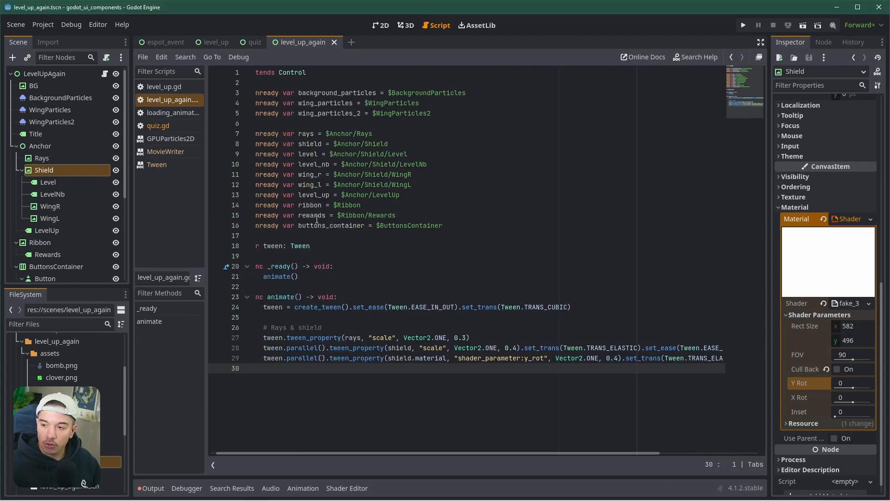
Step: Show the 2D view, select the Rays node, try changing its scale to check the pivot, and undo the change
{"action": "left_click", "coordinate": [70, 73]}
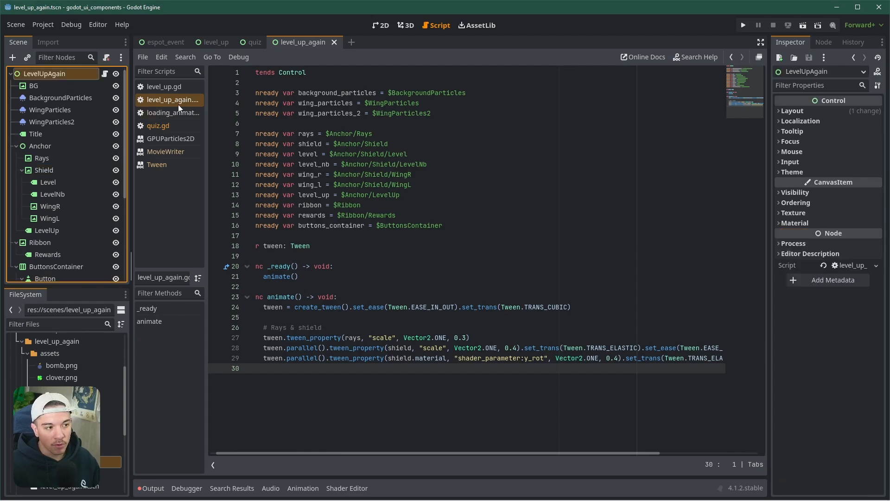
{"action": "left_click", "coordinate": [383, 27]}
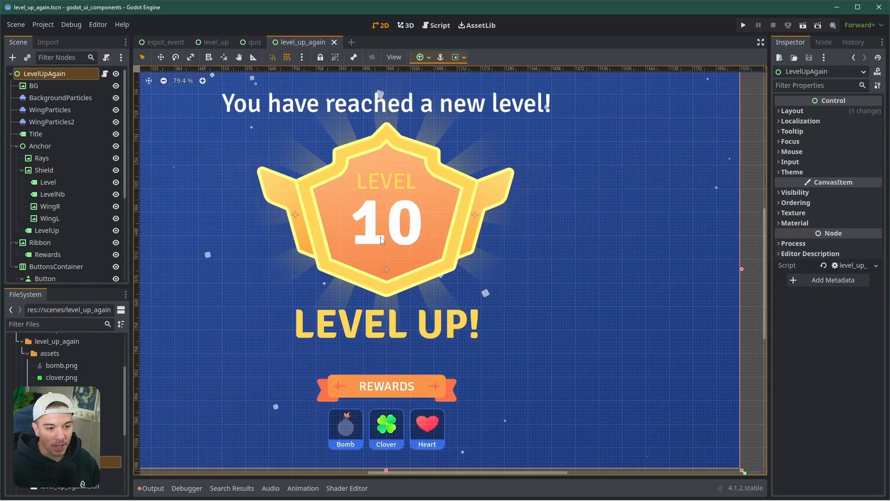
{"action": "left_click", "coordinate": [47, 159]}
{"action": "scroll", "coordinate": [361, 219], "scroll_direction": "down", "scroll_amount": 1}
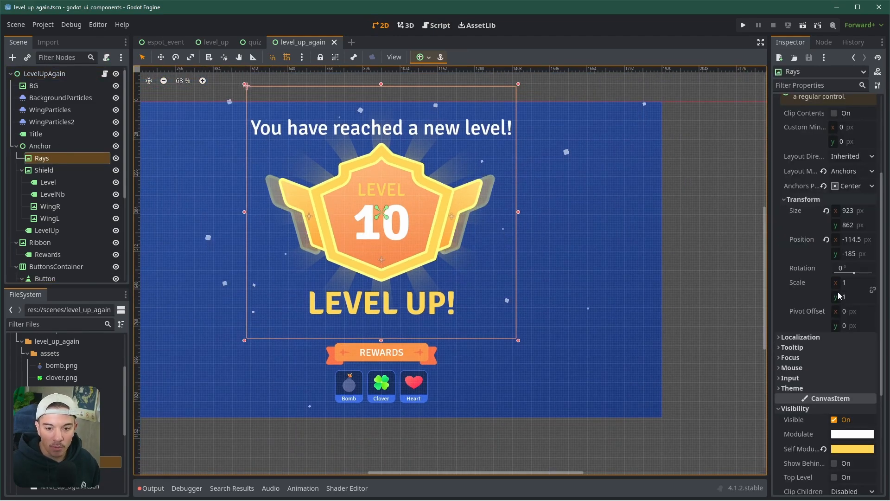
{"action": "mouse_move", "coordinate": [853, 283]}
{"action": "left_mouse_down"}
{"action": "mouse_move", "coordinate": [833, 283]}
{"action": "mouse_move", "coordinate": [853, 283]}
{"action": "left_mouse_up"}
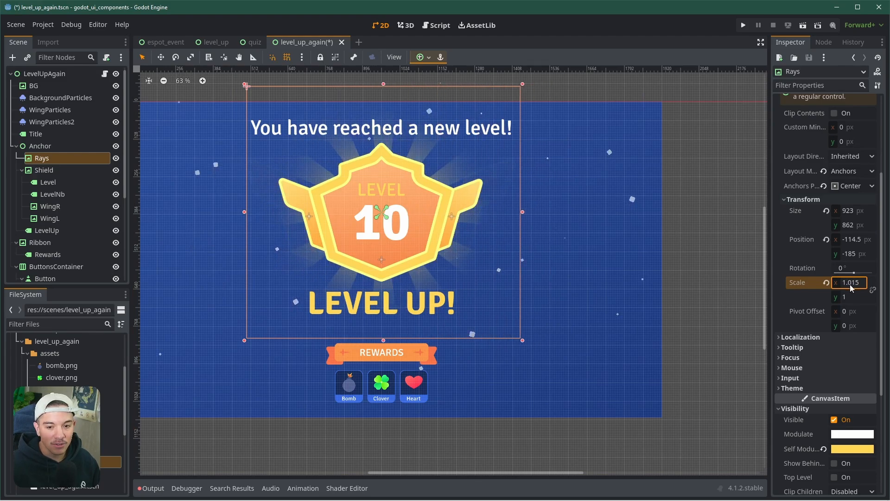
{"action": "key", "text": "ctrl+z"}
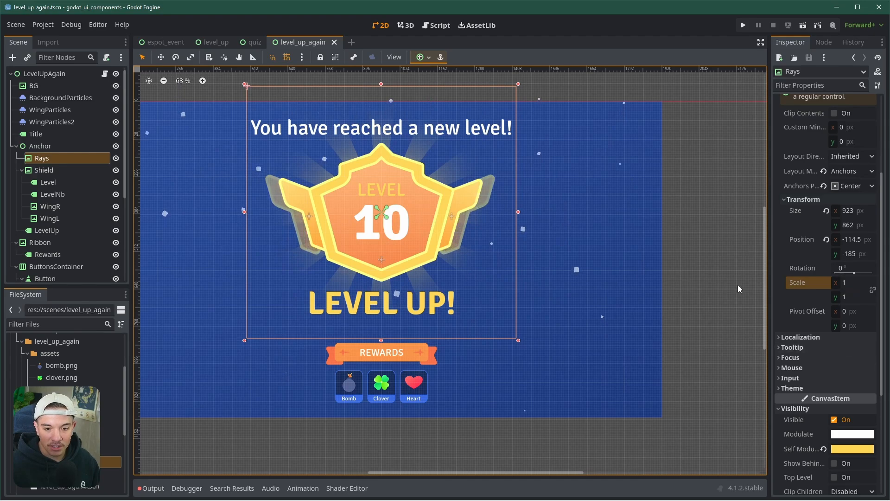
Step: Set the Rays node's pivot offset to x 923/2 and y 862/2.0, save the scene, and test the scaling without keeping it
{"action": "left_click_drag", "start_coordinate": [770, 291], "coordinate": [696, 291]}
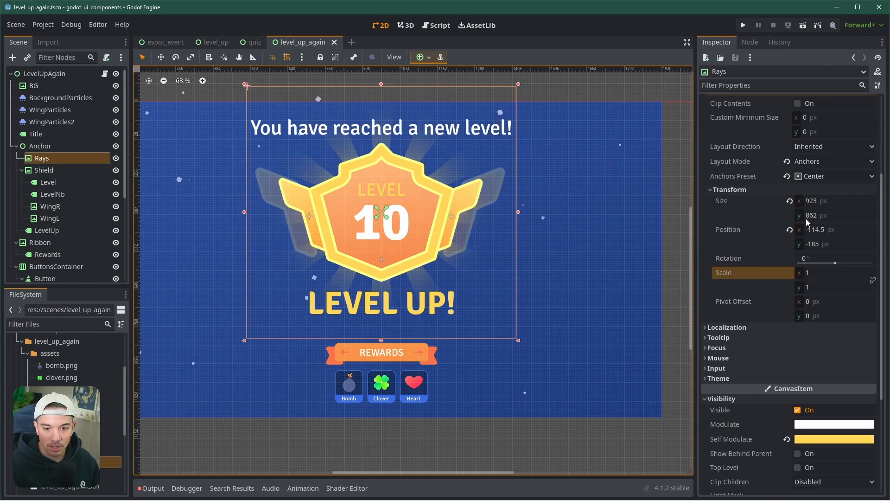
{"action": "left_click", "coordinate": [829, 302]}
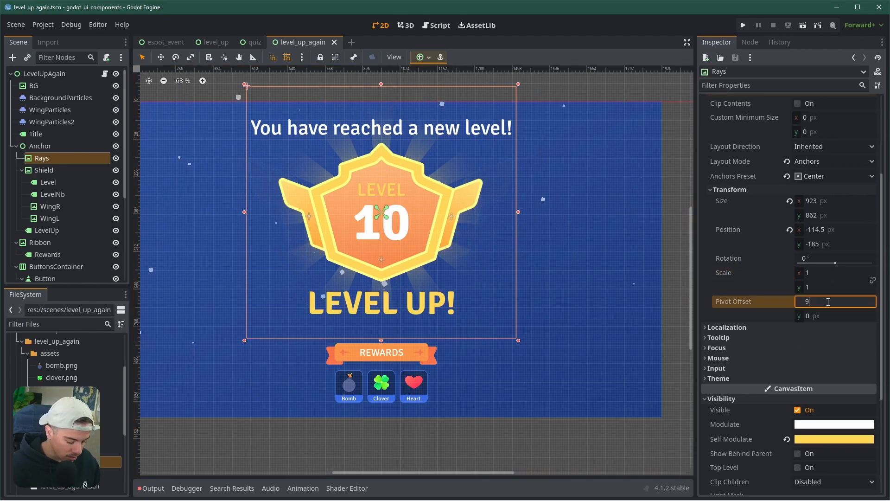
{"action": "type", "text": "923/2"}
{"action": "key", "text": "Tab"}
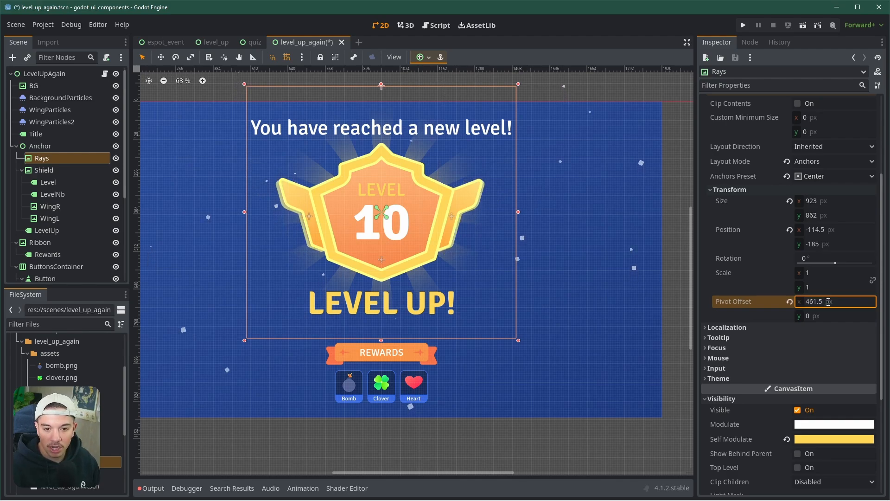
{"action": "left_click", "coordinate": [831, 317]}
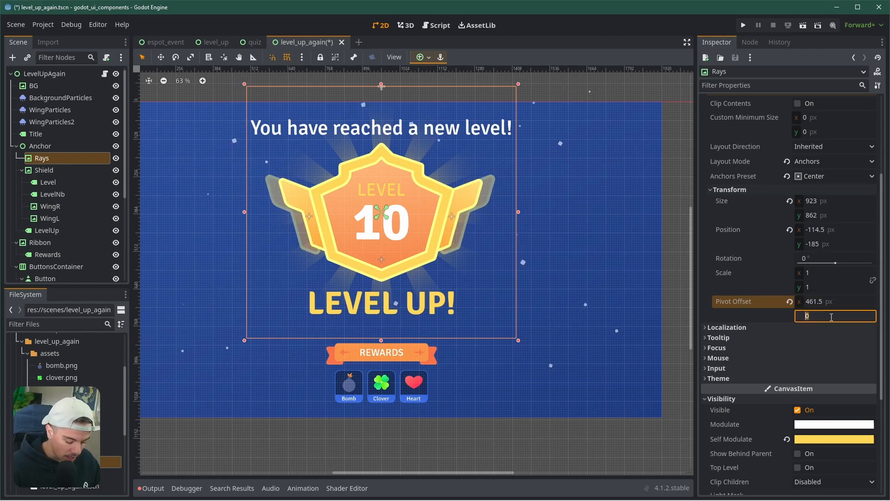
{"action": "type", "text": "862/2."}
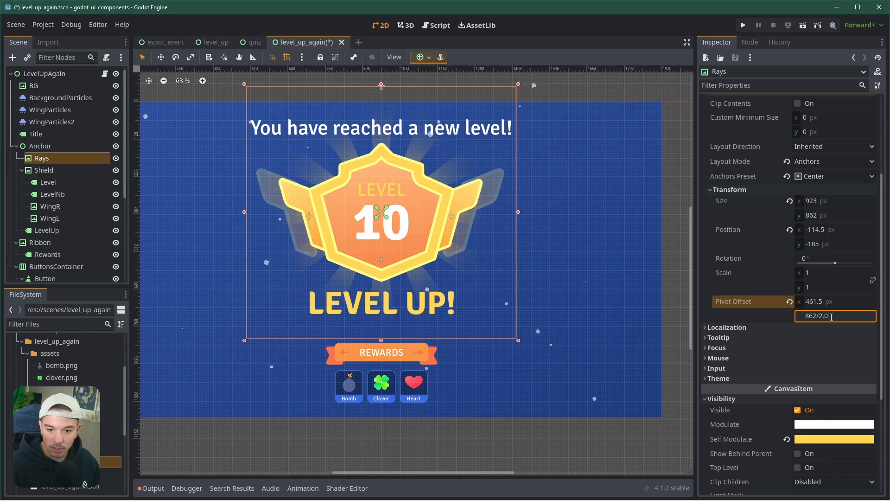
{"action": "key", "text": "Return"}
{"action": "key", "text": "ctrl+s"}
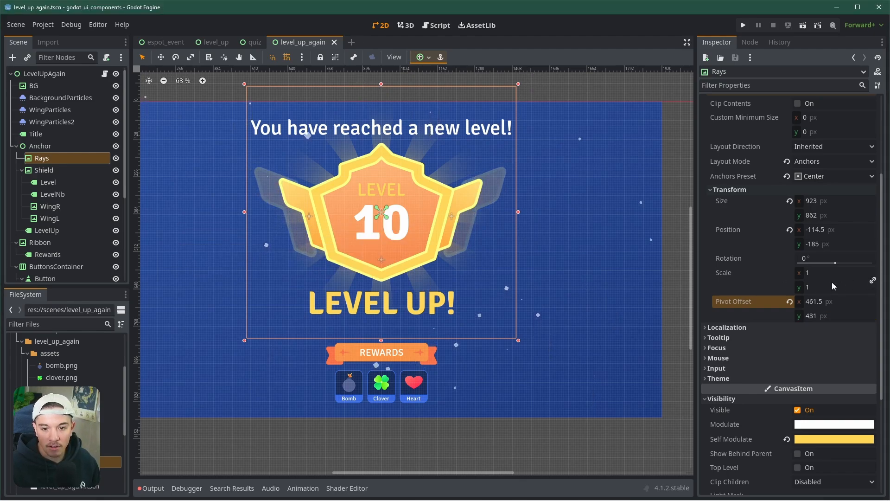
{"action": "mouse_move", "coordinate": [823, 273]}
{"action": "left_mouse_down"}
{"action": "mouse_move", "coordinate": [847, 274]}
{"action": "mouse_move", "coordinate": [832, 273]}
{"action": "left_mouse_up"}
{"action": "key", "text": "ctrl+z"}
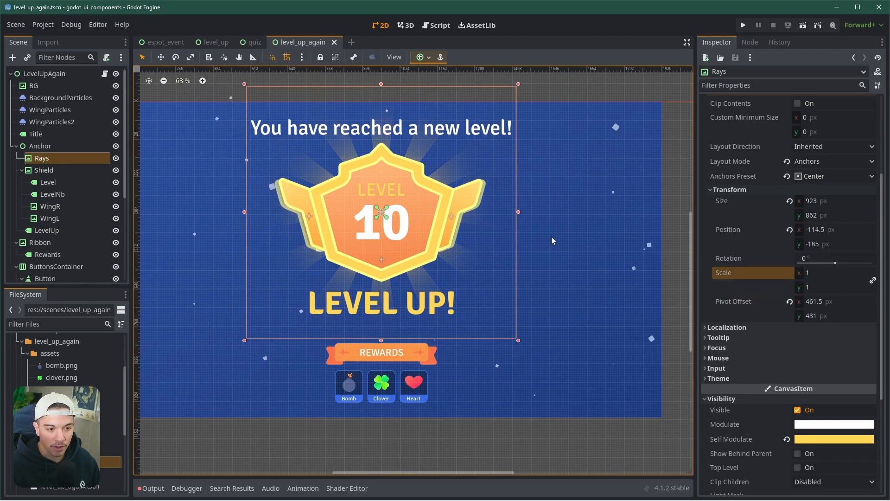
Step: Set the Shield node's pivot offset to x 582/2.0 and y 496/2.0, save the scene, and test the scaling without keeping it
{"action": "left_click", "coordinate": [44, 170]}
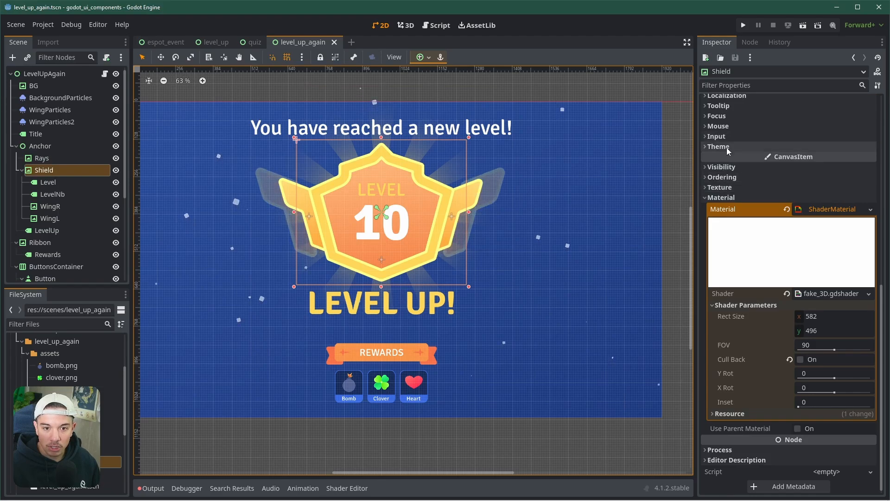
{"action": "scroll", "coordinate": [732, 176], "scroll_direction": "up", "scroll_amount": 6}
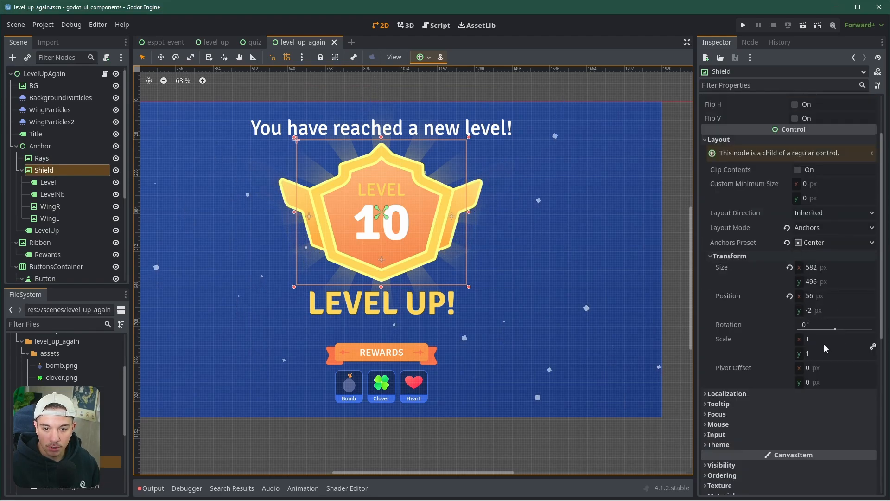
{"action": "left_click", "coordinate": [820, 368]}
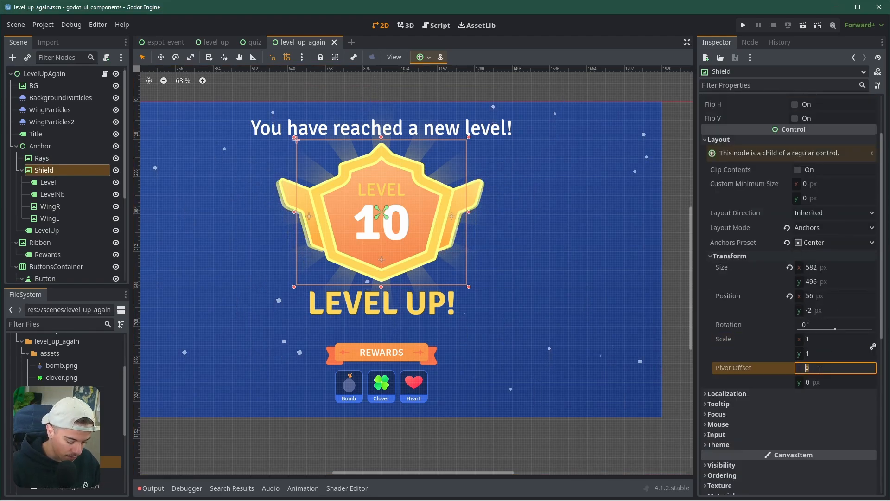
{"action": "type", "text": "582/2.0"}
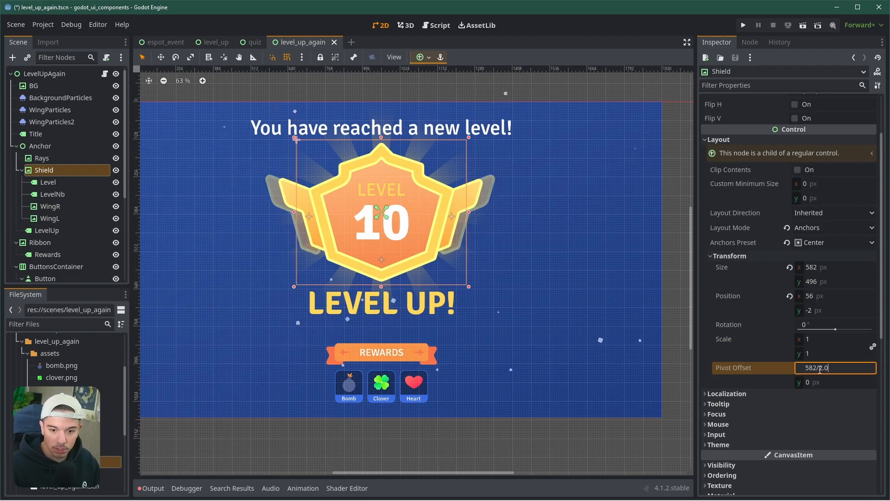
{"action": "key", "text": "Tab"}
{"action": "type", "text": "49"}
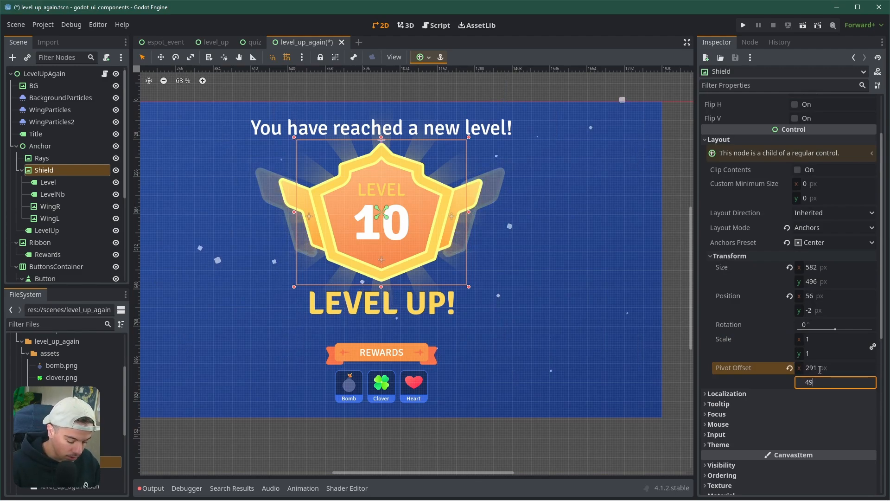
{"action": "type", "text": "6/2.0"}
{"action": "key", "text": "Return"}
{"action": "key", "text": "ctrl+s"}
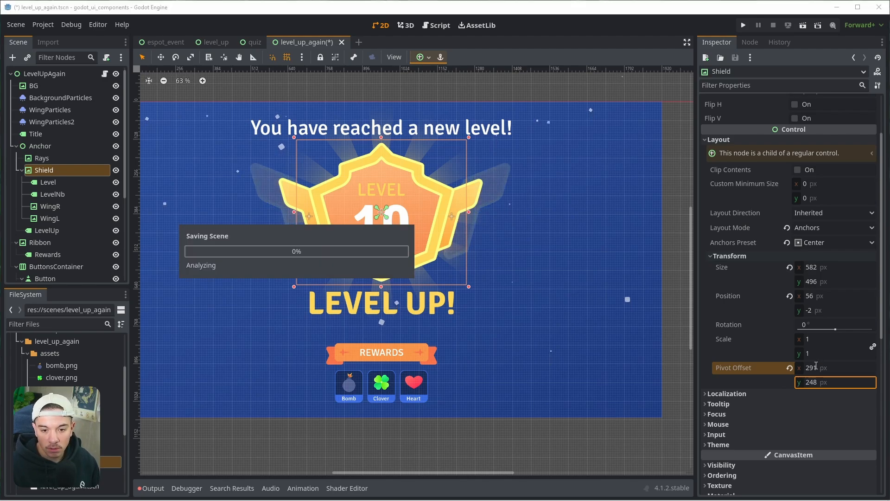
{"action": "left_click_drag", "start_coordinate": [820, 347], "coordinate": [849, 348]}
{"action": "key", "text": "ctrl+z"}
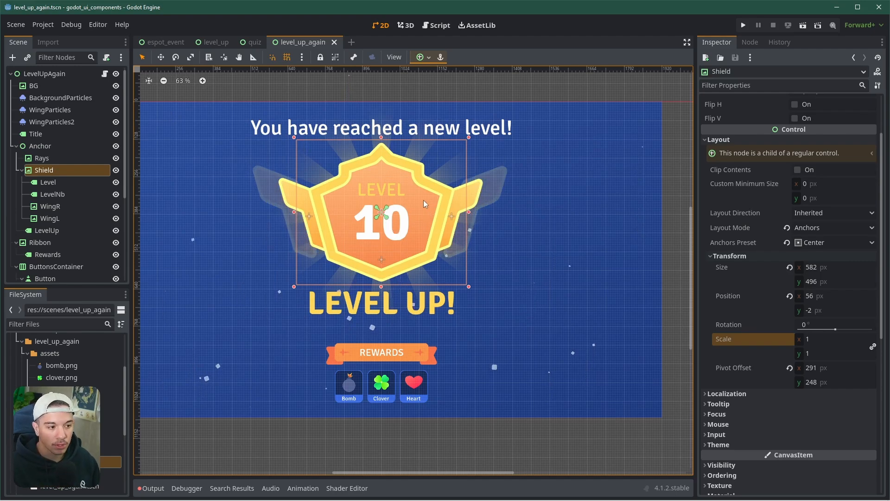
Step: Try rotating the Shield with its Y Rot shader parameter, and reset the parameter
{"action": "left_click", "coordinate": [49, 158]}
{"action": "left_click", "coordinate": [51, 171]}
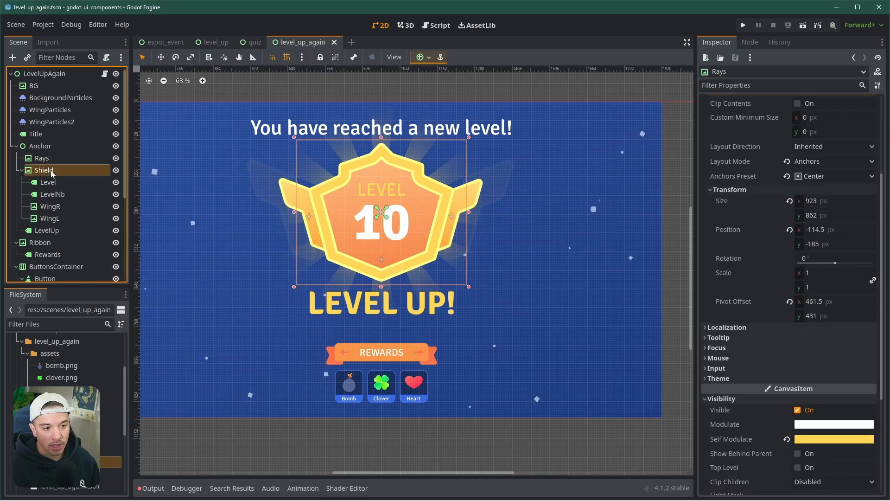
{"action": "scroll", "coordinate": [798, 375], "scroll_direction": "down", "scroll_amount": 2}
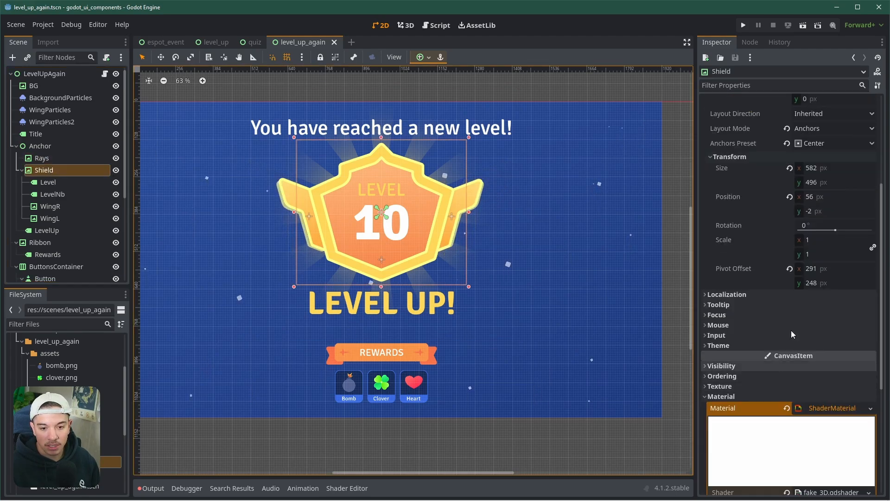
{"action": "scroll", "coordinate": [756, 387], "scroll_direction": "down", "scroll_amount": 4}
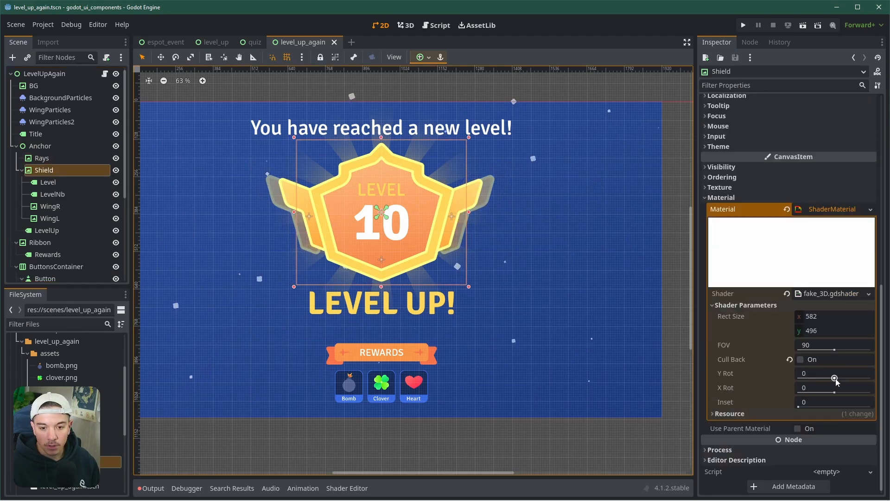
{"action": "left_click_drag", "start_coordinate": [835, 378], "coordinate": [857, 382]}
{"action": "left_click", "coordinate": [791, 374]}
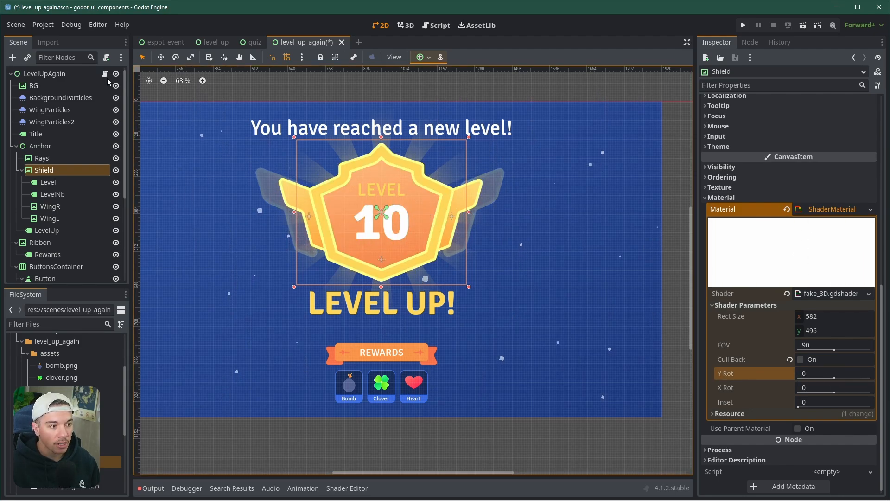
Step: Set the final value of the shield material's y_rot tween to 180.0 in the script
{"action": "key", "text": "ctrl+F3"}
{"action": "left_click_drag", "start_coordinate": [347, 453], "coordinate": [417, 452]}
{"action": "left_click_drag", "start_coordinate": [497, 359], "coordinate": [452, 361]}
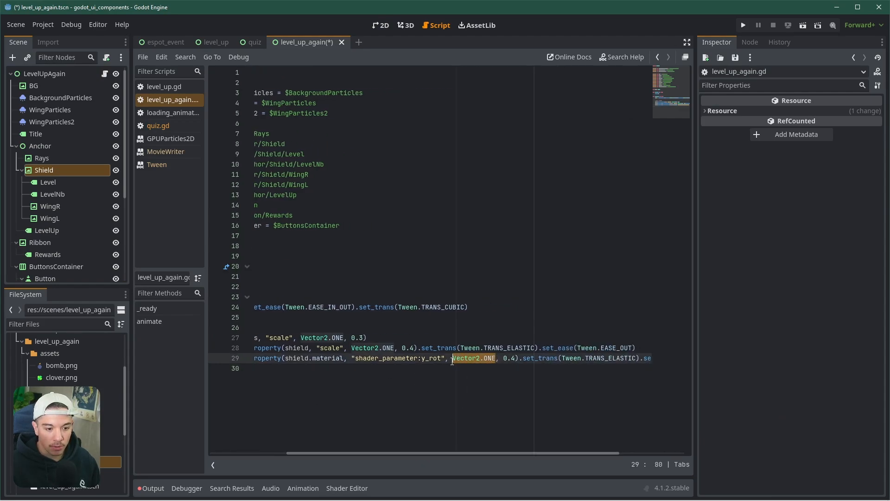
{"action": "type", "text": "180"}
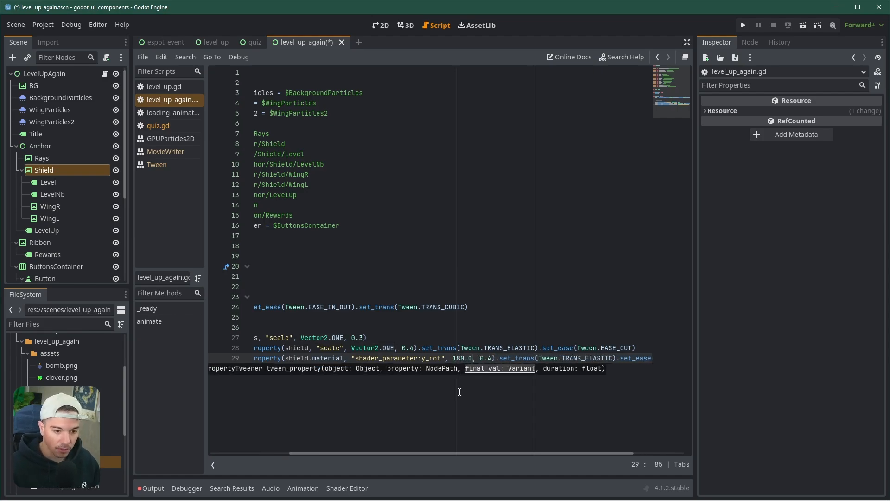
{"action": "type", "text": ".0"}
{"action": "key", "text": "Return"}
{"action": "key", "text": "BackSpace"}
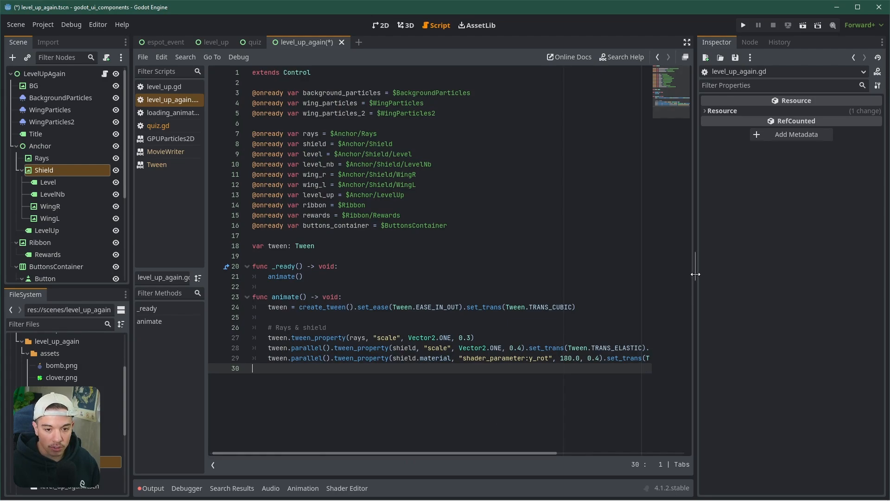
Step: Widen the script editor, save the script, and run the current scene
{"action": "left_click_drag", "start_coordinate": [696, 274], "coordinate": [798, 273]}
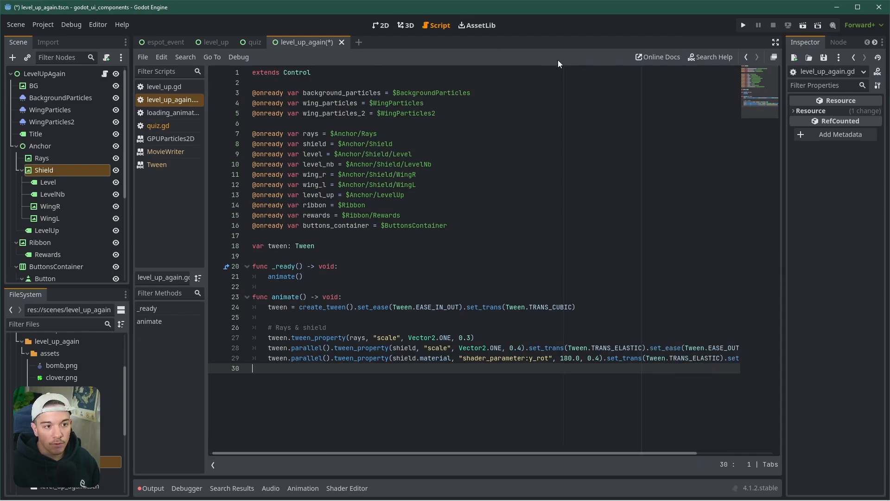
{"action": "key", "text": "ctrl+s"}
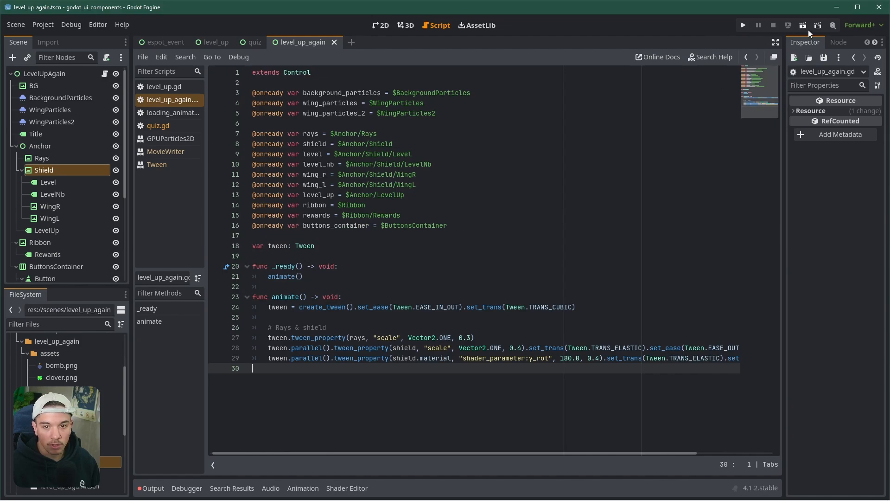
{"action": "left_click", "coordinate": [803, 25]}
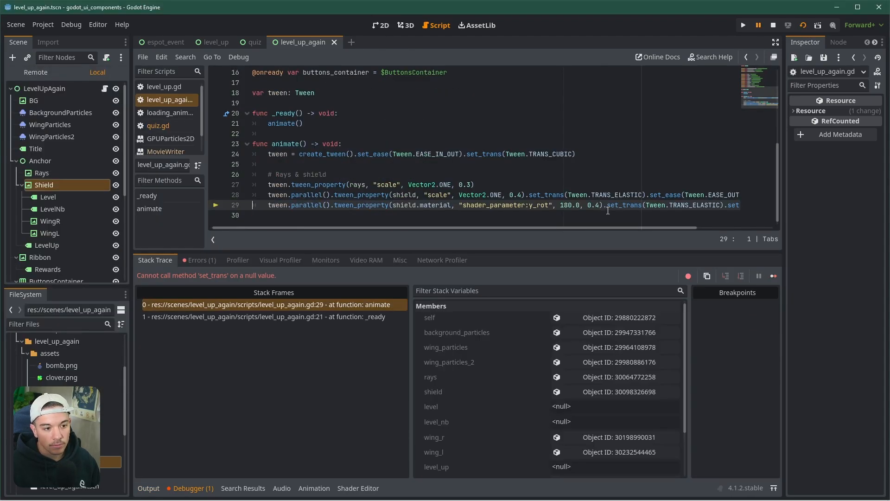
Step: Examine the run's error in the debugger and check the output log, then collapse the log
{"action": "left_click", "coordinate": [199, 260]}
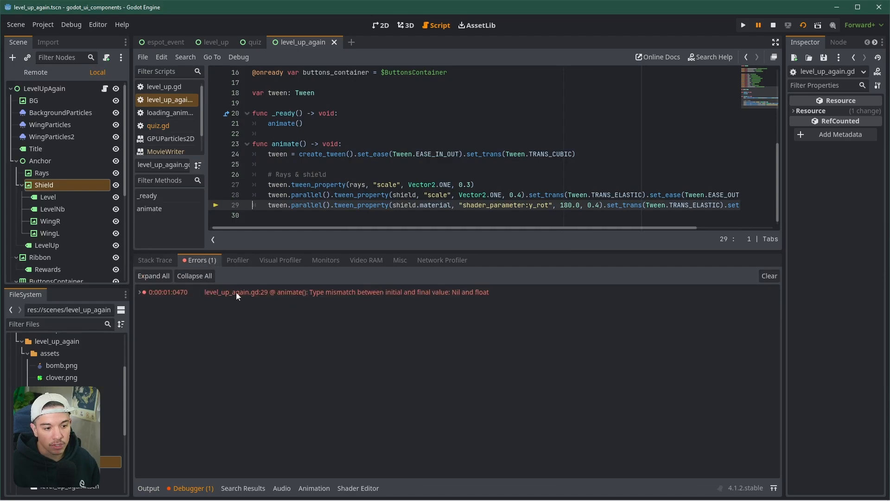
{"action": "mouse_move", "coordinate": [254, 293]}
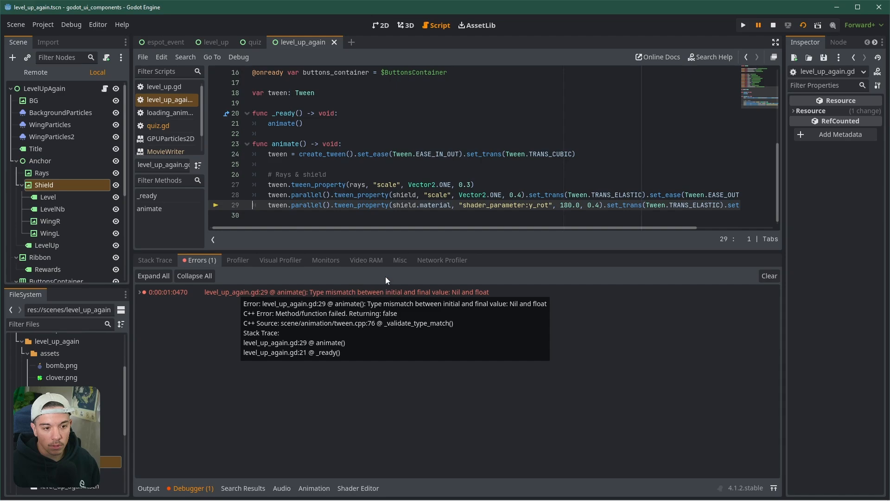
{"action": "left_click", "coordinate": [149, 488]}
{"action": "left_click", "coordinate": [156, 489]}
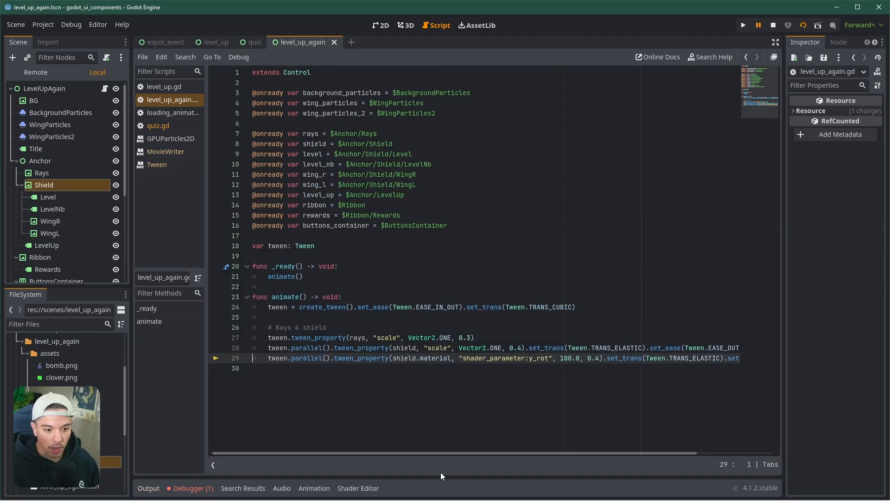
Step: Change the rotation tween's property path to "shader_parameter/y_rot", save the script, and test the current scene
{"action": "left_click_drag", "start_coordinate": [428, 453], "coordinate": [454, 452]}
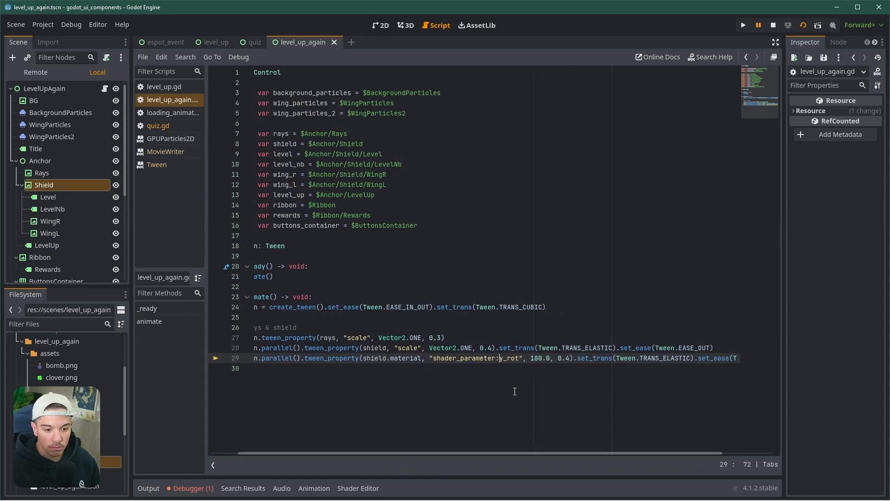
{"action": "type", "text": "/"}
{"action": "key", "text": "ctrl+s"}
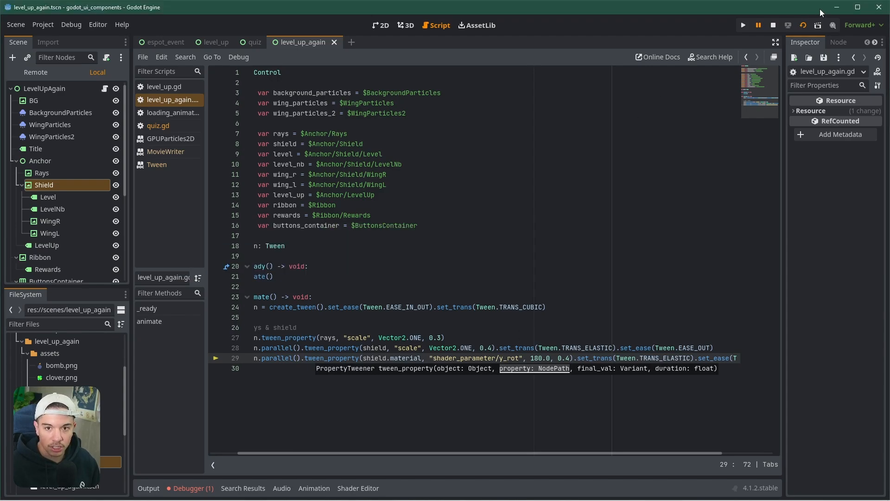
{"action": "left_click", "coordinate": [804, 26]}
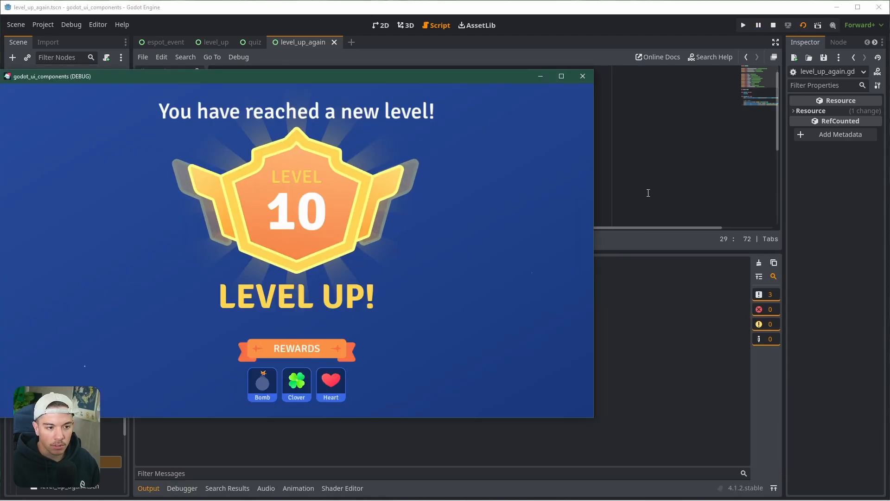
{"action": "left_click", "coordinate": [583, 76]}
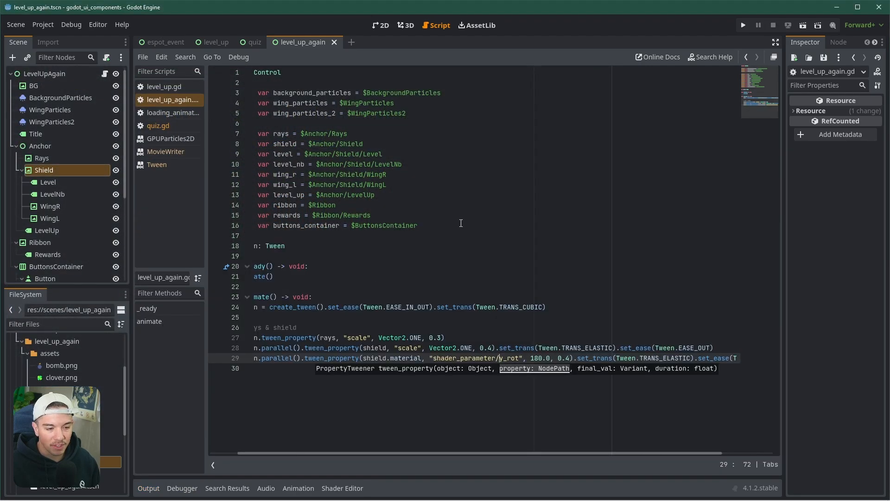
Step: Add tween.tween_interval(1.0) above the Rays & shield comment in animate(), set off by a blank line
{"action": "left_click_drag", "start_coordinate": [239, 454], "coordinate": [213, 454]}
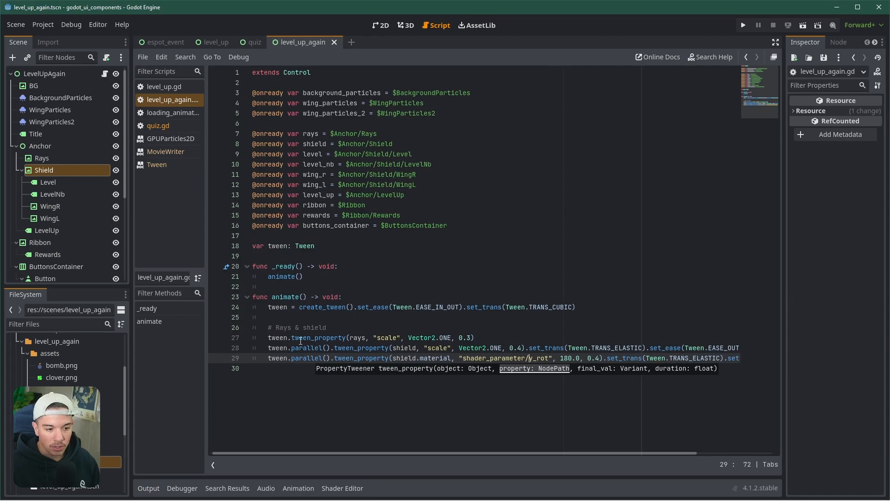
{"action": "left_click", "coordinate": [331, 318]}
{"action": "key", "text": "Return"}
{"action": "key", "text": "Return"}
{"action": "key", "text": "Up"}
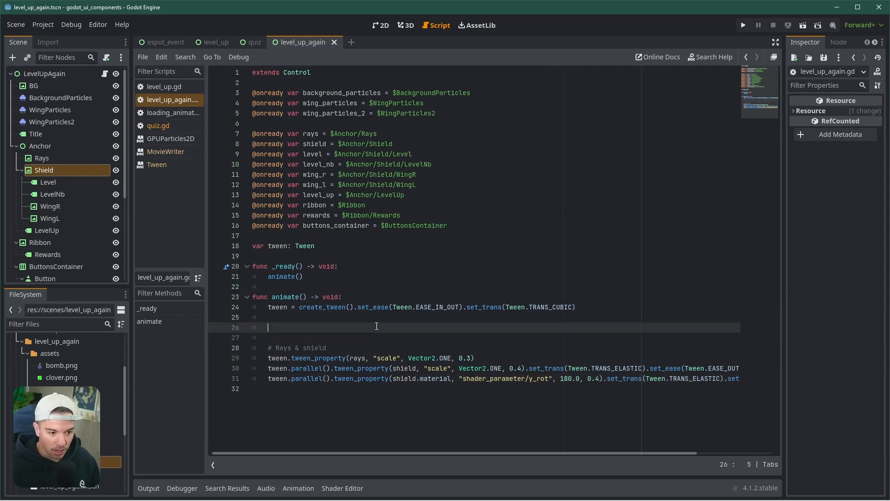
{"action": "type", "text": "tween/"}
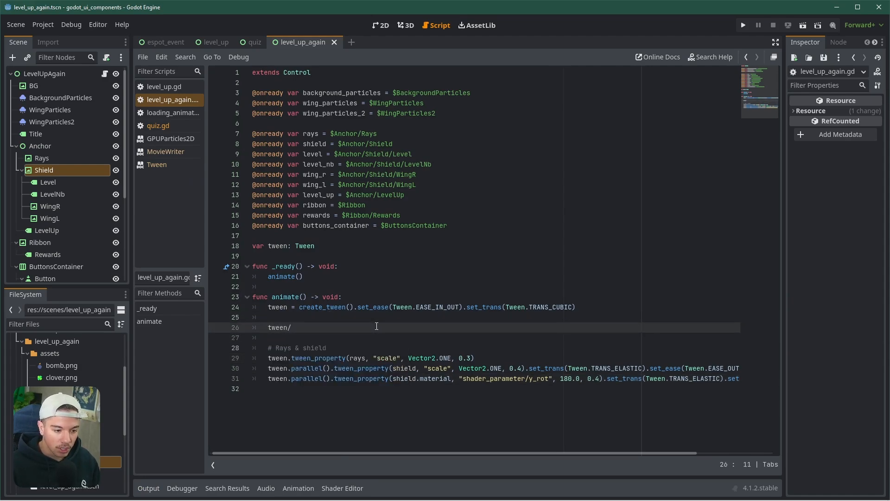
{"action": "type", "text": "tw"}
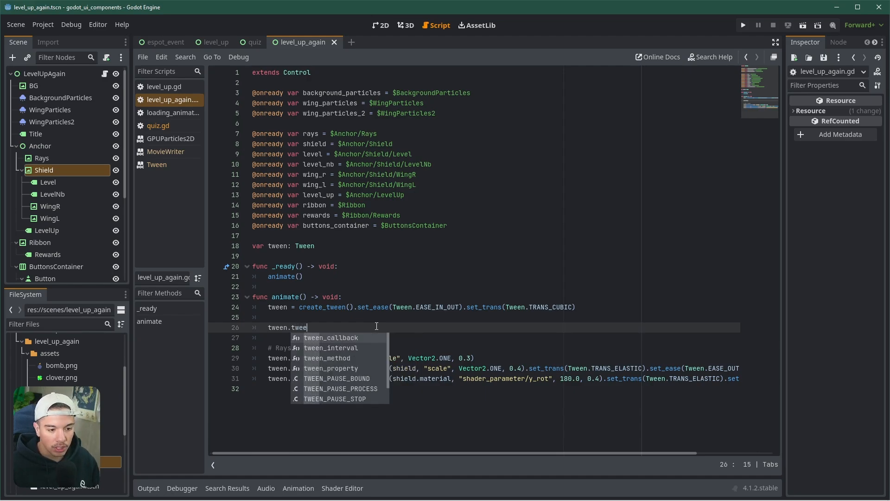
{"action": "type", "text": "ee"}
{"action": "key", "text": "Down"}
{"action": "key", "text": "Return"}
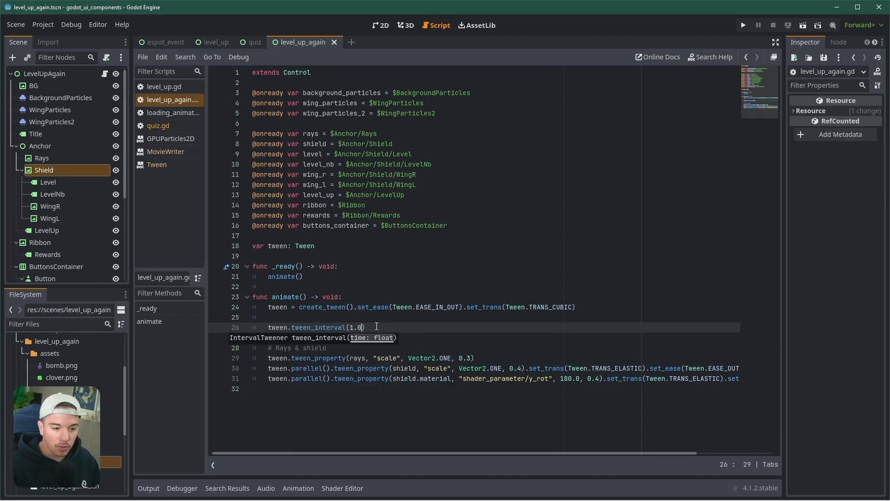
Step: Run the current scene to review the delayed animation, and close the test window and output log
{"action": "left_click", "coordinate": [802, 26]}
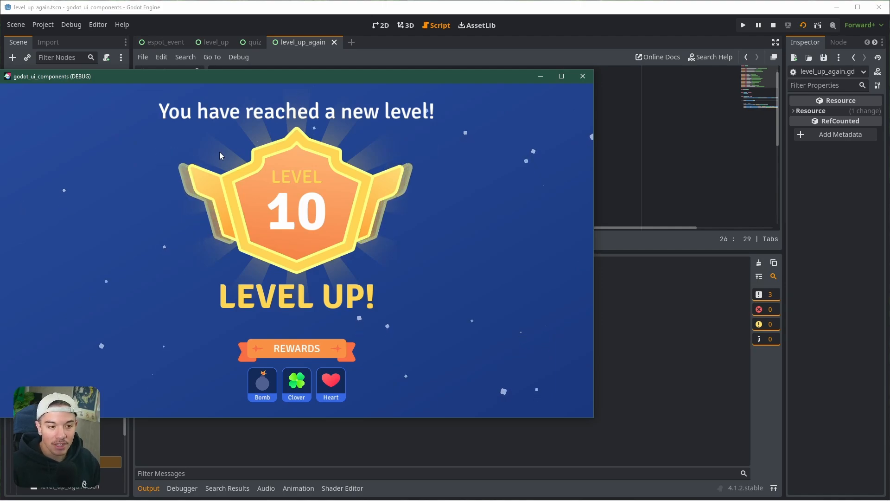
{"action": "left_click", "coordinate": [583, 77]}
{"action": "left_click", "coordinate": [140, 490]}
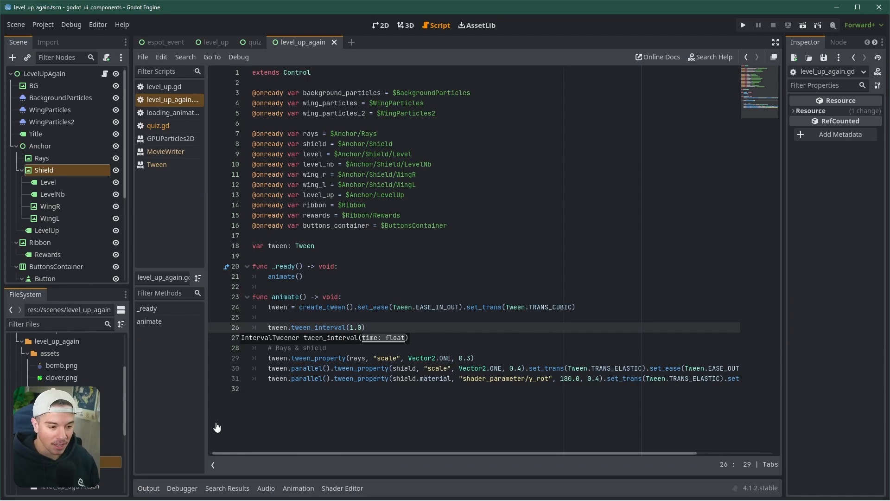
Step: Insert background_particles, wing_particles and wing_particles_2 on separate lines in _ready() before the animate() call
{"action": "left_click", "coordinate": [353, 266]}
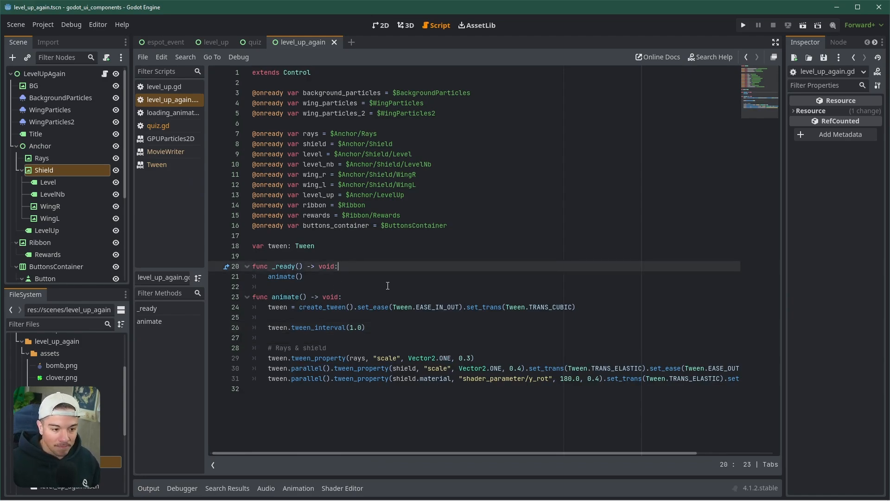
{"action": "key", "text": "Return"}
{"action": "key", "text": "Return"}
{"action": "key", "text": "Return"}
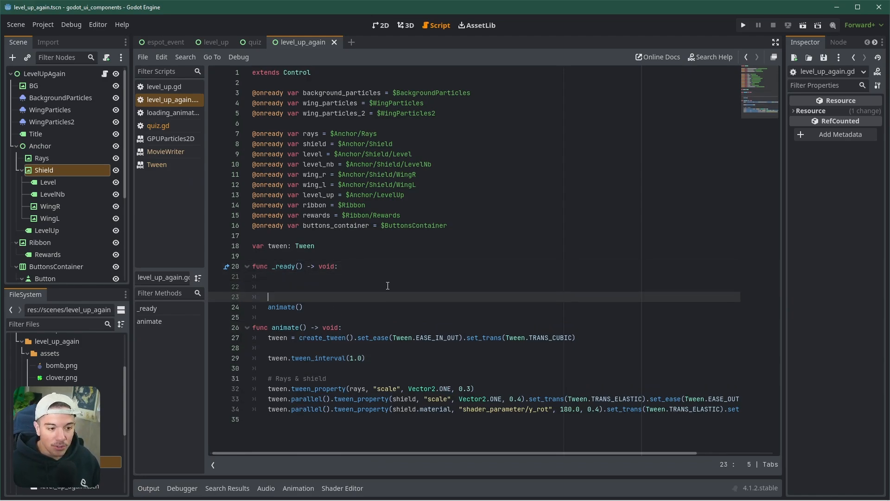
{"action": "key", "text": "Up"}
{"action": "key", "text": "Up"}
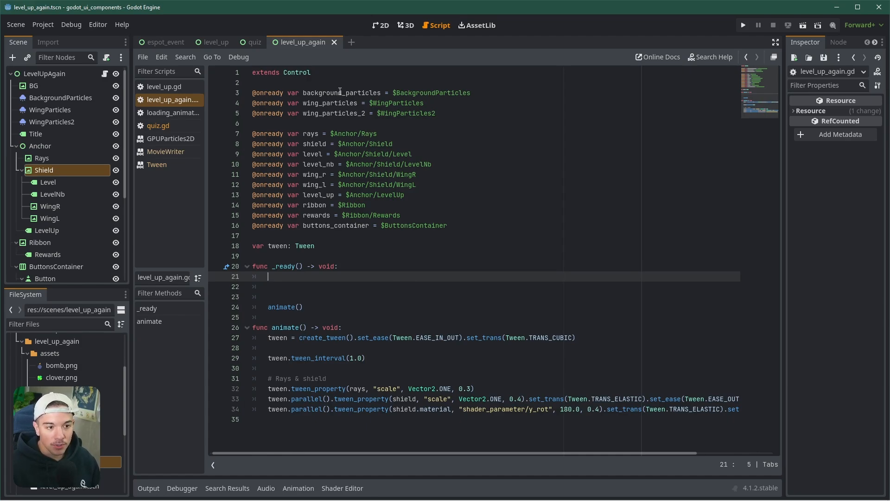
{"action": "double_click", "coordinate": [335, 93]}
{"action": "key", "text": "ctrl+c"}
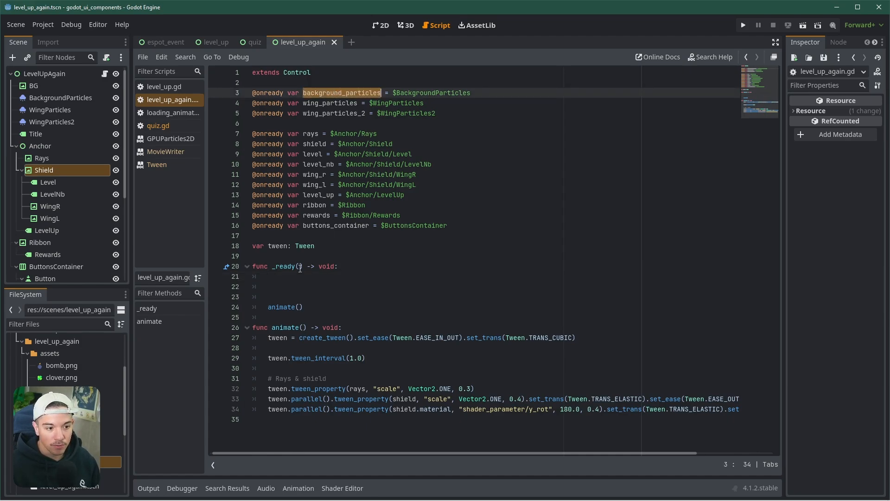
{"action": "left_click", "coordinate": [297, 276]}
{"action": "key", "text": "ctrl+v"}
{"action": "double_click", "coordinate": [334, 103]}
{"action": "left_click", "coordinate": [309, 289]}
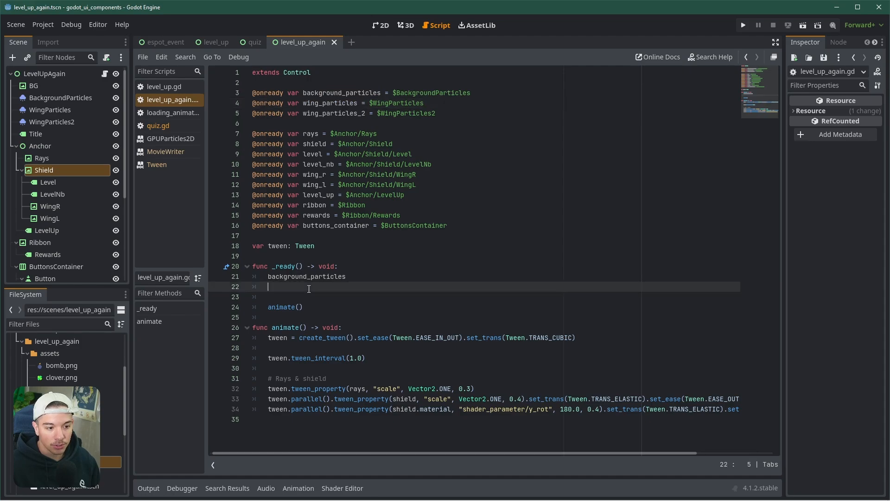
{"action": "double_click", "coordinate": [339, 114]}
{"action": "left_click", "coordinate": [320, 296]}
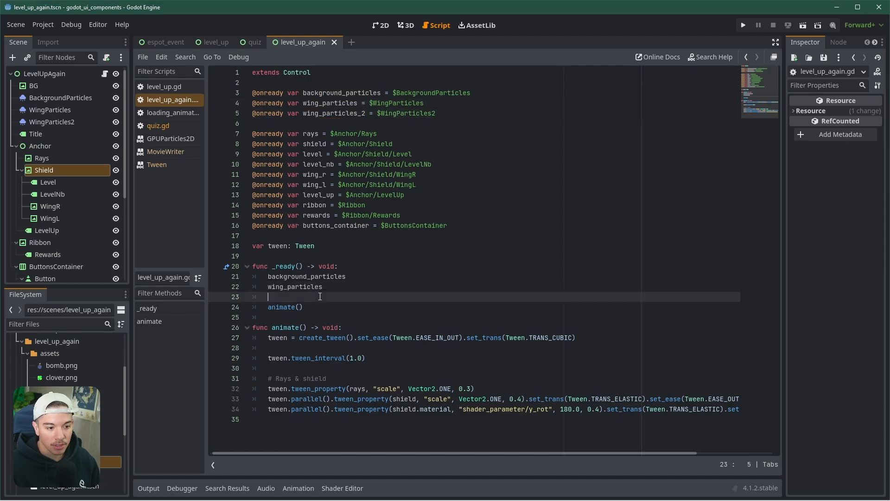
Step: Complete the three particle lines in _ready() with .emitting = false
{"action": "left_click", "coordinate": [383, 276]}
{"action": "type", "text": ".emi"}
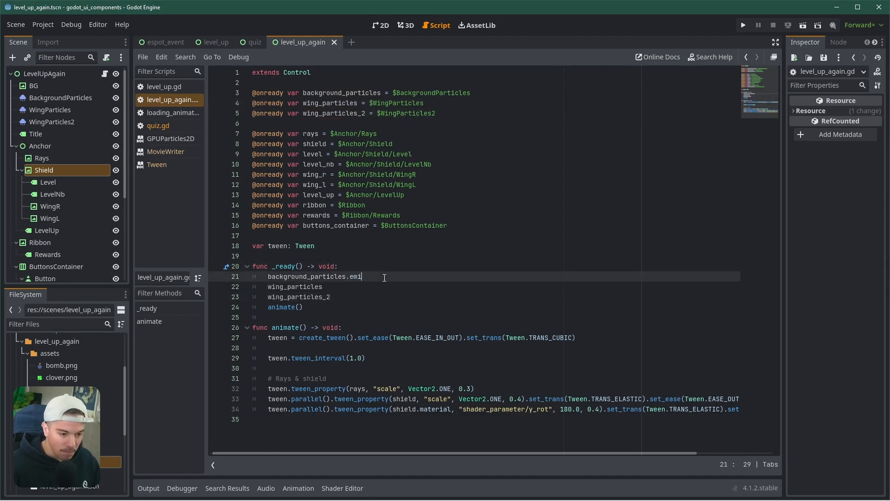
{"action": "type", "text": "t"}
{"action": "key", "text": "Return"}
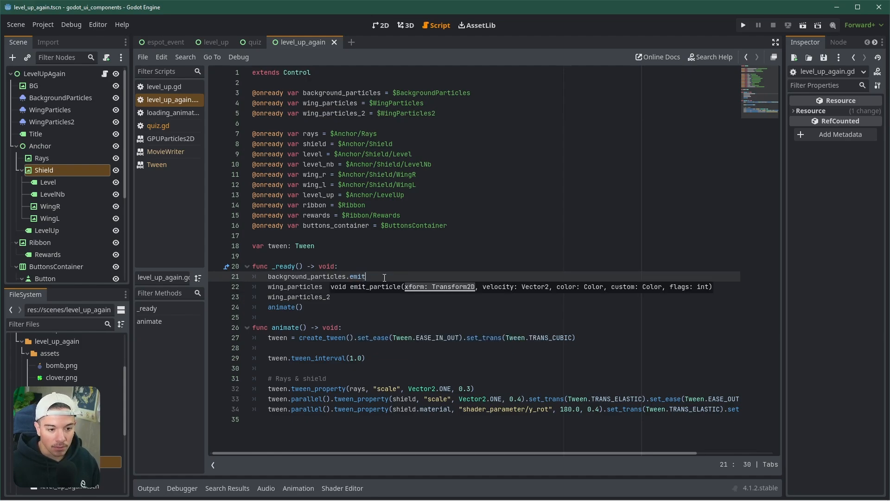
{"action": "type", "text": "ing"}
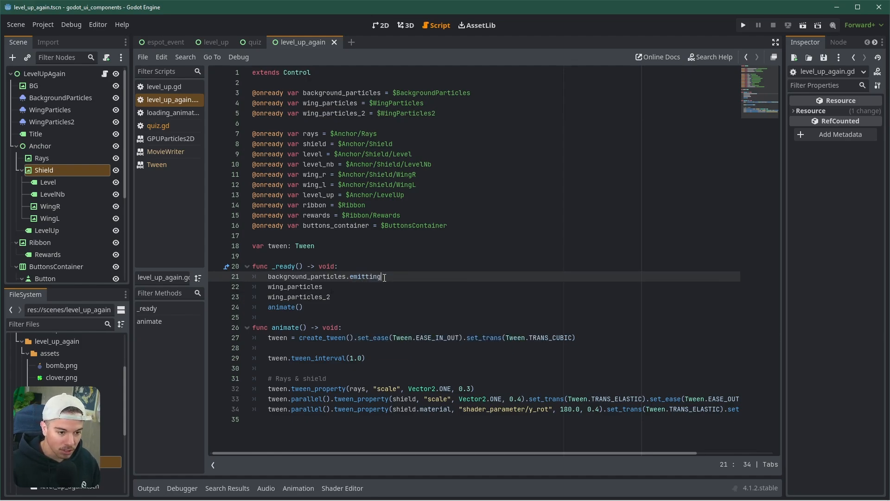
{"action": "left_click_drag", "start_coordinate": [414, 277], "coordinate": [347, 277]}
{"action": "key", "text": "ctrl+c"}
{"action": "left_click", "coordinate": [343, 289]}
{"action": "key", "text": "ctrl+v"}
{"action": "left_click", "coordinate": [348, 299]}
{"action": "key", "text": "ctrl+v"}
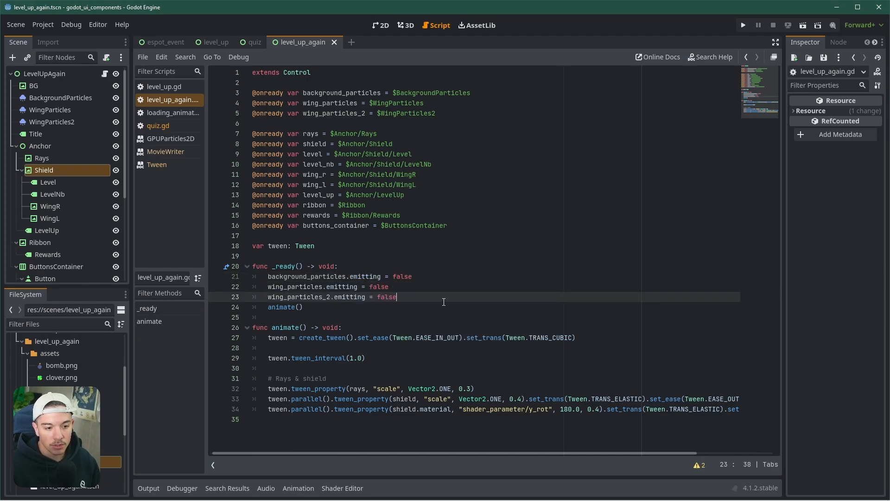
Step: Add rays and shield on separate lines in _ready() between the particle lines and animate(), set off by blank lines
{"action": "key", "text": "Return"}
{"action": "key", "text": "Return"}
{"action": "key", "text": "Return"}
{"action": "key", "text": "Up"}
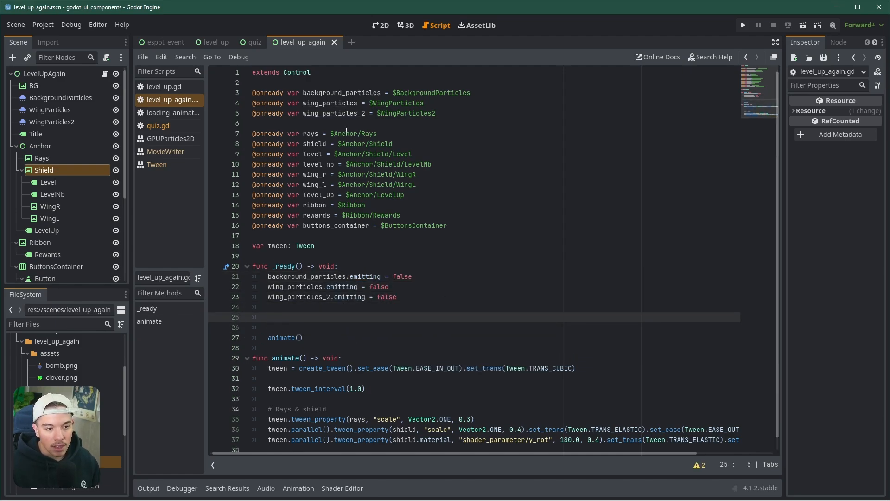
{"action": "left_click", "coordinate": [308, 134]}
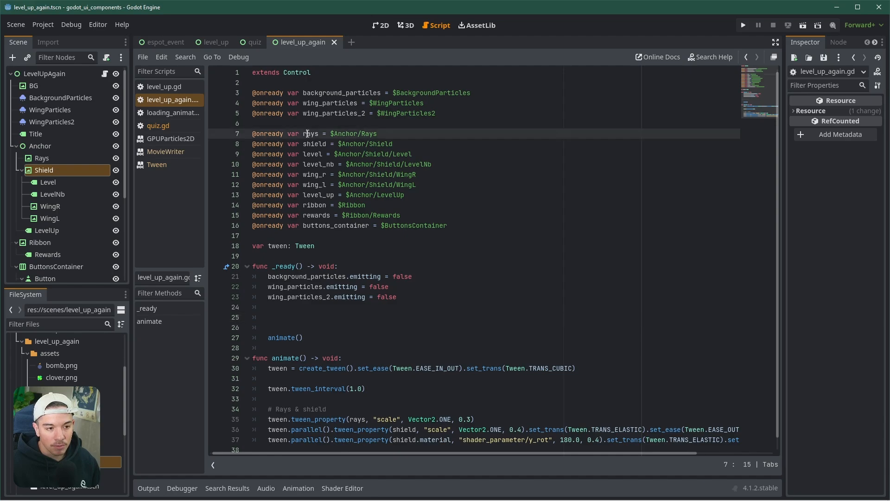
{"action": "left_click", "coordinate": [299, 307]}
{"action": "type", "text": "rays"}
{"action": "double_click", "coordinate": [314, 144]}
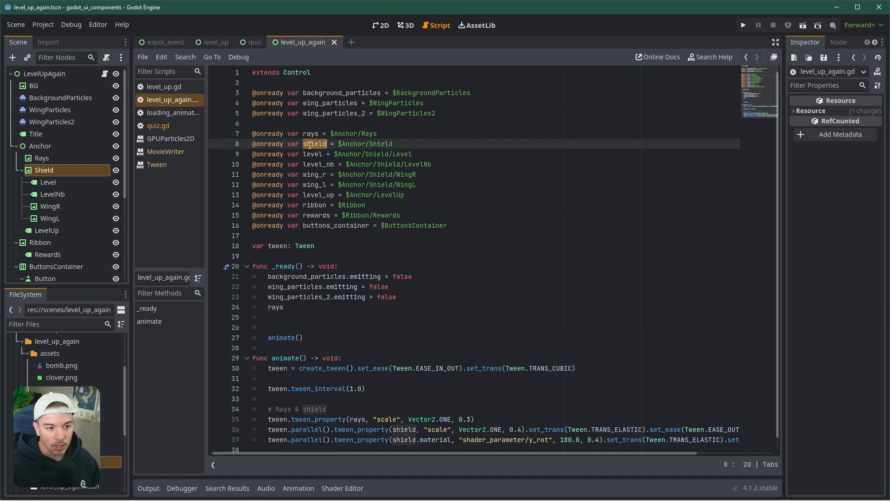
{"action": "key", "text": "ctrl+c"}
{"action": "left_click", "coordinate": [288, 320]}
{"action": "key", "text": "ctrl+v"}
{"action": "left_click", "coordinate": [266, 308]}
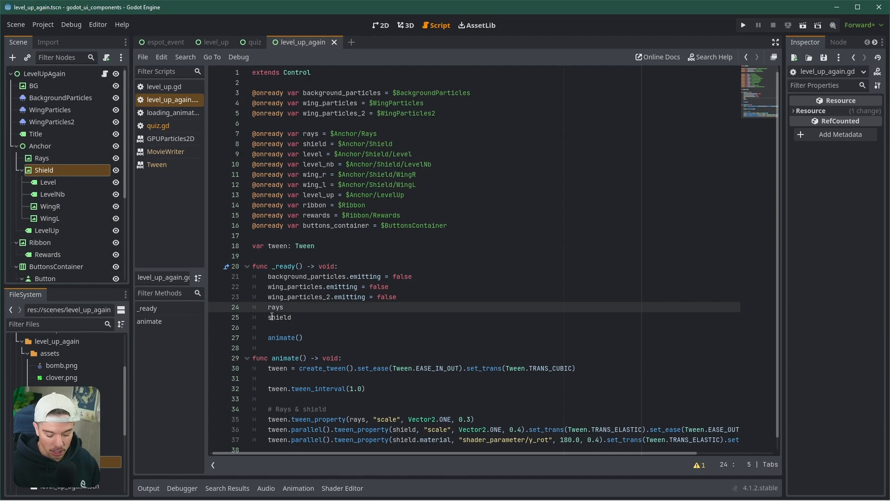
{"action": "key", "text": "Return"}
Step: Add level and level_nb on separate lines below shield in _ready()
{"action": "double_click", "coordinate": [313, 156]}
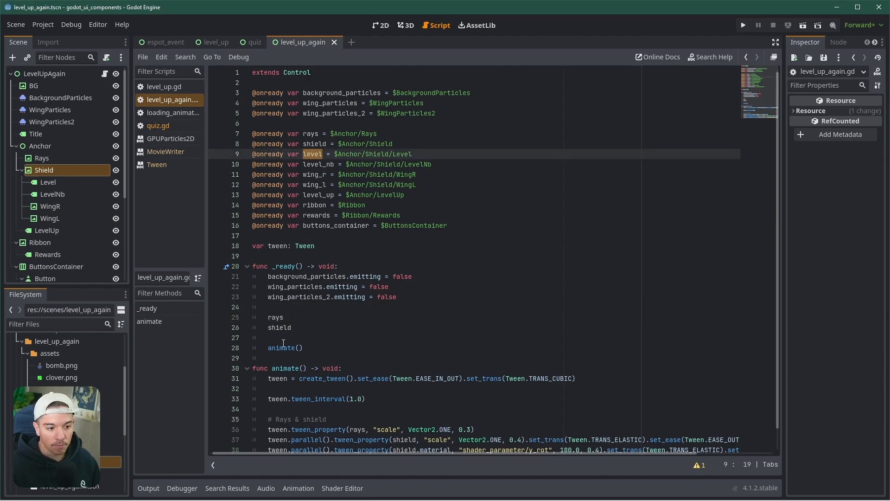
{"action": "left_click", "coordinate": [330, 327]}
{"action": "key", "text": "Return"}
{"action": "key", "text": "ctrl+v"}
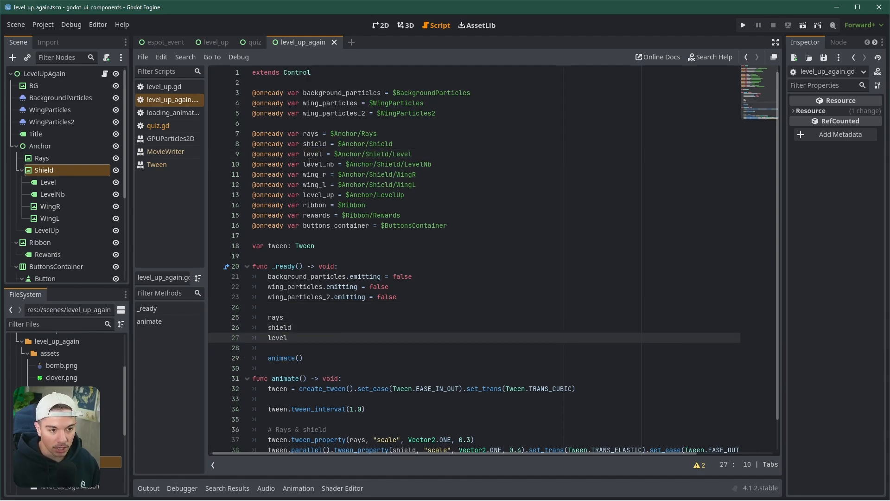
{"action": "double_click", "coordinate": [320, 164]}
{"action": "left_click", "coordinate": [306, 342]}
{"action": "key", "text": "Return"}
{"action": "key", "text": "ctrl+v"}
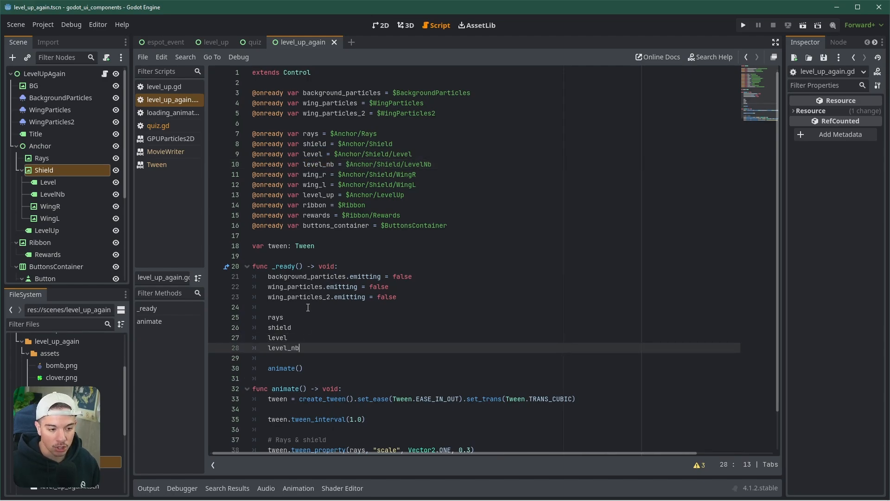
Step: Add wing_r and wing_l on separate lines below level_nb in _ready()
{"action": "double_click", "coordinate": [318, 175]}
{"action": "left_click", "coordinate": [326, 347]}
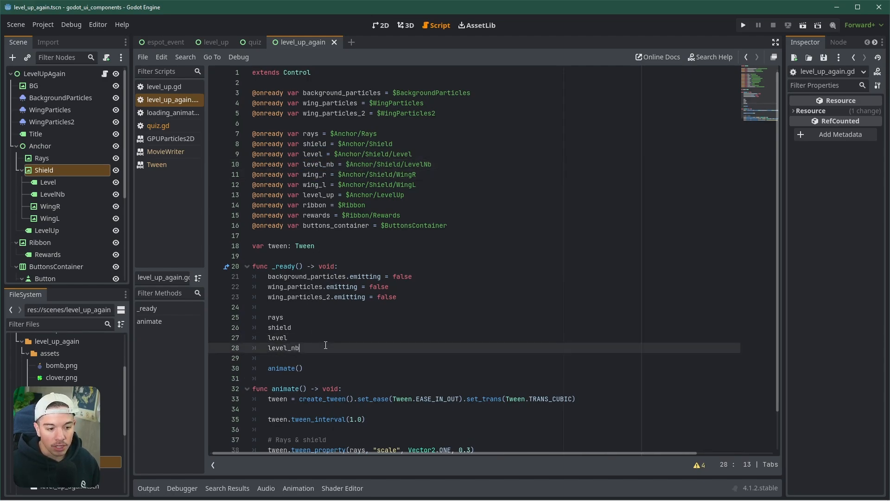
{"action": "key", "text": "Return"}
{"action": "key", "text": "ctrl+v"}
{"action": "double_click", "coordinate": [316, 184]}
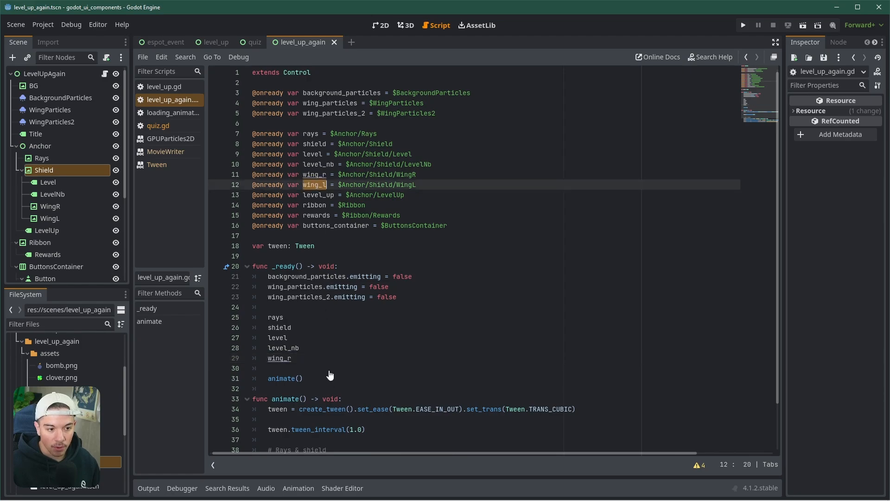
{"action": "left_click", "coordinate": [325, 368]}
{"action": "key", "text": "Return"}
{"action": "left_click", "coordinate": [324, 368]}
{"action": "key", "text": "ctrl+v"}
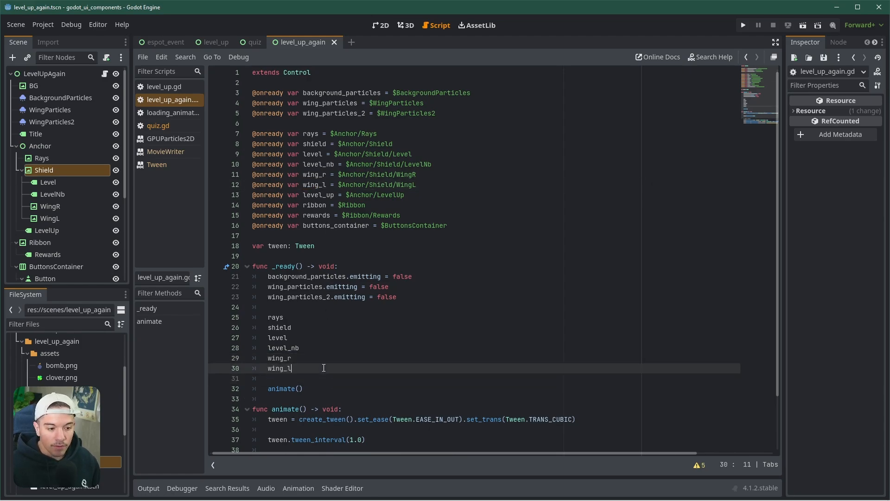
Step: Add level_up and ribbon on separate lines below wing_l in _ready()
{"action": "double_click", "coordinate": [317, 195]}
{"action": "left_click", "coordinate": [300, 378]}
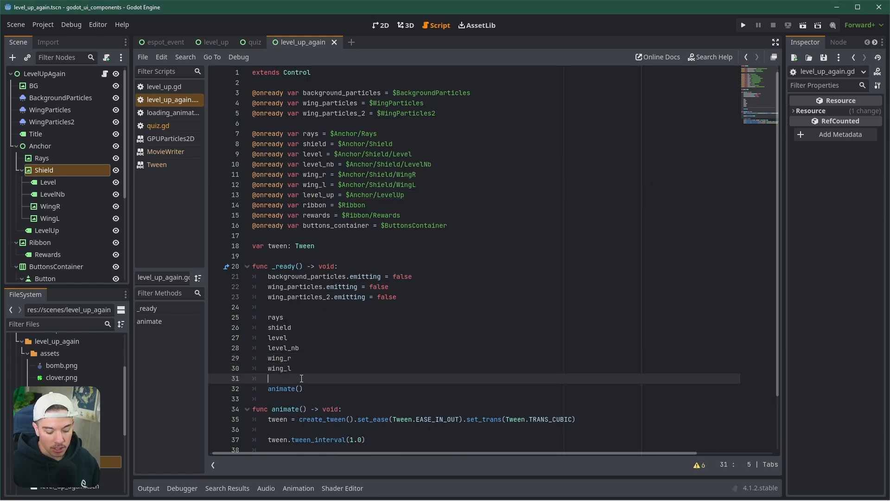
{"action": "key", "text": "Return"}
{"action": "left_click", "coordinate": [301, 378]}
{"action": "key", "text": "ctrl+v"}
{"action": "double_click", "coordinate": [325, 205]}
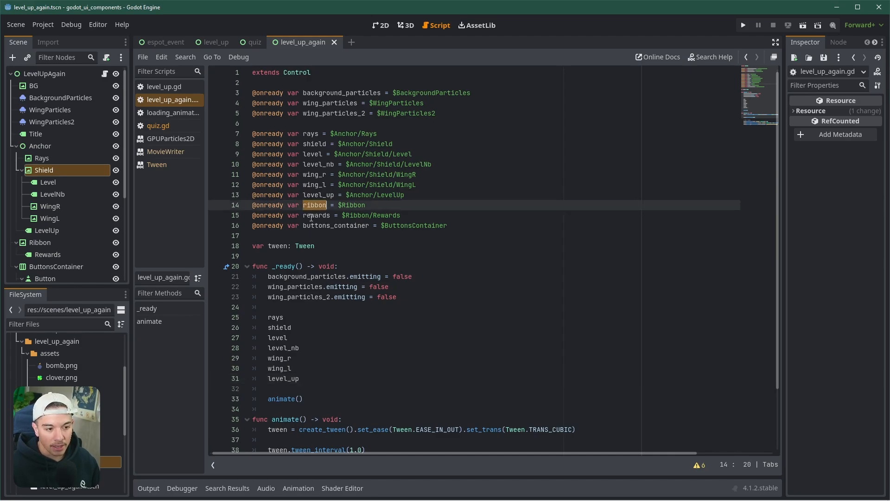
{"action": "left_click", "coordinate": [294, 389]}
{"action": "key", "text": "ctrl+v"}
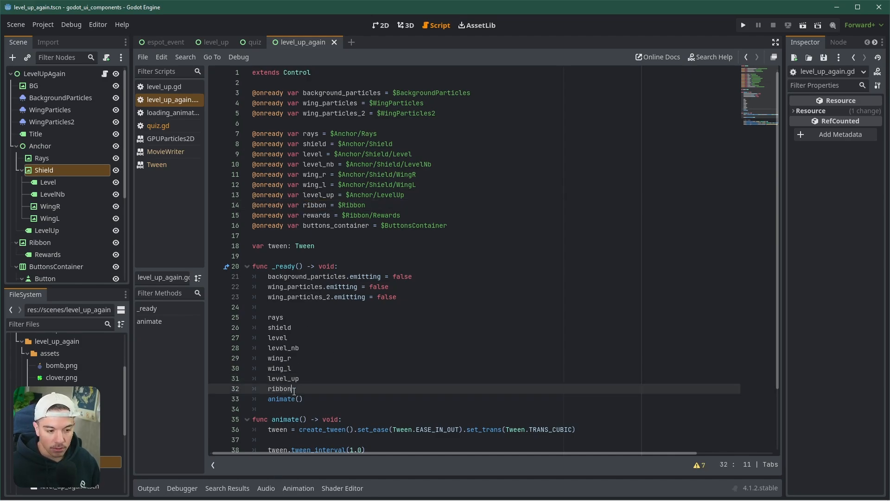
Step: Add rewards and buttons_container on separate lines below ribbon, keep a blank line before animate(), and save the script
{"action": "key", "text": "Return"}
{"action": "key", "text": "Return"}
{"action": "key", "text": "Up"}
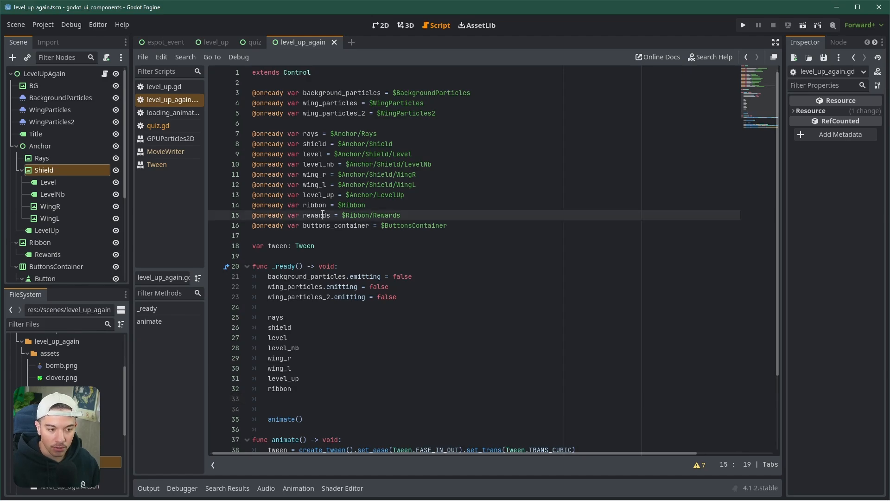
{"action": "double_click", "coordinate": [317, 215]}
{"action": "key", "text": "ctrl+c"}
{"action": "left_click", "coordinate": [296, 399]}
{"action": "key", "text": "ctrl+v"}
{"action": "double_click", "coordinate": [343, 225]}
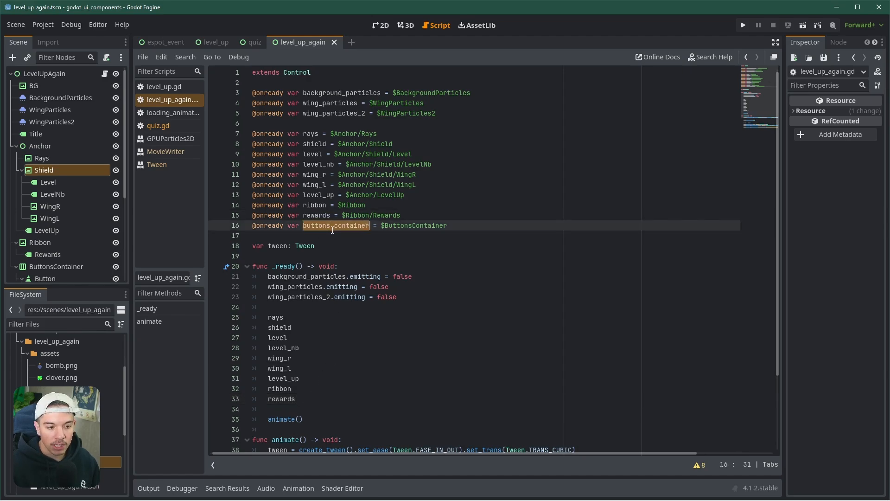
{"action": "key", "text": "ctrl+c"}
{"action": "left_click", "coordinate": [297, 406]}
{"action": "key", "text": "ctrl+v"}
{"action": "key", "text": "Return"}
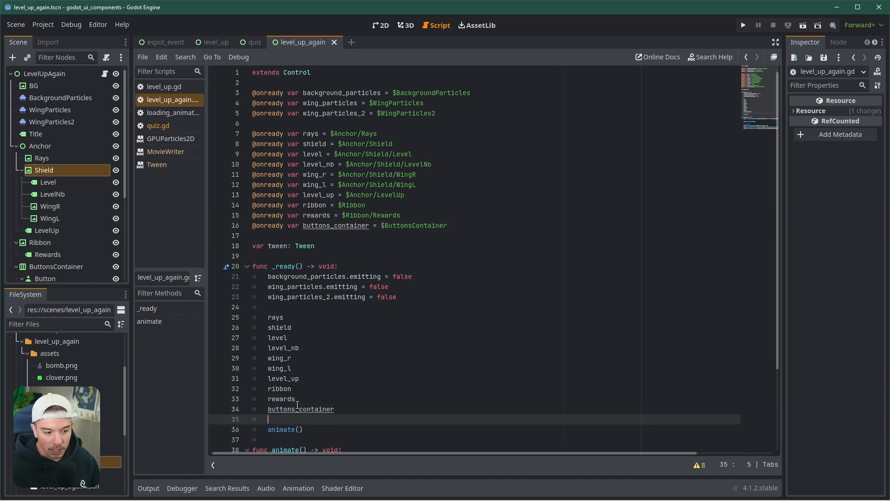
{"action": "key", "text": "ctrl+s"}
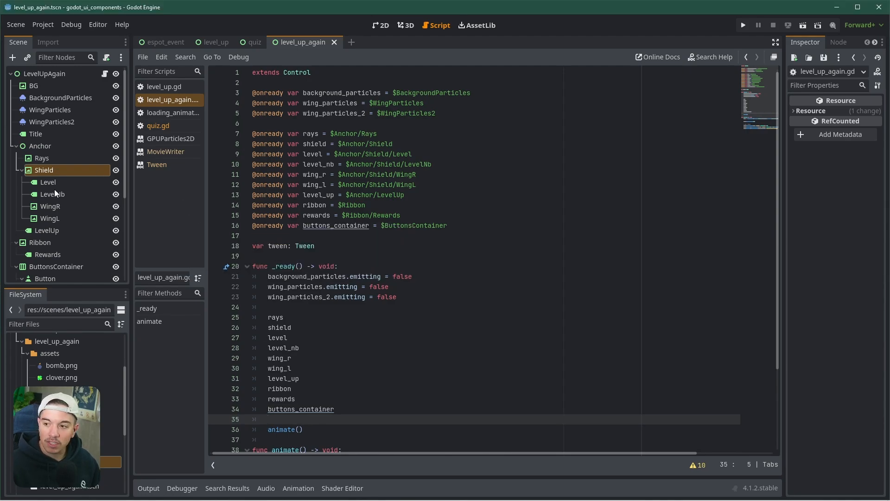
Step: Examine the Shield and Rays node properties in the 2D view, including the Rays transform and visibility, and return to the level_up_again.gd script
{"action": "left_click", "coordinate": [49, 170]}
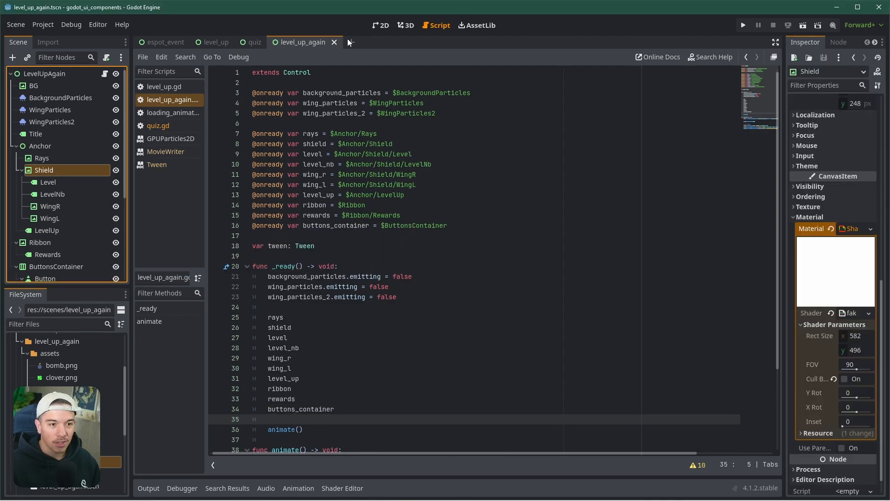
{"action": "left_click", "coordinate": [380, 26]}
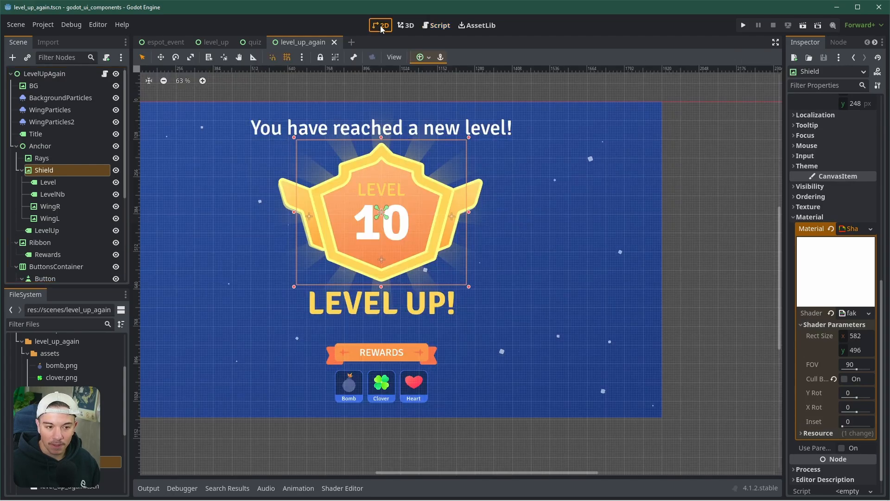
{"action": "left_click", "coordinate": [43, 159]}
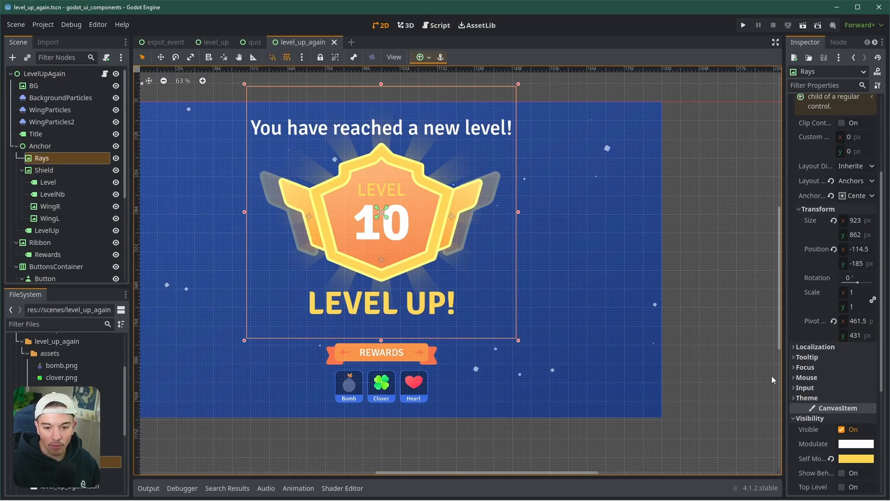
{"action": "scroll", "coordinate": [793, 261], "scroll_direction": "down", "scroll_amount": 3}
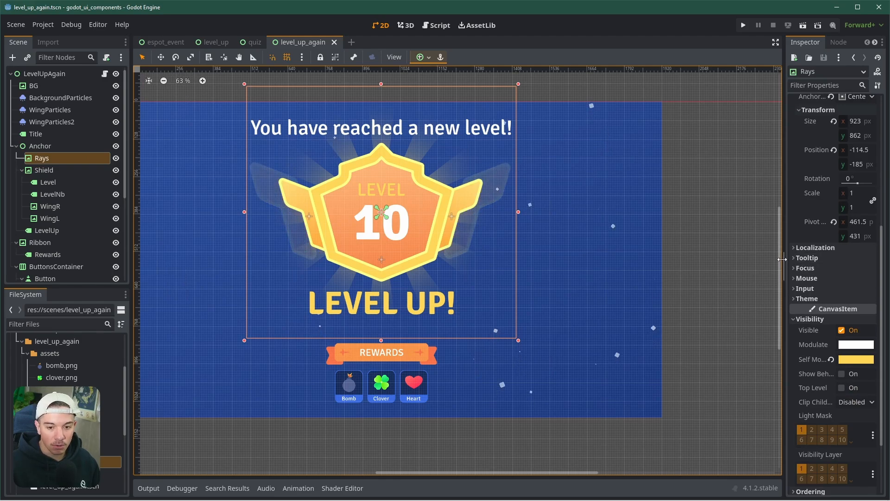
{"action": "left_click_drag", "start_coordinate": [784, 259], "coordinate": [677, 260]}
{"action": "left_click", "coordinate": [105, 74]}
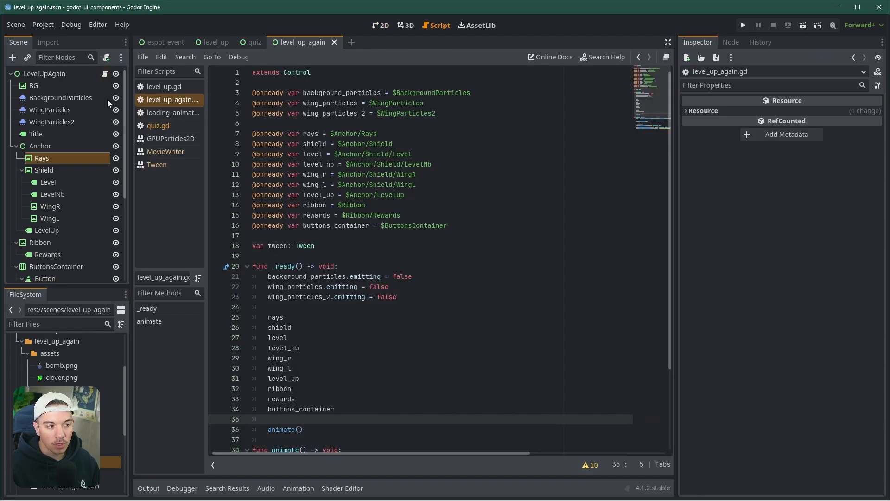
{"action": "scroll", "coordinate": [346, 367], "scroll_direction": "down", "scroll_amount": 4}
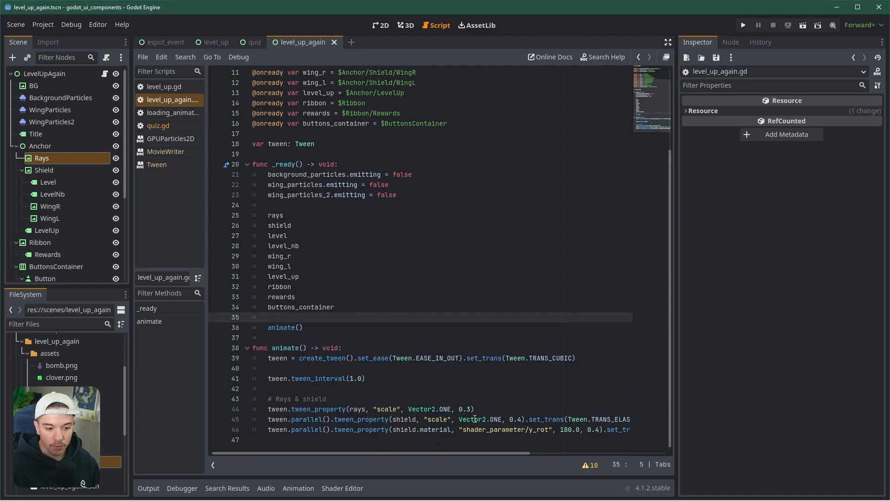
{"action": "left_click_drag", "start_coordinate": [676, 329], "coordinate": [780, 332]}
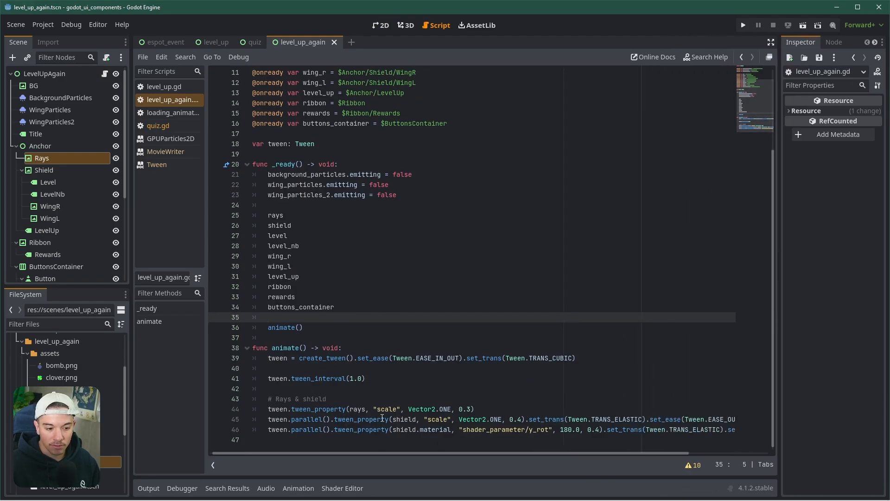
Step: Append .from(Vector2.ZERO) to the rays scale tween under the Rays & shield comment in animate()
{"action": "double_click", "coordinate": [355, 410]}
{"action": "left_click", "coordinate": [476, 410]}
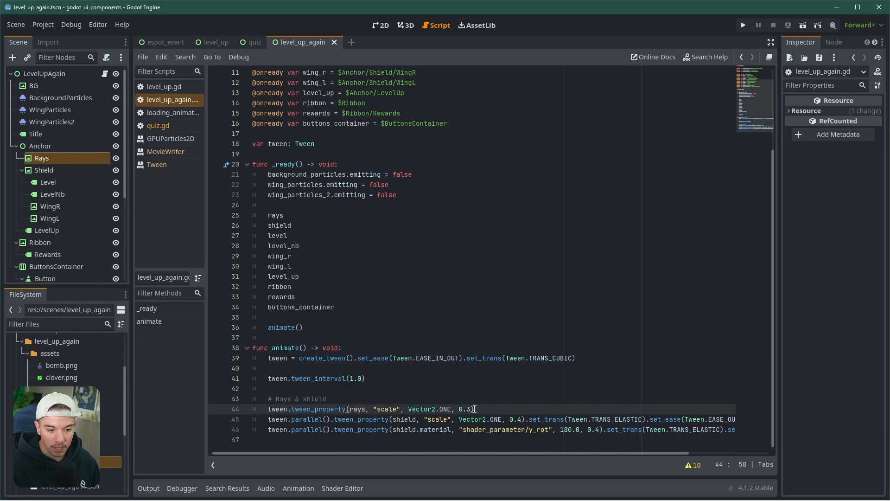
{"action": "type", "text": ".from"}
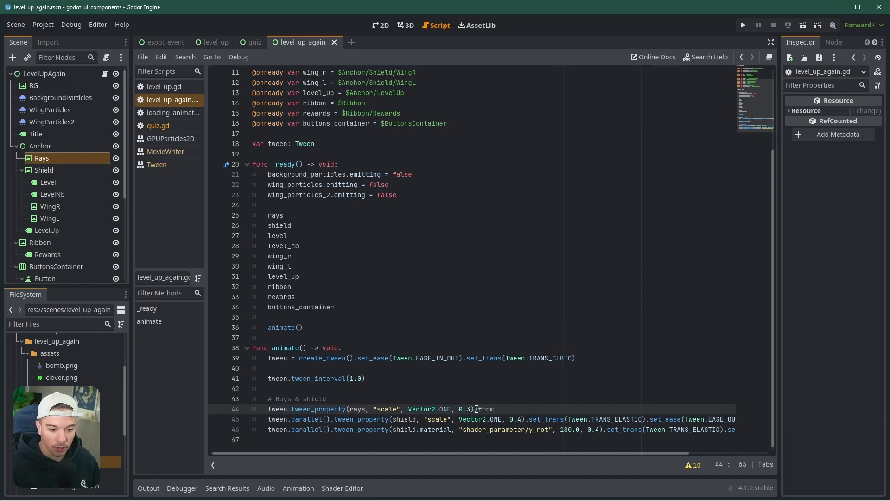
{"action": "type", "text": "("}
{"action": "left_click", "coordinate": [475, 410]}
{"action": "key", "text": "Delete"}
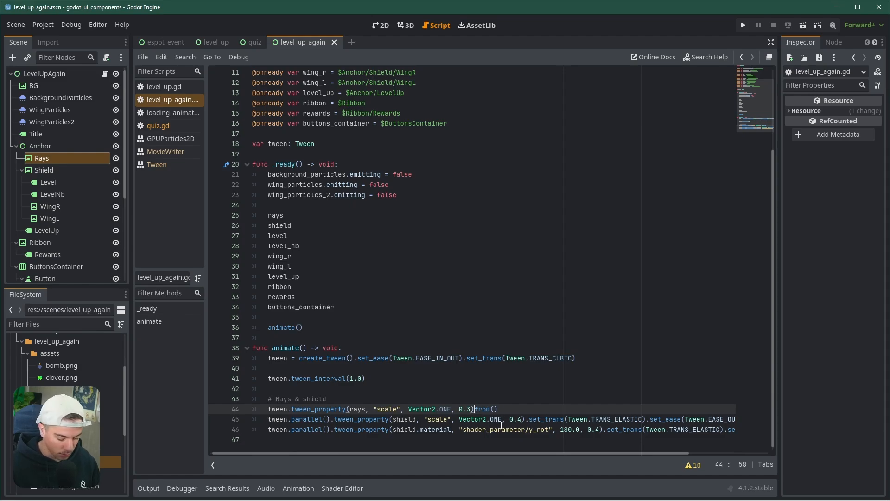
{"action": "type", "text": "."}
{"action": "key", "text": "End"}
{"action": "key", "text": "Left"}
{"action": "type", "text": "Vector2.ZERO"}
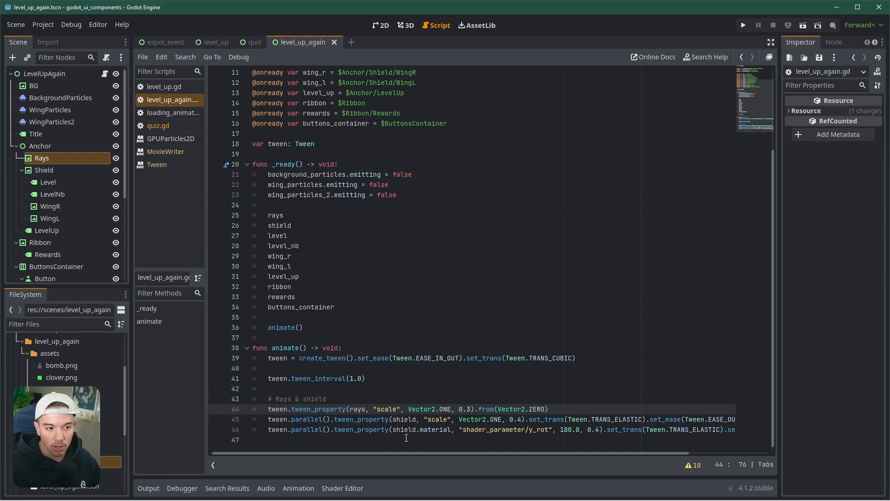
{"action": "double_click", "coordinate": [292, 348]}
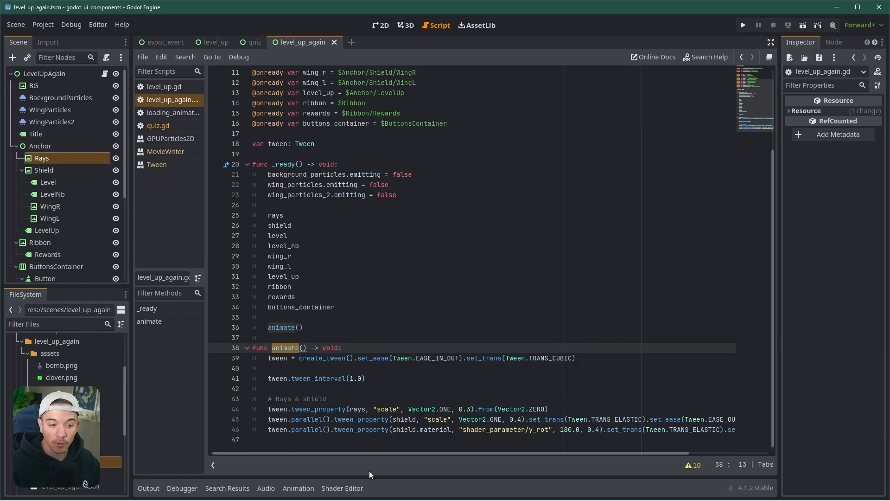
{"action": "left_click", "coordinate": [307, 449]}
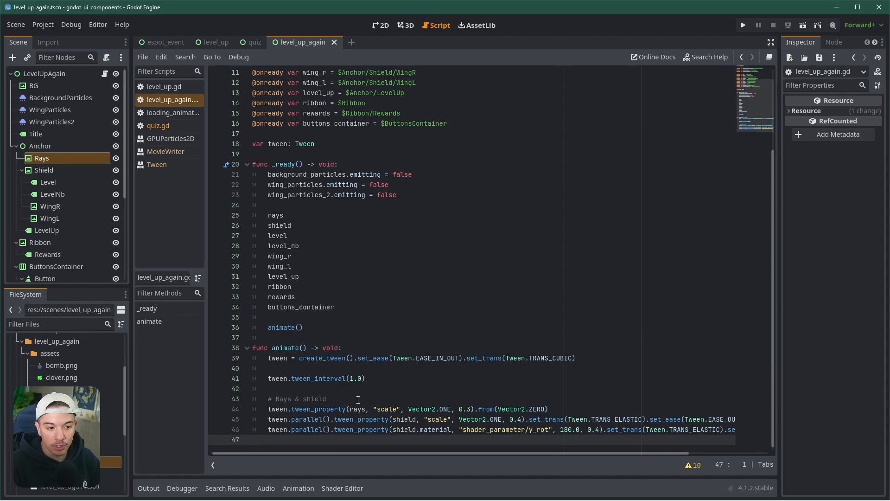
Step: Complete the rays line in _ready() as rays.scale = Vector2.ZERO and save the script
{"action": "left_click", "coordinate": [302, 215]}
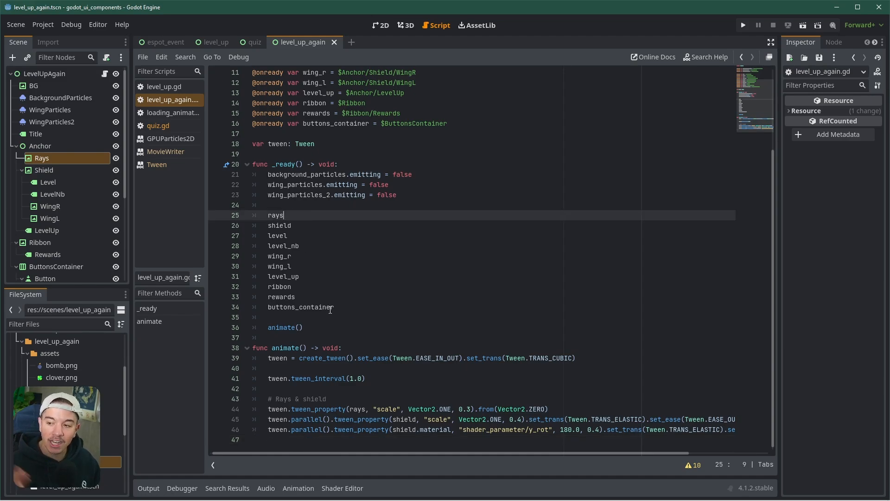
{"action": "type", "text": ".sc"}
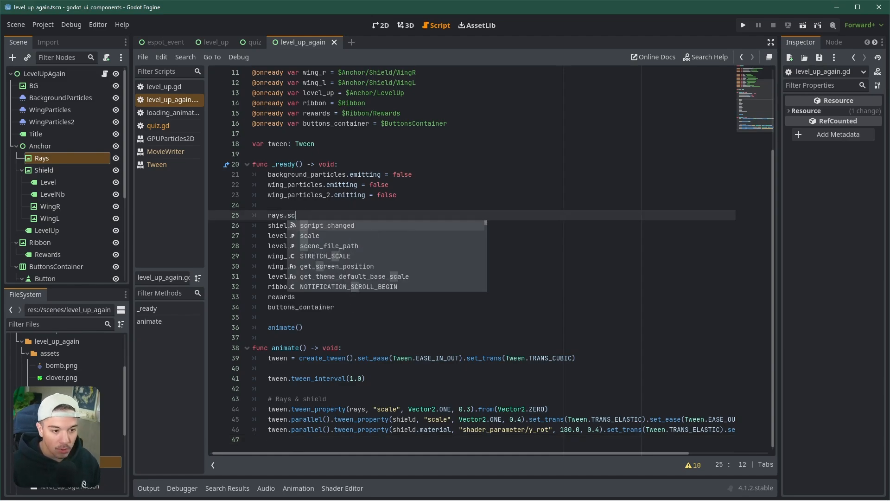
{"action": "type", "text": "ale = "}
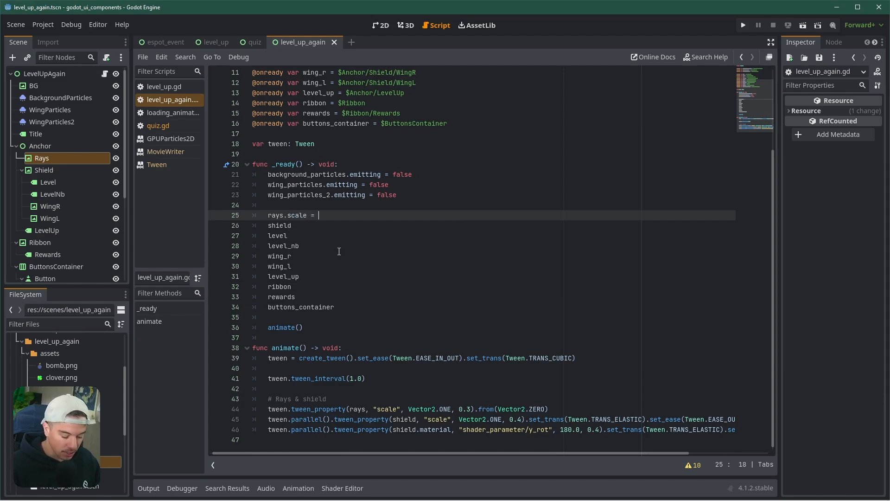
{"action": "type", "text": "Vector2.ZERO"}
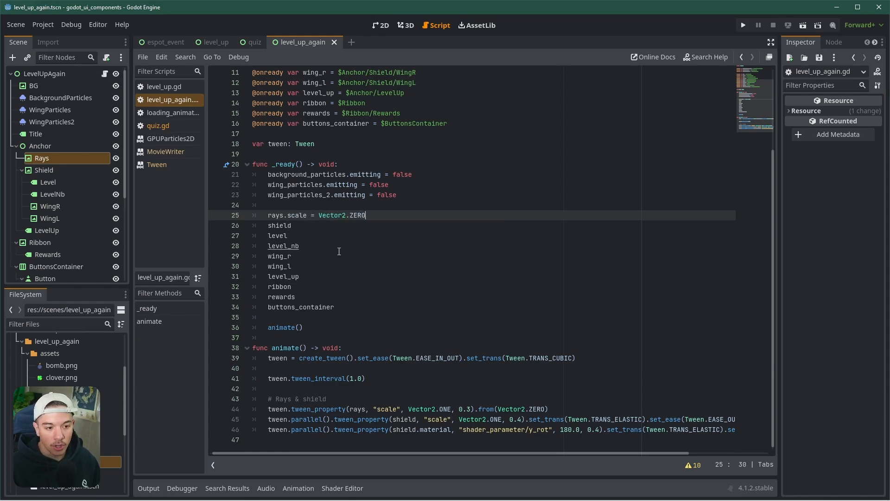
{"action": "key", "text": "ctrl+s"}
Step: Append = Vector2.ZERO to the shield line in _ready() and check which property the shield tween animates in animate()
{"action": "left_click_drag", "start_coordinate": [377, 217], "coordinate": [307, 216]}
{"action": "key", "text": "ctrl+c"}
{"action": "left_click", "coordinate": [313, 225]}
{"action": "key", "text": "ctrl+v"}
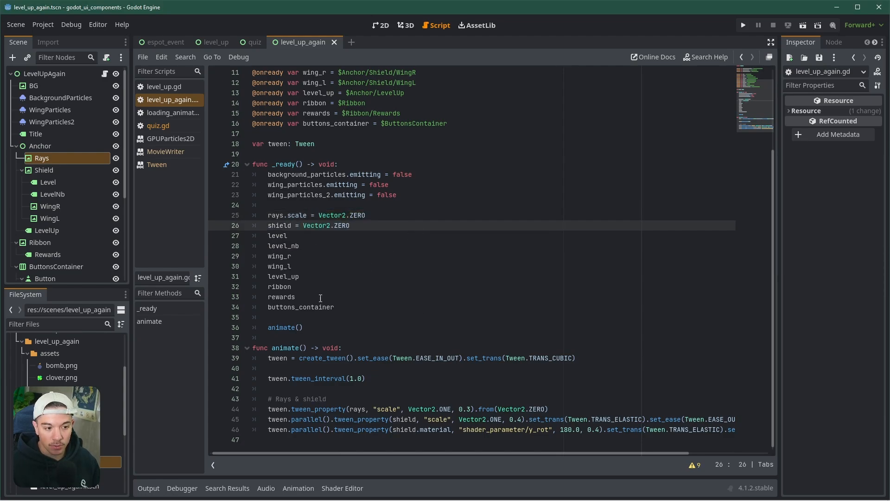
{"action": "double_click", "coordinate": [438, 419]}
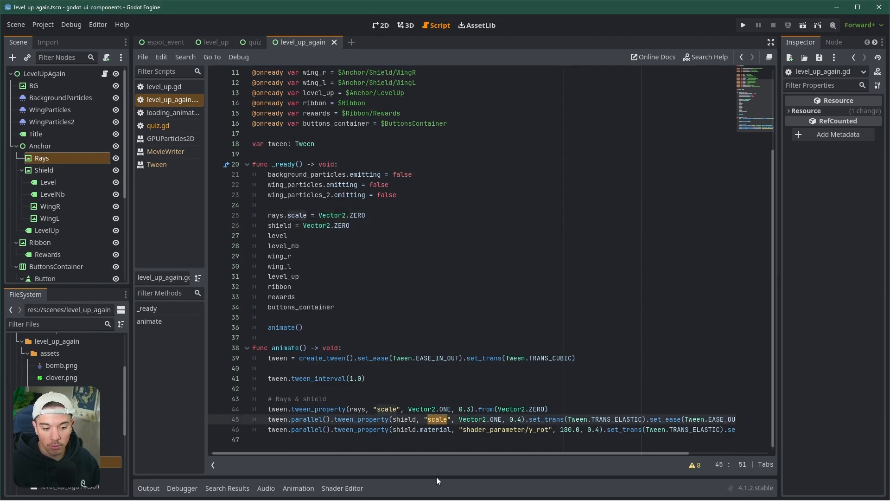
{"action": "left_click", "coordinate": [436, 430]}
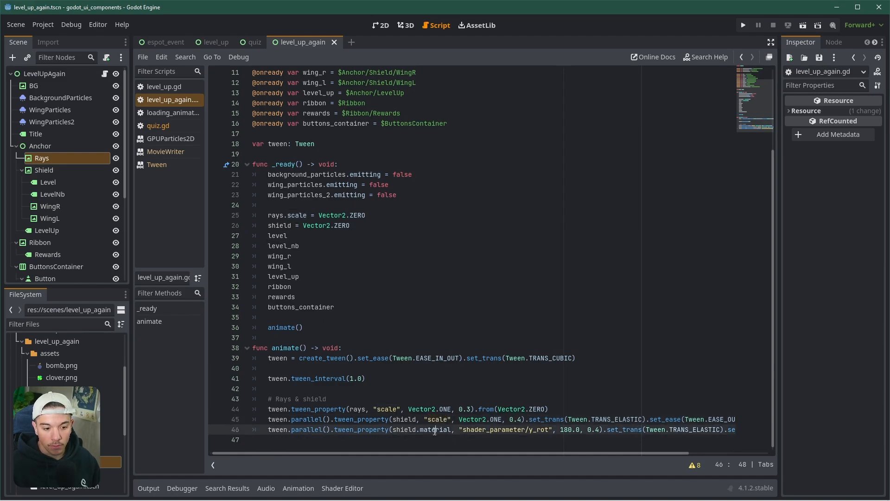
Step: Complete the level line in _ready() as level.self_modulate.a = 0.0 and save the script
{"action": "left_click", "coordinate": [313, 240]}
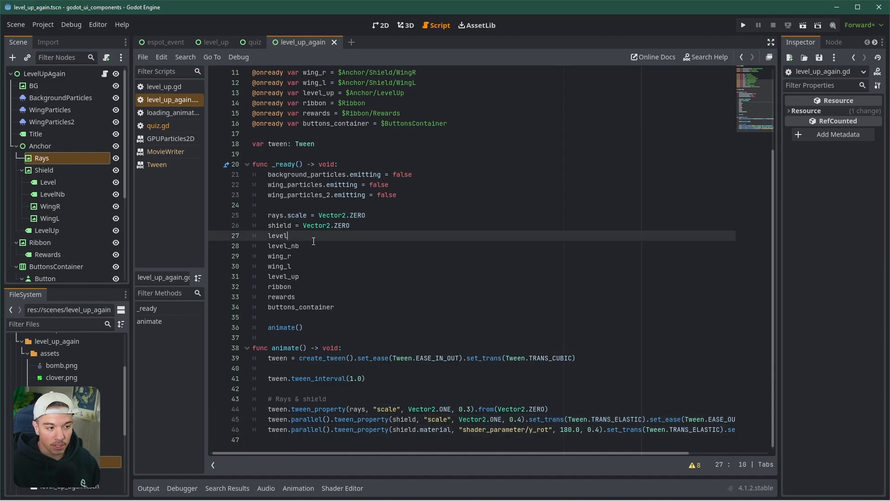
{"action": "left_click", "coordinate": [386, 27]}
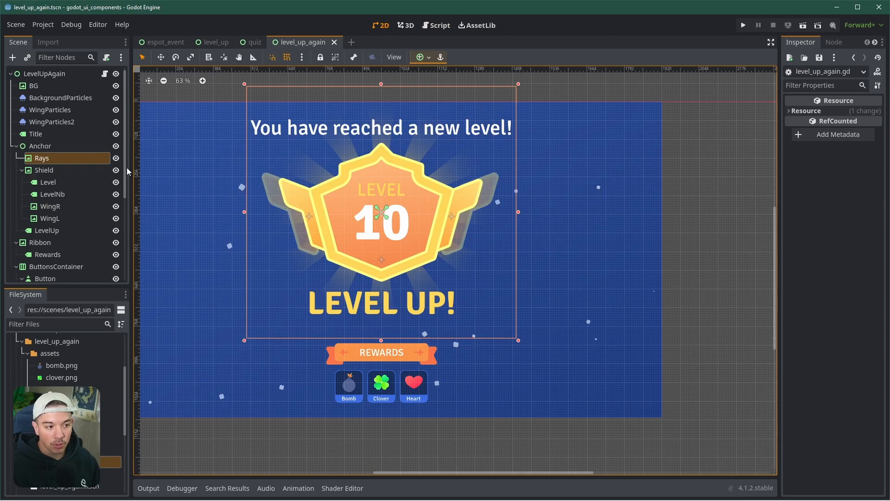
{"action": "left_click", "coordinate": [105, 75]}
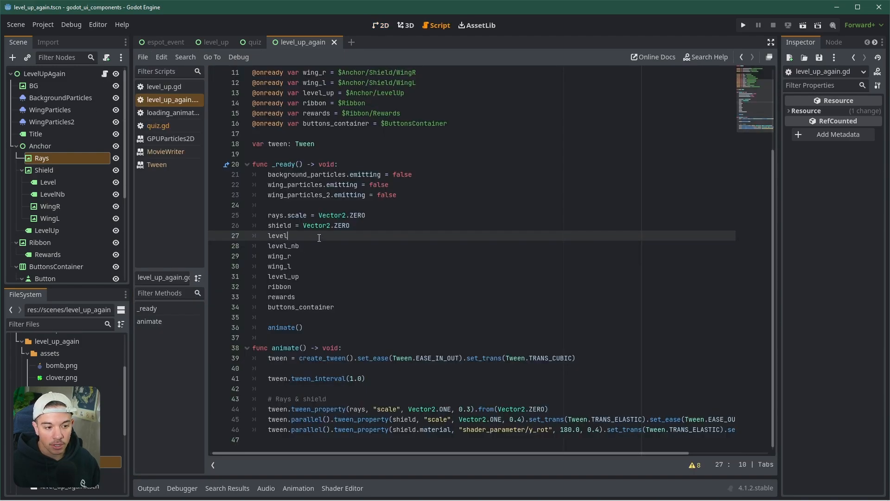
{"action": "type", "text": ".self_mo"}
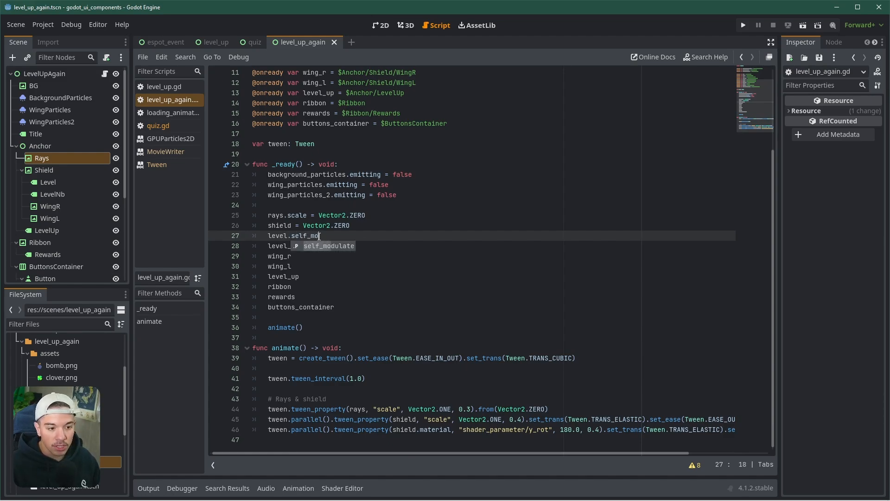
{"action": "type", "text": "dulate.a = 0.0"}
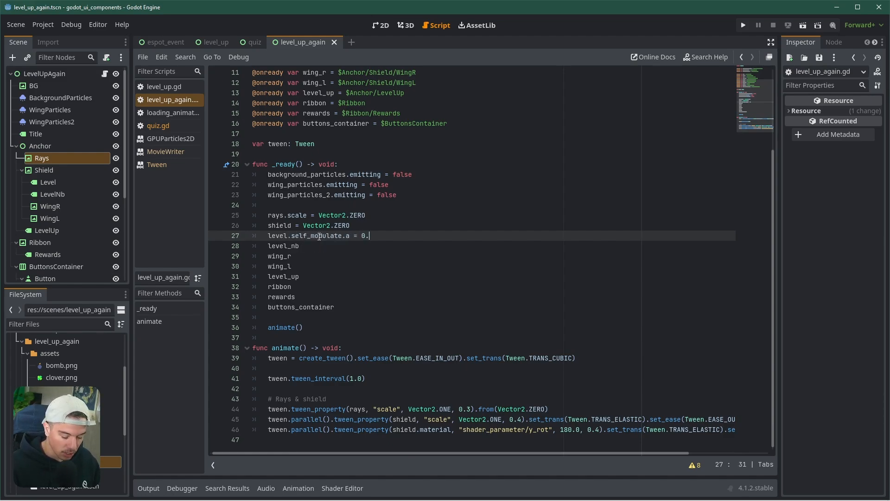
{"action": "key", "text": "ctrl+s"}
Step: Reuse the alpha reset on the following line so it reads level_nb.self_modulate.a = 0.0
{"action": "left_click_drag", "start_coordinate": [385, 232], "coordinate": [287, 236]}
{"action": "key", "text": "ctrl+c"}
{"action": "left_click", "coordinate": [306, 245]}
{"action": "key", "text": "ctrl+v"}
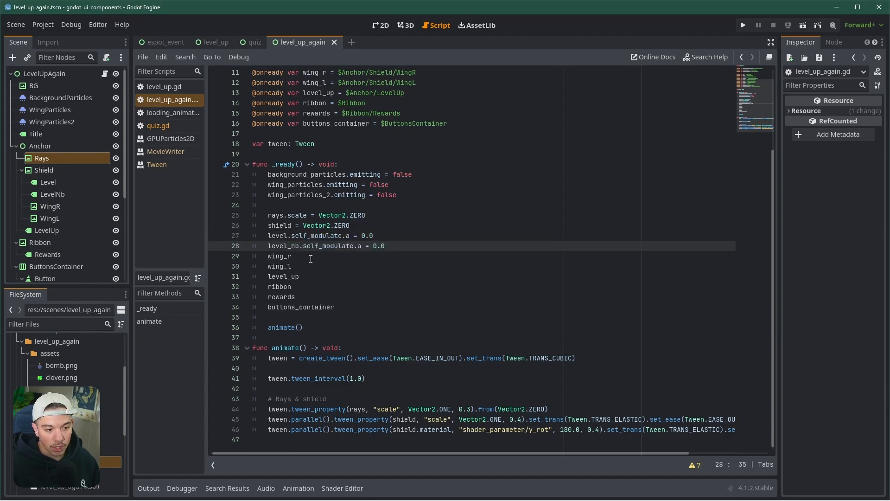
Step: Reset both wings in _ready() by completing their lines as wing_r.scale = Vector2.ZERO and wing_l.scale = Vector2.ZERO
{"action": "left_click", "coordinate": [308, 266]}
{"action": "key", "text": "Up"}
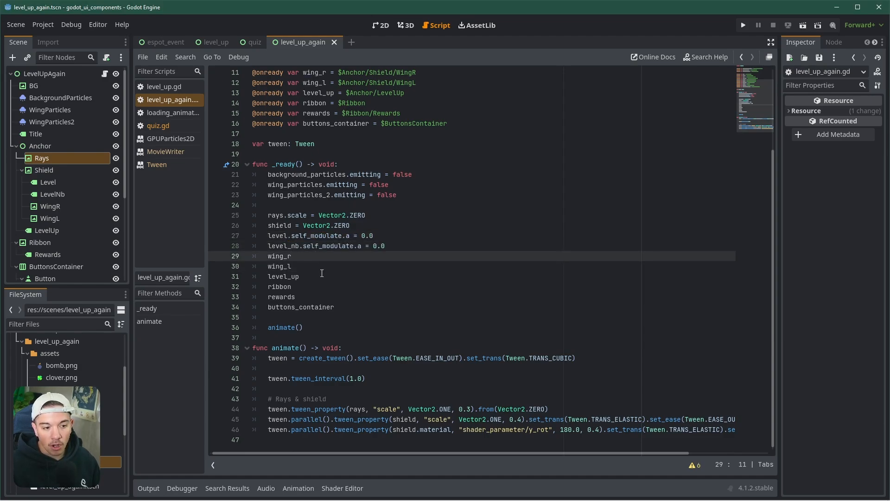
{"action": "left_click_drag", "start_coordinate": [366, 215], "coordinate": [285, 216]}
{"action": "key", "text": "ctrl+c"}
{"action": "left_click", "coordinate": [316, 256]}
{"action": "key", "text": "ctrl+v"}
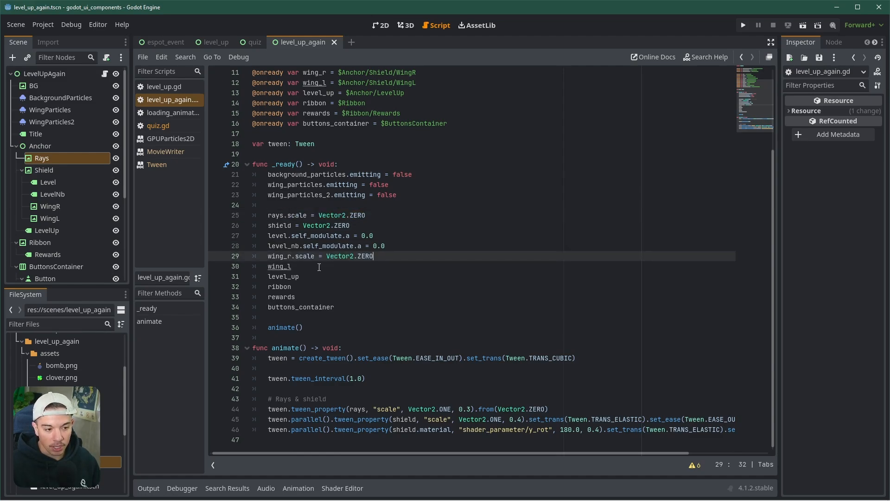
{"action": "left_click", "coordinate": [315, 266]}
{"action": "key", "text": "ctrl+v"}
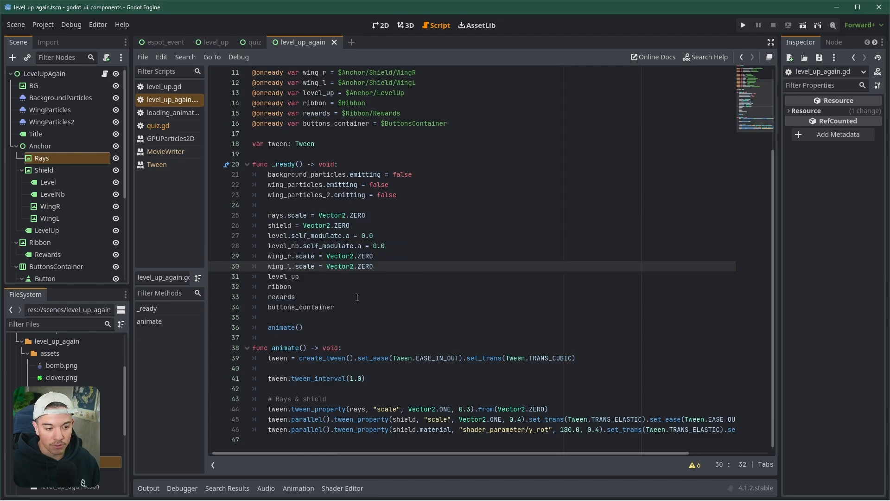
Step: Complete the level_up line with .self_modulate.a = 0.0 and the ribbon line with .scale = Vector2.ZERO in _ready()
{"action": "left_click_drag", "start_coordinate": [384, 246], "coordinate": [301, 246]}
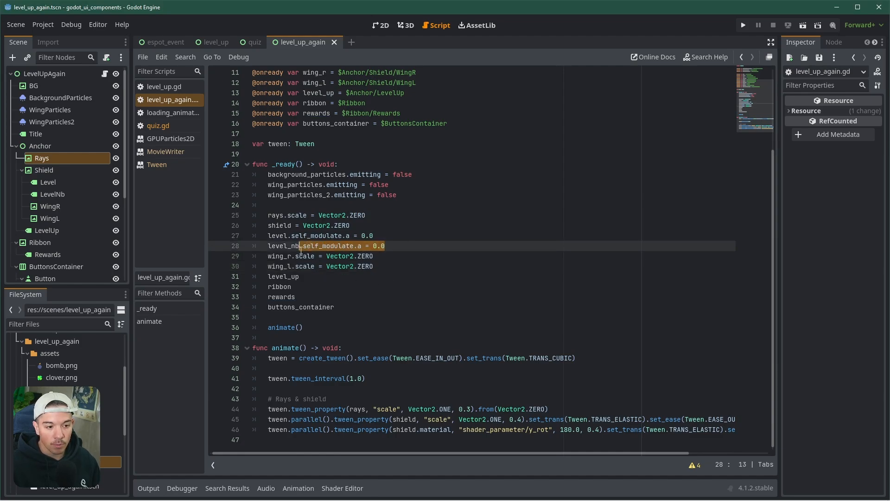
{"action": "key", "text": "ctrl+c"}
{"action": "left_click", "coordinate": [319, 277]}
{"action": "key", "text": "ctrl+v"}
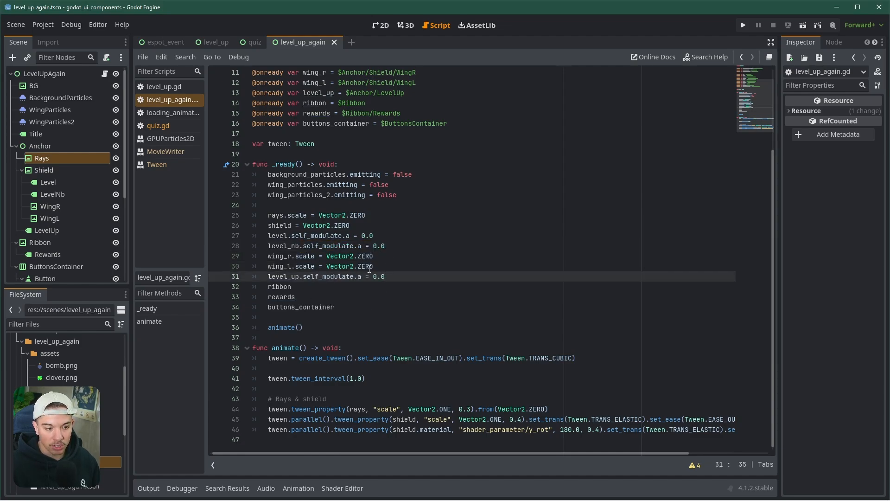
{"action": "left_click_drag", "start_coordinate": [374, 266], "coordinate": [293, 266]}
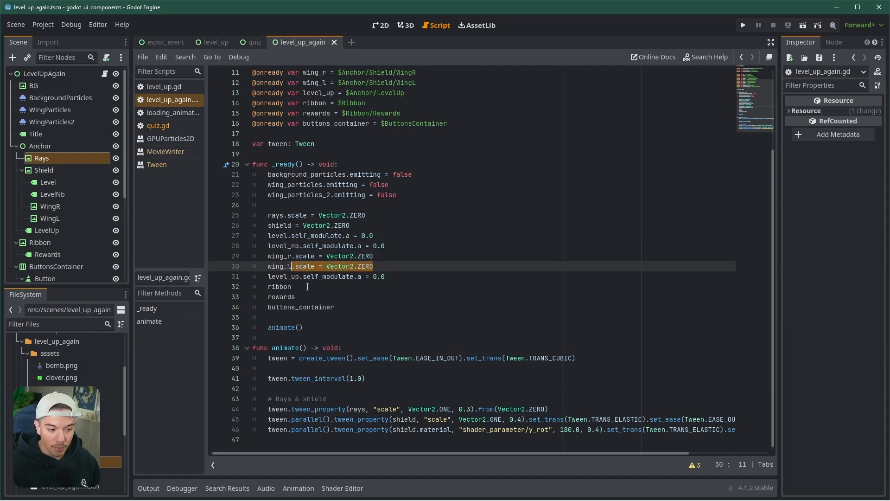
{"action": "key", "text": "ctrl+c"}
{"action": "left_click", "coordinate": [308, 287]}
{"action": "key", "text": "ctrl+v"}
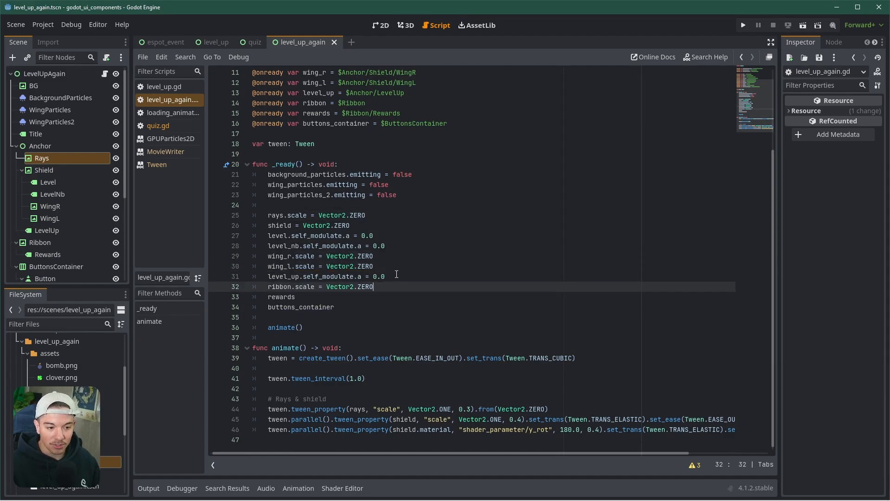
Step: Append .self_modulate.a = 0.0 to the rewards and buttons_container lines in _ready() and save the script
{"action": "left_click_drag", "start_coordinate": [397, 274], "coordinate": [299, 276]}
{"action": "key", "text": "ctrl+c"}
{"action": "left_click", "coordinate": [306, 296]}
{"action": "key", "text": "ctrl+v"}
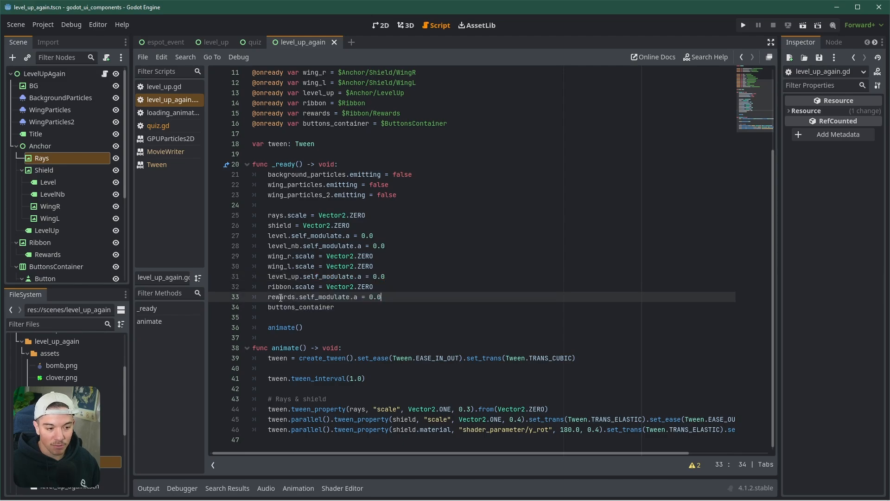
{"action": "left_click", "coordinate": [364, 307]}
{"action": "key", "text": "ctrl+v"}
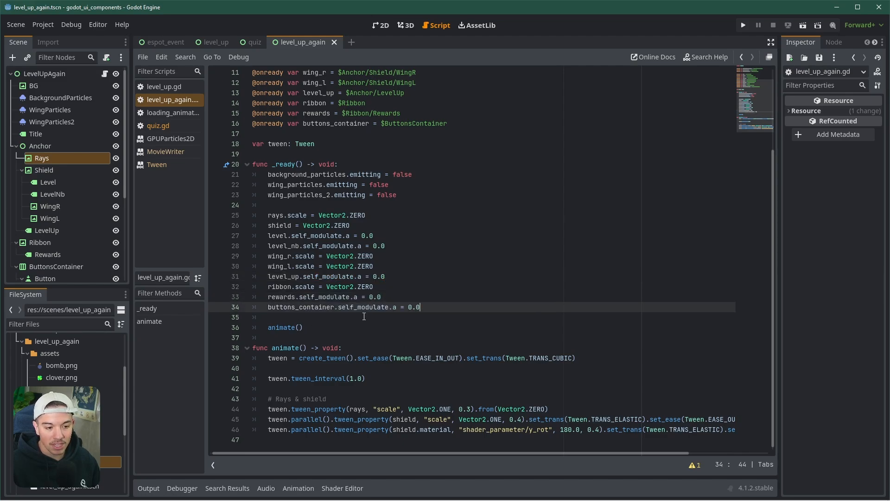
{"action": "key", "text": "ctrl+s"}
{"action": "left_click", "coordinate": [333, 340]}
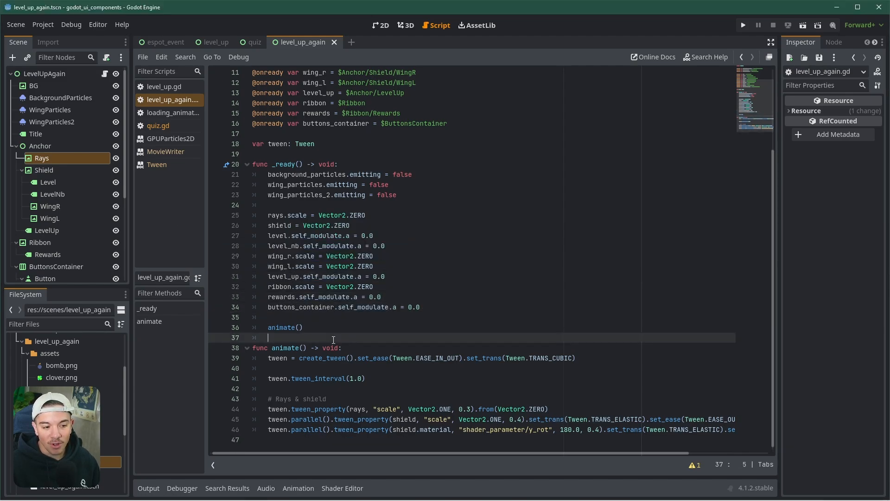
Step: Run the current scene, examine the debugger's stack trace and errors, and trace the shield variable from line 45 through the script
{"action": "left_click", "coordinate": [802, 26]}
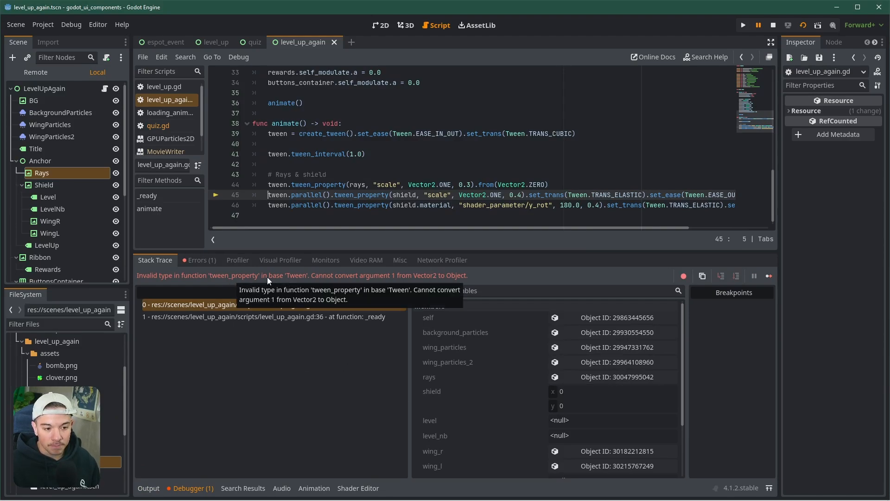
{"action": "left_click", "coordinate": [200, 261]}
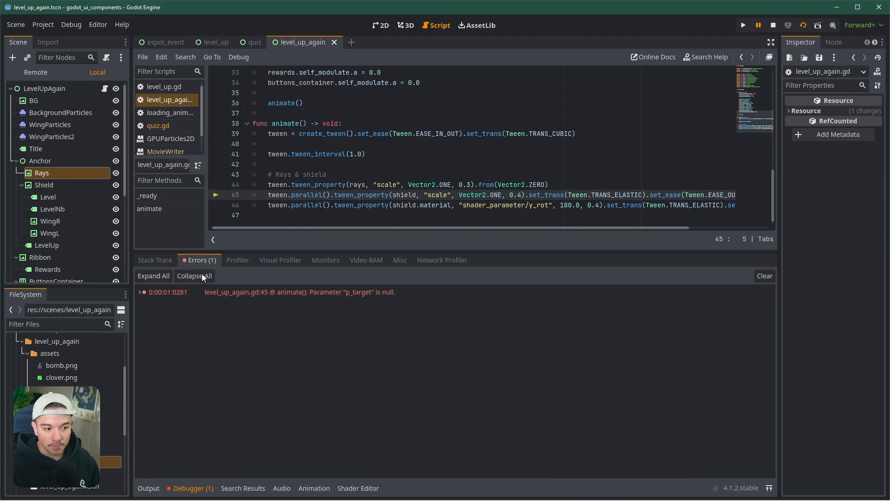
{"action": "left_click", "coordinate": [170, 260]}
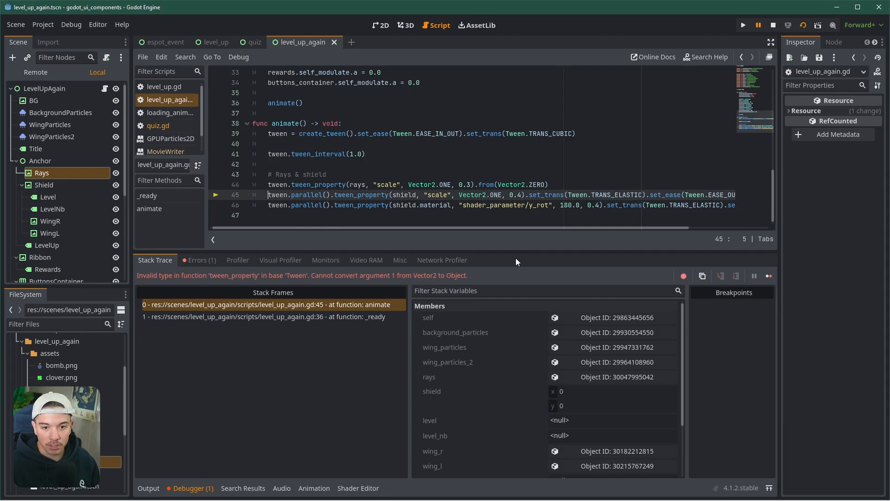
{"action": "mouse_move", "coordinate": [507, 226]}
{"action": "left_mouse_down"}
{"action": "mouse_move", "coordinate": [606, 225]}
{"action": "mouse_move", "coordinate": [513, 232]}
{"action": "left_mouse_up"}
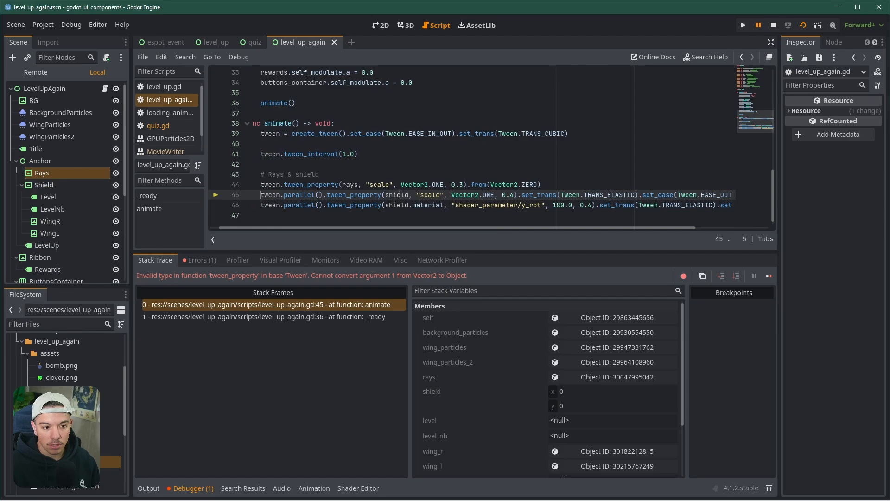
{"action": "mouse_move", "coordinate": [399, 194]}
{"action": "double_click", "coordinate": [398, 197]}
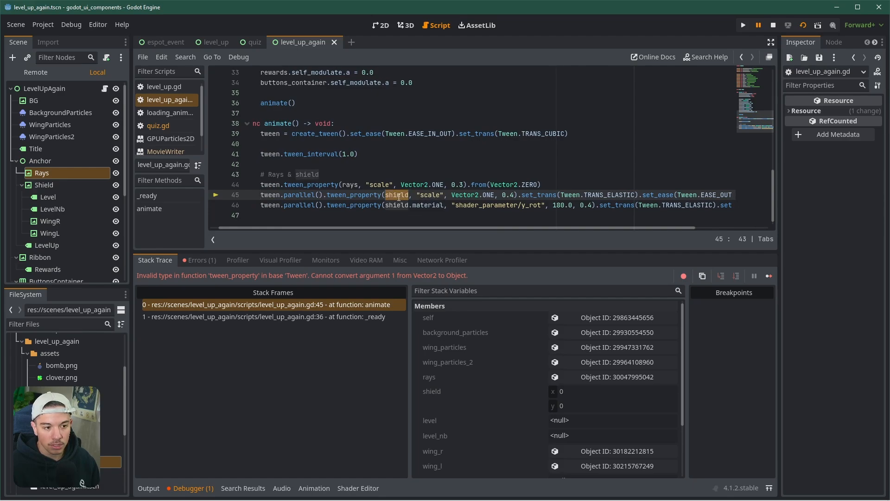
{"action": "mouse_move", "coordinate": [399, 197]}
{"action": "scroll", "coordinate": [399, 204], "scroll_direction": "up", "scroll_amount": 9}
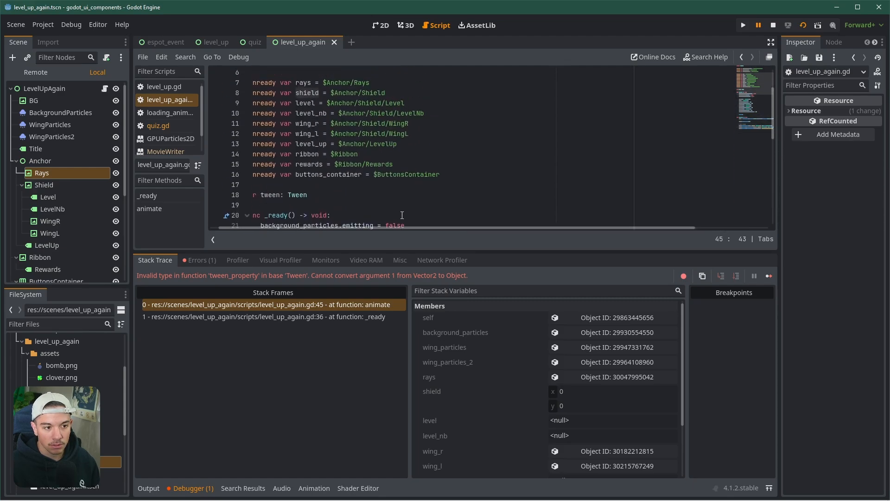
{"action": "scroll", "coordinate": [321, 109], "scroll_direction": "down", "scroll_amount": 4}
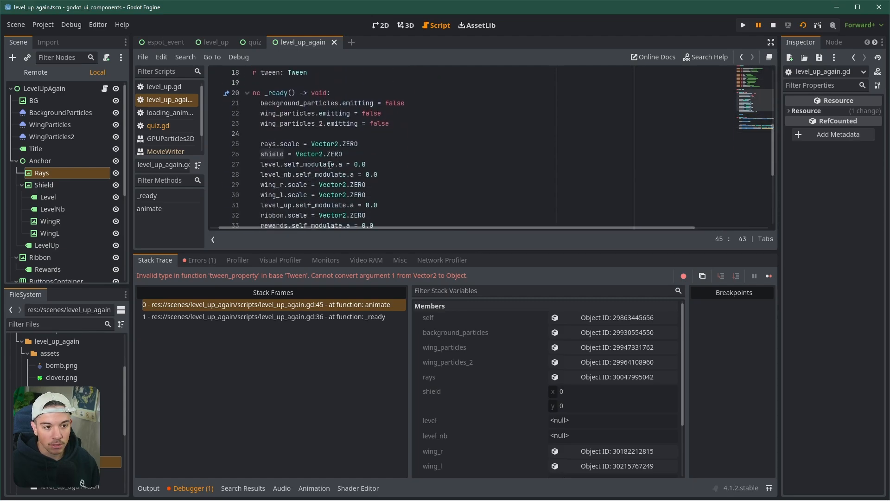
Step: Correct the shield reset in _ready() to shield.scale = Vector2.ZERO
{"action": "left_click", "coordinate": [283, 155]}
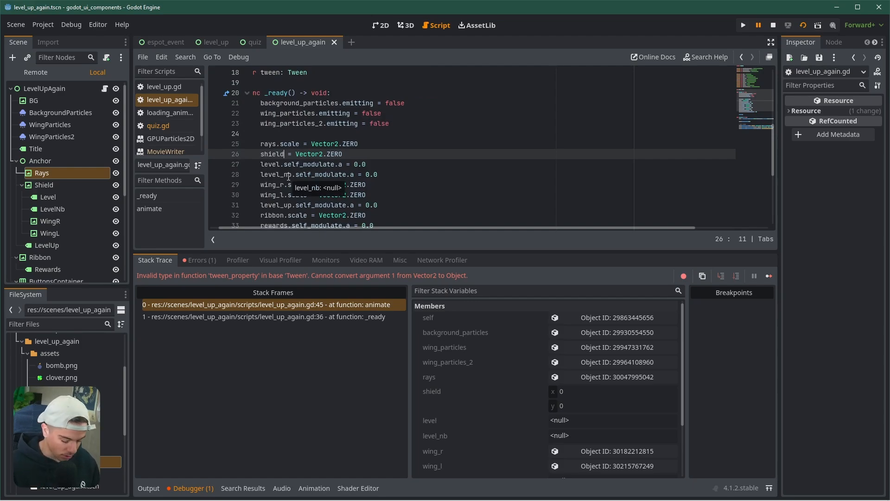
{"action": "type", "text": ".scale"}
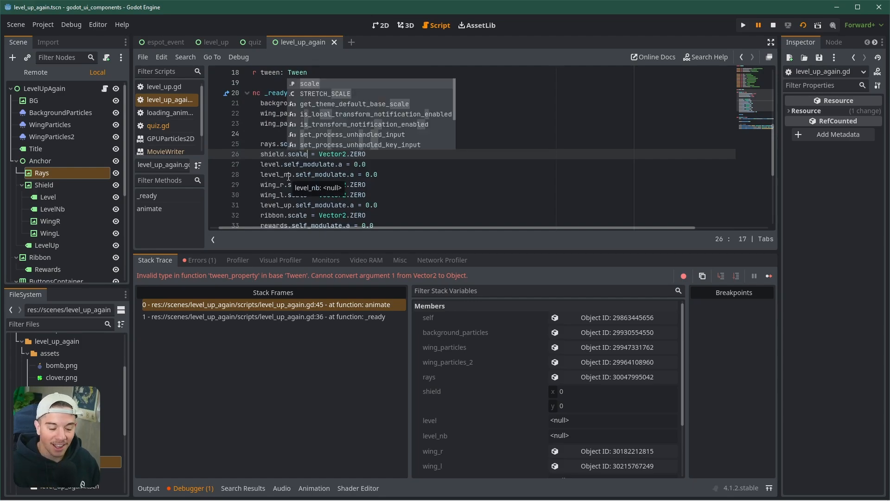
{"action": "key", "text": "Escape"}
{"action": "key", "text": "Left"}
{"action": "key", "text": "Left"}
{"action": "key", "text": "Left"}
{"action": "key", "text": "Left"}
{"action": "key", "text": "Left"}
{"action": "key", "text": "Left"}
{"action": "scroll", "coordinate": [341, 182], "scroll_direction": "up", "scroll_amount": 2}
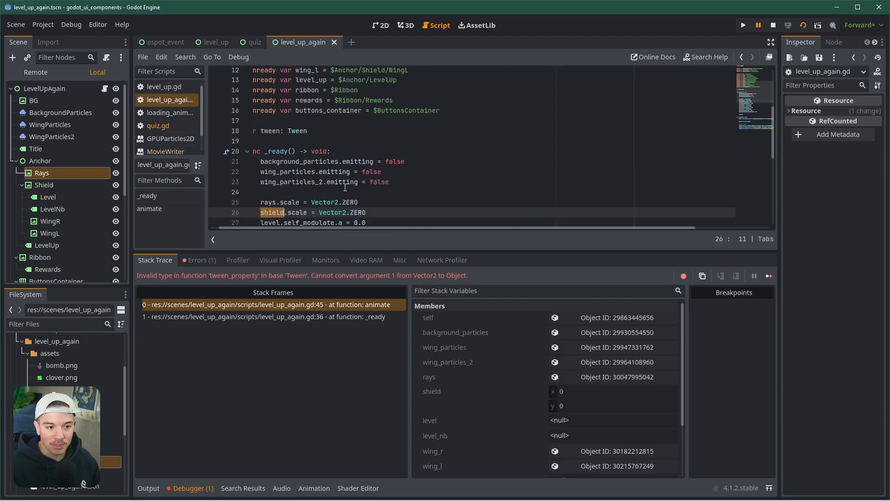
{"action": "scroll", "coordinate": [314, 186], "scroll_direction": "down", "scroll_amount": 1}
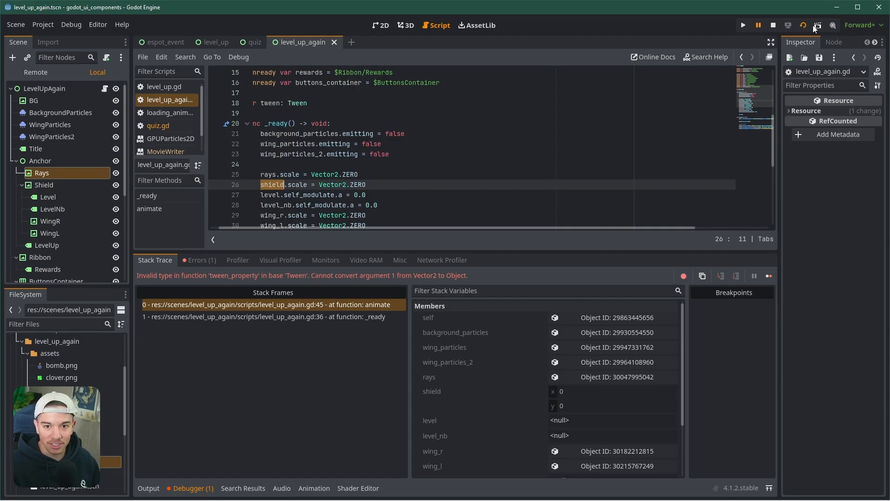
Step: Stop the debug session, rerun the current scene to watch the rays and shield animation, and return to the shader tween in animate()
{"action": "left_click", "coordinate": [774, 25]}
{"action": "left_click", "coordinate": [800, 26]}
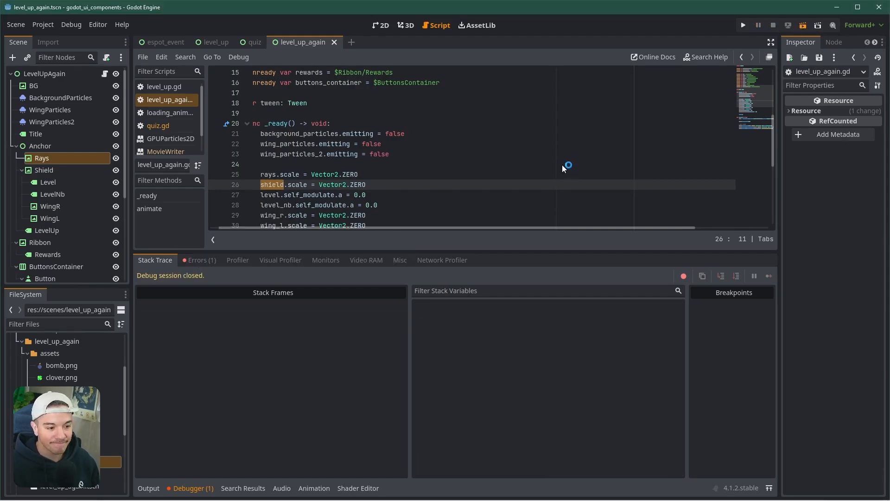
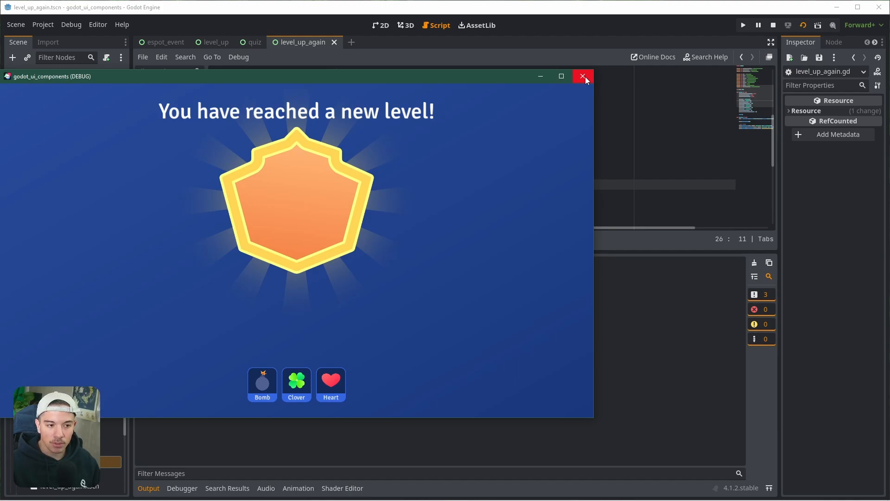
{"action": "left_click", "coordinate": [583, 77]}
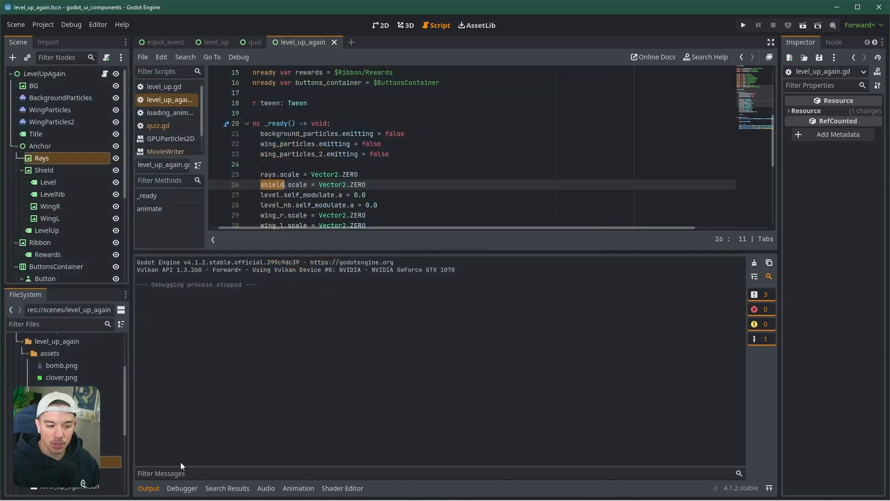
{"action": "left_click", "coordinate": [149, 488]}
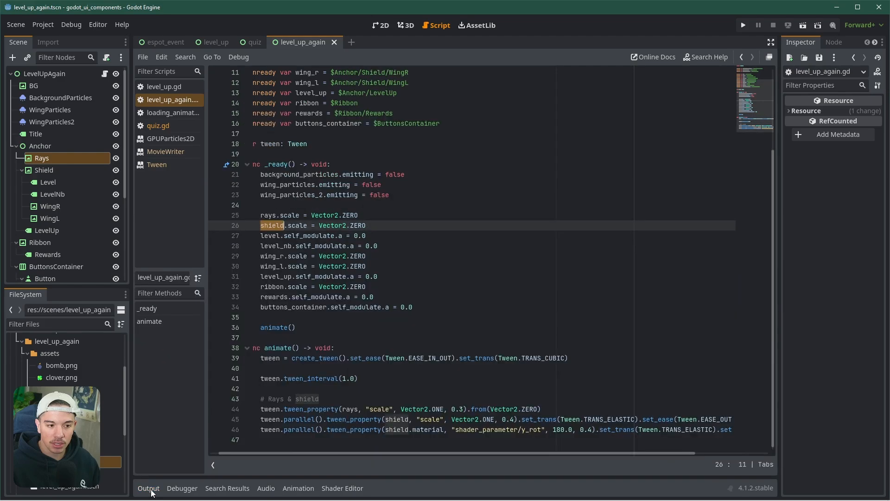
{"action": "left_click", "coordinate": [465, 430]}
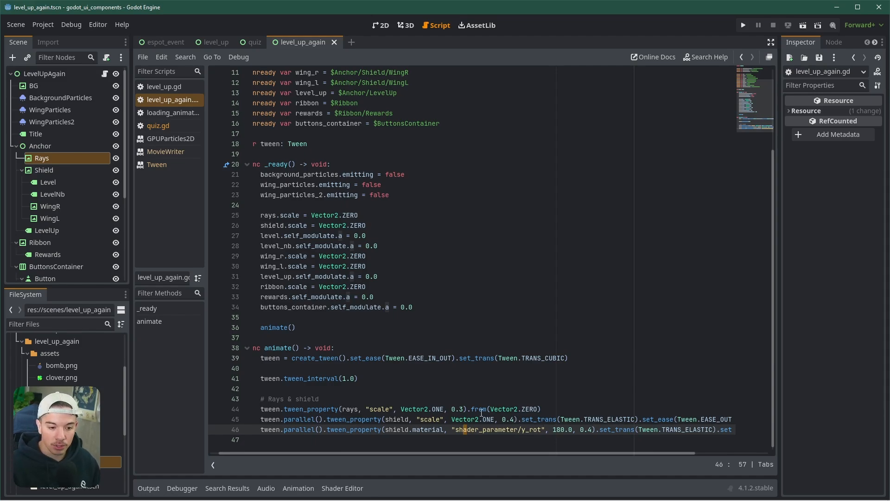
Step: Set the duration of the rays scale tween in animate() to 0.45
{"action": "left_click", "coordinate": [463, 410]}
{"action": "key", "text": "BackSpace"}
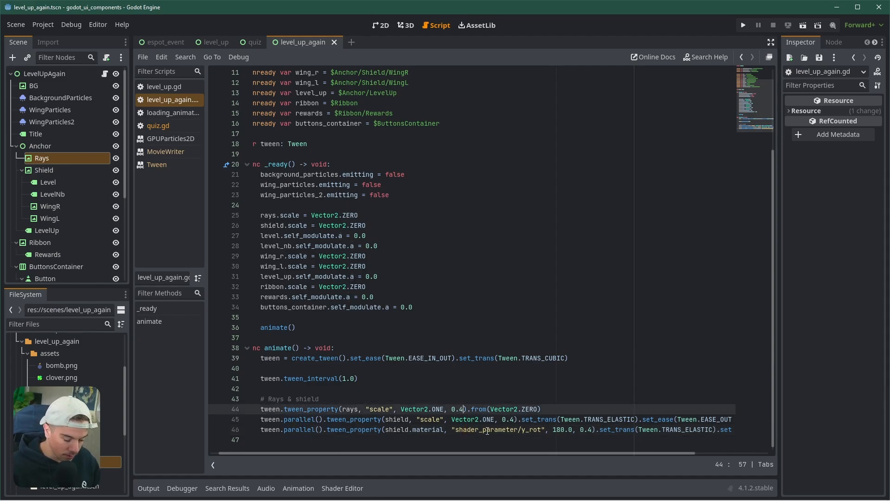
{"action": "type", "text": "45"}
Step: Set the duration of the shield scale tween on line 45 to 1.2
{"action": "left_click", "coordinate": [540, 420]}
{"action": "left_click", "coordinate": [516, 420]}
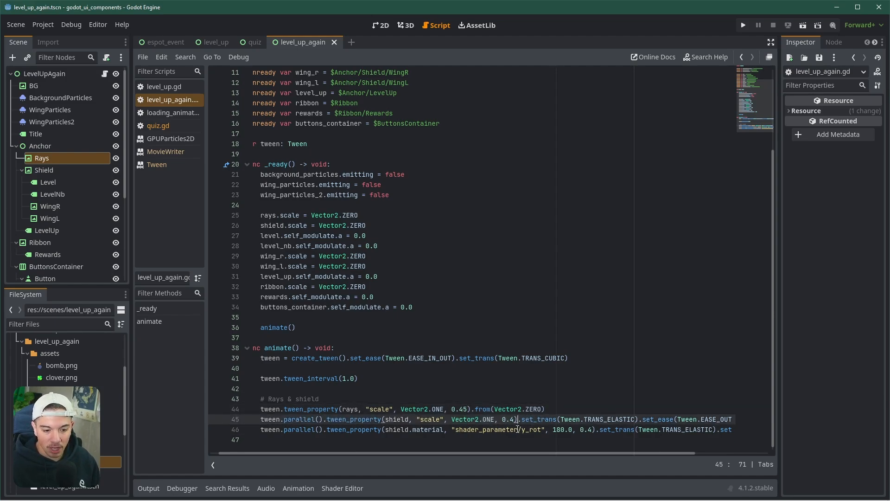
{"action": "key", "text": "BackSpace"}
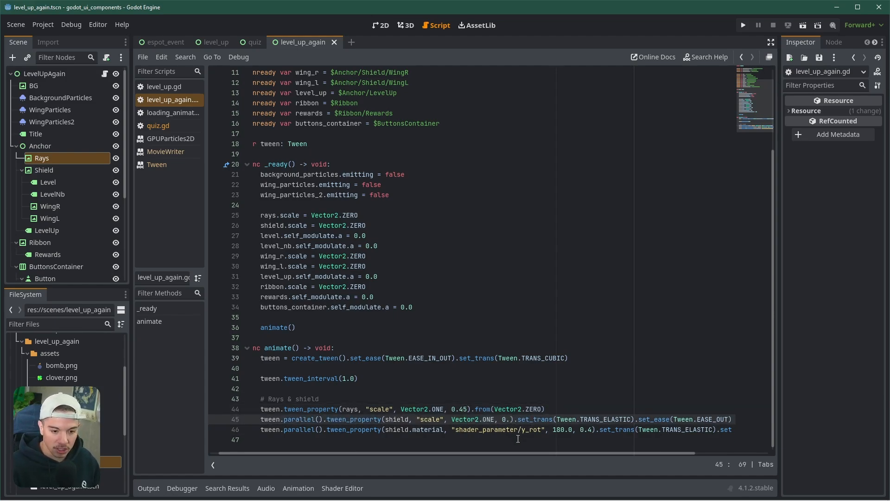
{"action": "type", "text": "8"}
{"action": "key", "text": "BackSpace"}
{"action": "key", "text": "BackSpace"}
{"action": "key", "text": "BackSpace"}
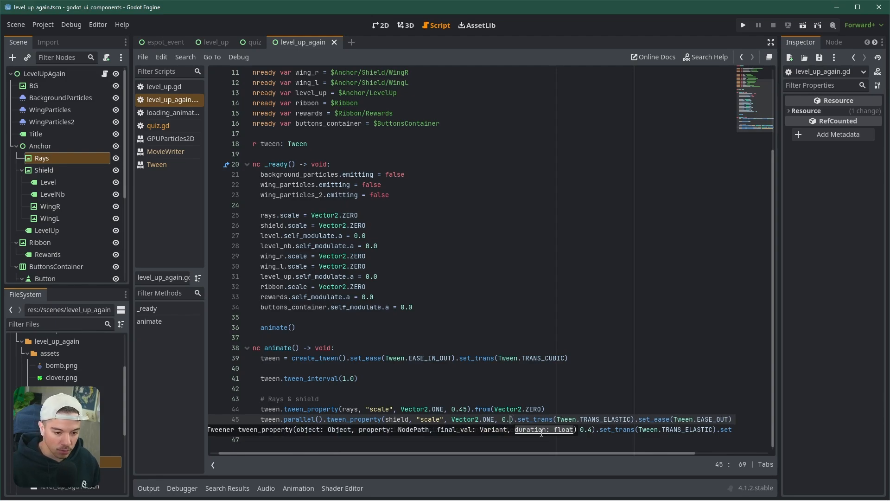
{"action": "type", "text": "1.2"}
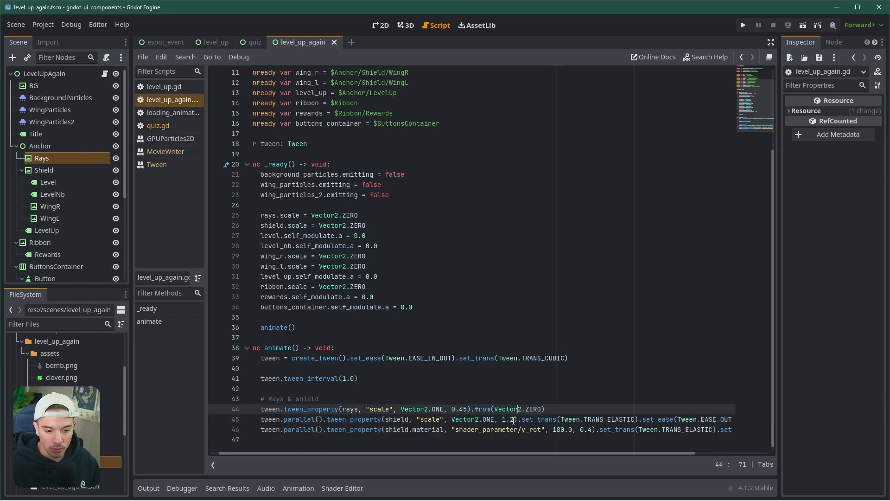
Step: Copy the 1.2 duration from the shield scale tween into the shader_parameter/y_rot tween on line 46
{"action": "key", "text": "shift+Left"}
{"action": "key", "text": "shift+Left"}
{"action": "key", "text": "shift+Left"}
{"action": "key", "text": "ctrl+c"}
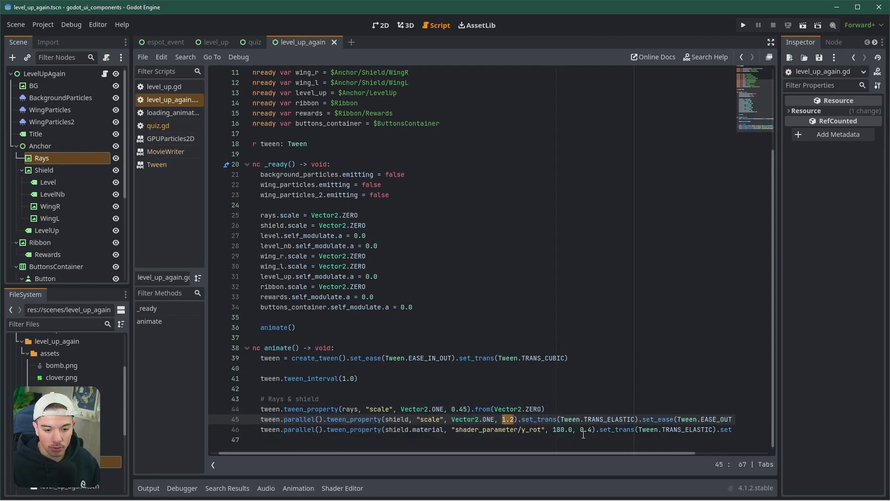
{"action": "left_click_drag", "start_coordinate": [580, 431], "coordinate": [595, 432]}
{"action": "key", "text": "ctrl+v"}
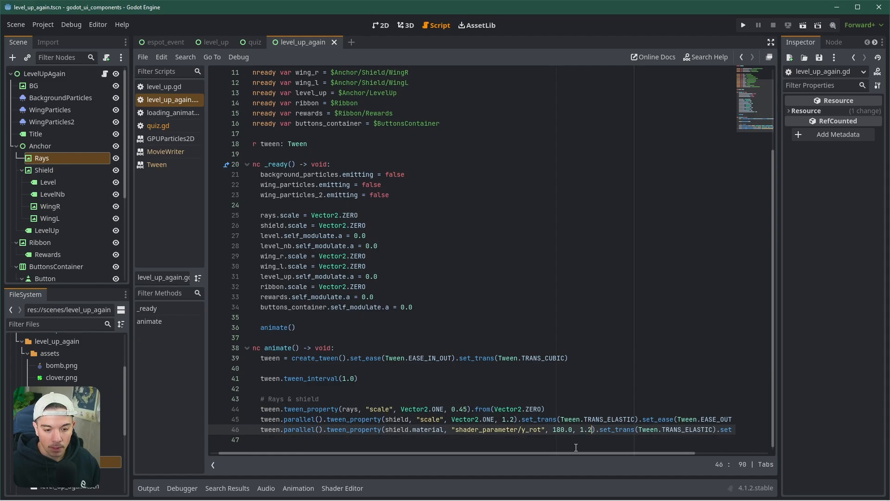
Step: Lengthen the shield scale tween's duration on line 45 to 1.4
{"action": "left_click", "coordinate": [517, 419]}
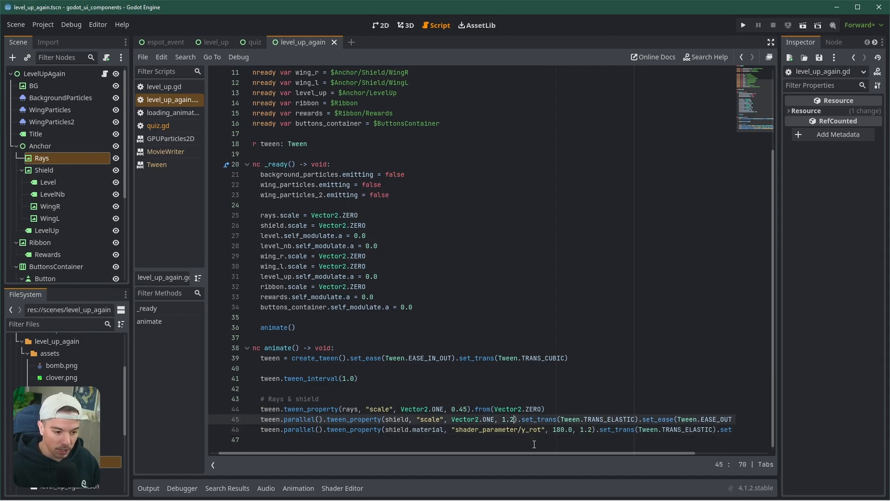
{"action": "key", "text": "BackSpace"}
{"action": "type", "text": "4"}
Step: Run the current scene twice to watch the retimed rays and shield animation, then close the game and hide the output log
{"action": "left_click", "coordinate": [807, 26]}
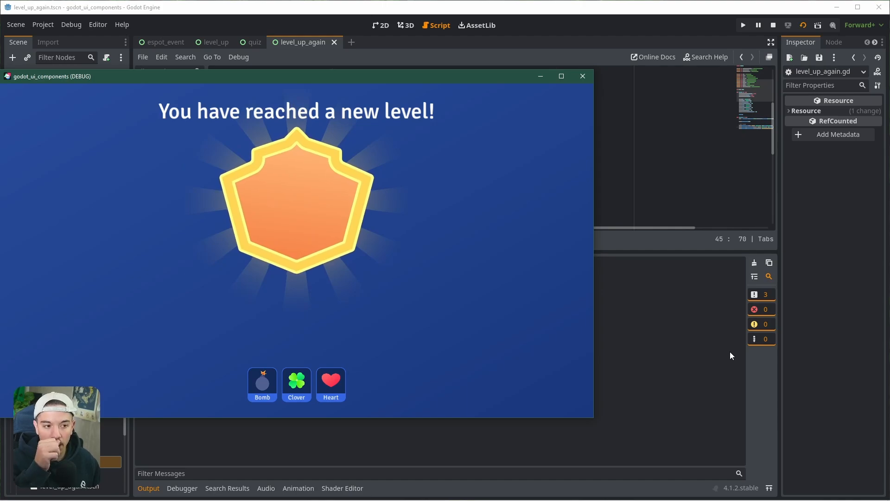
{"action": "left_click", "coordinate": [583, 76]}
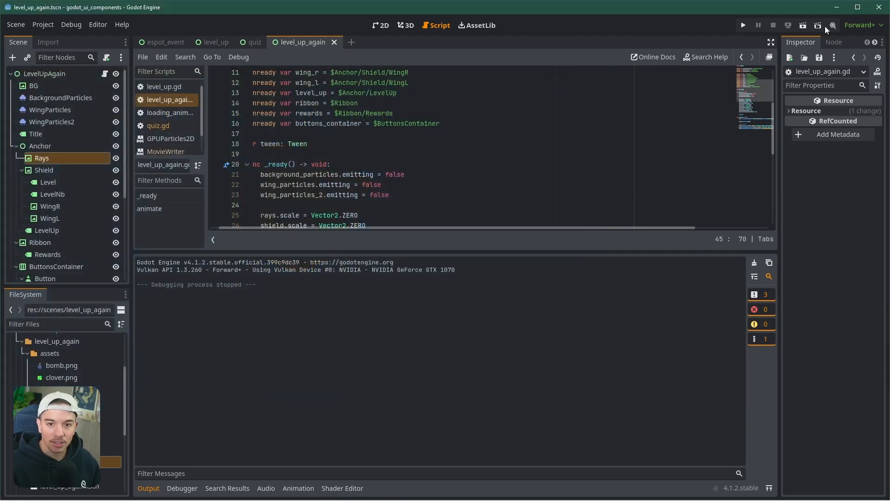
{"action": "left_click", "coordinate": [803, 25]}
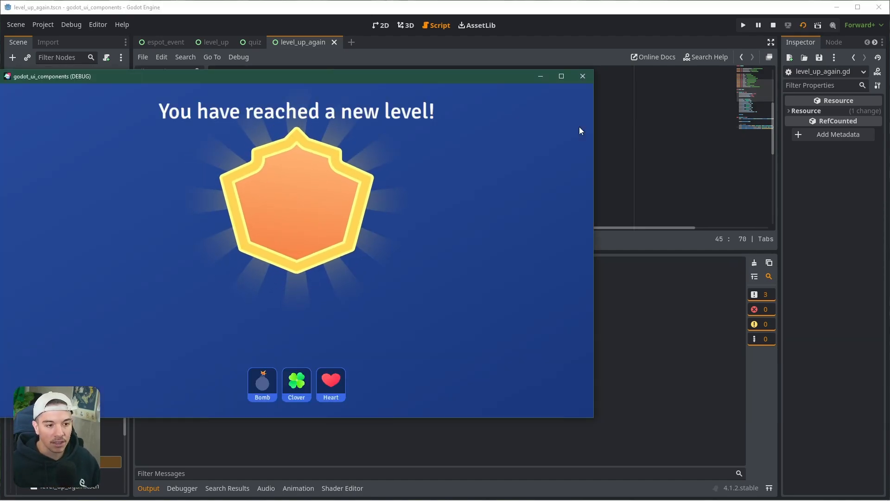
{"action": "left_click", "coordinate": [582, 76]}
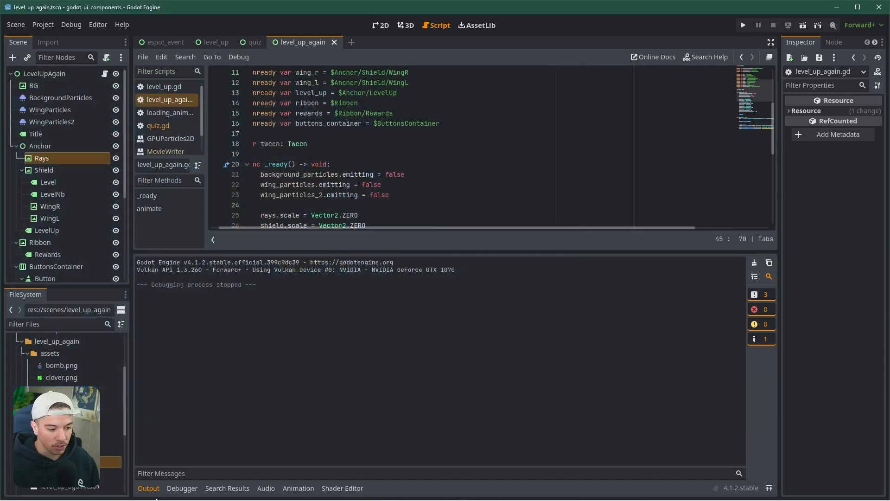
{"action": "left_click", "coordinate": [148, 488]}
{"action": "key", "text": "Escape"}
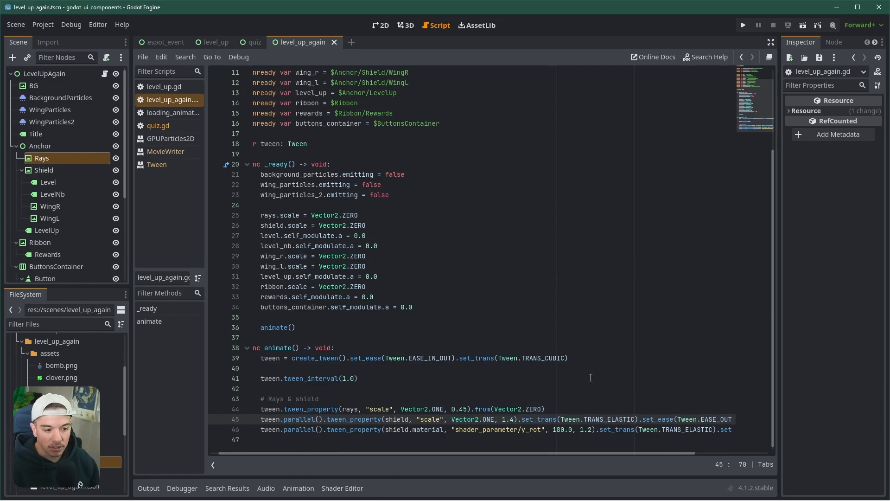
Step: Add blank lines at the end of animate() and begin a new tween statement on line 47, below the shader tween
{"action": "left_click", "coordinate": [255, 445]}
{"action": "key", "text": "Return"}
{"action": "key", "text": "Return"}
{"action": "key", "text": "Return"}
{"action": "key", "text": "Return"}
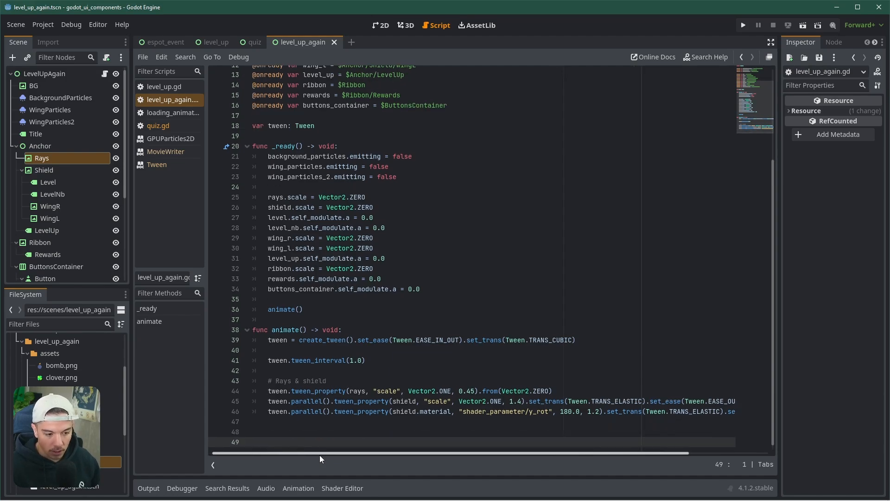
{"action": "key", "text": "Up"}
{"action": "key", "text": "Up"}
{"action": "key", "text": "Up"}
{"action": "key", "text": "Up"}
{"action": "key", "text": "Tab"}
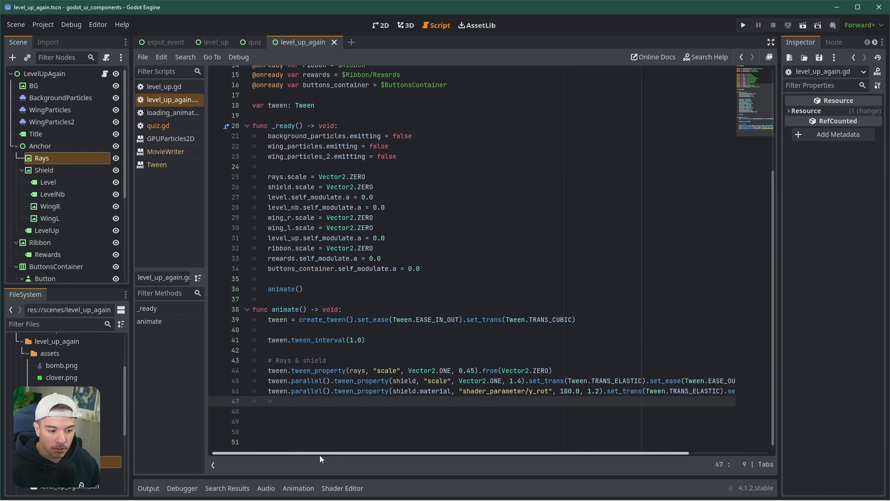
{"action": "key", "text": "BackSpace"}
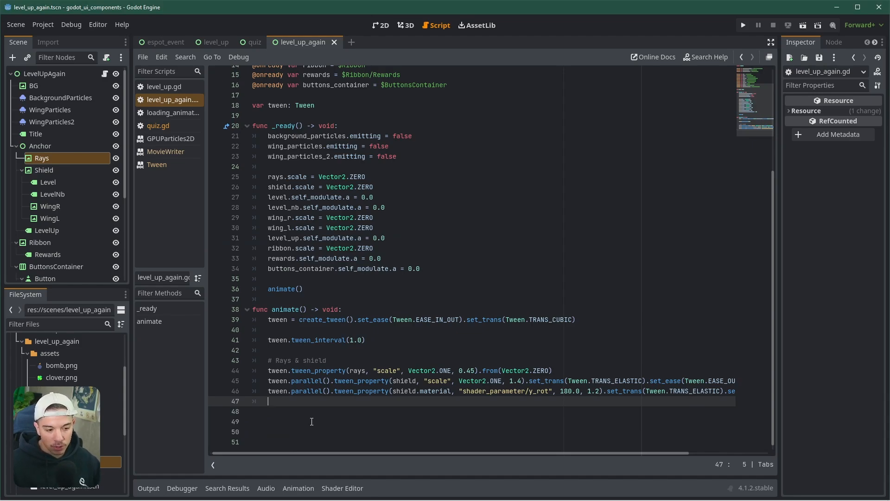
{"action": "type", "text": "twee"}
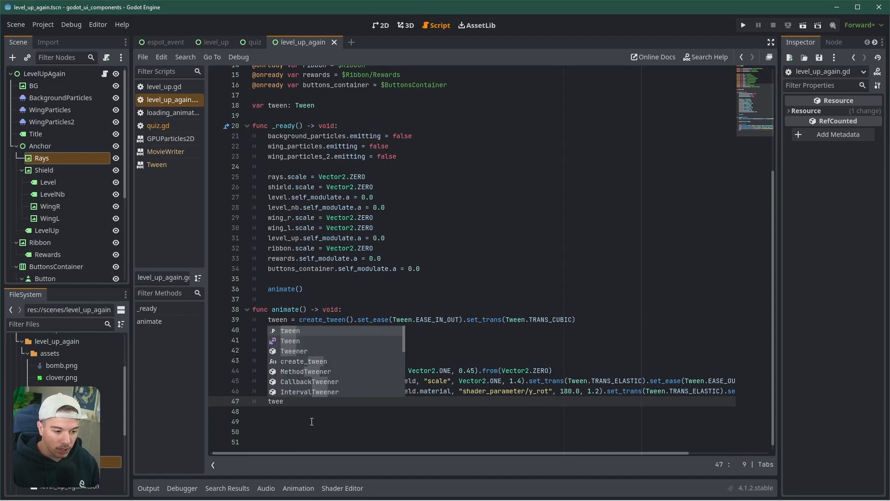
Step: Start a tween_property call targeting wing_r on the line below the shield's y_rot tween in animate()
{"action": "type", "text": "n."}
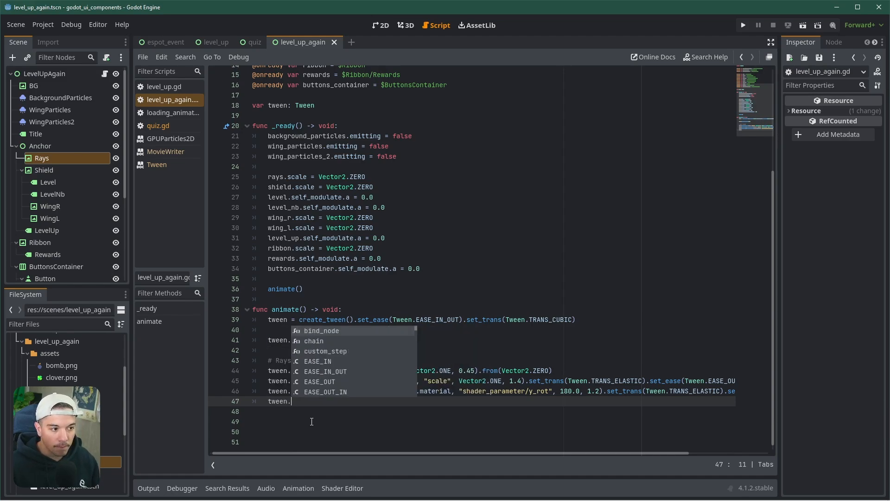
{"action": "type", "text": "tween"}
{"action": "key", "text": "Down"}
{"action": "key", "text": "Down"}
{"action": "key", "text": "Down"}
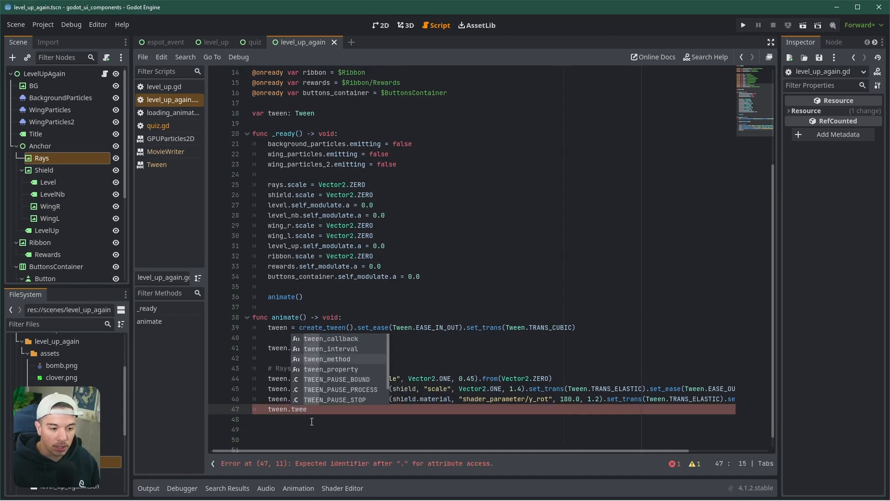
{"action": "key", "text": "Return"}
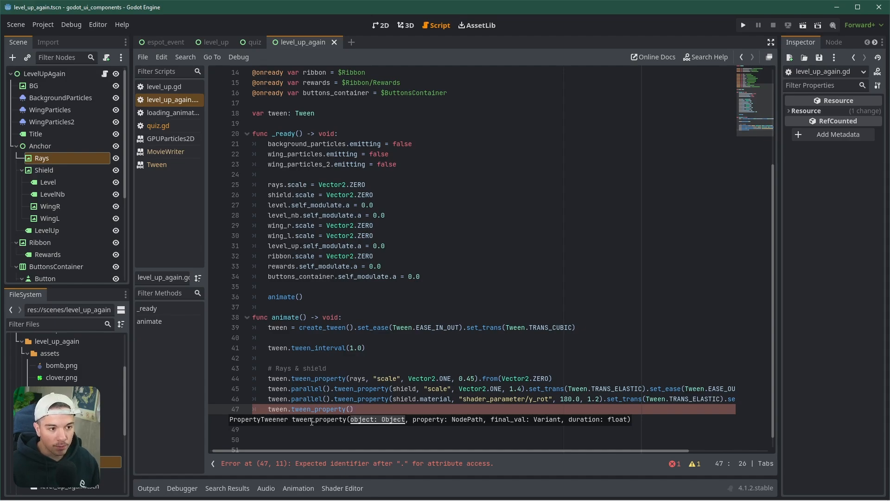
{"action": "type", "text": "win"}
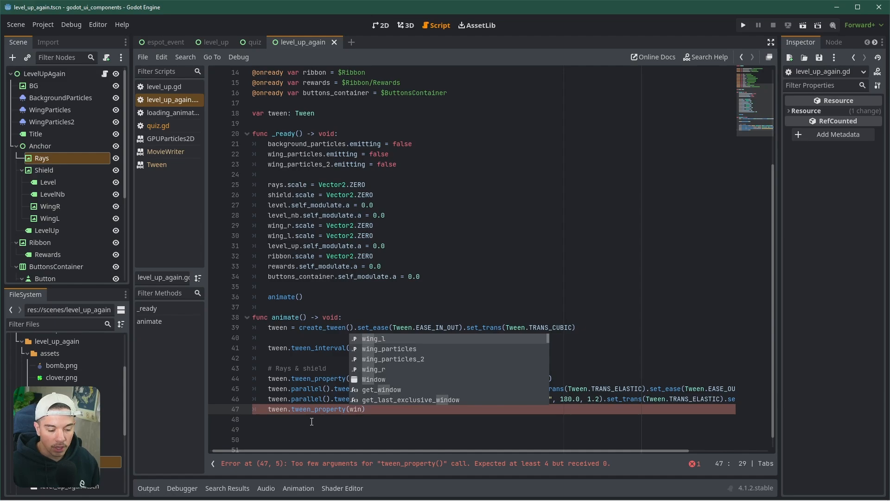
{"action": "key", "text": "Down"}
{"action": "key", "text": "Down"}
{"action": "key", "text": "Down"}
{"action": "key", "text": "Return"}
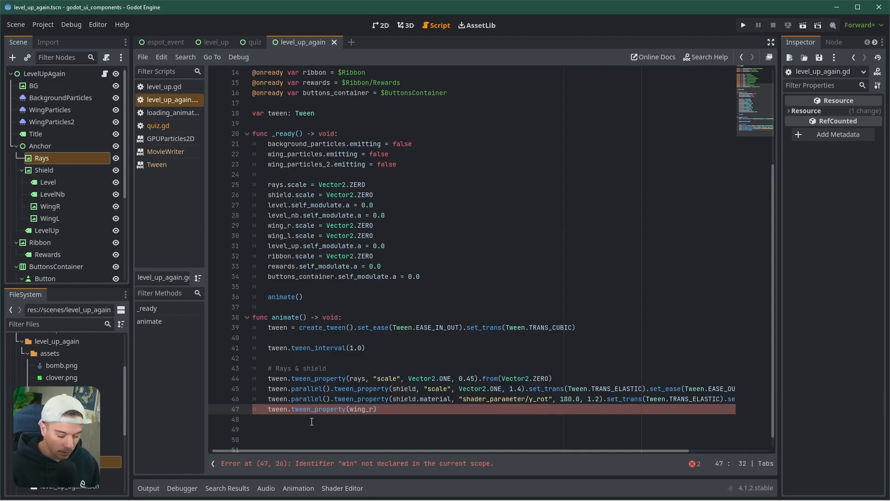
Step: Complete the wing_r tween's arguments with property "scale", final value Vector2.ONE and duration 0.9
{"action": "type", "text": ","}
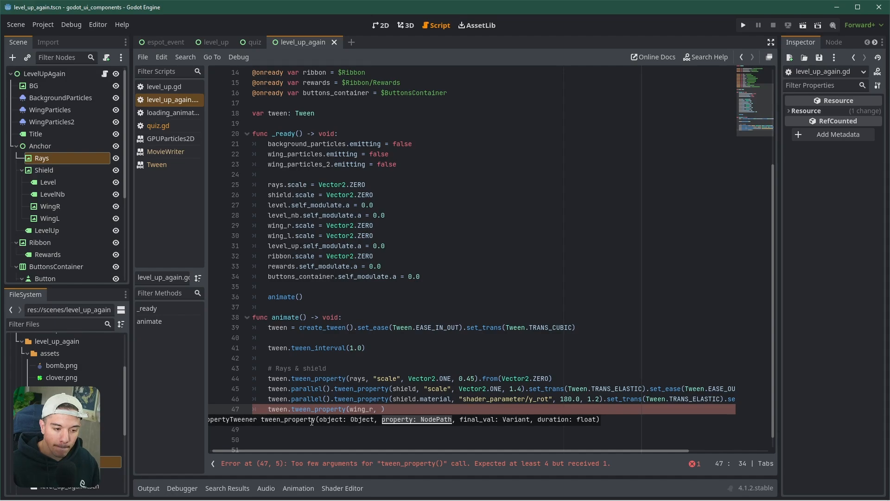
{"action": "type", "text": "\""}
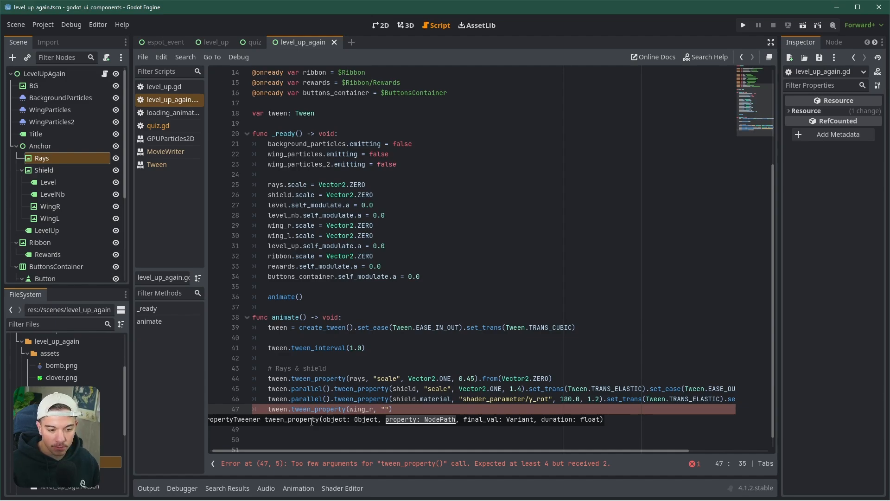
{"action": "type", "text": "scale"}
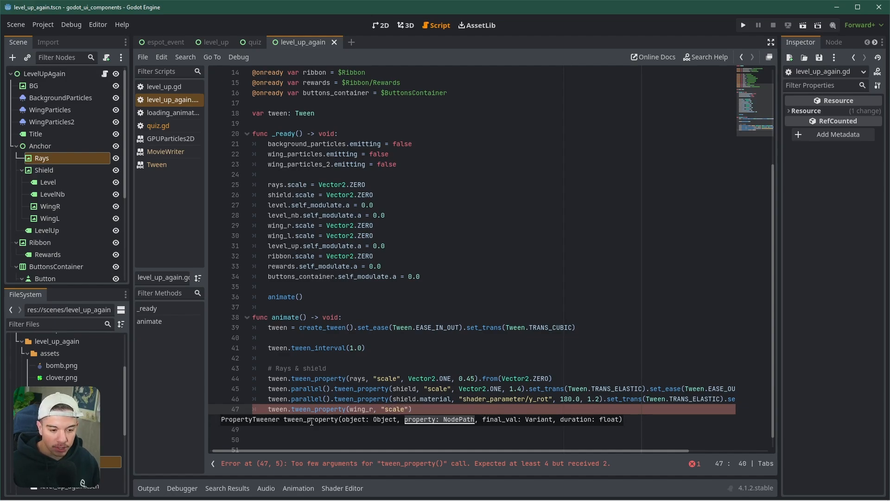
{"action": "type", "text": "\", Vector2.O"}
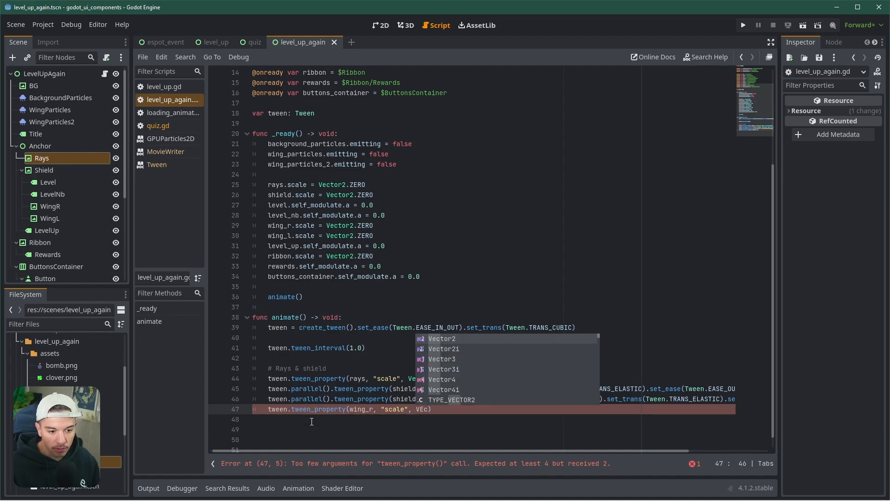
{"action": "type", "text": "NE, "}
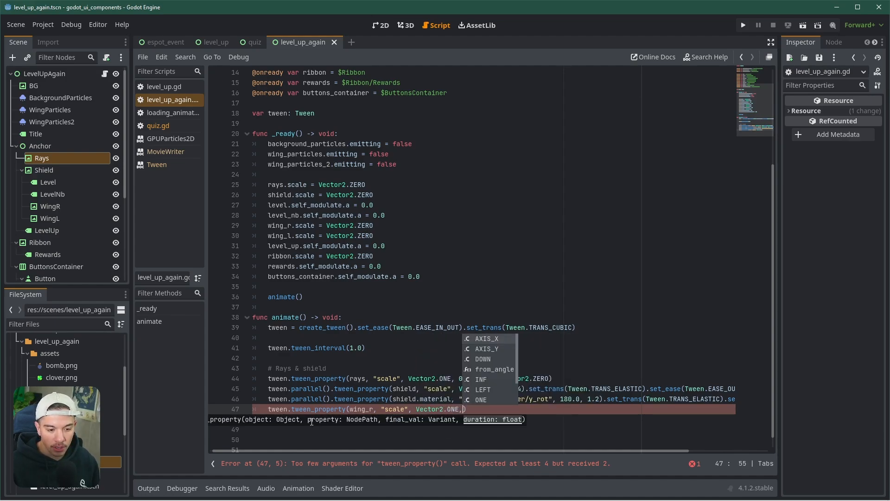
{"action": "type", "text": "0"}
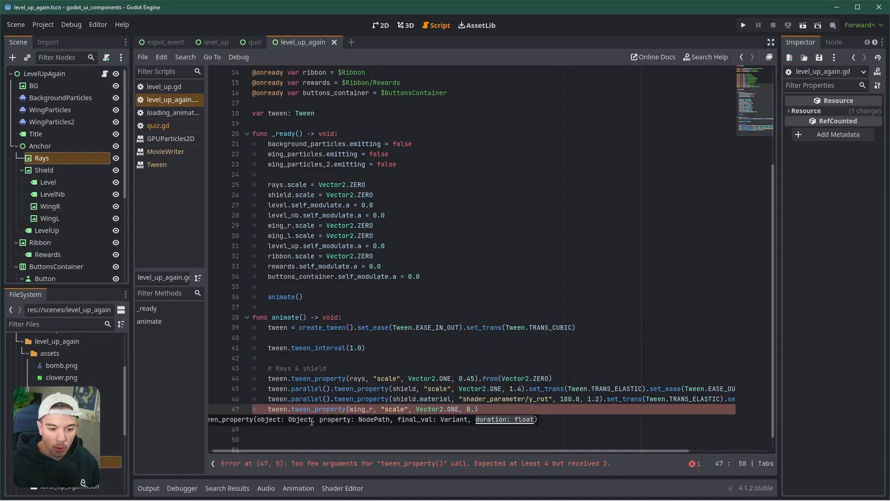
{"action": "type", "text": "."}
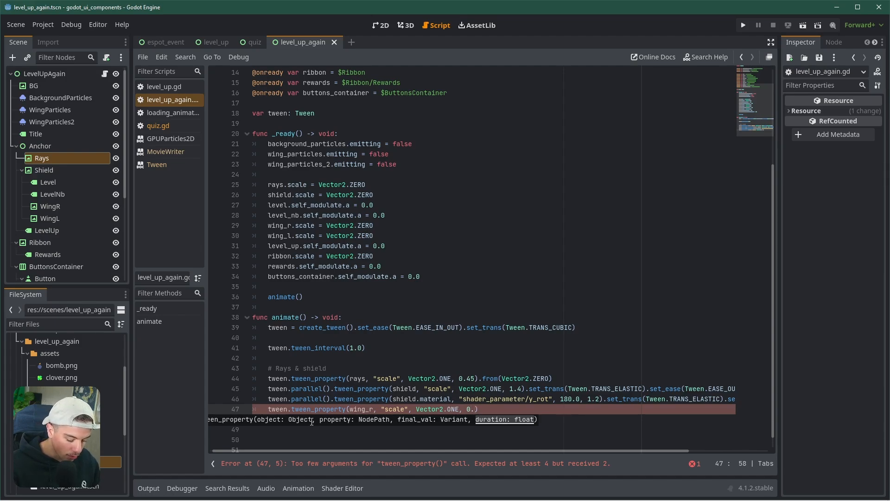
{"action": "type", "text": "9"}
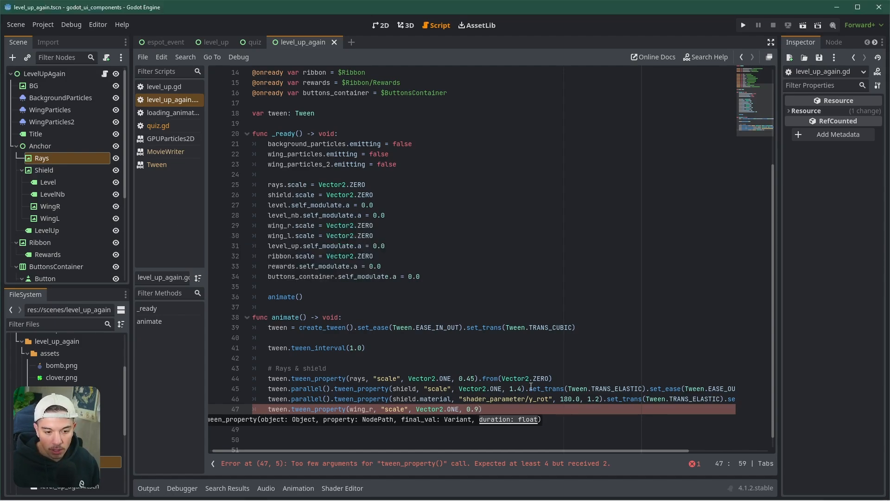
Step: Copy the .set_trans(Tween.TRANS_ELASTIC).set_ease(Tween.EASE_OUT) chain from the shield scale tween to the end of the wing_r tween
{"action": "left_click", "coordinate": [526, 389]}
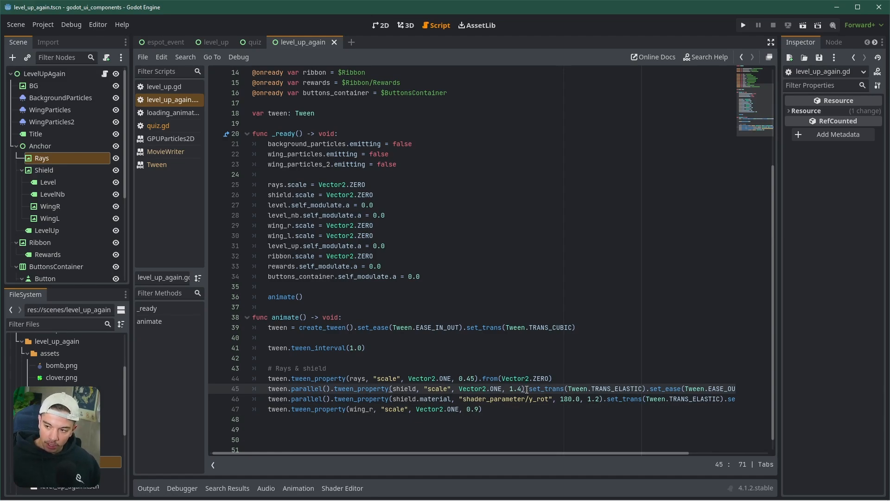
{"action": "left_click_drag", "start_coordinate": [526, 389], "coordinate": [777, 388]}
{"action": "key", "text": "ctrl+c"}
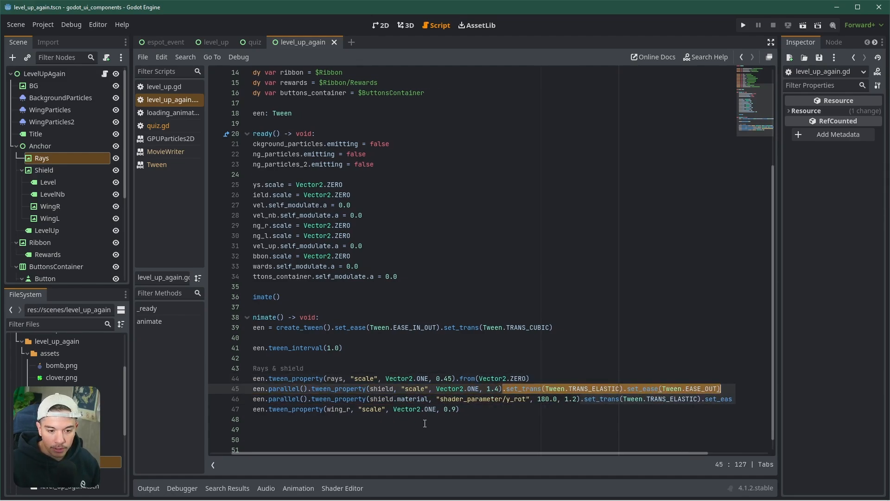
{"action": "left_click", "coordinate": [464, 409]}
{"action": "key", "text": "ctrl+v"}
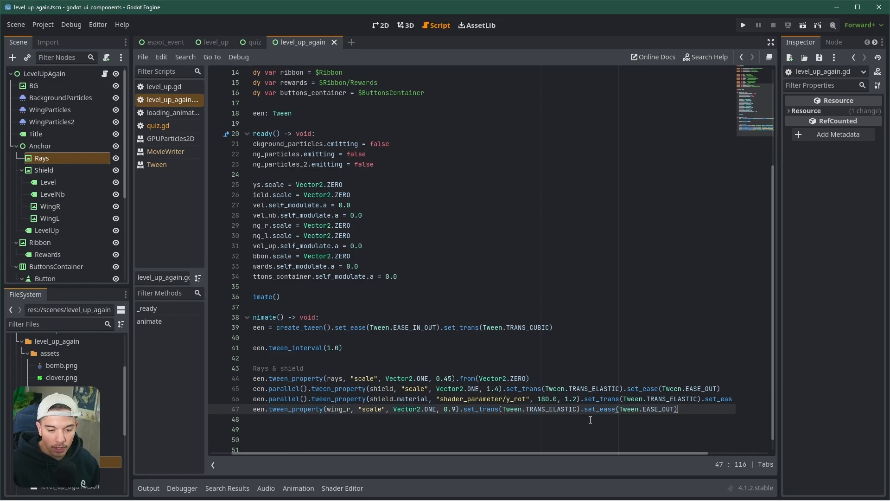
{"action": "scroll", "coordinate": [405, 452], "scroll_direction": "left", "scroll_amount": 1}
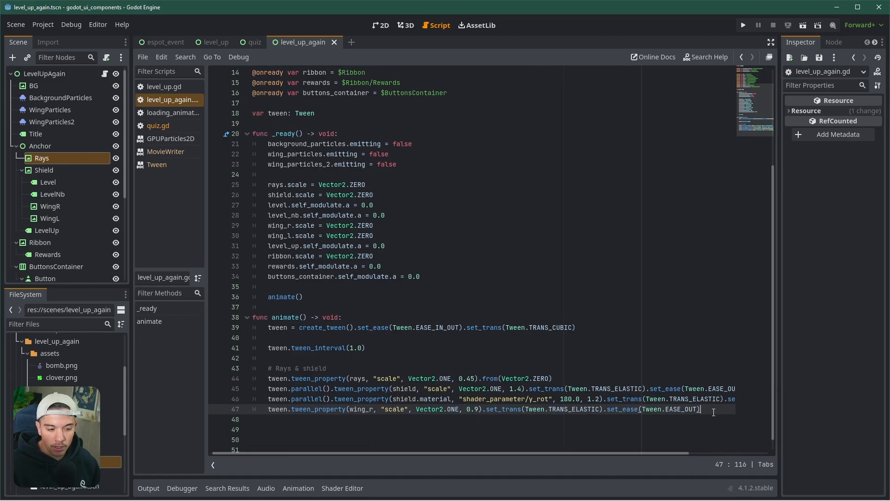
Step: Duplicate the wing_r tween line, change the copy's target to wing_l, and save the script
{"action": "key", "text": "ctrl+shift+d"}
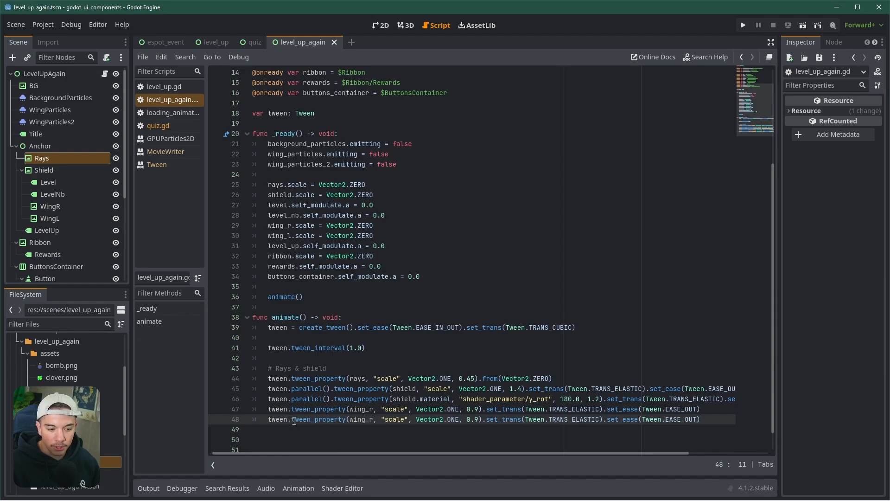
{"action": "left_click", "coordinate": [711, 410]}
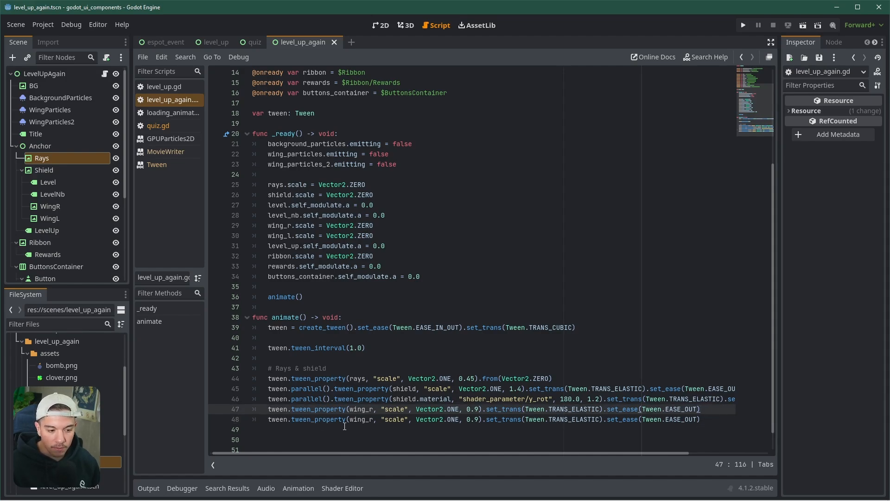
{"action": "left_click", "coordinate": [376, 419]}
{"action": "key", "text": "BackSpace"}
{"action": "type", "text": "l"}
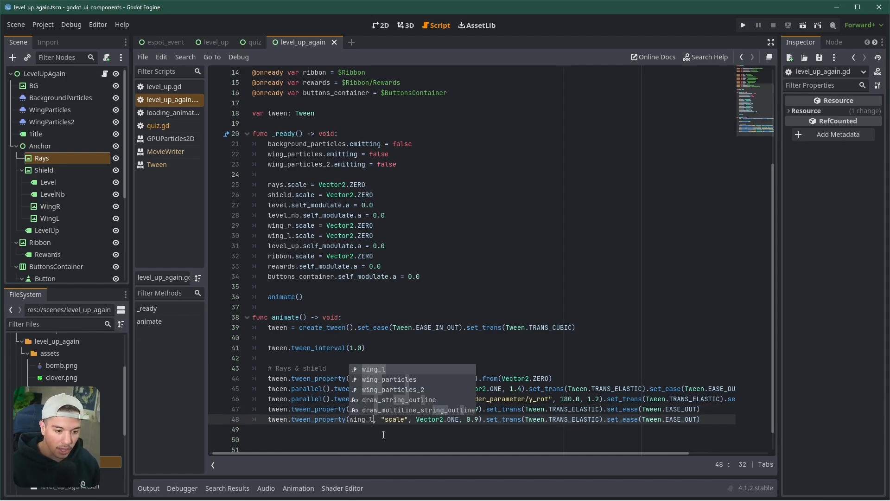
{"action": "key", "text": "ctrl+s"}
Step: Insert parallel(). before tween_property in the wing_l line so both wings animate together, and save the script
{"action": "left_click", "coordinate": [291, 420]}
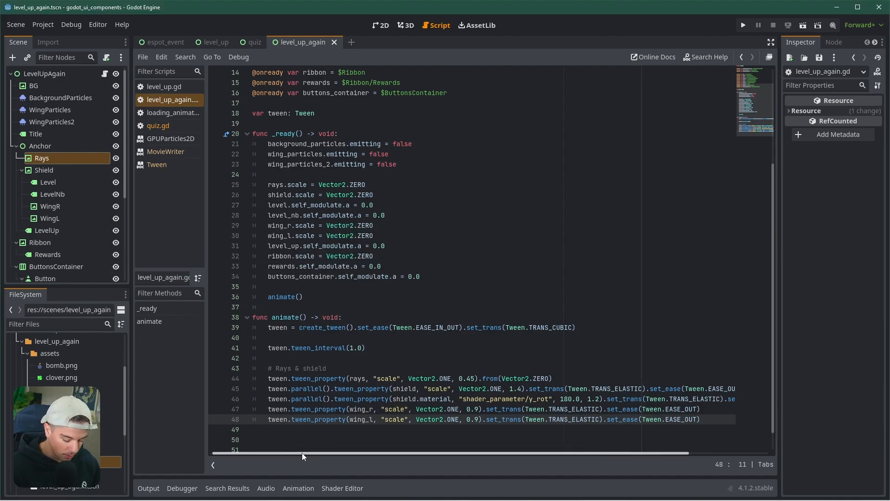
{"action": "type", "text": "parallel()."}
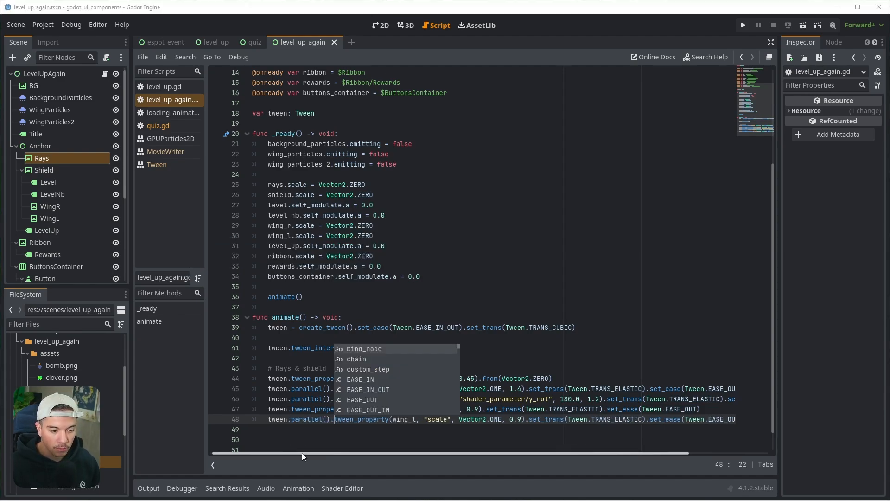
{"action": "key", "text": "ctrl+s"}
Step: Run the current scene to preview the level-up animation, and close the game window and output log
{"action": "left_click", "coordinate": [804, 28]}
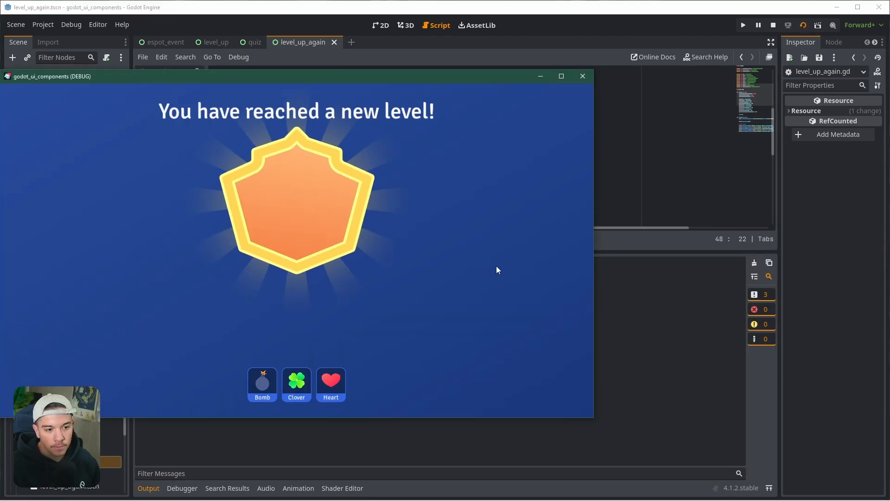
{"action": "left_click", "coordinate": [582, 76]}
{"action": "left_click", "coordinate": [147, 489]}
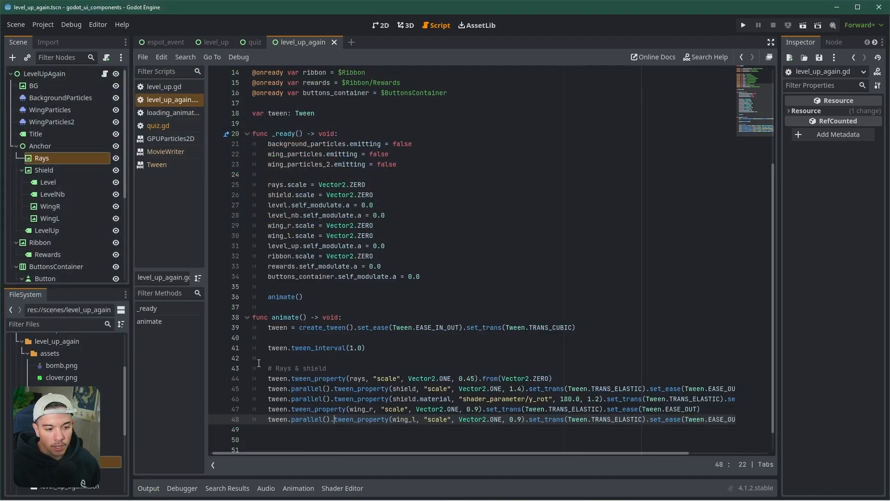
Step: Select the WingR node in the 2D view and set its horizontal pivot offset to 298/2, giving 149 px
{"action": "scroll", "coordinate": [262, 370], "scroll_direction": "down", "scroll_amount": 1}
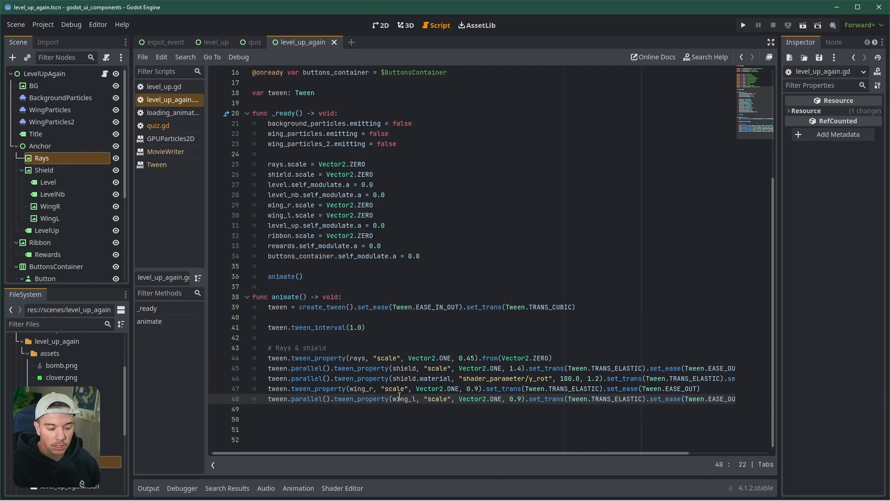
{"action": "left_click", "coordinate": [293, 391]}
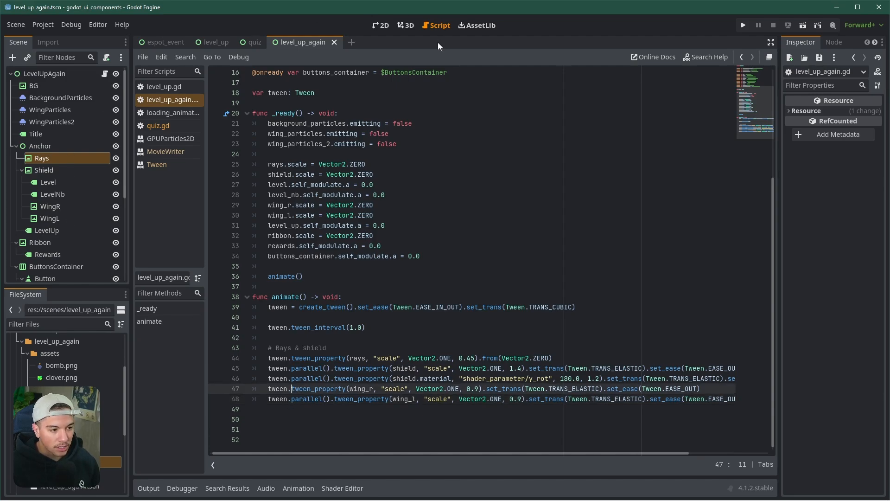
{"action": "left_click", "coordinate": [382, 25]}
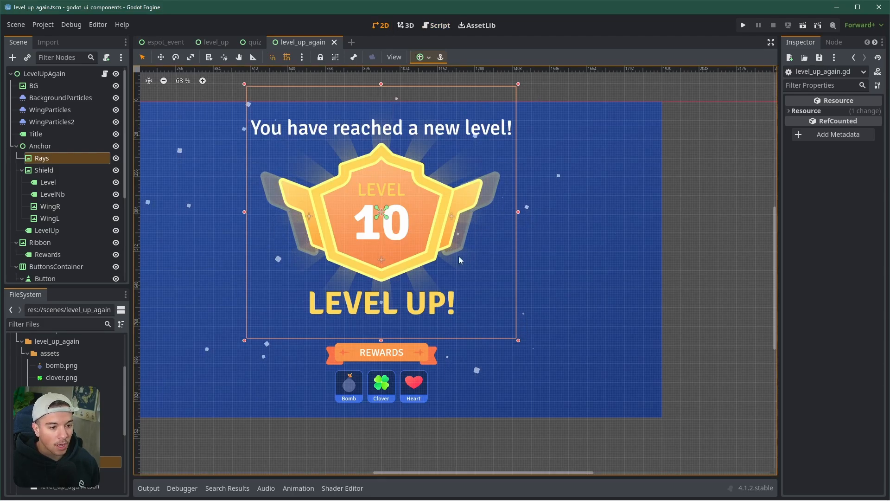
{"action": "left_click", "coordinate": [466, 232]}
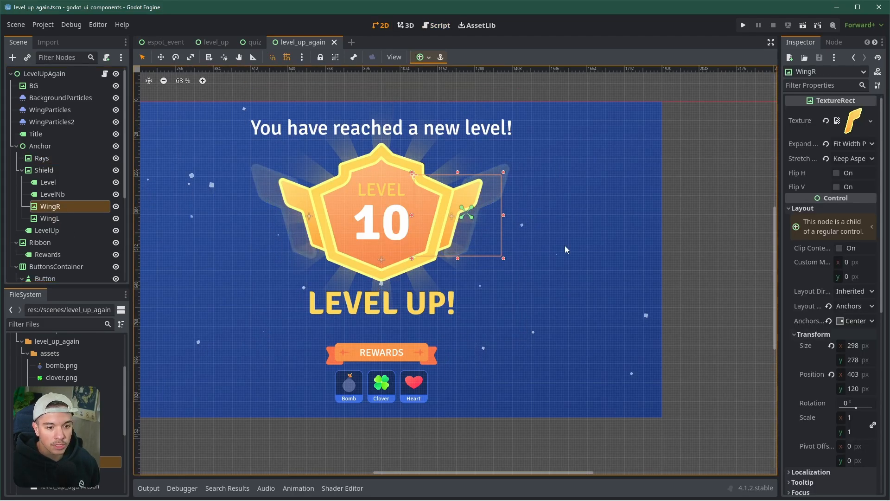
{"action": "scroll", "coordinate": [494, 256], "scroll_direction": "up", "scroll_amount": 5}
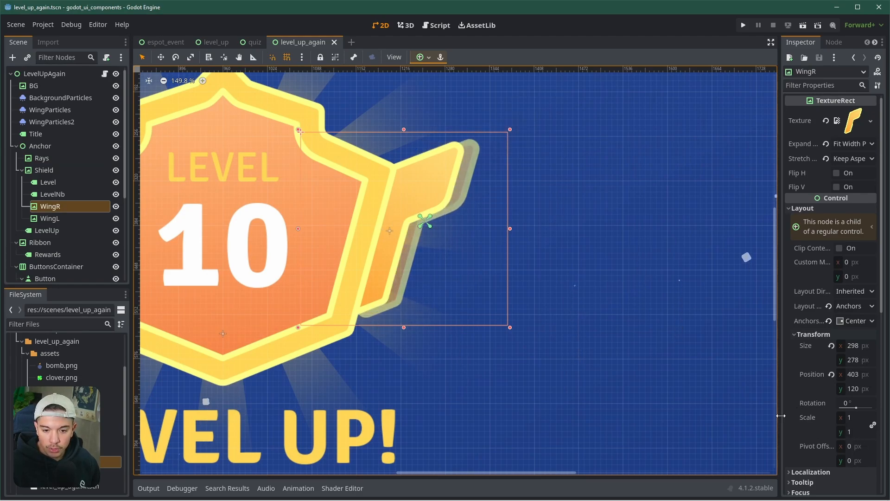
{"action": "left_click_drag", "start_coordinate": [781, 416], "coordinate": [723, 416]}
{"action": "left_click", "coordinate": [845, 440]}
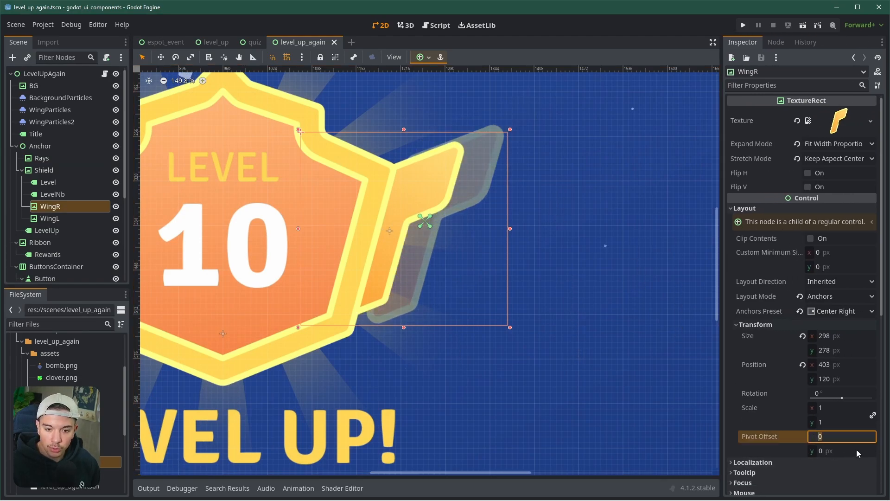
{"action": "type", "text": "298/2."}
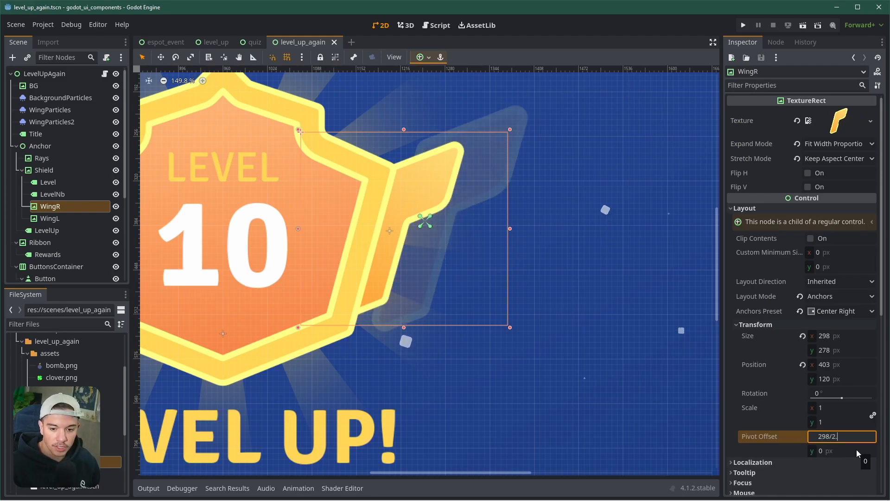
{"action": "key", "text": "Return"}
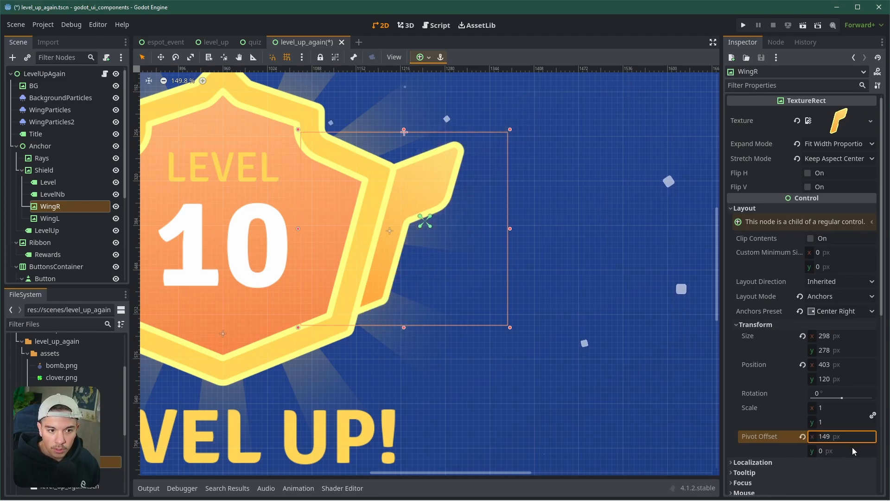
Step: Set WingR's vertical pivot offset to 60 px
{"action": "left_click", "coordinate": [852, 449]}
{"action": "key", "text": "BackSpace"}
{"action": "key", "text": "BackSpace"}
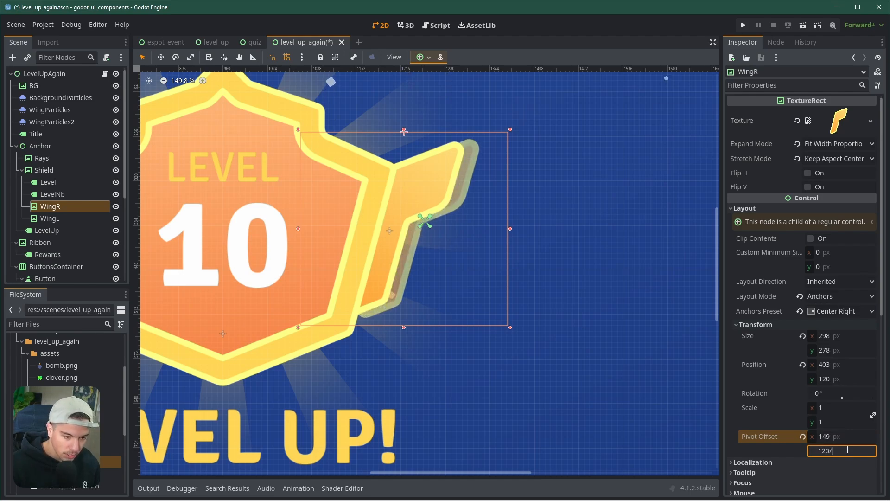
{"action": "type", "text": "60"}
{"action": "key", "text": "Return"}
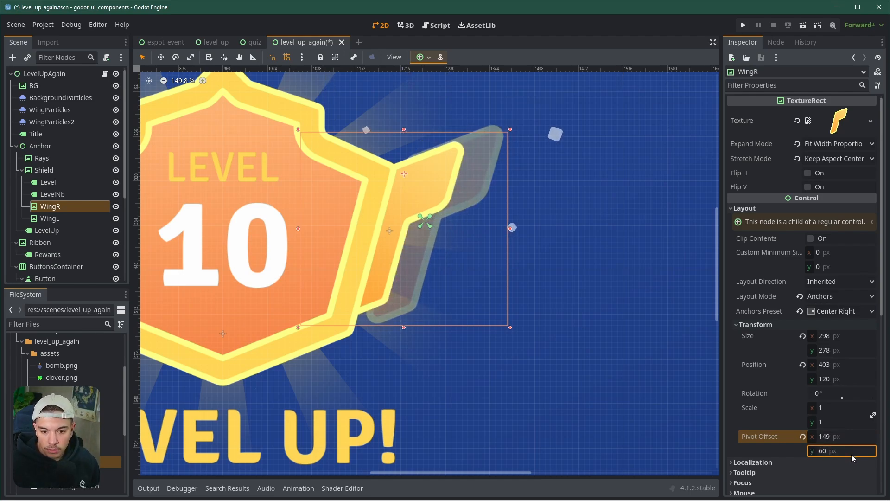
Step: Set WingR's vertical pivot offset to 278/2, giving 139 px, and reduce its horizontal pivot offset to 127.33 px
{"action": "left_click", "coordinate": [843, 450]}
{"action": "type", "text": "278"}
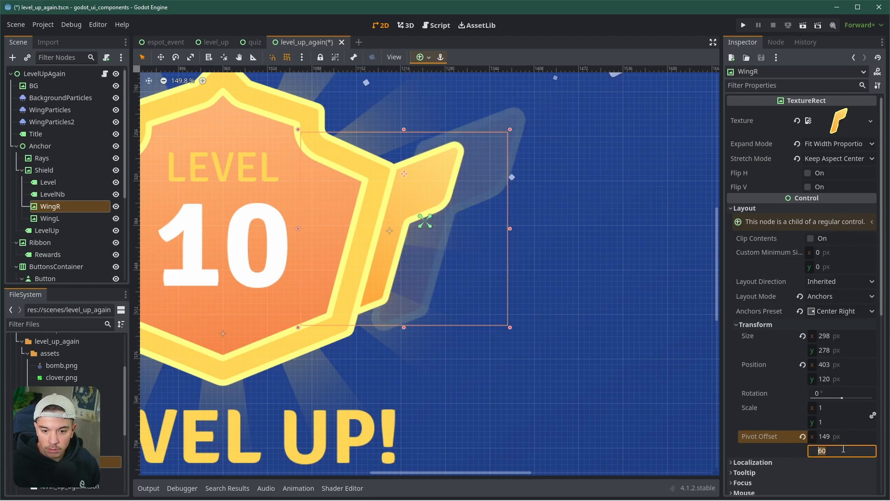
{"action": "type", "text": "/2"}
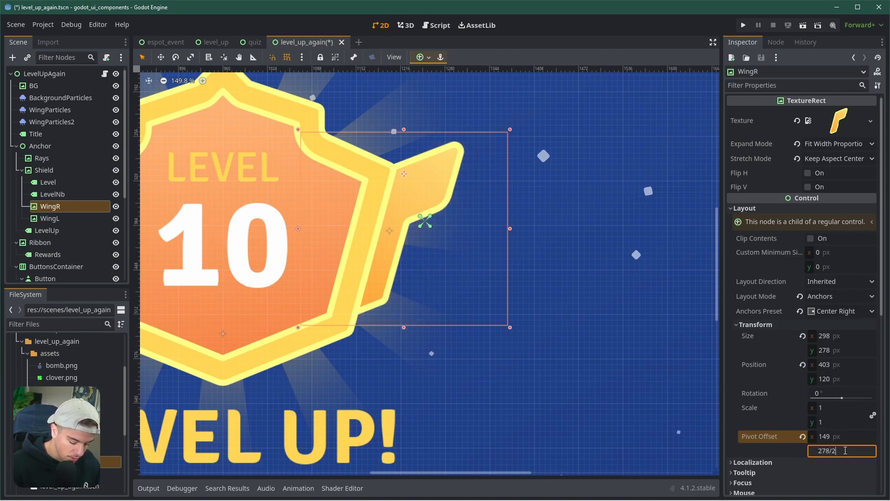
{"action": "key", "text": "Return"}
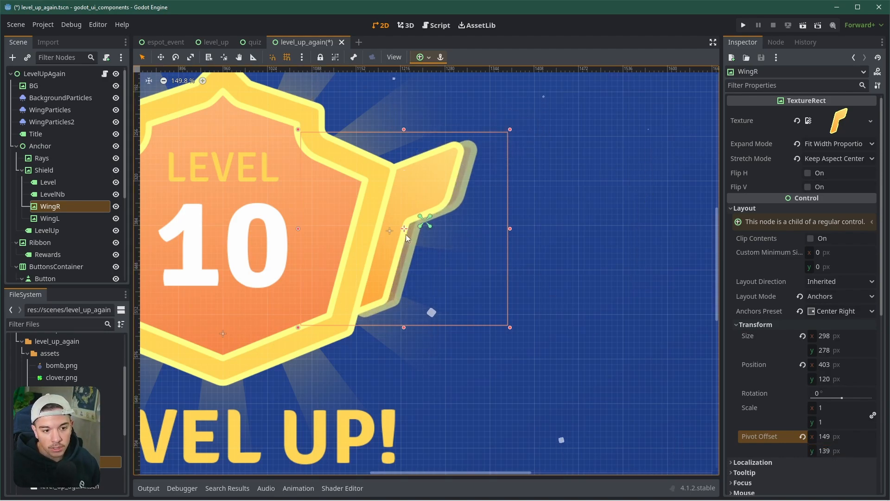
{"action": "left_click_drag", "start_coordinate": [835, 436], "coordinate": [824, 436]}
Step: Copy WingR's pivot offset value and paste it into the pivot offset of WingL
{"action": "right_click", "coordinate": [761, 437]}
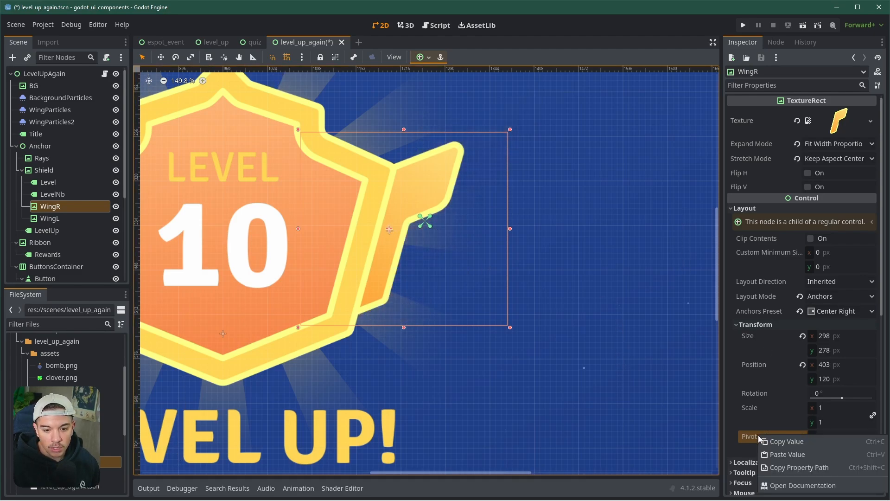
{"action": "left_click", "coordinate": [779, 441]}
{"action": "left_click", "coordinate": [51, 230]}
{"action": "left_click", "coordinate": [50, 219]}
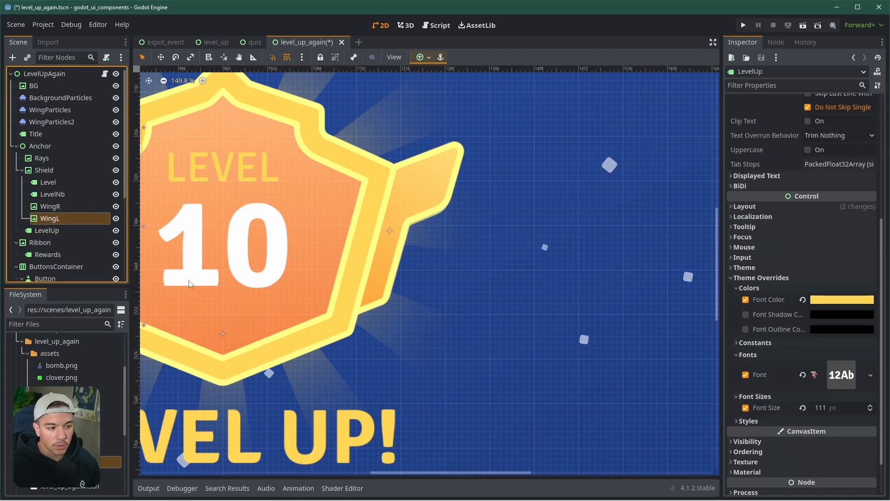
{"action": "scroll", "coordinate": [329, 308], "scroll_direction": "down", "scroll_amount": 6}
{"action": "middle_click_drag", "start_coordinate": [328, 308], "coordinate": [484, 305]}
{"action": "right_click", "coordinate": [772, 437]}
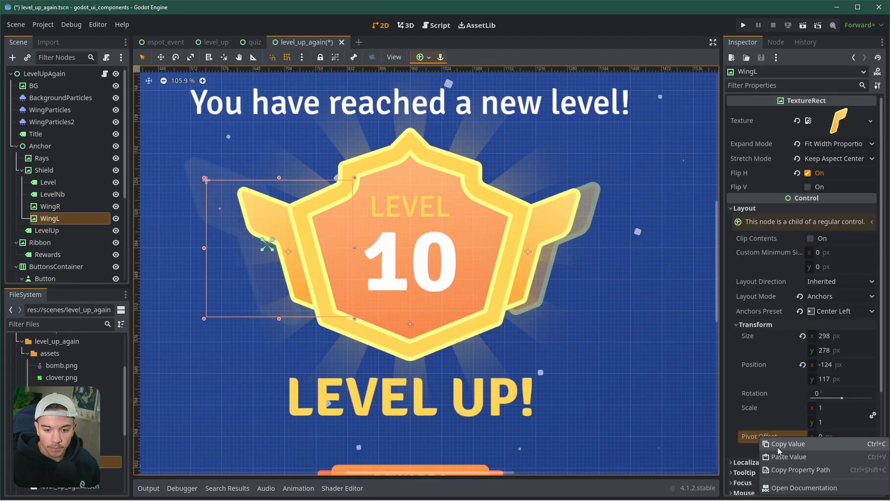
{"action": "left_click", "coordinate": [779, 458]}
Step: Increase WingL's horizontal pivot offset to 166.19 px to mirror the other wing's pivot, and save the scene
{"action": "scroll", "coordinate": [275, 250], "scroll_direction": "up", "scroll_amount": 3}
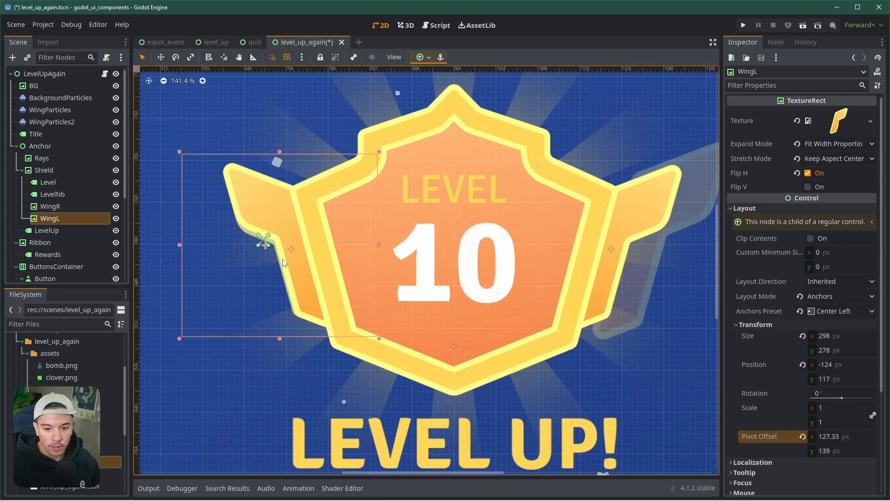
{"action": "left_click_drag", "start_coordinate": [830, 436], "coordinate": [862, 437]}
{"action": "scroll", "coordinate": [438, 354], "scroll_direction": "down", "scroll_amount": 4}
{"action": "middle_click_drag", "start_coordinate": [439, 354], "coordinate": [347, 353]}
{"action": "scroll", "coordinate": [344, 354], "scroll_direction": "down", "scroll_amount": 3}
{"action": "key", "text": "ctrl+s"}
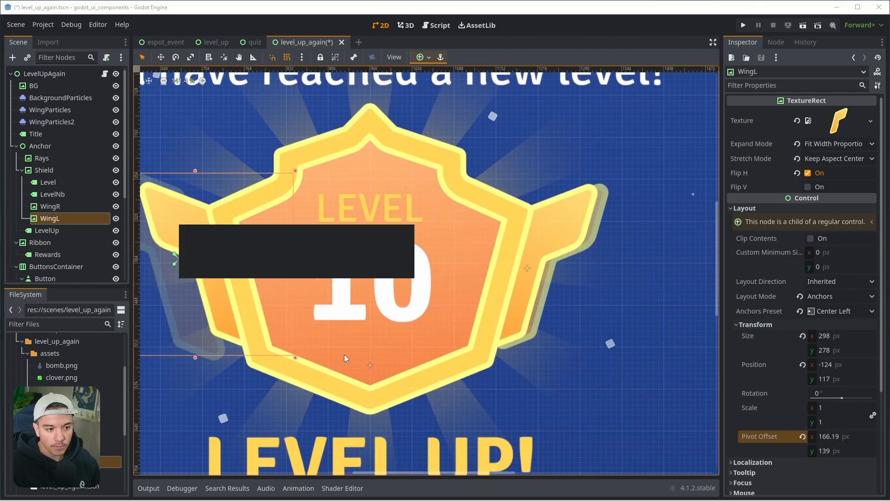
{"action": "scroll", "coordinate": [344, 366], "scroll_direction": "down", "scroll_amount": 1}
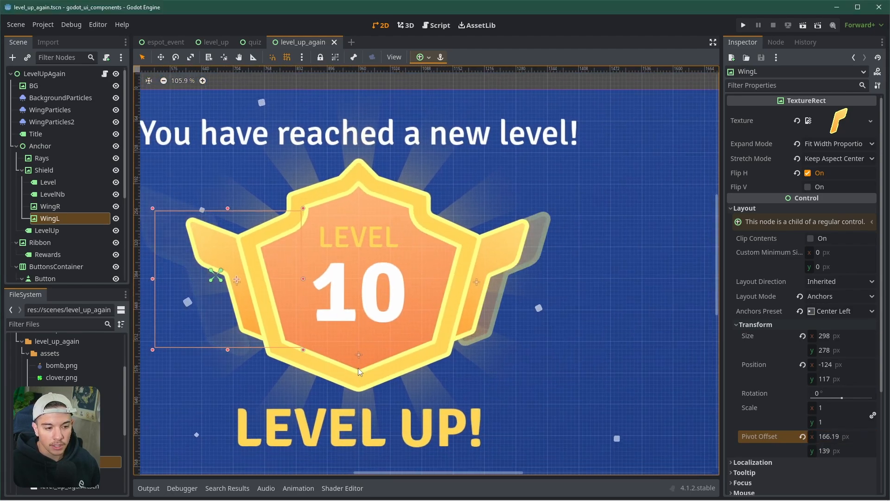
Step: Open LevelUpAgain's script, widen the code area, and insert two blank lines above the wing_r tween in animate()
{"action": "left_click", "coordinate": [105, 74]}
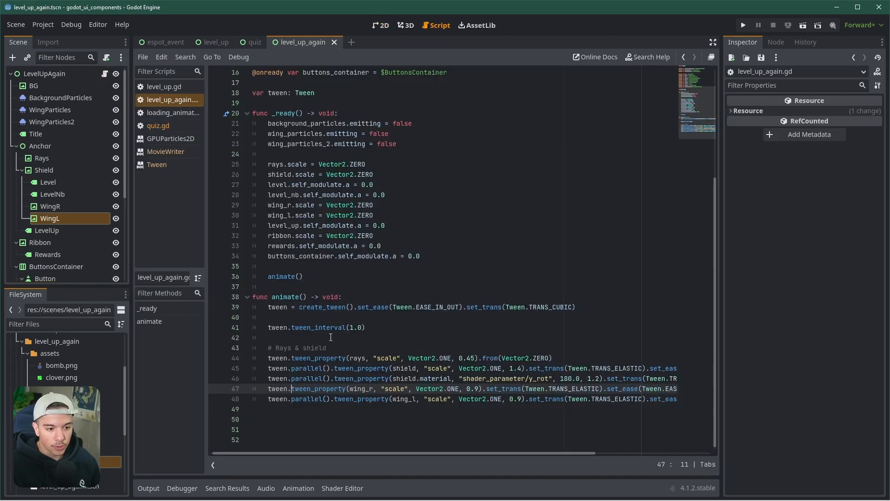
{"action": "left_click_drag", "start_coordinate": [722, 266], "coordinate": [784, 268]}
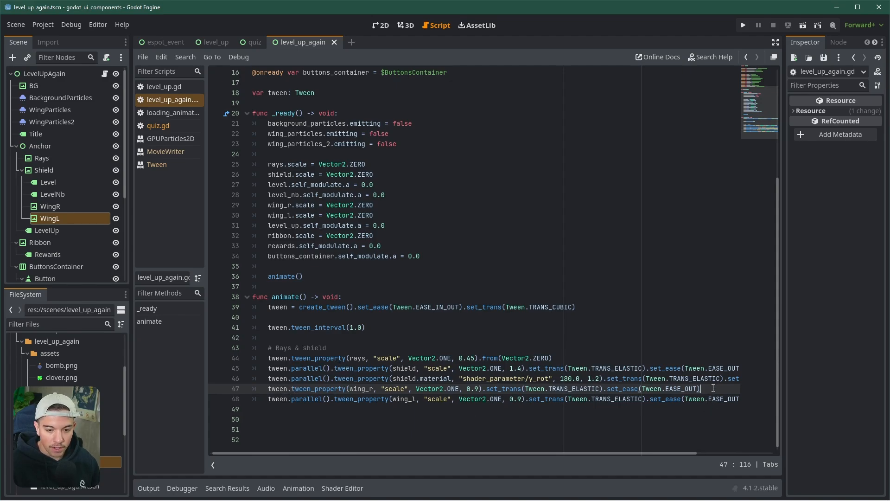
{"action": "left_click", "coordinate": [267, 389]}
{"action": "key", "text": "Return"}
{"action": "key", "text": "Return"}
{"action": "key", "text": "Up"}
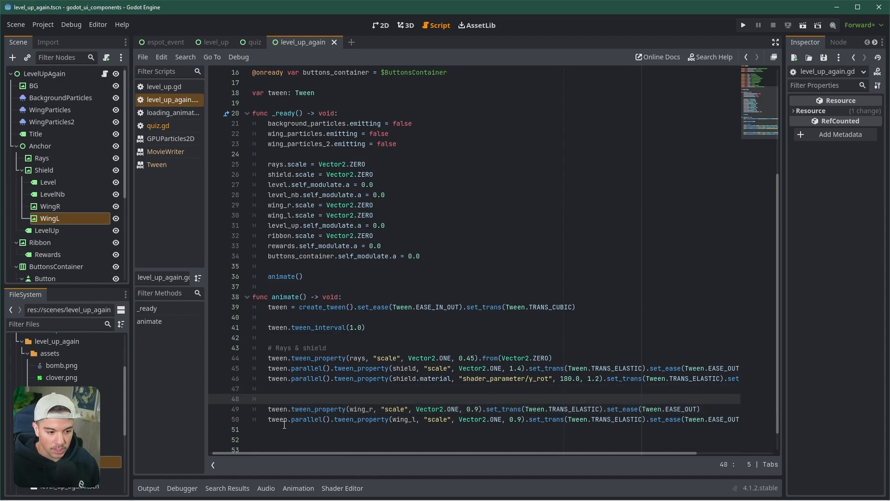
{"action": "key", "text": "Down"}
{"action": "key", "text": "ctrl+Right"}
{"action": "key", "text": "ctrl+Right"}
{"action": "key", "text": "ctrl+Left"}
{"action": "key", "text": "Up"}
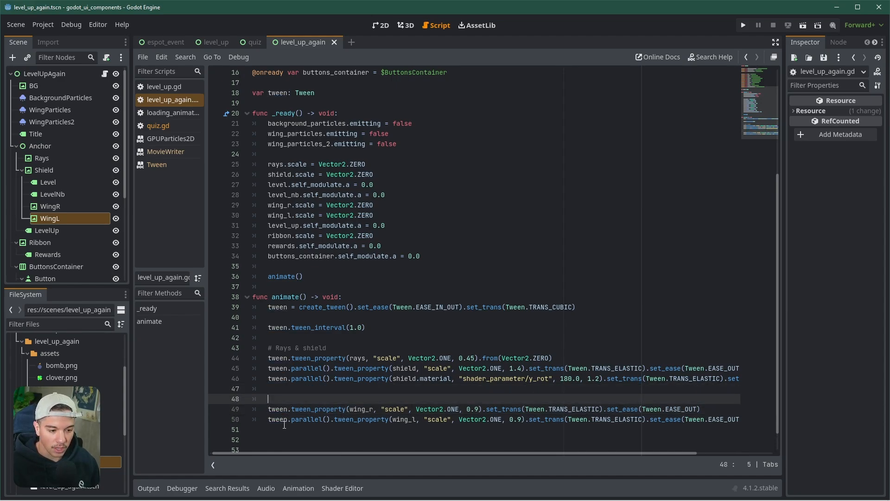
{"action": "type", "text": "tween"}
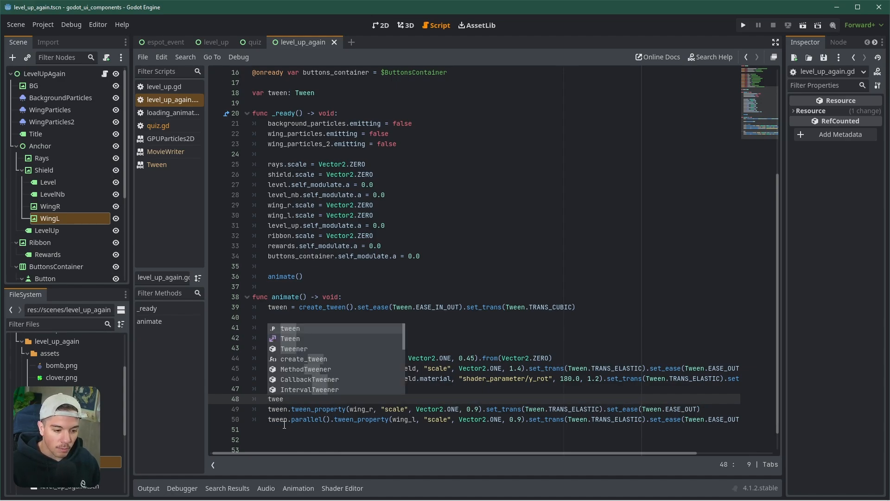
{"action": "key", "text": "BackSpace"}
{"action": "key", "text": "BackSpace"}
{"action": "key", "text": "BackSpace"}
{"action": "key", "text": "BackSpace"}
{"action": "key", "text": "BackSpace"}
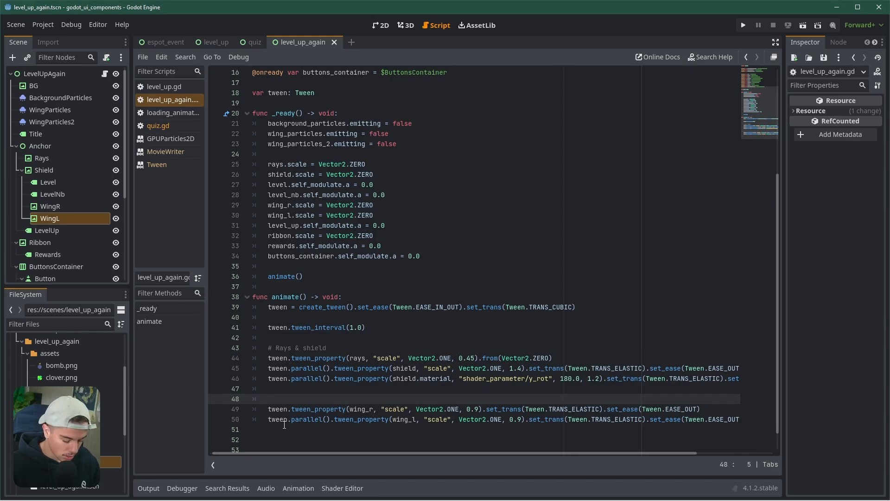
Step: Add the line tween.tween_interval(0.9) directly above the wing_r tween in animate()
{"action": "type", "text": "tween"}
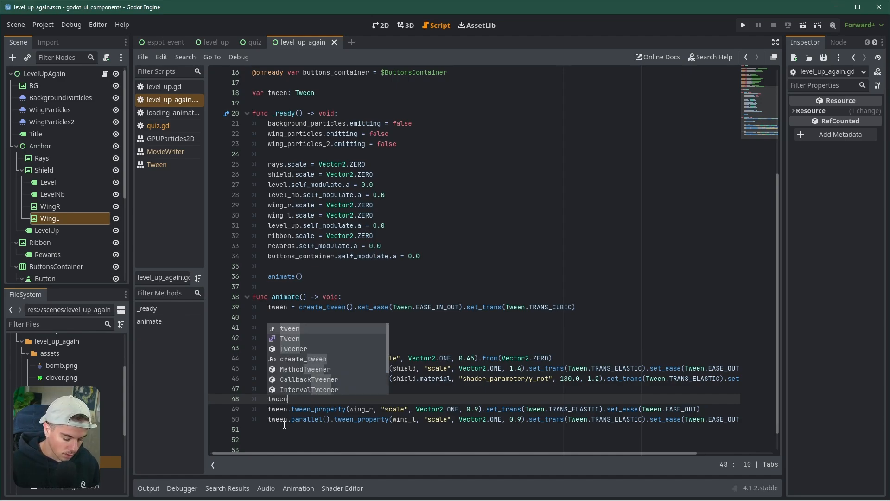
{"action": "type", "text": ".twee"}
{"action": "key", "text": "Down"}
{"action": "key", "text": "Return"}
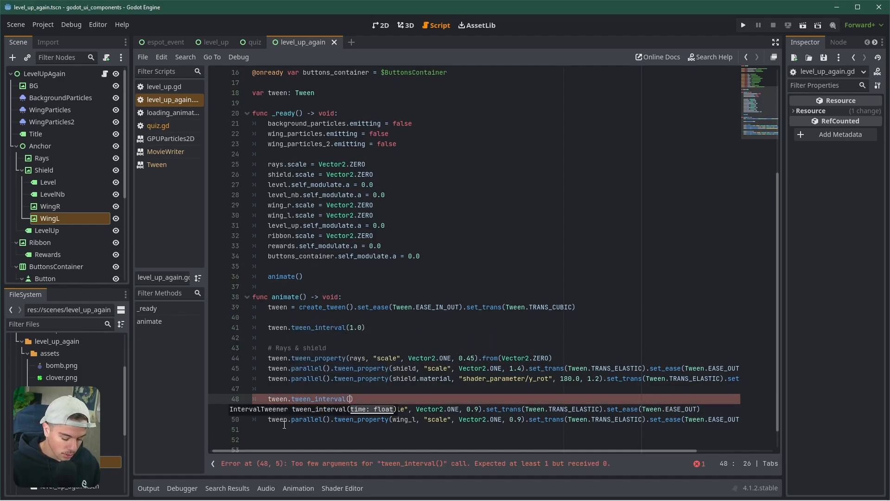
{"action": "type", "text": "0.9)"}
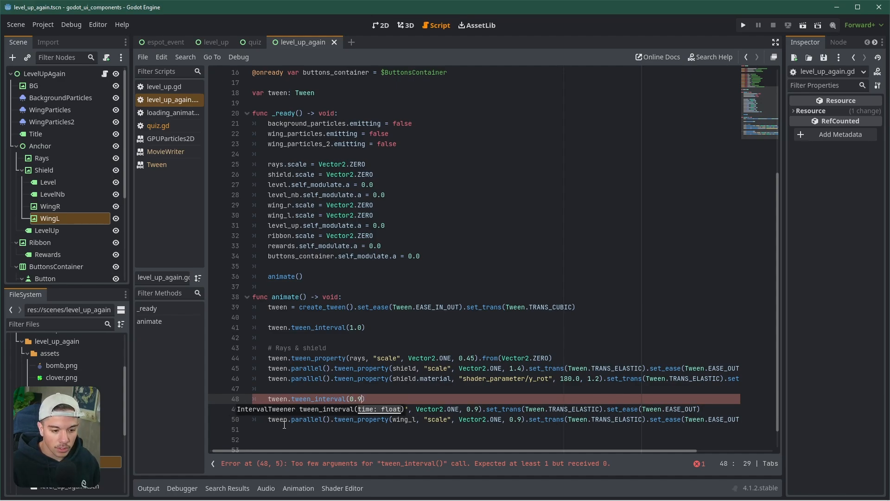
{"action": "key", "text": "Down"}
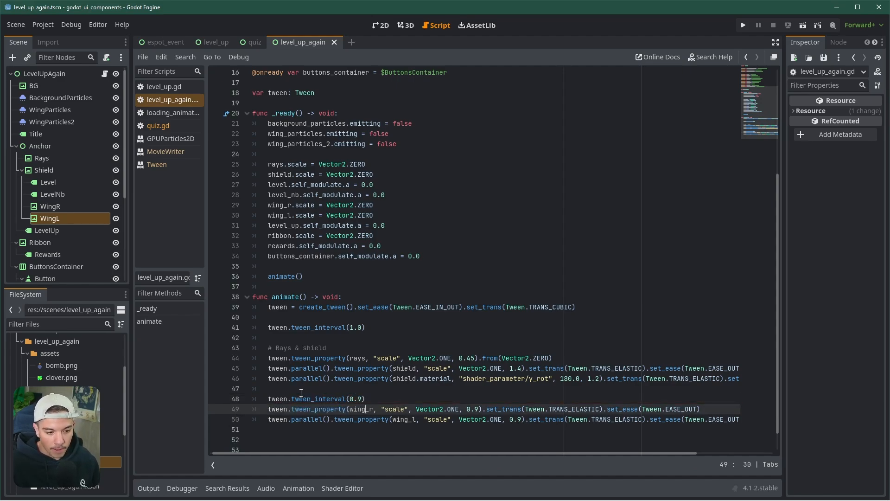
Step: Insert parallel(). before tween_interval(0.9), copying it from the shield material tween line, and save the script
{"action": "left_click", "coordinate": [295, 379]}
{"action": "key", "text": "ctrl+c"}
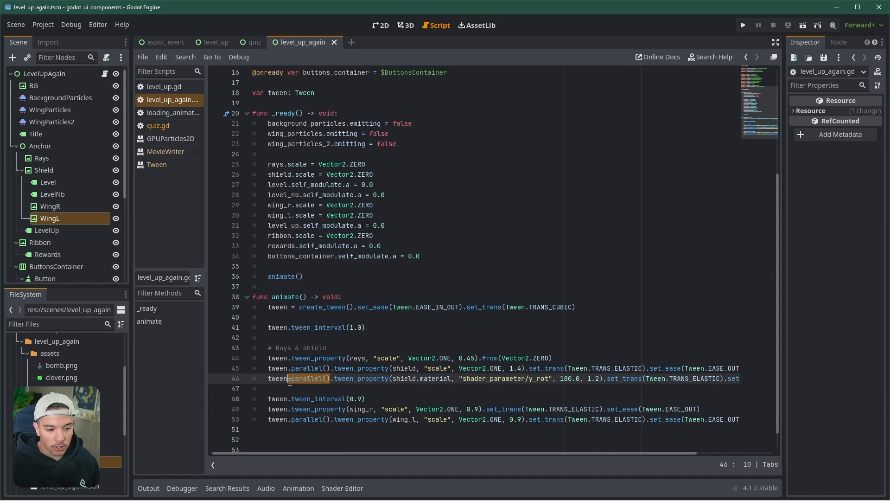
{"action": "left_click", "coordinate": [292, 399]}
{"action": "key", "text": "ctrl+v"}
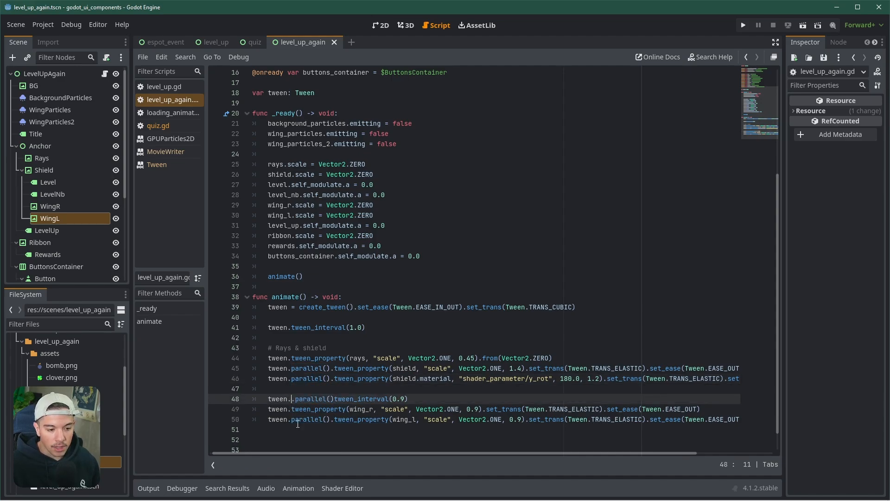
{"action": "key", "text": "Delete"}
{"action": "key", "text": "ctrl+Right"}
{"action": "key", "text": "ctrl+Right"}
{"action": "type", "text": "."}
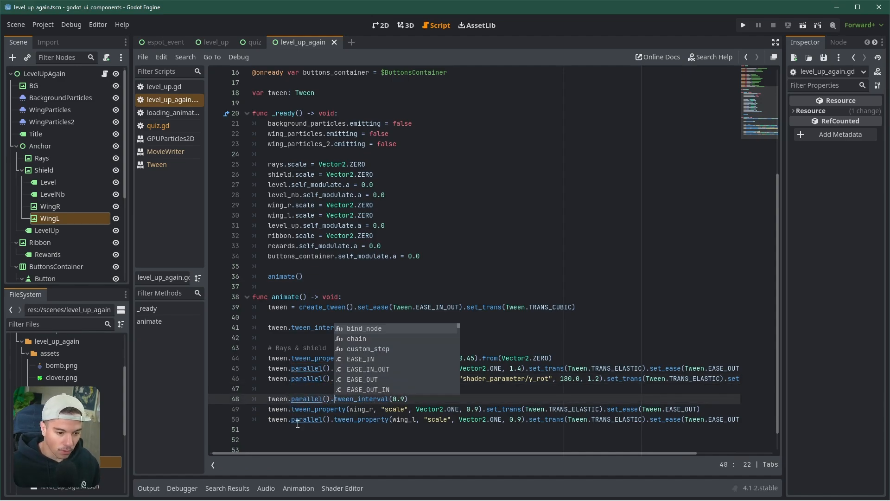
{"action": "key", "text": "ctrl+s"}
{"action": "double_click", "coordinate": [308, 410]}
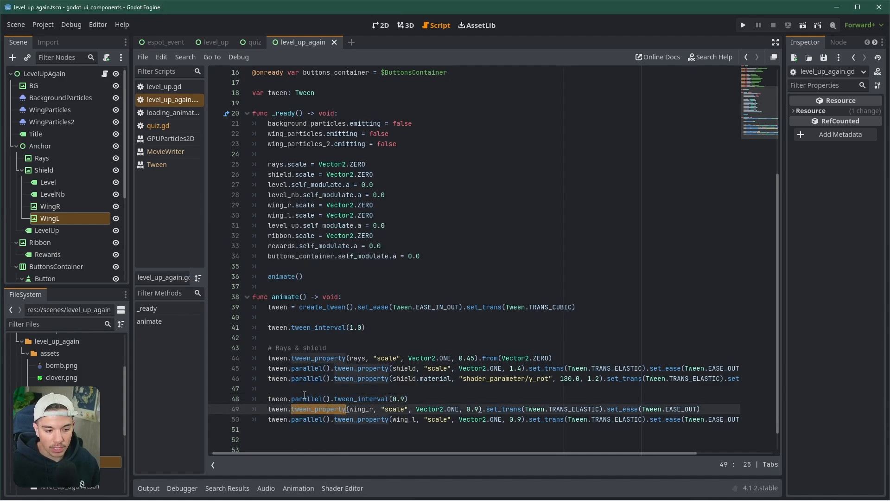
{"action": "double_click", "coordinate": [370, 399]}
{"action": "double_click", "coordinate": [319, 412]}
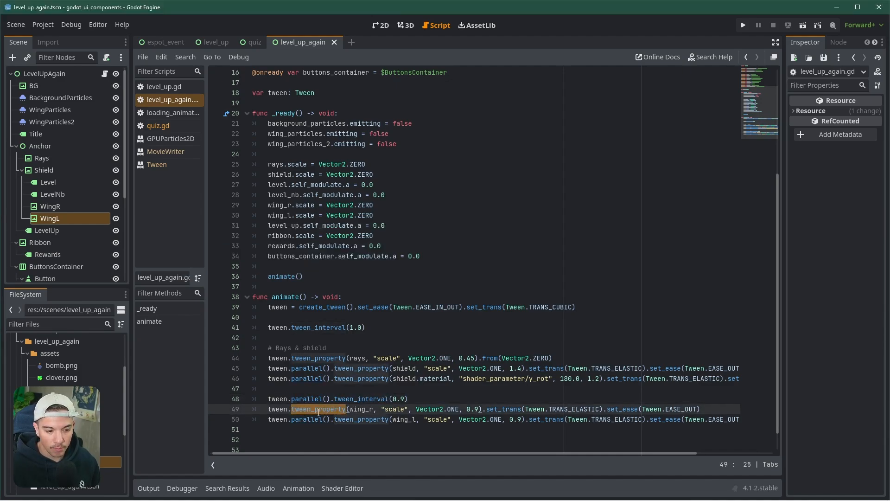
Step: Run the current scene to check the timing of the wing animation, and close the game window and output log
{"action": "left_click", "coordinate": [803, 25]}
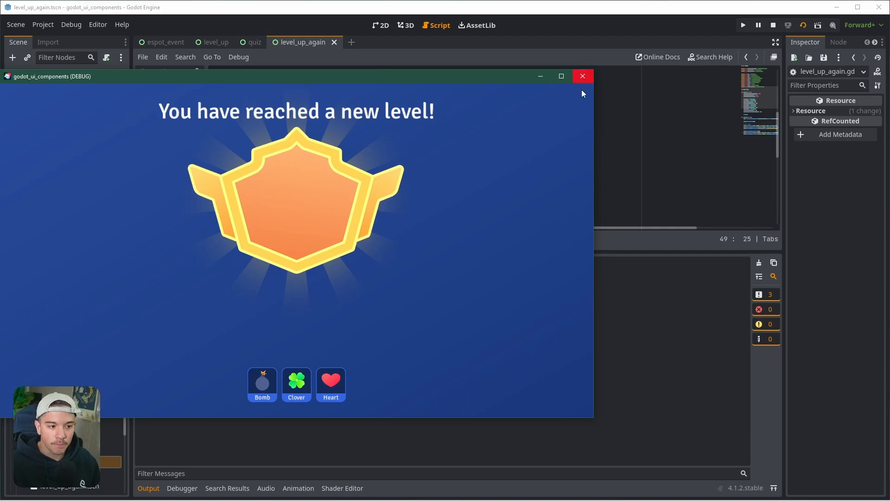
{"action": "left_click", "coordinate": [583, 77]}
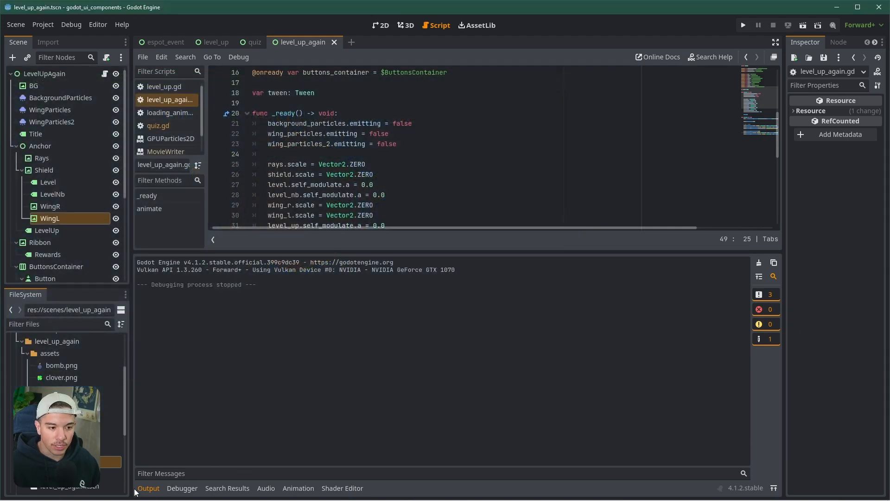
{"action": "left_click", "coordinate": [149, 488]}
{"action": "scroll", "coordinate": [375, 354], "scroll_direction": "down", "scroll_amount": 1}
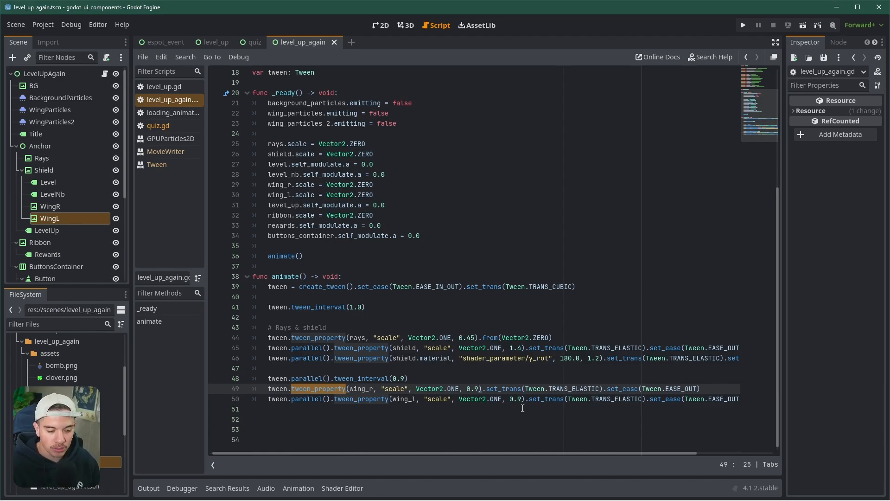
Step: Examine how the rays, shield, interval and wing tweens in animate() are chained or run in parallel
{"action": "left_click", "coordinate": [361, 379]}
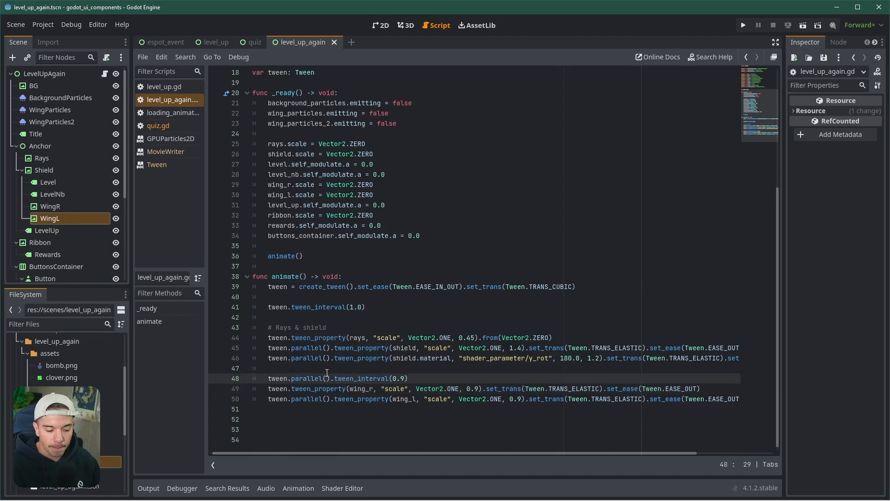
{"action": "double_click", "coordinate": [315, 348]}
{"action": "double_click", "coordinate": [328, 338]}
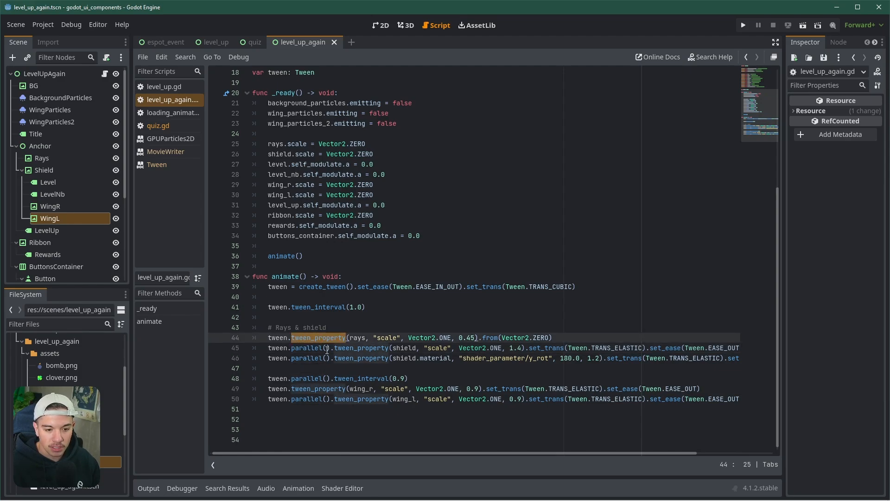
{"action": "double_click", "coordinate": [319, 379]}
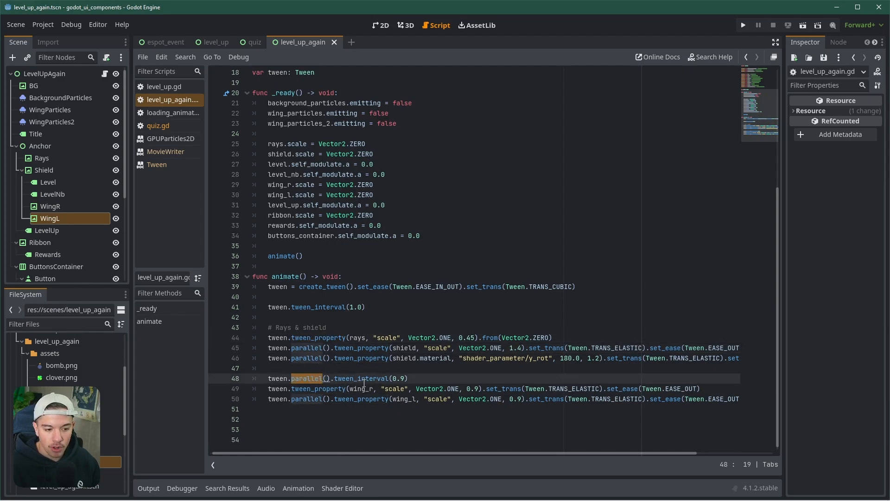
{"action": "left_click_drag", "start_coordinate": [413, 378], "coordinate": [293, 379]}
{"action": "double_click", "coordinate": [318, 358]}
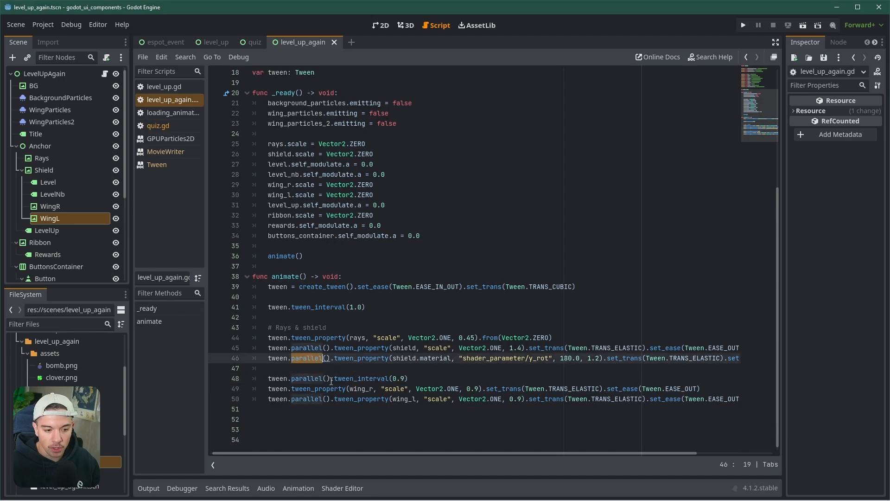
{"action": "double_click", "coordinate": [312, 388]}
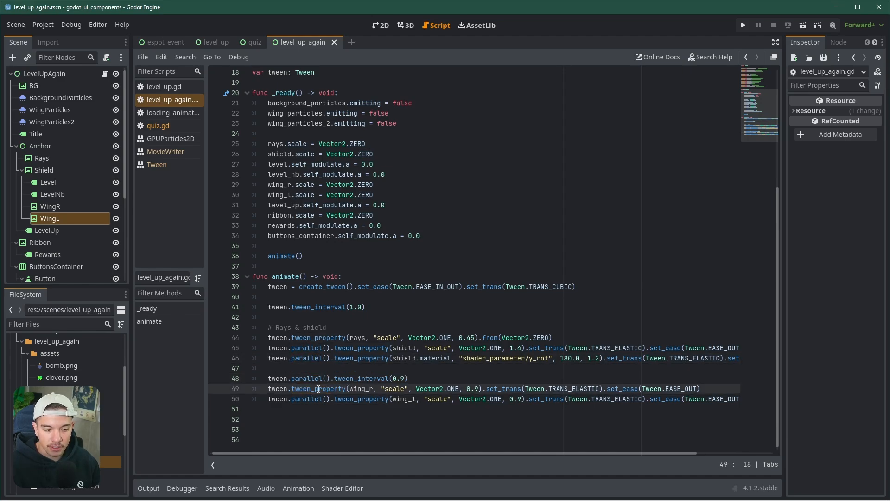
{"action": "left_click_drag", "start_coordinate": [408, 380], "coordinate": [264, 379]}
Step: Shorten the parallel tween_interval before the wing tweens to 0.2, save the script, and run the current scene
{"action": "left_click", "coordinate": [405, 379]}
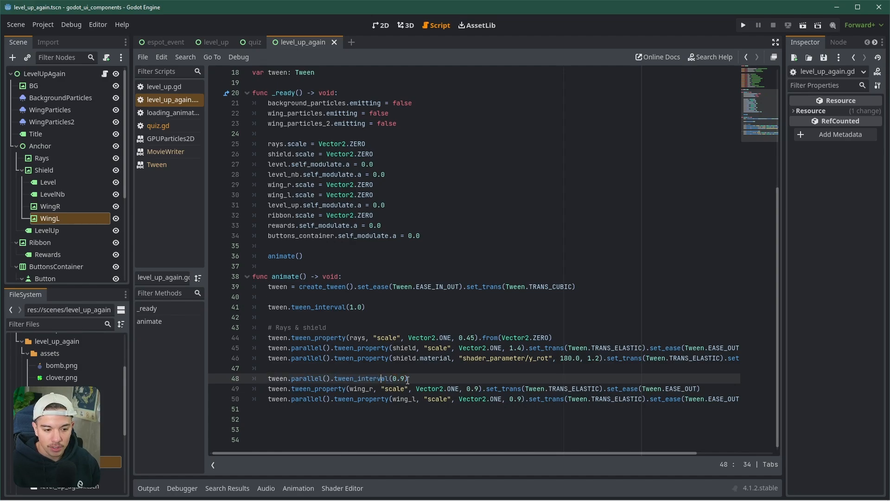
{"action": "key", "text": "ctrl+s"}
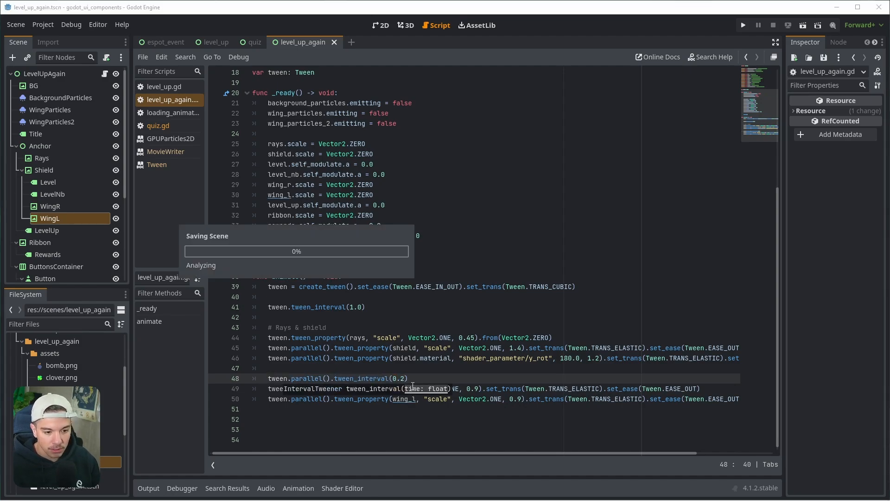
{"action": "left_click", "coordinate": [803, 25]}
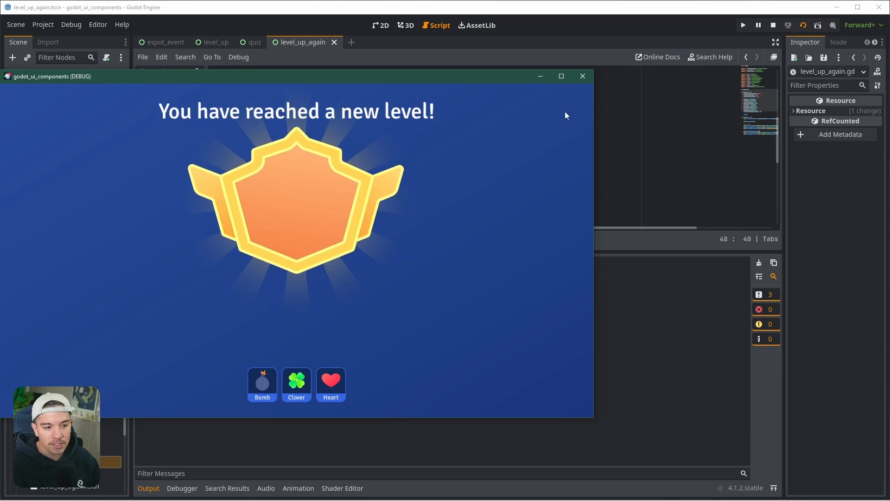
Step: Close the running game and output log, and examine how the rays, shield, interval and wing tweens are sequenced in animate()
{"action": "left_click", "coordinate": [583, 76]}
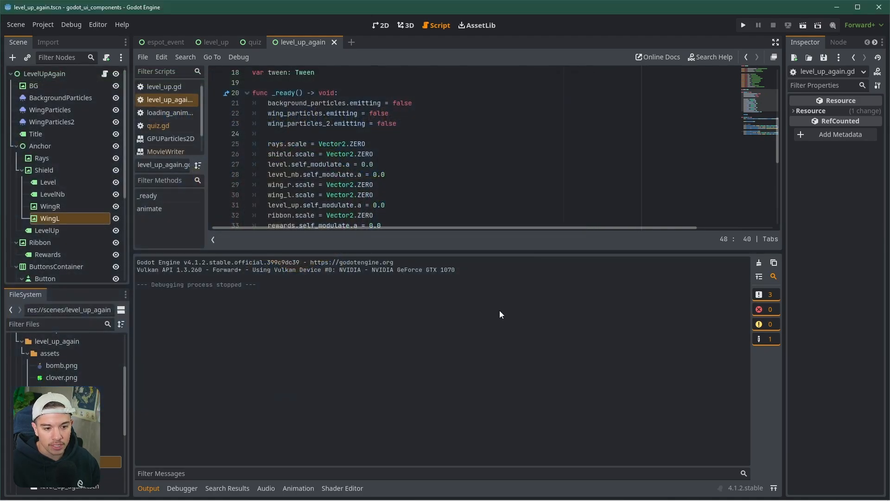
{"action": "left_click", "coordinate": [149, 488]}
{"action": "left_click", "coordinate": [406, 379]}
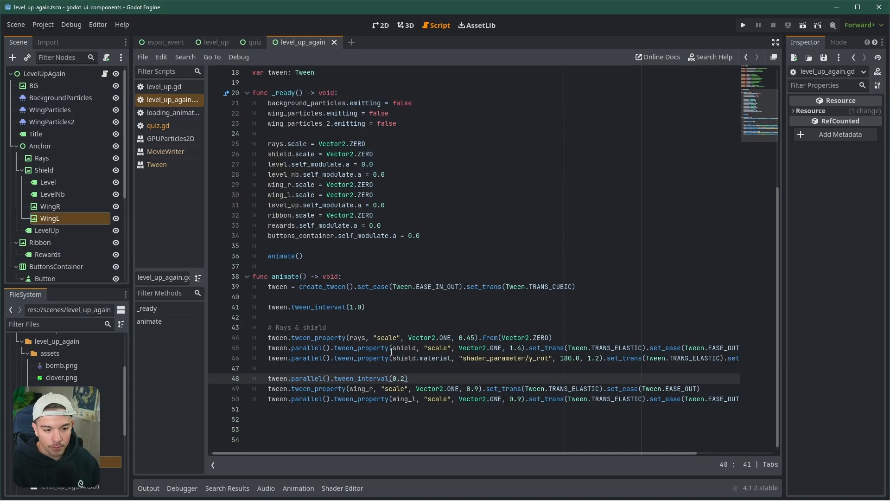
{"action": "left_click_drag", "start_coordinate": [268, 338], "coordinate": [278, 366]}
{"action": "left_click_drag", "start_coordinate": [389, 358], "coordinate": [282, 347]}
{"action": "double_click", "coordinate": [318, 338]}
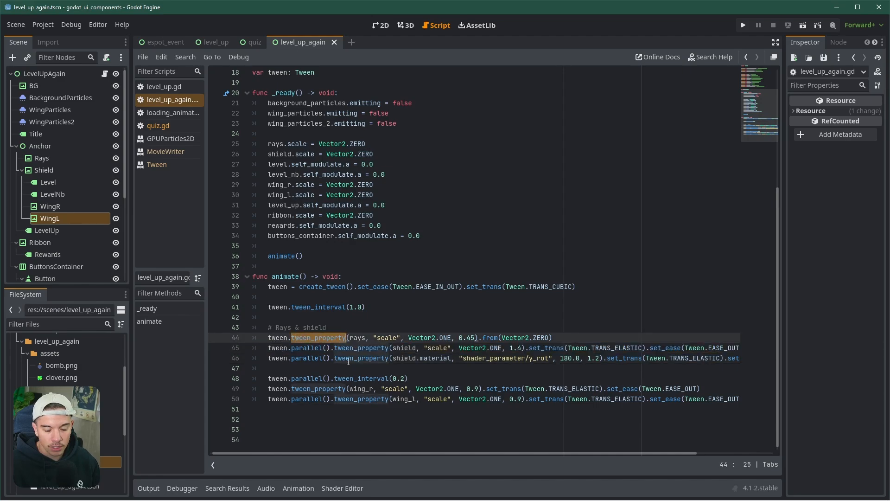
{"action": "double_click", "coordinate": [308, 389]}
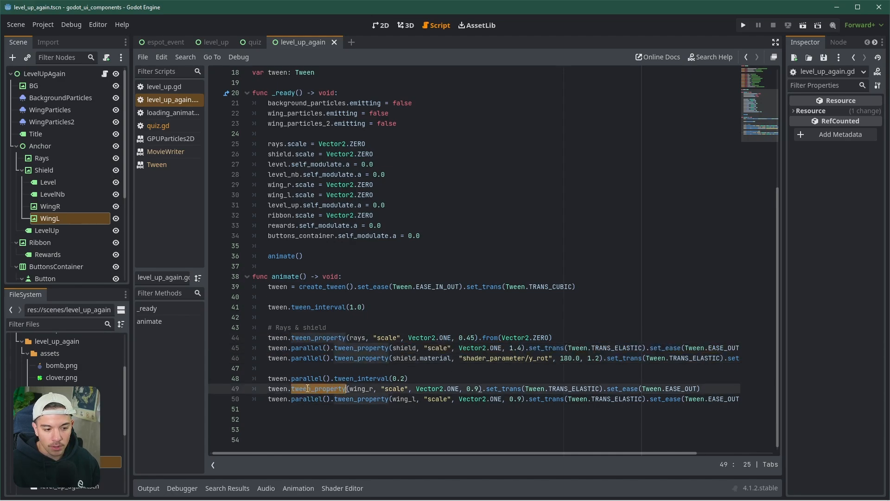
{"action": "left_click", "coordinate": [519, 348]}
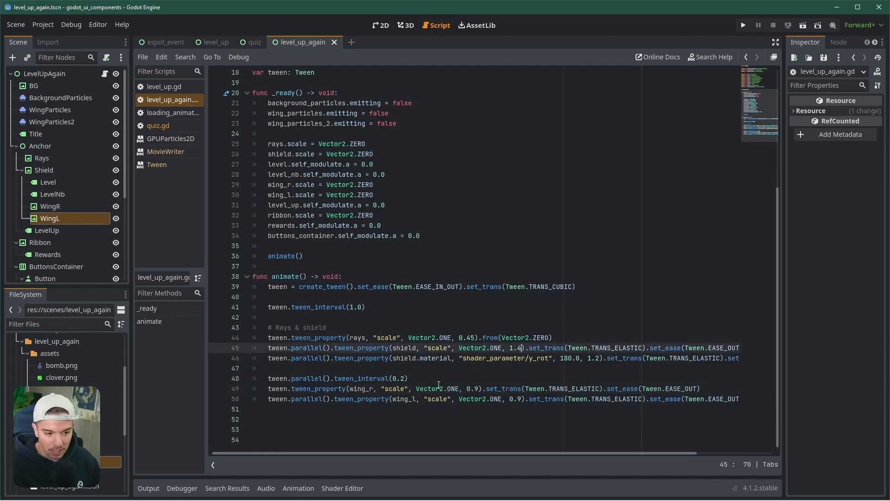
{"action": "double_click", "coordinate": [352, 379]}
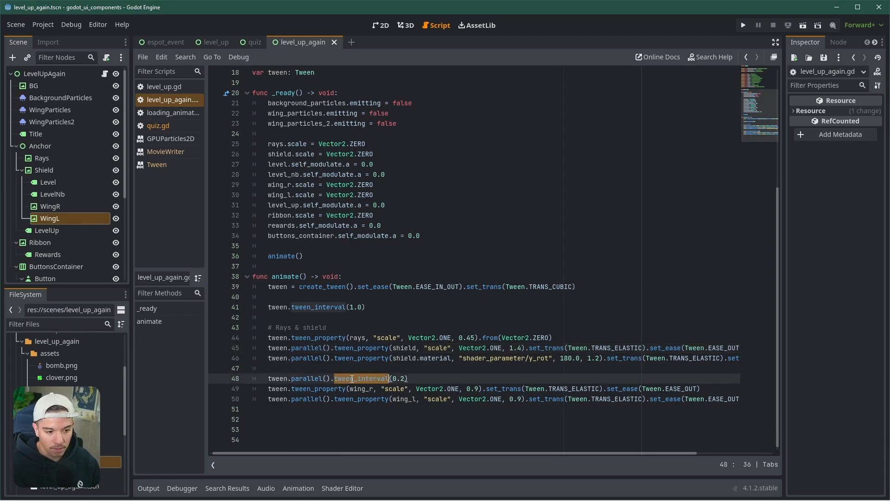
{"action": "left_click", "coordinate": [367, 379]}
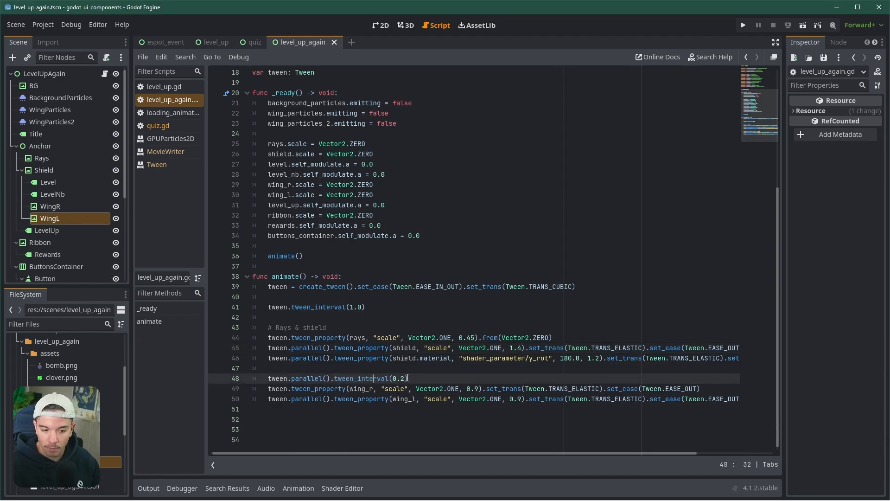
Step: Consult the Tween documentation for parallel() and the list of Tween methods, and return to the level_up_again.gd script
{"action": "left_click", "coordinate": [306, 378], "text": "ctrl"}
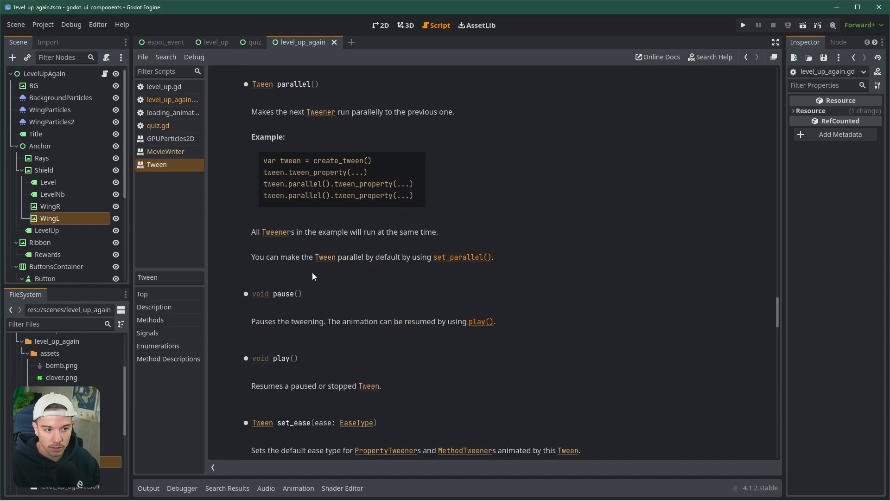
{"action": "scroll", "coordinate": [351, 254], "scroll_direction": "up", "scroll_amount": 3}
{"action": "scroll", "coordinate": [351, 254], "scroll_direction": "up", "scroll_amount": 15}
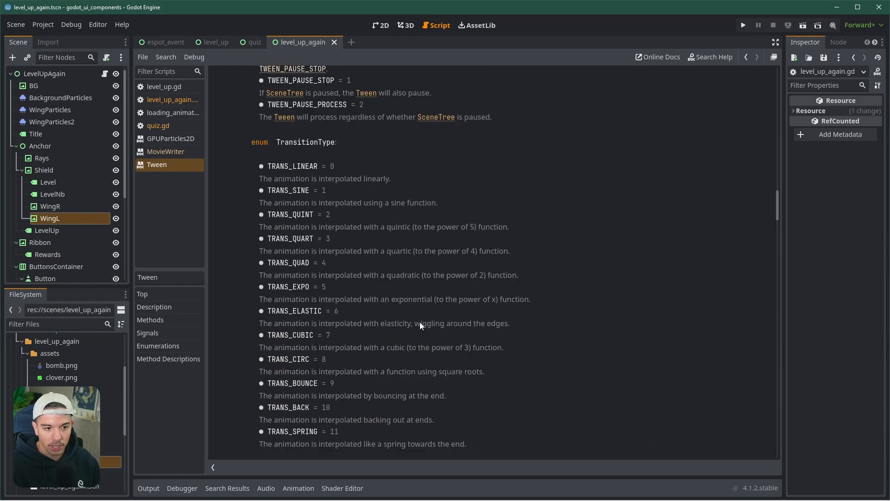
{"action": "scroll", "coordinate": [420, 325], "scroll_direction": "up", "scroll_amount": 10}
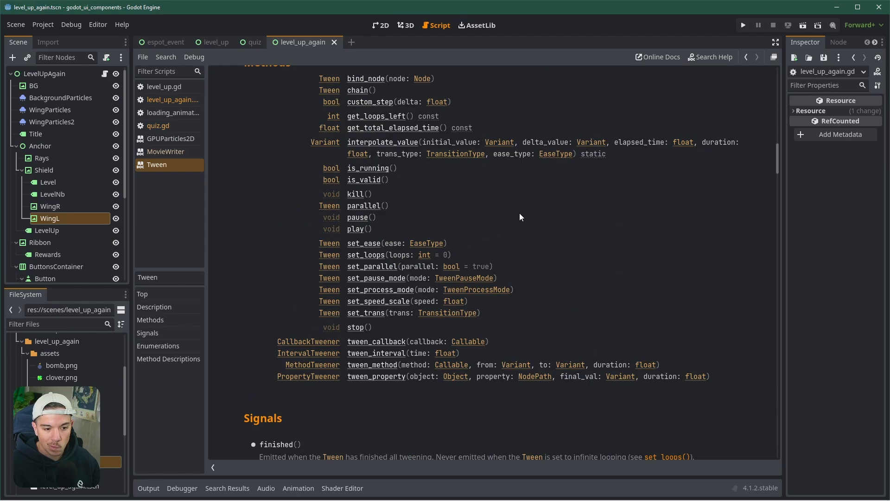
{"action": "scroll", "coordinate": [520, 216], "scroll_direction": "up", "scroll_amount": 3}
{"action": "scroll", "coordinate": [516, 218], "scroll_direction": "down", "scroll_amount": 2}
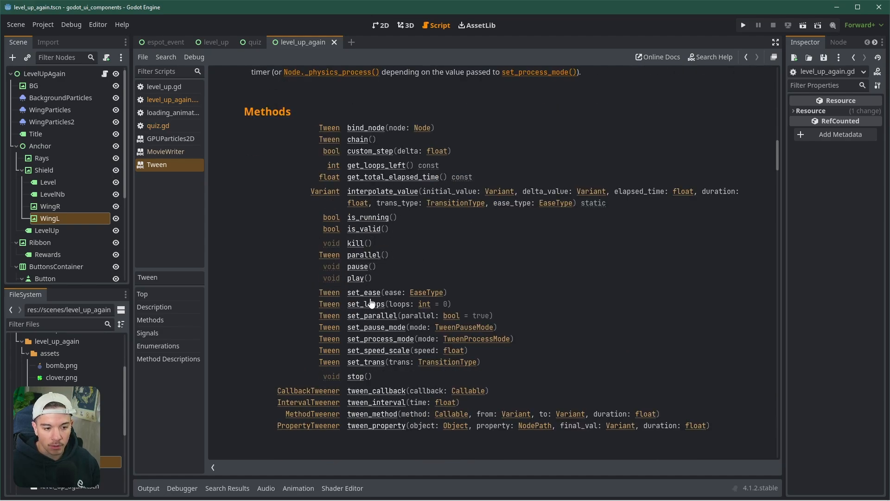
{"action": "left_click", "coordinate": [171, 99]}
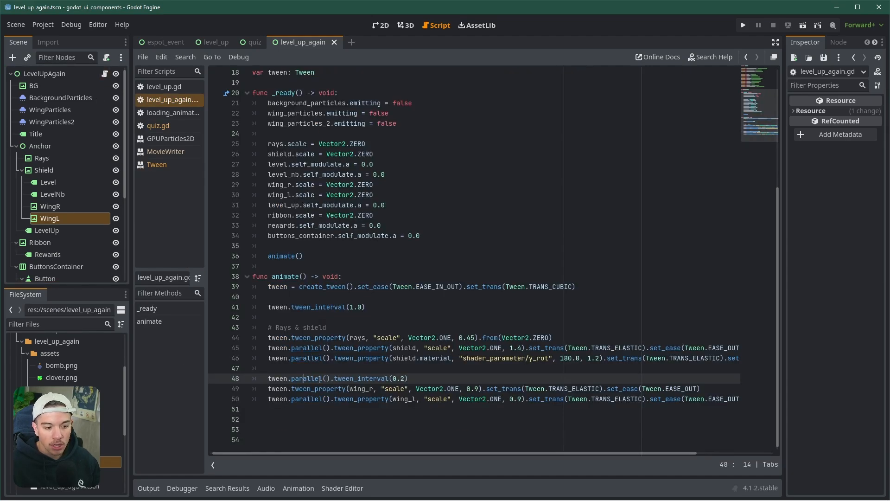
Step: Declare a second variable, var tween2: Tween, directly below the existing tween variable by duplicating its line
{"action": "left_click", "coordinate": [425, 374]}
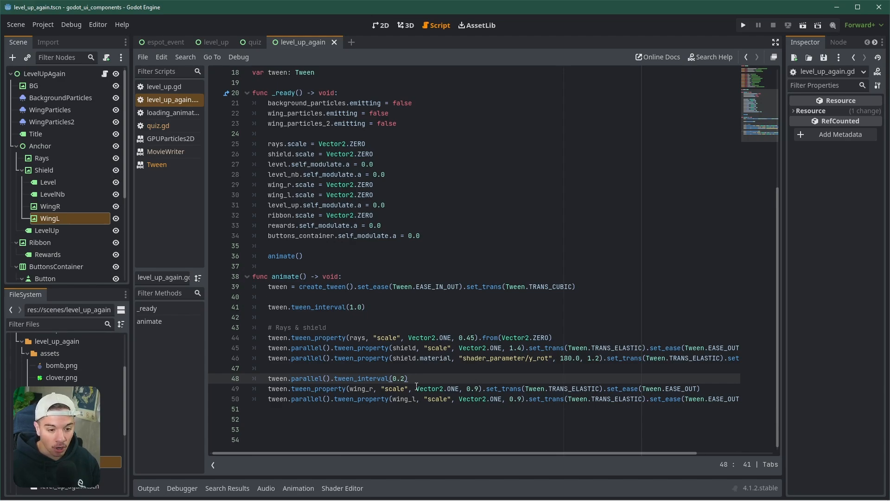
{"action": "left_click", "coordinate": [381, 306]}
{"action": "scroll", "coordinate": [298, 315], "scroll_direction": "up", "scroll_amount": 2}
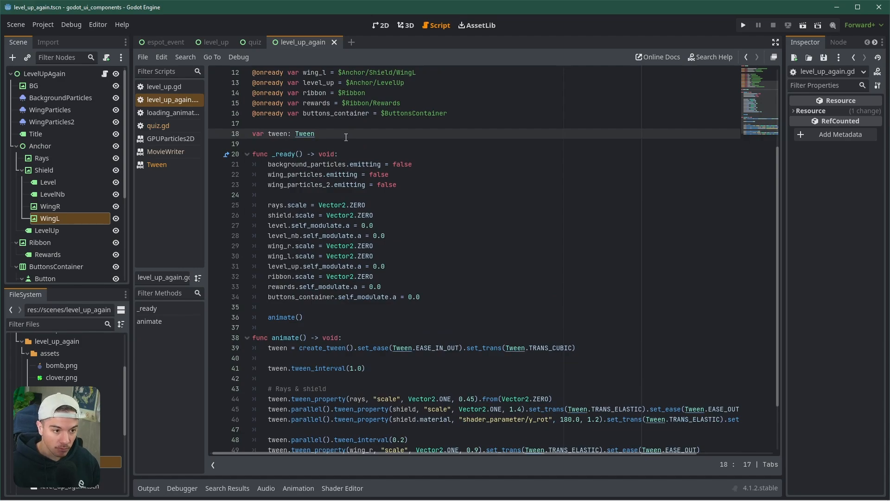
{"action": "key", "text": "ctrl+shift+d"}
{"action": "left_click", "coordinate": [287, 144]}
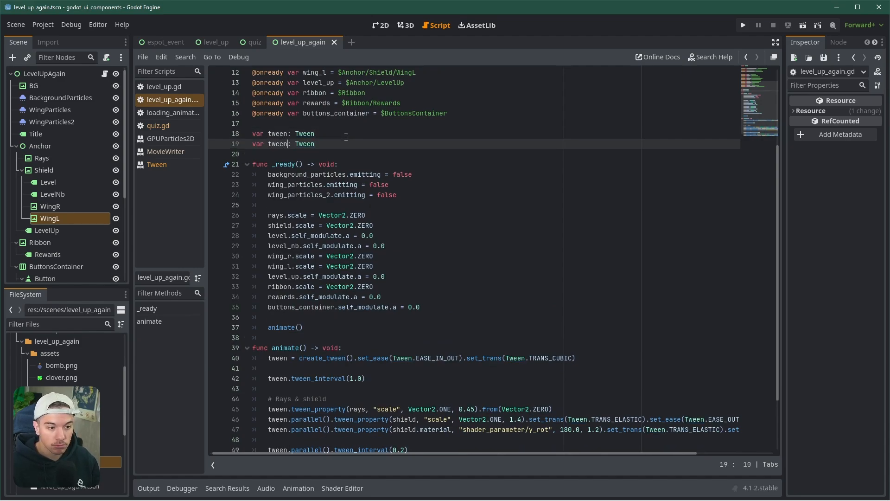
{"action": "type", "text": "2"}
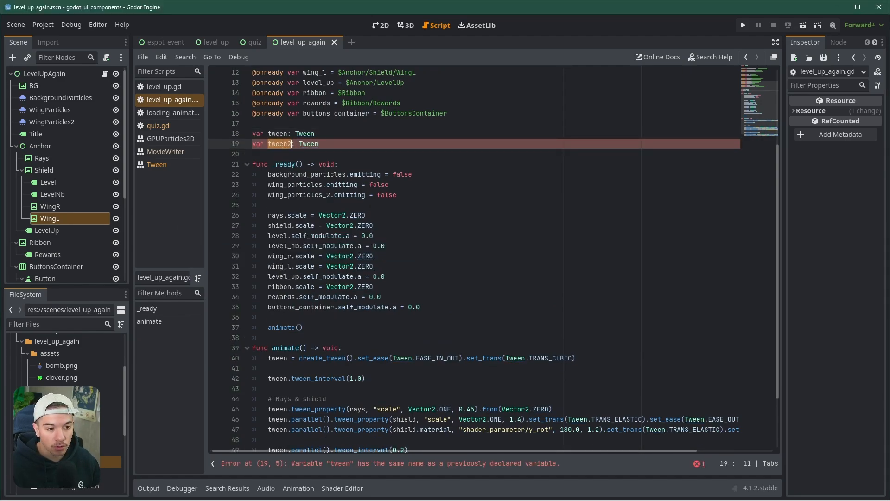
Step: Duplicate the create_tween() line in animate(), assign the copy to tween2, and save the script
{"action": "scroll", "coordinate": [362, 268], "scroll_direction": "down", "scroll_amount": 3}
{"action": "left_click", "coordinate": [563, 286]}
{"action": "key", "text": "ctrl+shift+d"}
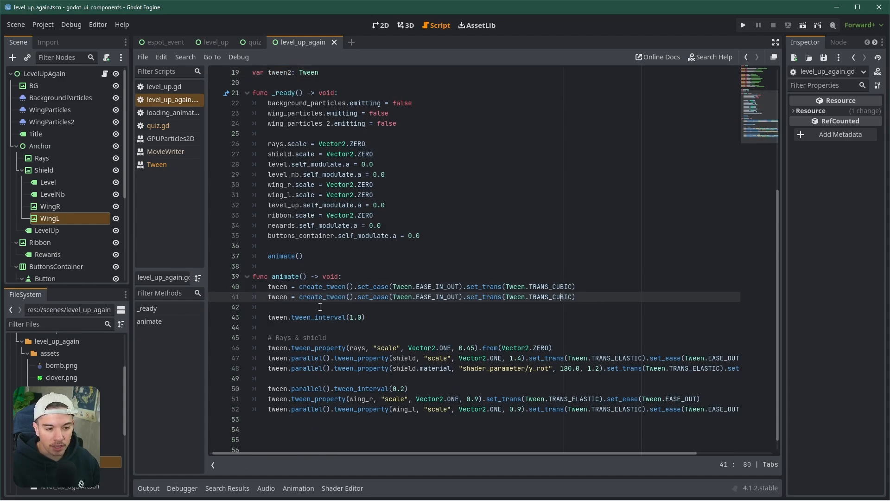
{"action": "left_click", "coordinate": [288, 297]}
{"action": "type", "text": "2"}
{"action": "key", "text": "ctrl+s"}
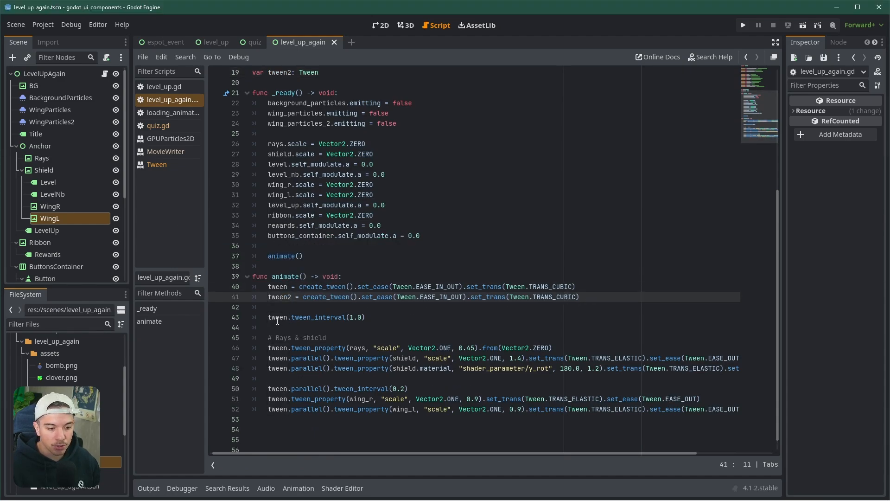
Step: Change the interval line before the wing tweens to tween2.tween_interval(0.6), removing its parallel() call
{"action": "double_click", "coordinate": [280, 298]}
{"action": "key", "text": "ctrl+c"}
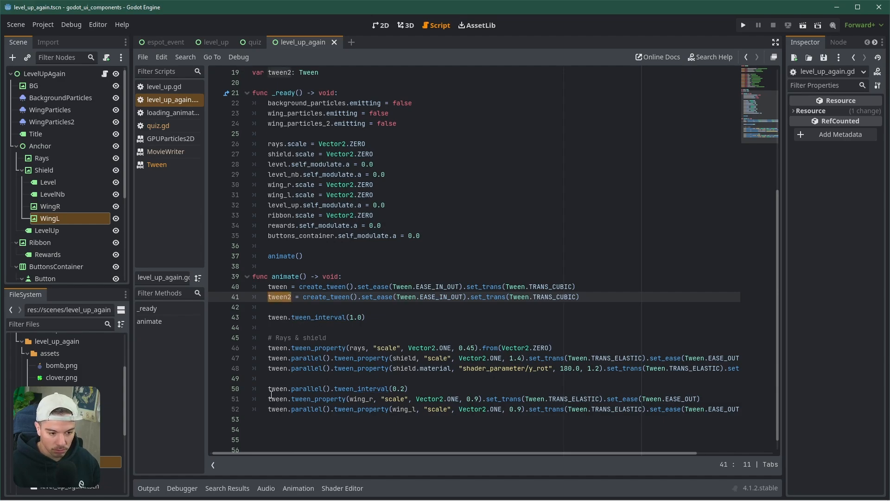
{"action": "double_click", "coordinate": [274, 389]}
{"action": "key", "text": "ctrl+v"}
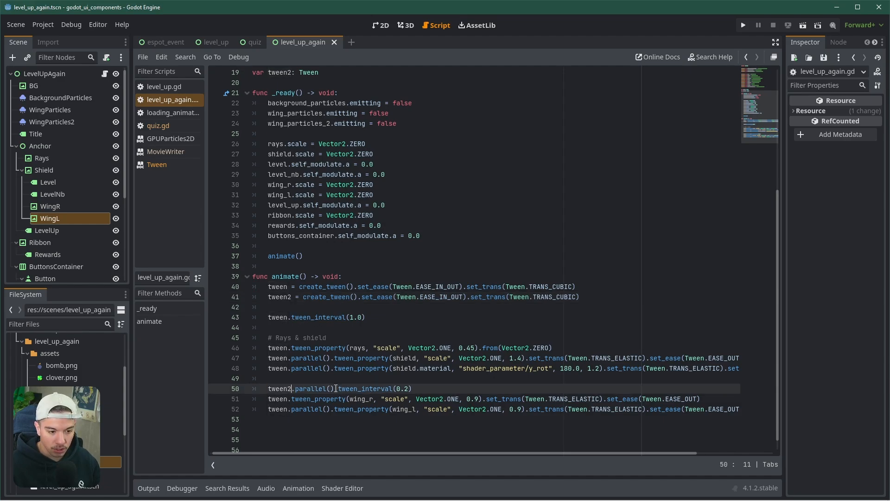
{"action": "left_click_drag", "start_coordinate": [336, 389], "coordinate": [295, 391]}
{"action": "key", "text": "BackSpace"}
{"action": "key", "text": "BackSpace"}
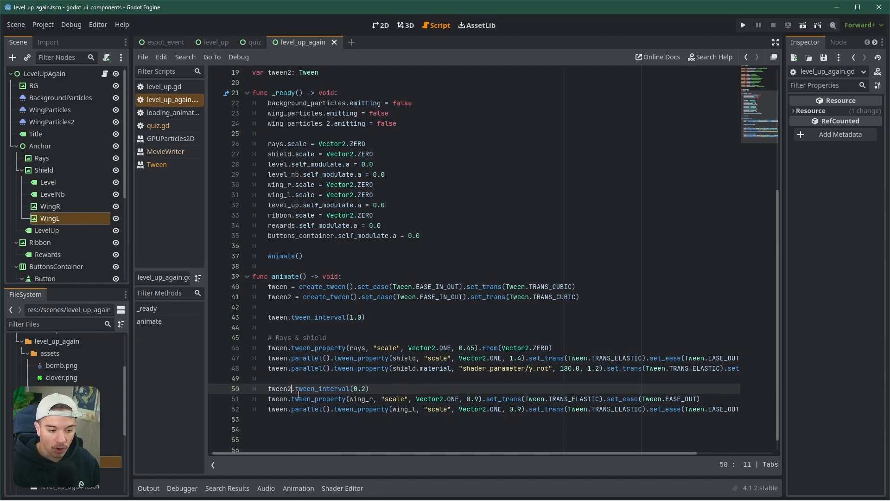
{"action": "left_click", "coordinate": [367, 388]}
{"action": "key", "text": "BackSpace"}
{"action": "type", "text": "6"}
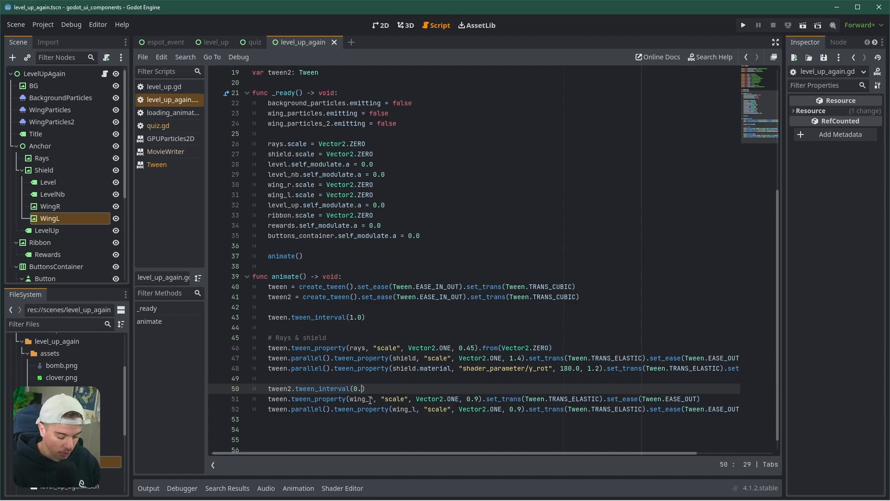
Step: Replace tween with tween2 in the wing_r and wing_l scale tween lines, and save the script
{"action": "double_click", "coordinate": [281, 389]}
{"action": "key", "text": "ctrl+c"}
{"action": "double_click", "coordinate": [280, 399]}
{"action": "key", "text": "ctrl+v"}
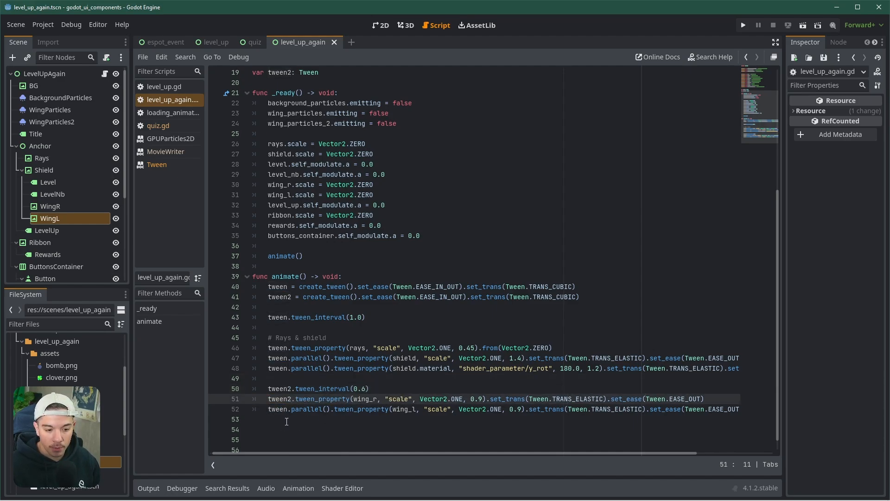
{"action": "double_click", "coordinate": [275, 409]}
{"action": "key", "text": "ctrl+v"}
{"action": "key", "text": "ctrl+s"}
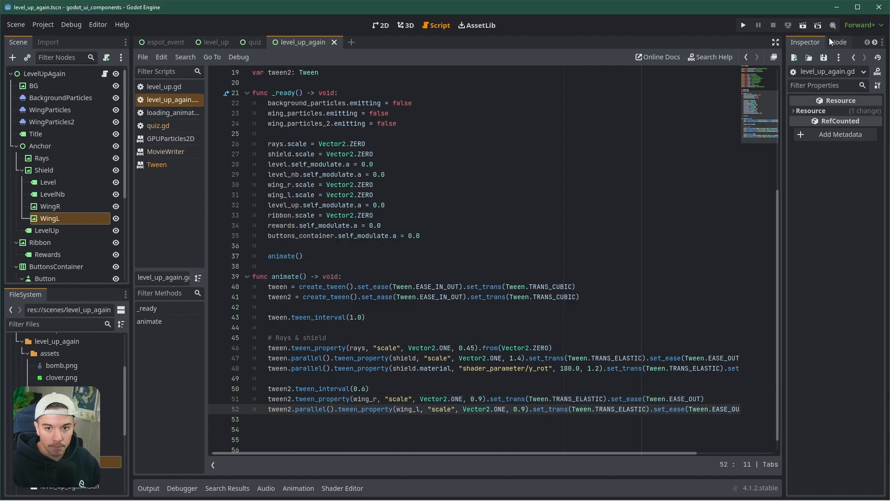
Step: Run the current scene to check the wing animation driven by tween2, and close the game window and output log
{"action": "left_click", "coordinate": [806, 25]}
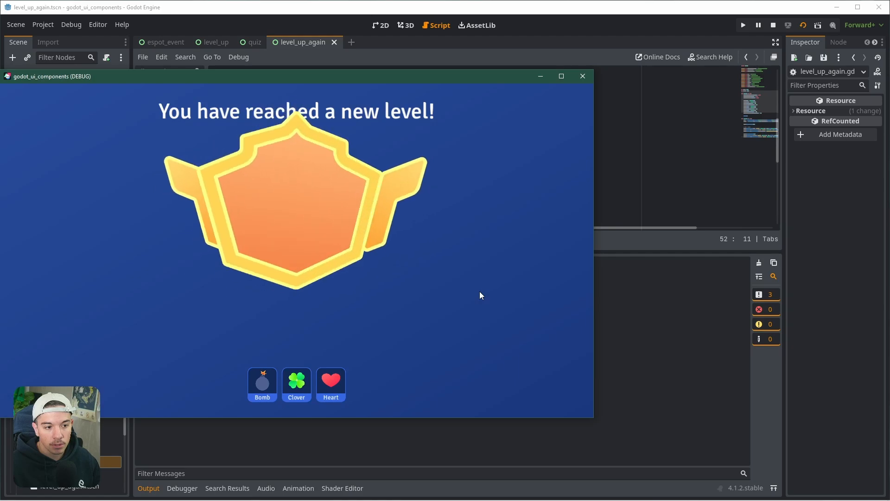
{"action": "left_click", "coordinate": [583, 76]}
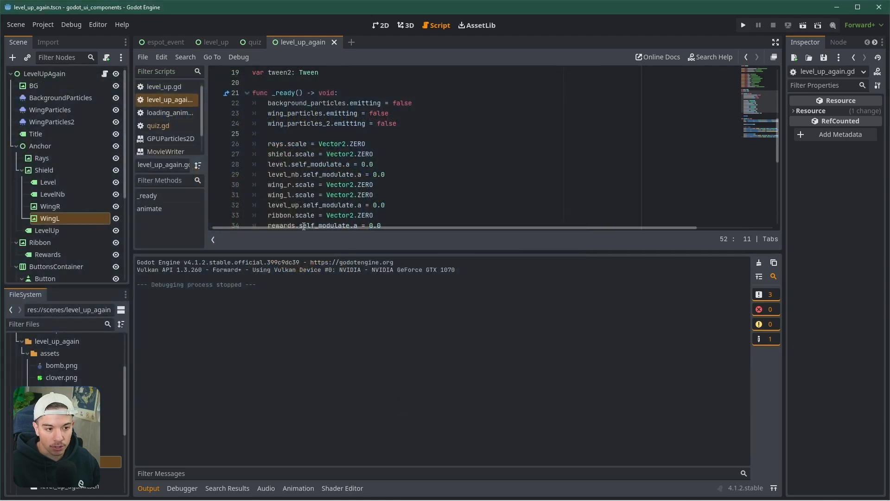
{"action": "left_click", "coordinate": [157, 485]}
Step: Set the tween2 interval to 0.85, run the current scene to test the timing, and close the game and output log
{"action": "left_click", "coordinate": [365, 389]}
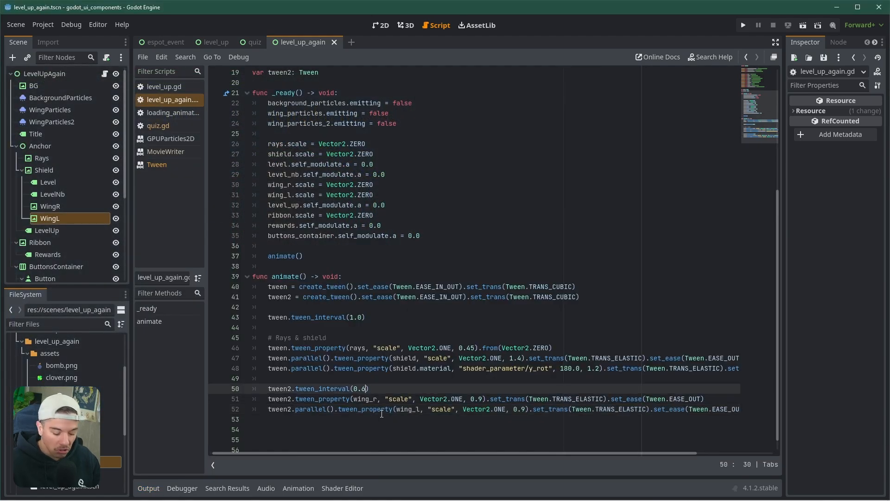
{"action": "key", "text": "BackSpace"}
{"action": "type", "text": "85"}
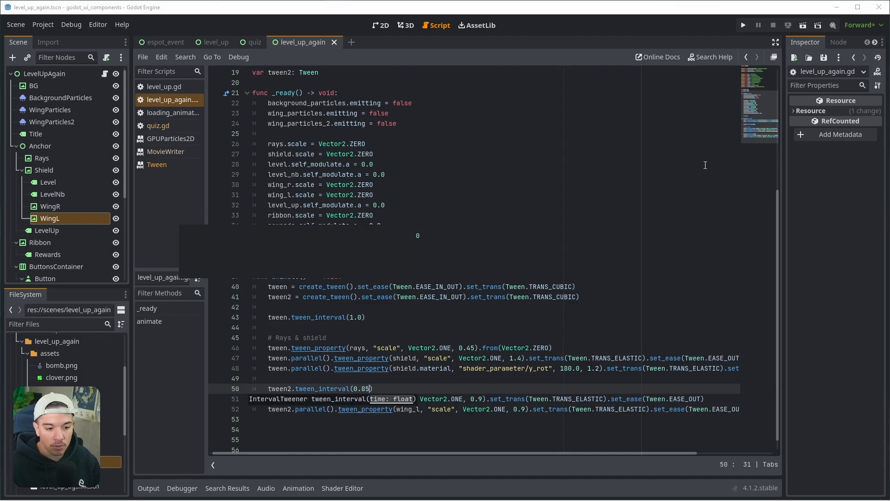
{"action": "left_click", "coordinate": [801, 29]}
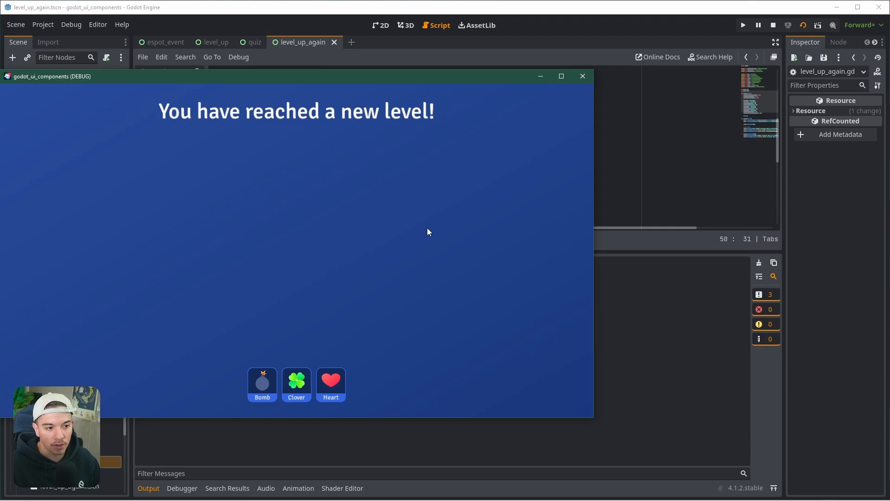
{"action": "left_click", "coordinate": [582, 76]}
{"action": "left_click", "coordinate": [149, 488]}
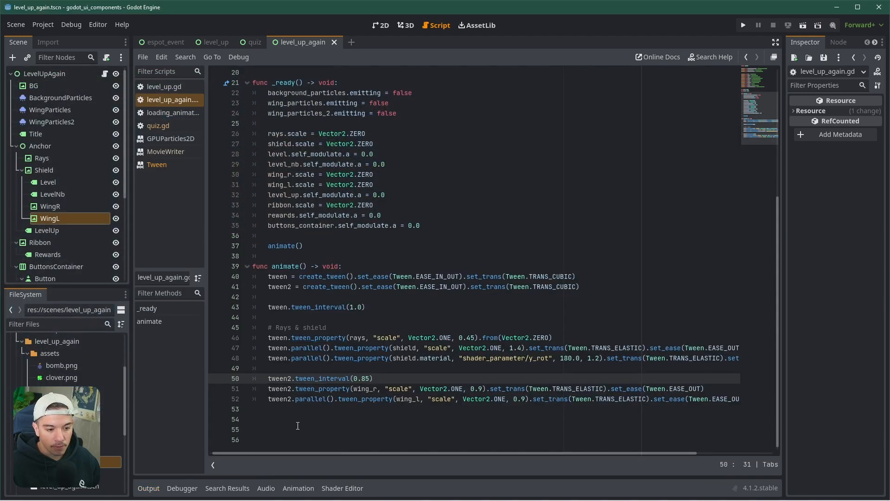
Step: Set the tween2 interval to 1.2, run the current scene twice to test the timing, and close the game and output log
{"action": "key", "text": "BackSpace"}
{"action": "key", "text": "BackSpace"}
{"action": "key", "text": "BackSpace"}
{"action": "key", "text": "BackSpace"}
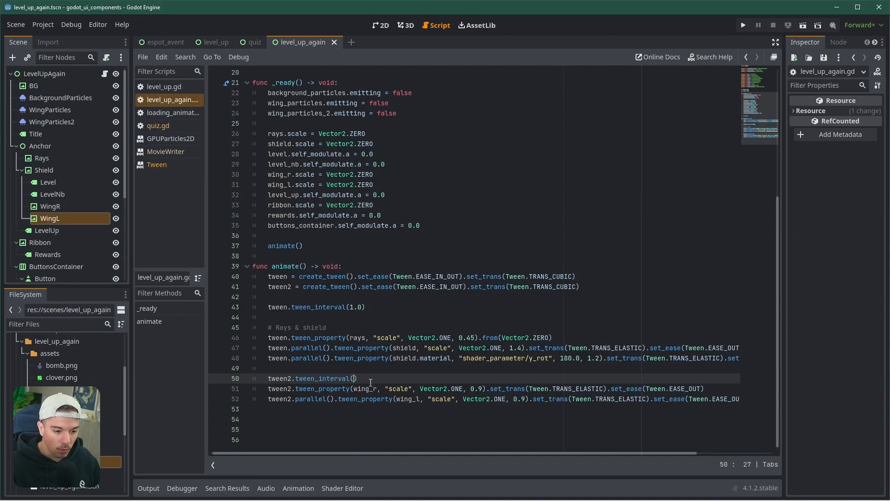
{"action": "type", "text": "1.2"}
{"action": "key", "text": "F6"}
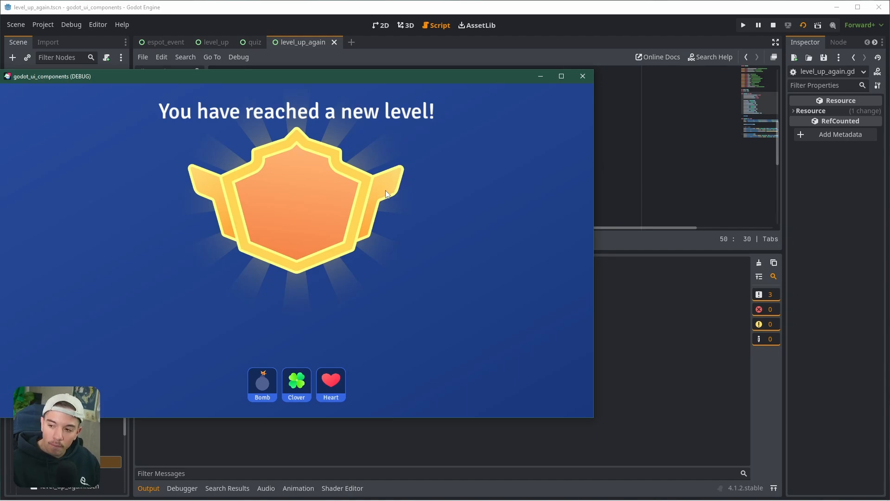
{"action": "left_click", "coordinate": [803, 25]}
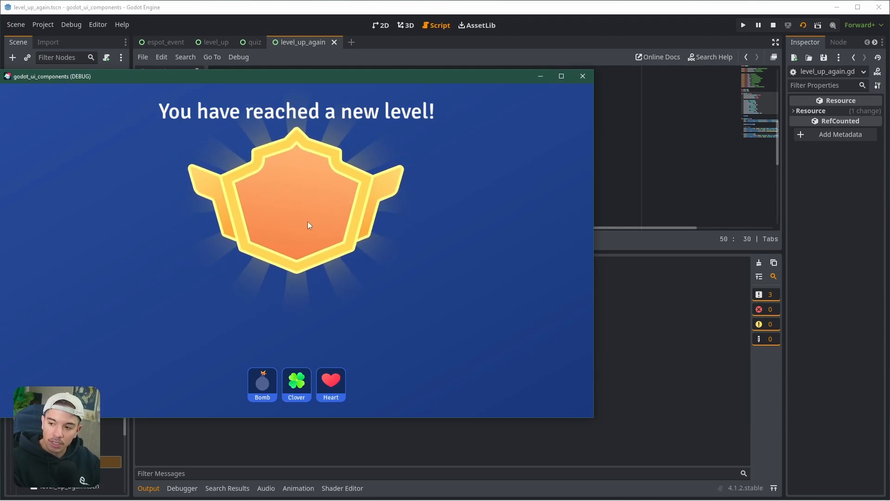
{"action": "left_click", "coordinate": [583, 76]}
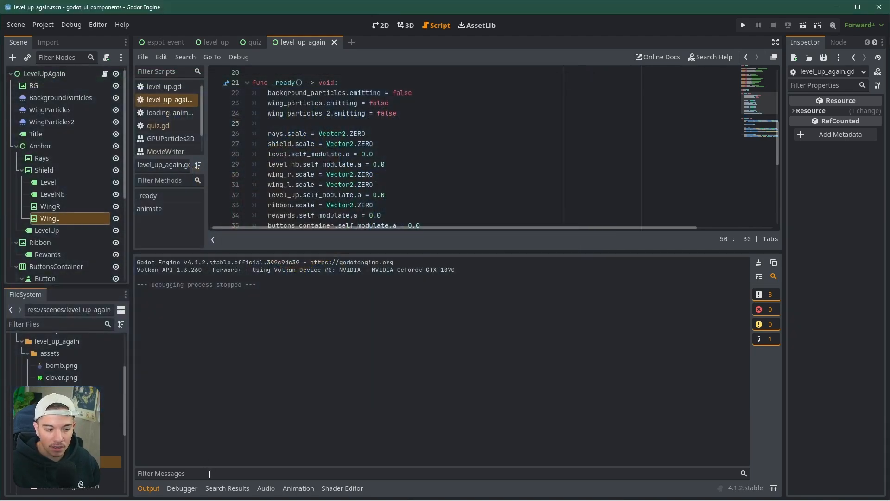
{"action": "left_click", "coordinate": [149, 488]}
{"action": "left_click", "coordinate": [352, 408]}
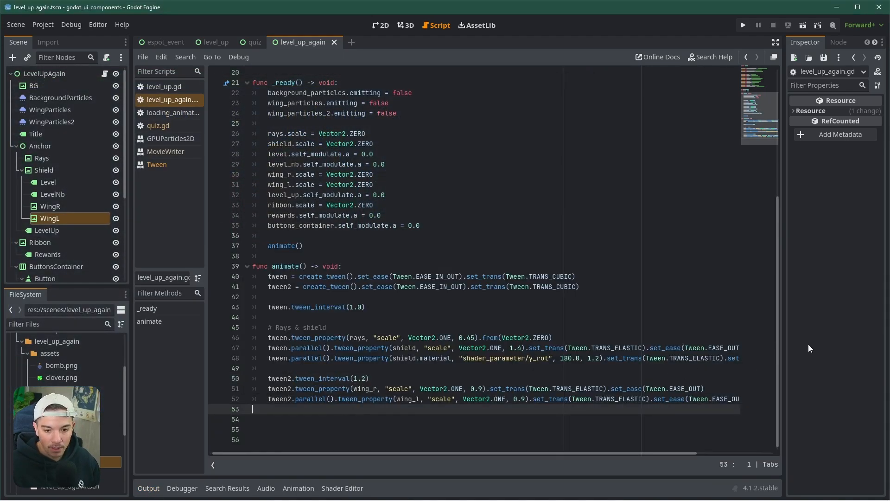
{"action": "double_click", "coordinate": [320, 397]}
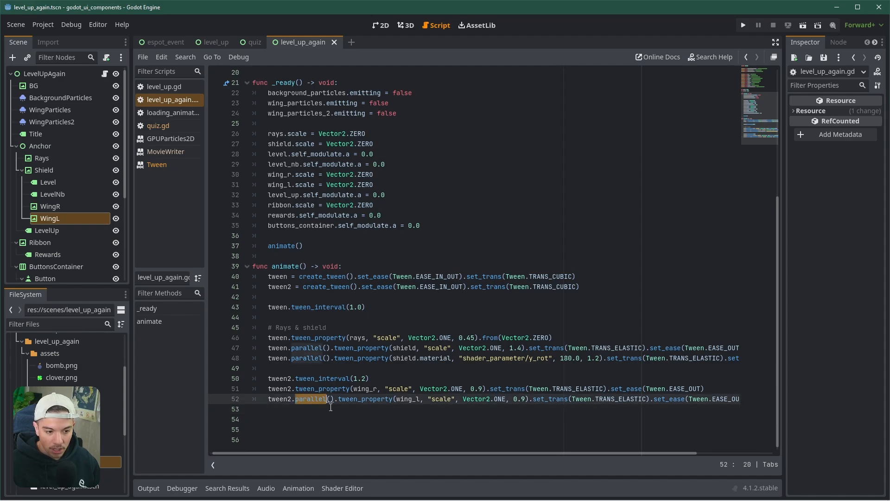
{"action": "double_click", "coordinate": [325, 389]}
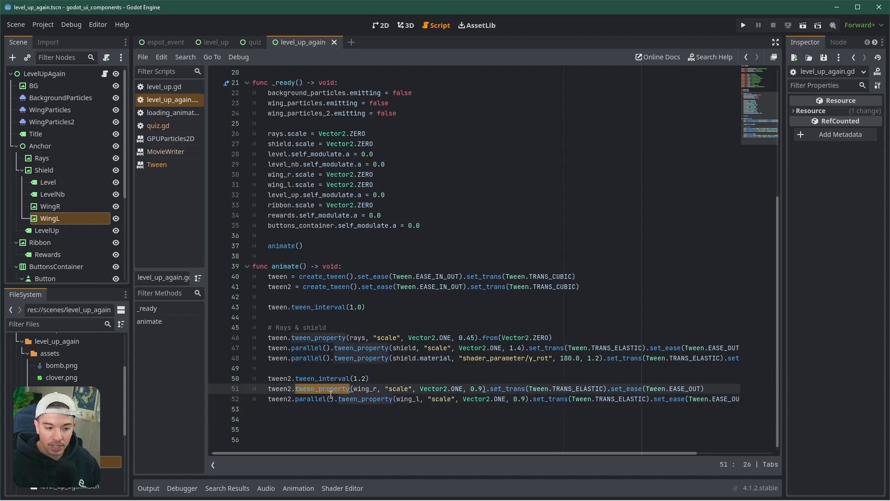
{"action": "double_click", "coordinate": [310, 399]}
{"action": "double_click", "coordinate": [310, 390]}
{"action": "double_click", "coordinate": [312, 400]}
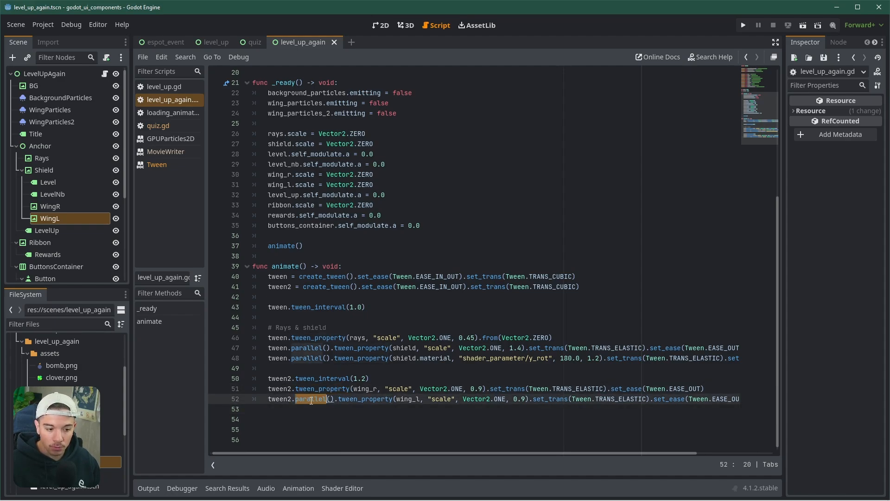
{"action": "left_click", "coordinate": [267, 400]}
{"action": "key", "text": "Up"}
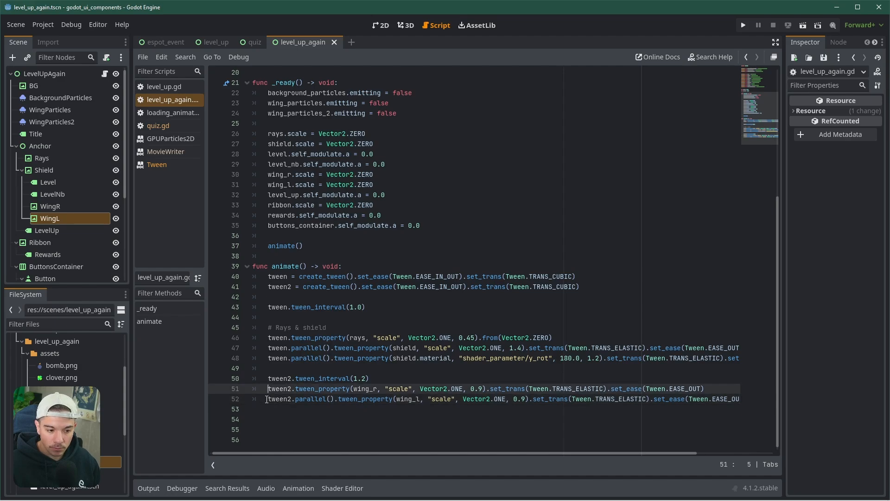
{"action": "key", "text": "Down"}
{"action": "key", "text": "Up"}
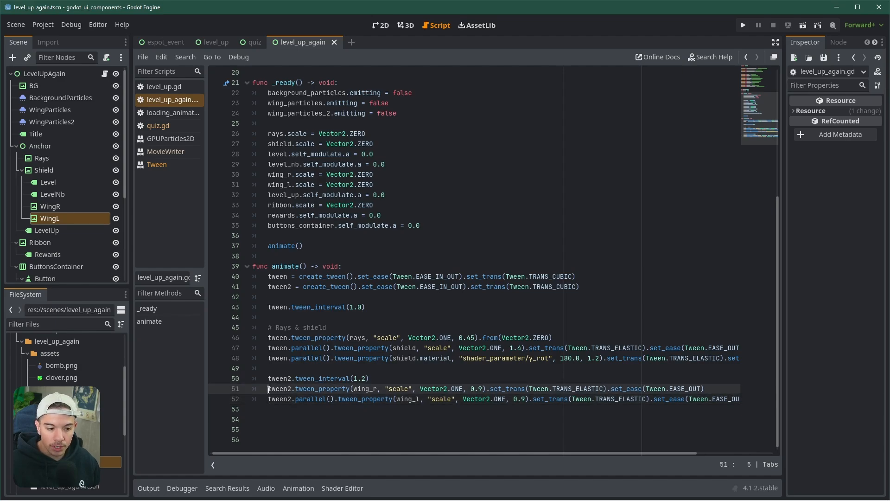
Step: Duplicate the wing_r scale tween line onto line 53, indent it, strip its set_trans and set_ease calls, and save the script
{"action": "left_click_drag", "start_coordinate": [268, 389], "coordinate": [723, 391]}
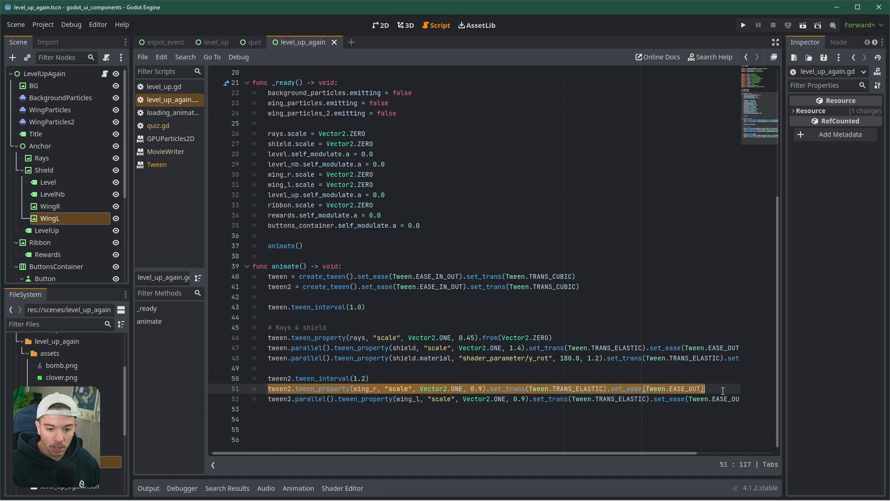
{"action": "key", "text": "ctrl+c"}
{"action": "left_click", "coordinate": [336, 410]}
{"action": "key", "text": "ctrl+v"}
{"action": "key", "text": "Home"}
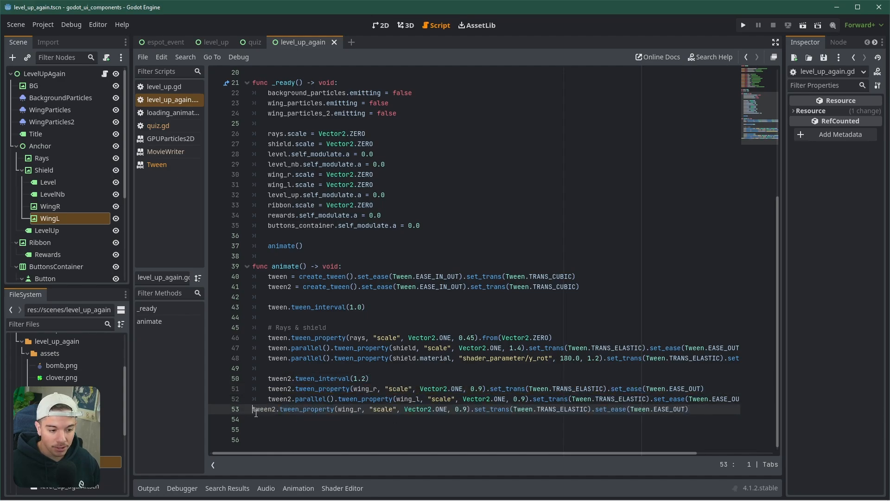
{"action": "key", "text": "Tab"}
{"action": "left_click_drag", "start_coordinate": [712, 409], "coordinate": [488, 412]}
{"action": "key", "text": "BackSpace"}
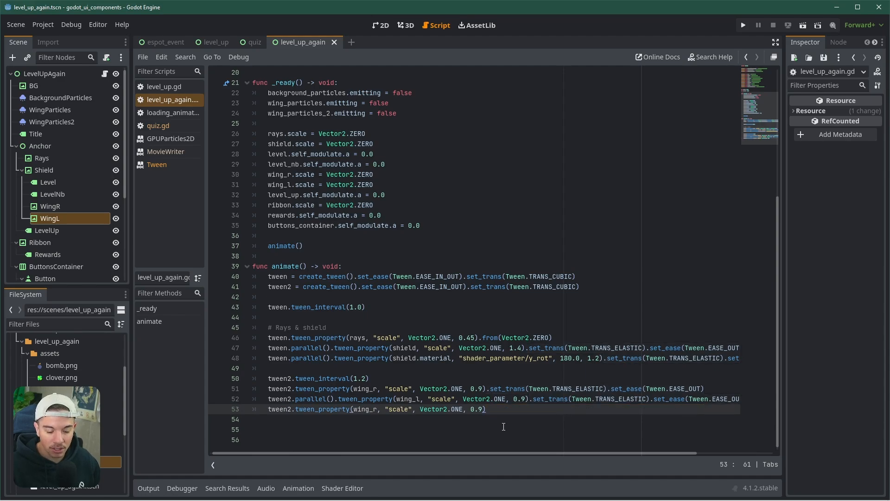
{"action": "key", "text": "ctrl+s"}
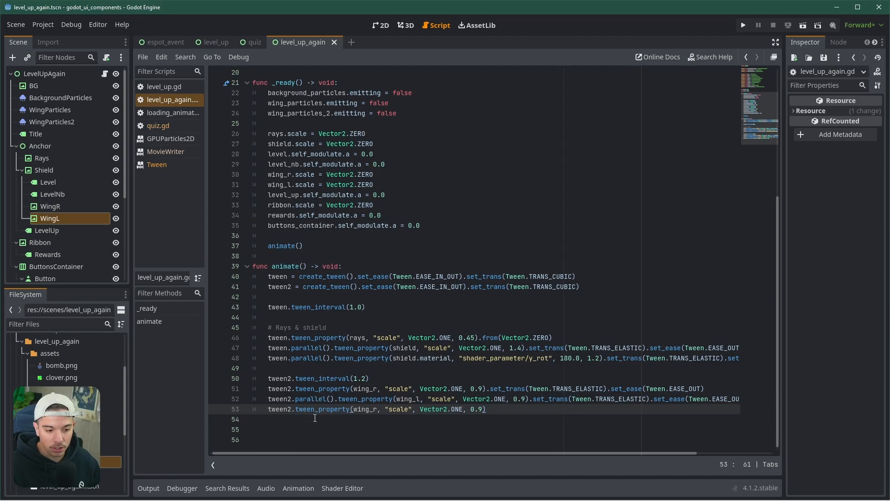
Step: Make the copied wing_r tween on line 53 run with parallel() and change its property from scale to "position"
{"action": "left_click_drag", "start_coordinate": [333, 399], "coordinate": [297, 401]}
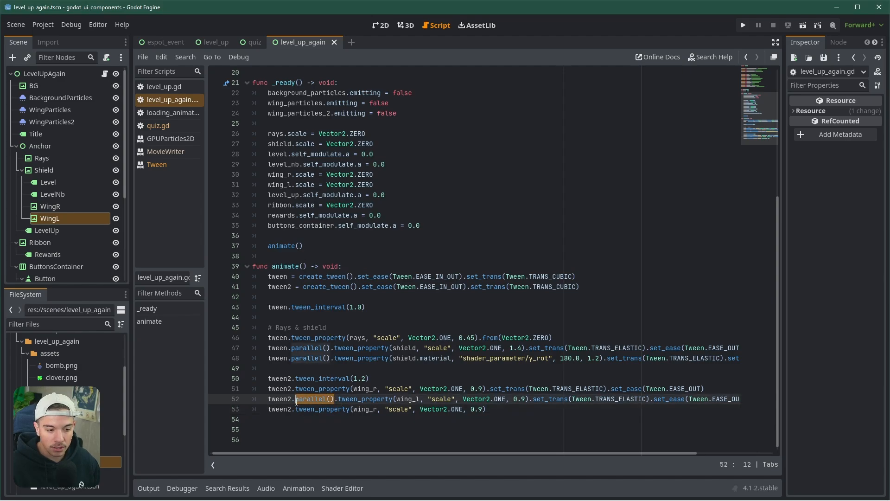
{"action": "key", "text": "ctrl+c"}
{"action": "key", "text": "Down"}
{"action": "key", "text": "ctrl+v"}
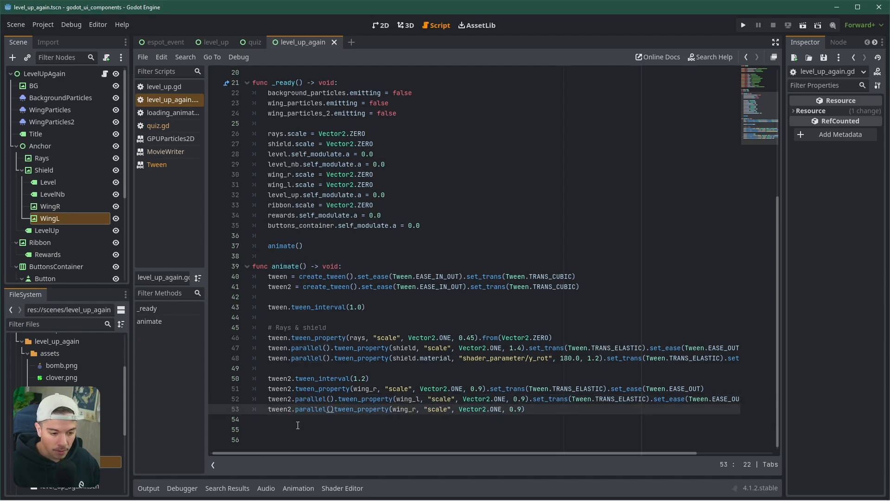
{"action": "type", "text": "."}
{"action": "double_click", "coordinate": [442, 409]}
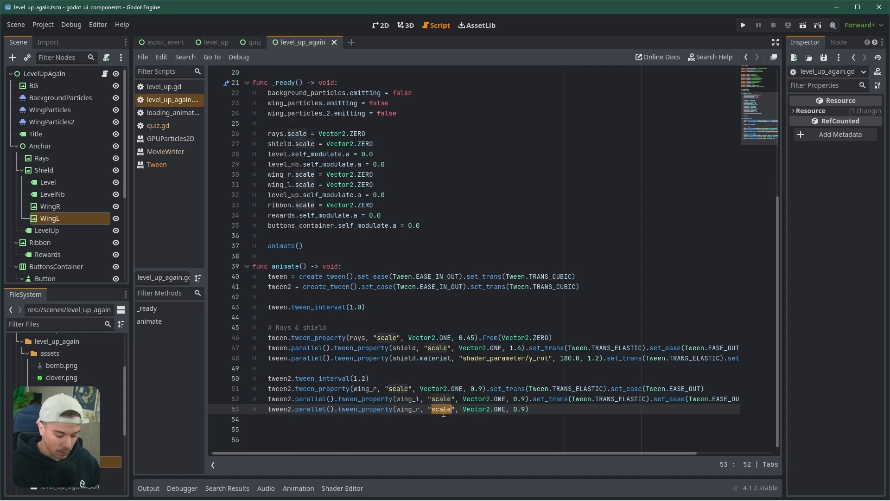
{"action": "type", "text": "positio"}
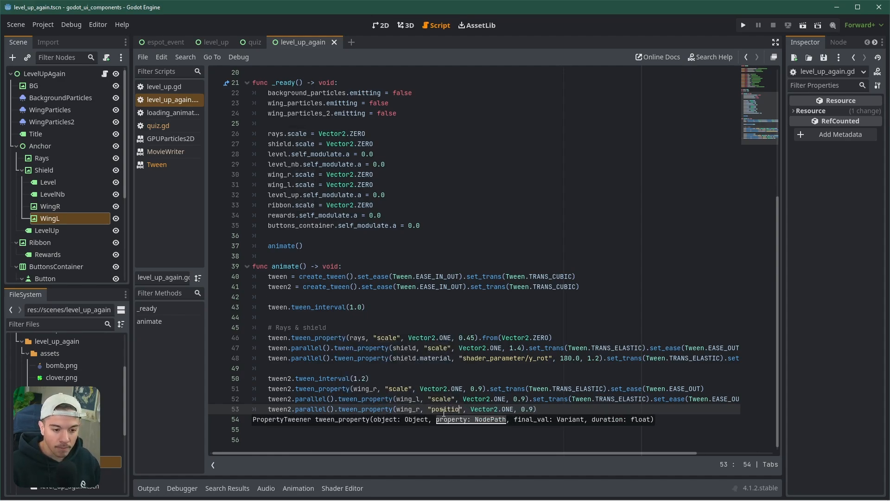
{"action": "type", "text": "n"}
Step: Inspect the WingR node's position in the 2D view and its transform properties, and return to the level_up_again script
{"action": "left_click", "coordinate": [59, 206]}
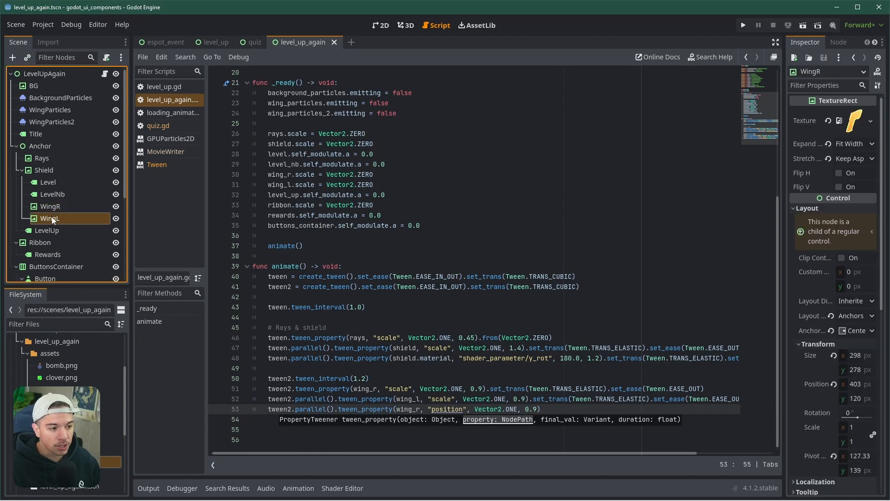
{"action": "left_click", "coordinate": [381, 26]}
{"action": "scroll", "coordinate": [420, 286], "scroll_direction": "up", "scroll_amount": 2}
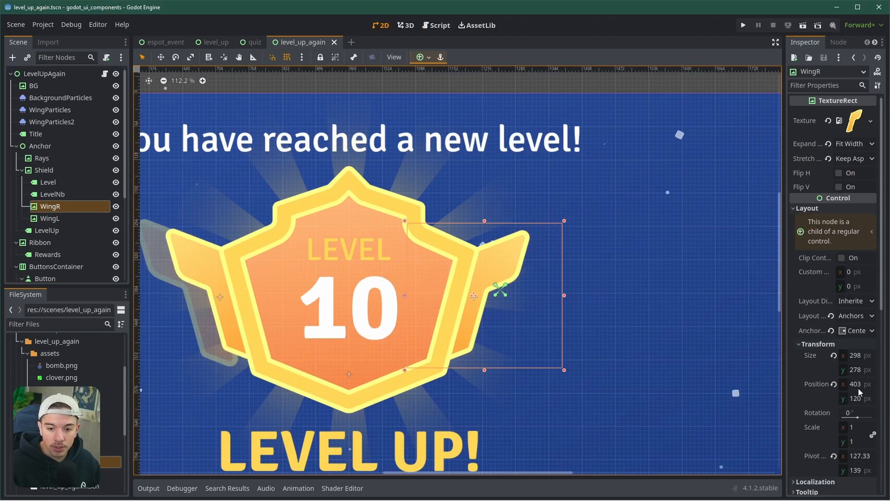
{"action": "left_click_drag", "start_coordinate": [786, 396], "coordinate": [716, 397]}
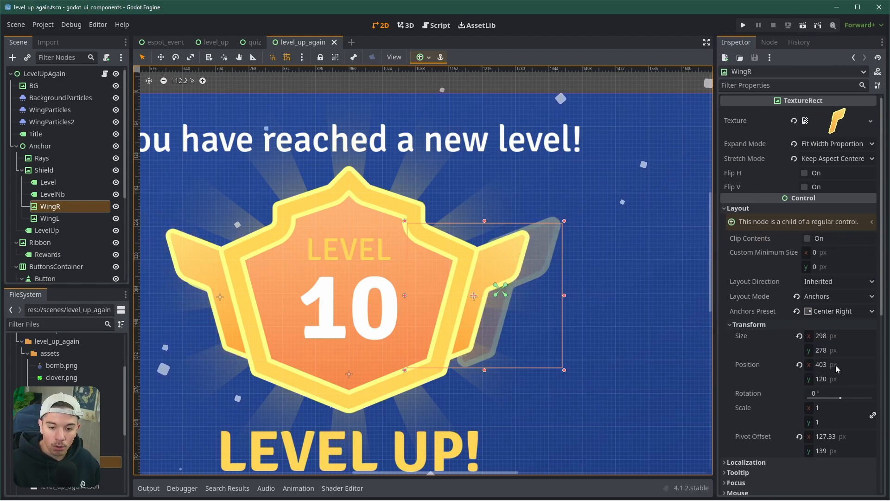
{"action": "left_click", "coordinate": [105, 74]}
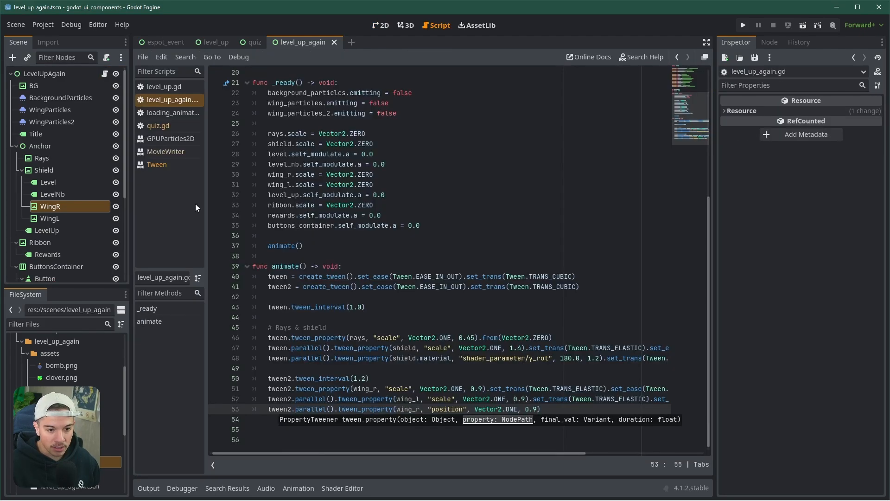
Step: Set the wing_r position tween's final value to wing_r.position and its duration to 0.6, and save the script
{"action": "double_click", "coordinate": [450, 410]}
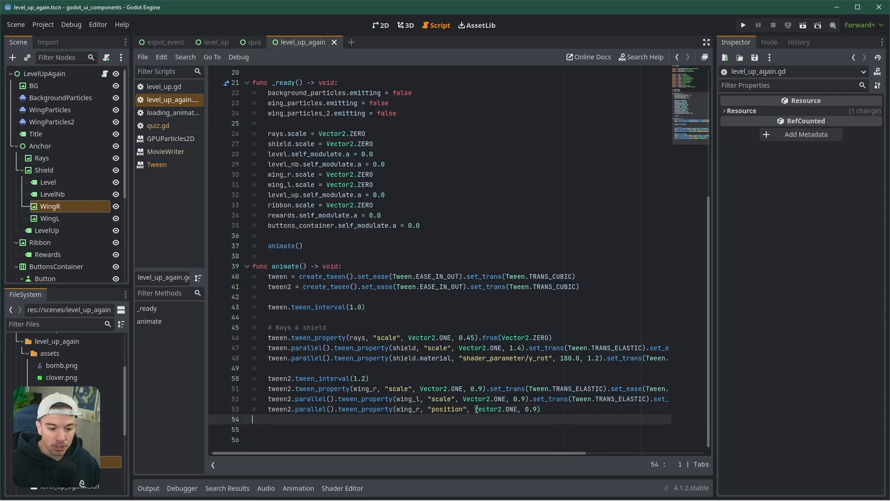
{"action": "left_click_drag", "start_coordinate": [474, 410], "coordinate": [518, 410]}
{"action": "type", "text": "wing_r.po"}
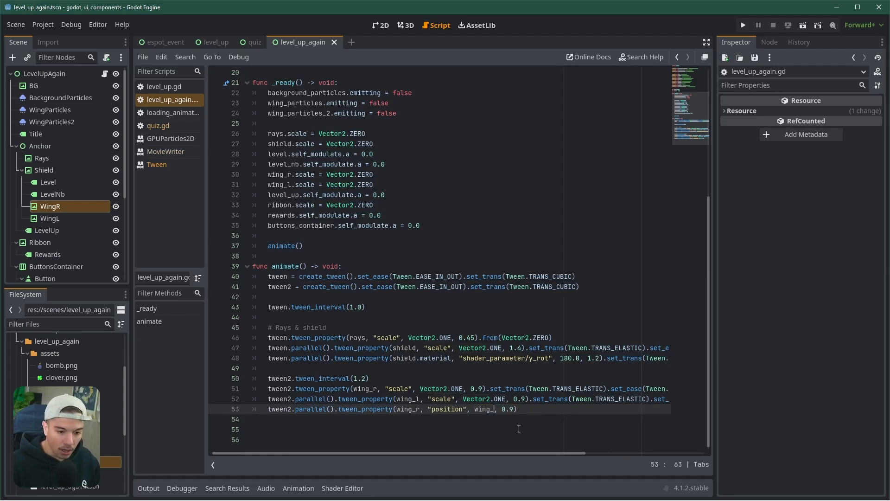
{"action": "type", "text": "si"}
{"action": "key", "text": "Return"}
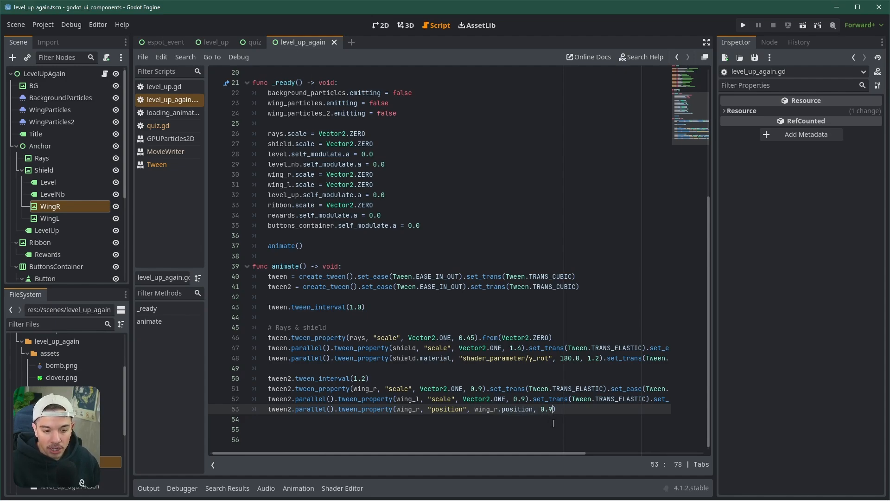
{"action": "key", "text": "BackSpace"}
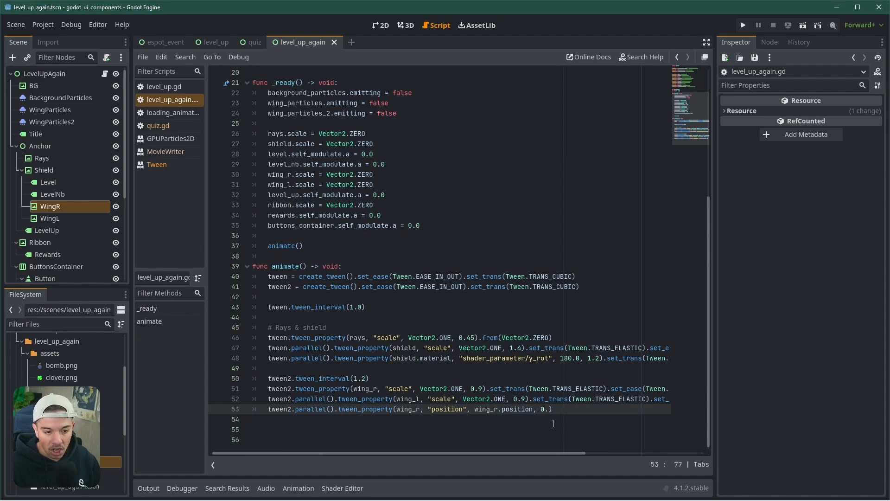
{"action": "type", "text": "6"}
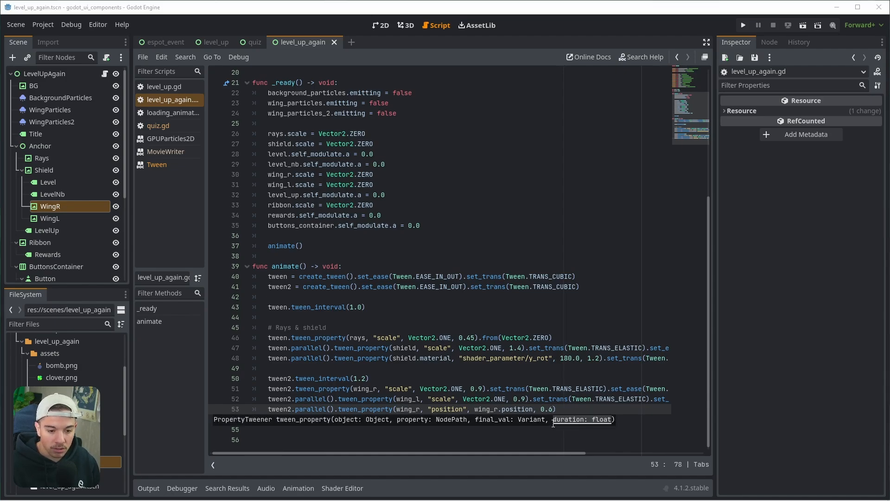
{"action": "key", "text": "ctrl+s"}
Step: Append .from(wing_r.position) to the wing_r position tween on line 53
{"action": "left_click", "coordinate": [571, 412]}
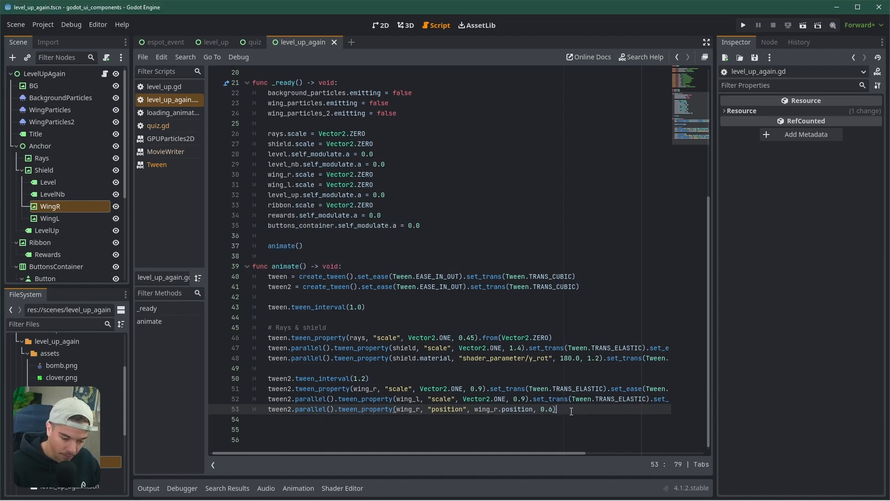
{"action": "type", "text": ".from("}
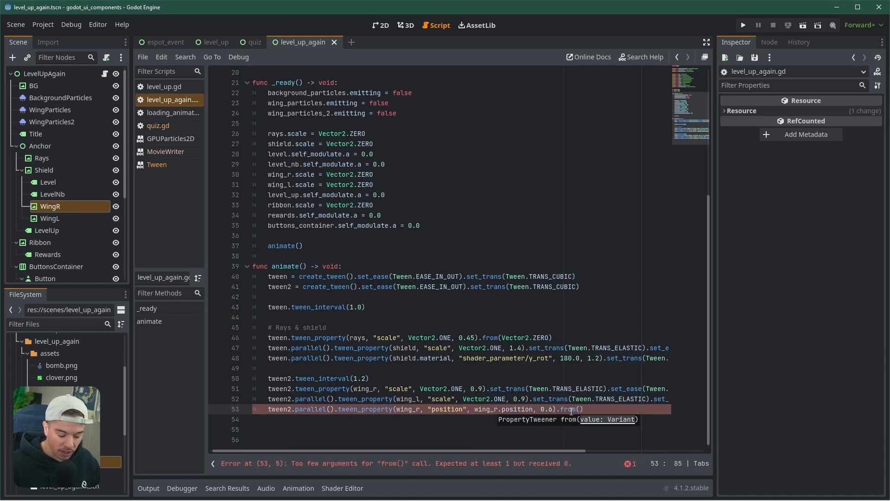
{"action": "type", "text": "position"}
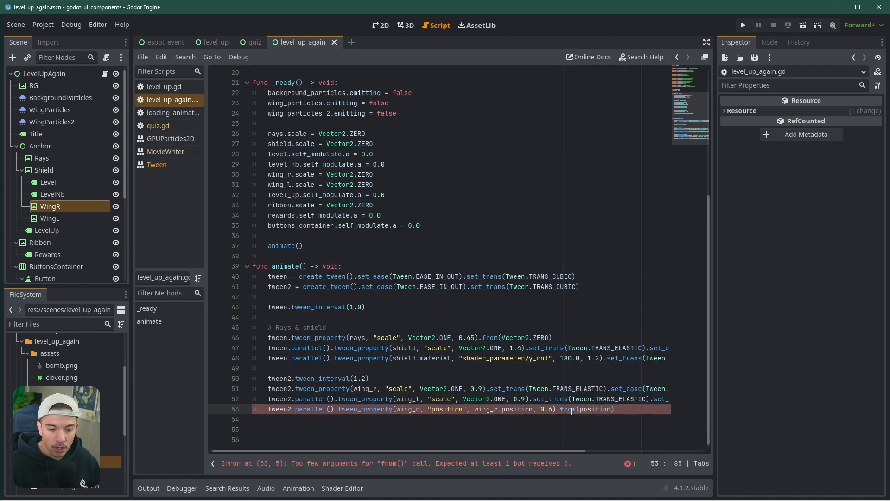
{"action": "type", "text": "wing_r."}
{"action": "key", "text": "ctrl+Right"}
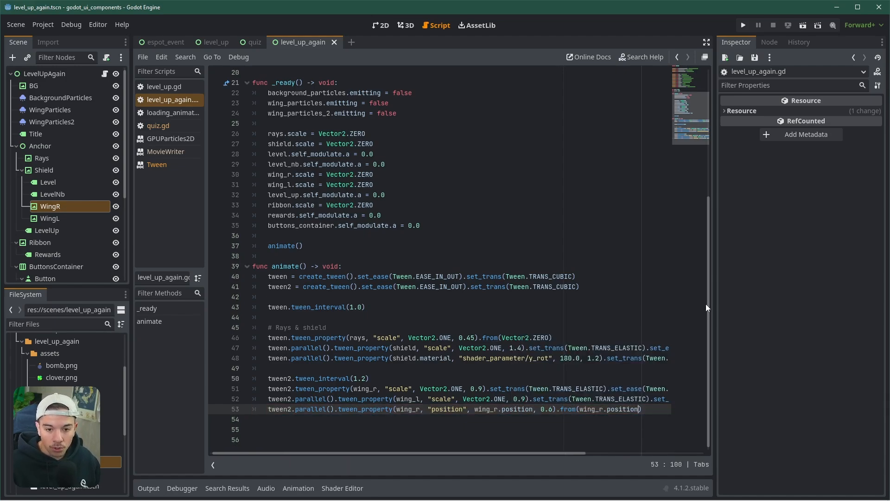
Step: Restrict the wing_r position tween to the x axis, using "position:x" as property and wing_r.position.x for the final and from values
{"action": "left_click_drag", "start_coordinate": [715, 306], "coordinate": [793, 302]}
{"action": "left_click", "coordinate": [466, 410]}
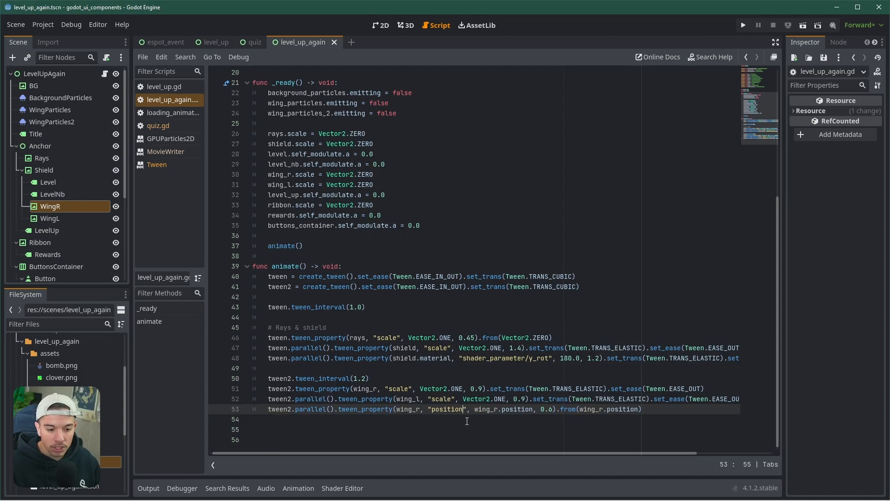
{"action": "type", "text": ":x"}
{"action": "key", "text": "ctrl+Right"}
{"action": "key", "text": "ctrl+Right"}
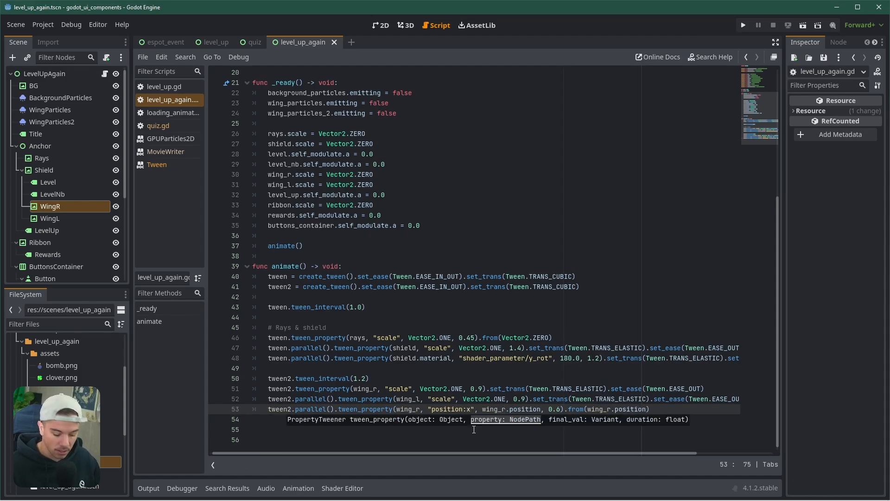
{"action": "type", "text": ".x"}
{"action": "key", "text": "ctrl+Right"}
{"action": "key", "text": "ctrl+Right"}
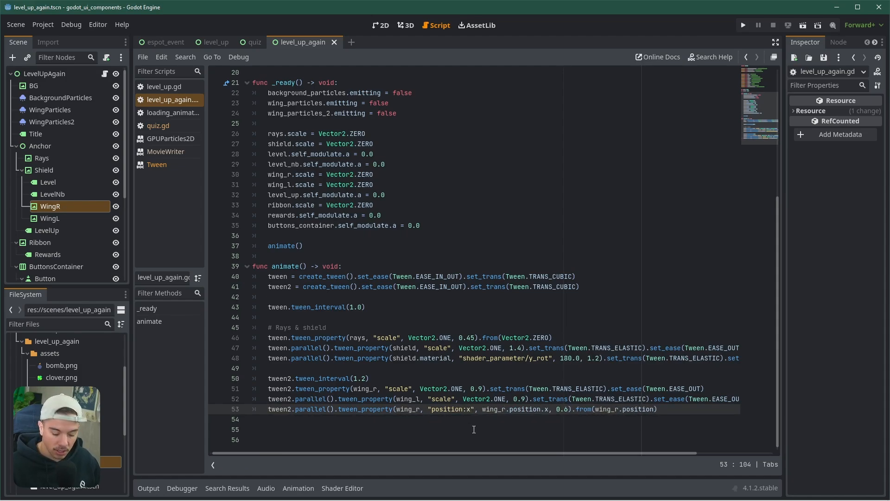
{"action": "type", "text": ".x"}
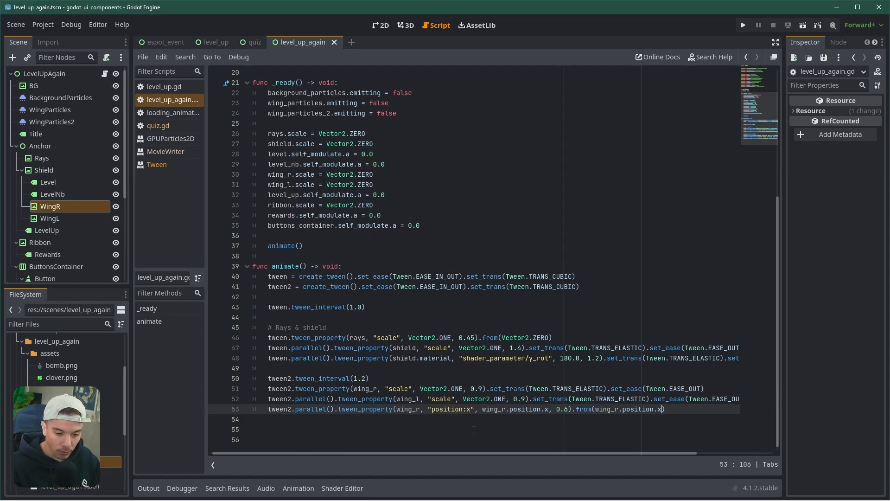
Step: Offset the wing_r tween's from value to wing_r.position.x - 100 and save the script
{"action": "type", "text": "- "}
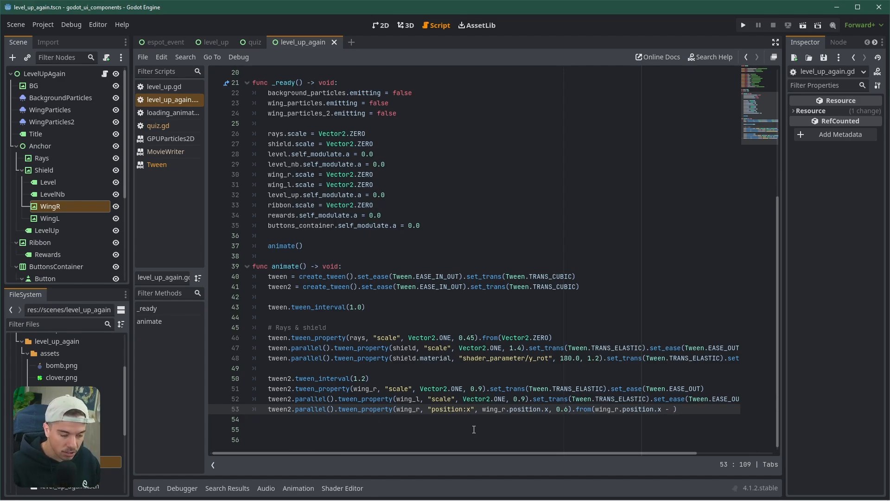
{"action": "type", "text": "100"}
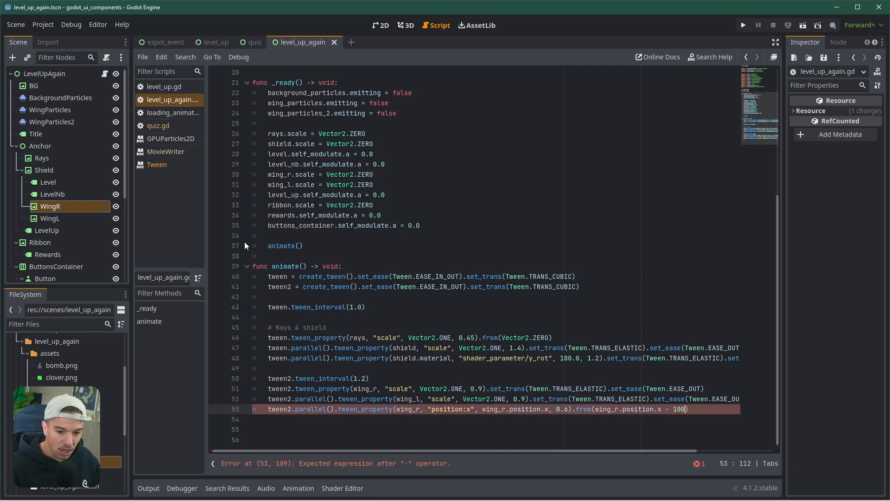
{"action": "key", "text": "ctrl+s"}
Step: Preview the WingR node in the 2D view with its x position set to 303, and undo the change
{"action": "left_click", "coordinate": [68, 207]}
{"action": "left_click", "coordinate": [381, 25]}
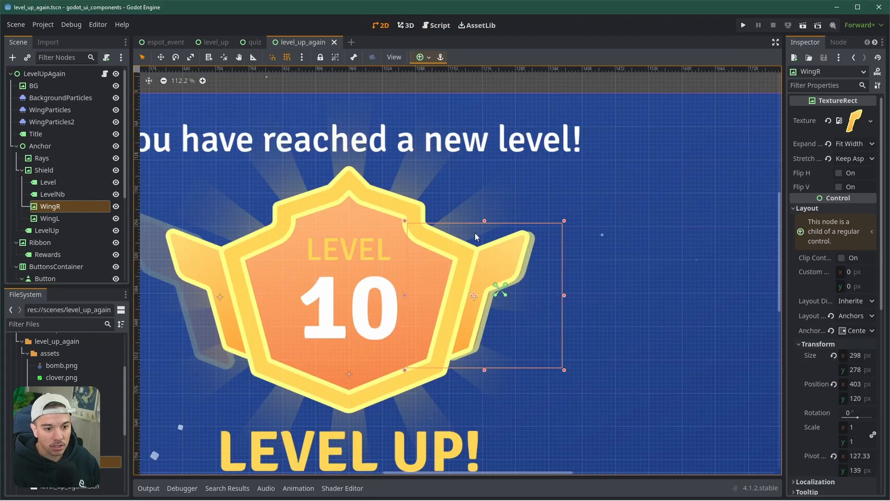
{"action": "left_click", "coordinate": [866, 386]}
{"action": "type", "text": "303"}
{"action": "key", "text": "Return"}
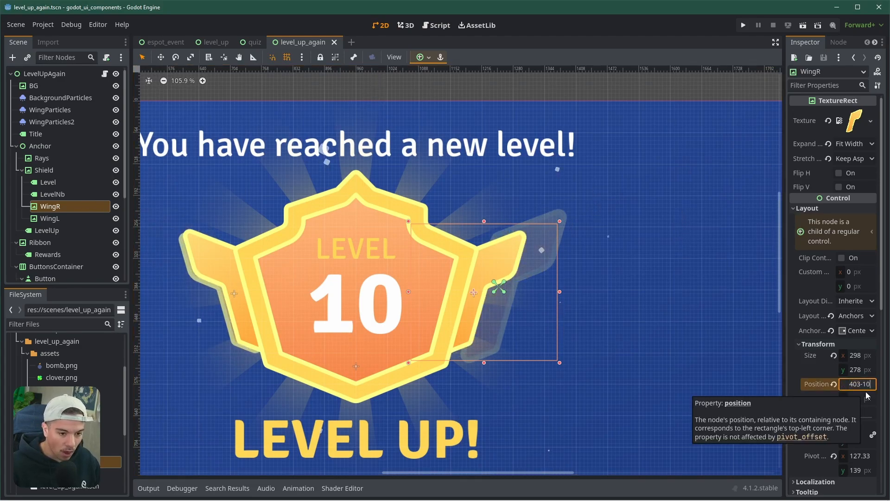
{"action": "key", "text": "ctrl+z"}
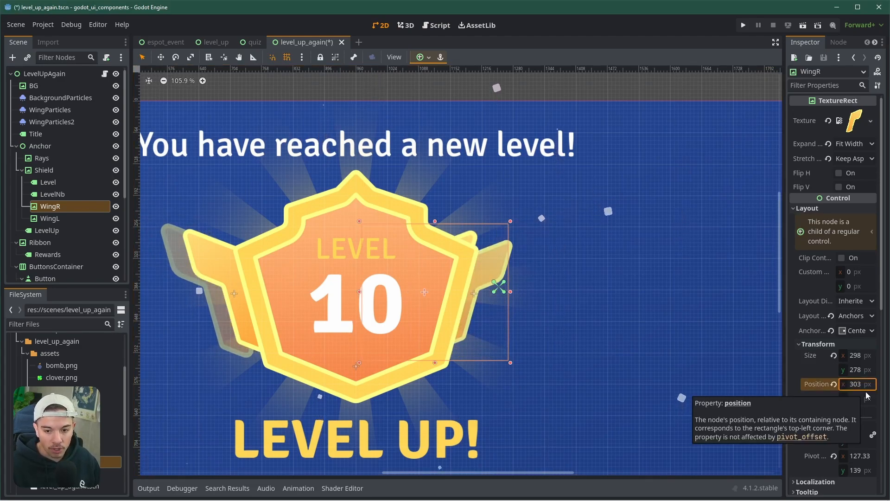
Step: Change the wing_r position tween's from offset on line 53 to wing_r.position.x - 150 and save the script
{"action": "left_click", "coordinate": [105, 74]}
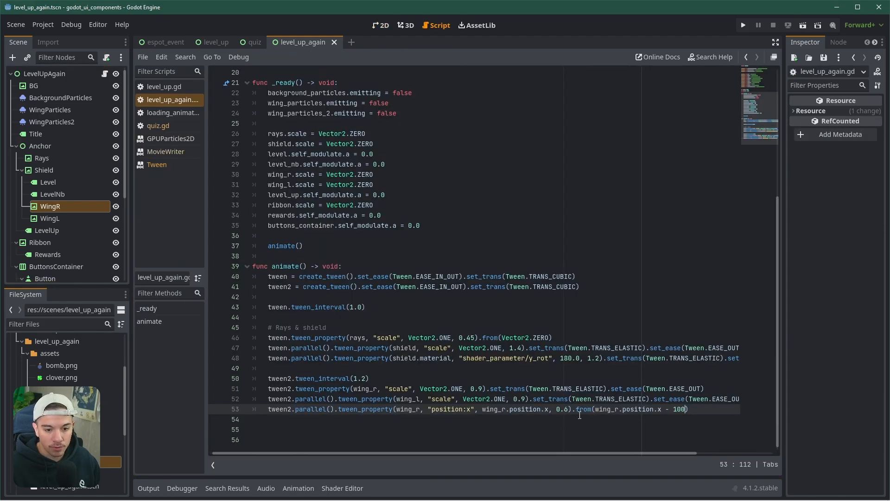
{"action": "left_click_drag", "start_coordinate": [673, 409], "coordinate": [686, 409]}
{"action": "type", "text": "150"}
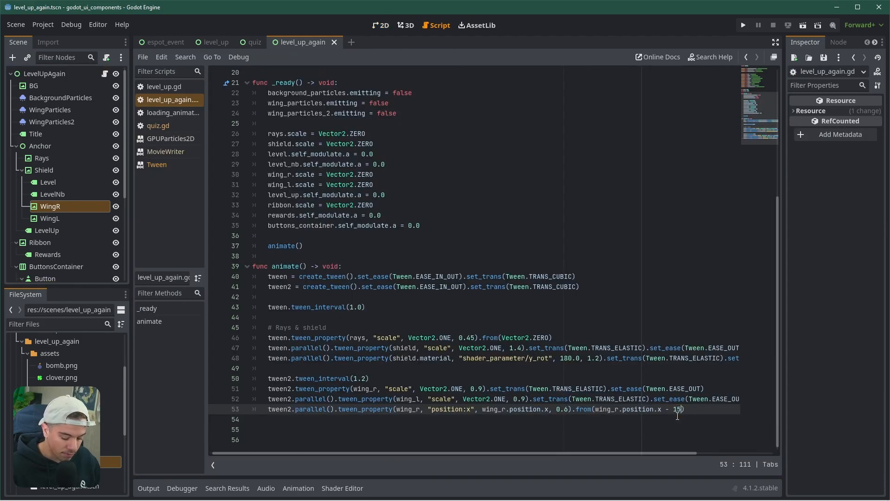
{"action": "key", "text": "ctrl+s"}
Step: Duplicate the wing_r position tween onto line 54 and replace every wing_r in the copy with wing_l
{"action": "key", "text": "ctrl+shift+d"}
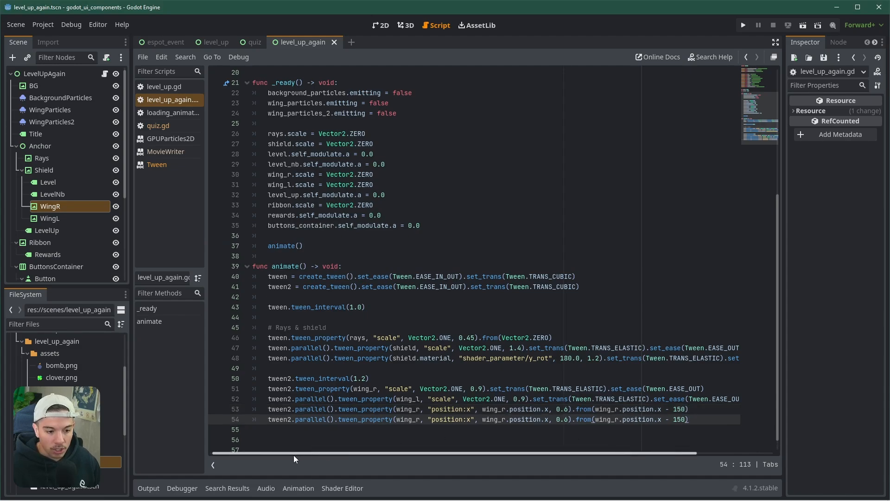
{"action": "double_click", "coordinate": [403, 419]}
{"action": "type", "text": "wing_l"}
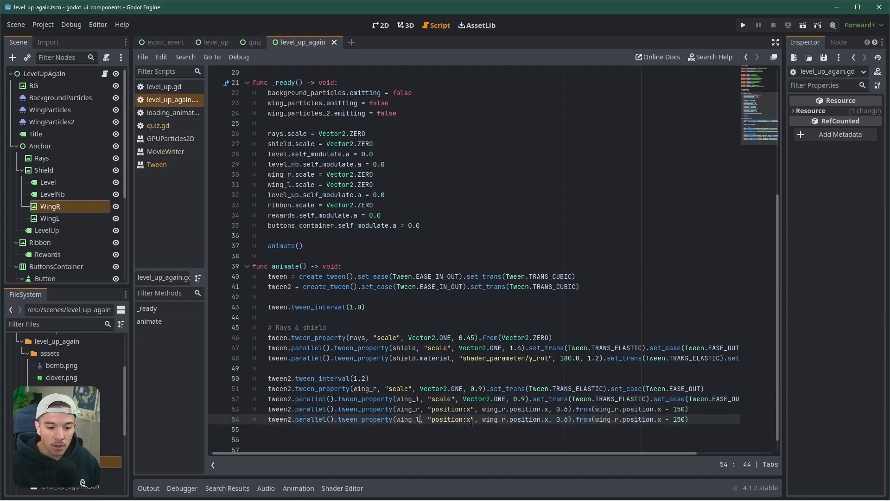
{"action": "key", "text": "ctrl+shift+Left"}
{"action": "key", "text": "ctrl+c"}
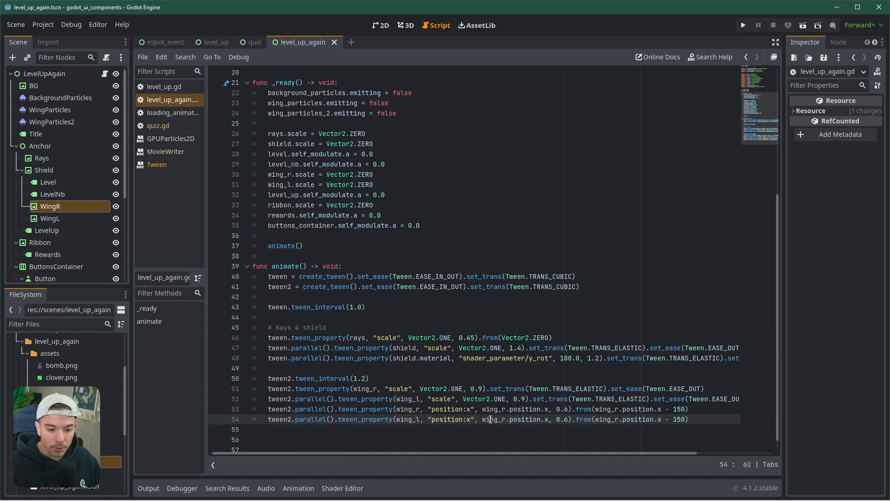
{"action": "double_click", "coordinate": [494, 420]}
{"action": "key", "text": "ctrl+v"}
{"action": "double_click", "coordinate": [608, 419]}
{"action": "key", "text": "ctrl+v"}
Step: Change the wing_l tween's from value to wing_l.position.x + 150 and save the script
{"action": "left_click", "coordinate": [670, 419]}
{"action": "key", "text": "BackSpace"}
{"action": "type", "text": "+"}
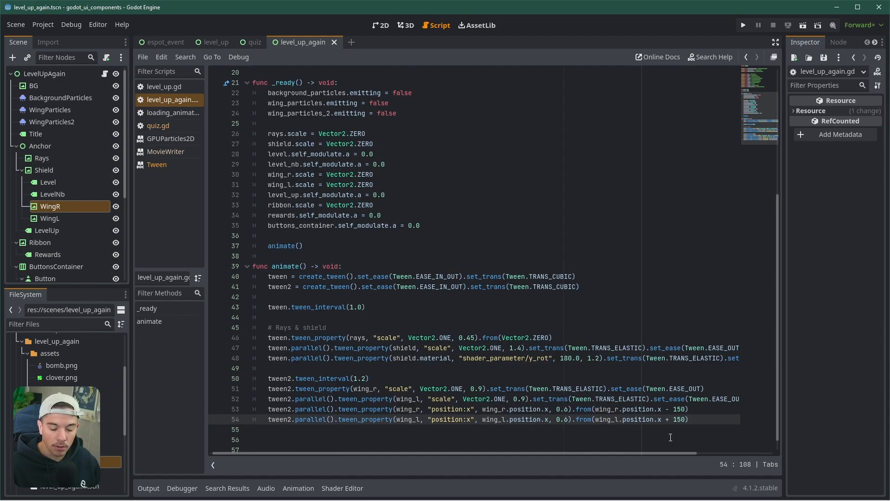
{"action": "key", "text": "ctrl+s"}
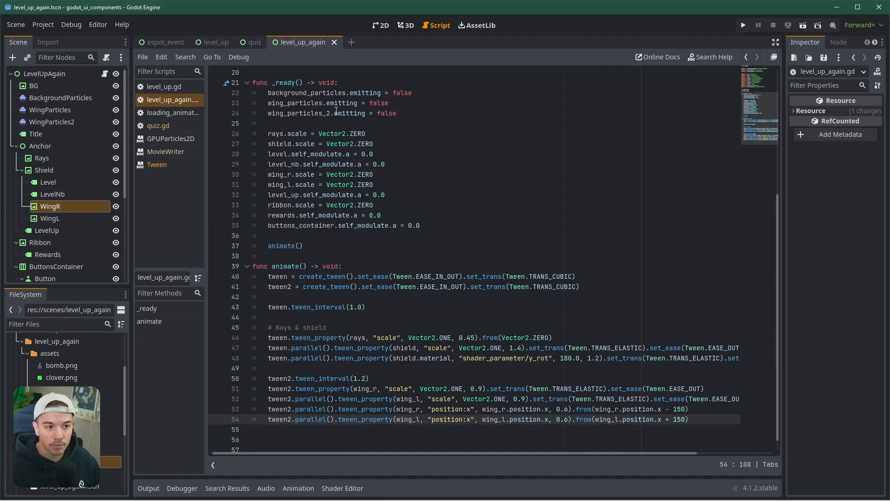
Step: Preview the WingL node in the 2D view with its x position shifted inward to about -70, and undo the change
{"action": "left_click", "coordinate": [50, 218]}
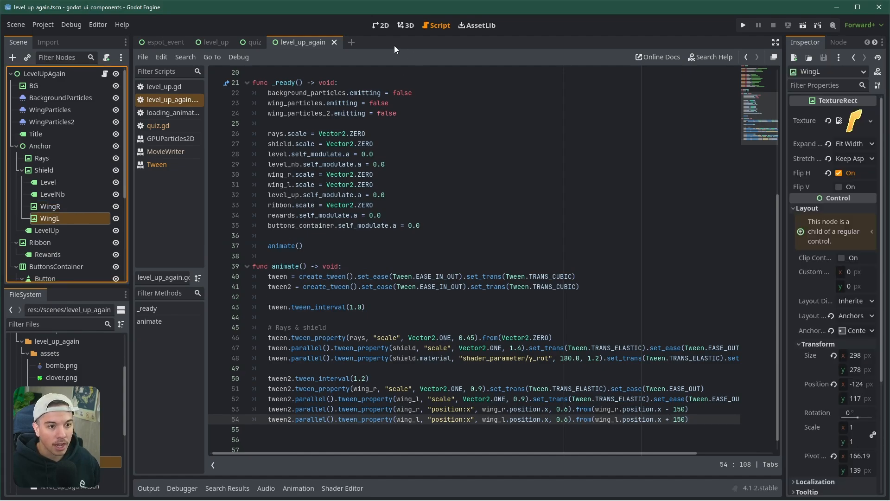
{"action": "left_click", "coordinate": [381, 25]}
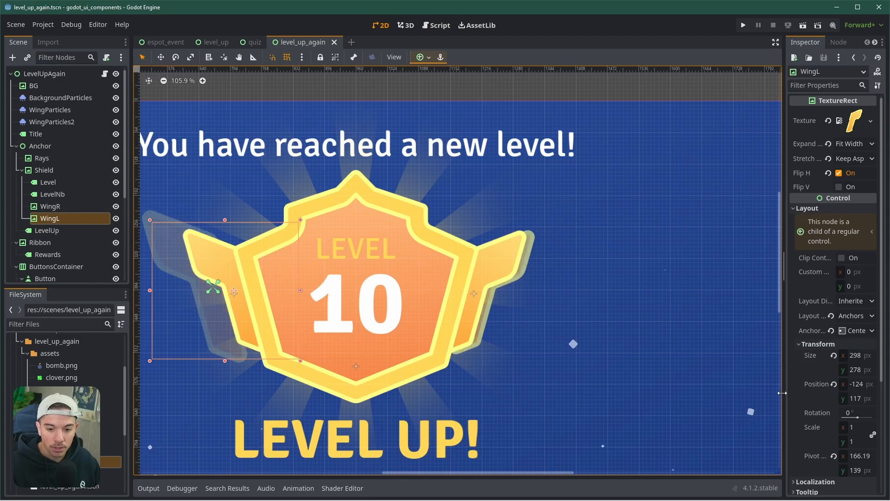
{"action": "left_click_drag", "start_coordinate": [784, 396], "coordinate": [604, 393]}
{"action": "left_click_drag", "start_coordinate": [783, 367], "coordinate": [805, 366]}
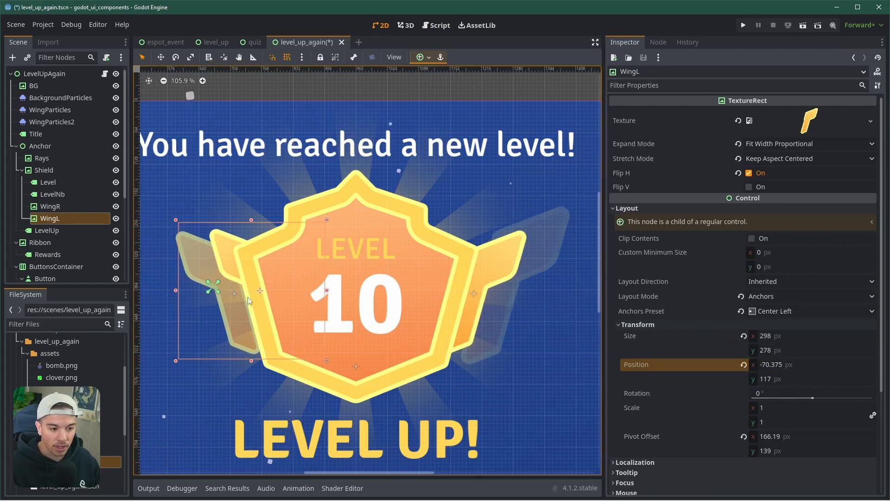
{"action": "key", "text": "ctrl+z"}
{"action": "left_click_drag", "start_coordinate": [603, 87], "coordinate": [732, 88]}
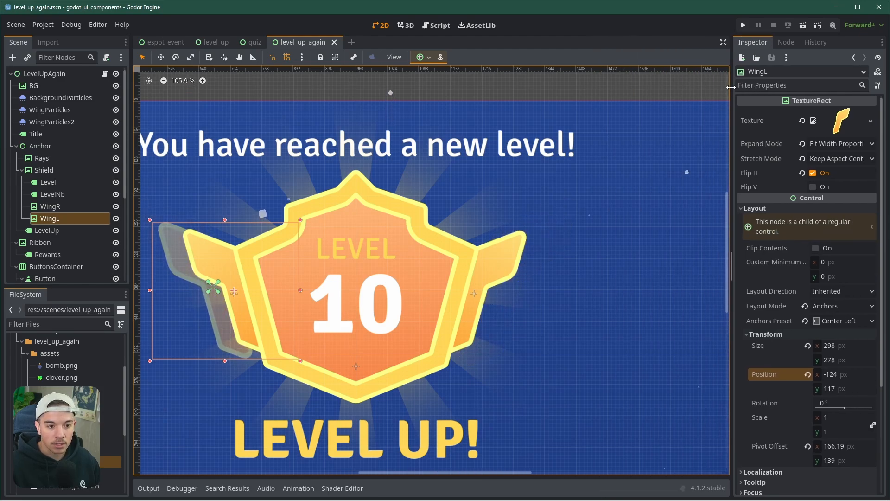
Step: Run the current scene to check how both wings slide out from behind the shield, and close the game window
{"action": "scroll", "coordinate": [669, 165], "scroll_direction": "down", "scroll_amount": 3}
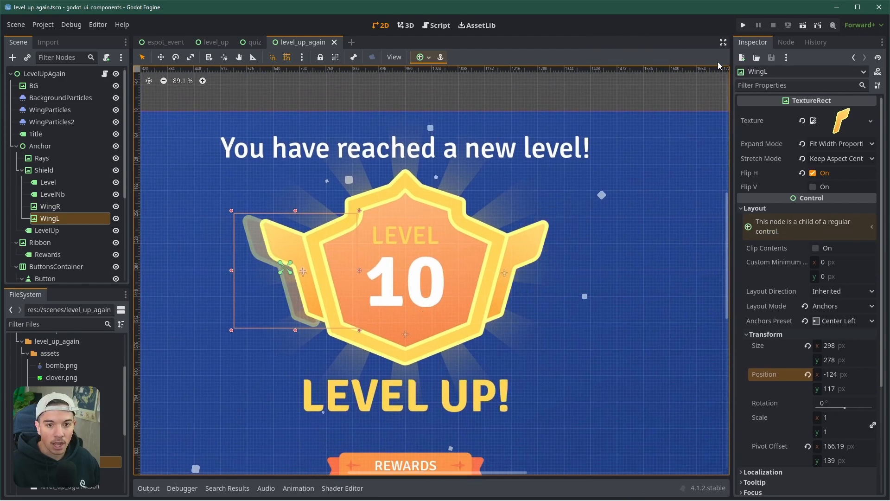
{"action": "left_click", "coordinate": [803, 26]}
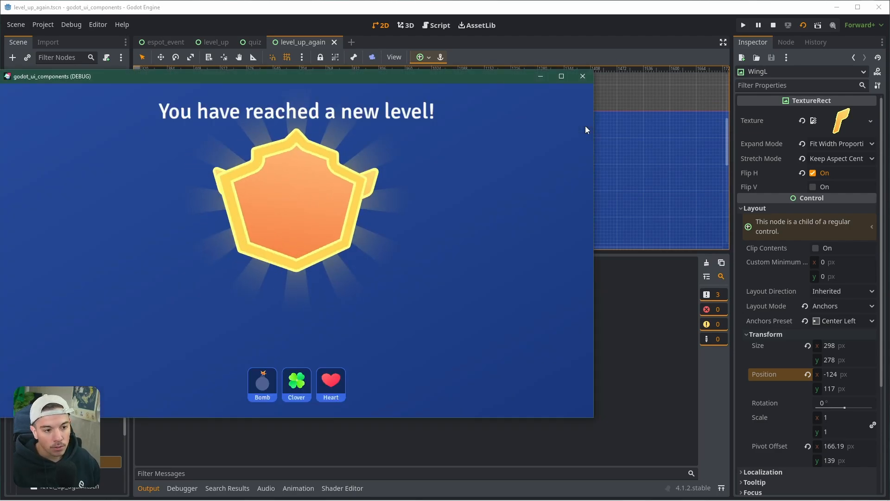
{"action": "left_click", "coordinate": [584, 76]}
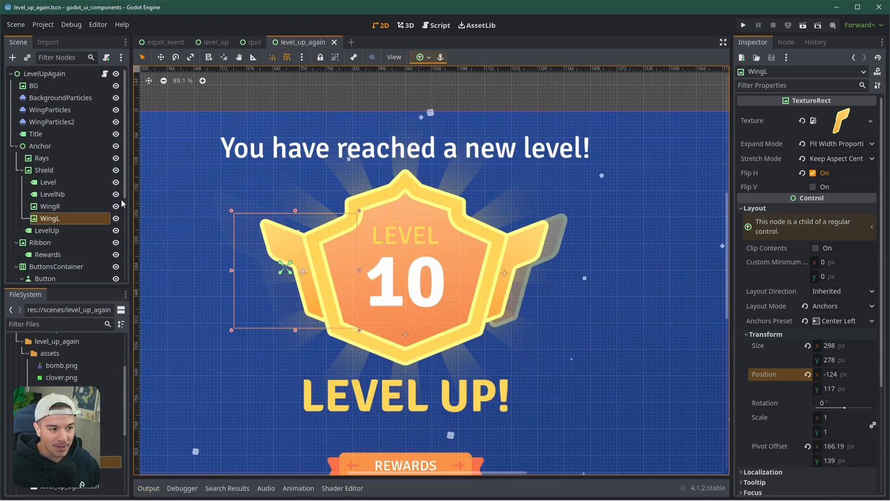
Step: Set the duration of the wing_r and wing_l position tweens on lines 53 and 54 to 0.9
{"action": "left_click", "coordinate": [104, 74]}
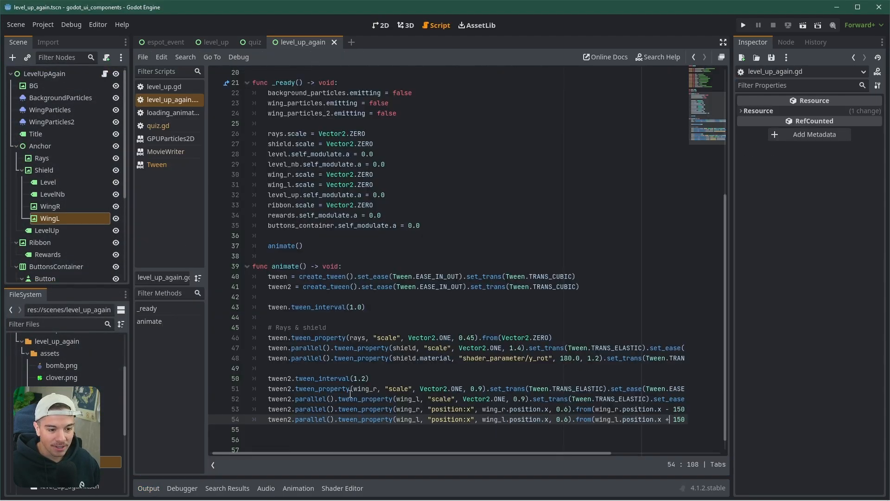
{"action": "left_click", "coordinate": [569, 410]}
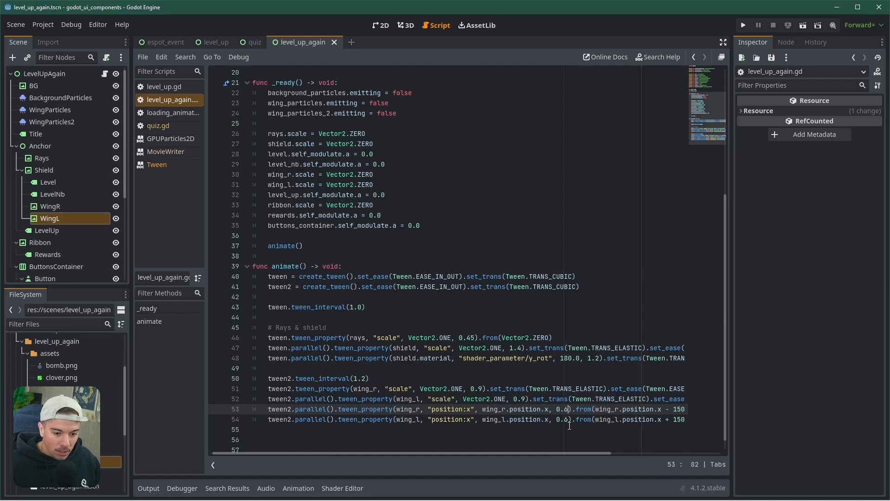
{"action": "key", "text": "BackSpace"}
{"action": "type", "text": "9"}
{"action": "key", "text": "Down"}
{"action": "key", "text": "BackSpace"}
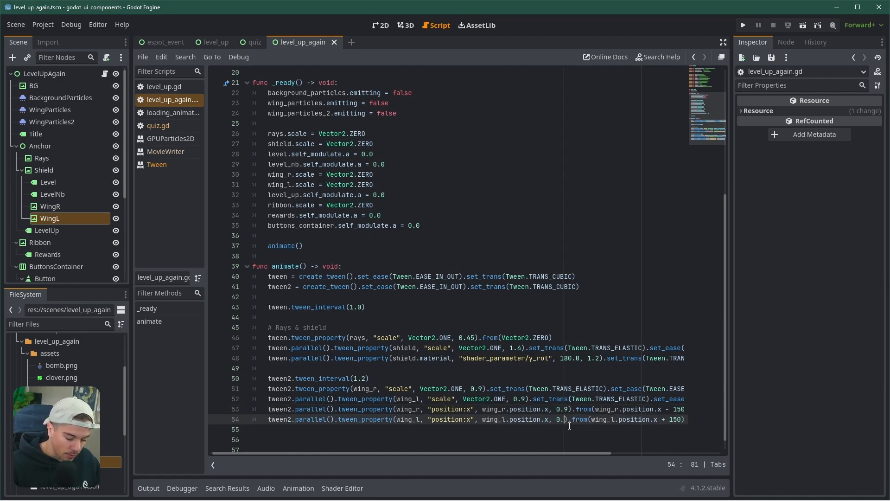
{"action": "type", "text": "9"}
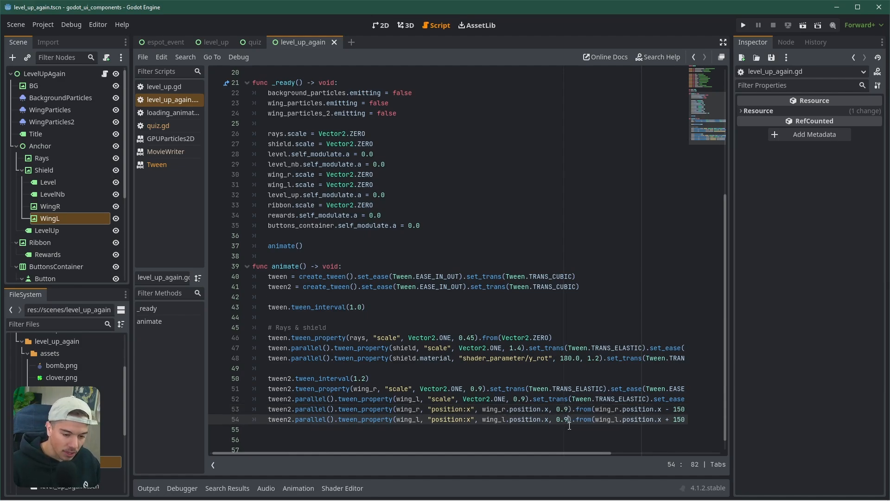
Step: Run the scene to check the slower wing slide, and close the game window and the output log
{"action": "left_click", "coordinate": [803, 26]}
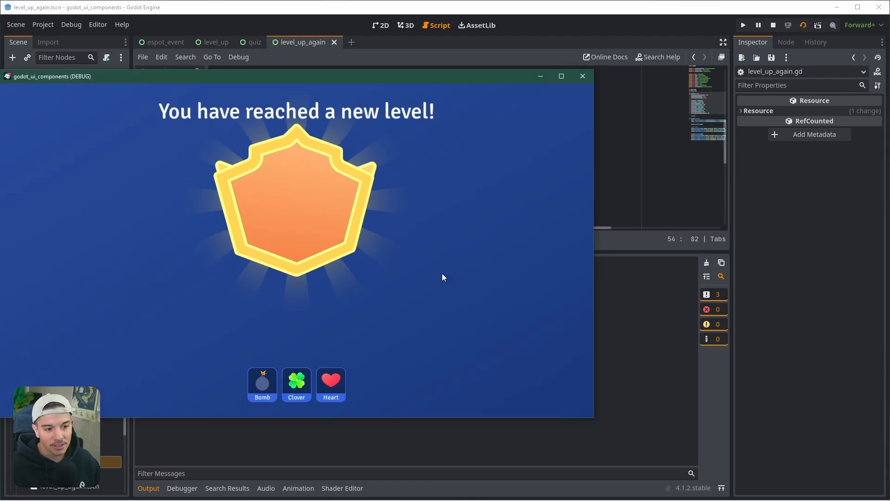
{"action": "left_click", "coordinate": [583, 76]}
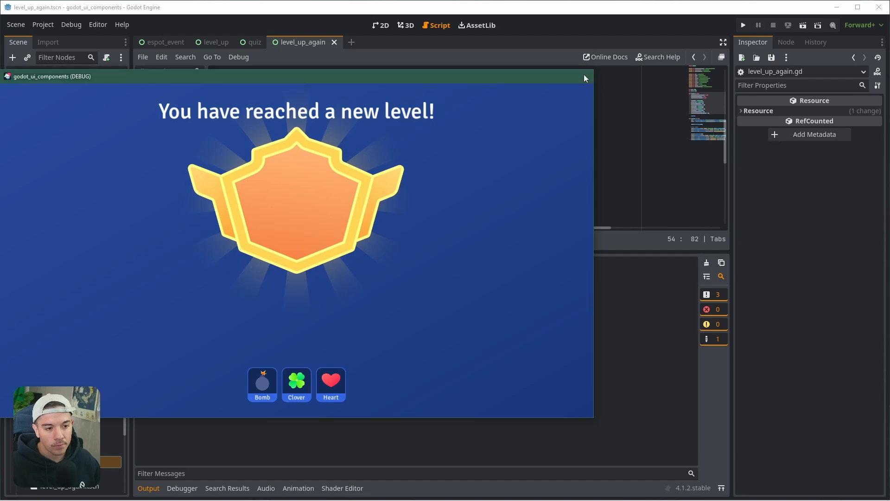
{"action": "left_click", "coordinate": [157, 489]}
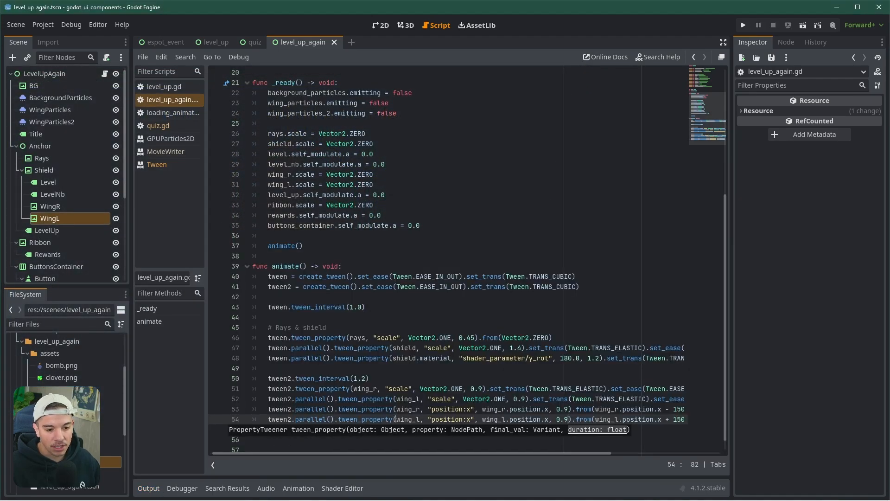
Step: Set the duration of both wing position tweens on lines 53 and 54 to 0.4
{"action": "scroll", "coordinate": [395, 419], "scroll_direction": "down", "scroll_amount": 1}
{"action": "left_click_drag", "start_coordinate": [732, 324], "coordinate": [794, 322]}
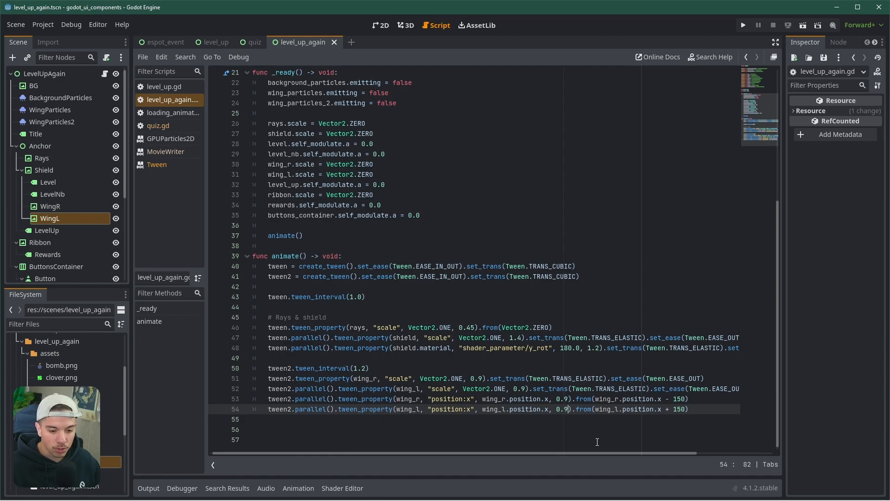
{"action": "key", "text": "BackSpace"}
{"action": "type", "text": "4"}
{"action": "key", "text": "Up"}
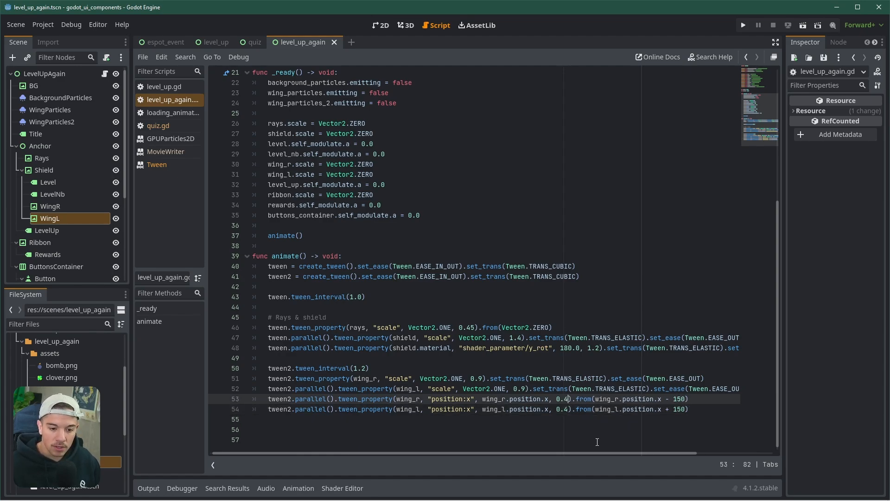
Step: Run the scene to check the faster wing slide, and close the game window and the output log
{"action": "left_click", "coordinate": [801, 26]}
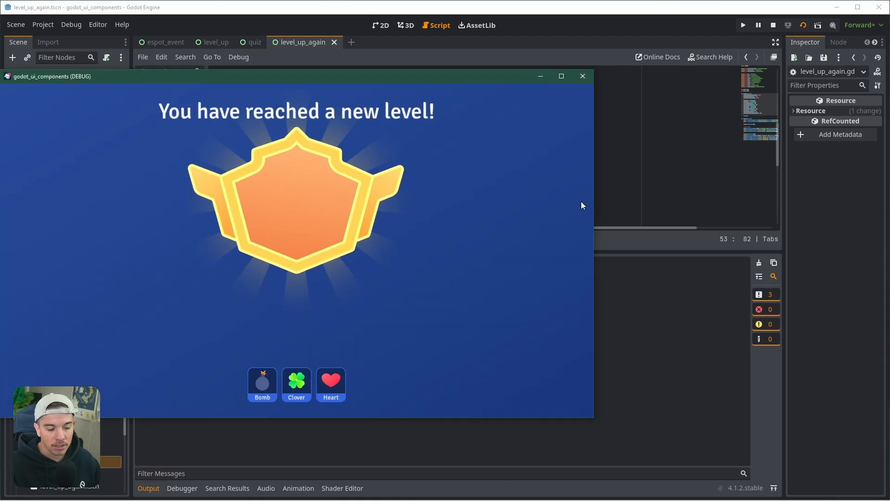
{"action": "left_click", "coordinate": [588, 76]}
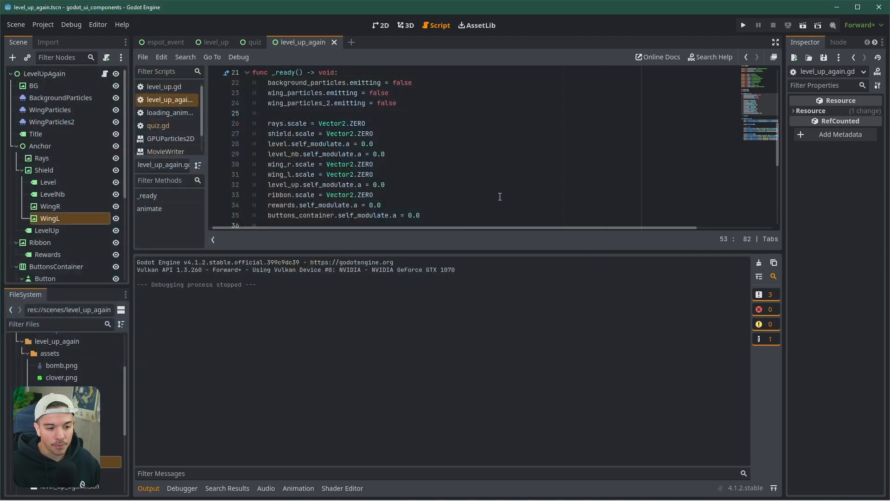
{"action": "left_click", "coordinate": [148, 488]}
Step: Move the wing_r and wing_l position tween lines above the two wing scale tweens, onto lines 51 and 52
{"action": "left_click", "coordinate": [406, 399]}
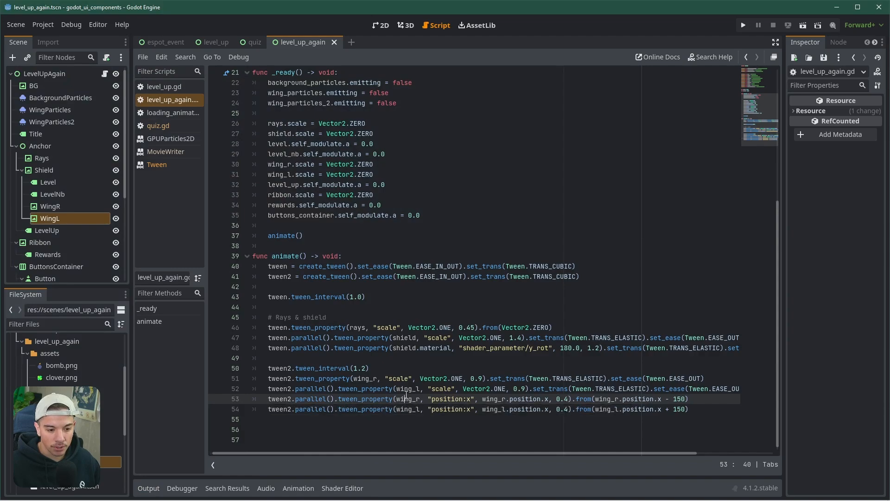
{"action": "left_click", "coordinate": [338, 389]}
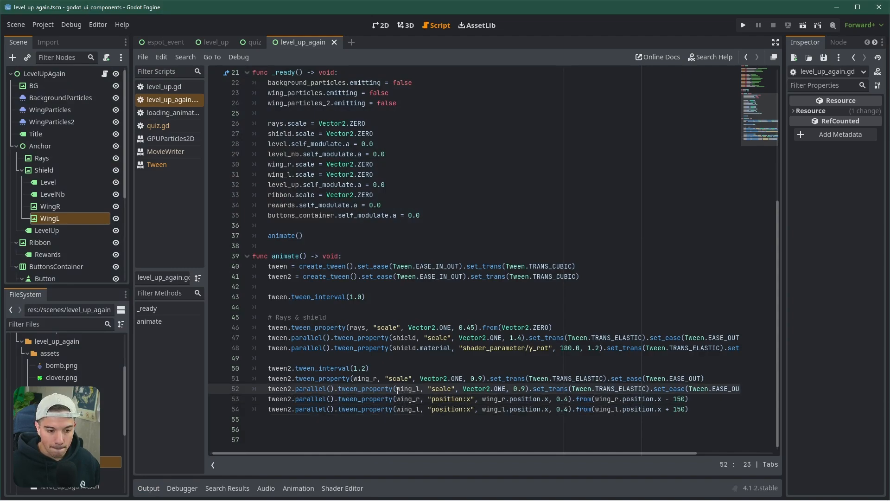
{"action": "left_click", "coordinate": [311, 399]}
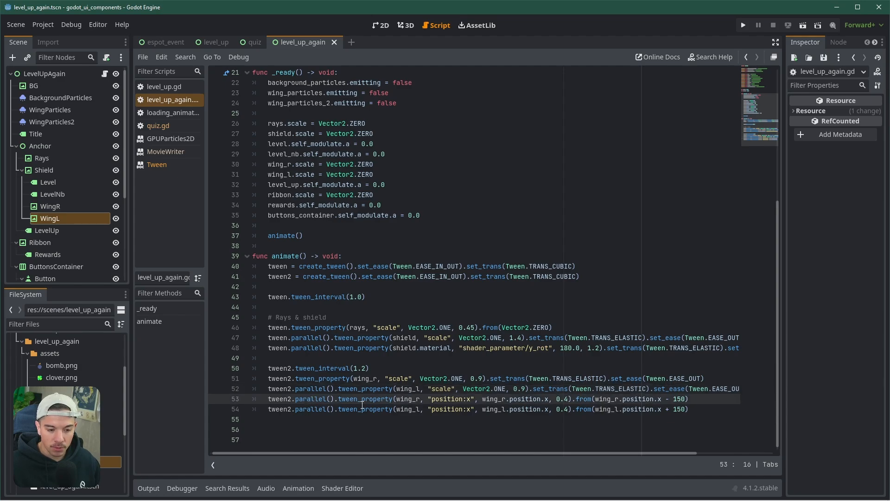
{"action": "key", "text": "alt+Up"}
{"action": "key", "text": "alt+Up"}
{"action": "key", "text": "Down"}
{"action": "key", "text": "Down"}
{"action": "key", "text": "Down"}
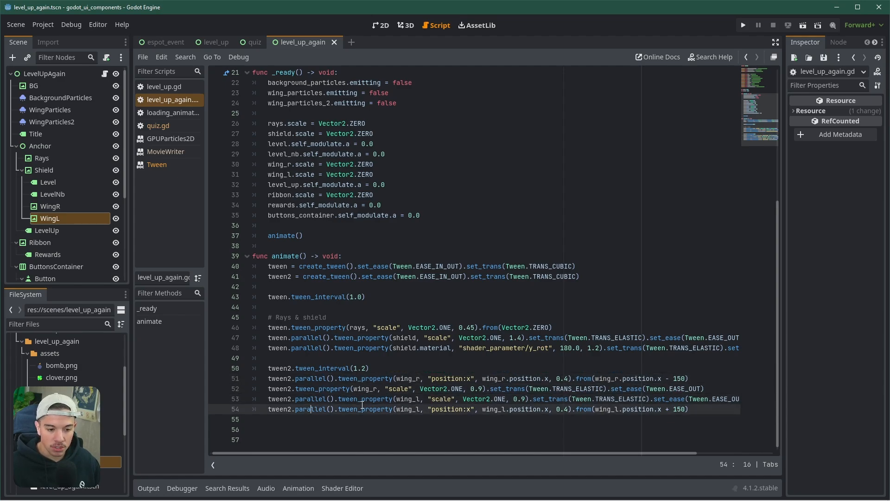
{"action": "key", "text": "alt+Up"}
{"action": "key", "text": "alt+Up"}
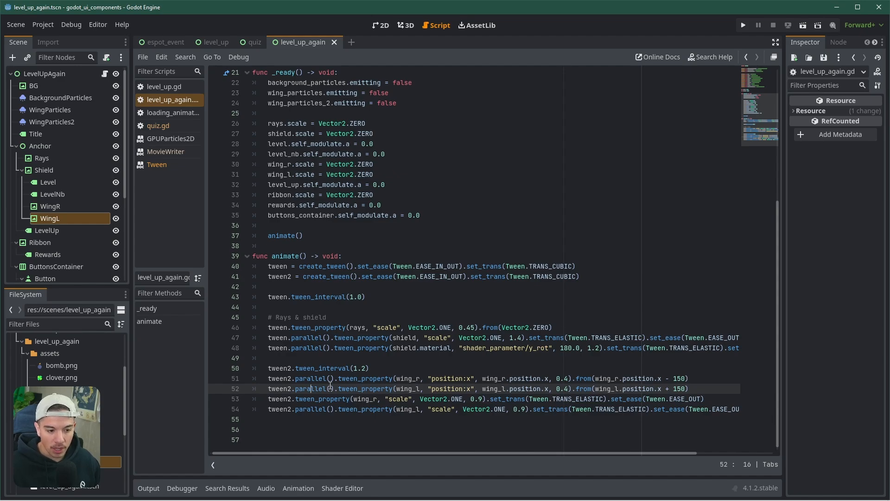
Step: Remove the parallel() call from the wing_r position tween on line 51
{"action": "left_click", "coordinate": [298, 379]}
{"action": "key", "text": "BackSpace"}
{"action": "key", "text": "BackSpace"}
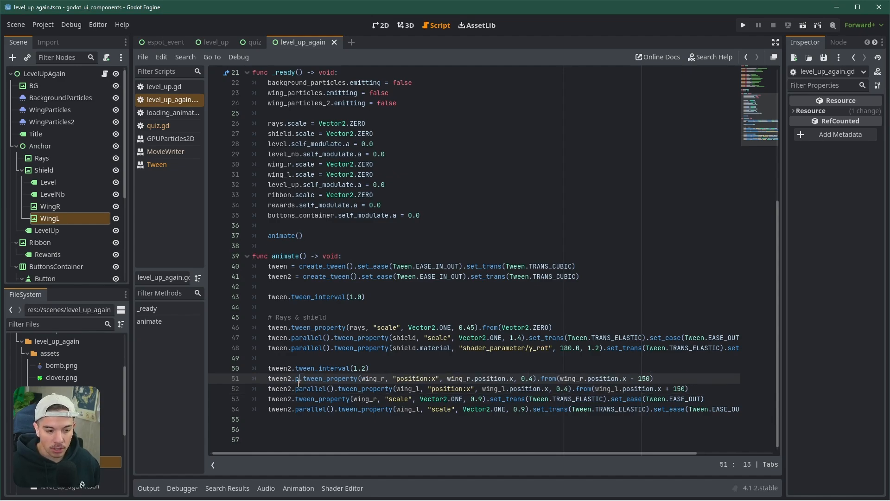
Step: Add a parallel() call before tween_property in the wing_r scale tween on line 53 and save the script
{"action": "left_click", "coordinate": [324, 409]}
{"action": "left_click_drag", "start_coordinate": [334, 410], "coordinate": [293, 411]}
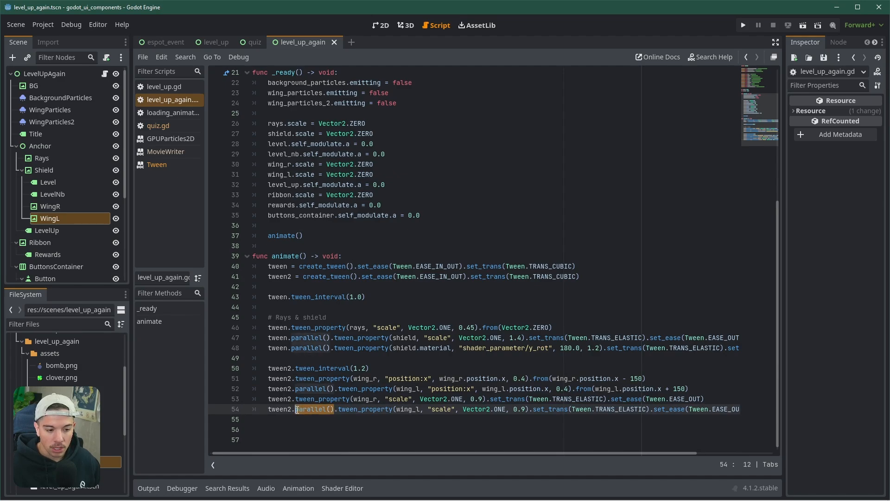
{"action": "key", "text": "ctrl+c"}
{"action": "left_click", "coordinate": [293, 398]}
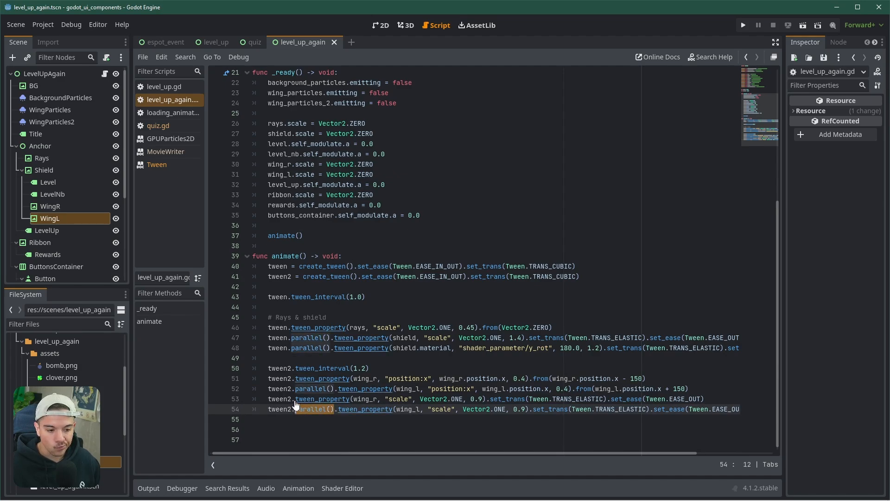
{"action": "key", "text": "ctrl+v"}
{"action": "type", "text": "."}
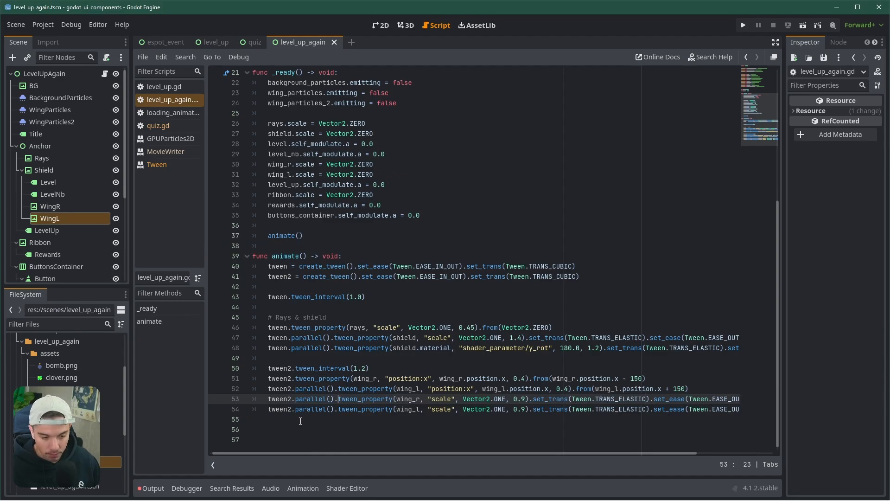
{"action": "key", "text": "ctrl+s"}
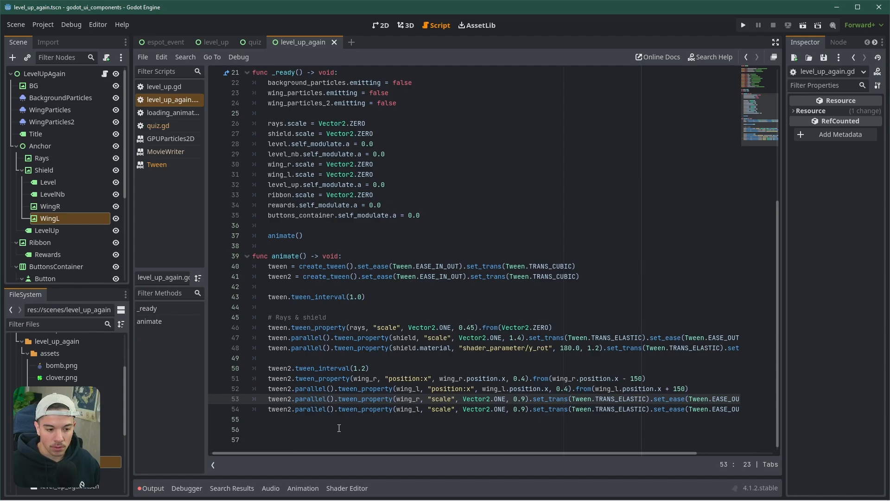
Step: Set the duration of the wing_r and wing_l position tweens on lines 51 and 52 to 0.2 and save the script
{"action": "left_click", "coordinate": [524, 380]}
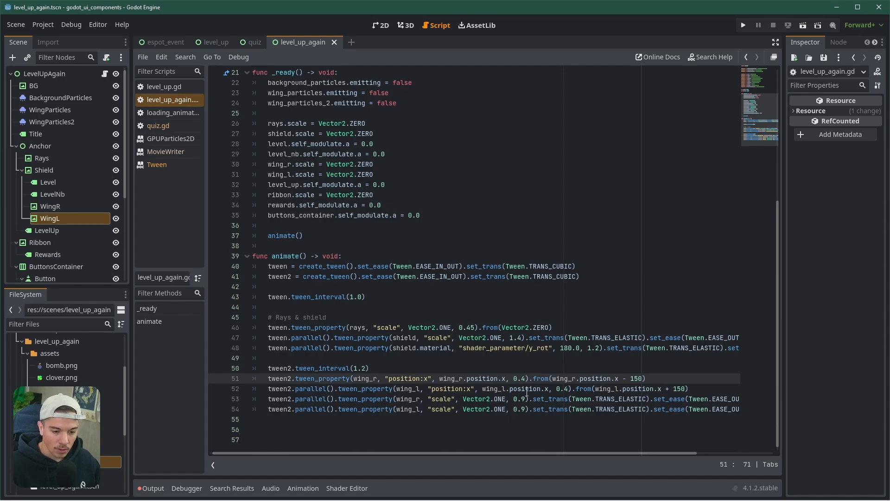
{"action": "key", "text": "BackSpace"}
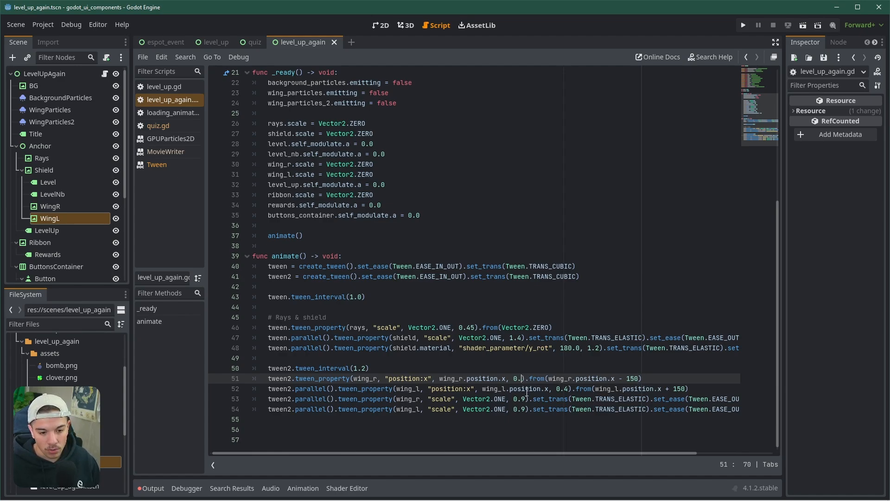
{"action": "type", "text": "2"}
{"action": "key", "text": "Down"}
{"action": "key", "text": "ctrl+Right"}
{"action": "key", "text": "ctrl+Right"}
{"action": "key", "text": "ctrl+Right"}
{"action": "key", "text": "ctrl+Right"}
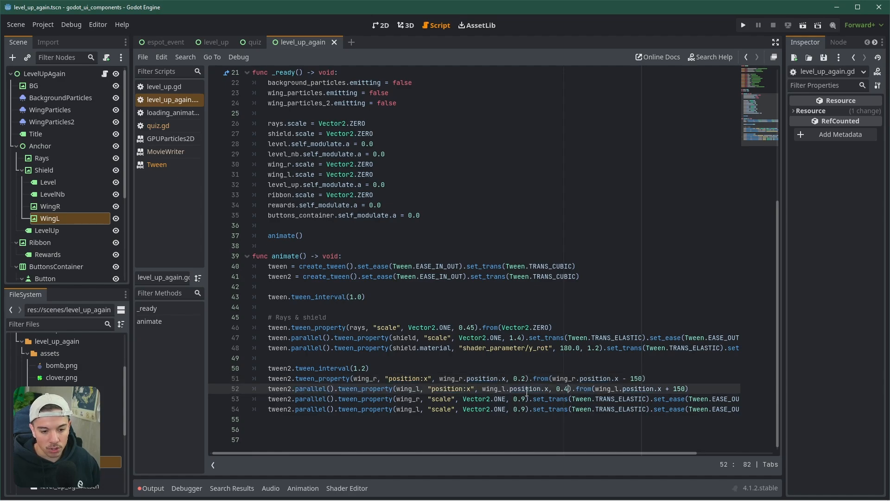
{"action": "key", "text": "BackSpace"}
{"action": "type", "text": "2"}
{"action": "key", "text": "ctrl+s"}
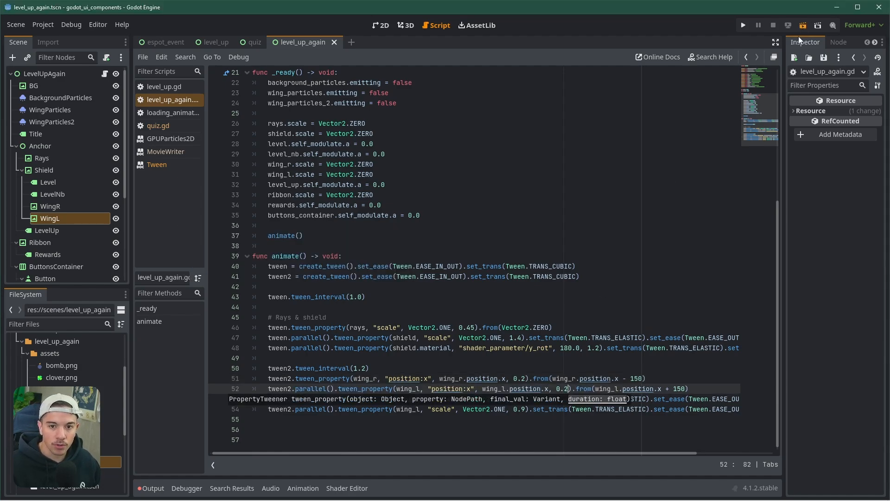
Step: Run the scene to check the wing slide timing and close the game window
{"action": "left_click", "coordinate": [803, 25]}
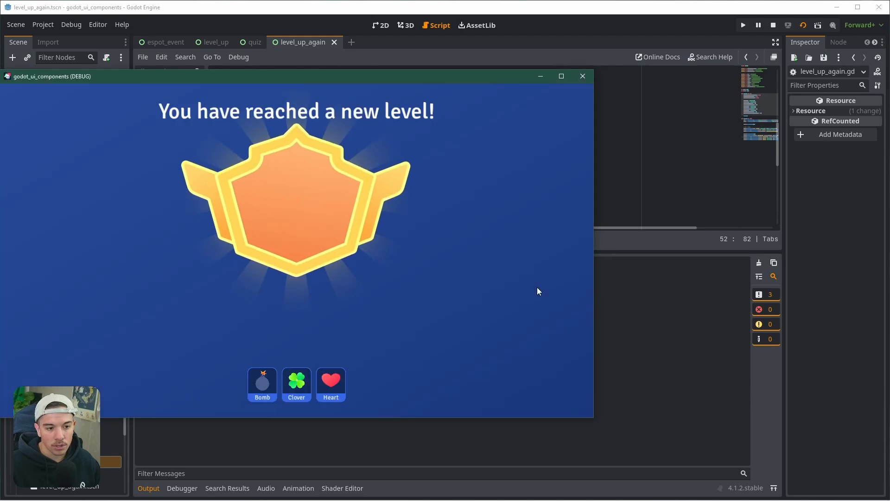
{"action": "left_click", "coordinate": [583, 76]}
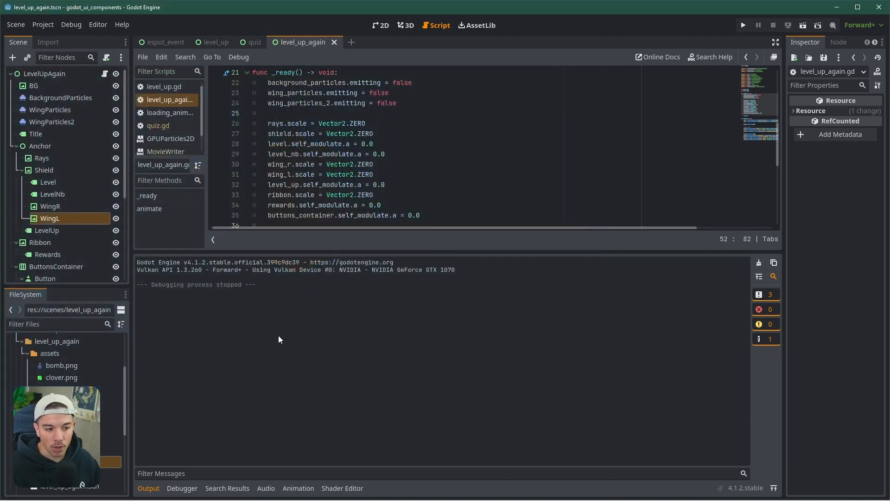
Step: Set the duration of the wing_r and wing_l position tweens to 0.15
{"action": "left_click", "coordinate": [526, 379]}
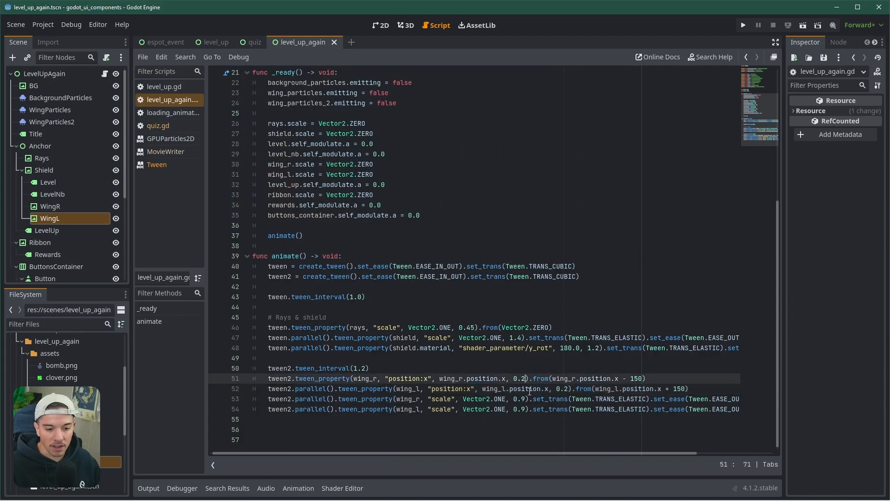
{"action": "key", "text": "BackSpace"}
{"action": "type", "text": "15"}
{"action": "key", "text": "Down"}
{"action": "key", "text": "Right"}
{"action": "key", "text": "Right"}
{"action": "key", "text": "Right"}
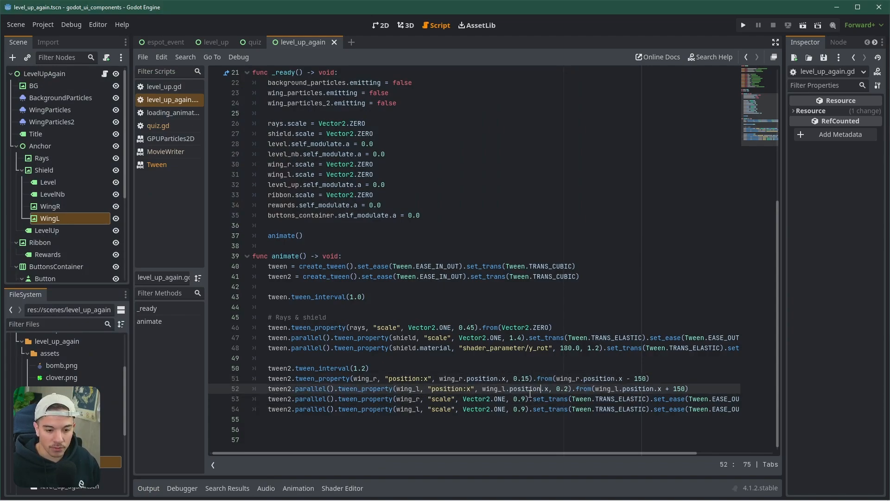
{"action": "key", "text": "Delete"}
{"action": "type", "text": "15"}
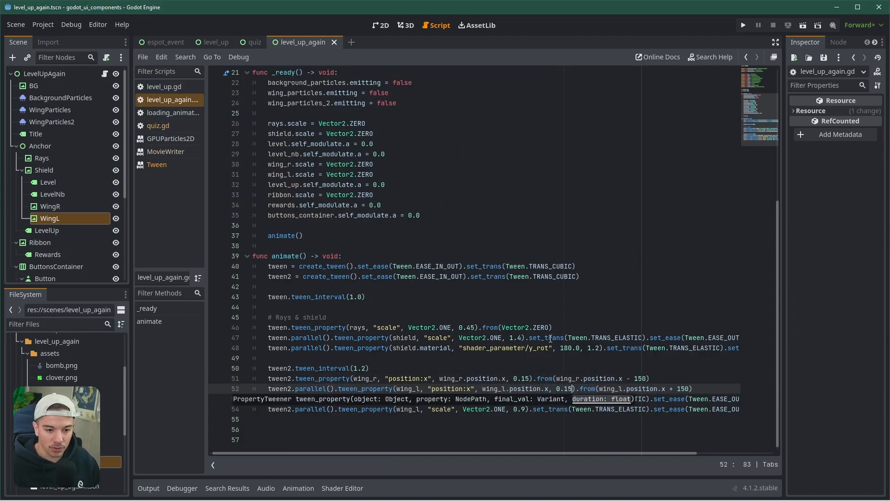
Step: Run the scene again to check the shortened wing slide, and close the game window and the output log
{"action": "left_click", "coordinate": [803, 25]}
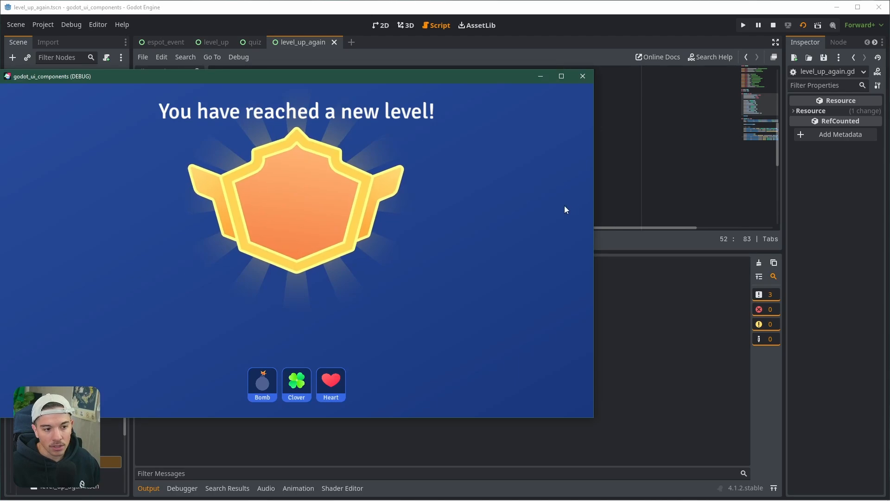
{"action": "left_click", "coordinate": [586, 77]}
{"action": "left_click", "coordinate": [148, 488]}
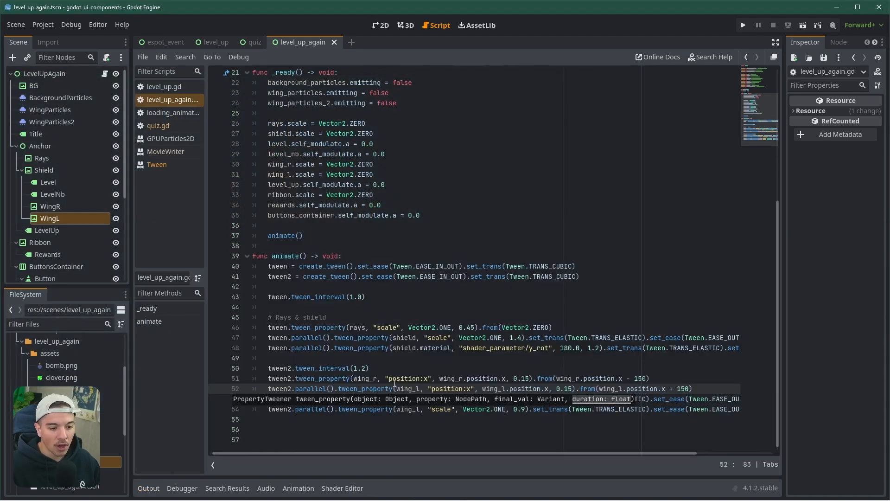
Step: Add the comment "# Wings" directly above the tween2 interval line and save the script
{"action": "left_click", "coordinate": [314, 361]}
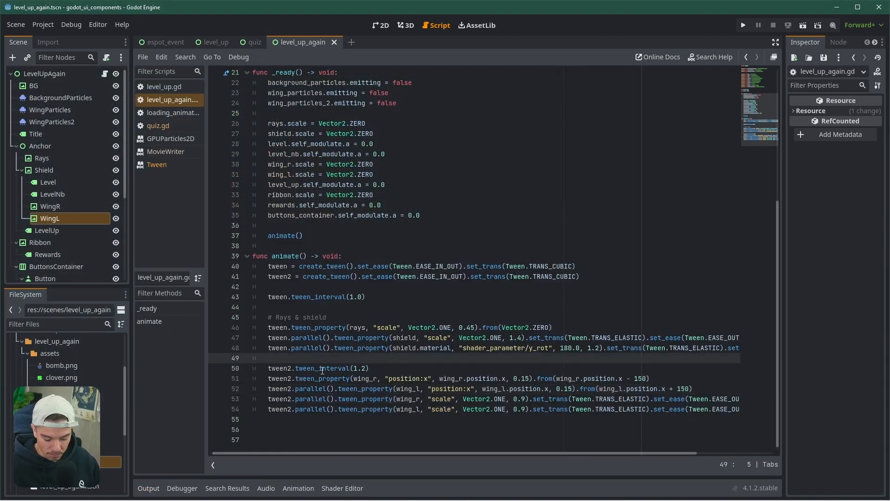
{"action": "key", "text": "Return"}
{"action": "type", "text": "#"}
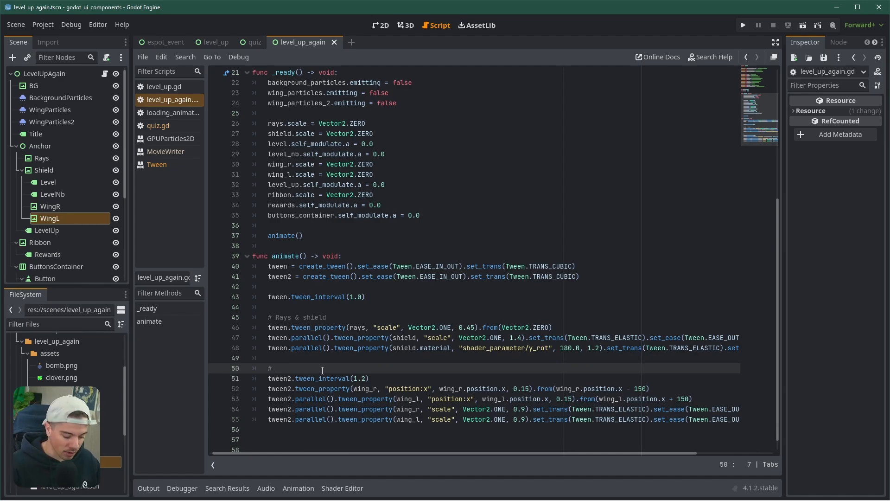
{"action": "type", "text": " Wings"}
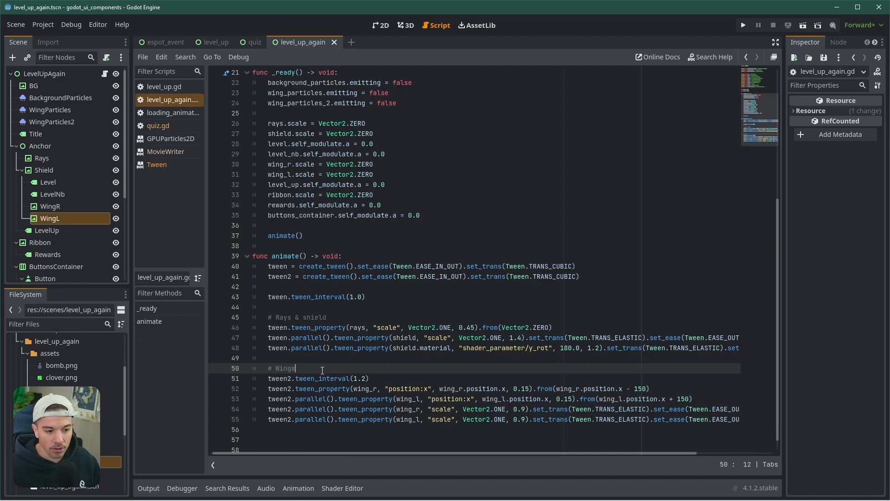
{"action": "key", "text": "ctrl+s"}
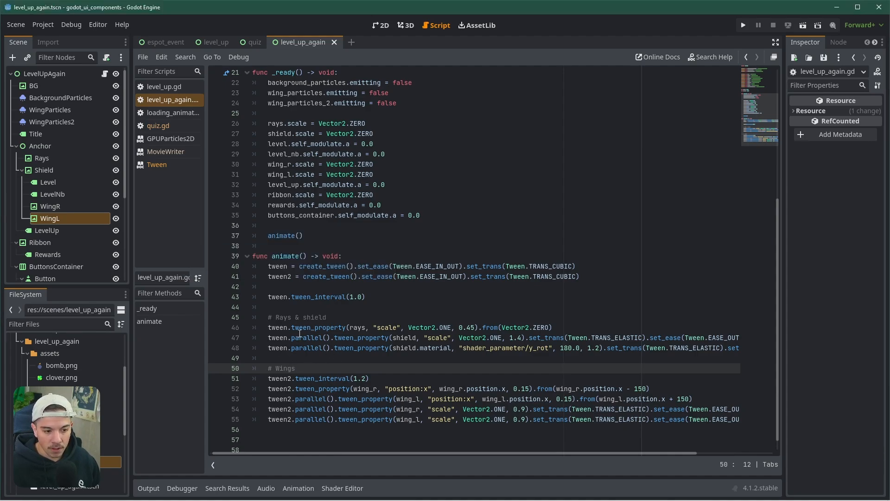
Step: Add blank lines above the # Wings comment and write the comment "# Labels" on line 49, below the shield tweens
{"action": "key", "text": "Up"}
{"action": "key", "text": "Return"}
{"action": "key", "text": "Return"}
{"action": "key", "text": "Up"}
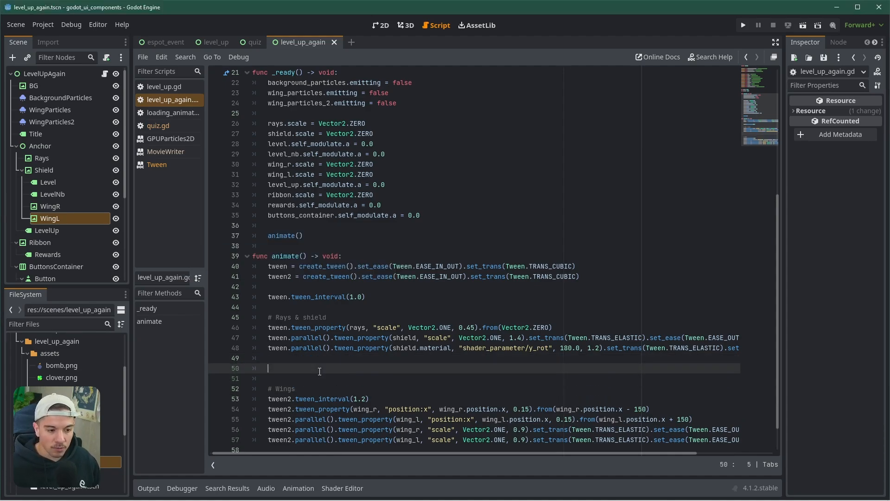
{"action": "key", "text": "Up"}
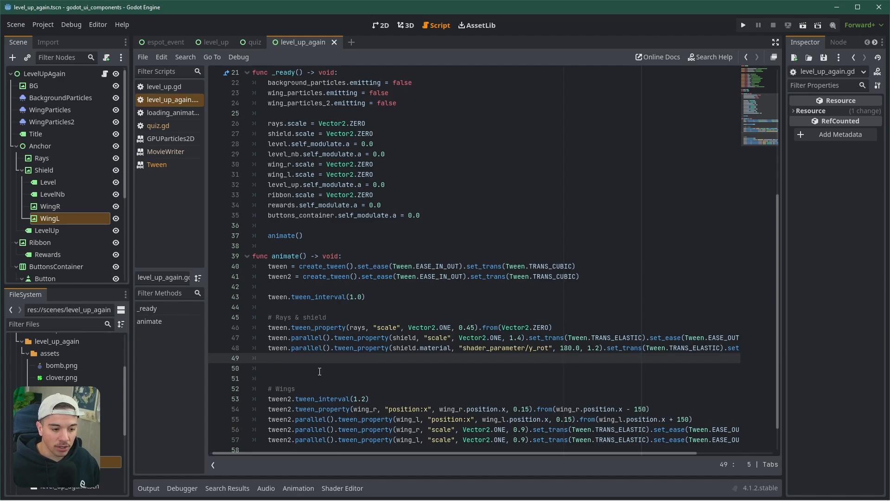
{"action": "key", "text": "Down"}
{"action": "key", "text": "Up"}
{"action": "type", "text": "# Labels"}
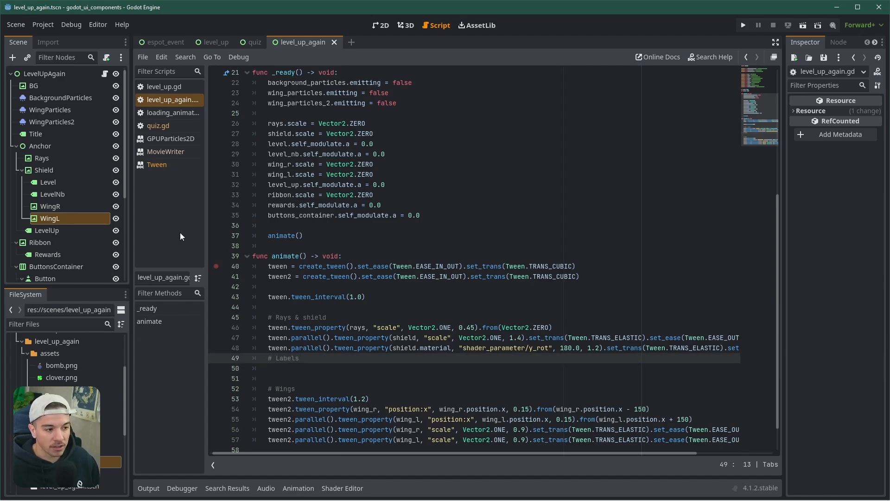
Step: Copy the shield.material y_rot tween from line 48 and paste it under the # Labels comment
{"action": "left_click", "coordinate": [57, 182]}
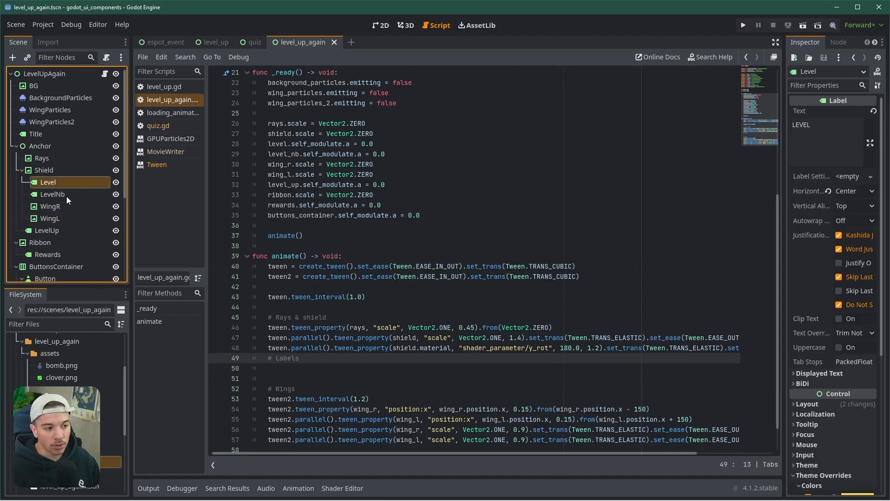
{"action": "left_click", "coordinate": [331, 348]}
{"action": "key", "text": "ctrl+c"}
{"action": "left_click", "coordinate": [339, 368]}
{"action": "key", "text": "ctrl+v"}
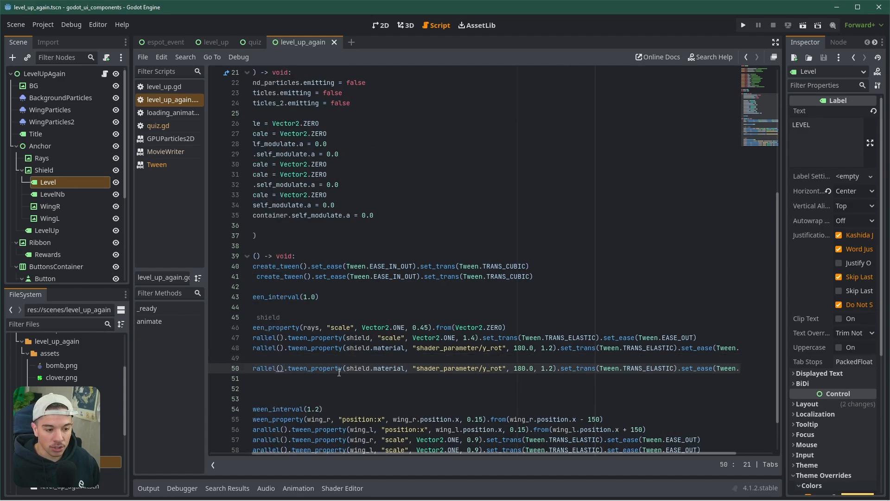
{"action": "left_click_drag", "start_coordinate": [301, 453], "coordinate": [260, 454]}
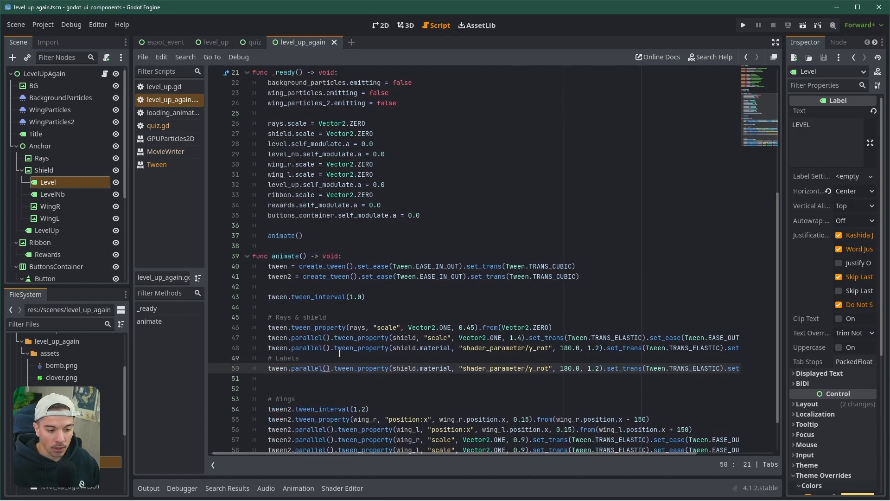
{"action": "left_click_drag", "start_coordinate": [332, 377], "coordinate": [291, 369]}
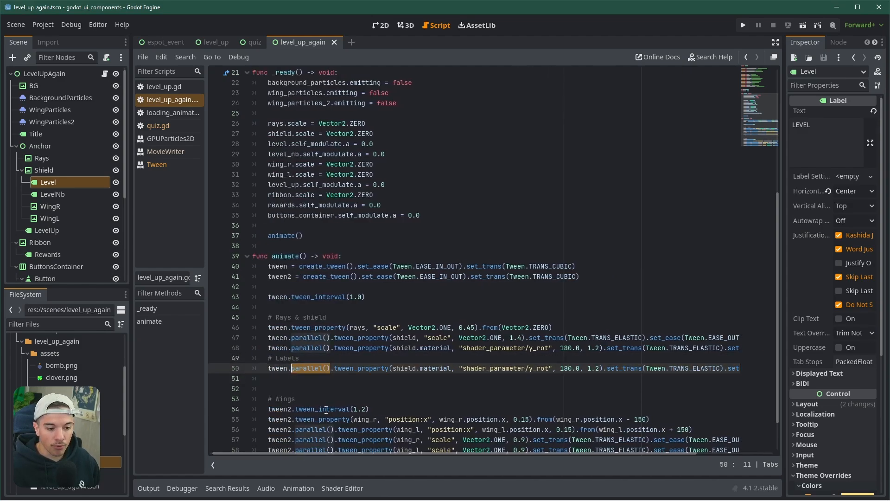
{"action": "key", "text": "BackSpace"}
{"action": "key", "text": "BackSpace"}
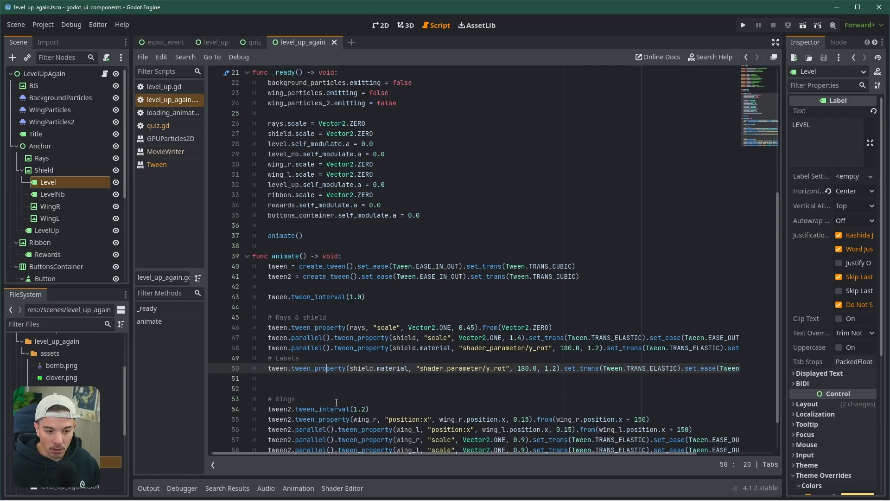
{"action": "key", "text": "ctrl+z"}
{"action": "key", "text": "ctrl+z"}
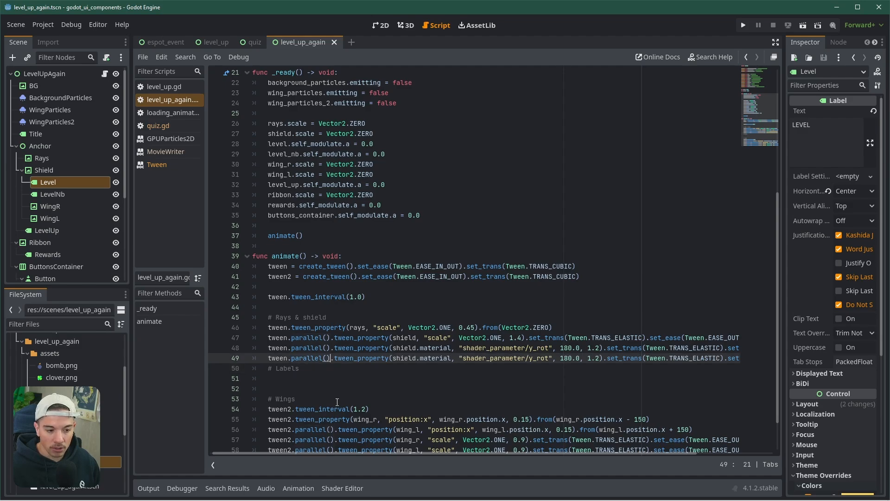
{"action": "key", "text": "alt+Down"}
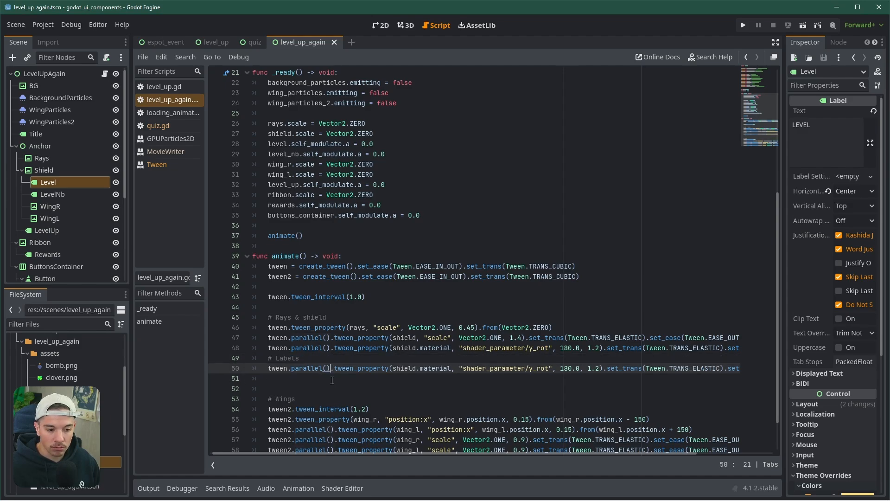
Step: Duplicate the pasted y_rot tween on line 50 onto line 51
{"action": "key", "text": "ctrl+shift+d"}
{"action": "scroll", "coordinate": [336, 389], "scroll_direction": "right", "scroll_amount": 3, "text": "shift"}
{"action": "scroll", "coordinate": [334, 385], "scroll_direction": "left", "scroll_amount": 3, "text": "shift"}
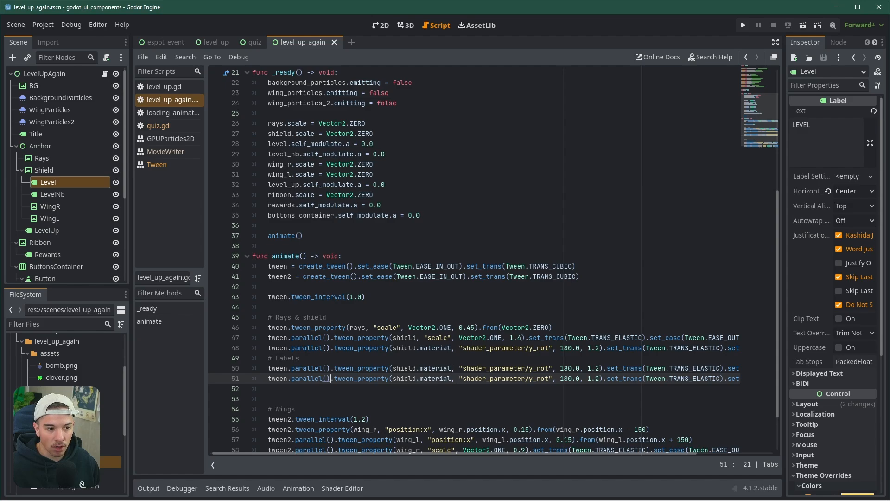
Step: Change the tween on line 50 to target level and its property to "self_modulate:a"
{"action": "left_click_drag", "start_coordinate": [452, 368], "coordinate": [393, 368]}
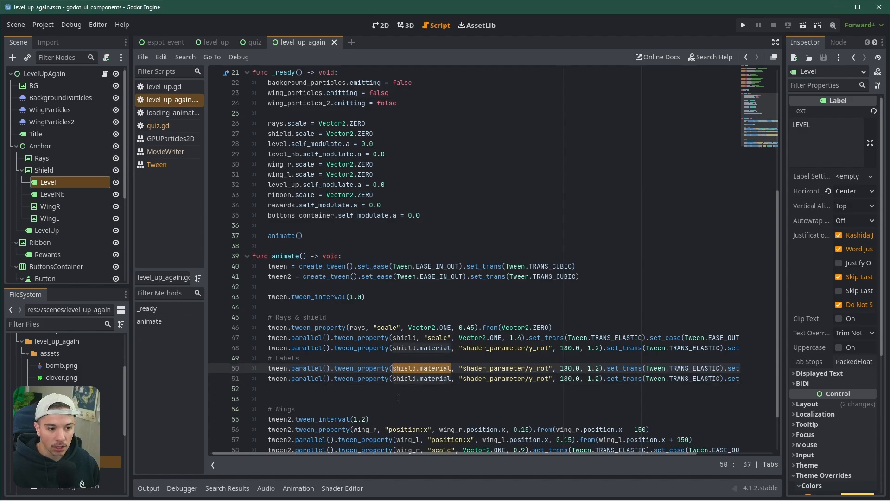
{"action": "type", "text": "level"}
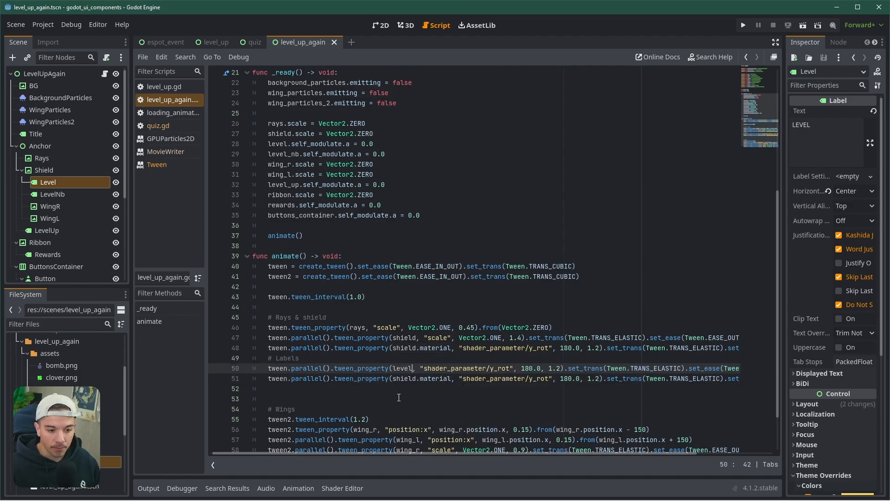
{"action": "left_click_drag", "start_coordinate": [424, 368], "coordinate": [510, 370]}
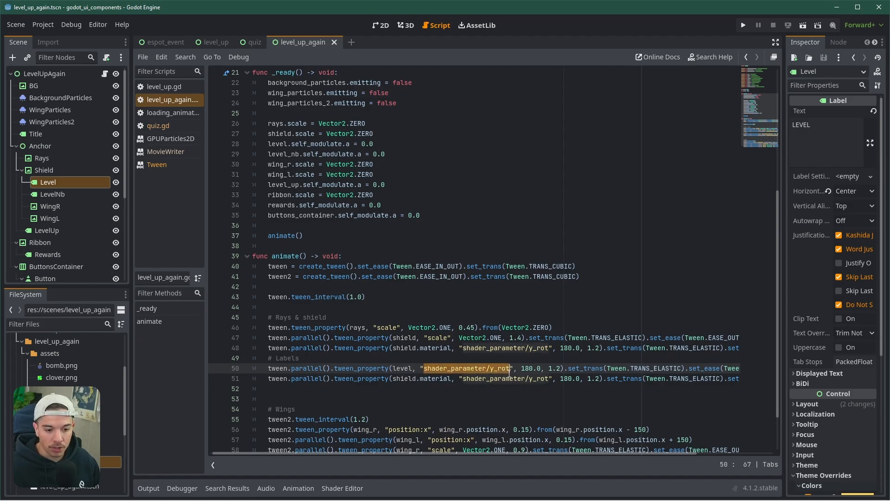
{"action": "type", "text": "self_mod"}
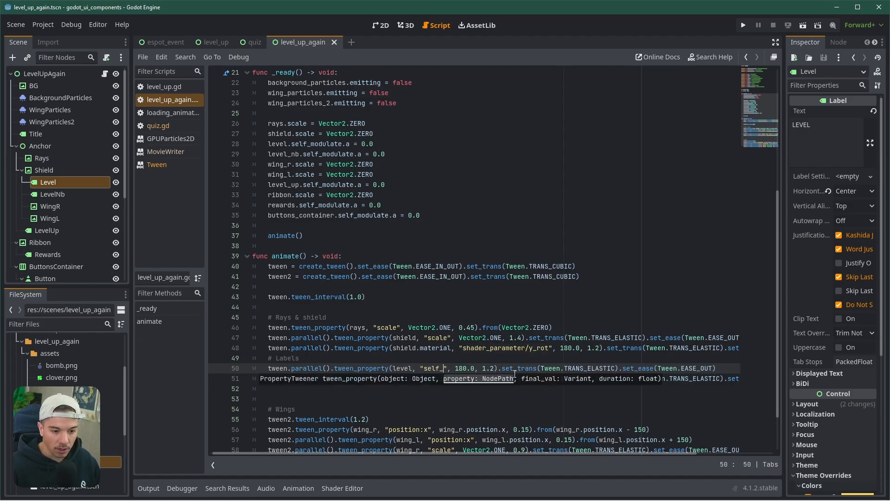
{"action": "type", "text": "ulate:a"}
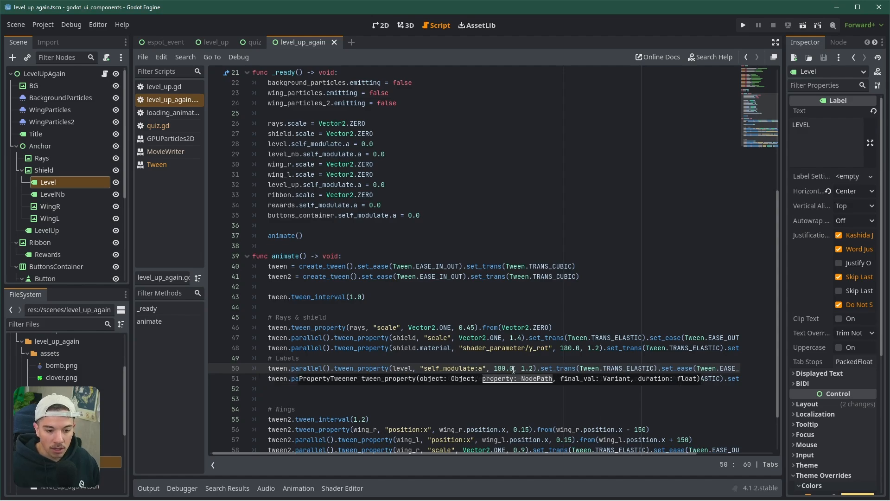
Step: Set the level tween's final value to 1.0 and its duration to 1.8, and save the script
{"action": "left_click_drag", "start_coordinate": [492, 369], "coordinate": [514, 369]}
{"action": "type", "text": "1.0"}
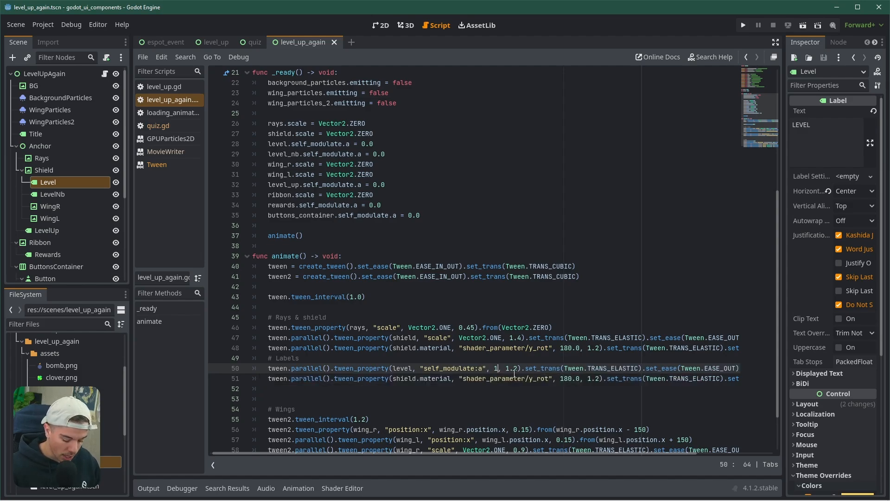
{"action": "key", "text": "ctrl+s"}
{"action": "left_click", "coordinate": [526, 368]}
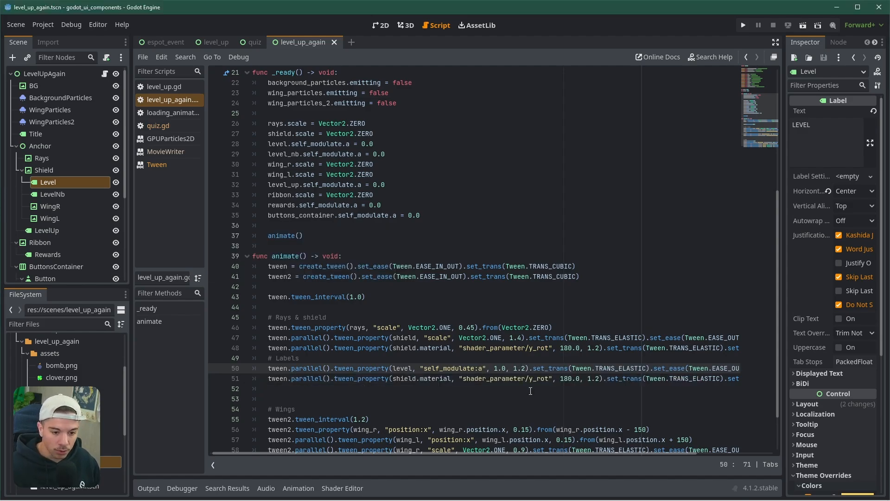
{"action": "key", "text": "BackSpace"}
{"action": "type", "text": "8"}
{"action": "key", "text": "ctrl+s"}
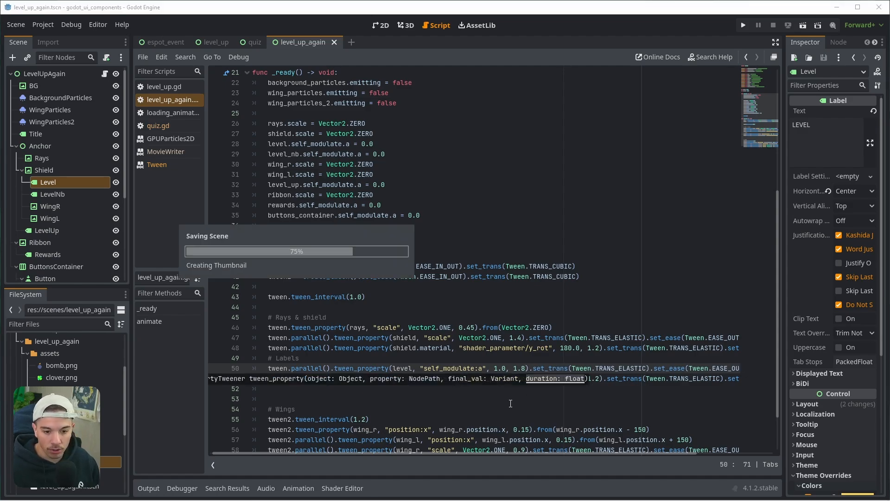
Step: Change the target of the tween on line 51 from shield.material to level_nb
{"action": "left_click", "coordinate": [530, 389]}
{"action": "double_click", "coordinate": [401, 369]}
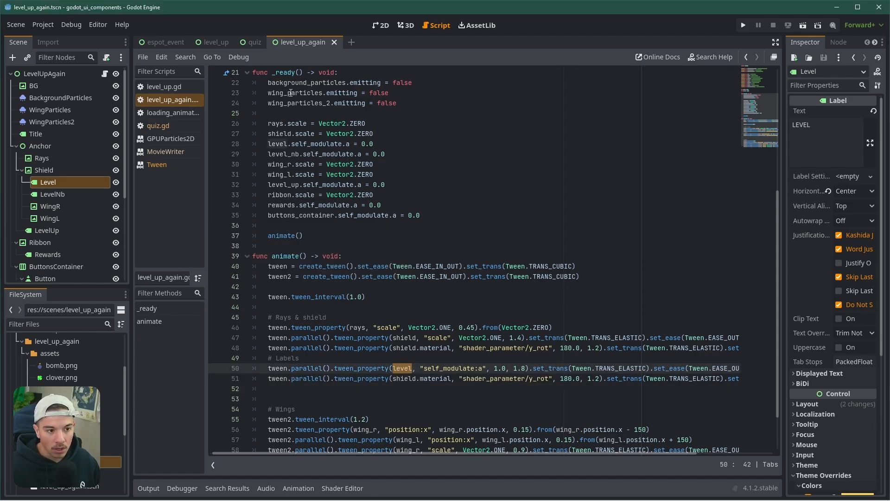
{"action": "double_click", "coordinate": [292, 154]}
{"action": "double_click", "coordinate": [403, 378]}
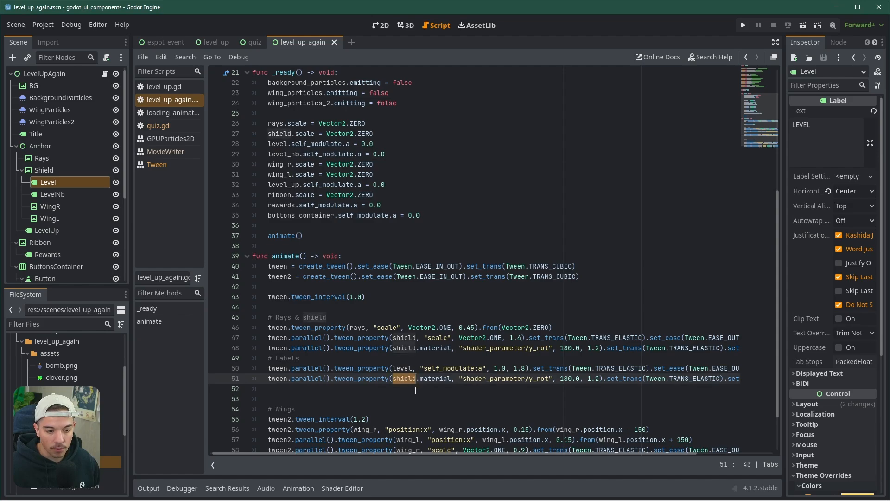
{"action": "key", "text": "ctrl+v"}
{"action": "key", "text": "Delete"}
{"action": "key", "text": "Delete"}
{"action": "key", "text": "Delete"}
{"action": "key", "text": "Delete"}
{"action": "key", "text": "Delete"}
{"action": "key", "text": "Delete"}
{"action": "key", "text": "Delete"}
{"action": "key", "text": "Delete"}
{"action": "key", "text": "Delete"}
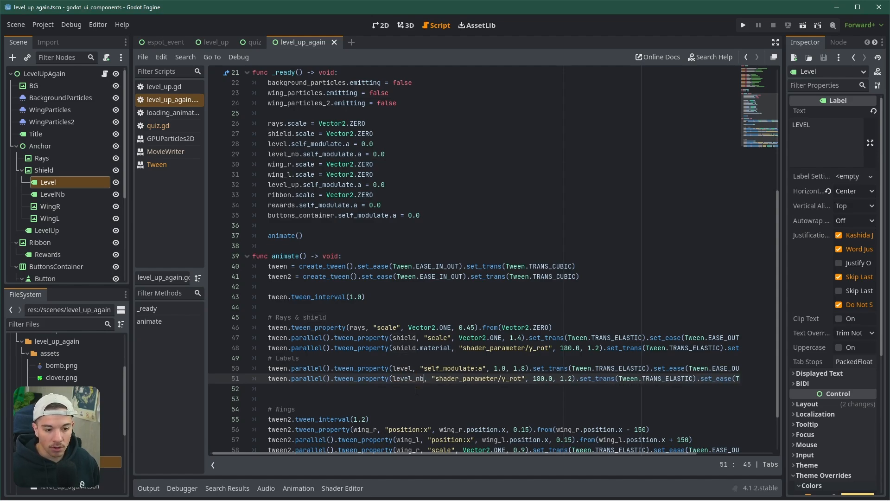
Step: Replace the property of the level_nb tween on line 51 with "self_modulate:a"
{"action": "key", "text": "Up"}
{"action": "key", "text": "ctrl+d"}
{"action": "key", "text": "Down"}
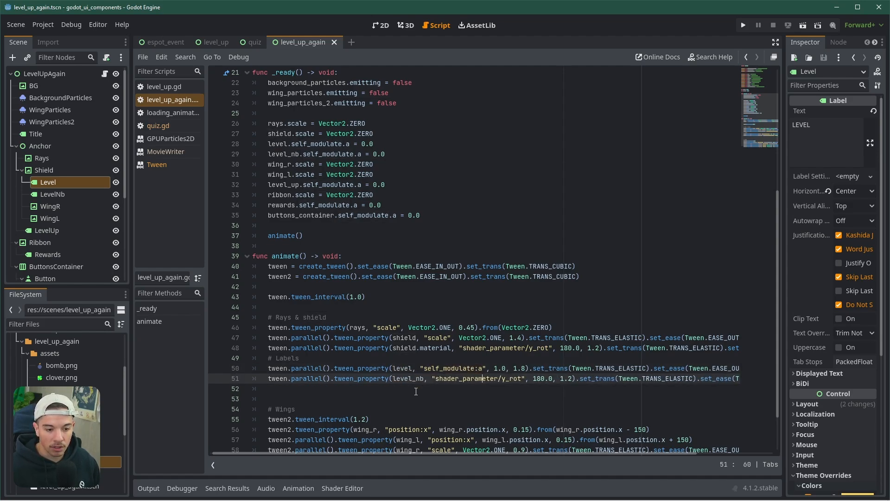
{"action": "key", "text": "Right"}
{"action": "key", "text": "ctrl+shift+Right"}
{"action": "key", "text": "ctrl+shift+Right"}
{"action": "key", "text": "ctrl+shift+Right"}
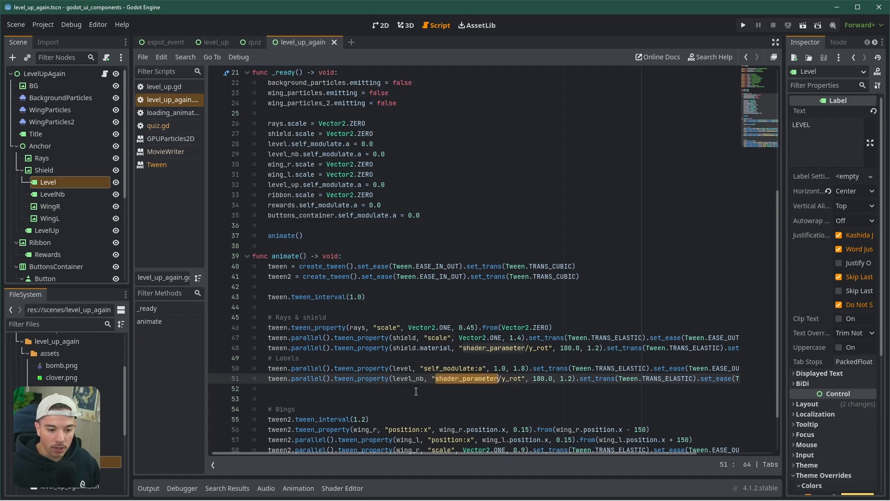
{"action": "key", "text": "ctrl+v"}
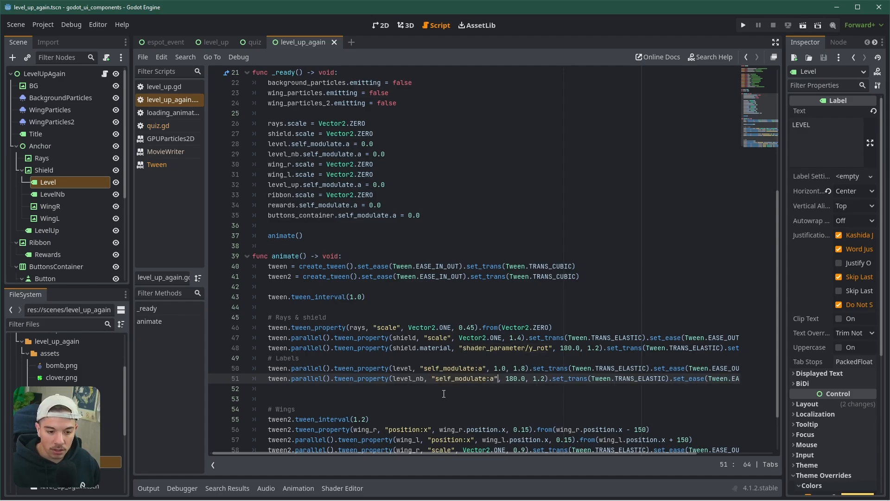
Step: Set the level_nb tween's final value to 1.0 and its duration to 2.2
{"action": "key", "text": "Right"}
{"action": "key", "text": "Delete"}
{"action": "key", "text": "Delete"}
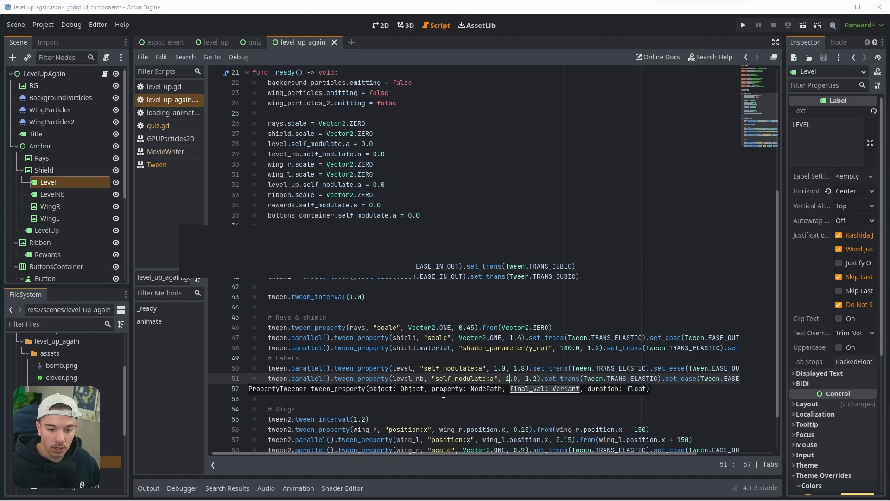
{"action": "key", "text": "Right"}
{"action": "key", "text": "Right"}
{"action": "key", "text": "Right"}
{"action": "key", "text": "Right"}
{"action": "key", "text": "Right"}
{"action": "key", "text": "Right"}
{"action": "key", "text": "Right"}
{"action": "key", "text": "BackSpace"}
{"action": "key", "text": "BackSpace"}
{"action": "key", "text": "BackSpace"}
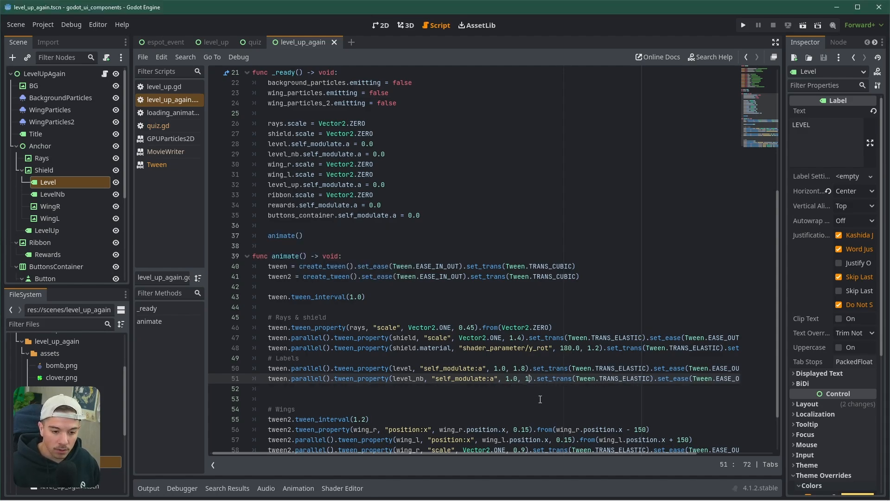
{"action": "type", "text": "2.2"}
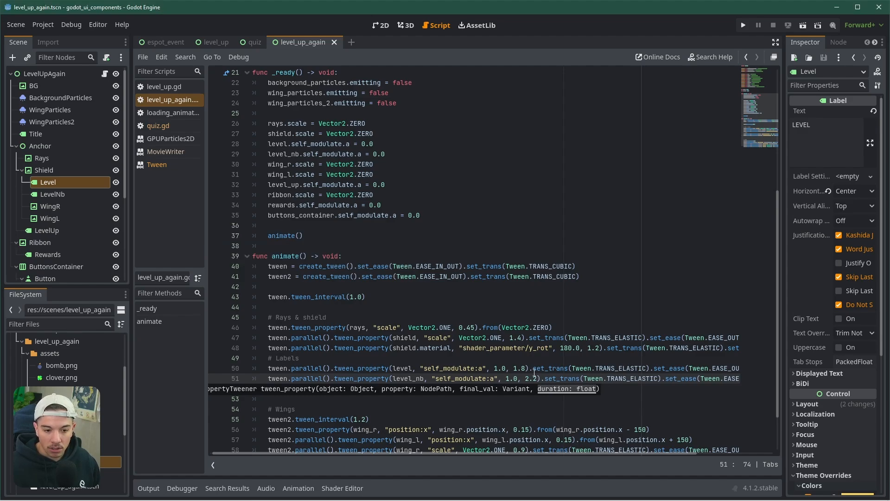
Step: Remove the set_trans and set_ease calls from the level and level_nb tweens on lines 50 and 51
{"action": "left_click_drag", "start_coordinate": [530, 369], "coordinate": [775, 367]}
{"action": "key", "text": "BackSpace"}
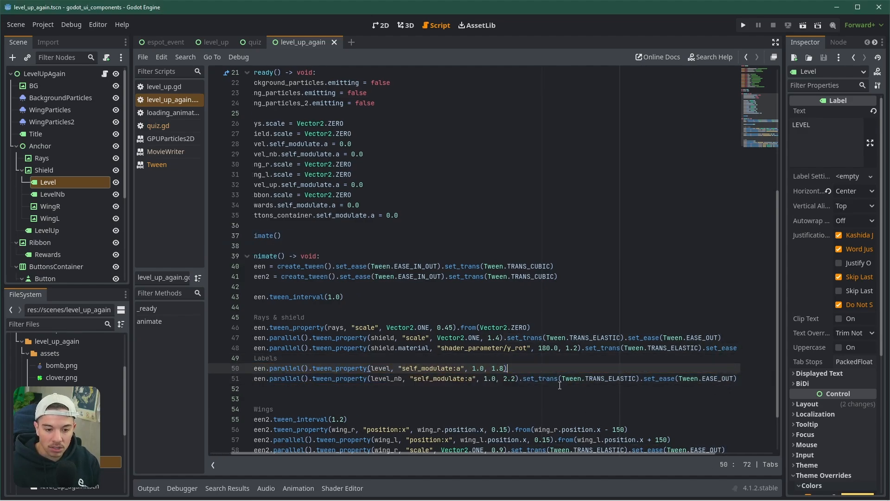
{"action": "left_click_drag", "start_coordinate": [519, 379], "coordinate": [774, 380]}
{"action": "key", "text": "BackSpace"}
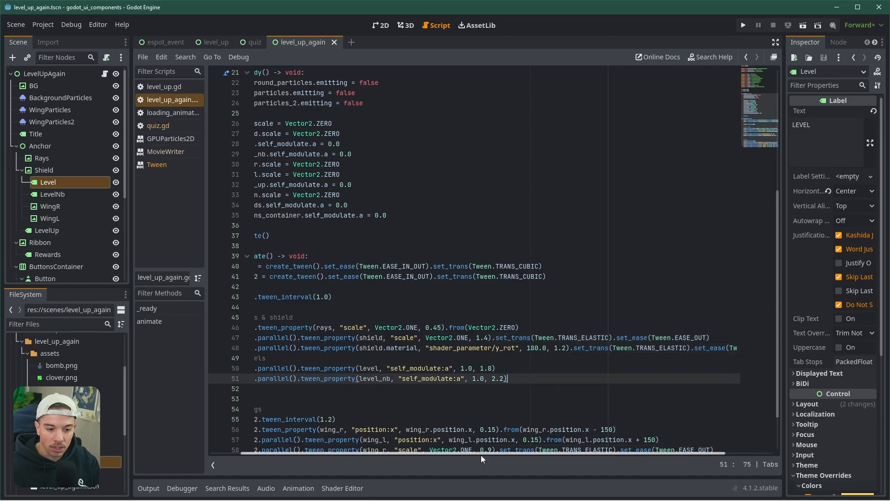
{"action": "left_click_drag", "start_coordinate": [470, 453], "coordinate": [357, 452]}
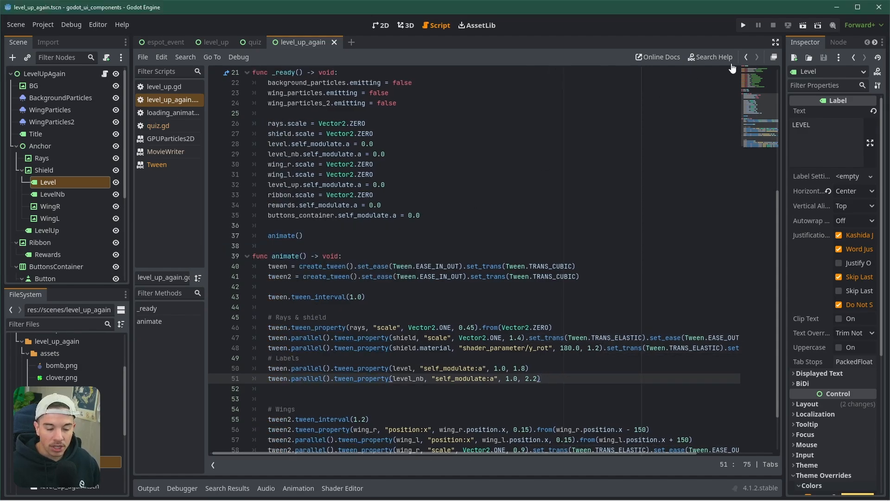
Step: Run the current scene to check the fade-in of the level labels, and close the preview and output
{"action": "key", "text": "F6"}
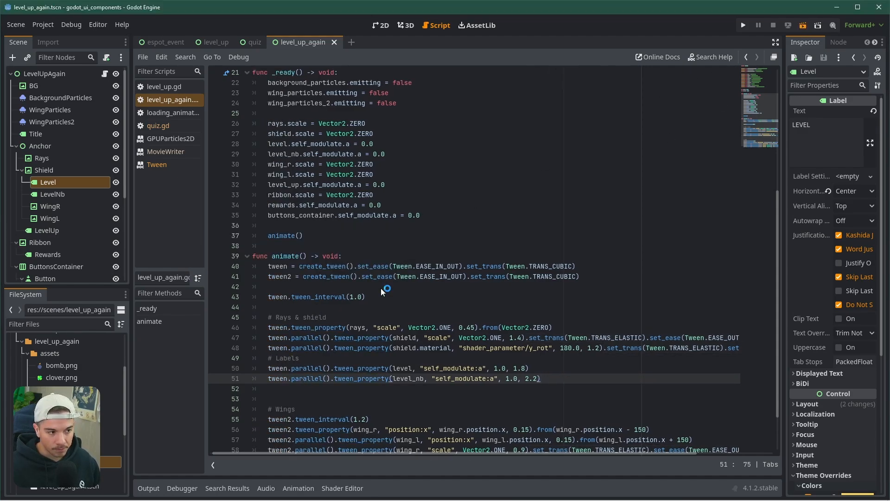
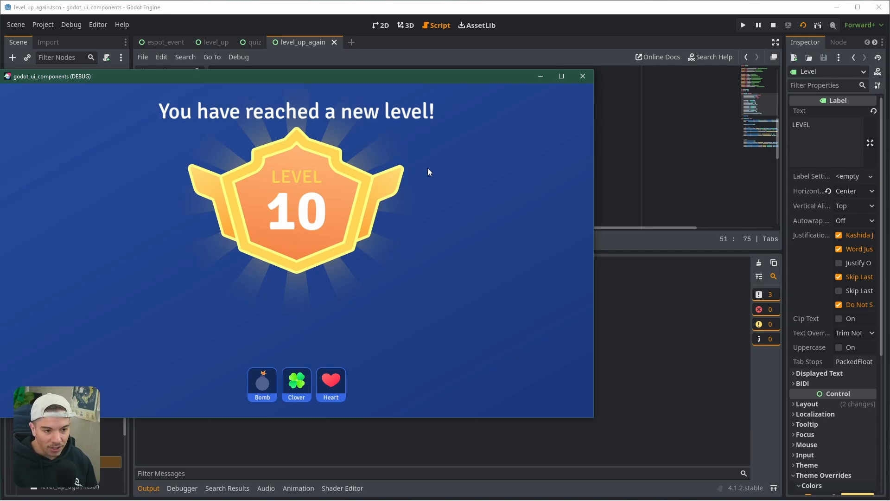
{"action": "left_click", "coordinate": [582, 76]}
{"action": "left_click", "coordinate": [148, 488]}
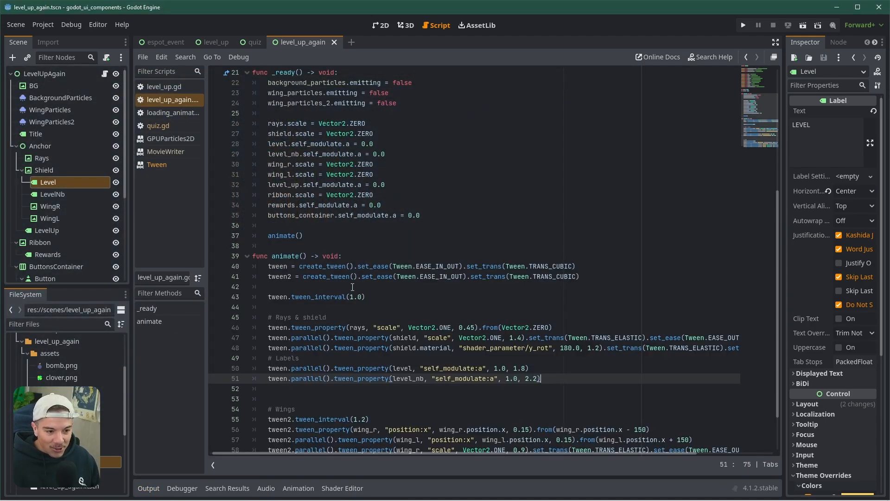
Step: Add a count_up() -> void function containing pass below animate(), and save the script
{"action": "left_click", "coordinate": [293, 429]}
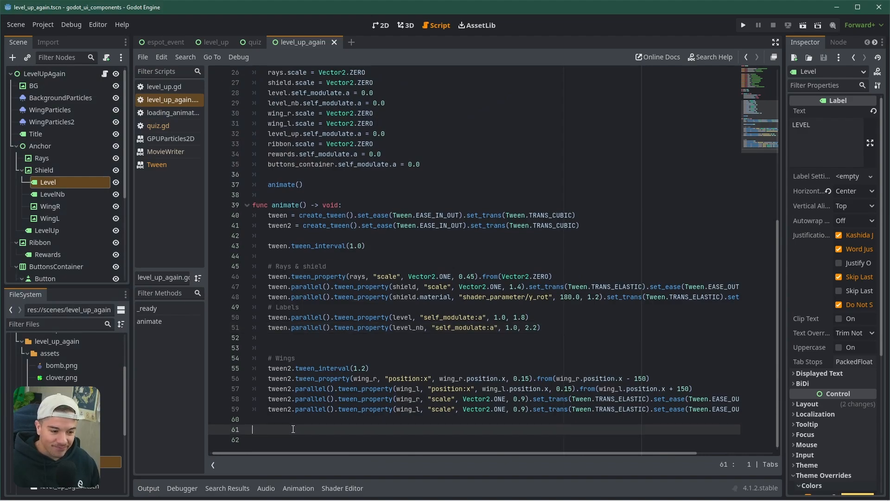
{"action": "type", "text": "func _"}
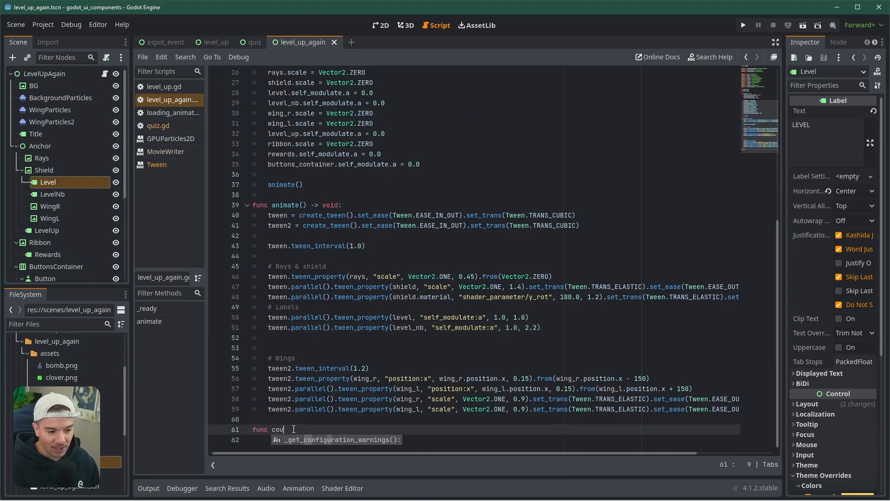
{"action": "key", "text": "BackSpace"}
{"action": "type", "text": "count_up("}
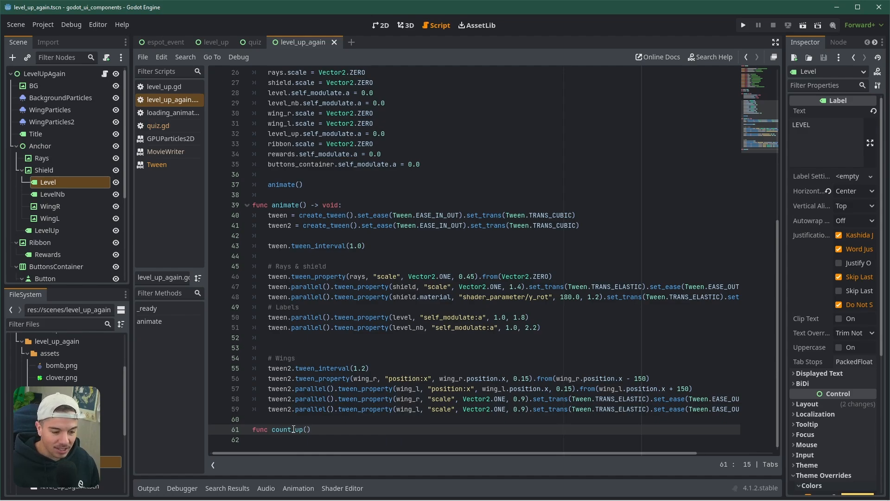
{"action": "type", "text": ") -> void:;"}
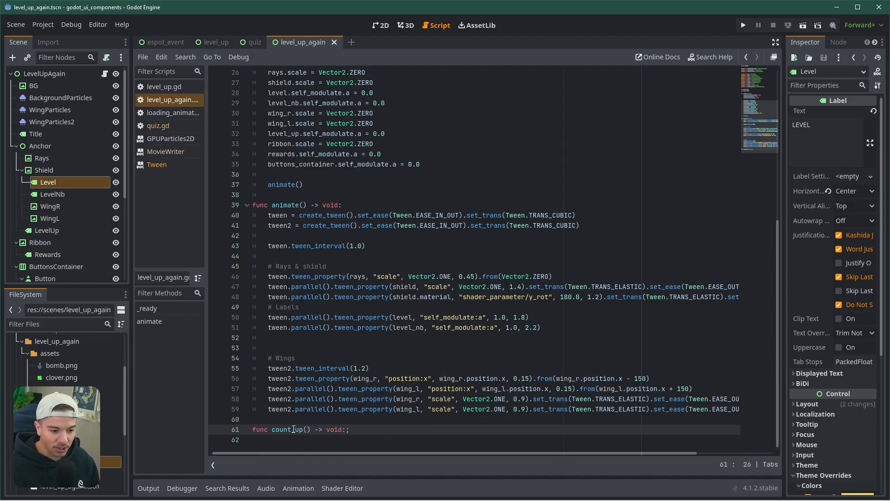
{"action": "key", "text": "BackSpace"}
{"action": "key", "text": "Return"}
{"action": "type", "text": "pass"}
{"action": "key", "text": "ctrl+s"}
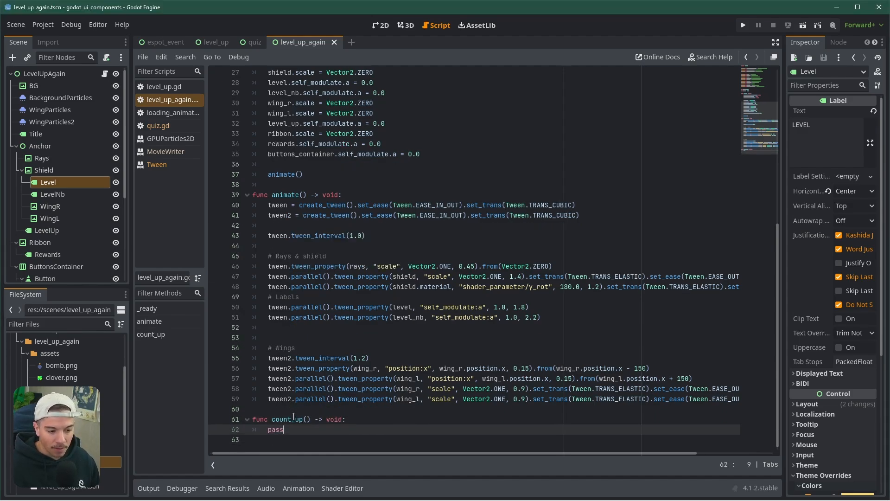
Step: Give count_up the parameters value: int and label: Label
{"action": "left_click", "coordinate": [306, 419]}
{"action": "type", "text": "va"}
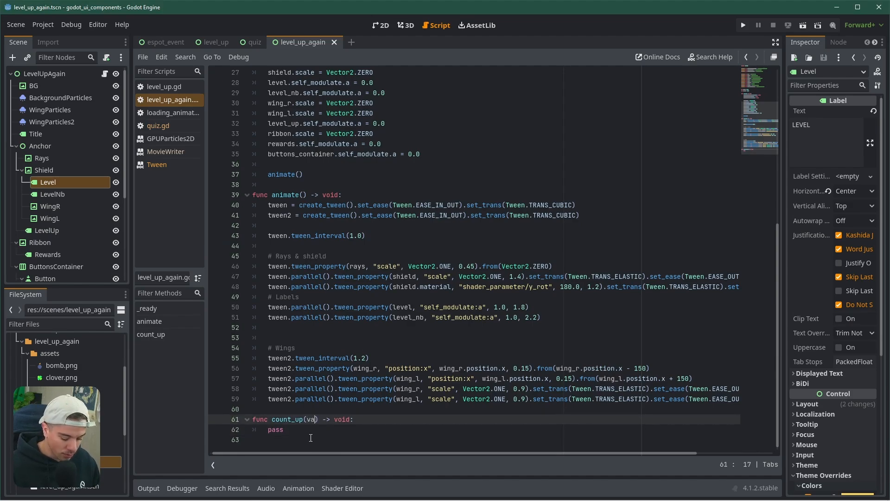
{"action": "type", "text": "lue: int, "}
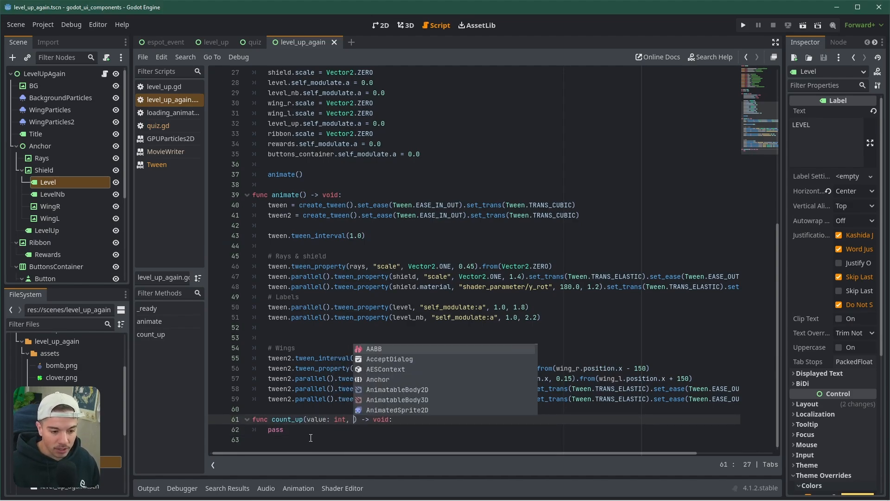
{"action": "type", "text": "label:"}
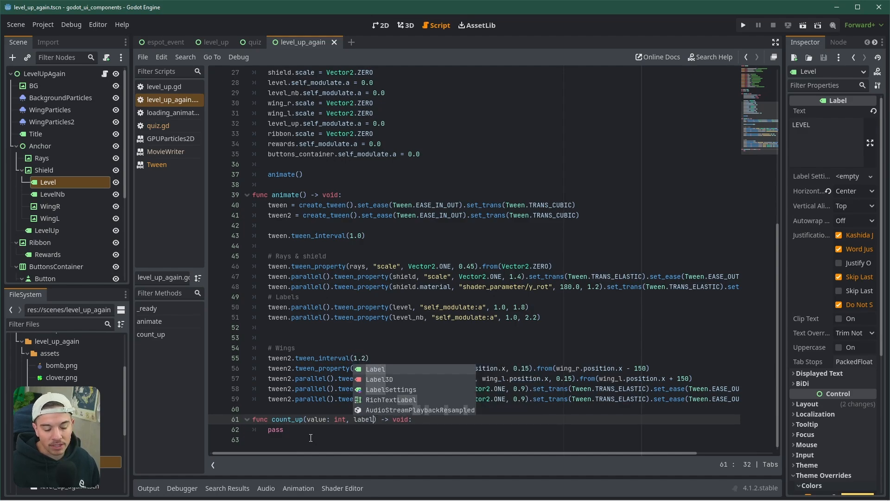
{"action": "type", "text": " Label"}
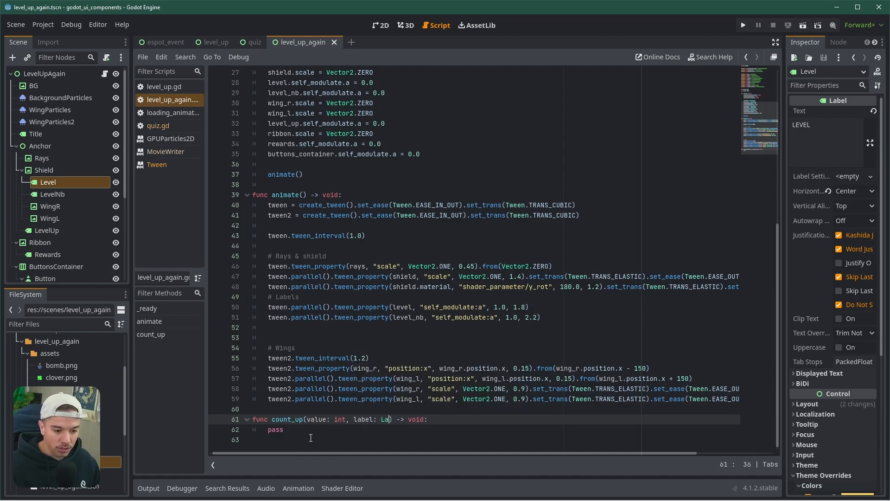
Step: Replace pass in count_up with label.text = str(value) and save the script
{"action": "double_click", "coordinate": [310, 431]}
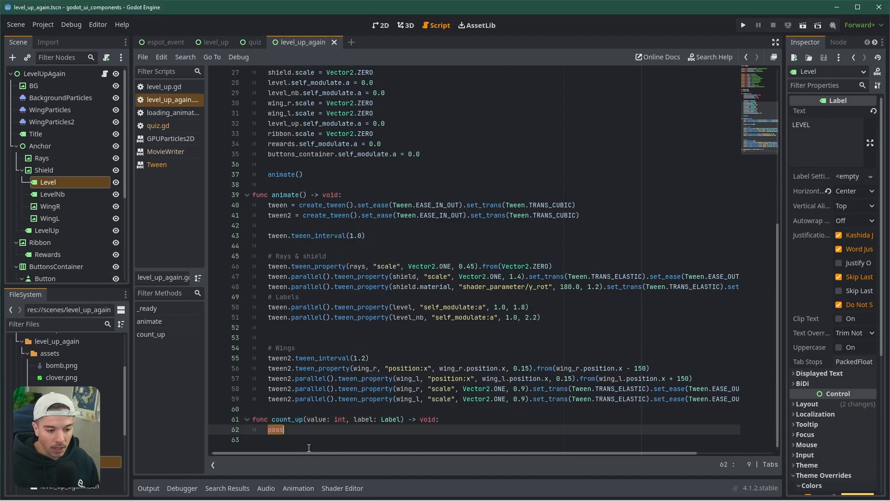
{"action": "type", "text": "label"}
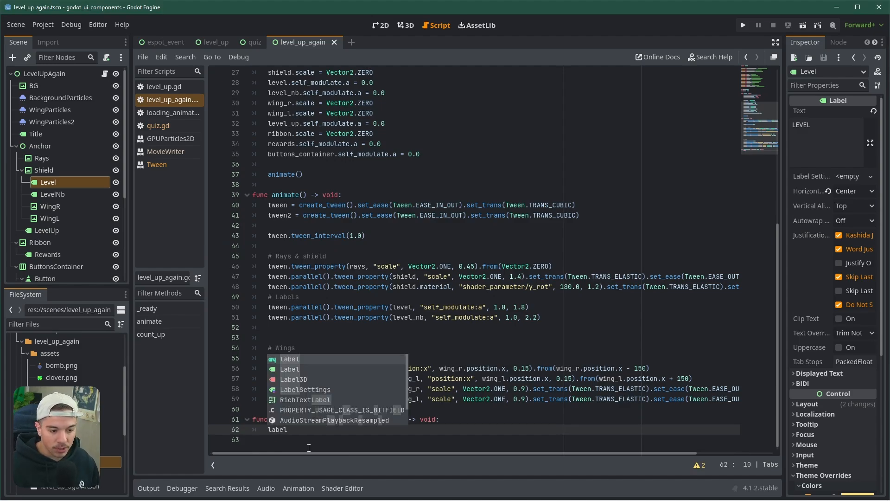
{"action": "type", "text": ".text"}
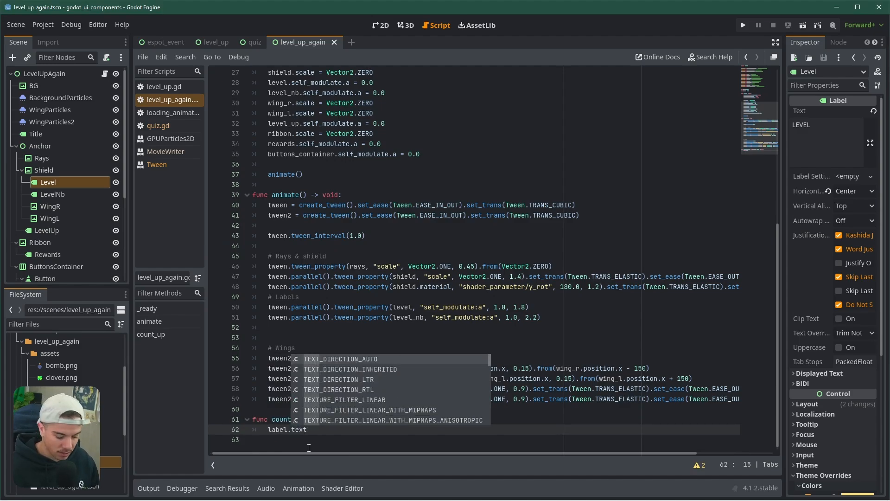
{"action": "type", "text": " = str(value"}
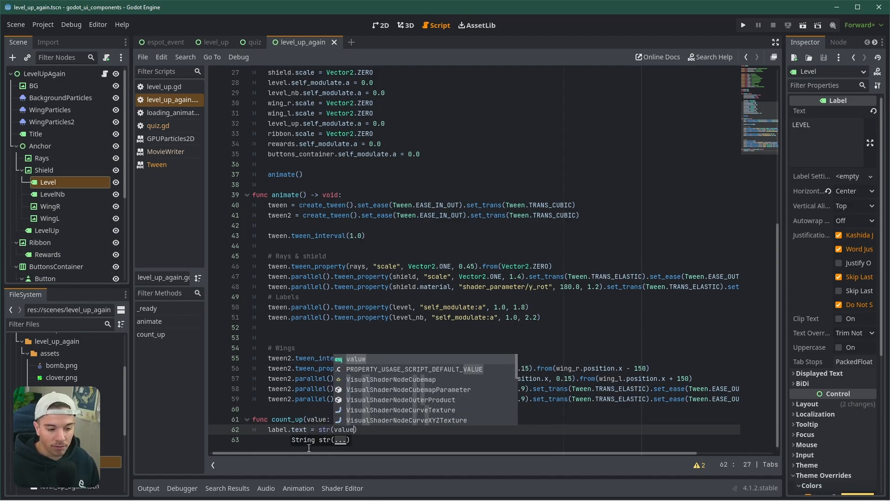
{"action": "key", "text": "ctrl+s"}
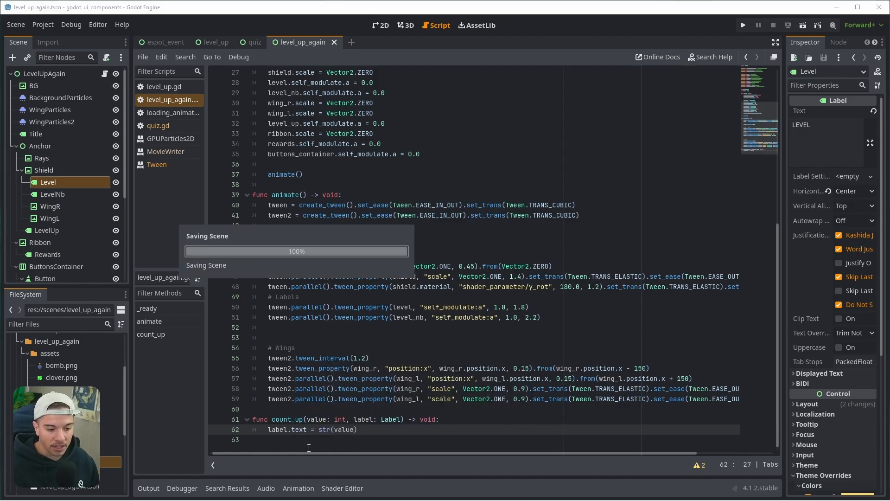
{"action": "double_click", "coordinate": [284, 419]}
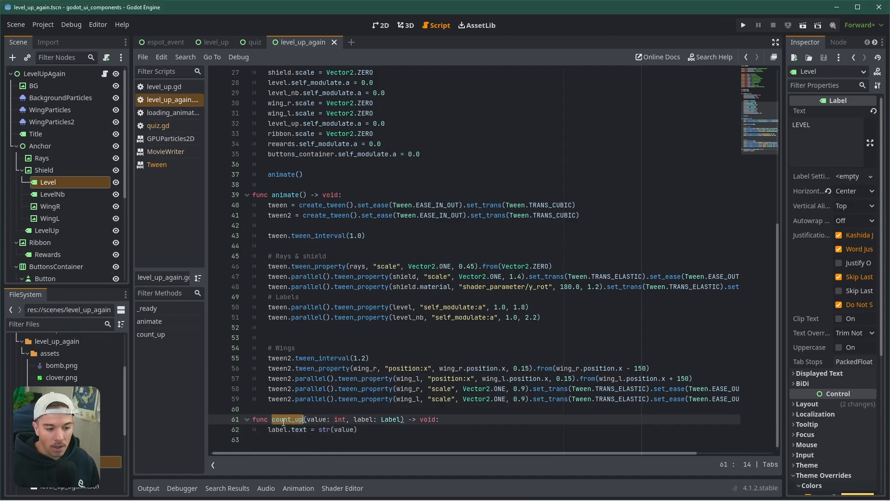
{"action": "double_click", "coordinate": [355, 319]}
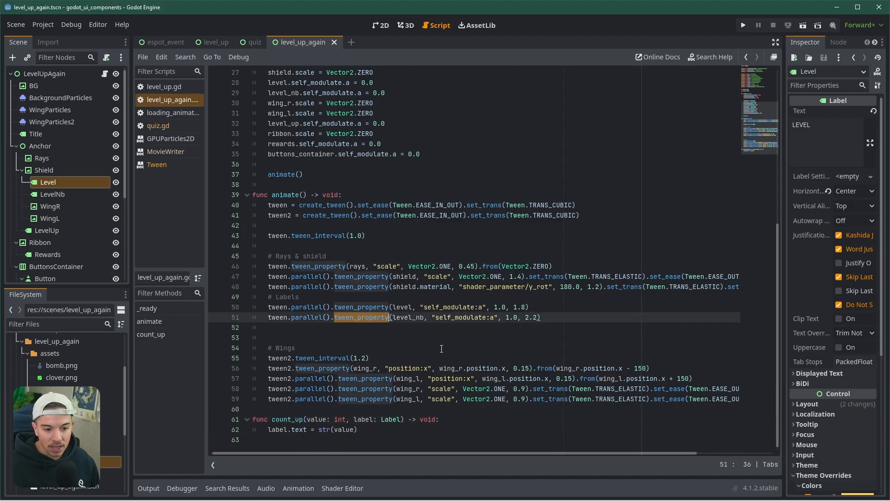
{"action": "double_click", "coordinate": [405, 318]}
{"action": "double_click", "coordinate": [370, 319]}
{"action": "double_click", "coordinate": [459, 318]}
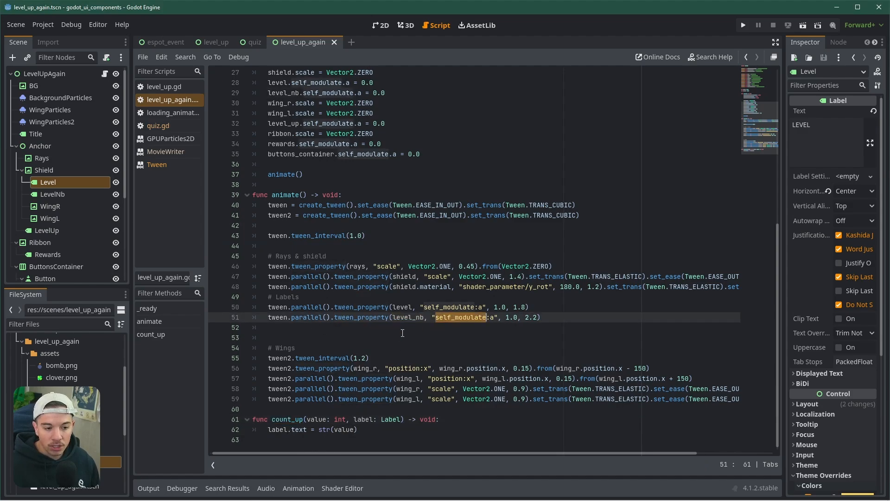
Step: Set the duration of the level_nb tween on line 51 to 1.8 and save the script
{"action": "left_click", "coordinate": [536, 318]}
{"action": "key", "text": "BackSpace"}
{"action": "key", "text": "BackSpace"}
{"action": "key", "text": "BackSpace"}
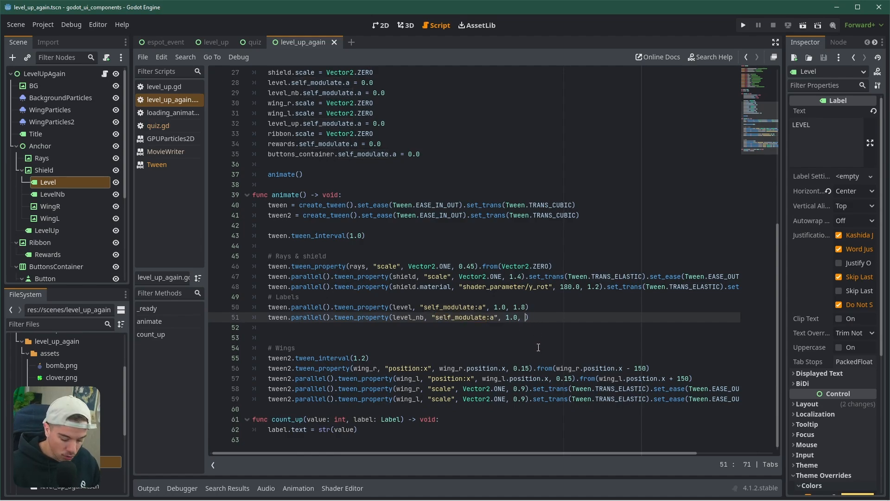
{"action": "type", "text": "1.8)"}
{"action": "key", "text": "ctrl+s"}
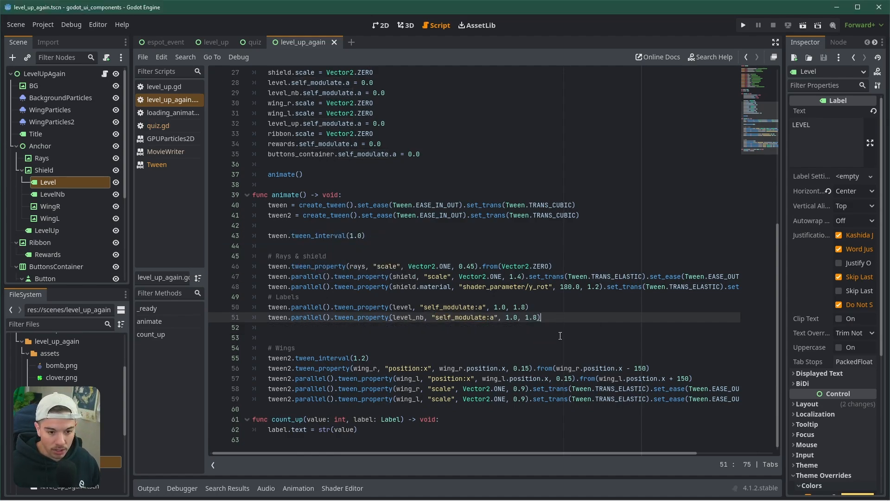
Step: Duplicate the level_nb self_modulate tween on line 51 onto line 52
{"action": "key", "text": "ctrl+shift+d"}
{"action": "left_click", "coordinate": [293, 339]}
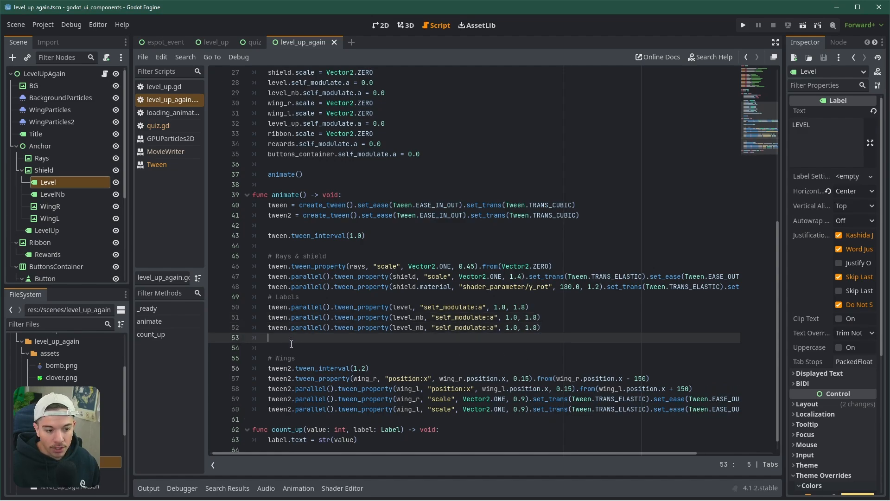
Step: Replace the tween_property call in the duplicated tween on line 52 with tween_method()
{"action": "double_click", "coordinate": [372, 331]}
{"action": "left_click_drag", "start_coordinate": [560, 327], "coordinate": [337, 329]}
{"action": "type", "text": "tween_"}
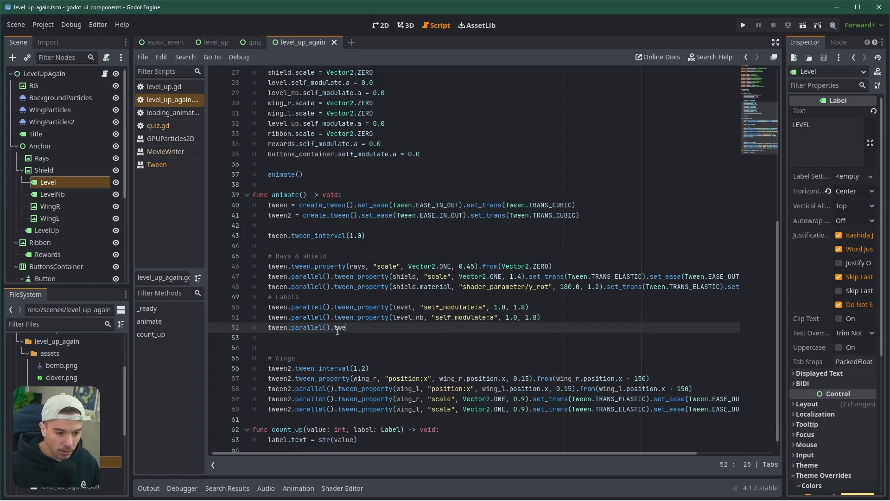
{"action": "key", "text": "Down"}
{"action": "key", "text": "Down"}
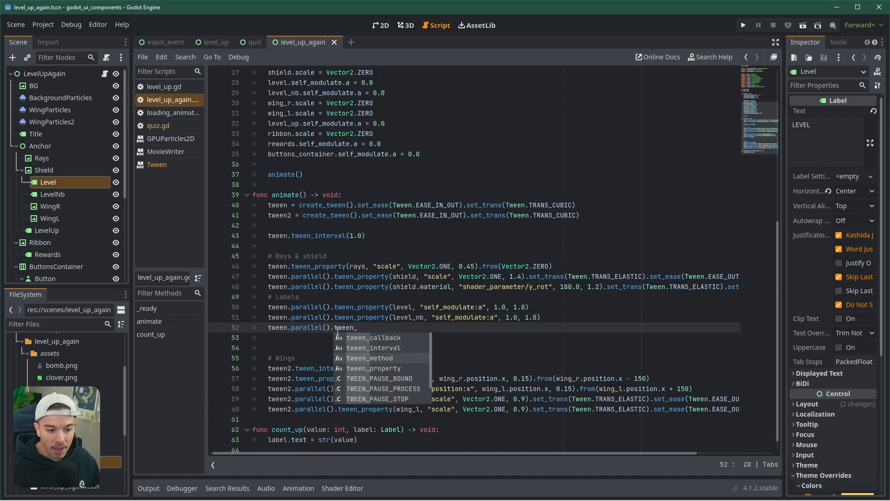
{"action": "key", "text": "Return"}
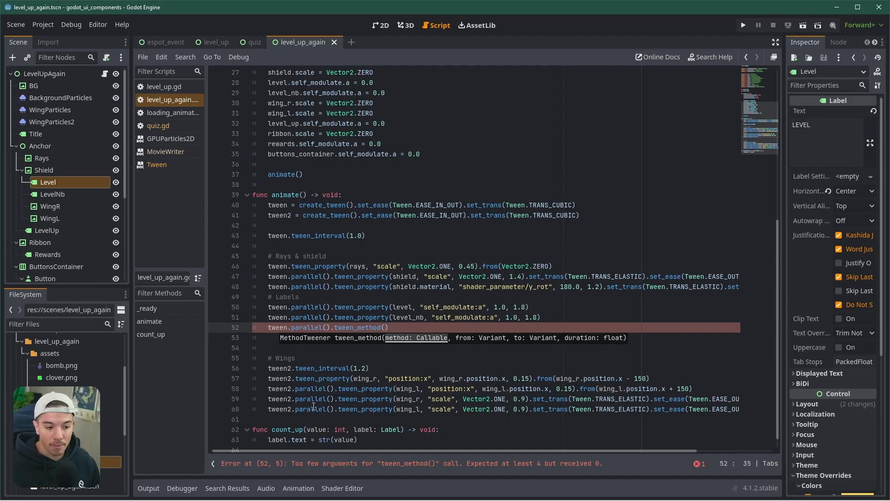
Step: Give tween_method on line 52 the callable count_up, the start value 0 and the end value 10
{"action": "scroll", "coordinate": [314, 406], "scroll_direction": "down", "scroll_amount": 1}
{"action": "double_click", "coordinate": [288, 418]}
{"action": "key", "text": "ctrl+c"}
{"action": "left_click", "coordinate": [384, 318]}
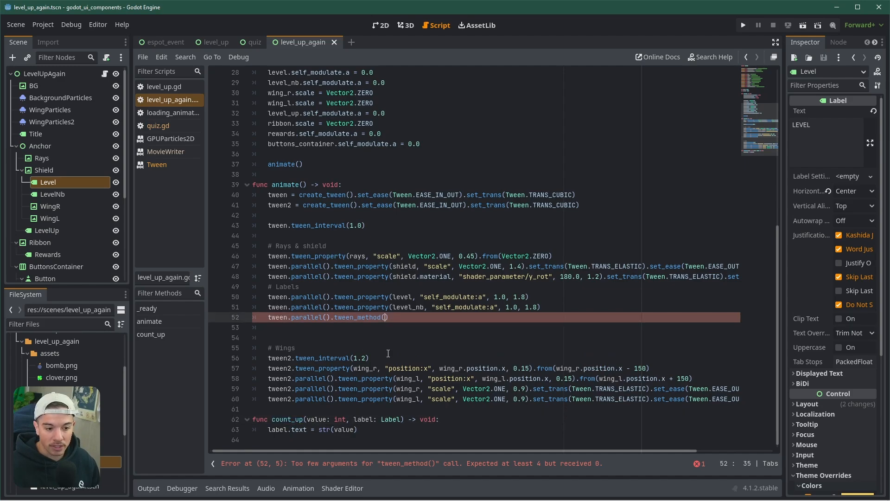
{"action": "key", "text": "ctrl+v"}
{"action": "type", "text": ", "}
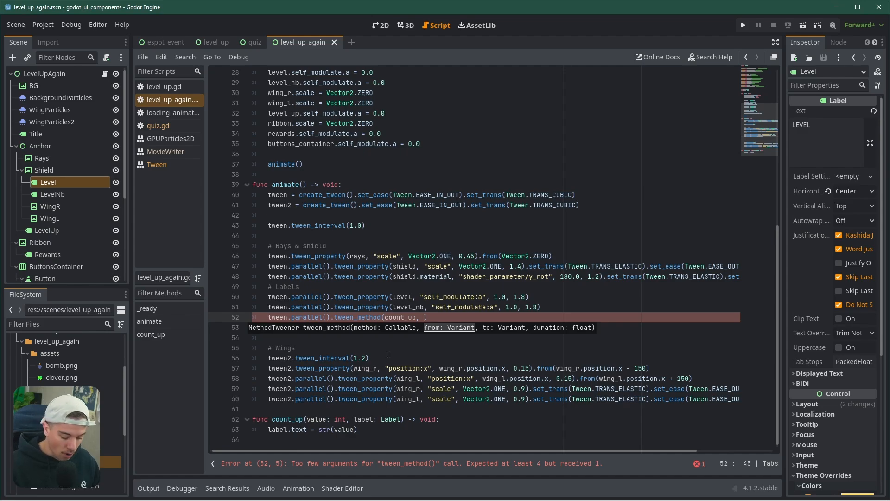
{"action": "type", "text": "0, 10"}
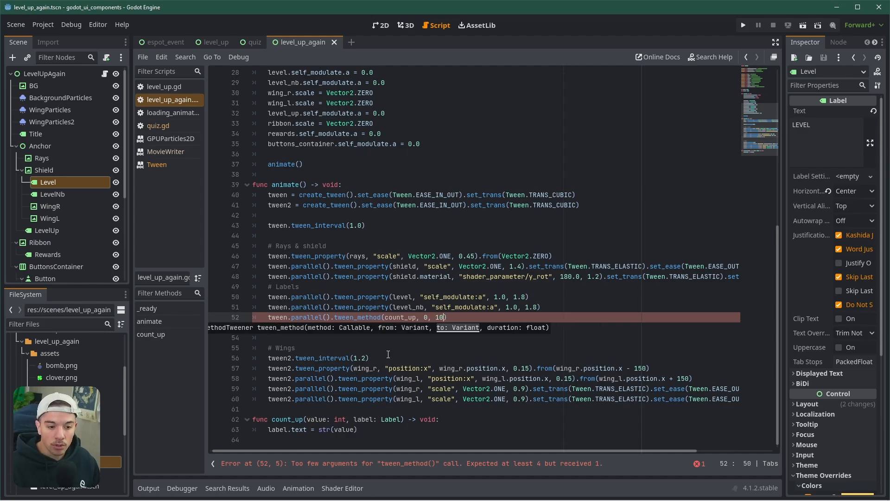
{"action": "type", "text": ","}
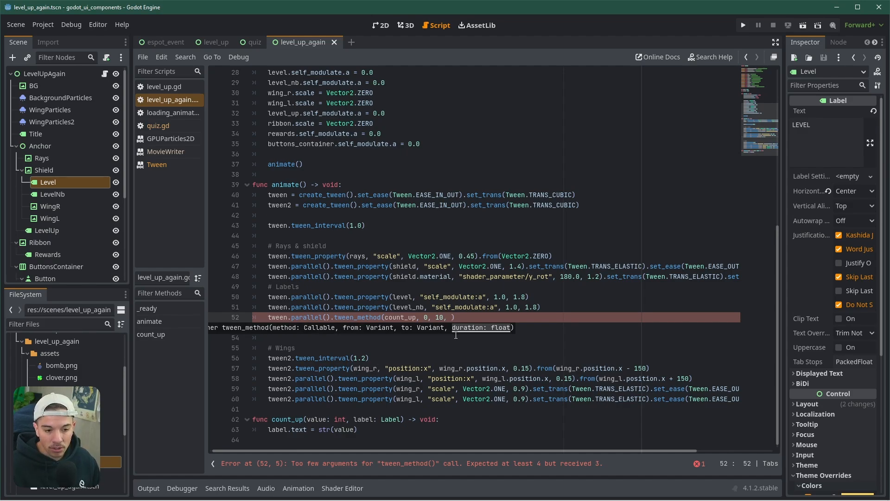
Step: Remove parallel() from the tween_method line and set its duration to 1.5
{"action": "left_click_drag", "start_coordinate": [331, 319], "coordinate": [293, 319]}
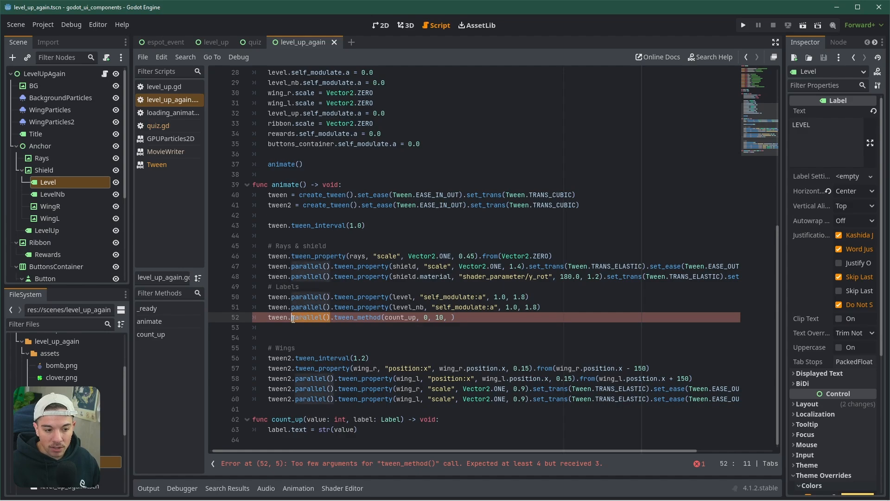
{"action": "key", "text": "BackSpace"}
{"action": "key", "text": "BackSpace"}
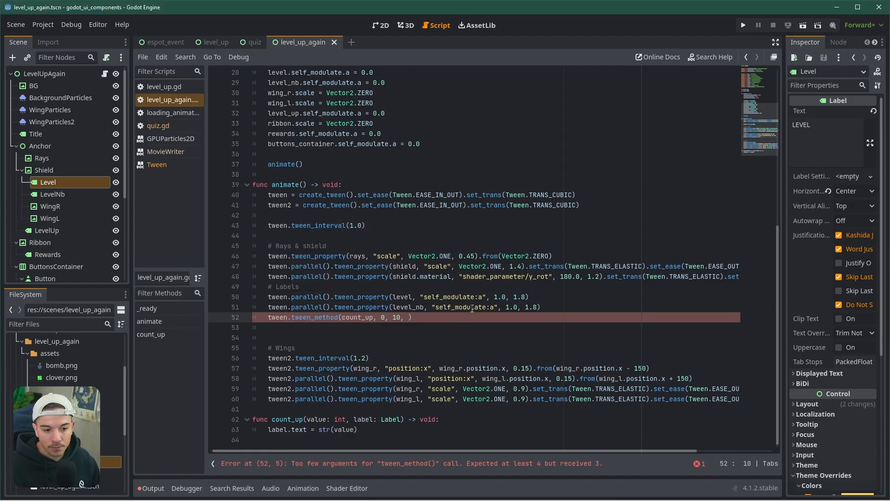
{"action": "left_click", "coordinate": [539, 308]}
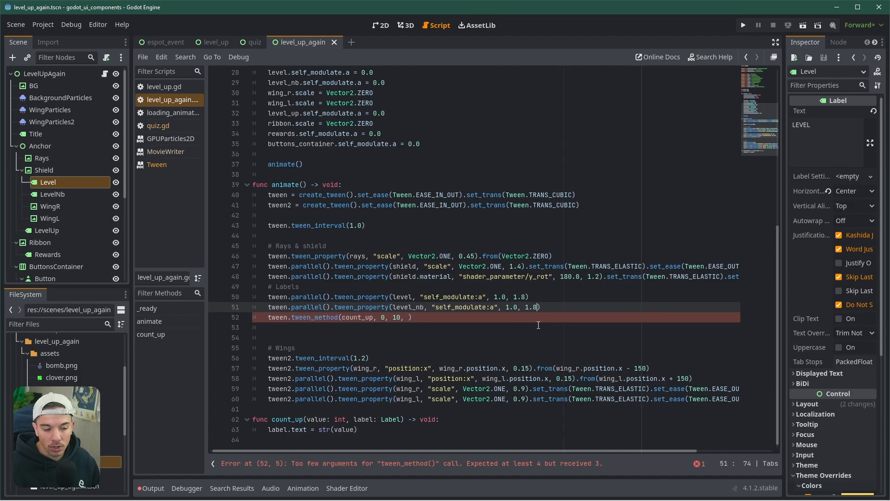
{"action": "left_click", "coordinate": [410, 318]}
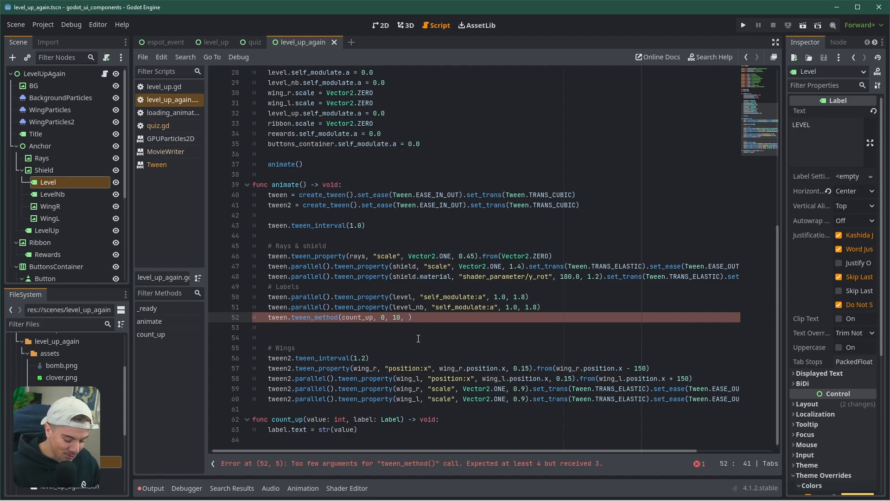
{"action": "type", "text": "1.5"}
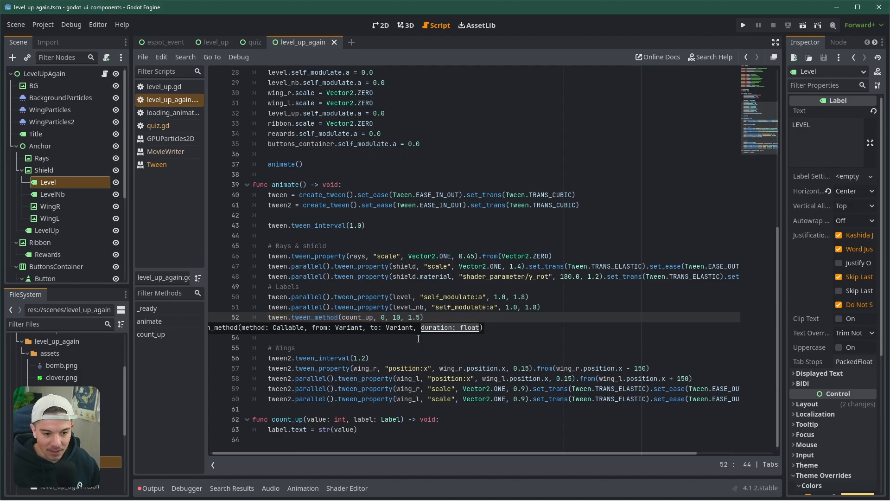
{"action": "key", "text": "End"}
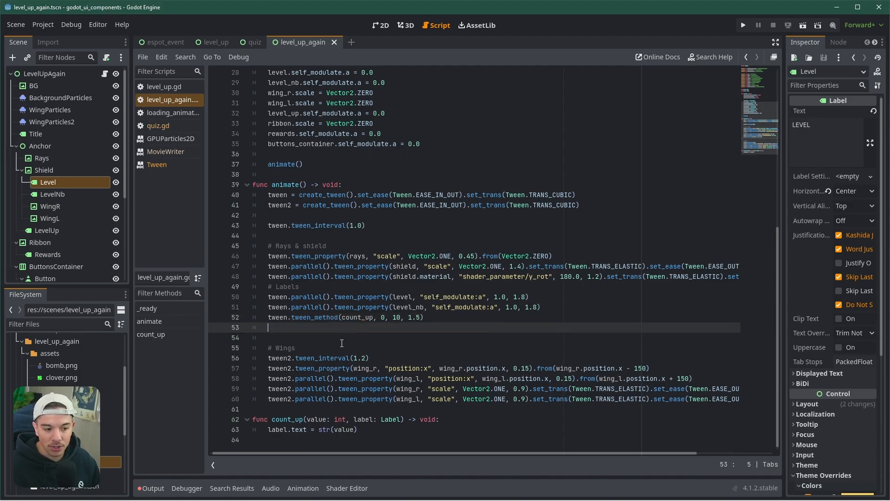
Step: Duplicate the level_nb.self_modulate line in _ready onto line 30 and change the copy's property to text
{"action": "key", "text": "Return"}
{"action": "scroll", "coordinate": [352, 341], "scroll_direction": "up", "scroll_amount": 3}
{"action": "scroll", "coordinate": [348, 320], "scroll_direction": "down", "scroll_amount": 1}
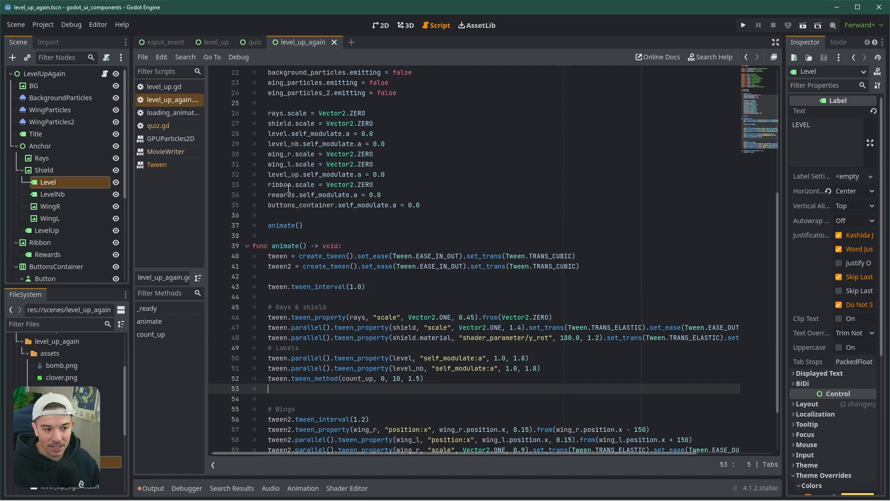
{"action": "left_click", "coordinate": [394, 175]}
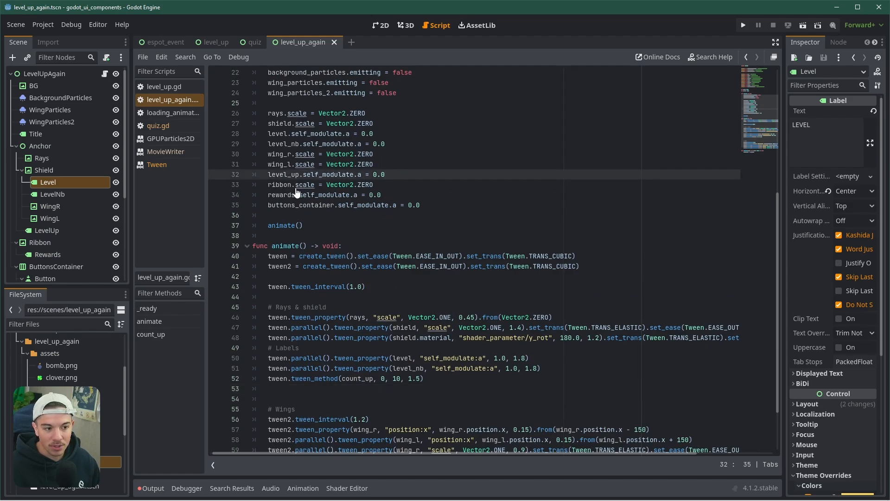
{"action": "left_click", "coordinate": [278, 144]}
{"action": "key", "text": "ctrl+shift+d"}
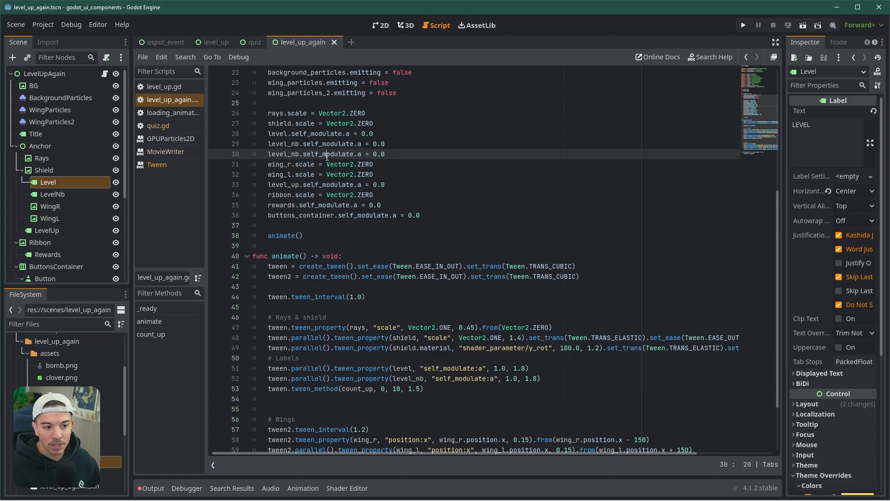
{"action": "double_click", "coordinate": [329, 154]}
{"action": "type", "text": "text"}
{"action": "key", "text": "Escape"}
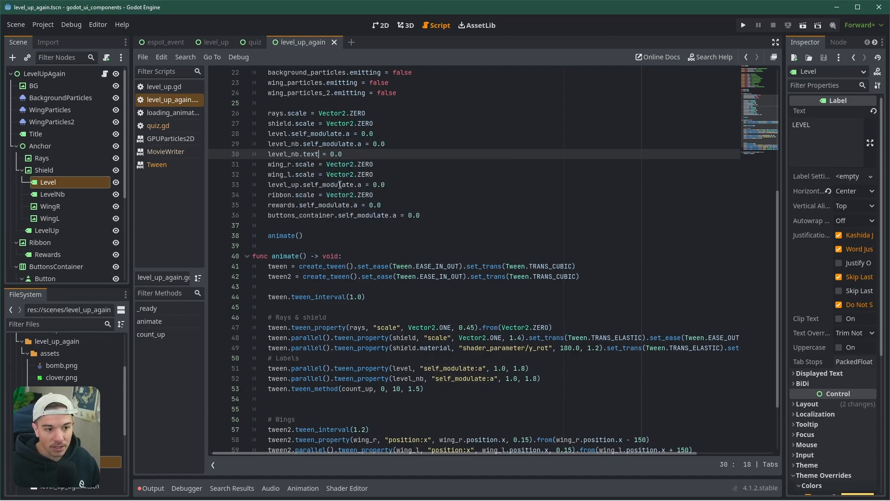
{"action": "key", "text": "Delete"}
{"action": "key", "text": "Delete"}
{"action": "key", "text": "Delete"}
{"action": "key", "text": "Delete"}
{"action": "key", "text": "Delete"}
{"action": "key", "text": "Delete"}
{"action": "key", "text": "Delete"}
{"action": "key", "text": "Delete"}
{"action": "key", "text": "Delete"}
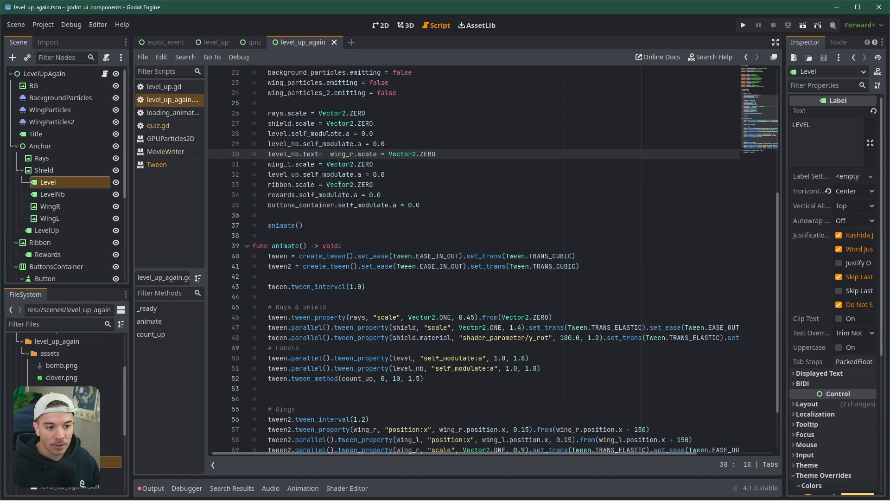
{"action": "key", "text": "ctrl+z"}
Step: Complete line 30 as level_nb.text = "0" and save the script
{"action": "left_click_drag", "start_coordinate": [351, 154], "coordinate": [323, 156]}
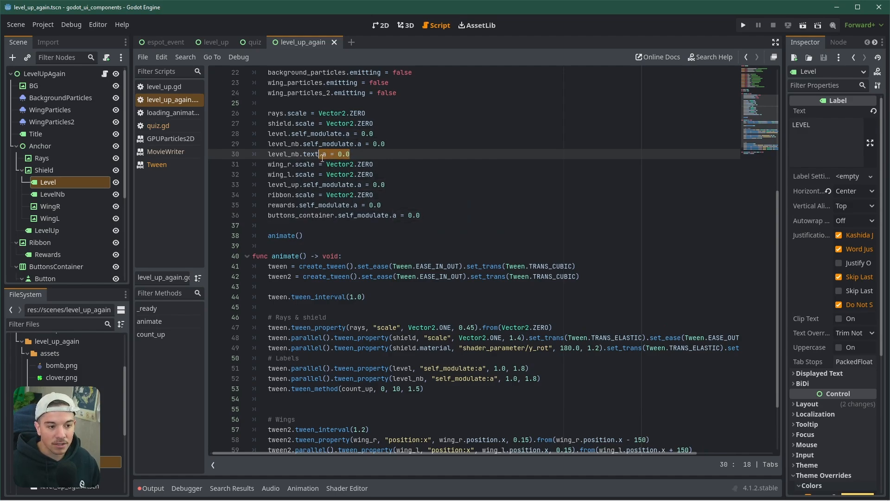
{"action": "type", "text": "= \"0"}
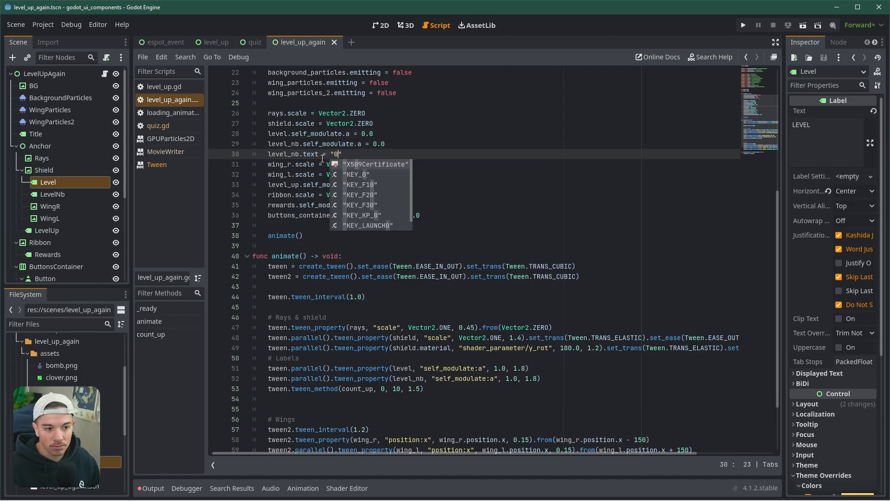
{"action": "key", "text": "ctrl+s"}
Step: Run the current scene to test the level counter, close it, and check the debugger's error list
{"action": "key", "text": "F6"}
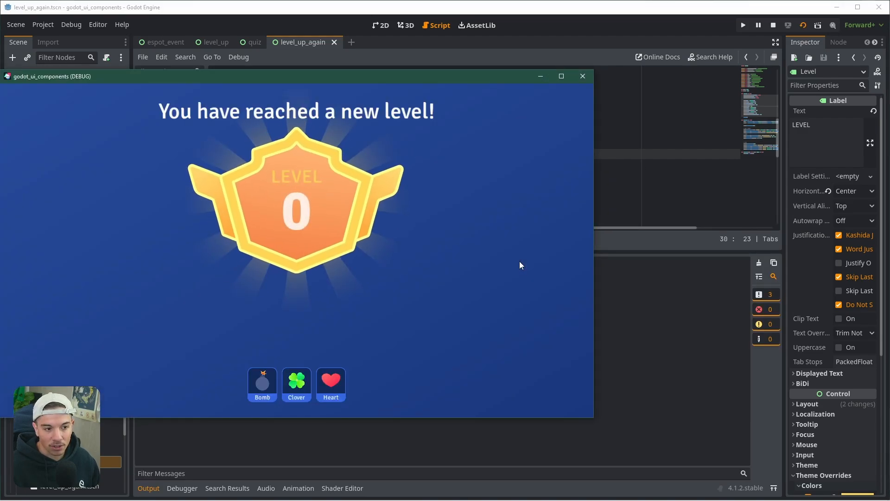
{"action": "left_click", "coordinate": [583, 76]}
{"action": "left_click", "coordinate": [146, 488]}
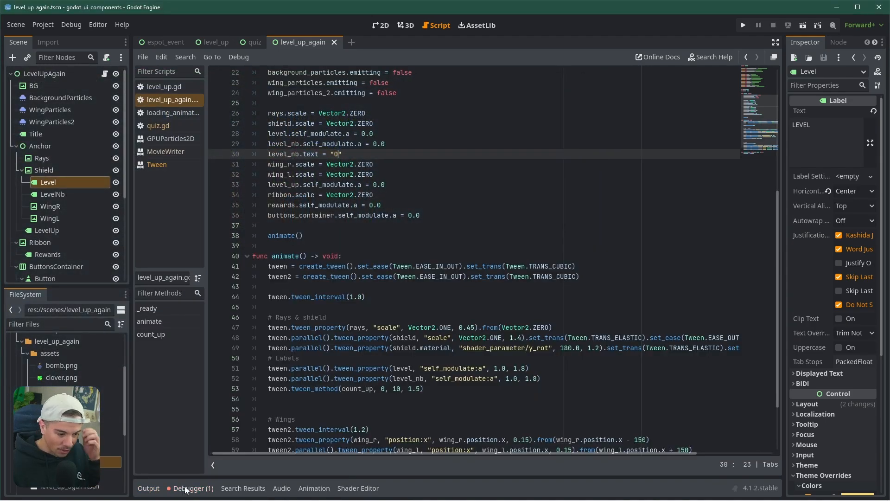
{"action": "left_click", "coordinate": [190, 488]}
{"action": "left_click", "coordinate": [194, 487]}
{"action": "left_click", "coordinate": [194, 488]}
{"action": "left_click", "coordinate": [191, 260]}
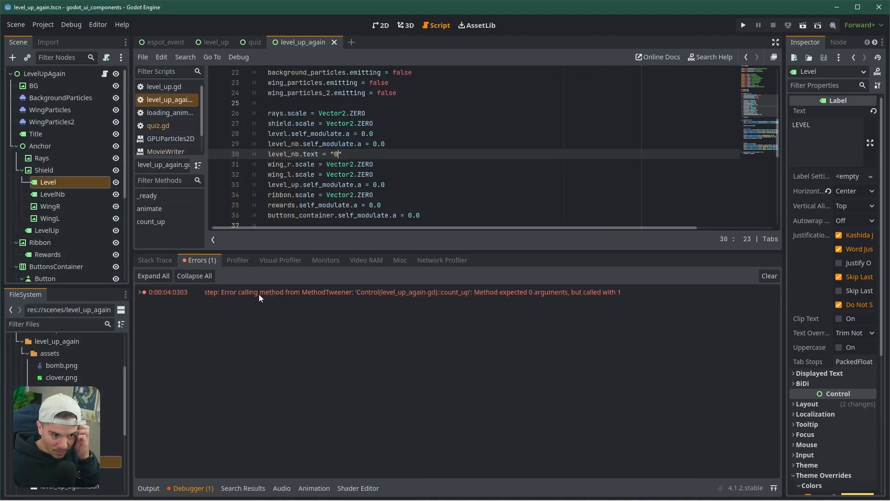
{"action": "left_click", "coordinate": [190, 488]}
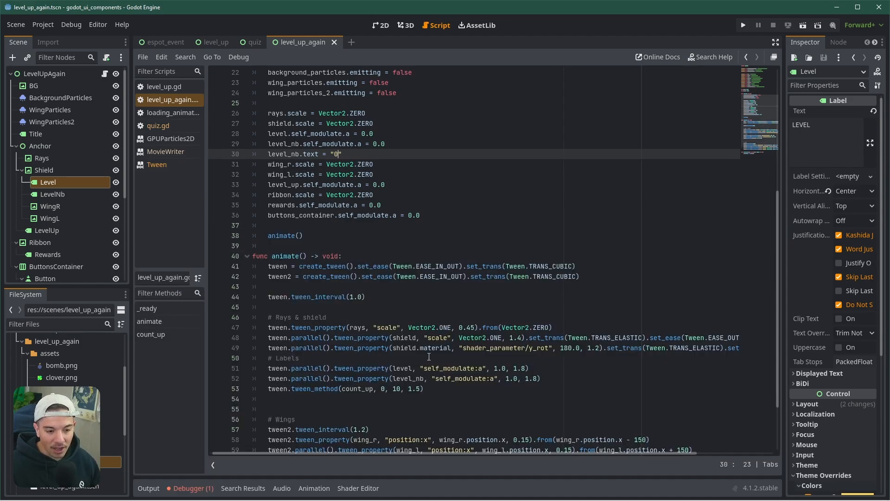
Step: Bind level_nb to the count_up callable in the tween_method call on line 53 using .bind(level_nb), and save the script
{"action": "scroll", "coordinate": [420, 358], "scroll_direction": "down", "scroll_amount": 2}
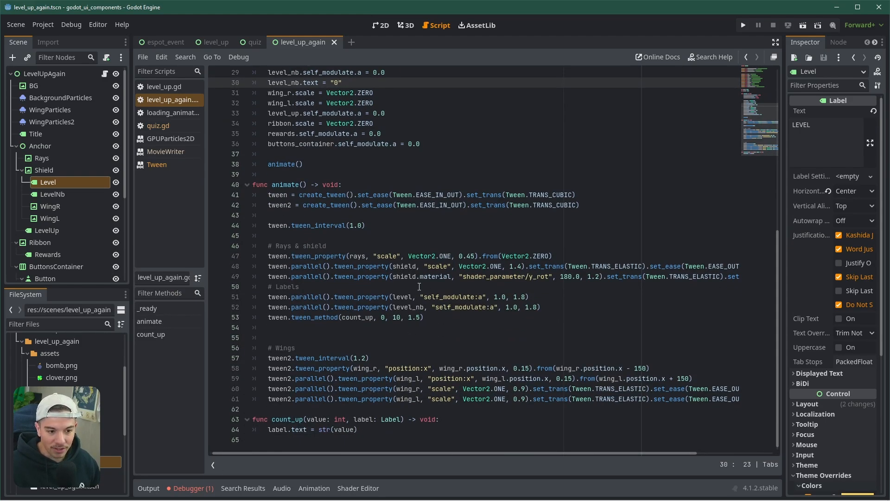
{"action": "triple_click", "coordinate": [366, 419]}
{"action": "left_click", "coordinate": [367, 419]}
{"action": "double_click", "coordinate": [365, 419]}
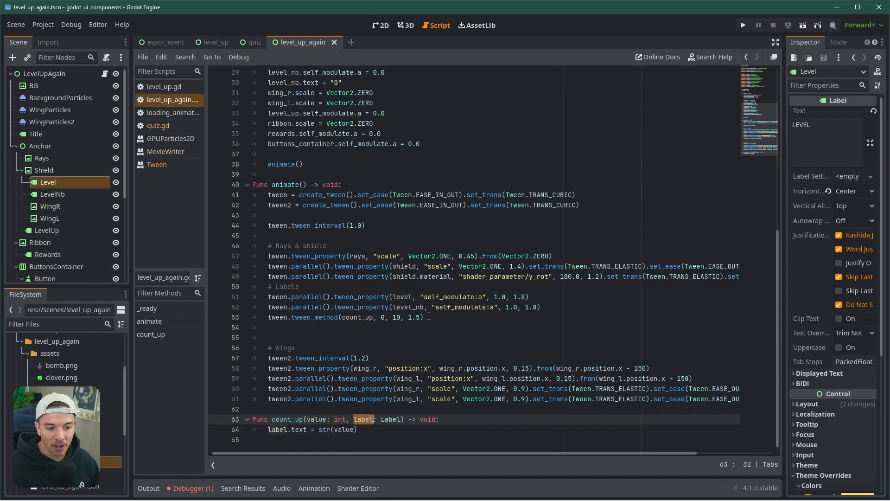
{"action": "double_click", "coordinate": [319, 318]}
{"action": "left_click", "coordinate": [373, 317]}
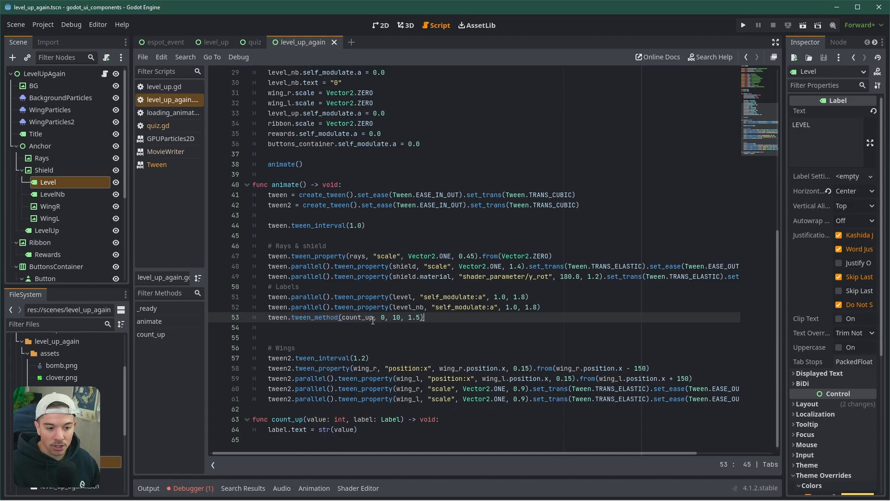
{"action": "type", "text": ".bind()"}
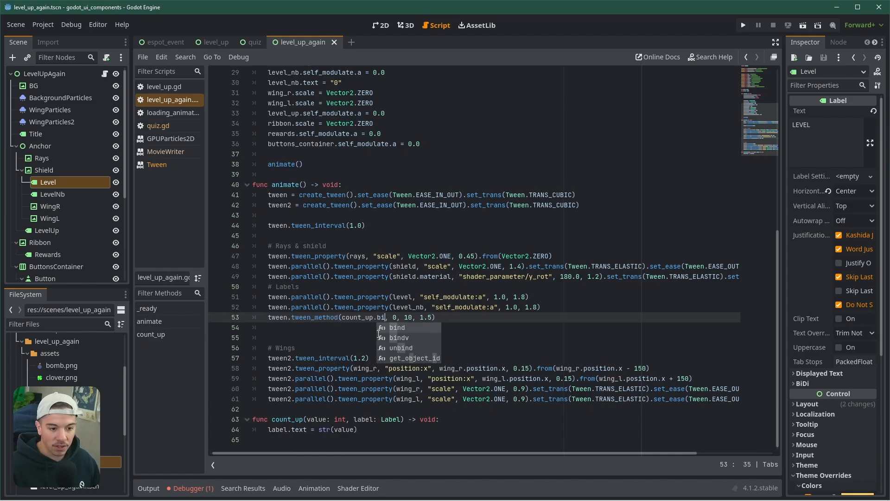
{"action": "key", "text": "Left"}
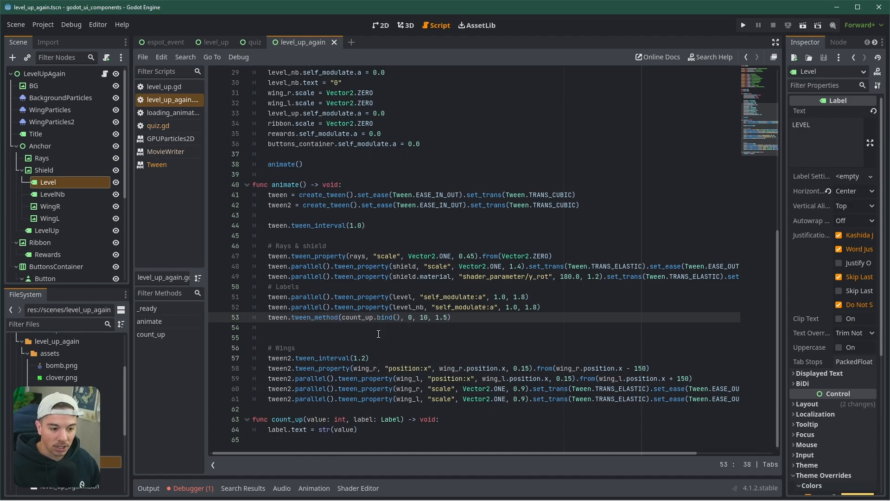
{"action": "type", "text": "level"}
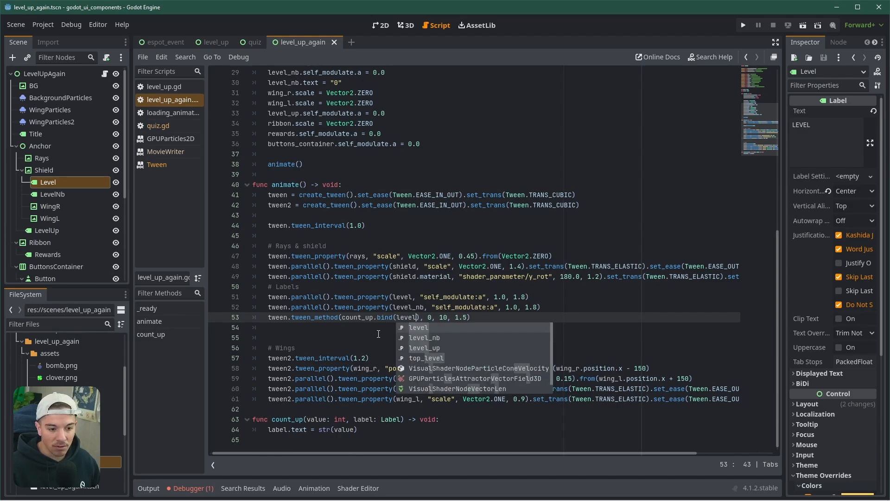
{"action": "type", "text": "_nb"}
{"action": "key", "text": "ctrl+s"}
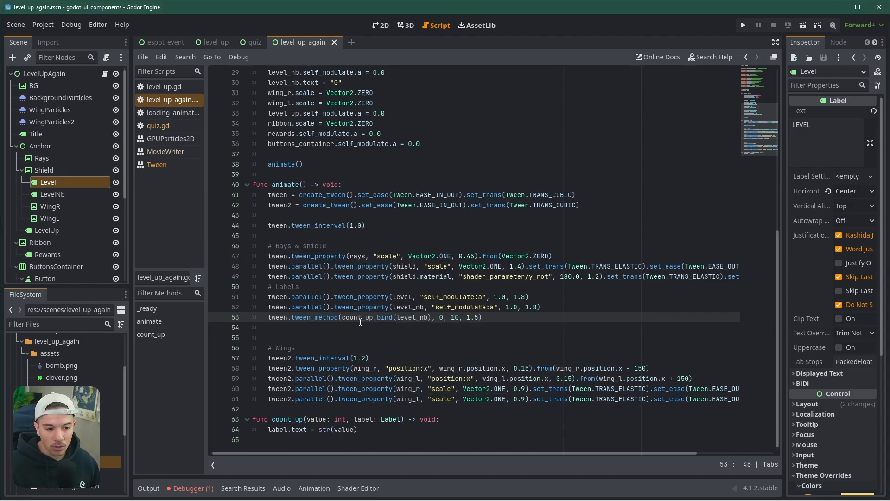
{"action": "left_click", "coordinate": [374, 317]}
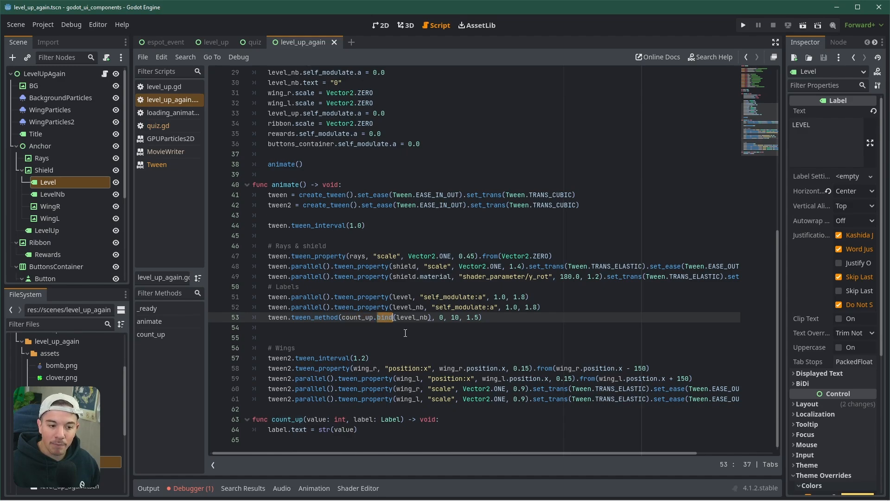
{"action": "double_click", "coordinate": [411, 319]}
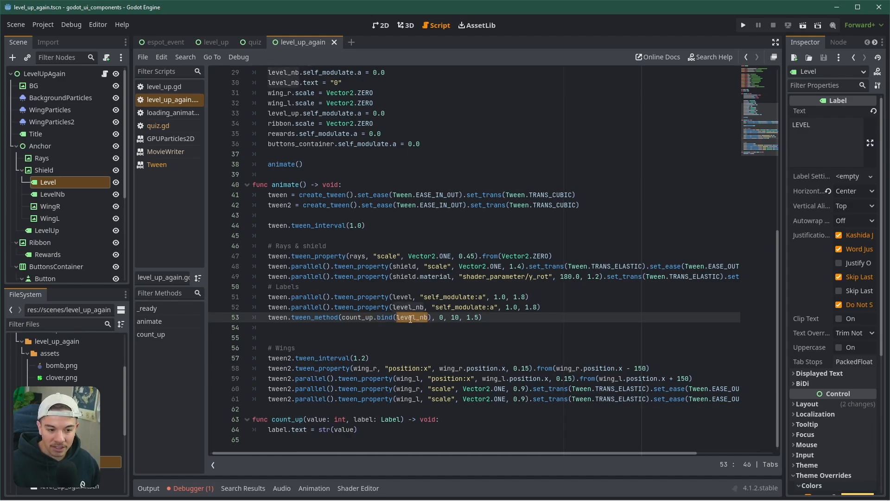
{"action": "left_click_drag", "start_coordinate": [439, 317], "coordinate": [458, 319]}
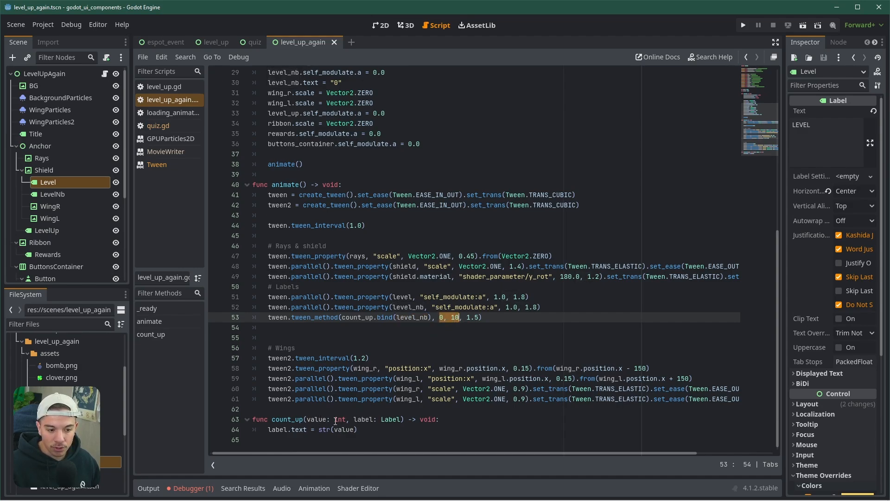
{"action": "double_click", "coordinate": [317, 420]}
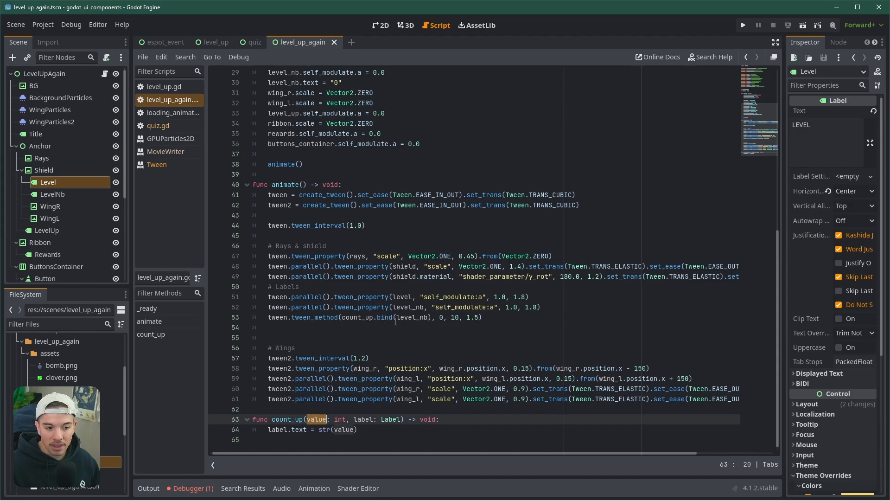
Step: Check the label parameter of count_up, run the current scene to test the bound level counter, and close it
{"action": "left_click", "coordinate": [412, 319]}
{"action": "double_click", "coordinate": [363, 419]}
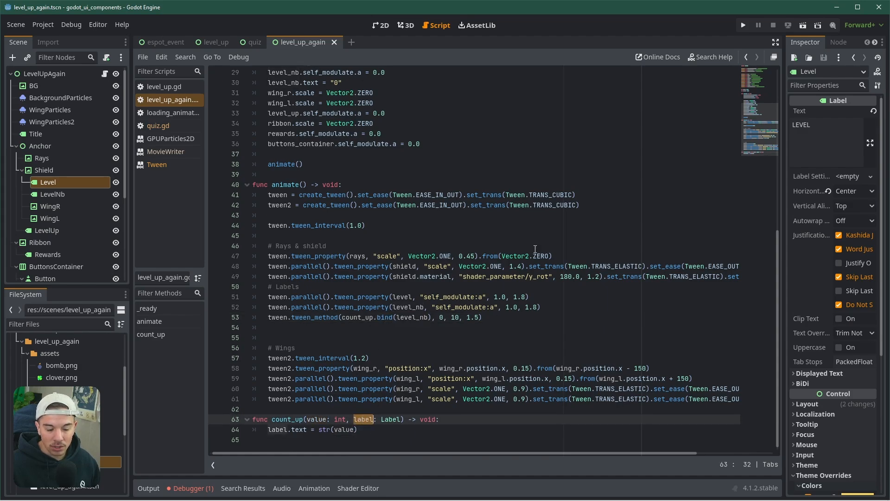
{"action": "key", "text": "F6"}
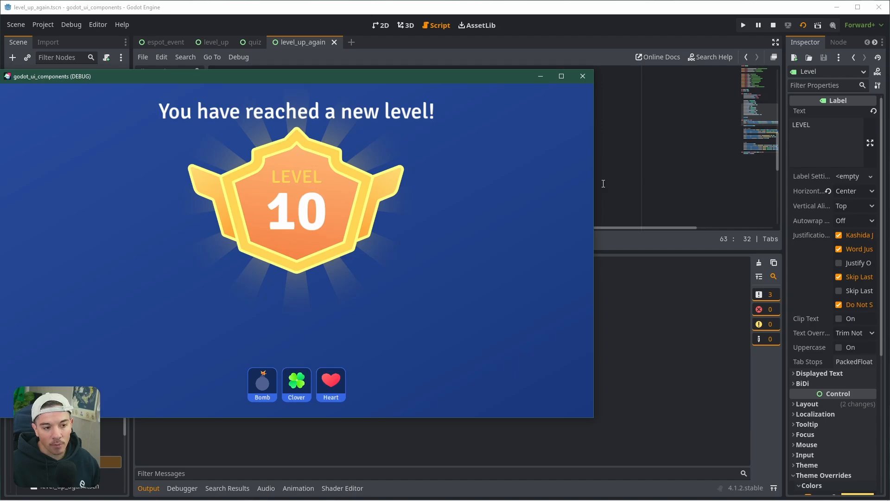
{"action": "left_click", "coordinate": [583, 76]}
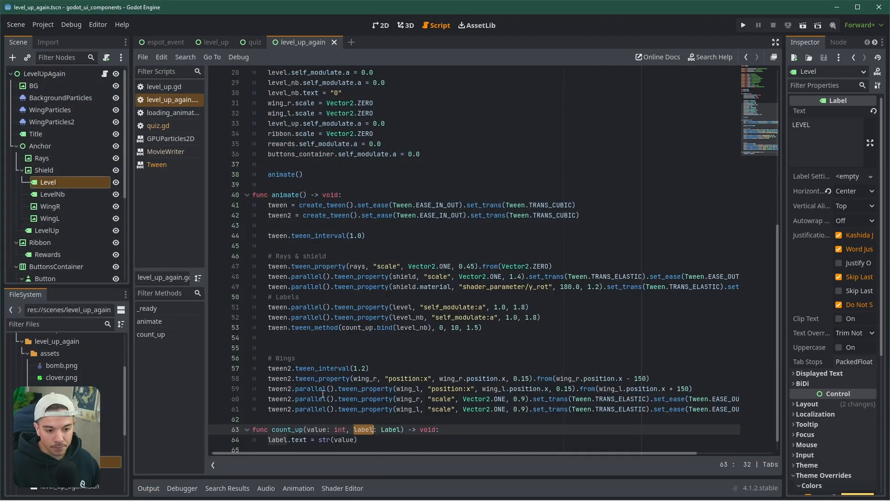
Step: Set the level and level_nb fade-in durations on lines 51 and 52 to 1.5, run the current scene, and close it
{"action": "scroll", "coordinate": [387, 342], "scroll_direction": "down", "scroll_amount": 1}
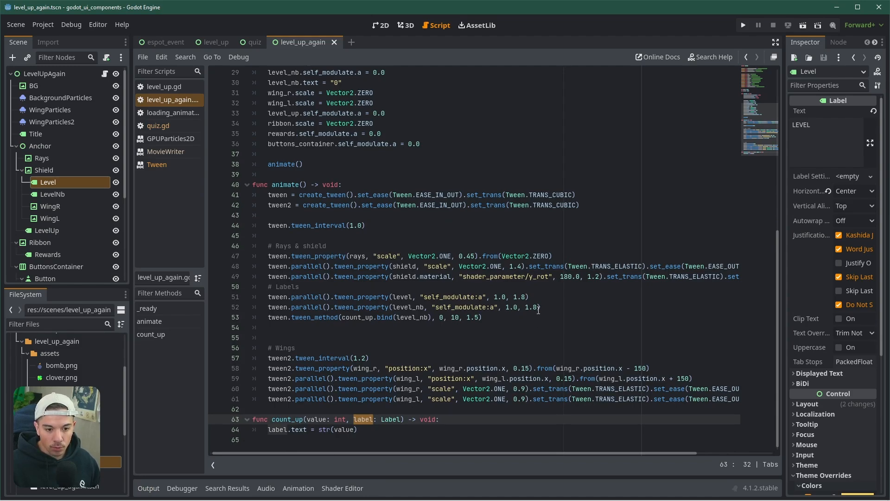
{"action": "left_click", "coordinate": [527, 297]}
{"action": "key", "text": "BackSpace"}
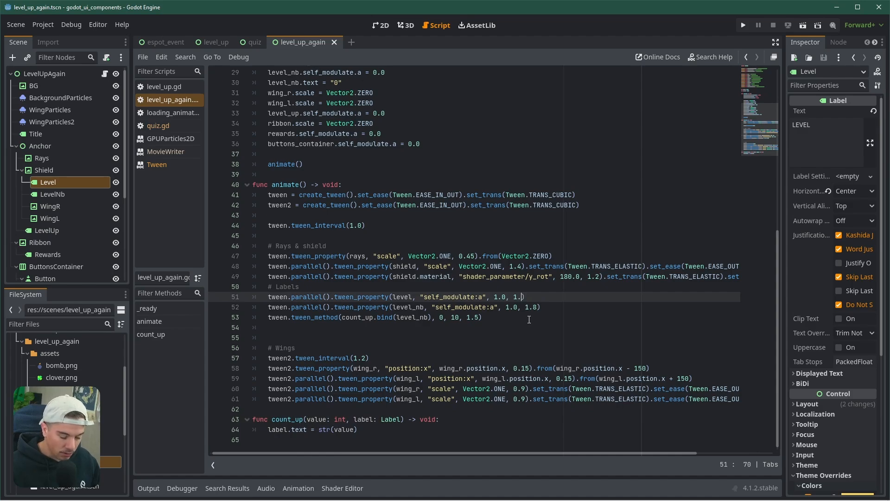
{"action": "type", "text": "5"}
{"action": "key", "text": "Down"}
{"action": "key", "text": "End"}
{"action": "key", "text": "BackSpace"}
{"action": "type", "text": "5"}
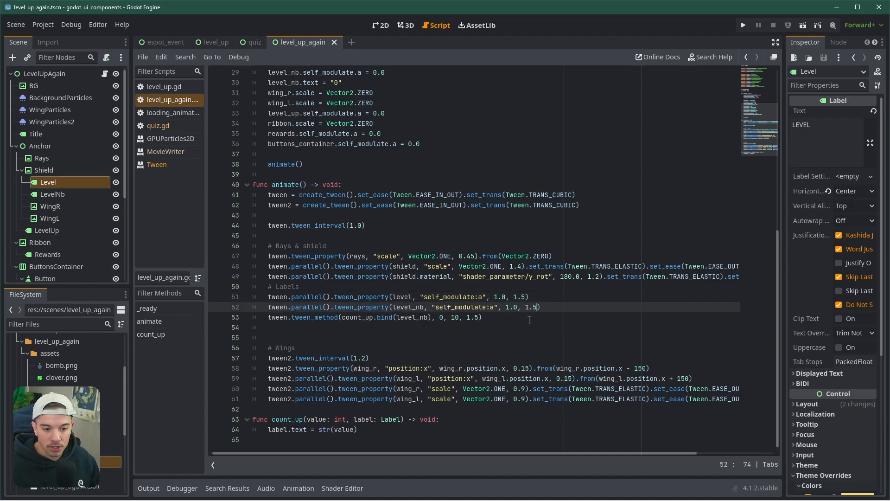
{"action": "left_click", "coordinate": [804, 26]}
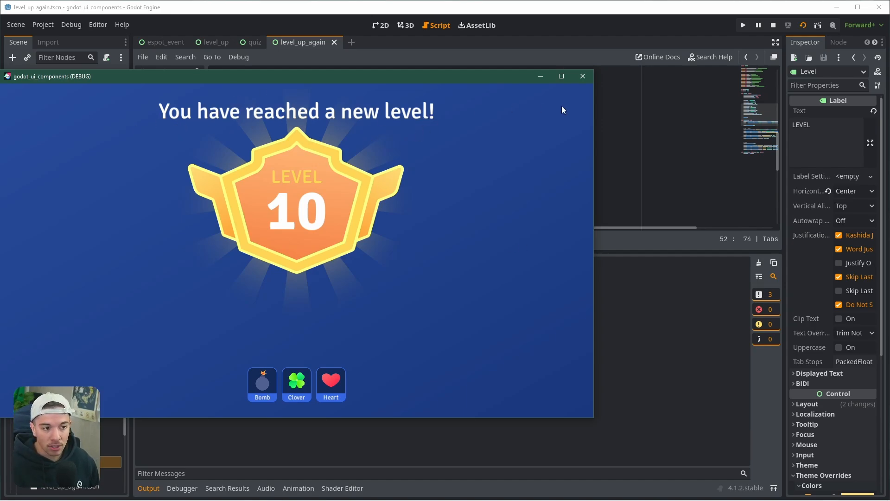
{"action": "left_click", "coordinate": [583, 77]}
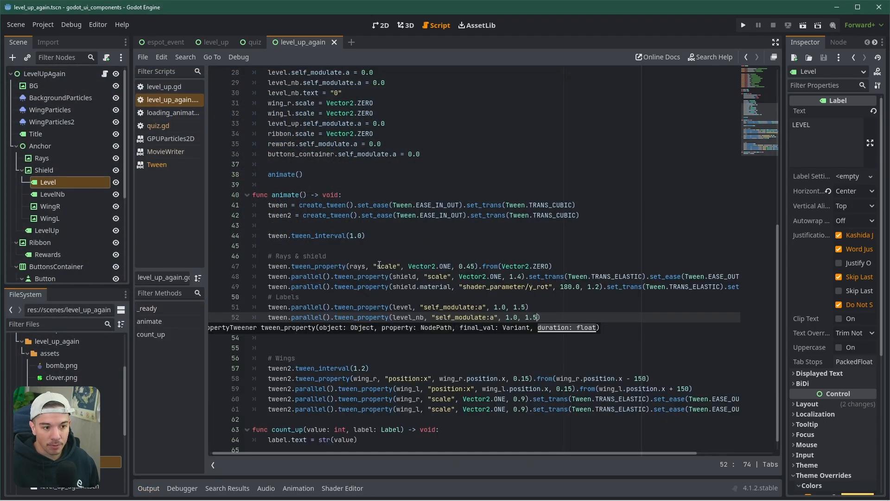
Step: Change buttons_container's self_modulate to modulate on line 36 in _ready, and check the container's three button child nodes
{"action": "scroll", "coordinate": [346, 232], "scroll_direction": "up", "scroll_amount": 5}
{"action": "left_click", "coordinate": [346, 307]}
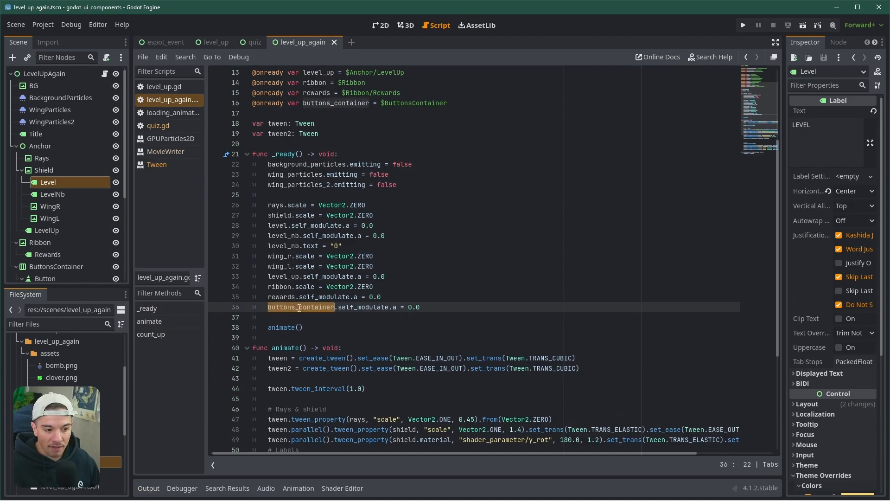
{"action": "double_click", "coordinate": [347, 307]}
{"action": "key", "text": "BackSpace"}
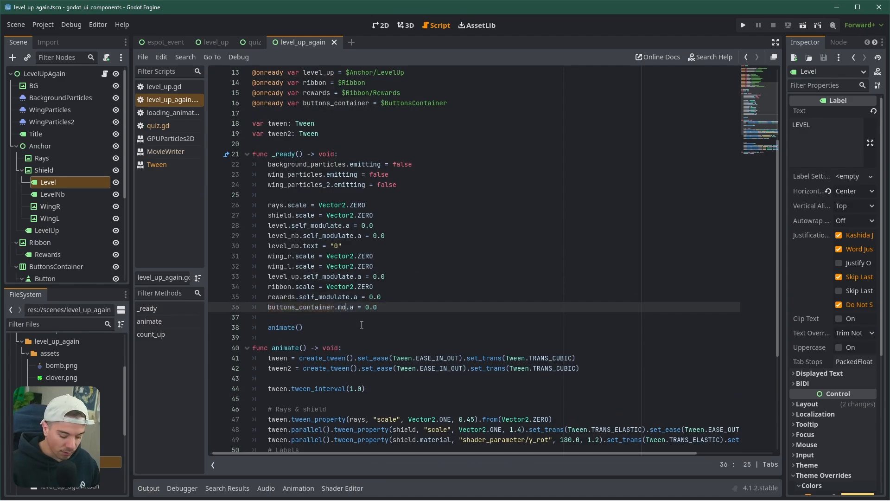
{"action": "type", "text": "modulate"}
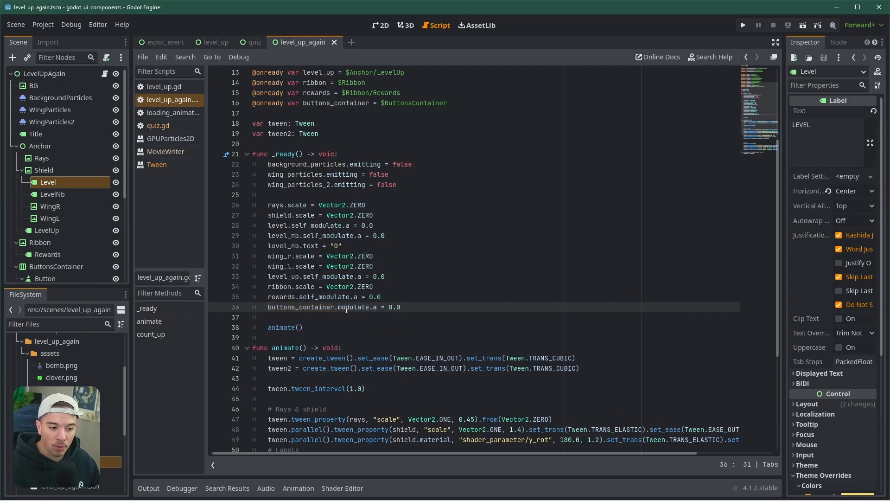
{"action": "scroll", "coordinate": [44, 235], "scroll_direction": "down", "scroll_amount": 5}
{"action": "left_click", "coordinate": [46, 142]}
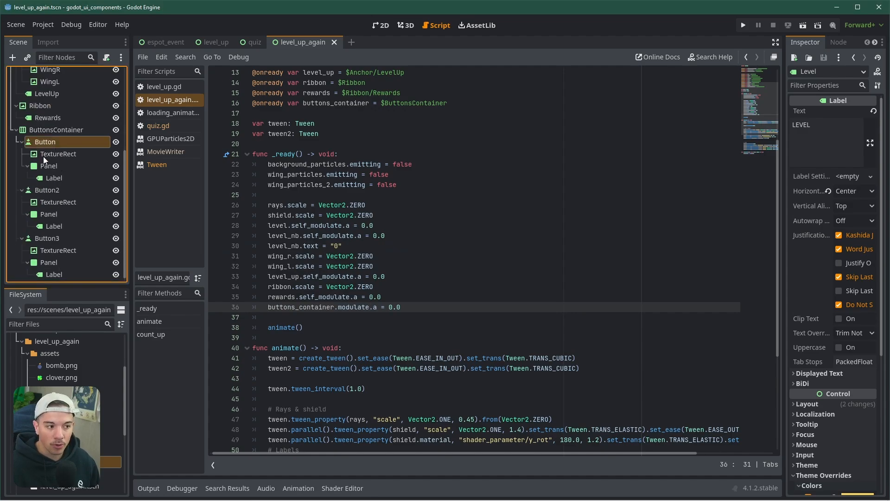
{"action": "left_click", "coordinate": [47, 190]}
{"action": "left_click", "coordinate": [46, 238]}
{"action": "left_click", "coordinate": [434, 300]}
{"action": "double_click", "coordinate": [357, 307]}
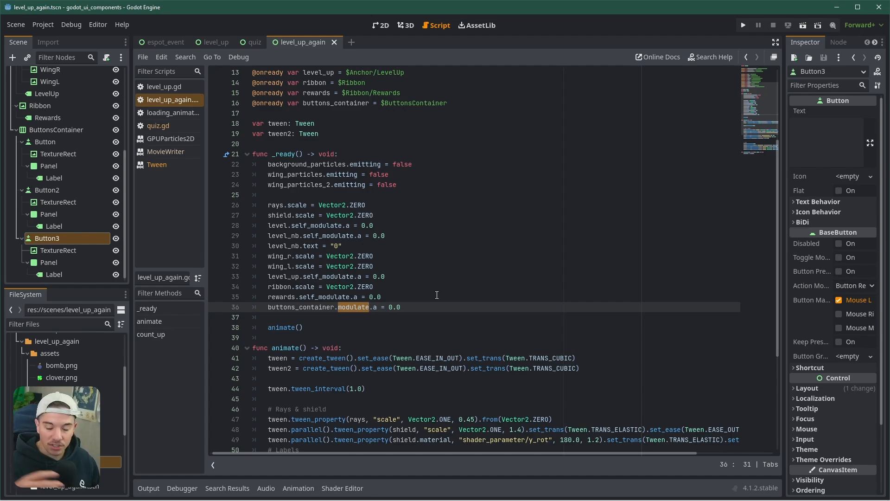
Step: Review the sections of the animate function and the level-up screen's layout in the 2D view
{"action": "scroll", "coordinate": [437, 294], "scroll_direction": "down", "scroll_amount": 5}
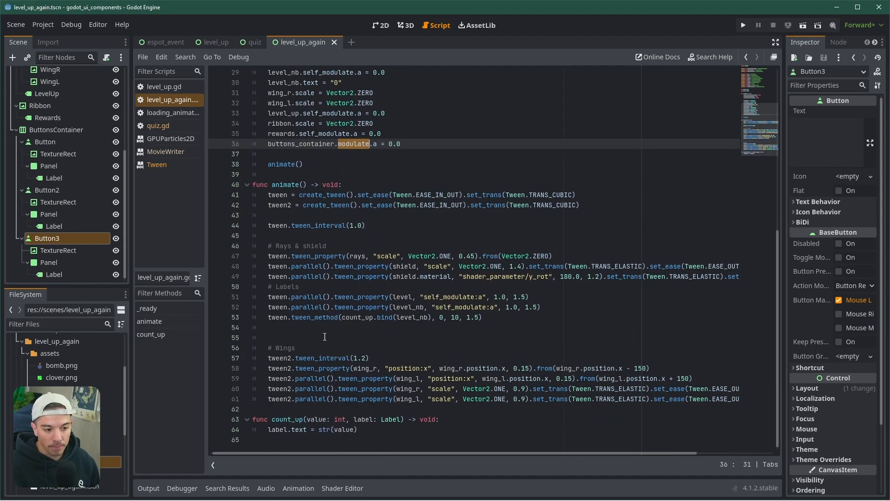
{"action": "left_click", "coordinate": [325, 331]}
{"action": "left_click", "coordinate": [320, 235]}
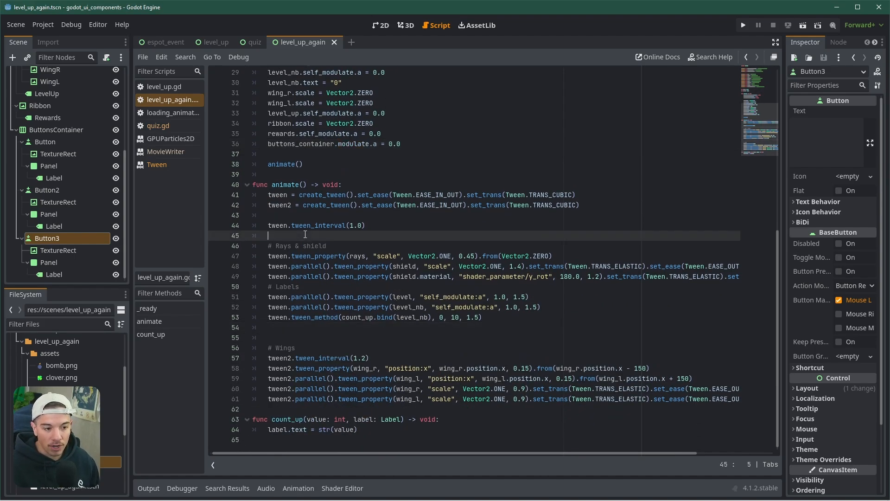
{"action": "left_click", "coordinate": [295, 286]}
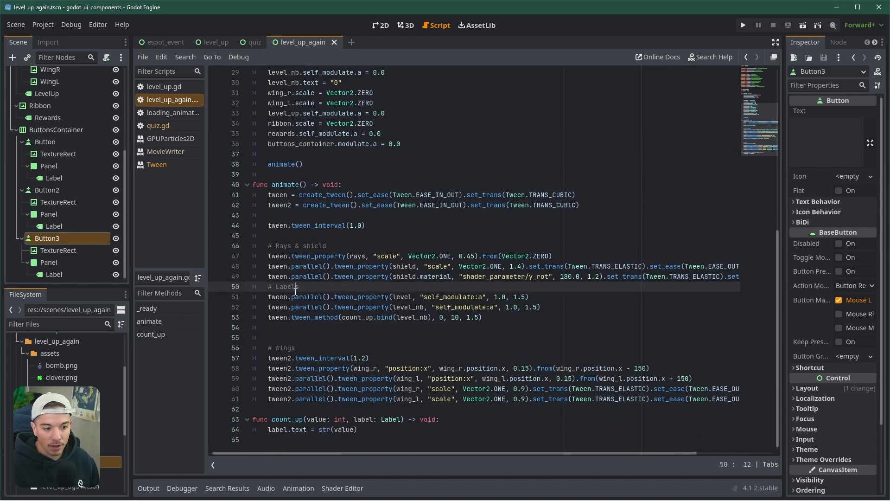
{"action": "left_click", "coordinate": [381, 25]}
{"action": "scroll", "coordinate": [404, 301], "scroll_direction": "down", "scroll_amount": 2}
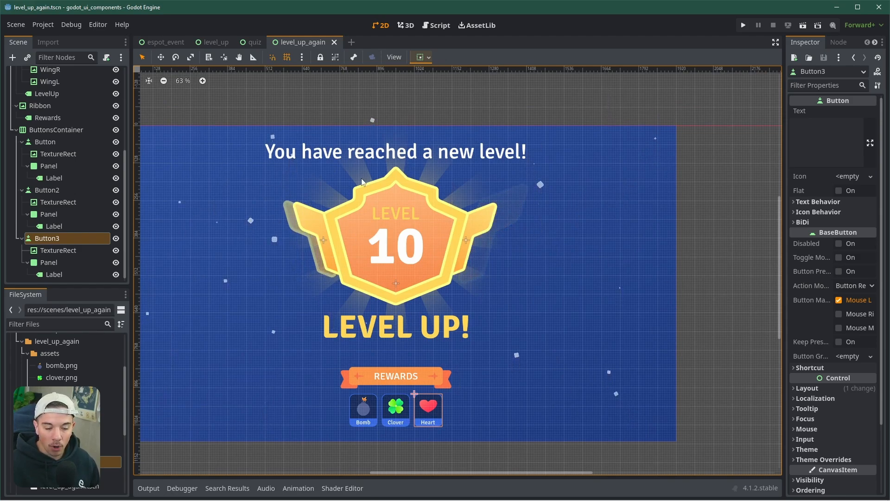
{"action": "scroll", "coordinate": [66, 244], "scroll_direction": "up", "scroll_amount": 3}
{"action": "scroll", "coordinate": [66, 244], "scroll_direction": "up", "scroll_amount": 3}
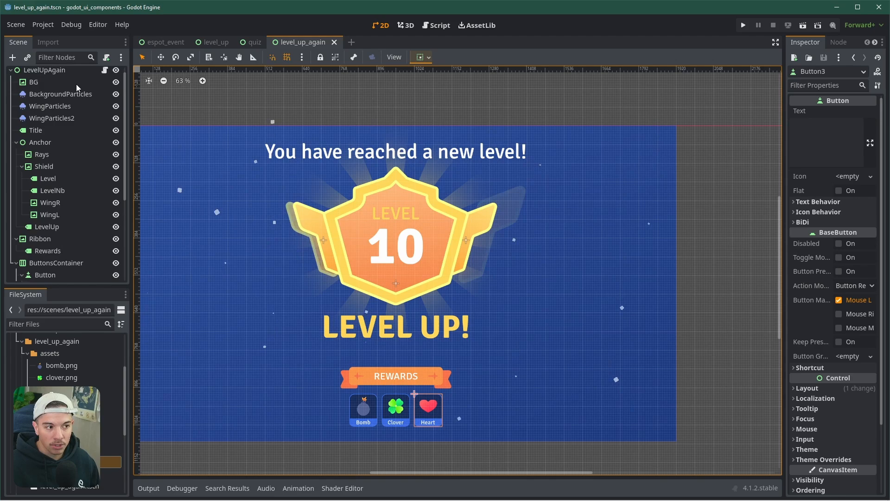
Step: Reopen the level_up_again script and add a tween.tween_callback() call on line 54, below the tween_method line
{"action": "left_click", "coordinate": [105, 70]}
{"action": "left_click", "coordinate": [329, 336]}
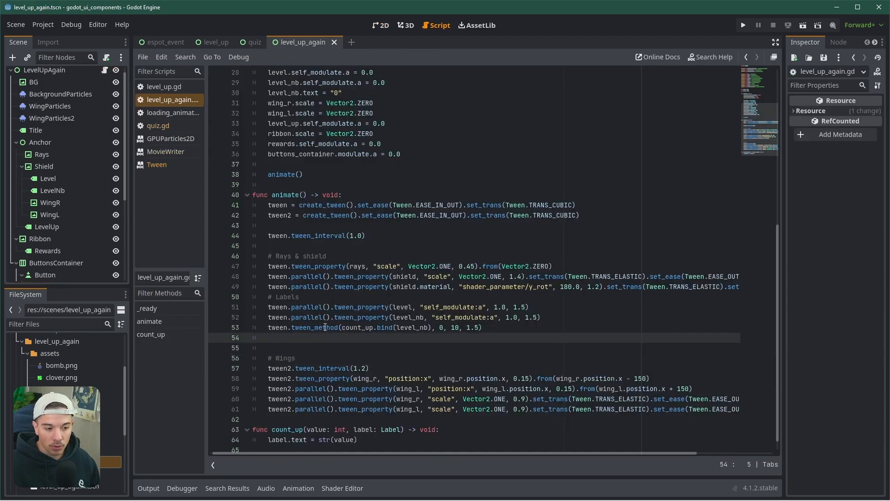
{"action": "type", "text": "twee"}
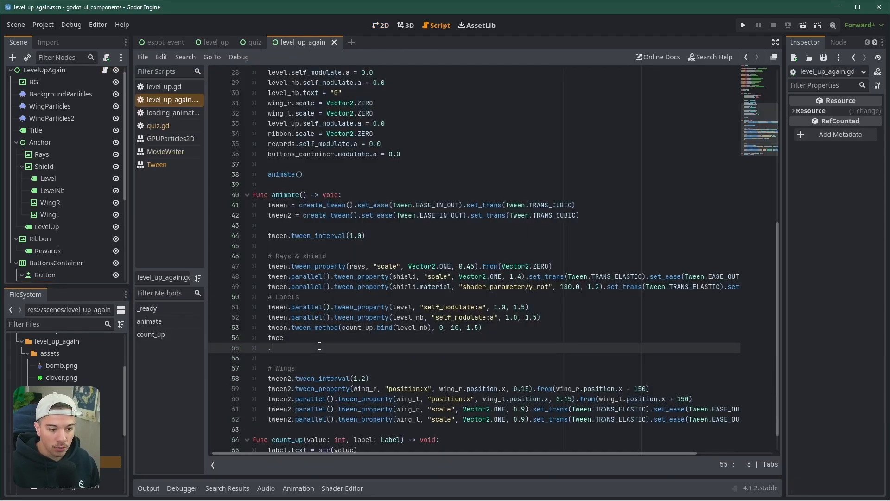
{"action": "type", "text": ".tw"}
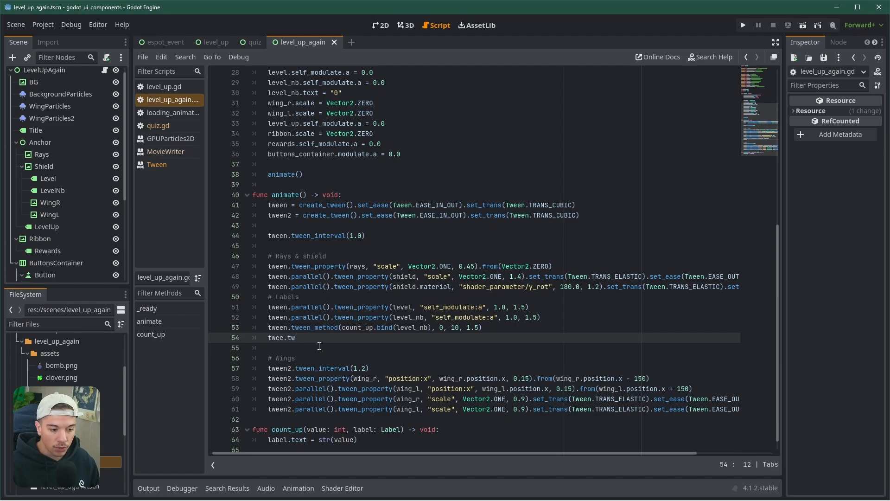
{"action": "key", "text": "BackSpace"}
{"action": "key", "text": "BackSpace"}
{"action": "key", "text": "BackSpace"}
{"action": "type", "text": "n"}
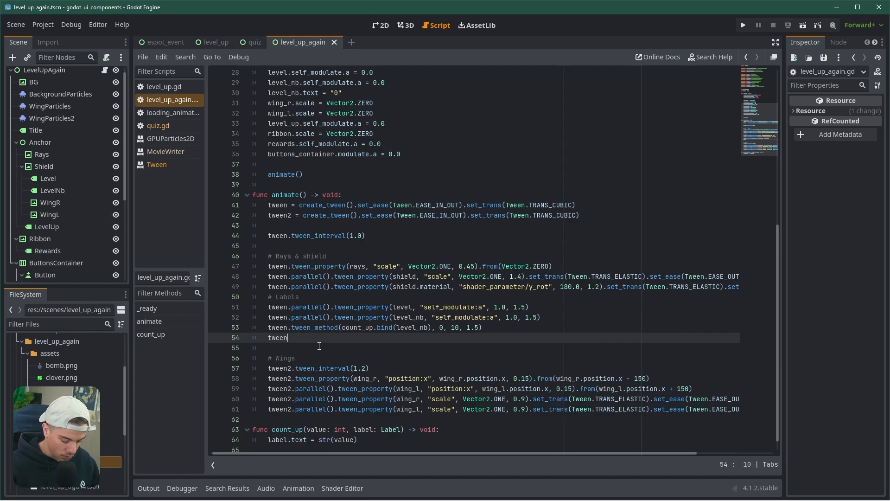
{"action": "type", "text": ".twee"}
{"action": "key", "text": "Return"}
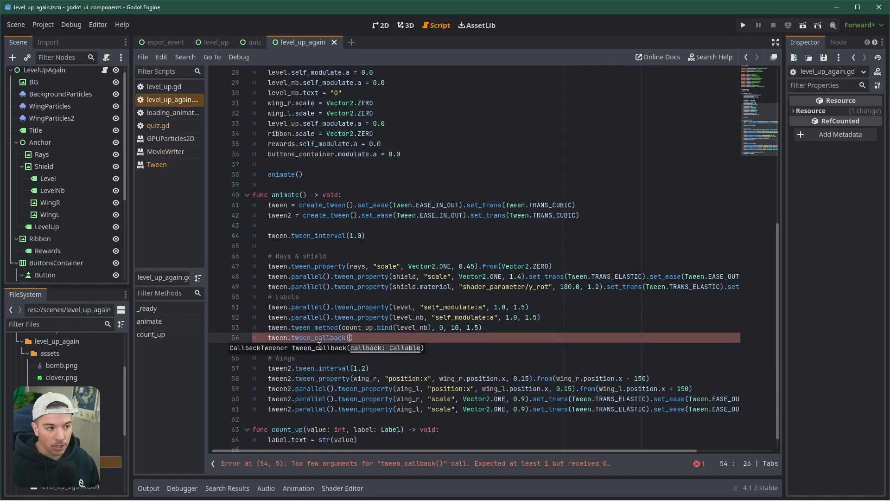
Step: Pass wing_particles.emit_particle without call parentheses as the argument of the tween_callback on line 54
{"action": "type", "text": "wing"}
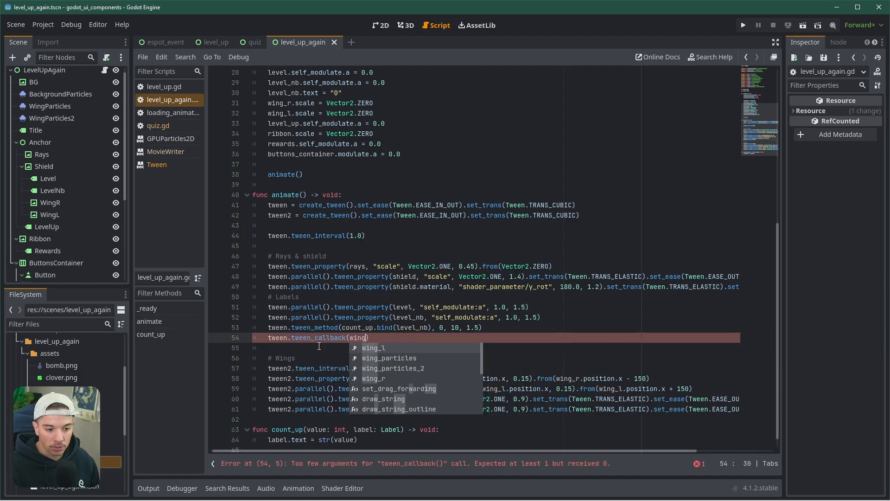
{"action": "key", "text": "Return"}
{"action": "type", "text": "."}
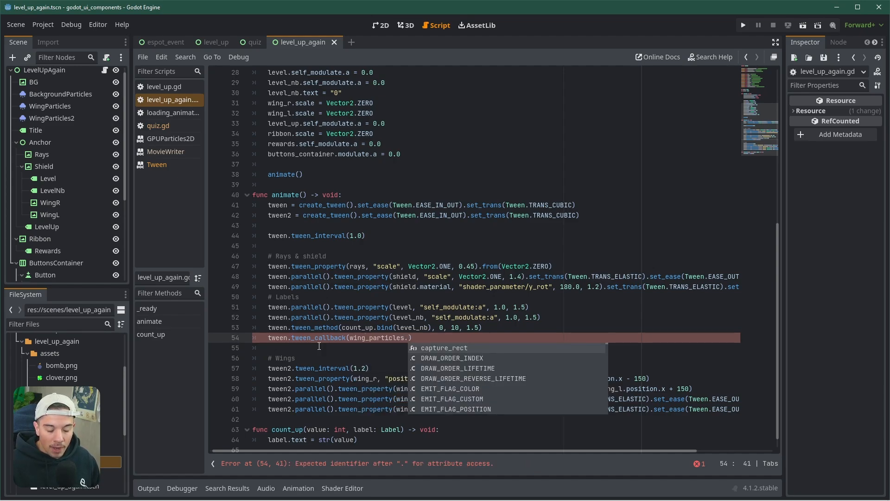
{"action": "type", "text": "emi"}
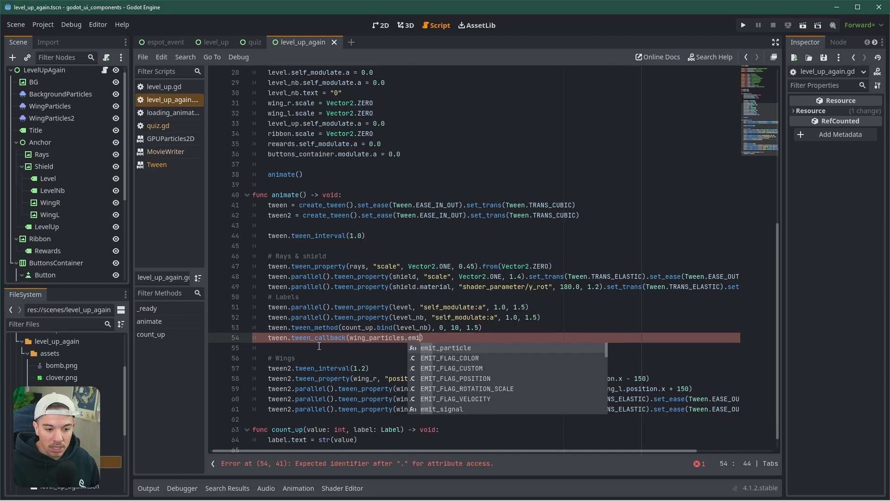
{"action": "key", "text": "Return"}
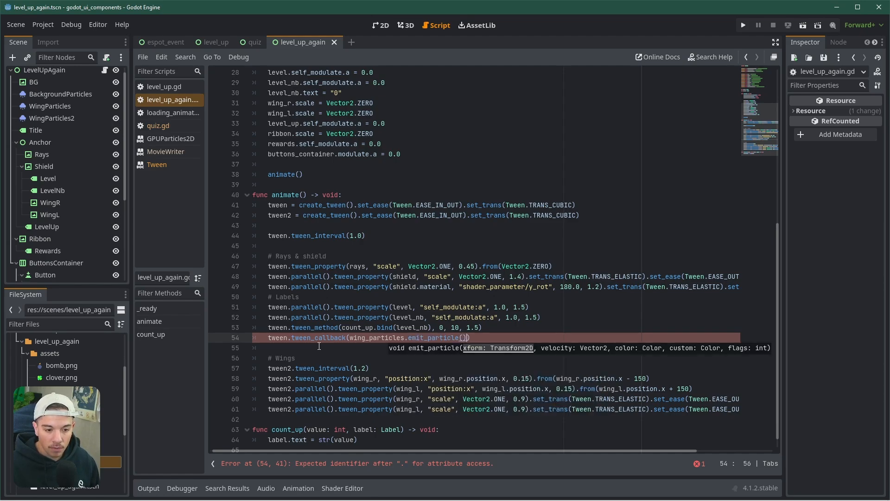
{"action": "key", "text": "BackSpace"}
{"action": "key", "text": "Delete"}
{"action": "type", "text": ")"}
Step: Duplicate the tween_callback line onto line 55 and change the copy's wing_particles to wing_particles2
{"action": "key", "text": "ctrl+shift+d"}
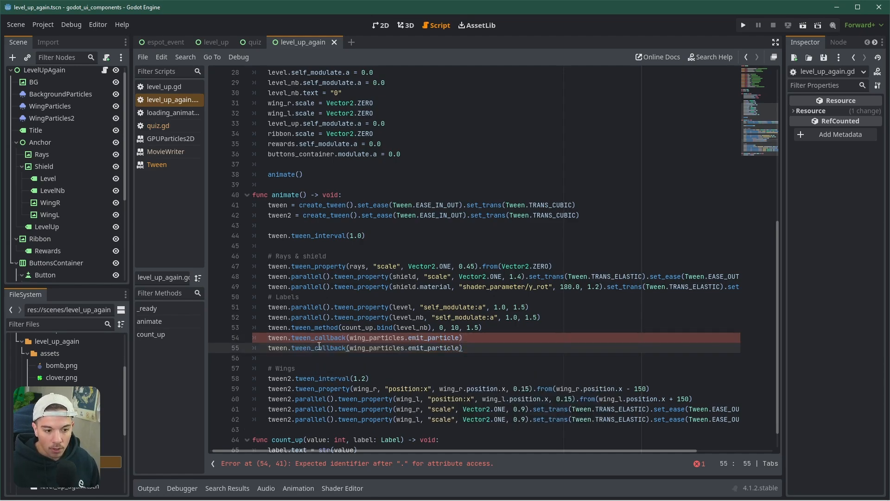
{"action": "key", "text": "ctrl+Left"}
{"action": "key", "text": "ctrl+Left"}
{"action": "key", "text": "ctrl+Right"}
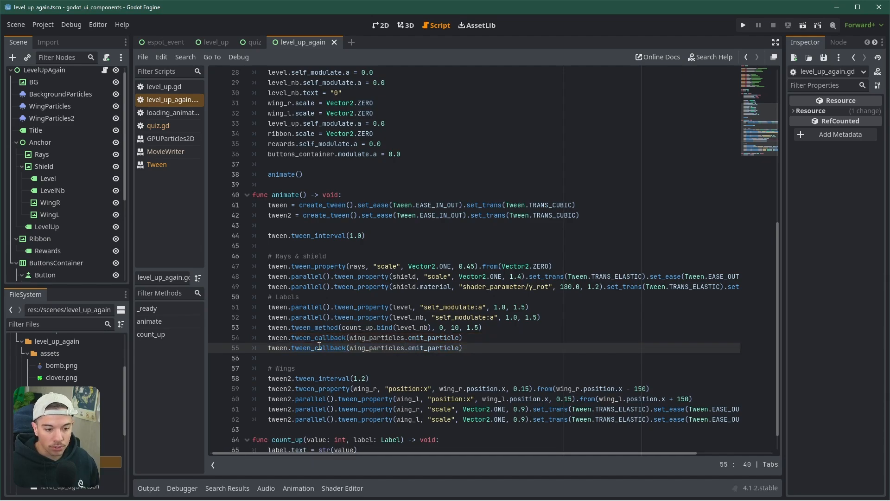
{"action": "type", "text": "2"}
Step: Replace wing_particles2 on line 55 with wing_particles_2 copied from the declaration on line 5, and save the script
{"action": "scroll", "coordinate": [325, 278], "scroll_direction": "up", "scroll_amount": 9}
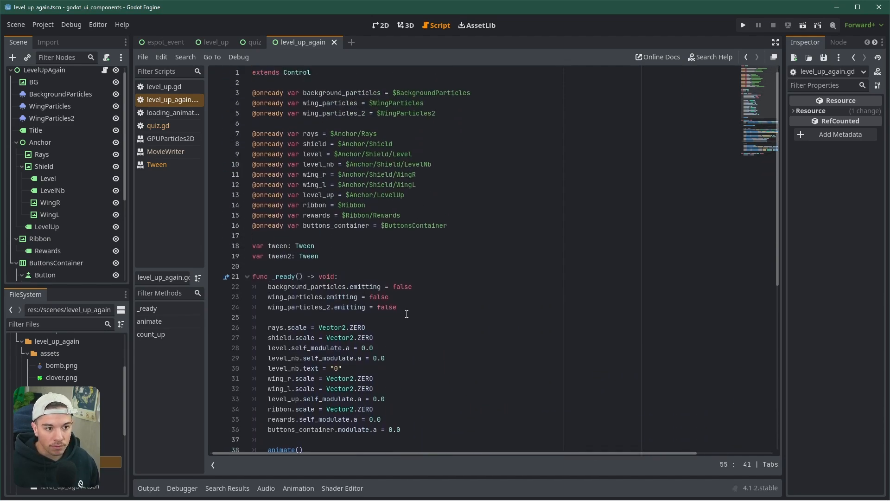
{"action": "left_click", "coordinate": [343, 114]}
{"action": "double_click", "coordinate": [344, 114]}
{"action": "key", "text": "ctrl+c"}
{"action": "scroll", "coordinate": [383, 278], "scroll_direction": "down", "scroll_amount": 10}
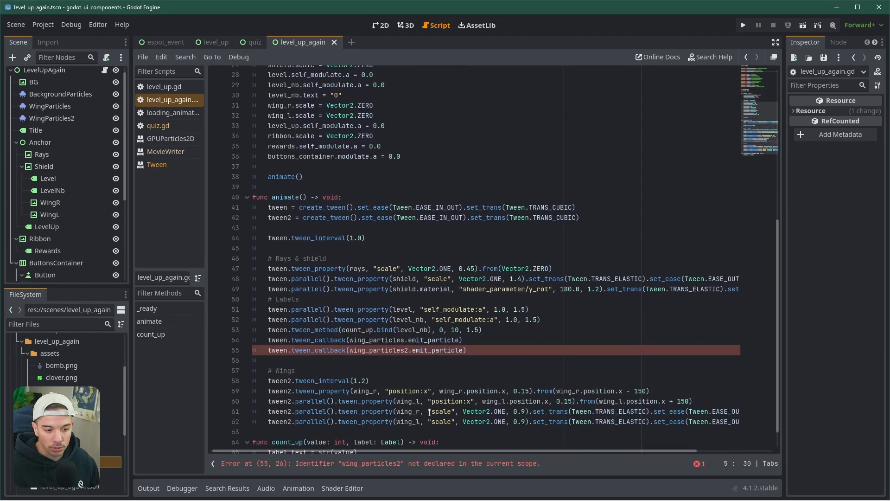
{"action": "double_click", "coordinate": [382, 329]}
{"action": "key", "text": "ctrl+v"}
{"action": "key", "text": "ctrl+s"}
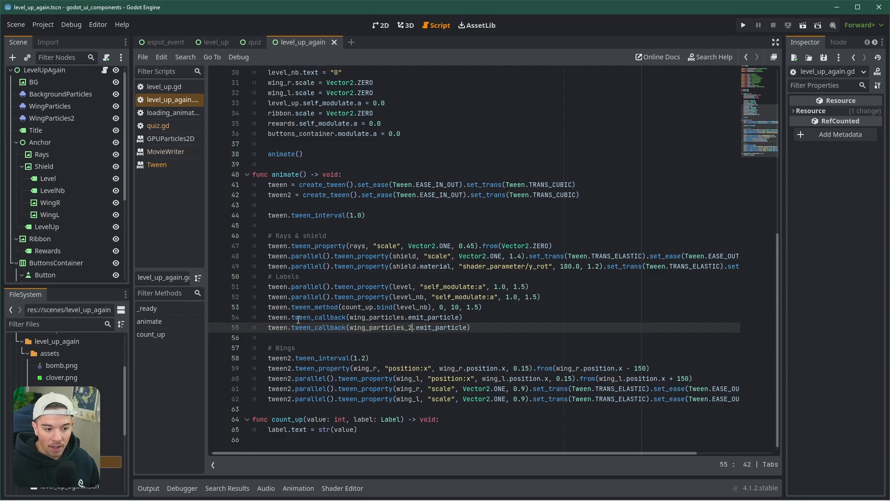
Step: Move the two tween_callback lines from below tween_method to line 61, at the end of the Wings block
{"action": "left_click_drag", "start_coordinate": [269, 317], "coordinate": [470, 328]}
{"action": "key", "text": "ctrl+c"}
{"action": "key", "text": "BackSpace"}
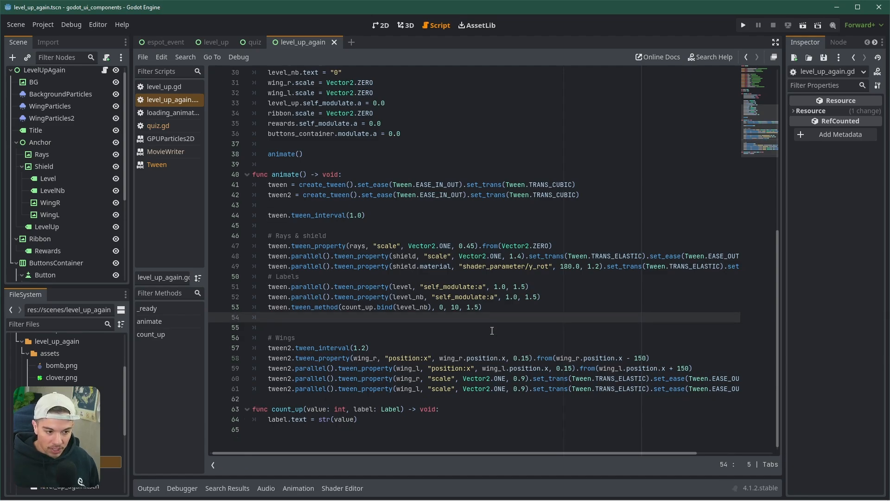
{"action": "key", "text": "BackSpace"}
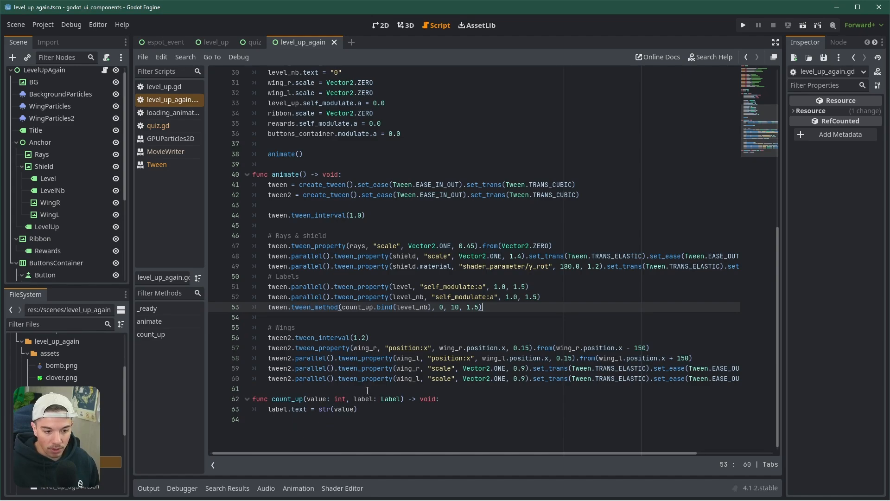
{"action": "left_click", "coordinate": [367, 391]}
{"action": "key", "text": "Return"}
{"action": "key", "text": "Up"}
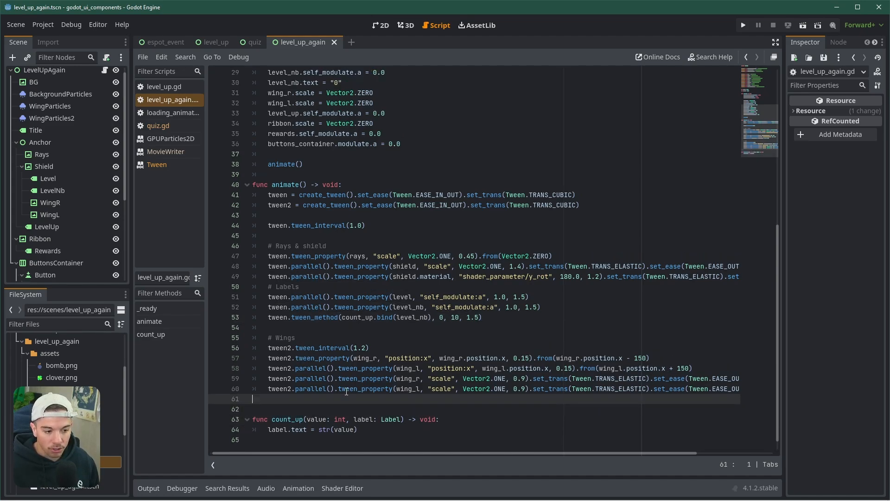
{"action": "key", "text": "ctrl+v"}
Step: Change tween to tween2 in both callback lines 61 and 62, and save the script
{"action": "left_click", "coordinate": [280, 399]}
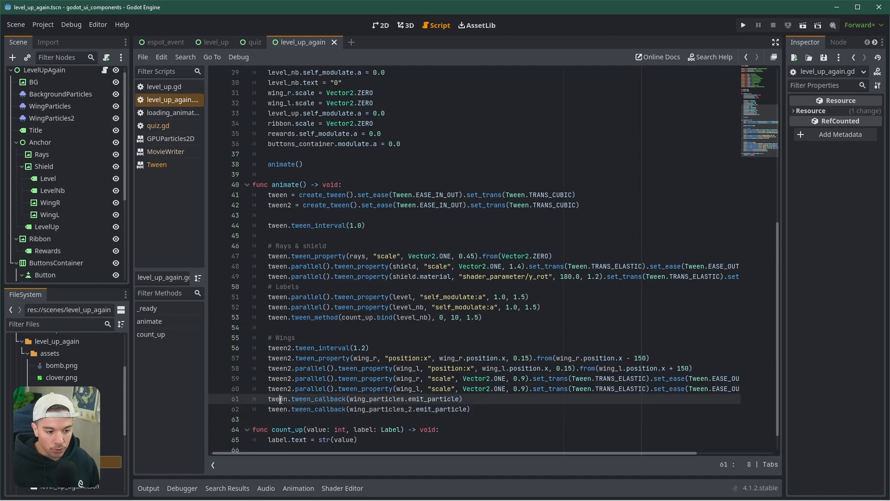
{"action": "double_click", "coordinate": [281, 399]}
{"action": "key", "text": "ctrl+d"}
{"action": "type", "text": "tween2"}
{"action": "key", "text": "ctrl+s"}
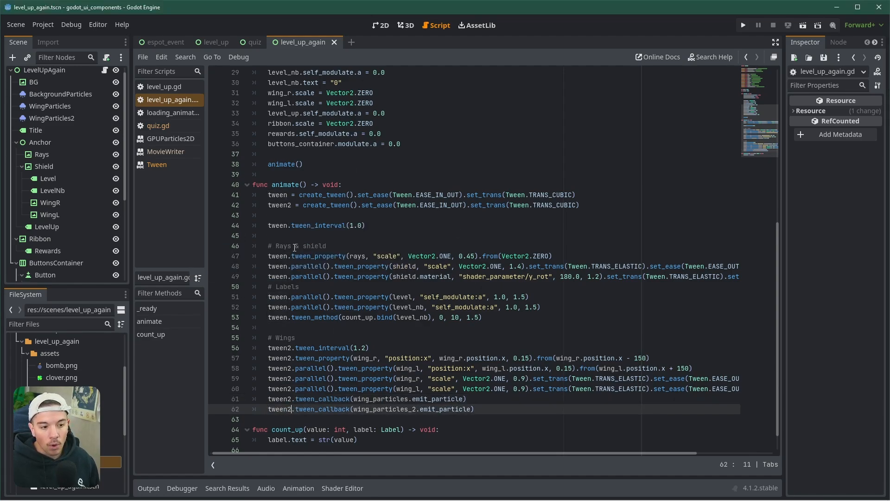
Step: Copy the wing_particles callback onto a new line 54 below tween_method and change its tween2 to tween
{"action": "left_click", "coordinate": [491, 318]}
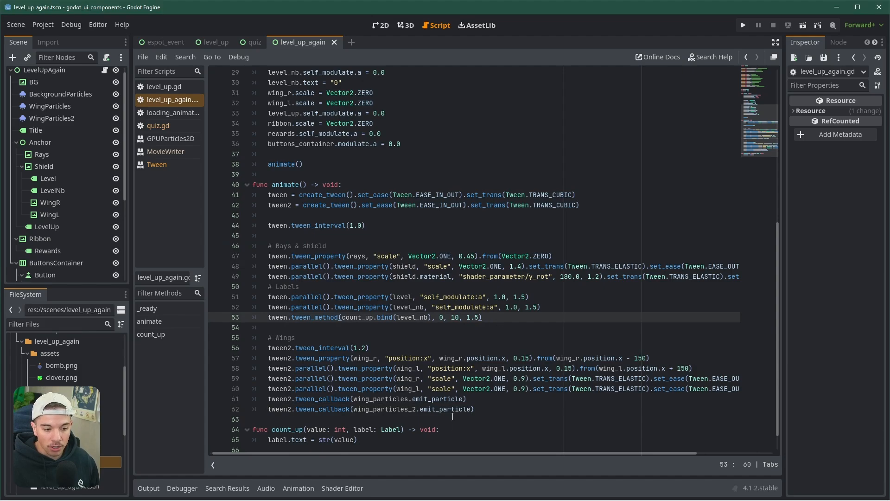
{"action": "left_click_drag", "start_coordinate": [468, 399], "coordinate": [268, 400]}
{"action": "key", "text": "ctrl+c"}
{"action": "left_click", "coordinate": [507, 319]}
{"action": "key", "text": "Return"}
{"action": "key", "text": "ctrl+v"}
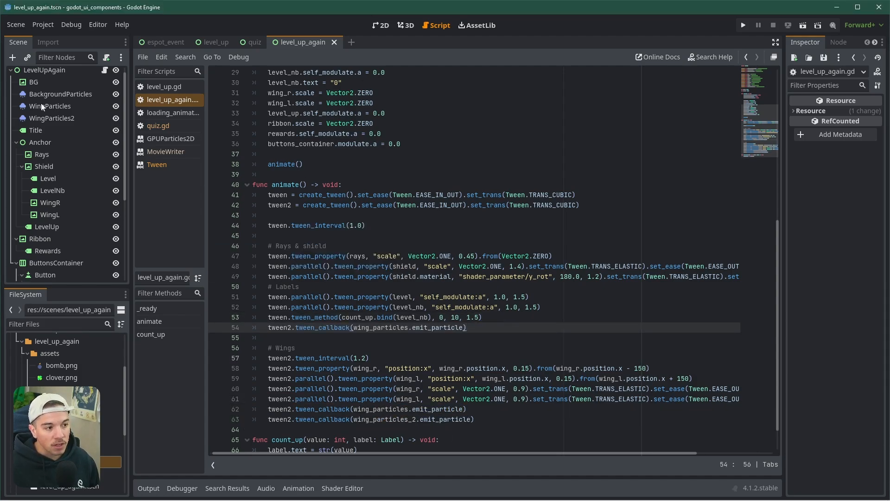
{"action": "double_click", "coordinate": [281, 328]}
{"action": "left_click", "coordinate": [290, 328]}
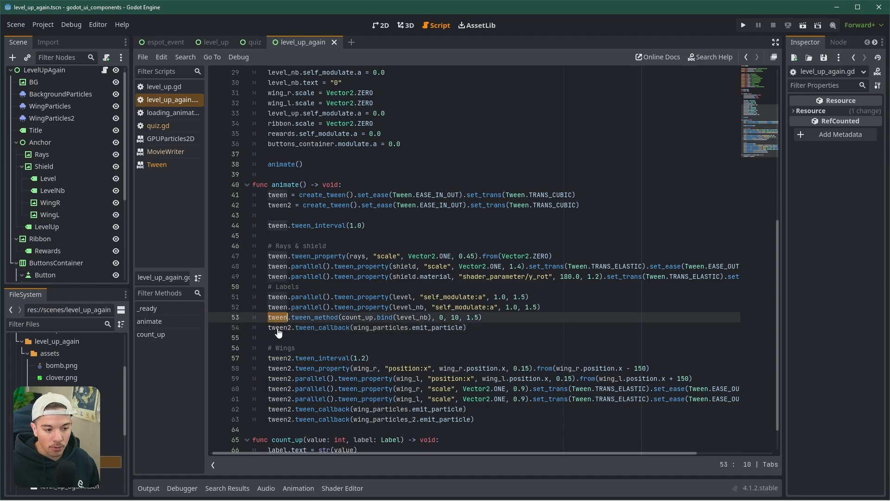
{"action": "key", "text": "BackSpace"}
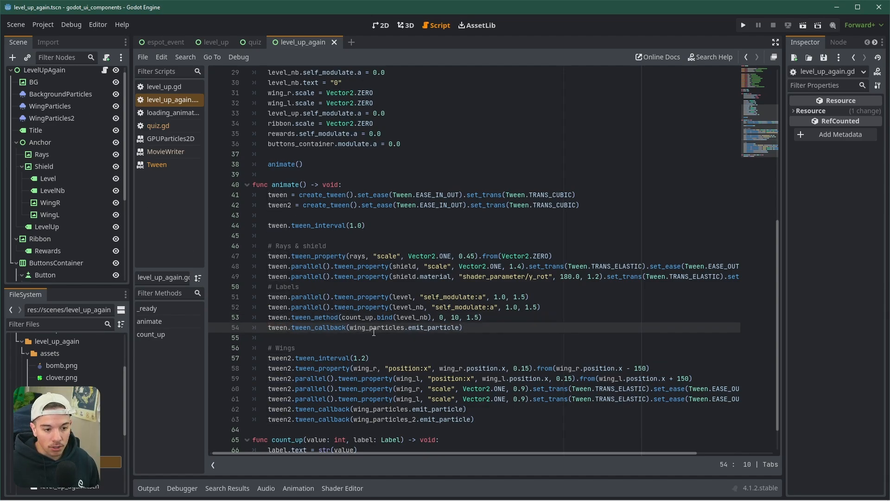
Step: Replace wing_particles on line 54 with background_particles, copied from the declaration on line 3
{"action": "double_click", "coordinate": [373, 328]}
{"action": "type", "text": "back"}
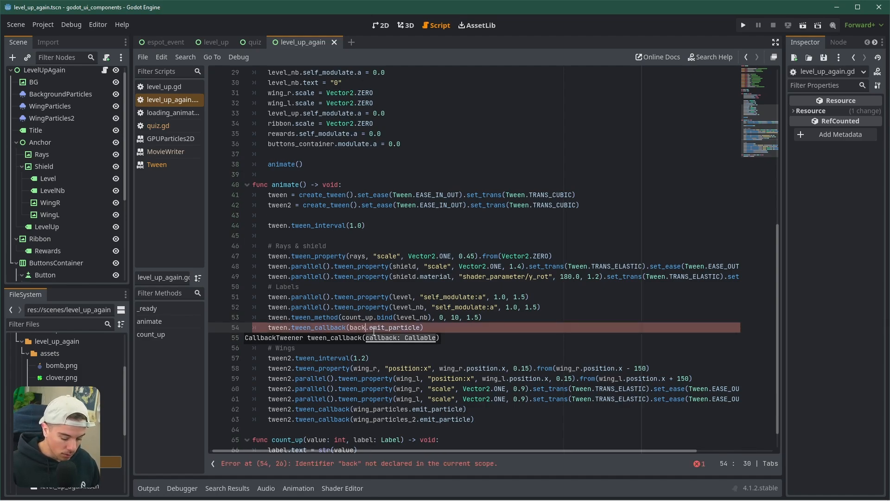
{"action": "type", "text": "grou"}
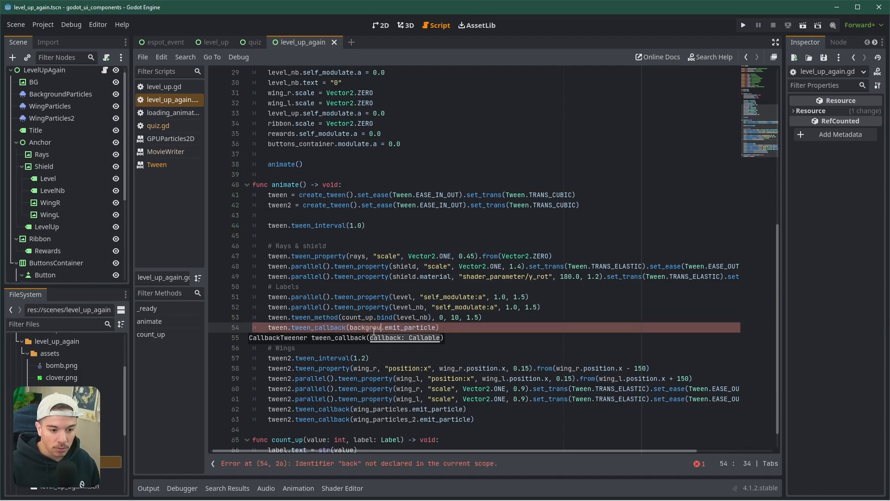
{"action": "scroll", "coordinate": [333, 234], "scroll_direction": "up", "scroll_amount": 10}
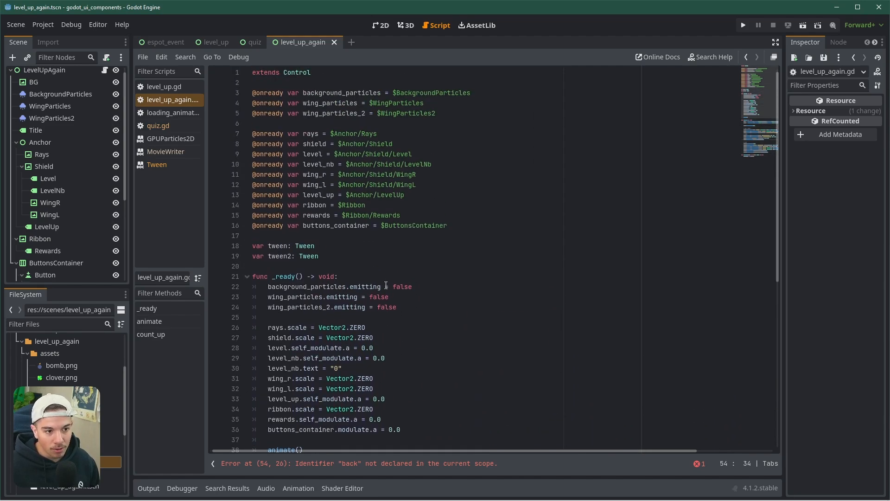
{"action": "double_click", "coordinate": [336, 226]}
{"action": "scroll", "coordinate": [290, 394], "scroll_direction": "down", "scroll_amount": 2}
{"action": "scroll", "coordinate": [300, 228], "scroll_direction": "up", "scroll_amount": 2}
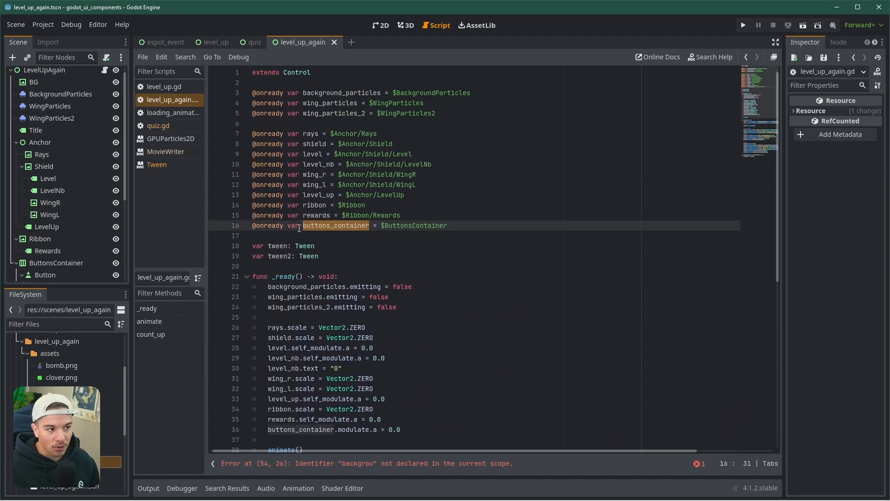
{"action": "double_click", "coordinate": [329, 94]}
{"action": "key", "text": "ctrl+c"}
{"action": "scroll", "coordinate": [353, 278], "scroll_direction": "down", "scroll_amount": 10}
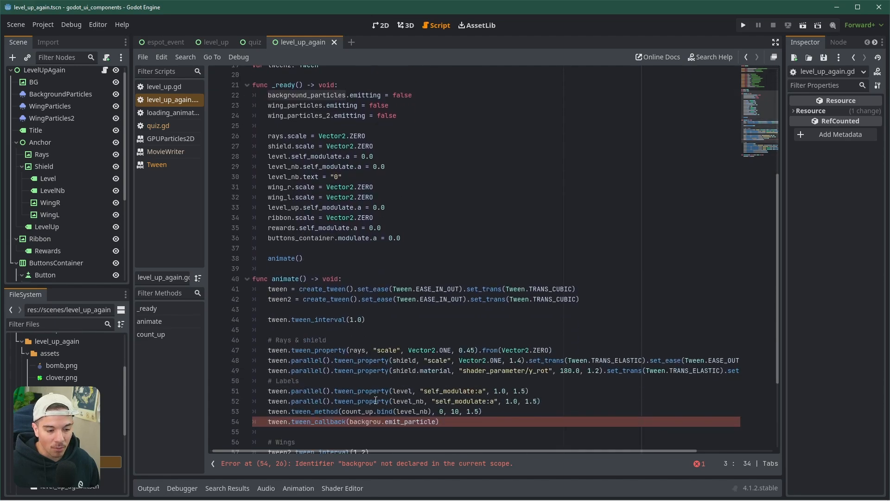
{"action": "double_click", "coordinate": [366, 307]}
{"action": "key", "text": "ctrl+v"}
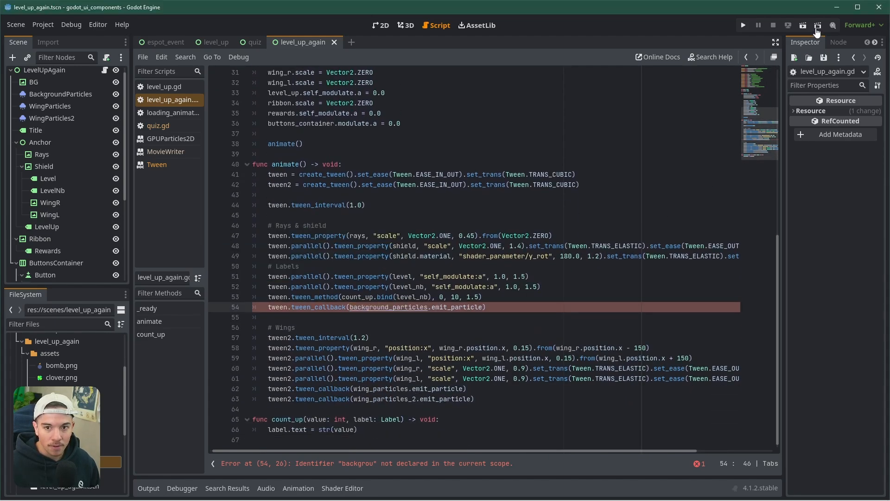
Step: Run the current scene and expand the first error in the debugger's error list
{"action": "left_click", "coordinate": [803, 27]}
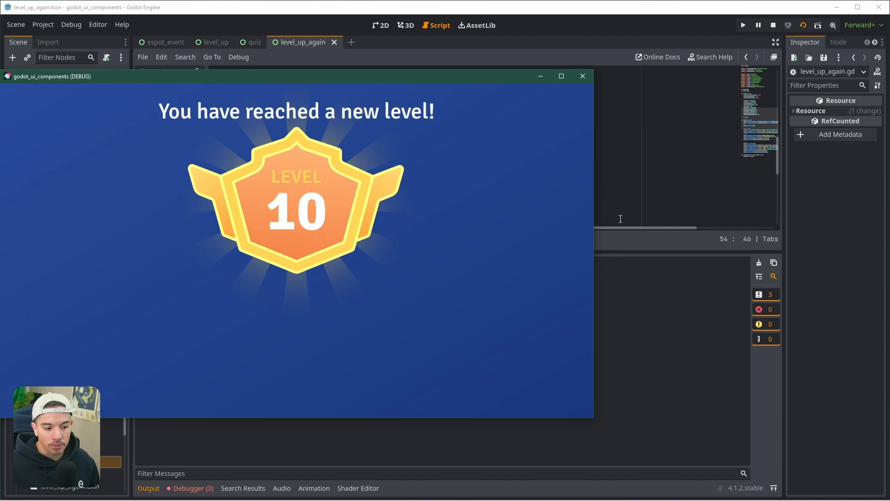
{"action": "left_click", "coordinate": [193, 488]}
{"action": "left_click", "coordinate": [196, 260]}
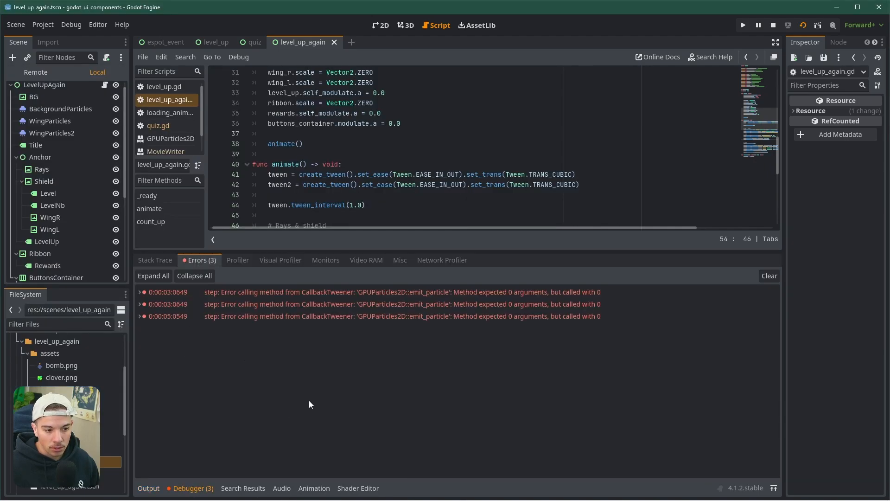
{"action": "double_click", "coordinate": [500, 296]}
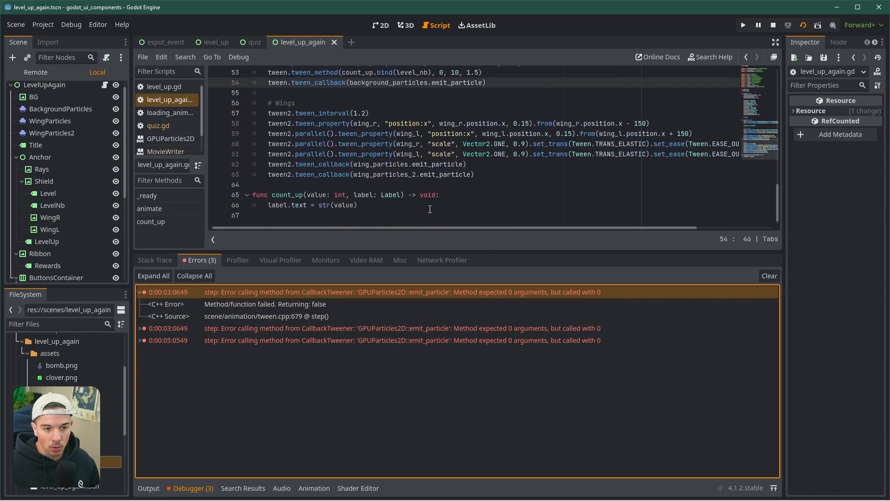
Step: Open the documentation for the emit_particle method used on line 54
{"action": "scroll", "coordinate": [430, 209], "scroll_direction": "up", "scroll_amount": 3}
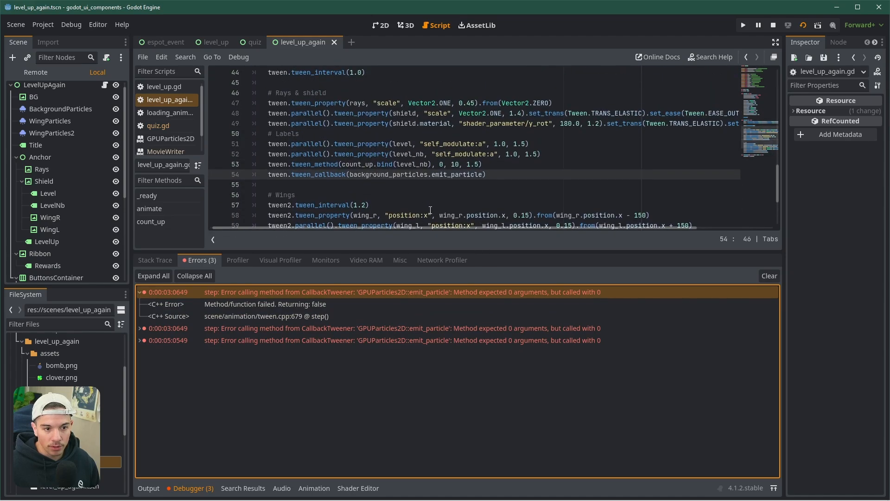
{"action": "double_click", "coordinate": [462, 175]}
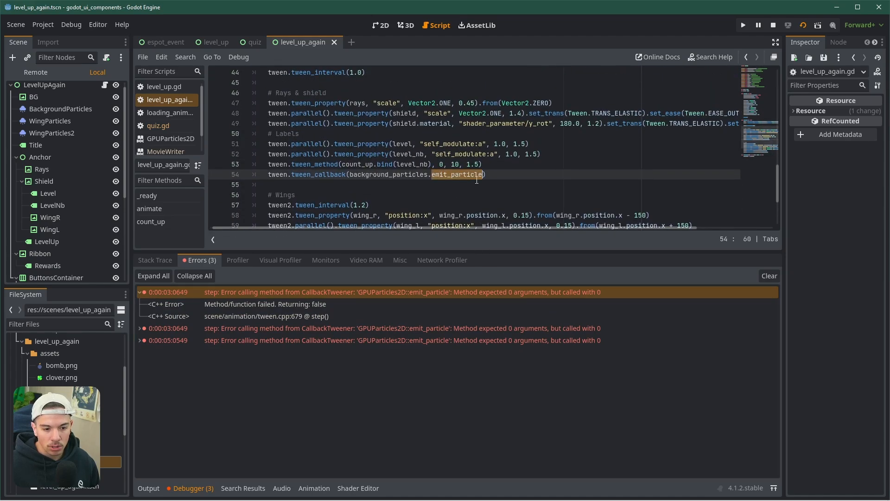
{"action": "left_click", "coordinate": [446, 176], "text": "ctrl"}
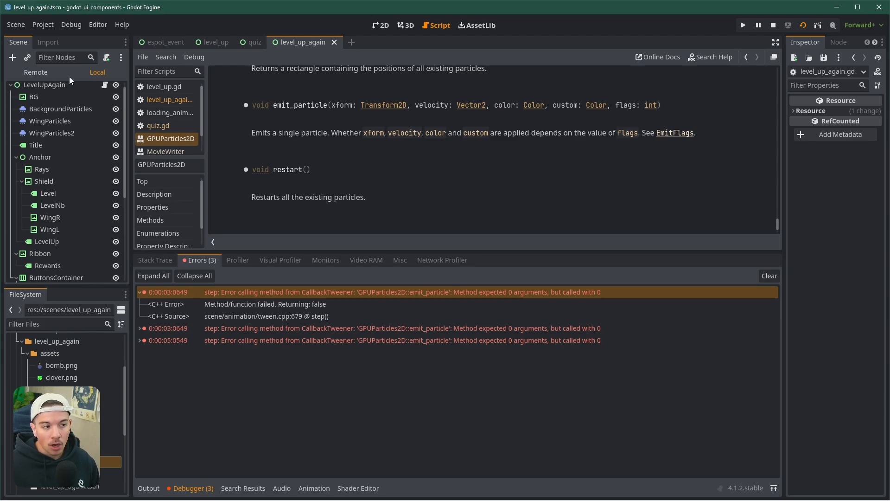
Step: Return to the level_up_again script and replace emit_particle with restart in the background_particles callback on line 54
{"action": "left_click", "coordinate": [104, 89]}
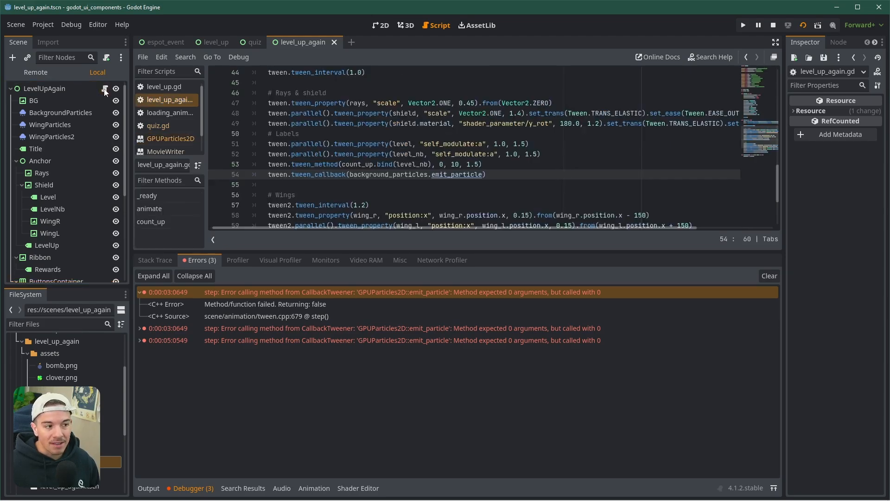
{"action": "double_click", "coordinate": [453, 179]}
{"action": "type", "text": "restart"}
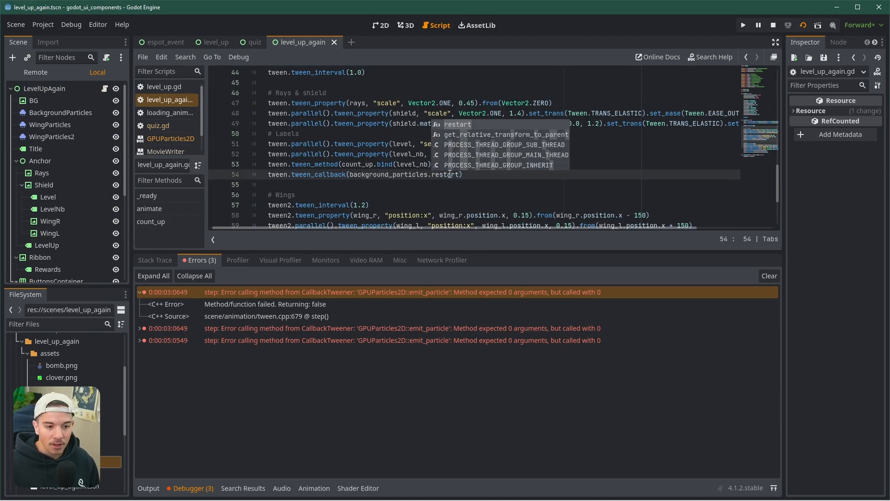
Step: Copy restart from line 54 over emit_particle in the wing_particles and wing_particles_2 callbacks on lines 62 and 63
{"action": "double_click", "coordinate": [453, 177]}
{"action": "key", "text": "ctrl+c"}
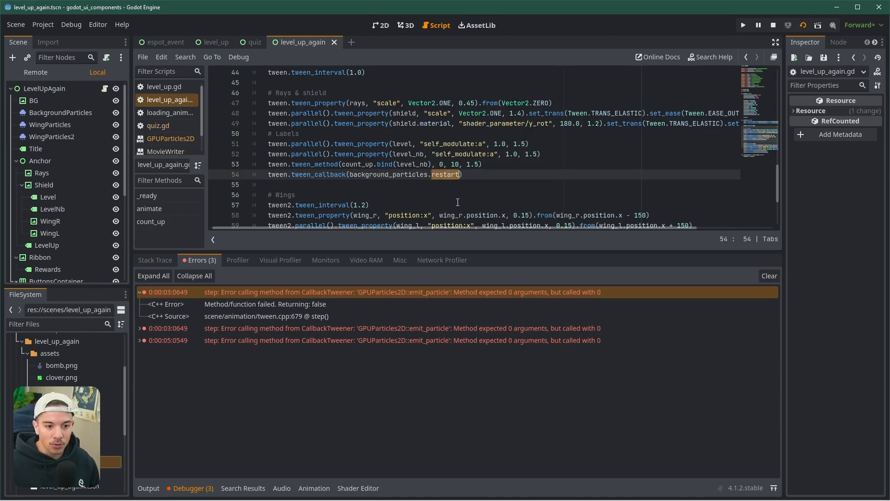
{"action": "left_click", "coordinate": [150, 487]}
{"action": "left_click", "coordinate": [149, 489]}
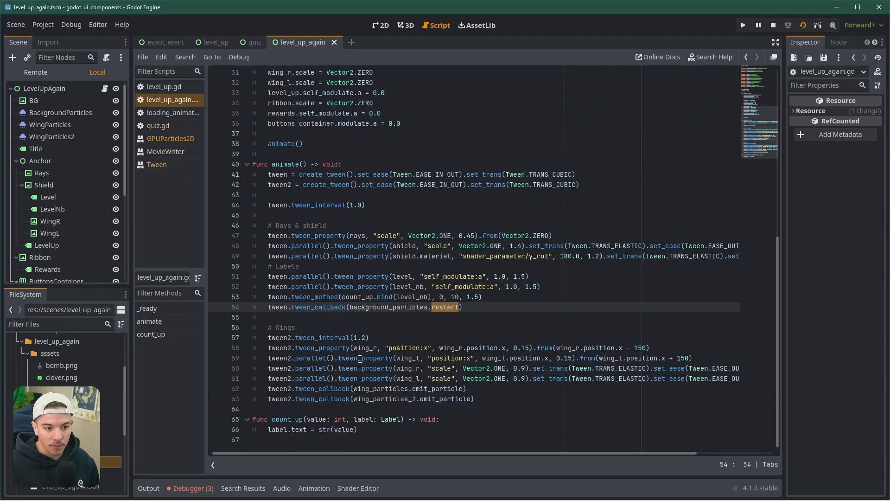
{"action": "double_click", "coordinate": [435, 388]}
{"action": "key", "text": "ctrl+v"}
{"action": "double_click", "coordinate": [443, 399]}
{"action": "key", "text": "ctrl+v"}
Step: Run the current scene to check the particle restarts, then close the game window and the output log
{"action": "left_click", "coordinate": [800, 25]}
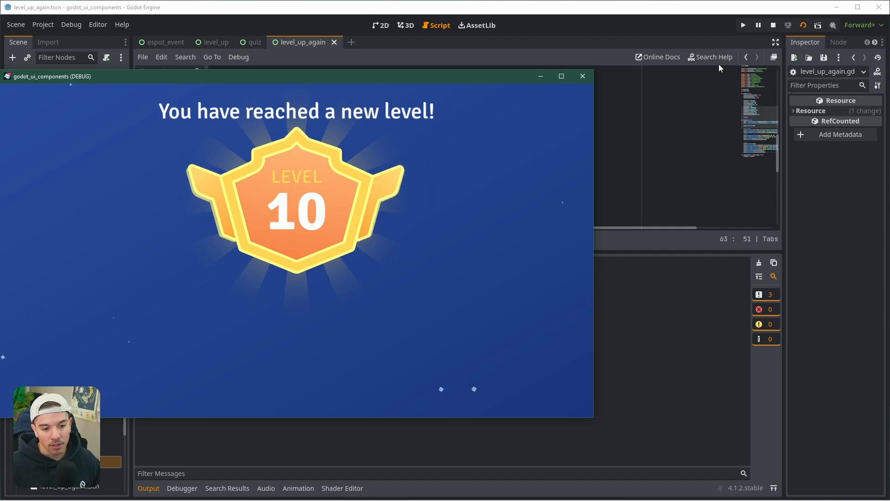
{"action": "left_click", "coordinate": [575, 77]}
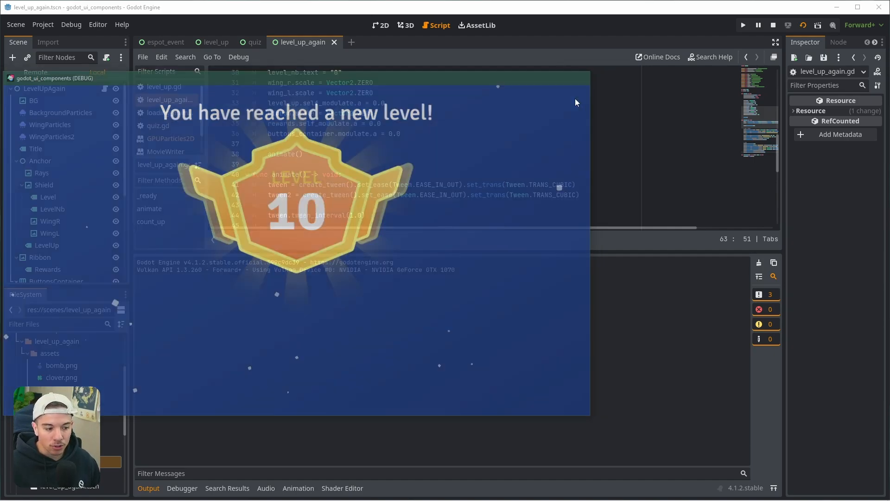
{"action": "left_click", "coordinate": [149, 488]}
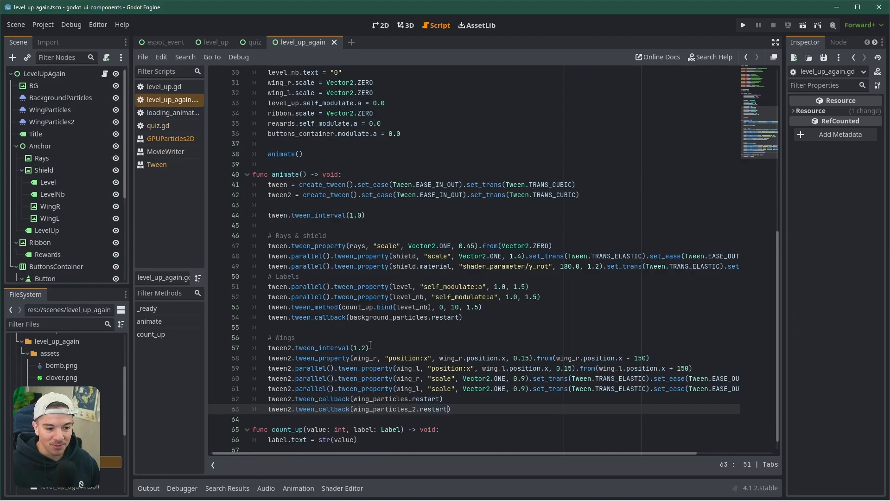
Step: Move the background_particles.restart callback to line 47 under the Rays & shield comment, remove the leftover blank line, and save
{"action": "left_click_drag", "start_coordinate": [462, 317], "coordinate": [263, 320]}
{"action": "key", "text": "ctrl+c"}
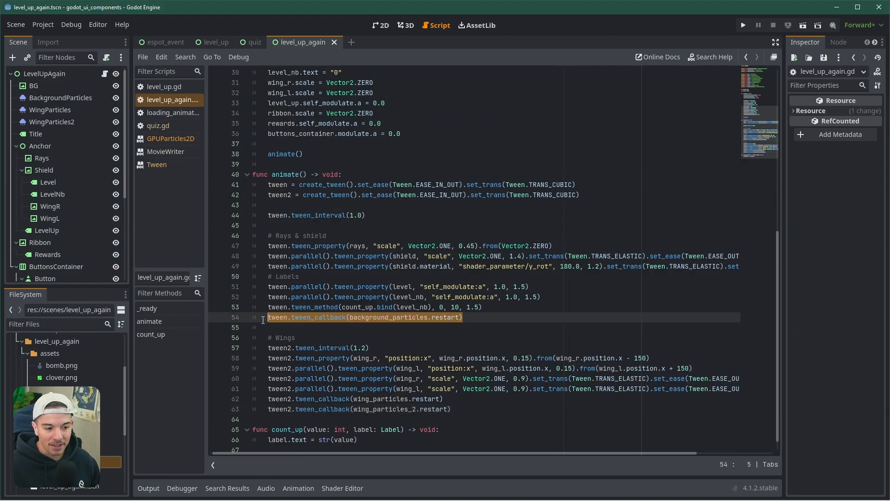
{"action": "key", "text": "BackSpace"}
{"action": "left_click", "coordinate": [373, 241]}
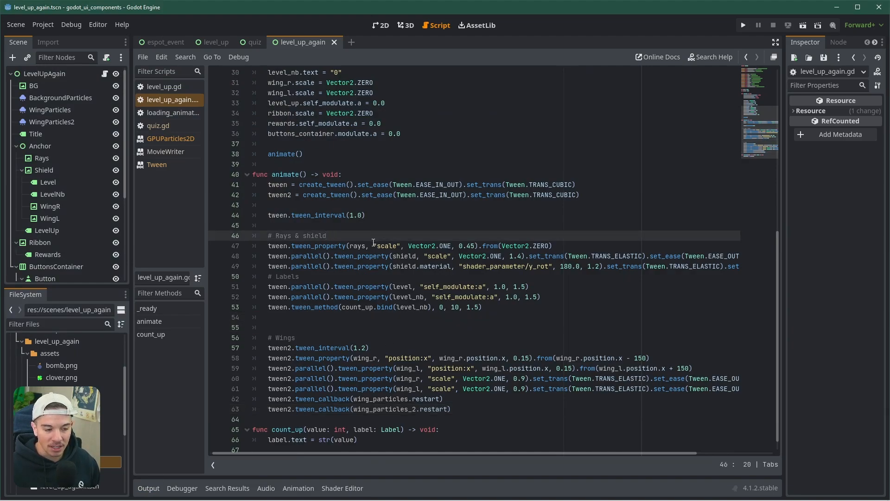
{"action": "key", "text": "Return"}
{"action": "key", "text": "ctrl+v"}
{"action": "left_click", "coordinate": [322, 323]}
{"action": "key", "text": "Delete"}
{"action": "key", "text": "ctrl+s"}
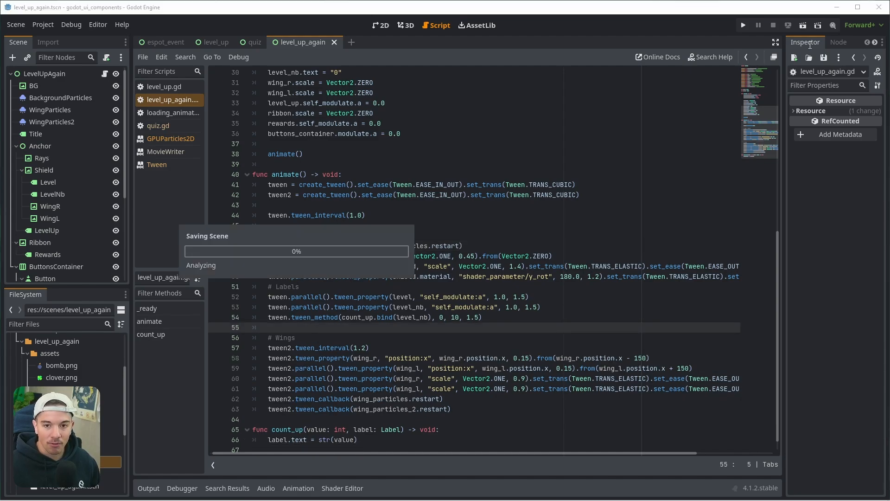
Step: Play the scene to check the background particles' earlier start, then close the game window and output log
{"action": "key", "text": "F6"}
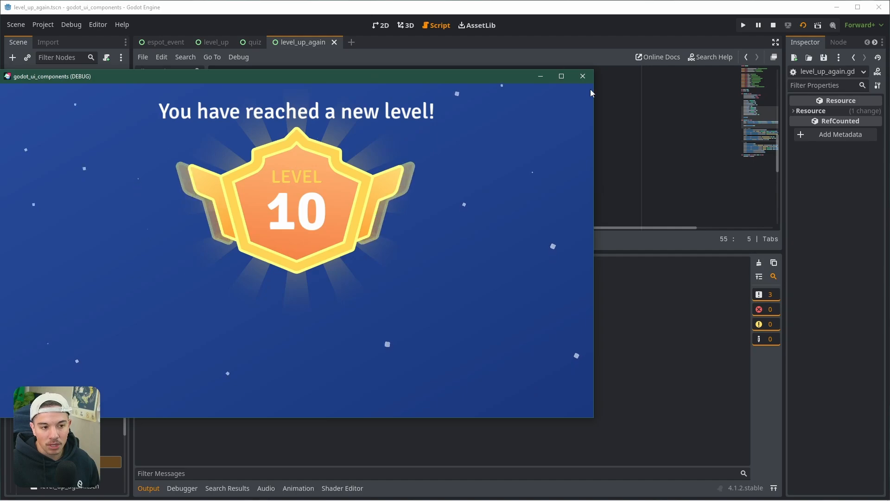
{"action": "left_click", "coordinate": [583, 76]}
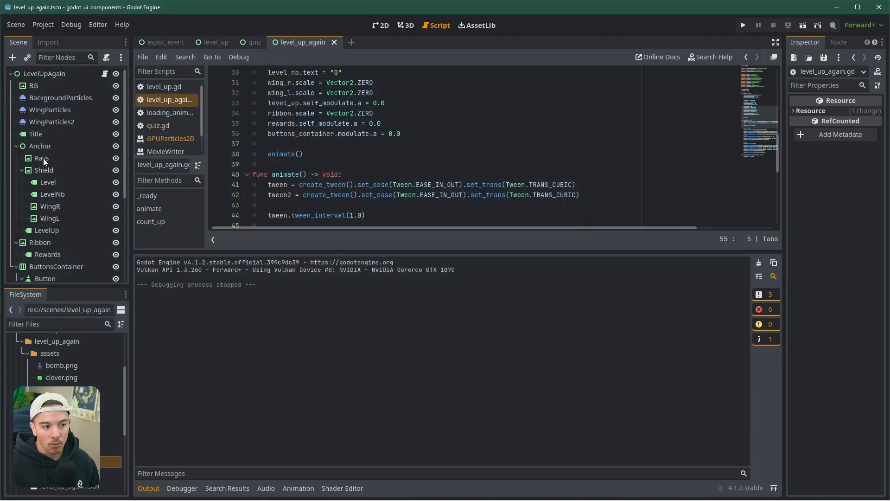
{"action": "left_click", "coordinate": [148, 489]}
Step: Add a tween.set_loops() call on line 55, directly below the count_up tween_method line
{"action": "scroll", "coordinate": [296, 299], "scroll_direction": "down", "scroll_amount": 1}
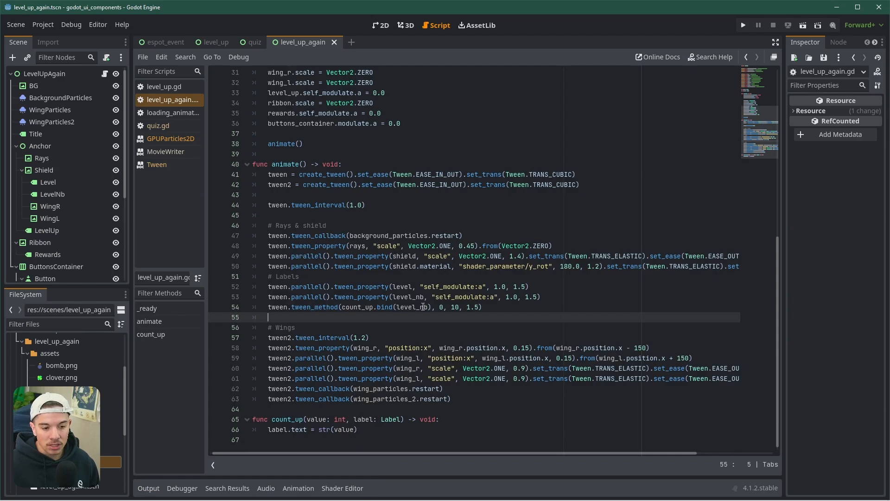
{"action": "left_click", "coordinate": [515, 307]}
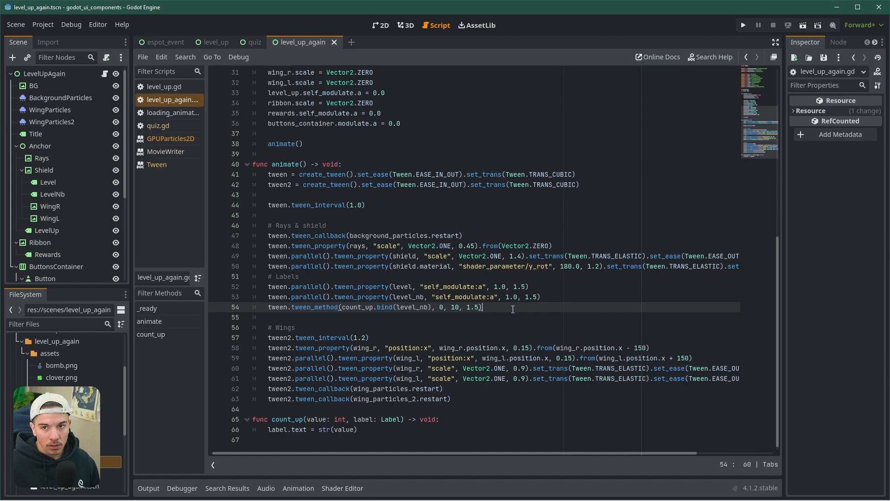
{"action": "key", "text": "Return"}
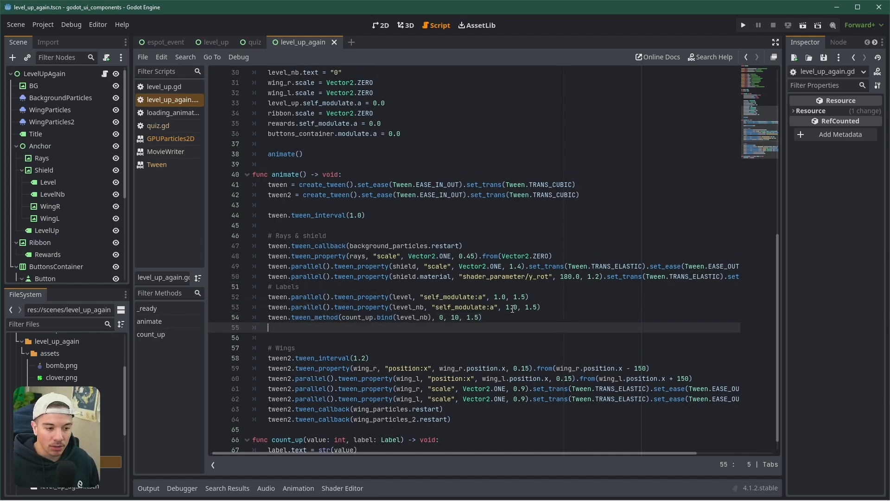
{"action": "type", "text": "tween."}
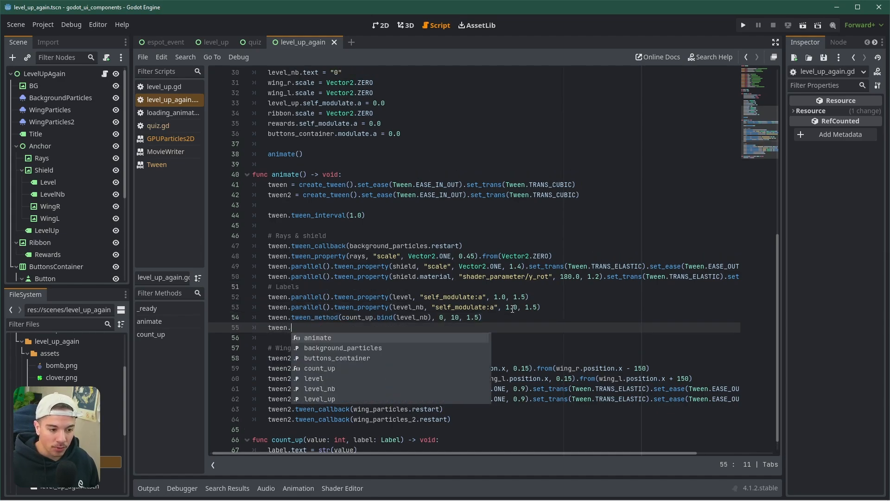
{"action": "type", "text": "set_lo"}
{"action": "key", "text": "Return"}
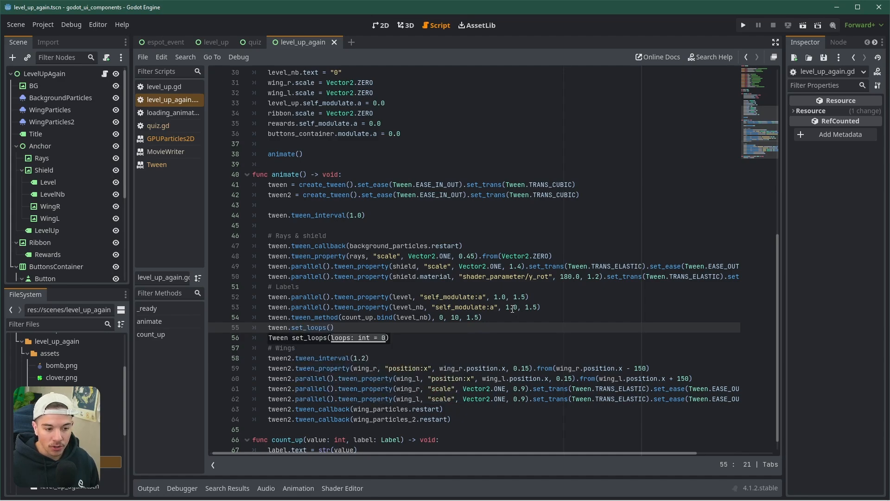
Step: Start a tween.tween_property call on line 56 targeting rays and its "rotation_degrees" property
{"action": "key", "text": "Return"}
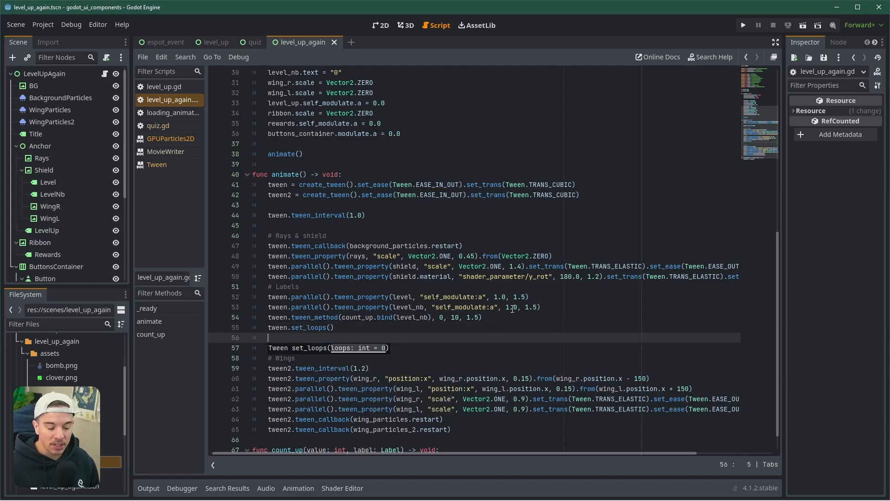
{"action": "type", "text": "tween"}
{"action": "key", "text": "Escape"}
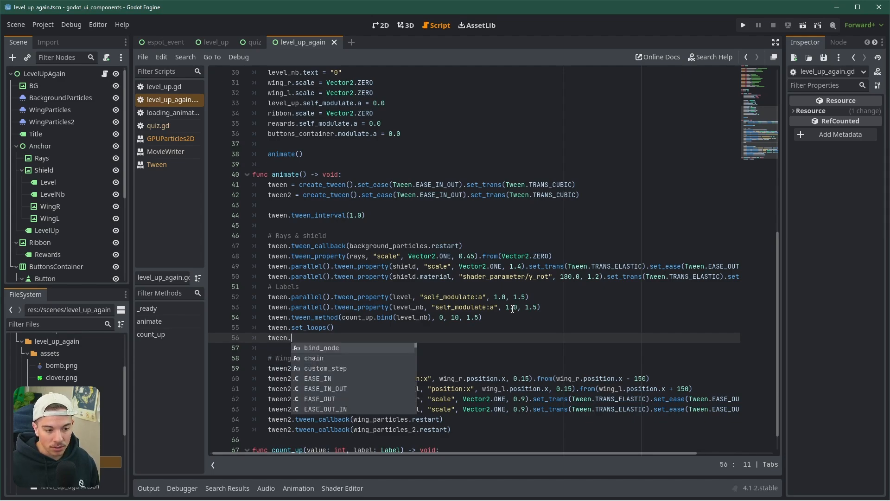
{"action": "type", "text": "."}
{"action": "type", "text": "twee"}
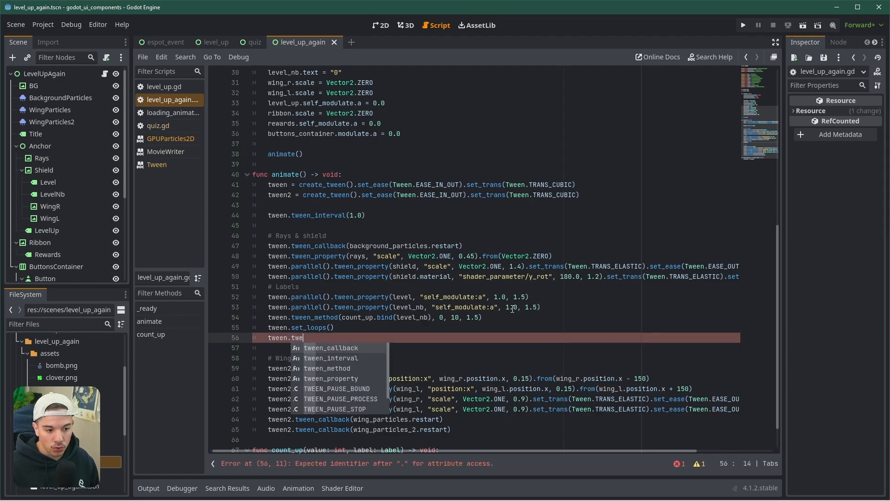
{"action": "key", "text": "Down"}
{"action": "key", "text": "Down"}
{"action": "key", "text": "Down"}
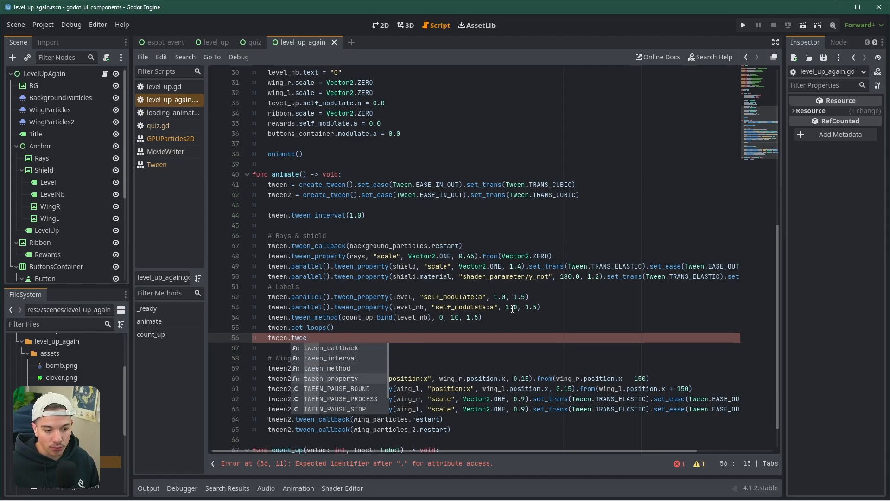
{"action": "key", "text": "Return"}
{"action": "type", "text": "raus)"}
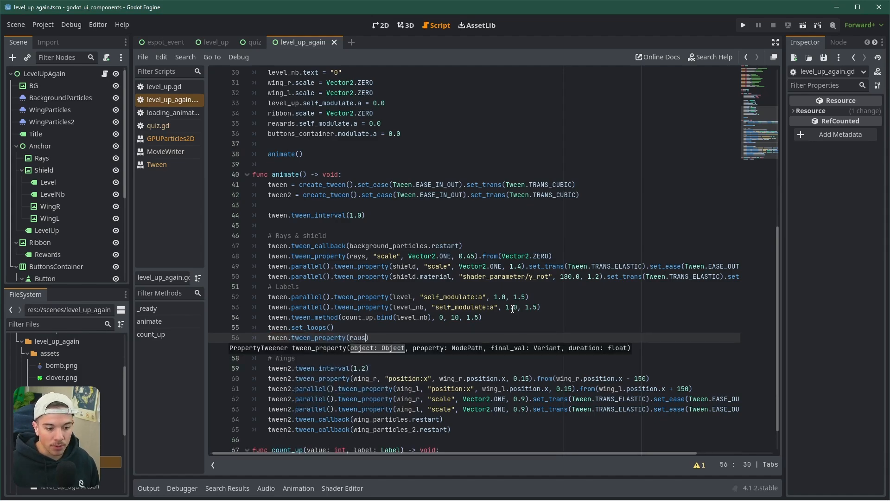
{"action": "key", "text": "Return"}
{"action": "type", "text": ", "}
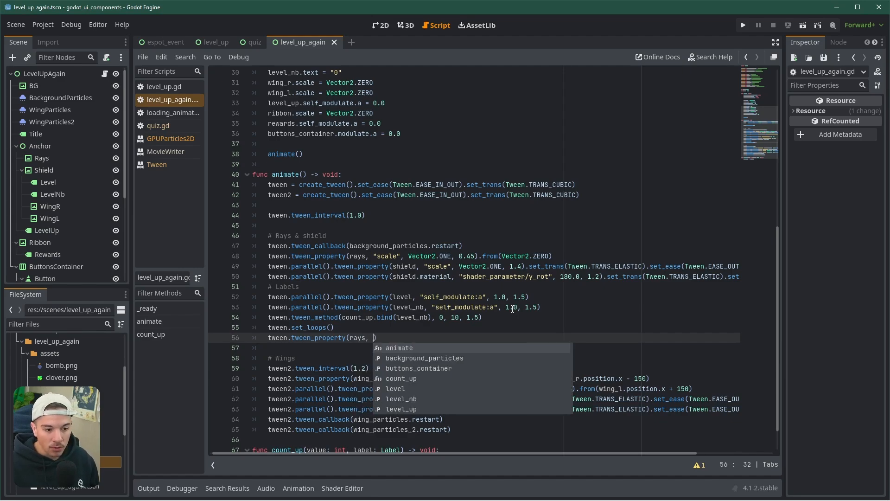
{"action": "type", "text": "\""}
{"action": "type", "text": "rotation_degrees"}
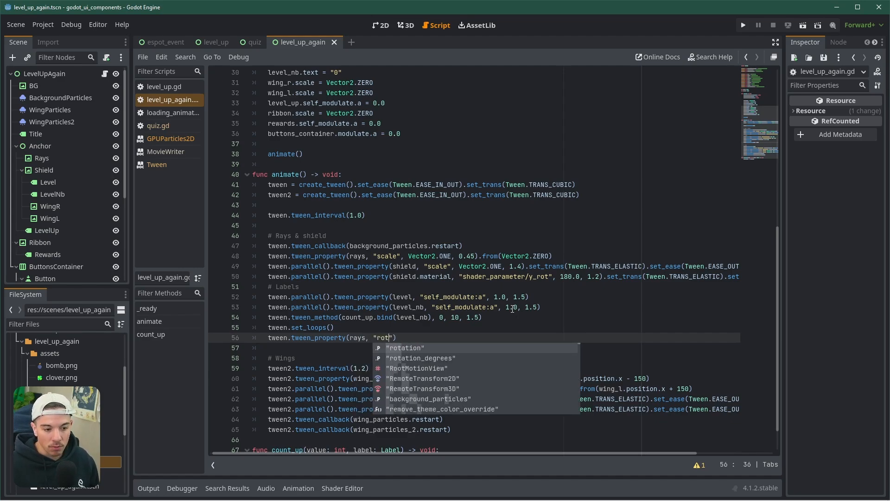
{"action": "key", "text": "Return"}
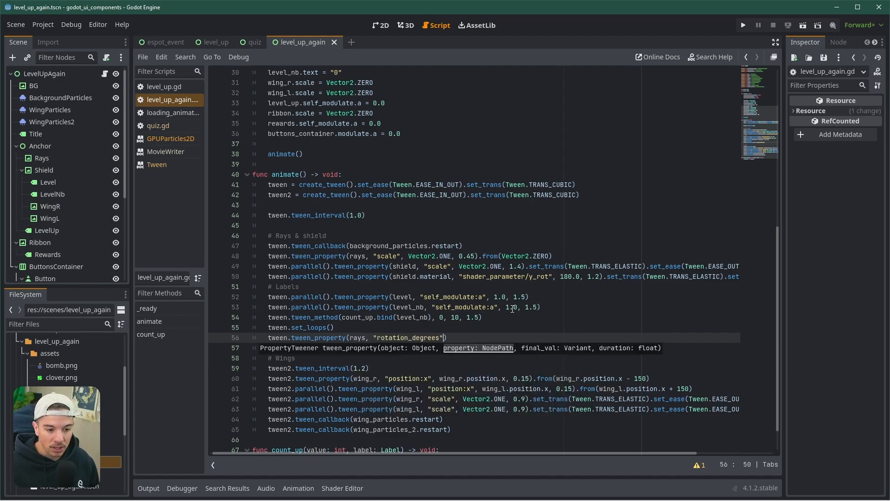
Step: Complete the rays rotation tween with final value 360.0, duration 2.0 and .from(0.0)
{"action": "type", "text": "; 360.0"}
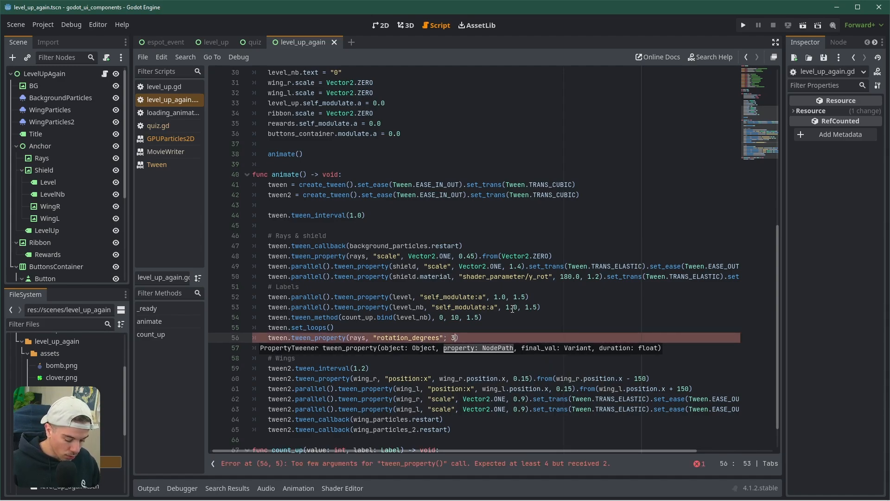
{"action": "key", "text": "BackSpace"}
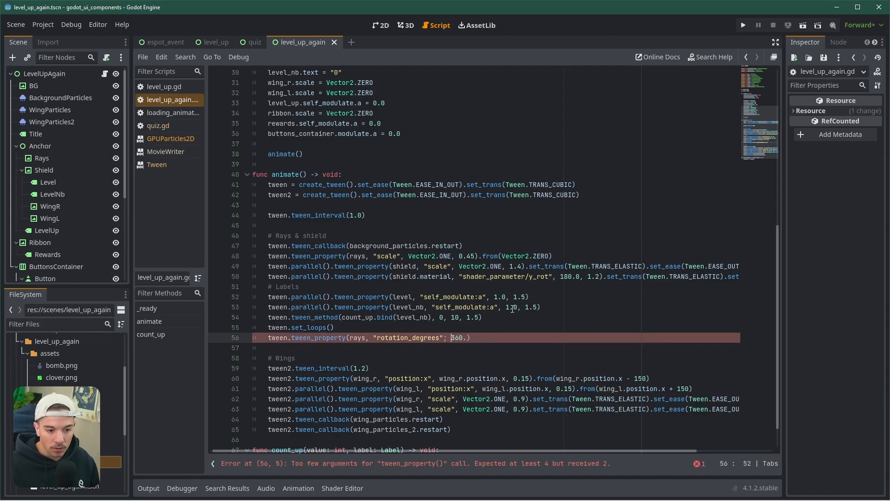
{"action": "key", "text": "BackSpace"}
{"action": "type", "text": ","}
{"action": "key", "text": "Right"}
{"action": "key", "text": "Right"}
{"action": "key", "text": "Right"}
{"action": "key", "text": "Right"}
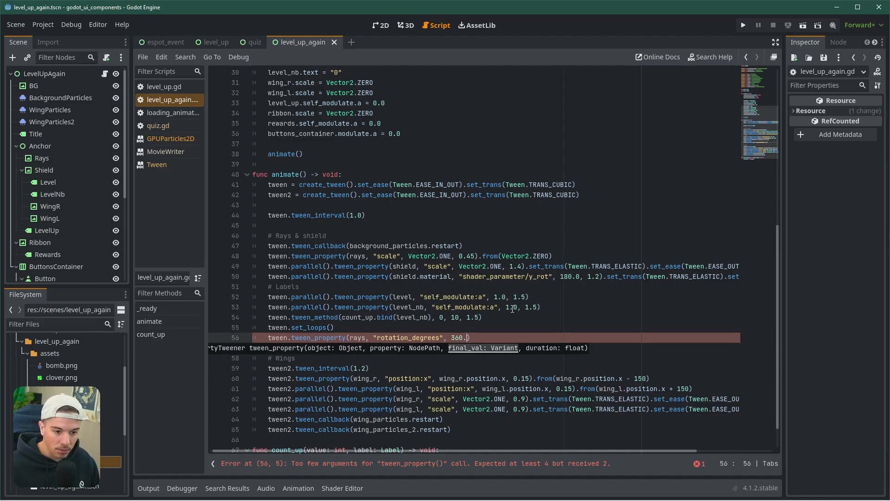
{"action": "type", "text": "0, "}
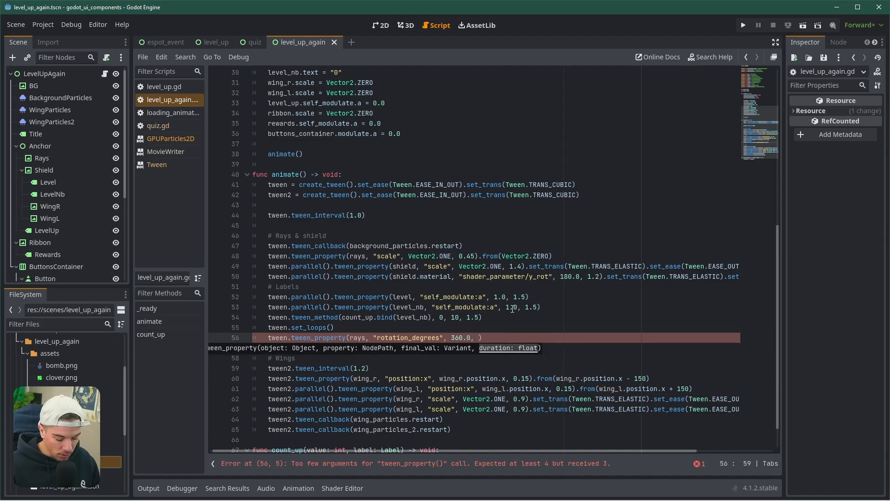
{"action": "type", "text": "2.0)"}
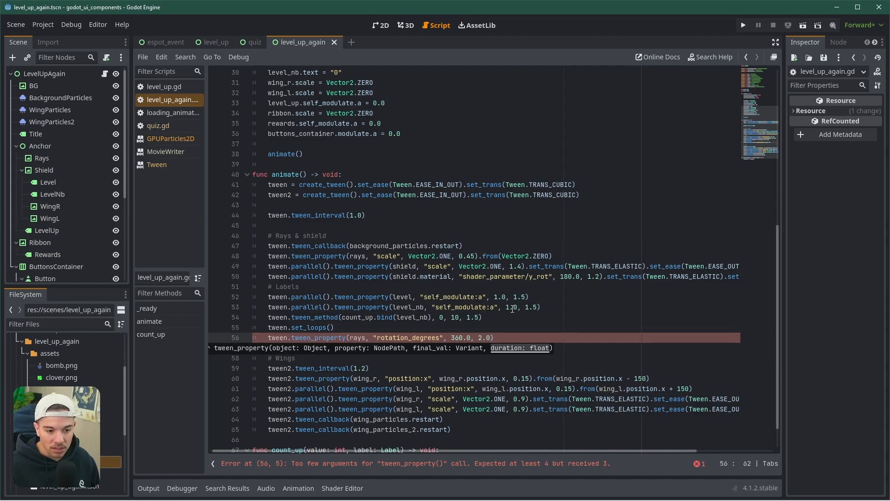
{"action": "type", "text": ".from("}
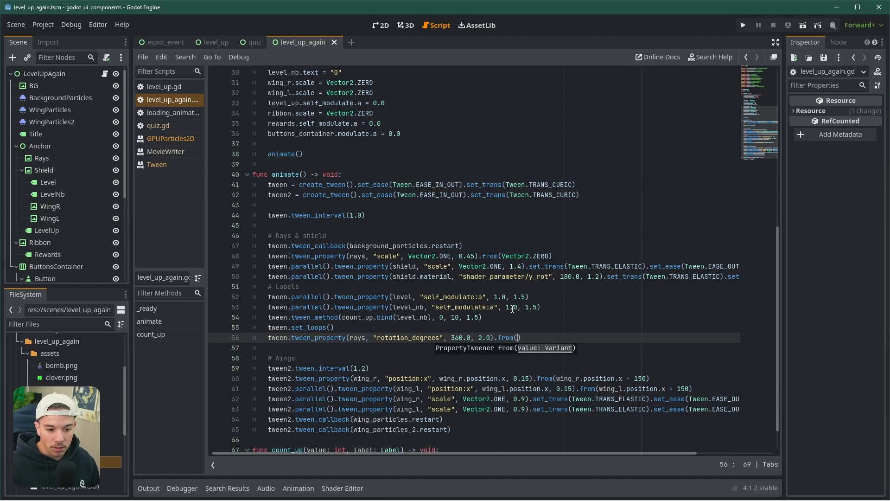
{"action": "type", "text": "0.0"}
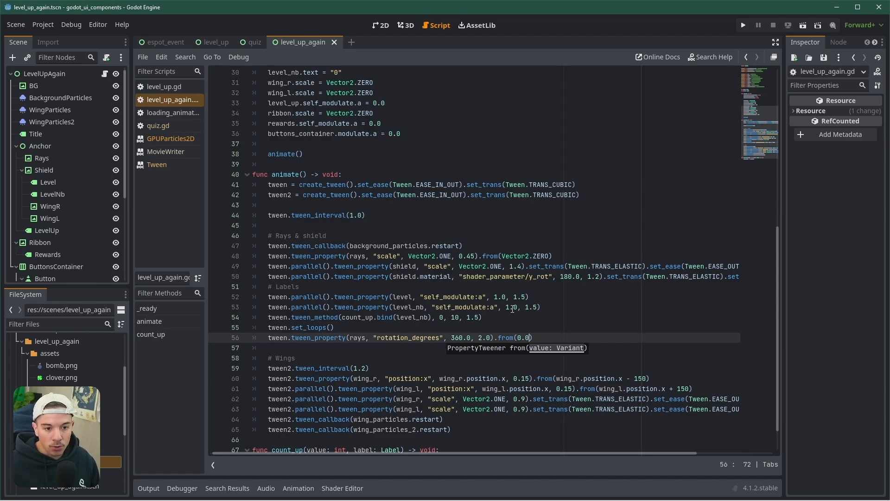
Step: Append .set_trans(Tween.TRANS_LINEAR).set_ease(Tween.EASE_IN_OUT) to the rays rotation tween on line 56
{"action": "left_click_drag", "start_coordinate": [579, 183], "coordinate": [352, 186]}
{"action": "left_click", "coordinate": [547, 346]}
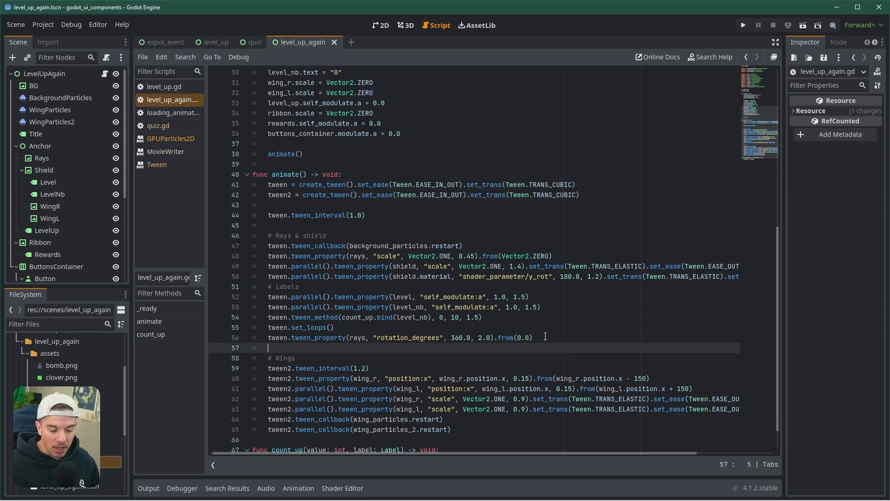
{"action": "left_click", "coordinate": [546, 334]}
{"action": "type", "text": ".set_tra"}
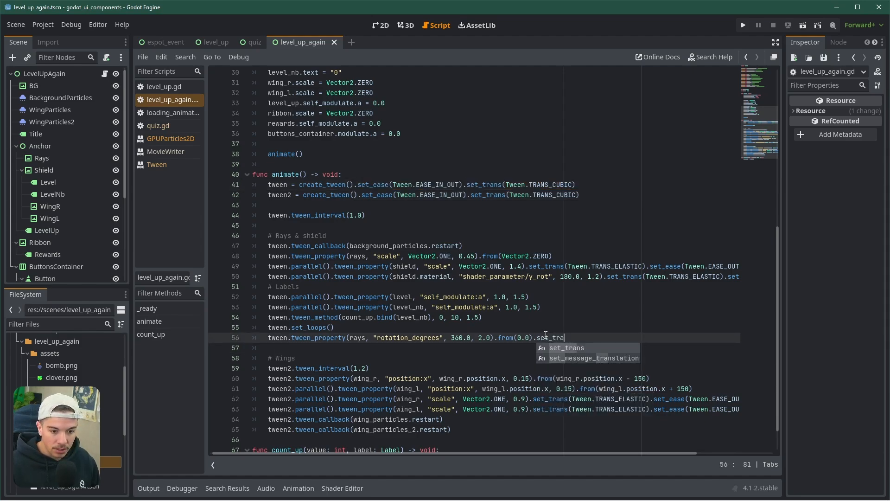
{"action": "key", "text": "Return"}
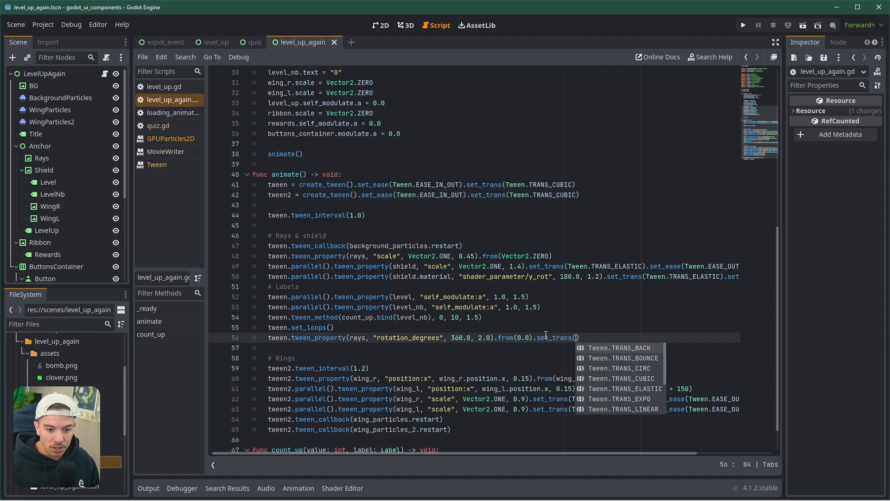
{"action": "key", "text": "Down"}
{"action": "key", "text": "Down"}
{"action": "key", "text": "Down"}
{"action": "key", "text": "Down"}
{"action": "key", "text": "Down"}
{"action": "key", "text": "Down"}
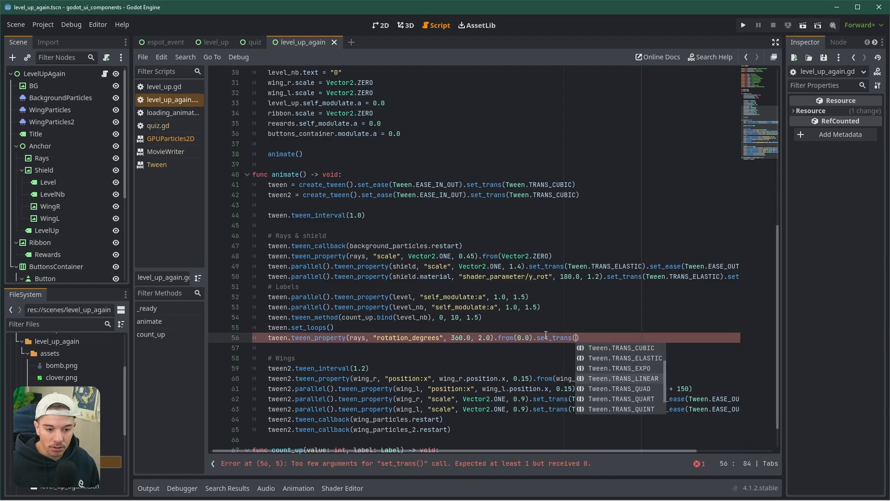
{"action": "key", "text": "Return"}
{"action": "key", "text": "Right"}
{"action": "type", "text": ".set_ea"}
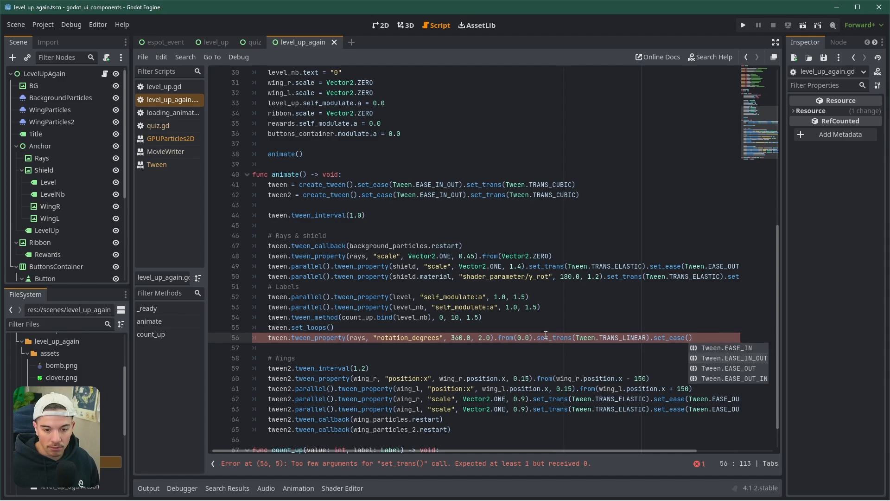
{"action": "key", "text": "Return"}
{"action": "type", "text": "Tween.EASE_IN_OUT"}
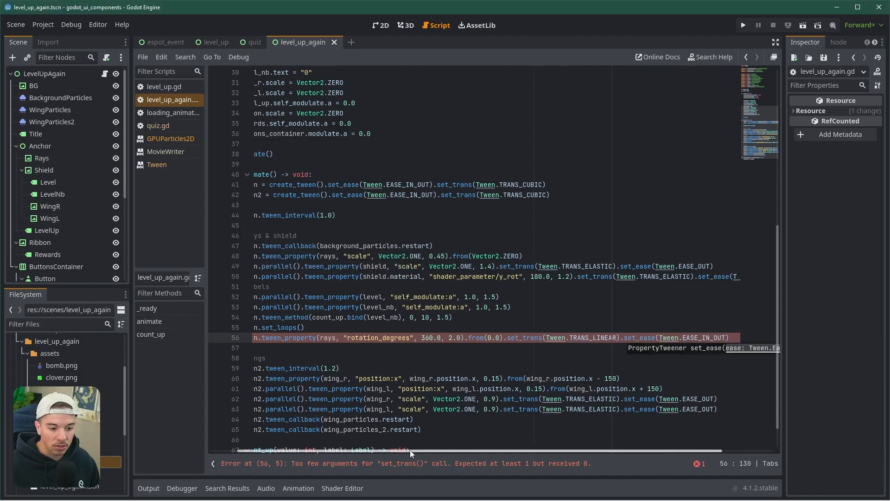
{"action": "left_click_drag", "start_coordinate": [410, 449], "coordinate": [354, 454]}
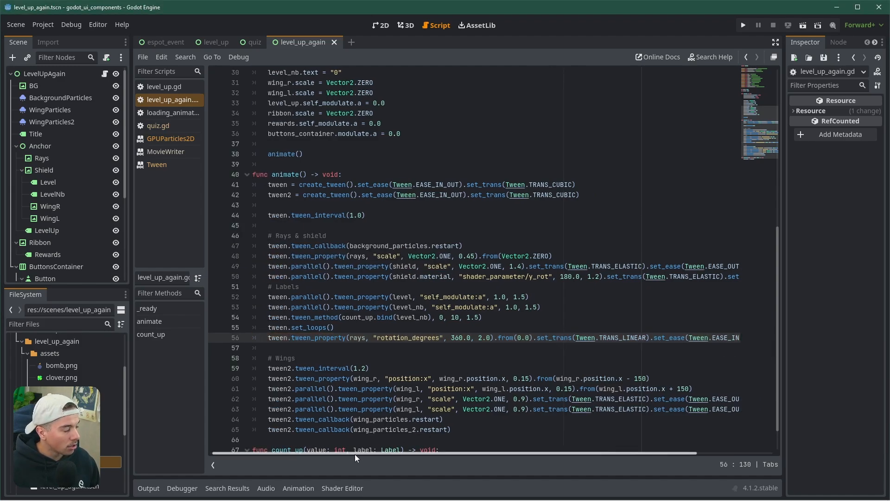
Step: Run the current scene to check the looping rays rotation, then close the game window and output log
{"action": "left_click", "coordinate": [803, 25]}
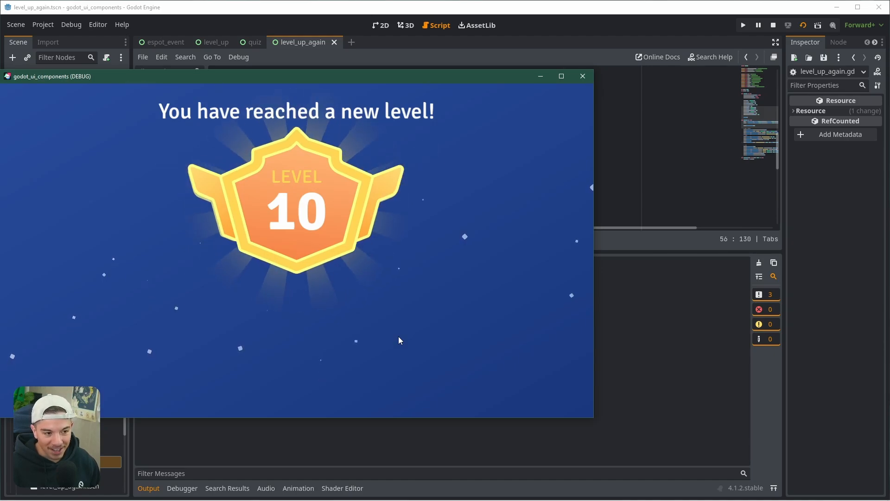
{"action": "left_click", "coordinate": [583, 77]}
{"action": "left_click", "coordinate": [154, 490]}
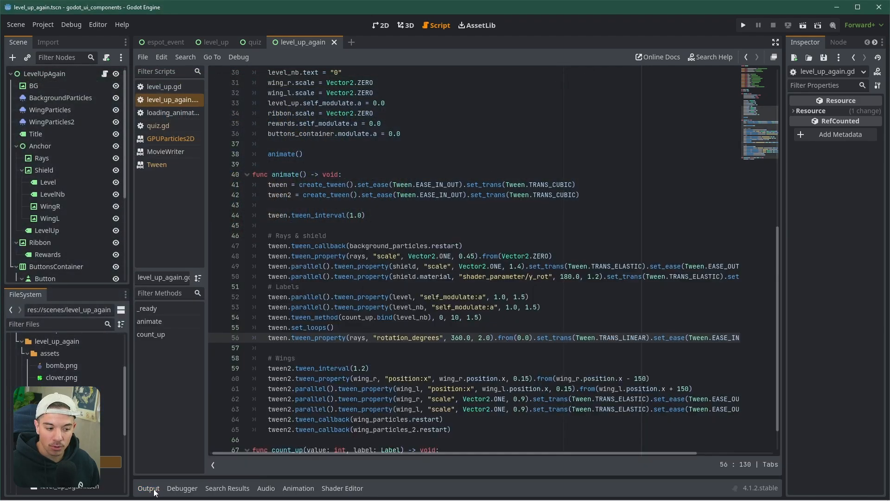
Step: Look up set_loops in the Tween documentation, then return to the level_up_again script
{"action": "double_click", "coordinate": [308, 327]}
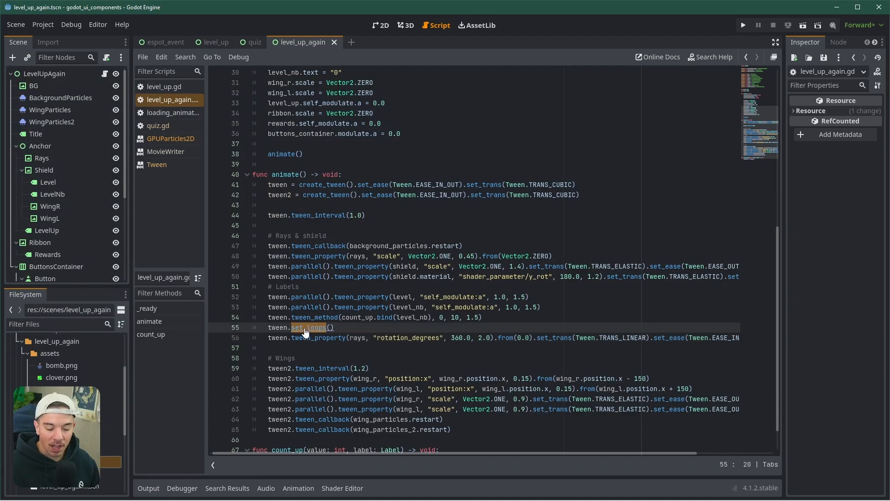
{"action": "left_click", "coordinate": [304, 328], "text": "ctrl"}
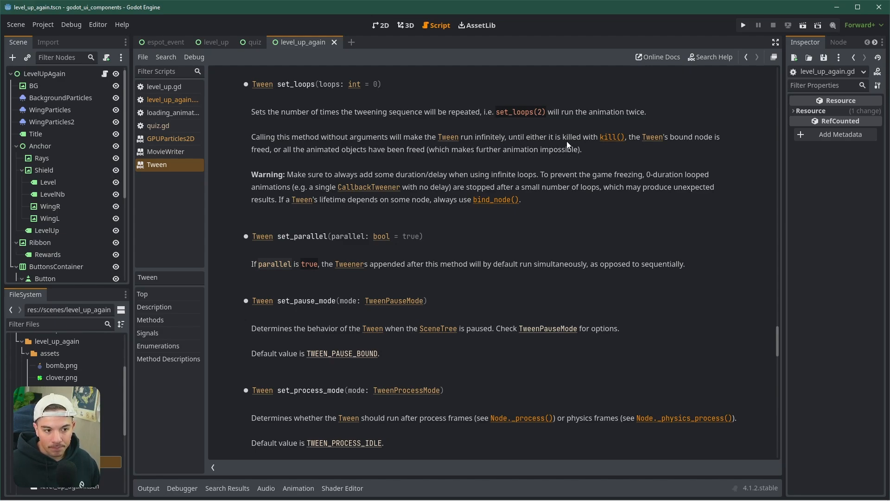
{"action": "left_click", "coordinate": [172, 99]}
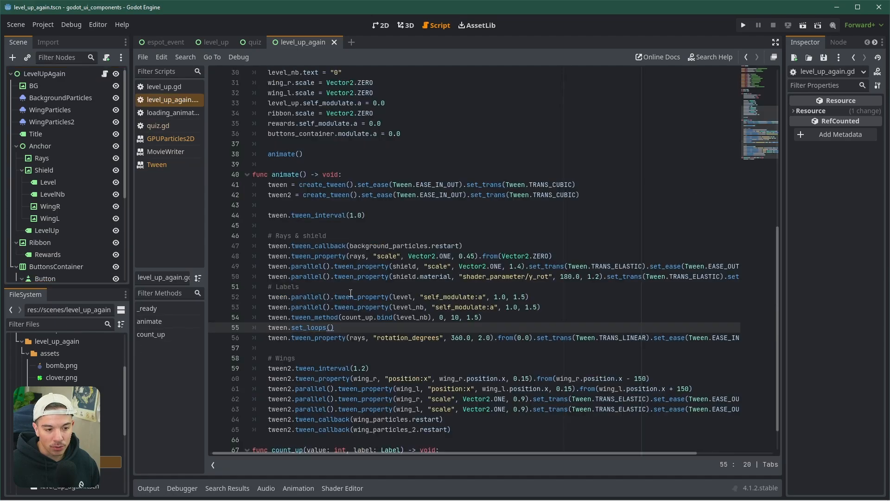
Step: Declare the variable tween_ray of type Tween directly below the tween2 declaration
{"action": "scroll", "coordinate": [407, 246], "scroll_direction": "up", "scroll_amount": 1}
{"action": "scroll", "coordinate": [407, 246], "scroll_direction": "up", "scroll_amount": 4}
{"action": "left_click", "coordinate": [367, 245]}
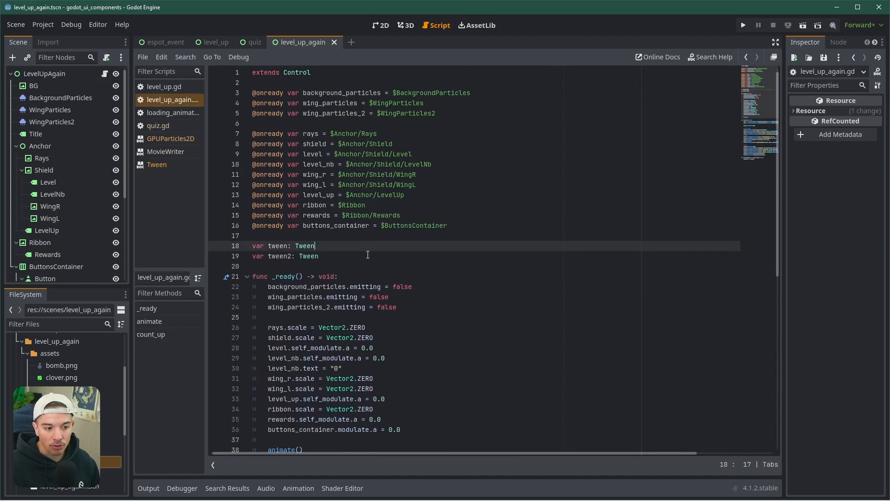
{"action": "left_click", "coordinate": [368, 255]}
{"action": "key", "text": "Return"}
{"action": "type", "text": "var "}
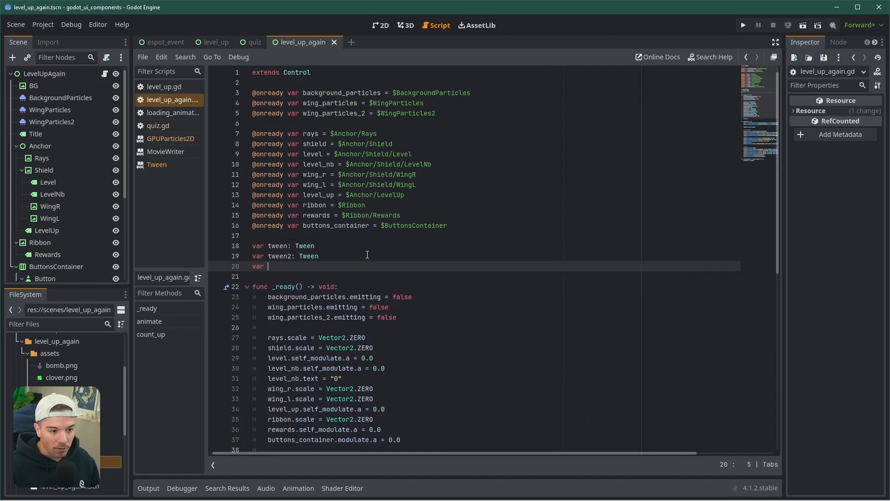
{"action": "type", "text": "tween_ray"}
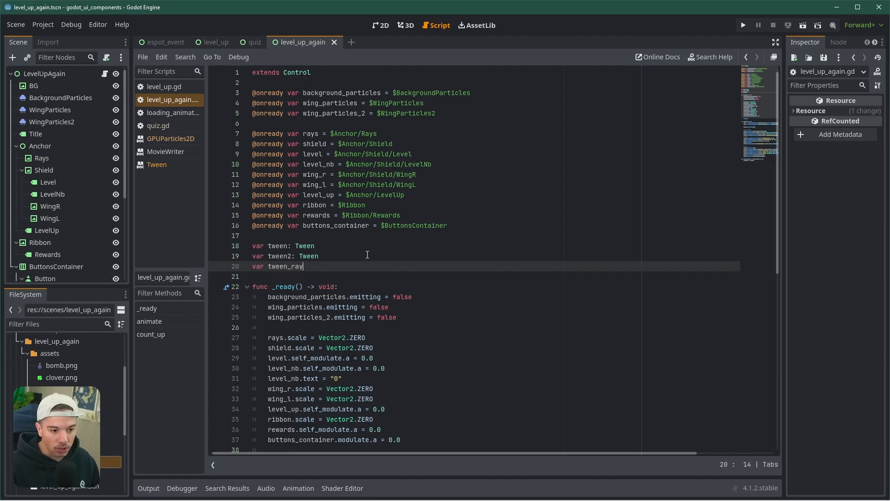
{"action": "type", "text": ": Tween"}
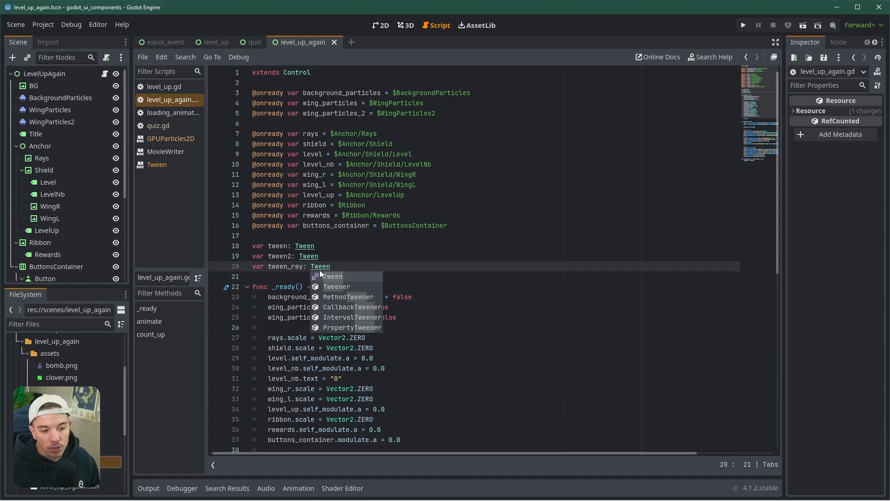
Step: Start a separate tween_ray line in animate(), between the tween_interval(1.0) call and the Rays & shield comment
{"action": "left_click", "coordinate": [288, 266]}
{"action": "double_click", "coordinate": [288, 266]}
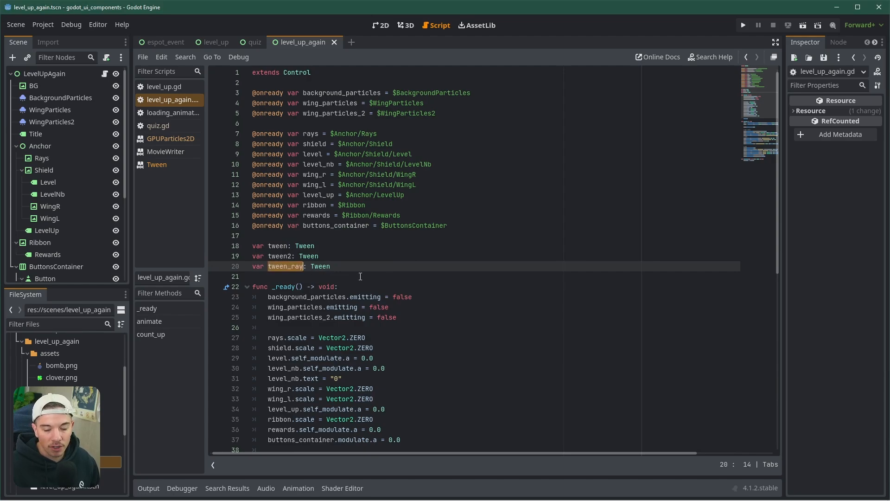
{"action": "scroll", "coordinate": [350, 328], "scroll_direction": "down", "scroll_amount": 10}
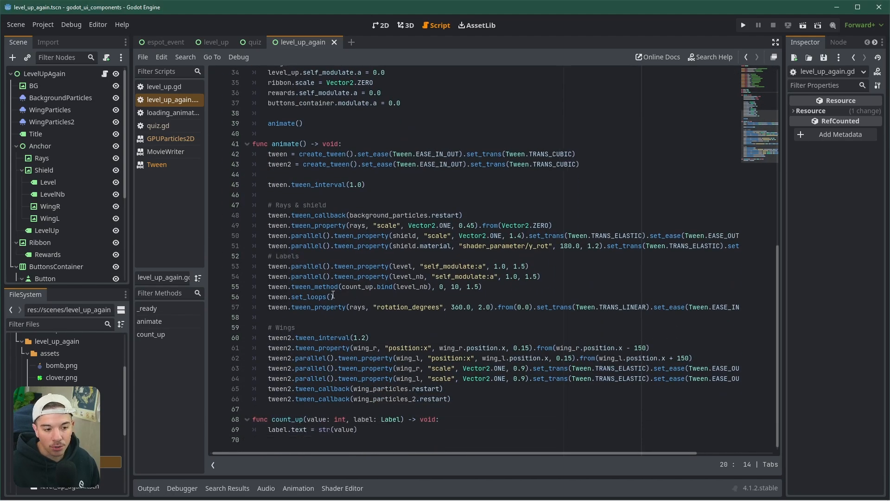
{"action": "left_click", "coordinate": [353, 198]}
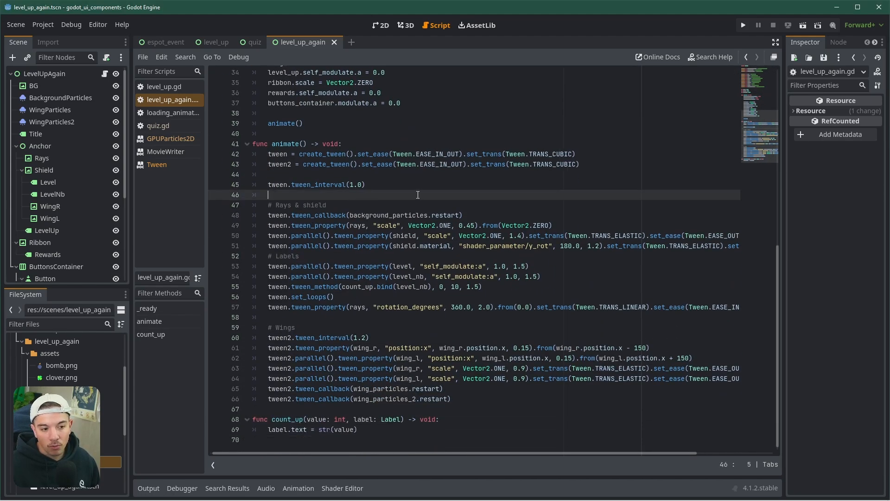
{"action": "key", "text": "Return"}
{"action": "key", "text": "Return"}
{"action": "key", "text": "Up"}
{"action": "type", "text": "tween_ray"}
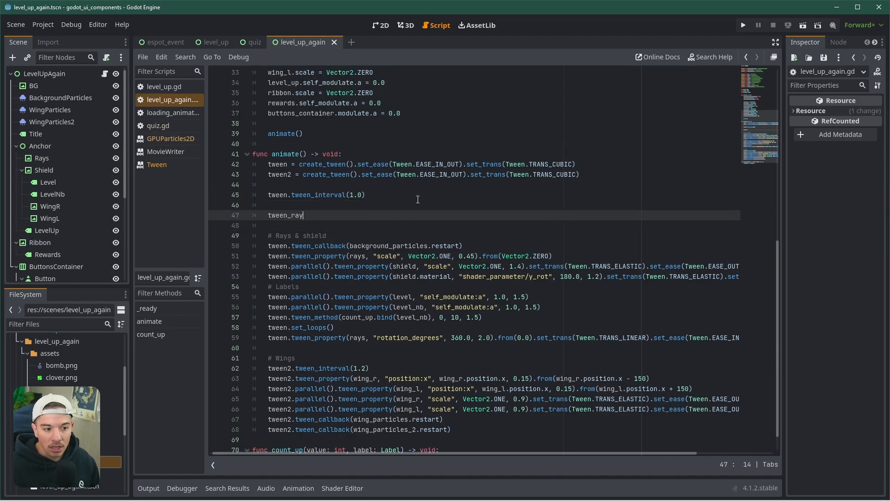
Step: Duplicate the tween2 create_tween() line in animate() and replace the copy's variable name with tween_ray
{"action": "left_click", "coordinate": [346, 175]}
{"action": "key", "text": "ctrl+shift+d"}
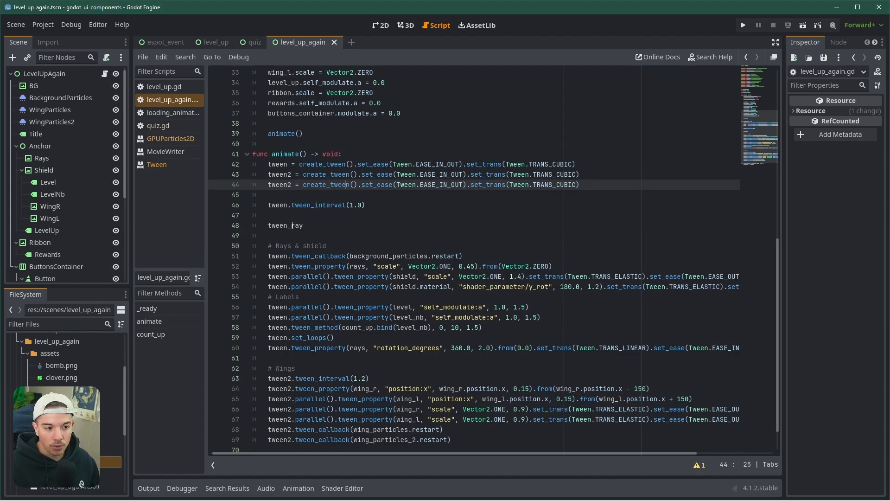
{"action": "double_click", "coordinate": [292, 225]}
{"action": "key", "text": "ctrl+c"}
{"action": "double_click", "coordinate": [279, 185]}
{"action": "key", "text": "ctrl+v"}
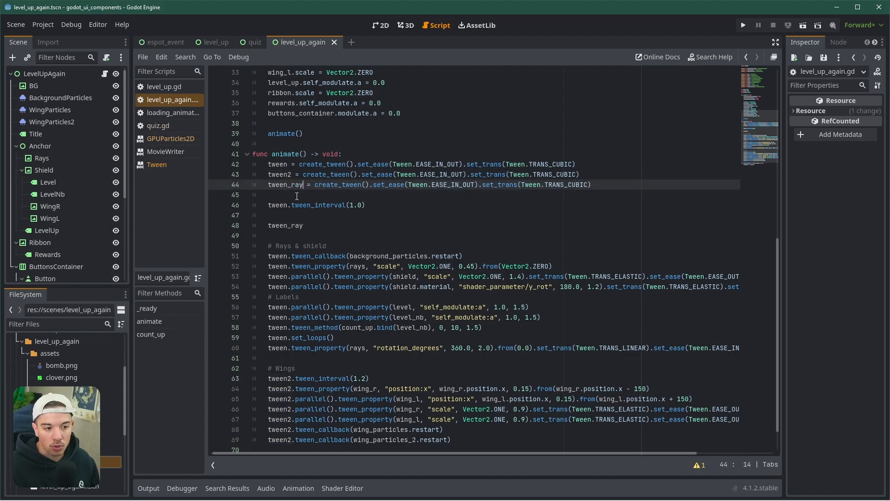
Step: Move the tween_ray creation line above tween2's, and replace the bare tween_ray line with the set_loops() and rays rotation_degrees lines from above the Wings section
{"action": "key", "text": "alt+Up"}
{"action": "key", "text": "ctrl+s"}
{"action": "scroll", "coordinate": [345, 352], "scroll_direction": "down", "scroll_amount": 2}
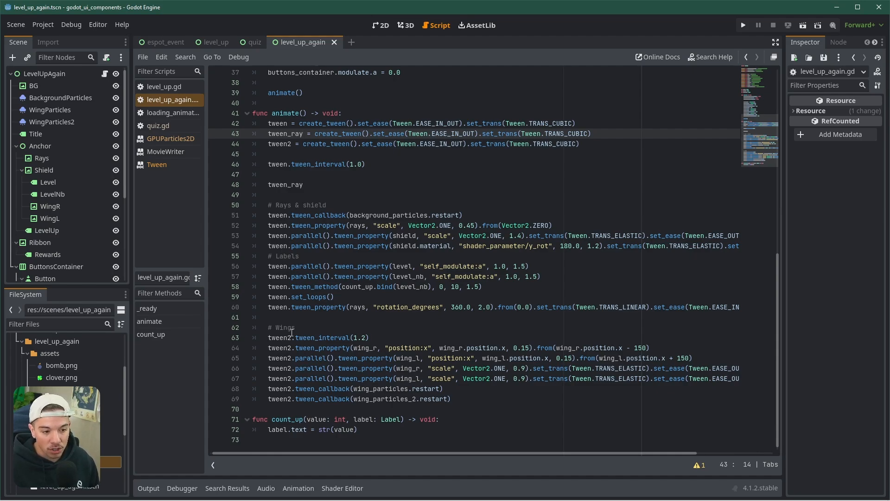
{"action": "left_click_drag", "start_coordinate": [263, 302], "coordinate": [773, 312]}
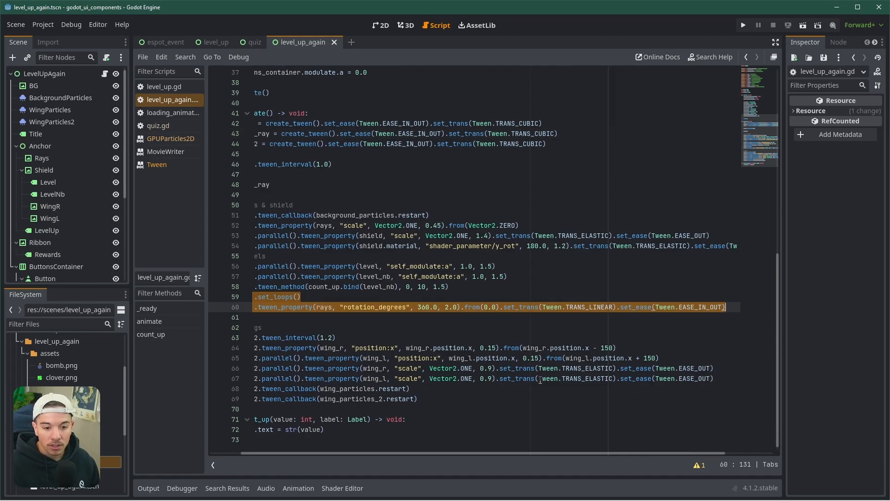
{"action": "key", "text": "BackSpace"}
{"action": "left_click", "coordinate": [325, 197]}
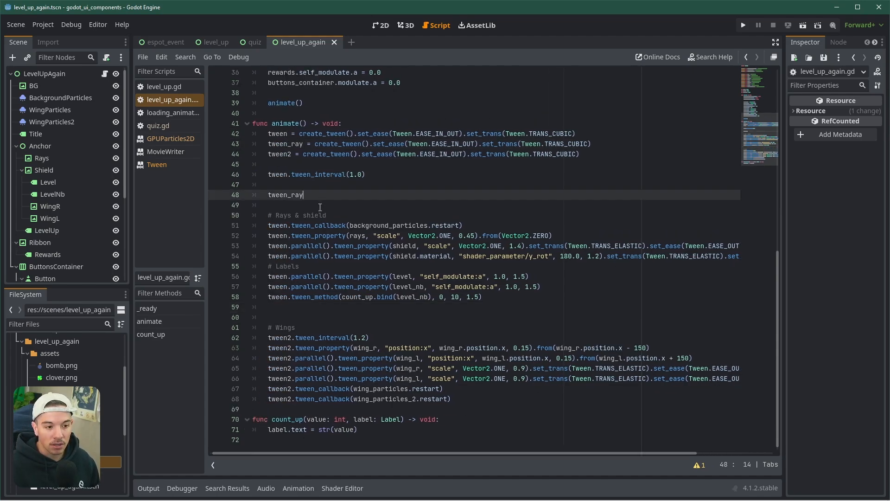
{"action": "key", "text": "shift+Home"}
{"action": "key", "text": "ctrl+v"}
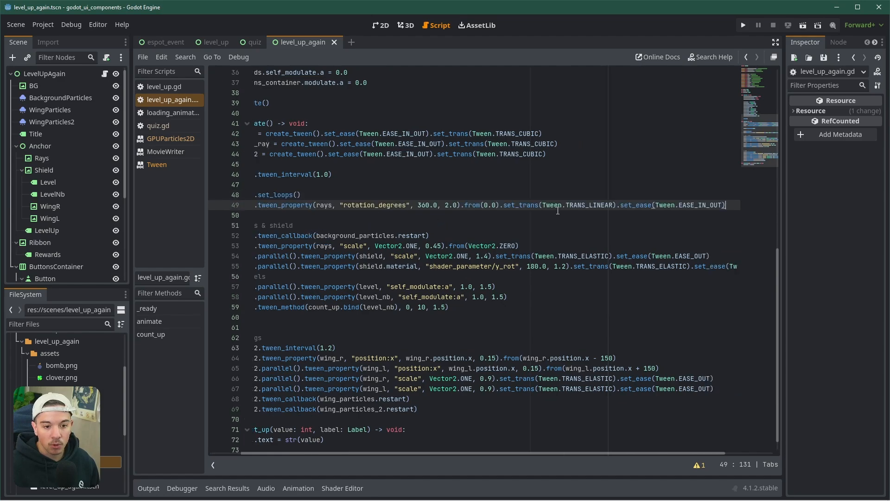
Step: Move the set_trans(Tween.TRANS_LINEAR).set_ease(Tween.EASE_IN_OUT) chain from the rays rotation line to tween_ray's create_tween(), replacing its existing ease and transition
{"action": "left_click_drag", "start_coordinate": [501, 205], "coordinate": [744, 208]}
{"action": "key", "text": "BackSpace"}
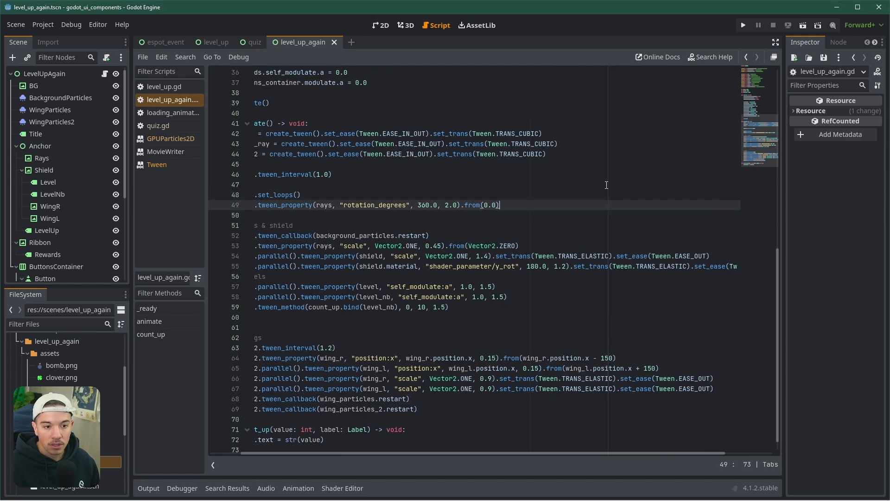
{"action": "left_click_drag", "start_coordinate": [550, 157], "coordinate": [281, 145]}
{"action": "left_click", "coordinate": [399, 154]}
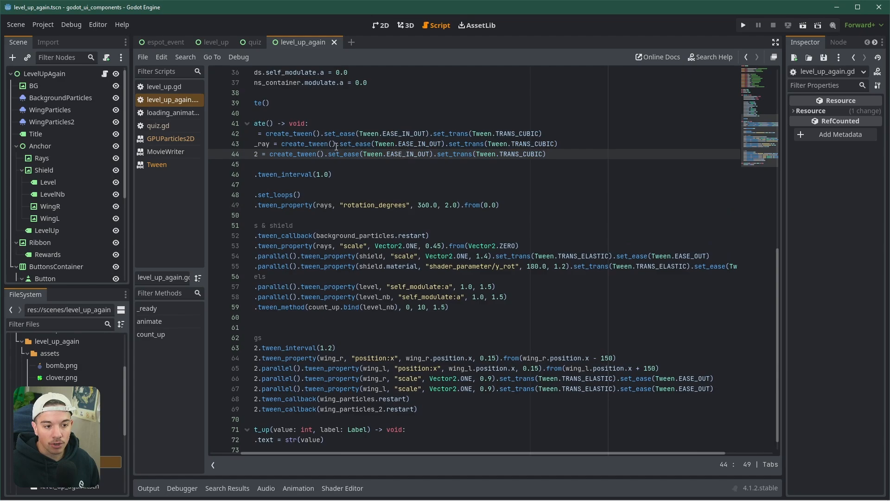
{"action": "left_click_drag", "start_coordinate": [337, 146], "coordinate": [559, 148]}
{"action": "key", "text": "ctrl+v"}
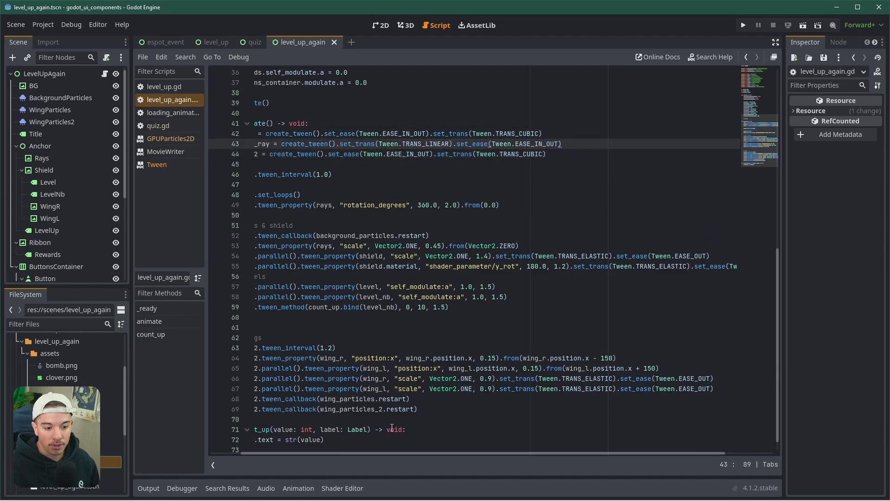
Step: Replace tween with tween_ray in the set_loops() line and the rays rotation_degrees line
{"action": "left_click_drag", "start_coordinate": [385, 451], "coordinate": [249, 451]}
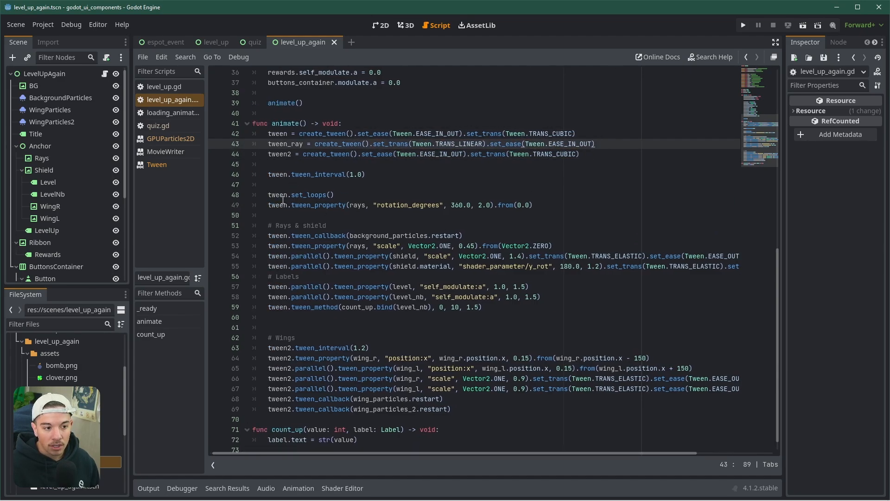
{"action": "double_click", "coordinate": [285, 144]}
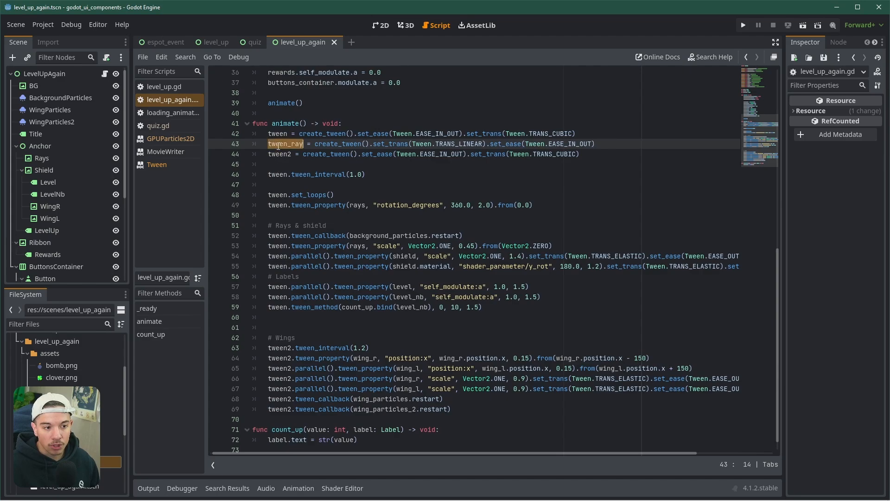
{"action": "double_click", "coordinate": [277, 195]}
{"action": "key", "text": "ctrl+v"}
{"action": "double_click", "coordinate": [277, 205]}
{"action": "key", "text": "ctrl+v"}
Step: Move the tween.tween_interval(1.0) line down to directly above the "# Rays & shield" comment
{"action": "left_click", "coordinate": [320, 174]}
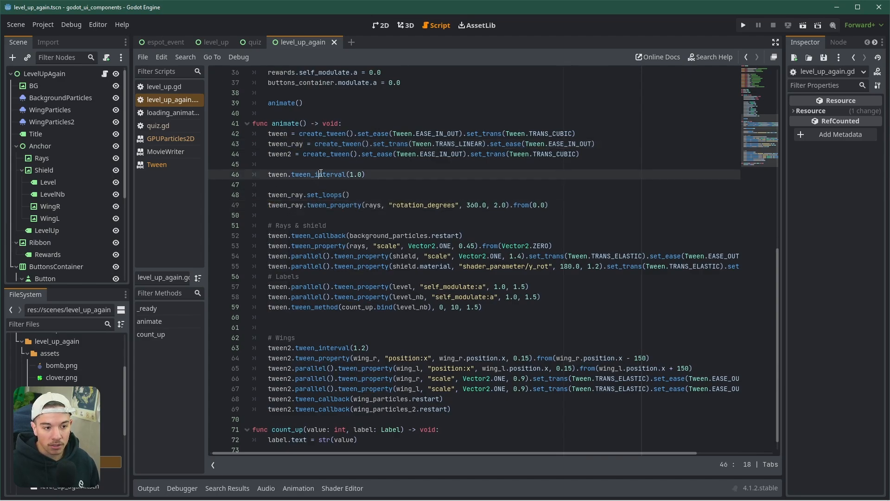
{"action": "key", "text": "alt+Down"}
{"action": "key", "text": "alt+Down"}
{"action": "key", "text": "alt+Down"}
{"action": "key", "text": "alt+Down"}
{"action": "key", "text": "alt+Down"}
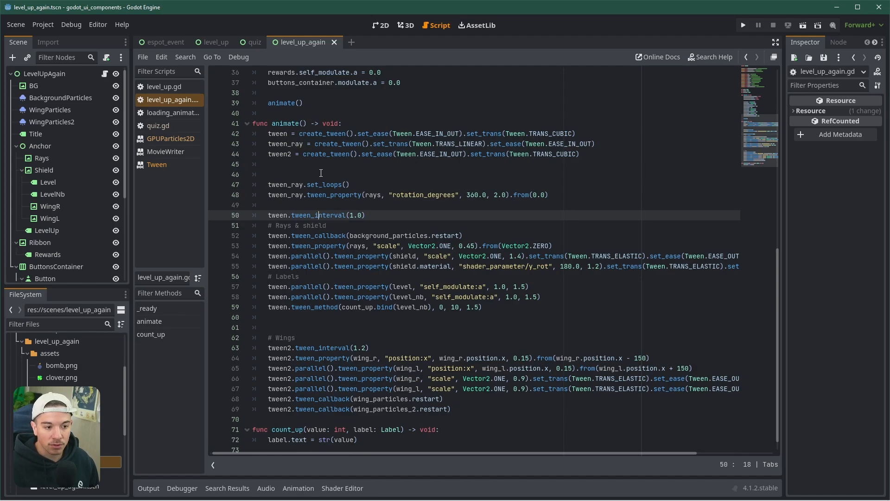
{"action": "left_click", "coordinate": [407, 186]}
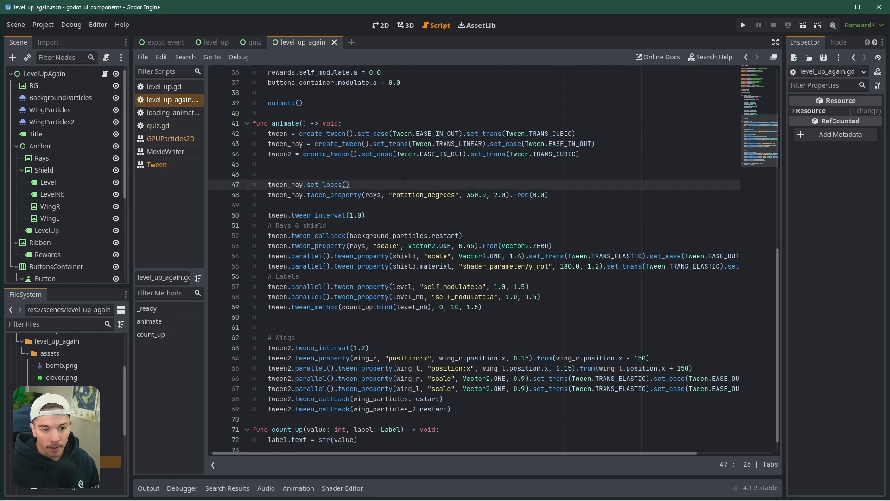
{"action": "double_click", "coordinate": [329, 185]}
{"action": "left_click", "coordinate": [347, 185]}
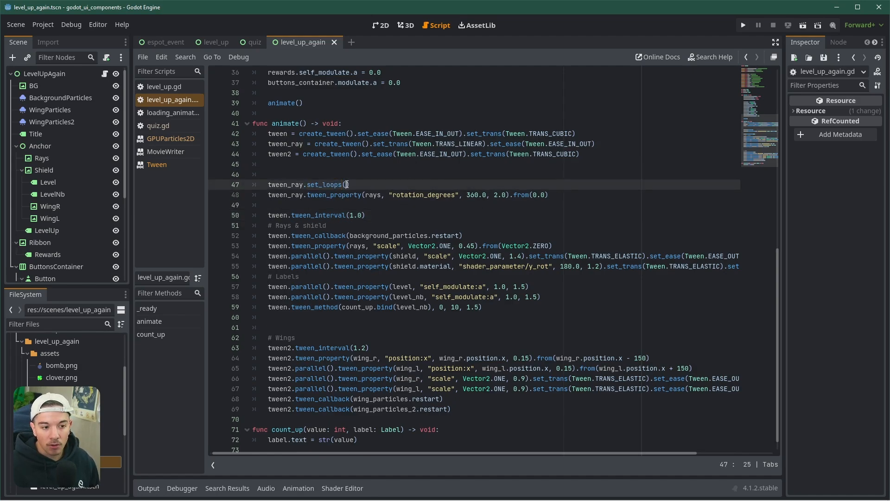
{"action": "double_click", "coordinate": [328, 185]}
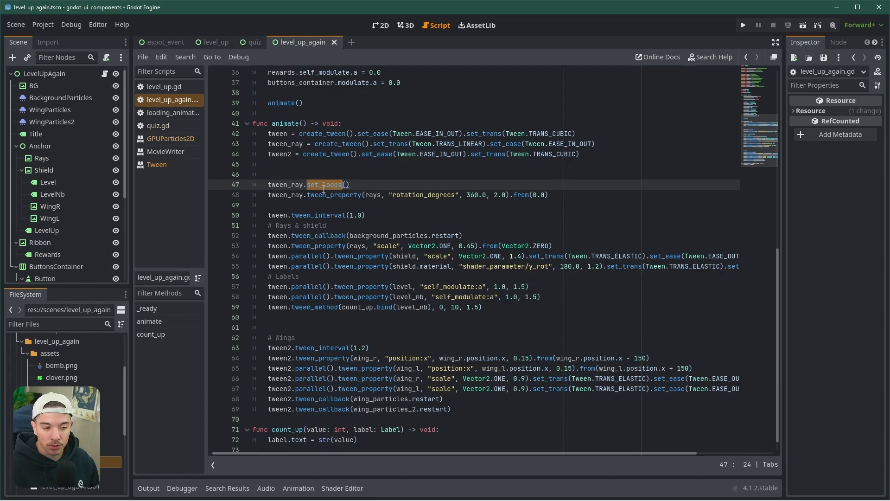
{"action": "double_click", "coordinate": [474, 195]}
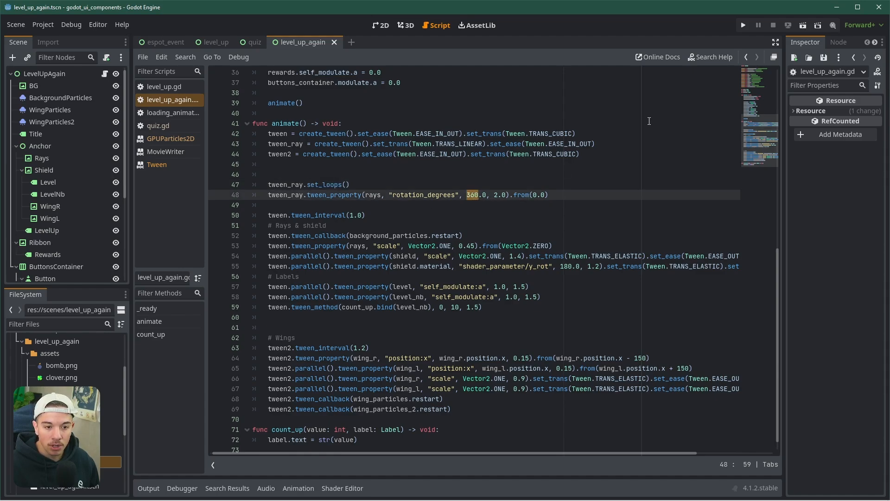
Step: Run the current scene to preview the looping rays rotation, close it, and collapse the output log
{"action": "key", "text": "F6"}
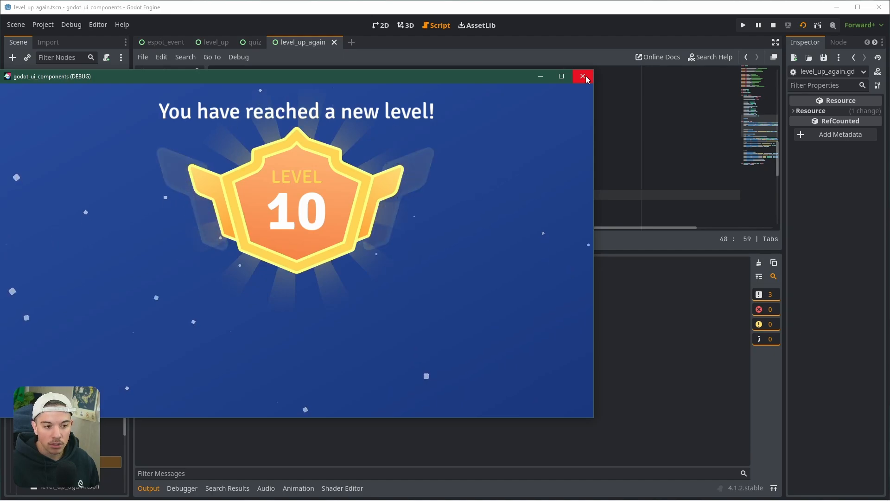
{"action": "left_click", "coordinate": [585, 78]}
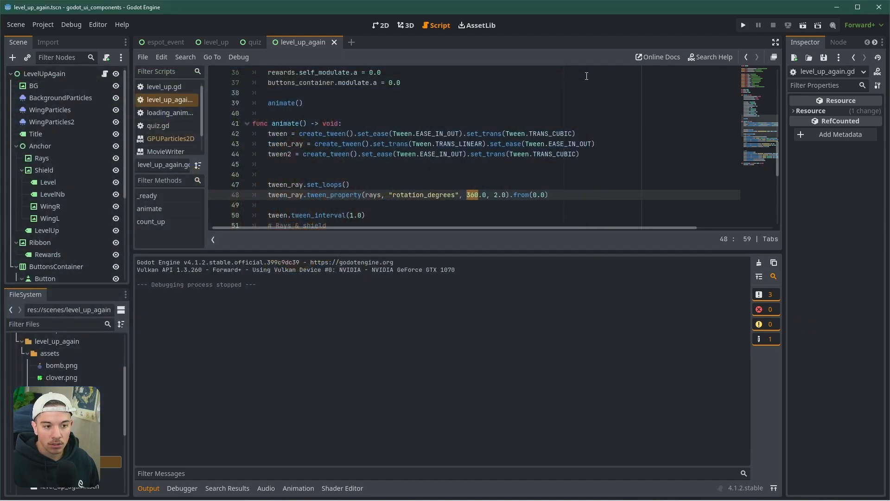
{"action": "left_click", "coordinate": [148, 488]}
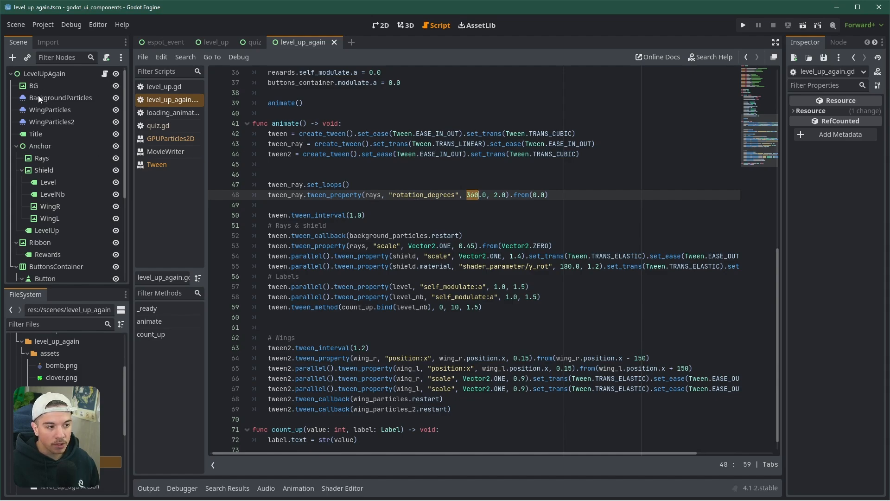
Step: Try a rotation of 360 degrees on the Rays node in the 2D view to compare it with 0, resetting it each time
{"action": "left_click", "coordinate": [47, 162]}
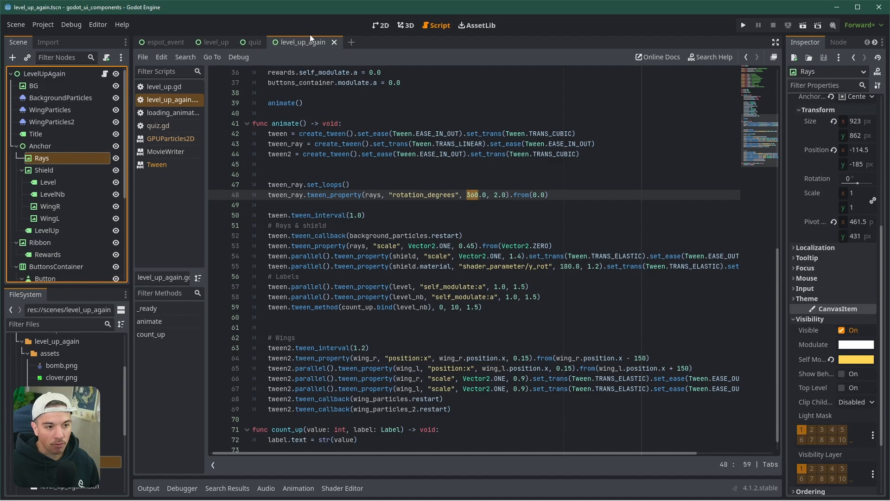
{"action": "left_click", "coordinate": [380, 26]}
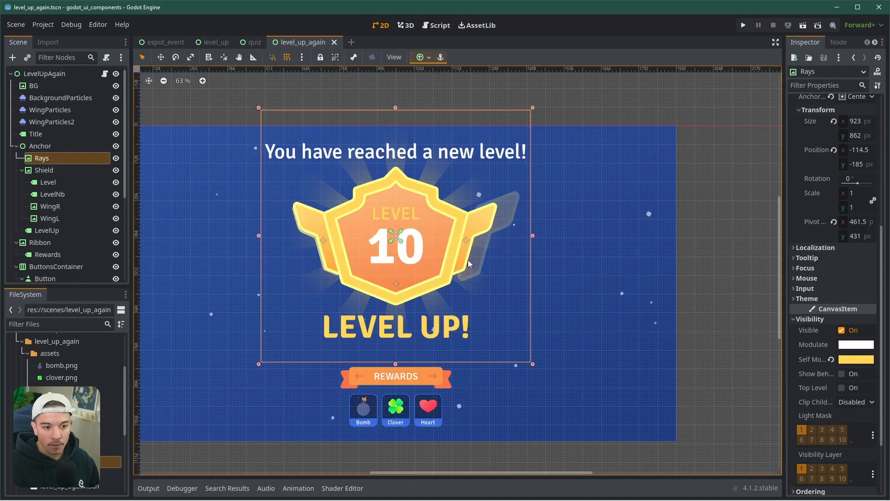
{"action": "left_click", "coordinate": [853, 180]}
{"action": "type", "text": "360"}
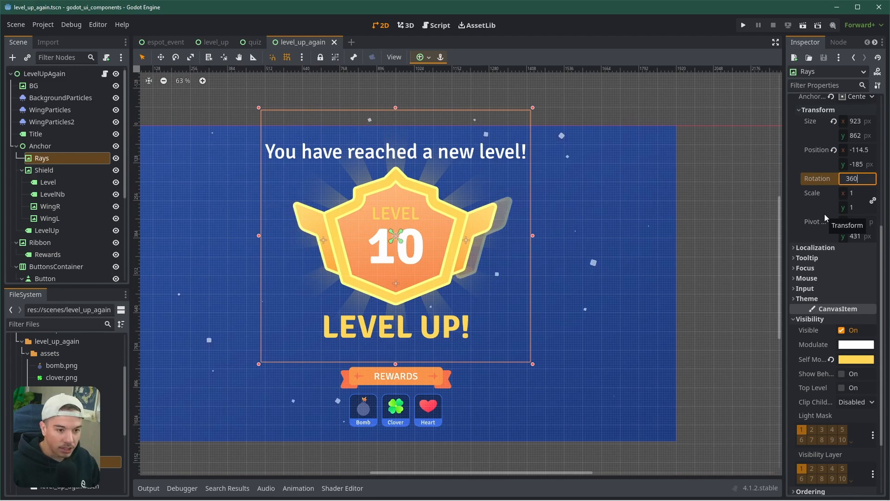
{"action": "key", "text": "Return"}
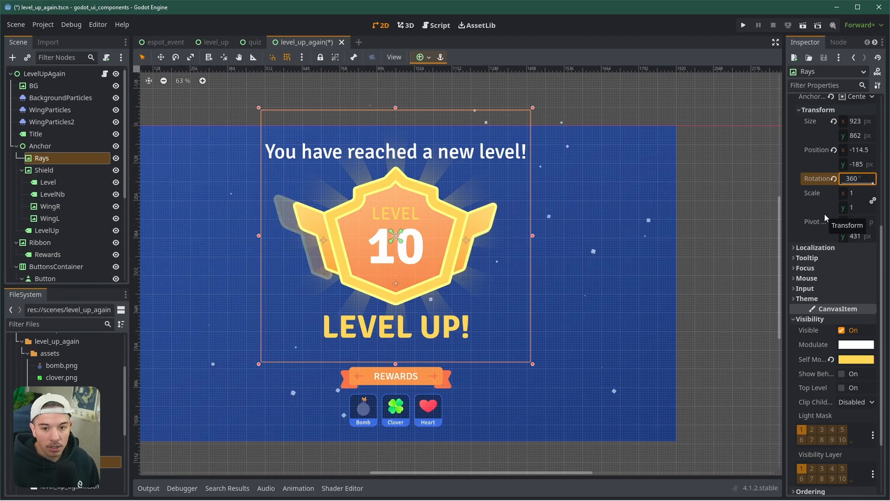
{"action": "left_click", "coordinate": [834, 180]}
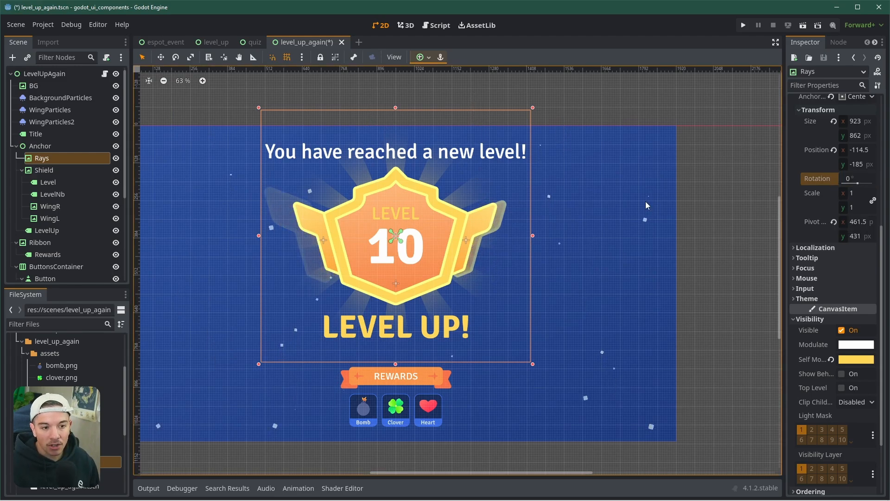
{"action": "scroll", "coordinate": [530, 206], "scroll_direction": "up", "scroll_amount": 5}
{"action": "left_click", "coordinate": [858, 179]}
{"action": "type", "text": "360"}
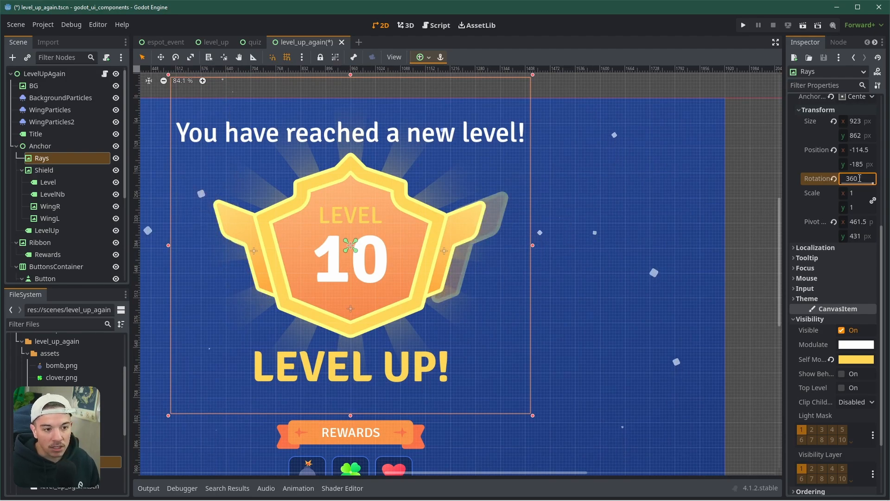
{"action": "left_click", "coordinate": [834, 180]}
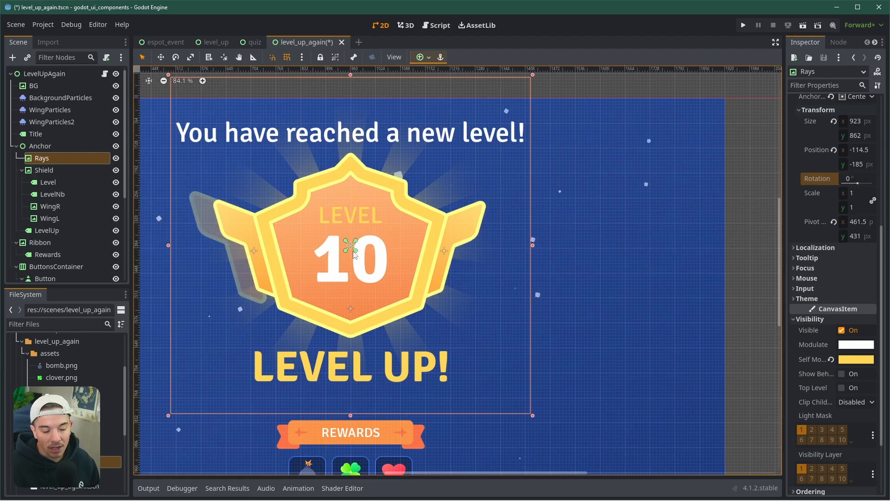
{"action": "scroll", "coordinate": [351, 251], "scroll_direction": "down", "scroll_amount": 2}
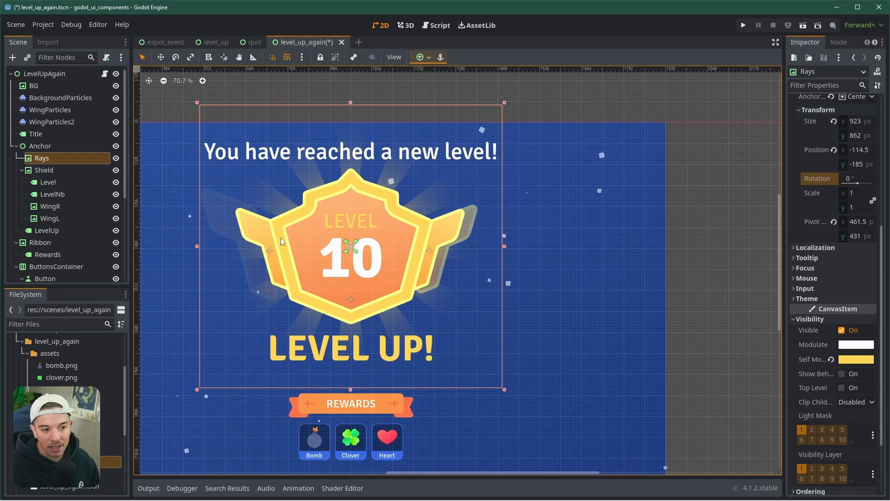
Step: Set the rays rotation tween's duration to 6.0 in the script and run the current scene to preview the spin speed
{"action": "left_click", "coordinate": [104, 74]}
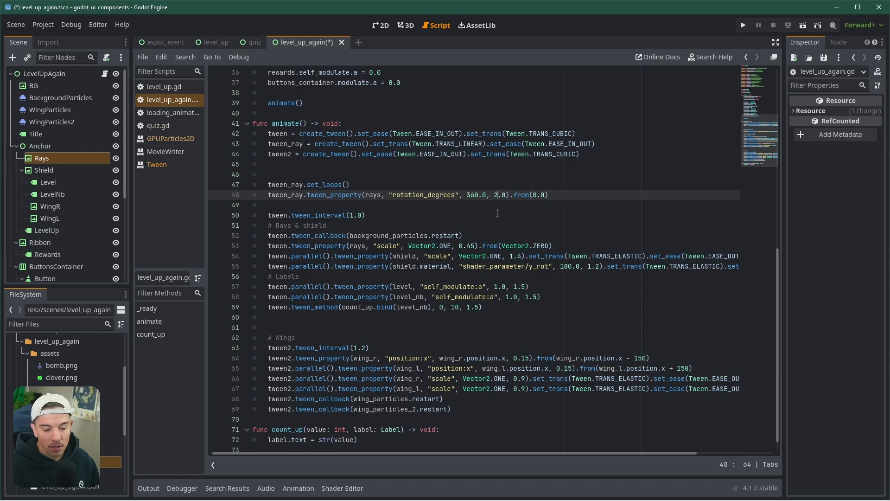
{"action": "key", "text": "BackSpace"}
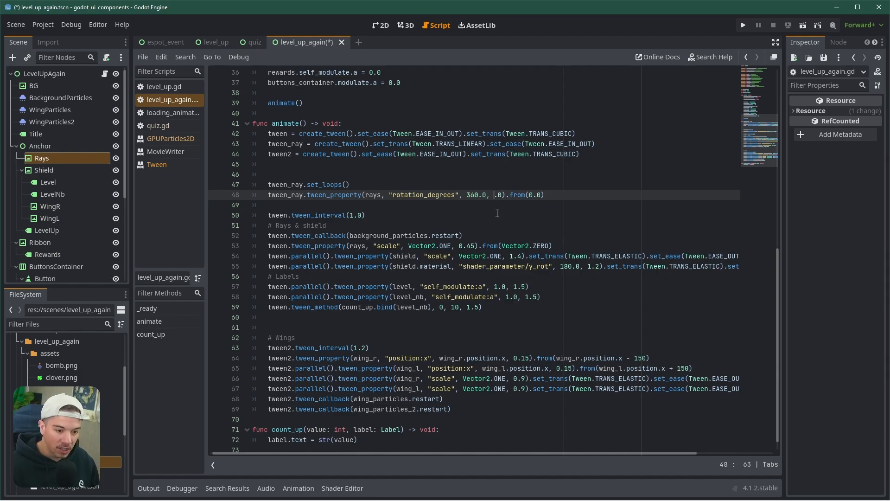
{"action": "type", "text": "6"}
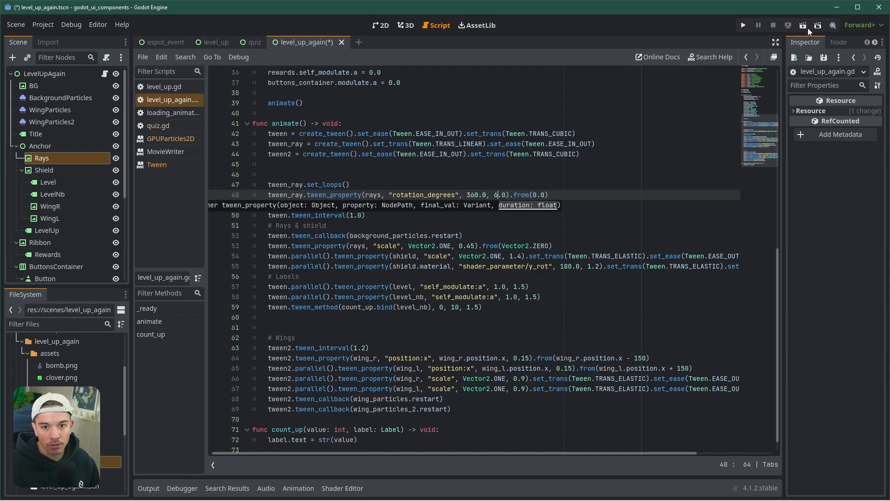
{"action": "key", "text": "F6"}
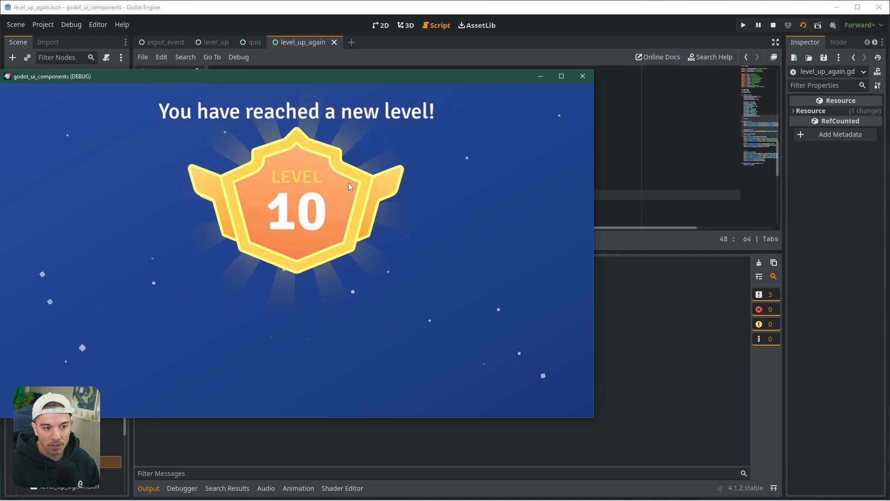
{"action": "left_click", "coordinate": [583, 76]}
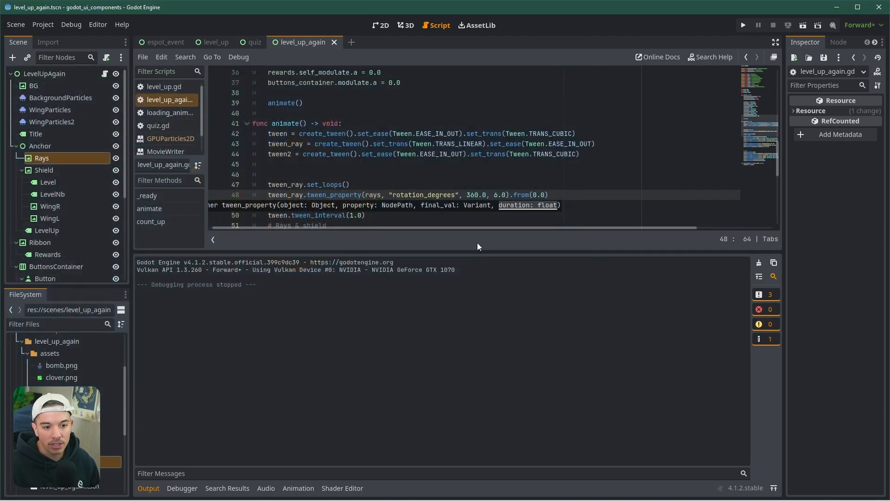
Step: Set the rays rotation tween's duration to 8.0 and collapse the output log
{"action": "left_click", "coordinate": [498, 196]}
{"action": "key", "text": "BackSpace"}
{"action": "type", "text": "8"}
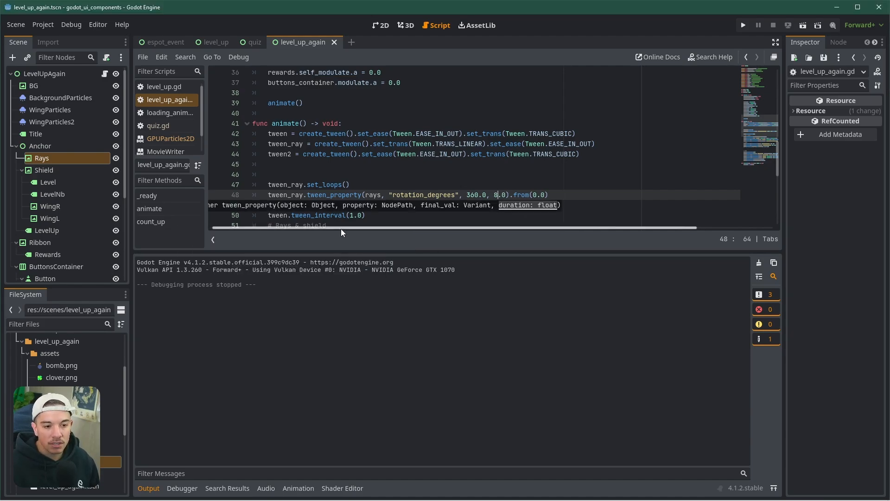
{"action": "left_click_drag", "start_coordinate": [338, 253], "coordinate": [326, 373]}
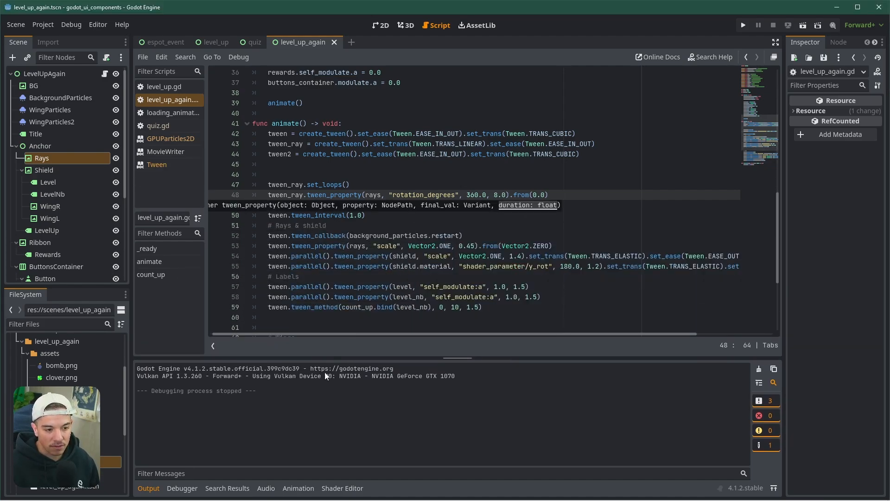
{"action": "left_click", "coordinate": [144, 492]}
Step: Select the LEVEL UP! label below the shield in the 2D view
{"action": "left_click", "coordinate": [328, 226]}
{"action": "scroll", "coordinate": [366, 256], "scroll_direction": "down", "scroll_amount": 1}
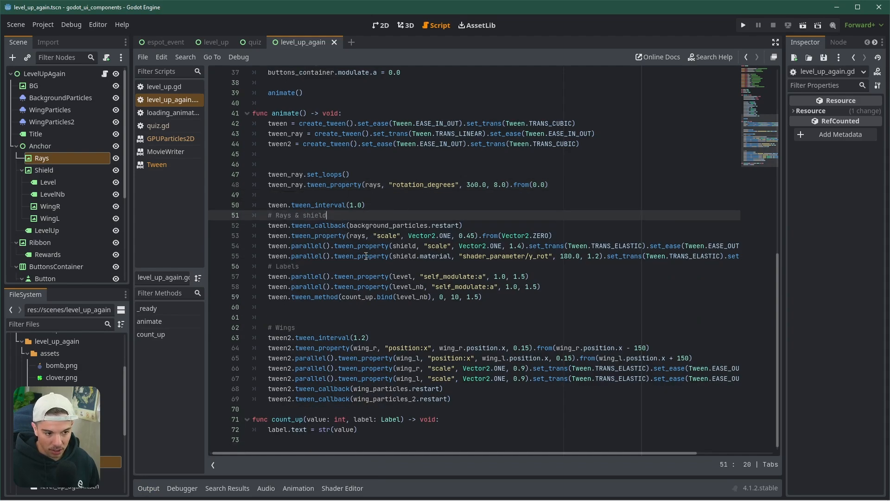
{"action": "left_click", "coordinate": [296, 317]}
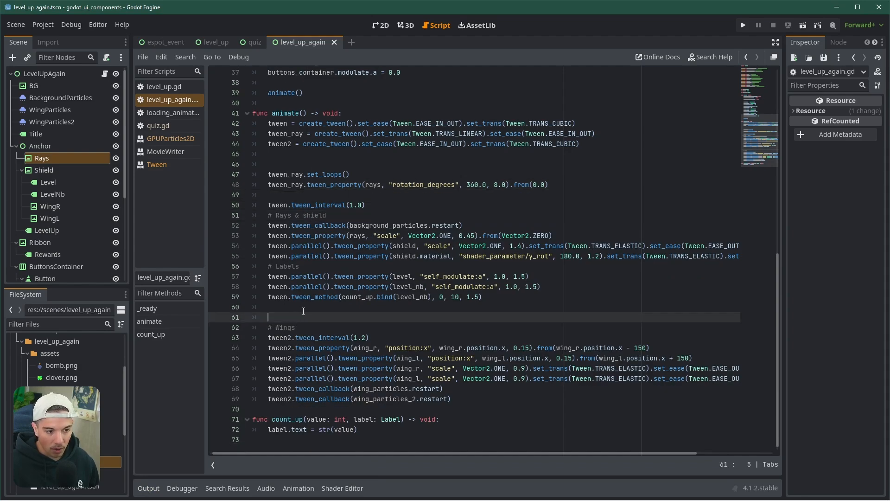
{"action": "left_click", "coordinate": [379, 25]}
{"action": "scroll", "coordinate": [372, 377], "scroll_direction": "down", "scroll_amount": 3}
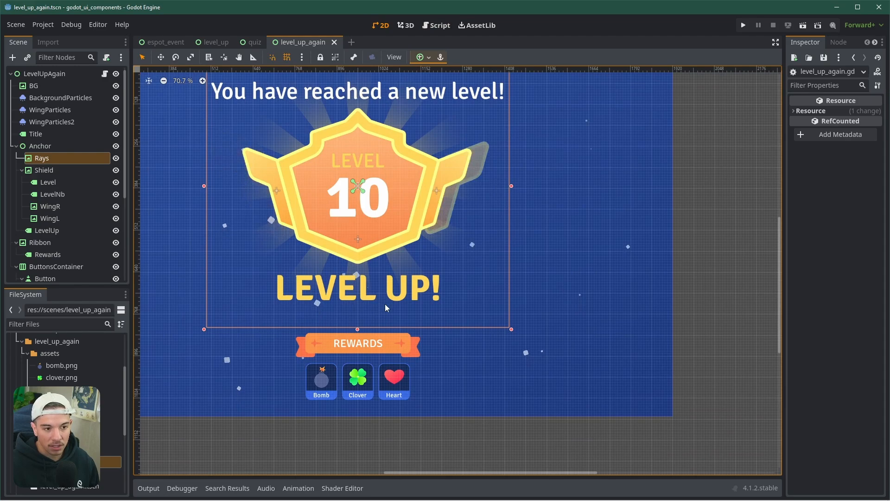
{"action": "left_click", "coordinate": [355, 297]}
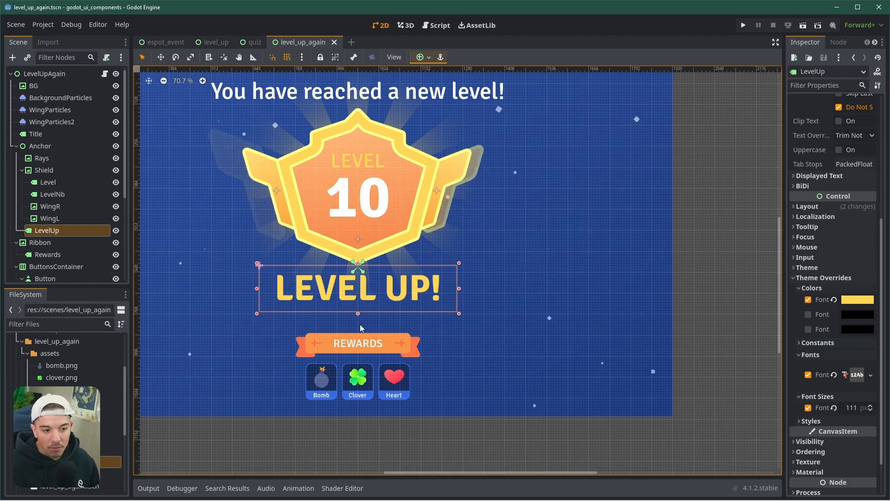
Step: Try a Visible Ratio of 0 on the LevelUp label's displayed text and restore it to 1
{"action": "scroll", "coordinate": [820, 298], "scroll_direction": "up", "scroll_amount": 5}
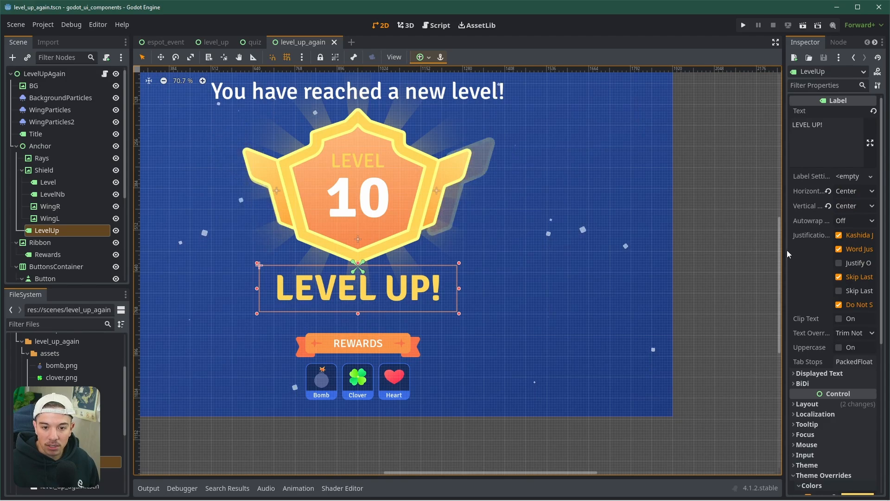
{"action": "left_click_drag", "start_coordinate": [786, 250], "coordinate": [705, 252]}
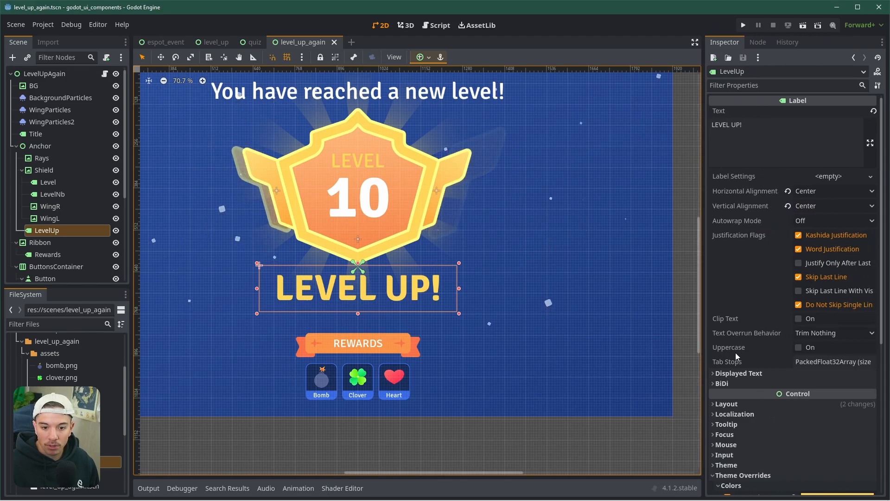
{"action": "left_click", "coordinate": [733, 373]}
{"action": "scroll", "coordinate": [751, 378], "scroll_direction": "down", "scroll_amount": 3}
{"action": "left_click", "coordinate": [822, 314]}
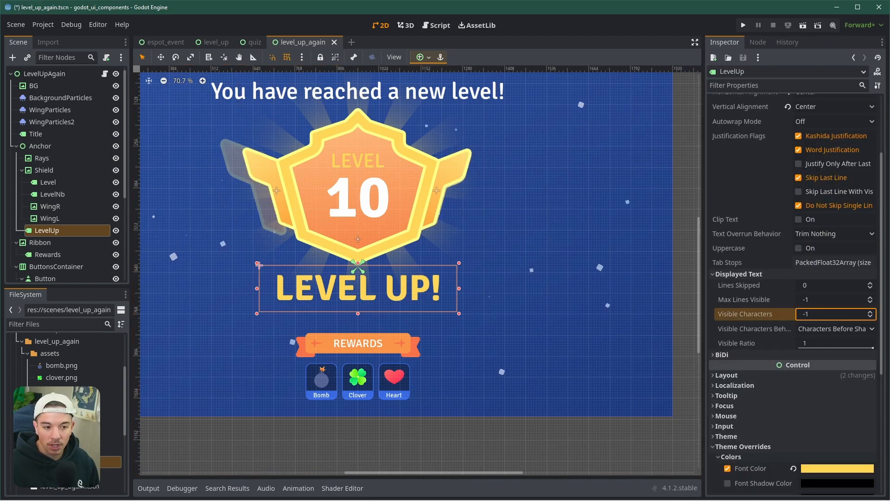
{"action": "mouse_move", "coordinate": [818, 315]}
{"action": "left_mouse_down"}
{"action": "mouse_move", "coordinate": [835, 314]}
{"action": "mouse_move", "coordinate": [818, 314]}
{"action": "left_mouse_up"}
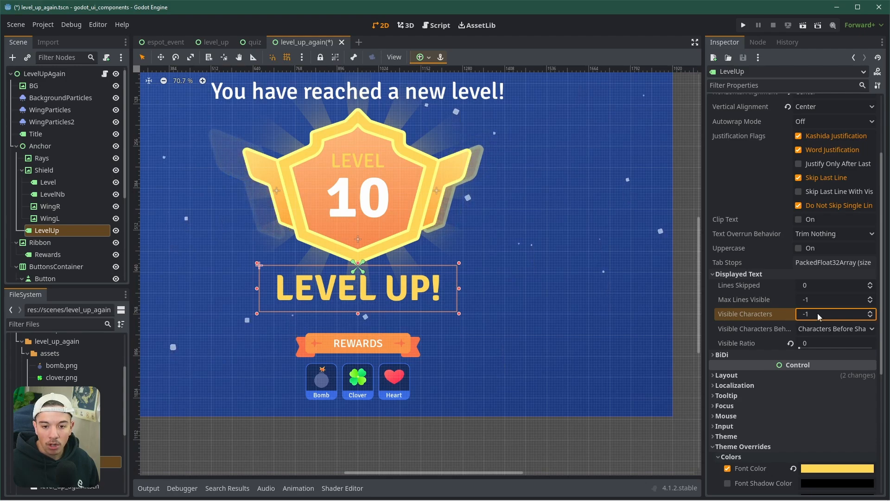
{"action": "left_click_drag", "start_coordinate": [801, 347], "coordinate": [886, 343]}
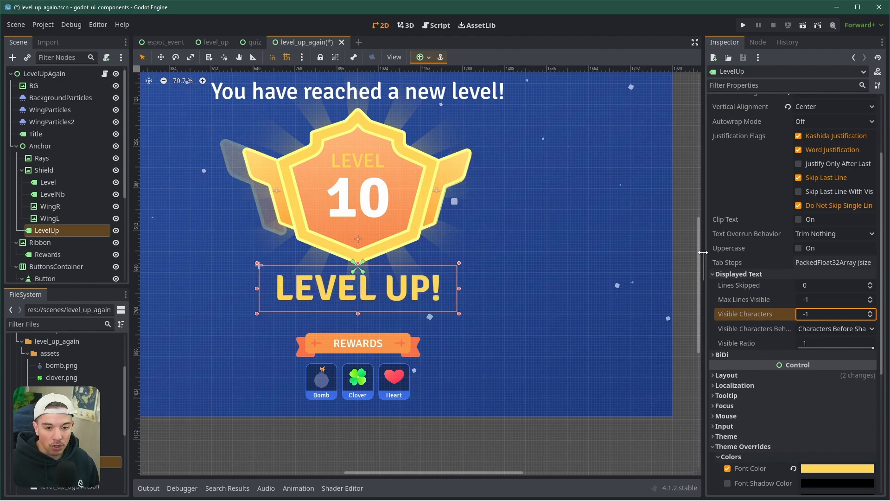
{"action": "left_click_drag", "start_coordinate": [703, 252], "coordinate": [783, 252]}
{"action": "left_click", "coordinate": [66, 230]}
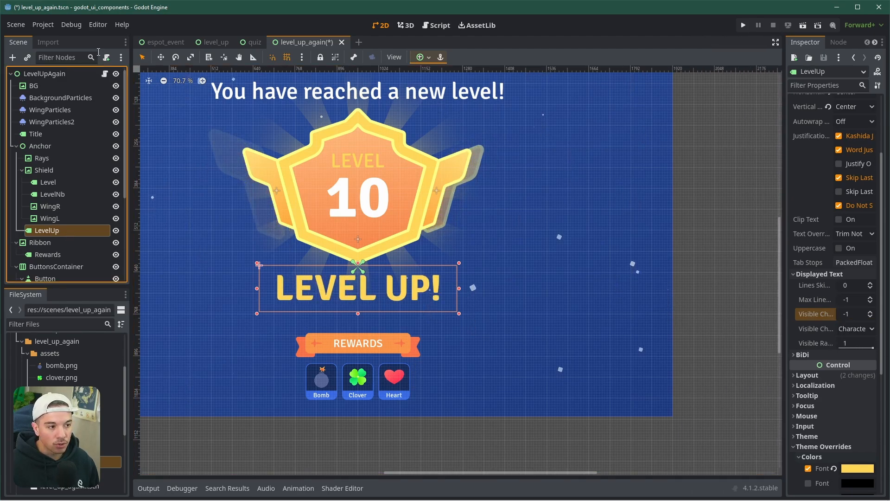
Step: Duplicate the level_nb self_modulate tween line in the script and move the copy below the count_up tween_method line
{"action": "left_click", "coordinate": [105, 74]}
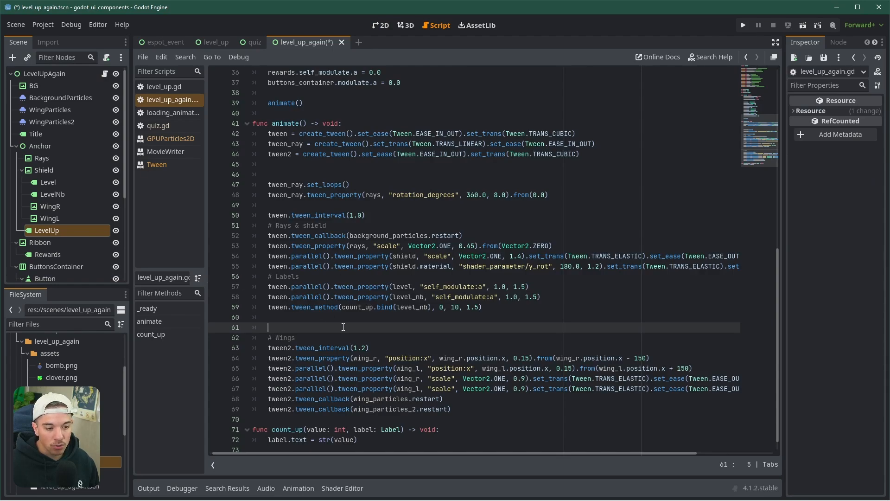
{"action": "left_click", "coordinate": [300, 307]}
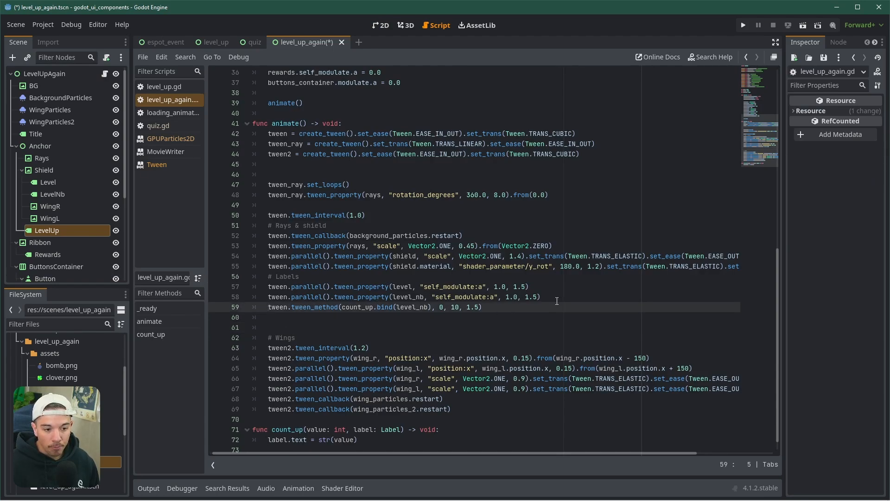
{"action": "left_click", "coordinate": [573, 296]}
{"action": "key", "text": "ctrl+shift+d"}
{"action": "key", "text": "alt+Down"}
{"action": "key", "text": "alt+Down"}
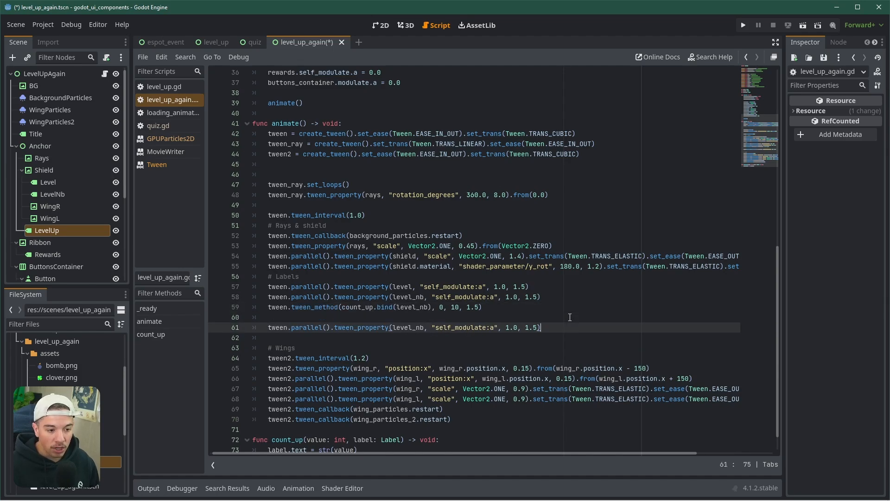
Step: Remove the parallel() call from the copied tween line so it runs in sequence
{"action": "double_click", "coordinate": [287, 276]}
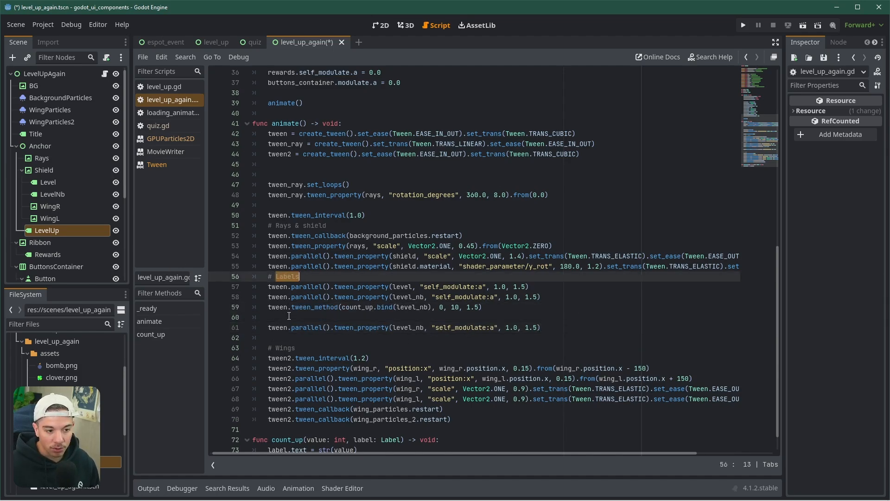
{"action": "double_click", "coordinate": [312, 328]}
{"action": "left_click_drag", "start_coordinate": [346, 328], "coordinate": [289, 328]}
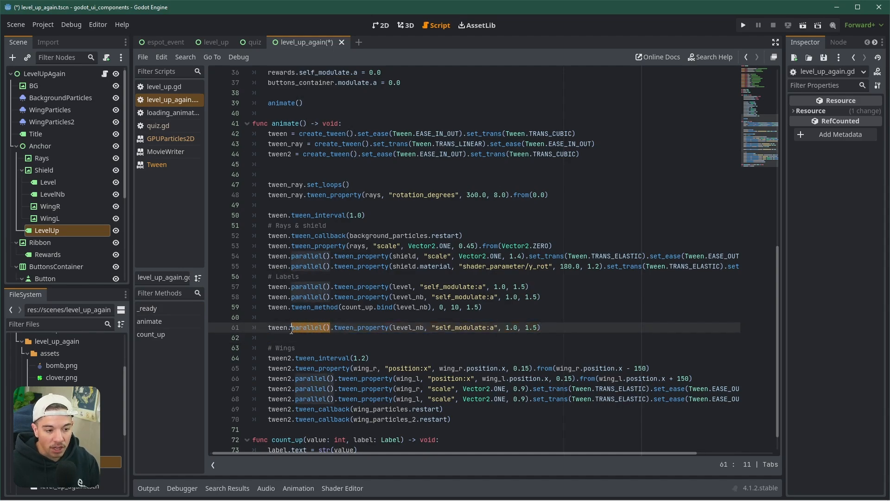
{"action": "key", "text": "BackSpace"}
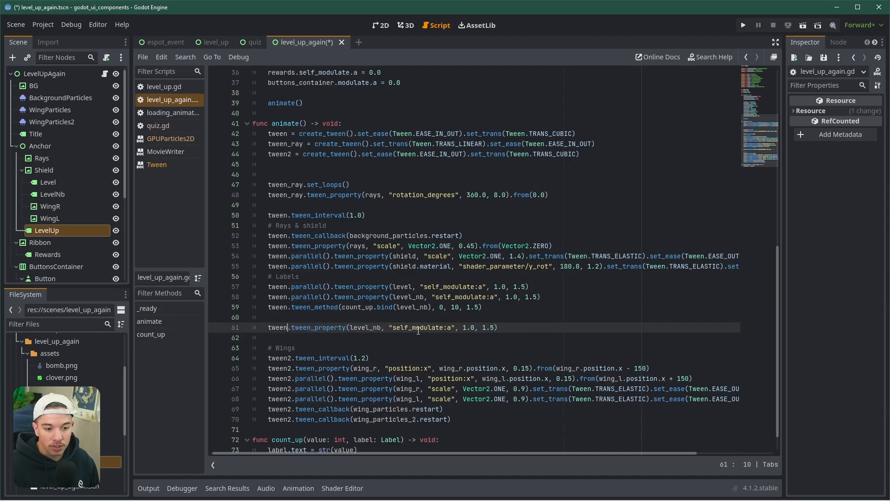
Step: Change the copied tween's target to level_up, set its duration to 0.4, and save the scene
{"action": "scroll", "coordinate": [298, 161], "scroll_direction": "up", "scroll_amount": 6}
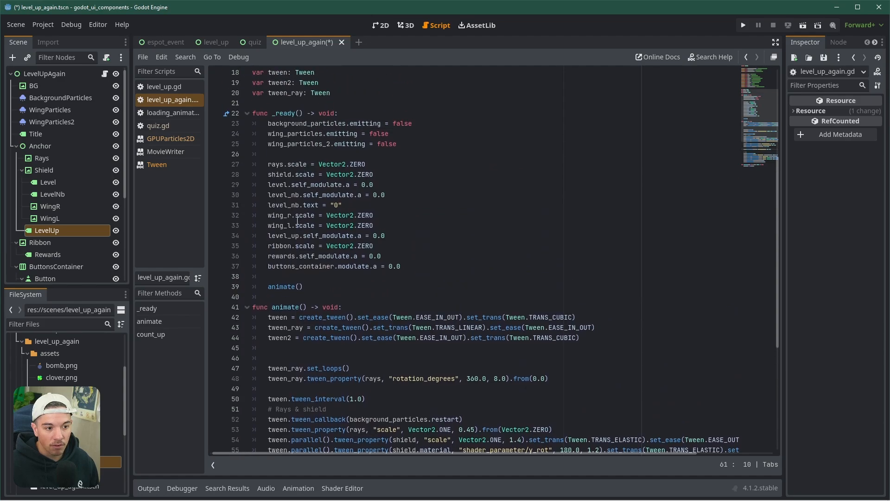
{"action": "double_click", "coordinate": [280, 236]}
{"action": "key", "text": "ctrl+c"}
{"action": "scroll", "coordinate": [325, 278], "scroll_direction": "down", "scroll_amount": 7}
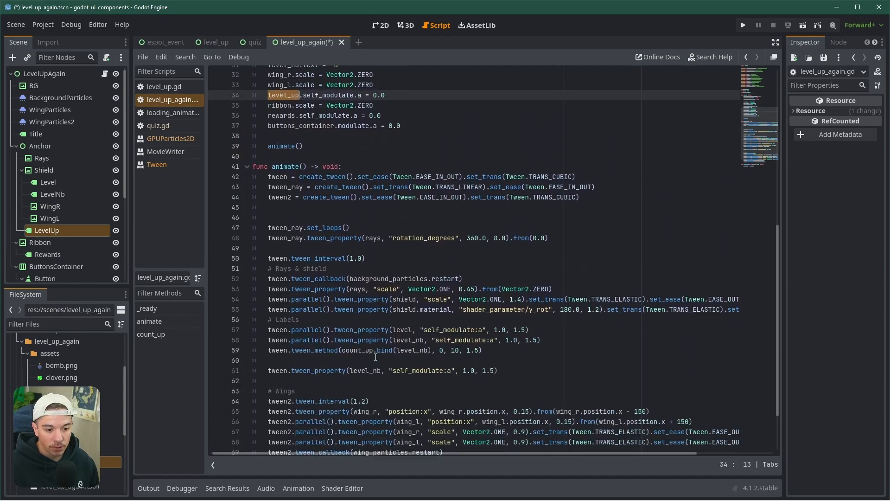
{"action": "double_click", "coordinate": [365, 307]}
{"action": "key", "text": "ctrl+v"}
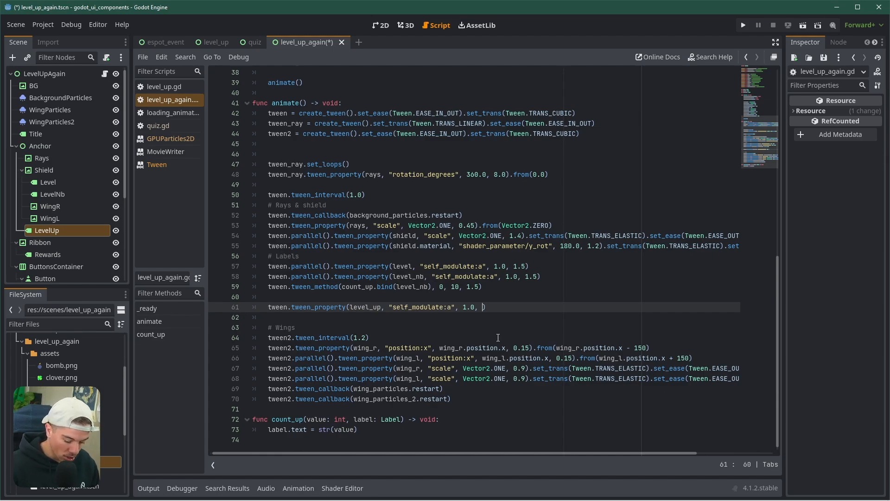
{"action": "type", "text": "0.4"}
{"action": "key", "text": "ctrl+s"}
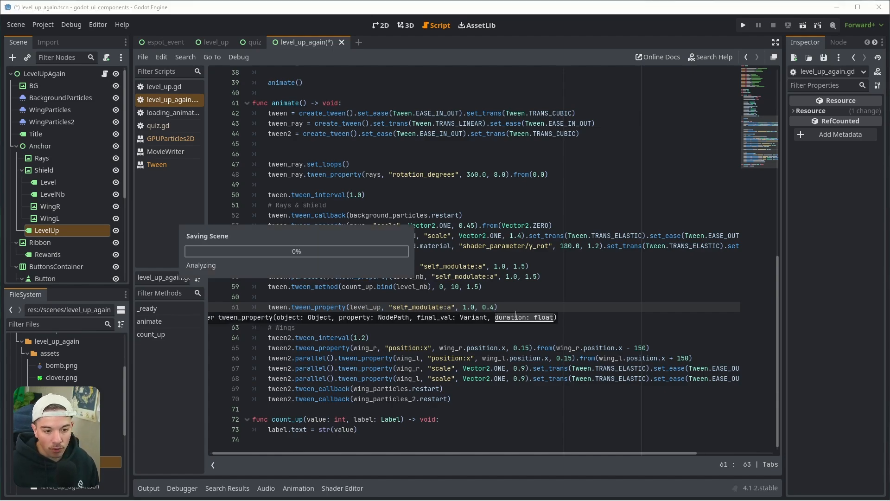
Step: Duplicate the level_up tween line, add parallel() to the copy, and change its property to "position:y"
{"action": "key", "text": "ctrl+shift+d"}
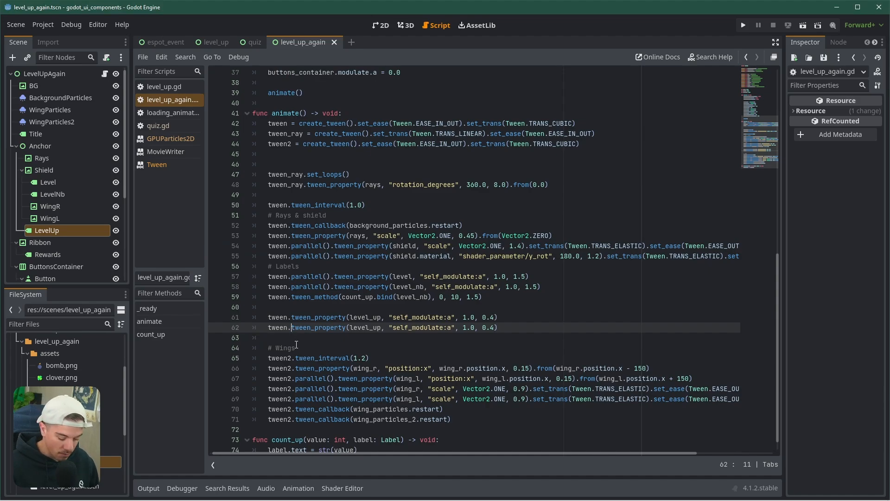
{"action": "type", "text": "parallel()."}
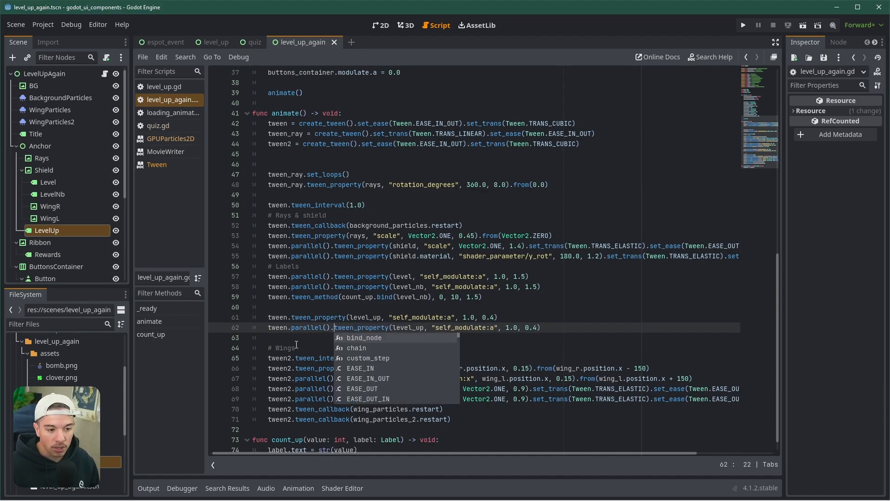
{"action": "double_click", "coordinate": [465, 327]}
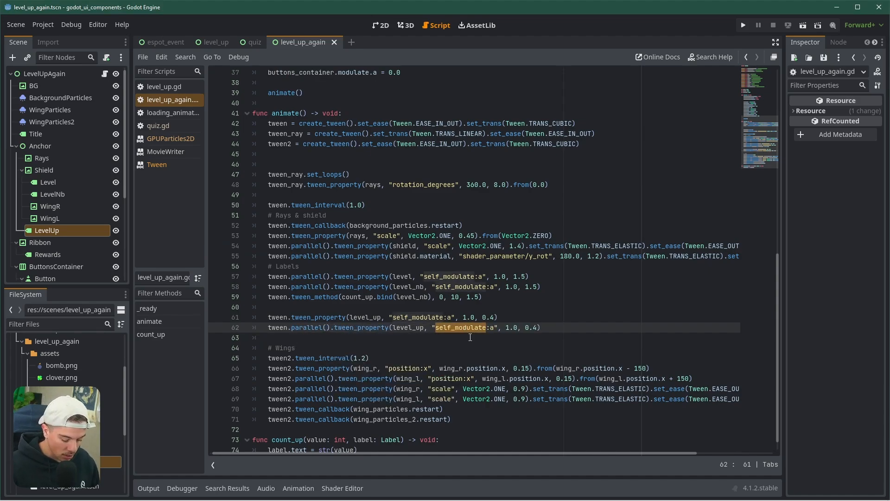
{"action": "type", "text": "posi"}
{"action": "key", "text": "Right"}
{"action": "key", "text": "Right"}
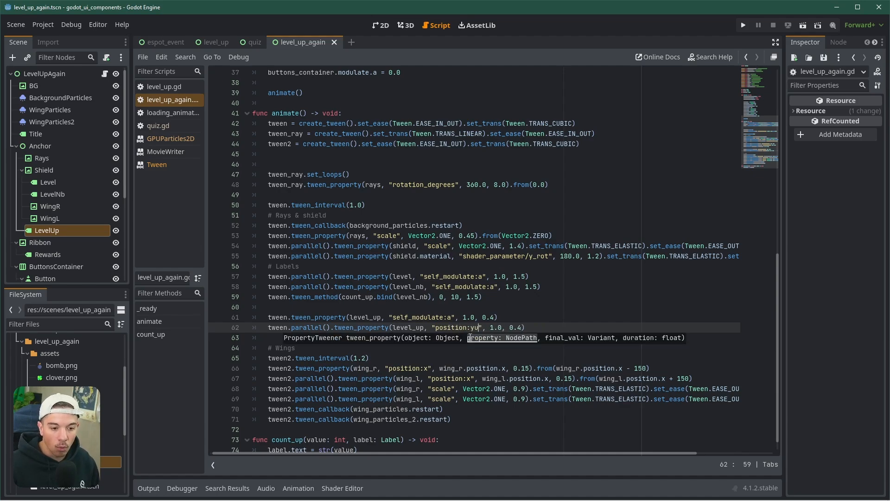
{"action": "key", "text": "BackSpace"}
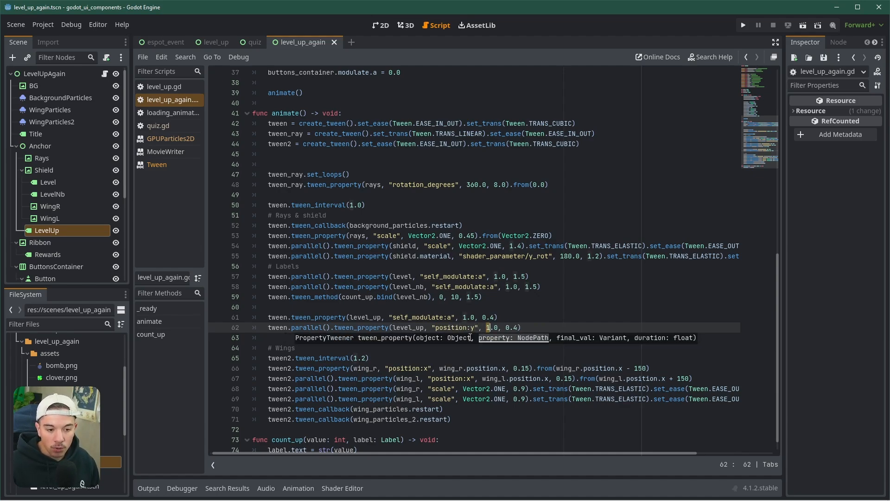
Step: Set the position tween's final value to level_up.position.y and its duration to 0.8
{"action": "key", "text": "ctrl+shift+Right"}
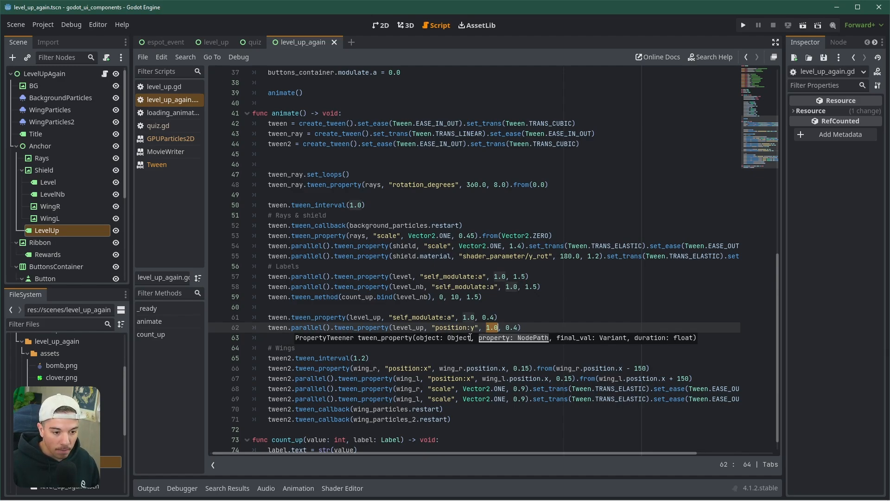
{"action": "type", "text": "level"}
{"action": "key", "text": "Return"}
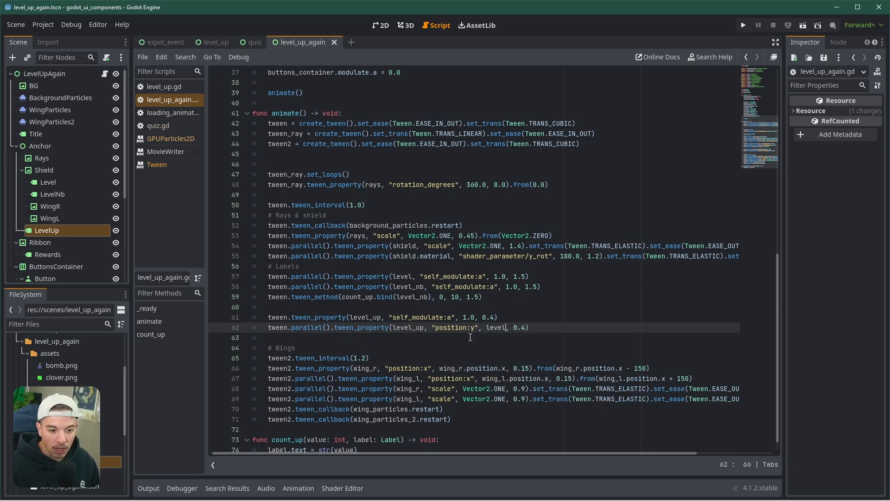
{"action": "type", "text": ".position.y"}
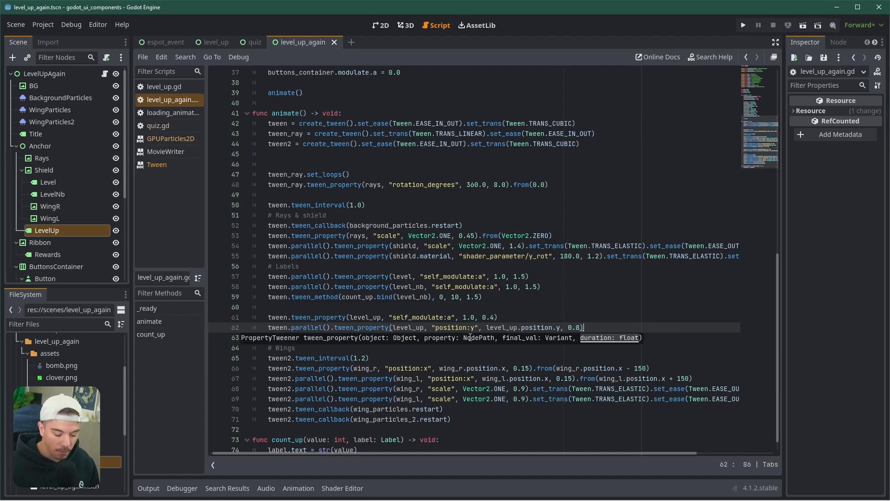
Step: Add .from(level_up.position.y-150) to the label's position tween
{"action": "type", "text": "(level"}
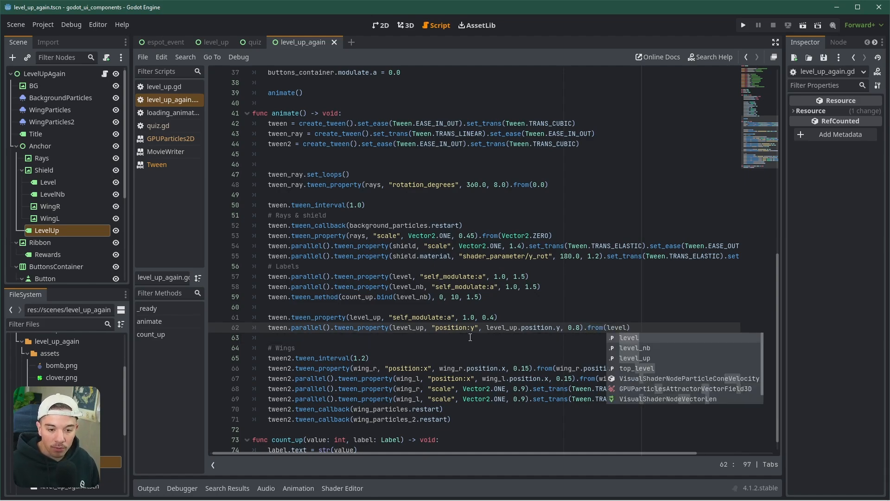
{"action": "key", "text": "Escape"}
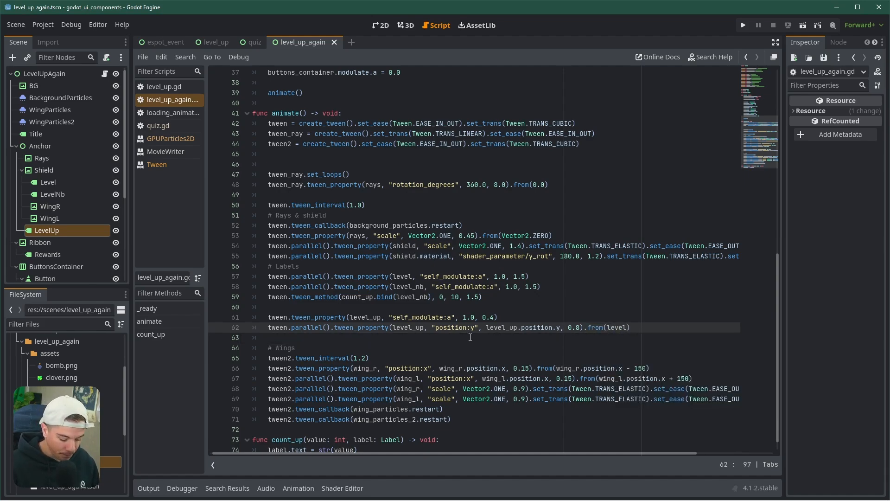
{"action": "type", "text": "level_up.position"}
{"action": "key", "text": "Return"}
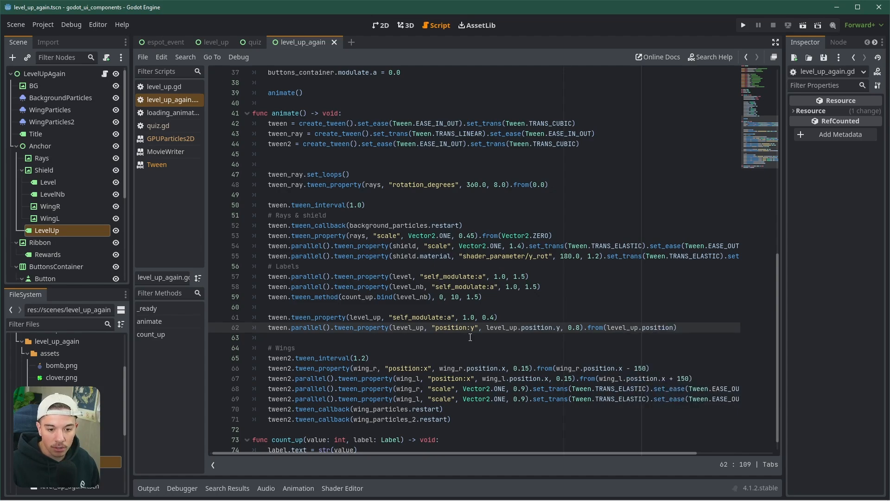
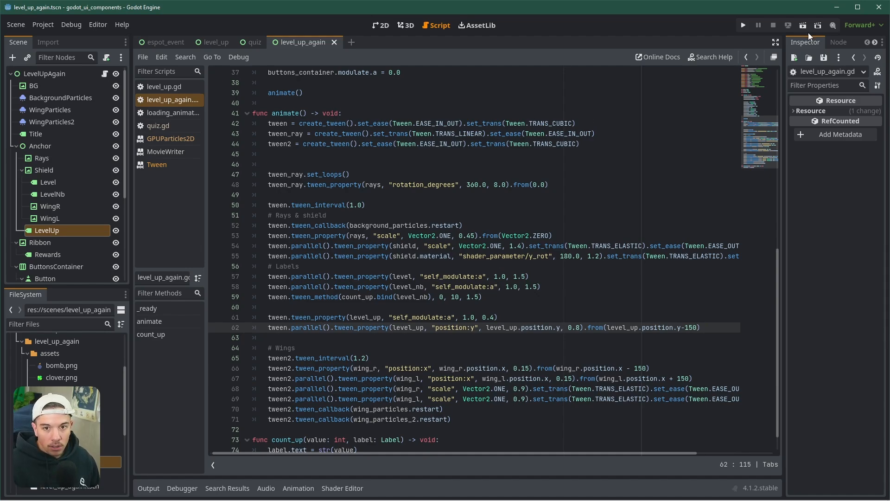
Step: Run the current scene to preview the LEVEL UP! label's fade and slide, and close it
{"action": "key", "text": "F6"}
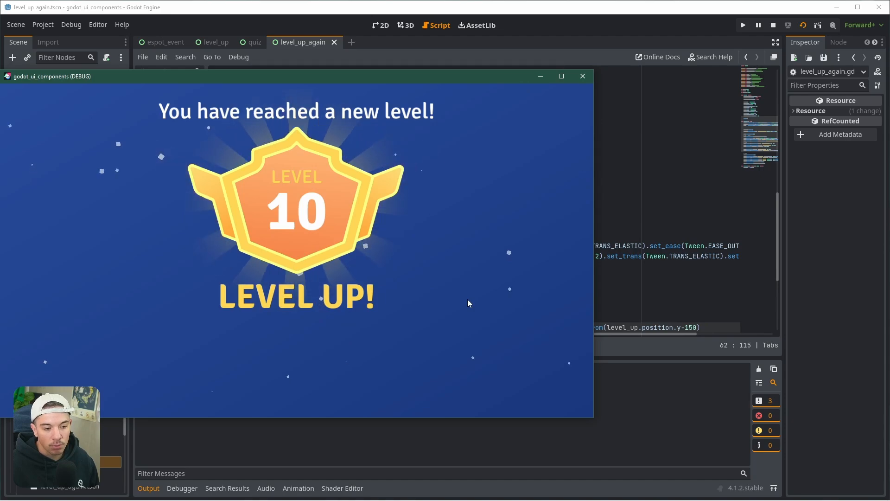
{"action": "left_click", "coordinate": [583, 76]}
Step: Set the LEVEL UP! label's slide offset to 100 with duration 0.7 and its fade duration to 0.45, and save the script
{"action": "scroll", "coordinate": [669, 309], "scroll_direction": "down", "scroll_amount": 2}
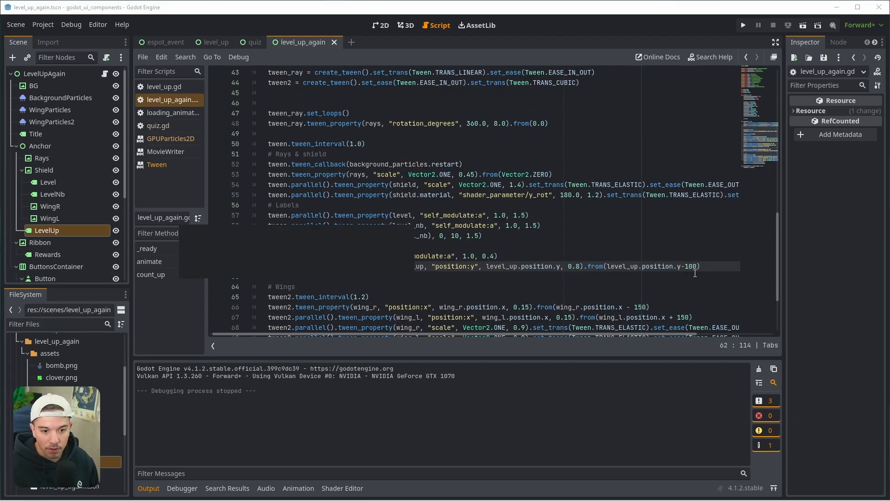
{"action": "key", "text": "BackSpace"}
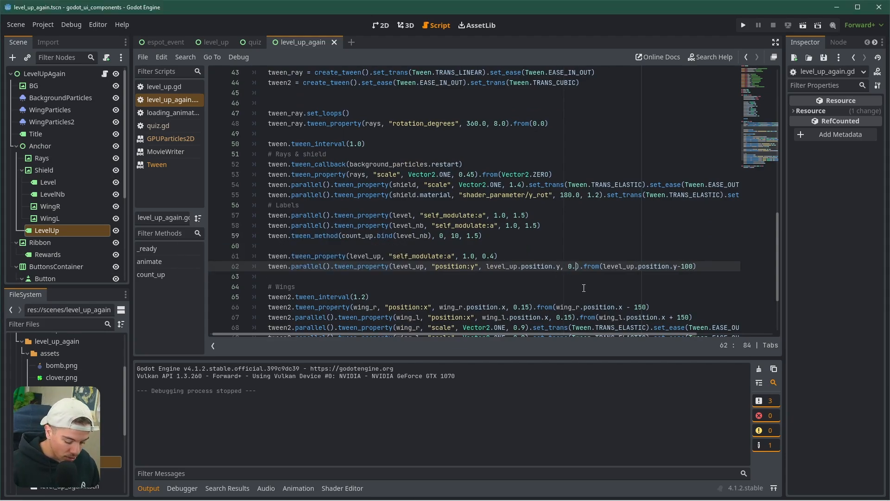
{"action": "type", "text": "7"}
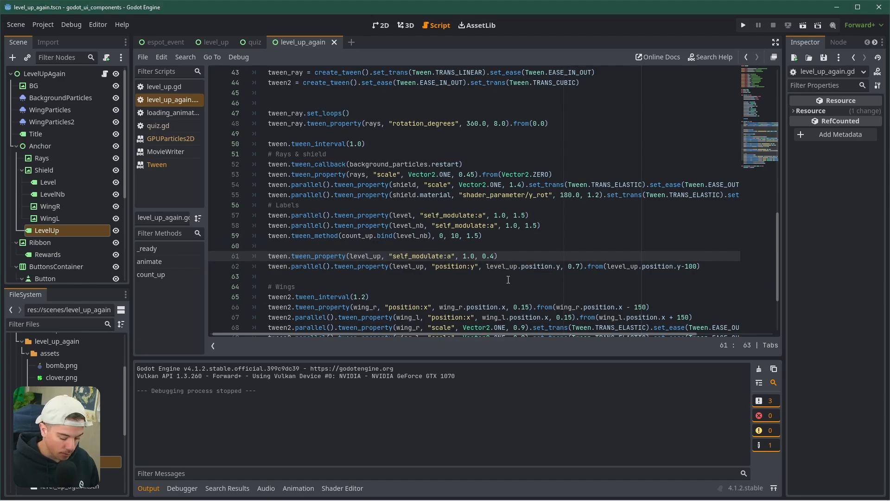
{"action": "type", "text": "5"}
{"action": "key", "text": "ctrl+s"}
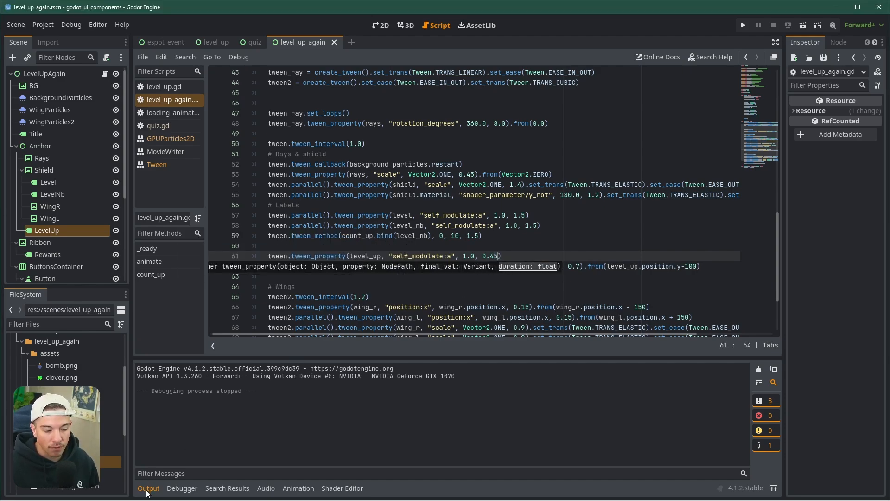
Step: Review the two level_up tween lines and the scene's layout in the 2D view, and return to the script
{"action": "scroll", "coordinate": [374, 313], "scroll_direction": "up", "scroll_amount": 2}
{"action": "left_click", "coordinate": [307, 298]}
{"action": "scroll", "coordinate": [297, 294], "scroll_direction": "down", "scroll_amount": 2}
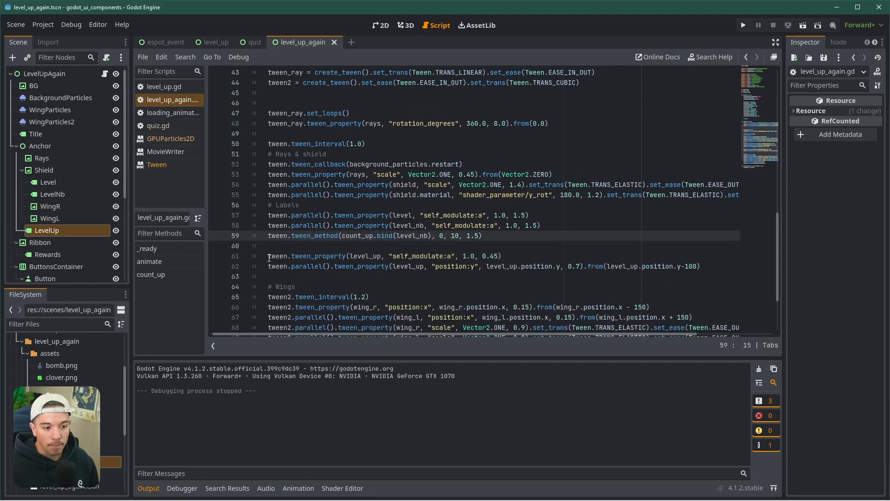
{"action": "left_click_drag", "start_coordinate": [269, 258], "coordinate": [720, 266]}
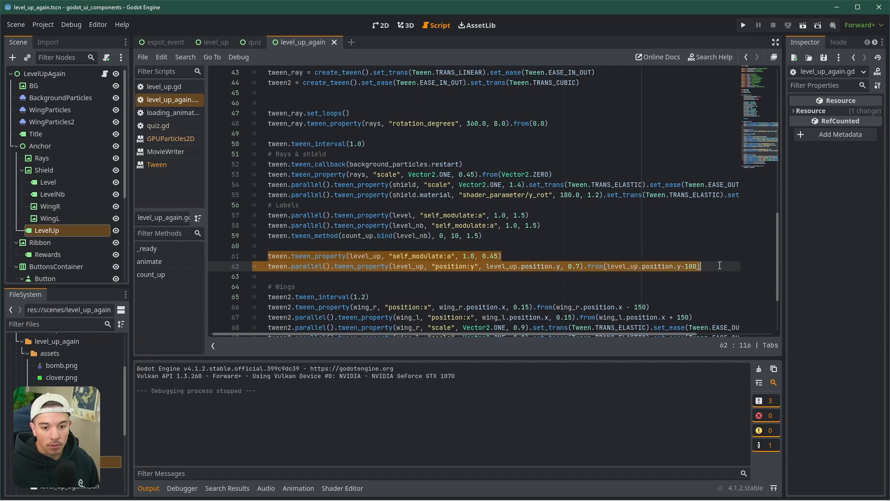
{"action": "left_click", "coordinate": [379, 26]}
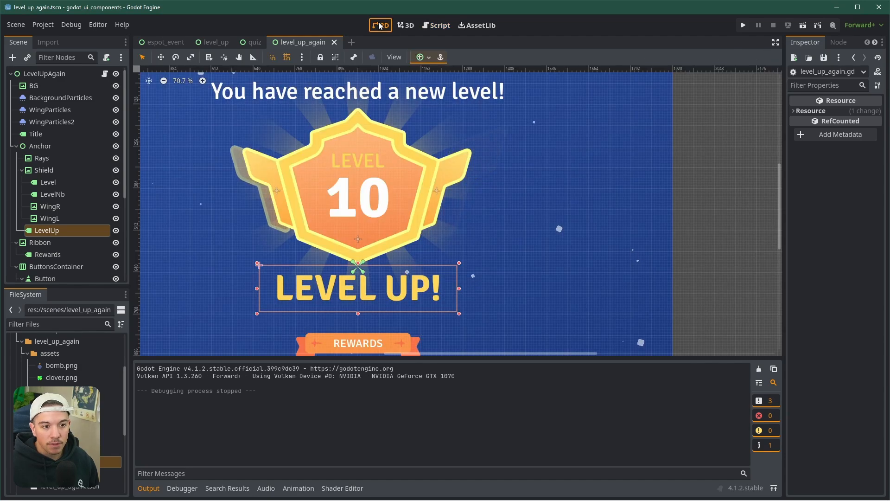
{"action": "left_click", "coordinate": [105, 74]}
{"action": "scroll", "coordinate": [388, 271], "scroll_direction": "up", "scroll_amount": 1}
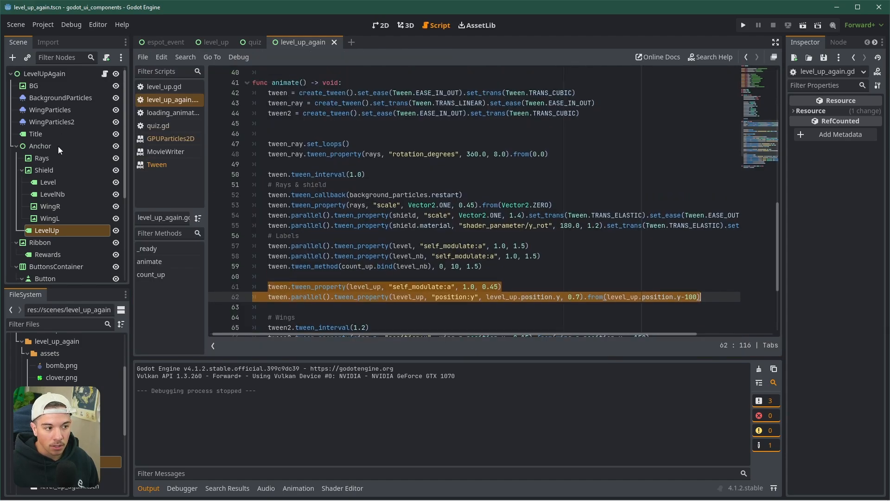
{"action": "left_click", "coordinate": [48, 134]}
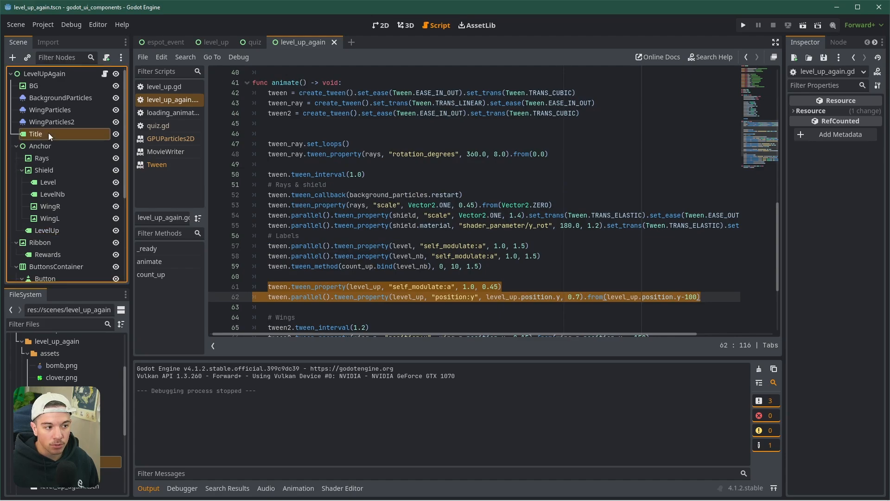
{"action": "scroll", "coordinate": [328, 203], "scroll_direction": "up", "scroll_amount": 13}
{"action": "left_click", "coordinate": [275, 124]}
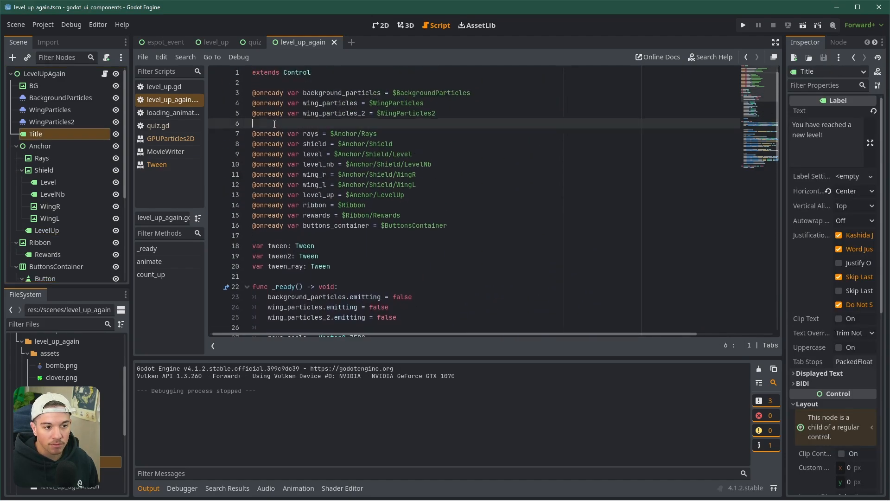
{"action": "key", "text": "Return"}
{"action": "left_click_drag", "start_coordinate": [78, 135], "coordinate": [260, 135], "text": "ctrl"}
Step: Add title.self_modulate.a = 0.0 above the rays.scale line in _ready() and save the script
{"action": "double_click", "coordinate": [312, 133]}
{"action": "key", "text": "ctrl+c"}
{"action": "scroll", "coordinate": [328, 174], "scroll_direction": "down", "scroll_amount": 7}
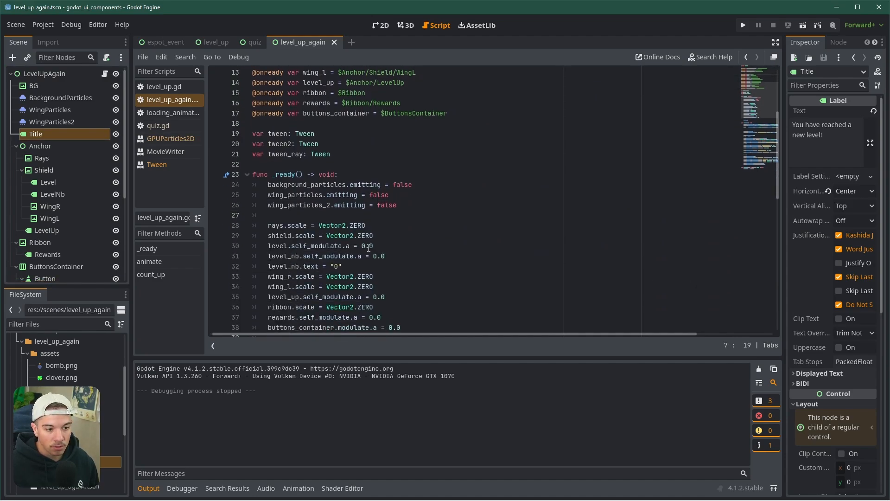
{"action": "left_click", "coordinate": [317, 125]}
{"action": "key", "text": "Return"}
{"action": "key", "text": "ctrl+v"}
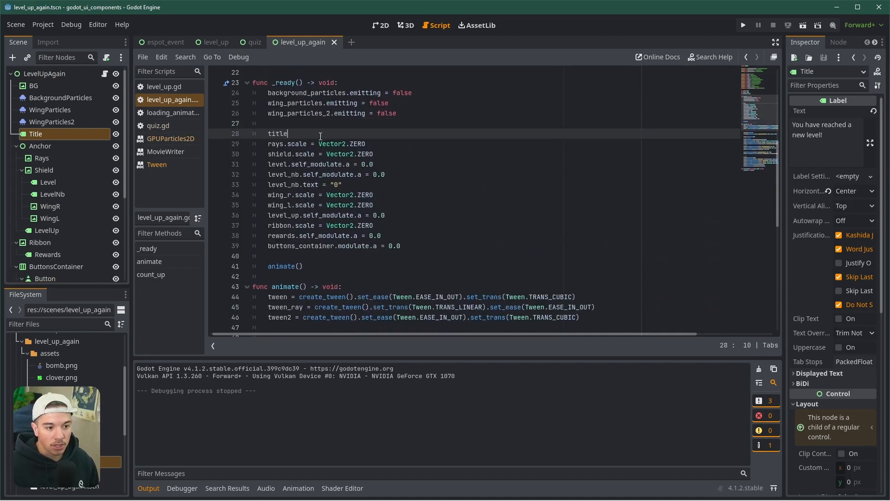
{"action": "left_click_drag", "start_coordinate": [289, 164], "coordinate": [374, 163]}
{"action": "key", "text": "ctrl+c"}
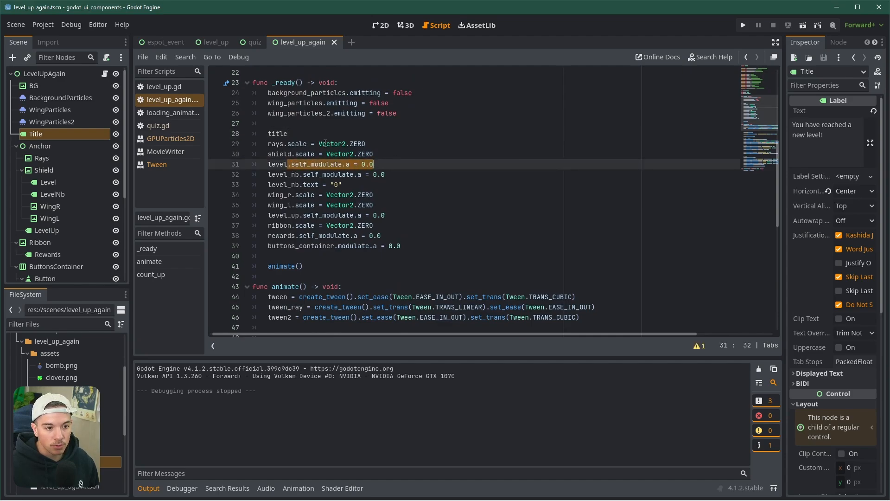
{"action": "left_click", "coordinate": [319, 135]}
{"action": "key", "text": "ctrl+v"}
{"action": "key", "text": "ctrl+s"}
Step: Copy the level_up self_modulate:a tween line and paste it directly below tween.tween_interval(1.0)
{"action": "left_click", "coordinate": [148, 488]}
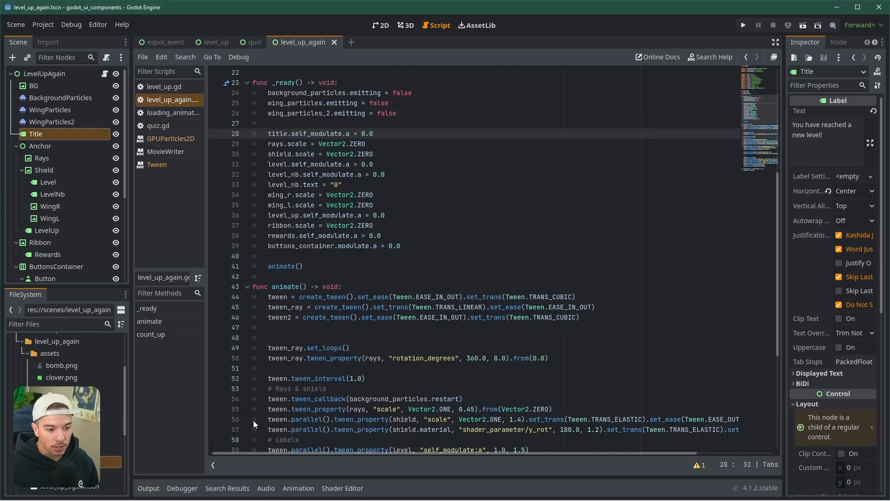
{"action": "scroll", "coordinate": [356, 341], "scroll_direction": "down", "scroll_amount": 6}
{"action": "left_click", "coordinate": [493, 307]}
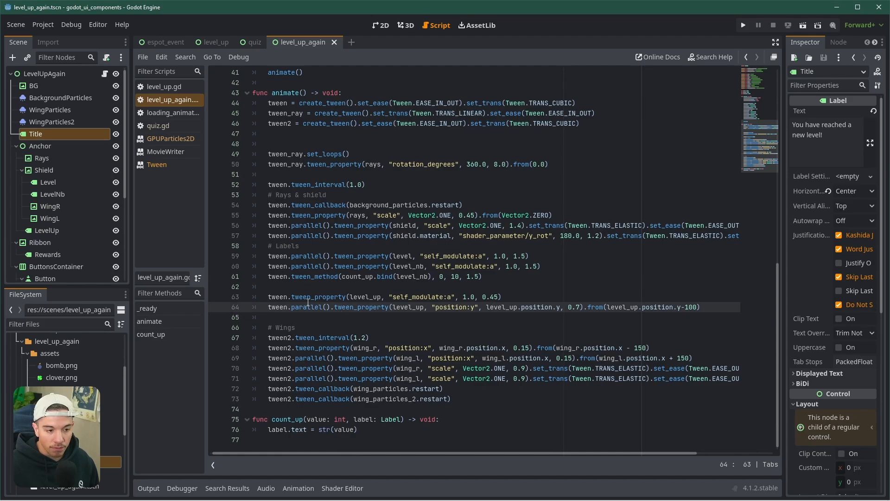
{"action": "left_click_drag", "start_coordinate": [269, 297], "coordinate": [526, 299]}
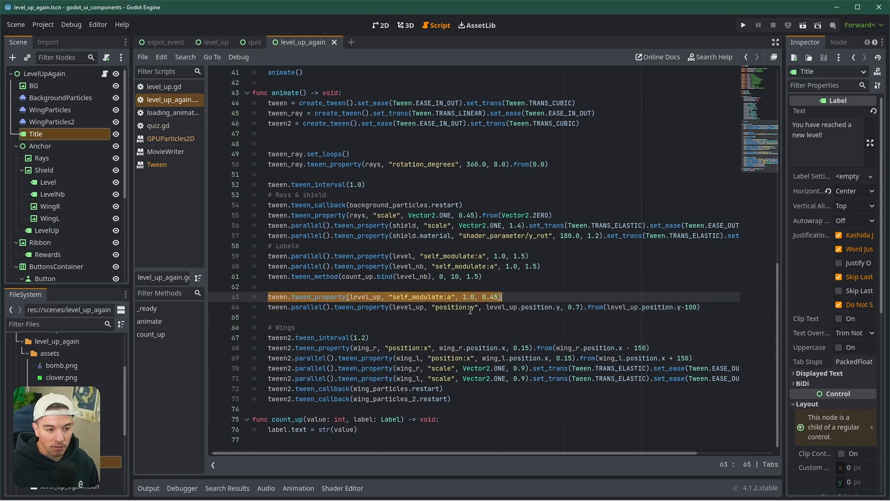
{"action": "scroll", "coordinate": [354, 294], "scroll_direction": "up", "scroll_amount": 3}
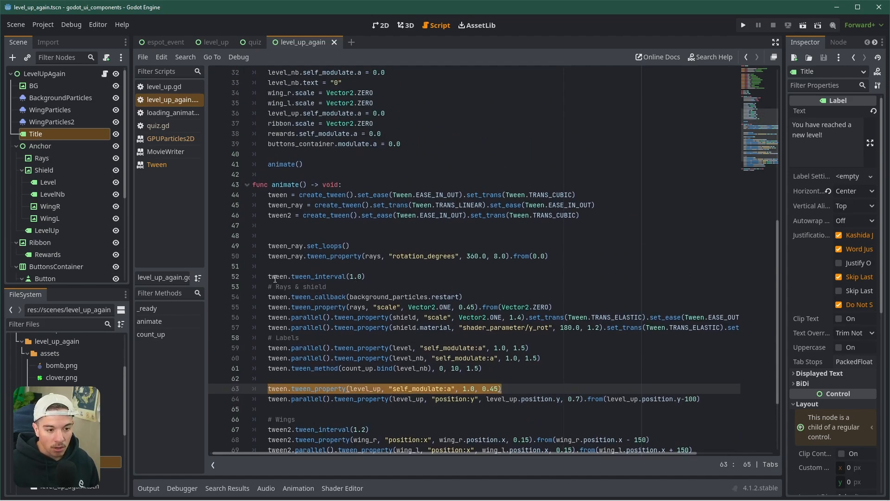
{"action": "left_click", "coordinate": [412, 279]}
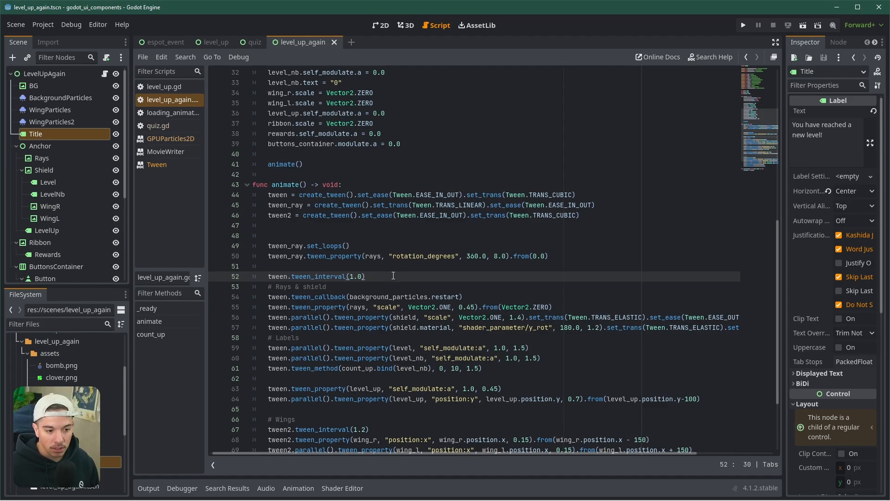
{"action": "key", "text": "Return"}
{"action": "key", "text": "ctrl+v"}
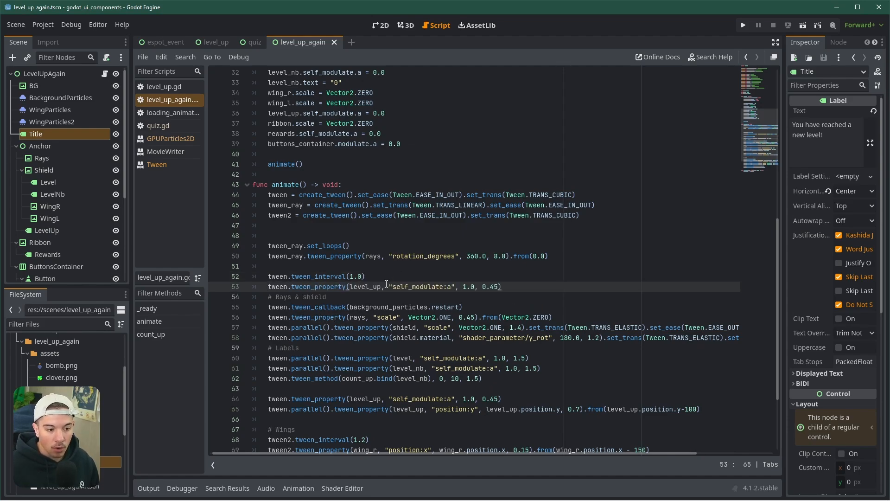
Step: Add parallel() to the background_particles.restart callback and the rays scale tween
{"action": "left_click_drag", "start_coordinate": [330, 328], "coordinate": [289, 330]}
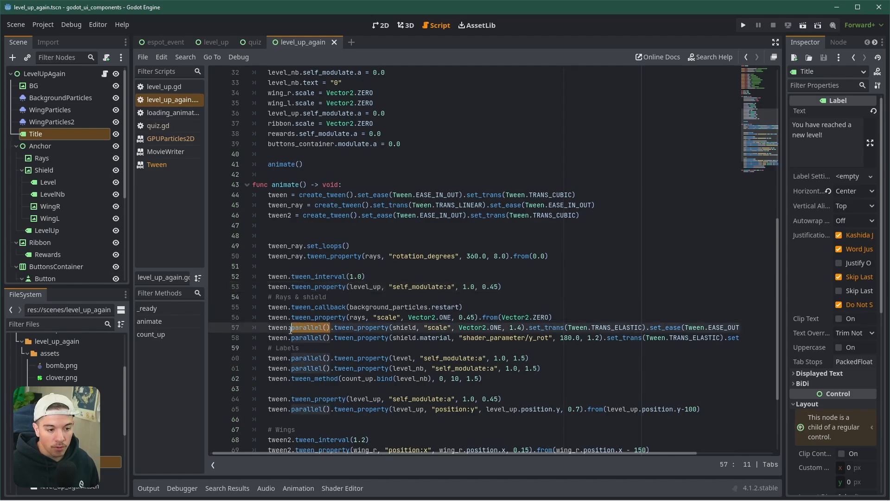
{"action": "left_click", "coordinate": [292, 287]}
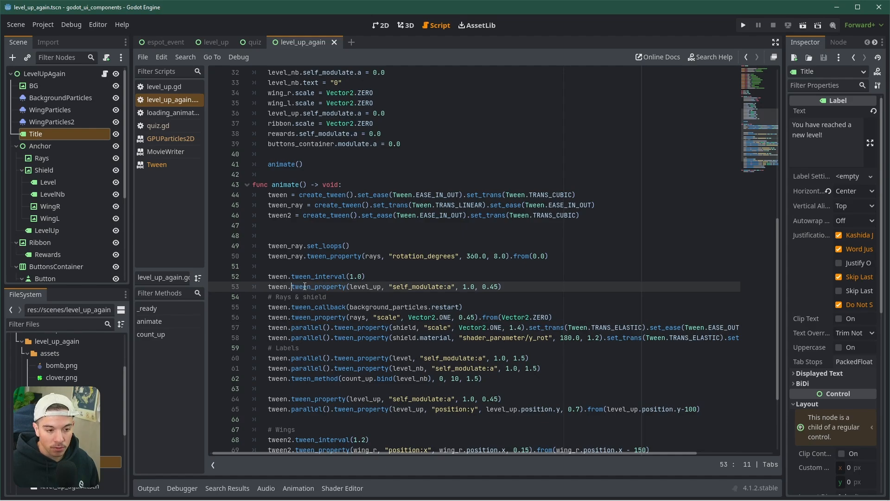
{"action": "left_click", "coordinate": [291, 307]}
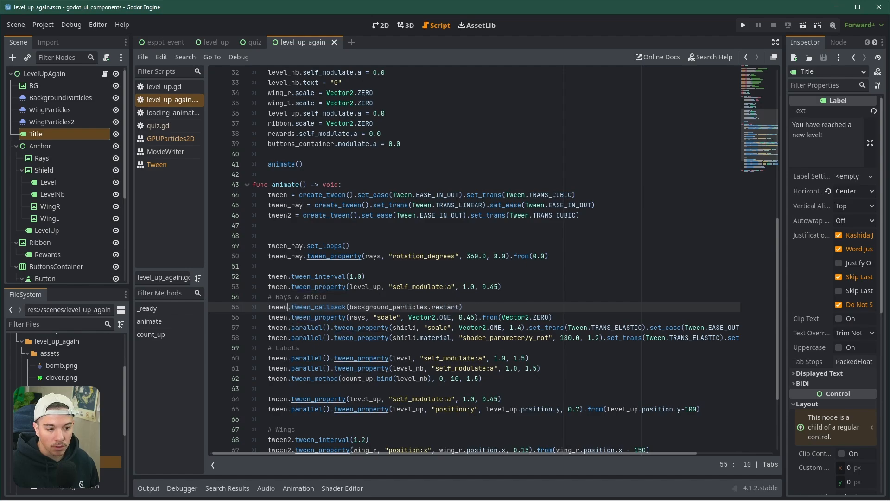
{"action": "key", "text": "ctrl+v"}
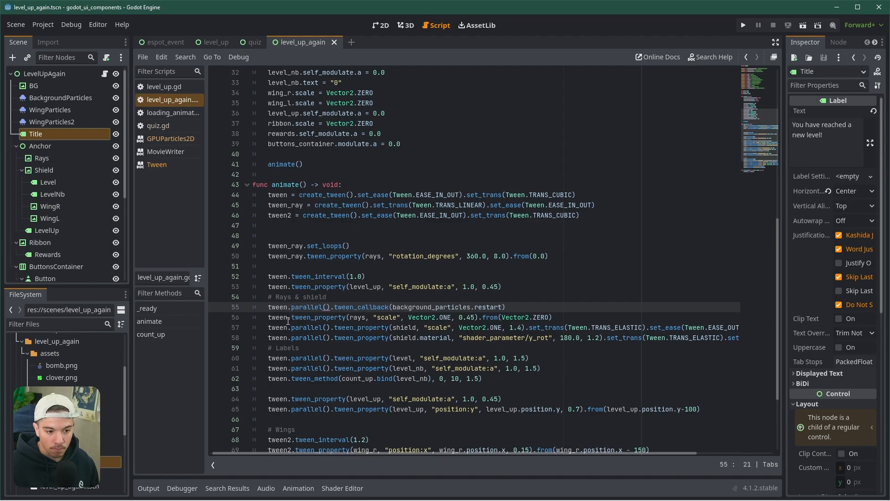
{"action": "left_click", "coordinate": [291, 317]}
{"action": "key", "text": "ctrl+v"}
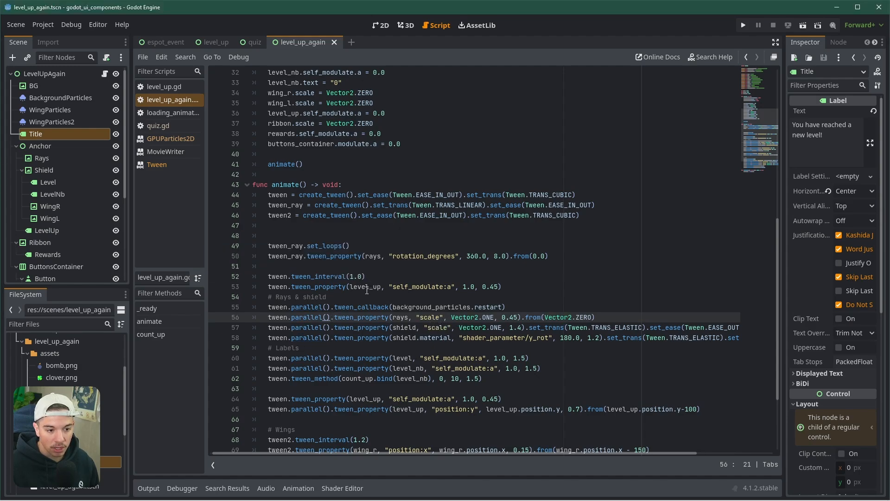
Step: Change the pasted fade tween's target from level_up to title and save the script
{"action": "double_click", "coordinate": [367, 286]}
{"action": "type", "text": "title"}
{"action": "key", "text": "ctrl+s"}
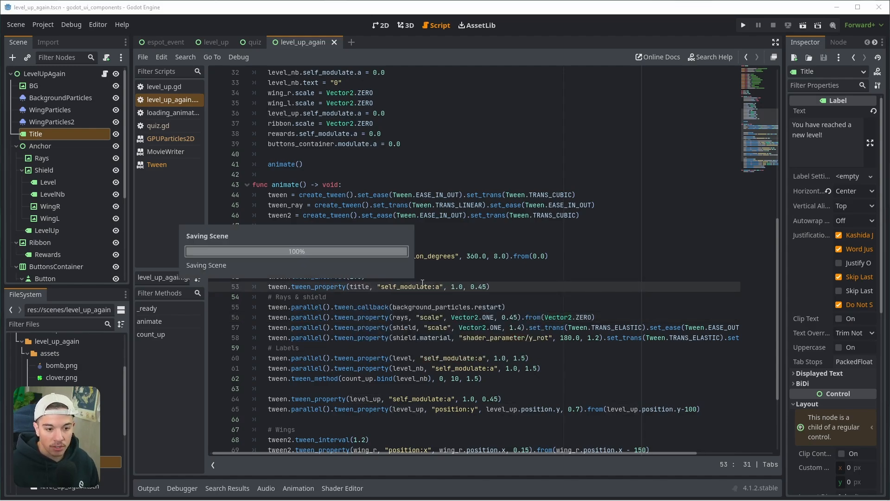
Step: Preview the current scene, set the title's fade duration to 0.8, and preview the scene again
{"action": "left_click", "coordinate": [806, 27]}
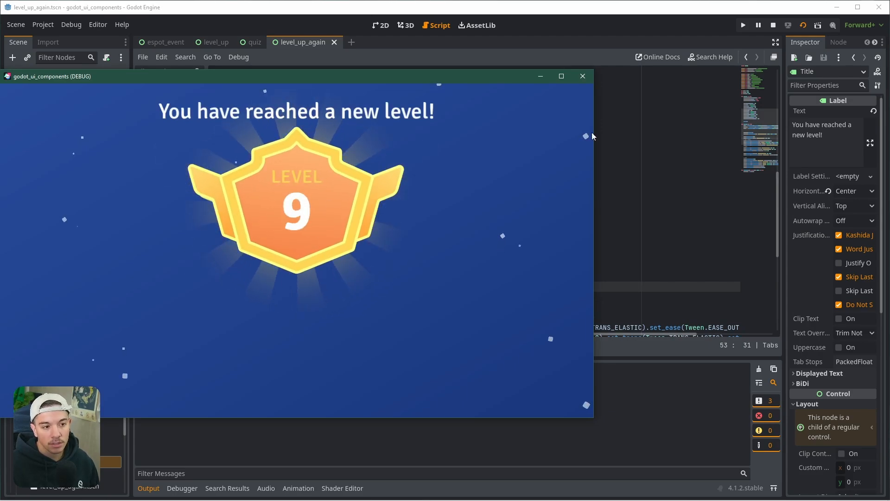
{"action": "left_click", "coordinate": [583, 76]}
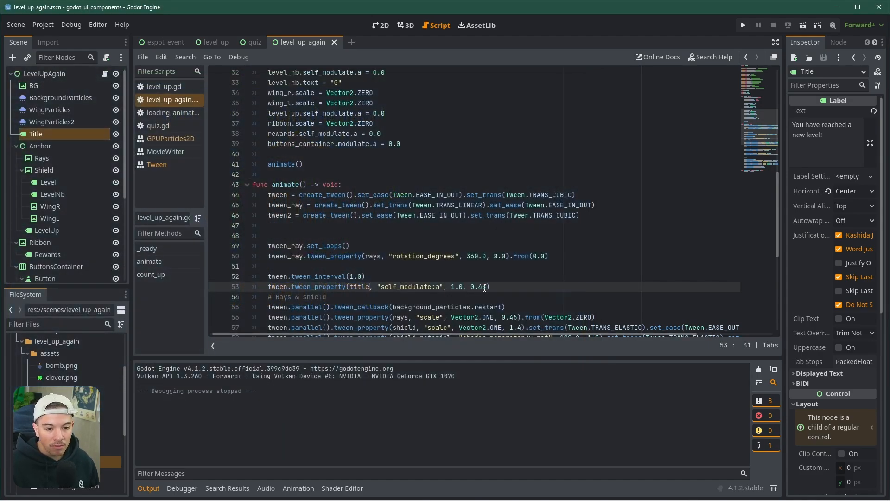
{"action": "key", "text": "F6"}
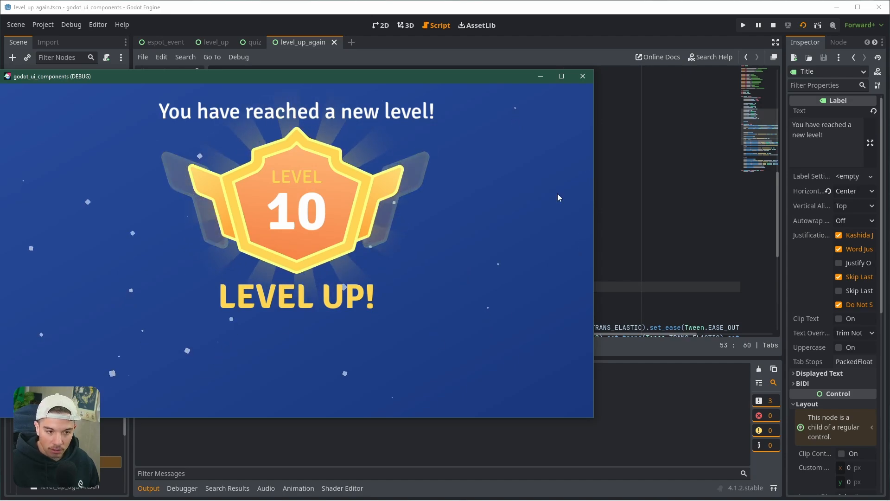
{"action": "left_click", "coordinate": [583, 76]}
Step: Copy the two level_up tween lines and add a "# Ribbon" comment after the wing particle callbacks in animate()
{"action": "scroll", "coordinate": [270, 357], "scroll_direction": "down", "scroll_amount": 3}
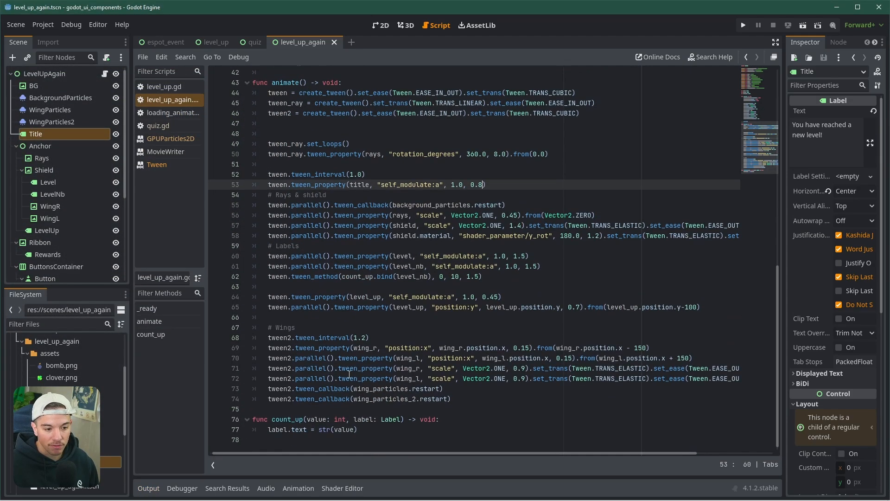
{"action": "left_click", "coordinate": [322, 310]}
{"action": "left_click_drag", "start_coordinate": [269, 296], "coordinate": [730, 306]}
{"action": "key", "text": "ctrl+c"}
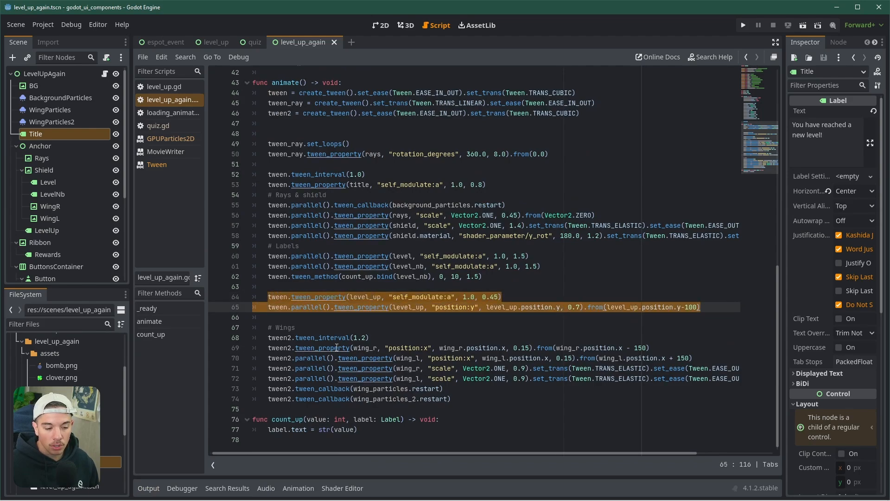
{"action": "left_click", "coordinate": [484, 398]}
{"action": "key", "text": "Return"}
{"action": "key", "text": "Return"}
{"action": "key", "text": "Return"}
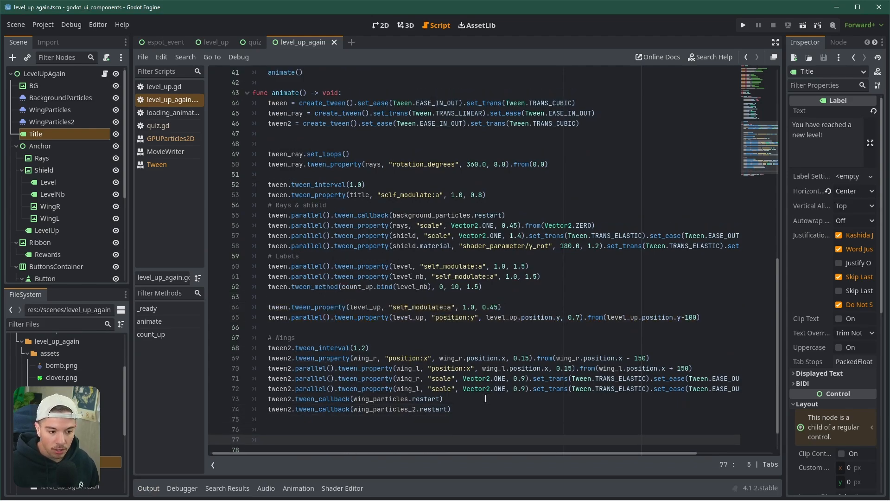
{"action": "key", "text": "Up"}
{"action": "type", "text": "# Ri"}
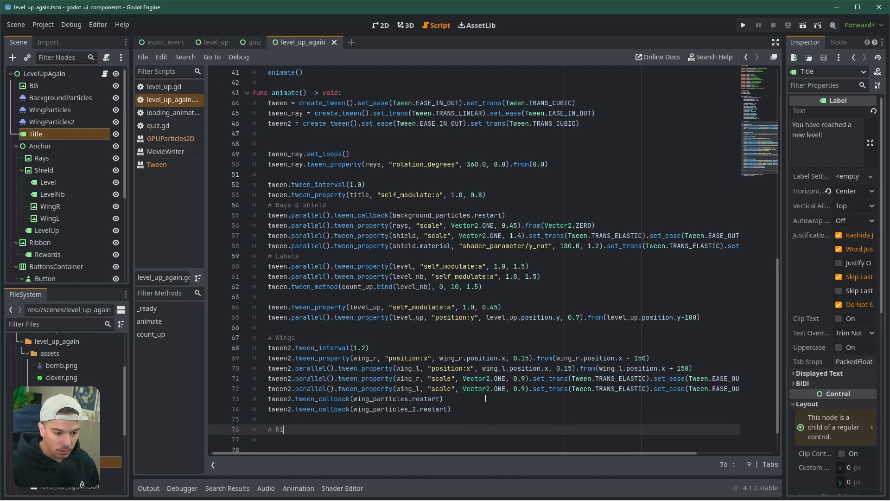
{"action": "type", "text": "bbon"}
Step: Paste the copied level_up fade and position tween lines under the # Ribbon comment
{"action": "scroll", "coordinate": [378, 395], "scroll_direction": "down", "scroll_amount": 2}
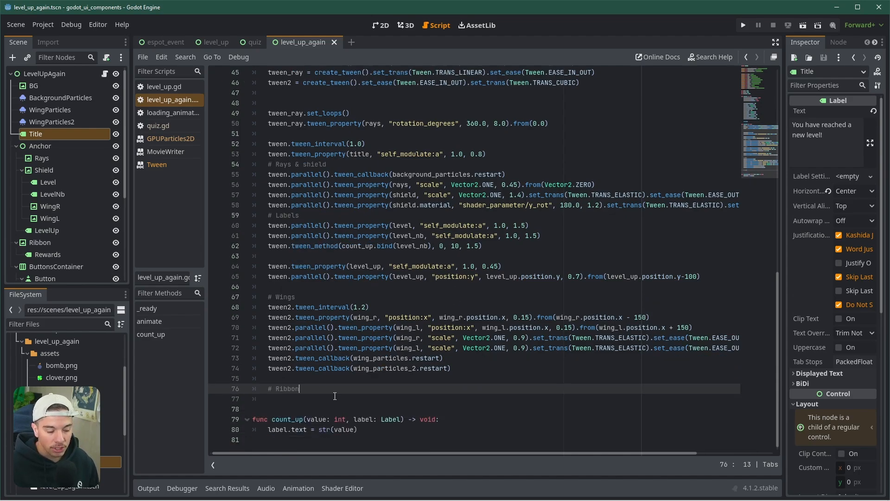
{"action": "key", "text": "Return"}
{"action": "key", "text": "ctrl+v"}
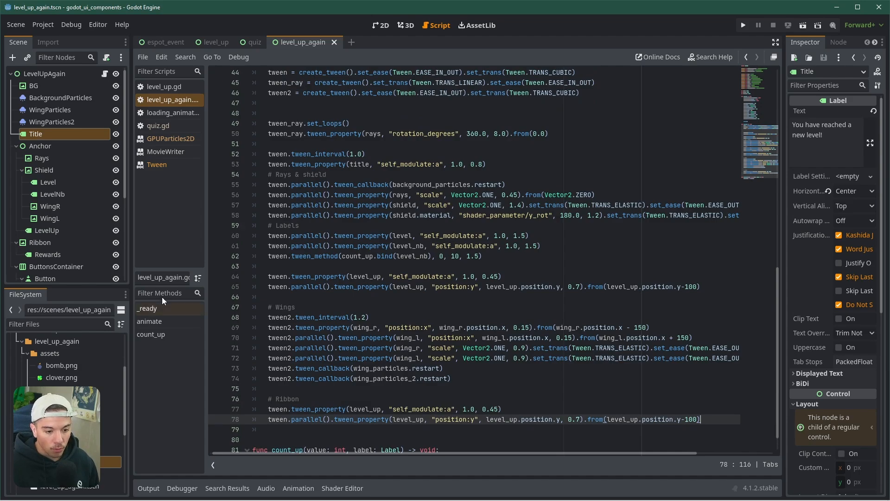
Step: Set the Ribbon node's horizontal pivot offset to half its width, using 533/2.0
{"action": "scroll", "coordinate": [60, 185], "scroll_direction": "down", "scroll_amount": 4}
{"action": "left_click", "coordinate": [40, 162]}
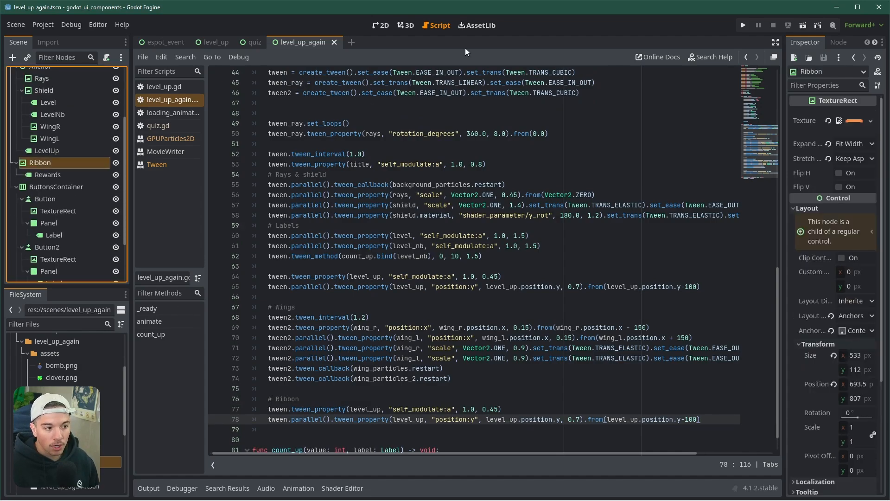
{"action": "left_click", "coordinate": [380, 25]}
{"action": "scroll", "coordinate": [347, 351], "scroll_direction": "up", "scroll_amount": 3}
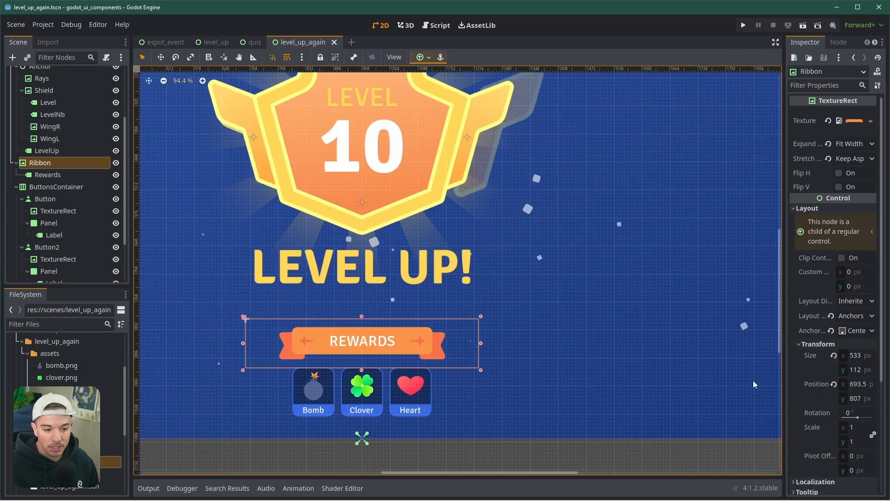
{"action": "left_click_drag", "start_coordinate": [784, 385], "coordinate": [688, 386]}
{"action": "left_click", "coordinate": [828, 438]}
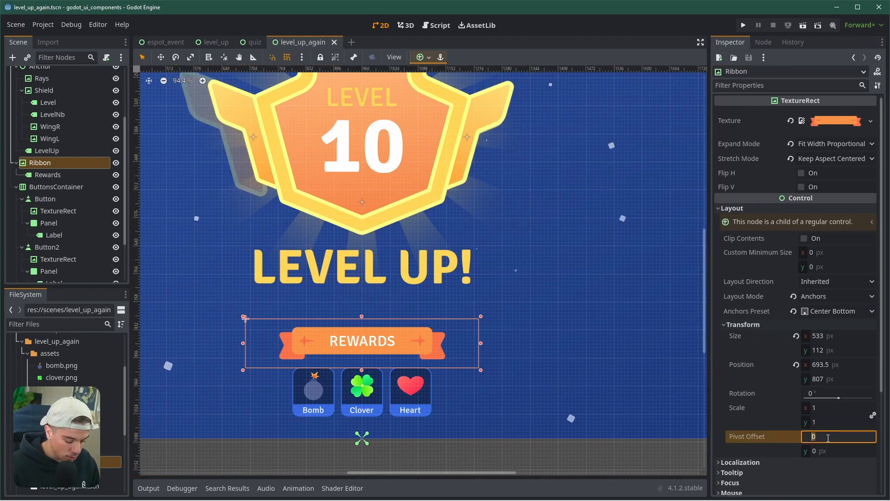
{"action": "type", "text": "533/2.0"}
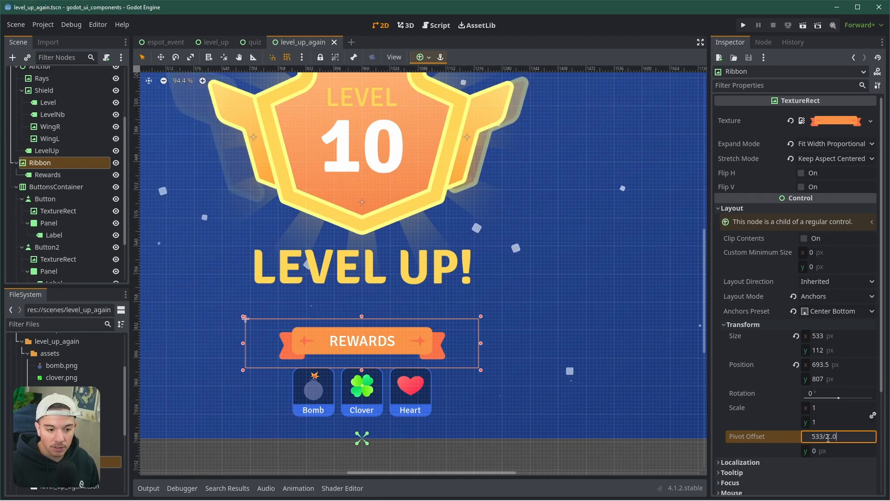
{"action": "key", "text": "Return"}
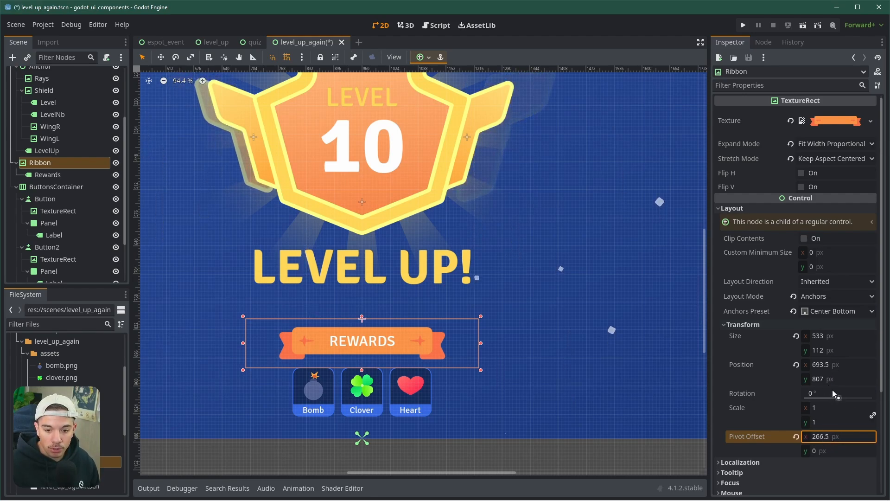
Step: Set the Ribbon's vertical pivot offset to half its height, using 112/2.0, and save the scene
{"action": "left_click", "coordinate": [826, 350]}
{"action": "left_click", "coordinate": [834, 451]}
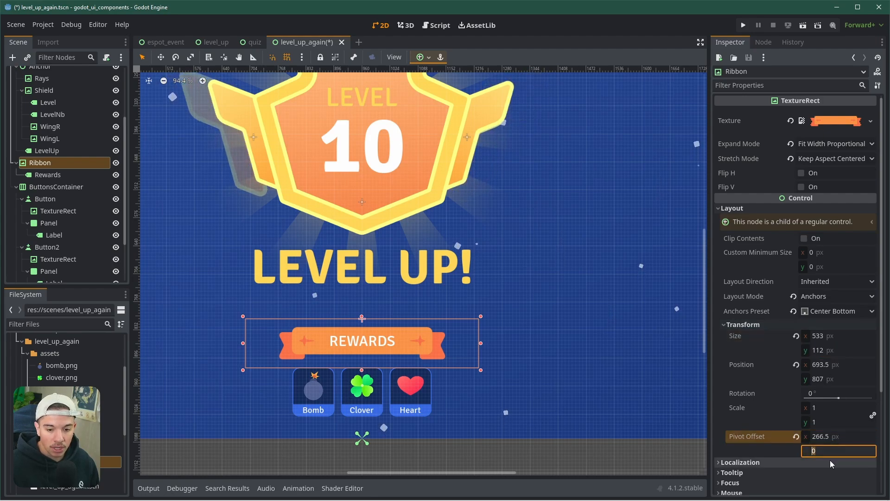
{"action": "type", "text": "112/2.0"}
{"action": "key", "text": "Return"}
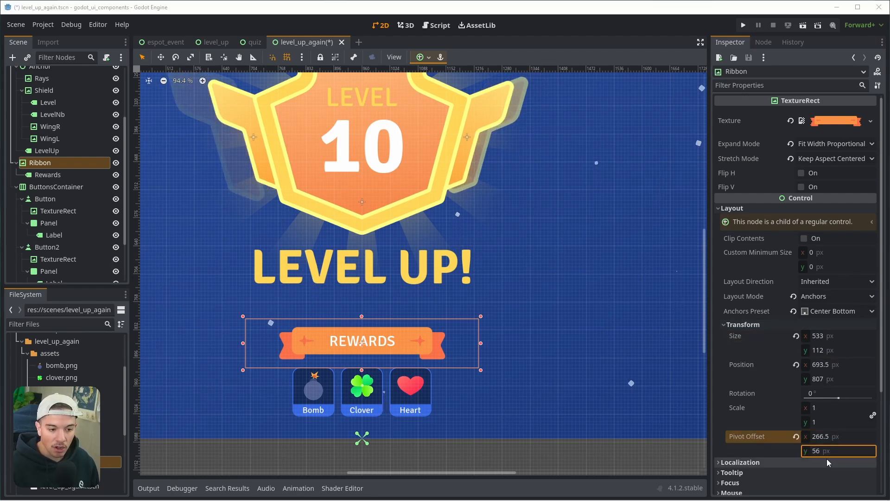
{"action": "key", "text": "ctrl+s"}
Step: Try scaling the Ribbon uniformly to 0.935 about its centered pivot, and undo the scale change
{"action": "left_click", "coordinate": [824, 407]}
{"action": "type", "text": "0.935"}
{"action": "key", "text": "Return"}
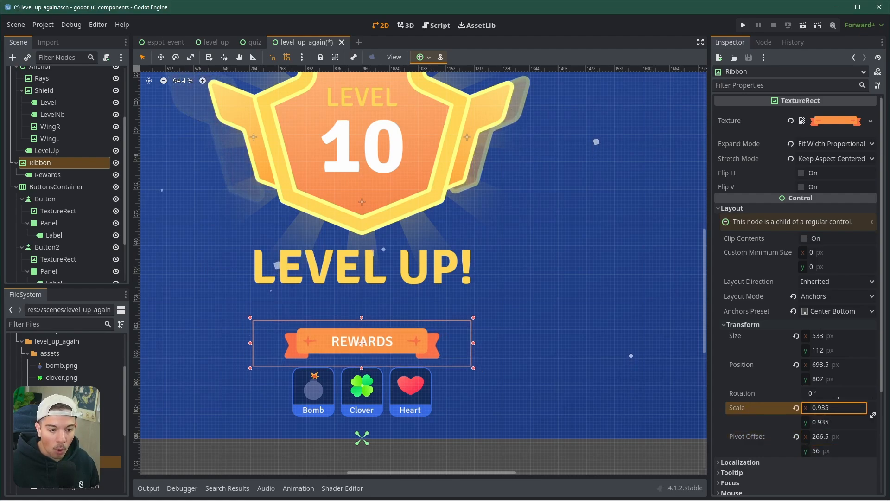
{"action": "mouse_move", "coordinate": [830, 408]}
{"action": "left_mouse_down"}
{"action": "mouse_move", "coordinate": [805, 409]}
{"action": "mouse_move", "coordinate": [840, 408]}
{"action": "mouse_move", "coordinate": [809, 408]}
{"action": "mouse_move", "coordinate": [833, 414]}
{"action": "left_mouse_up"}
{"action": "key", "text": "ctrl+z"}
Step: Unlink the Ribbon's scale axes, save the scene, and reopen the script attached to LevelUpAgain
{"action": "left_click", "coordinate": [872, 415]}
{"action": "key", "text": "ctrl+s"}
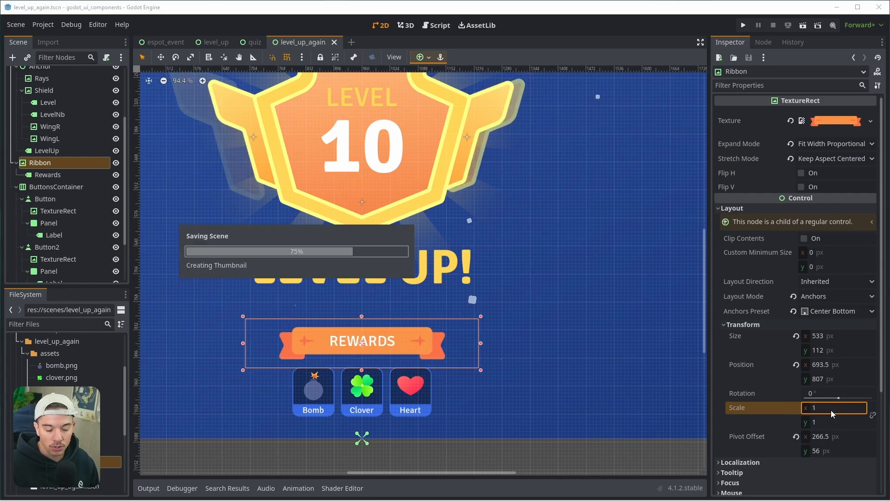
{"action": "scroll", "coordinate": [67, 143], "scroll_direction": "up", "scroll_amount": 3}
{"action": "left_click", "coordinate": [105, 74]}
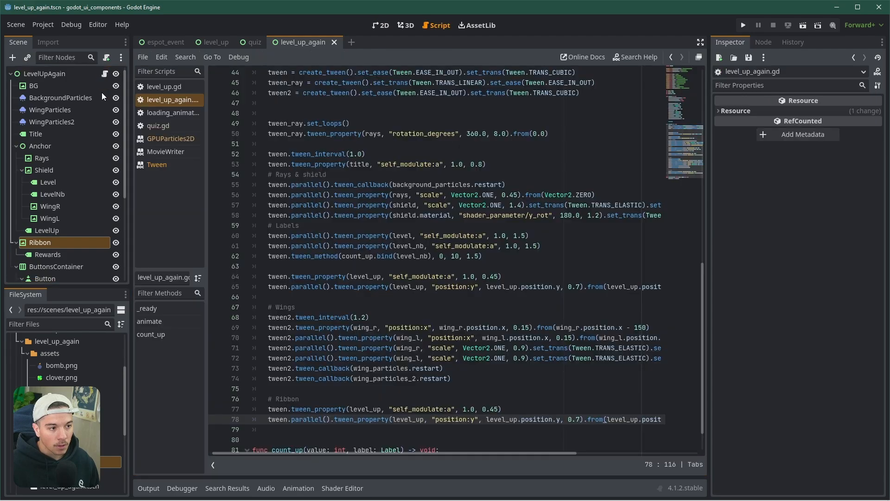
Step: Replace the from() call on the Ribbon section's position tween with the shield scale tween's .set_trans(Tween.TRANS_ELASTIC).set_ease(Tween.EASE_OUT)
{"action": "scroll", "coordinate": [351, 378], "scroll_direction": "down", "scroll_amount": 1}
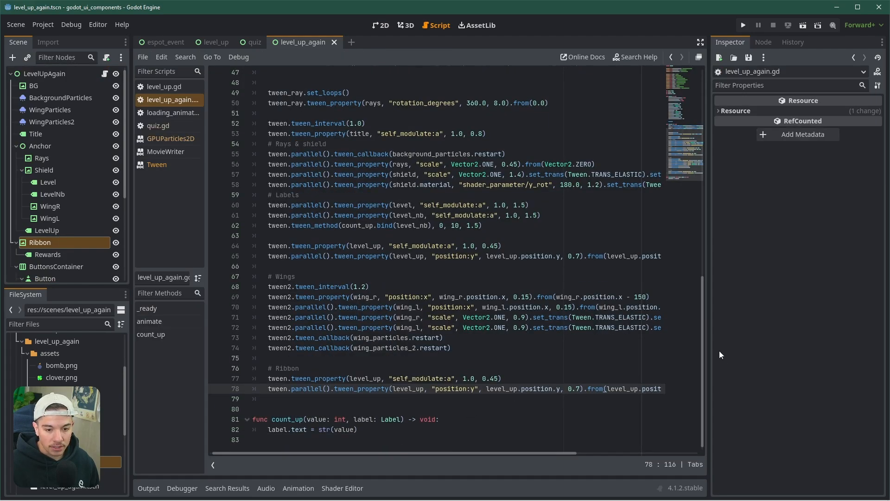
{"action": "left_click_drag", "start_coordinate": [708, 348], "coordinate": [784, 349]}
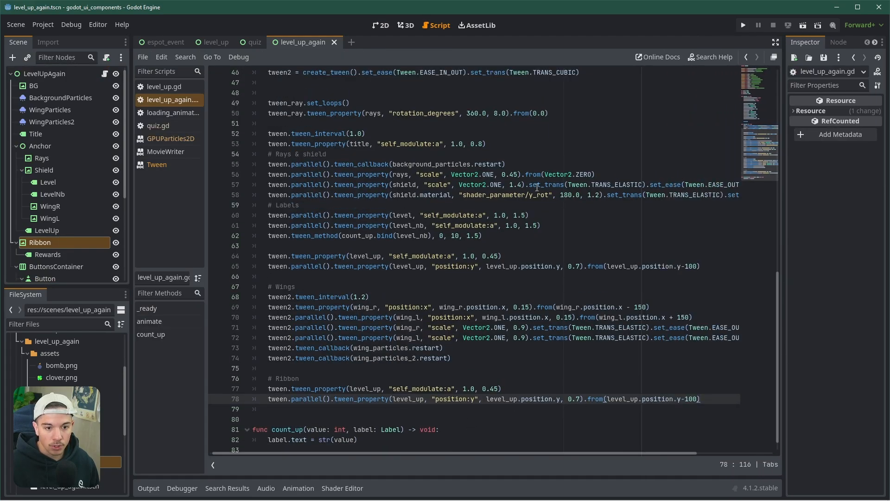
{"action": "left_click_drag", "start_coordinate": [526, 185], "coordinate": [794, 186]}
{"action": "key", "text": "ctrl+c"}
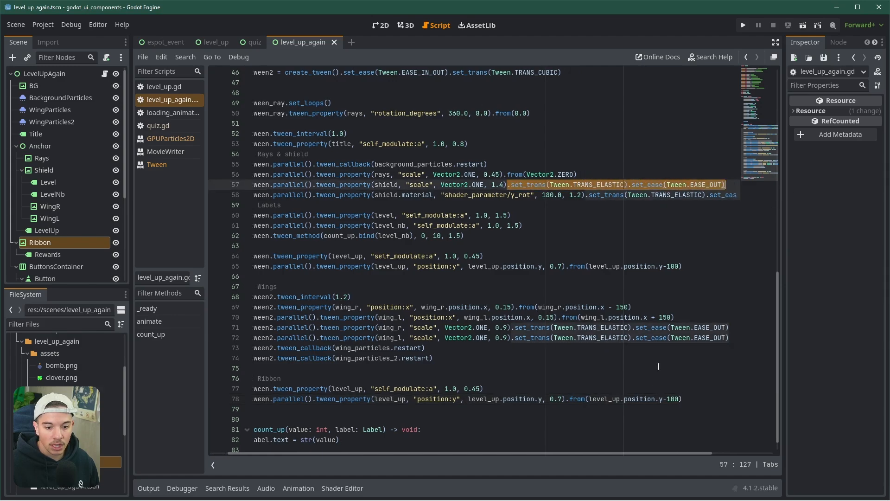
{"action": "left_click", "coordinate": [698, 394]}
{"action": "left_click_drag", "start_coordinate": [693, 400], "coordinate": [569, 402]}
{"action": "key", "text": "ctrl+v"}
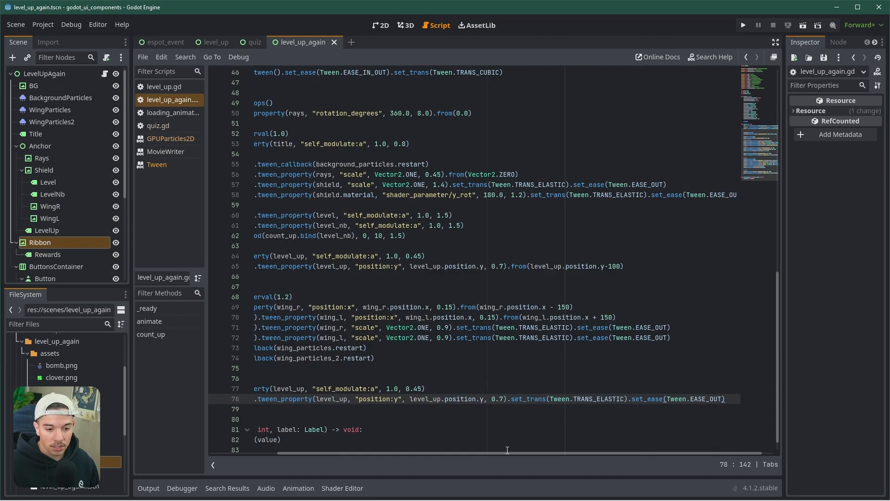
Step: Change the target of the position tween under # Ribbon from level_up to ribbon
{"action": "left_click_drag", "start_coordinate": [499, 453], "coordinate": [396, 453]}
{"action": "double_click", "coordinate": [408, 399]}
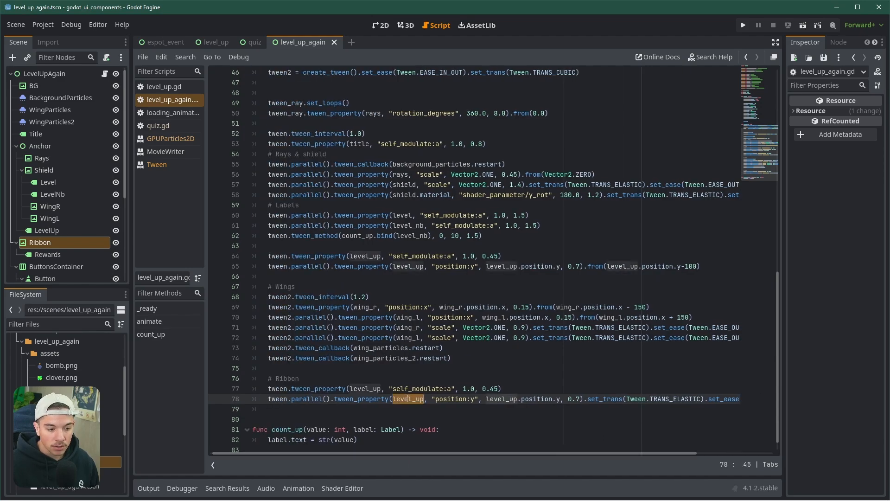
{"action": "type", "text": "ribbon"}
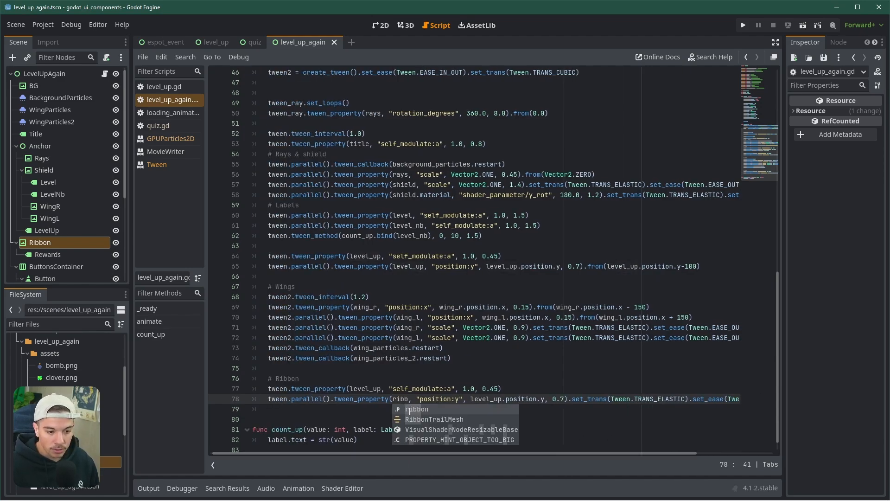
Step: Move the ribbon tween line above the level_up fade line and remove its parallel() call
{"action": "left_click", "coordinate": [378, 394]}
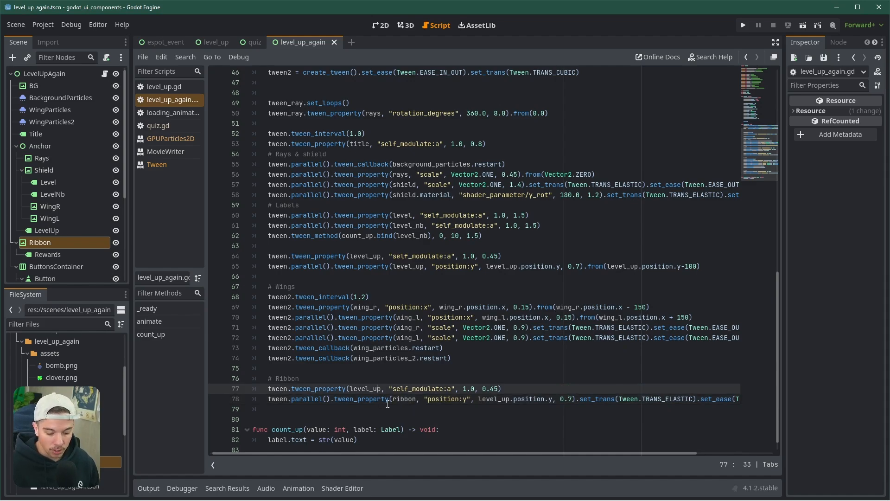
{"action": "key", "text": "alt+Up"}
{"action": "key", "text": "ctrl+shift+Right"}
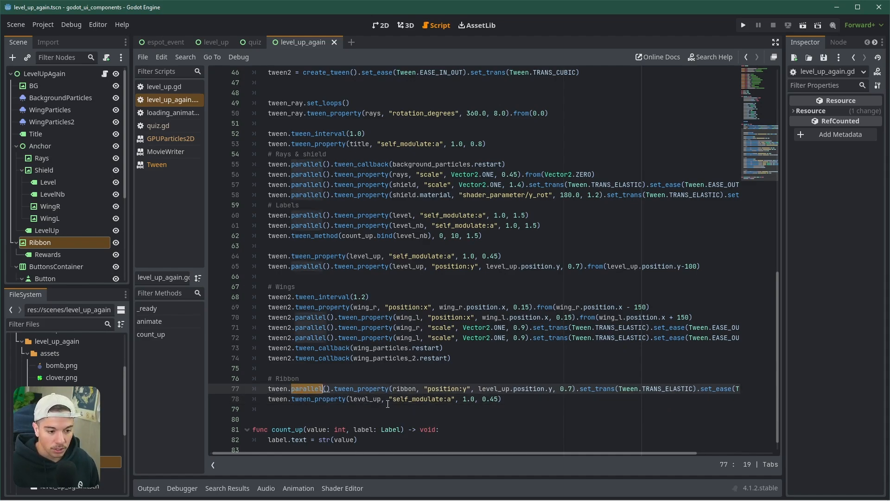
{"action": "key", "text": "BackSpace"}
{"action": "key", "text": "BackSpace"}
{"action": "key", "text": "BackSpace"}
{"action": "key", "text": "BackSpace"}
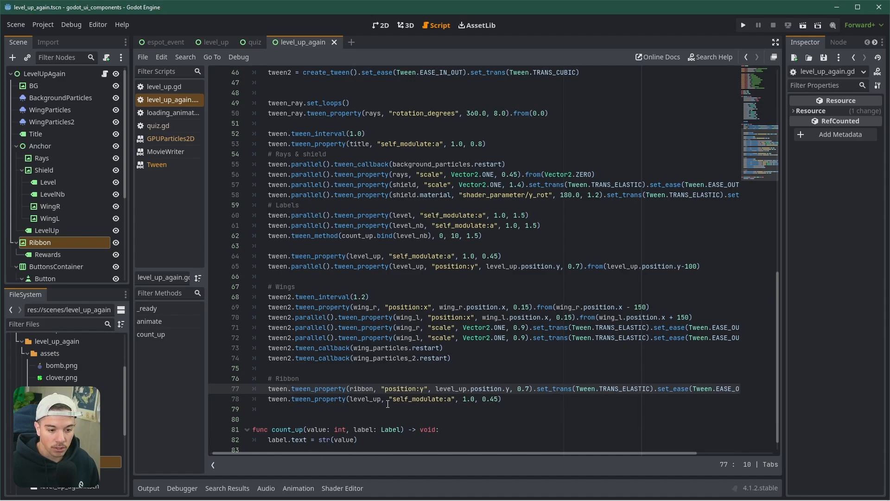
Step: Change the ribbon tween's animated property to "scale:x" and its final value to 1.0
{"action": "double_click", "coordinate": [400, 388]}
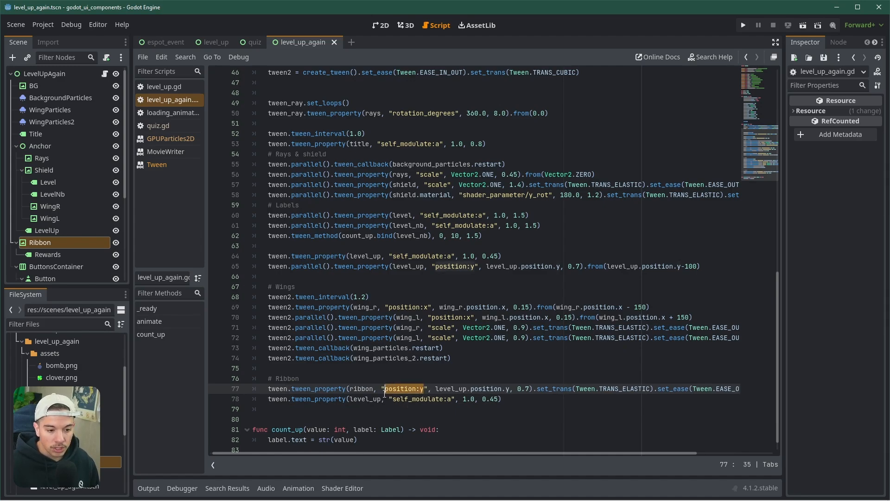
{"action": "type", "text": "scale"}
{"action": "key", "text": "Right"}
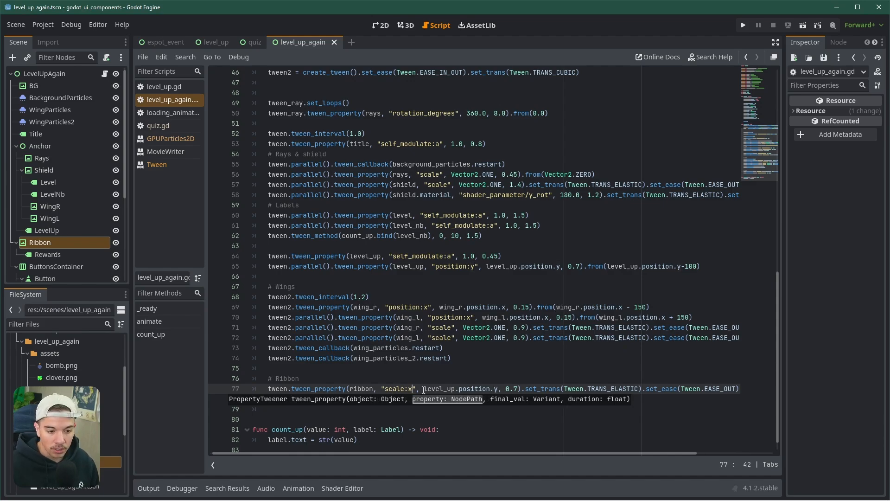
{"action": "left_click_drag", "start_coordinate": [424, 390], "coordinate": [499, 391]}
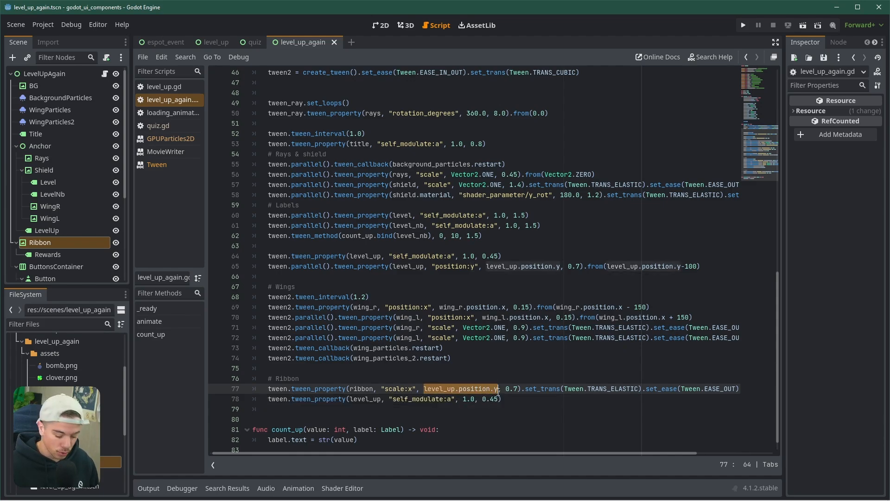
{"action": "type", "text": "1.0"}
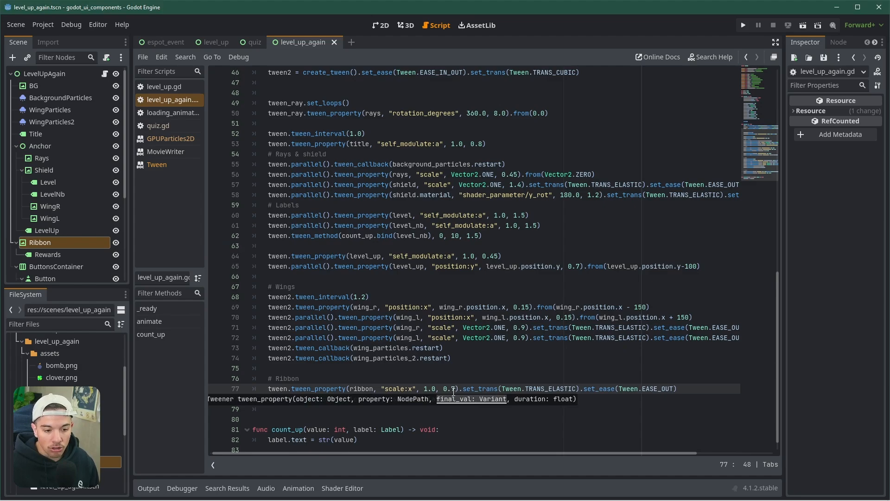
{"action": "double_click", "coordinate": [534, 391]}
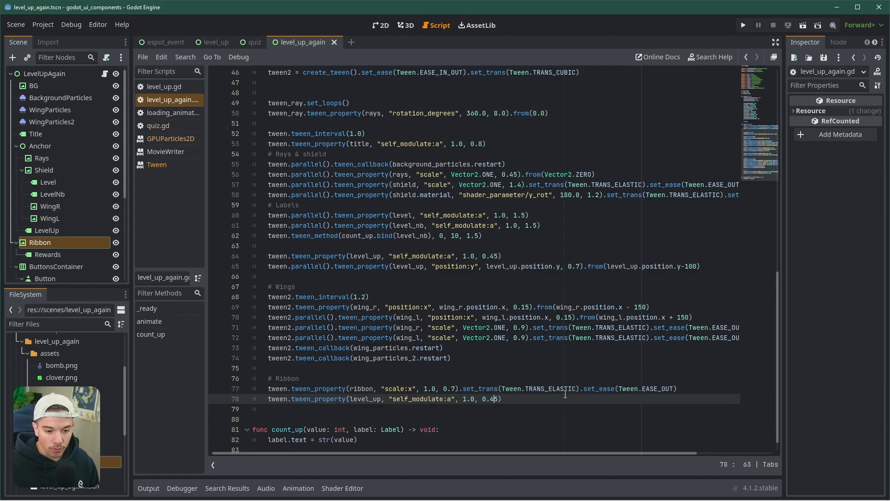
{"action": "double_click", "coordinate": [651, 389]}
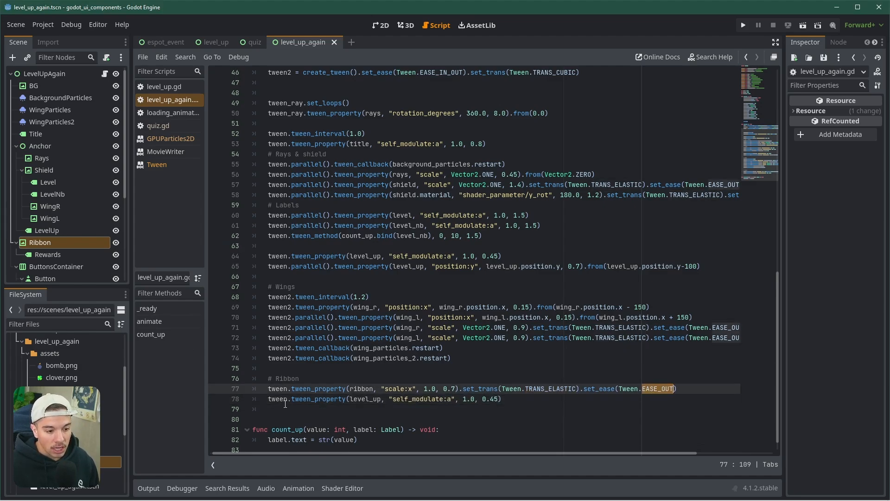
Step: Add parallel() to the fade tween under # Ribbon and change its target to rewards
{"action": "left_click", "coordinate": [289, 400]}
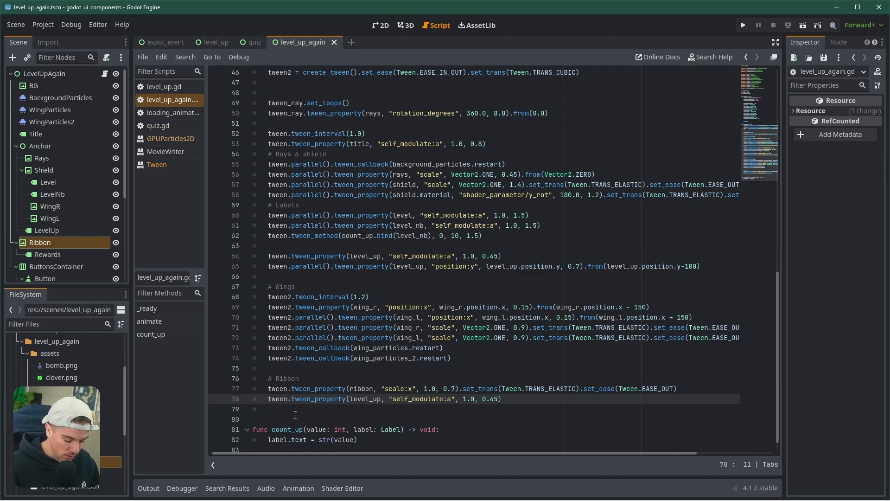
{"action": "type", "text": "parallel()."}
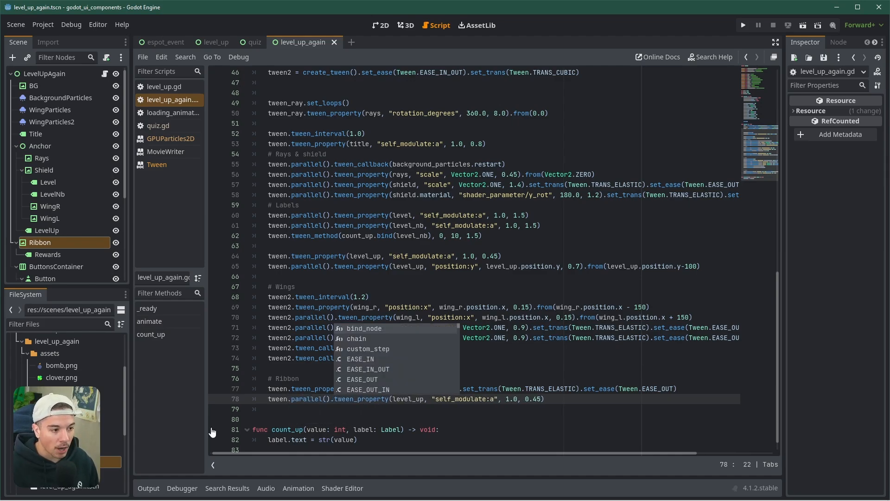
{"action": "double_click", "coordinate": [408, 399]}
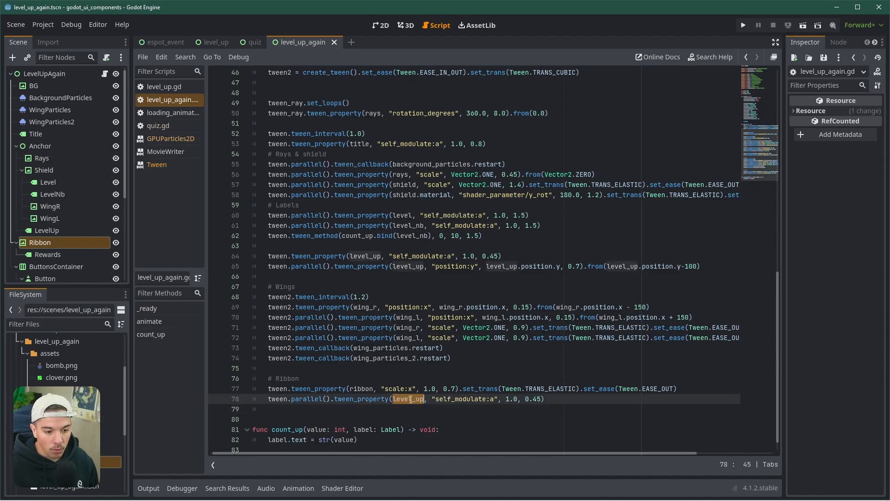
{"action": "type", "text": "rewards"}
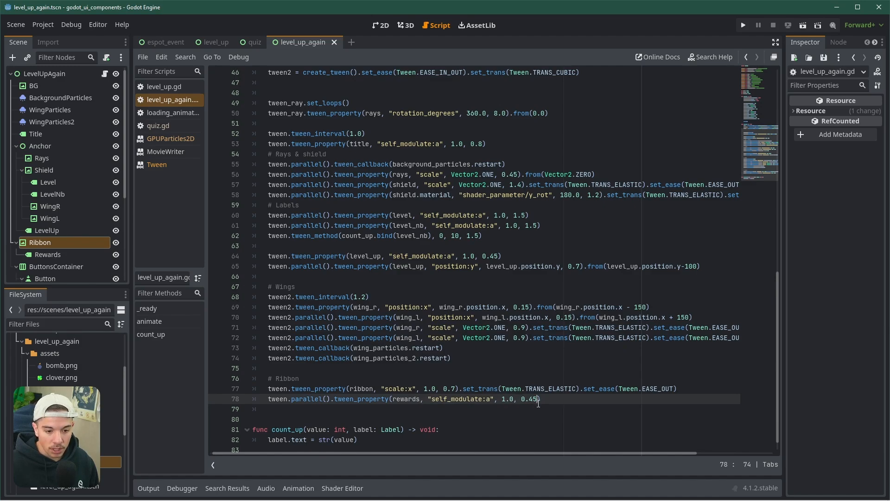
Step: Set the rewards fade tween's duration to 1.2 and save the script
{"action": "key", "text": "BackSpace"}
{"action": "key", "text": "BackSpace"}
{"action": "key", "text": "BackSpace"}
{"action": "key", "text": "BackSpace"}
{"action": "type", "text": "1.2"}
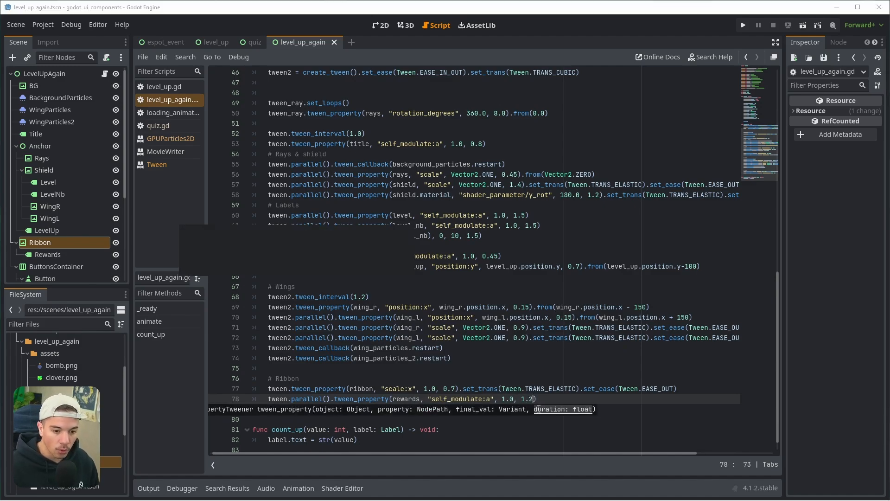
Step: Run the current scene to check the ribbon animation, close the preview, and review the initial values set in _ready()
{"action": "scroll", "coordinate": [348, 401], "scroll_direction": "down", "scroll_amount": 1}
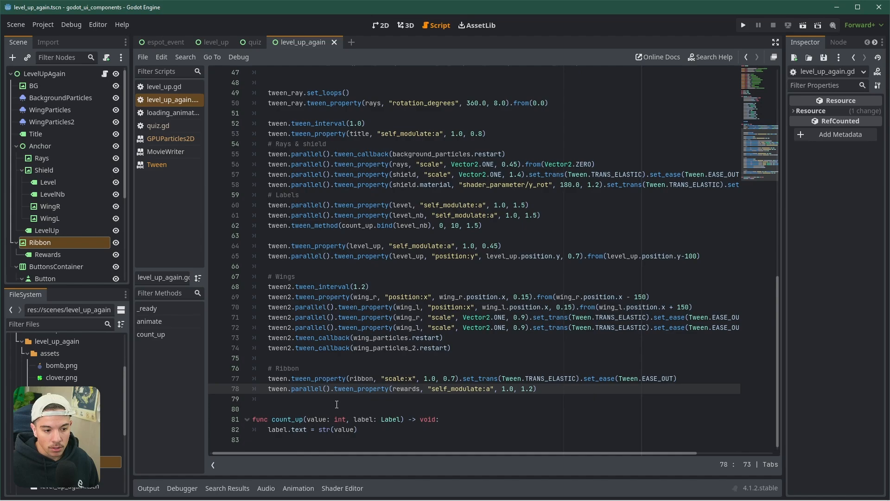
{"action": "double_click", "coordinate": [312, 379]}
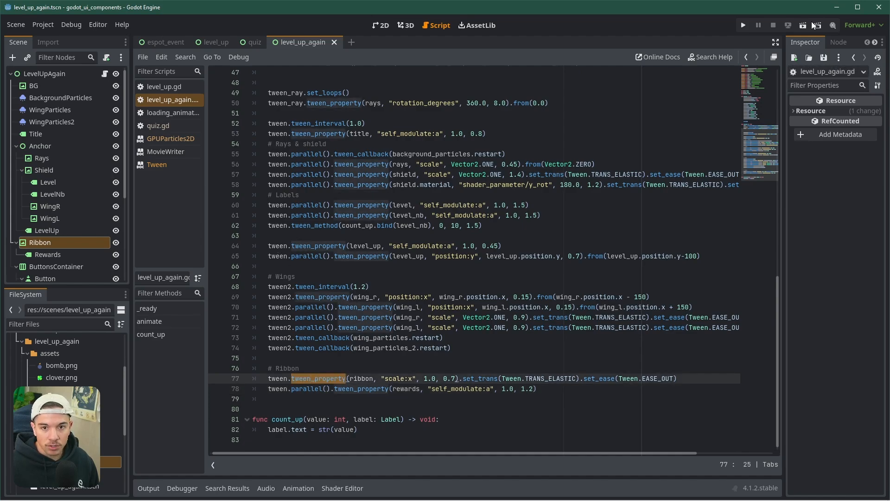
{"action": "key", "text": "F6"}
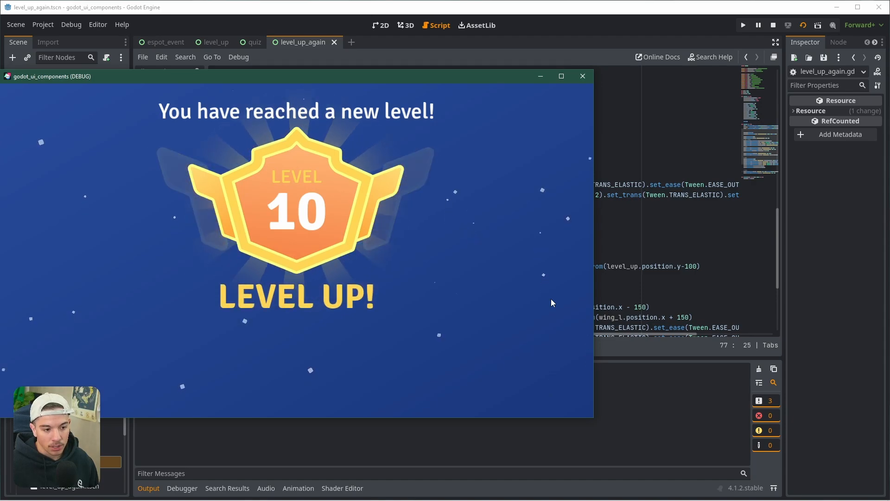
{"action": "left_click", "coordinate": [583, 76]}
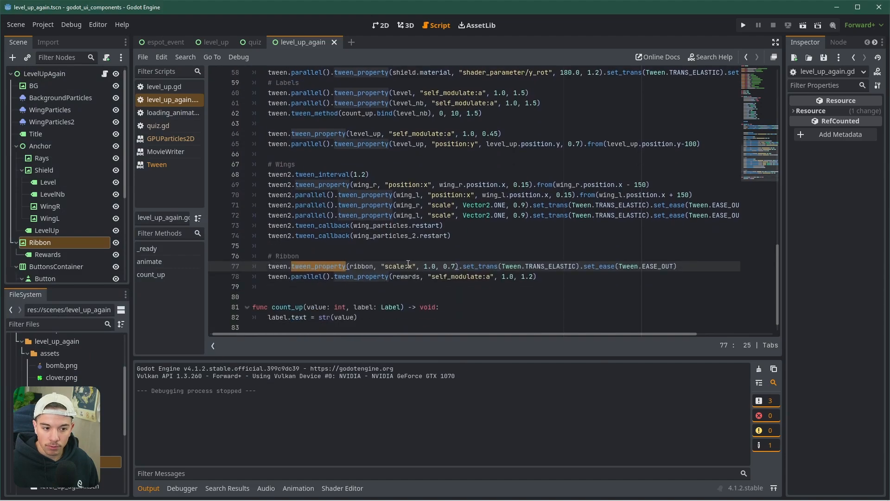
{"action": "scroll", "coordinate": [408, 264], "scroll_direction": "up", "scroll_amount": 10}
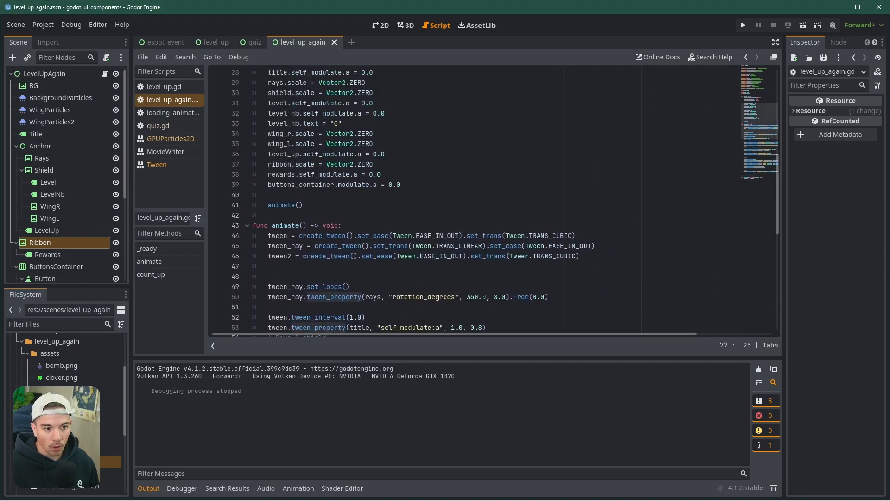
Step: Change the ribbon's initial value in _ready() to ribbon.scale.x = 0.0 and save the script
{"action": "scroll", "coordinate": [316, 134], "scroll_direction": "up", "scroll_amount": 1}
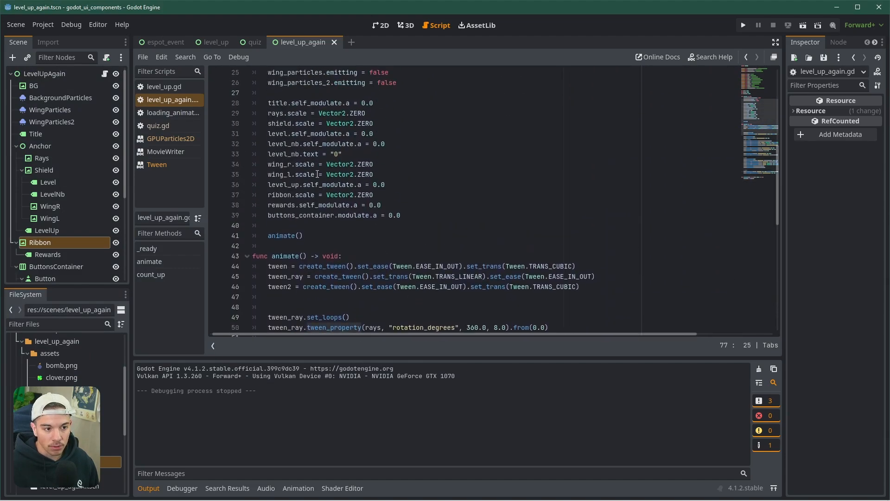
{"action": "left_click", "coordinate": [315, 195]}
{"action": "type", "text": ".x"}
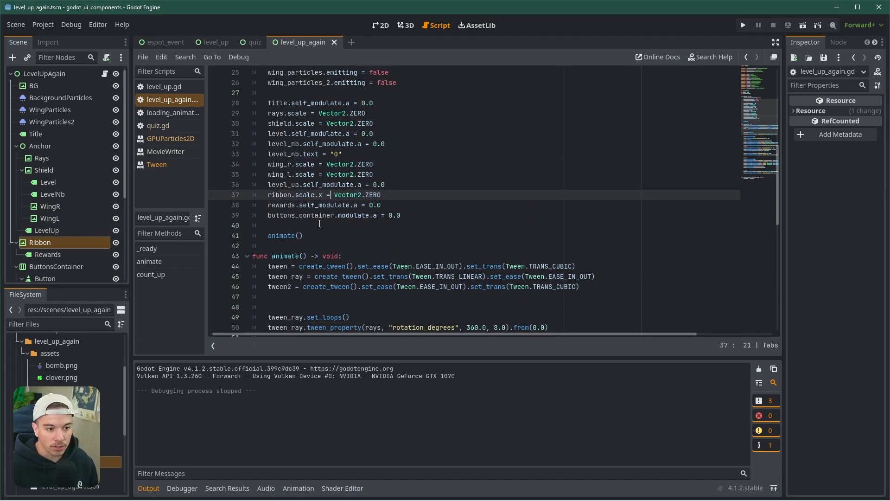
{"action": "key", "text": "ctrl+shift+Right"}
{"action": "key", "text": "ctrl+shift+Right"}
{"action": "type", "text": "1."}
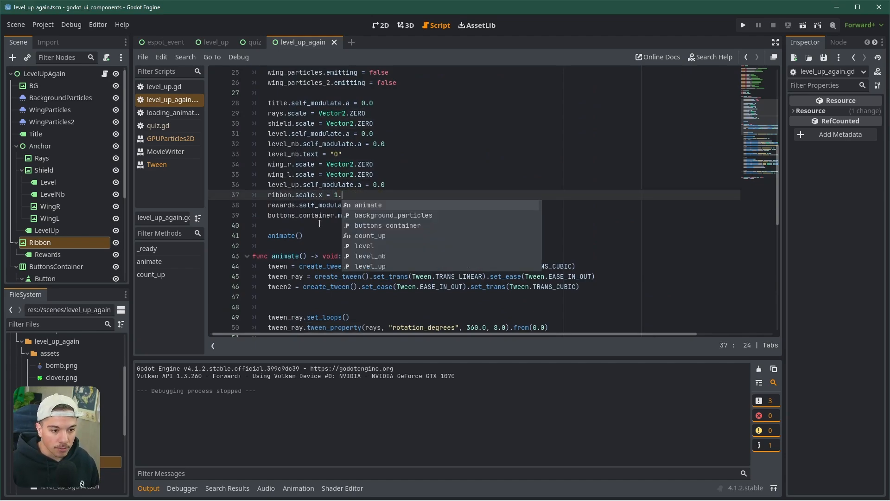
{"action": "key", "text": "BackSpace"}
{"action": "key", "text": "BackSpace"}
{"action": "type", "text": "0.0"}
{"action": "key", "text": "ctrl+s"}
Step: Run the current scene to check the ribbon stretching open, and close the preview
{"action": "double_click", "coordinate": [306, 194]}
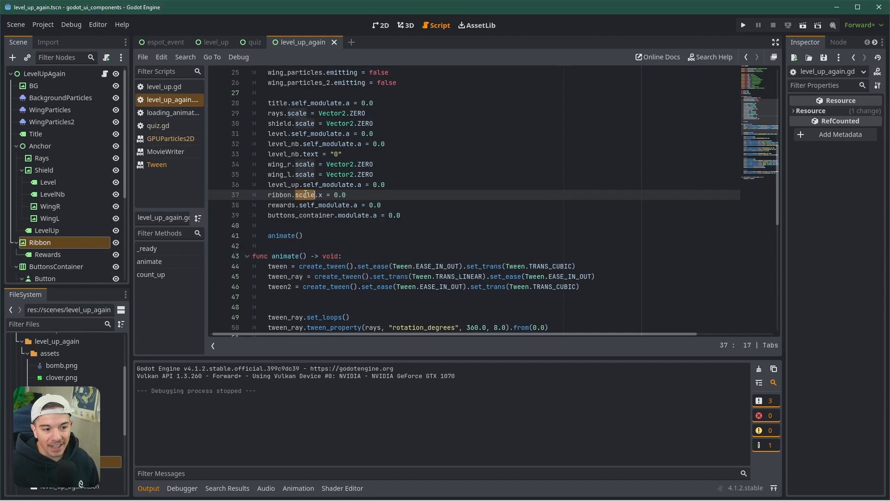
{"action": "left_click", "coordinate": [804, 28]}
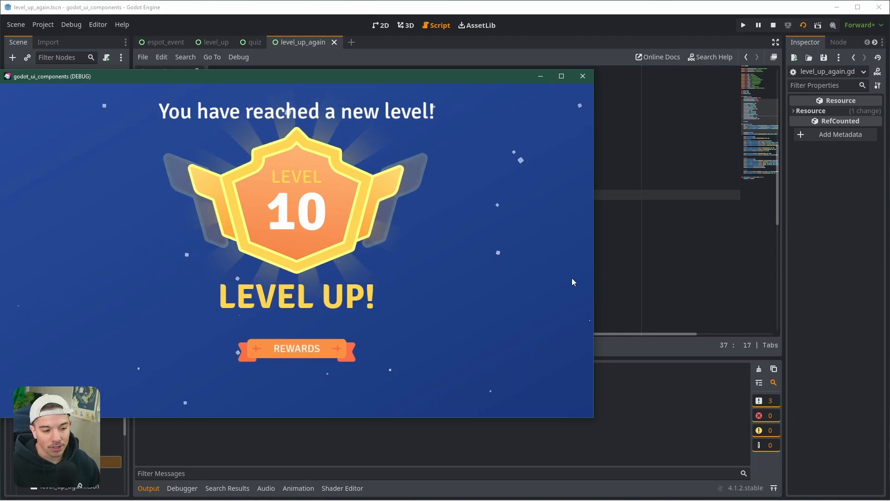
{"action": "left_click", "coordinate": [582, 76]}
Step: Set the duration of the rewards fade tween under # Ribbon to 1 and save the script
{"action": "scroll", "coordinate": [423, 320], "scroll_direction": "down", "scroll_amount": 8}
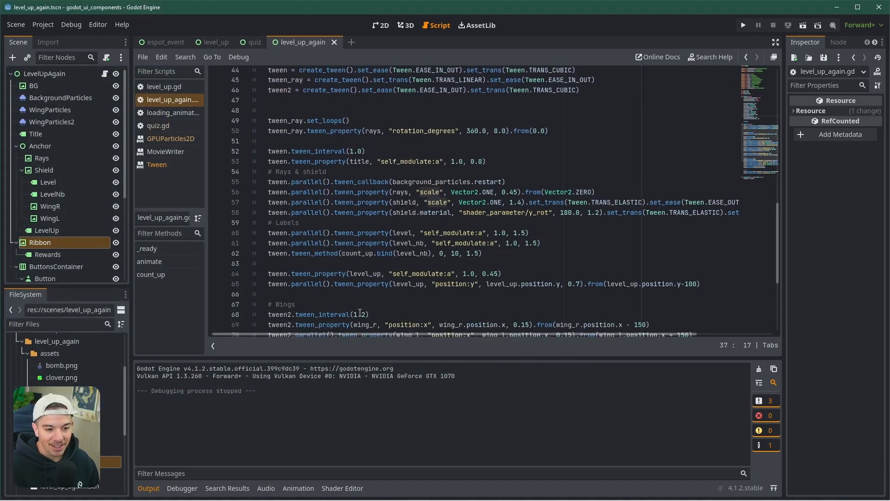
{"action": "left_click", "coordinate": [533, 266]}
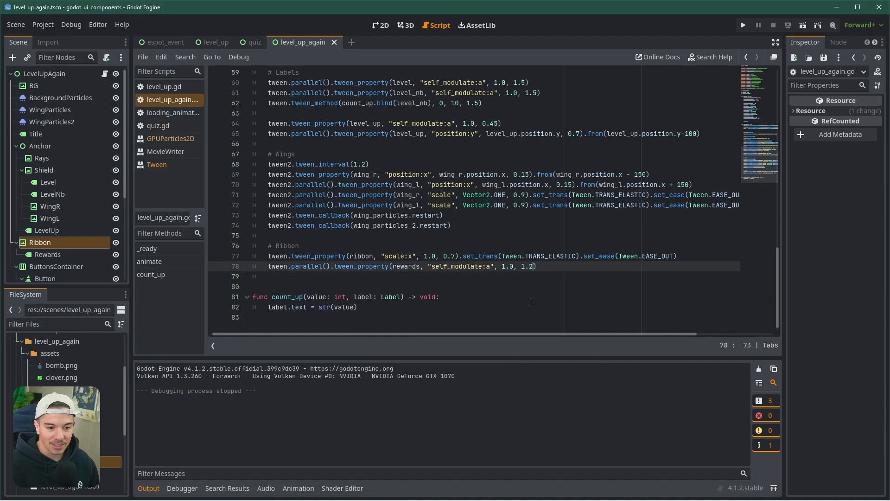
{"action": "key", "text": "BackSpace"}
{"action": "key", "text": "BackSpace"}
{"action": "key", "text": "ctrl+s"}
Step: Set the ribbon "scale:x" tween's duration to 0.65 and save the script
{"action": "left_click", "coordinate": [463, 258]}
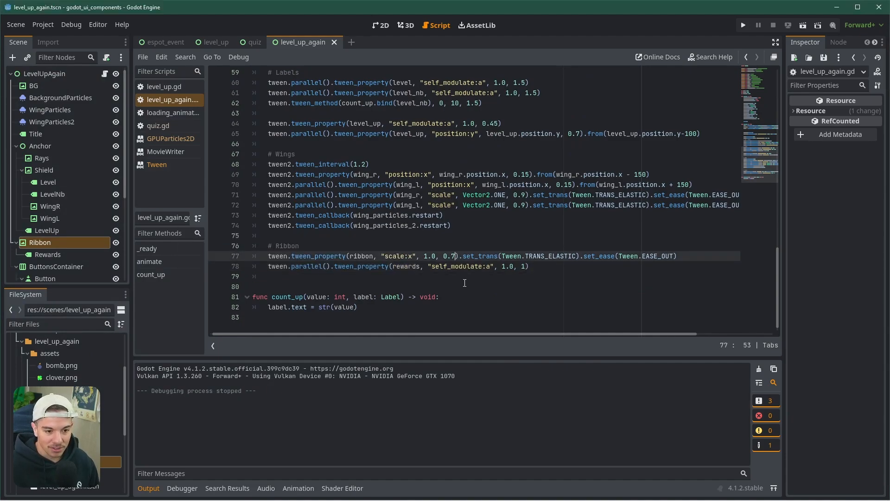
{"action": "key", "text": "BackSpace"}
{"action": "type", "text": "6"}
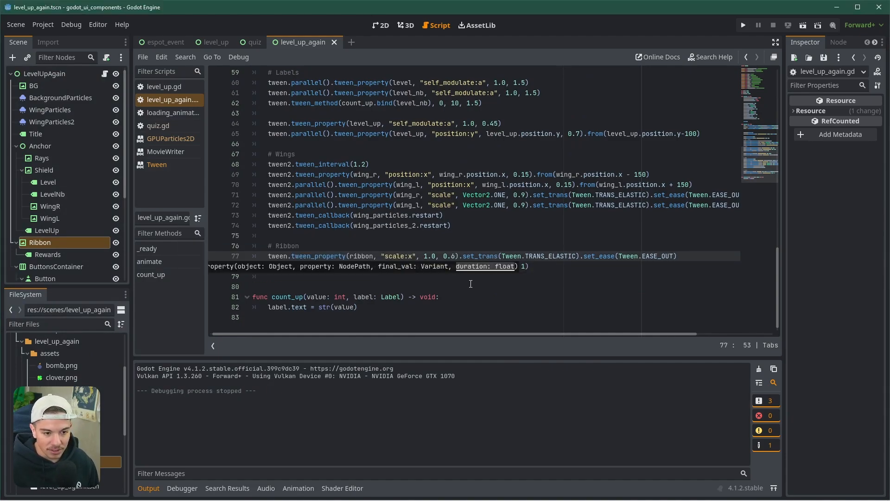
{"action": "type", "text": "5"}
{"action": "key", "text": "ctrl+s"}
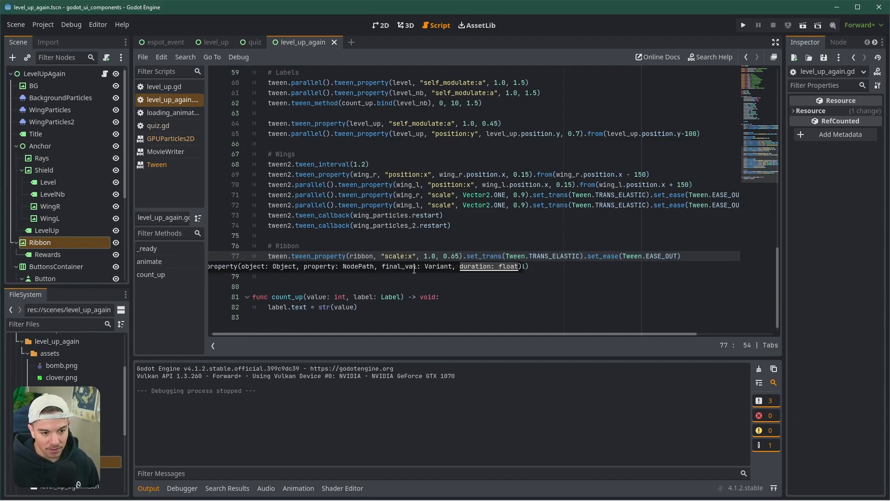
Step: Examine the reward buttons in the 2D view and the ButtonsContainer's child nodes, and return to the level_up_again script
{"action": "left_click", "coordinate": [354, 275]}
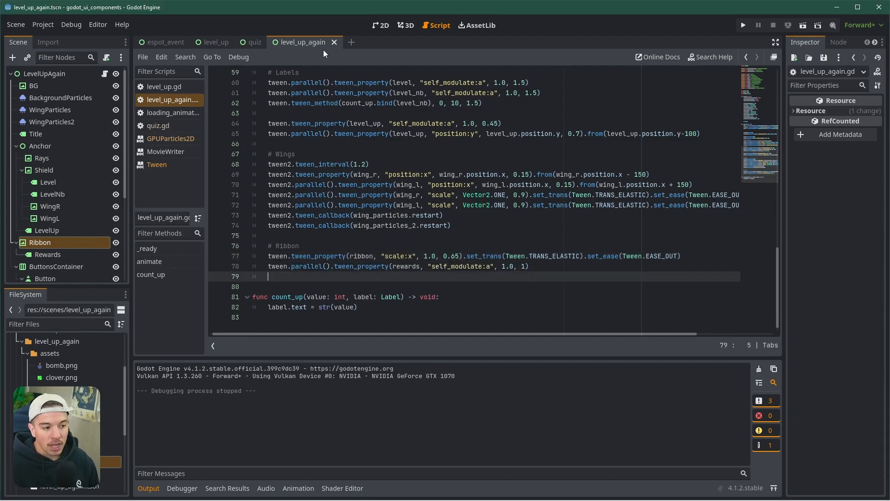
{"action": "left_click", "coordinate": [381, 25]}
{"action": "scroll", "coordinate": [407, 229], "scroll_direction": "down", "scroll_amount": 3}
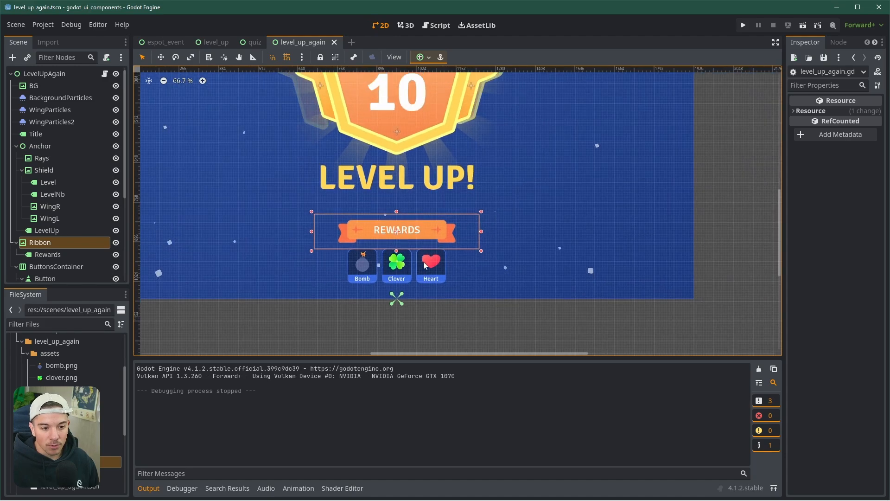
{"action": "scroll", "coordinate": [383, 277], "scroll_direction": "up", "scroll_amount": 2}
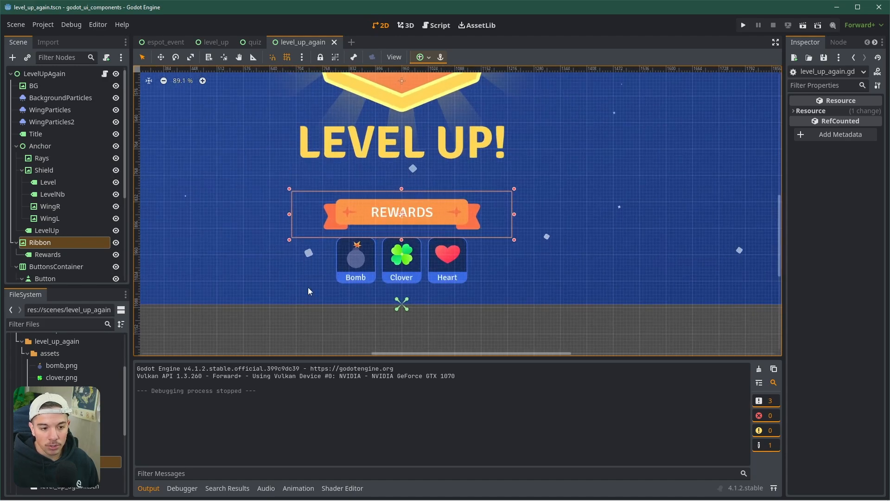
{"action": "scroll", "coordinate": [54, 255], "scroll_direction": "down", "scroll_amount": 2}
{"action": "left_click", "coordinate": [52, 213]}
{"action": "left_click", "coordinate": [23, 226]}
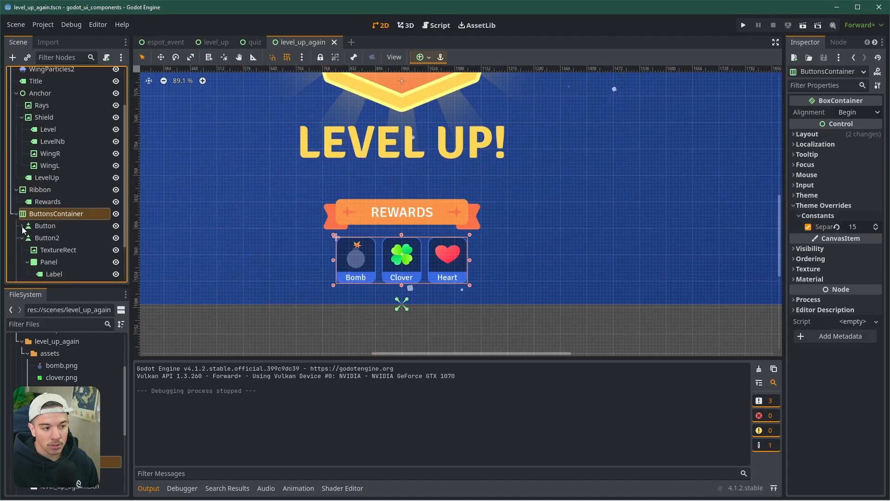
{"action": "left_click", "coordinate": [22, 238]}
{"action": "scroll", "coordinate": [53, 244], "scroll_direction": "up", "scroll_amount": 1}
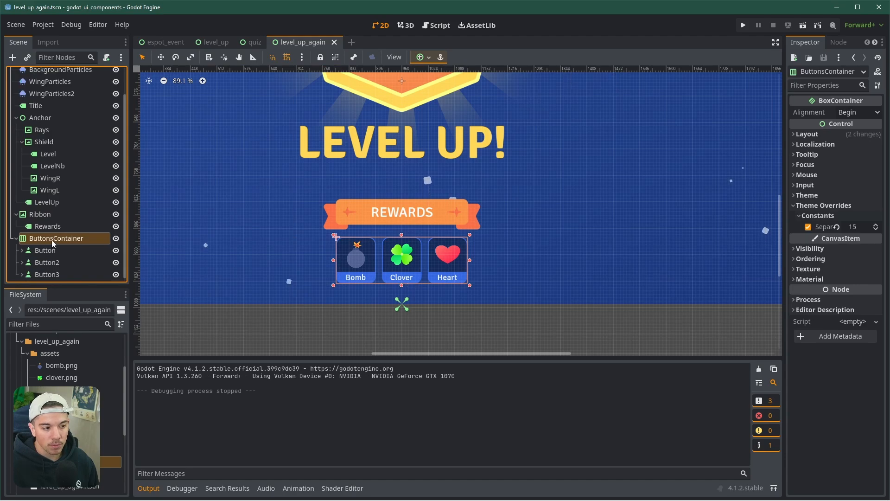
{"action": "scroll", "coordinate": [106, 84], "scroll_direction": "up", "scroll_amount": 2}
{"action": "left_click", "coordinate": [105, 74]}
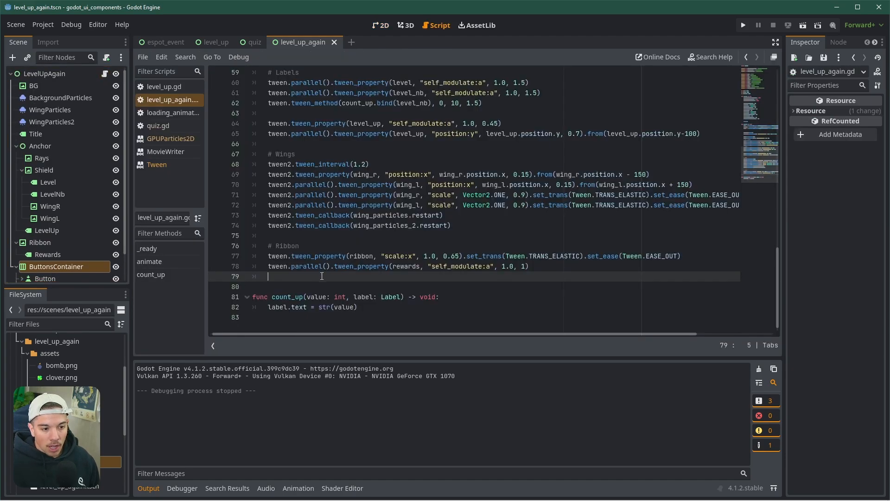
Step: Add a loop header "for child in buttons_container:" below the ribbon tweens in animate()
{"action": "key", "text": "Return"}
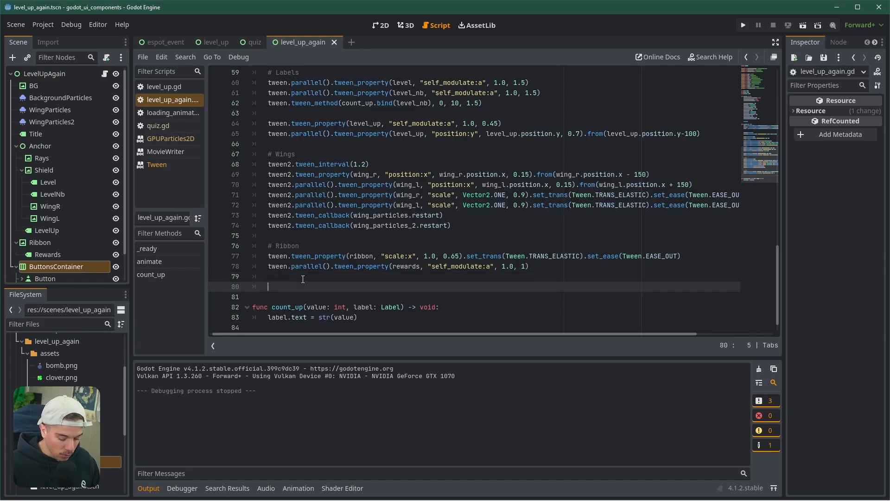
{"action": "type", "text": "for "}
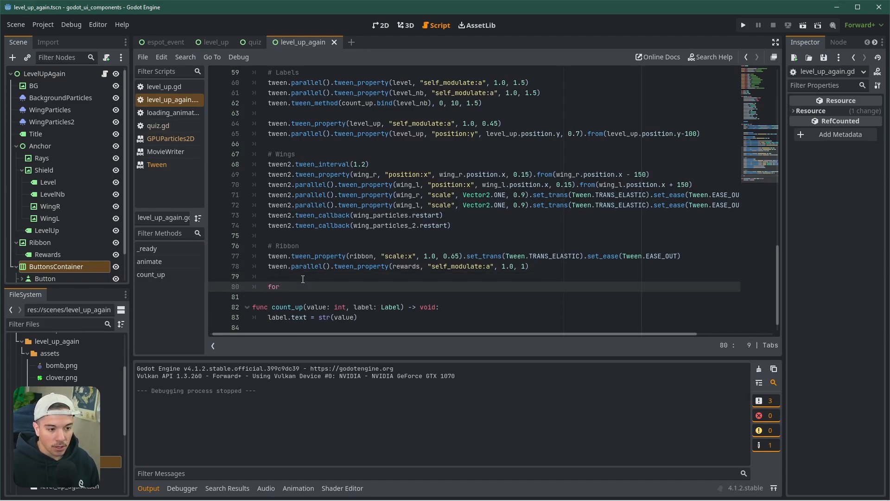
{"action": "type", "text": "child in b"}
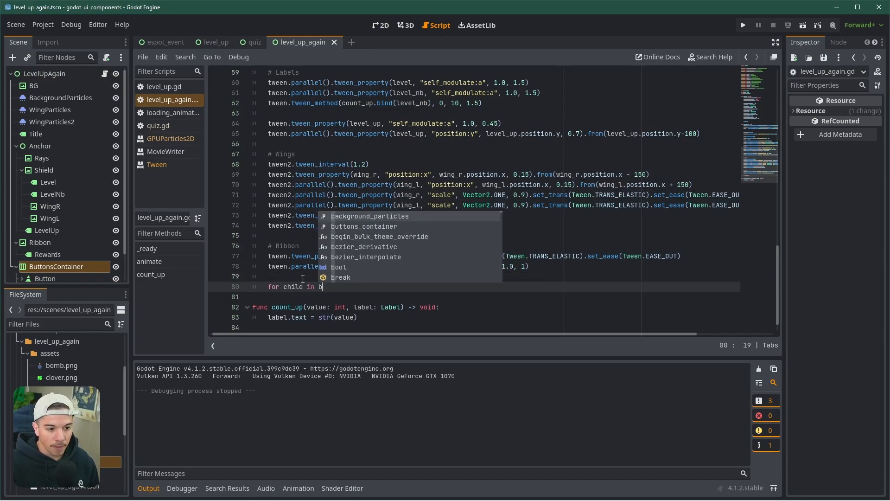
{"action": "type", "text": "utt"}
{"action": "key", "text": "Return"}
{"action": "type", "text": ":"}
{"action": "key", "text": "Return"}
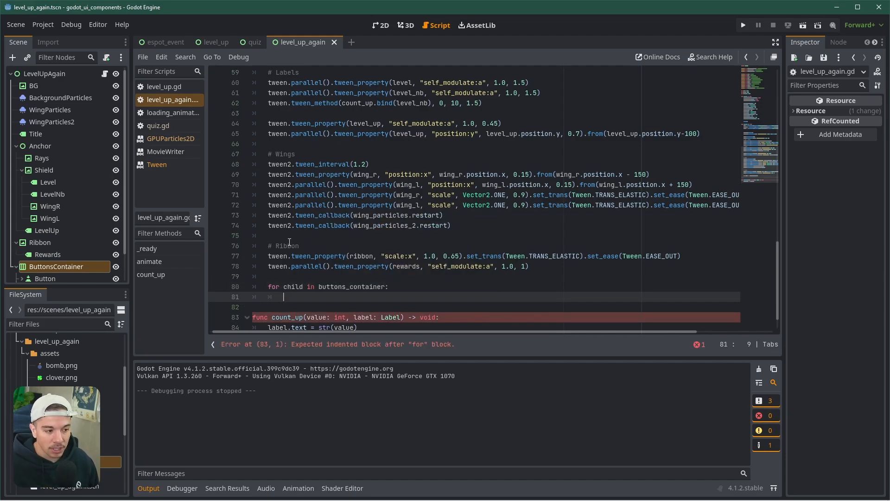
Step: Give the buttons_container loop a pass body, save the script, and cut the whole loop out of animate()
{"action": "scroll", "coordinate": [266, 263], "scroll_direction": "down", "scroll_amount": 1}
{"action": "scroll", "coordinate": [309, 288], "scroll_direction": "up", "scroll_amount": 8}
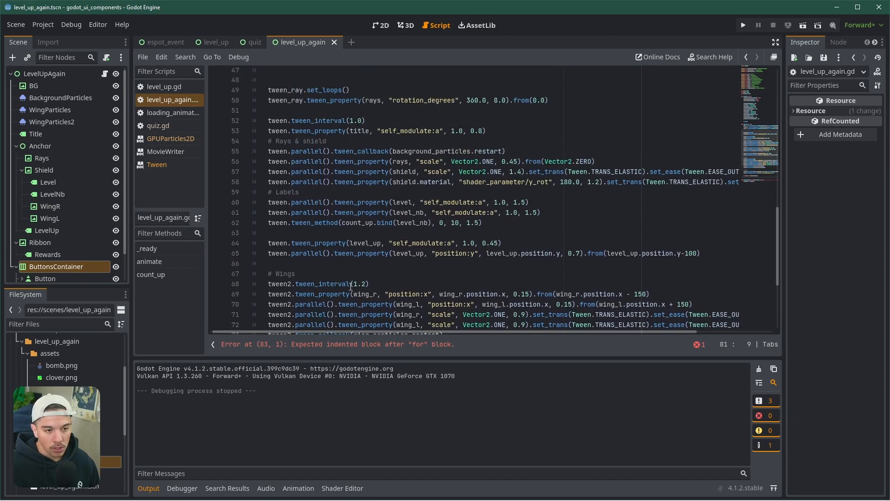
{"action": "scroll", "coordinate": [299, 287], "scroll_direction": "down", "scroll_amount": 7}
{"action": "type", "text": "pass"}
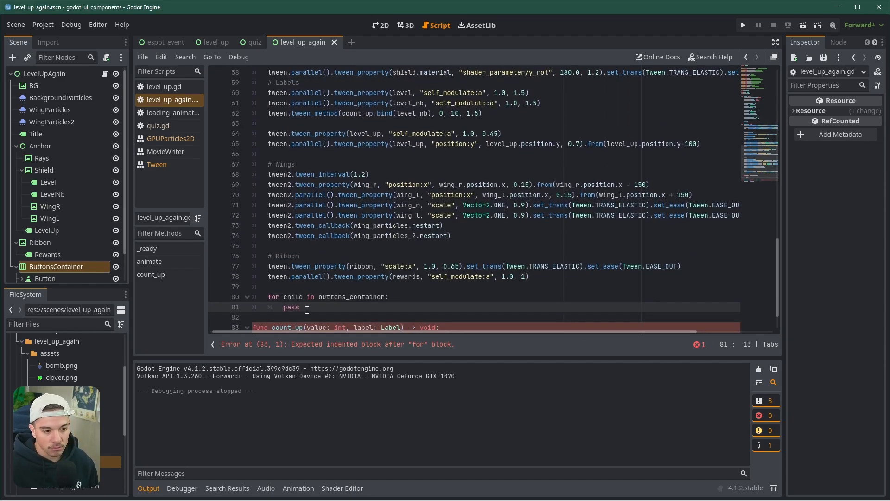
{"action": "key", "text": "ctrl+s"}
{"action": "left_click_drag", "start_coordinate": [307, 308], "coordinate": [266, 297]}
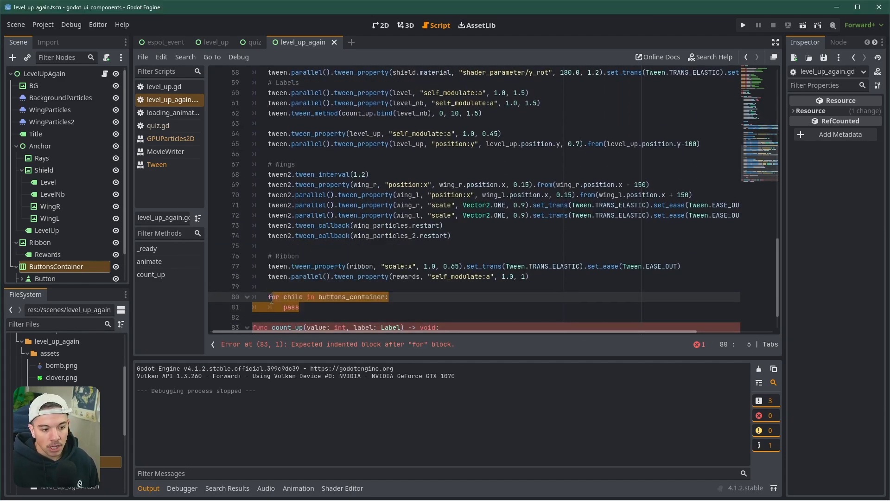
{"action": "scroll", "coordinate": [417, 200], "scroll_direction": "up", "scroll_amount": 10}
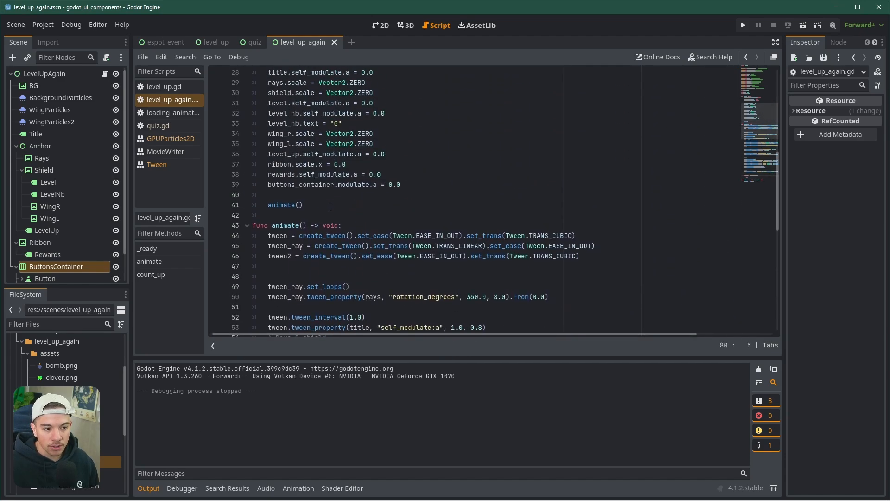
Step: Try nudging the ButtonsContainer downward in the 2D view and undo the move
{"action": "left_click", "coordinate": [44, 268]}
{"action": "left_click", "coordinate": [385, 28]}
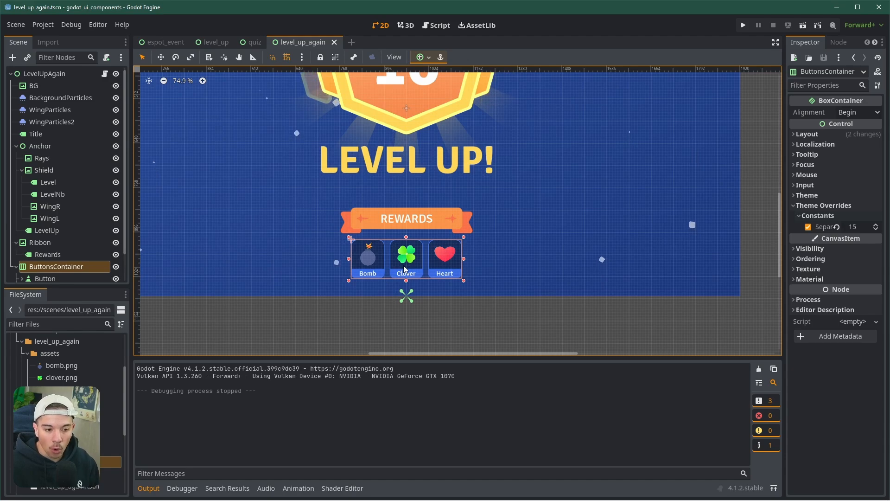
{"action": "key", "text": "Down"}
{"action": "key", "text": "Down"}
{"action": "key", "text": "Down"}
{"action": "key", "text": "Down"}
{"action": "key", "text": "Down"}
{"action": "key", "text": "Down"}
{"action": "key", "text": "Down"}
{"action": "key", "text": "Down"}
{"action": "key", "text": "Down"}
{"action": "key", "text": "Down"}
{"action": "key", "text": "Down"}
{"action": "key", "text": "Down"}
{"action": "key", "text": "Down"}
{"action": "key", "text": "Down"}
{"action": "key", "text": "Down"}
{"action": "key", "text": "Down"}
{"action": "key", "text": "Down"}
{"action": "key", "text": "Down"}
{"action": "key", "text": "Down"}
{"action": "key", "text": "Down"}
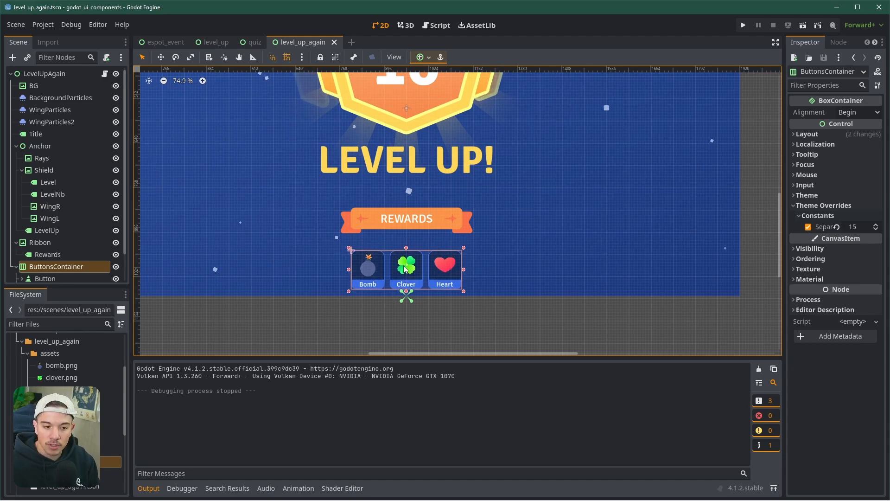
{"action": "key", "text": "ctrl+z"}
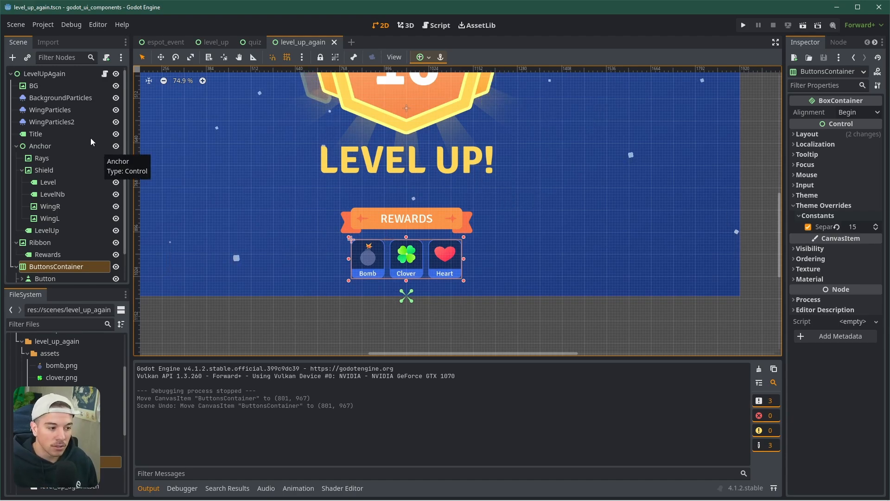
Step: Paste the buttons_container loop into _ready(), below the initial values and before the animate() call
{"action": "left_click", "coordinate": [104, 76]}
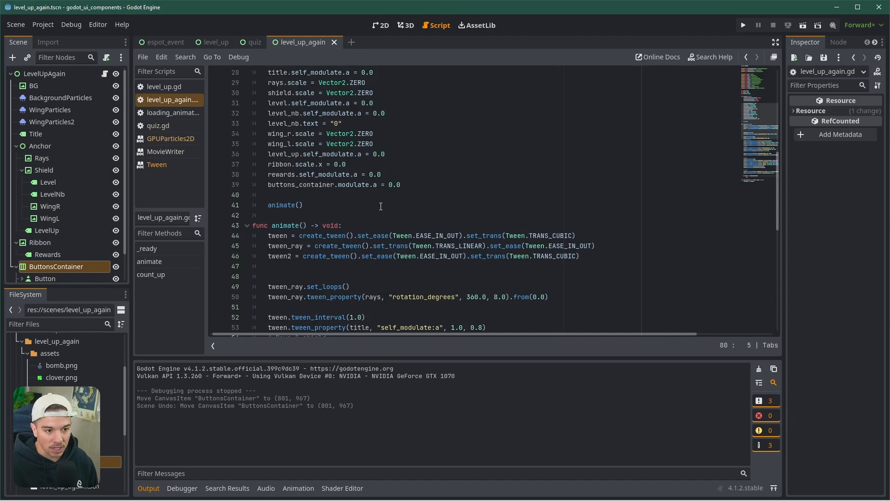
{"action": "scroll", "coordinate": [381, 206], "scroll_direction": "up", "scroll_amount": 4}
{"action": "scroll", "coordinate": [408, 232], "scroll_direction": "down", "scroll_amount": 2}
{"action": "left_click", "coordinate": [429, 247]}
{"action": "key", "text": "Return"}
{"action": "key", "text": "Return"}
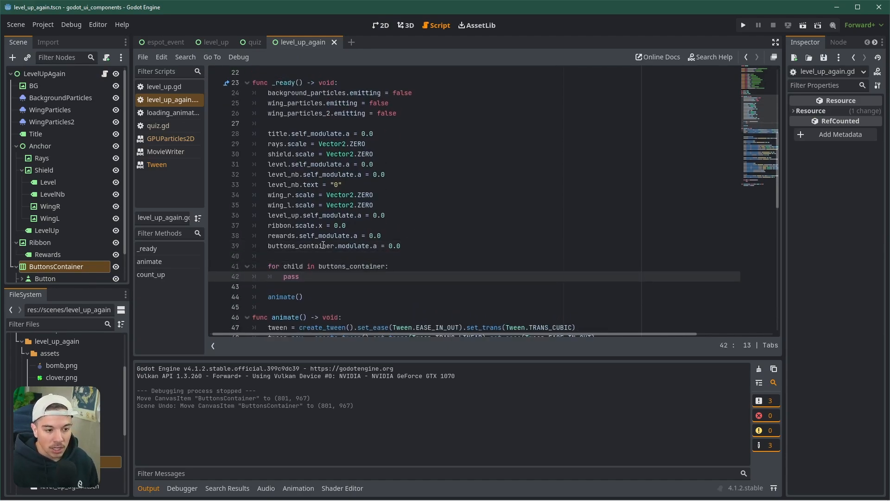
Step: Remove the buttons_container.modulate.a = 0.0 line and its leftover blank line from _ready()
{"action": "double_click", "coordinate": [323, 244]}
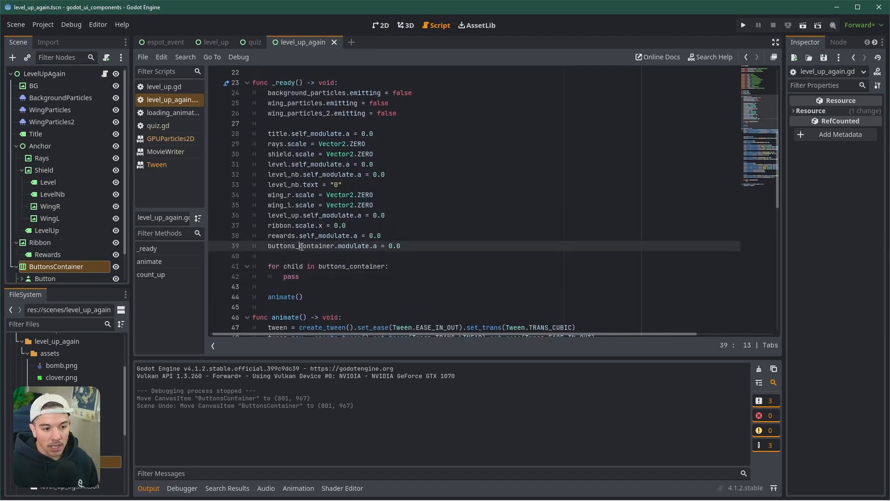
{"action": "double_click", "coordinate": [354, 245]}
{"action": "left_click", "coordinate": [422, 246]}
{"action": "left_click_drag", "start_coordinate": [423, 247], "coordinate": [268, 246]}
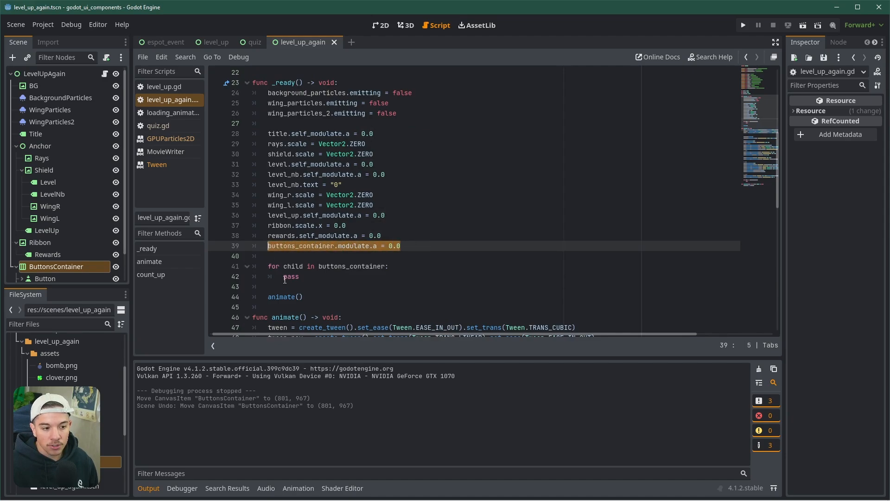
{"action": "key", "text": "ctrl+x"}
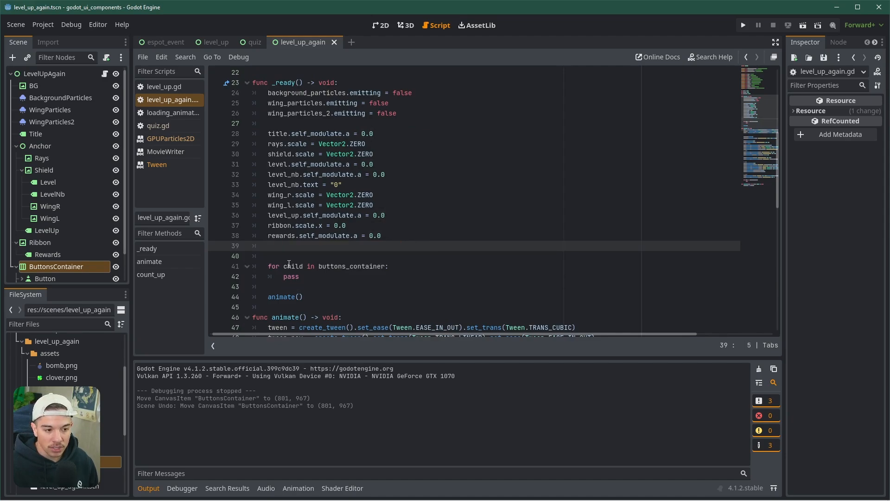
{"action": "key", "text": "BackSpace"}
{"action": "key", "text": "BackSpace"}
Step: Replace pass in the _ready() loop with child.self_modulate.a = 0.0, reusing a copy of the rewards line
{"action": "key", "text": "ctrl+shift+d"}
{"action": "key", "text": "alt+Down"}
{"action": "key", "text": "alt+Down"}
{"action": "key", "text": "alt+Down"}
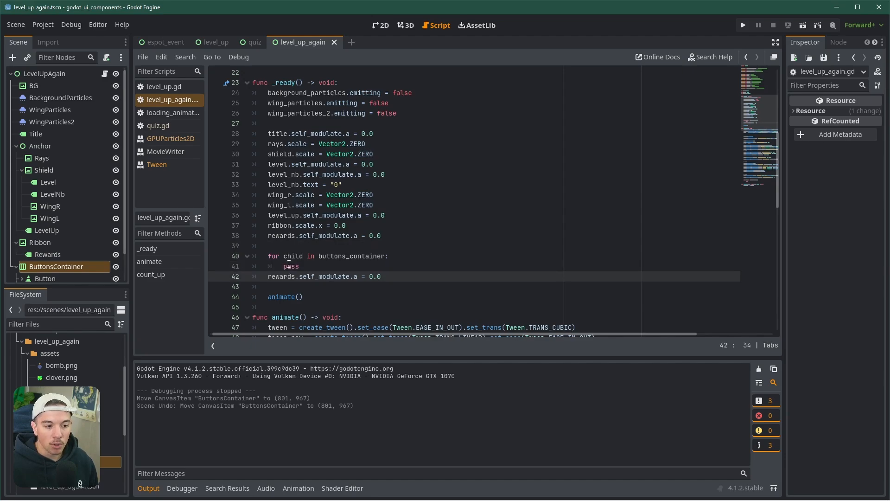
{"action": "key", "text": "Up"}
{"action": "key", "text": "ctrl+shift+k"}
{"action": "key", "text": "ctrl+Left"}
{"action": "key", "text": "Tab"}
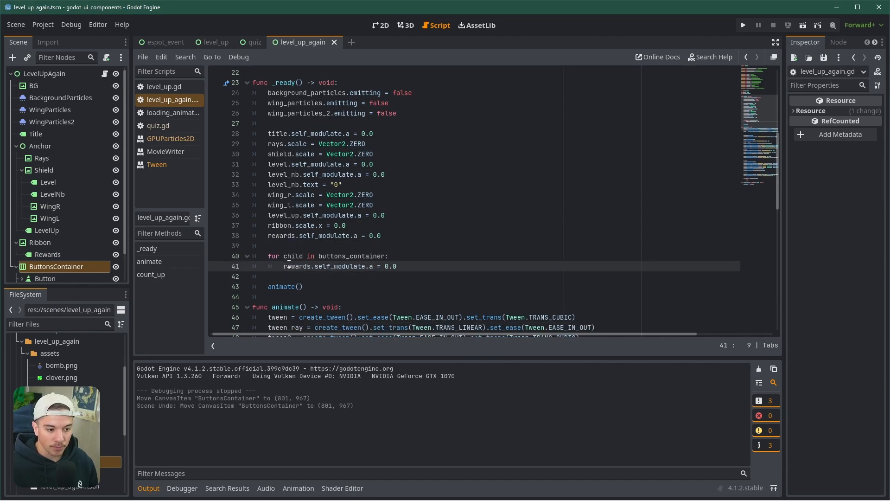
{"action": "double_click", "coordinate": [289, 264]}
{"action": "type", "text": "child"}
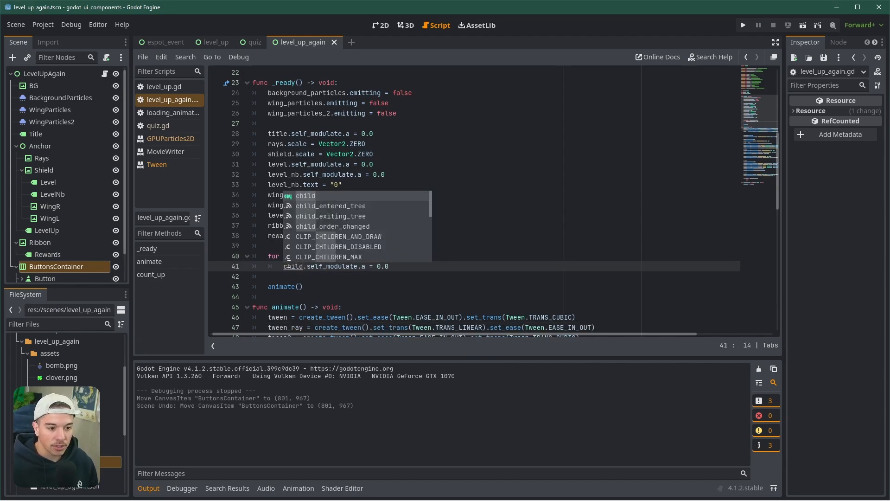
Step: Save the script and, with the output panel collapsed, add four blank lines below pass in the animate() buttons loop
{"action": "key", "text": "ctrl+s"}
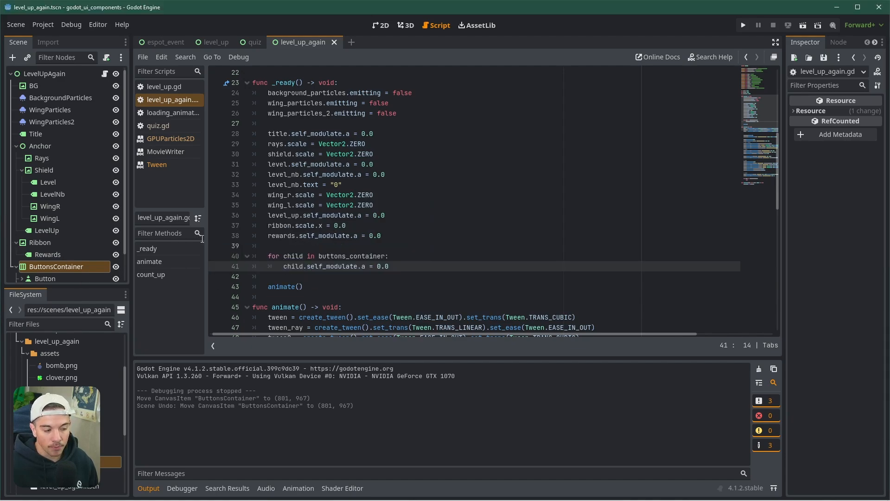
{"action": "scroll", "coordinate": [296, 274], "scroll_direction": "down", "scroll_amount": 10}
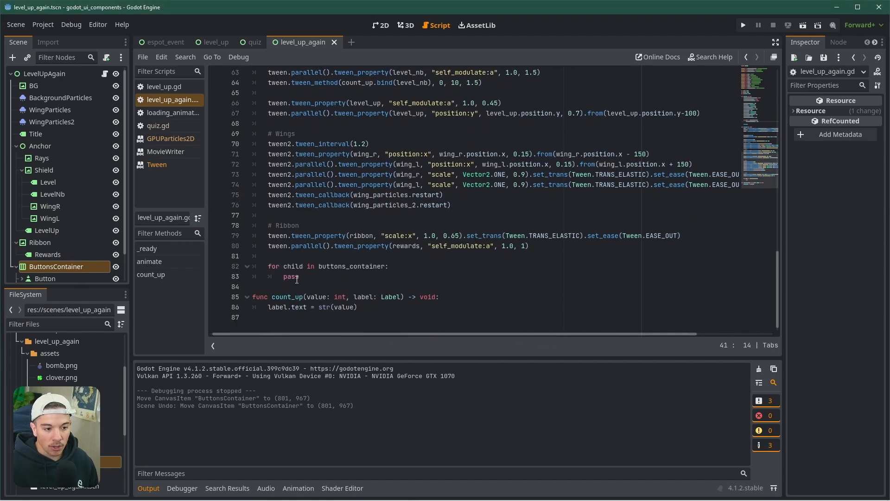
{"action": "left_click", "coordinate": [293, 278]}
{"action": "left_click", "coordinate": [148, 488]}
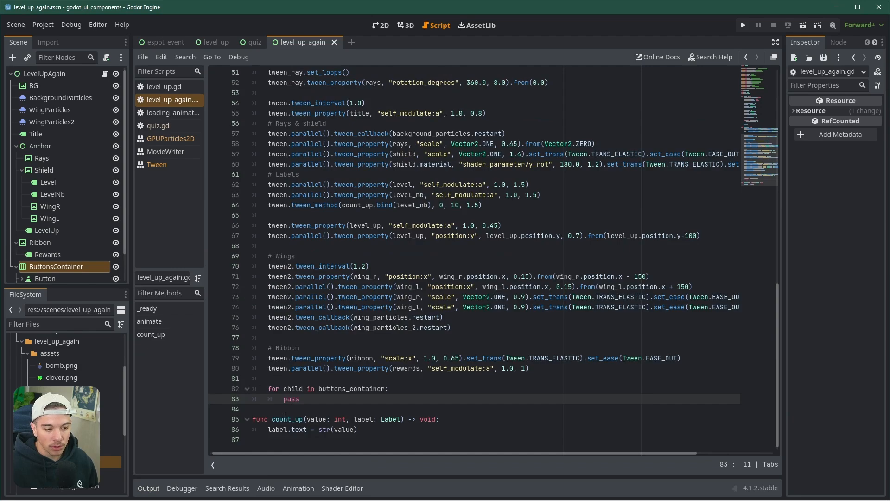
{"action": "key", "text": "Return"}
{"action": "key", "text": "Return"}
{"action": "key", "text": "Return"}
{"action": "key", "text": "Return"}
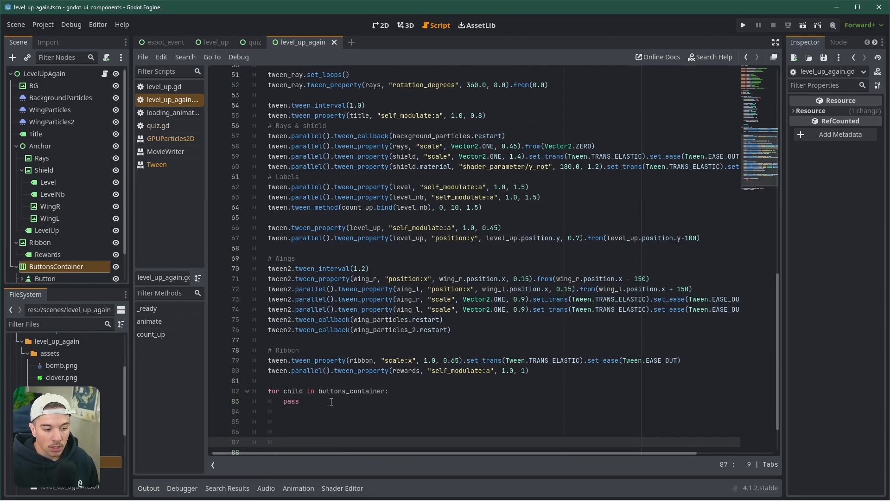
{"action": "scroll", "coordinate": [352, 397], "scroll_direction": "down", "scroll_amount": 2}
Step: Replace pass in the animate() loop with child.tween_property(rewards, "self_modulate:a", 1.0, 1), reusing the call from the rewards line
{"action": "left_click", "coordinate": [305, 359]}
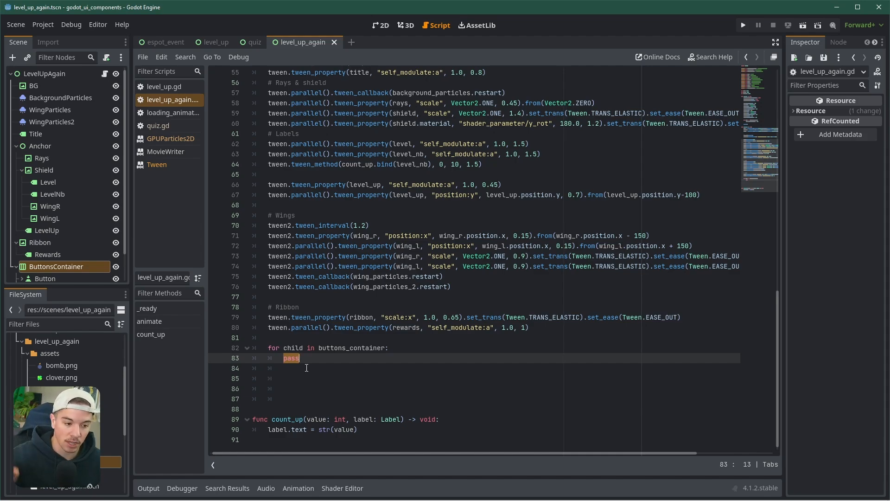
{"action": "type", "text": "child"}
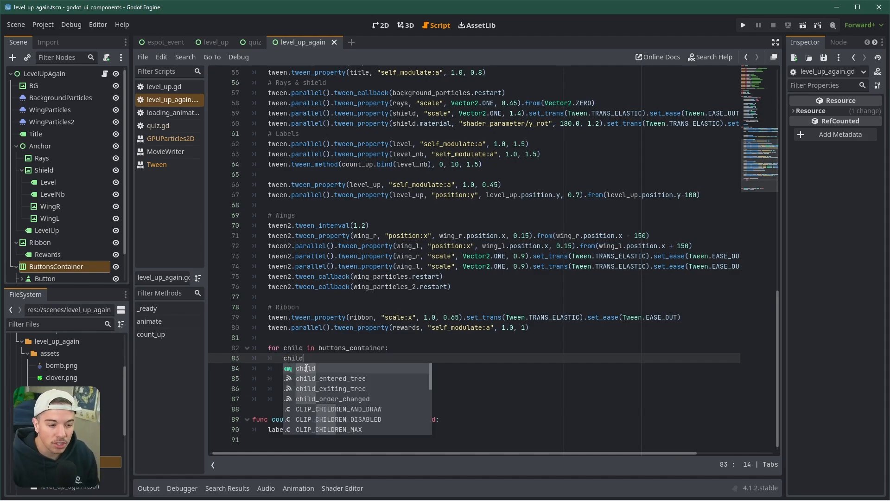
{"action": "left_click", "coordinate": [454, 274]}
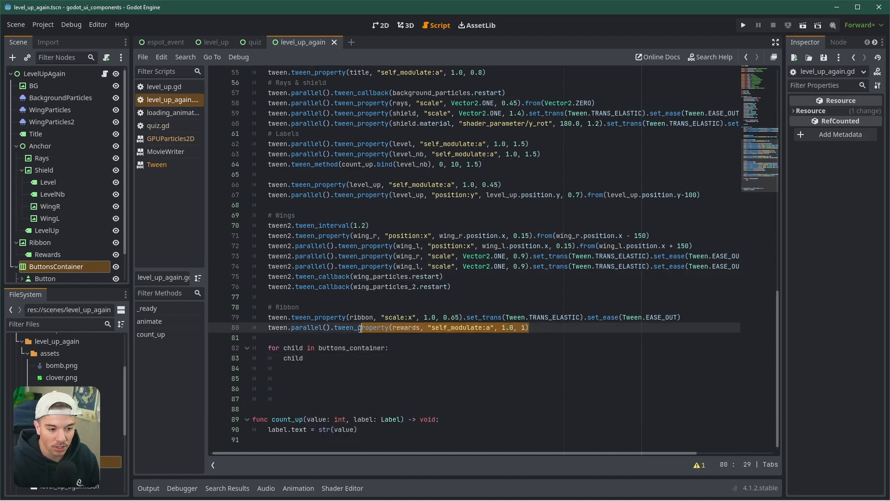
{"action": "left_click", "coordinate": [316, 359]}
{"action": "key", "text": "ctrl+v"}
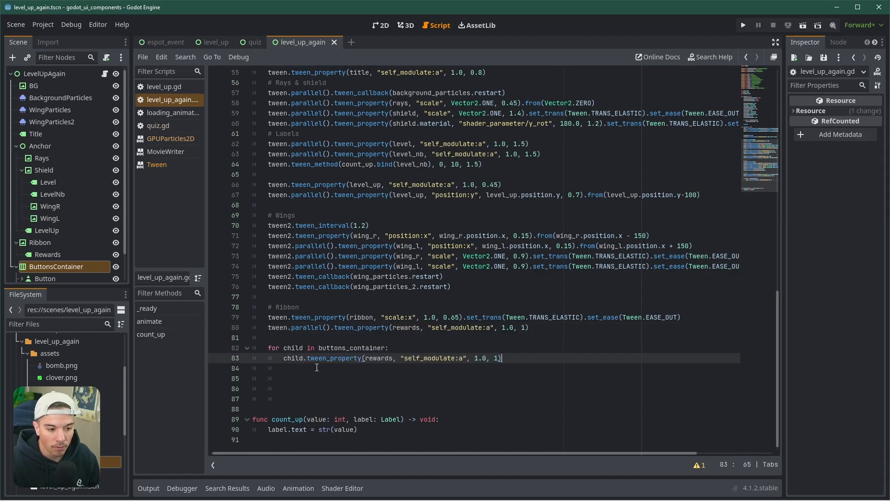
Step: Change the loop tween's target from rewards to child and set its duration to 0.15
{"action": "double_click", "coordinate": [342, 360]}
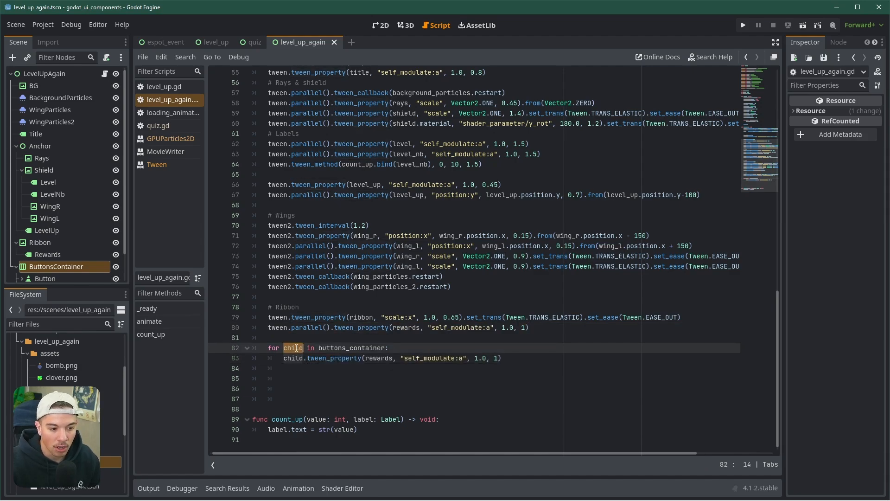
{"action": "double_click", "coordinate": [379, 358]}
{"action": "type", "text": "child"}
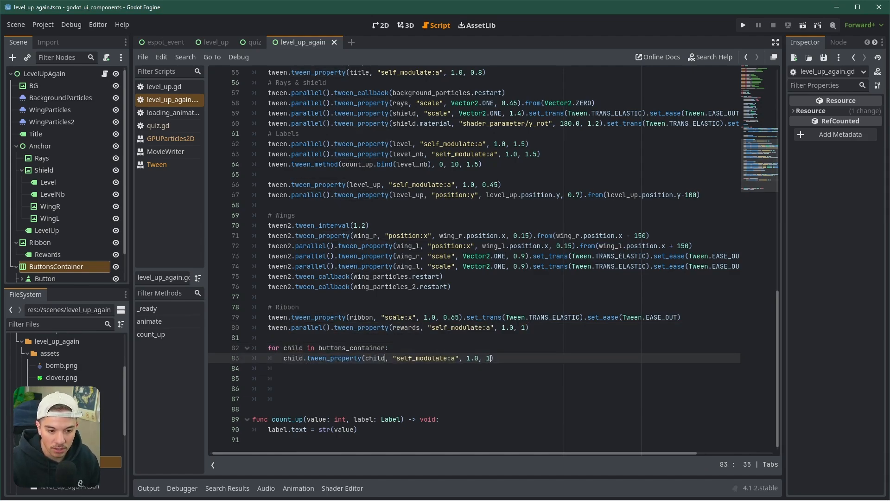
{"action": "left_click", "coordinate": [491, 359]}
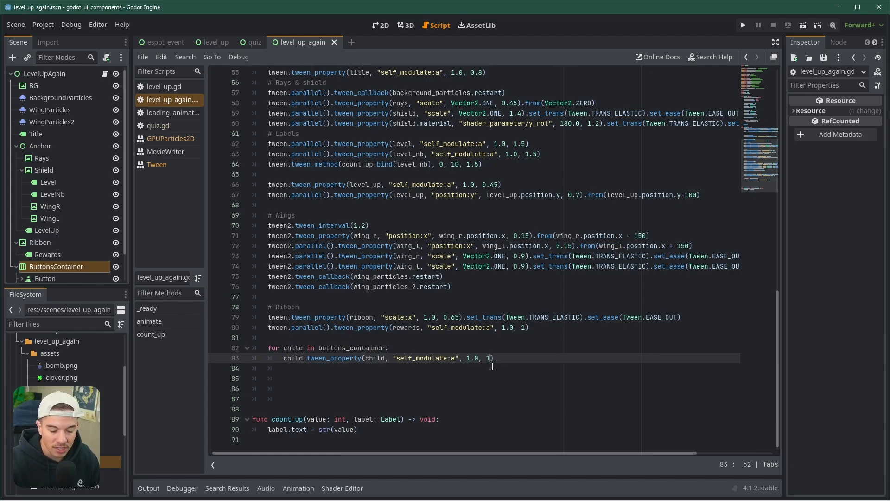
{"action": "key", "text": "BackSpace"}
{"action": "type", "text": "0.15"}
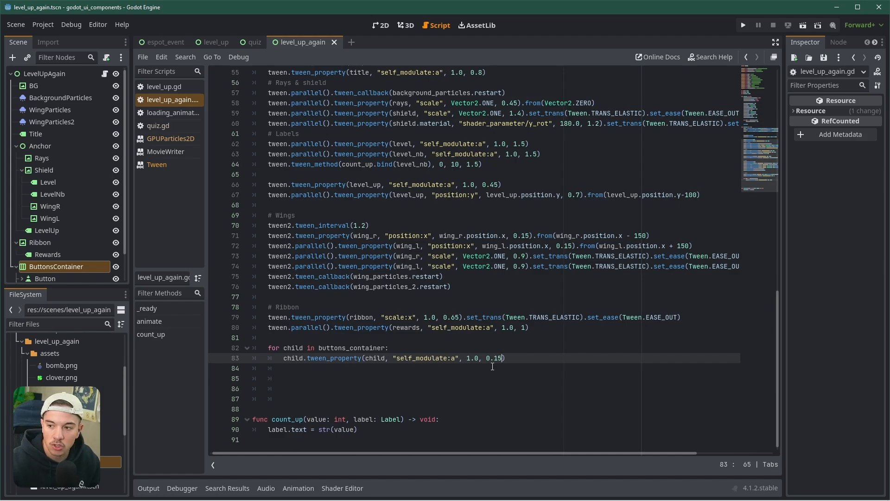
Step: Duplicate the child self_modulate tween line and insert parallel(). before tween_property in the copy
{"action": "left_click", "coordinate": [297, 376]}
{"action": "left_click", "coordinate": [296, 366]}
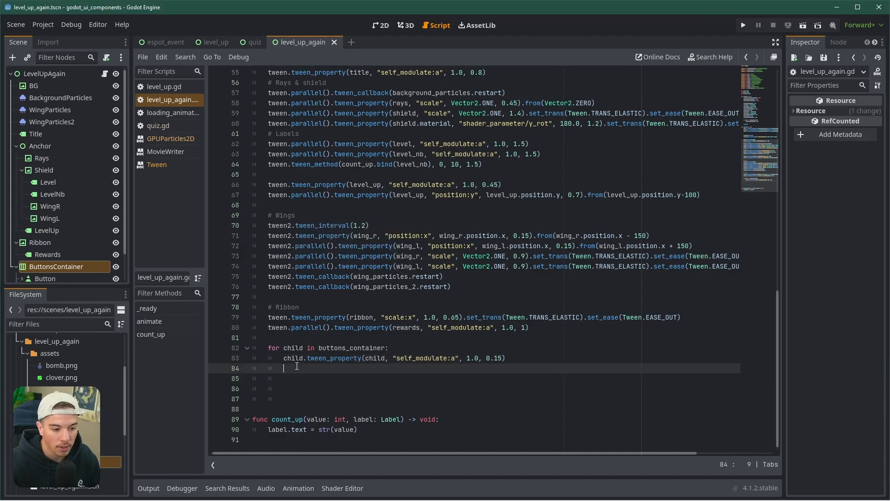
{"action": "left_click", "coordinate": [314, 359]}
{"action": "key", "text": "ctrl+shift+d"}
{"action": "left_click", "coordinate": [298, 391]}
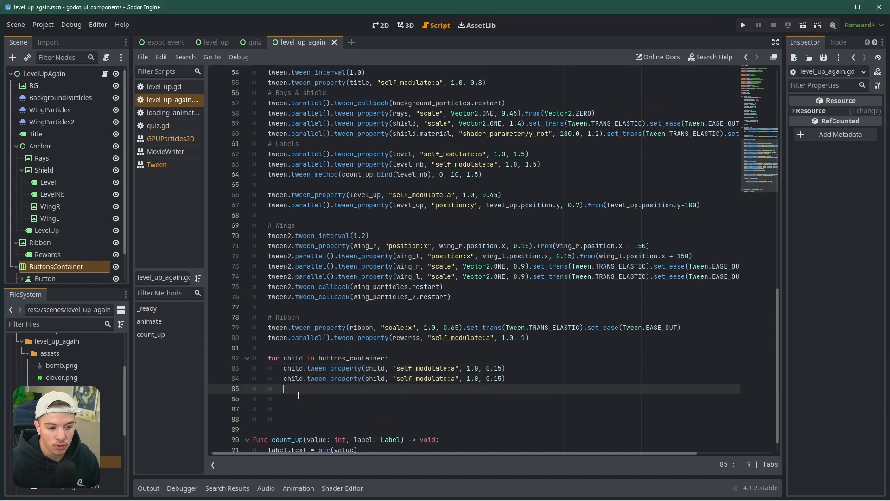
{"action": "double_click", "coordinate": [319, 382]}
{"action": "left_click", "coordinate": [306, 380]}
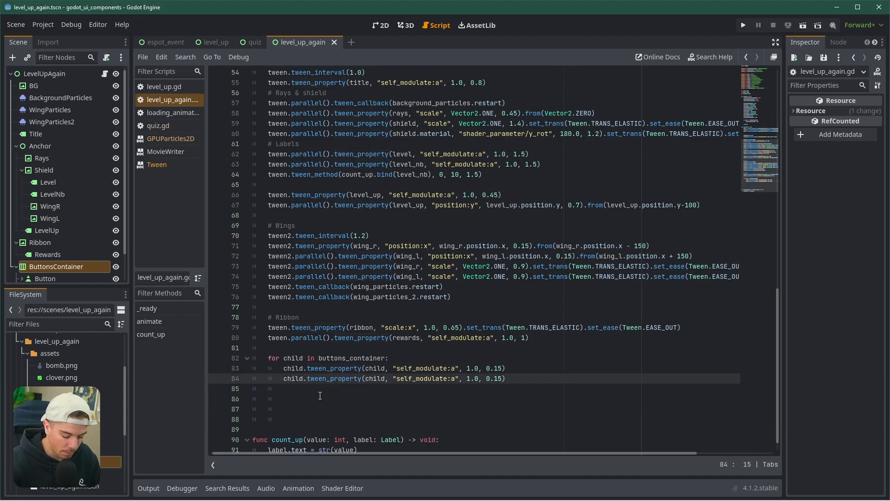
{"action": "type", "text": "parall"}
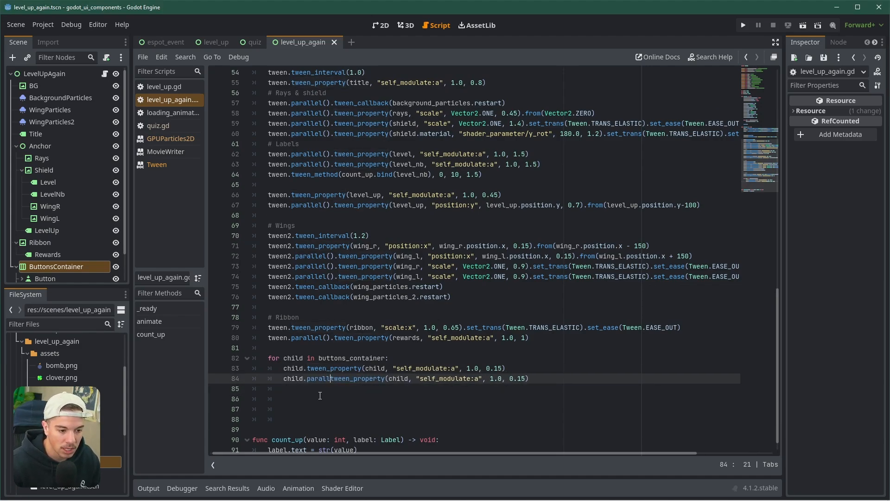
{"action": "type", "text": "el("}
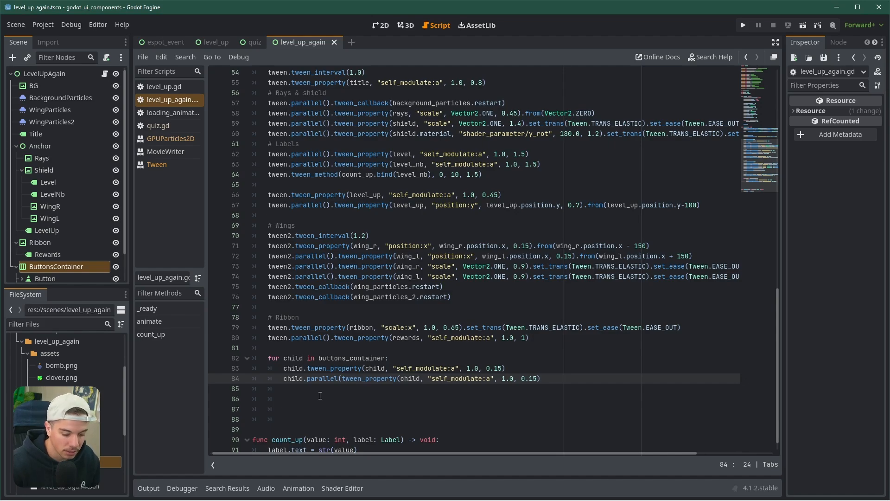
{"action": "type", "text": ")."}
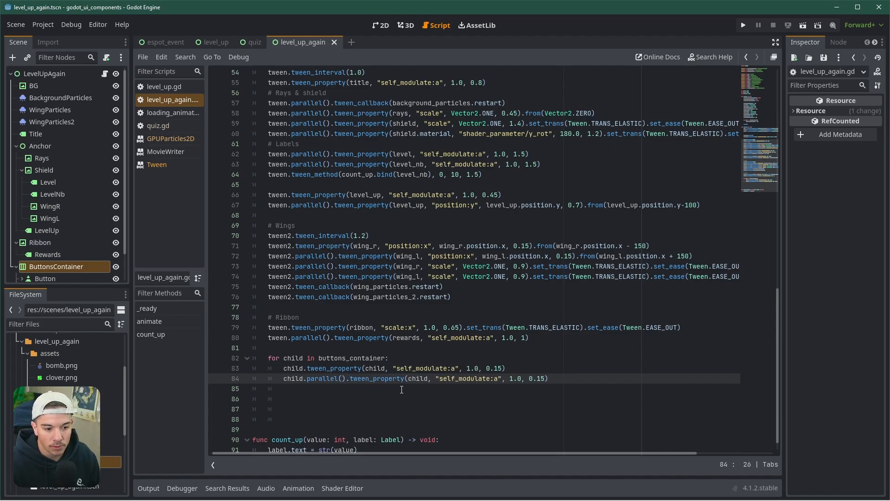
Step: Change the tweened property in the parallel child line to "position:y"
{"action": "double_click", "coordinate": [462, 378]}
{"action": "key", "text": "BackSpace"}
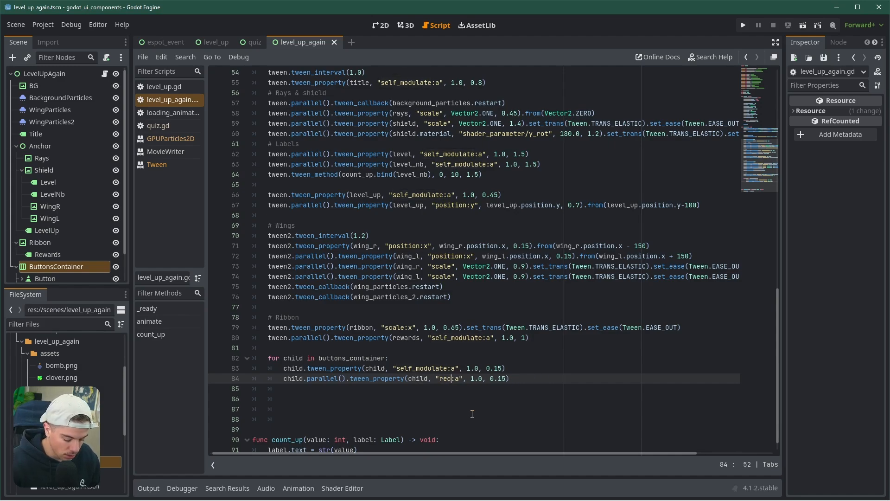
{"action": "type", "text": "posito"}
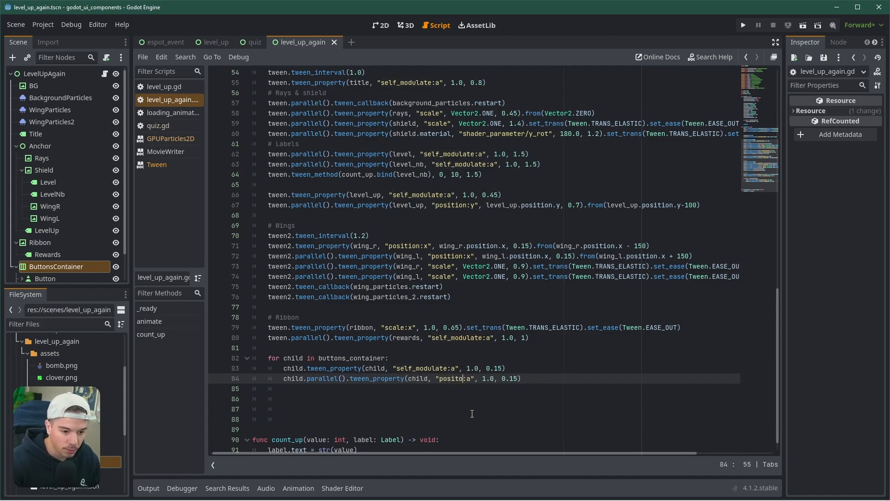
{"action": "type", "text": "on"}
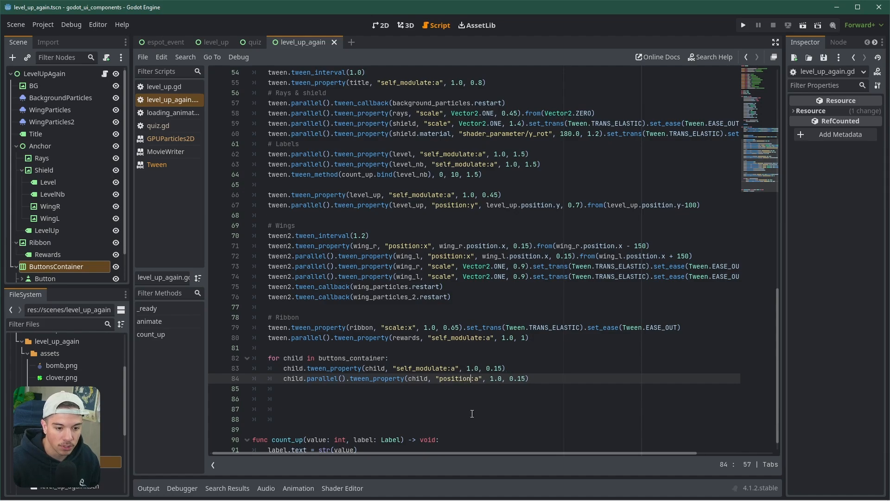
{"action": "key", "text": "BackSpace"}
{"action": "type", "text": "y"}
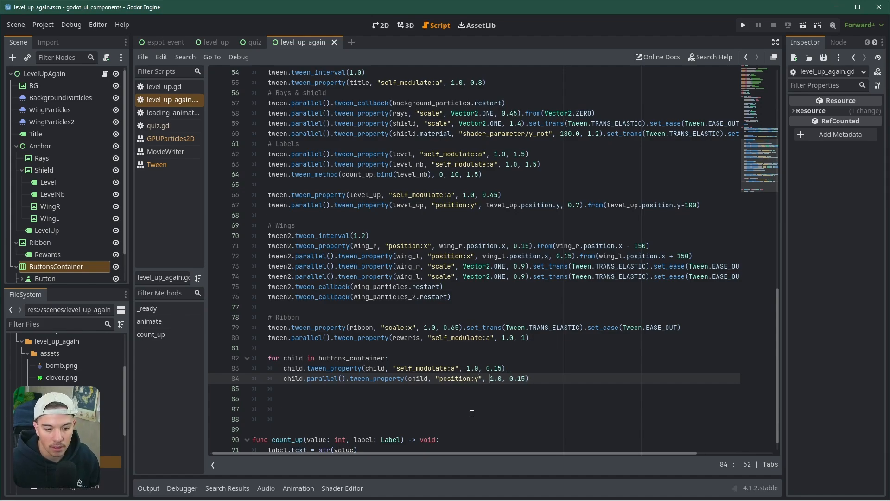
Step: Replace the final value 1.0 in the parallel child tween with position.y
{"action": "key", "text": "shift+Right"}
{"action": "key", "text": "shift+Right"}
{"action": "key", "text": "shift+Right"}
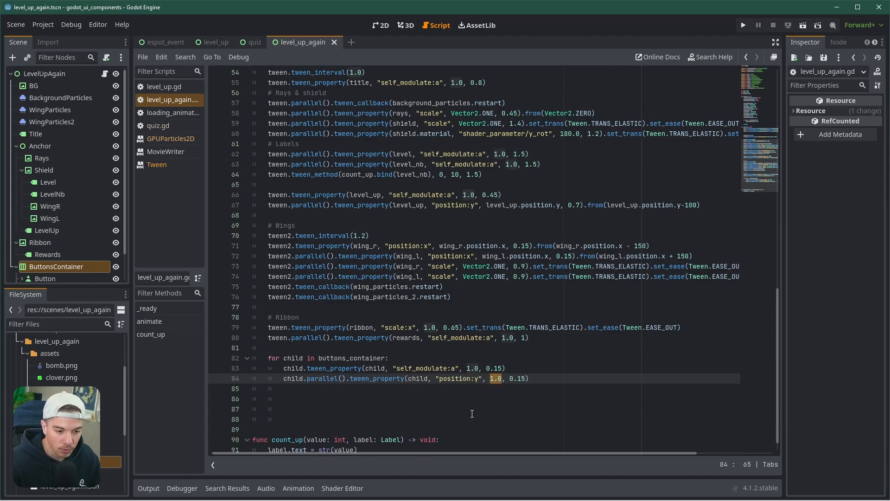
{"action": "type", "text": "positon:y"}
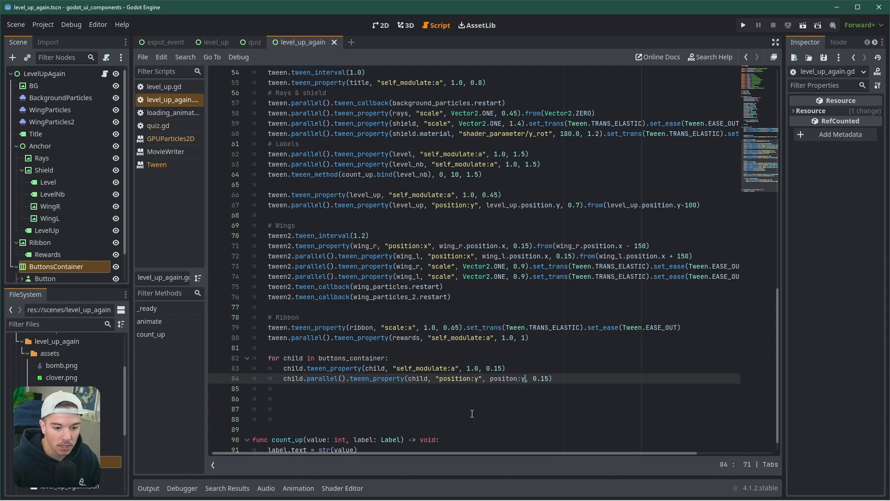
{"action": "key", "text": "Left"}
{"action": "key", "text": "BackSpace"}
{"action": "type", "text": "."}
{"action": "key", "text": "Right"}
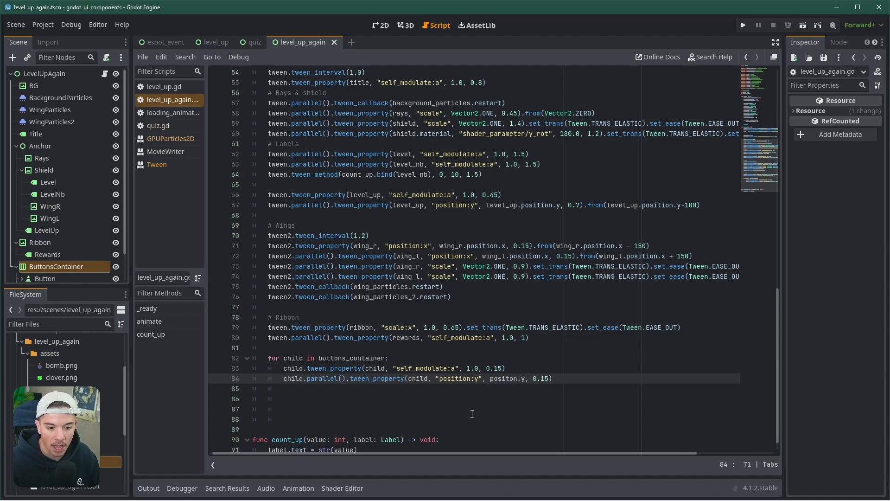
{"action": "key", "text": "Left"}
{"action": "key", "text": "Left"}
{"action": "type", "text": "i"}
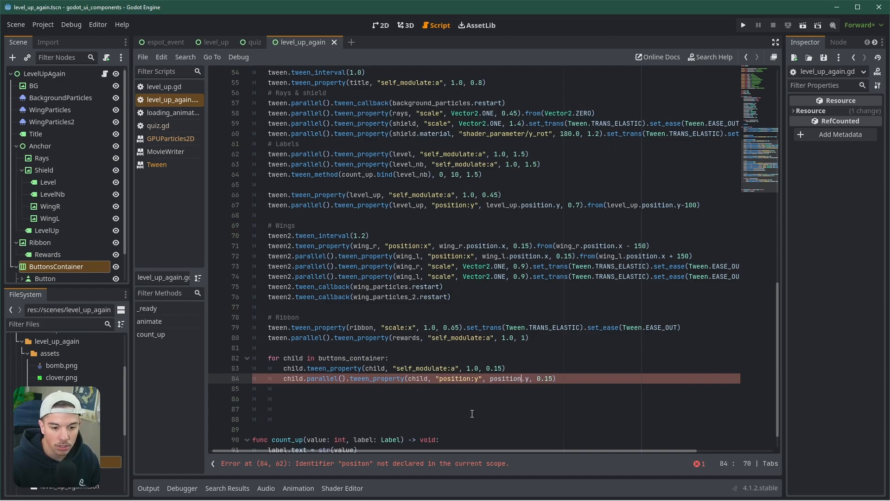
{"action": "key", "text": "Right"}
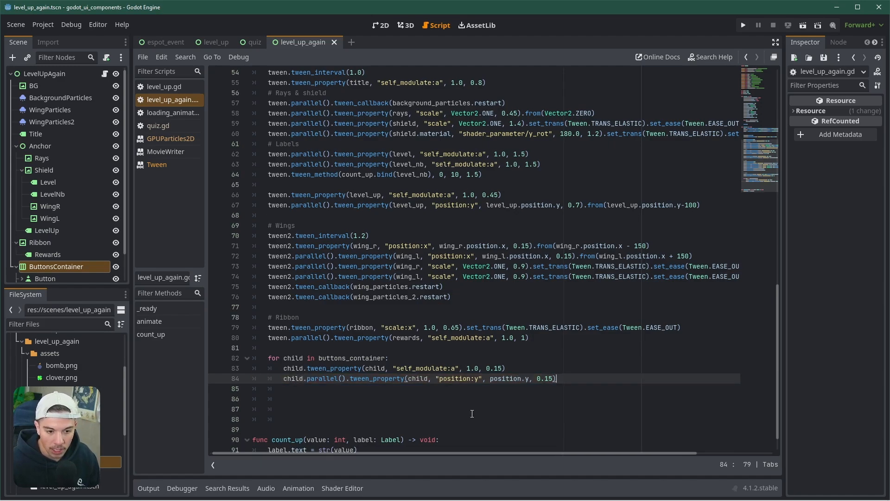
Step: Append .from(position.y+) to the parallel child tween, leaving the offset after the plus sign open
{"action": "type", "text": ".from("}
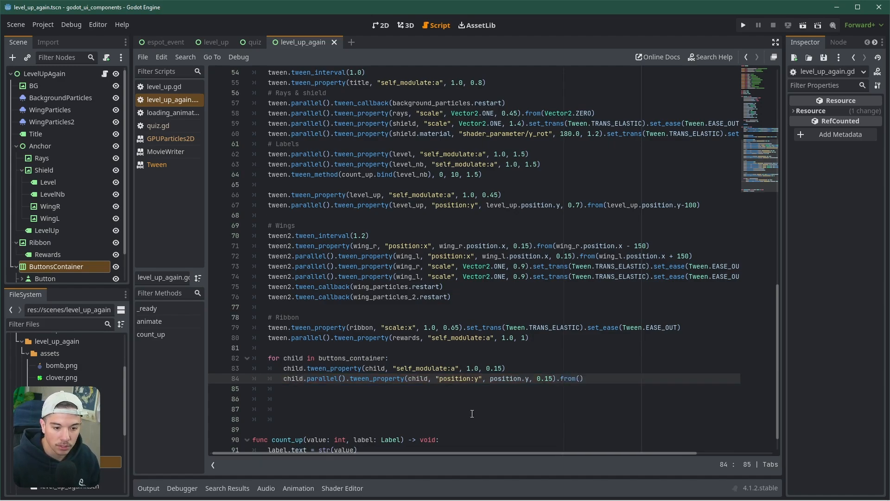
{"action": "type", "text": "position."}
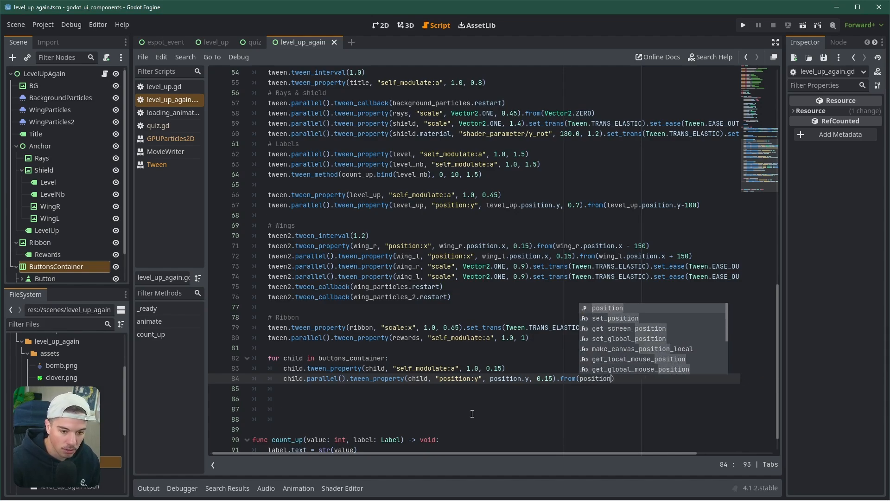
{"action": "type", "text": "y"}
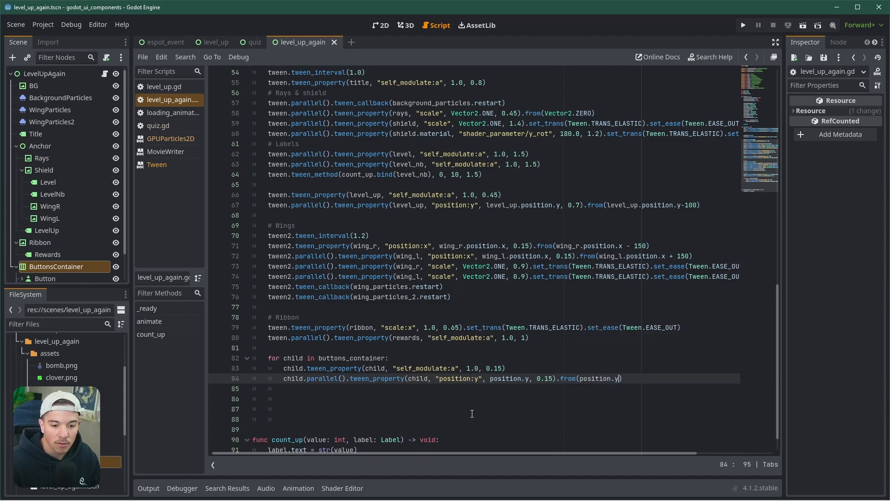
{"action": "type", "text": "+"}
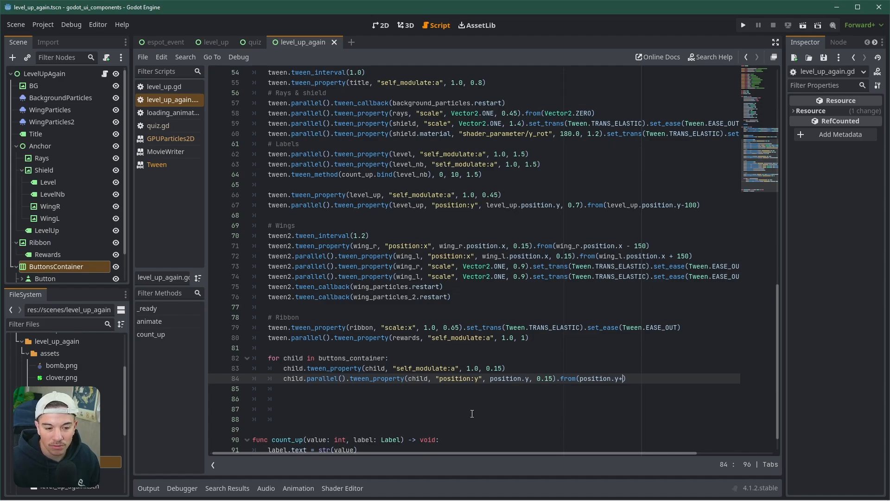
Step: Examine the layout properties of ButtonsContainer and its first Button in the 2D scene
{"action": "left_click", "coordinate": [50, 269]}
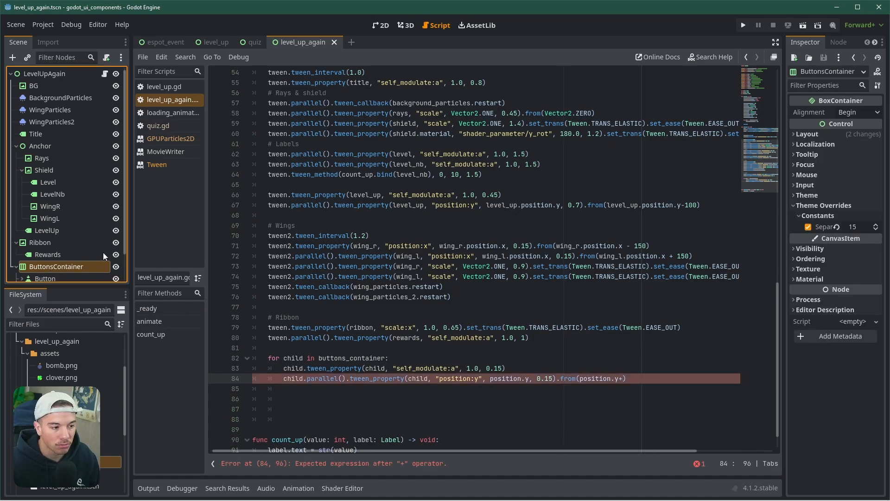
{"action": "left_click", "coordinate": [383, 30]}
{"action": "scroll", "coordinate": [385, 241], "scroll_direction": "up", "scroll_amount": 2}
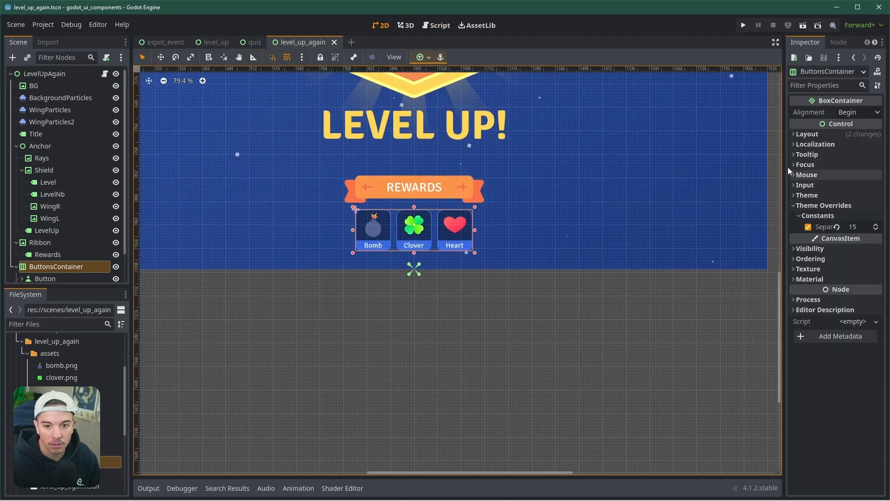
{"action": "left_click", "coordinate": [806, 134]}
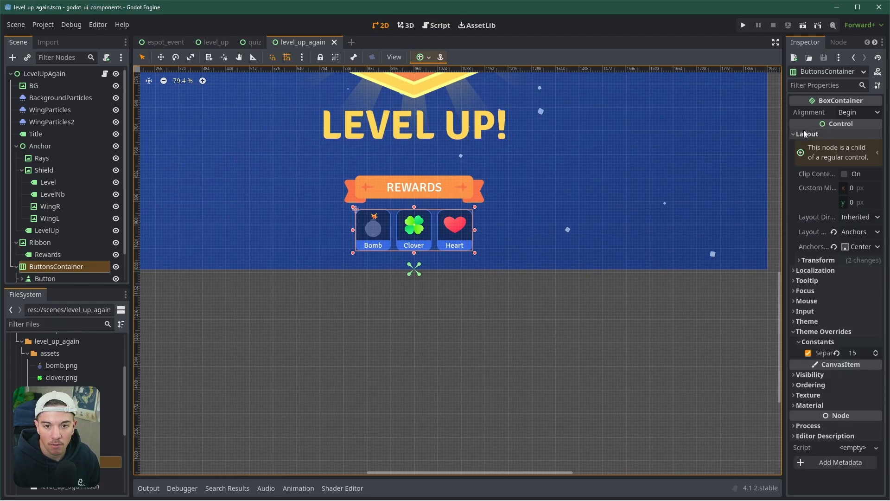
{"action": "left_click", "coordinate": [39, 277]}
{"action": "scroll", "coordinate": [830, 269], "scroll_direction": "up", "scroll_amount": 5}
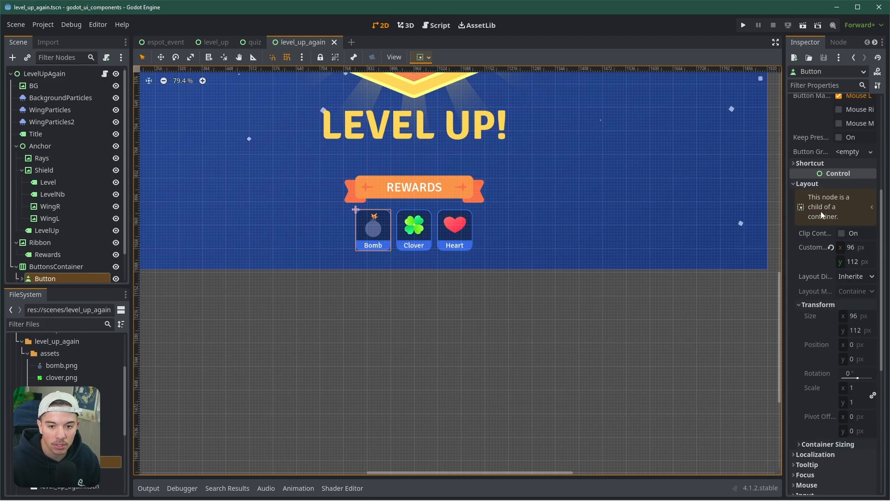
Step: Complete the position tween's starting value in the script as position.y+200 and save
{"action": "left_click", "coordinate": [43, 269]}
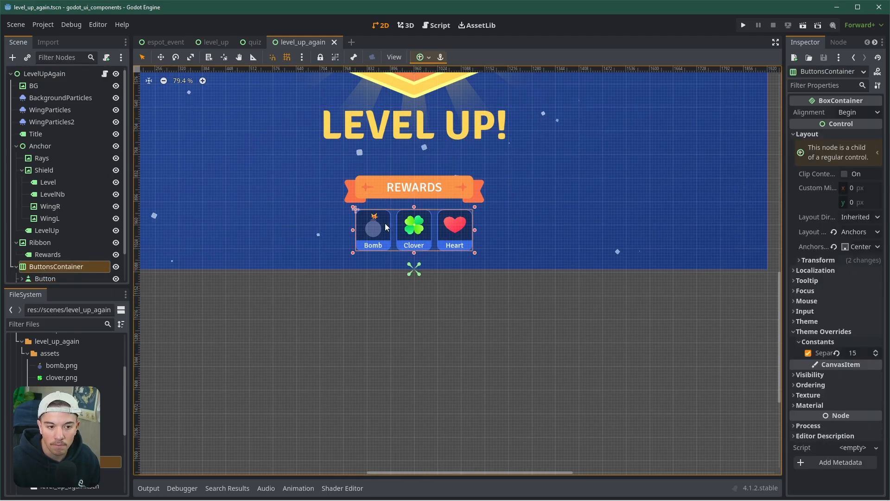
{"action": "key", "text": "ctrl+F3"}
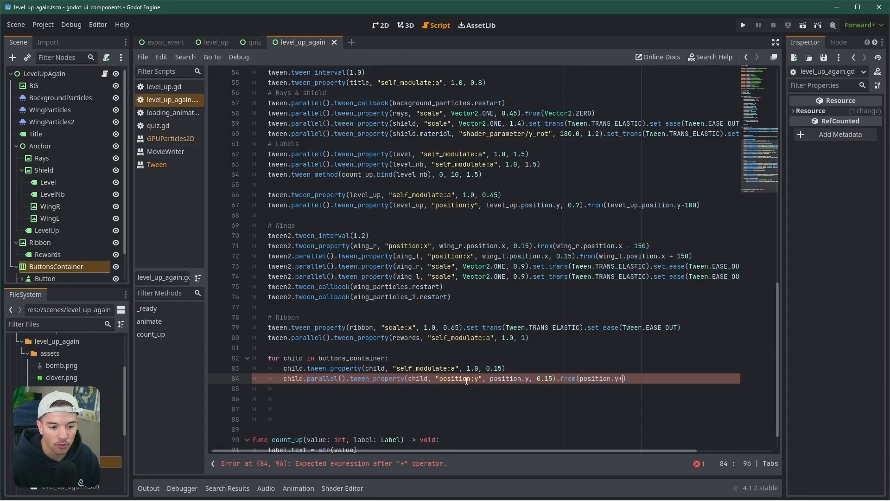
{"action": "type", "text": "00"}
{"action": "key", "text": "ctrl+s"}
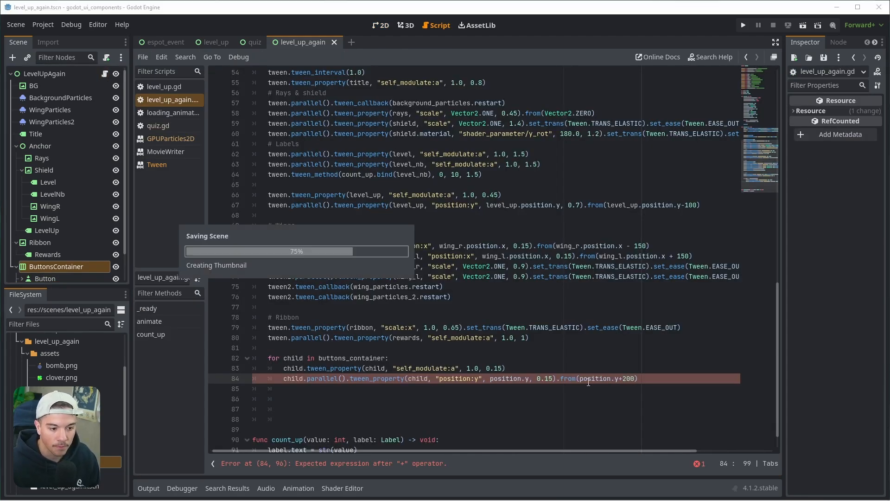
{"action": "left_click", "coordinate": [309, 402]}
{"action": "key", "text": "Up"}
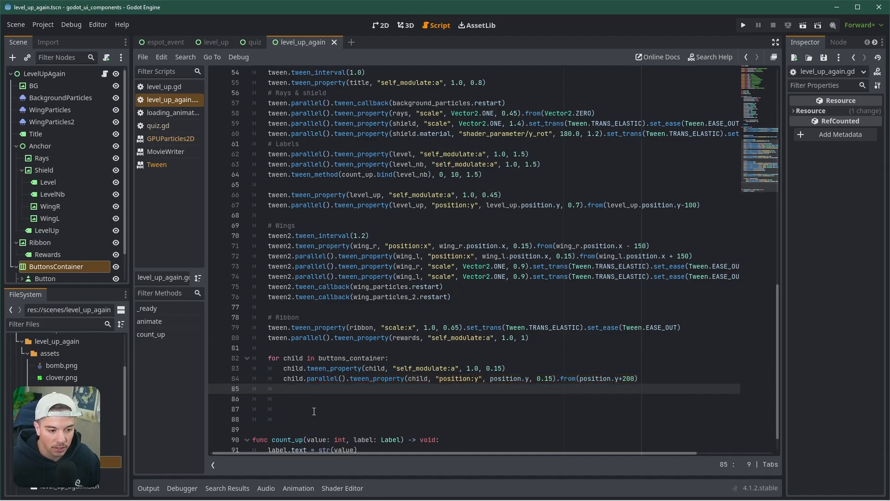
{"action": "type", "text": "chi"}
{"action": "key", "text": "BackSpace"}
{"action": "key", "text": "BackSpace"}
{"action": "key", "text": "BackSpace"}
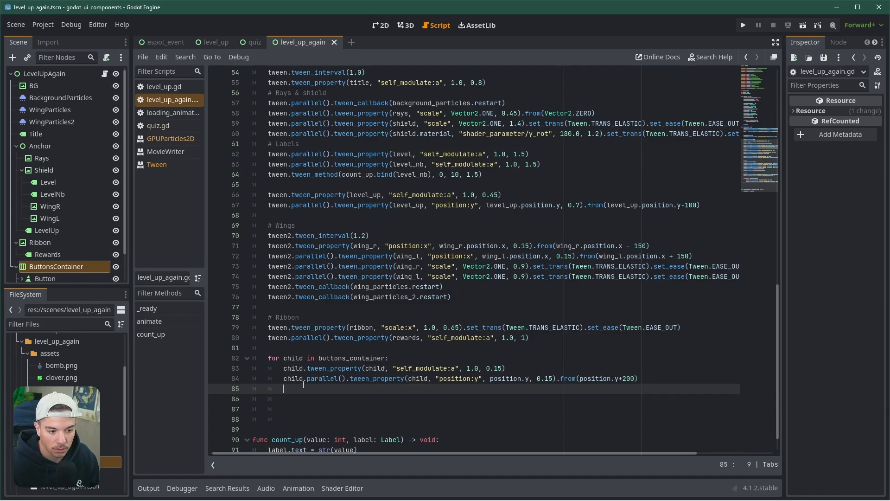
Step: Replace child with tween as the calling object on both tween_property lines inside the buttons_container loop
{"action": "double_click", "coordinate": [321, 370]}
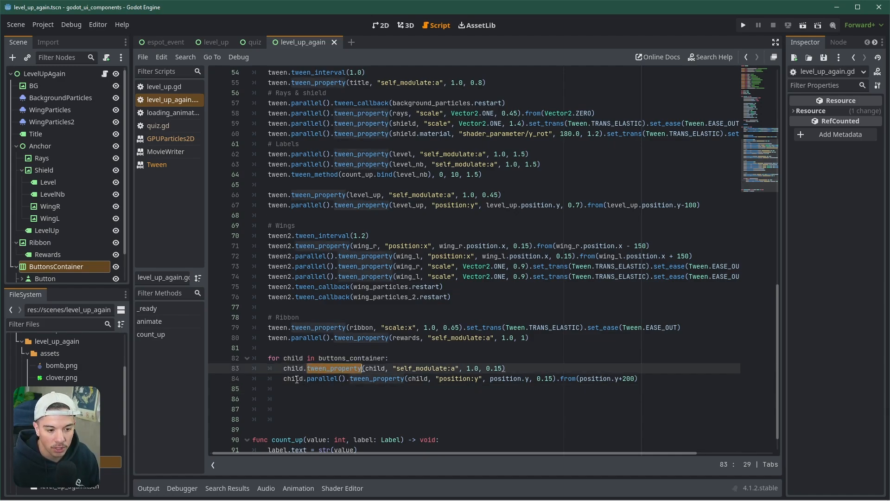
{"action": "left_click", "coordinate": [277, 332]}
{"action": "left_click", "coordinate": [291, 359]}
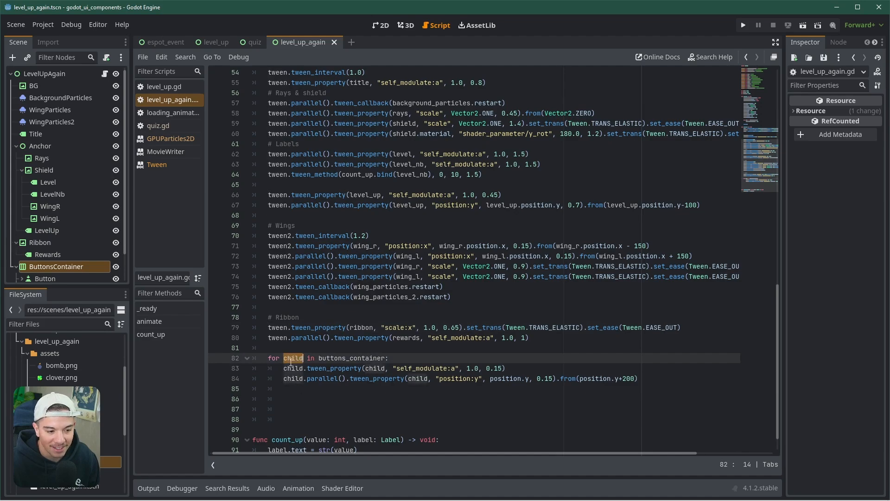
{"action": "left_click", "coordinate": [291, 368]}
{"action": "double_click", "coordinate": [292, 369]}
{"action": "type", "text": "tween"}
{"action": "double_click", "coordinate": [291, 378]}
{"action": "type", "text": "tween"}
Step: Add tween.tween_interval(0.2) as the last line of the buttons_container loop in animate
{"action": "left_click", "coordinate": [300, 391]}
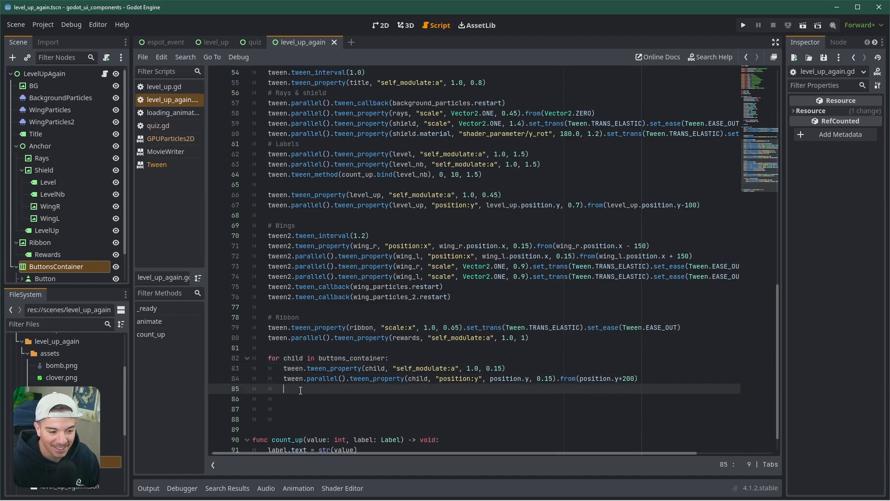
{"action": "type", "text": "tween"}
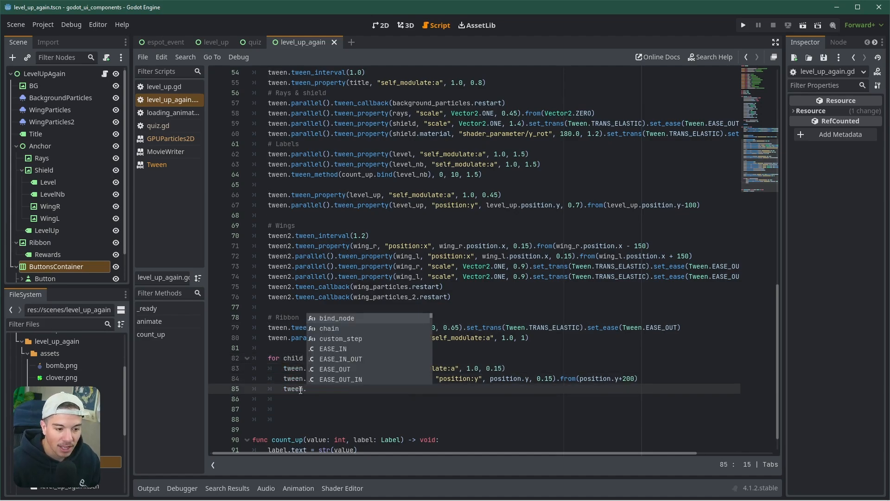
{"action": "type", "text": ".twee"}
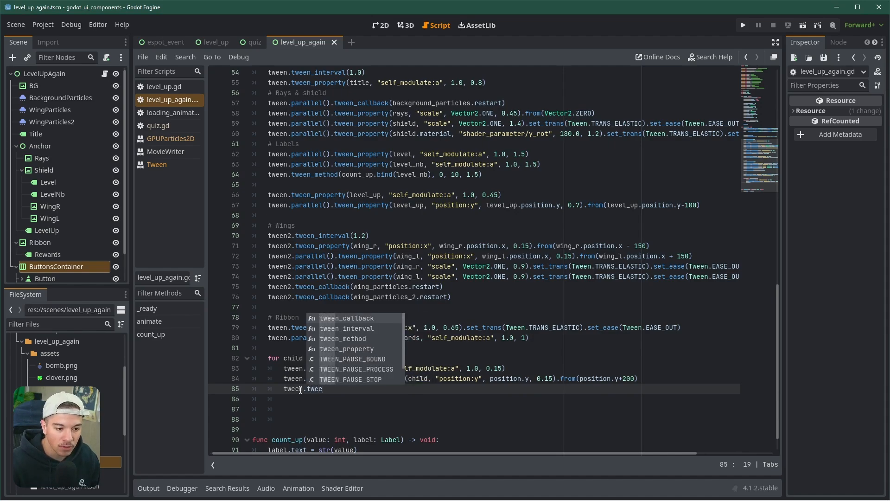
{"action": "key", "text": "Down"}
{"action": "key", "text": "Down"}
{"action": "key", "text": "Up"}
{"action": "key", "text": "Return"}
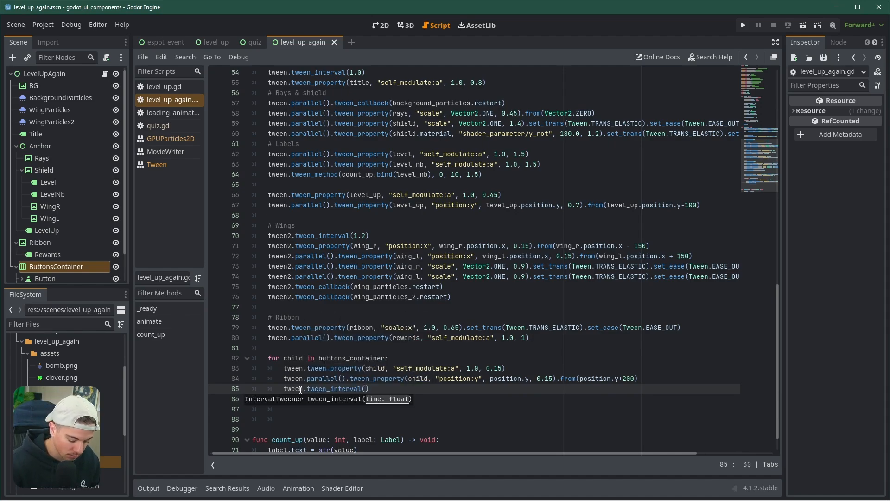
{"action": "type", "text": "2"}
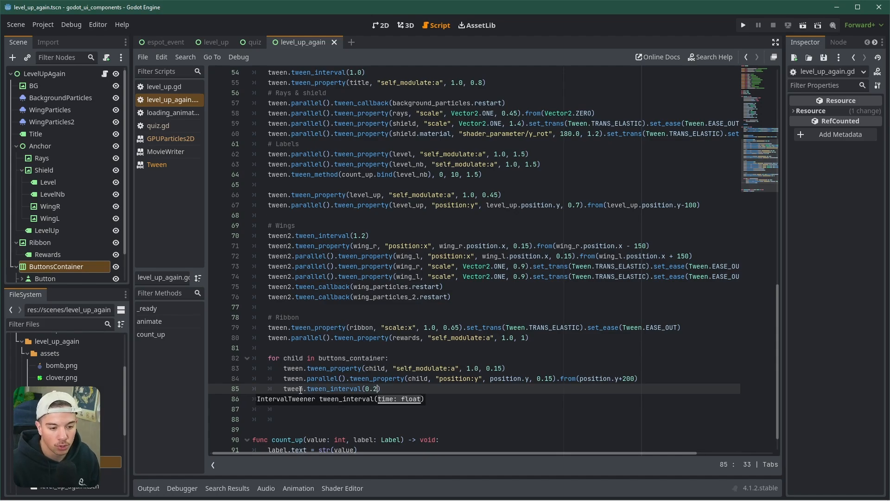
Step: Remove the surplus blank lines between the buttons_container loop and the count_up function
{"action": "left_click", "coordinate": [299, 411]}
{"action": "key", "text": "ctrl+x"}
{"action": "key", "text": "ctrl+x"}
{"action": "scroll", "coordinate": [308, 417], "scroll_direction": "down", "scroll_amount": 1}
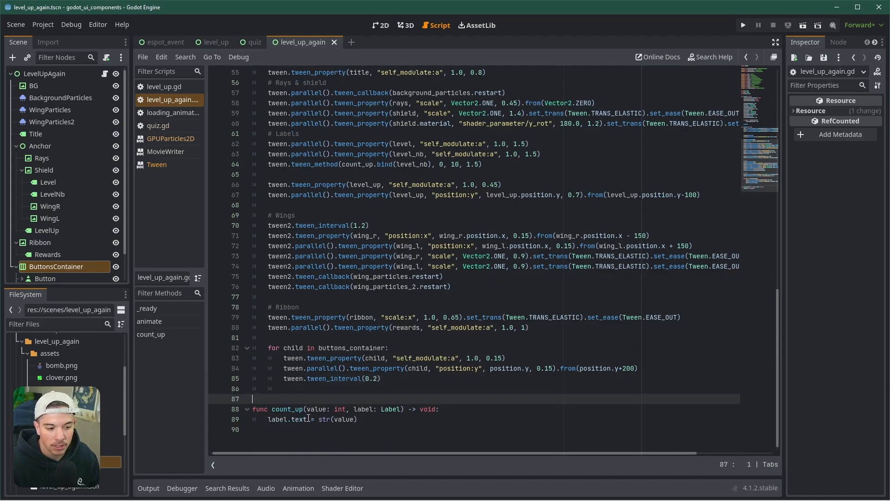
Step: Run the current scene to test the reward button animation
{"action": "left_click", "coordinate": [288, 388]}
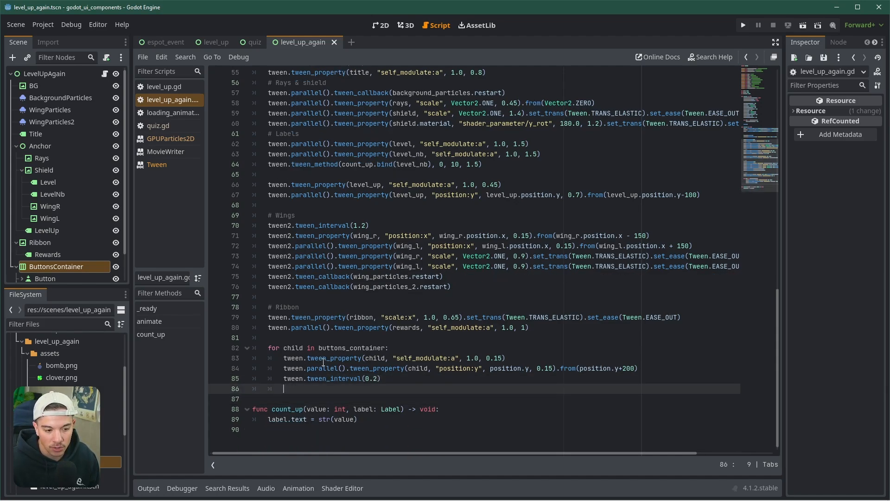
{"action": "double_click", "coordinate": [324, 368]}
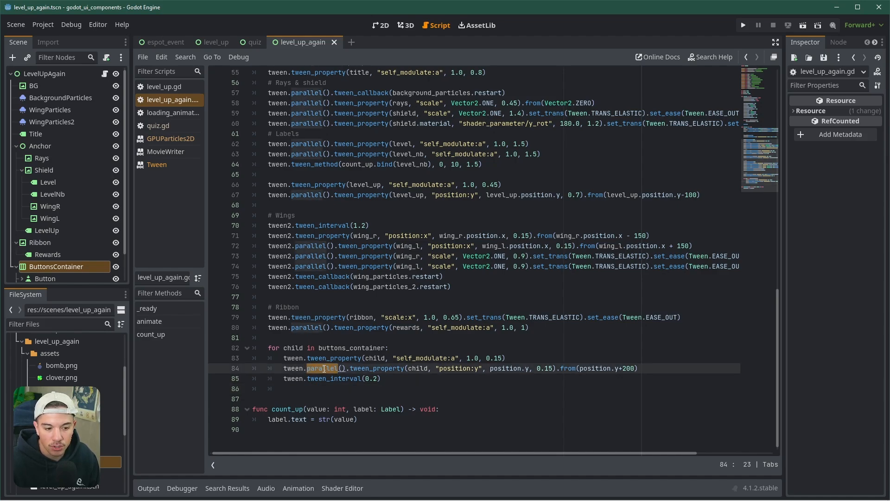
{"action": "left_click", "coordinate": [803, 27]}
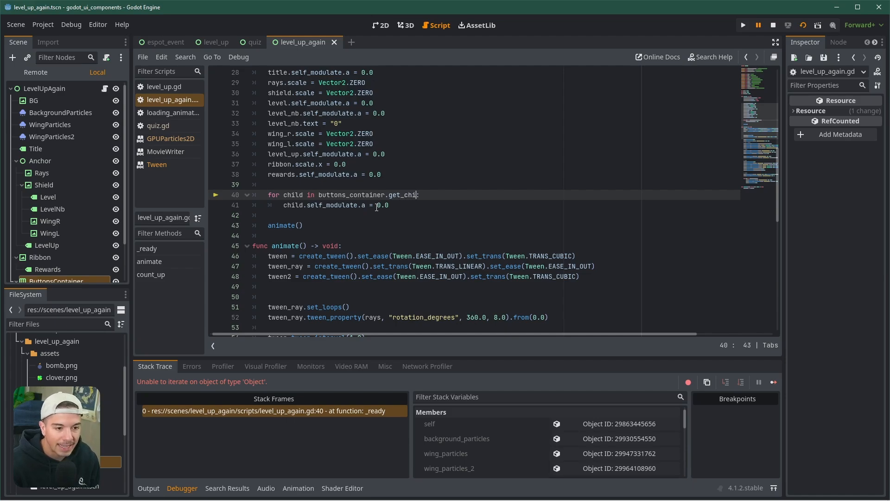
Step: Make the child loop in _ready iterate over buttons_container.get_children()
{"action": "type", "text": "ld"}
{"action": "key", "text": "Return"}
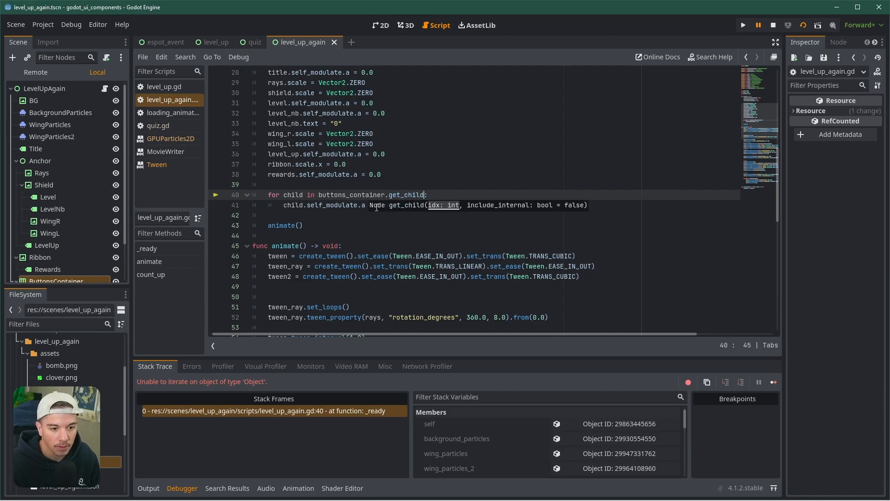
{"action": "type", "text": "en("}
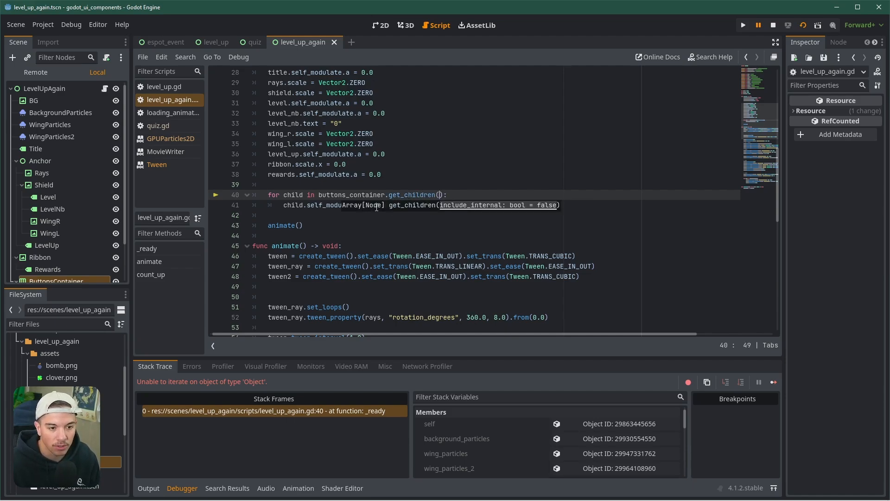
{"action": "key", "text": "Left"}
Step: Make the child loop in animate iterate over buttons_container.get_children() as well, and save the script
{"action": "scroll", "coordinate": [395, 293], "scroll_direction": "down", "scroll_amount": 10}
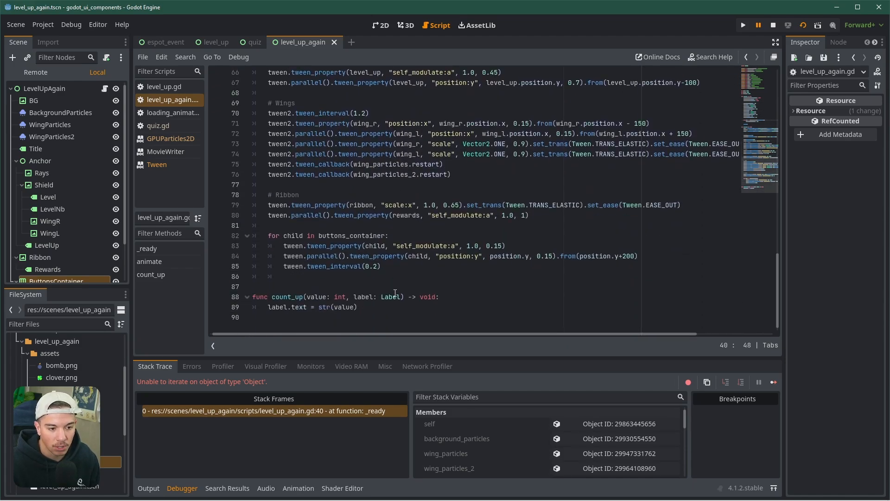
{"action": "left_click", "coordinate": [386, 236]}
{"action": "key", "text": "ctrl+v"}
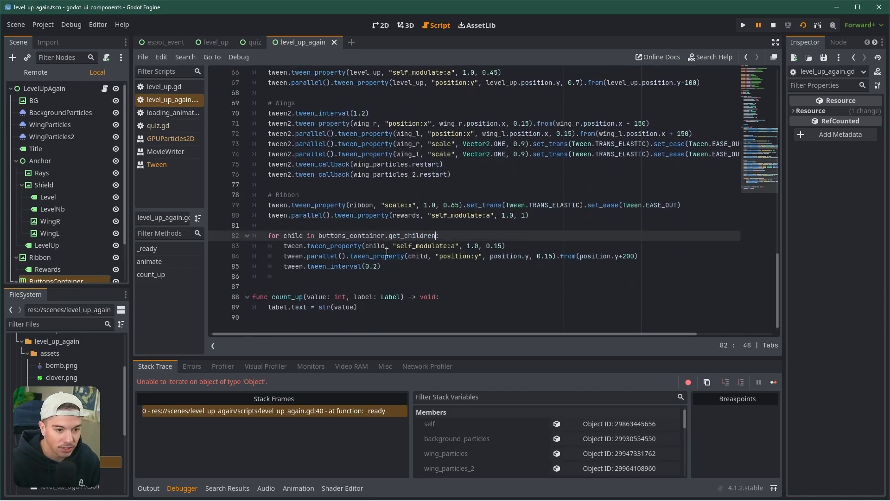
{"action": "key", "text": "ctrl+s"}
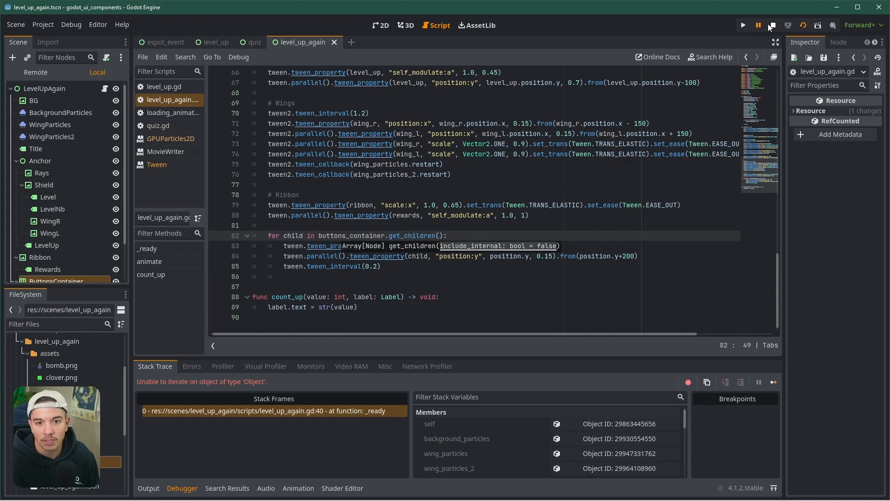
Step: Stop the halted run, replay the scene to watch the reward buttons animate, and close the game window
{"action": "left_click", "coordinate": [771, 25]}
{"action": "left_click", "coordinate": [804, 24]}
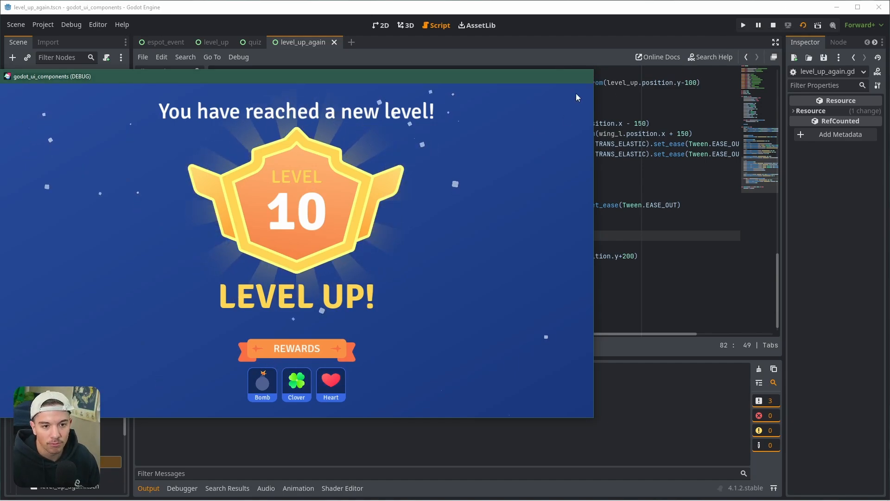
{"action": "left_click", "coordinate": [583, 76]}
Step: Set the duration of the reward buttons' position:y tween to 0.8
{"action": "left_click", "coordinate": [465, 266]}
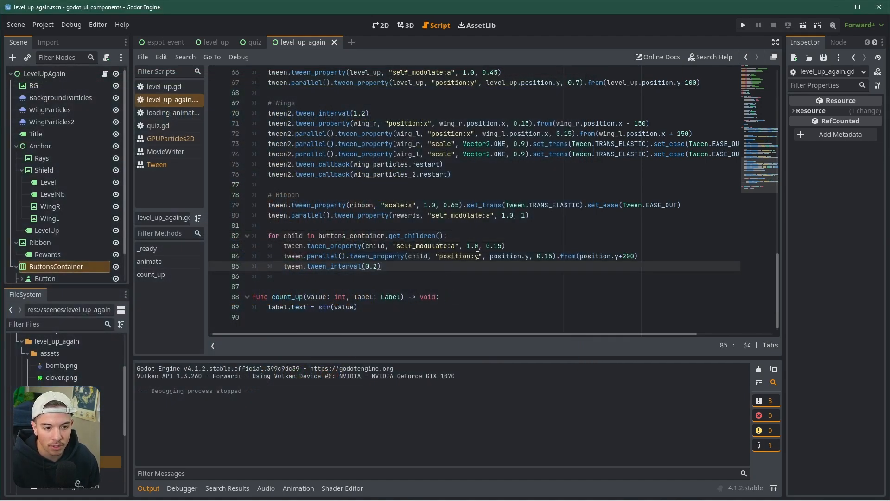
{"action": "left_click", "coordinate": [503, 248]}
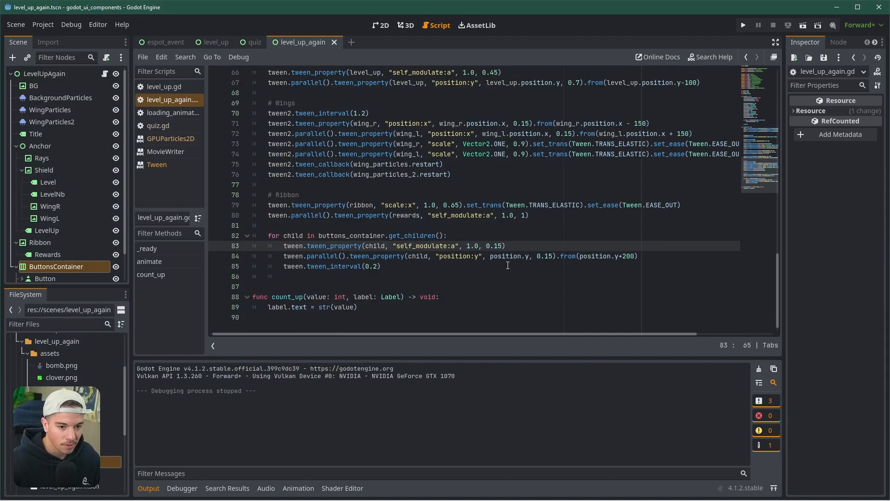
{"action": "left_click", "coordinate": [545, 257]}
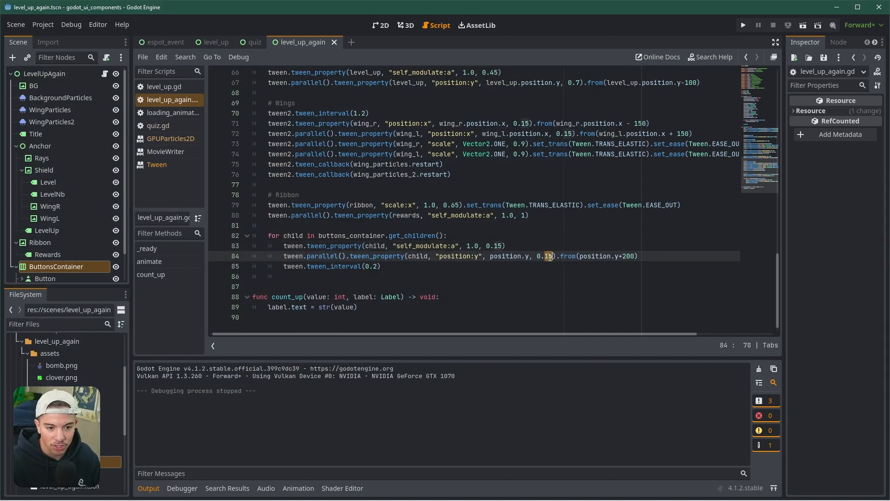
{"action": "left_click", "coordinate": [549, 258]}
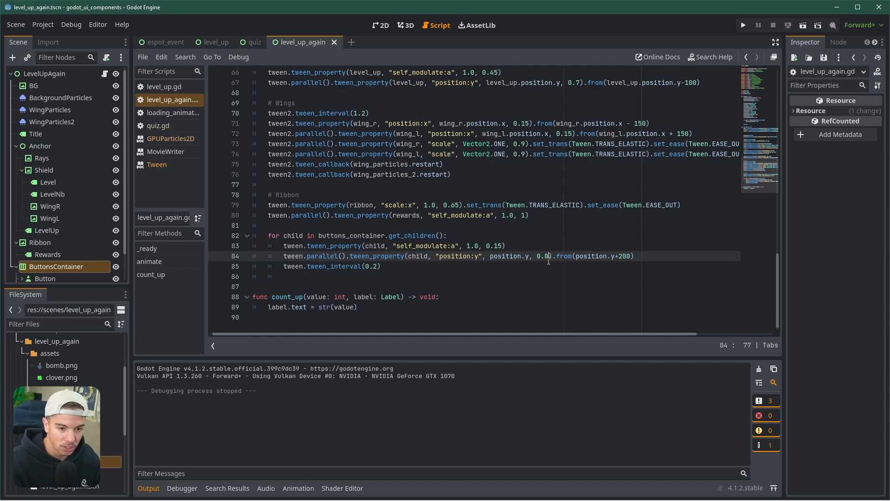
Step: Set the tween_interval at the end of the buttons loop to 0.15
{"action": "left_click", "coordinate": [505, 246]}
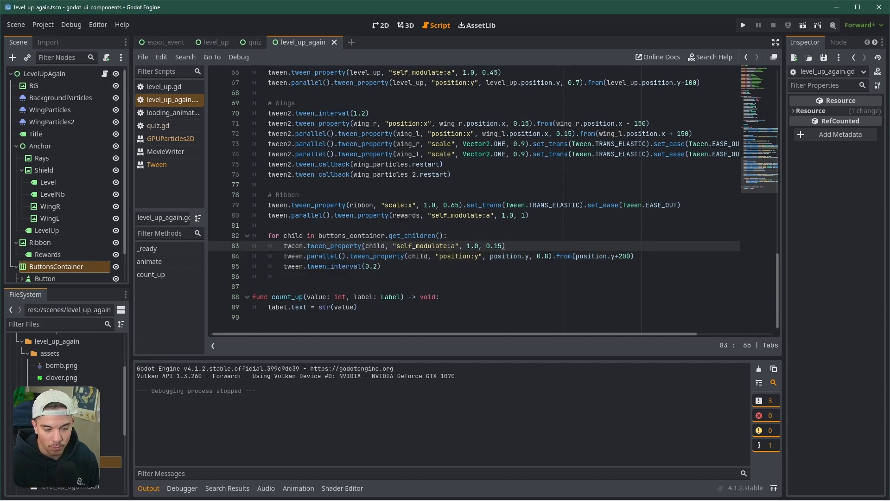
{"action": "left_click", "coordinate": [320, 277]}
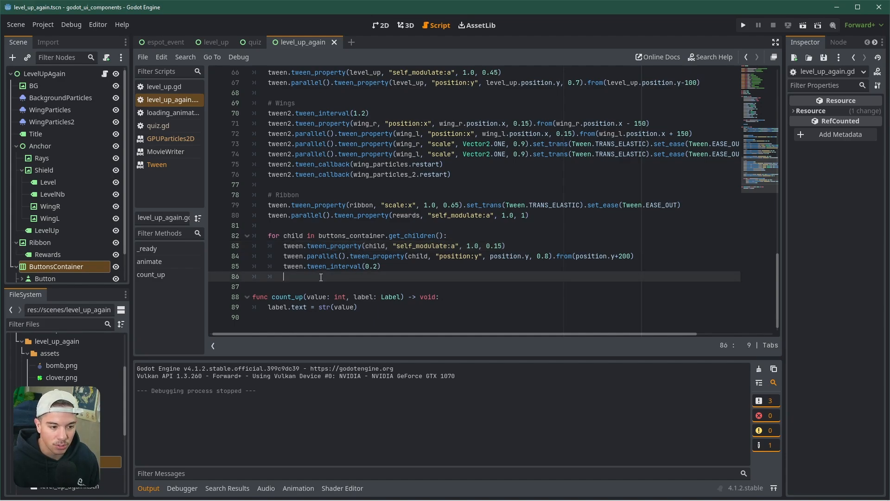
{"action": "left_click", "coordinate": [378, 267]}
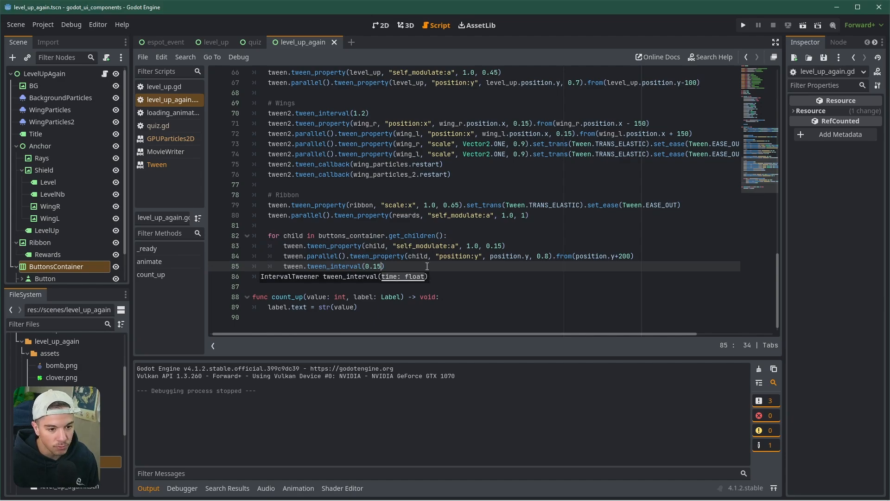
Step: Change the property tweened on each child from self_modulate:a to modulate:a in the animate loop, and save
{"action": "double_click", "coordinate": [419, 247]}
{"action": "type", "text": "modula"}
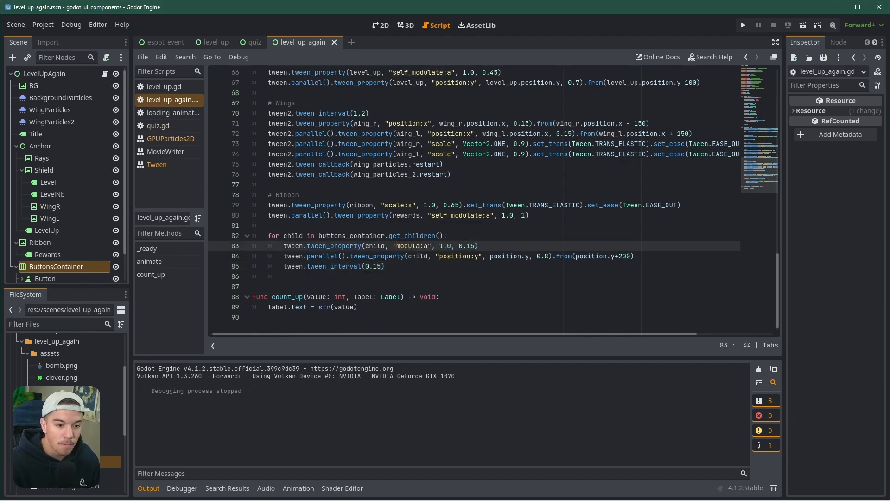
{"action": "type", "text": "te"}
{"action": "key", "text": "ctrl+s"}
{"action": "left_click", "coordinate": [452, 269]}
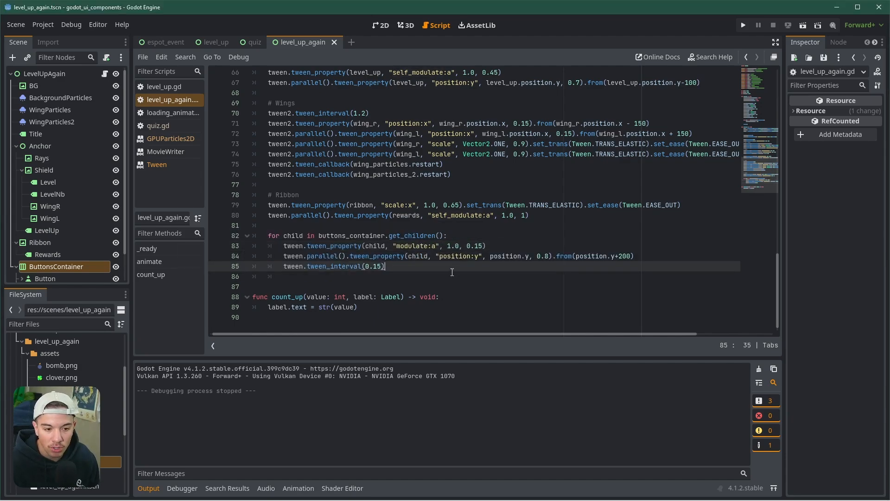
Step: Examine the first reward Button's TextureRect and Panel child nodes in the 2D scene
{"action": "left_click", "coordinate": [414, 245]}
{"action": "scroll", "coordinate": [70, 250], "scroll_direction": "down", "scroll_amount": 2}
{"action": "left_click", "coordinate": [54, 247]}
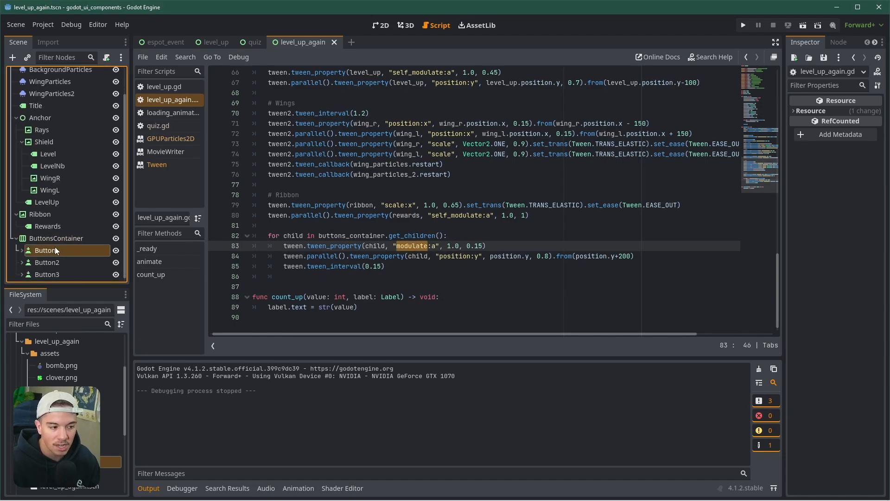
{"action": "left_click", "coordinate": [21, 252]}
{"action": "left_click", "coordinate": [381, 25]}
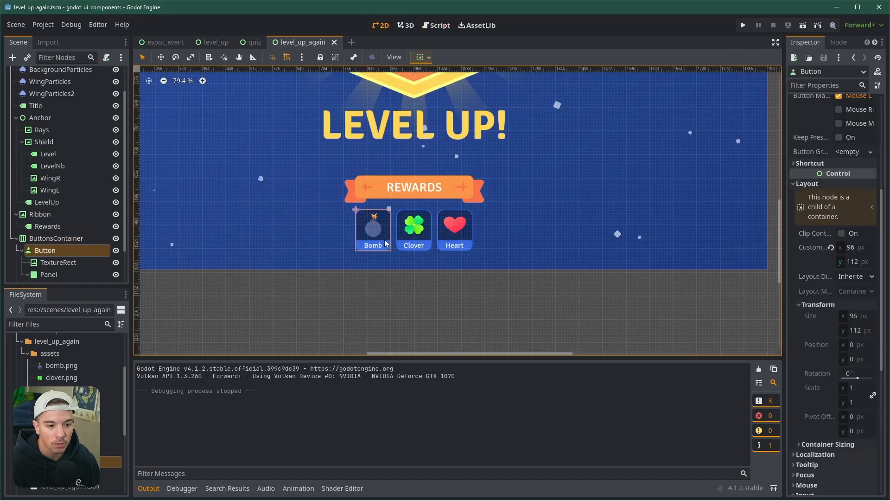
{"action": "scroll", "coordinate": [54, 260], "scroll_direction": "down", "scroll_amount": 2}
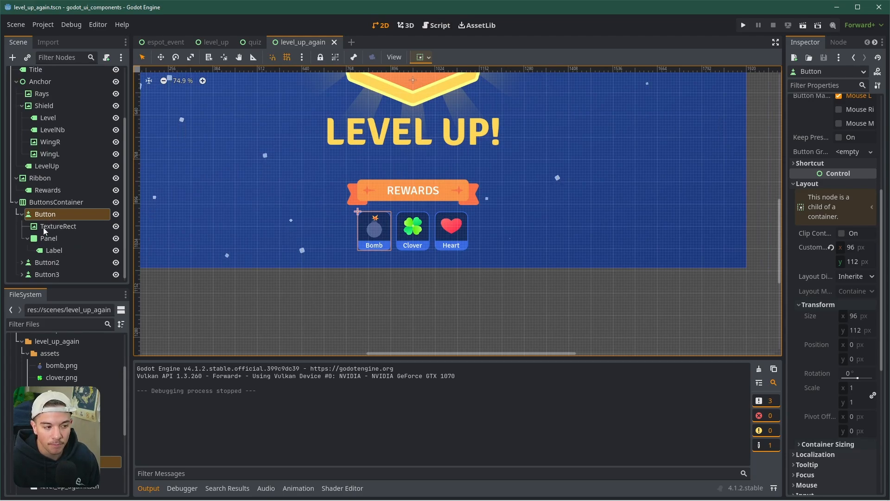
{"action": "left_click", "coordinate": [52, 227]}
{"action": "left_click", "coordinate": [45, 240]}
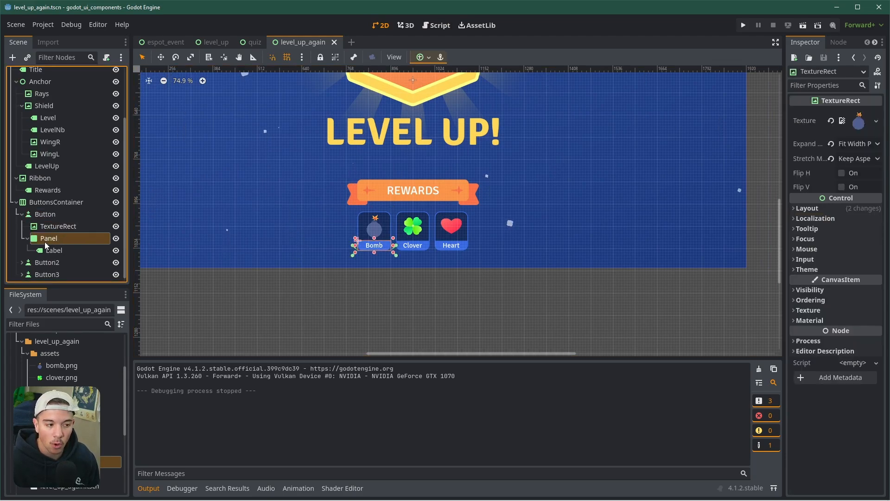
Step: Test how the first reward Button's Self Modulate alpha affects its child nodes, and restore the alpha to 255
{"action": "left_click", "coordinate": [53, 253]}
{"action": "left_click", "coordinate": [53, 240]}
{"action": "left_click", "coordinate": [50, 227]}
{"action": "left_click", "coordinate": [51, 239]}
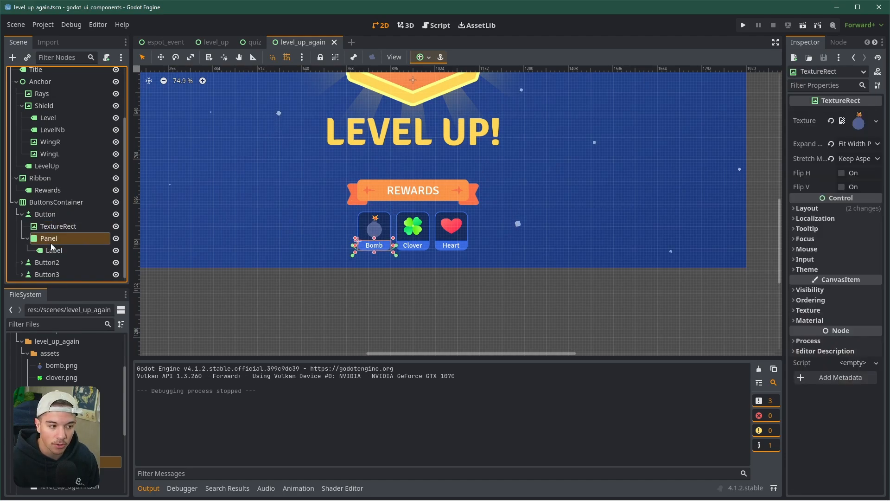
{"action": "left_click", "coordinate": [58, 214]}
{"action": "scroll", "coordinate": [820, 399], "scroll_direction": "down", "scroll_amount": 5}
{"action": "scroll", "coordinate": [819, 398], "scroll_direction": "down", "scroll_amount": 3}
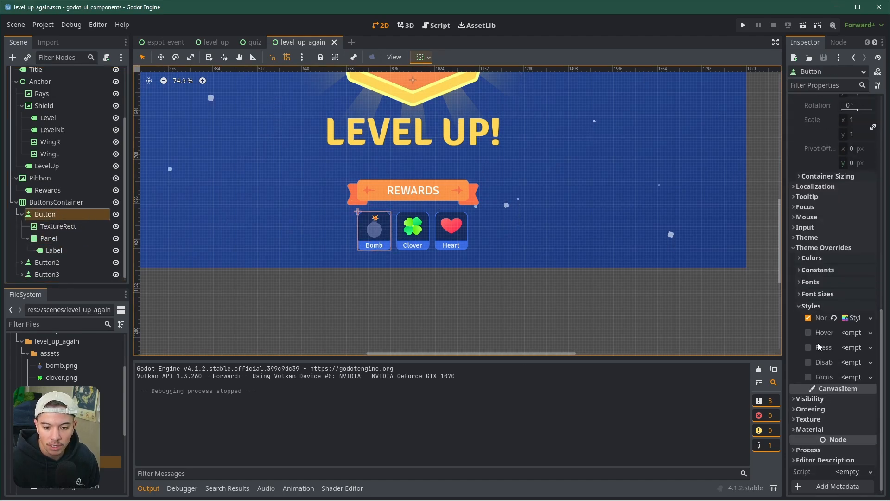
{"action": "left_click", "coordinate": [810, 399]}
{"action": "left_click", "coordinate": [848, 439]}
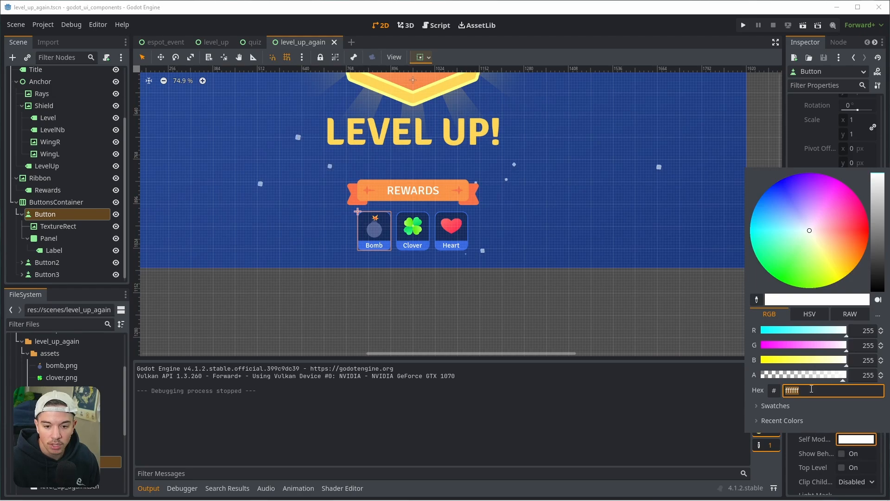
{"action": "left_click_drag", "start_coordinate": [809, 376], "coordinate": [858, 380]}
{"action": "left_click", "coordinate": [595, 412]}
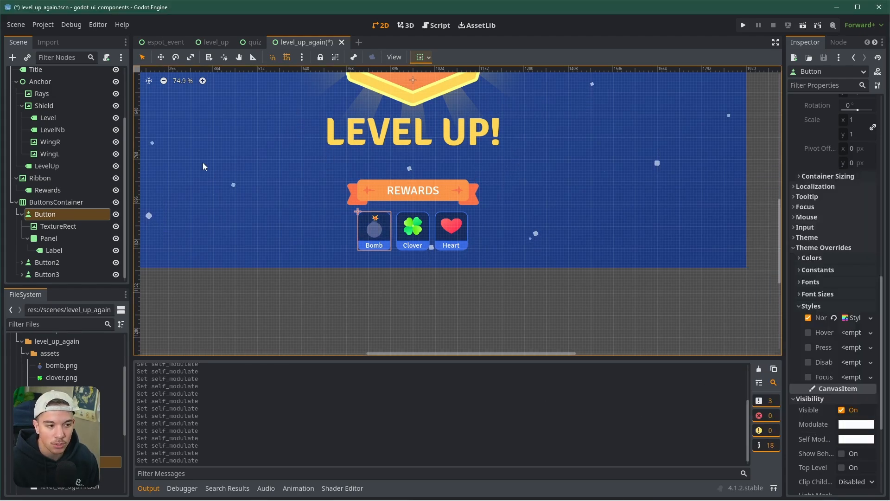
Step: Change child.self_modulate.a to child.modulate.a in the _ready buttons loop, save, and test-run the scene
{"action": "scroll", "coordinate": [88, 79], "scroll_direction": "up", "scroll_amount": 5}
{"action": "left_click", "coordinate": [101, 73]}
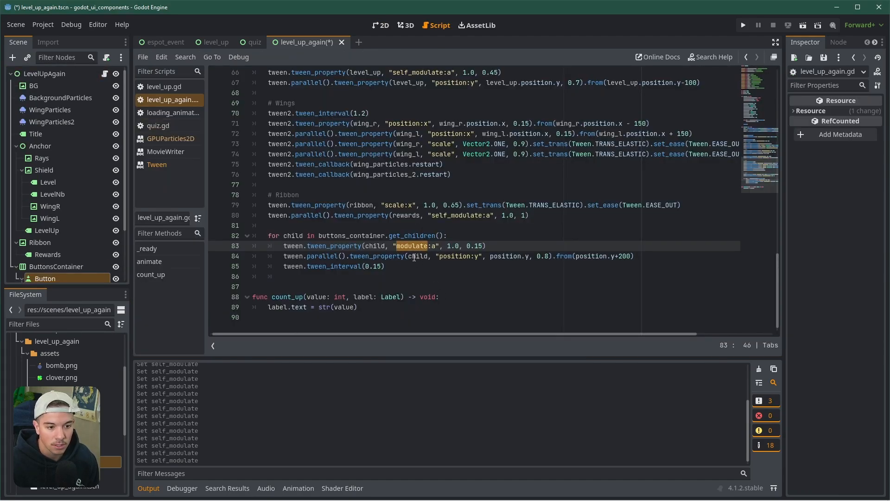
{"action": "scroll", "coordinate": [417, 246], "scroll_direction": "up", "scroll_amount": 15}
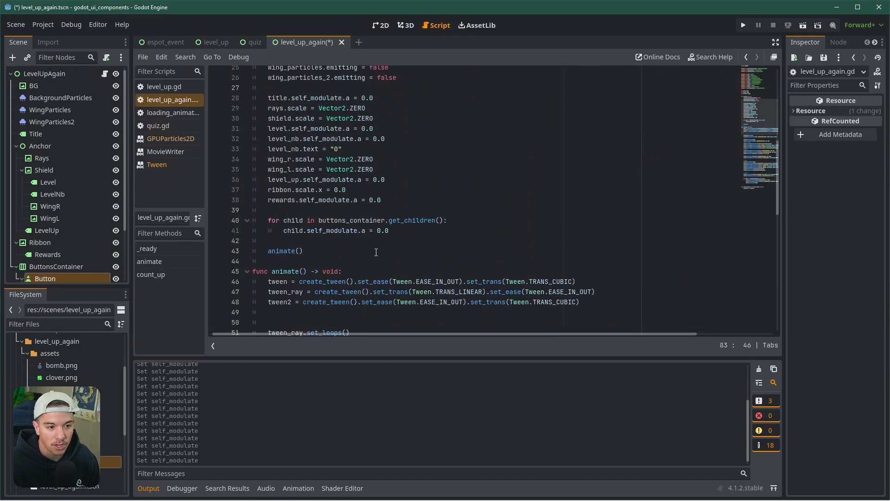
{"action": "double_click", "coordinate": [332, 276]}
{"action": "type", "text": "modulate"}
{"action": "scroll", "coordinate": [361, 288], "scroll_direction": "down", "scroll_amount": 15}
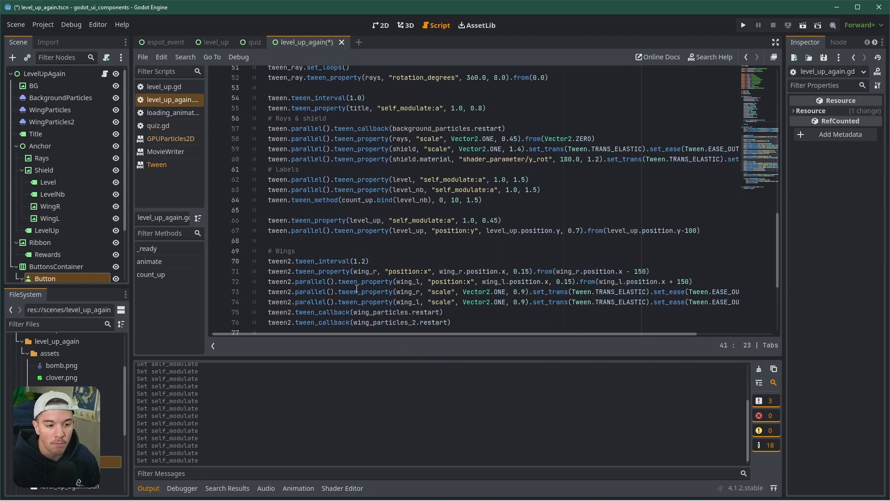
{"action": "key", "text": "ctrl+s"}
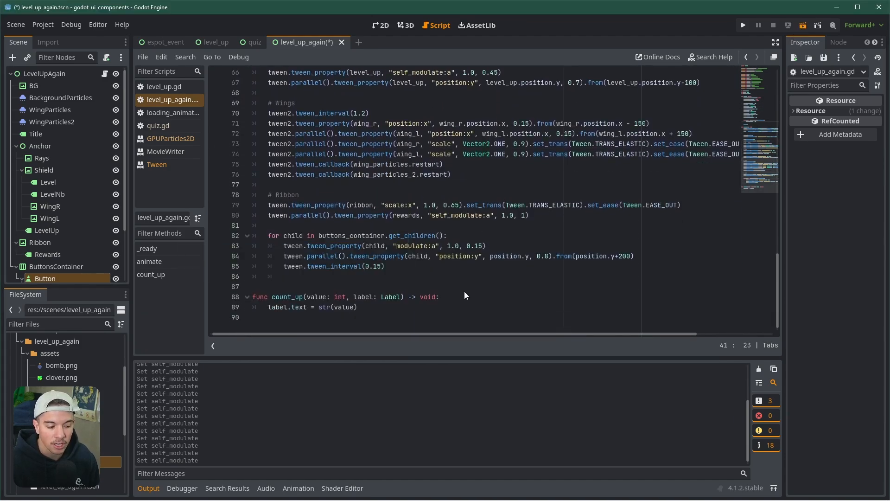
{"action": "key", "text": "F6"}
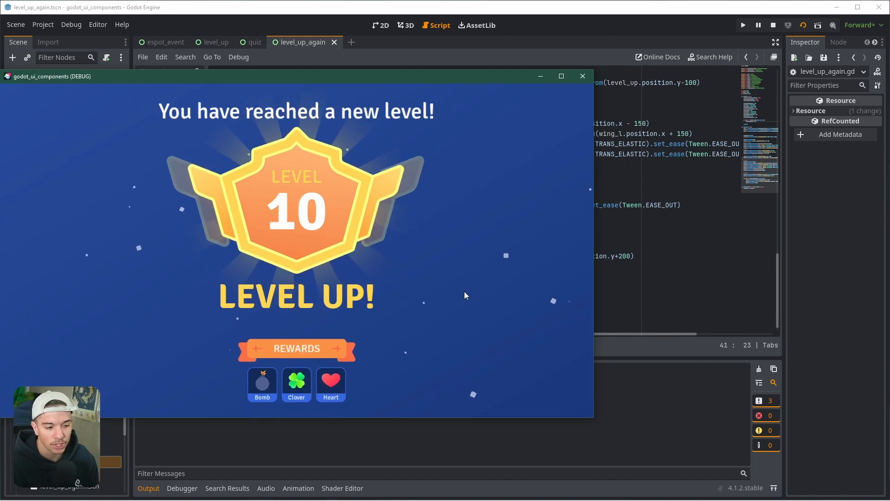
{"action": "left_click", "coordinate": [582, 76]}
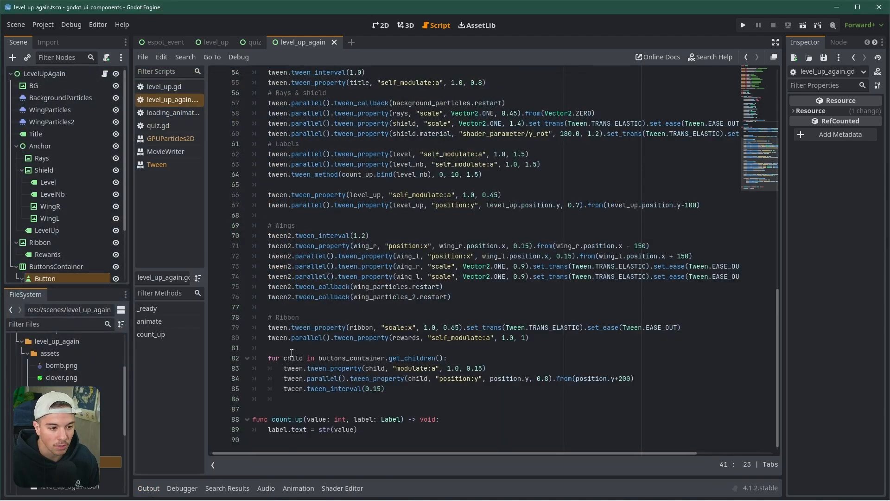
Step: Set the final value of the rewards label's self_modulate:a tween to 0.75 in the Ribbon section
{"action": "left_click", "coordinate": [287, 349]}
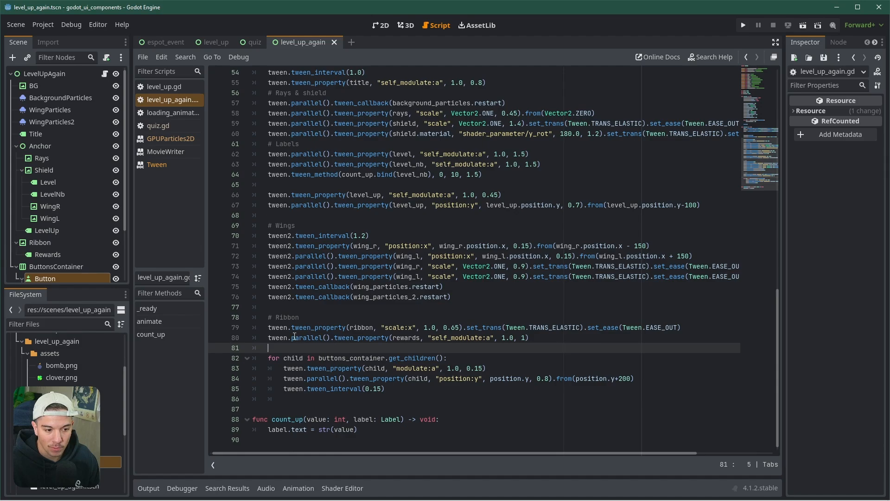
{"action": "left_click", "coordinate": [503, 338]}
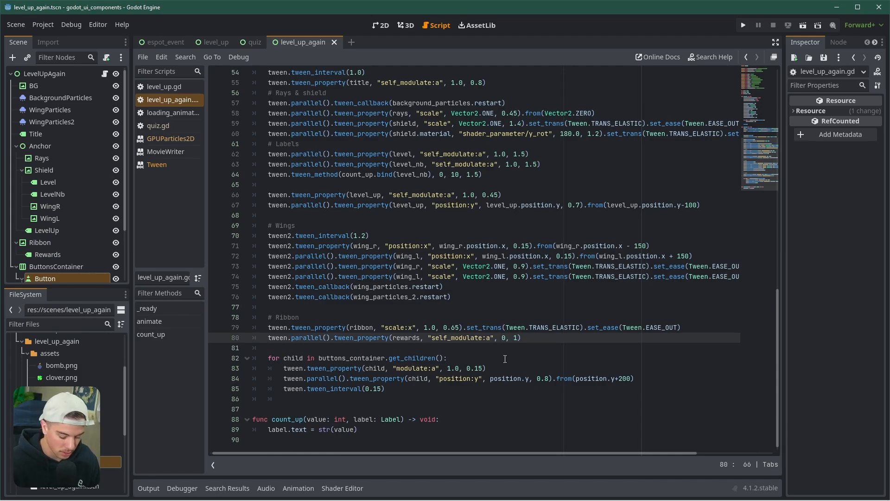
{"action": "type", "text": ".7"}
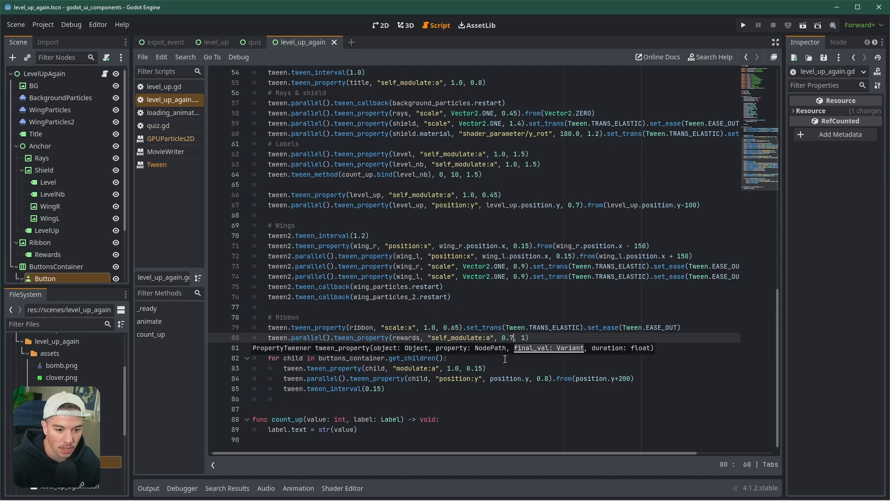
{"action": "type", "text": "6"}
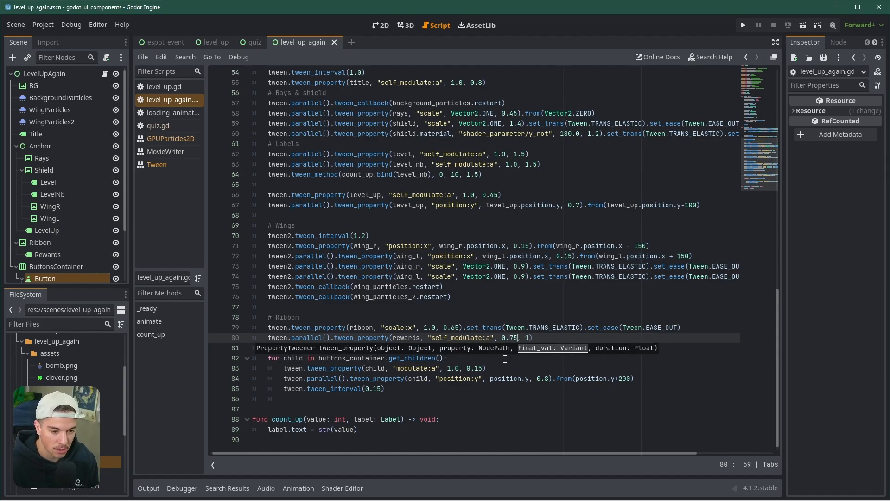
{"action": "left_click", "coordinate": [491, 389]}
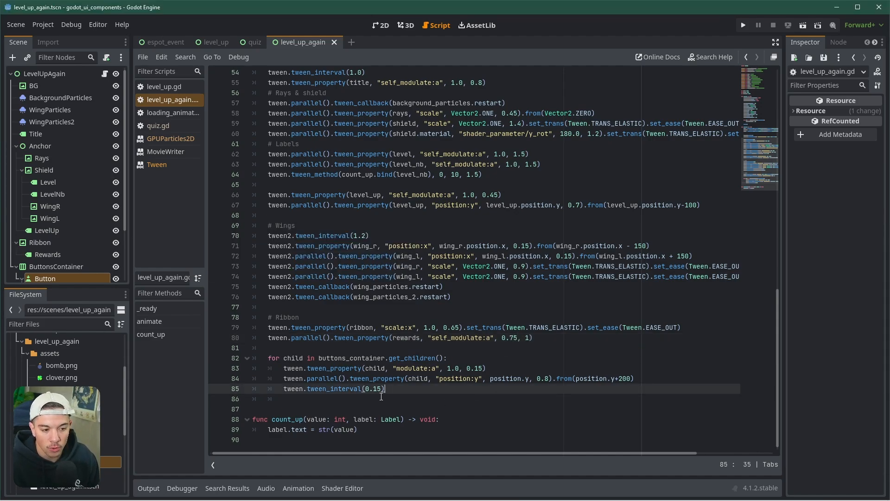
Step: In the animate buttons loop, set the position:y tween's duration to 0.7 and the tween_interval to 0.05
{"action": "double_click", "coordinate": [341, 369]}
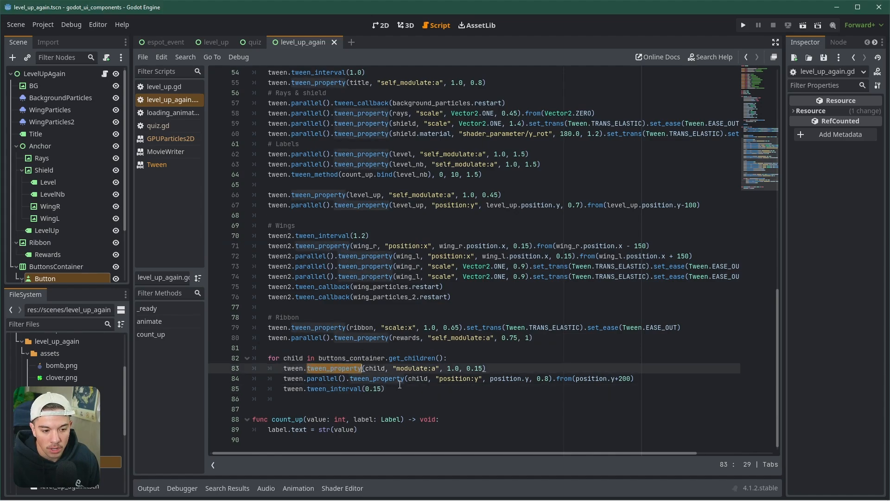
{"action": "left_click", "coordinate": [549, 380]}
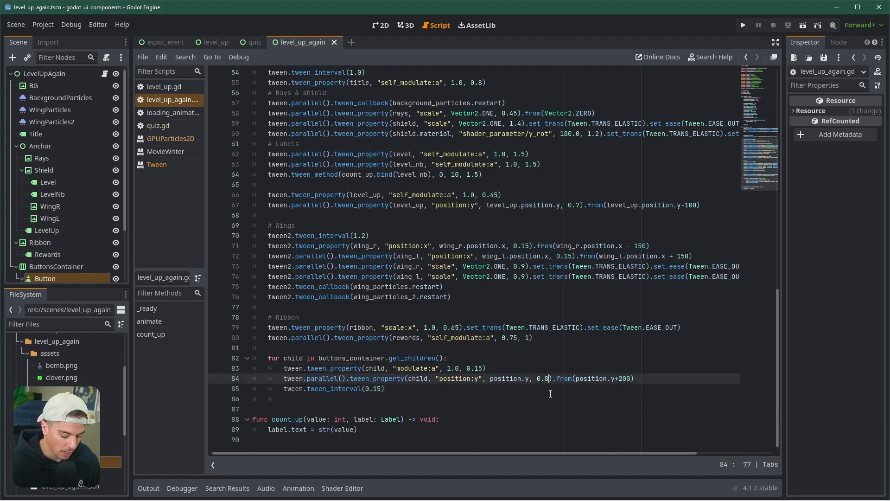
{"action": "type", "text": "6"}
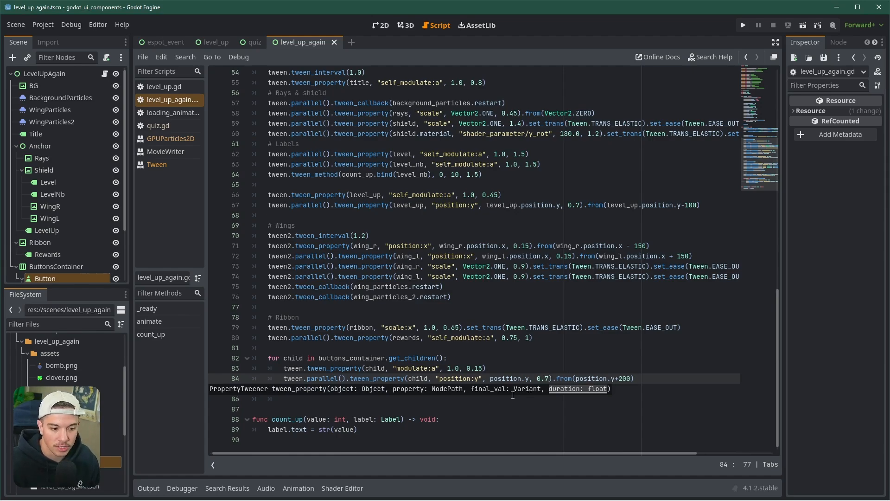
{"action": "left_click", "coordinate": [496, 400]}
{"action": "key", "text": "Left"}
{"action": "key", "text": "Left"}
{"action": "key", "text": "Left"}
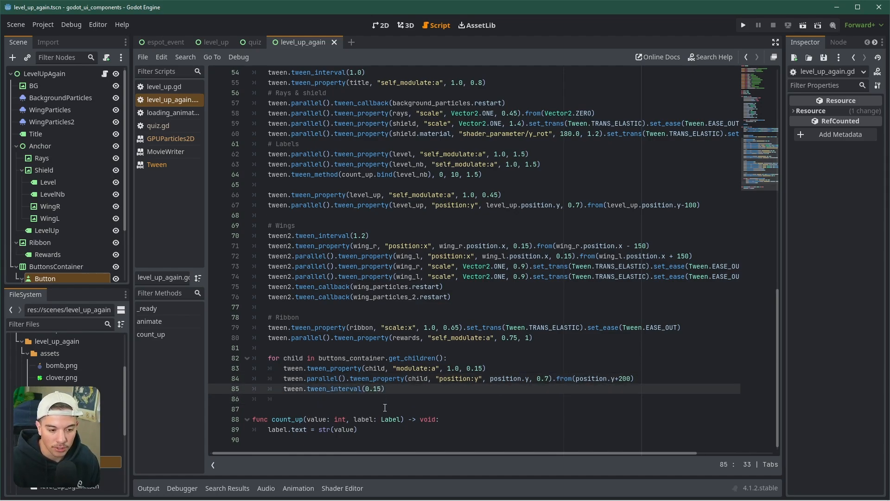
{"action": "type", "text": "0"}
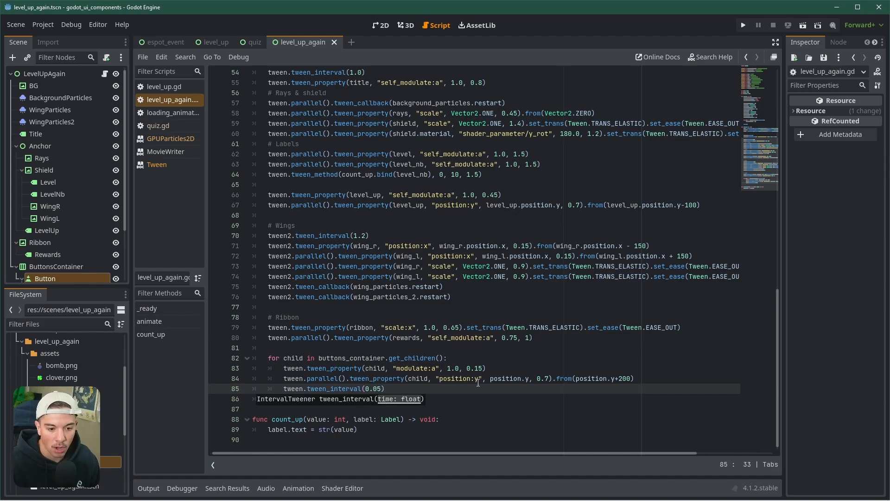
{"action": "left_click", "coordinate": [495, 378]}
Step: Run the current scene to watch the level-up animation, move its window aside, and collapse the output log
{"action": "left_click", "coordinate": [800, 27]}
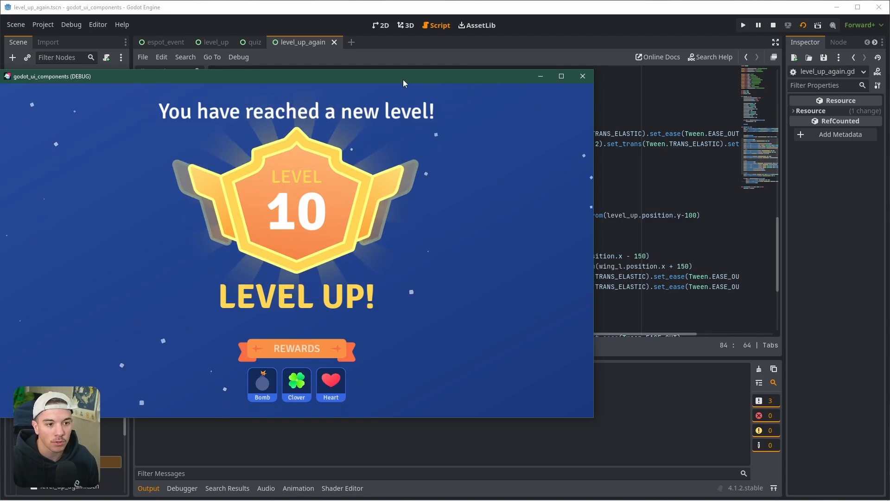
{"action": "left_click_drag", "start_coordinate": [404, 83], "coordinate": [541, 81]}
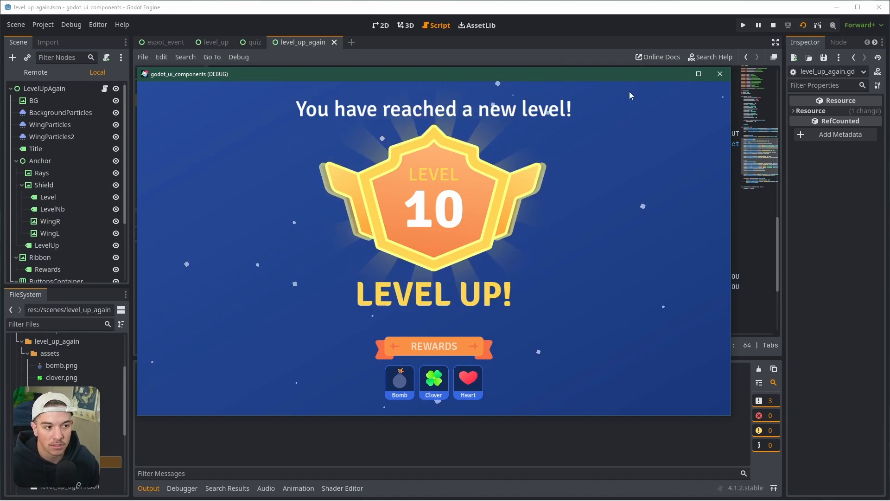
{"action": "key", "text": "F8"}
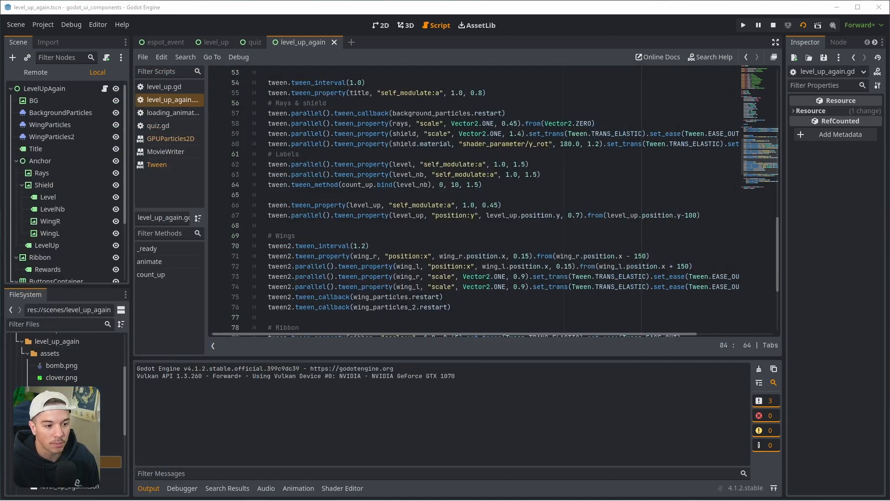
{"action": "left_click", "coordinate": [148, 488]}
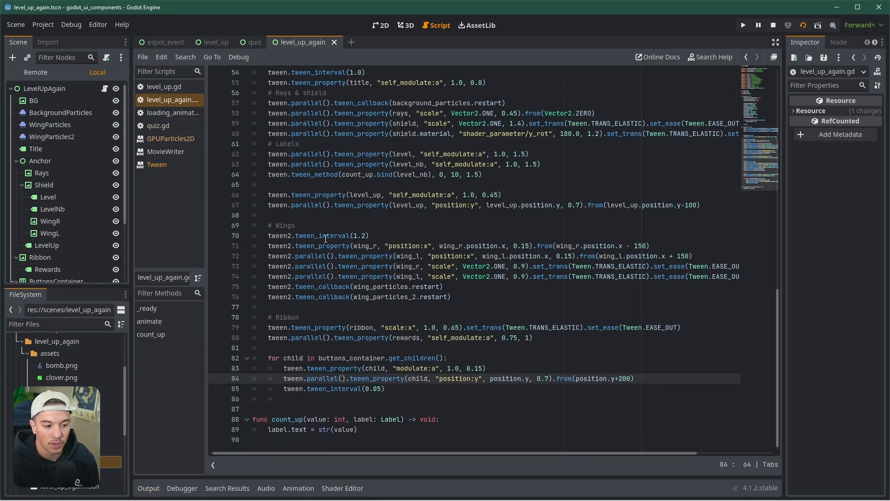
Step: Review the script's _ready, animate and count_up functions, and close the running scene
{"action": "scroll", "coordinate": [327, 295], "scroll_direction": "up", "scroll_amount": 5}
{"action": "scroll", "coordinate": [306, 257], "scroll_direction": "up", "scroll_amount": 5}
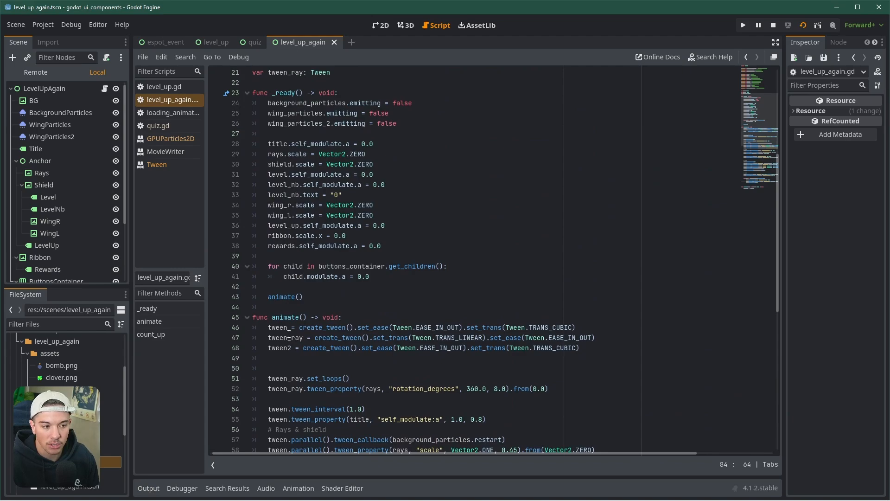
{"action": "scroll", "coordinate": [289, 334], "scroll_direction": "up", "scroll_amount": 4}
{"action": "scroll", "coordinate": [289, 334], "scroll_direction": "down", "scroll_amount": 15}
{"action": "left_click", "coordinate": [288, 419]}
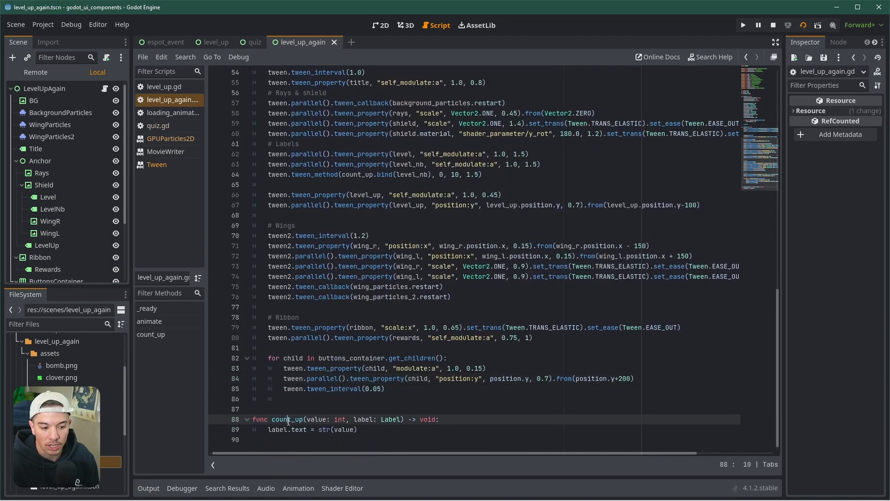
{"action": "left_click", "coordinate": [298, 403]}
{"action": "double_click", "coordinate": [316, 419]}
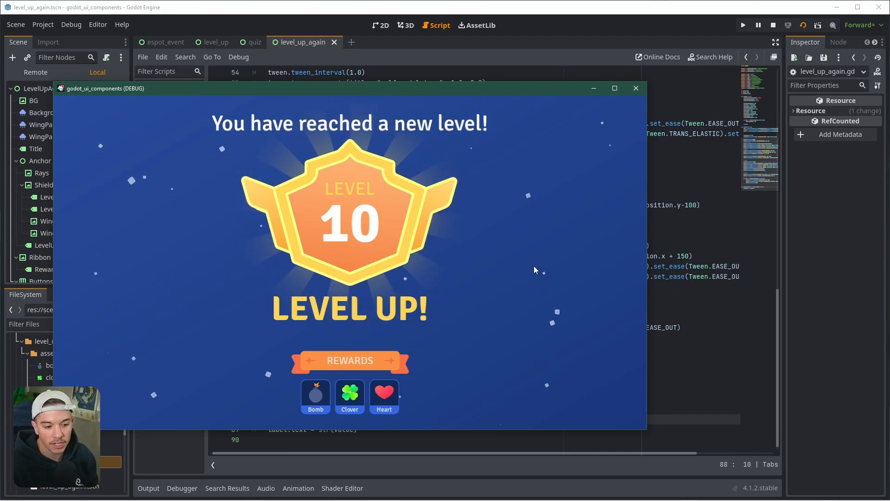
{"action": "left_click", "coordinate": [636, 88]}
Step: Declare a tween_buttons variable of type Tween below the tween_ray declaration
{"action": "left_click", "coordinate": [345, 397]}
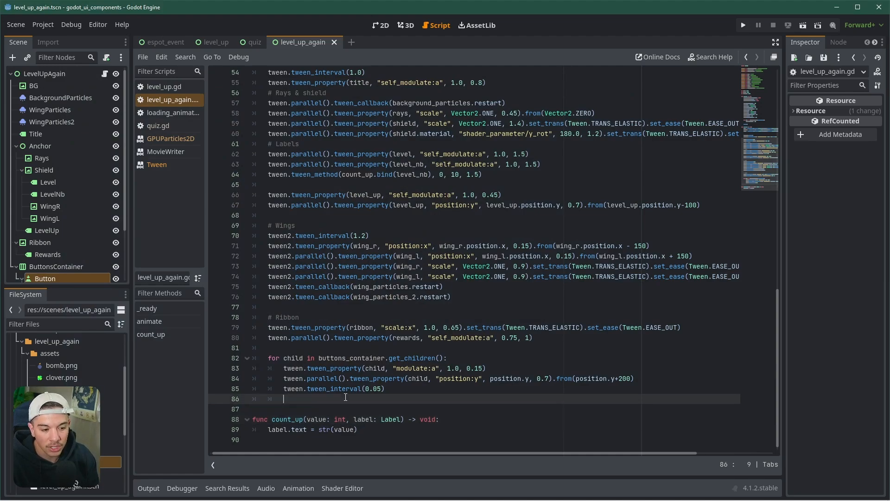
{"action": "scroll", "coordinate": [328, 380], "scroll_direction": "up", "scroll_amount": 15}
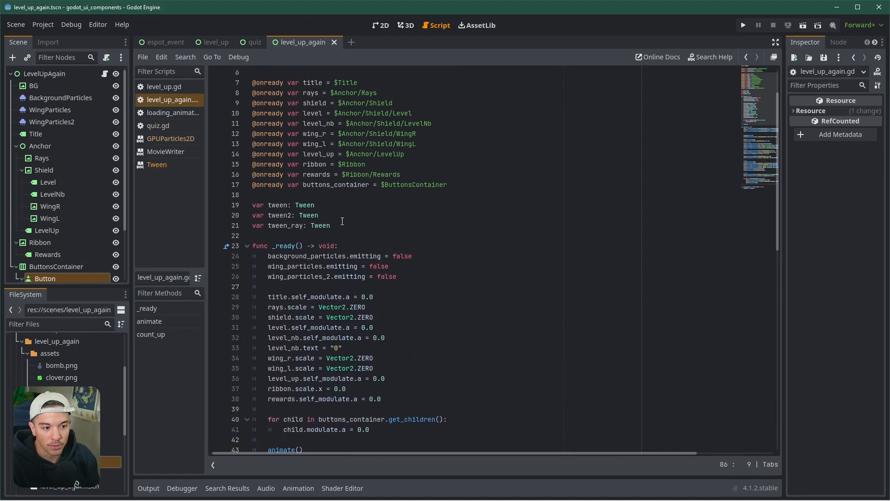
{"action": "left_click", "coordinate": [342, 221]}
{"action": "key", "text": "ctrl+shift+d"}
{"action": "key", "text": "BackSpace"}
{"action": "key", "text": "BackSpace"}
{"action": "key", "text": "BackSpace"}
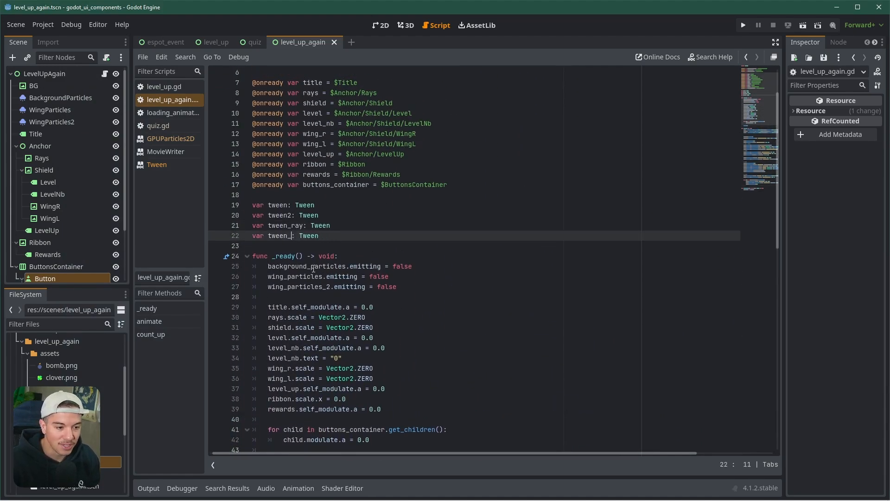
{"action": "type", "text": "buttons"}
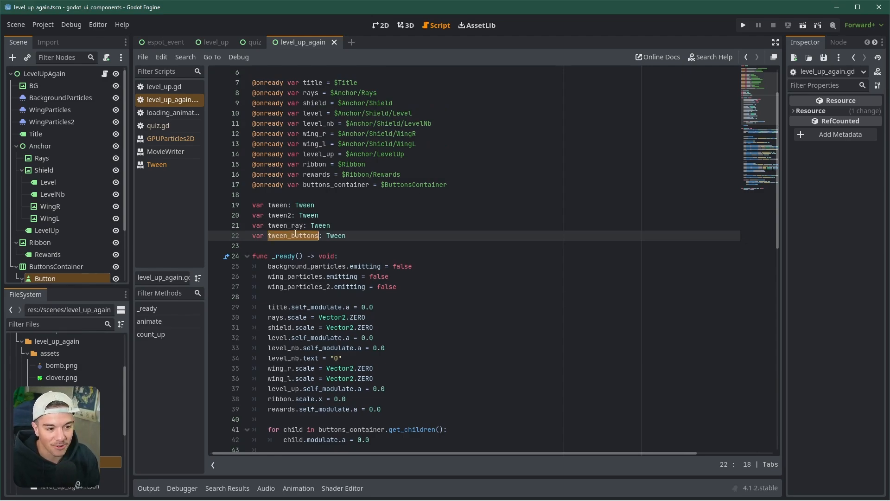
Step: Begin a tween_buttons statement on its own line below the buttons loop in the animate function
{"action": "scroll", "coordinate": [376, 378], "scroll_direction": "down", "scroll_amount": 15}
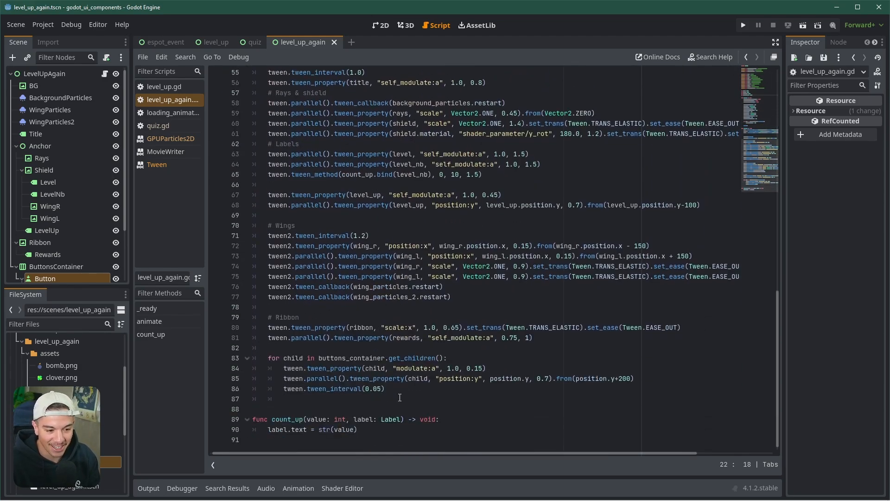
{"action": "left_click", "coordinate": [399, 398]}
{"action": "key", "text": "Return"}
{"action": "type", "text": "tween_buttons"}
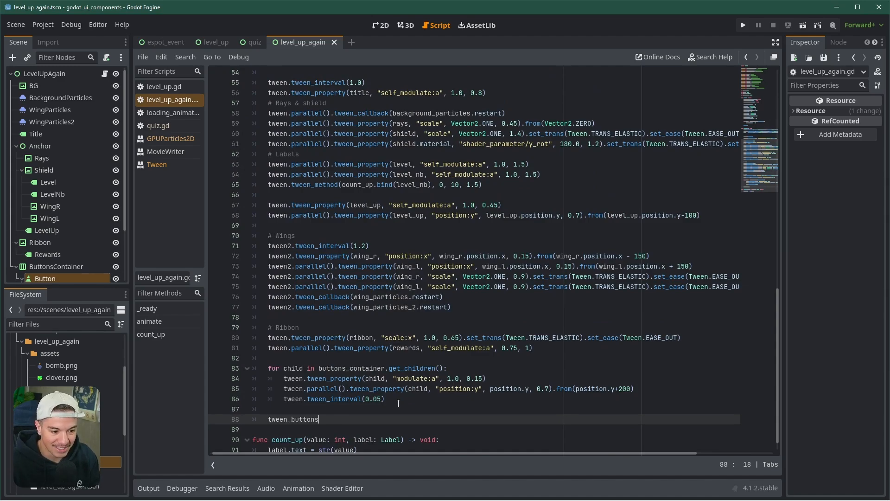
Step: Create tween_buttons in the animate function with create_tween, EASE_IN_OUT and TRANS_CUBIC below tween2, and remove the extra blank line
{"action": "scroll", "coordinate": [332, 247], "scroll_direction": "up", "scroll_amount": 11}
{"action": "scroll", "coordinate": [332, 246], "scroll_direction": "up", "scroll_amount": 4}
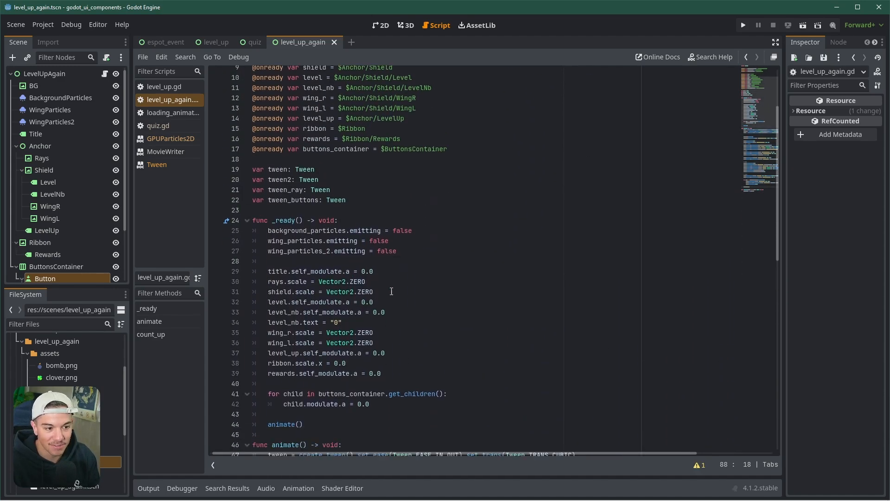
{"action": "scroll", "coordinate": [332, 325], "scroll_direction": "down", "scroll_amount": 5}
{"action": "left_click", "coordinate": [332, 330]}
{"action": "left_click", "coordinate": [348, 319]}
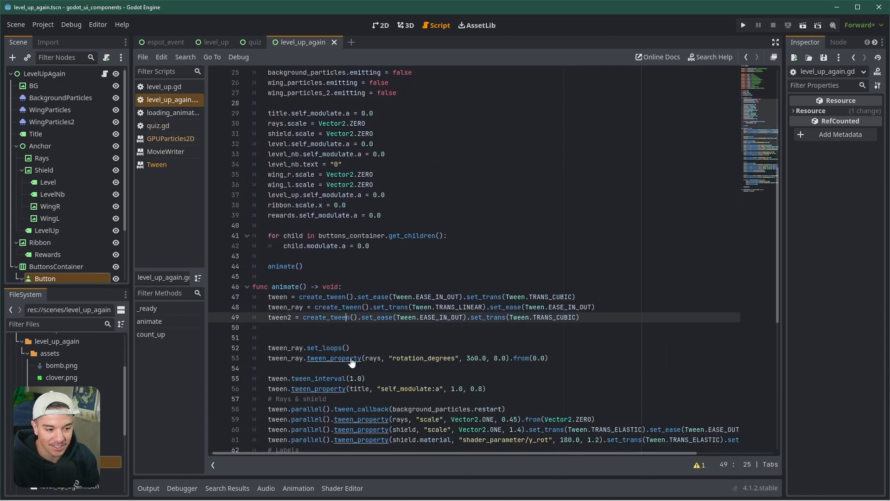
{"action": "key", "text": "ctrl+shift+d"}
{"action": "double_click", "coordinate": [283, 328]}
{"action": "type", "text": "tween_buttons"}
{"action": "left_click", "coordinate": [293, 340]}
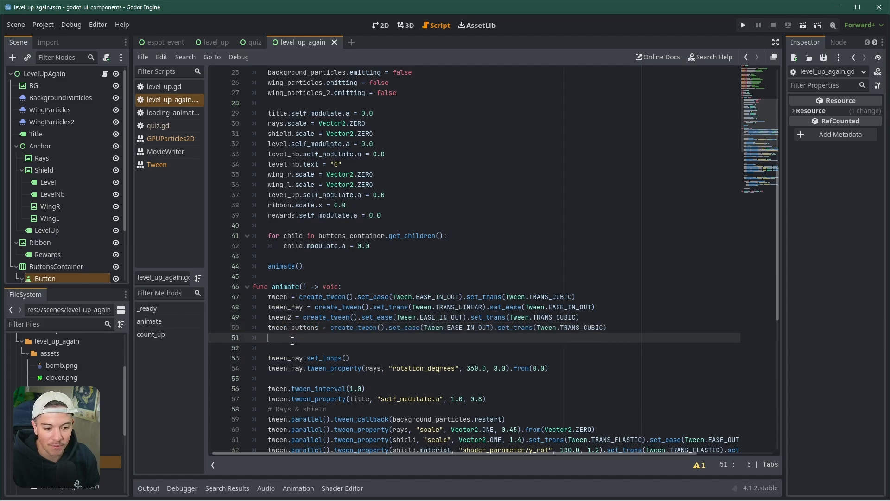
{"action": "key", "text": "Delete"}
{"action": "double_click", "coordinate": [474, 328]}
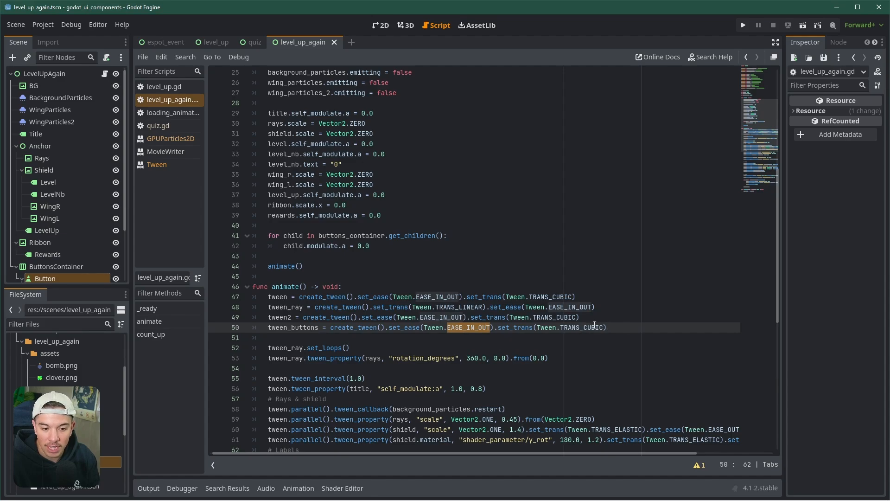
{"action": "double_click", "coordinate": [292, 328]}
{"action": "scroll", "coordinate": [396, 358], "scroll_direction": "down", "scroll_amount": 10}
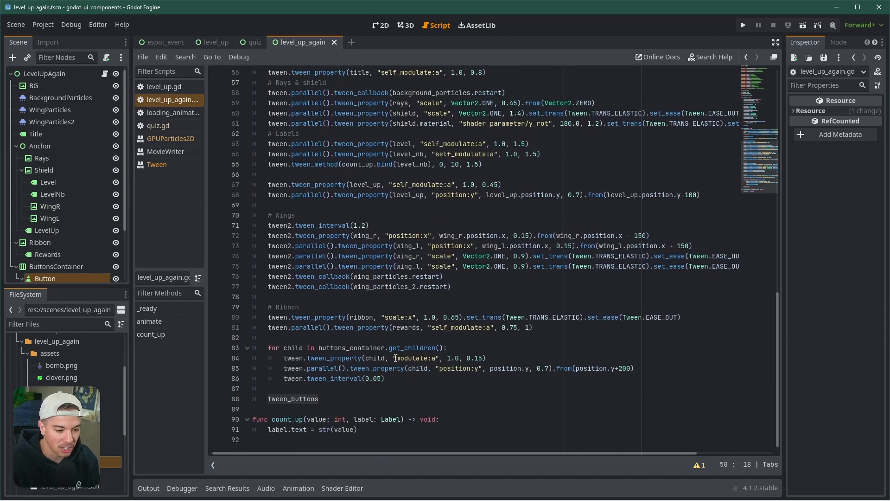
{"action": "left_click", "coordinate": [342, 400]}
{"action": "type", "text": ".s"}
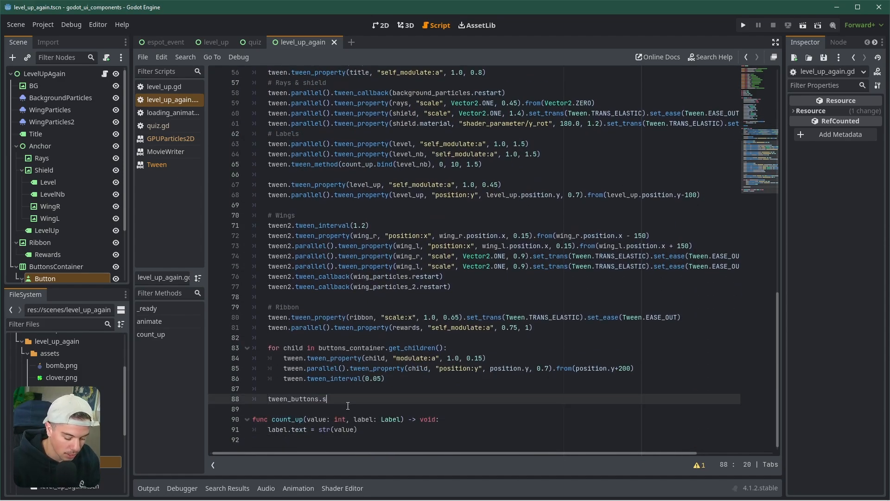
{"action": "type", "text": "et"}
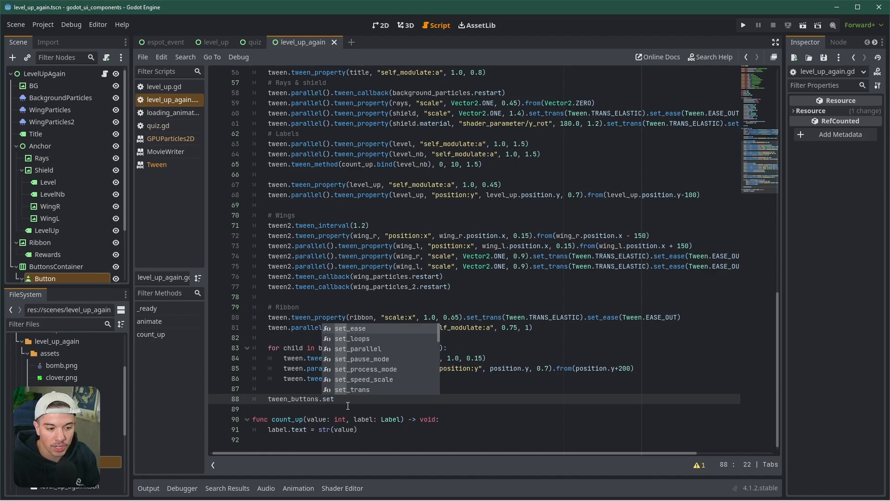
{"action": "key", "text": "BackSpace"}
{"action": "key", "text": "BackSpace"}
{"action": "key", "text": "BackSpace"}
{"action": "key", "text": "BackSpace"}
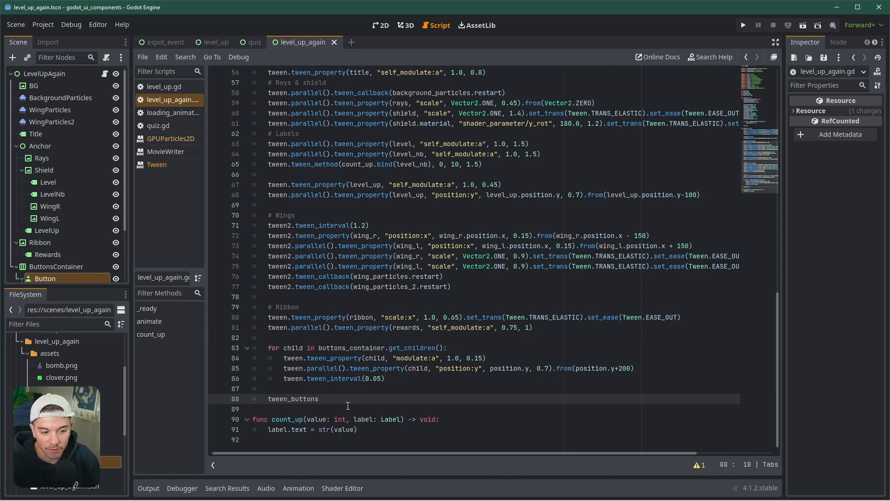
Step: Declare a start_buttons_loop() -> void function with a pass body between animate and count_up
{"action": "key", "text": "Return"}
{"action": "key", "text": "Return"}
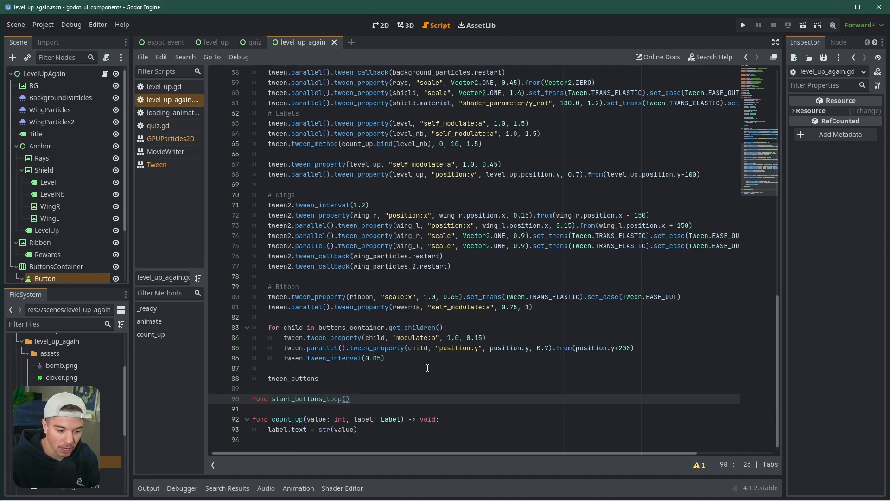
{"action": "key", "text": "Return"}
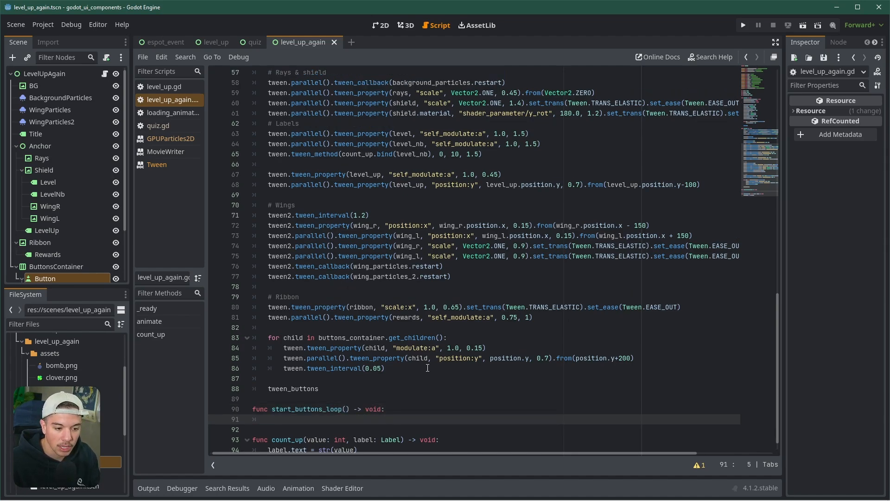
{"action": "scroll", "coordinate": [463, 366], "scroll_direction": "down", "scroll_amount": 1}
Step: Move the tween_buttons text from the end of animate into start_buttons_loop, replacing pass
{"action": "double_click", "coordinate": [292, 368]}
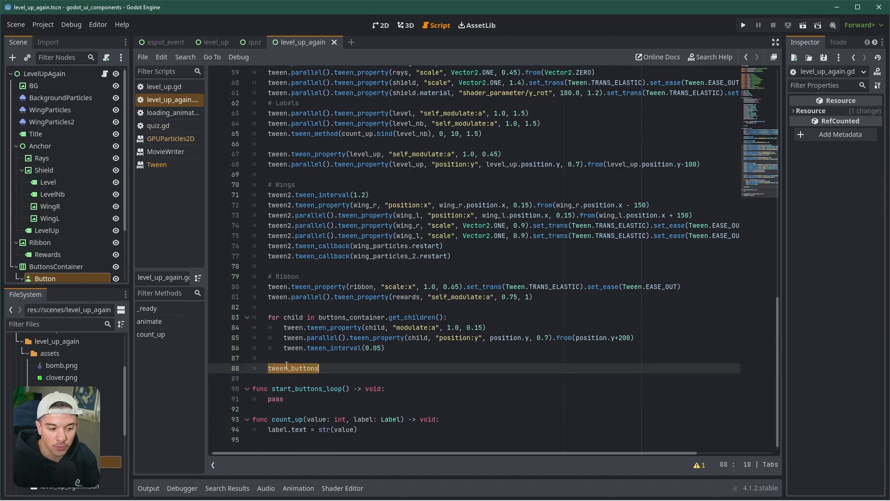
{"action": "key", "text": "ctrl+x"}
{"action": "double_click", "coordinate": [275, 398]}
{"action": "key", "text": "ctrl+v"}
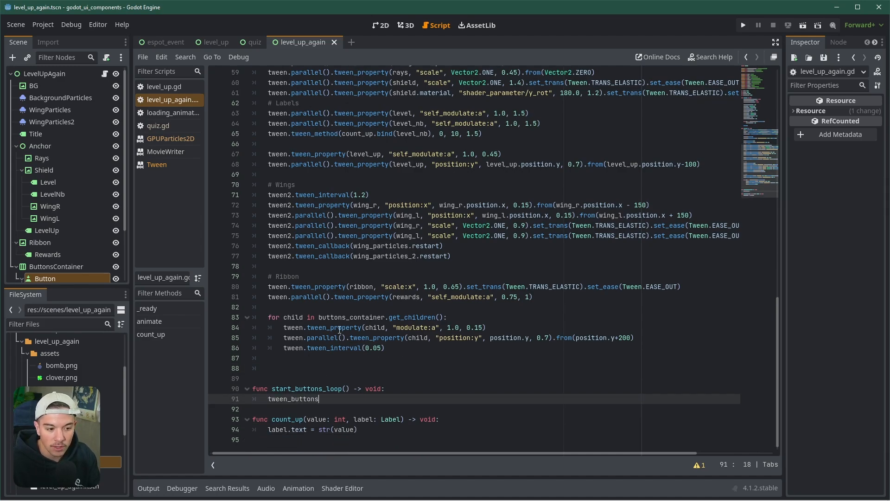
Step: Add tween.tween_callback(start_buttons_loop) below the buttons loop in animate, save, and remove a surplus blank line after it
{"action": "double_click", "coordinate": [292, 318]}
{"action": "left_click", "coordinate": [398, 359]}
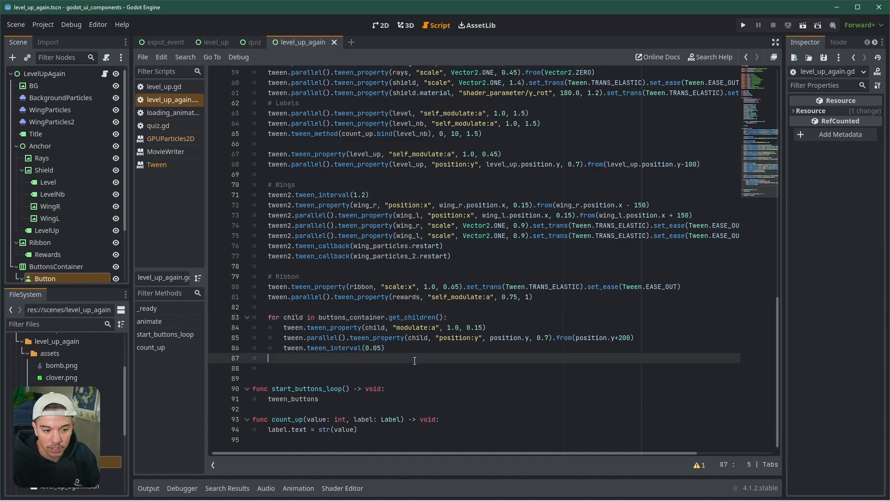
{"action": "key", "text": "Return"}
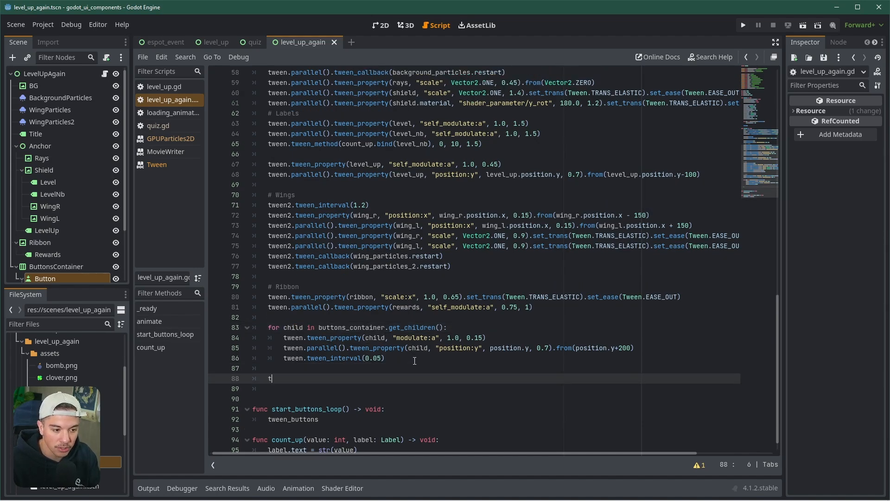
{"action": "type", "text": "tween."}
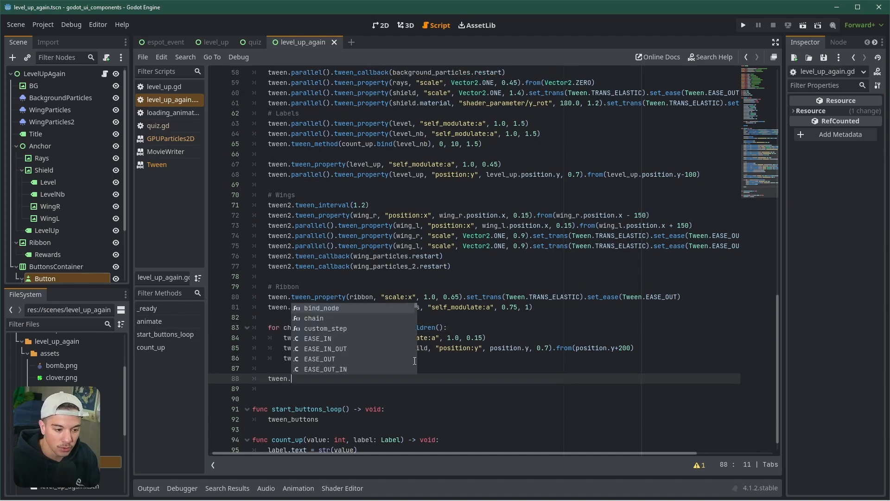
{"action": "type", "text": "twee"}
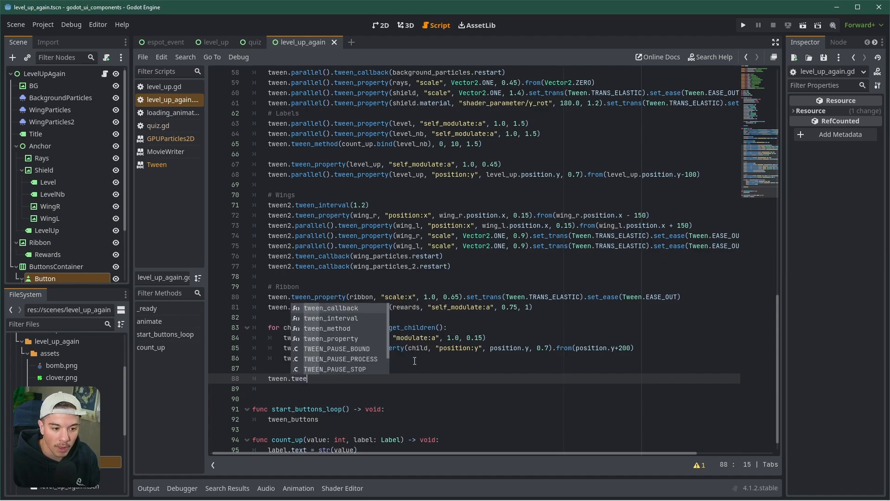
{"action": "type", "text": "n_callback()start"}
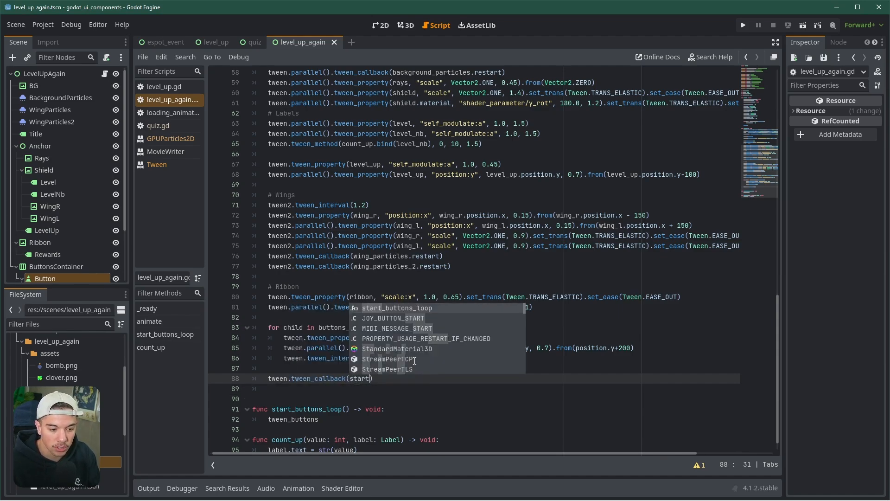
{"action": "key", "text": "Return"}
{"action": "key", "text": "BackSpace"}
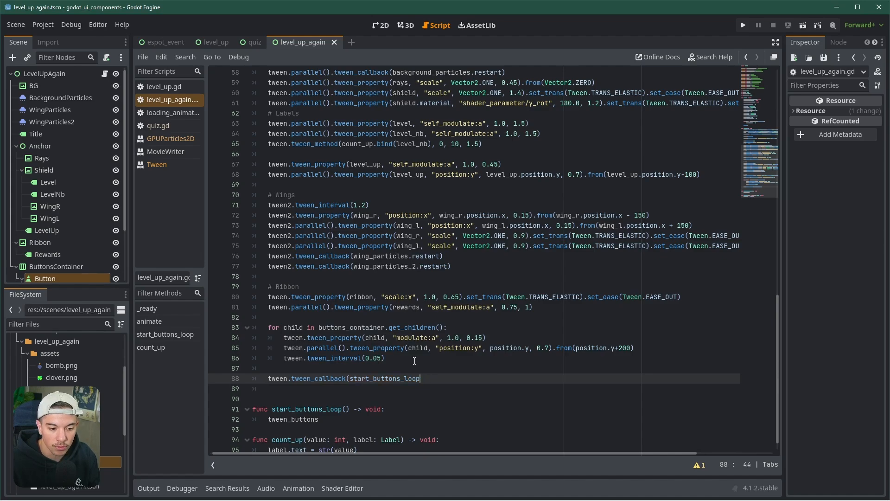
{"action": "type", "text": ")"}
{"action": "key", "text": "ctrl+s"}
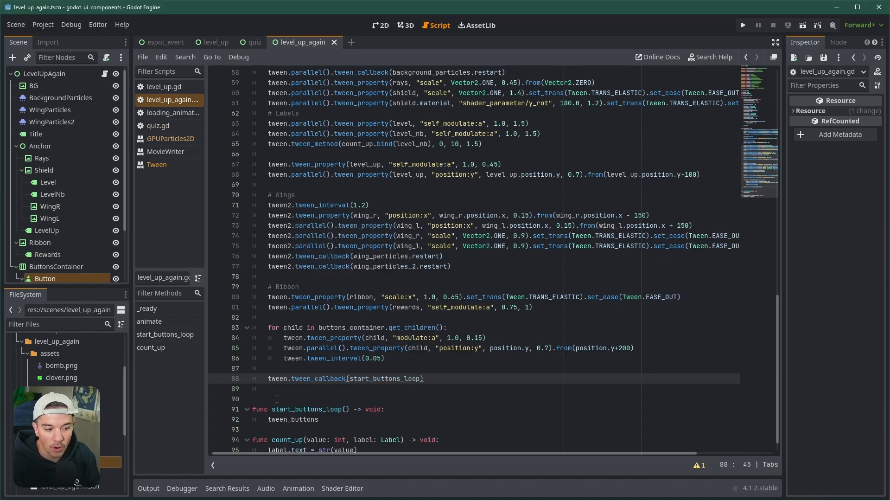
{"action": "key", "text": "Down"}
{"action": "key", "text": "Delete"}
Step: Complete the tween_buttons statement in start_buttons_loop with a set_loops() call and add a line below it
{"action": "double_click", "coordinate": [291, 392]}
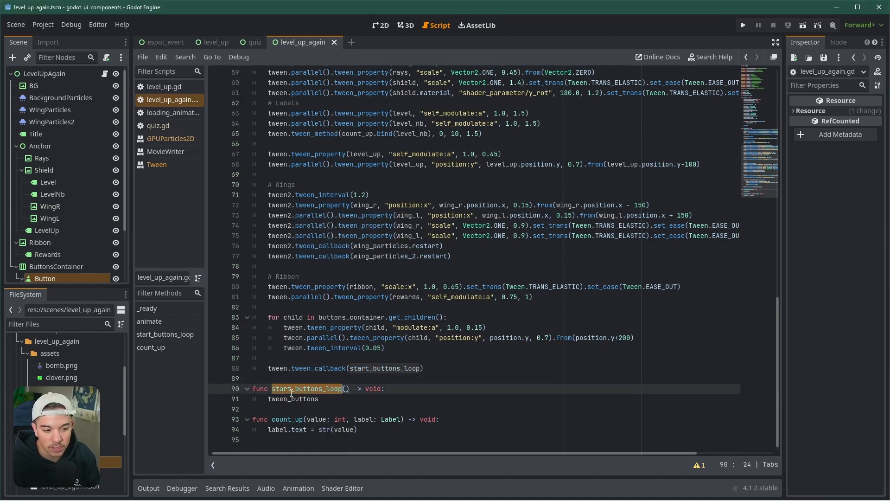
{"action": "left_click", "coordinate": [329, 401]}
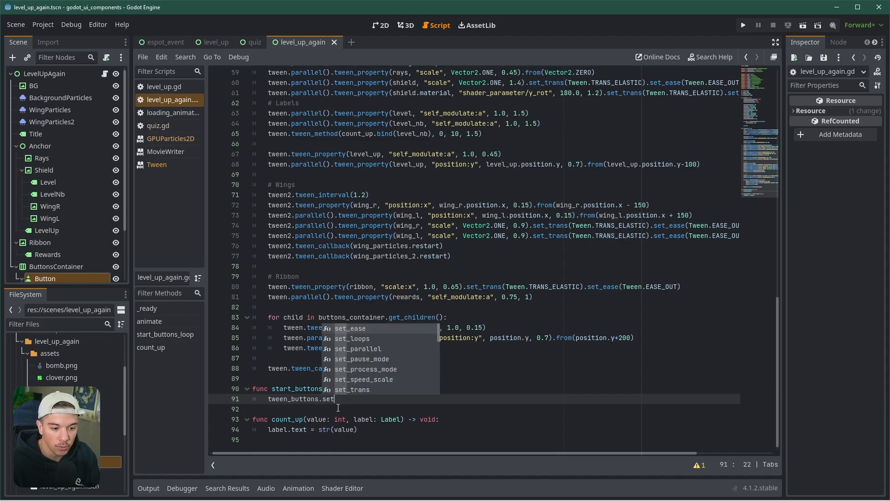
{"action": "type", "text": ".set"}
{"action": "key", "text": "Down"}
{"action": "key", "text": "Return"}
{"action": "key", "text": "Return"}
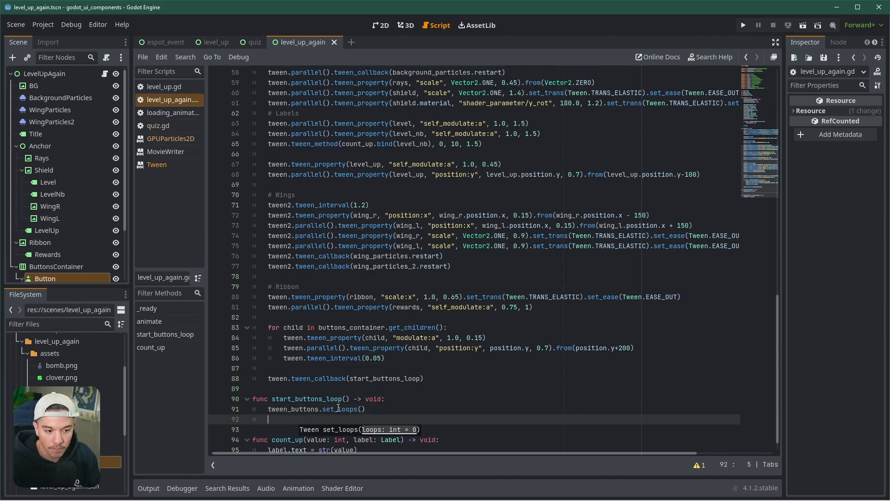
Step: Copy the buttons_container for loop from animate into start_buttons_loop below the set_loops() call
{"action": "scroll", "coordinate": [279, 321], "scroll_direction": "down", "scroll_amount": 1}
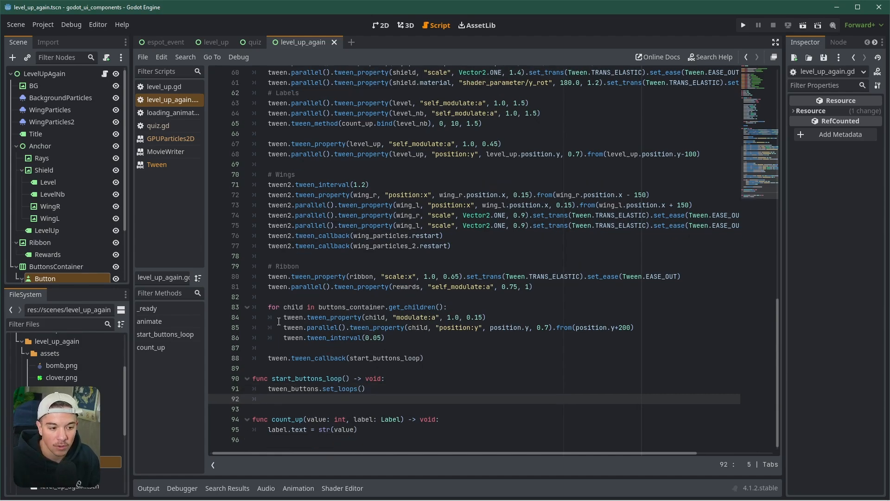
{"action": "left_click_drag", "start_coordinate": [270, 307], "coordinate": [408, 339]}
{"action": "key", "text": "ctrl+c"}
{"action": "left_click", "coordinate": [303, 399]}
{"action": "key", "text": "ctrl+v"}
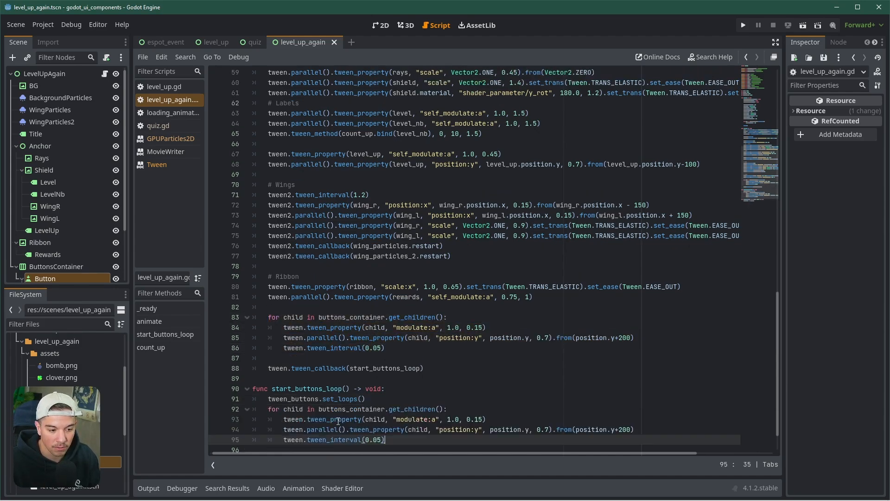
Step: Delete the modulate:a tween line from the for loop in start_buttons_loop
{"action": "double_click", "coordinate": [298, 370]}
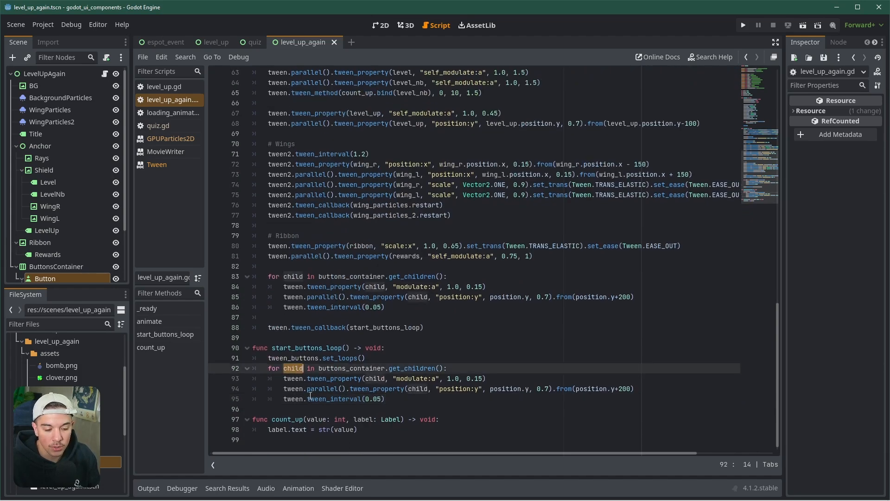
{"action": "double_click", "coordinate": [338, 370]}
{"action": "double_click", "coordinate": [294, 380]}
{"action": "double_click", "coordinate": [334, 379]}
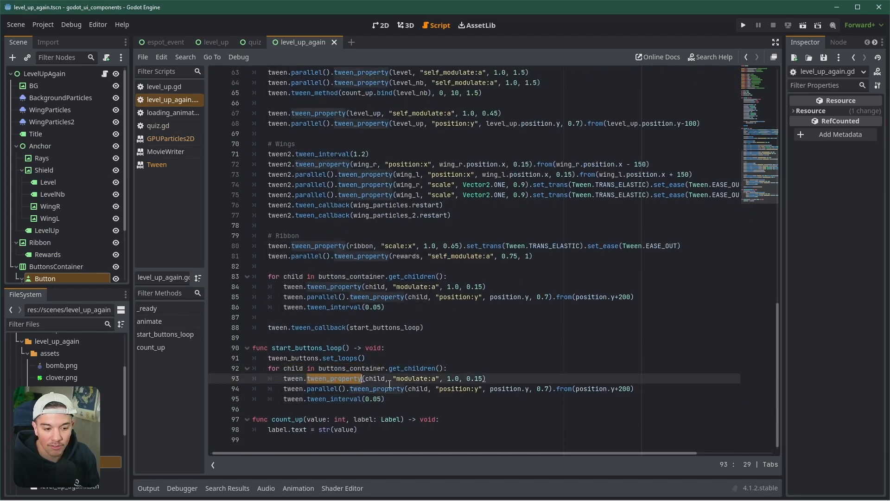
{"action": "left_click", "coordinate": [418, 379]}
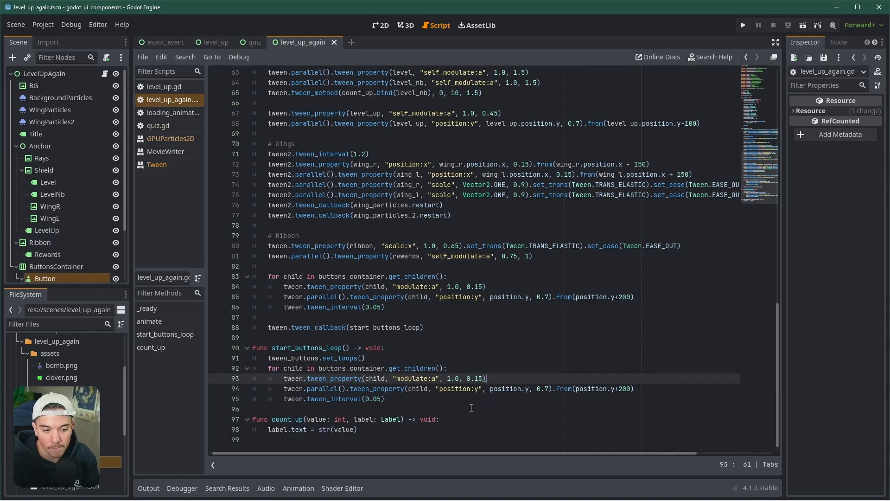
{"action": "key", "text": "ctrl+shift+k"}
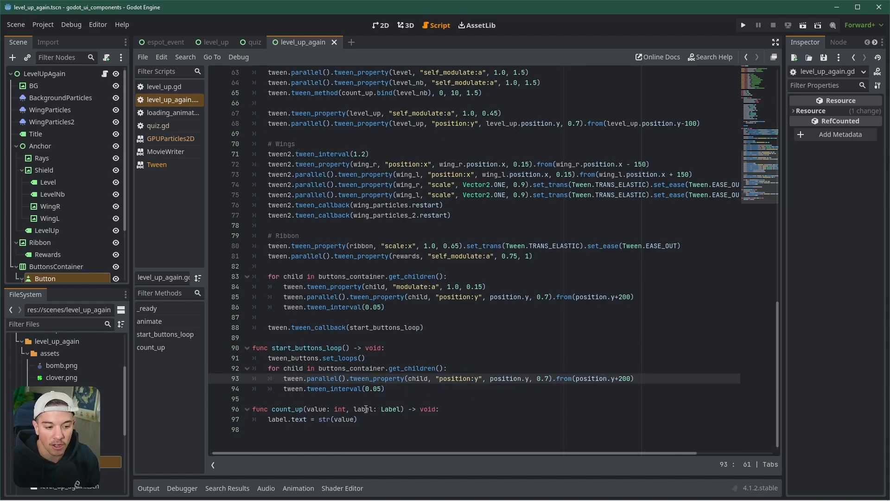
Step: Remove the parallel() call from the position:y tween line in start_buttons_loop
{"action": "double_click", "coordinate": [325, 380]}
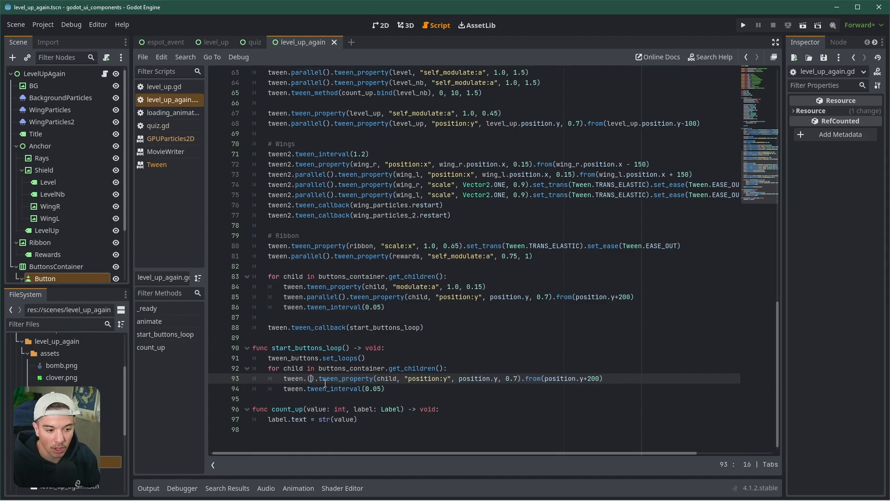
{"action": "key", "text": "BackSpace"}
{"action": "key", "text": "Delete"}
{"action": "key", "text": "Delete"}
{"action": "key", "text": "BackSpace"}
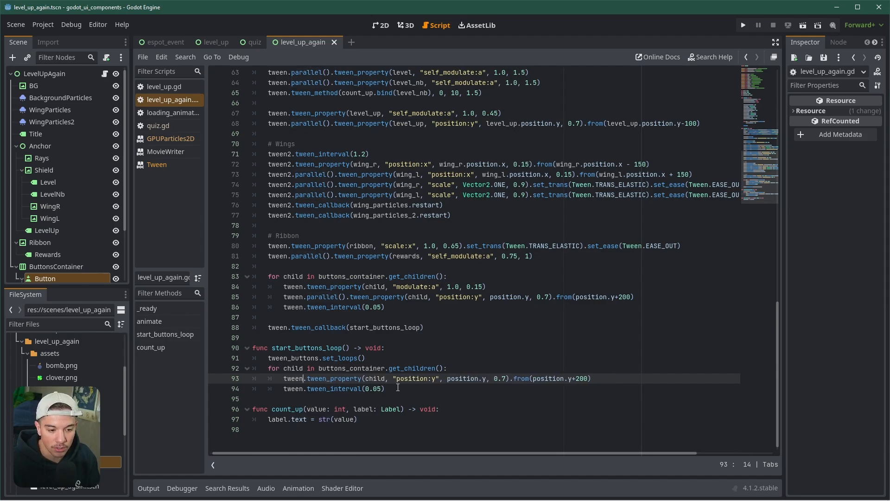
Step: Change the tweened property in the start_buttons_loop tween line to "scale"
{"action": "double_click", "coordinate": [424, 379]}
{"action": "left_click_drag", "start_coordinate": [437, 382], "coordinate": [467, 381]}
{"action": "type", "text": "sclae"}
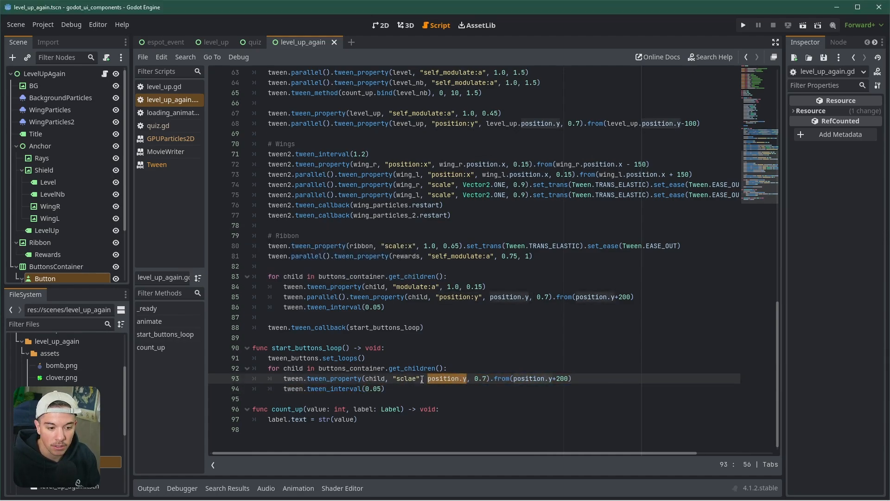
{"action": "double_click", "coordinate": [406, 378]}
{"action": "type", "text": "scale"}
{"action": "left_click", "coordinate": [422, 379]}
{"action": "type", "text": ","}
{"action": "left_click", "coordinate": [443, 378]}
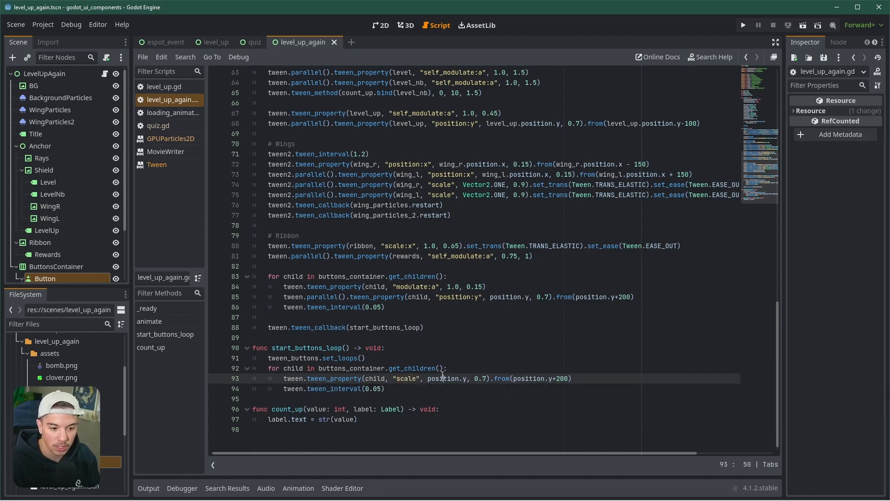
Step: Replace the position.y target in the start_buttons_loop scale tween with Vector2(1.1, 1.1)
{"action": "double_click", "coordinate": [430, 380]}
{"action": "key", "text": "Delete"}
{"action": "key", "text": "Delete"}
{"action": "key", "text": "Delete"}
{"action": "key", "text": "Delete"}
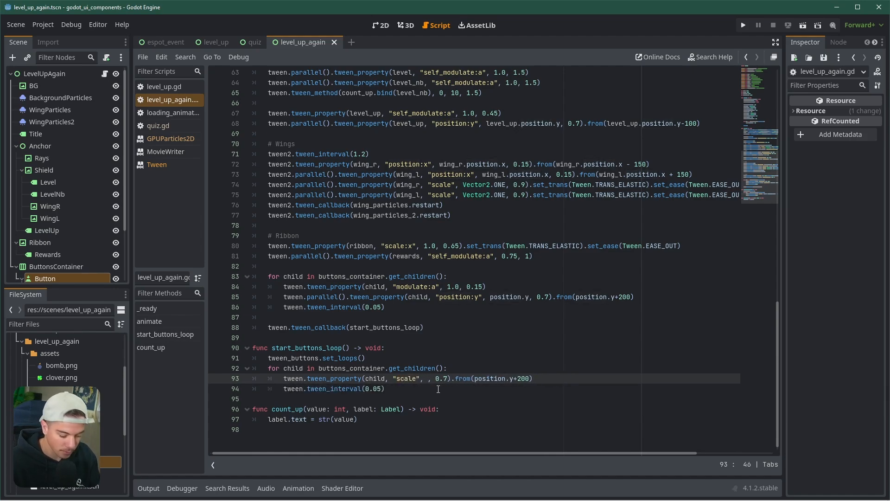
{"action": "type", "text": "Vector2"}
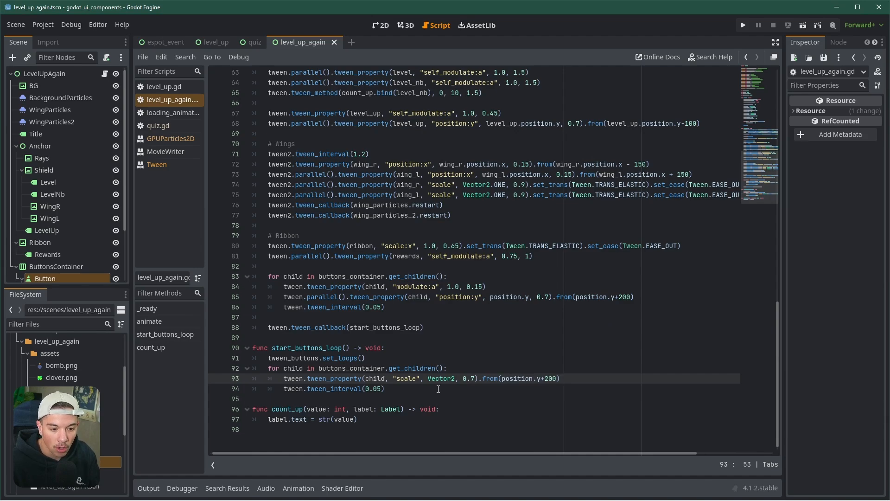
{"action": "type", "text": "(1.1, "}
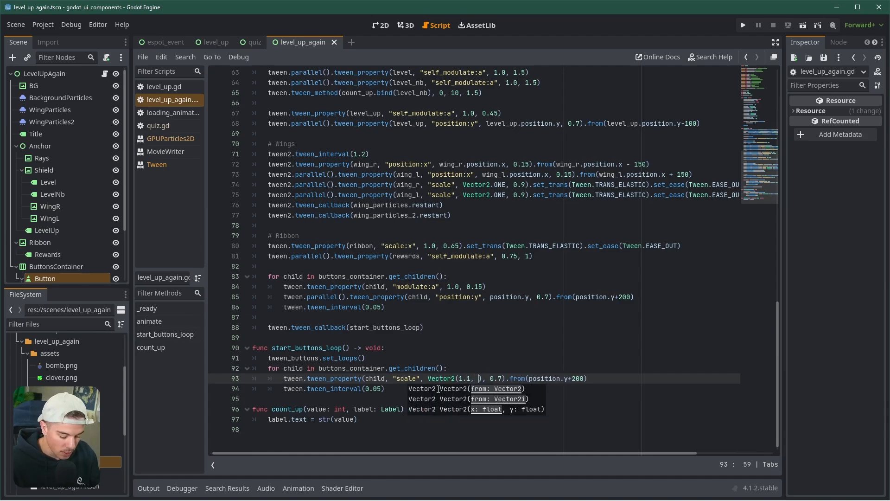
{"action": "type", "text": "1.1)"}
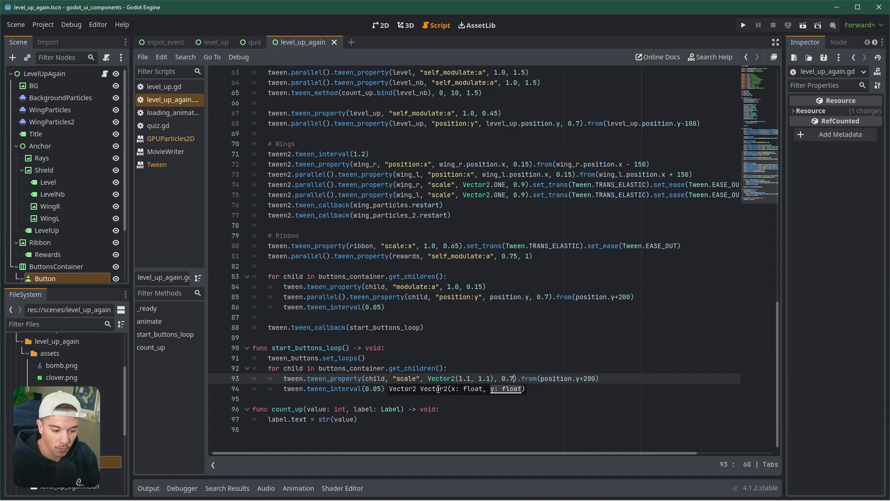
Step: Set the scale tween's duration to 0.4 and remove its .from(position.y+200) call in start_buttons_loop
{"action": "key", "text": "BackSpace"}
{"action": "type", "text": "4"}
{"action": "key", "text": "ctrl+s"}
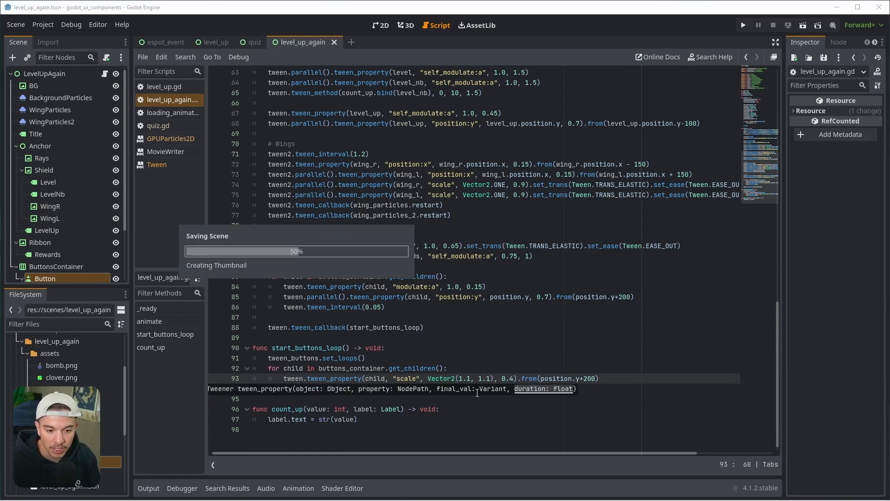
{"action": "left_click_drag", "start_coordinate": [518, 379], "coordinate": [609, 380]}
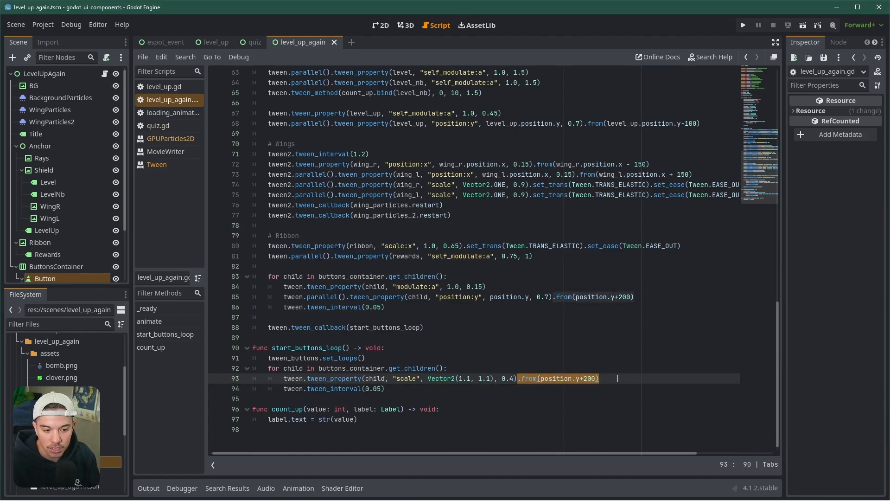
{"action": "key", "text": "BackSpace"}
Step: Duplicate the scale tween line with Vector2.ONE as its target, set the loop's tween_interval to 0.1, and save
{"action": "key", "text": "ctrl+shift+d"}
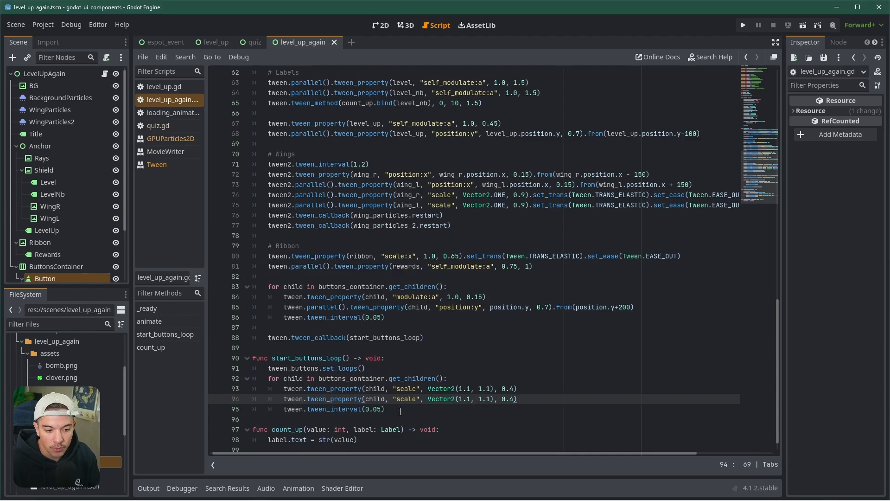
{"action": "left_click_drag", "start_coordinate": [495, 389], "coordinate": [456, 390]}
{"action": "type", "text": ".ONE"}
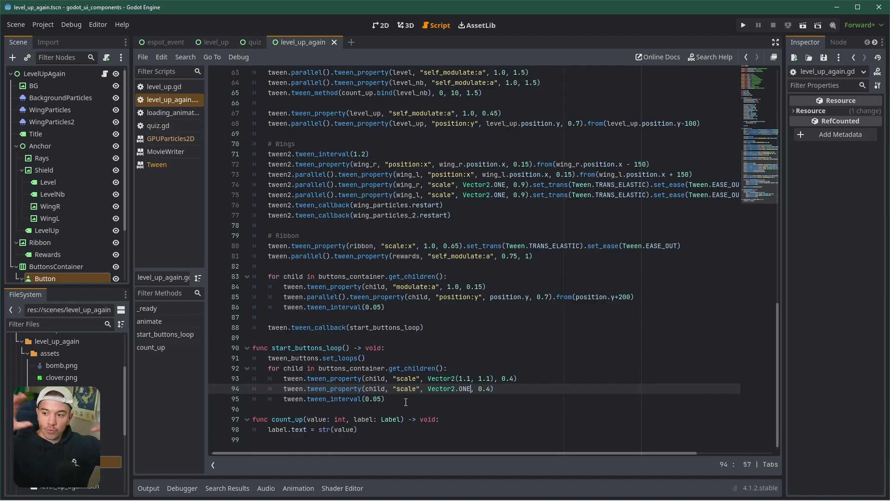
{"action": "left_click", "coordinate": [383, 400]}
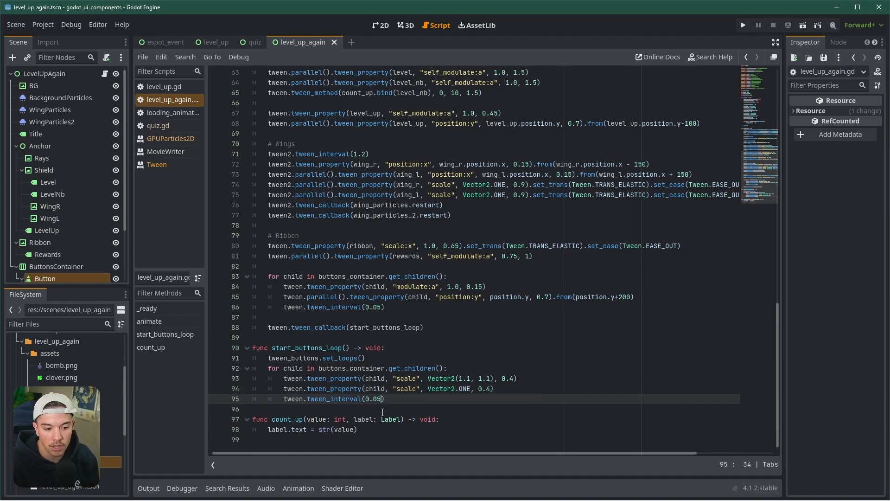
{"action": "key", "text": "ctrl+s"}
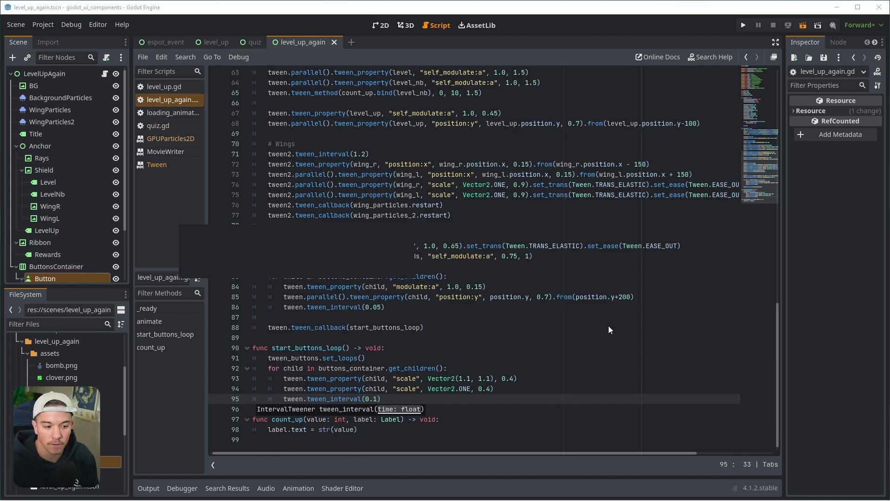
Step: Run the current scene and inspect the debugger error for line 93 in start_buttons_loop
{"action": "key", "text": "F6"}
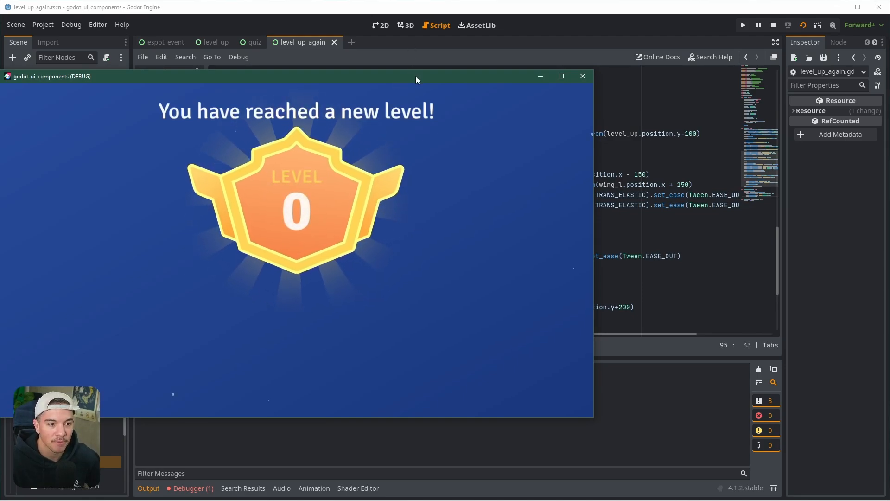
{"action": "left_click_drag", "start_coordinate": [416, 76], "coordinate": [529, 80]}
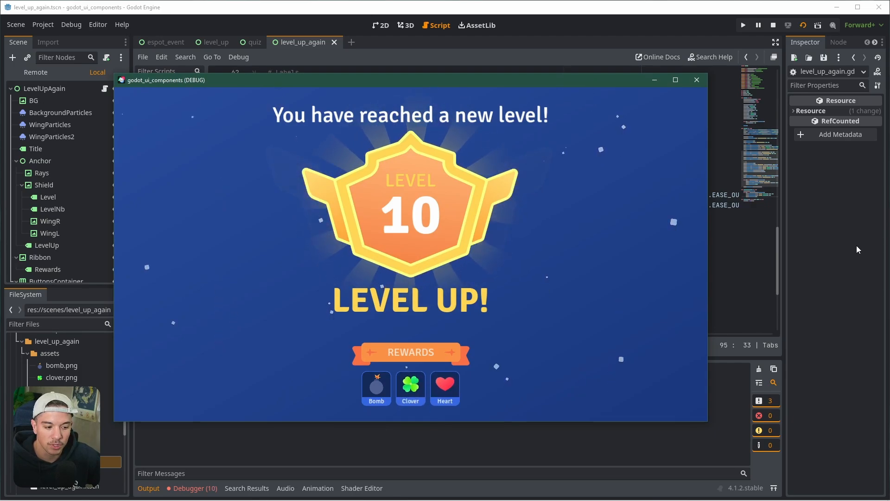
{"action": "left_click", "coordinate": [190, 489]}
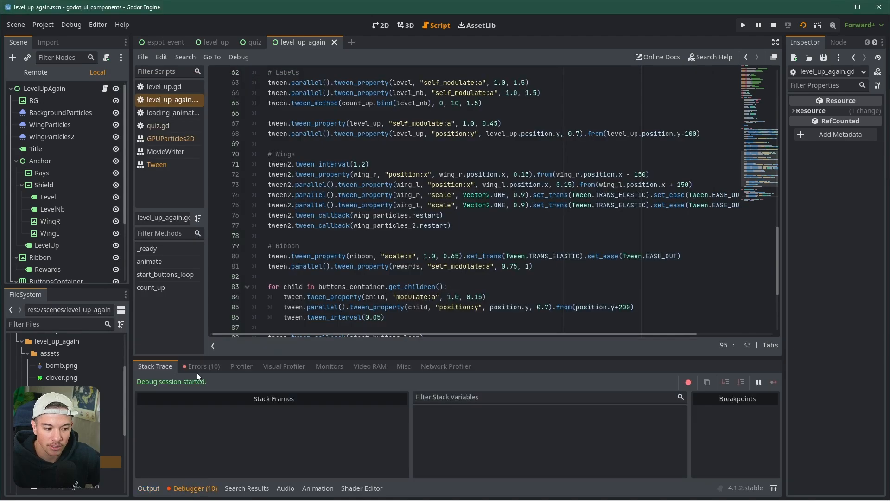
{"action": "left_click", "coordinate": [200, 366]}
{"action": "double_click", "coordinate": [368, 410]}
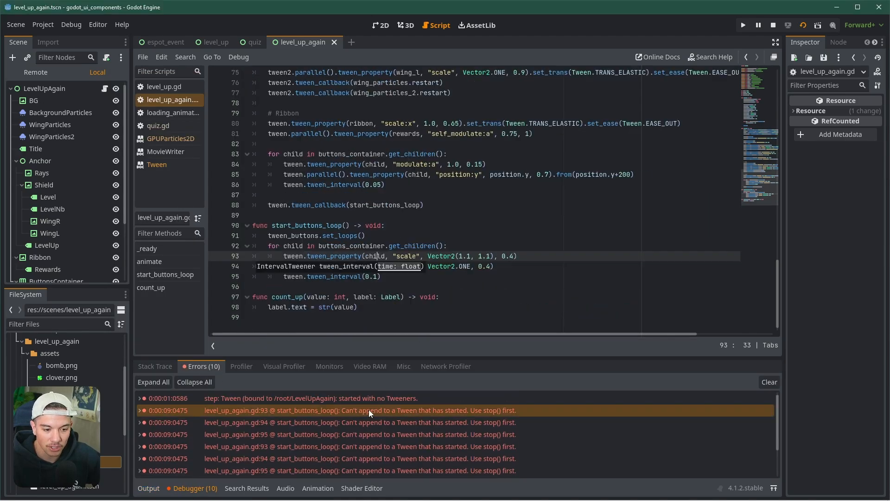
Step: Replace tween with tween_buttons on both scale tween lines and the tween_interval line in start_buttons_loop
{"action": "double_click", "coordinate": [300, 240]}
{"action": "key", "text": "ctrl+c"}
{"action": "double_click", "coordinate": [293, 256]}
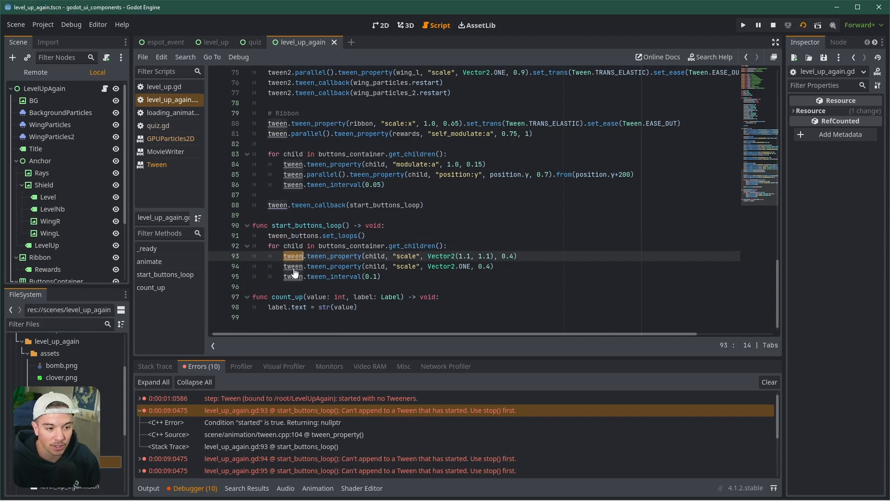
{"action": "key", "text": "ctrl+v"}
{"action": "double_click", "coordinate": [293, 266]}
{"action": "key", "text": "ctrl+v"}
{"action": "double_click", "coordinate": [293, 277]}
{"action": "key", "text": "ctrl+v"}
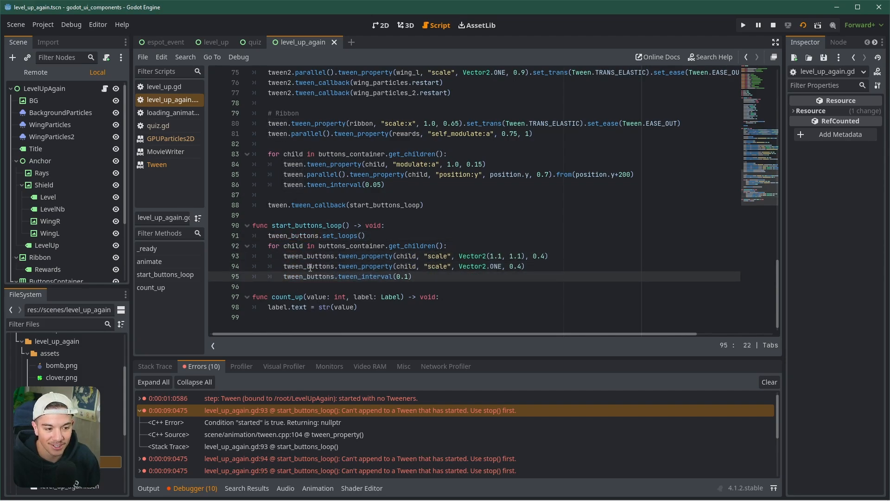
Step: Run the scene again and inspect the debugger errors for the empty tween and line 93
{"action": "left_click", "coordinate": [801, 28]}
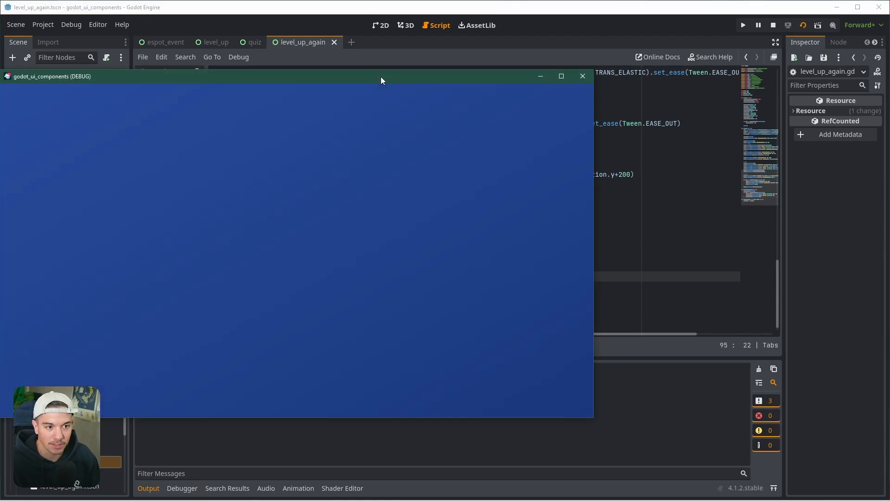
{"action": "left_click", "coordinate": [185, 488]}
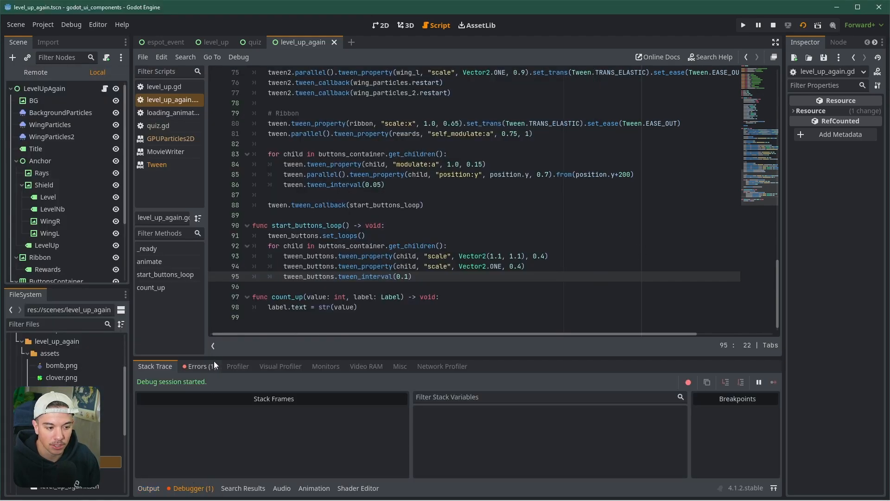
{"action": "left_click", "coordinate": [204, 366]}
{"action": "double_click", "coordinate": [299, 400]}
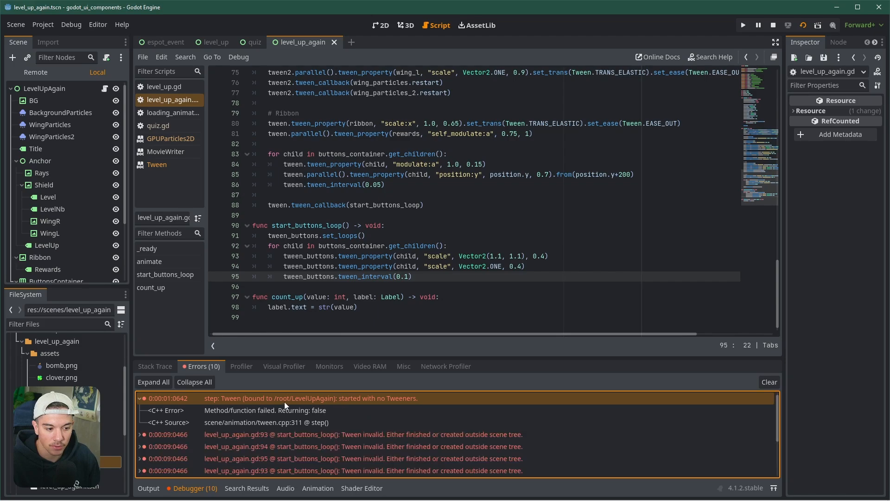
{"action": "double_click", "coordinate": [308, 437]}
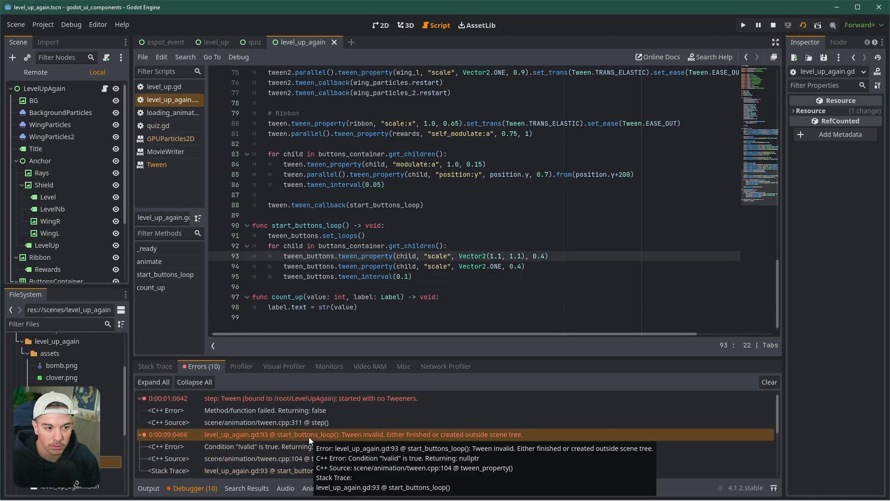
Step: Copy the tween_buttons create_tween() line in animate and delete it from that function
{"action": "scroll", "coordinate": [361, 301], "scroll_direction": "up", "scroll_amount": 10}
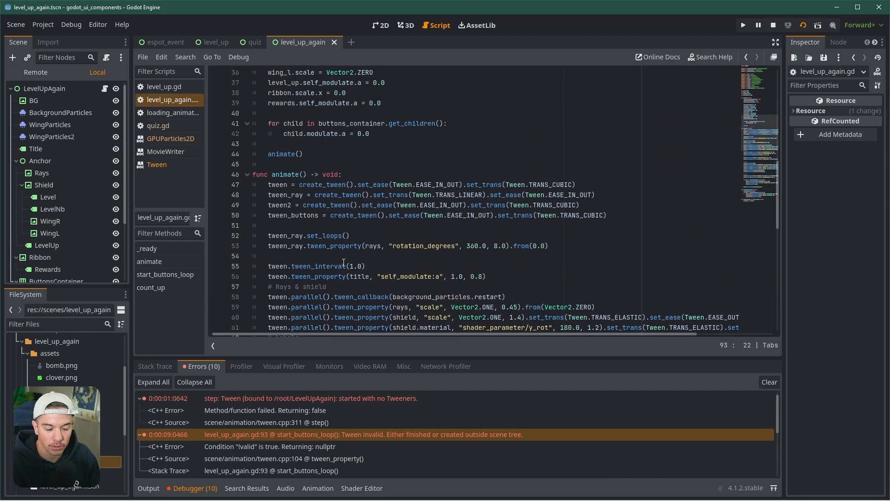
{"action": "left_click", "coordinate": [302, 214]}
{"action": "left_click_drag", "start_coordinate": [268, 216], "coordinate": [641, 213]}
{"action": "key", "text": "ctrl+c"}
{"action": "key", "text": "BackSpace"}
{"action": "key", "text": "BackSpace"}
{"action": "key", "text": "BackSpace"}
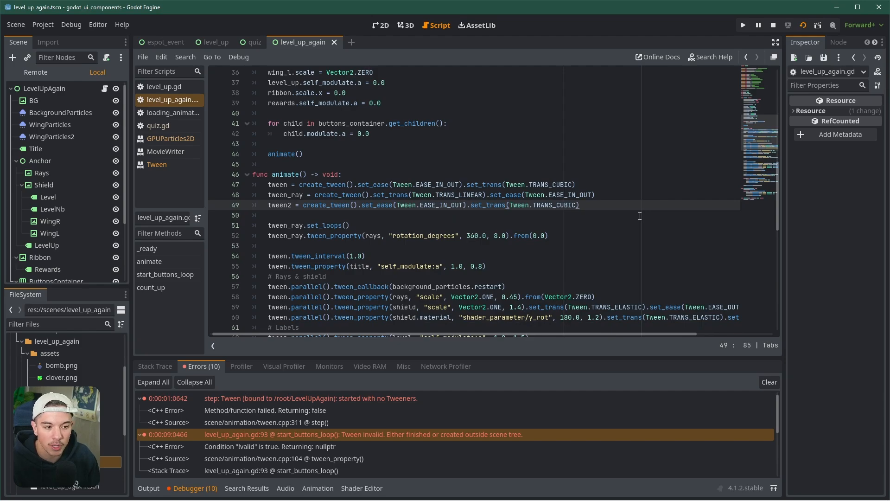
Step: Paste the tween_buttons create_tween() line as the first line of start_buttons_loop, above set_loops()
{"action": "scroll", "coordinate": [640, 216], "scroll_direction": "down", "scroll_amount": 10}
{"action": "left_click", "coordinate": [156, 488]}
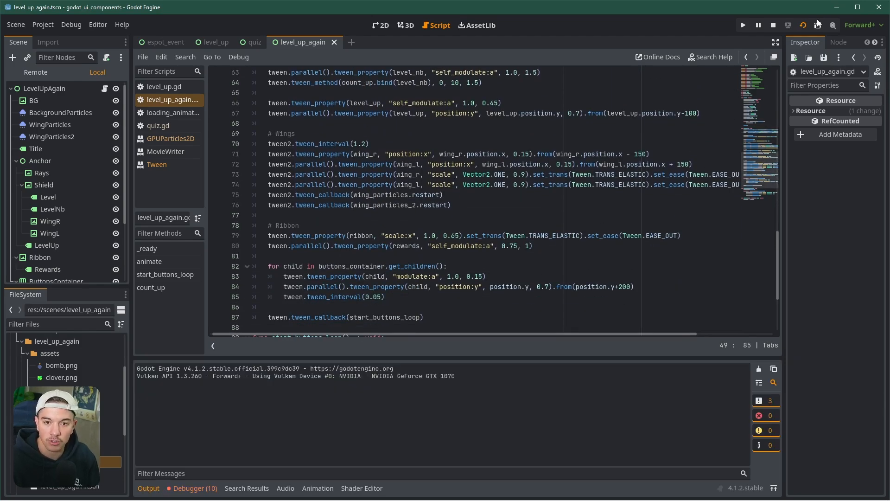
{"action": "left_click", "coordinate": [147, 490]}
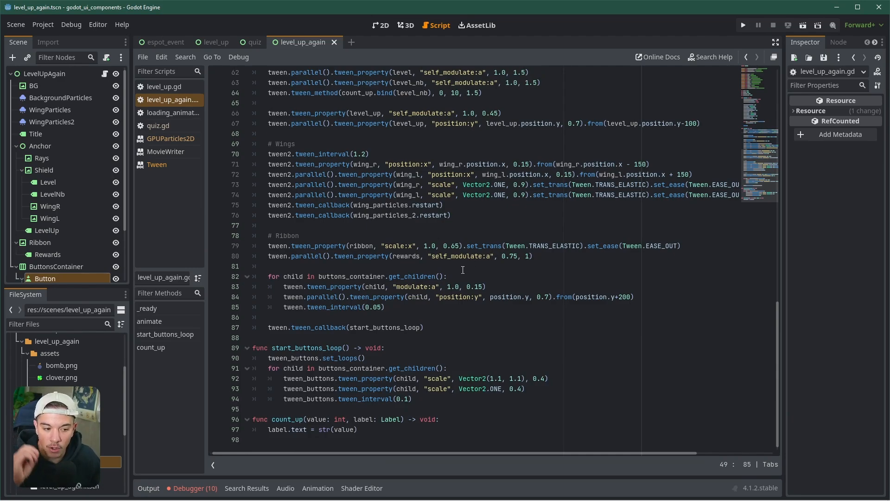
{"action": "left_click", "coordinate": [401, 348]}
{"action": "key", "text": "Return"}
{"action": "key", "text": "ctrl+v"}
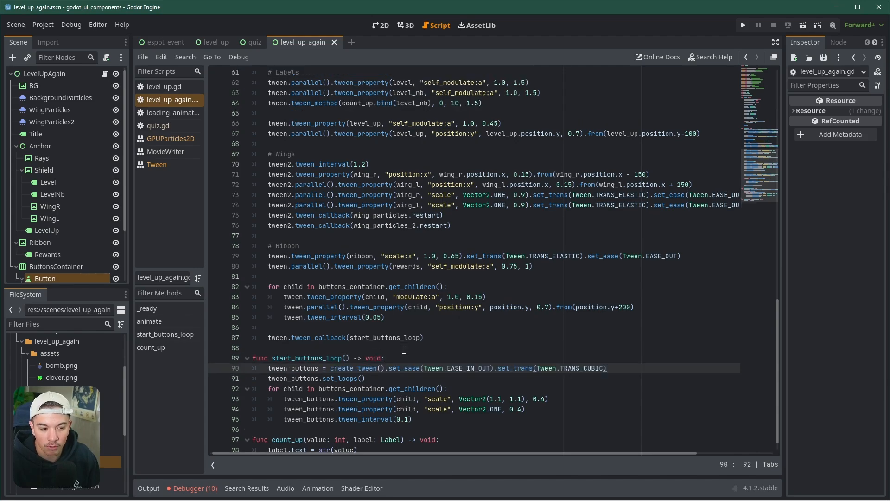
{"action": "scroll", "coordinate": [403, 372], "scroll_direction": "down", "scroll_amount": 1}
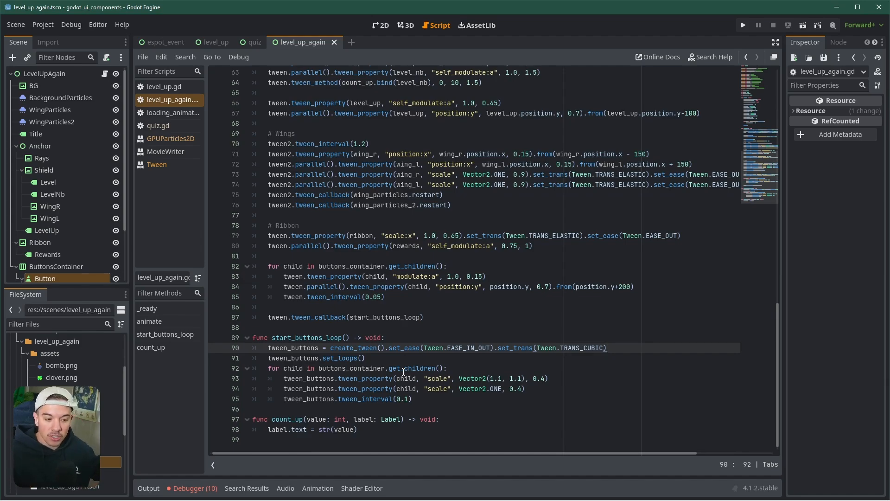
{"action": "double_click", "coordinate": [350, 382]}
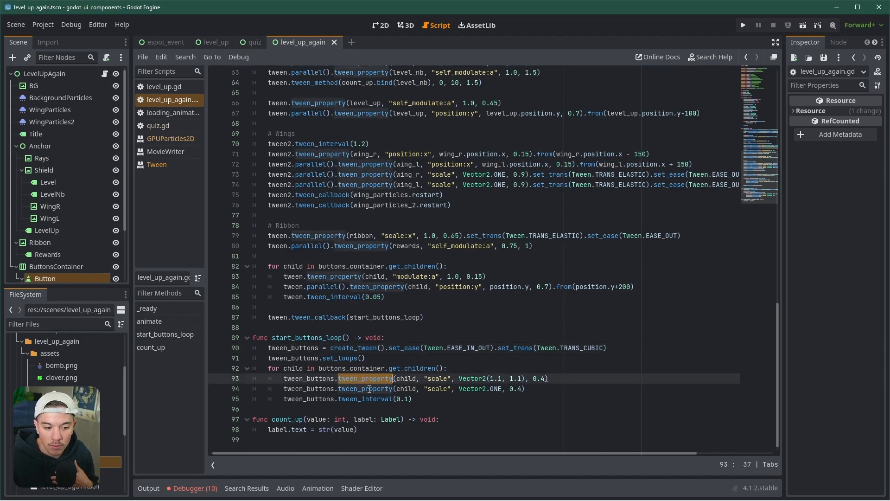
{"action": "double_click", "coordinate": [368, 389]}
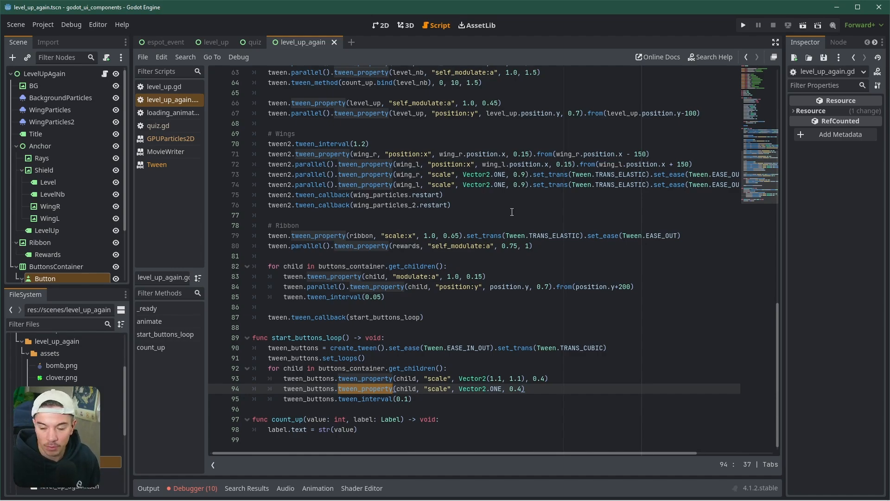
{"action": "double_click", "coordinate": [285, 351]}
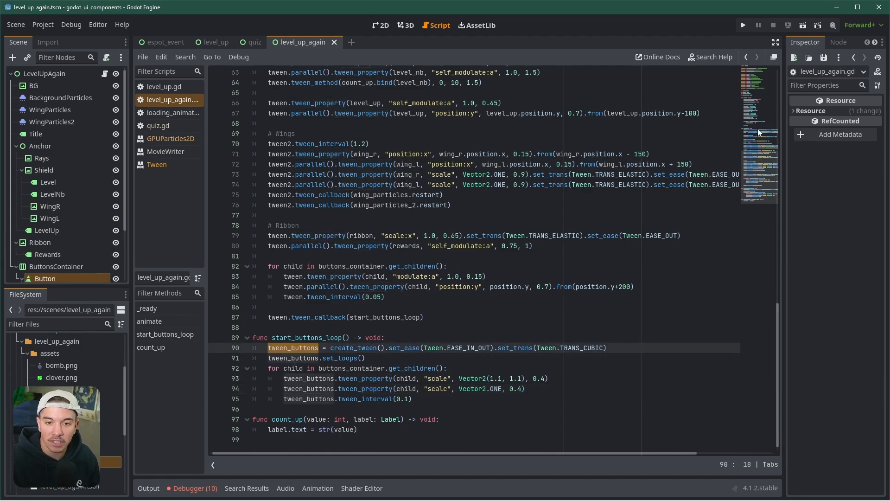
Step: Run the current scene to check the looping reward button animation and close the game window
{"action": "key", "text": "F6"}
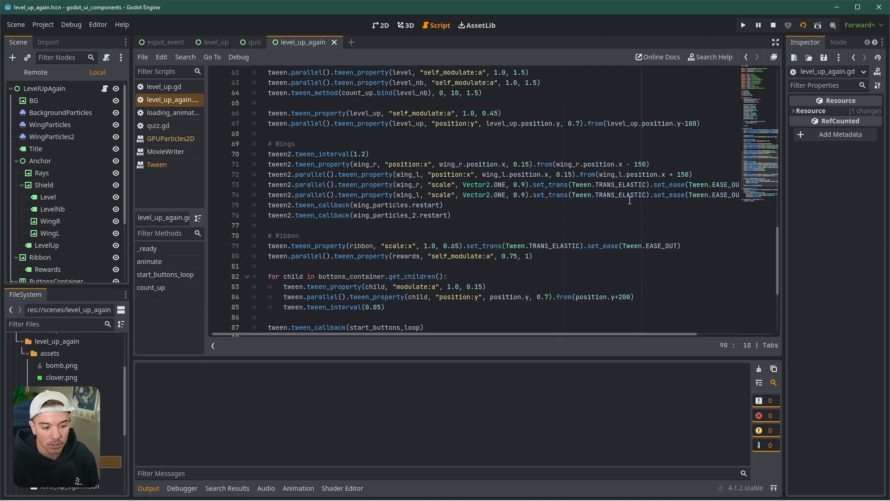
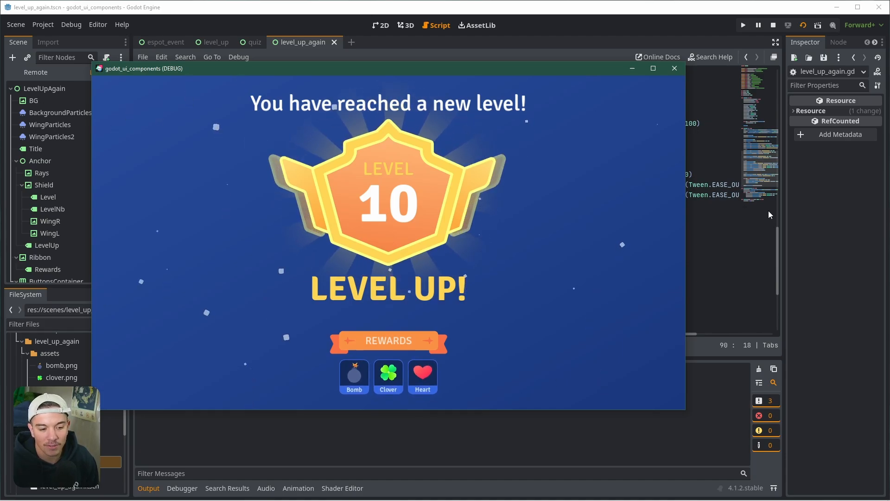
{"action": "left_click", "coordinate": [675, 70]}
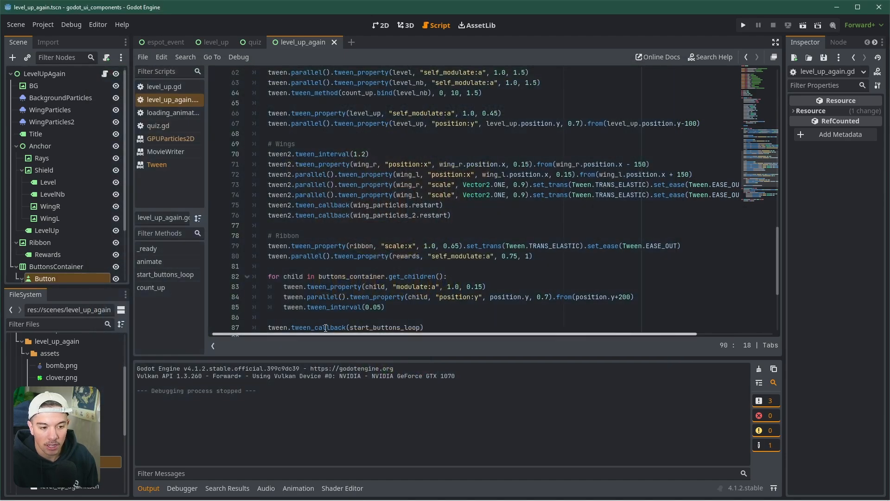
Step: Unindent the tween_buttons.tween_interval(0.1) line so that it sits outside the for loop in start_buttons_loop
{"action": "left_click", "coordinate": [406, 276]}
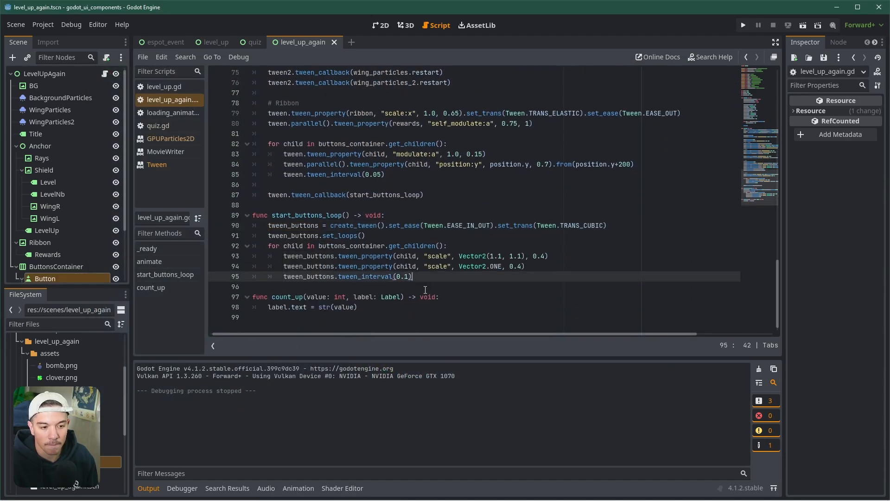
{"action": "key", "text": "ctrl+x"}
{"action": "key", "text": "ctrl+v"}
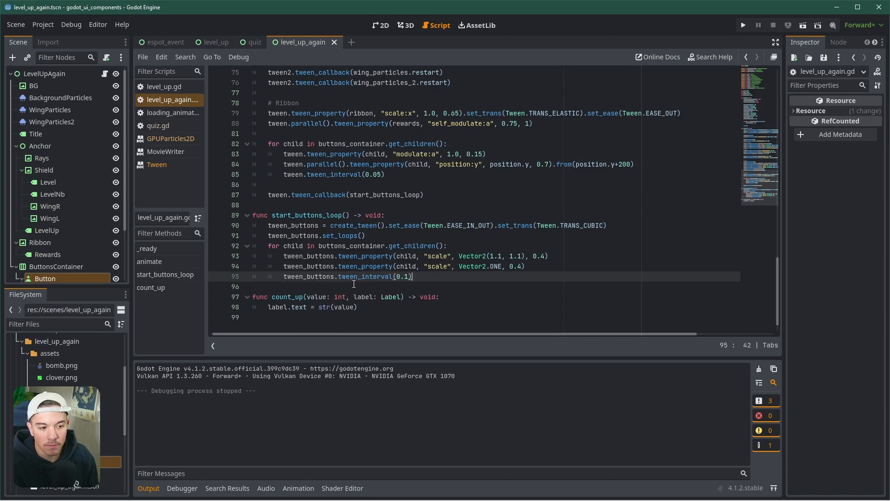
{"action": "key", "text": "shift+Tab"}
{"action": "left_click", "coordinate": [297, 286]}
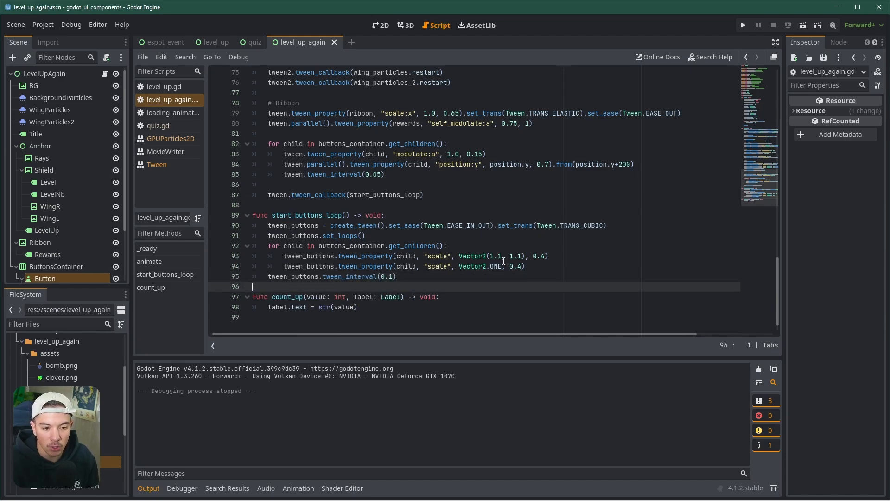
Step: Shorten both scale tweens in start_buttons_loop to a duration of 0.3 and save the script
{"action": "left_click", "coordinate": [547, 258]}
{"action": "key", "text": "BackSpace"}
{"action": "type", "text": "3"}
{"action": "left_click", "coordinate": [551, 270]}
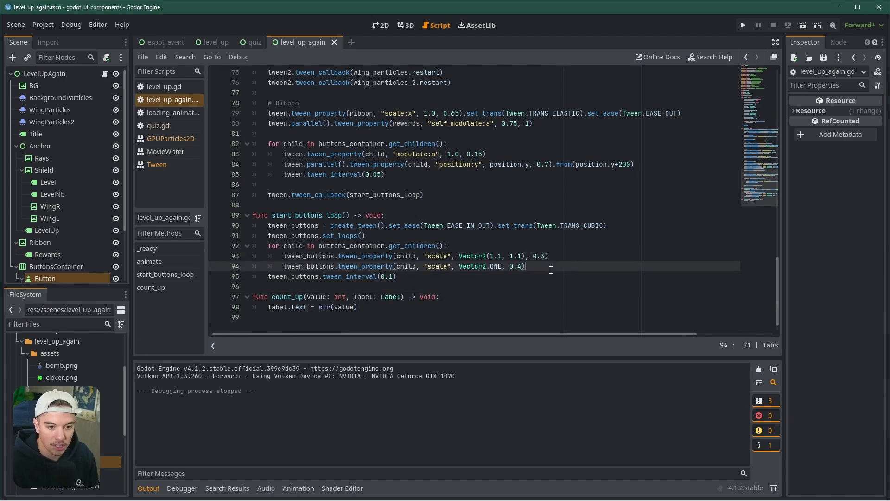
{"action": "key", "text": "ctrl+s"}
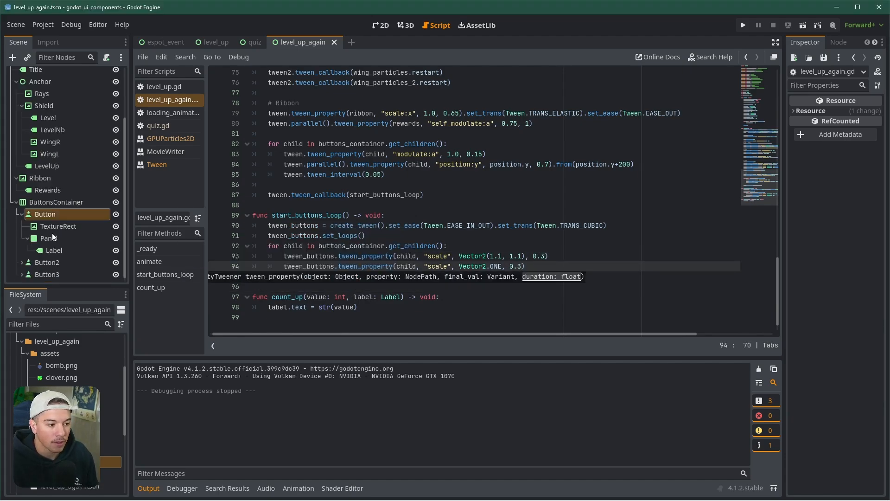
Step: Select the three reward buttons in the 2D view, expand their Layout Transform properties and widen the Inspector
{"action": "left_click", "coordinate": [46, 214]}
{"action": "left_click", "coordinate": [380, 26]}
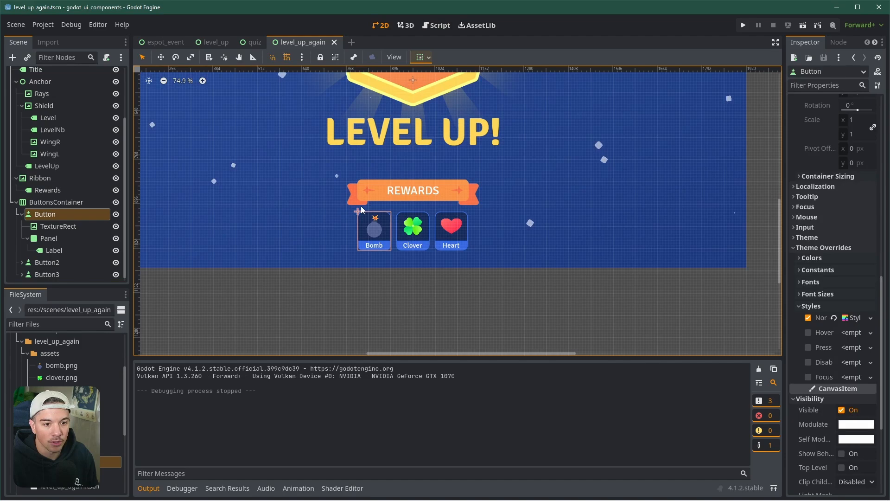
{"action": "left_click", "coordinate": [48, 262], "text": "ctrl"}
{"action": "left_click", "coordinate": [47, 274], "text": "ctrl"}
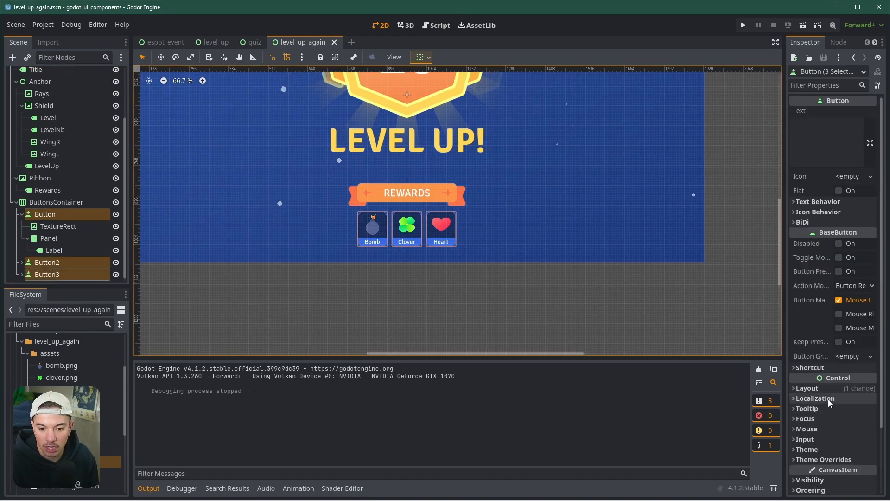
{"action": "scroll", "coordinate": [826, 397], "scroll_direction": "down", "scroll_amount": 3}
{"action": "left_click", "coordinate": [807, 312]}
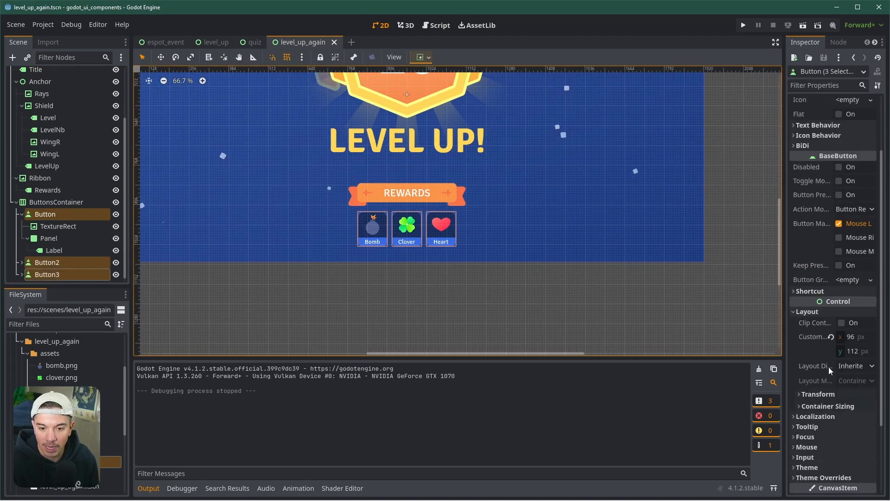
{"action": "scroll", "coordinate": [809, 278], "scroll_direction": "down", "scroll_amount": 3}
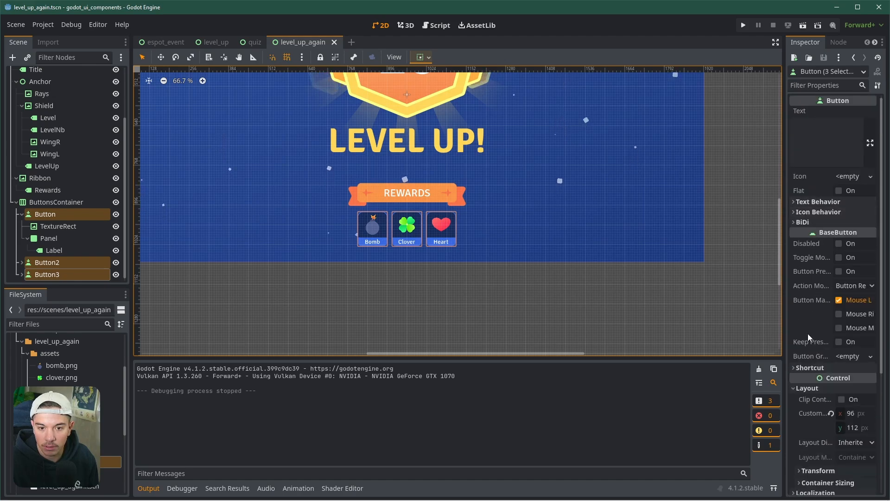
{"action": "left_click", "coordinate": [806, 323]}
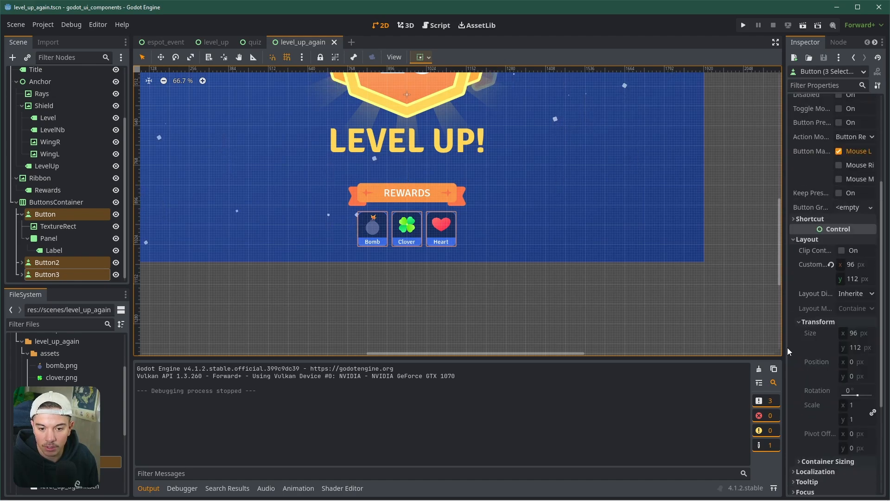
{"action": "left_click_drag", "start_coordinate": [787, 348], "coordinate": [667, 356]}
Step: Check whether the pivot offset and layout options of the three selected reward buttons can be edited
{"action": "left_click", "coordinate": [811, 429]}
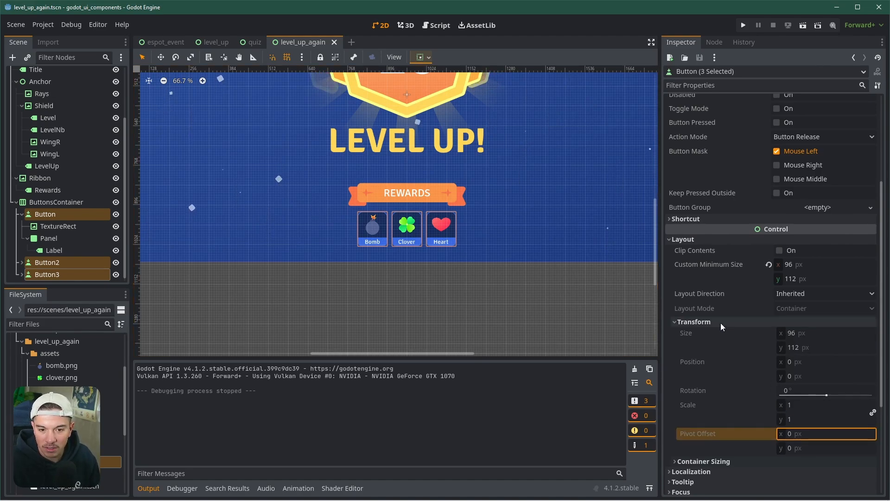
{"action": "left_click", "coordinate": [797, 294]}
{"action": "left_click", "coordinate": [789, 294]}
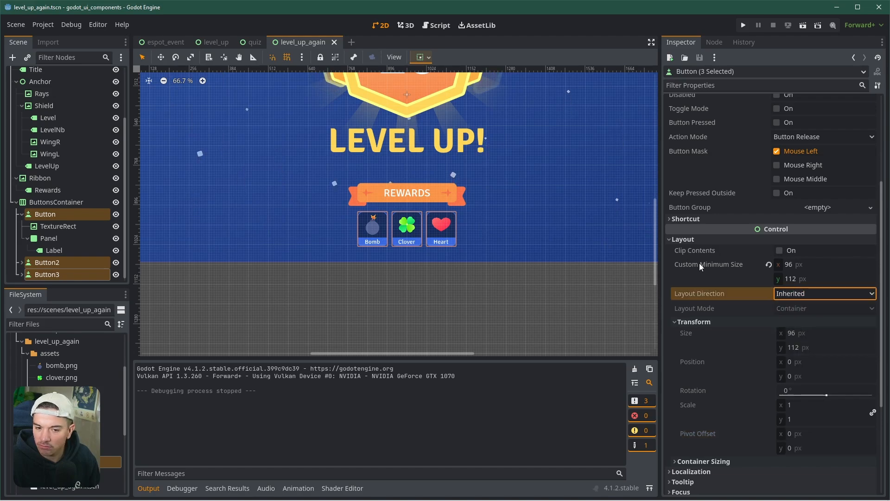
{"action": "mouse_move", "coordinate": [699, 263]}
{"action": "left_click", "coordinate": [680, 220]}
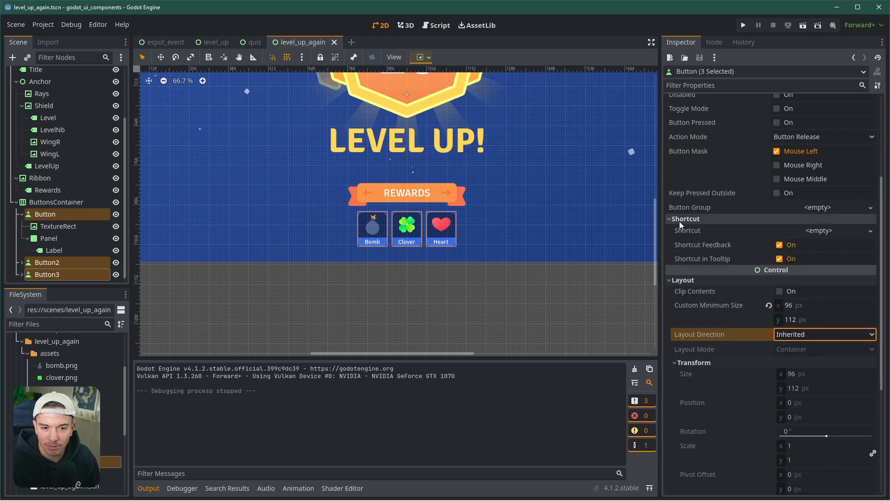
{"action": "left_click", "coordinate": [680, 221]}
Step: Move the Bomb button out of ButtonsContainer, placing it directly above the container in the scene tree
{"action": "left_click", "coordinate": [88, 215]}
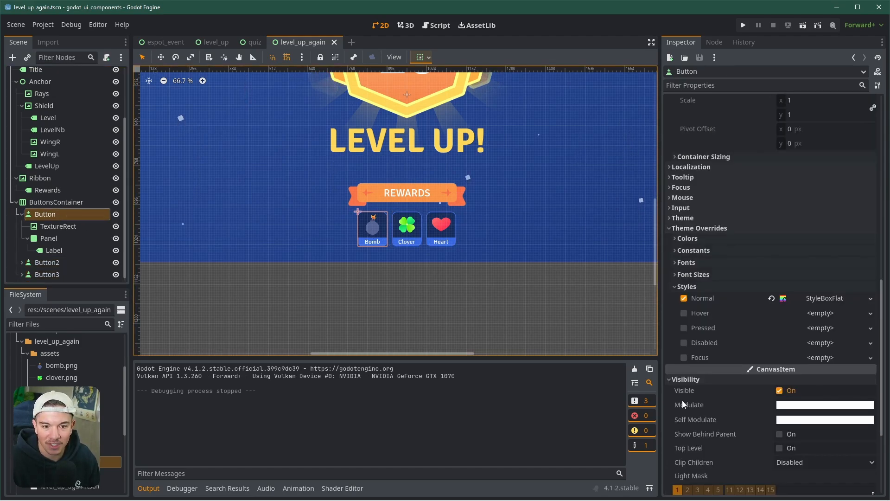
{"action": "left_click_drag", "start_coordinate": [50, 216], "coordinate": [46, 204]}
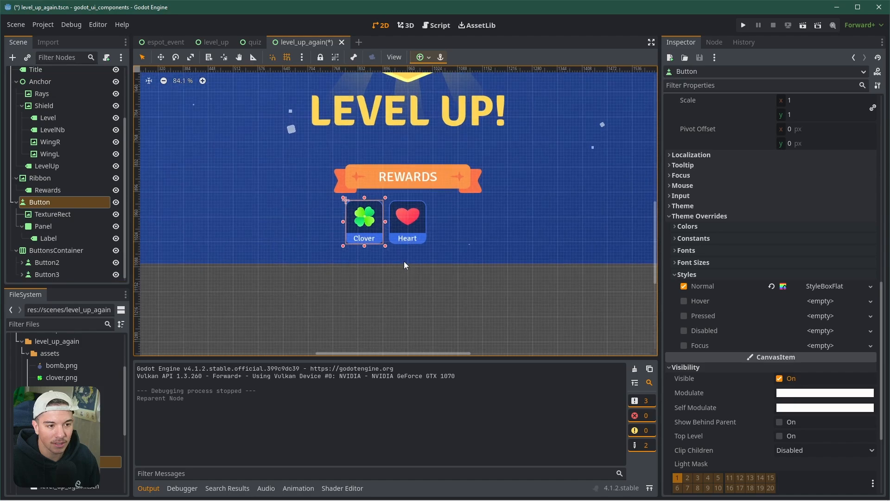
{"action": "scroll", "coordinate": [411, 274], "scroll_direction": "down", "scroll_amount": 3}
{"action": "middle_click_drag", "start_coordinate": [411, 274], "coordinate": [386, 292]}
{"action": "scroll", "coordinate": [723, 394], "scroll_direction": "down", "scroll_amount": 4}
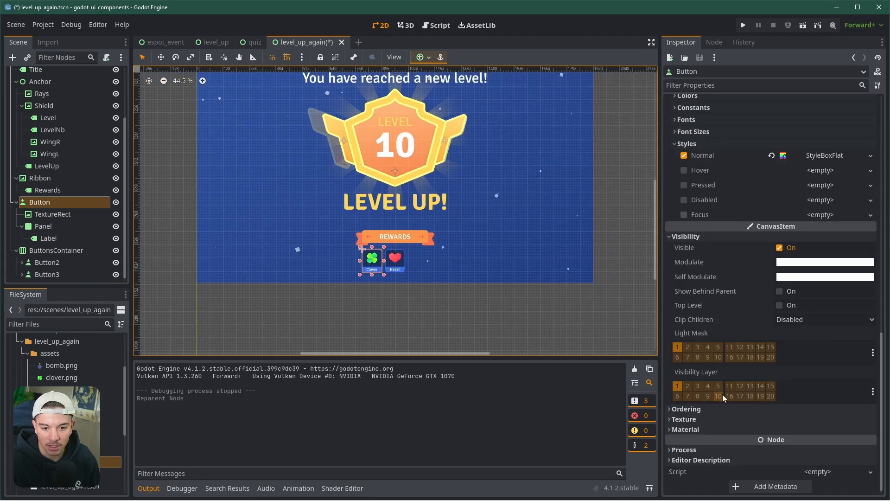
Step: Set the Bomb button's pivot offset to 48 px in x and 112 px in y, and save the scene
{"action": "scroll", "coordinate": [703, 201], "scroll_direction": "up", "scroll_amount": 3}
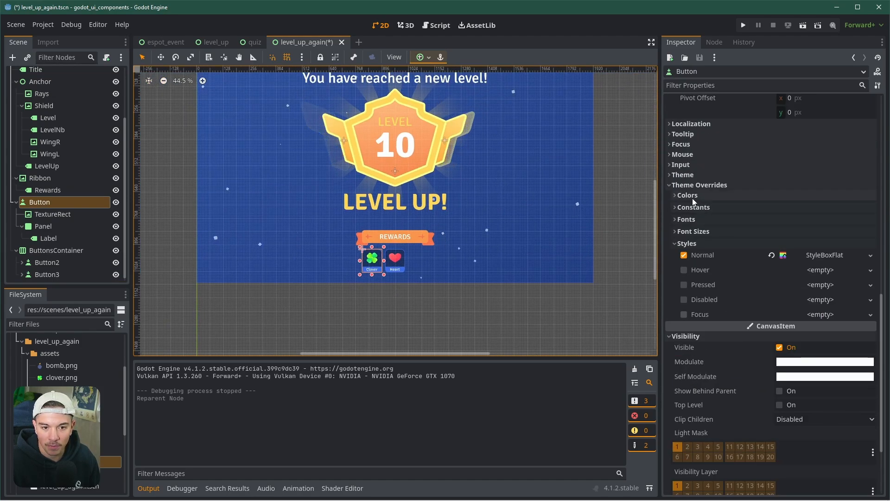
{"action": "scroll", "coordinate": [689, 221], "scroll_direction": "up", "scroll_amount": 3}
{"action": "left_click", "coordinate": [810, 245]}
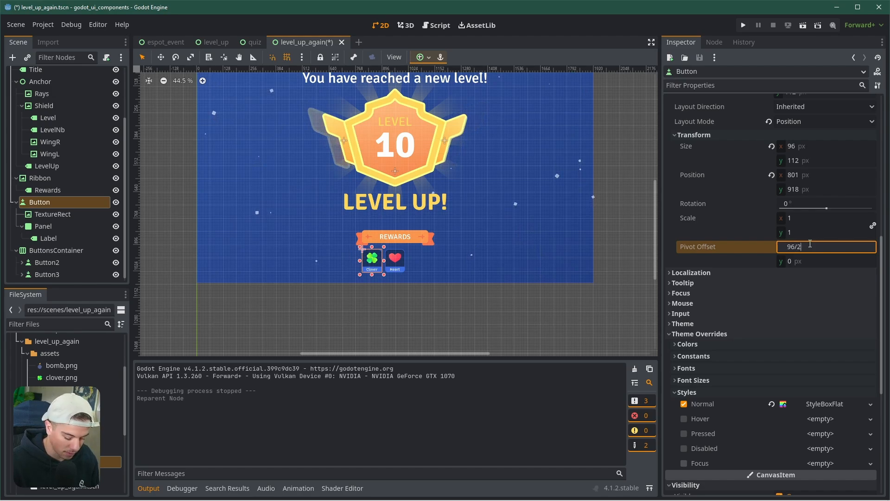
{"action": "key", "text": "Tab"}
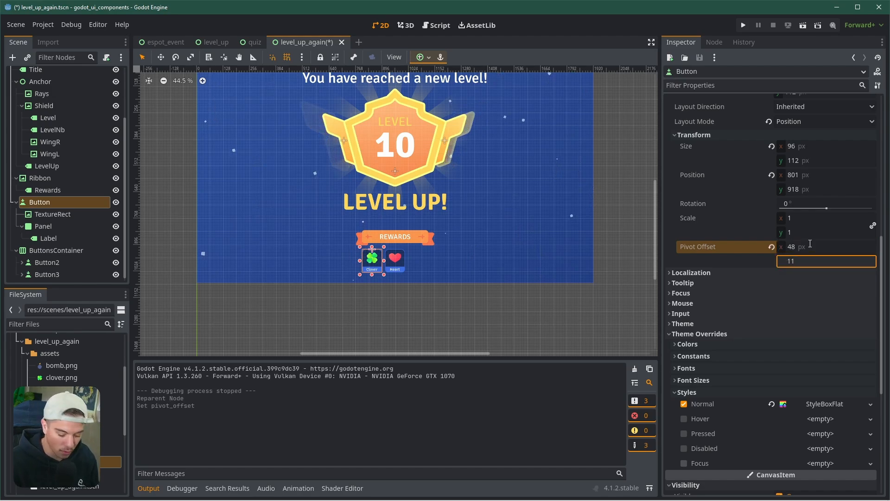
{"action": "type", "text": "112/1"}
{"action": "key", "text": "Return"}
{"action": "key", "text": "ctrl+s"}
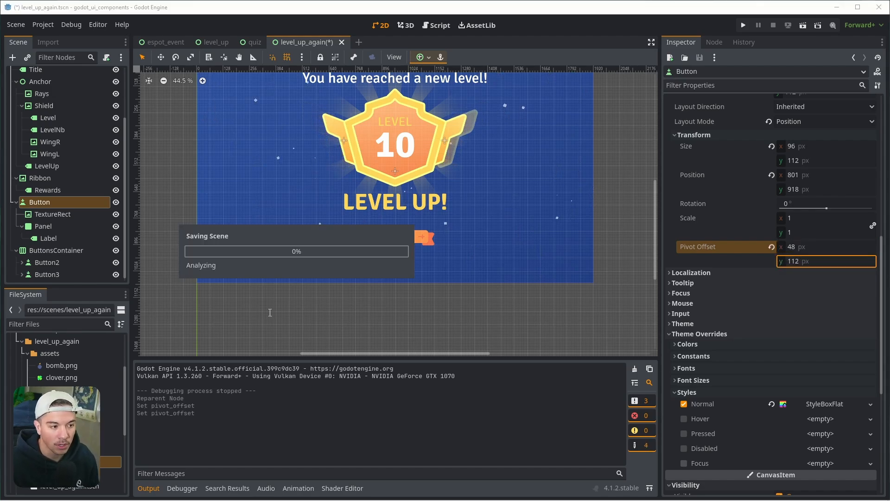
Step: Return the Bomb button to ButtonsContainer to check its pivot, and take it out of the container again
{"action": "left_click_drag", "start_coordinate": [44, 205], "coordinate": [49, 256]}
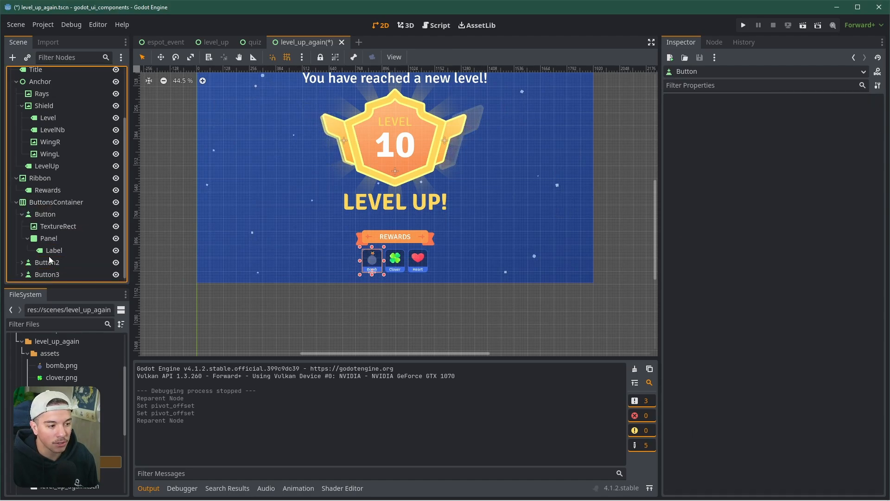
{"action": "left_click", "coordinate": [46, 217]}
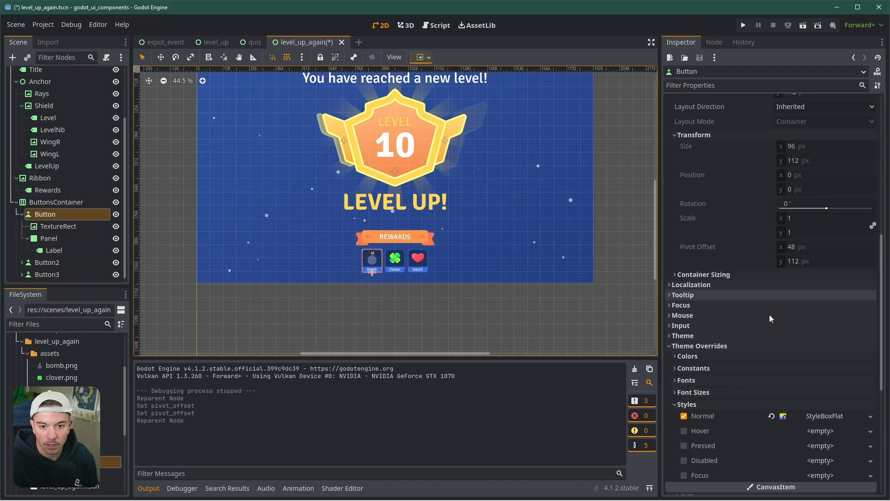
{"action": "scroll", "coordinate": [373, 270], "scroll_direction": "up", "scroll_amount": 3}
{"action": "scroll", "coordinate": [373, 270], "scroll_direction": "up", "scroll_amount": 1}
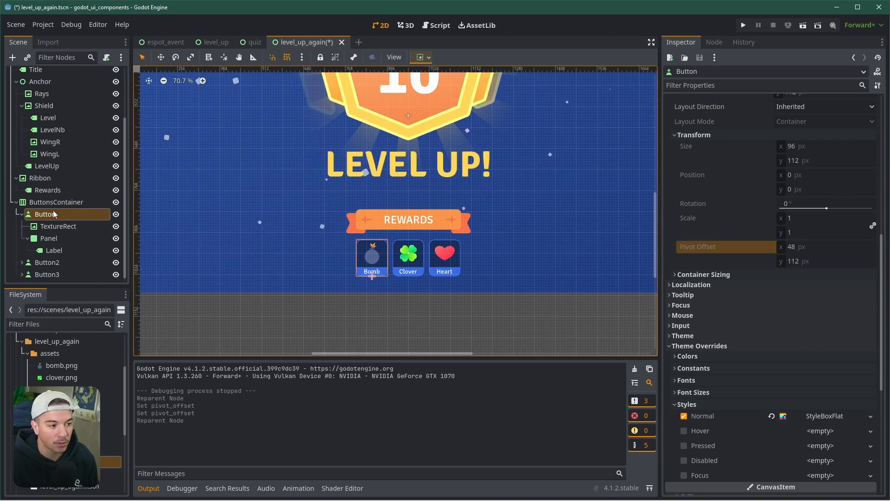
{"action": "left_click_drag", "start_coordinate": [45, 214], "coordinate": [45, 197]}
{"action": "left_click", "coordinate": [42, 202]}
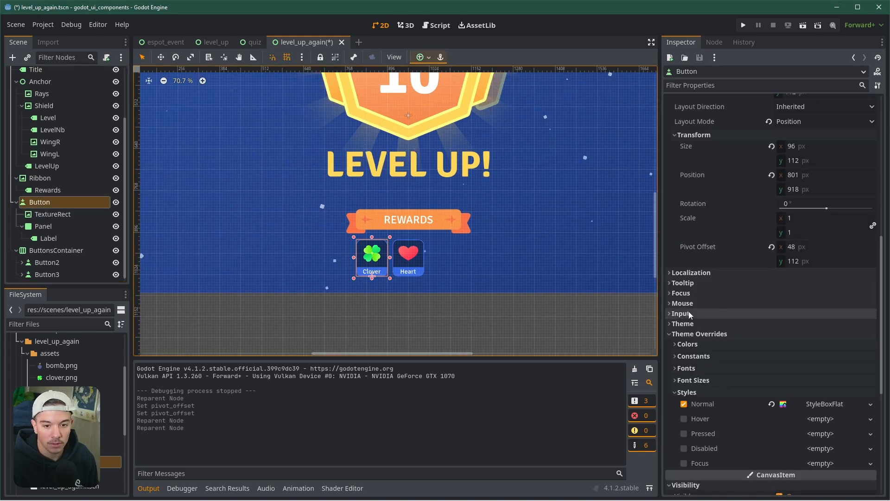
Step: Set the Bomb button's y pivot offset to half its height, 112/2, and save the scene
{"action": "left_click", "coordinate": [828, 261]}
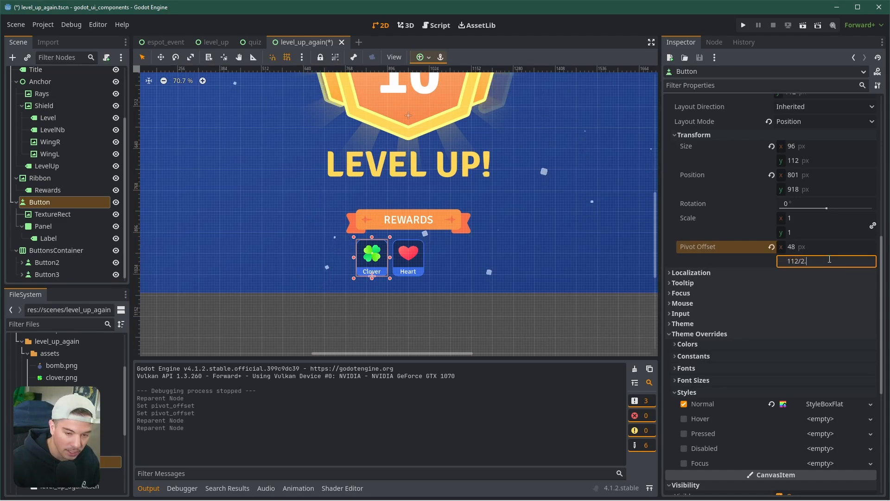
{"action": "key", "text": "Return"}
{"action": "key", "text": "ctrl+s"}
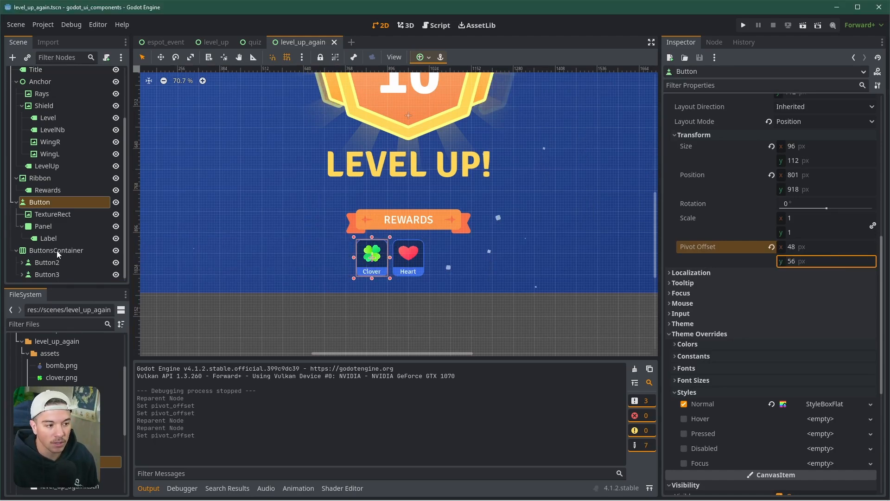
Step: Move Button2 and Button3 together out of ButtonsContainer, placing them above the container in the scene tree
{"action": "left_click", "coordinate": [57, 271]}
{"action": "left_click", "coordinate": [47, 262], "text": "shift"}
{"action": "left_click_drag", "start_coordinate": [46, 262], "coordinate": [44, 252]}
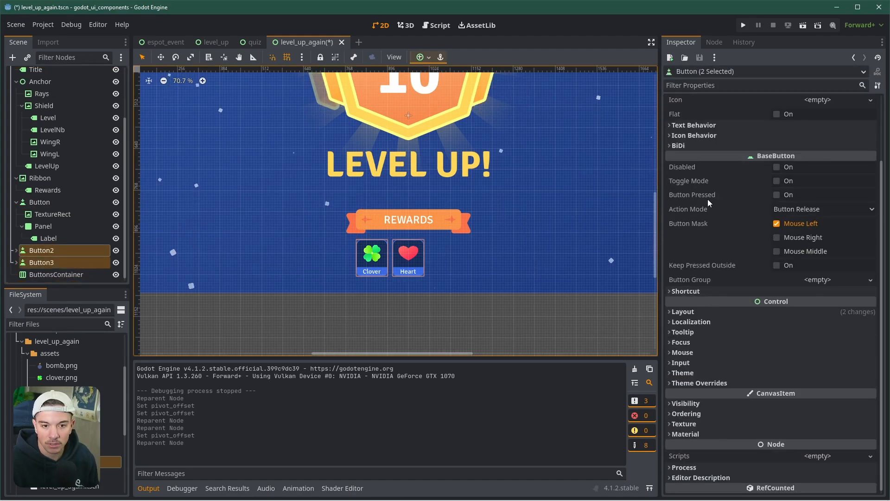
Step: Set the pivot offset of Button2 and Button3 to 48 px in x and 56 px in y
{"action": "scroll", "coordinate": [724, 246], "scroll_direction": "down", "scroll_amount": 3}
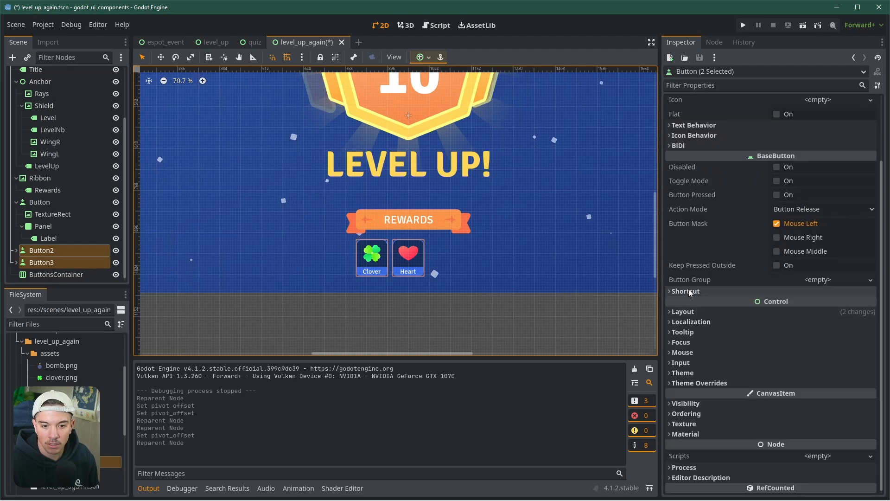
{"action": "left_click", "coordinate": [686, 312]}
{"action": "left_click", "coordinate": [689, 393]}
{"action": "scroll", "coordinate": [730, 391], "scroll_direction": "down", "scroll_amount": 5}
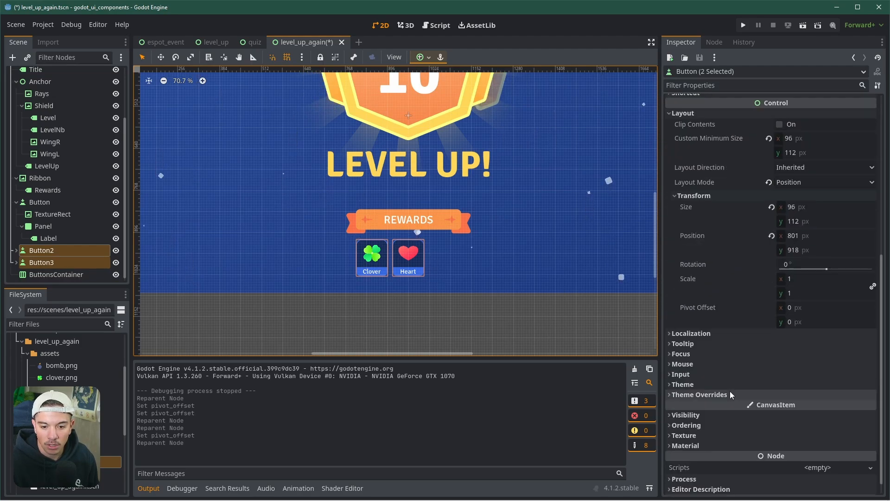
{"action": "left_click", "coordinate": [808, 311]}
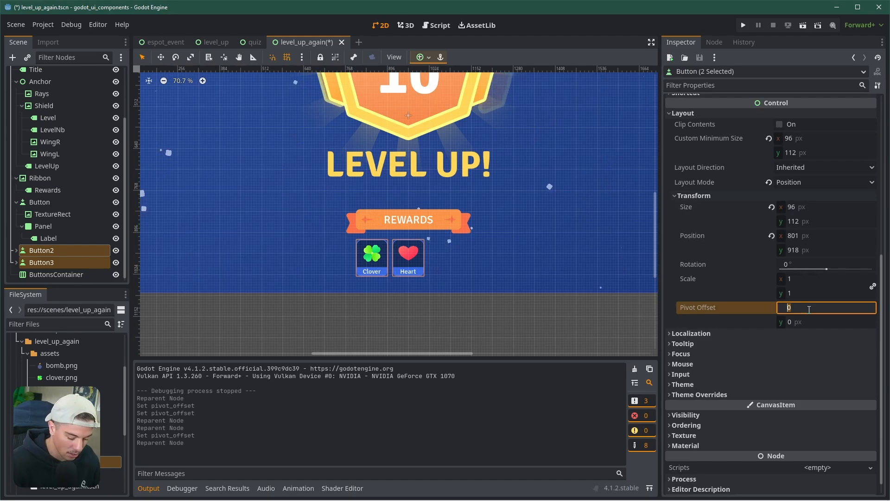
{"action": "type", "text": "96/2"}
{"action": "key", "text": "Tab"}
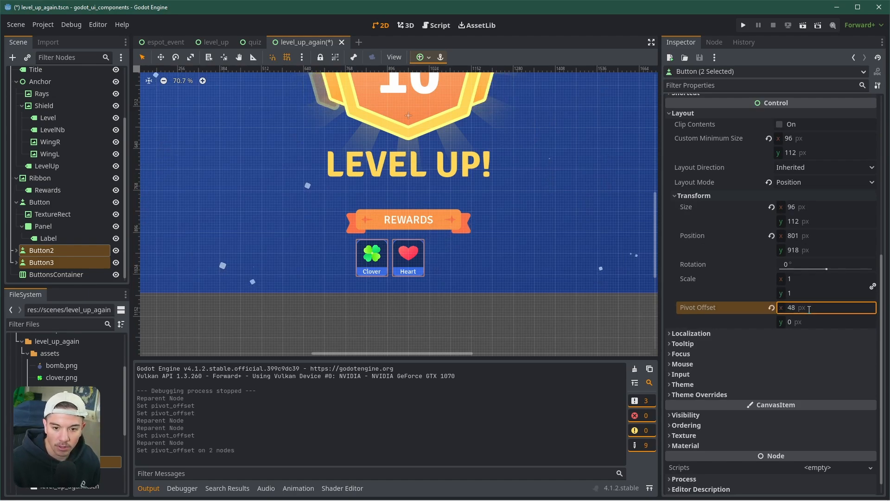
{"action": "type", "text": "112/2."}
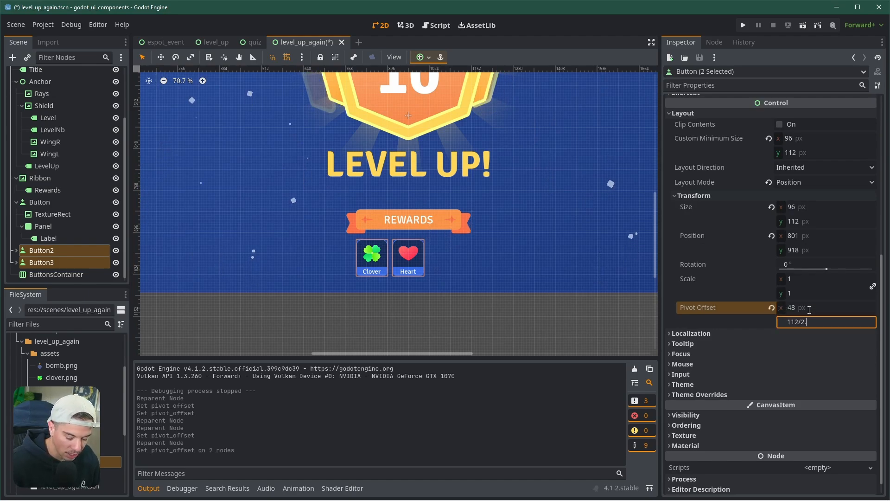
{"action": "key", "text": "Return"}
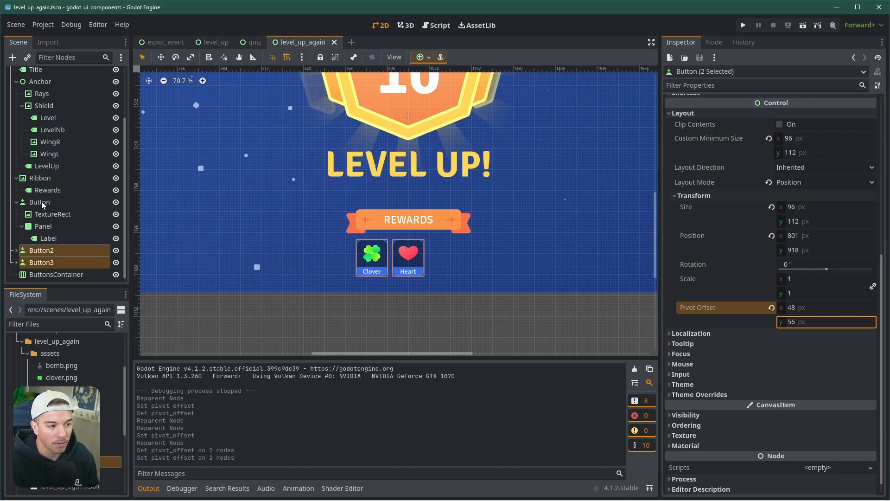
Step: Move all three reward buttons back into ButtonsContainer and save the scene
{"action": "left_click", "coordinate": [41, 201], "text": "shift"}
{"action": "left_click_drag", "start_coordinate": [46, 261], "coordinate": [45, 275]}
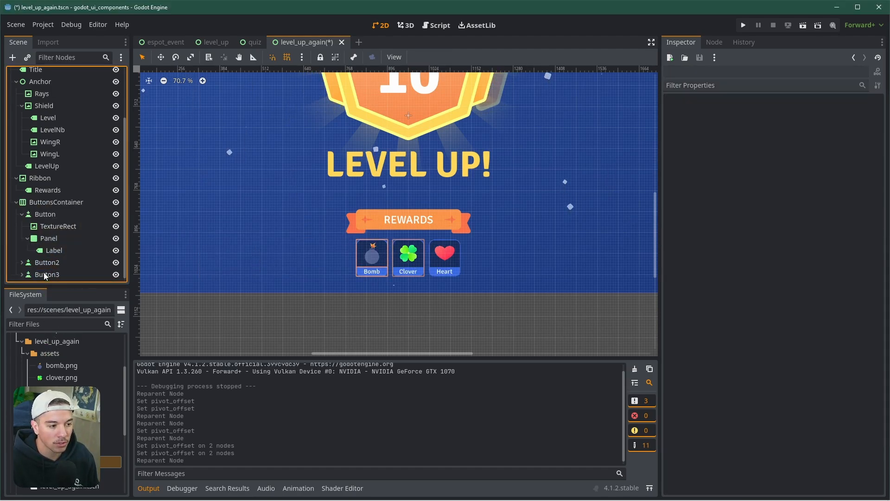
{"action": "left_click", "coordinate": [45, 200]}
{"action": "key", "text": "ctrl+s"}
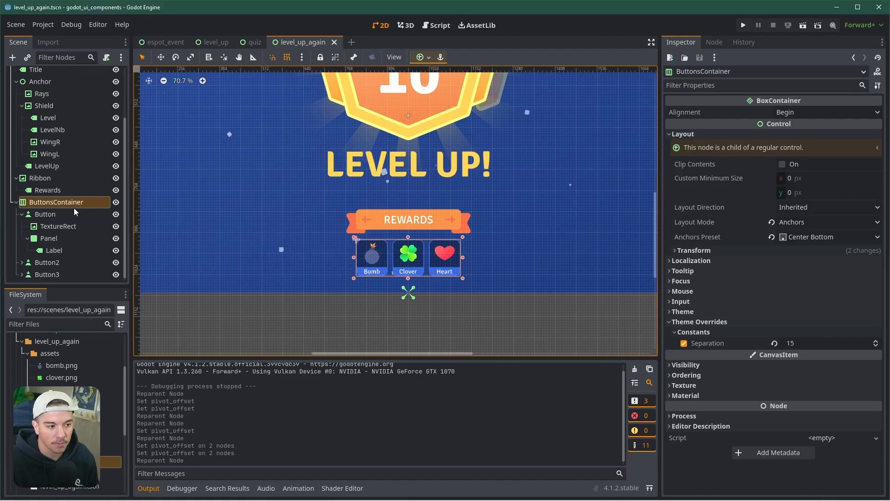
Step: Check the Bomb button's pivot point in the 2D view and collapse its child nodes in the scene tree
{"action": "left_click", "coordinate": [63, 215]}
{"action": "scroll", "coordinate": [388, 268], "scroll_direction": "up", "scroll_amount": 3}
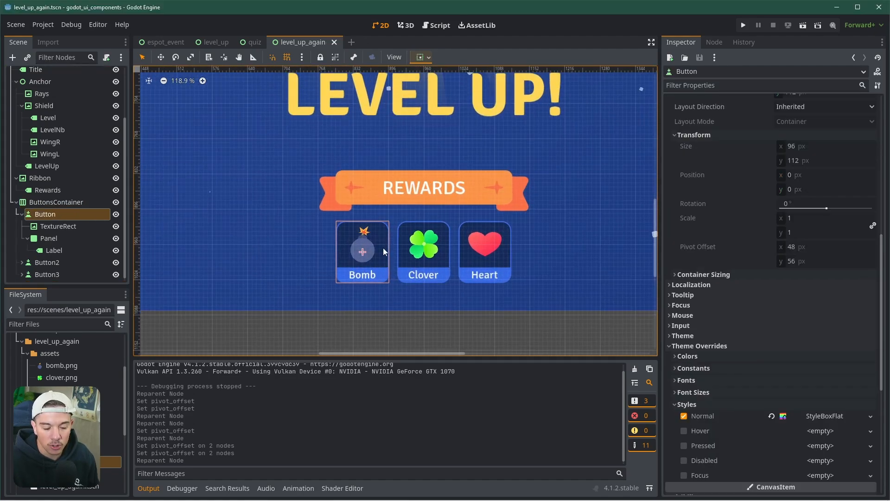
{"action": "left_click", "coordinate": [23, 214]}
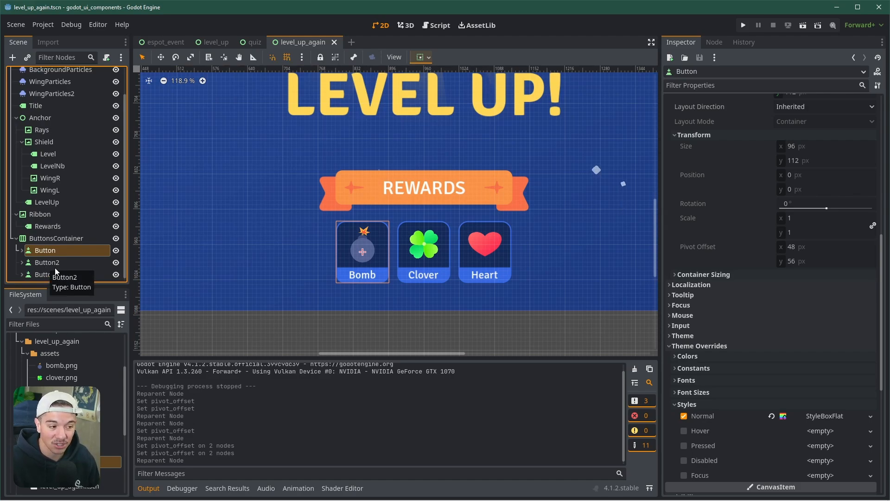
{"action": "scroll", "coordinate": [72, 253], "scroll_direction": "up", "scroll_amount": 2}
{"action": "scroll", "coordinate": [69, 256], "scroll_direction": "down", "scroll_amount": 2}
{"action": "scroll", "coordinate": [70, 230], "scroll_direction": "up", "scroll_amount": 2}
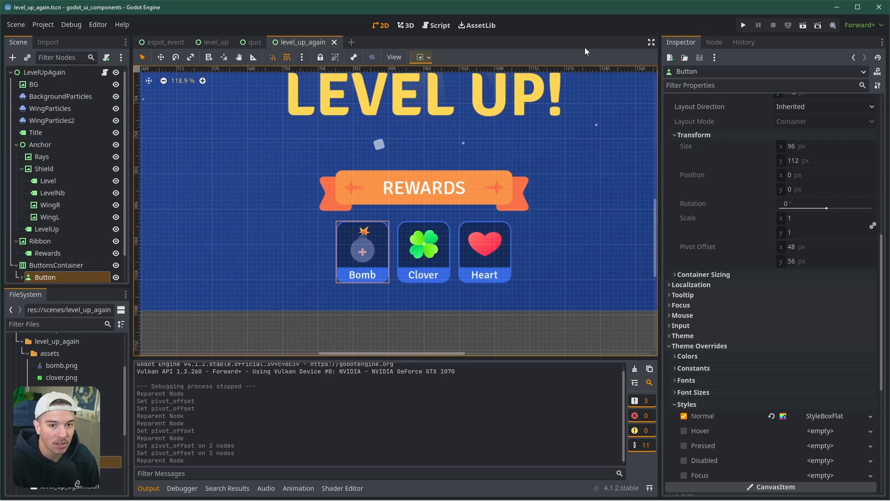
Step: Run the current scene, watch how the reward buttons pulse around their centred pivots, and close the preview
{"action": "left_click", "coordinate": [803, 26]}
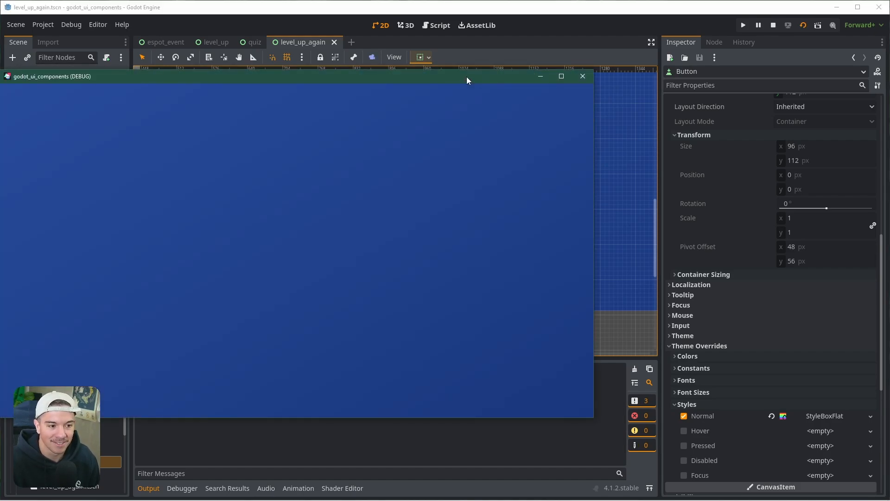
{"action": "left_click_drag", "start_coordinate": [467, 76], "coordinate": [602, 77]}
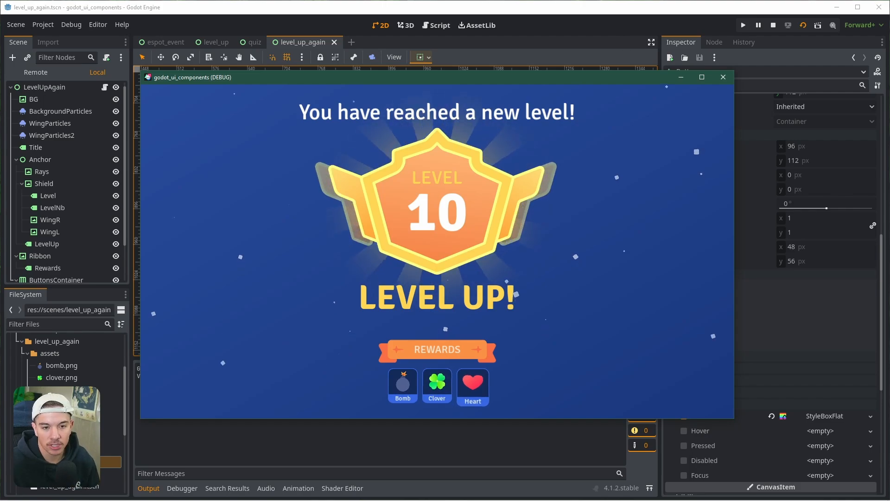
{"action": "left_click", "coordinate": [723, 77]}
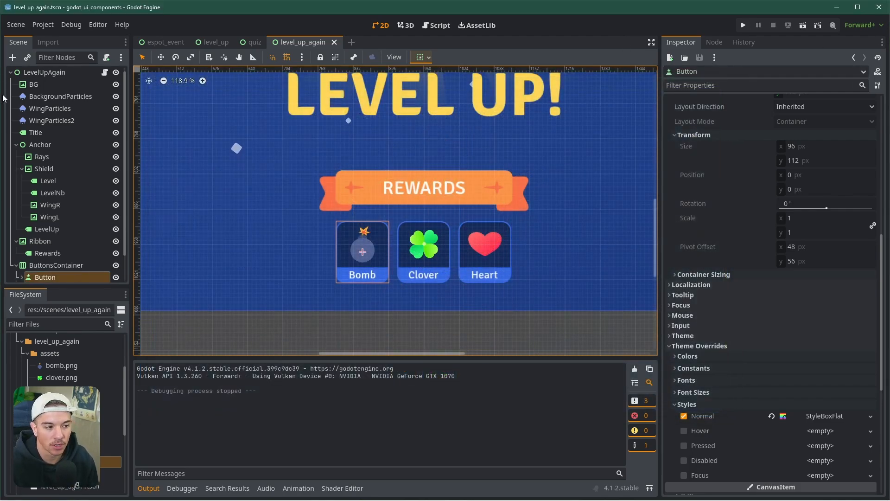
Step: In the level_up_again script, set the duration of both button scale tweens in start_buttons_loop to 0.2 seconds
{"action": "left_click", "coordinate": [105, 72]}
{"action": "left_click", "coordinate": [148, 488]}
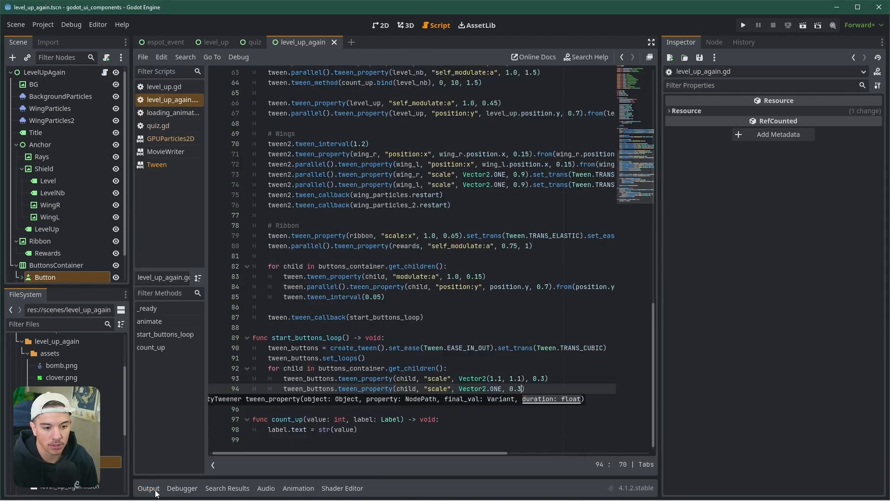
{"action": "left_click", "coordinate": [545, 379]}
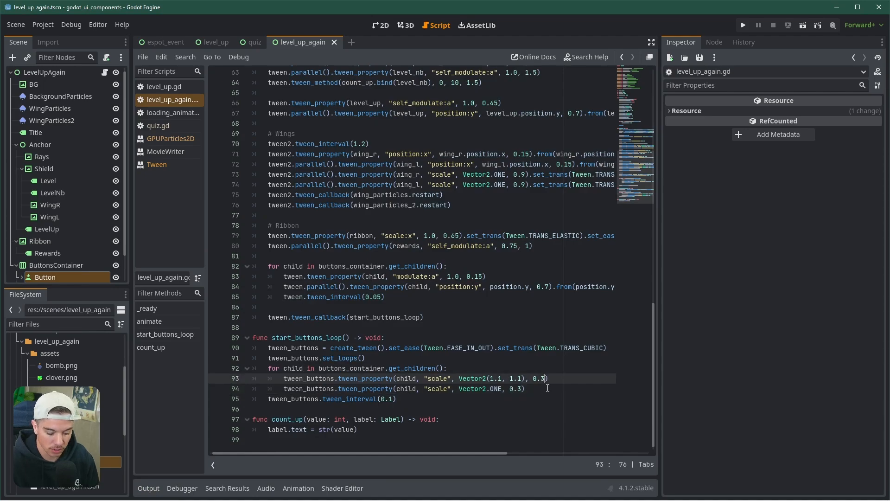
{"action": "type", "text": "2"}
{"action": "key", "text": "Down"}
{"action": "key", "text": "Left"}
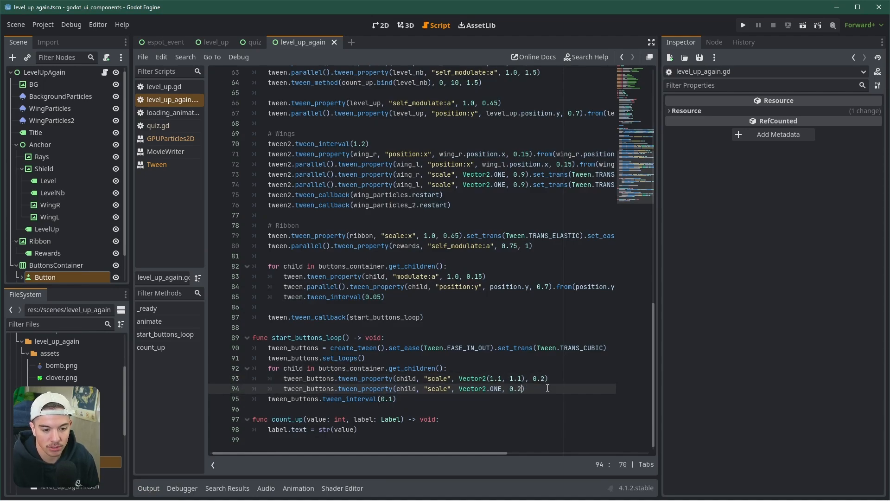
Step: Set the tween_interval at the end of start_buttons_loop to 0.4 and save the script
{"action": "left_click", "coordinate": [393, 400]}
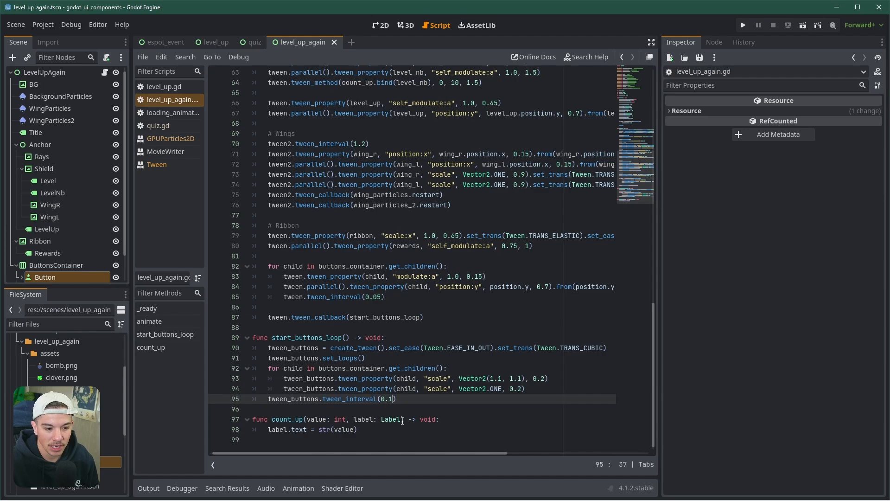
{"action": "type", "text": "4"}
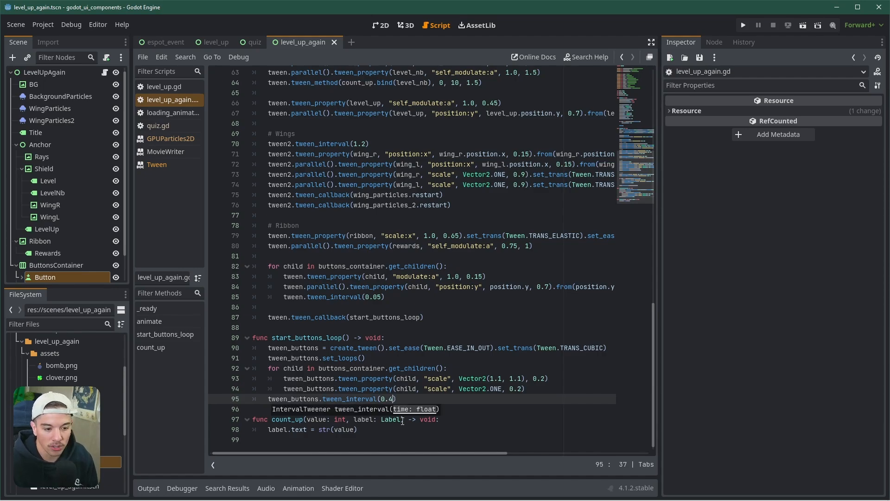
{"action": "key", "text": "ctrl+s"}
Step: Run the current scene again and bring the preview fully into view to check the retimed button pulse
{"action": "left_click", "coordinate": [805, 27]}
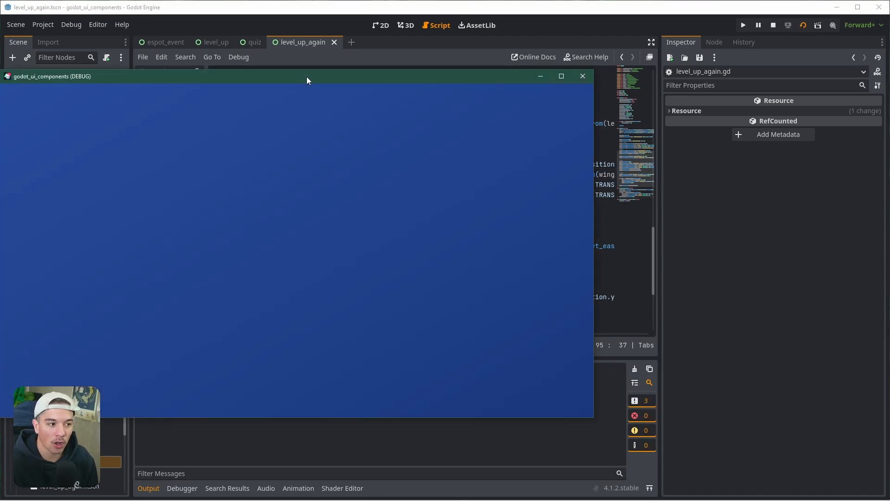
{"action": "left_click_drag", "start_coordinate": [307, 76], "coordinate": [461, 87]}
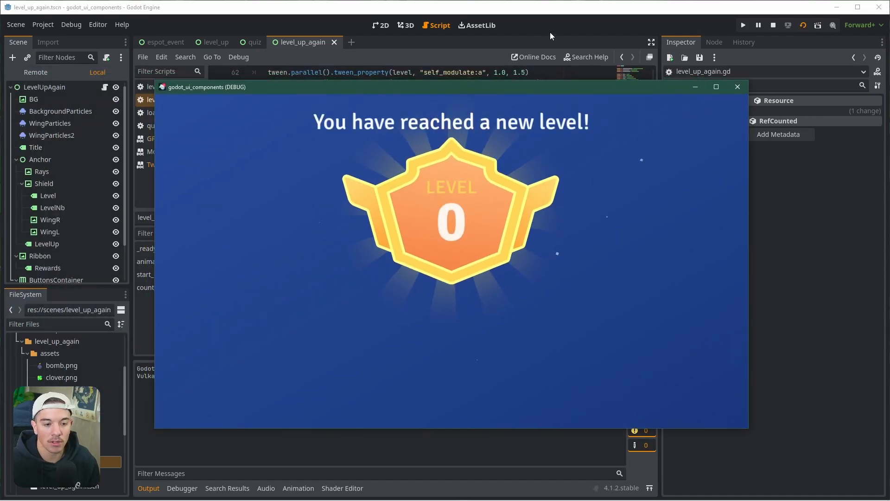